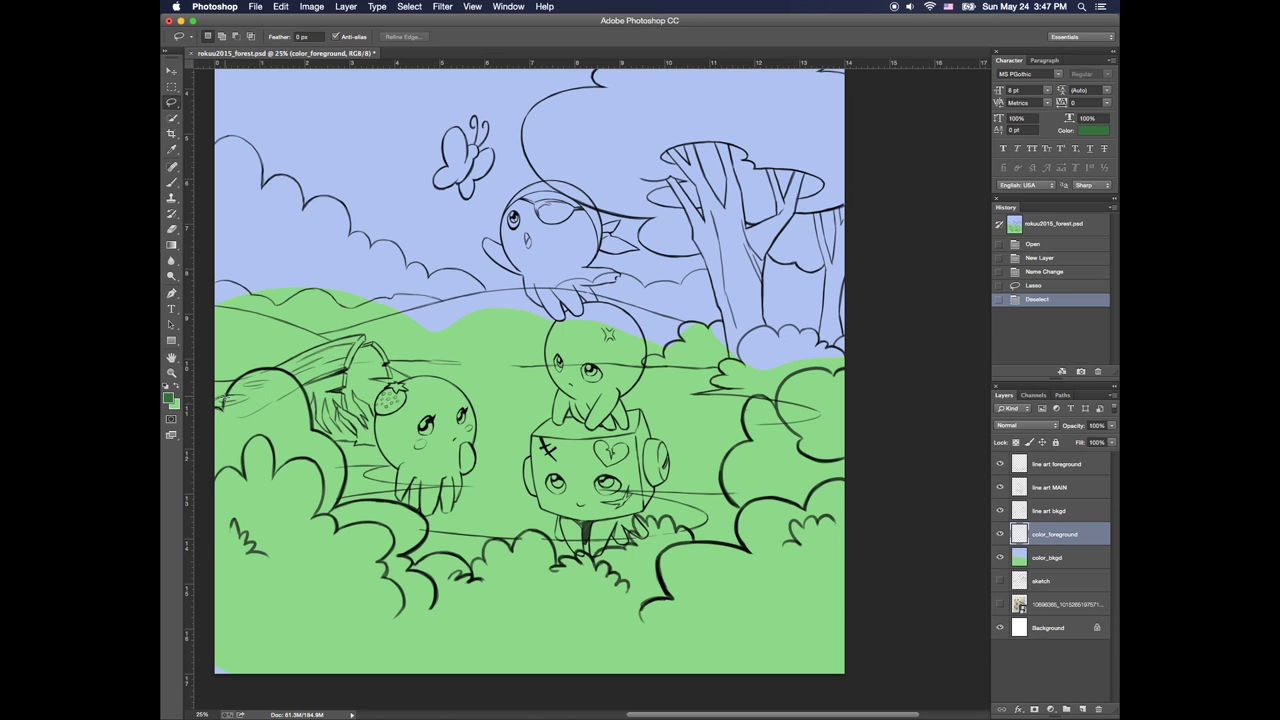
Outline the foreground bushes with the Lasso and fill the selection with dark green on the color_foreground layer
left_click_drag(298, 381, 331, 441)
mouse_move(366, 498)
left_mouse_down()
mouse_move(424, 511)
mouse_move(402, 556)
mouse_move(473, 563)
mouse_move(502, 538)
mouse_move(512, 548)
mouse_move(543, 533)
mouse_move(555, 565)
left_mouse_up()
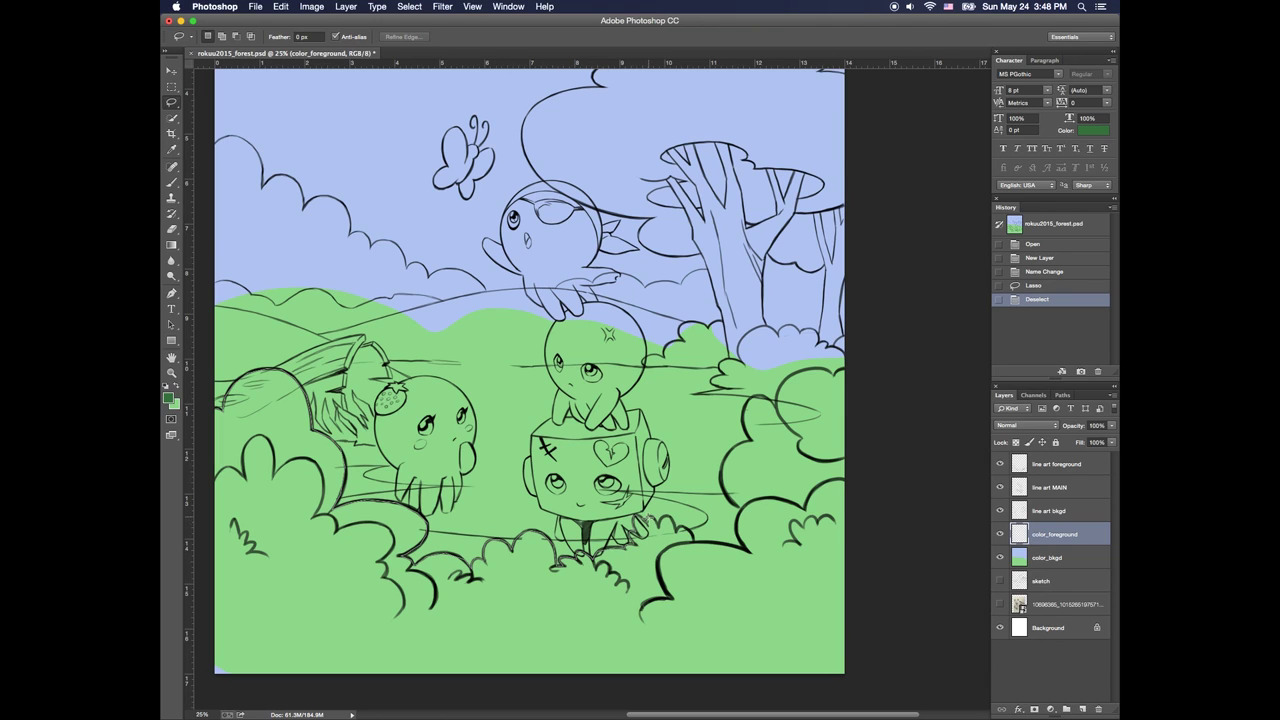
mouse_move(684, 524)
left_mouse_down()
mouse_move(745, 550)
mouse_move(725, 492)
mouse_move(745, 400)
mouse_move(808, 369)
mouse_move(898, 407)
mouse_move(884, 700)
left_mouse_up()
left_click(206, 403, "alt")
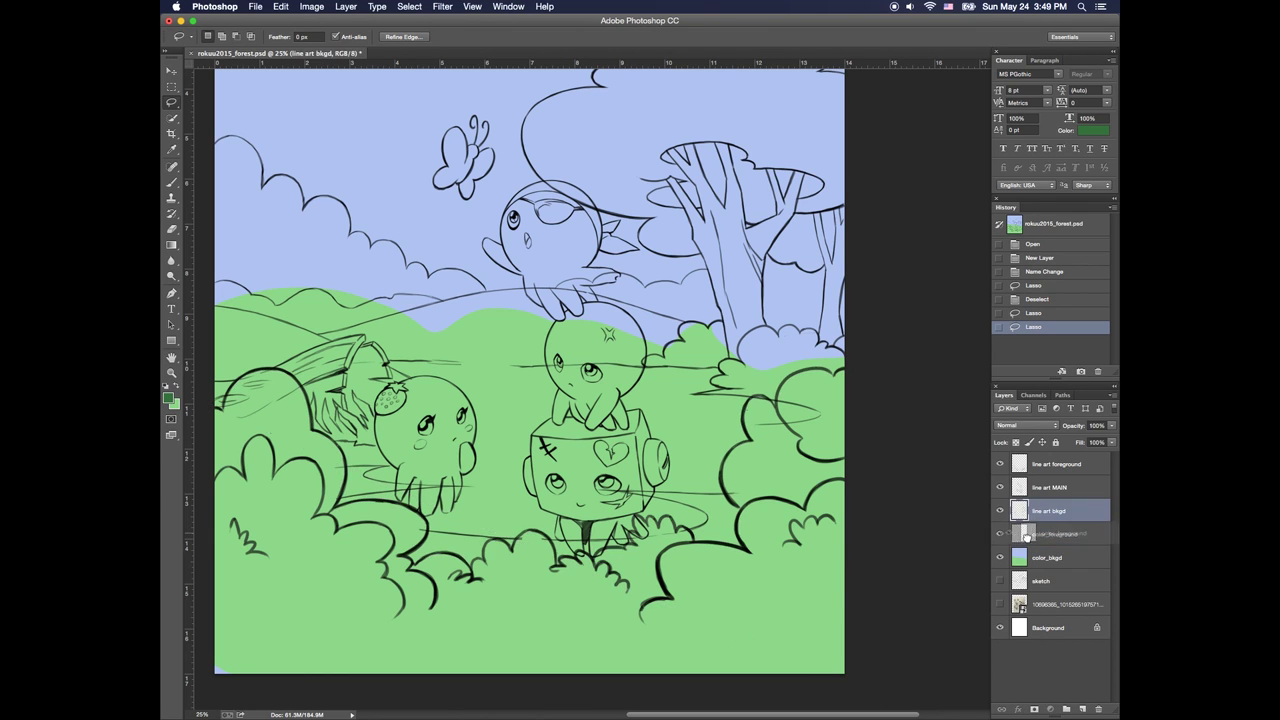
key("alt+BackSpace")
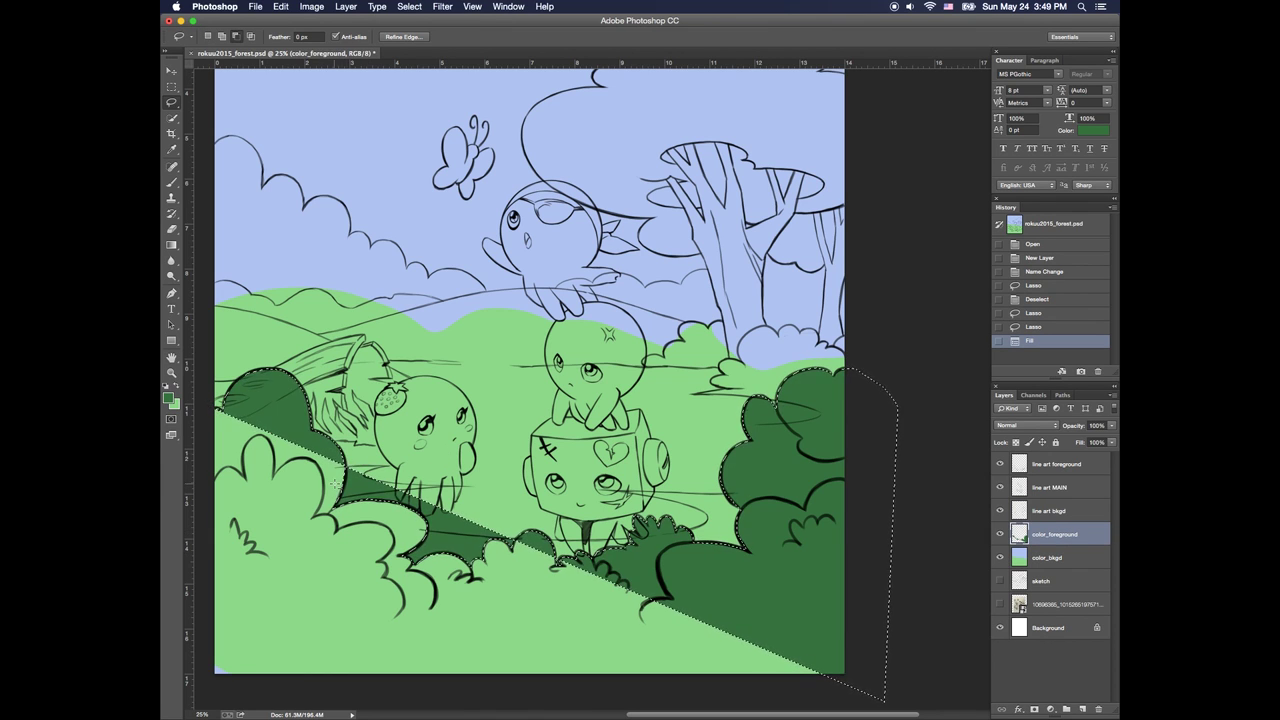
Clear the dark green spill below the strawberry character, between the left and central bushes, and erase its remnants
mouse_move(338, 473)
left_mouse_down()
mouse_move(300, 366)
mouse_move(208, 416)
left_mouse_up()
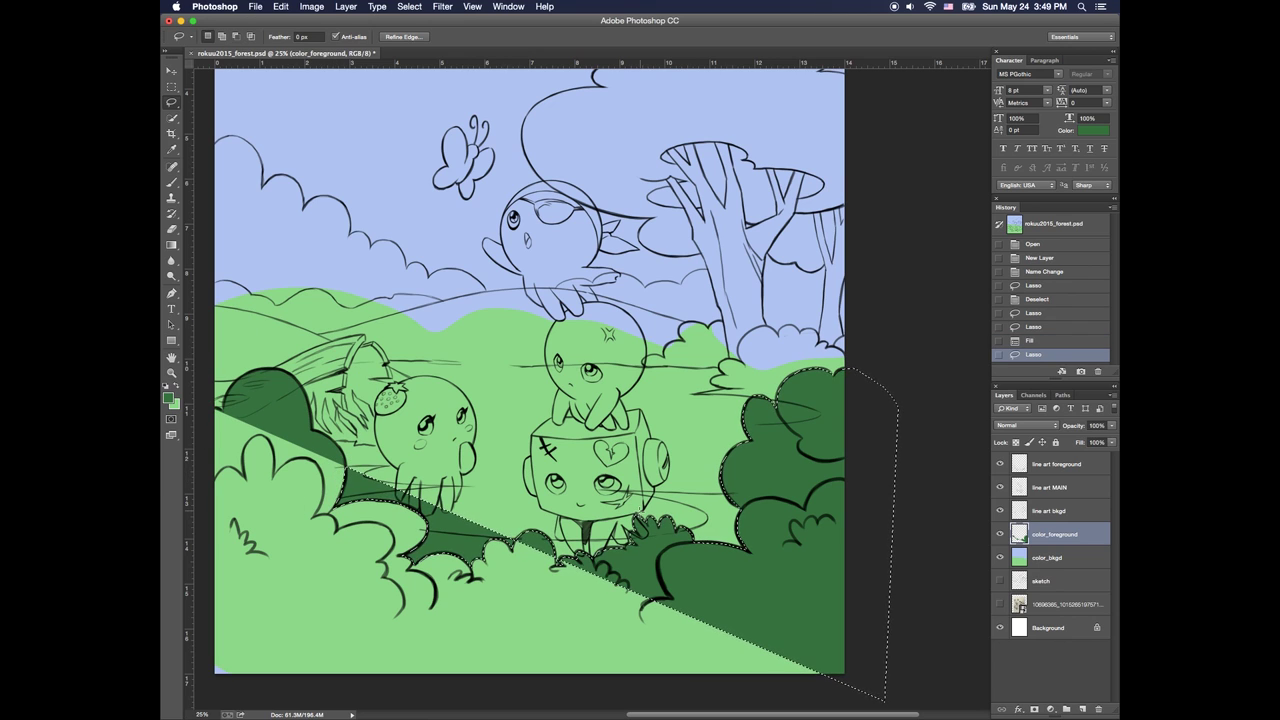
left_click_drag(515, 526, 553, 625)
key("Delete")
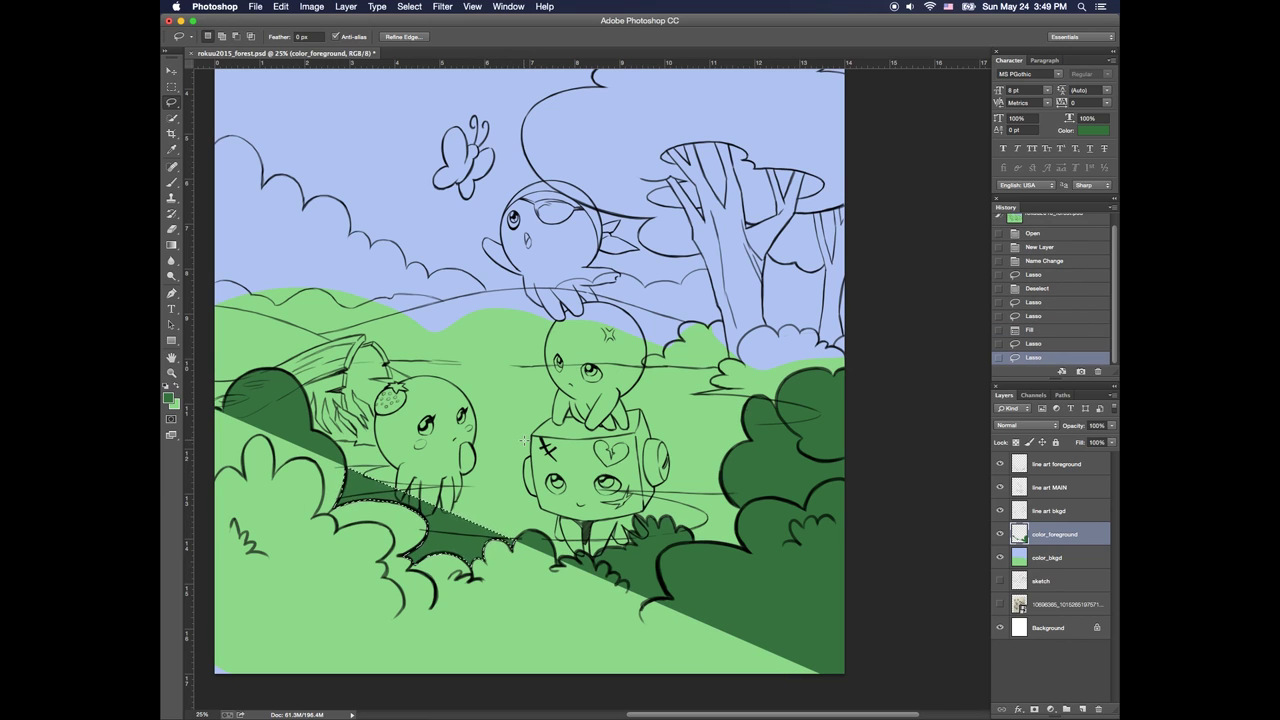
key("ctrl+d")
left_click_drag(512, 538, 491, 535)
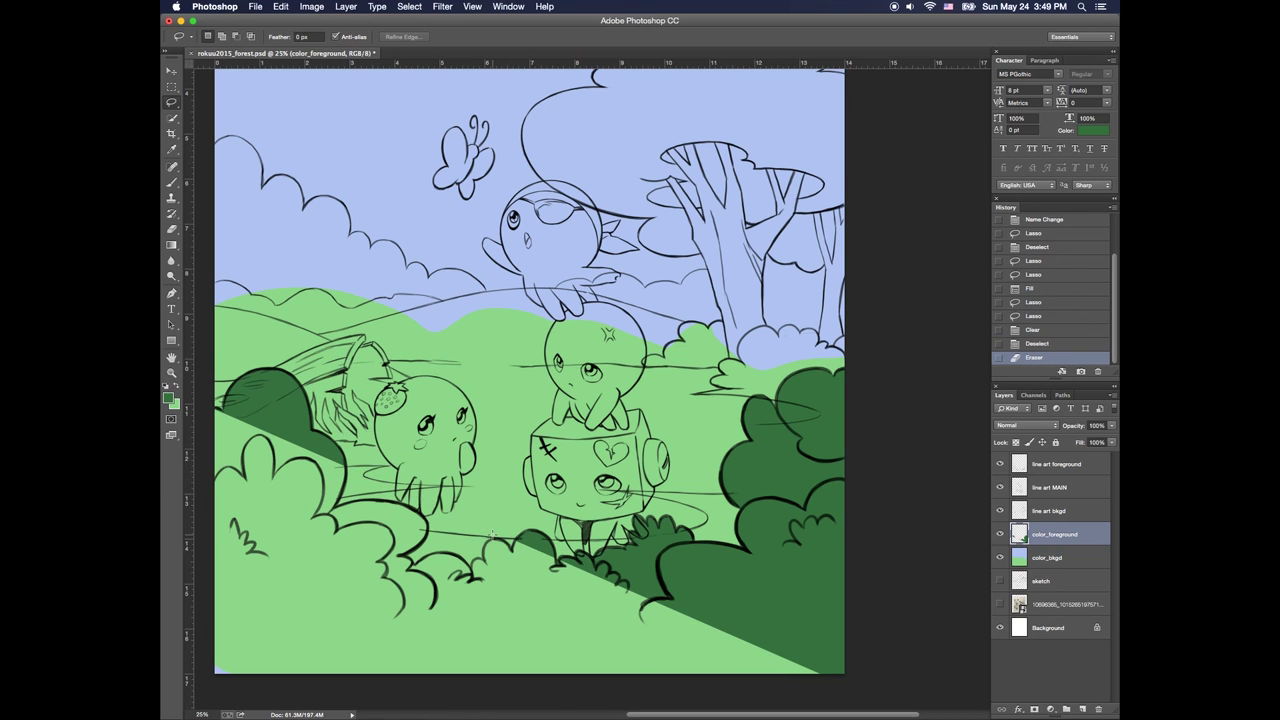
Lasso the unfilled lower part of the foreground bushes and fill it with dark green
mouse_move(265, 428)
left_mouse_down()
mouse_move(218, 423)
mouse_move(310, 532)
mouse_move(484, 602)
mouse_move(629, 561)
mouse_move(204, 449)
mouse_move(248, 416)
mouse_move(217, 408)
mouse_move(214, 450)
mouse_move(244, 430)
left_mouse_up()
key("alt+BackSpace")
key("ctrl+d")
key("alt+BackSpace")
Fill the remaining light gaps along the canvas edge and right outline of the tall left bush with dark green
mouse_move(322, 458)
left_mouse_down()
mouse_move(343, 483)
mouse_move(330, 512)
left_mouse_up()
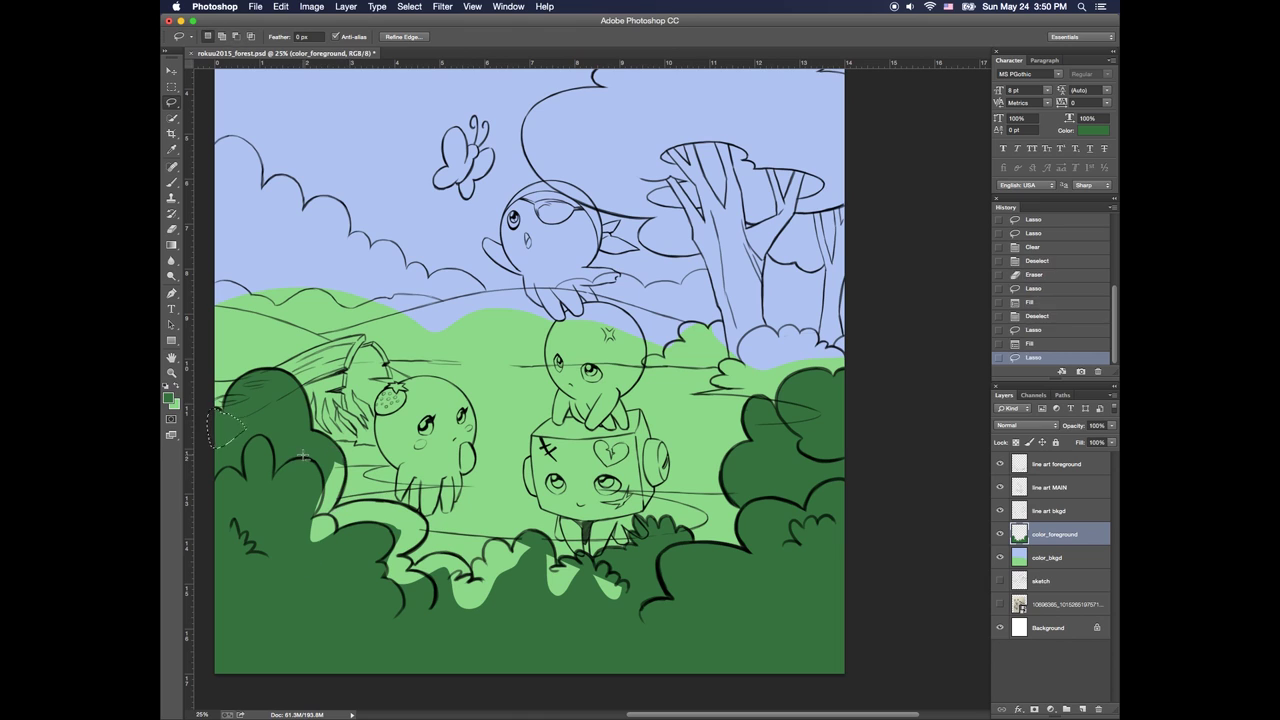
key("alt+BackSpace")
key("ctrl+d")
mouse_move(338, 448)
left_mouse_down()
mouse_move(345, 475)
mouse_move(300, 565)
mouse_move(300, 450)
left_mouse_up()
key("alt+BackSpace")
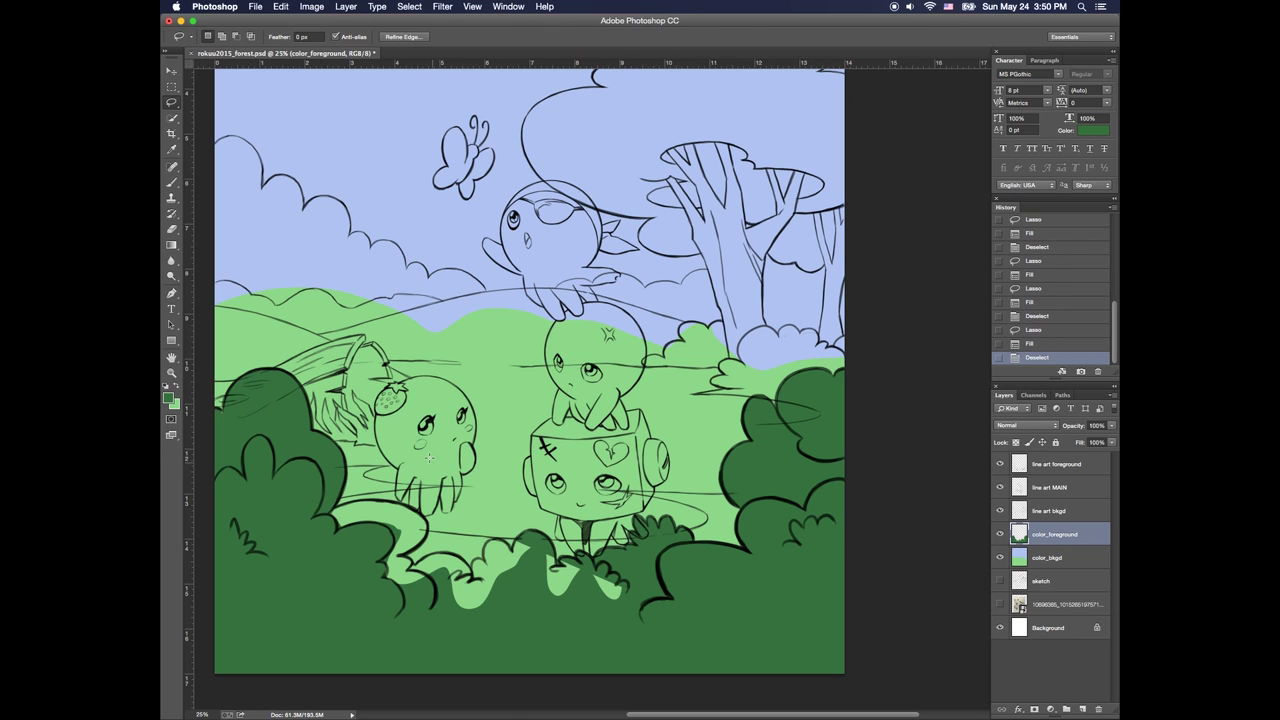
key("ctrl+d")
Fill the gaps in the low bushes below the strawberry character with dark green
key("shift+Tab")
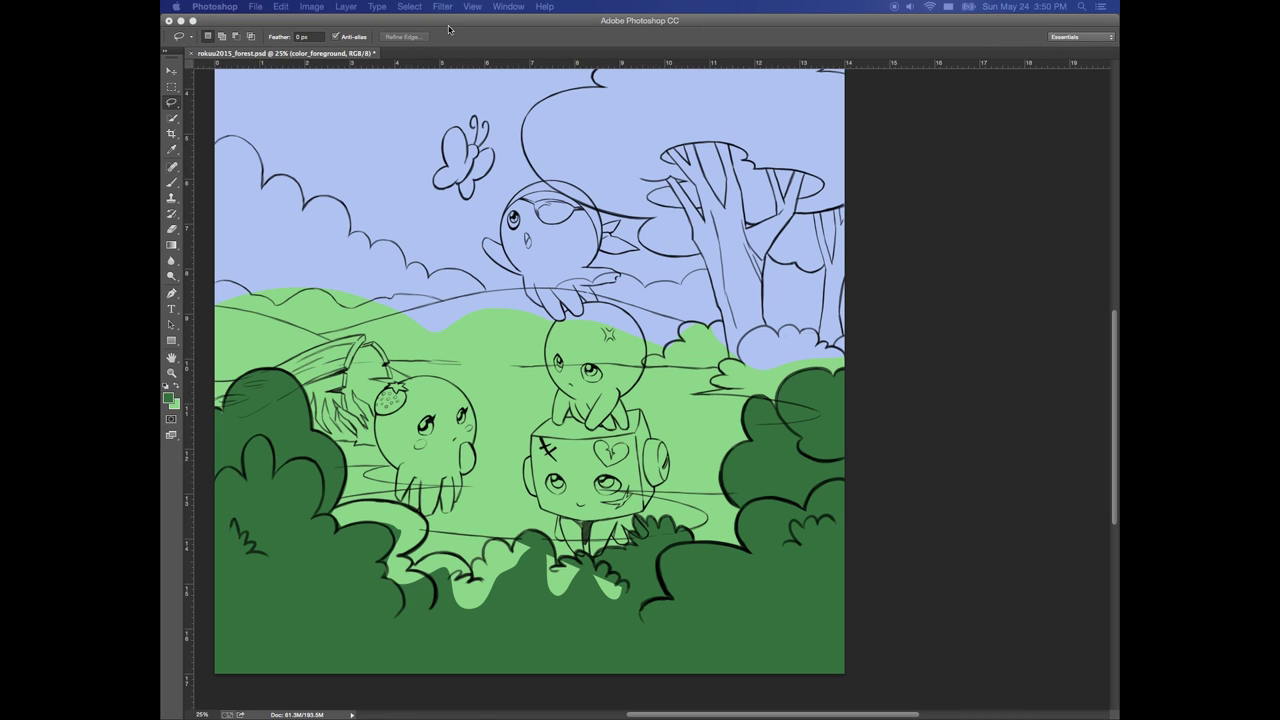
key("shift+Tab")
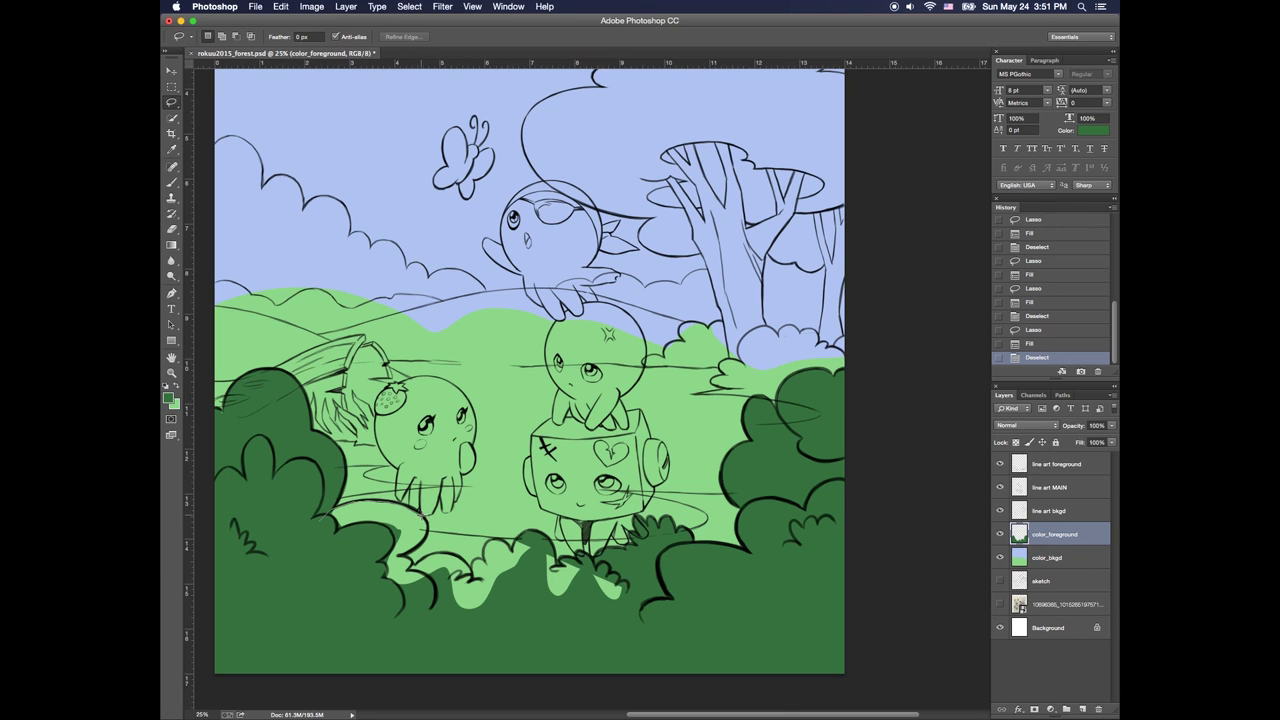
mouse_move(420, 515)
left_mouse_down()
mouse_move(404, 556)
mouse_move(289, 539)
mouse_move(325, 506)
left_mouse_up()
key("alt+BackSpace")
key("ctrl+d")
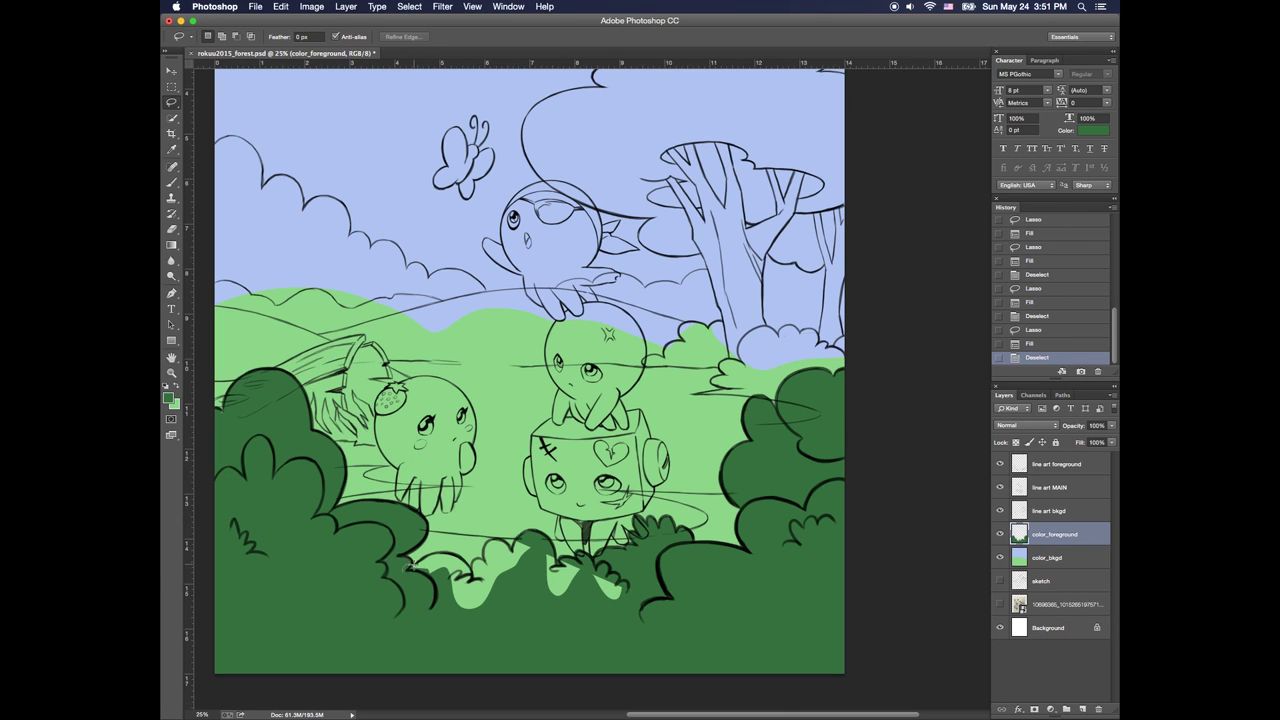
left_click_drag(461, 558, 397, 583)
key("alt+BackSpace")
key("ctrl+d")
Lasso the central bushes below the box-headed character and fill their light gaps with dark green
left_click(494, 584)
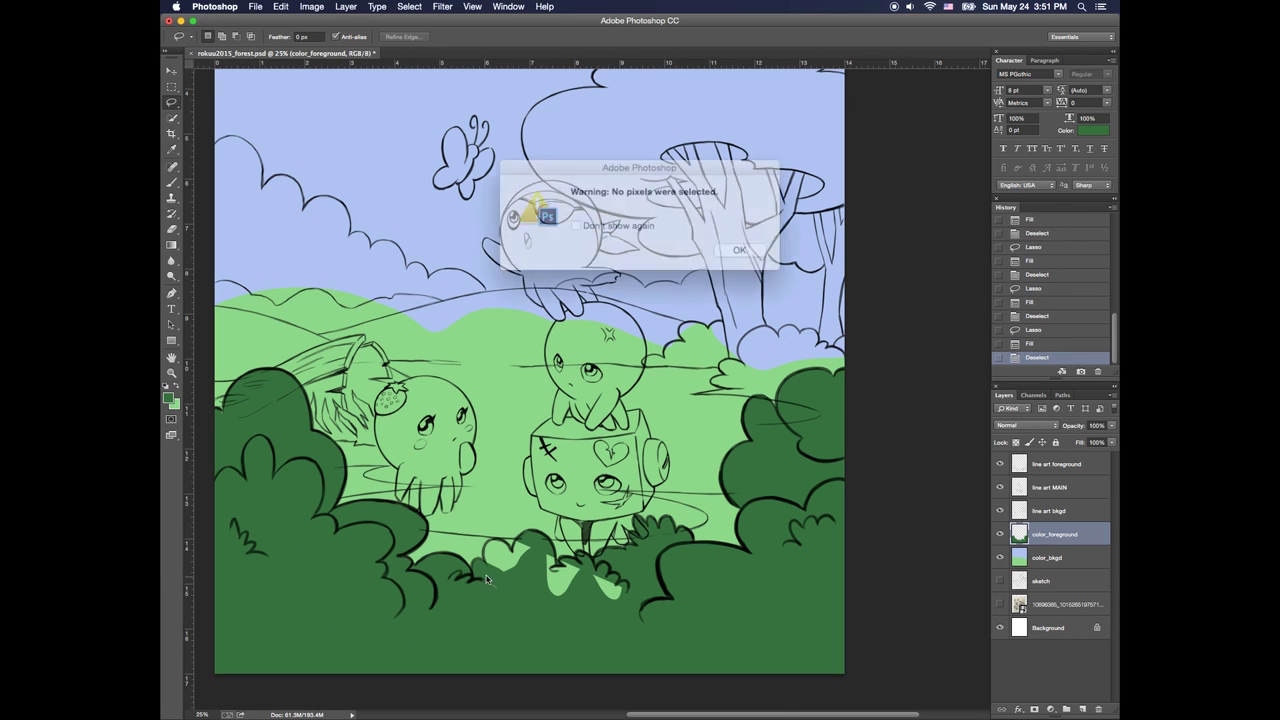
key("Return")
mouse_move(491, 586)
left_mouse_down()
mouse_move(503, 592)
mouse_move(484, 546)
mouse_move(548, 532)
mouse_move(570, 562)
mouse_move(492, 602)
left_mouse_up()
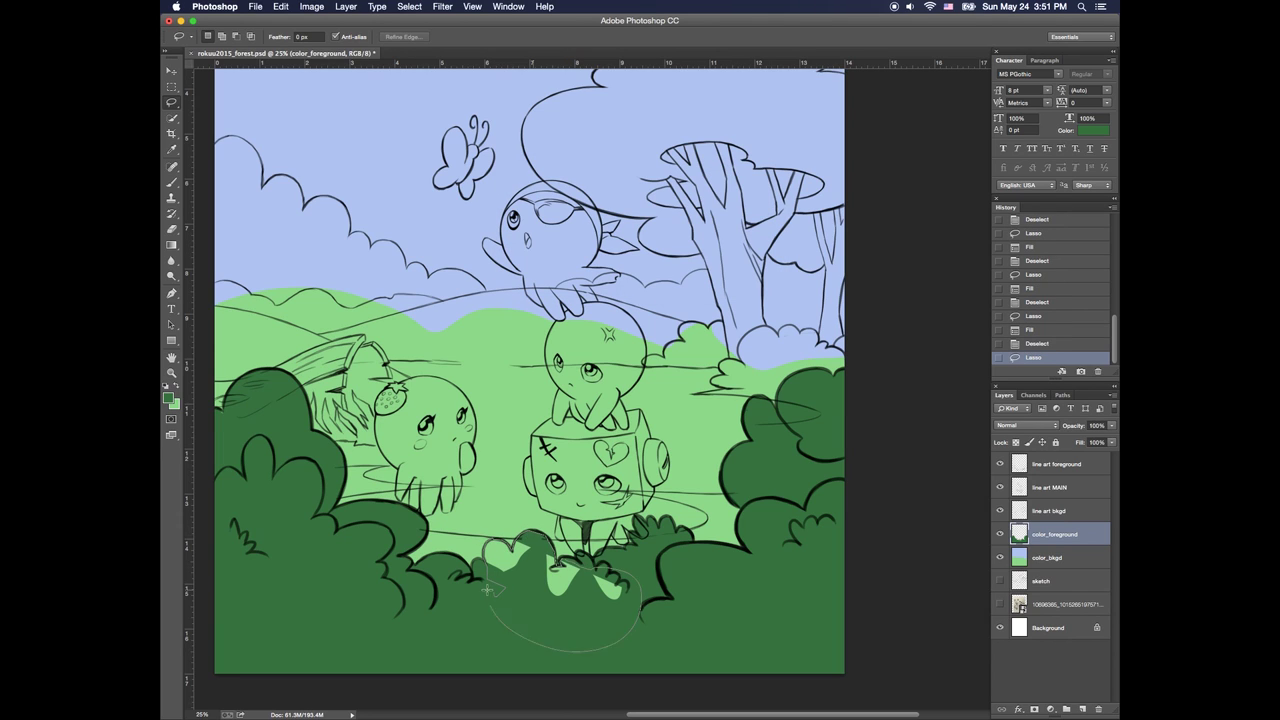
key("alt+BackSpace")
key("ctrl+d")
Clean up the edges of the dark green bushes with an enlarged hard round brush and the Eraser
left_click(174, 182)
left_click(220, 37)
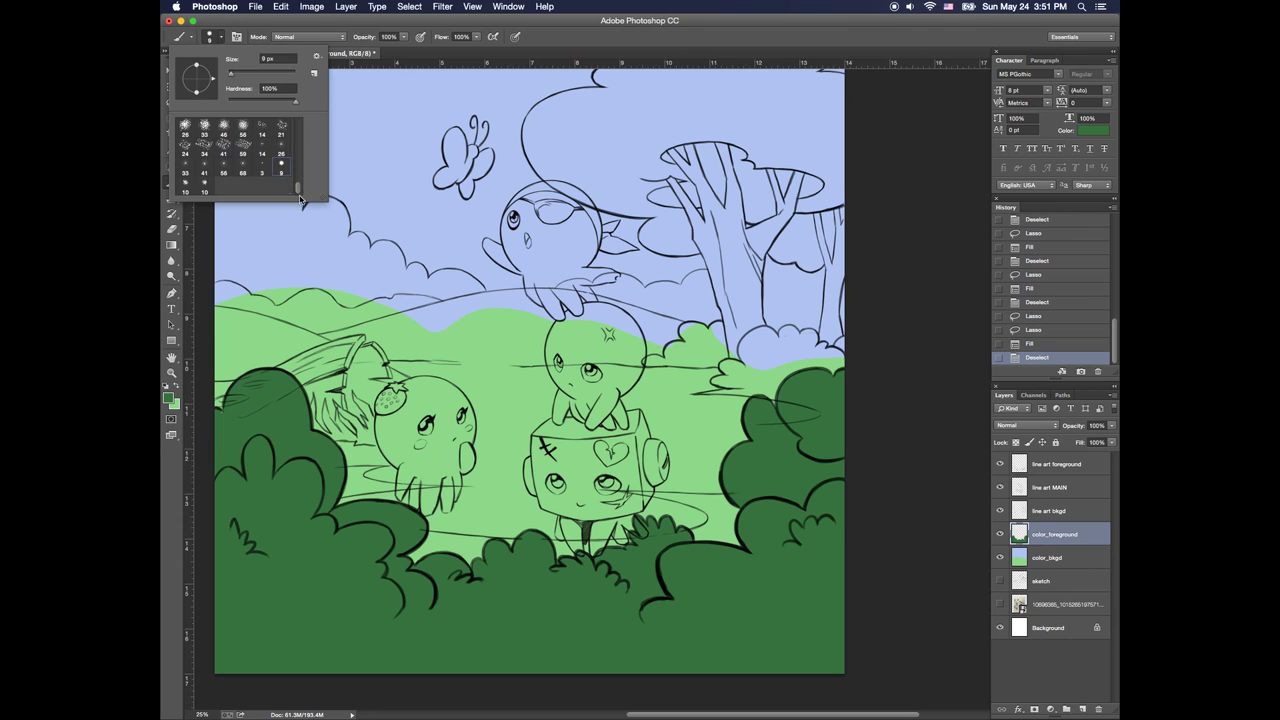
left_click(487, 508)
key("bracketright")
key("bracketright")
key("bracketright")
key("bracketright")
key("bracketright")
mouse_move(570, 525)
left_mouse_down()
mouse_move(564, 570)
mouse_move(582, 545)
left_mouse_up()
key("e")
key("b")
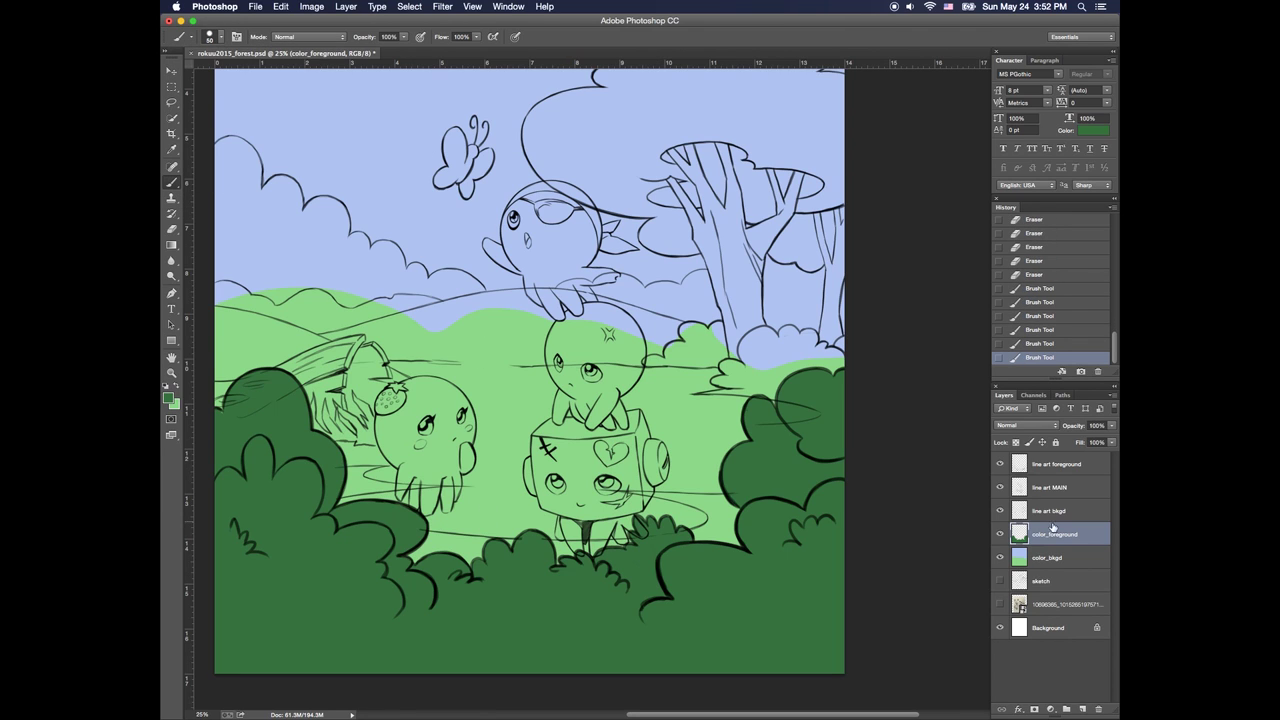
Move the color_foreground layer directly beneath the line art foreground layer
left_click_drag(1052, 527, 1075, 474)
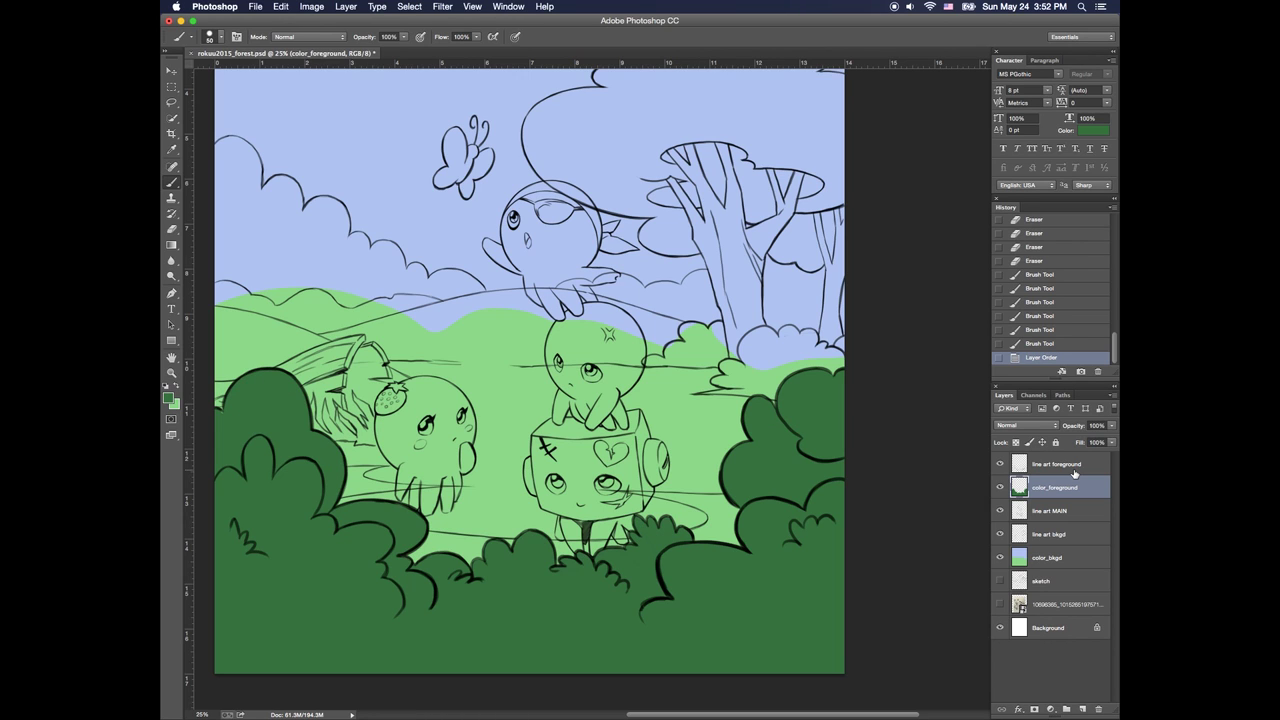
left_click(658, 27)
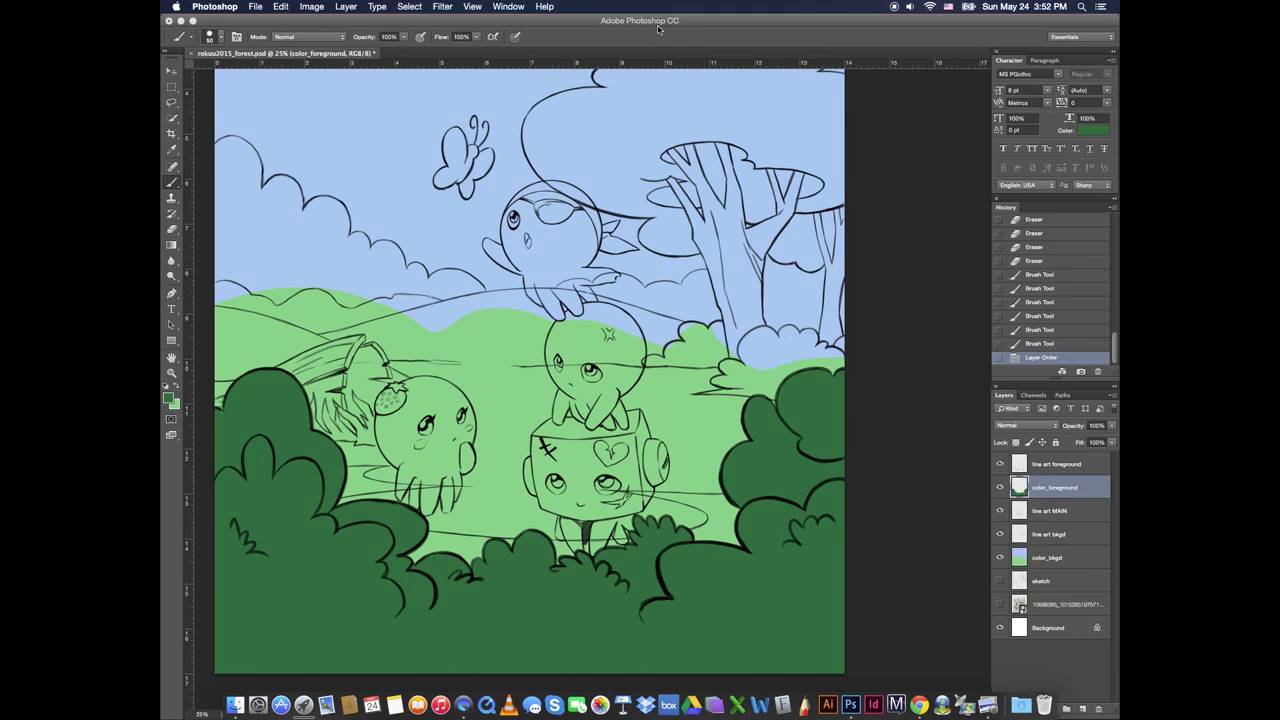
Set the foreground colour to the lighter green #54cb83
left_click(168, 398)
mouse_move(334, 311)
left_mouse_down()
mouse_move(343, 263)
mouse_move(331, 256)
left_mouse_up()
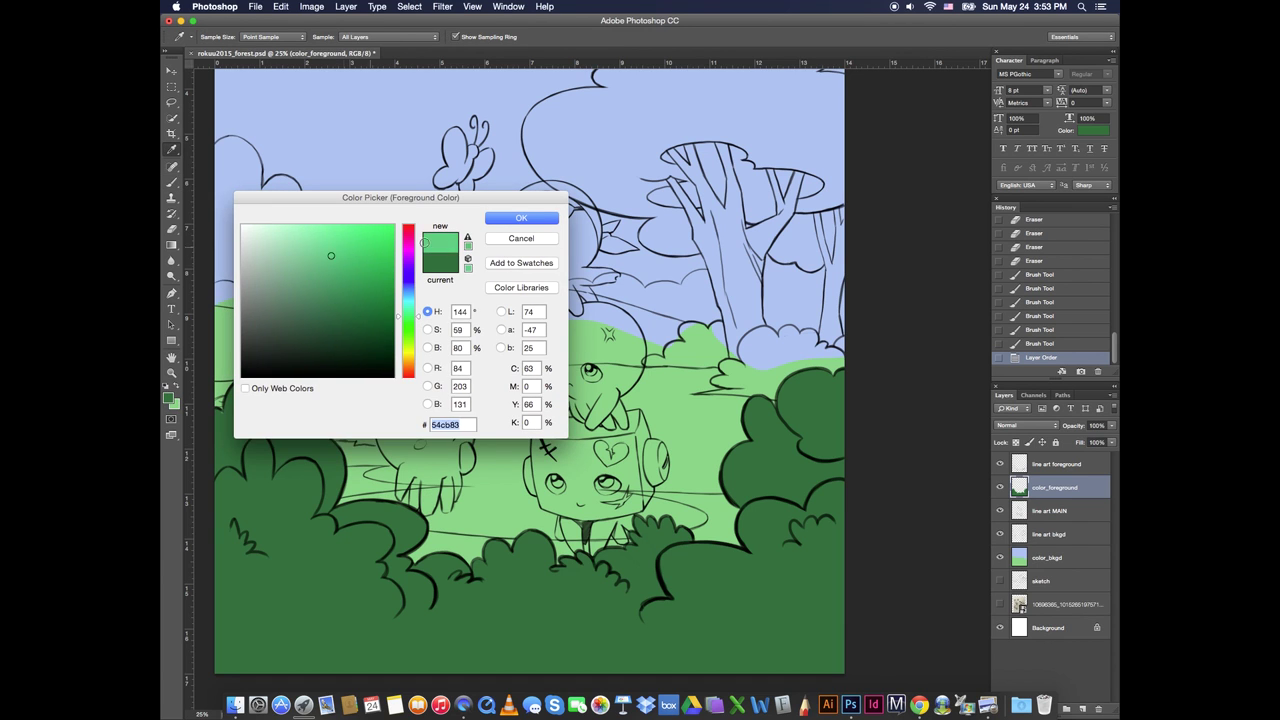
left_click(521, 218)
On the color_bkgd layer, lasso the ground patch behind the strawberry character's feet and fill it with a darker medium green
key("z")
left_click(513, 459)
left_click(1049, 550)
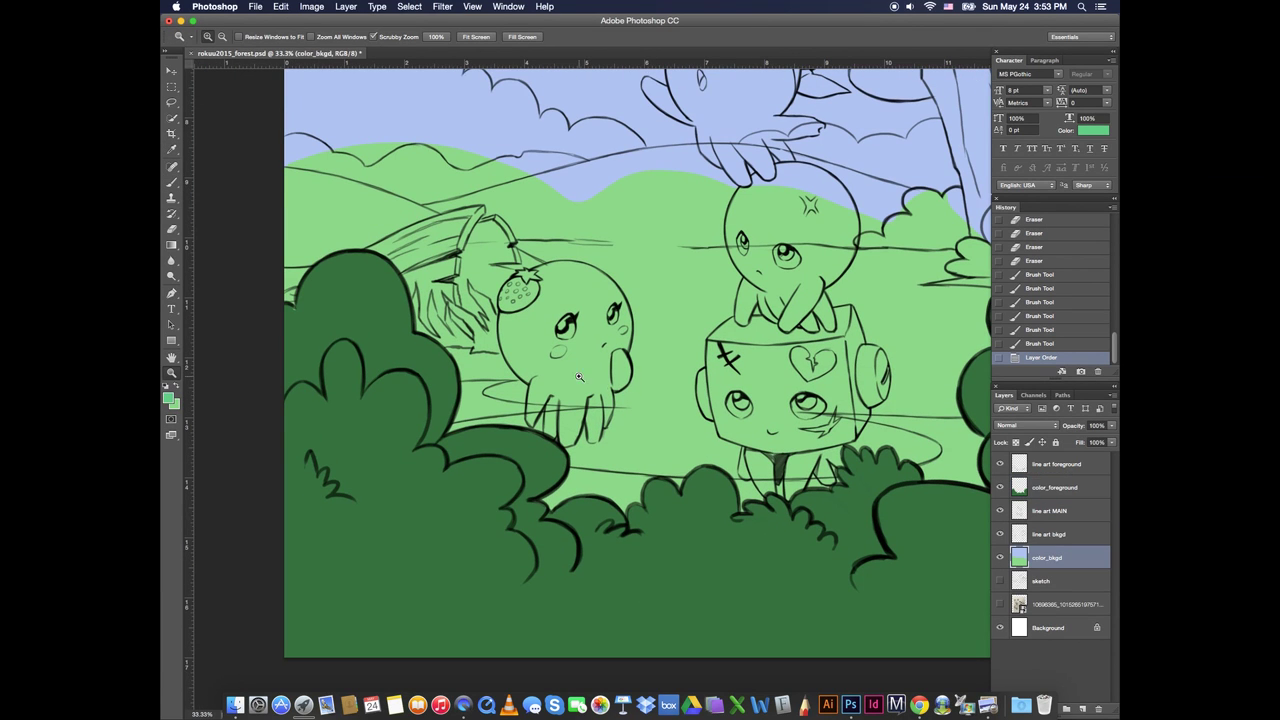
key("l")
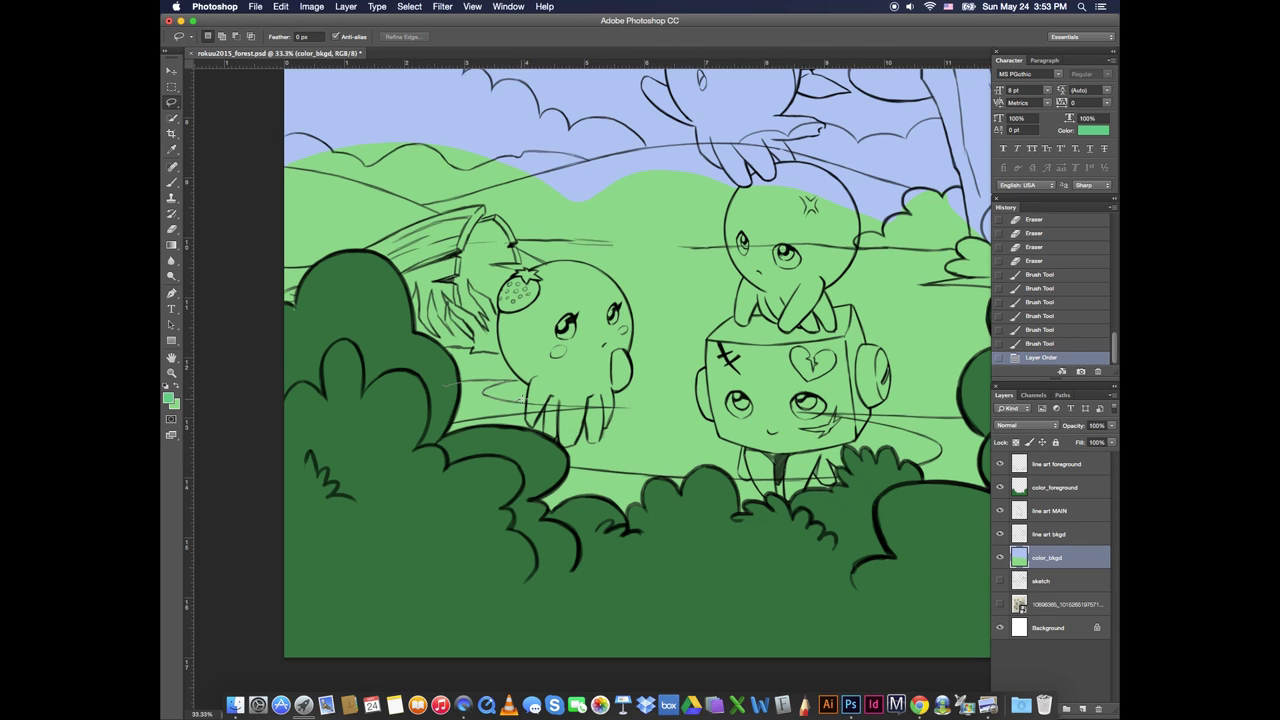
left_click_drag(558, 404, 420, 418)
key("shift+Tab")
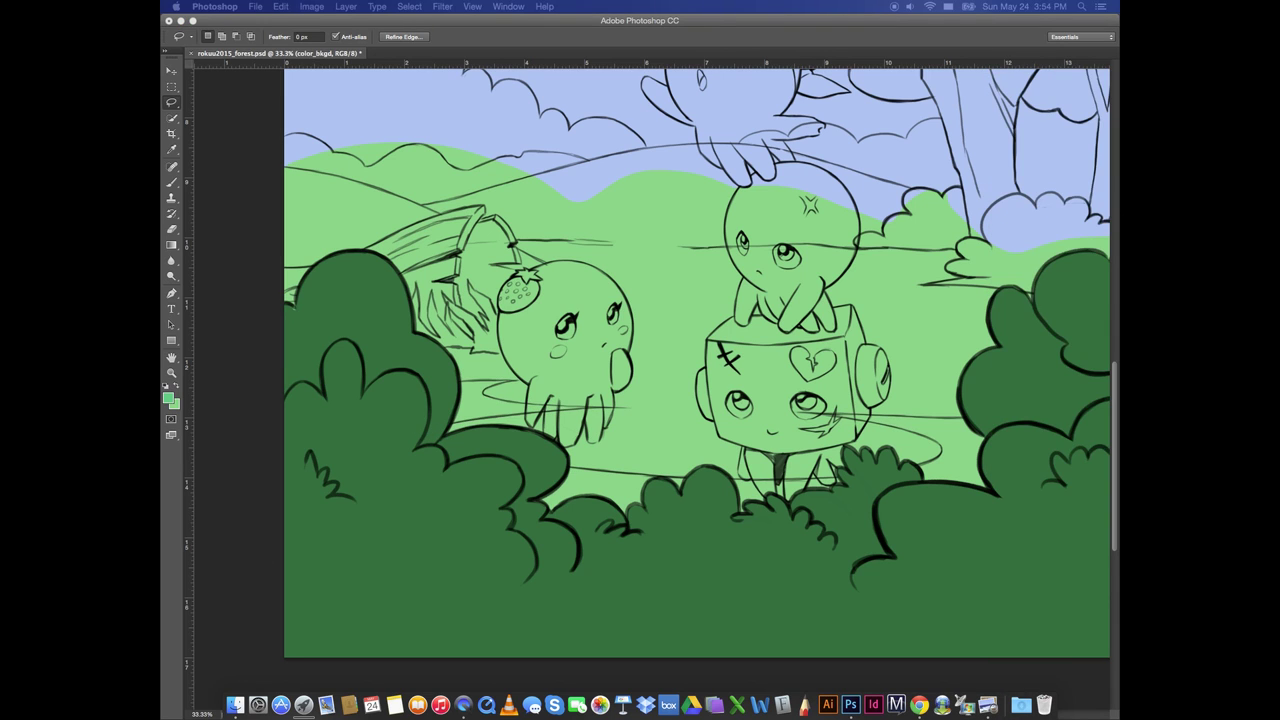
left_click(272, 54)
key("alt+BackSpace")
key("super+z")
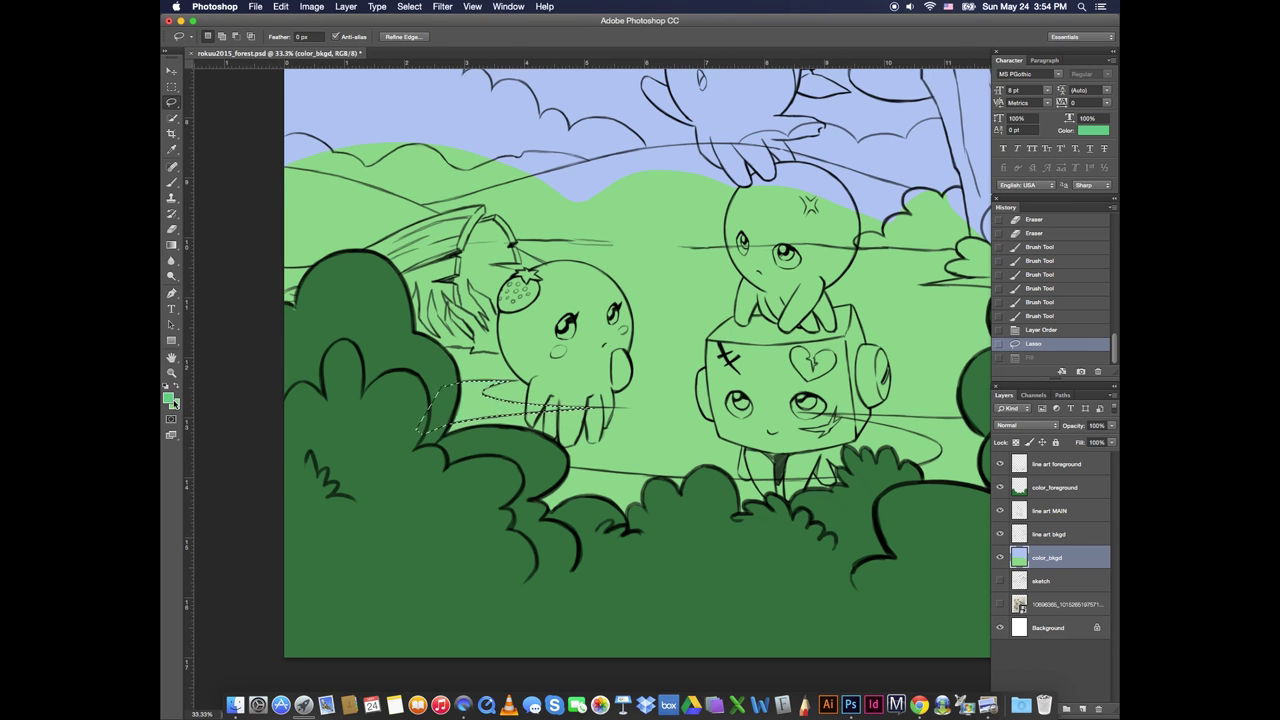
left_click(171, 400)
key("Return")
key("alt+BackSpace")
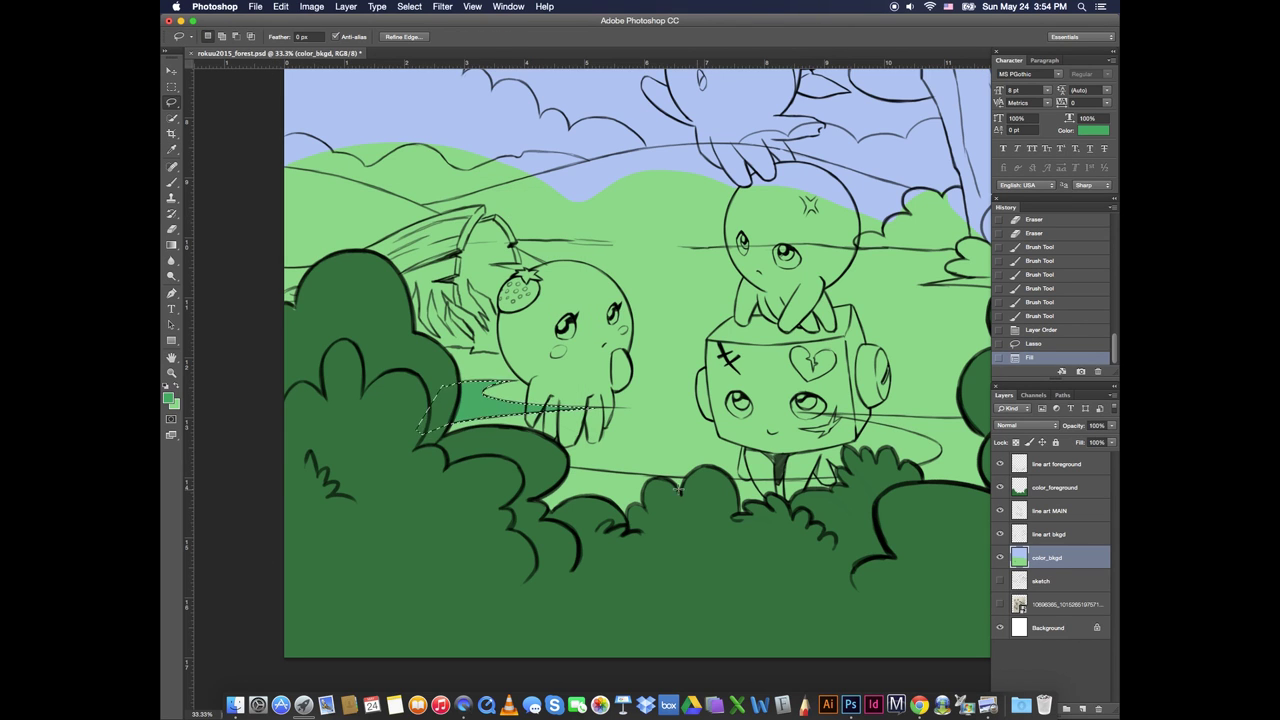
Lasso the ground strip just above the central bushes, fill it with the medium green and touch up its edges with the Brush
key("super+plus")
mouse_move(576, 108)
left_mouse_down()
mouse_move(729, 494)
mouse_move(503, 168)
left_mouse_up()
left_click_drag(596, 578, 596, 538)
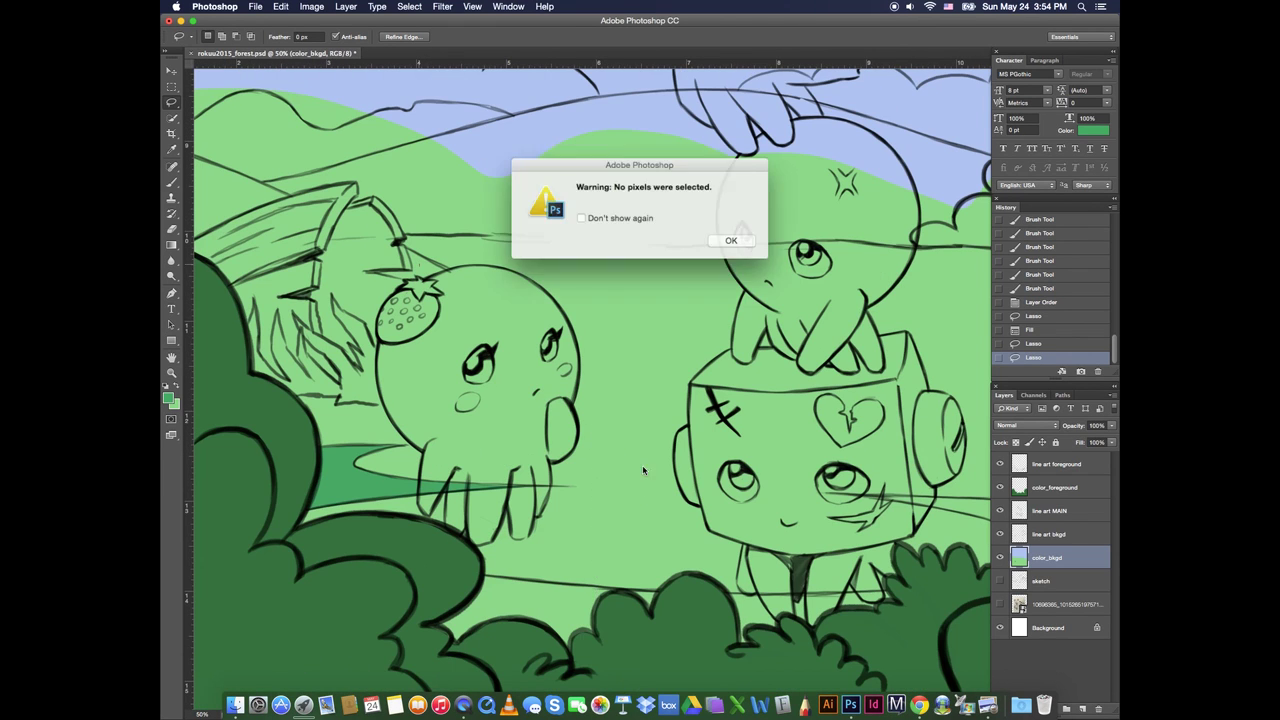
key("Return")
mouse_move(678, 511)
left_mouse_down()
mouse_move(629, 320)
mouse_move(627, 358)
left_mouse_up()
mouse_move(427, 419)
left_mouse_down()
mouse_move(850, 436)
mouse_move(466, 591)
mouse_move(380, 520)
left_mouse_up()
key("alt+BackSpace")
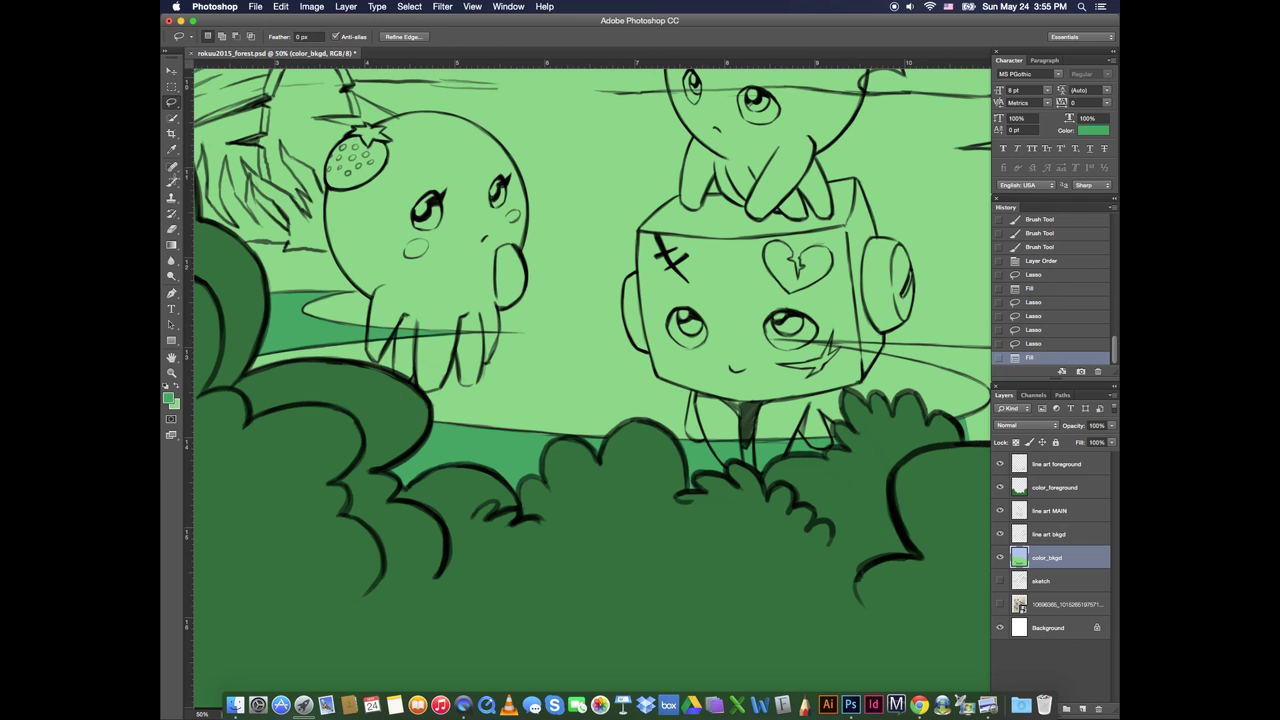
left_click(172, 182)
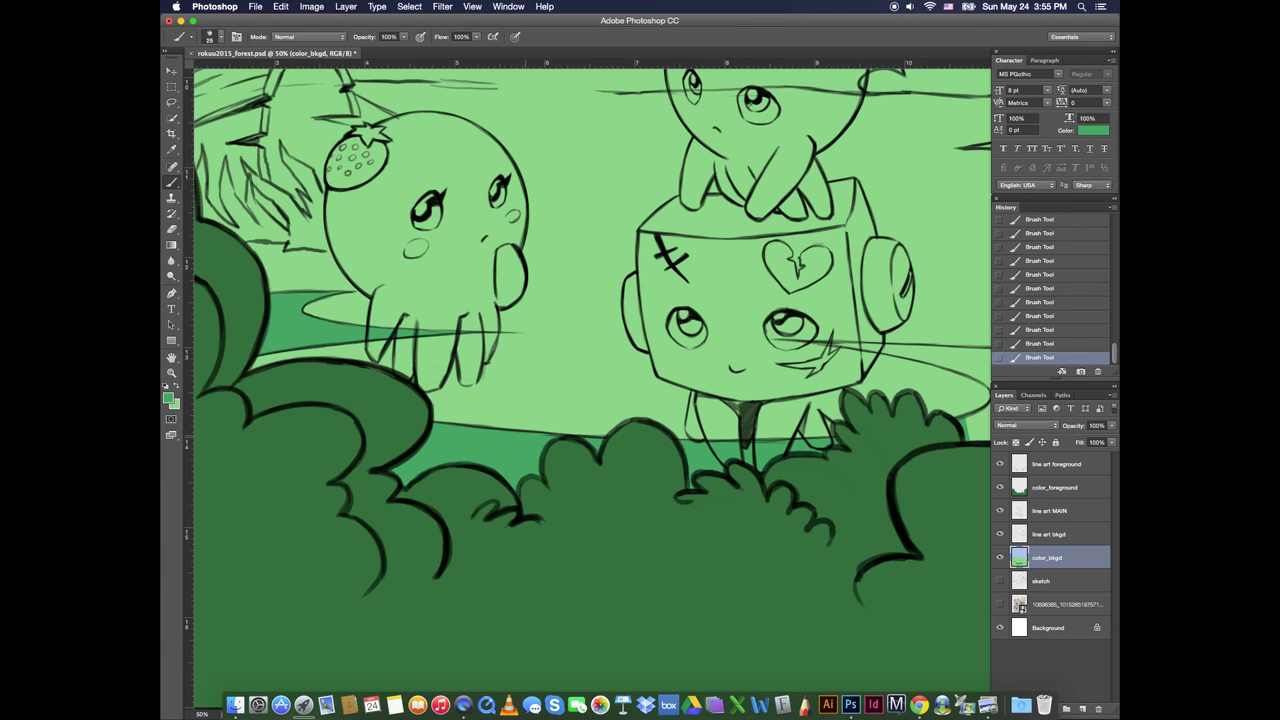
Fill the curved ground patch between the box-headed character and the right bushes with the medium green
scroll(590, 380, "right", 5)
key("l")
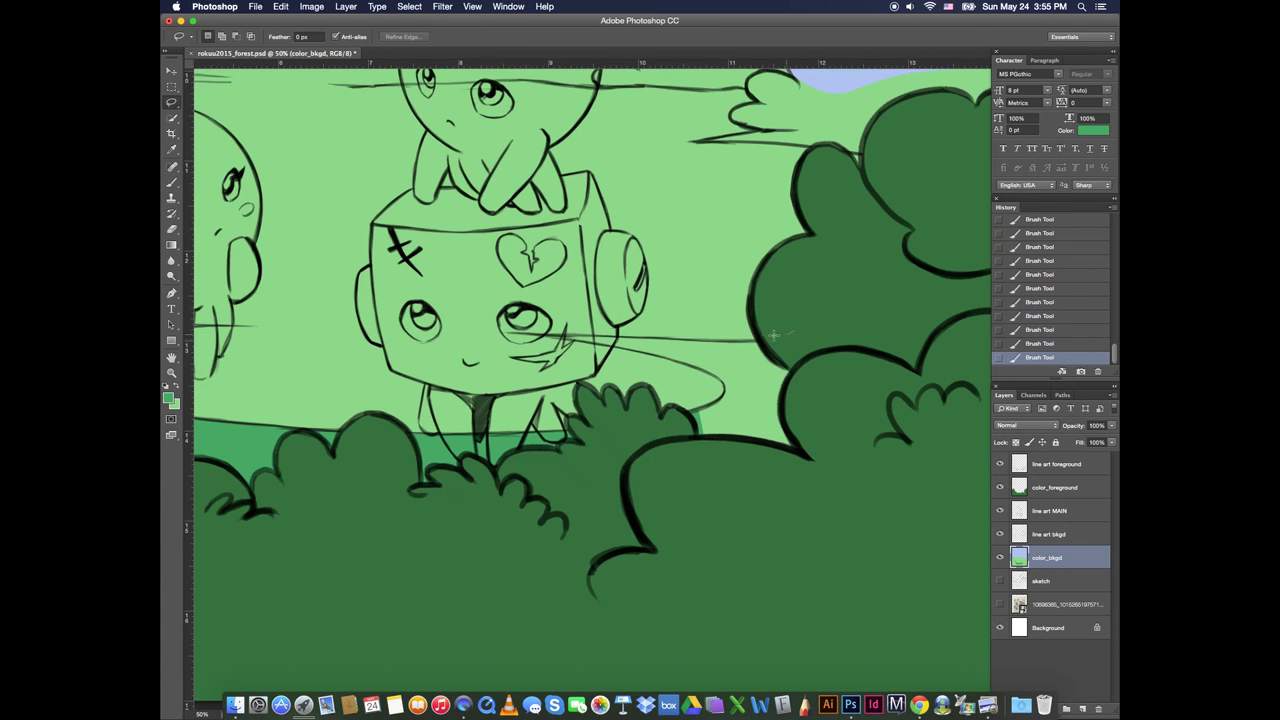
mouse_move(773, 335)
left_mouse_down()
mouse_move(539, 335)
mouse_move(660, 355)
left_mouse_up()
left_click_drag(692, 407, 790, 331)
key("alt+BackSpace")
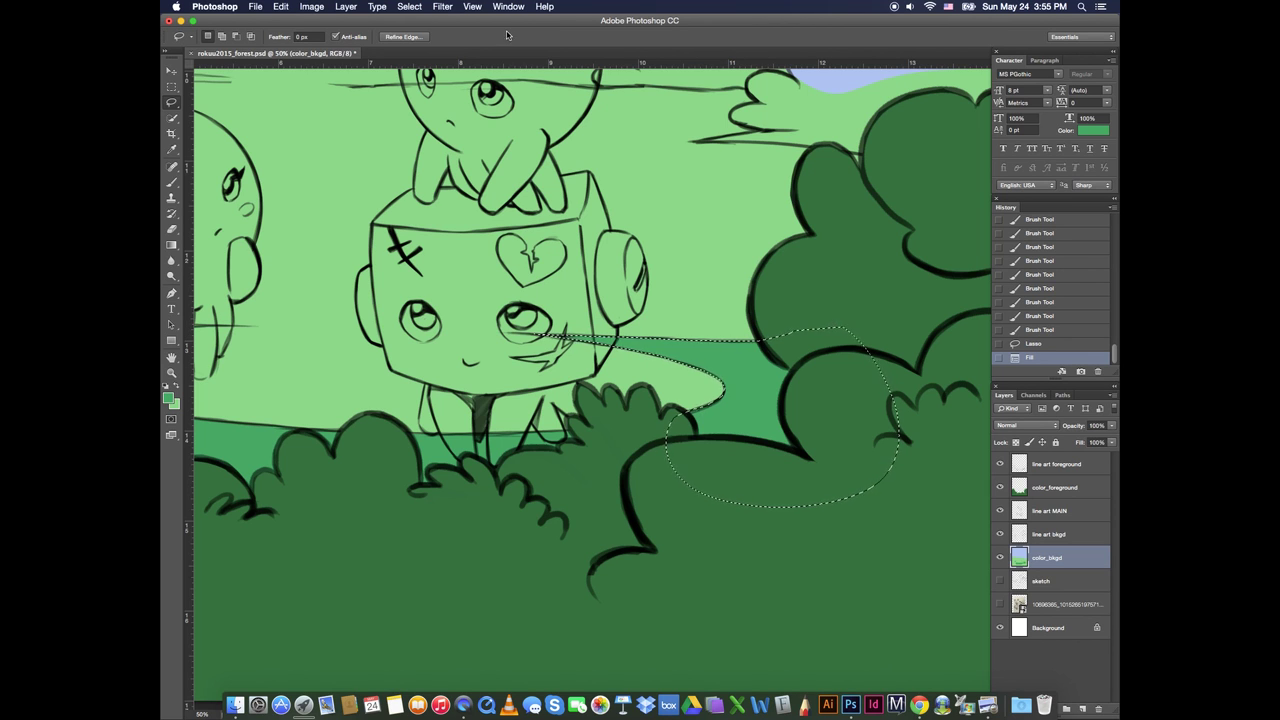
key("ctrl+d")
Lasso the large middle hill up to its line art and fill it with the light green
key("ctrl+minus")
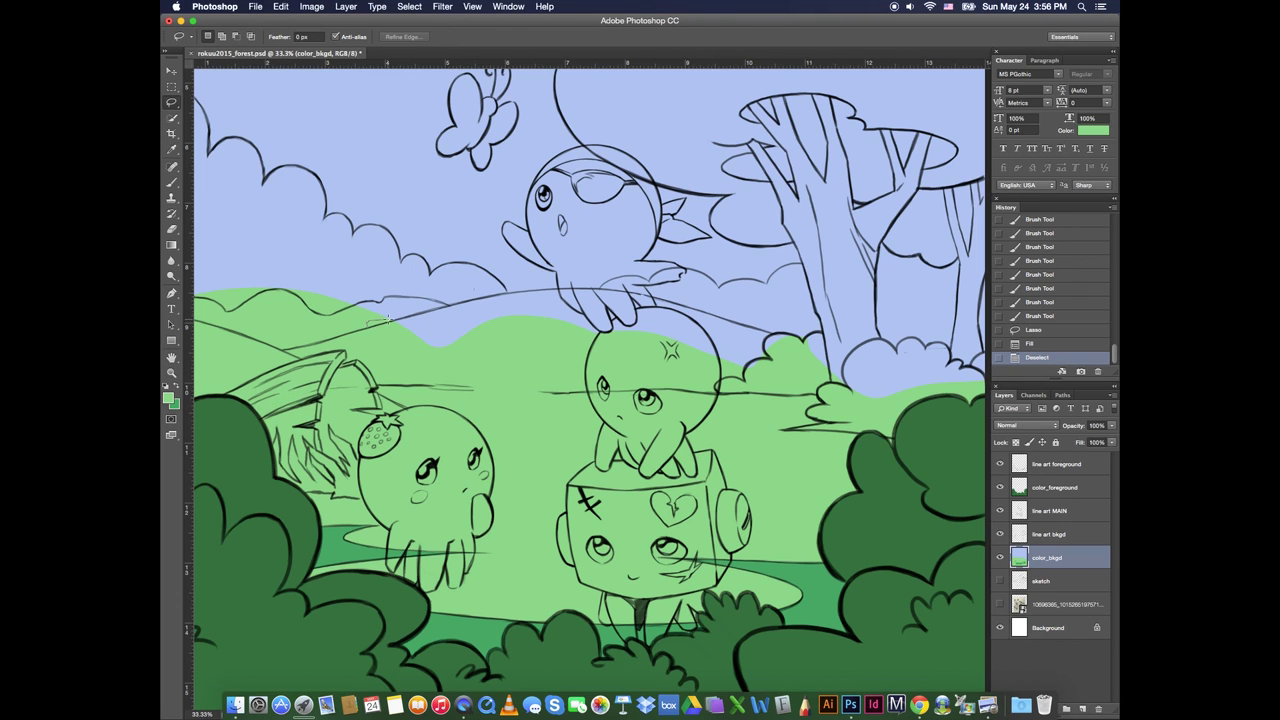
left_click_drag(388, 318, 544, 289)
left_click_drag(692, 297, 825, 352)
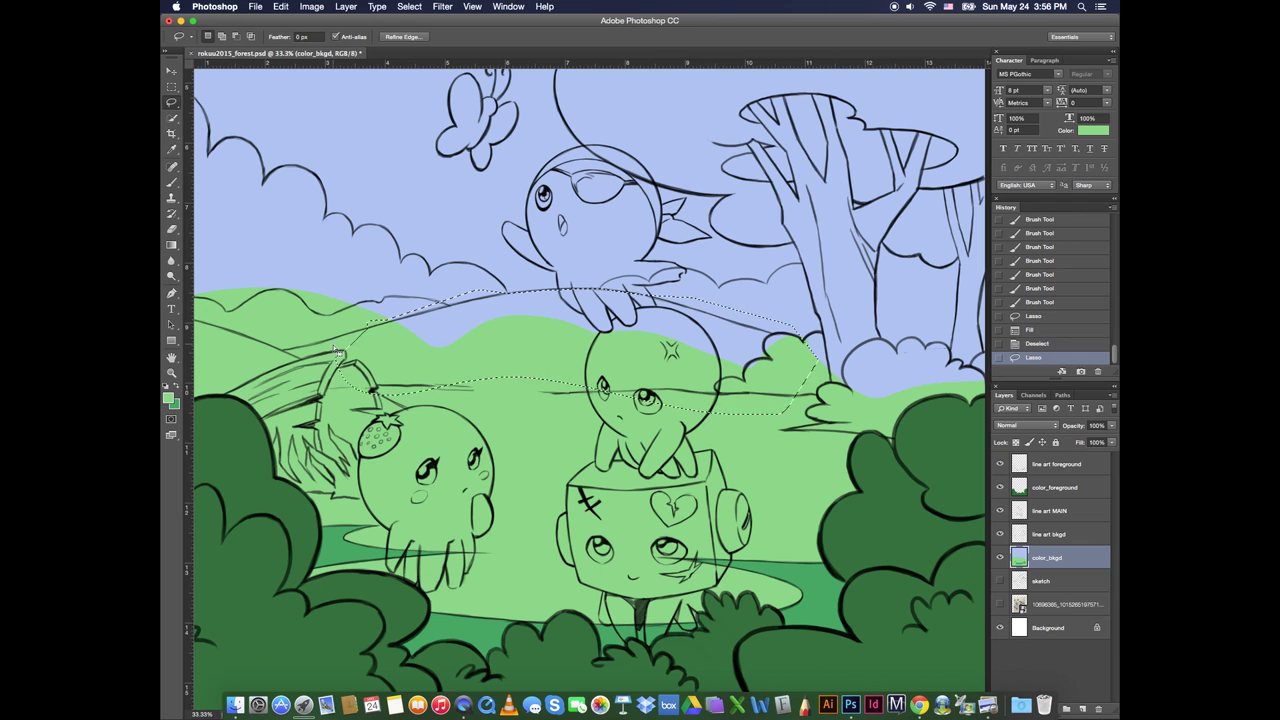
key("alt+BackSpace")
key("super+d")
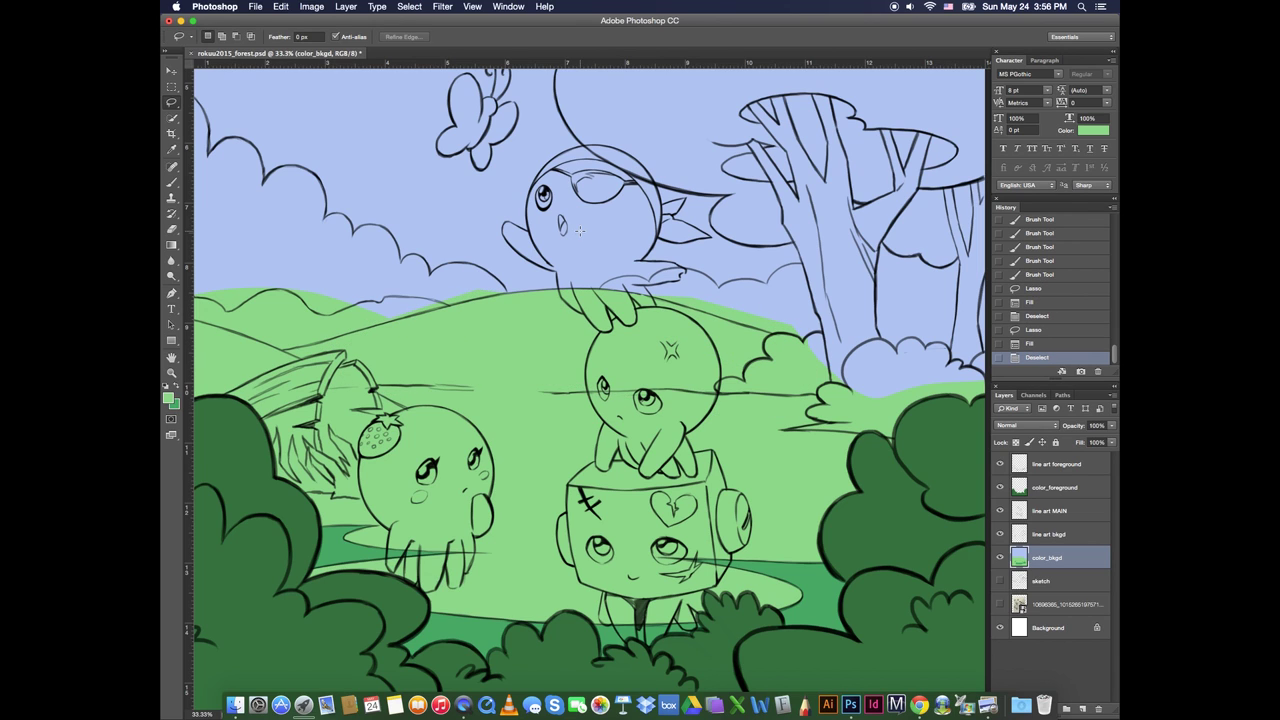
Swap back to the medium green and fill the sloping left hill behind the log with it
left_click(177, 391)
left_click_drag(352, 377, 453, 373)
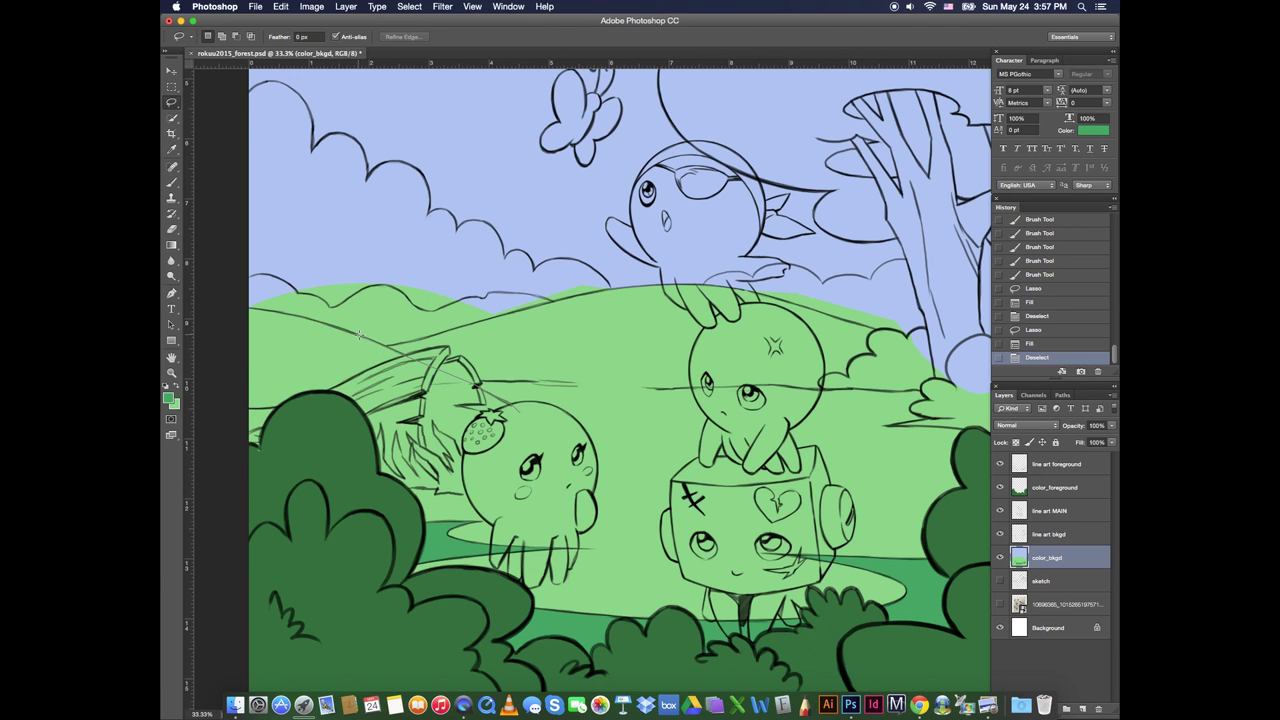
mouse_move(282, 313)
left_mouse_down()
mouse_move(352, 422)
mouse_move(515, 410)
mouse_move(505, 400)
left_mouse_up()
key("alt+BackSpace")
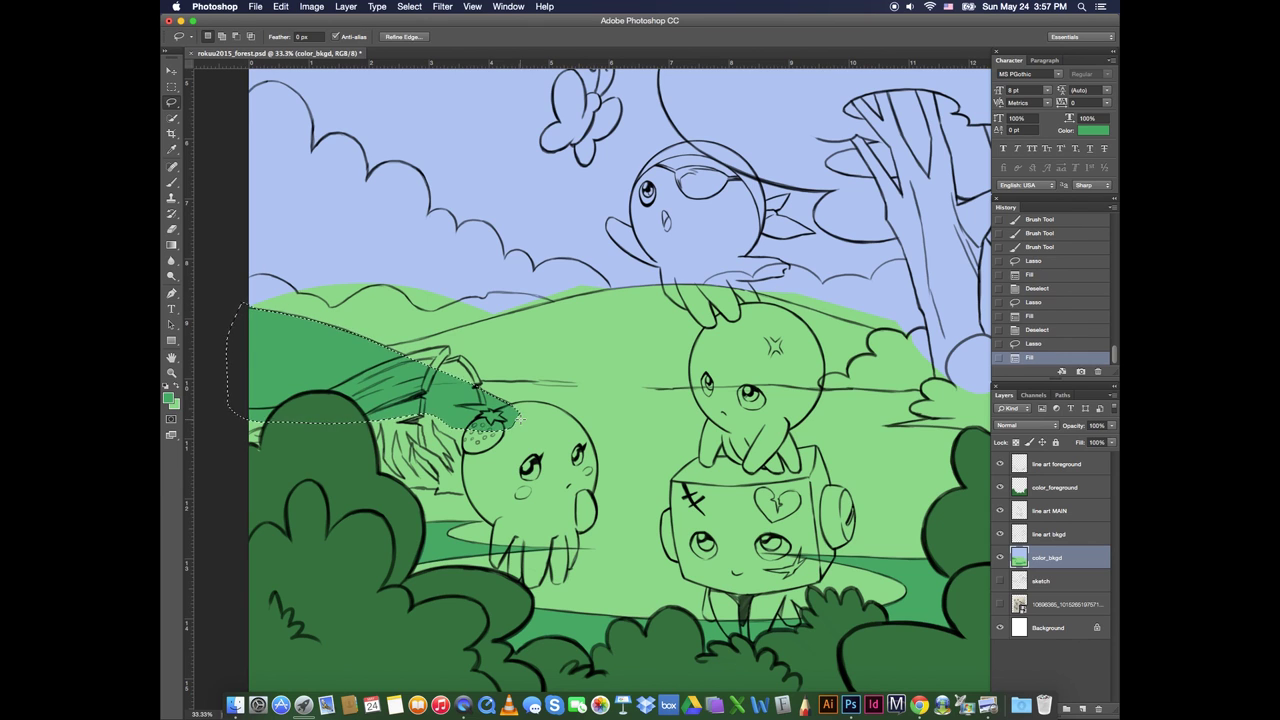
key("super+d")
Lasso the scalloped bush at the foot of the right-hand trees in two sections and fill it with the medium green
left_click_drag(874, 373, 671, 442)
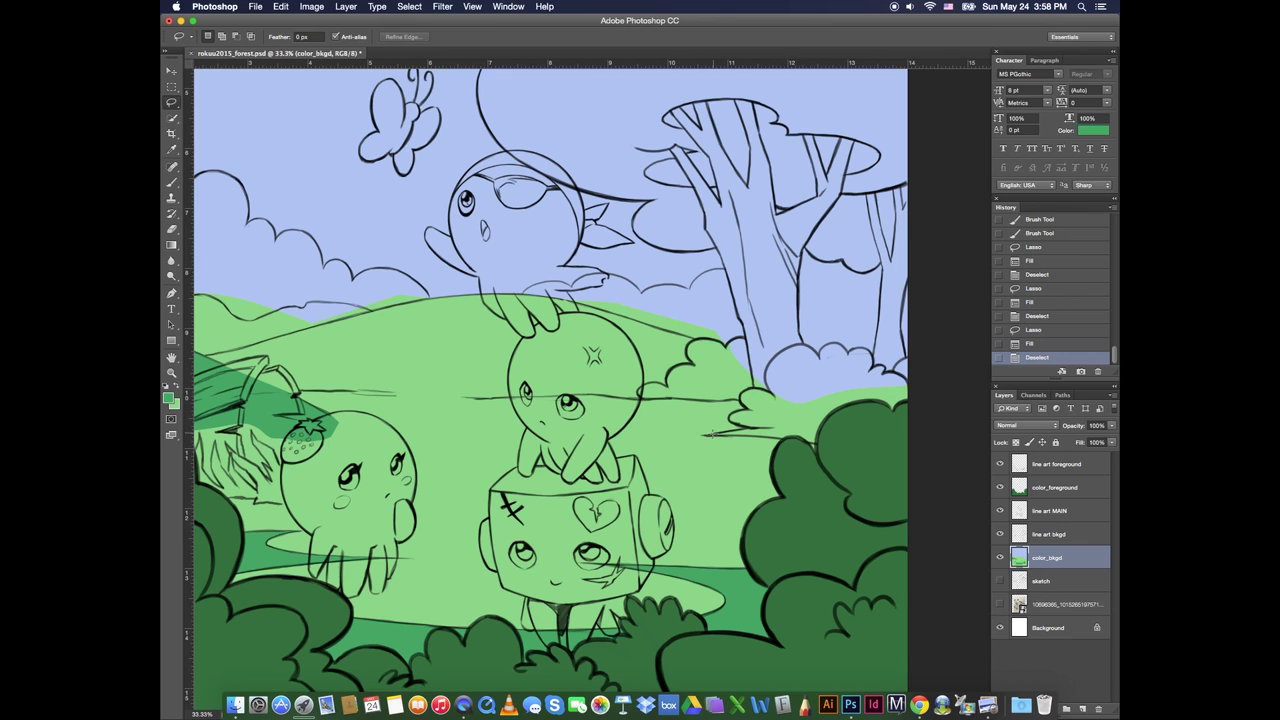
mouse_move(717, 436)
left_mouse_down()
mouse_move(890, 432)
mouse_move(899, 370)
mouse_move(890, 351)
mouse_move(751, 402)
mouse_move(751, 426)
mouse_move(712, 432)
left_mouse_up()
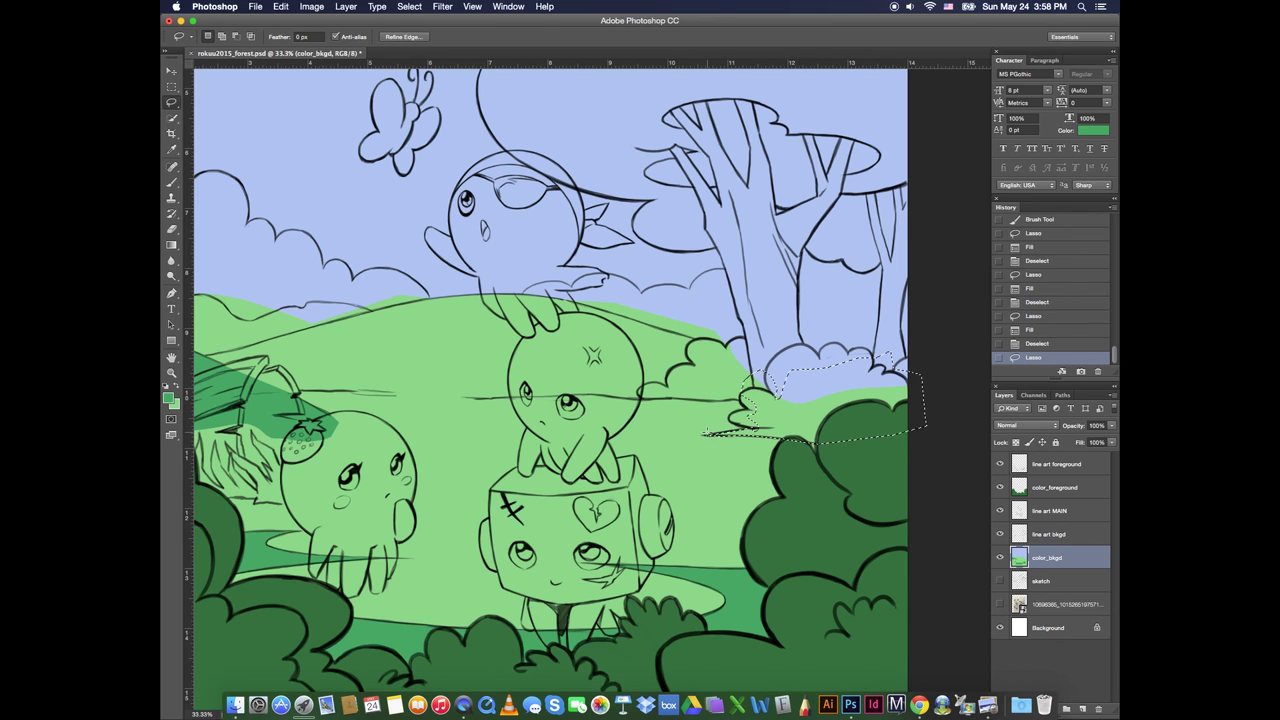
key("alt+BackSpace")
key("super+d")
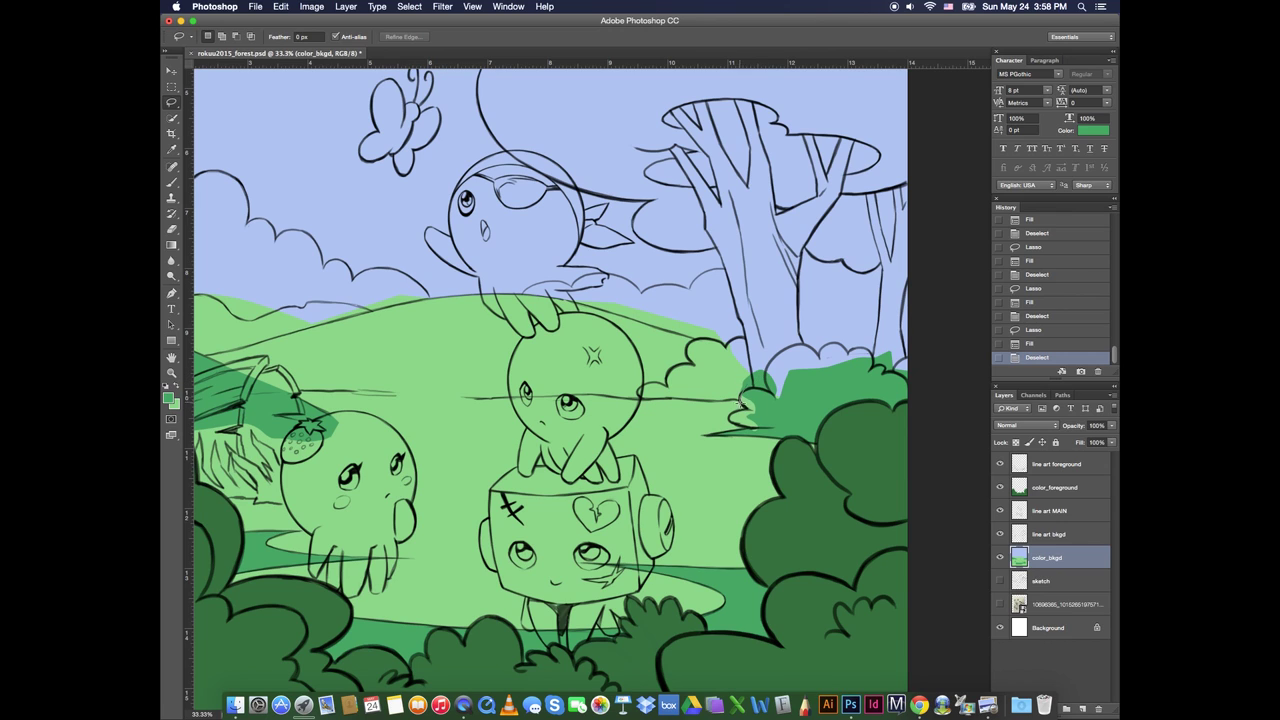
left_click_drag(733, 421, 885, 356)
left_click_drag(763, 362, 765, 345)
key("alt+BackSpace")
key("super+d")
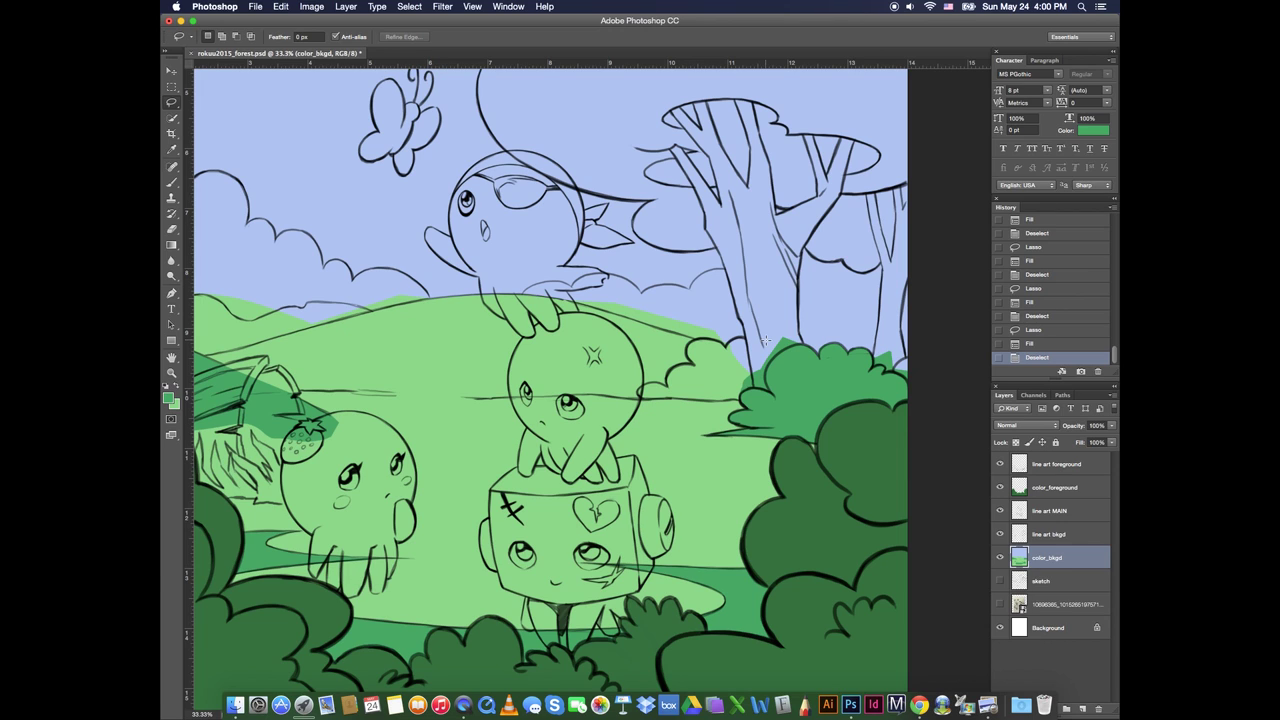
Set the background colour to a very dark, muted green
left_click(175, 404)
left_click(294, 337)
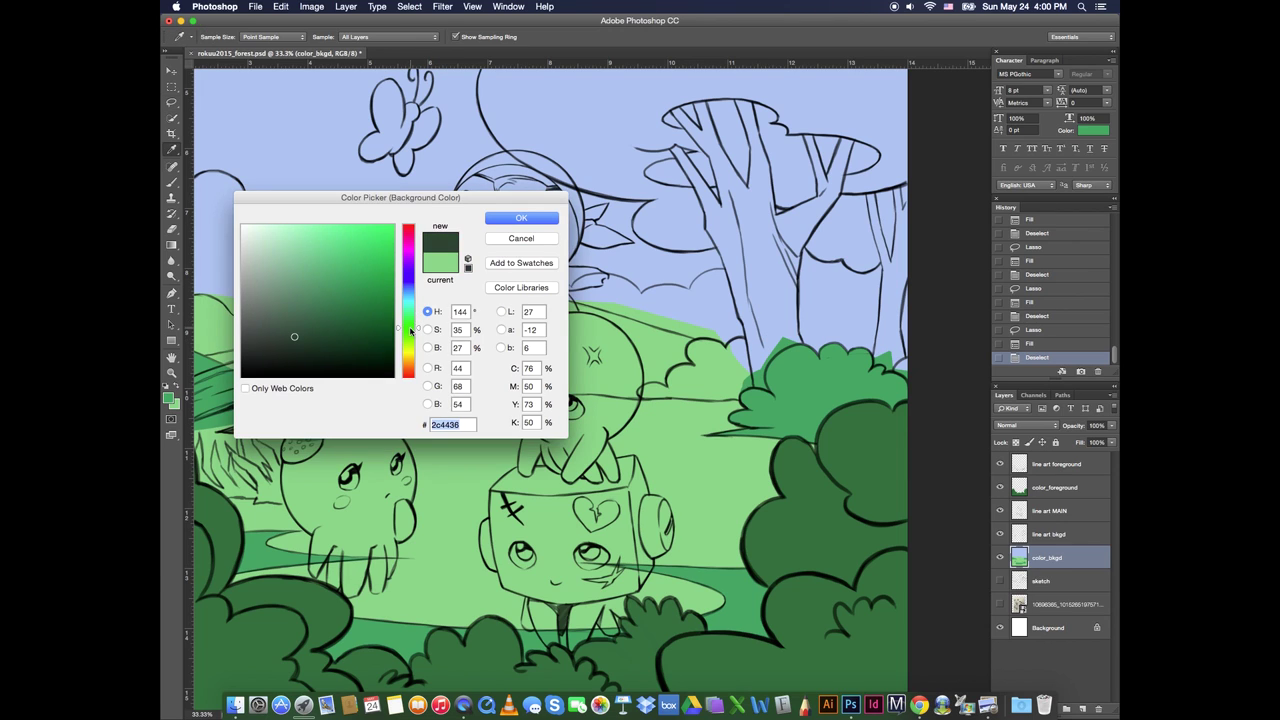
left_click(292, 327)
left_click(288, 345)
left_click(516, 219)
key("l")
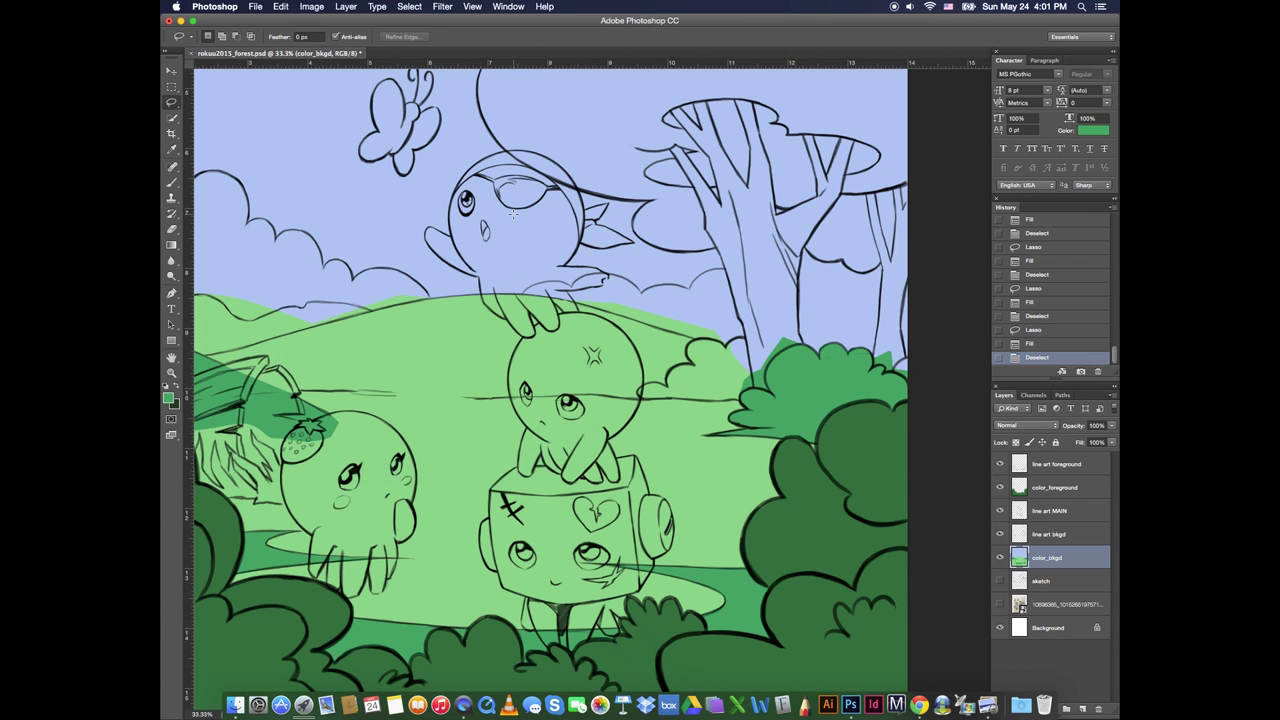
On the color_foreground layer, lasso the rear lobe of the right foreground bushes and fill it with the very dark green
left_click(1065, 495)
scroll(718, 364, "down", 3)
scroll(718, 364, "right", 3)
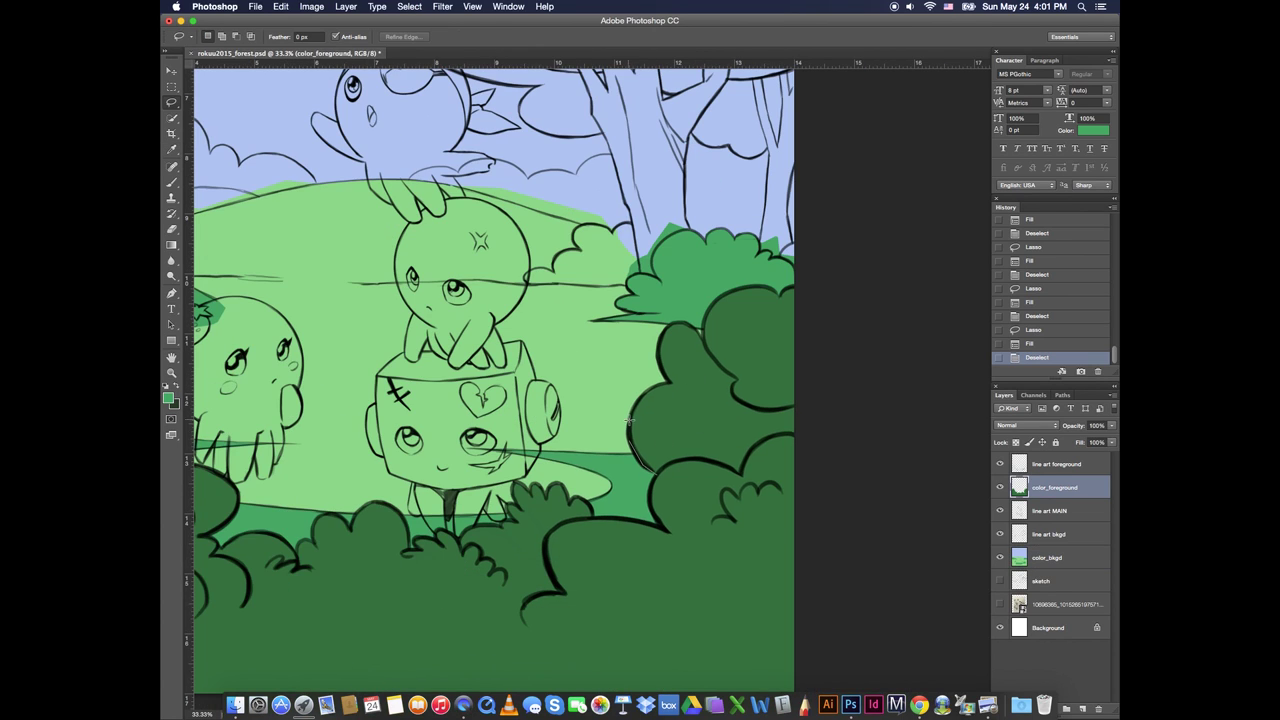
mouse_move(697, 331)
left_mouse_down()
mouse_move(772, 436)
mouse_move(741, 466)
mouse_move(668, 462)
mouse_move(632, 440)
left_mouse_up()
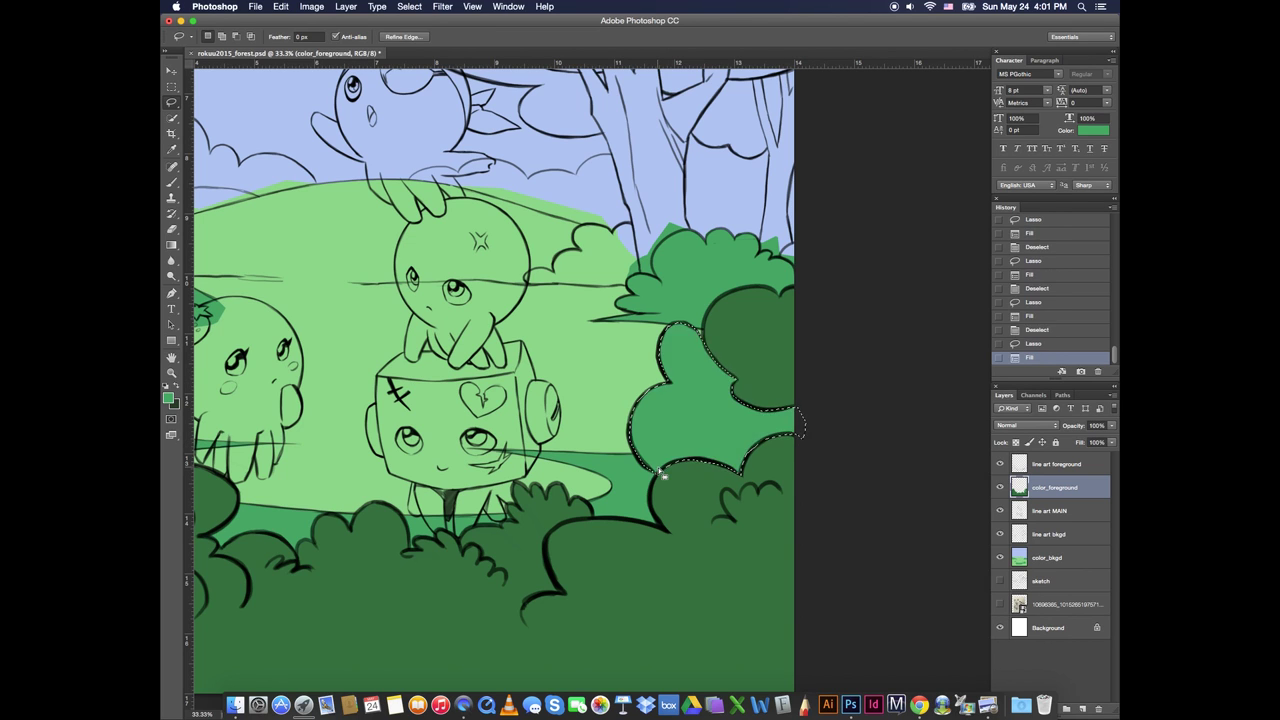
key("alt+BackSpace")
key("super+d")
Lasso the rear bush at the canvas's left side up to its line art and fill it with the very dark green
scroll(684, 433, "down", 3)
scroll(684, 433, "left", 7)
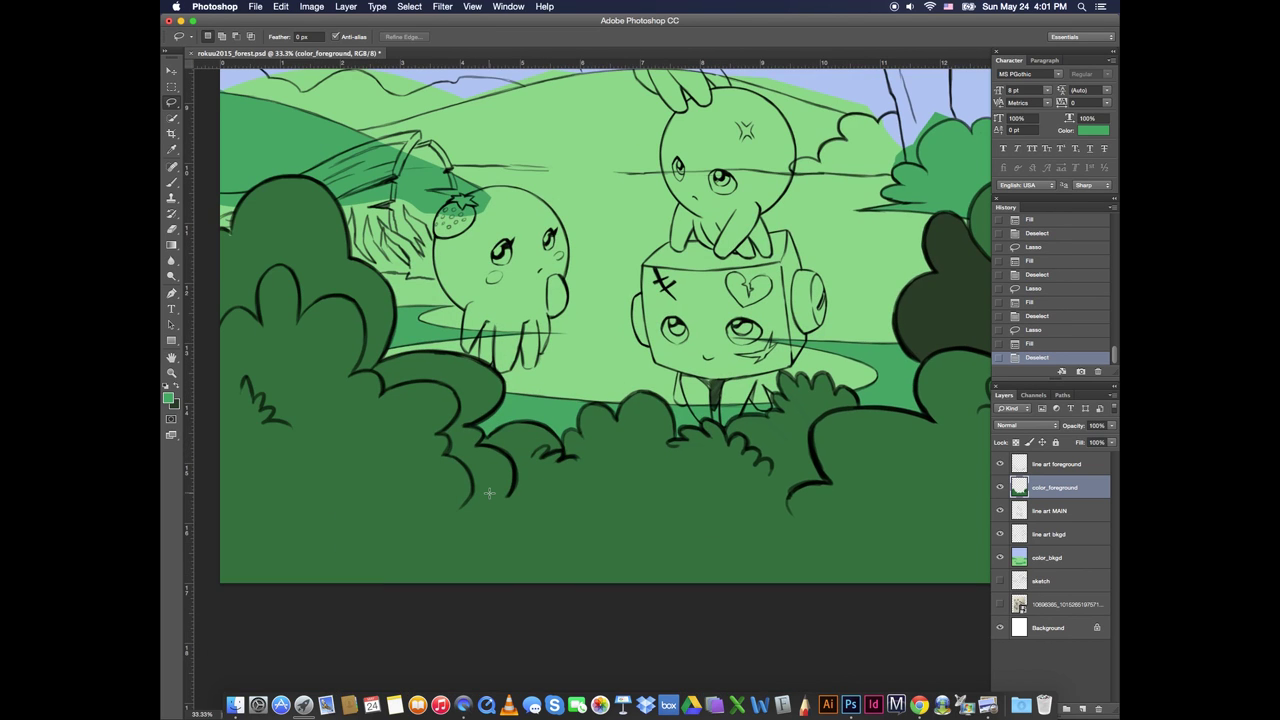
left_click_drag(267, 234, 255, 245)
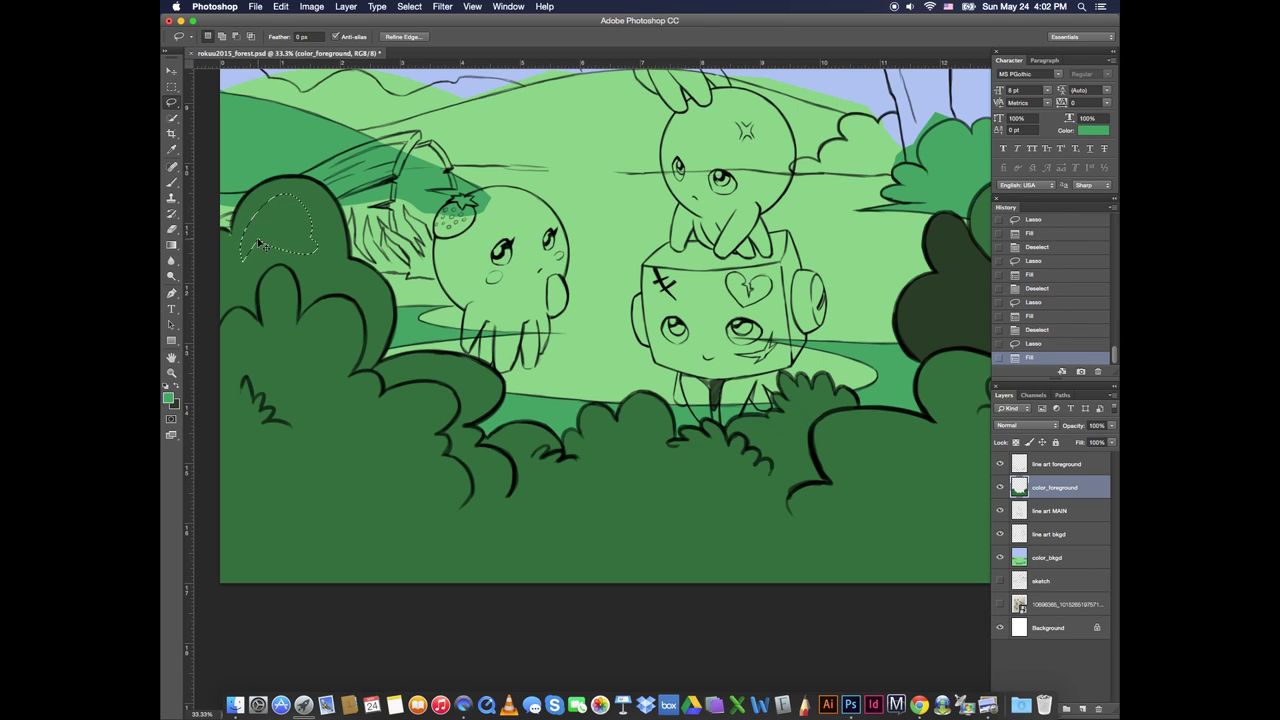
key("alt+BackSpace")
key("super+d")
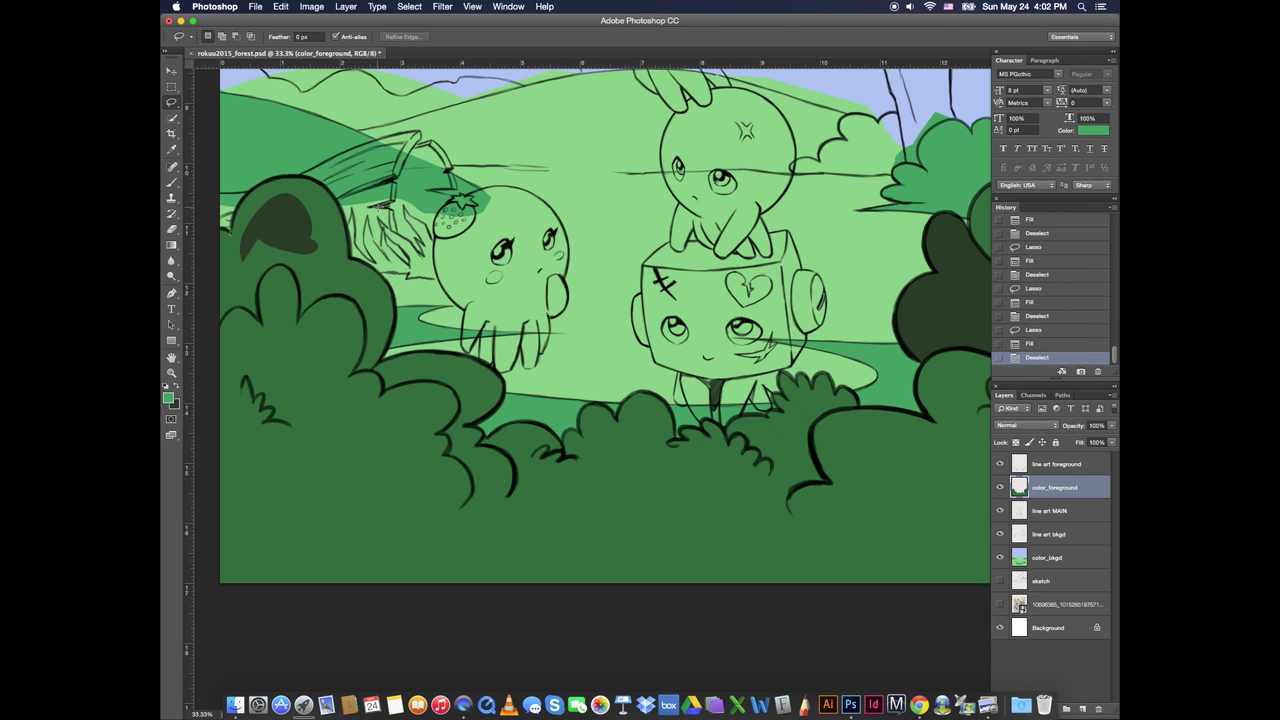
mouse_move(236, 235)
left_mouse_down()
mouse_move(214, 325)
mouse_move(246, 308)
mouse_move(261, 323)
mouse_move(259, 281)
mouse_move(231, 231)
mouse_move(240, 203)
mouse_move(283, 177)
mouse_move(328, 192)
mouse_move(398, 310)
mouse_move(371, 372)
mouse_move(352, 376)
mouse_move(365, 335)
mouse_move(356, 299)
mouse_move(333, 294)
mouse_move(301, 314)
mouse_move(287, 267)
mouse_move(240, 290)
left_mouse_up()
key("super+BackSpace")
key("super+d")
key("alt+BackSpace")
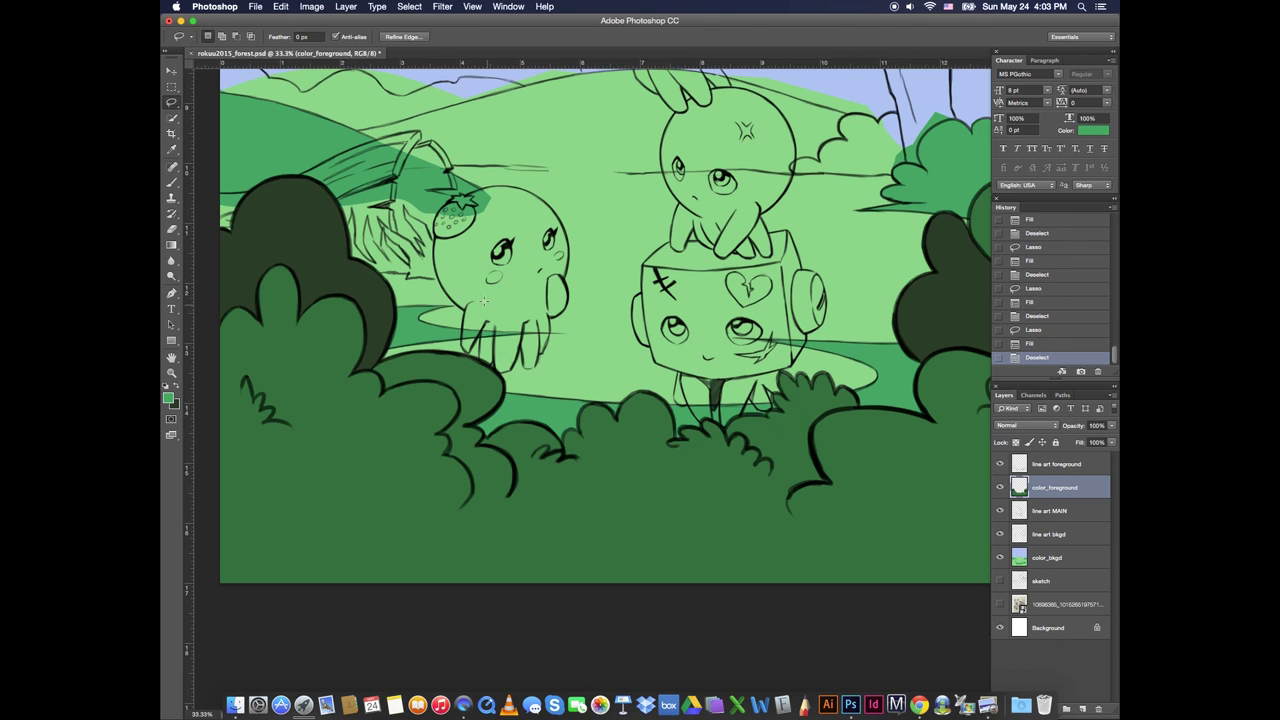
key("super+d")
Lasso the narrow scalloped strip along the right edge of the left front bush and fill it with the very dark green
mouse_move(370, 366)
left_mouse_down()
mouse_move(419, 380)
mouse_move(458, 401)
mouse_move(447, 454)
mouse_move(471, 477)
mouse_move(442, 524)
mouse_move(492, 518)
mouse_move(514, 473)
mouse_move(484, 435)
mouse_move(498, 373)
mouse_move(455, 353)
mouse_move(371, 366)
left_mouse_up()
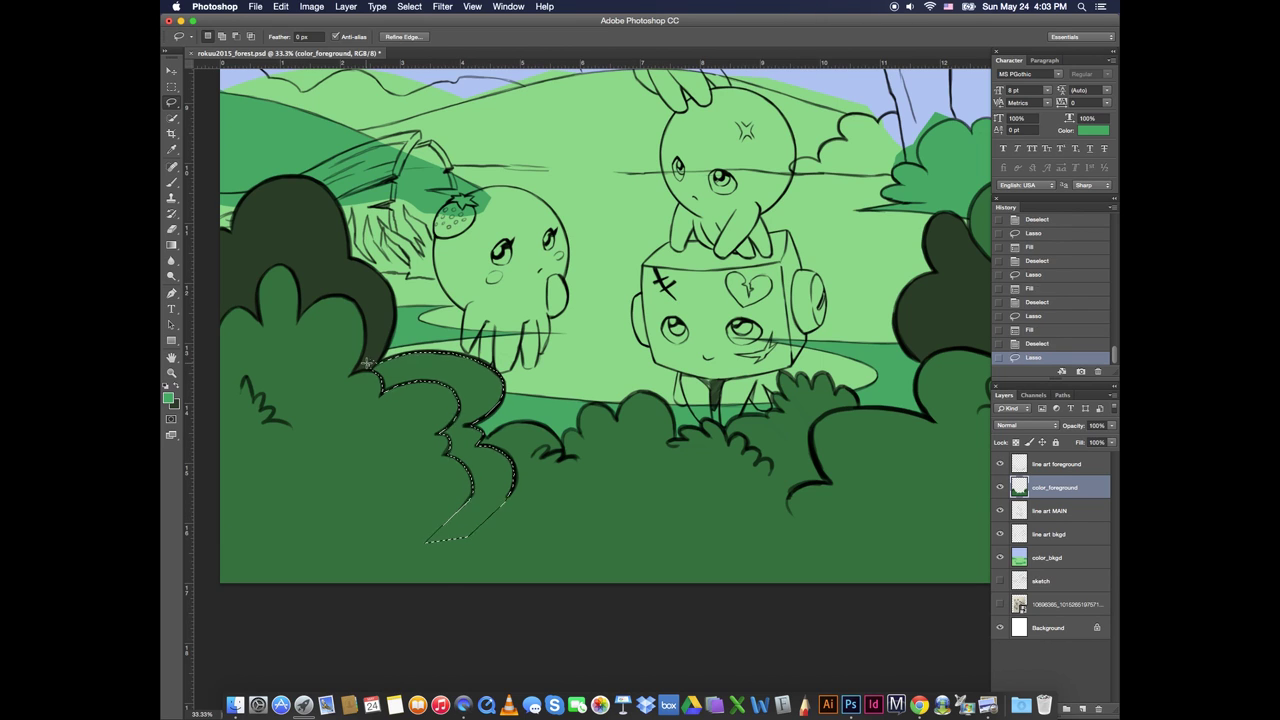
key("super+BackSpace")
key("super+d")
Sample the front bush green and brush over the angular lower tip of the dark strip to trim it
key("b")
left_click_drag(450, 513, 418, 543)
left_click_drag(419, 543, 456, 514)
left_click(1036, 331)
left_click(448, 505, "alt")
left_click_drag(458, 512, 446, 523)
left_click_drag(448, 521, 436, 532)
left_click_drag(438, 530, 424, 543)
left_click_drag(424, 545, 436, 544)
mouse_move(434, 545)
left_mouse_down()
mouse_move(531, 492)
mouse_move(467, 535)
mouse_move(490, 514)
left_mouse_up()
Change the brush size and smooth the dark strip's lower edge into a tapering curve, alternating between the two bush greens
left_click(220, 38)
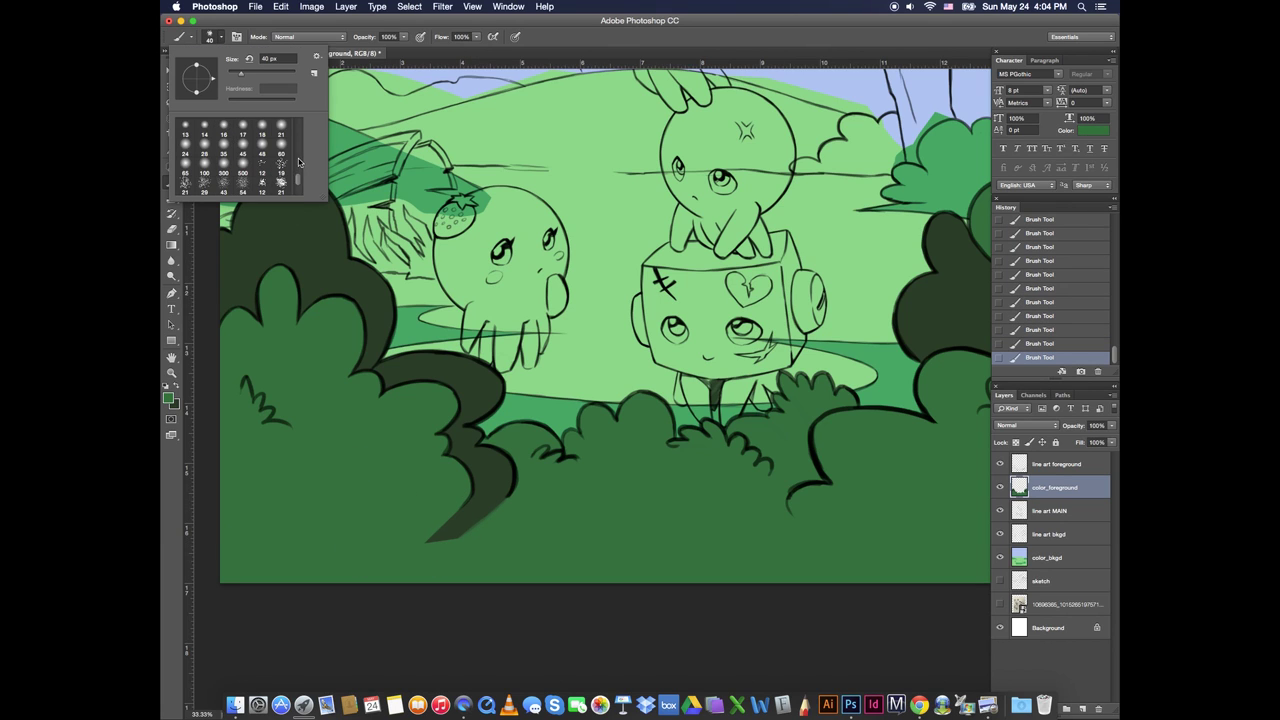
left_click(350, 58)
left_click_drag(507, 498, 418, 557)
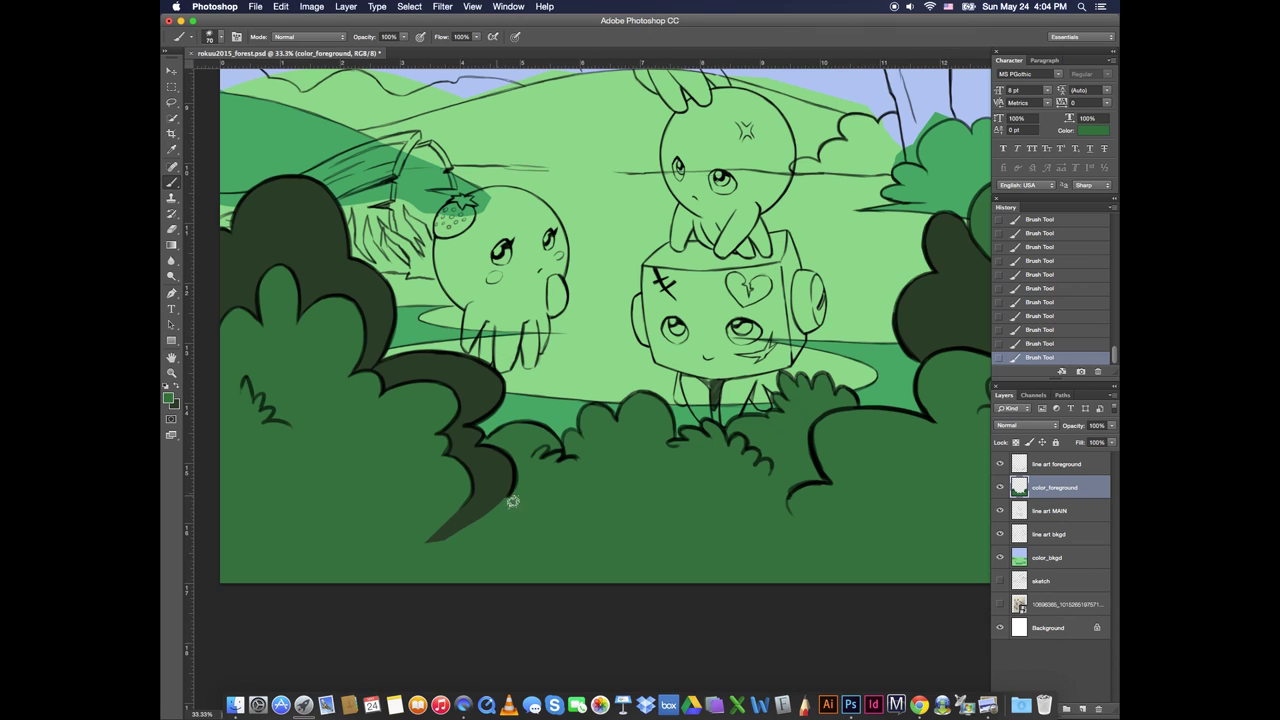
mouse_move(512, 501)
left_mouse_down()
mouse_move(430, 546)
mouse_move(411, 539)
left_mouse_up()
left_click(177, 386)
key("bracketleft")
key("bracketleft")
key("bracketleft")
mouse_move(505, 493)
left_mouse_down()
mouse_move(422, 542)
mouse_move(488, 513)
left_mouse_up()
left_click(177, 386)
left_click(1040, 344)
left_click(177, 386)
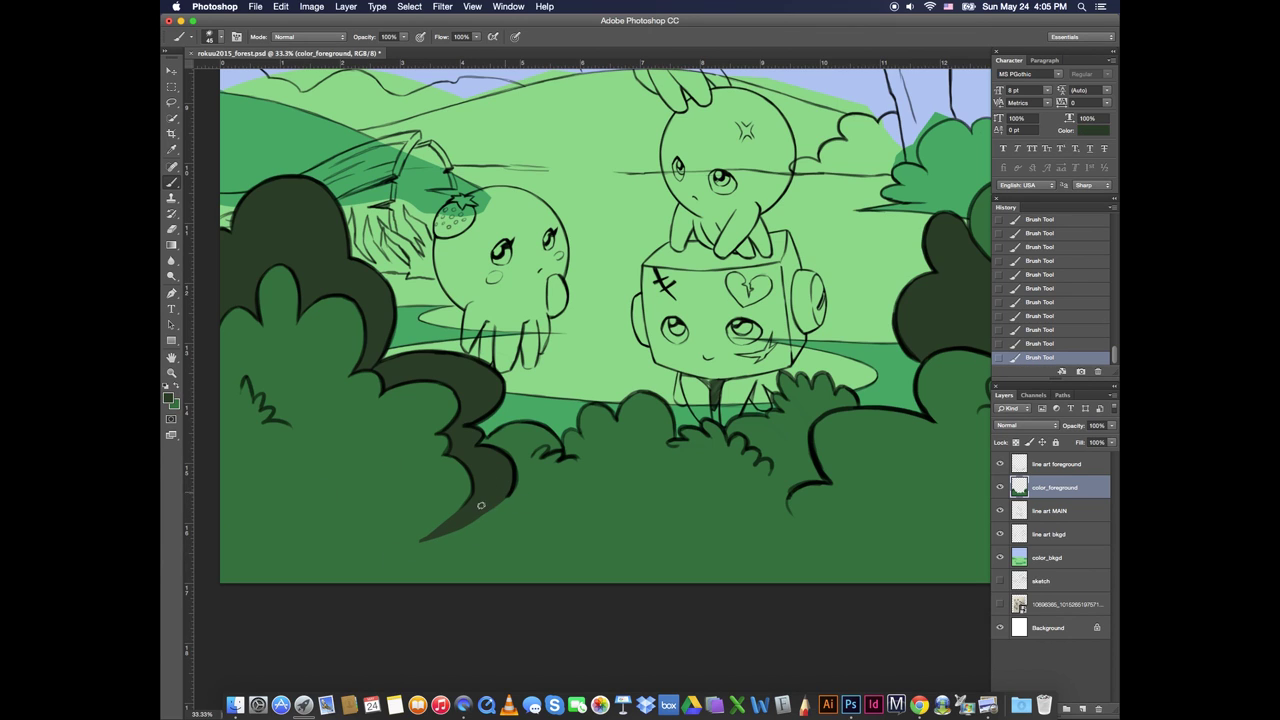
Make color_bkgd the active layer and set the foreground colour to a yellowish green
scroll(534, 523, "right", 5)
scroll(620, 487, "up", 5)
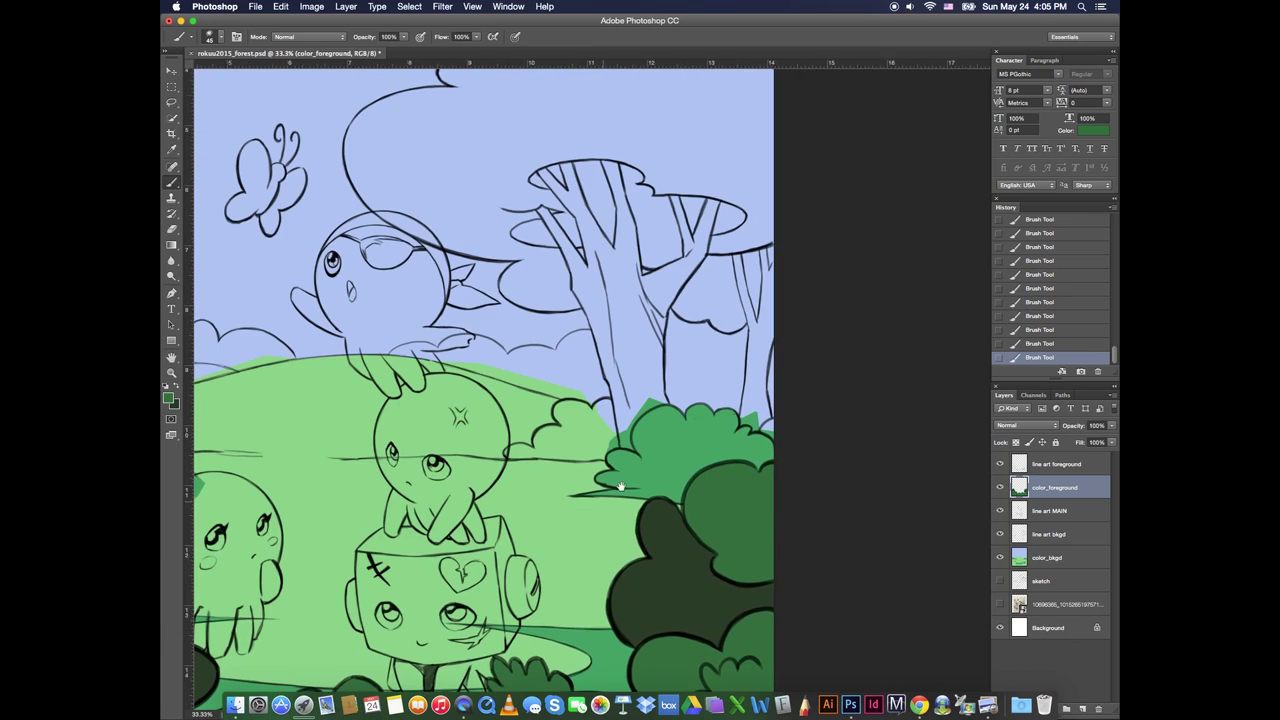
left_click(177, 386)
left_click(172, 103)
left_click(657, 481, "super")
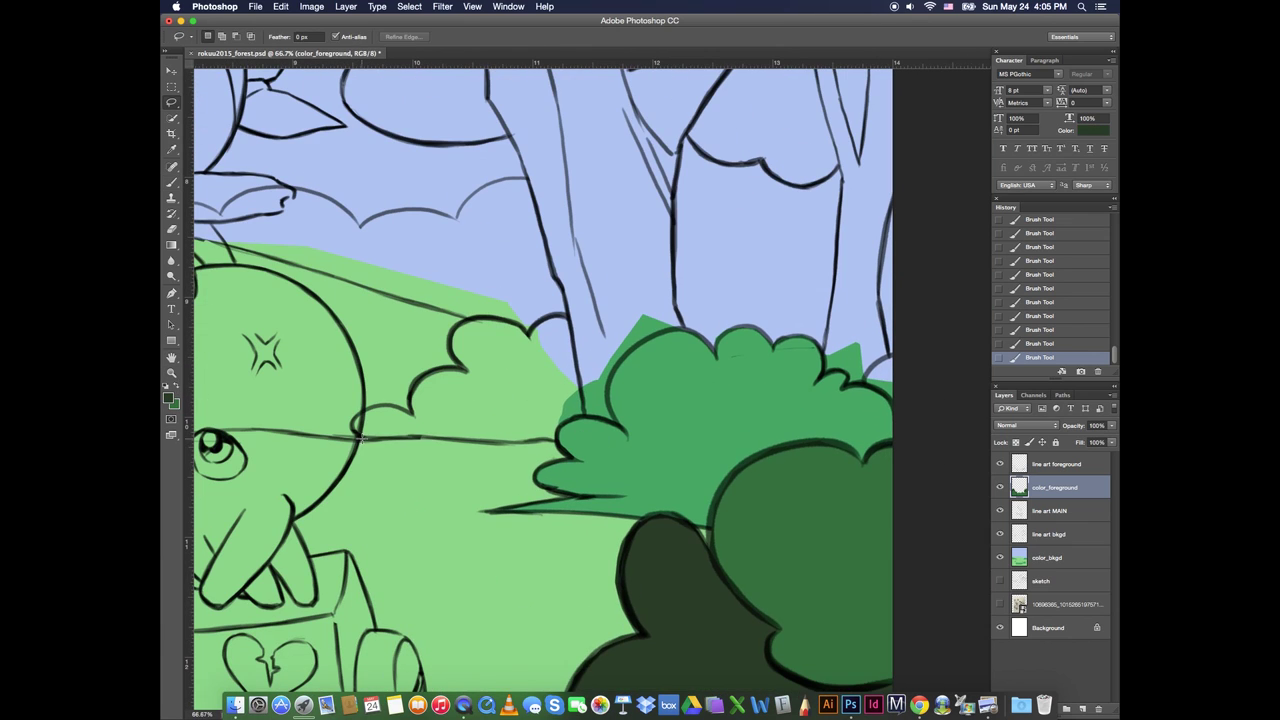
left_click(1030, 560)
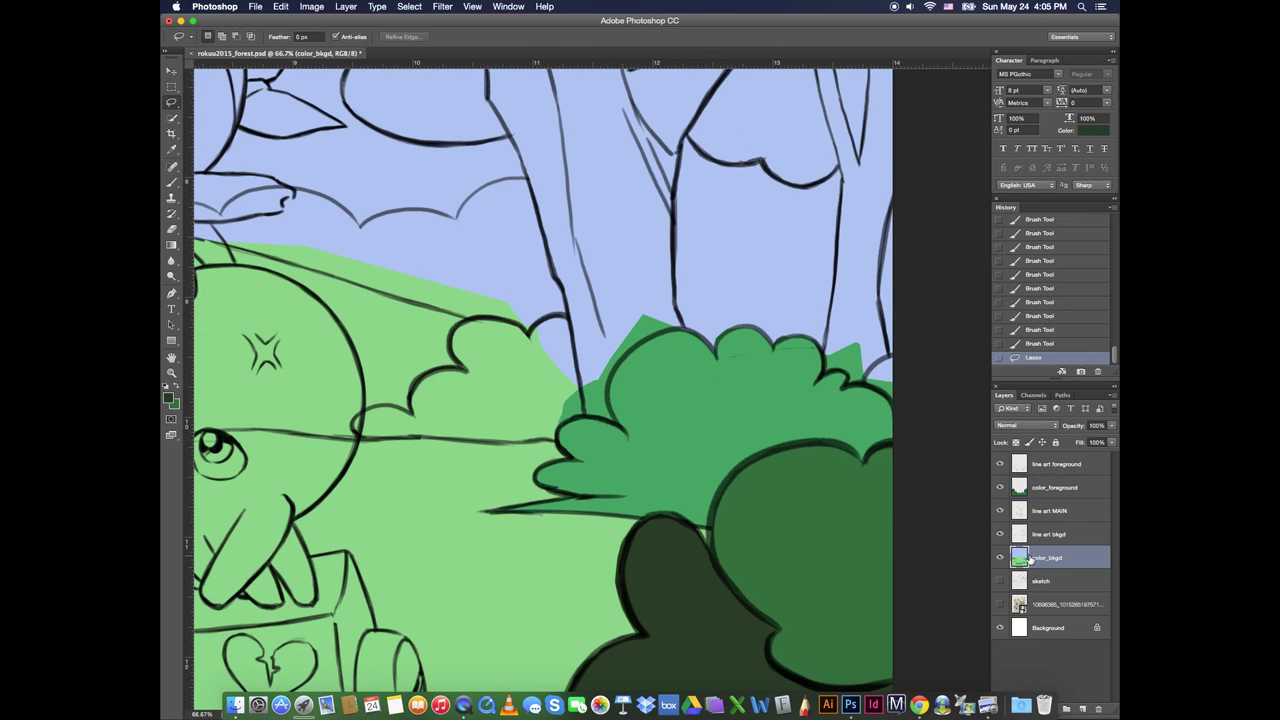
left_click(177, 387)
key("super+minus")
key("super+minus")
key("super+minus")
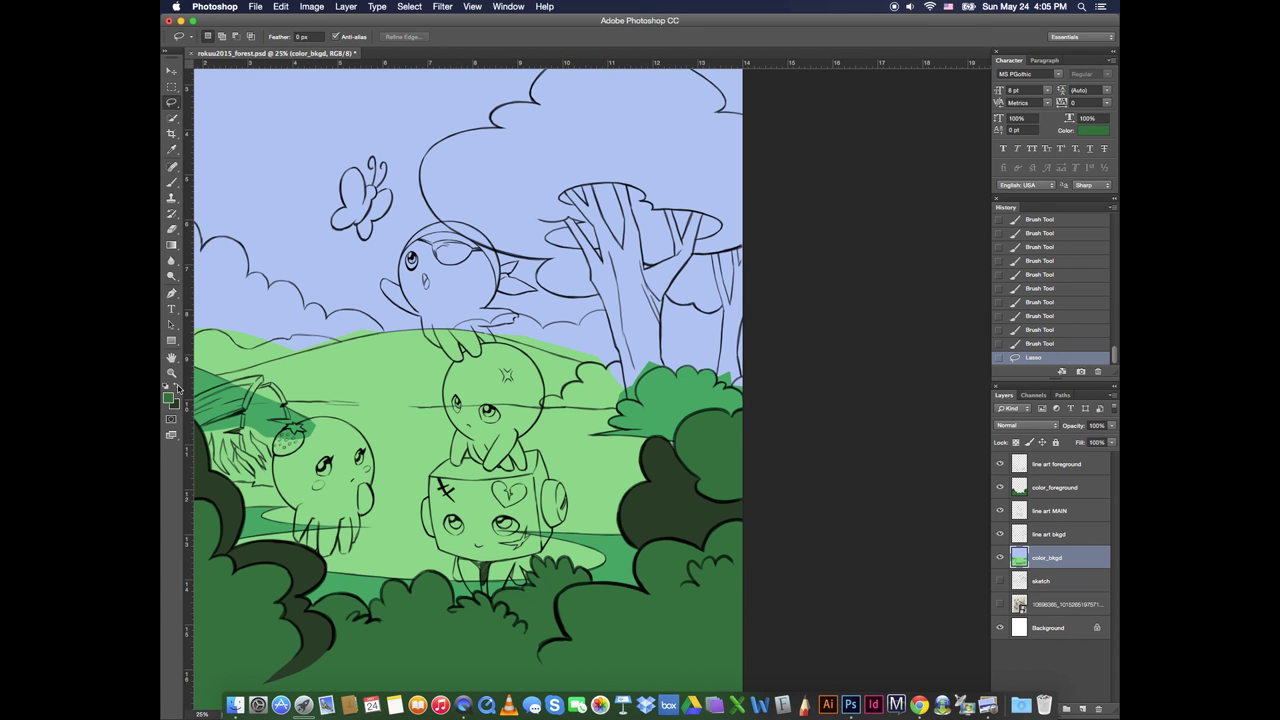
left_click(169, 398)
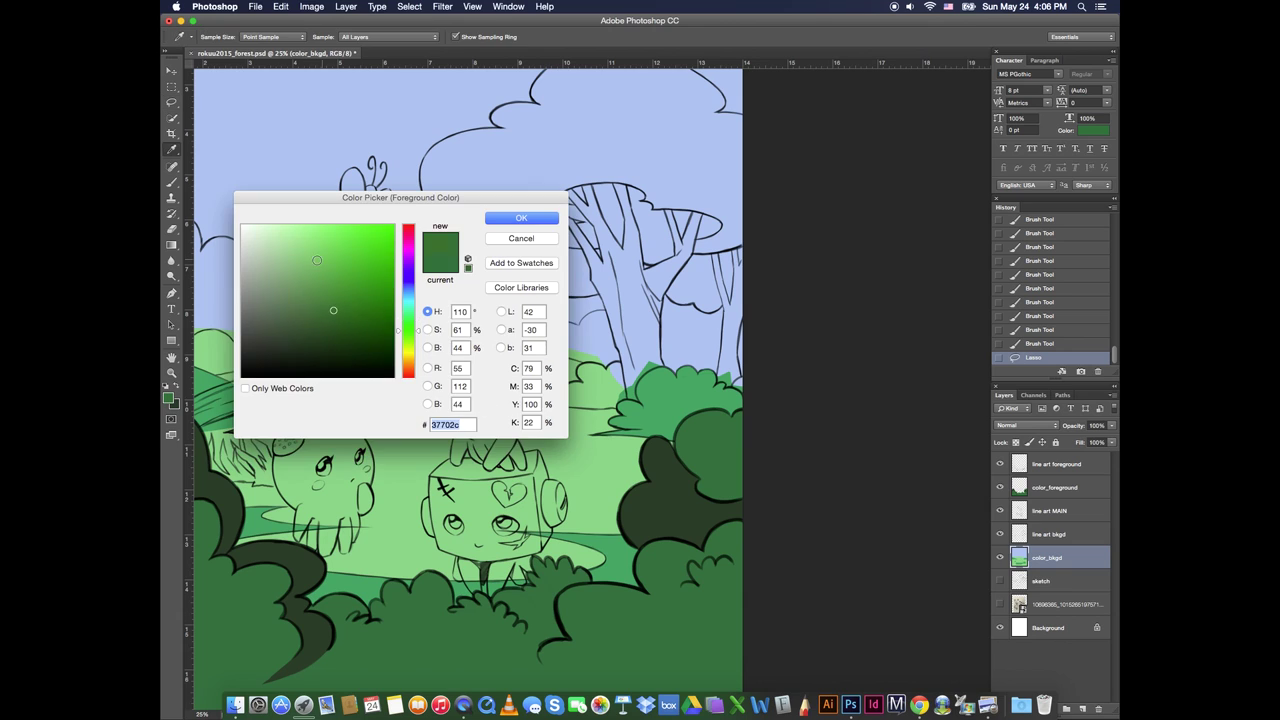
left_click(294, 263)
left_click_drag(409, 336, 409, 353)
left_click_drag(305, 264, 342, 255)
left_click(412, 346)
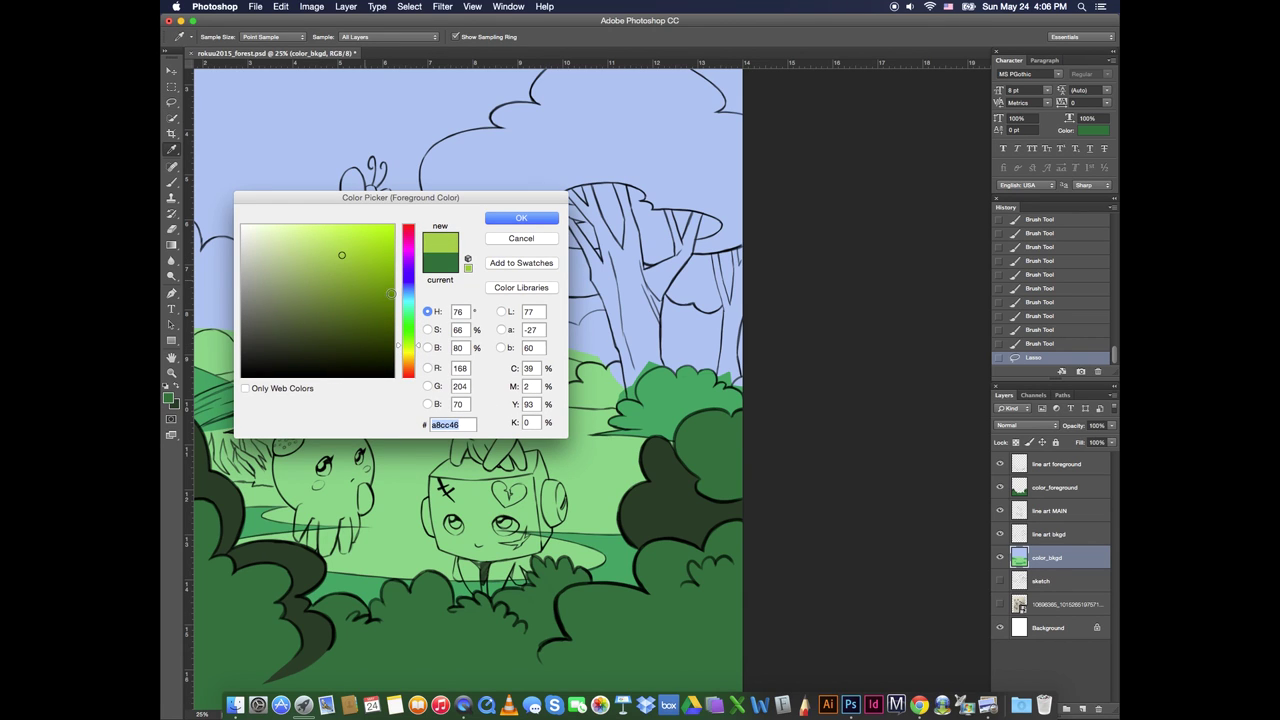
left_click(510, 218)
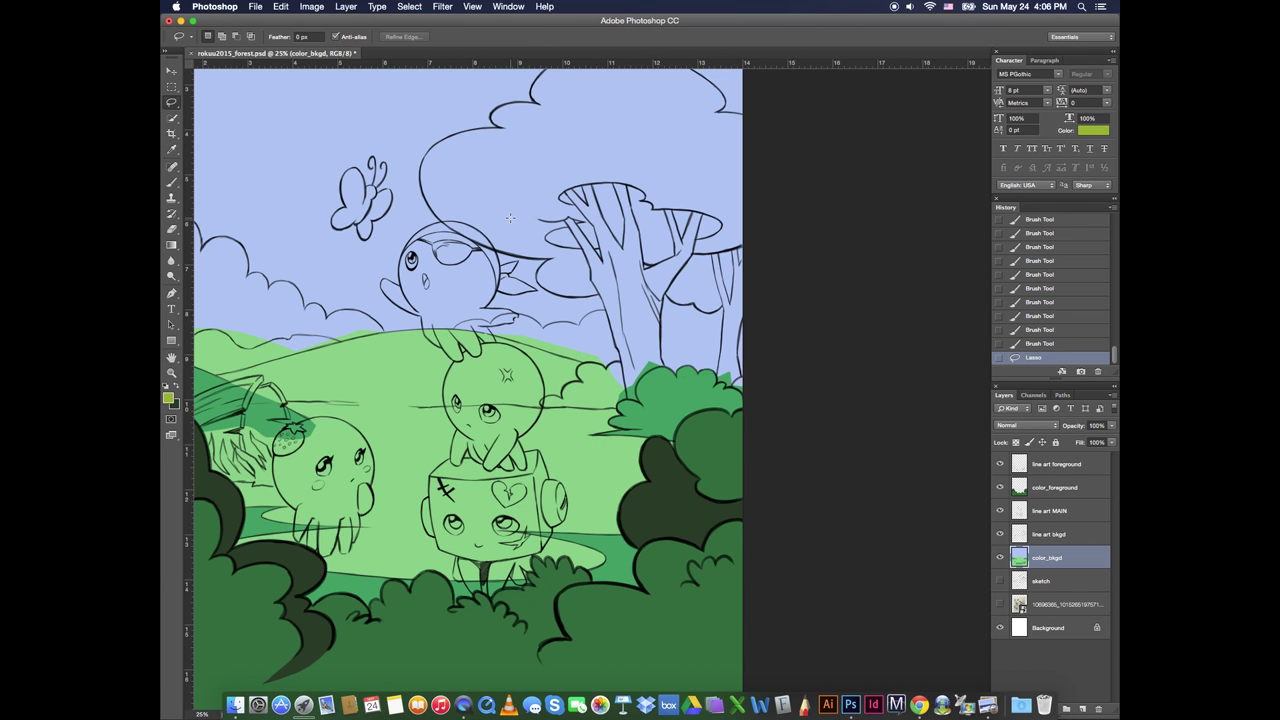
Brush a thin yellow-green ground patch just under the horizontal line extending from the hollow log, reworking unsatisfactory strokes
key("z")
left_click(474, 441)
left_click(268, 424)
key("b")
mouse_move(434, 382)
left_mouse_down()
mouse_move(670, 404)
mouse_move(460, 398)
left_mouse_up()
left_click_drag(450, 401, 470, 401)
left_click_drag(606, 402, 470, 400)
left_click(1012, 344)
left_click(1012, 330)
key("bracketleft")
left_click_drag(604, 403, 455, 402)
left_click_drag(466, 404, 592, 404)
mouse_move(553, 399)
left_mouse_down()
mouse_move(598, 404)
mouse_move(592, 395)
left_mouse_up()
mouse_move(592, 395)
left_mouse_down()
mouse_move(634, 394)
mouse_move(590, 404)
left_mouse_up()
left_click(1012, 316)
Trim the yellow-green patch beside the log to a thin tapered shape with a smaller brush in the sampled light green
key("x")
left_click(604, 418, "alt")
key("bracketleft")
key("bracketleft")
key("bracketleft")
mouse_move(512, 412)
left_mouse_down()
mouse_move(608, 407)
mouse_move(564, 403)
left_mouse_up()
left_click_drag(560, 399, 588, 397)
left_click(556, 397, "alt")
left_click(562, 387, "alt")
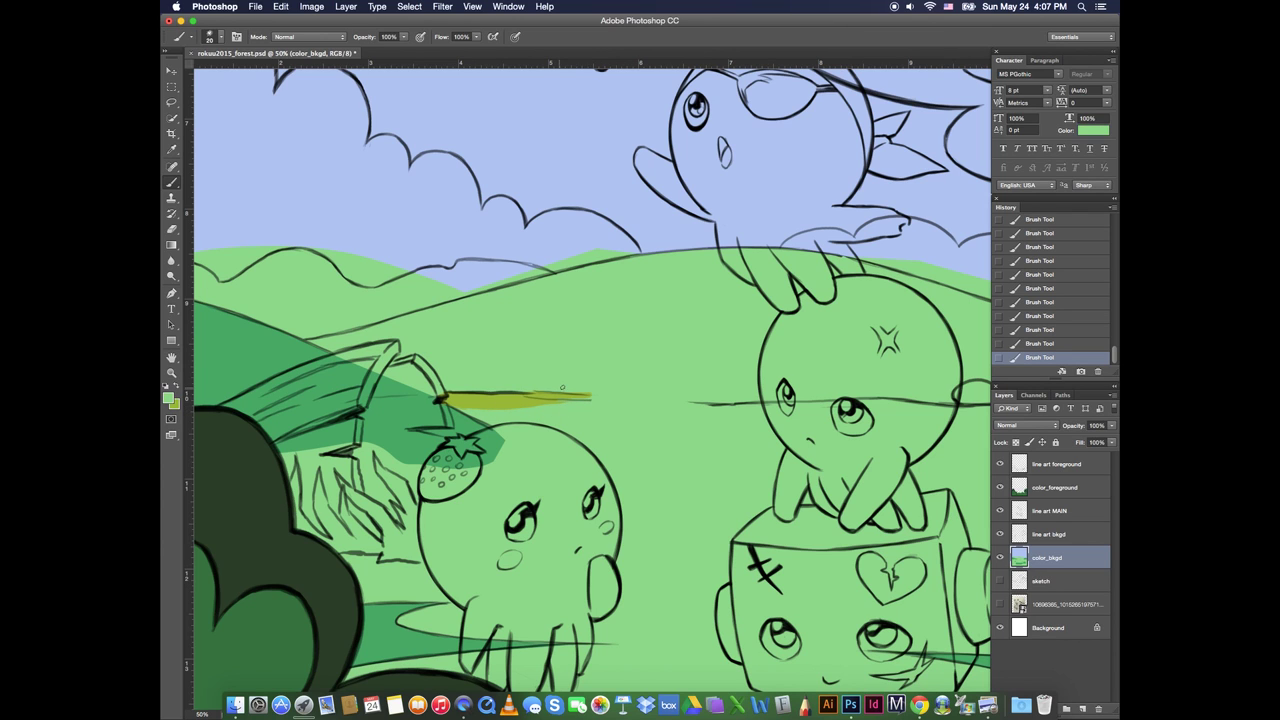
Brush a long yellow-green ground strip under the horizontal line behind the middle round character
left_click_drag(662, 446, 399, 470)
key("x")
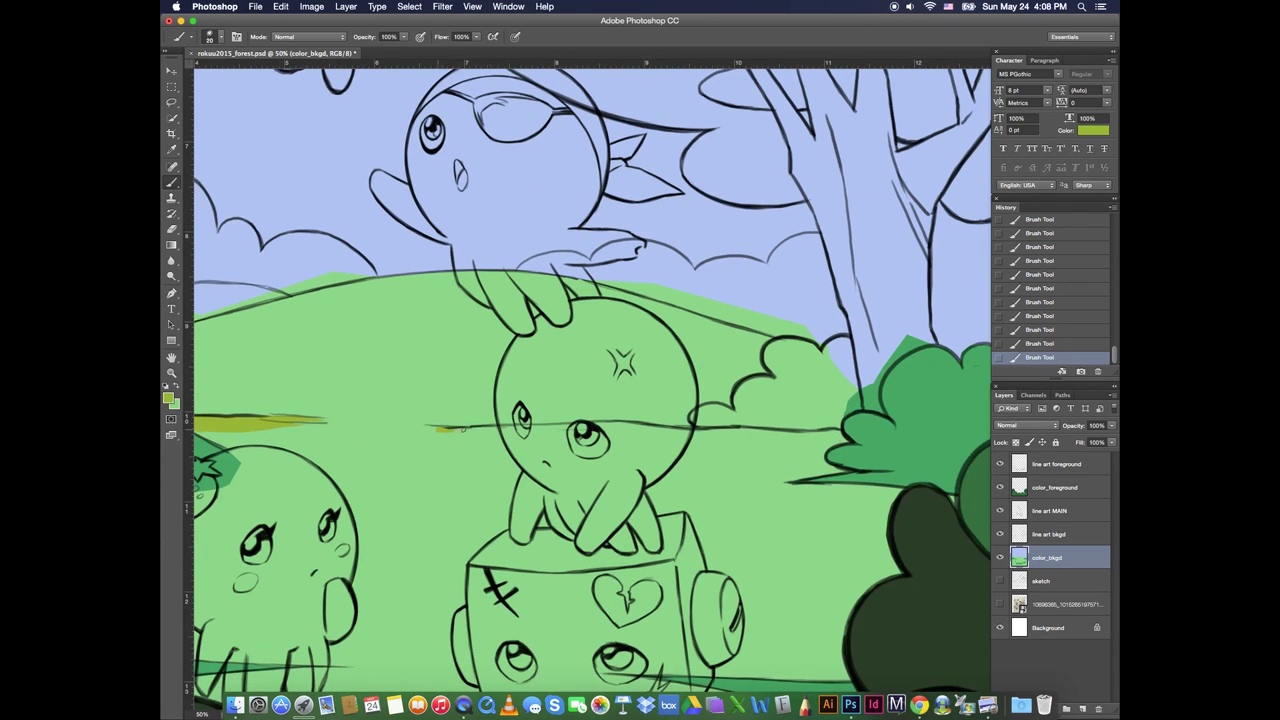
mouse_move(463, 428)
left_mouse_down()
mouse_move(800, 432)
mouse_move(425, 428)
left_mouse_up()
Taper both ends of the yellow-green strip behind the middle character, alternating the sampled light green and yellow-green at varied brush sizes
left_click(431, 428, "alt")
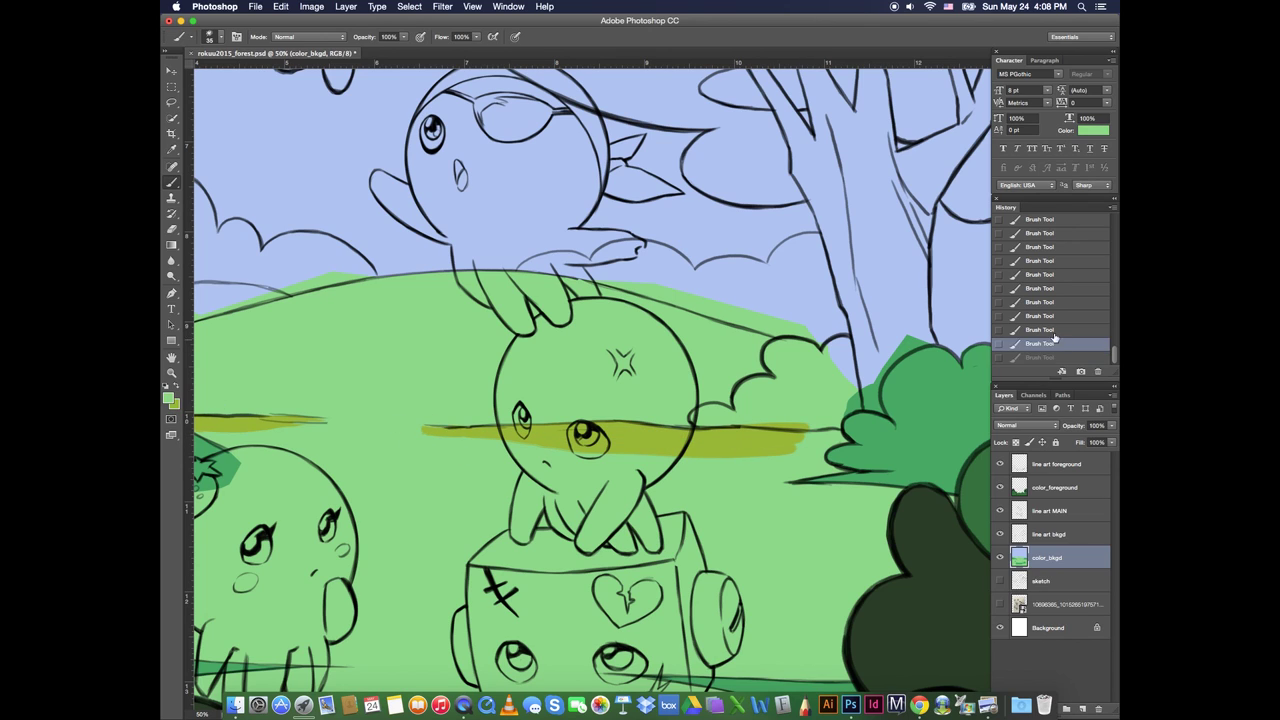
mouse_move(418, 430)
left_mouse_down()
mouse_move(517, 454)
mouse_move(456, 431)
left_mouse_up()
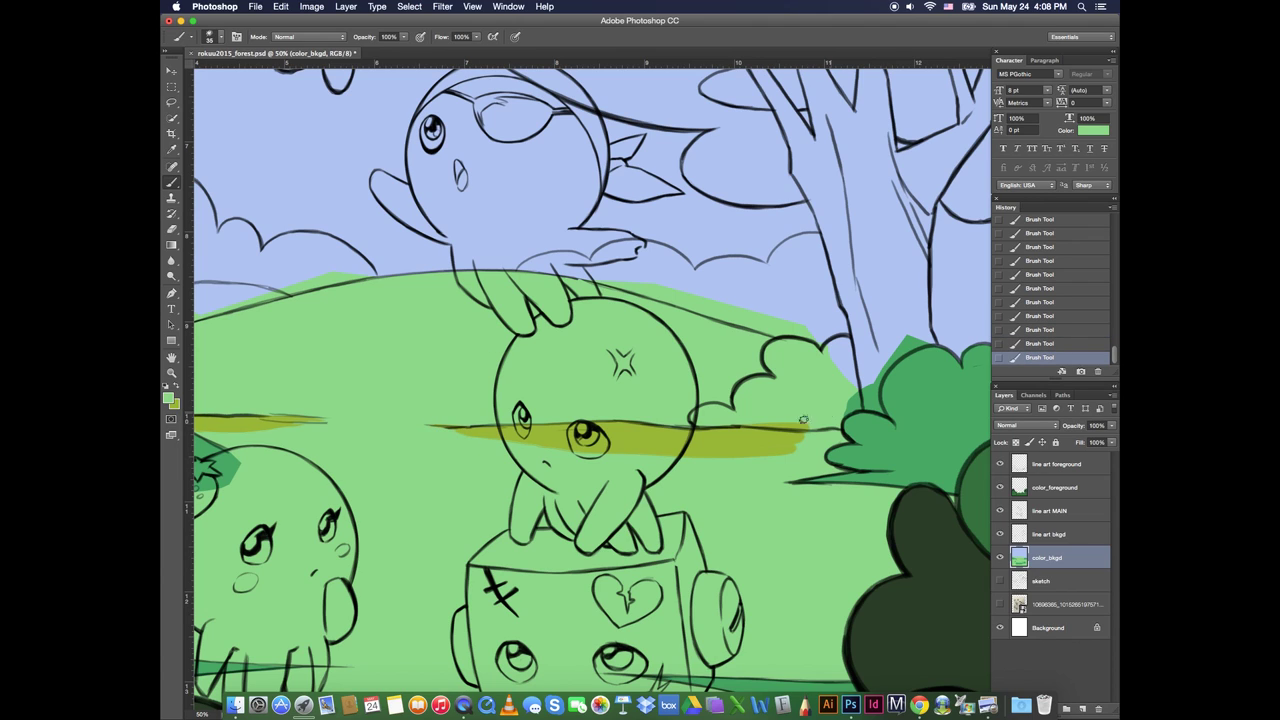
key("x")
mouse_move(804, 419)
left_mouse_down()
mouse_move(752, 420)
mouse_move(842, 430)
left_mouse_up()
mouse_move(774, 450)
left_mouse_down()
mouse_move(797, 453)
mouse_move(770, 441)
left_mouse_up()
key("x")
mouse_move(790, 445)
left_mouse_down()
mouse_move(664, 454)
mouse_move(800, 451)
mouse_move(754, 453)
left_mouse_up()
key("x")
key("[")
key("[")
key("[")
key("[")
key("x")
key("]")
key("]")
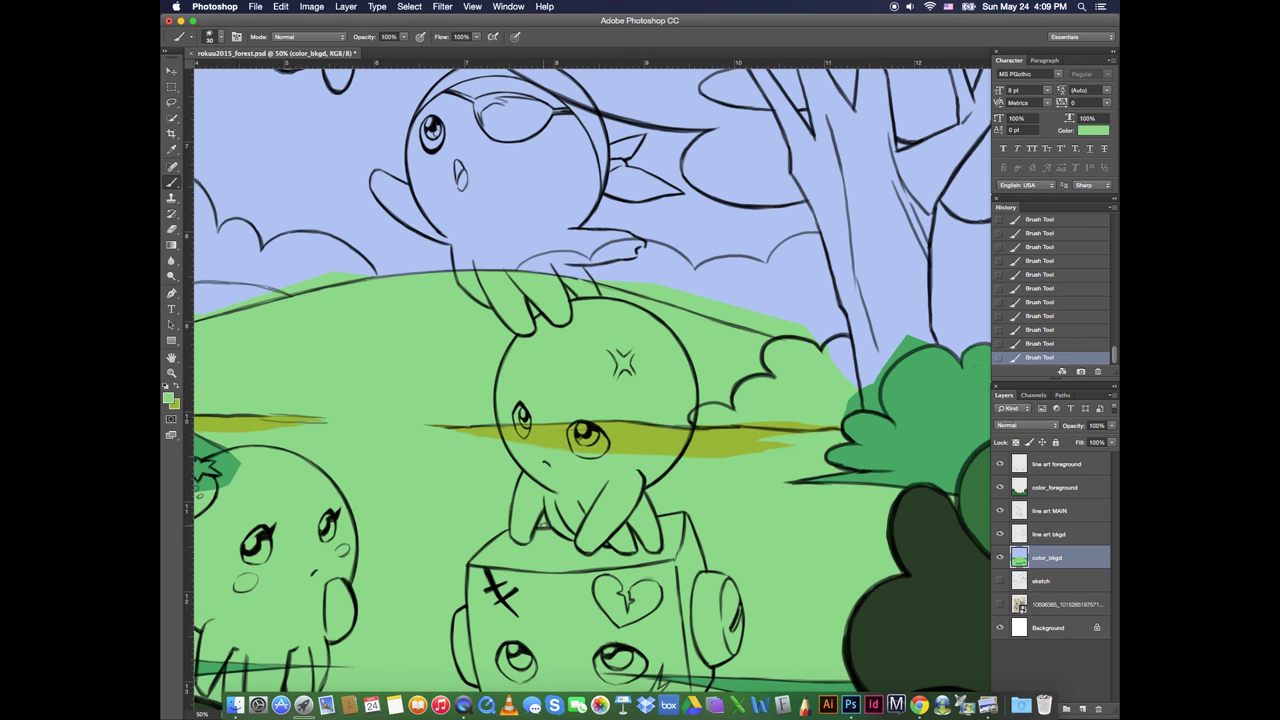
Set the foreground colour to a saturated dark green
left_click_drag(746, 406, 546, 412)
key("x")
left_click(168, 398)
left_click(407, 329)
left_click(329, 317)
left_click(369, 311)
left_click(523, 217)
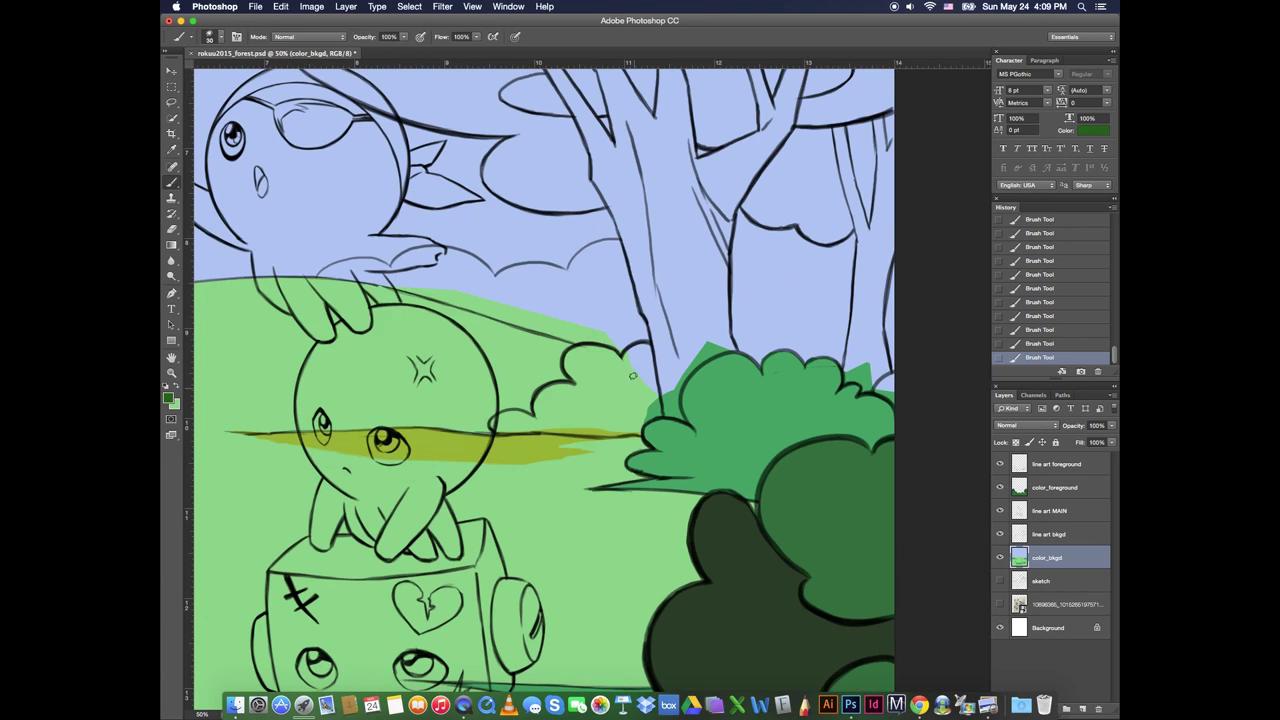
Lasso the distant bush between the middle round character and the large tree trunk and fill it with the saturated dark green
left_click(171, 102)
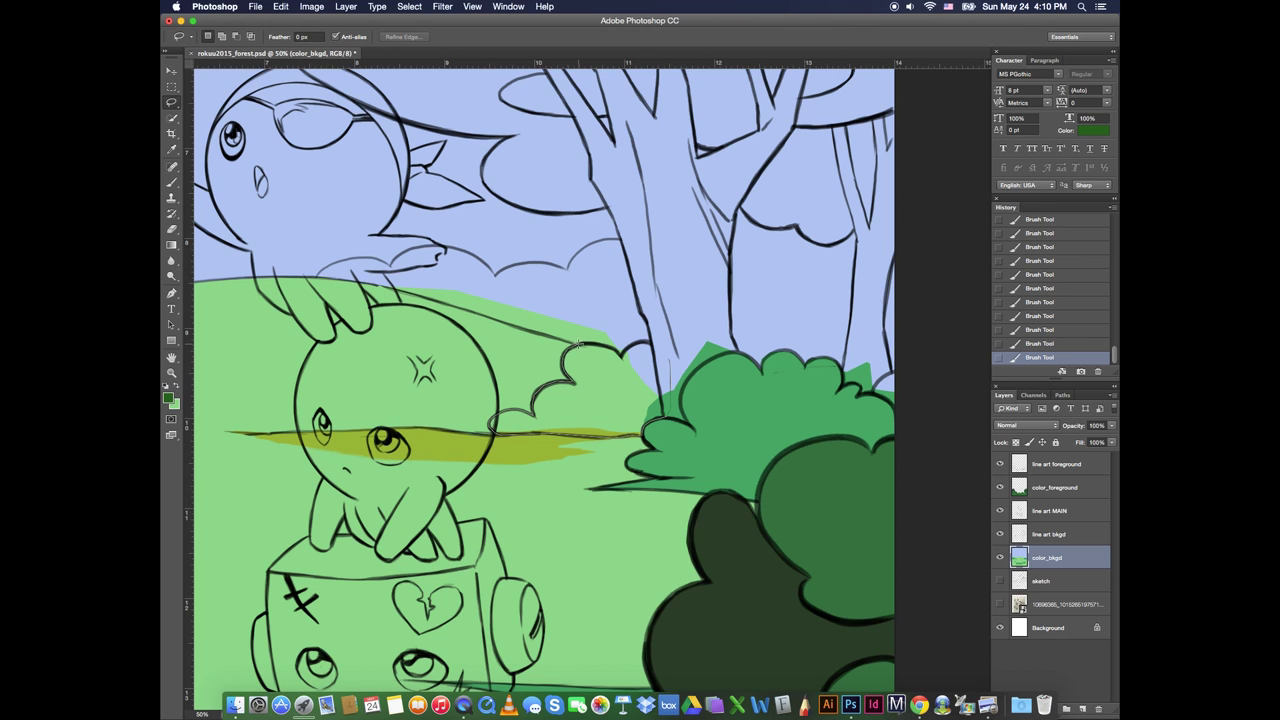
left_click_drag(605, 334, 603, 336)
key("alt+BackSpace")
Lasso the small piece of distant bush at the canvas's right edge and fill it with the saturated dark green
scroll(623, 394, "right", 5)
scroll(623, 394, "down", 1)
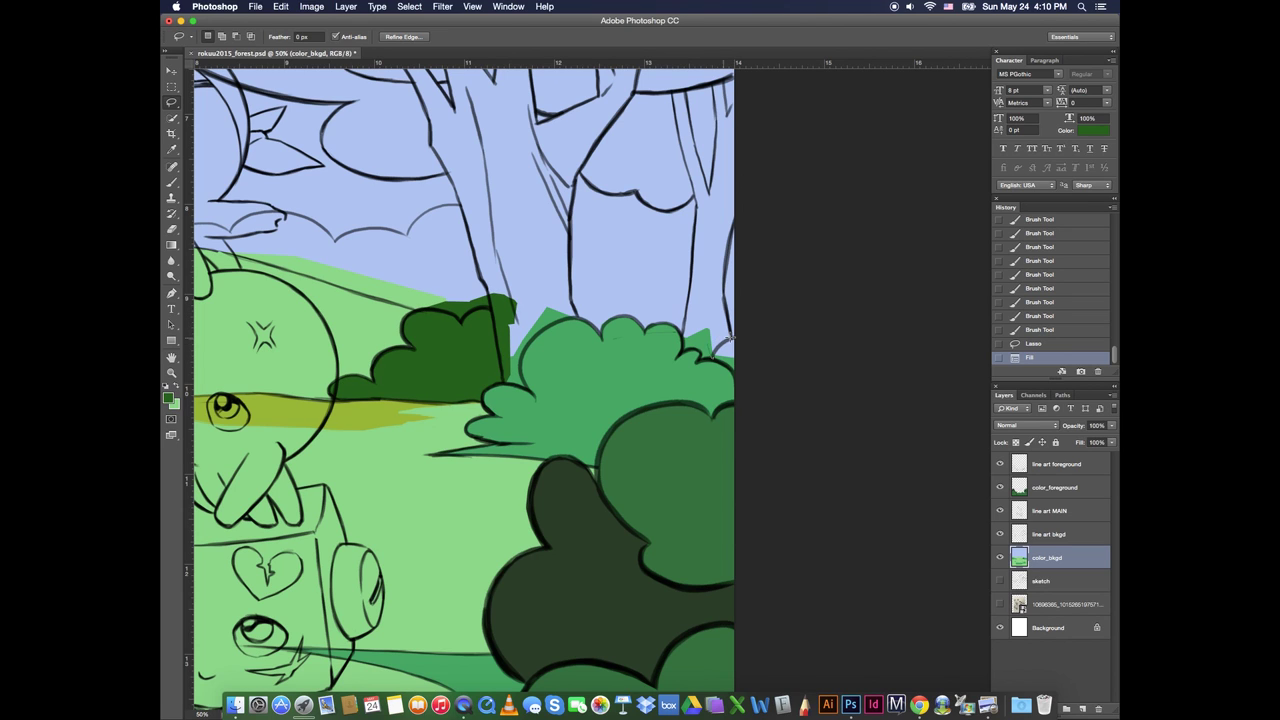
mouse_move(730, 338)
left_mouse_down()
mouse_move(744, 379)
mouse_move(730, 340)
left_mouse_up()
key("alt+BackSpace")
key("ctrl+d")
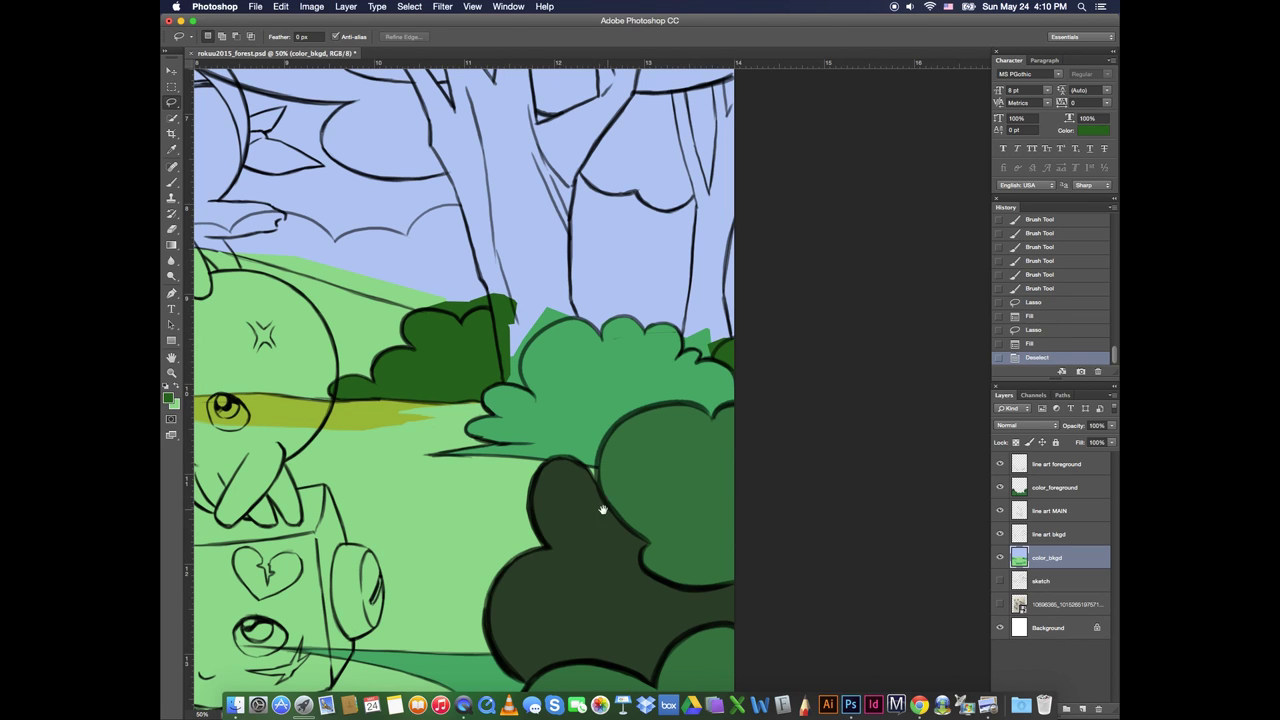
left_click_drag(603, 510, 636, 290)
key("x")
left_click_drag(590, 246, 606, 242)
key("super+z")
Touch up the edges of the sea-green bush near the canvas's right edge with the Brush, using colours sampled from the artwork
left_click(171, 183)
left_click(588, 256, "alt")
left_click(648, 259, "alt")
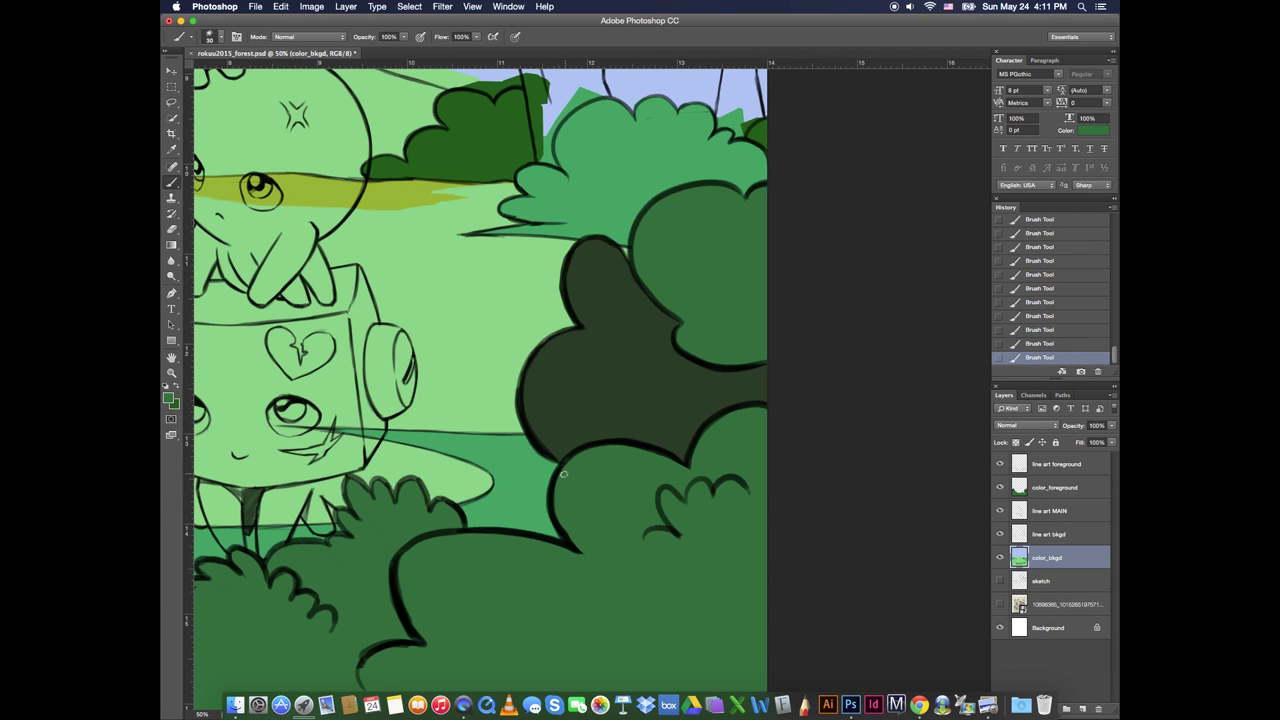
On the color_foreground layer, revert the stray green stroke and touch up the right-hand darkest bush's edge with its sampled dark green
left_click(1037, 490)
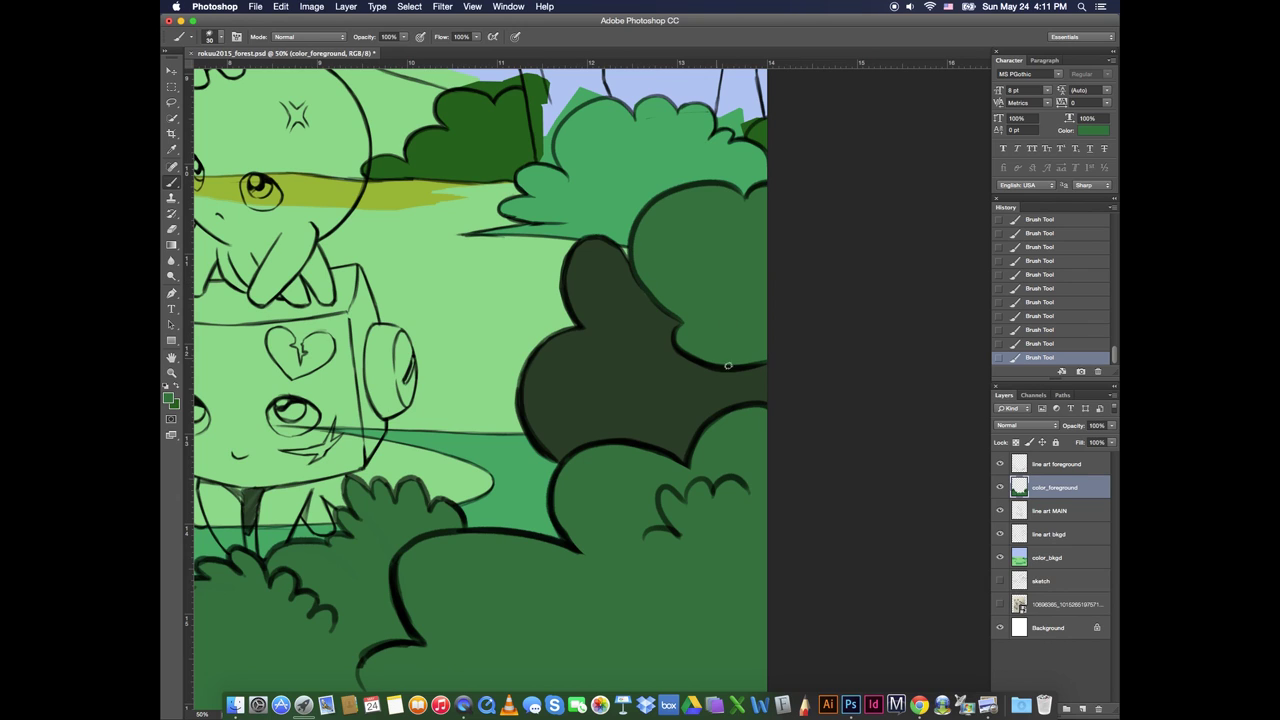
left_click_drag(718, 523, 613, 317)
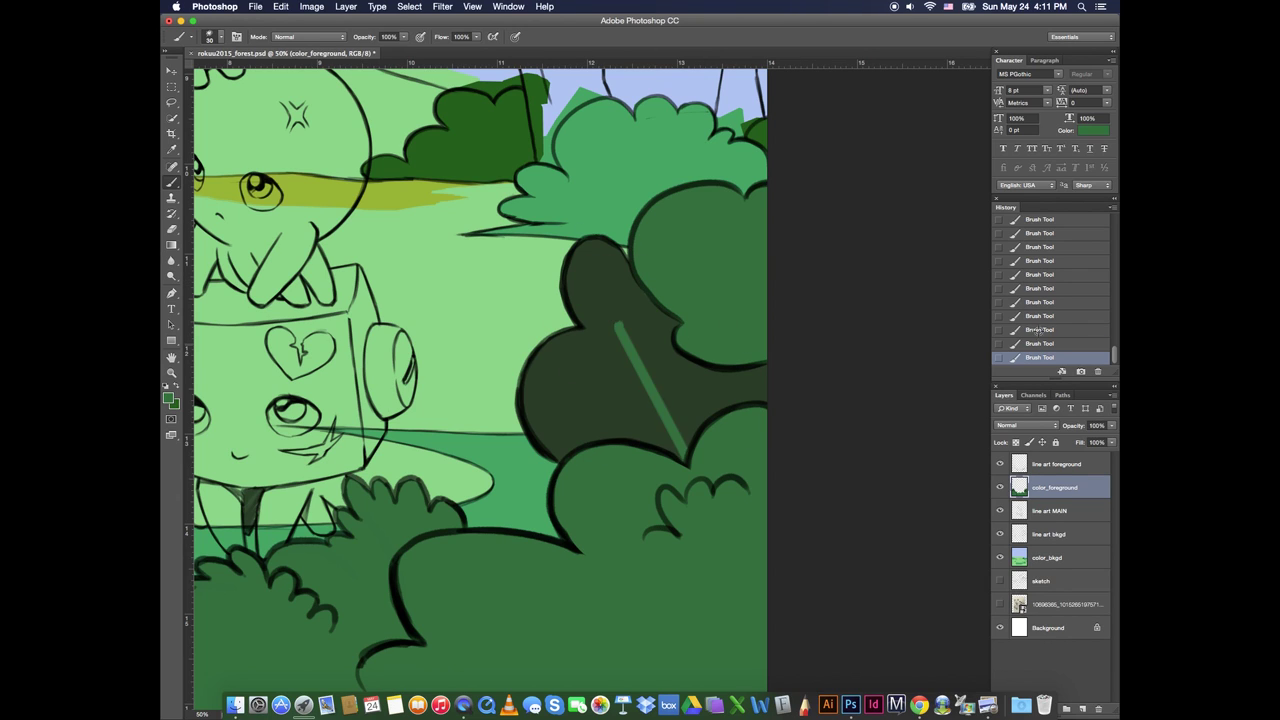
left_click(1037, 343)
left_click(592, 280, "alt")
left_click(565, 274)
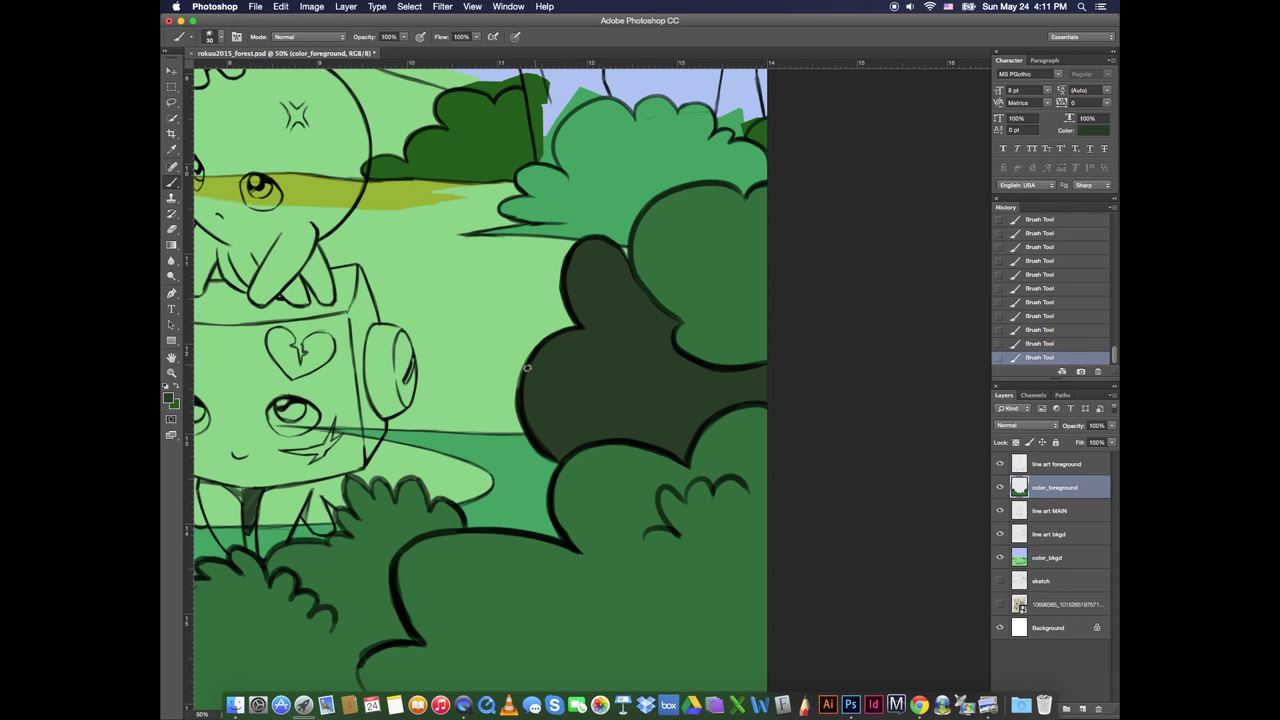
Brush the sampled medium green along the outlines of the lower foreground bushes to meet the line art
left_click(572, 465, "alt")
left_click_drag(404, 490, 462, 539)
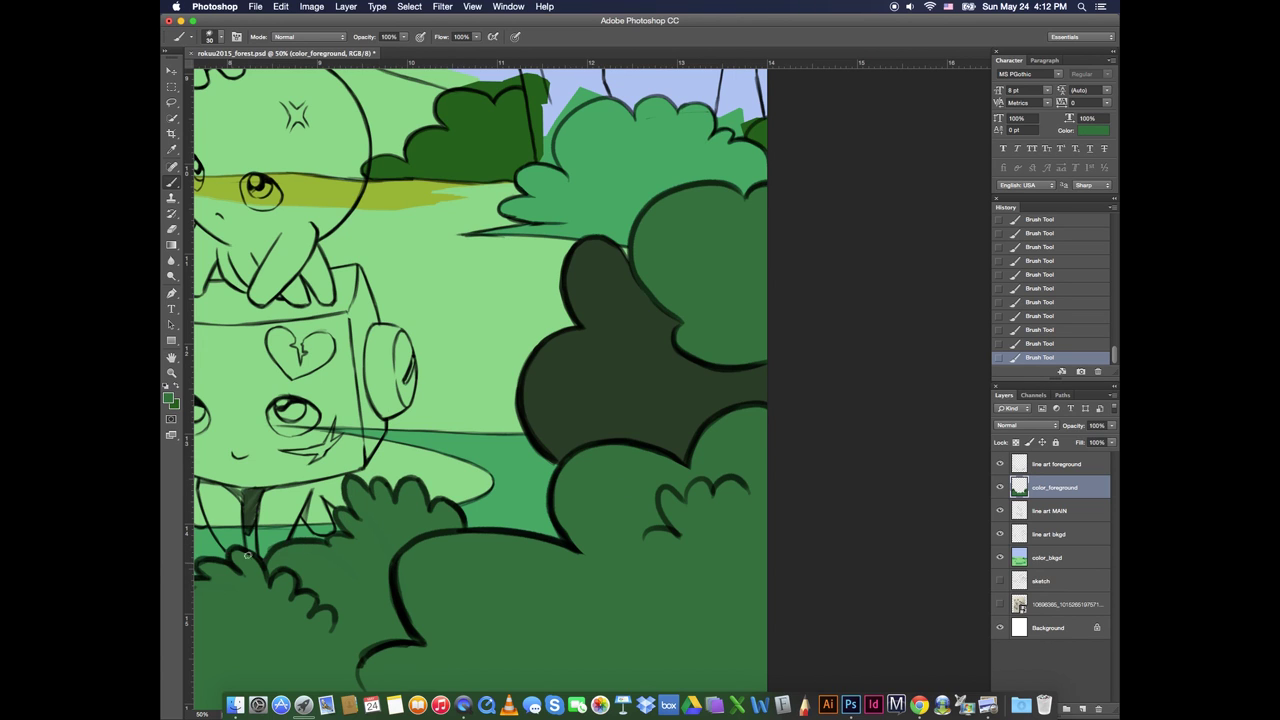
left_click_drag(248, 555, 569, 466)
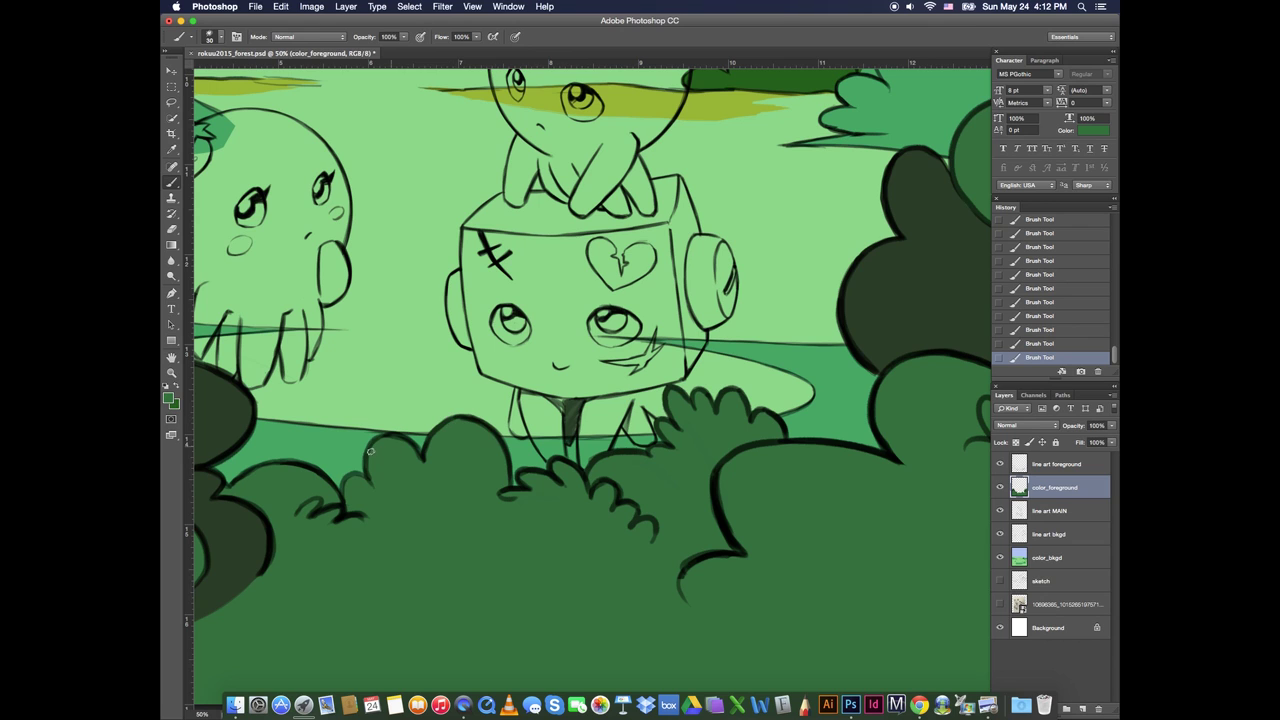
Touch up the darkest foreground bushes on the picture's left side with their sampled dark green
scroll(371, 451, "left", 10)
scroll(371, 451, "up", 2)
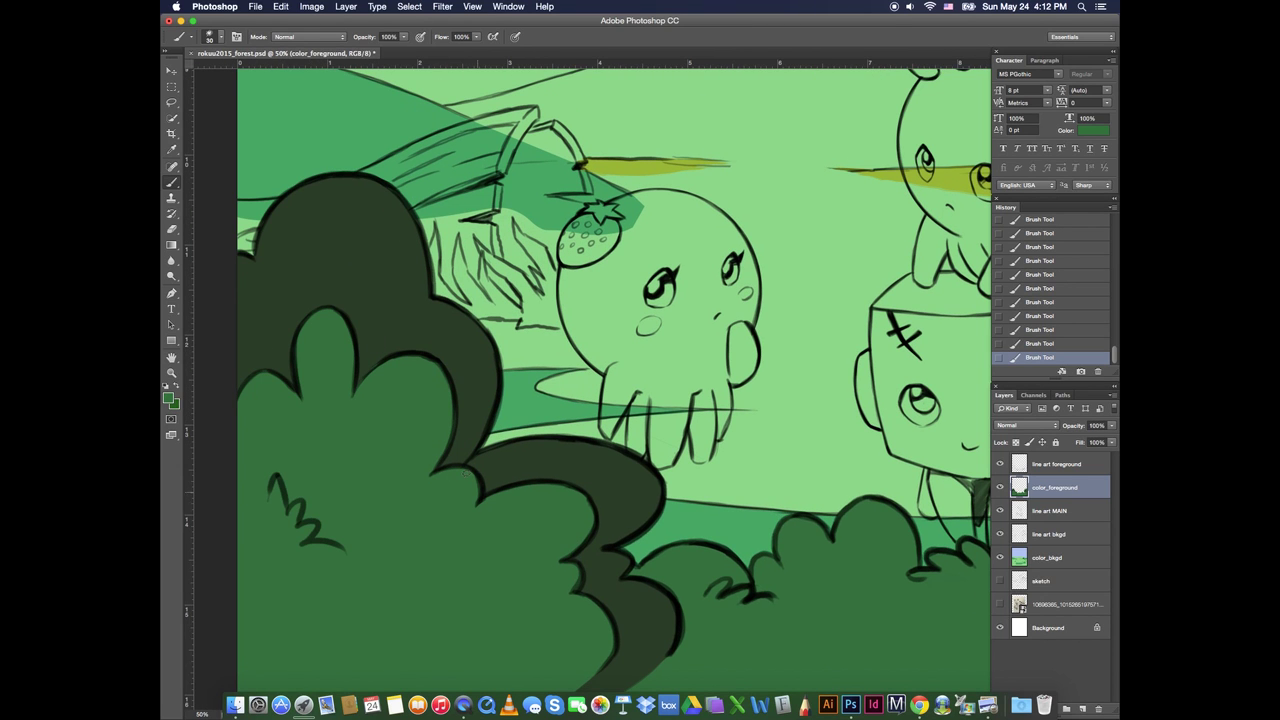
left_click(595, 666, "alt")
scroll(611, 586, "right", 10)
scroll(611, 586, "up", 1)
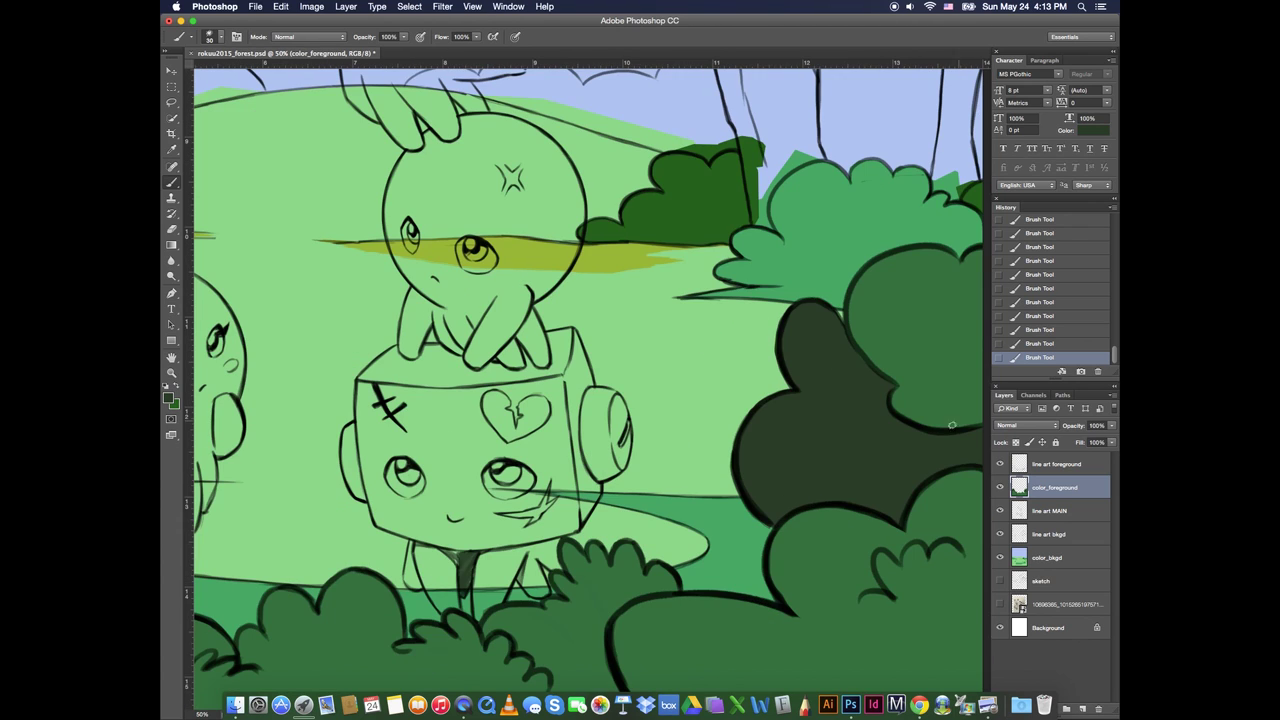
On the color_bkgd layer, tidy the sea-green bush's upper edge, alternating sampled sky blue and bush green
scroll(951, 425, "right", 3)
scroll(951, 425, "up", 2)
left_click(707, 268, "alt")
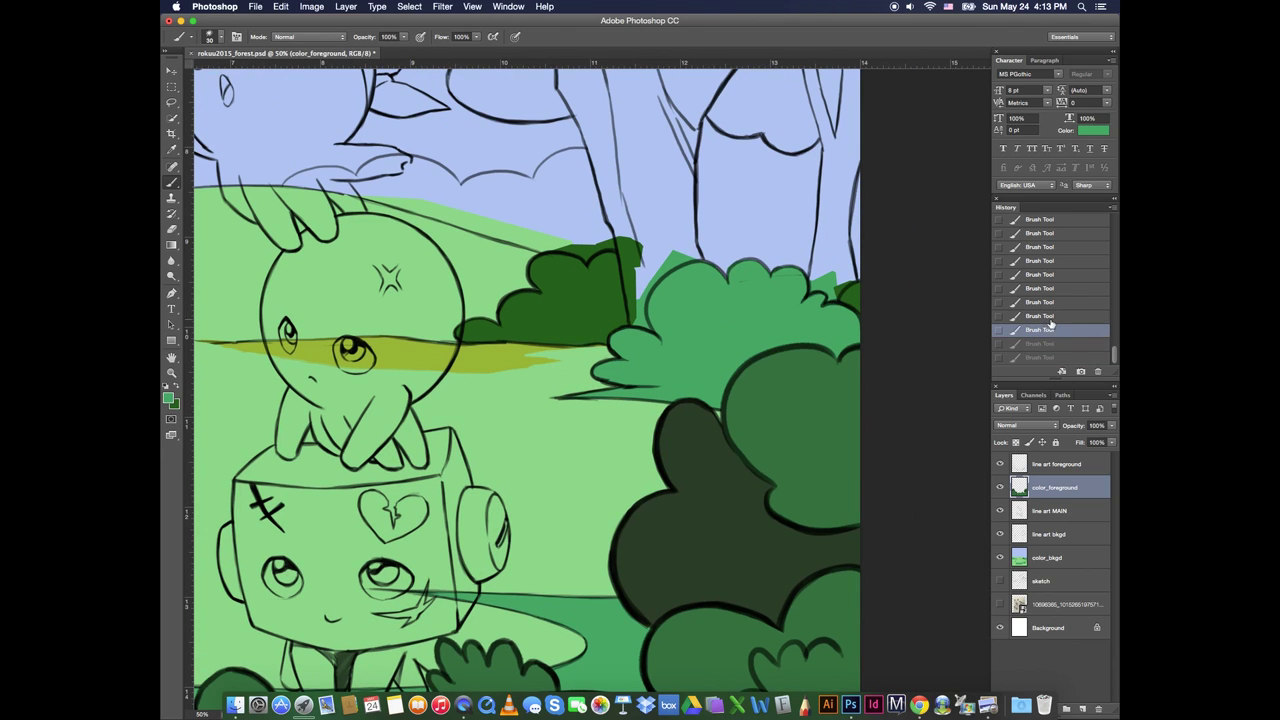
left_click(1050, 557)
left_click(767, 258, "alt")
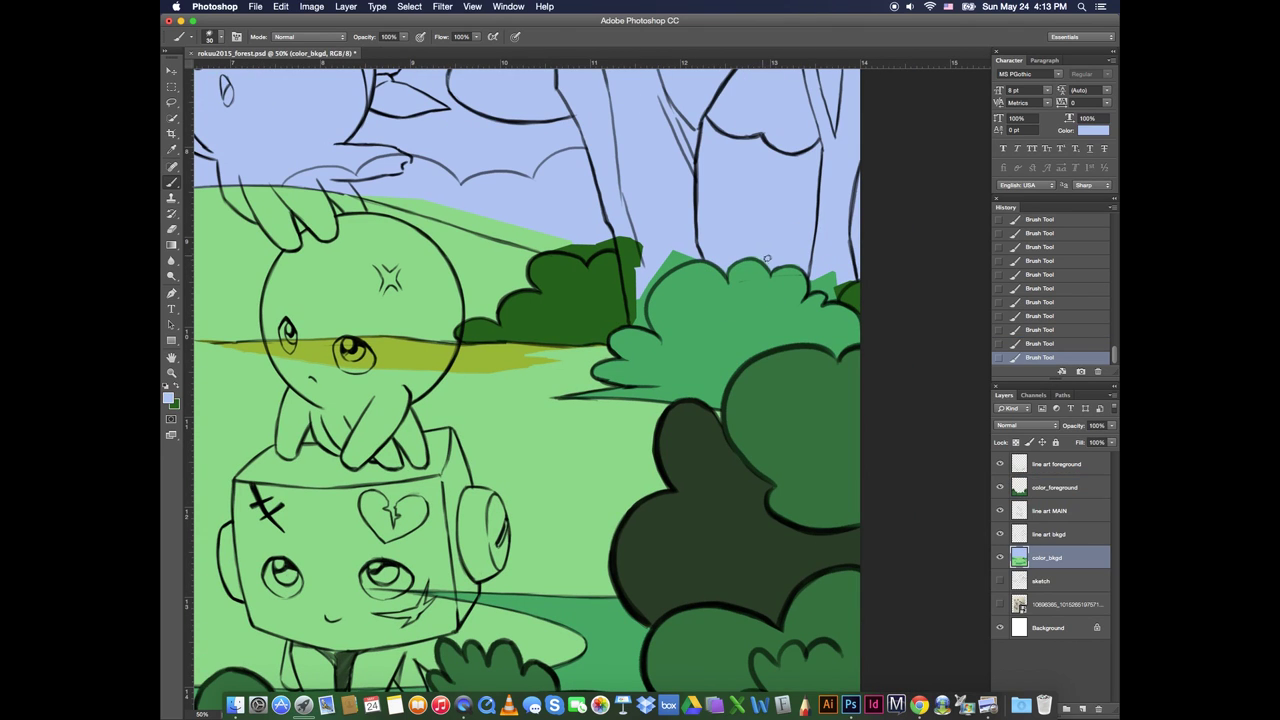
left_click(752, 262, "alt")
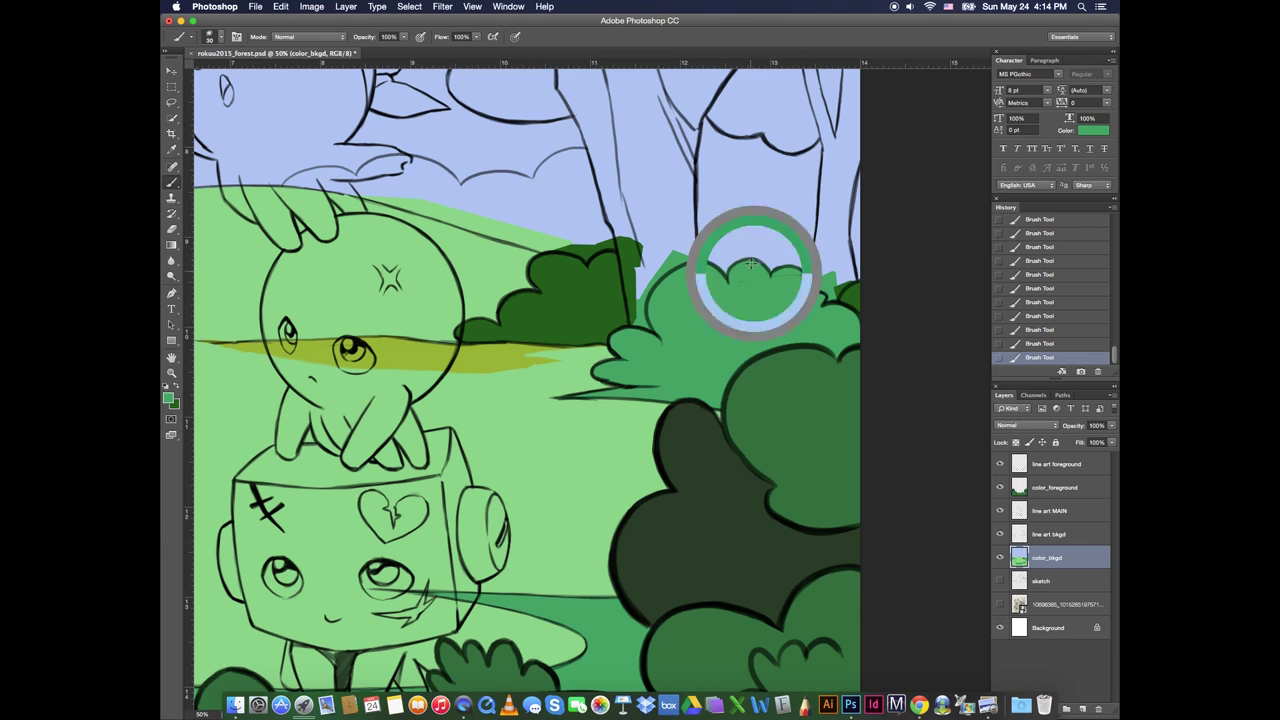
left_click_drag(501, 332, 517, 467)
key("super+minus")
key("super+minus")
key("super+minus")
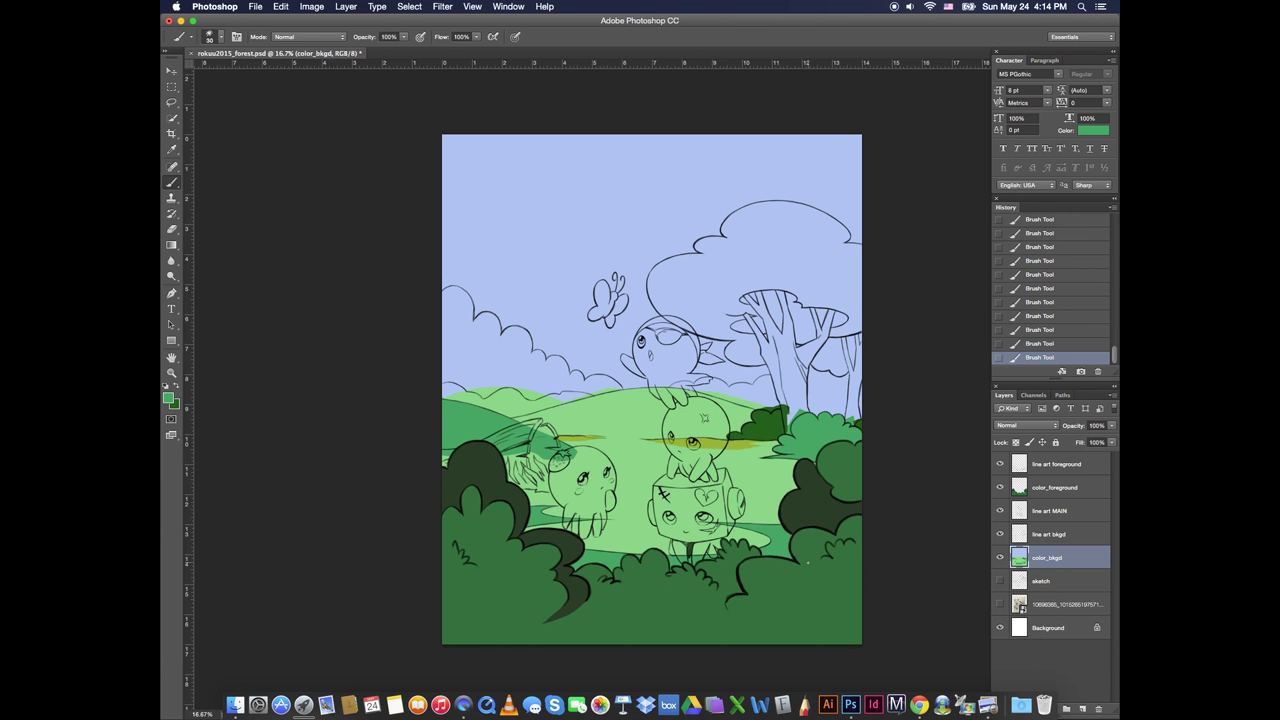
Lasso the grass clump between the dark foreground bush and the strawberry character and fill it with the sampled saturated dark green
left_click(767, 422, "alt")
key("z")
left_click_drag(532, 482, 655, 474)
key("l")
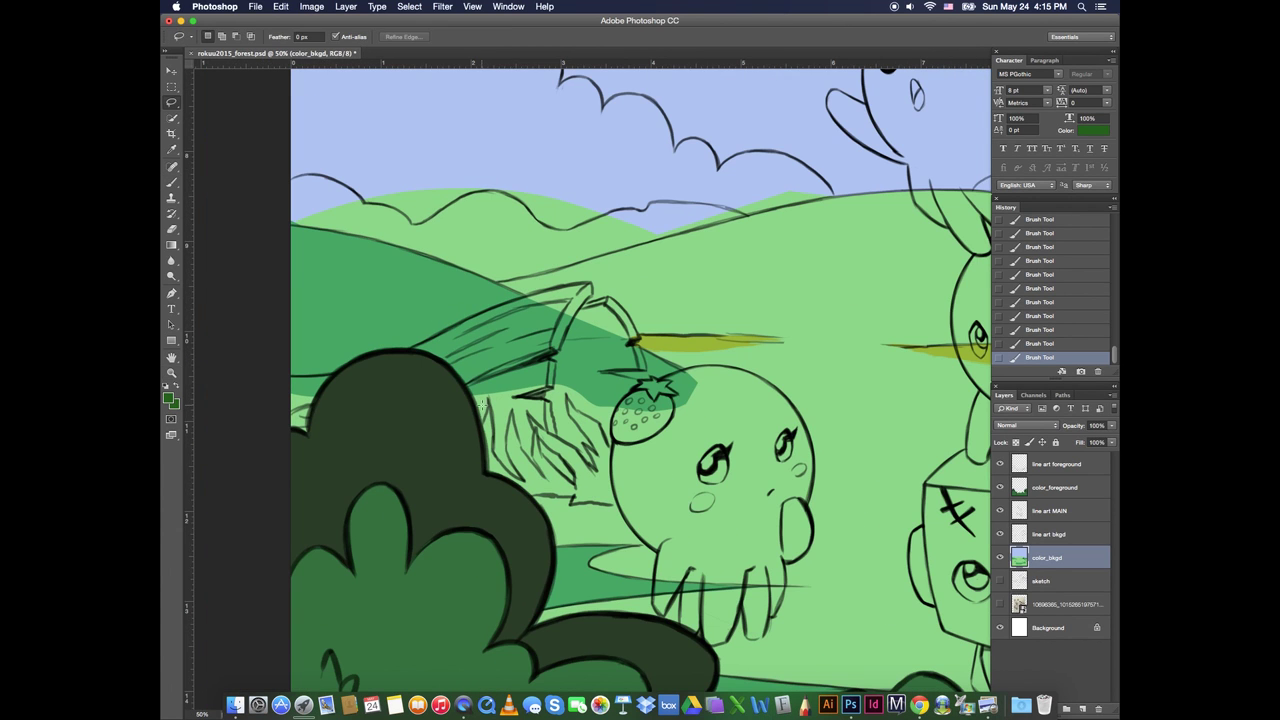
mouse_move(498, 415)
left_mouse_down()
mouse_move(564, 432)
mouse_move(590, 404)
mouse_move(625, 502)
left_mouse_up()
left_click_drag(526, 495, 466, 468)
key("alt+BackSpace")
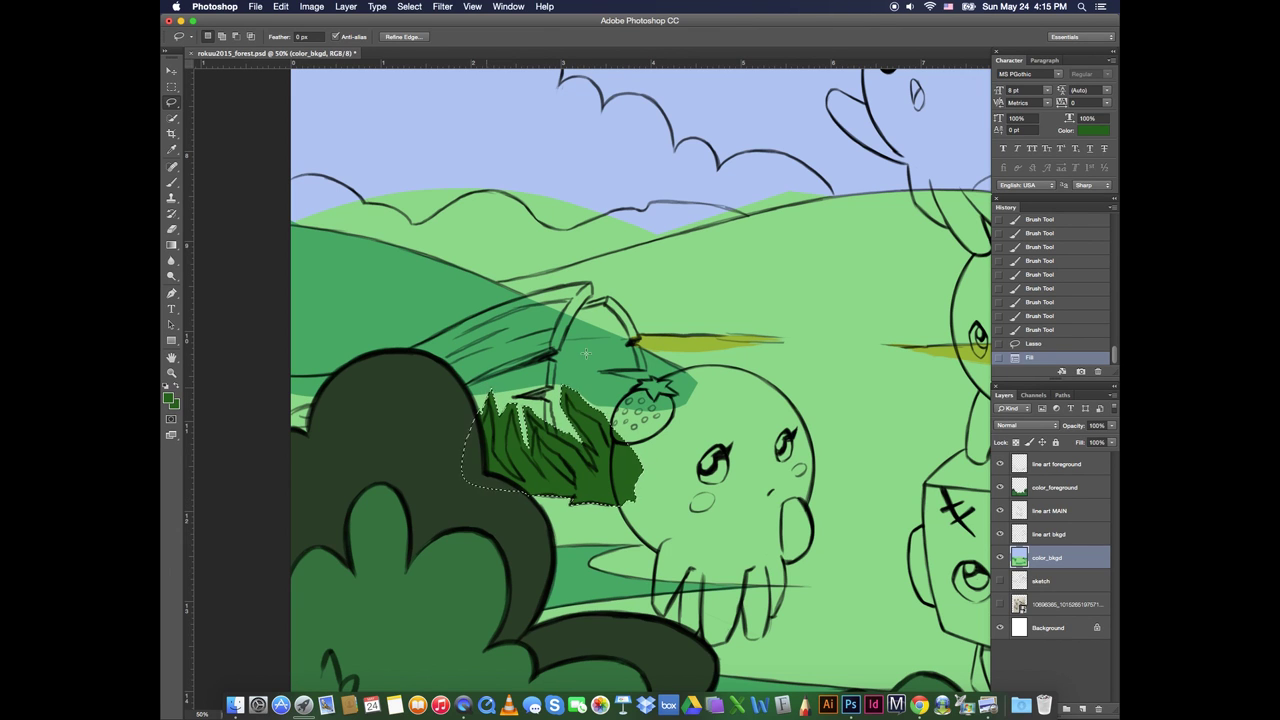
key("super+d")
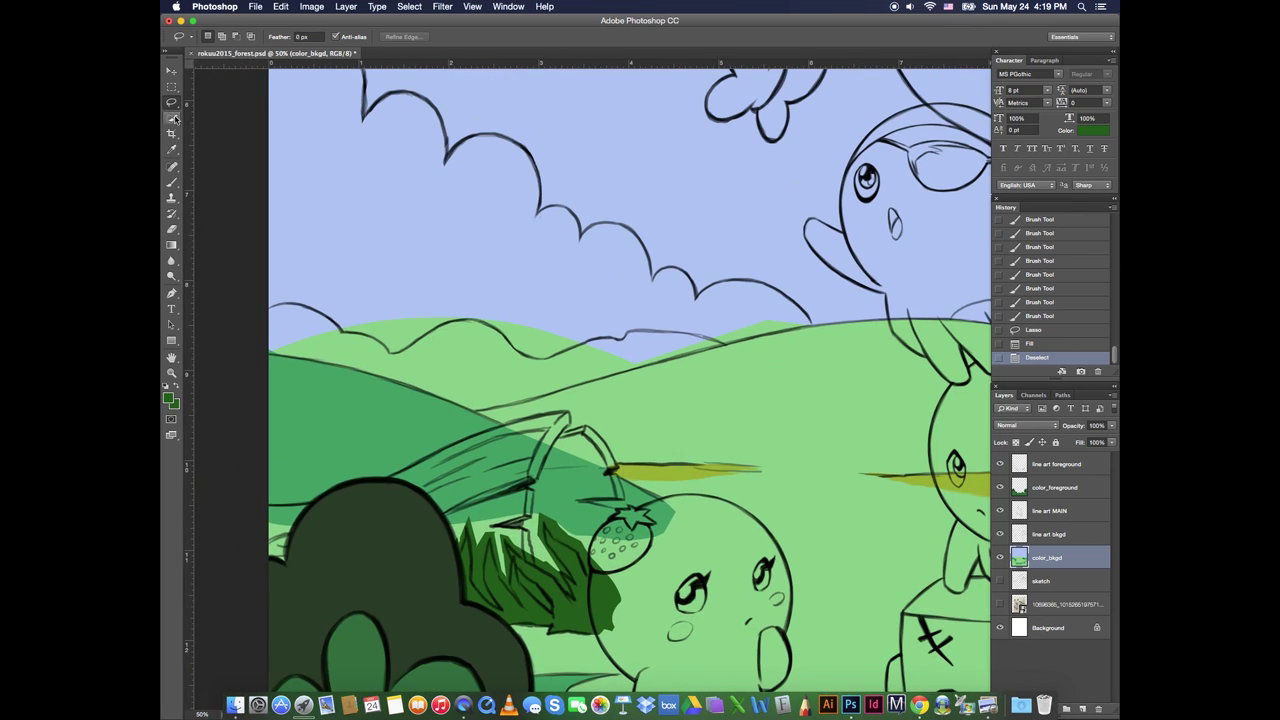
Lasso the distant hills behind the left slope and fill them with the saturated dark green
mouse_move(252, 276)
left_mouse_down()
mouse_move(637, 320)
mouse_move(430, 400)
mouse_move(262, 350)
mouse_move(326, 398)
mouse_move(515, 434)
mouse_move(593, 465)
left_mouse_up()
key("alt+BackSpace")
key("super+d")
Smooth the distant hills' outline with the Brush and extend the dark green down to the neighbouring slopes
key("super+plus")
left_click(172, 182)
left_click(202, 358, "alt")
left_click(304, 323, "alt")
mouse_move(302, 350)
left_mouse_down()
mouse_move(470, 398)
mouse_move(304, 357)
left_mouse_up()
left_click_drag(573, 416, 872, 338)
mouse_move(606, 416)
left_mouse_down()
mouse_move(551, 426)
mouse_move(762, 371)
left_mouse_up()
left_click_drag(734, 375, 818, 358)
mouse_move(266, 355)
left_mouse_down()
mouse_move(369, 368)
mouse_move(357, 368)
mouse_move(525, 426)
left_mouse_up()
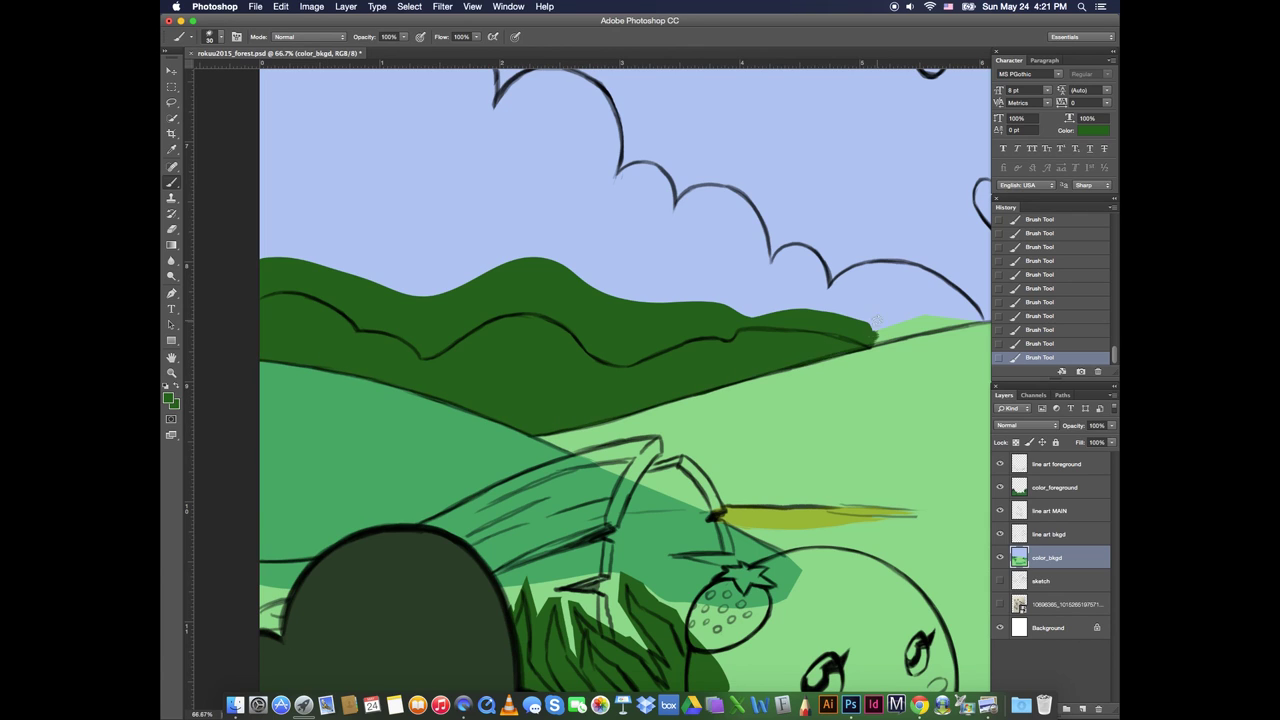
Clean up the boundary between the dark distant hills and the light green slope with sampled colours
left_click(861, 350, "alt")
left_click(615, 420, "alt")
left_click(822, 343, "alt")
mouse_move(840, 347)
left_mouse_down()
mouse_move(882, 338)
mouse_move(415, 522)
left_mouse_up()
left_click(803, 372, "alt")
key("super+minus")
key("super+minus")
key("super+minus")
key("super+minus")
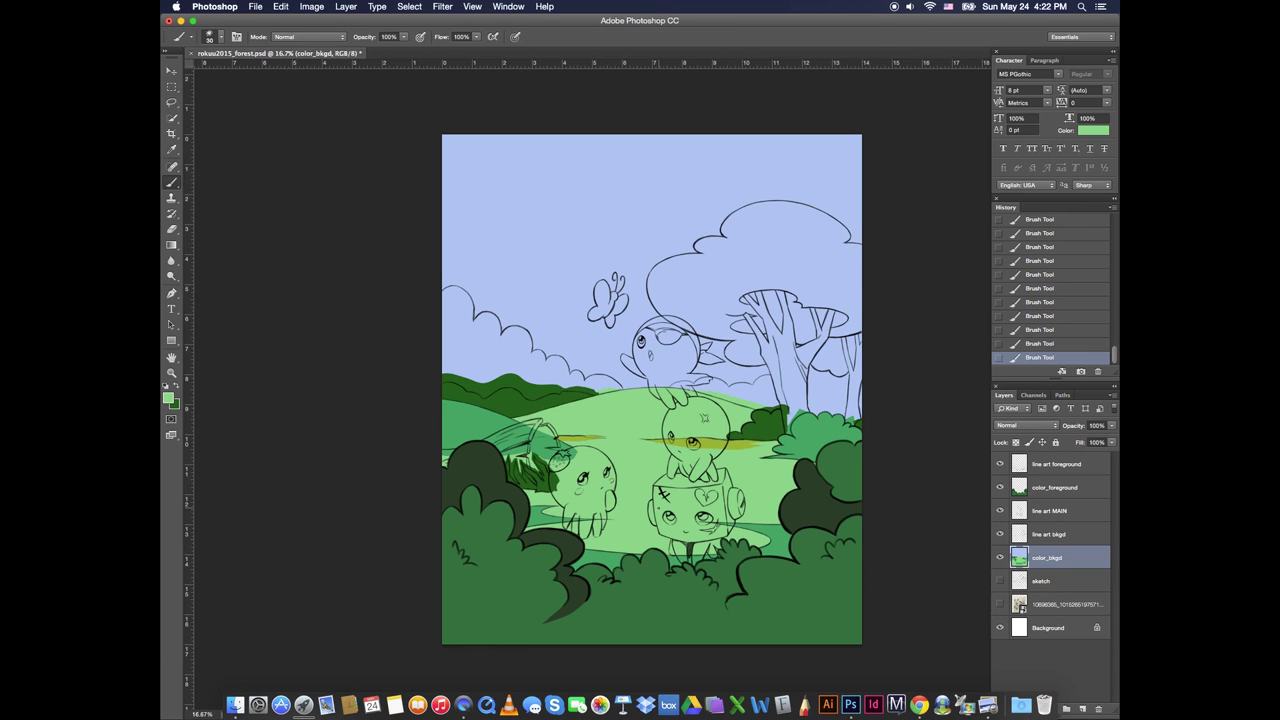
Set the foreground colour to a medium blue-green
key("x")
left_click(168, 398)
left_click(409, 315)
mouse_move(351, 317)
left_mouse_down()
mouse_move(326, 303)
mouse_move(525, 220)
left_mouse_up()
left_click(337, 300)
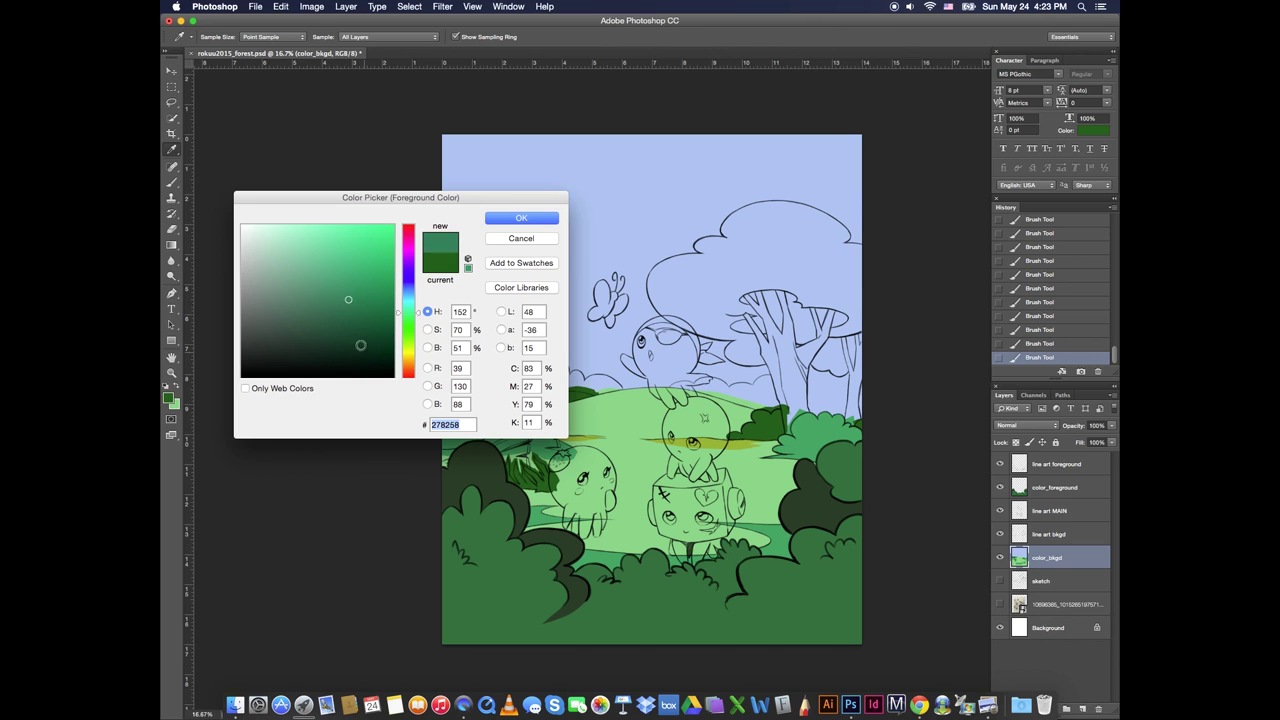
left_click(348, 298)
key("Return")
Lasso the large tree's canopy and try filling it with the blue-green
key("z")
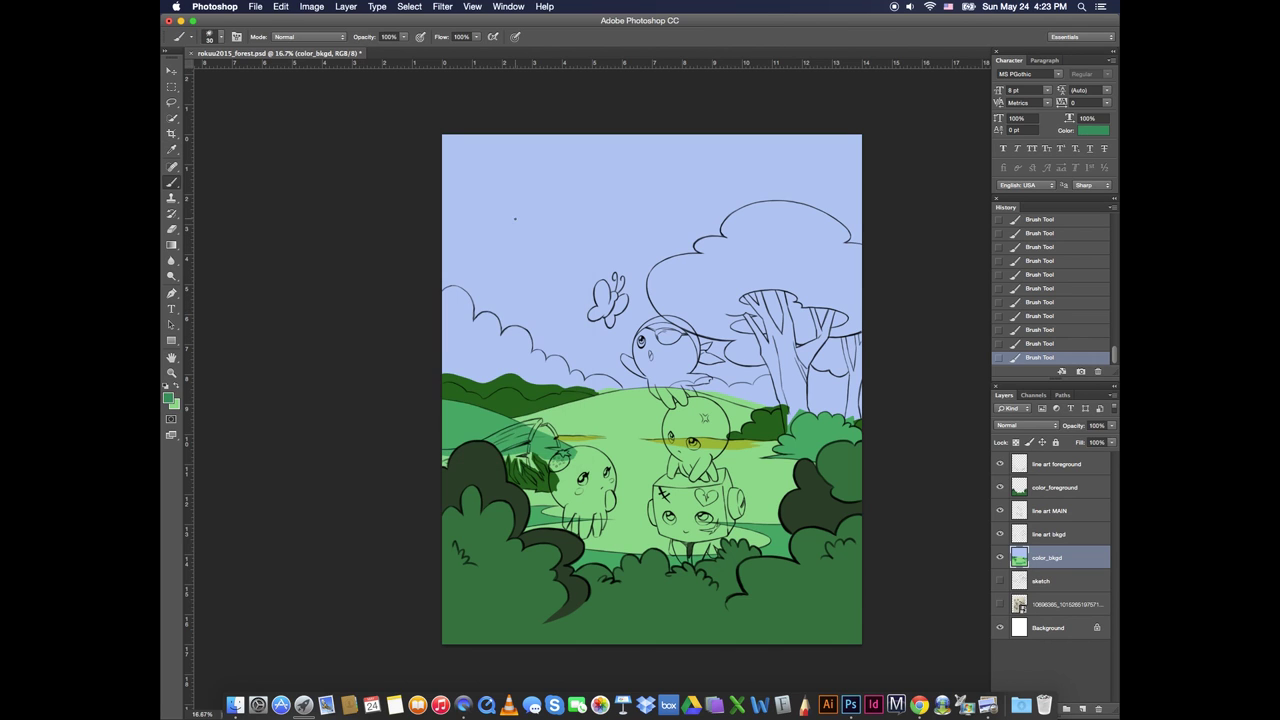
left_click(858, 365)
left_click(858, 365)
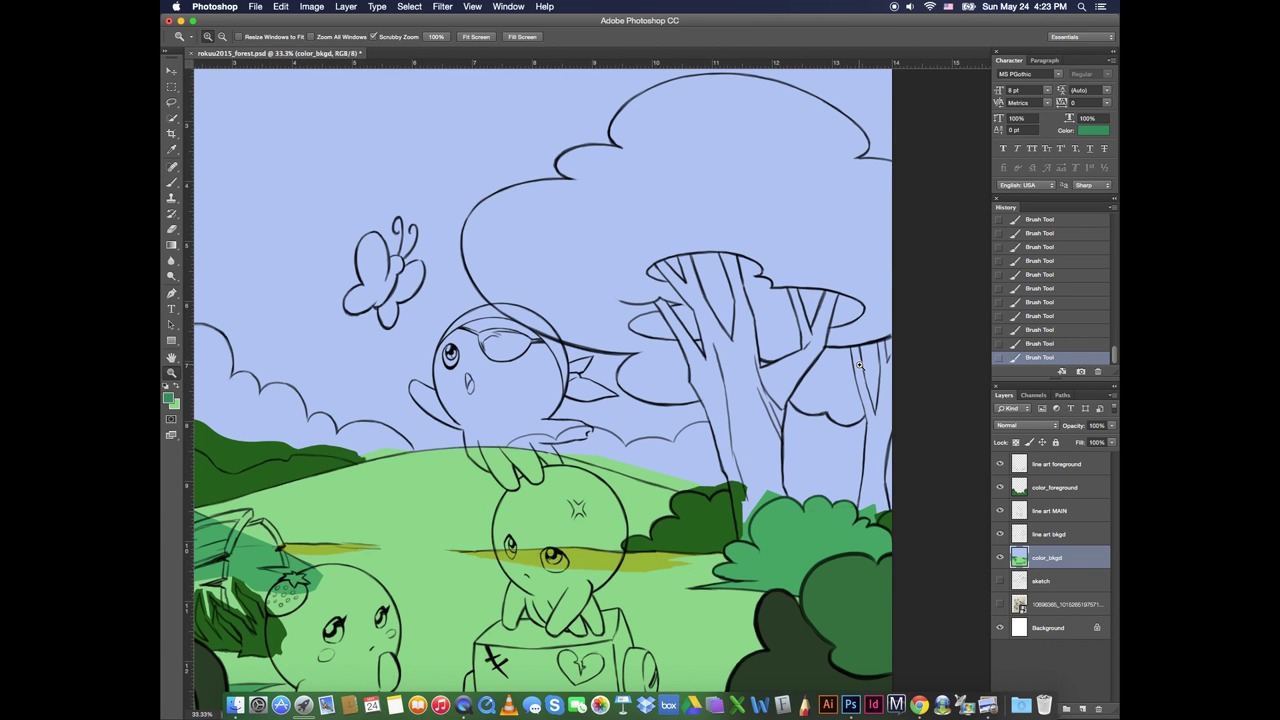
key("l")
mouse_move(728, 390)
left_mouse_down()
mouse_move(640, 392)
mouse_move(914, 186)
mouse_move(752, 385)
left_mouse_up()
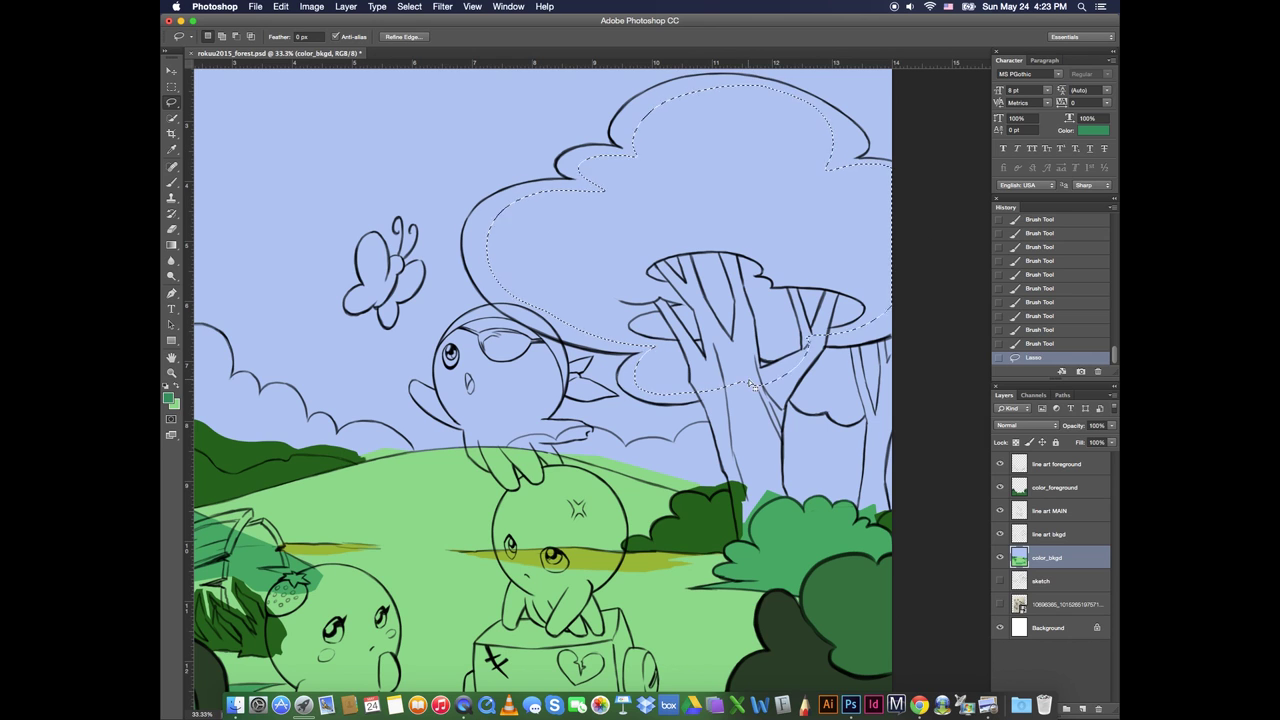
key("alt+BackSpace")
key("super+z")
Set the foreground colour to teal #168e7e and fill the selected tree canopy with it
left_click(170, 398)
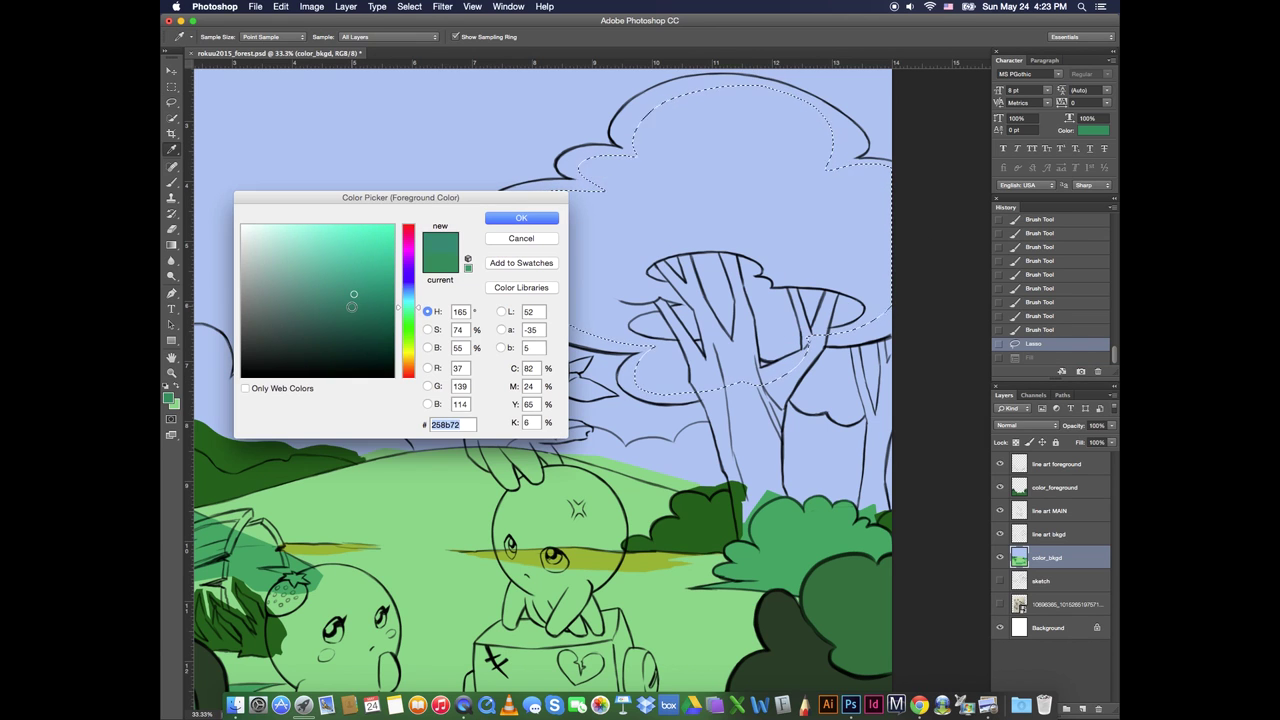
left_click_drag(352, 306, 371, 297)
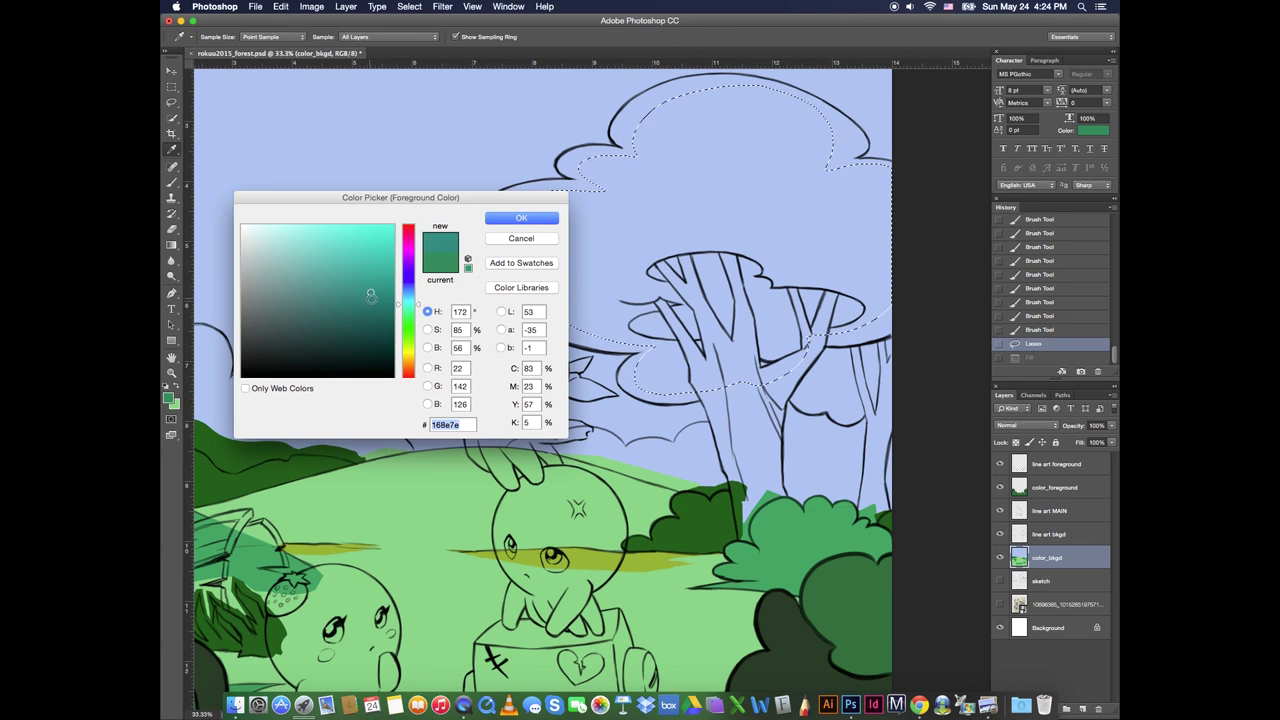
left_click(505, 220)
key("alt+BackSpace")
key("super+d")
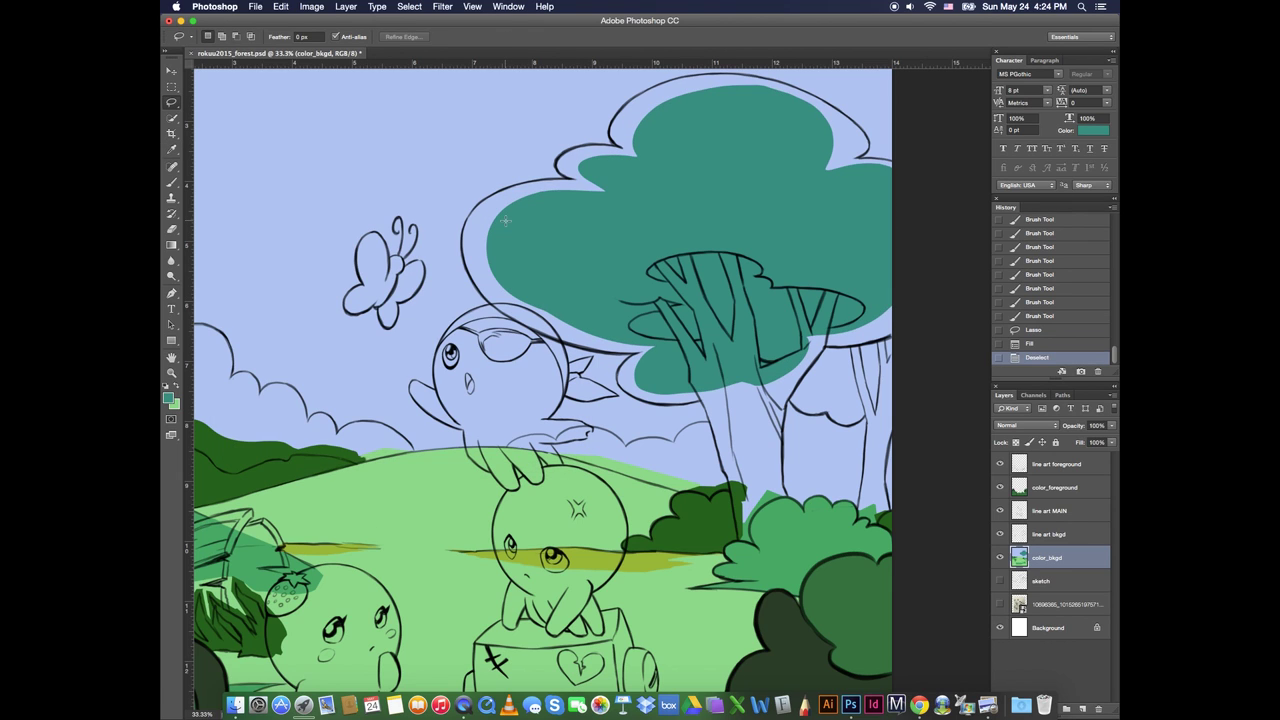
Lasso a wider area closer to the large tree's canopy outline and fill it with the same teal
mouse_move(720, 380)
left_mouse_down()
mouse_move(586, 341)
mouse_move(469, 222)
mouse_move(620, 133)
mouse_move(795, 93)
mouse_move(897, 327)
left_mouse_up()
left_click_drag(833, 363, 770, 382)
key("alt+BackSpace")
key("super+d")
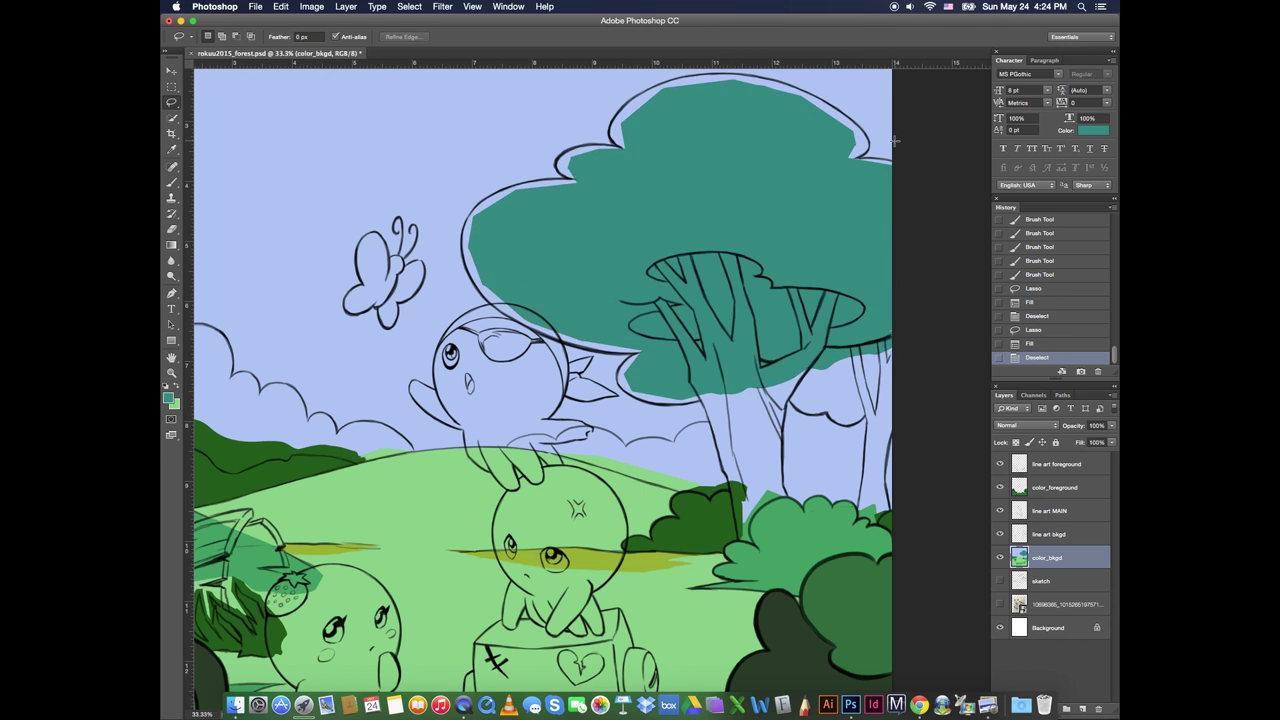
Brush teal along the canopy's lower edge and small lower lobe out to the line art
key("b")
key("super+plus")
mouse_move(562, 302)
left_mouse_down()
mouse_move(577, 347)
mouse_move(558, 325)
mouse_move(558, 345)
mouse_move(575, 371)
mouse_move(572, 351)
mouse_move(578, 372)
mouse_move(619, 390)
mouse_move(689, 391)
mouse_move(752, 368)
left_mouse_up()
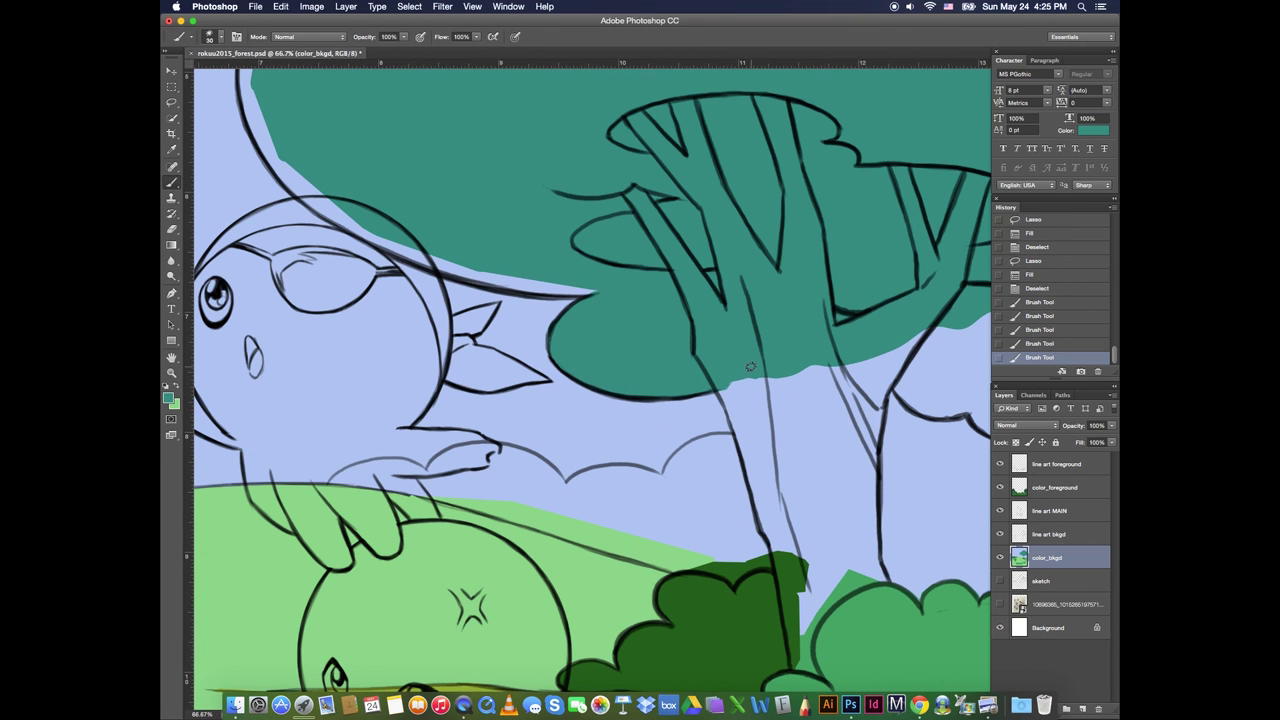
mouse_move(420, 252)
left_mouse_down()
mouse_move(522, 290)
mouse_move(309, 191)
mouse_move(492, 280)
mouse_move(590, 290)
left_mouse_up()
key("e")
mouse_move(284, 200)
left_mouse_down()
mouse_move(361, 253)
mouse_move(264, 130)
mouse_move(306, 197)
left_mouse_up()
key("super+z")
Refine the canopy edge above the top character and paint the big left lobe out to its outline with sampled teal
key("b")
key("x")
left_click(290, 216, "alt")
left_click(306, 150, "alt")
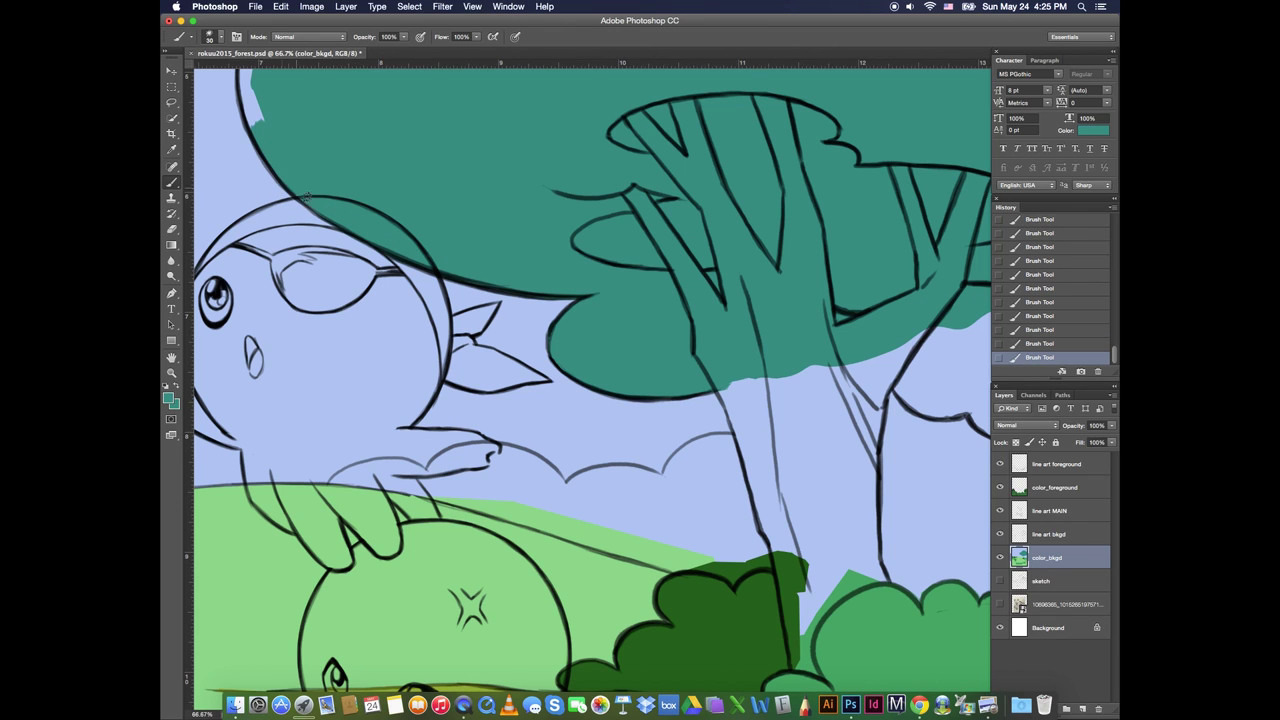
left_click_drag(436, 250, 590, 448)
mouse_move(413, 322)
left_mouse_down()
mouse_move(398, 259)
mouse_move(440, 200)
mouse_move(545, 152)
mouse_move(618, 145)
left_mouse_up()
Paint teal into the gaps along the canopy's smaller upper-left lobes up to the line art
key("shift+Tab")
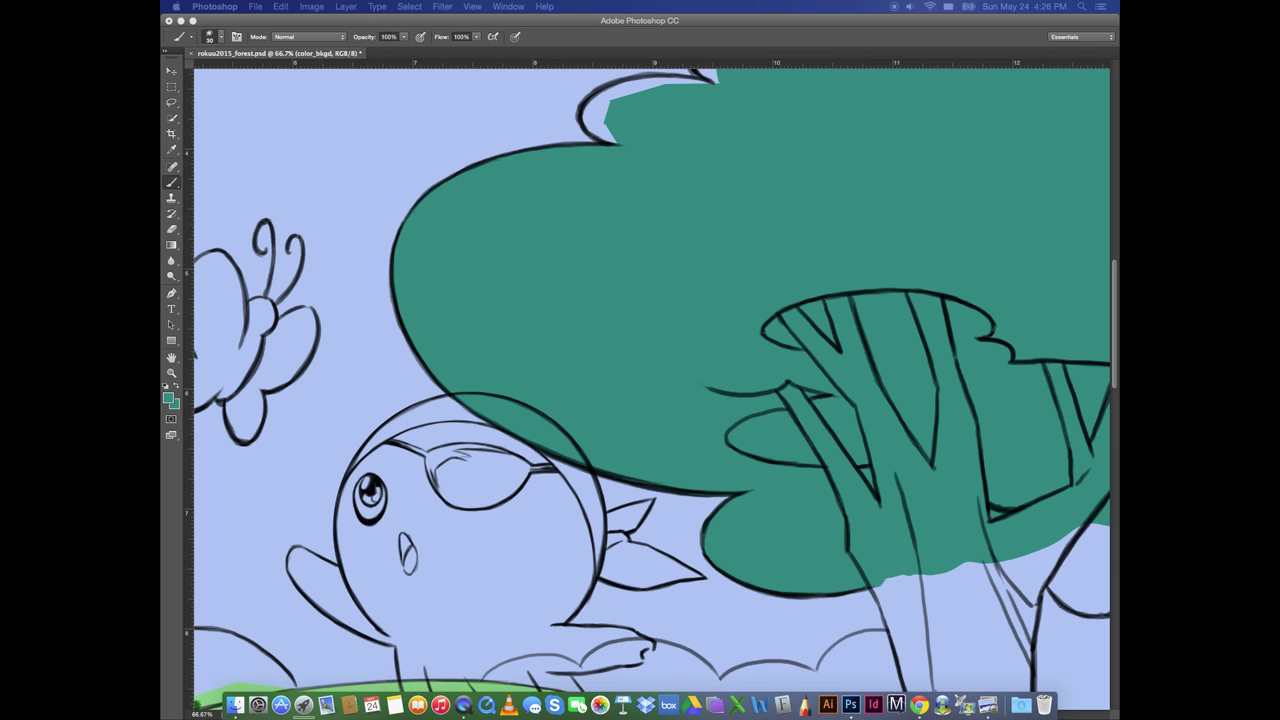
right_click(641, 127)
left_click(608, 112)
mouse_move(606, 106)
left_mouse_down()
mouse_move(491, 302)
mouse_move(600, 281)
mouse_move(585, 259)
mouse_move(607, 217)
mouse_move(600, 260)
left_mouse_up()
Lock the transparent pixels of the line art foreground, line art MAIN and line art bkgd layers
left_click(1018, 469)
left_click(1016, 442)
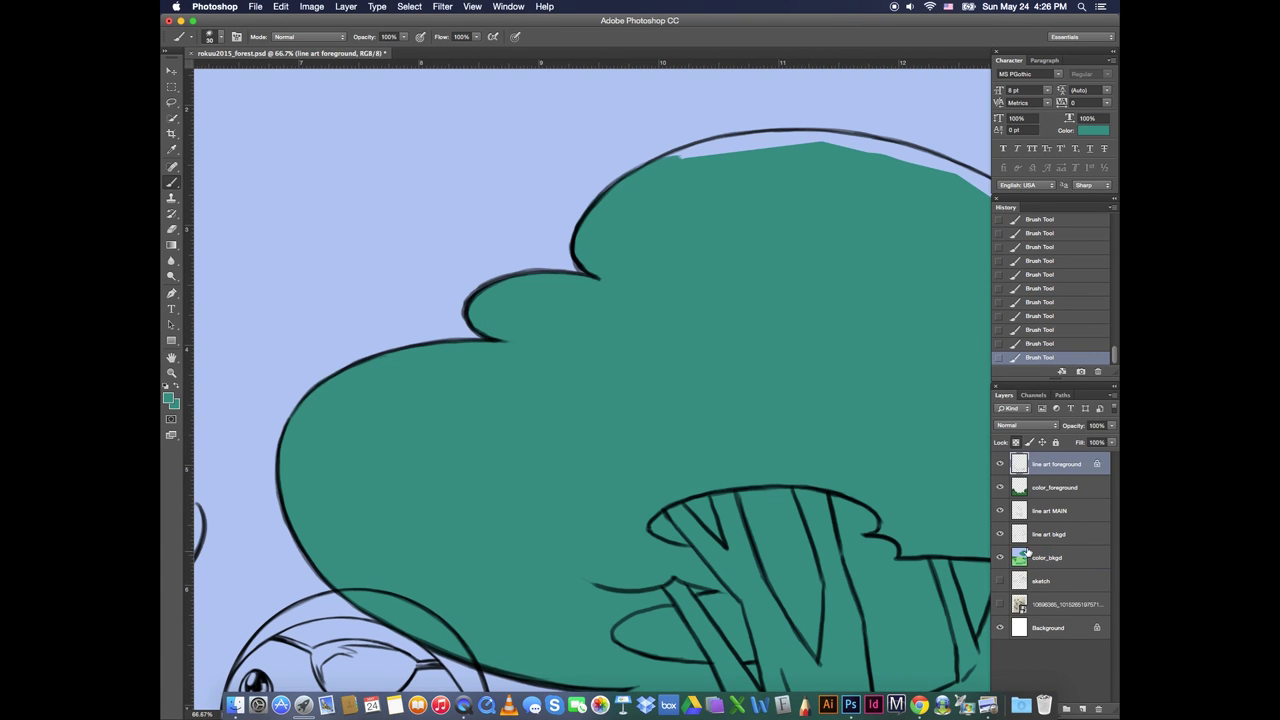
left_click(1040, 511)
left_click(1016, 442)
left_click(1040, 534)
left_click(1016, 442)
On the color_bkgd layer, paint teal along the canopy's top and right edges out to the line art
left_click(1070, 556)
mouse_move(699, 155)
left_mouse_down()
mouse_move(553, 297)
mouse_move(665, 277)
mouse_move(775, 300)
mouse_move(835, 318)
mouse_move(938, 410)
left_mouse_up()
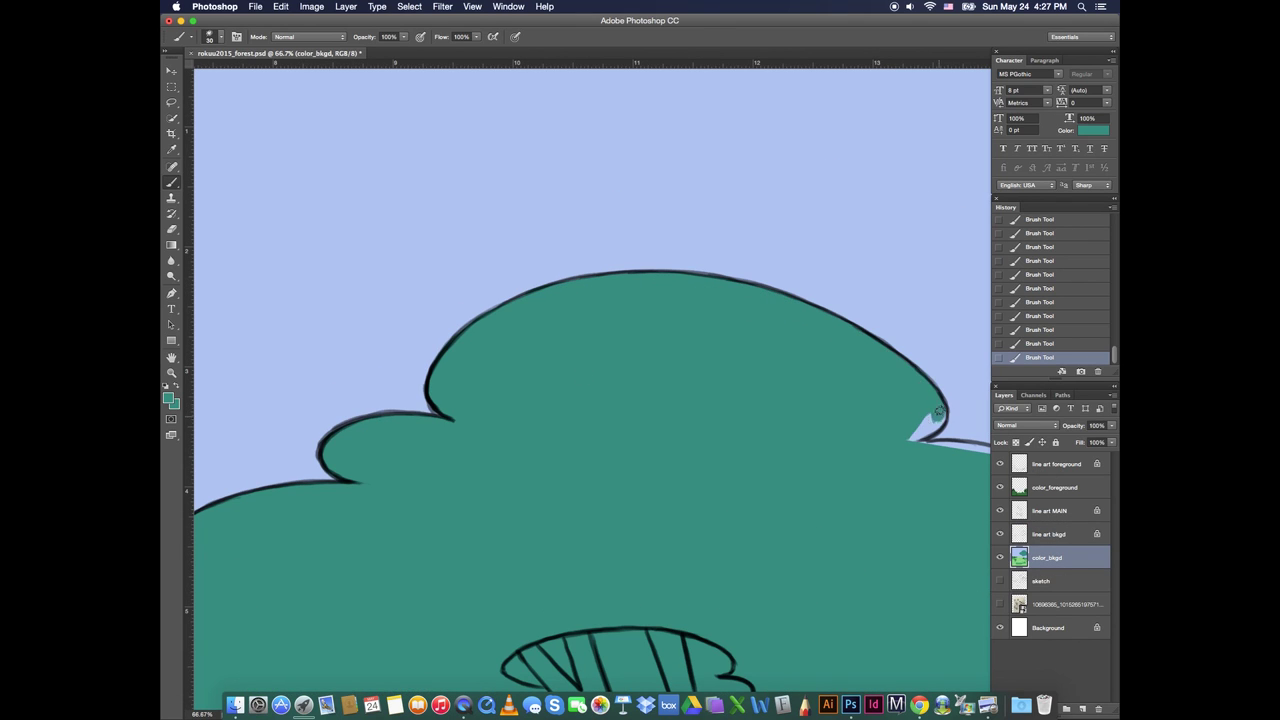
scroll(697, 400, "right", 3)
scroll(697, 400, "down", 10)
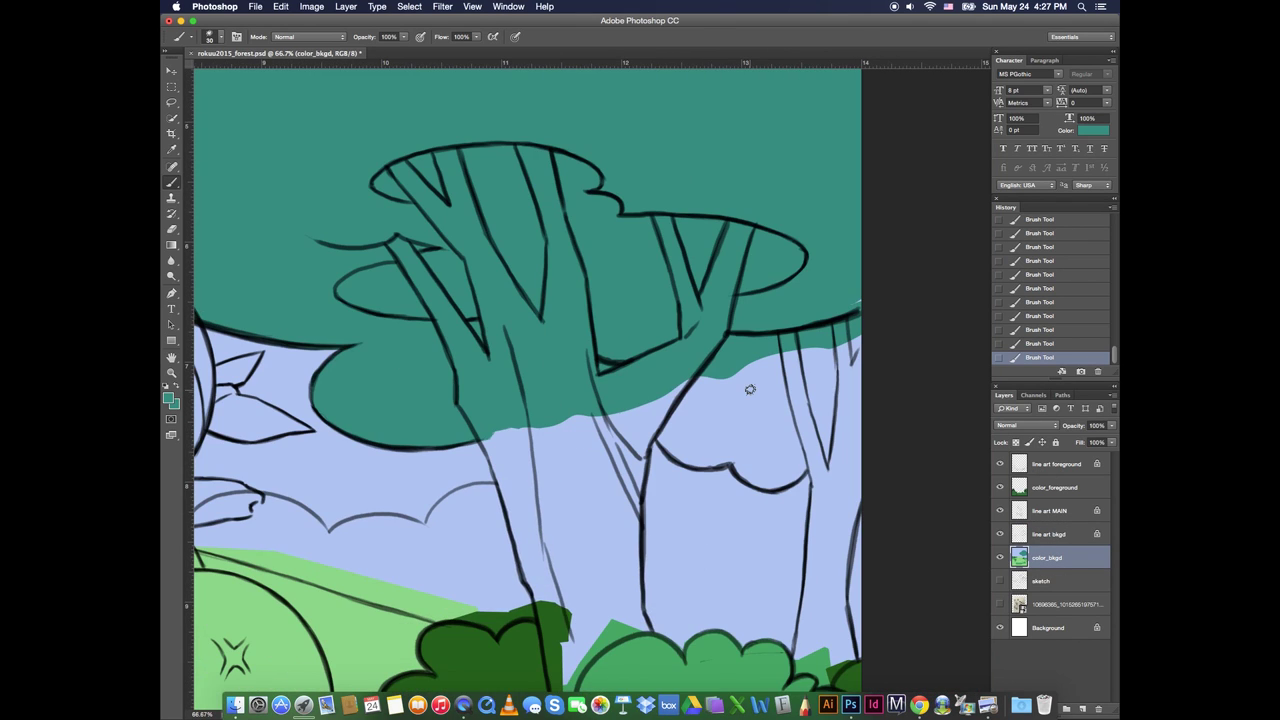
Set the foreground colour to a muted light blue-teal
left_click(170, 398)
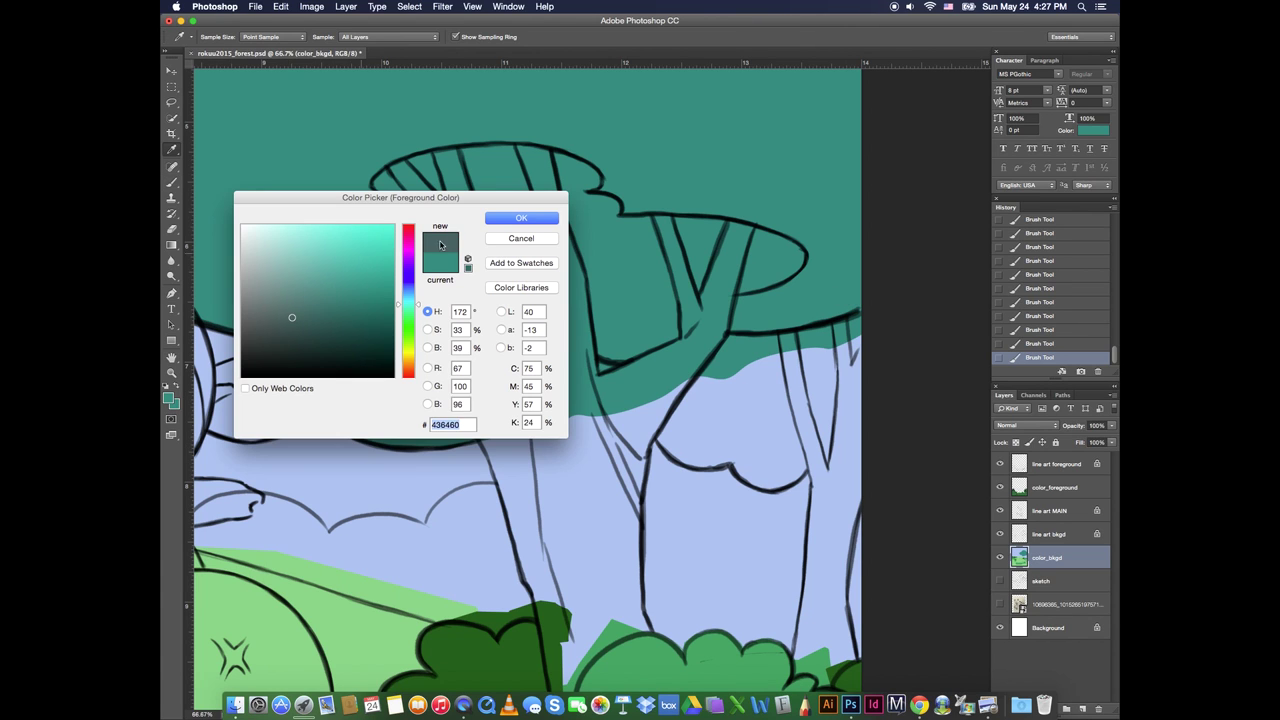
left_click_drag(412, 303, 412, 298)
mouse_move(304, 310)
left_mouse_down()
mouse_move(289, 301)
mouse_move(295, 314)
mouse_move(326, 268)
left_mouse_up()
left_click(521, 218)
left_click(169, 398)
left_click(498, 221)
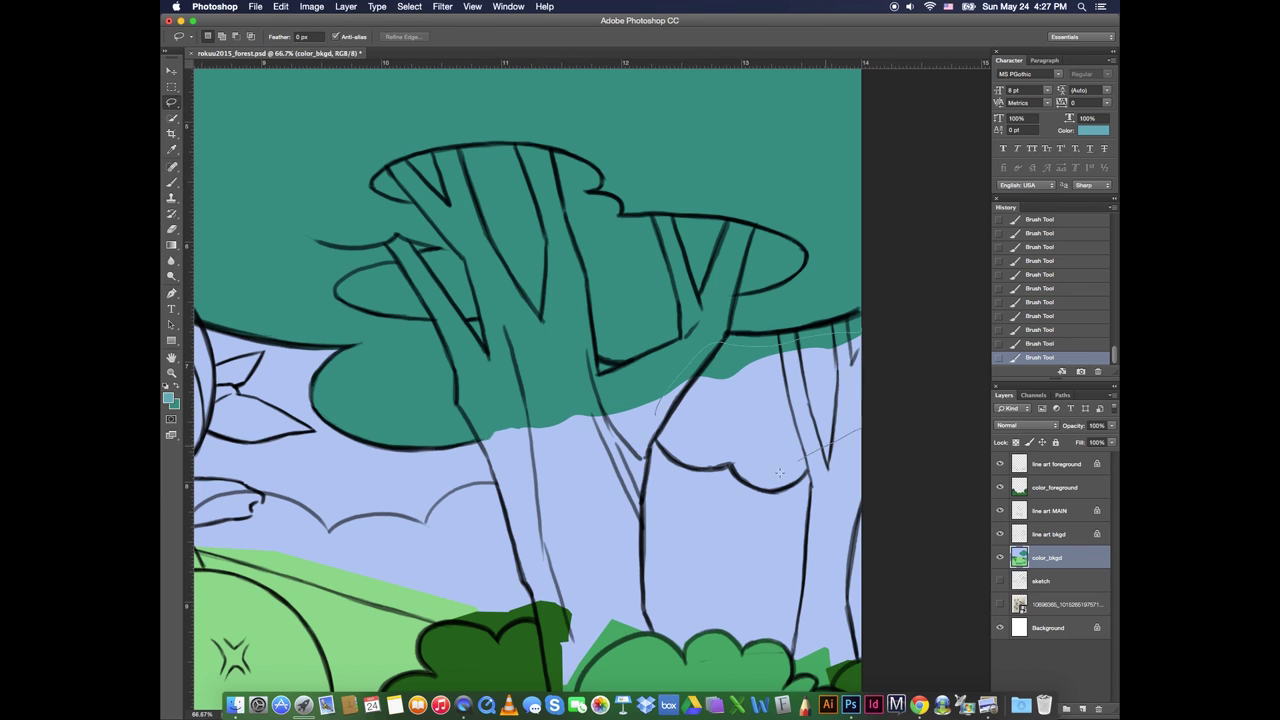
Lasso the distant tree's foliage to the right of the large trunk and fill it with the light blue-teal
left_click_drag(779, 472, 862, 410)
key("alt+BackSpace")
key("ctrl+d")
Set the foreground colour to a muted grey-blue (#5e8695) and refill the distant tree's lassoed foliage with it
left_click(170, 398)
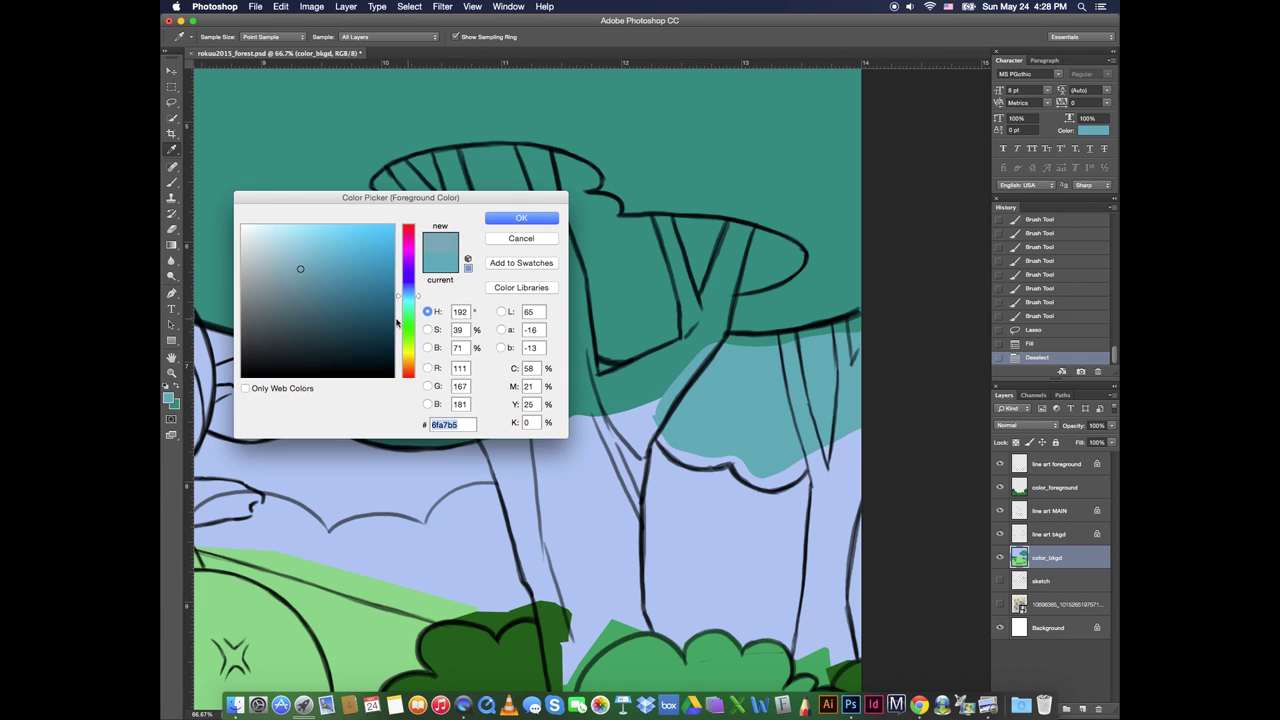
left_click_drag(408, 322, 410, 295)
left_click_drag(297, 280, 297, 288)
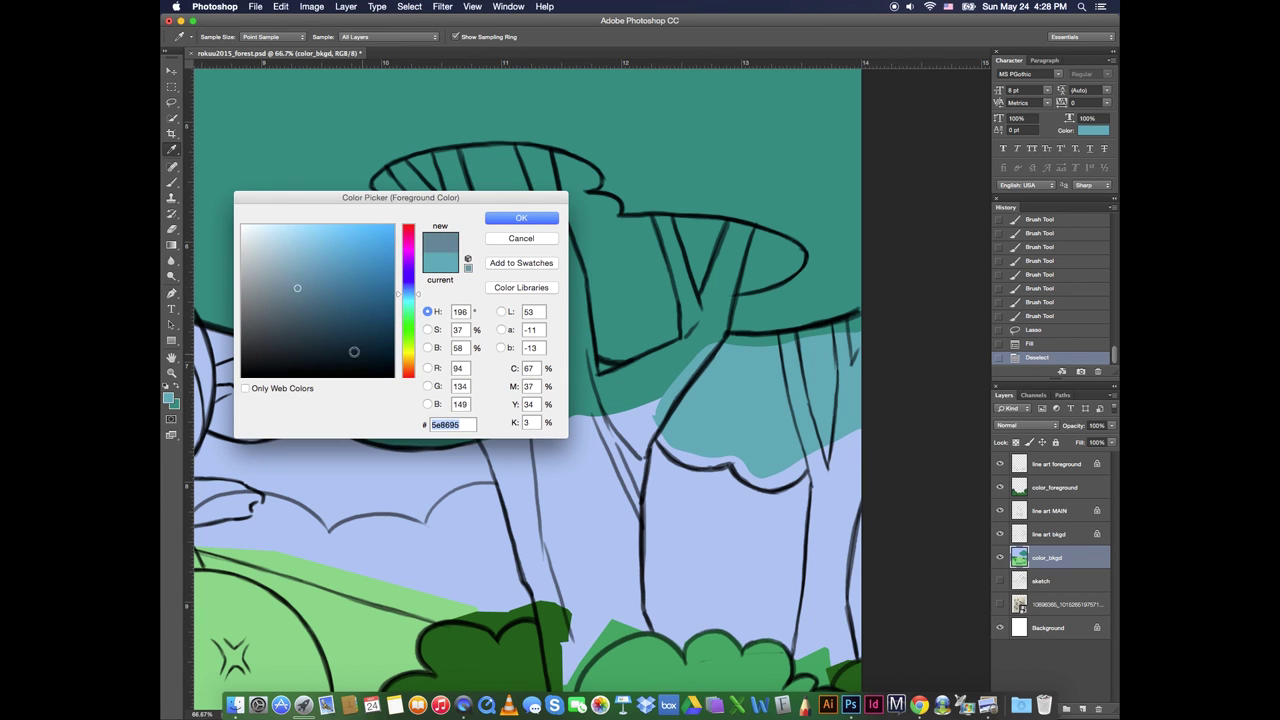
left_click(510, 219)
left_click(1031, 345)
left_click(1032, 331)
key("alt+BackSpace")
Deselect and brush the grey-blue along the distant tree foliage's upper and lower edges out to the line art
left_click(872, 389)
left_click(173, 184)
left_click_drag(726, 343, 774, 340)
left_click_drag(782, 339, 848, 328)
left_click_drag(846, 327, 862, 321)
left_click_drag(656, 428, 692, 461)
left_click_drag(692, 462, 764, 484)
left_click_drag(764, 484, 822, 456)
left_click_drag(826, 468, 834, 446)
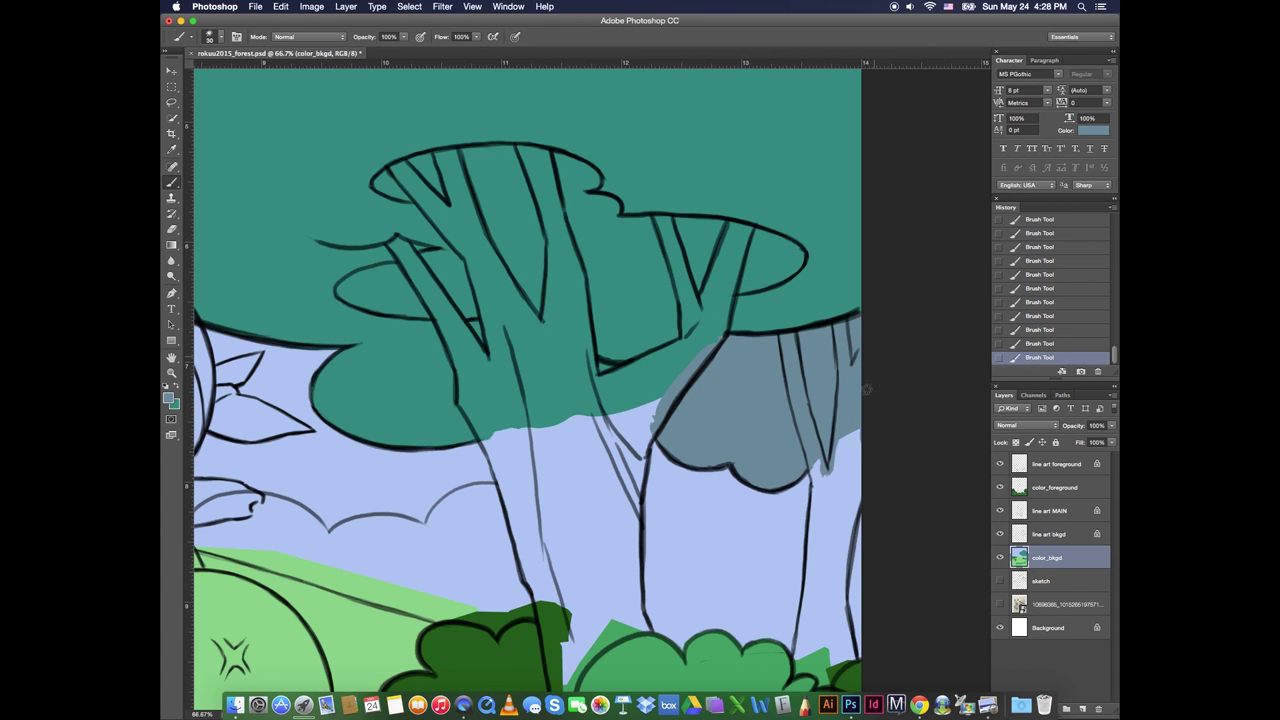
key("shift+Tab")
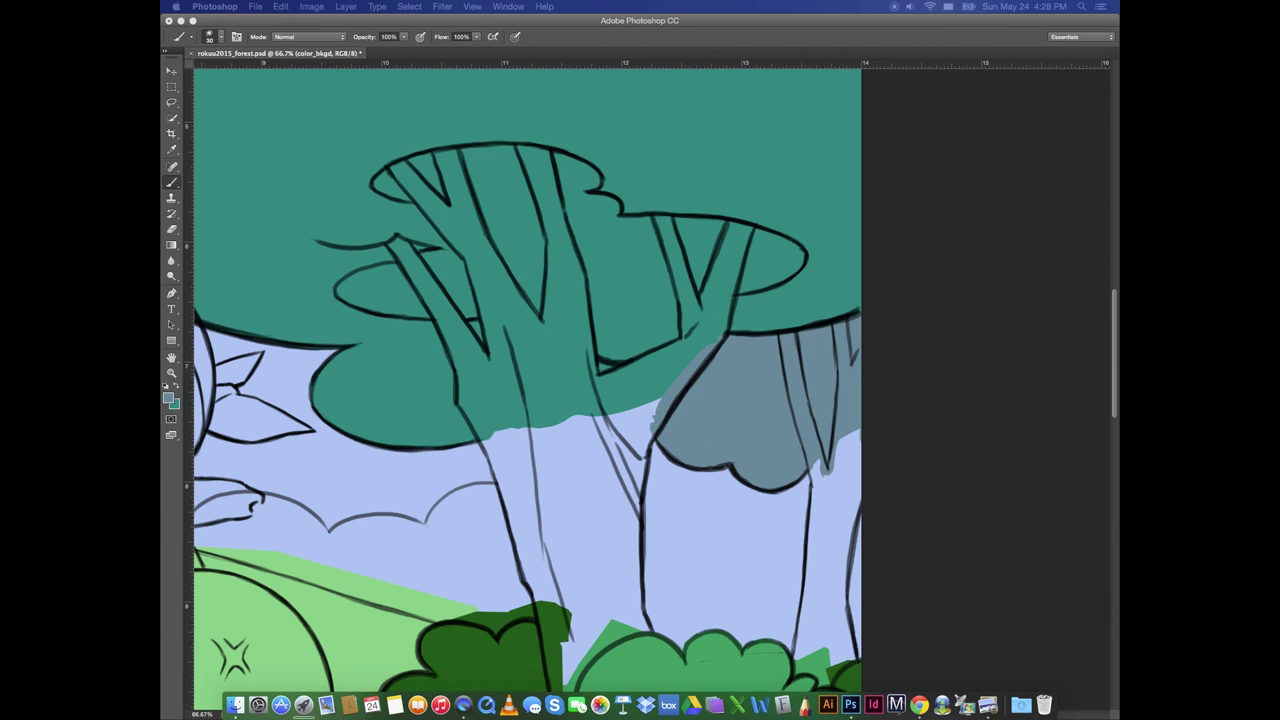
key("shift+Tab")
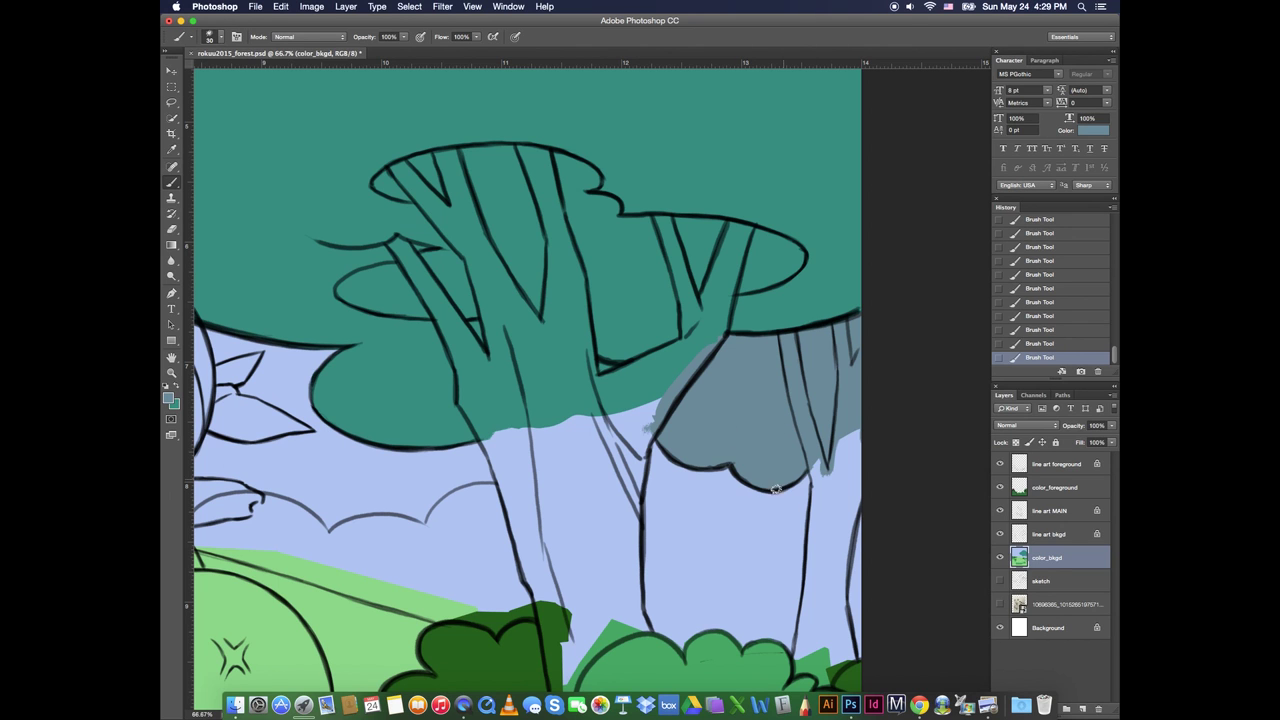
mouse_move(808, 480)
left_mouse_down()
mouse_move(720, 470)
mouse_move(625, 428)
mouse_move(620, 452)
left_mouse_up()
scroll(571, 393, "up", 3)
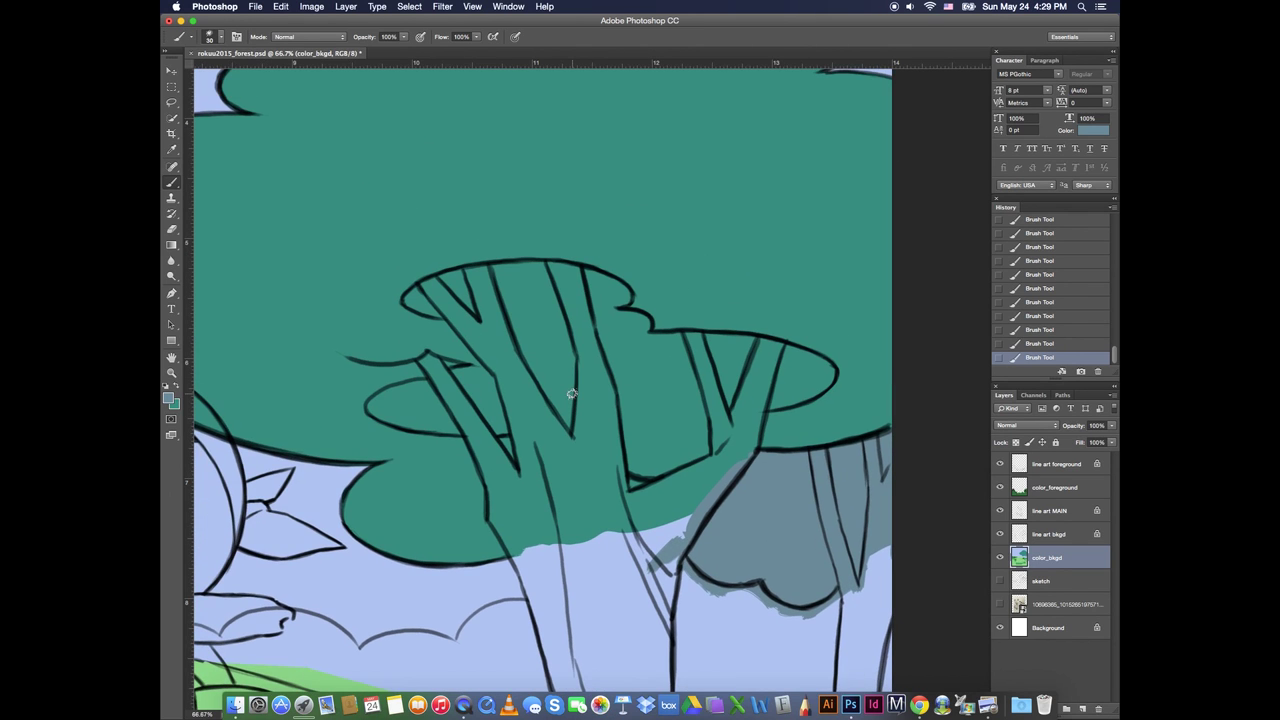
Lasso the distant bushes on the scene's left side and fill them with a newly set medium slate blue
scroll(571, 393, "down", 3)
key("l")
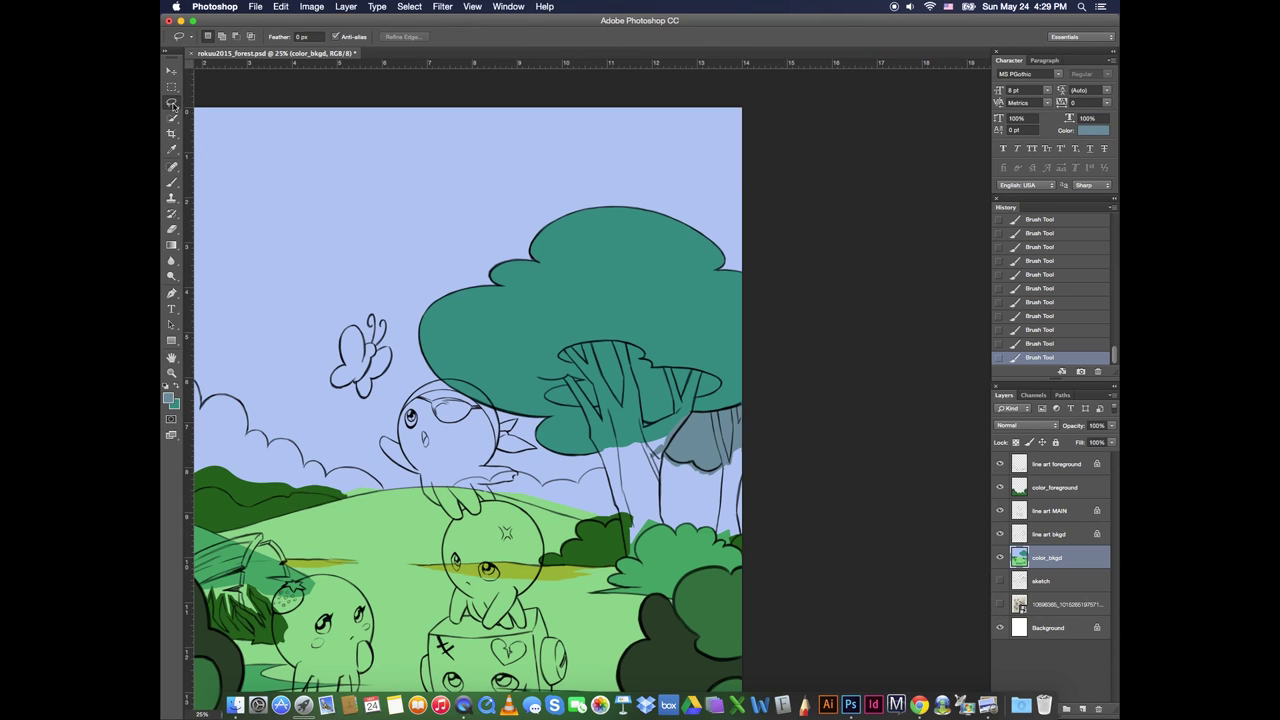
left_click_drag(190, 459, 366, 490)
left_click(170, 398)
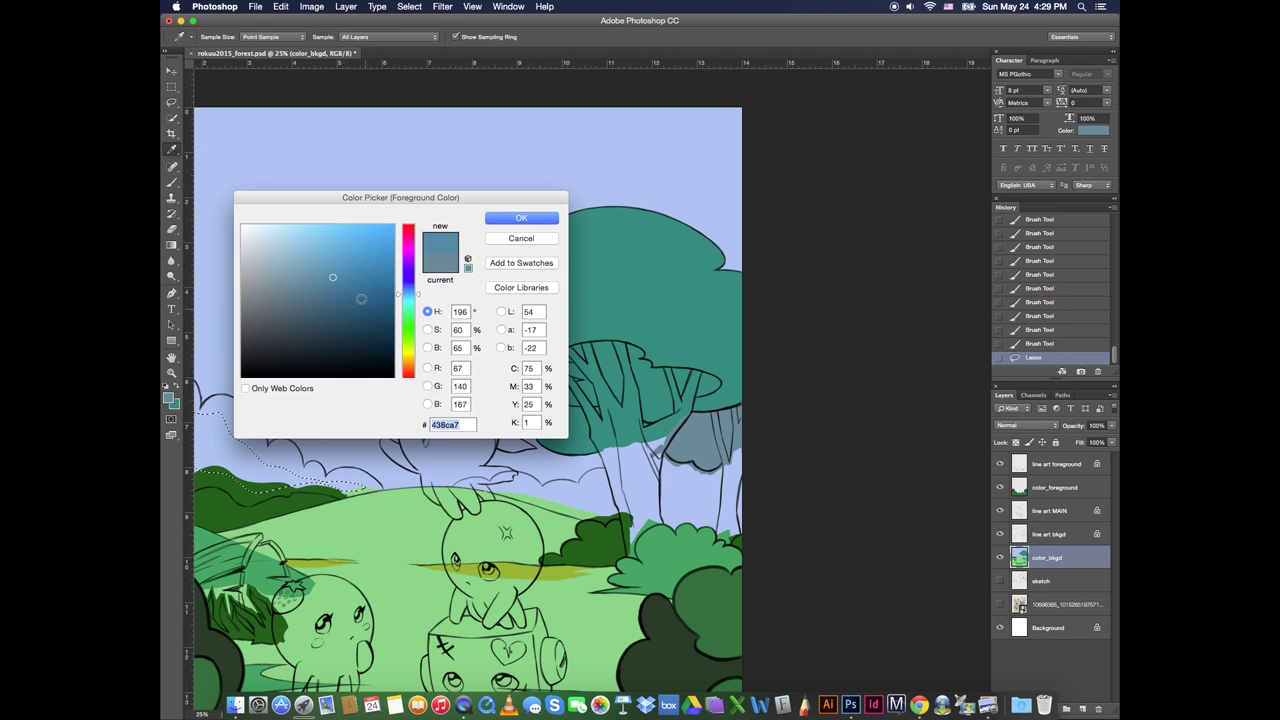
left_click(320, 287)
left_click(521, 218)
key("alt+BackSpace")
key("super+d")
Lasso and fill the distant bushes beside the characters and between the right-hand tree trunks with the slate blue
mouse_move(514, 483)
left_mouse_down()
mouse_move(630, 514)
mouse_move(484, 484)
left_mouse_up()
key("alt+BackSpace")
key("super+d")
mouse_move(672, 464)
left_mouse_down()
mouse_move(730, 510)
mouse_move(650, 470)
left_mouse_up()
key("alt+BackSpace")
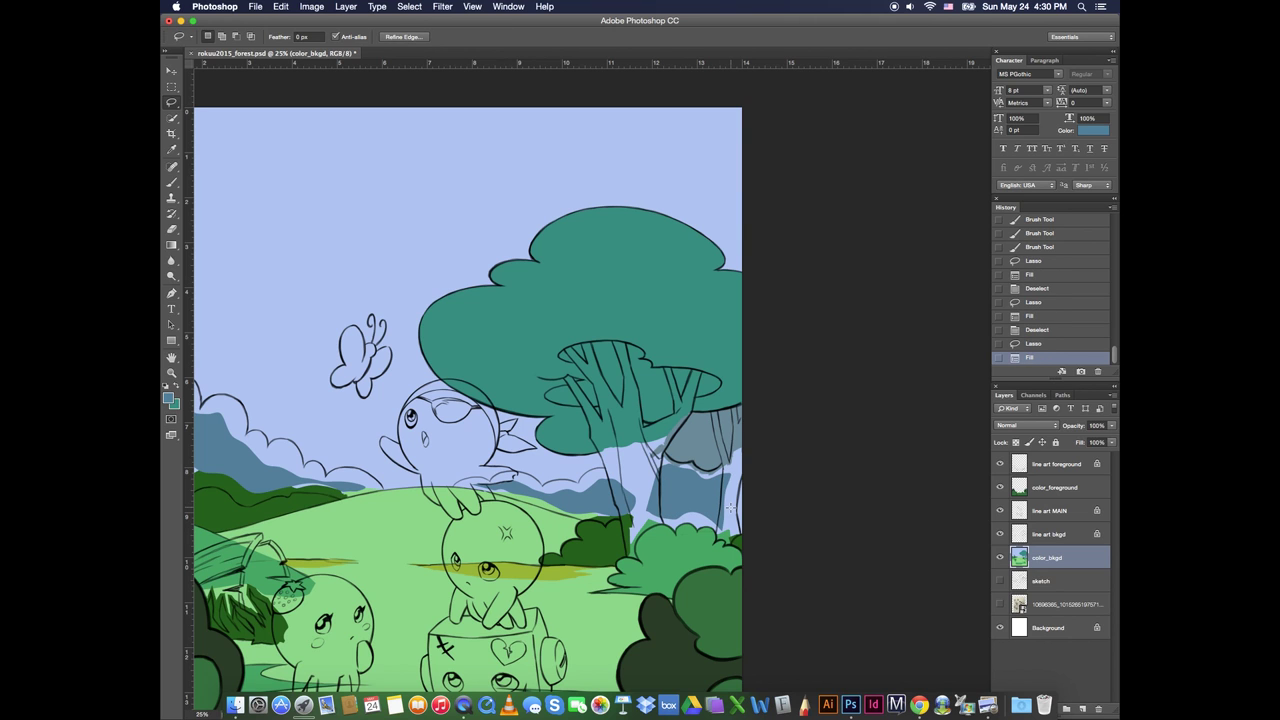
key("super+d")
Lasso the left distant bushes up towards their scalloped outline and fill the added areas with slate blue
left_click(171, 373)
left_click(690, 378)
left_click(690, 378)
left_click(520, 398, "alt")
scroll(520, 398, "left", 3)
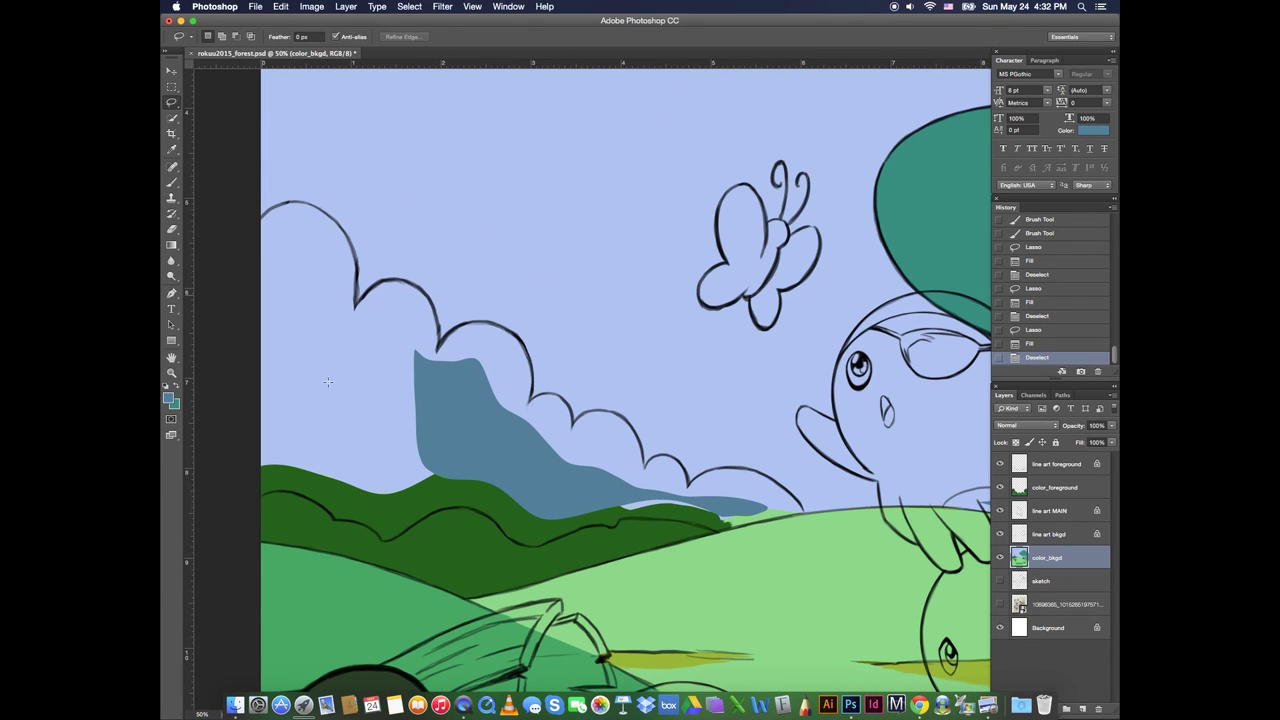
mouse_move(320, 508)
left_mouse_down()
mouse_move(420, 330)
mouse_move(751, 494)
mouse_move(446, 361)
mouse_move(614, 518)
mouse_move(780, 512)
left_mouse_up()
key("alt+BackSpace")
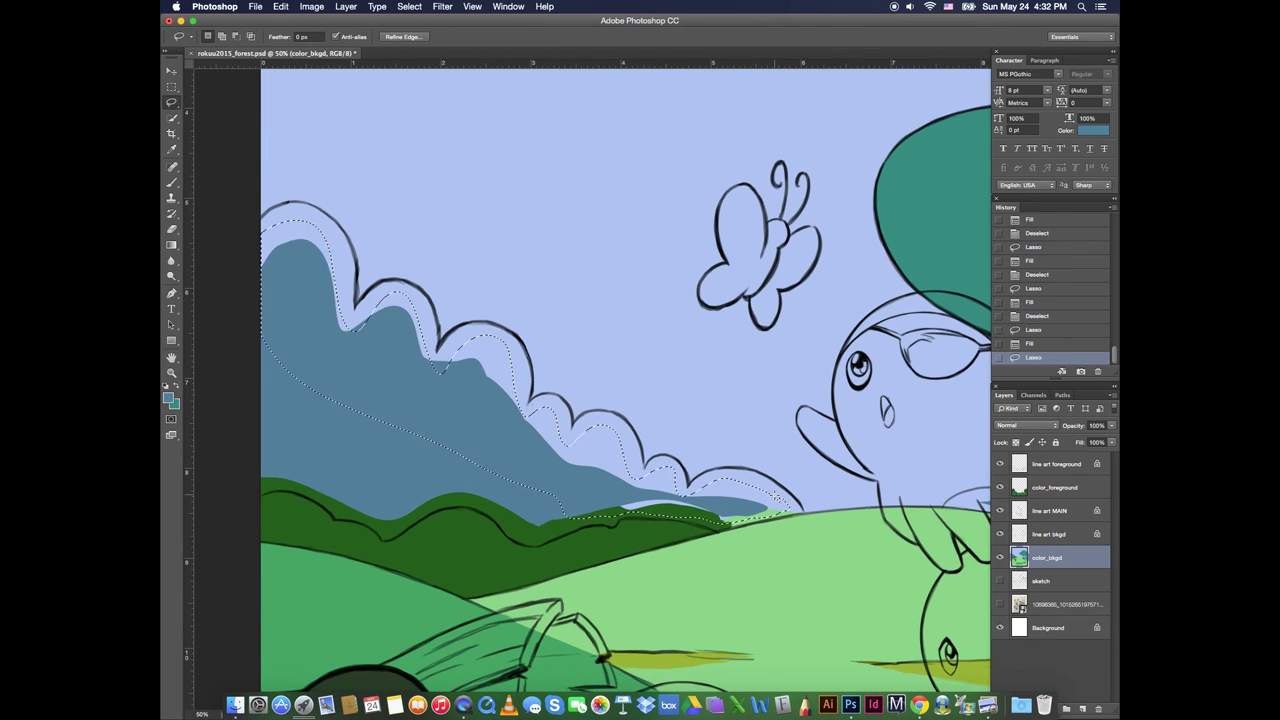
key("alt+BackSpace")
left_click(219, 461)
Brush slate blue along the left distant bushes' scalloped outline and the adjoining top of the dark green hill
key("z")
left_click(312, 300)
left_click(366, 328)
left_click(411, 366, "alt")
key("b")
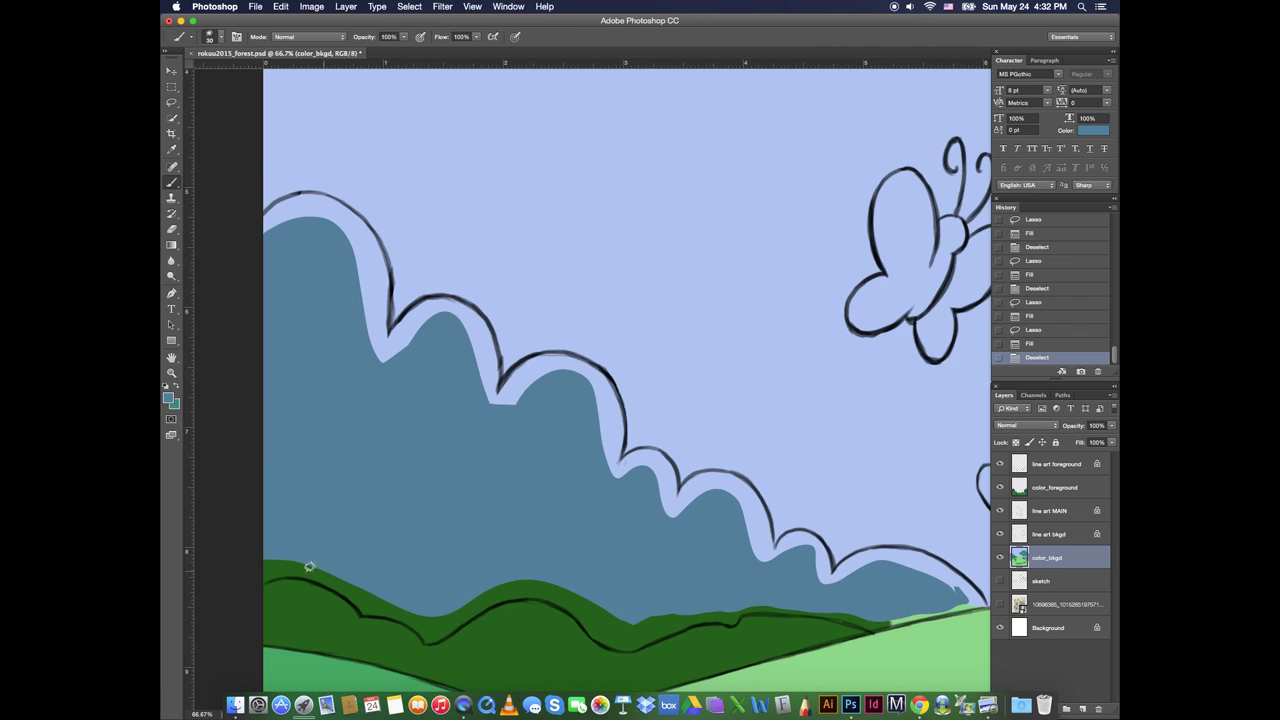
mouse_move(325, 568)
left_mouse_down()
mouse_move(260, 577)
mouse_move(423, 620)
mouse_move(545, 590)
left_mouse_up()
mouse_move(266, 222)
left_mouse_down()
mouse_move(330, 230)
mouse_move(374, 286)
mouse_move(384, 350)
left_mouse_up()
key("bracketright")
key("bracketright")
mouse_move(314, 204)
left_mouse_down()
mouse_move(290, 207)
mouse_move(366, 228)
left_mouse_up()
key("bracketleft")
key("bracketleft")
key("bracketleft")
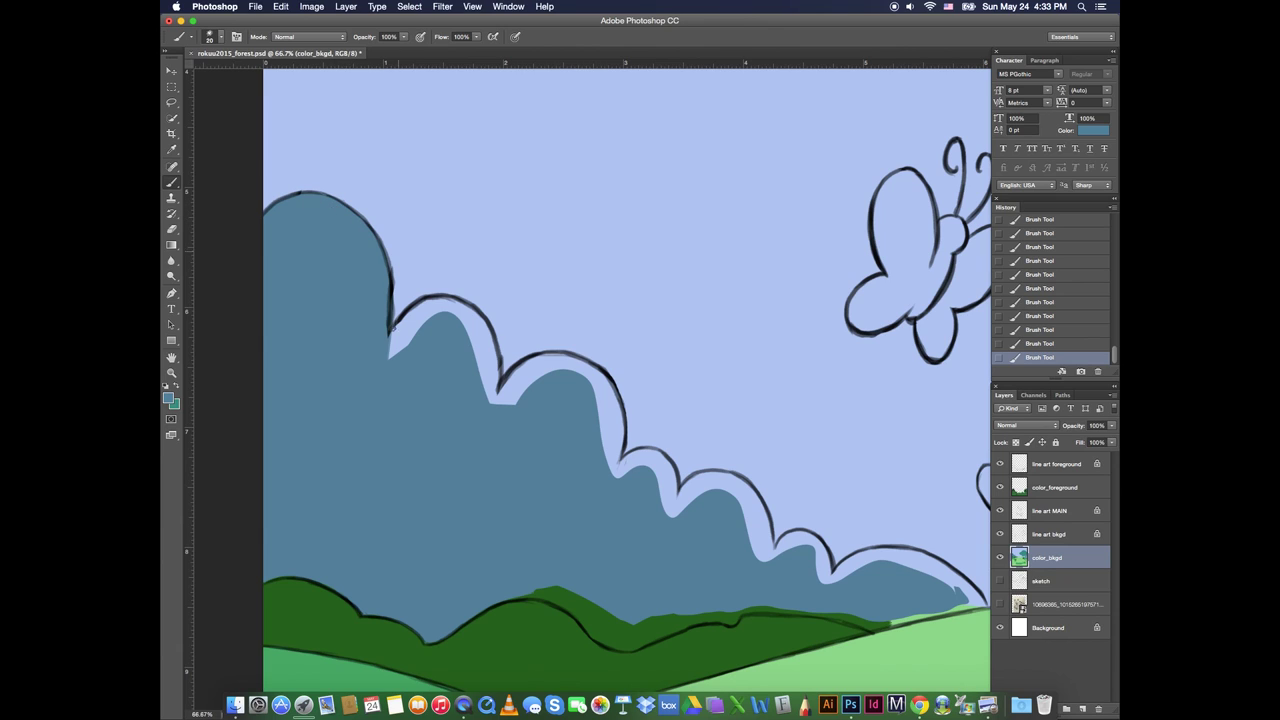
mouse_move(393, 326)
left_mouse_down()
mouse_move(456, 339)
mouse_move(431, 302)
mouse_move(460, 311)
mouse_move(504, 392)
mouse_move(550, 358)
mouse_move(594, 385)
mouse_move(601, 455)
mouse_move(611, 405)
mouse_move(589, 513)
mouse_move(637, 456)
mouse_move(666, 468)
mouse_move(640, 452)
mouse_move(650, 489)
mouse_move(710, 476)
mouse_move(684, 497)
mouse_move(751, 497)
mouse_move(768, 562)
mouse_move(808, 540)
mouse_move(818, 564)
mouse_move(799, 556)
mouse_move(900, 563)
left_mouse_up()
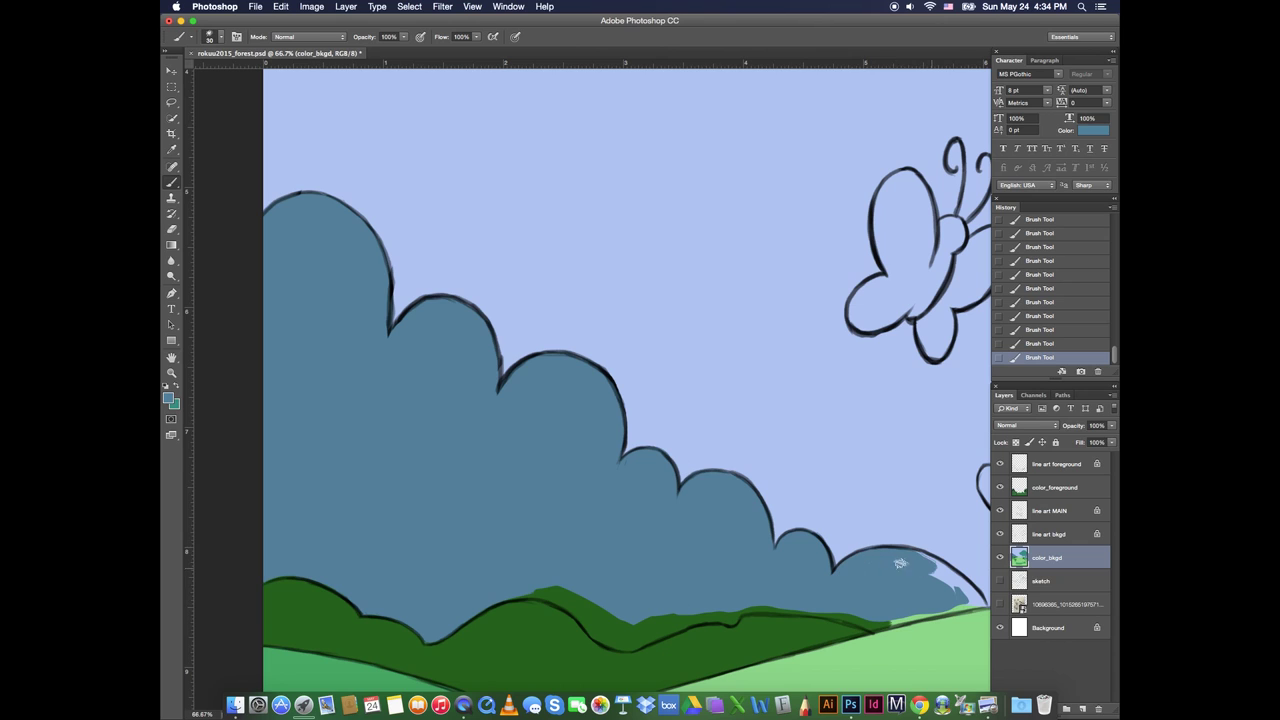
Clean up the distant bushes' right end and the hill edges with sampled light green, slate blue and dark green
mouse_move(936, 607)
left_mouse_down()
mouse_move(878, 622)
mouse_move(900, 618)
left_mouse_up()
left_click_drag(940, 574, 689, 539)
mouse_move(712, 556)
left_mouse_down()
mouse_move(674, 525)
mouse_move(729, 566)
left_mouse_up()
left_click(733, 582, "alt")
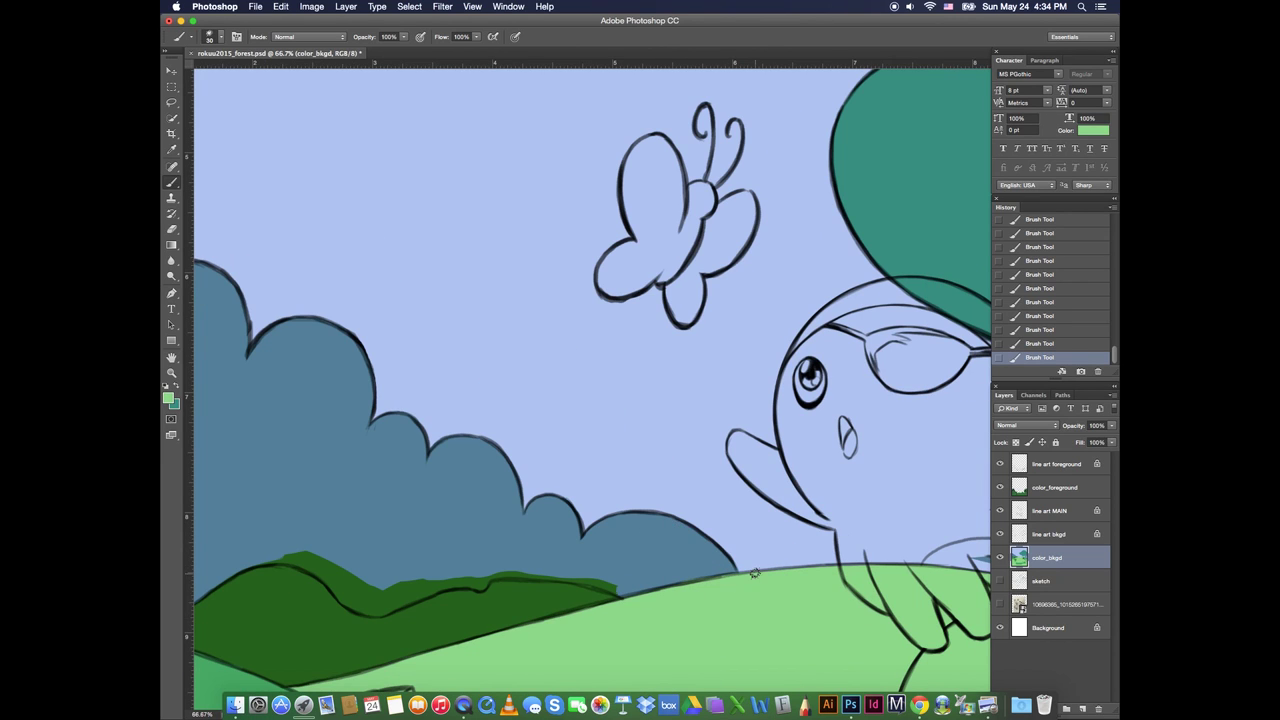
left_click(290, 545, "alt")
mouse_move(290, 555)
left_mouse_down()
mouse_move(346, 599)
mouse_move(382, 586)
mouse_move(382, 608)
mouse_move(510, 574)
mouse_move(616, 590)
left_mouse_up()
left_click_drag(248, 573, 610, 499)
left_click(466, 533, "alt")
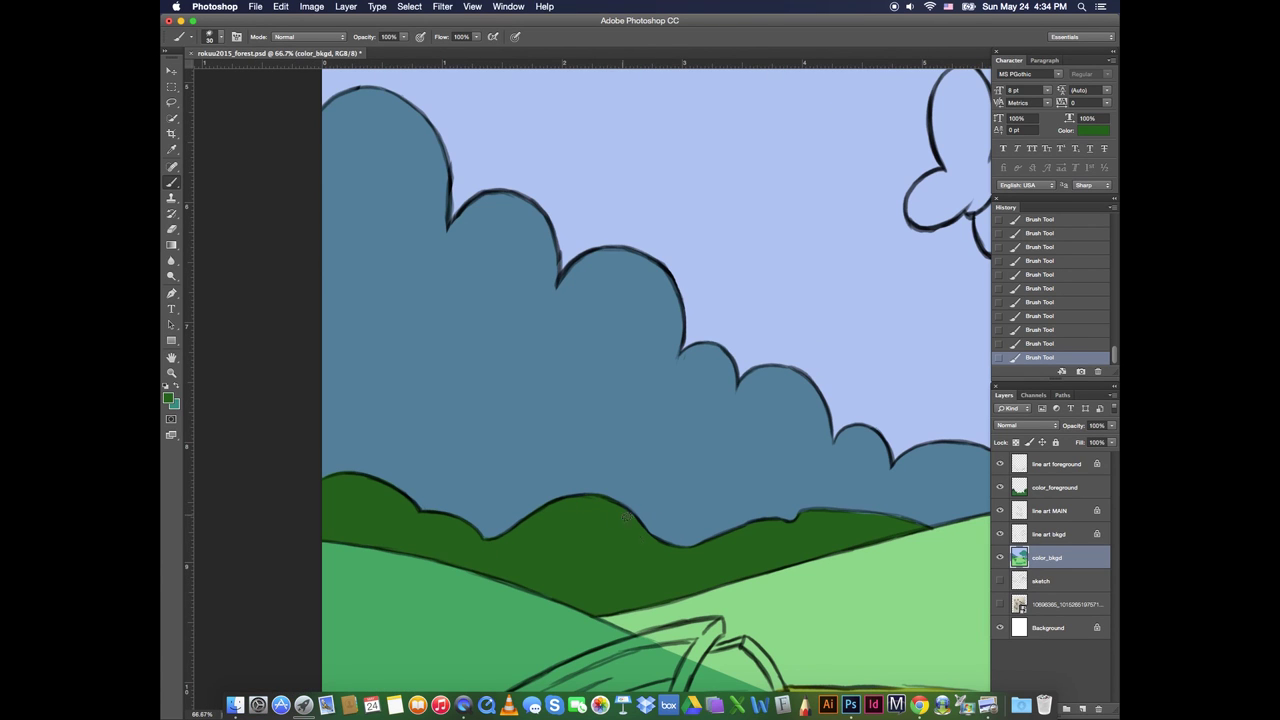
left_click_drag(805, 517, 920, 528)
Sample the slate blue, then lasso and fill the distant bushes between the characters and the large trunk
left_click_drag(906, 398, 210, 368)
left_click(420, 468, "alt")
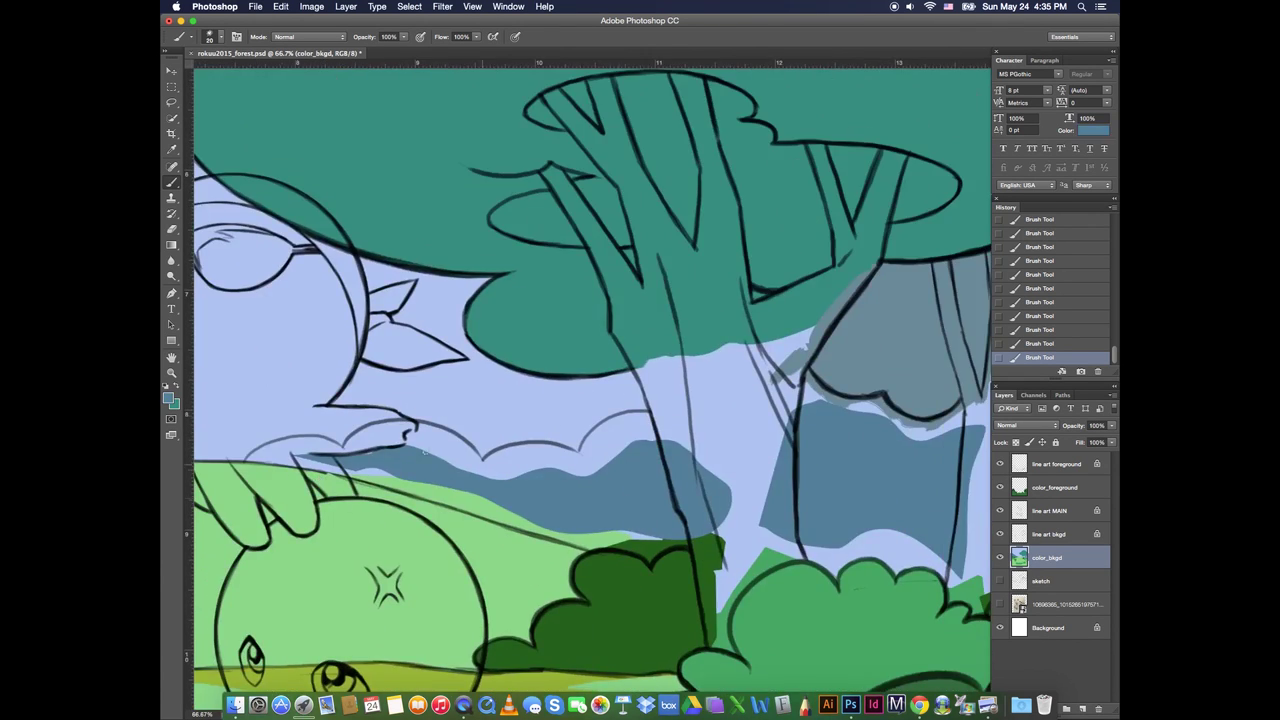
key("l")
mouse_move(272, 457)
left_mouse_down()
mouse_move(409, 485)
mouse_move(715, 440)
mouse_move(250, 458)
mouse_move(302, 462)
left_mouse_up()
key("alt+BackSpace")
key("super+d")
Brush slate blue along the light green hill's crest and up to the outline of the distant bushes behind the characters
left_click(175, 185)
left_click_drag(298, 462, 338, 468)
left_click_drag(328, 470, 368, 475)
mouse_move(330, 468)
left_mouse_down()
mouse_move(284, 462)
mouse_move(352, 473)
left_mouse_up()
left_click_drag(345, 472, 385, 480)
left_click_drag(375, 480, 408, 486)
left_click_drag(400, 486, 460, 503)
mouse_move(450, 501)
left_mouse_down()
mouse_move(610, 544)
mouse_move(362, 480)
left_mouse_up()
mouse_move(273, 458)
left_mouse_down()
mouse_move(318, 442)
mouse_move(296, 440)
mouse_move(340, 452)
mouse_move(412, 432)
mouse_move(563, 465)
mouse_move(664, 420)
mouse_move(682, 428)
left_mouse_up()
Touch up the bush edges with sampled colours and extend the slate blue between the right-hand trunks to the neighbouring outlines
left_click(316, 420, "alt")
key("bracketleft")
key("bracketleft")
left_click(318, 446, "alt")
key("bracketright")
key("bracketright")
mouse_move(802, 404)
left_mouse_down()
mouse_move(860, 412)
mouse_move(880, 400)
mouse_move(936, 435)
mouse_move(968, 426)
left_mouse_up()
left_click_drag(880, 519, 639, 434)
mouse_move(772, 354)
left_mouse_down()
mouse_move(770, 472)
mouse_move(770, 406)
left_mouse_up()
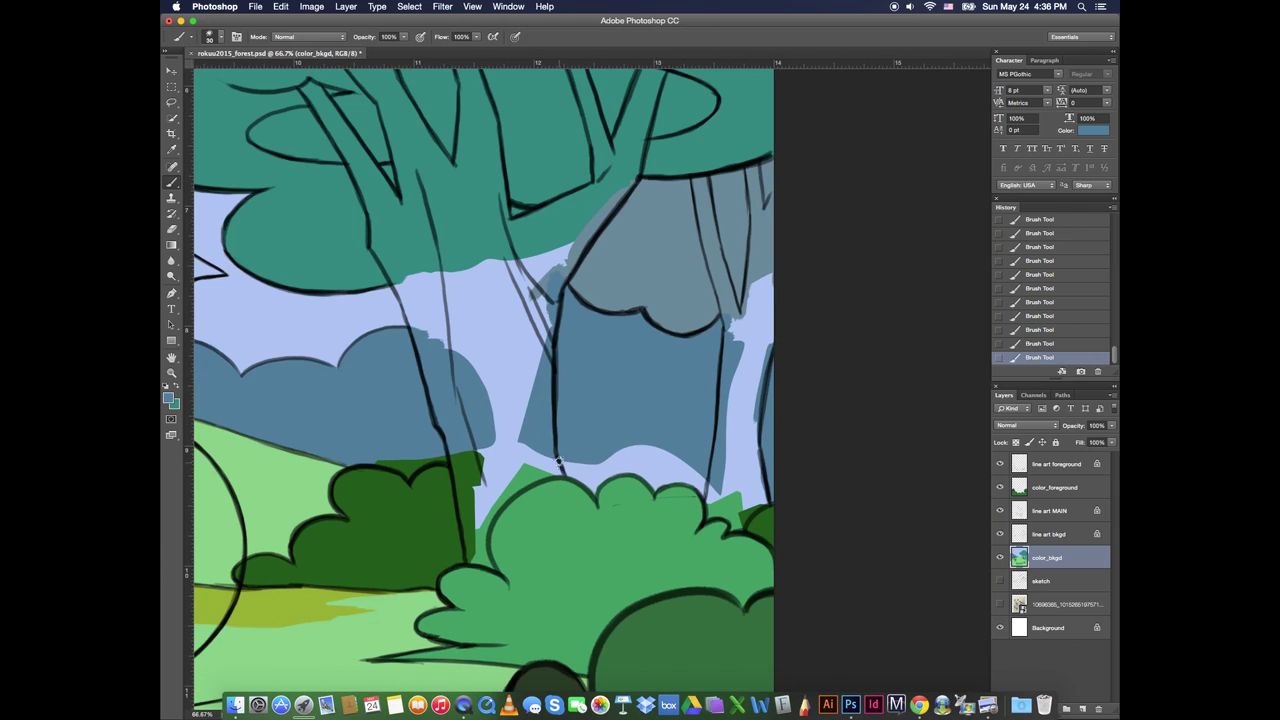
mouse_move(560, 468)
left_mouse_down()
mouse_move(700, 478)
mouse_move(654, 487)
mouse_move(628, 469)
mouse_move(593, 488)
mouse_move(595, 437)
mouse_move(557, 481)
mouse_move(607, 506)
mouse_move(650, 458)
mouse_move(658, 494)
left_mouse_up()
left_click(596, 488, "alt")
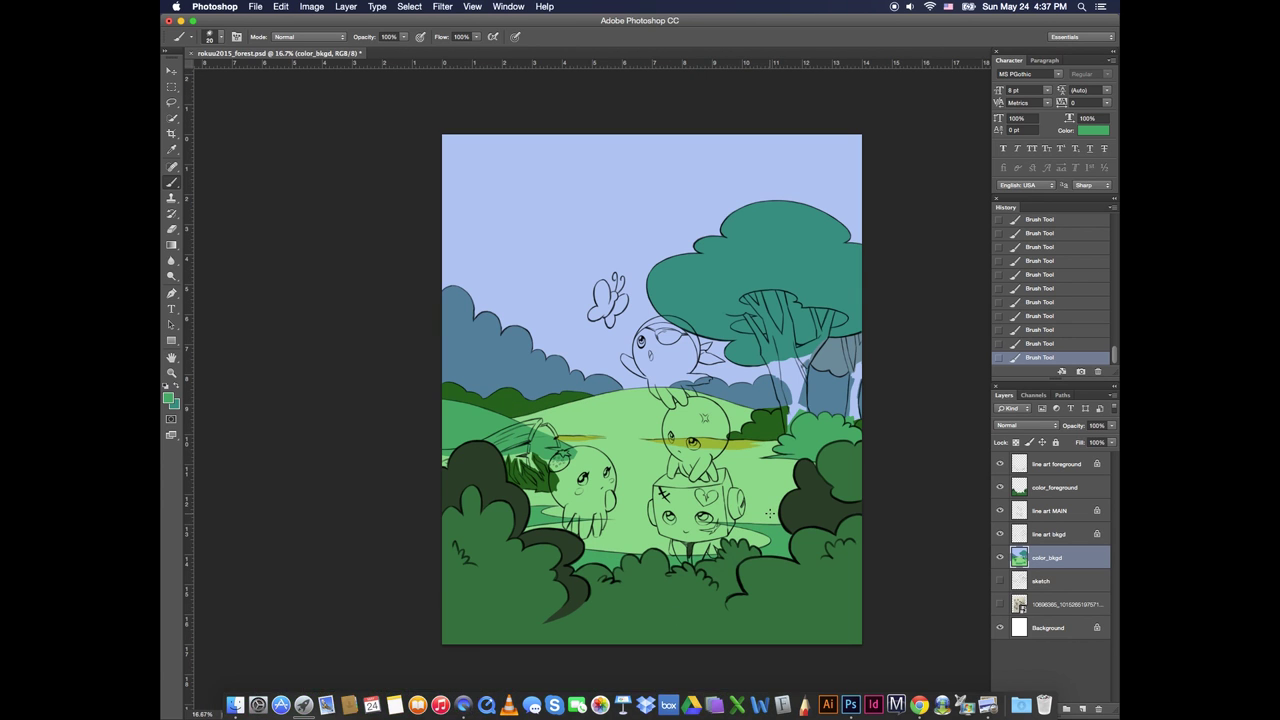
Lasso the shaded hollow around the large tree's branches and try filling it with the foreground colour
left_click(720, 295)
left_click_drag(721, 295, 662, 358)
key("l")
mouse_move(595, 383)
left_mouse_down()
mouse_move(506, 242)
mouse_move(713, 298)
mouse_move(805, 362)
mouse_move(720, 424)
mouse_move(617, 369)
left_mouse_up()
key("alt+BackSpace")
key("super+z")
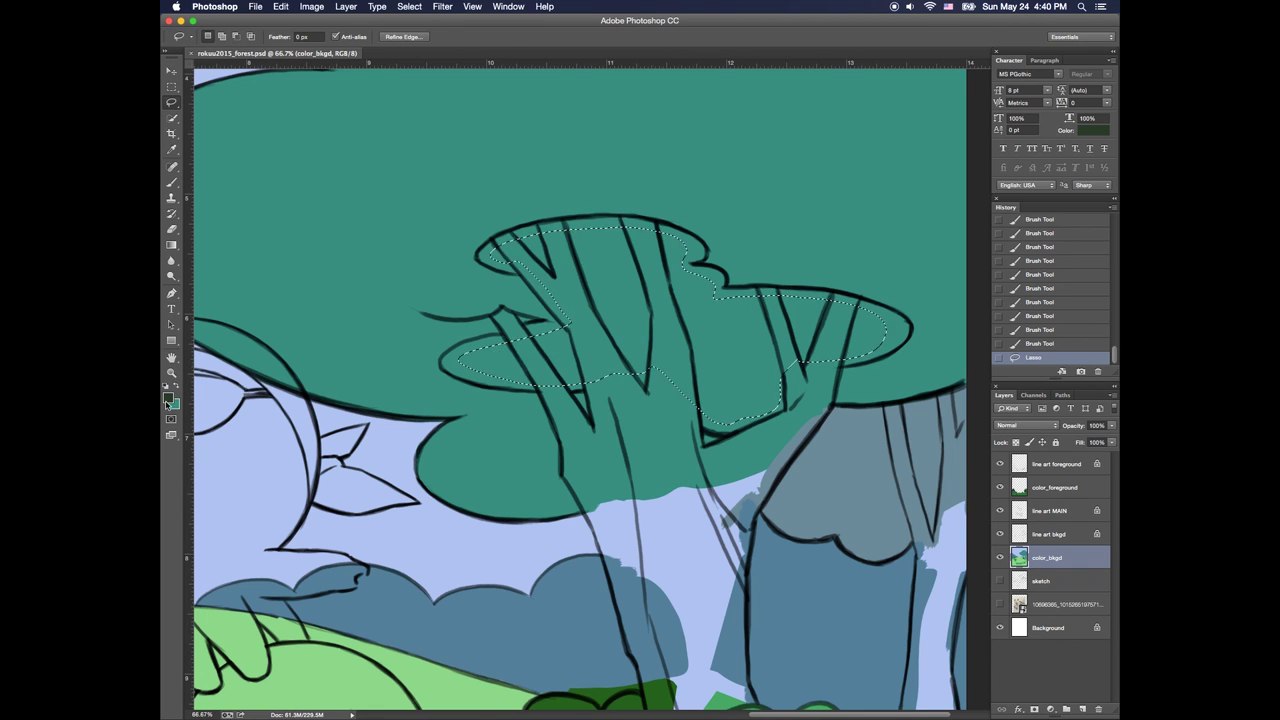
Set the foreground colour to a dark teal, fill the hollow around the branches and deselect
left_click(168, 398)
left_click(352, 323)
left_click(370, 326)
left_click_drag(409, 305, 409, 299)
left_click(370, 332)
left_click(520, 219)
key("alt+BackSpace")
key("super+d")
Darken the foreground teal further, revert to the lasso selection and refill the hollow around the branches
left_click(168, 398)
left_click(371, 347)
left_click(520, 219)
left_click(1033, 330)
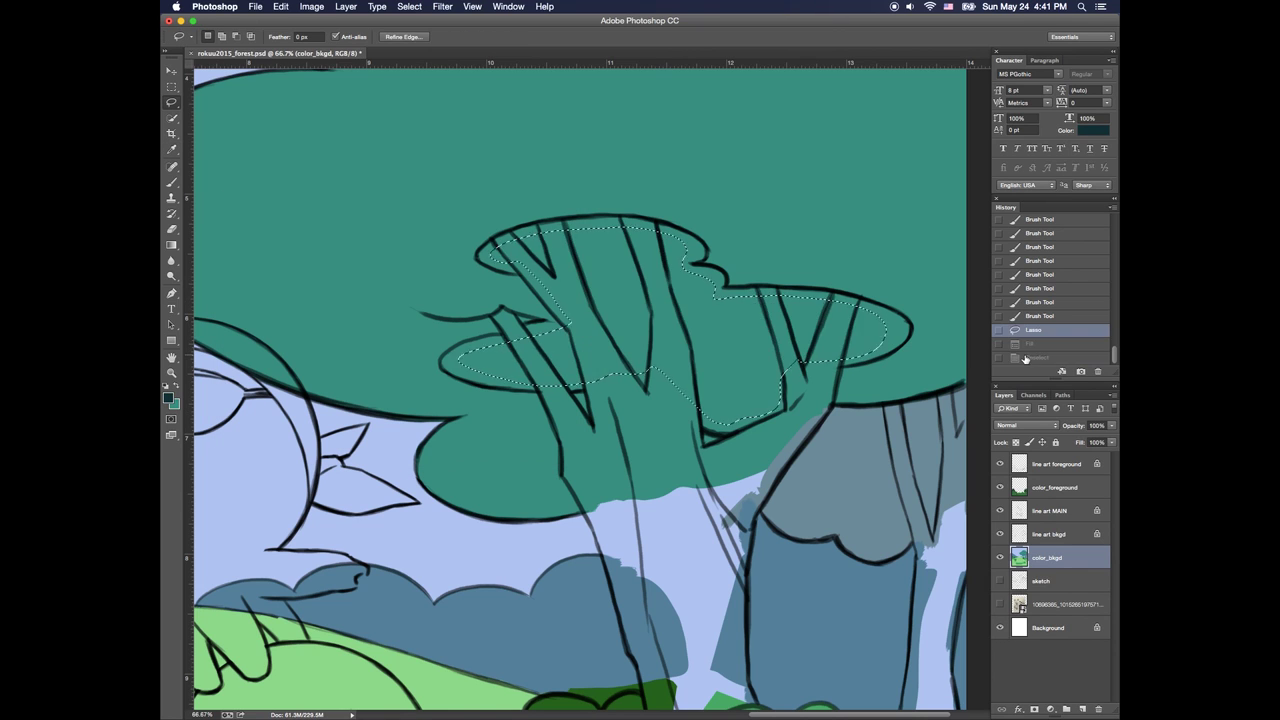
key("alt+BackSpace")
key("super+d")
Brush the dark teal along the branch hollow's edges out to the line art
left_click(172, 183)
left_click_drag(498, 242, 485, 252)
mouse_move(490, 246)
left_mouse_down()
mouse_move(481, 256)
mouse_move(500, 268)
left_mouse_up()
mouse_move(496, 265)
left_mouse_down()
mouse_move(524, 269)
mouse_move(538, 228)
left_mouse_up()
left_click_drag(518, 234, 626, 221)
left_click_drag(564, 228, 590, 227)
mouse_move(665, 251)
left_mouse_down()
mouse_move(700, 245)
mouse_move(690, 268)
left_mouse_up()
mouse_move(469, 358)
left_mouse_down()
mouse_move(509, 340)
mouse_move(455, 358)
mouse_move(503, 381)
mouse_move(505, 339)
mouse_move(563, 326)
mouse_move(586, 384)
mouse_move(644, 387)
mouse_move(711, 274)
mouse_move(724, 294)
mouse_move(816, 327)
mouse_move(719, 430)
mouse_move(834, 355)
mouse_move(858, 305)
mouse_move(900, 326)
mouse_move(878, 348)
mouse_move(848, 343)
left_mouse_up()
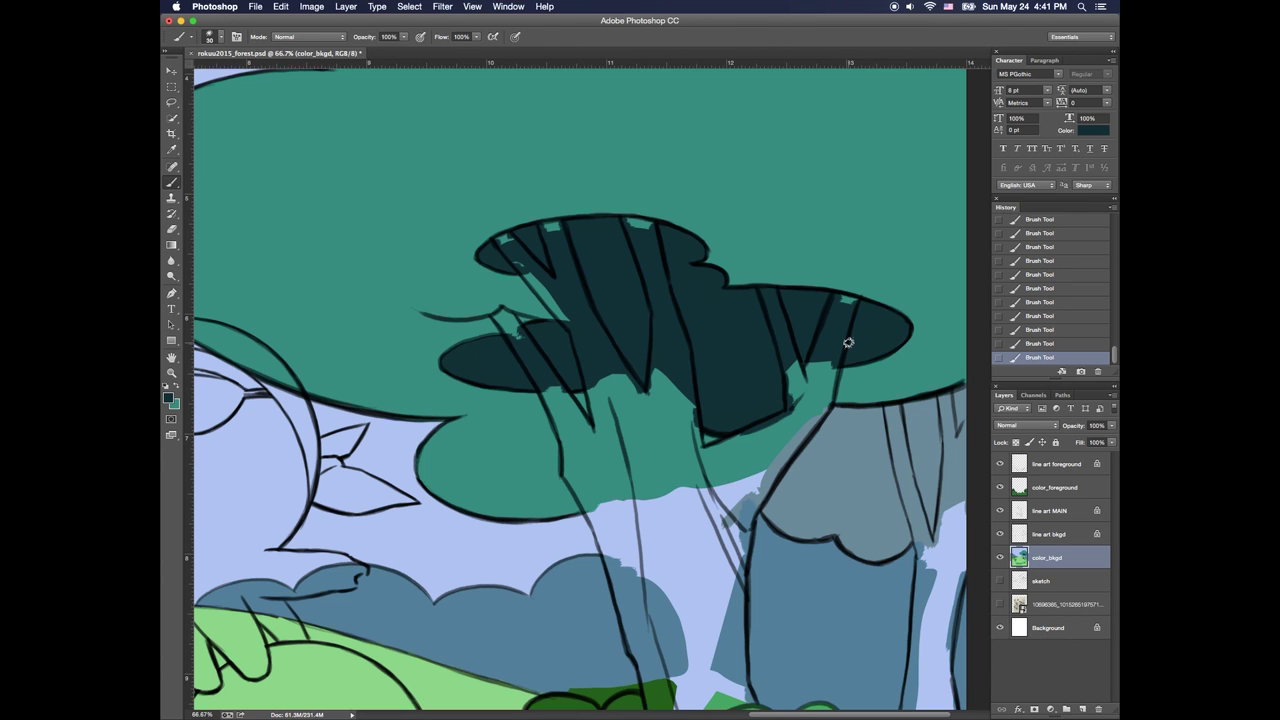
left_click_drag(430, 410, 949, 335)
Set the foreground colour to a muted tan (#a18c6c)
key("super+minus")
key("super+minus")
key("super+minus")
left_click_drag(865, 478, 666, 370)
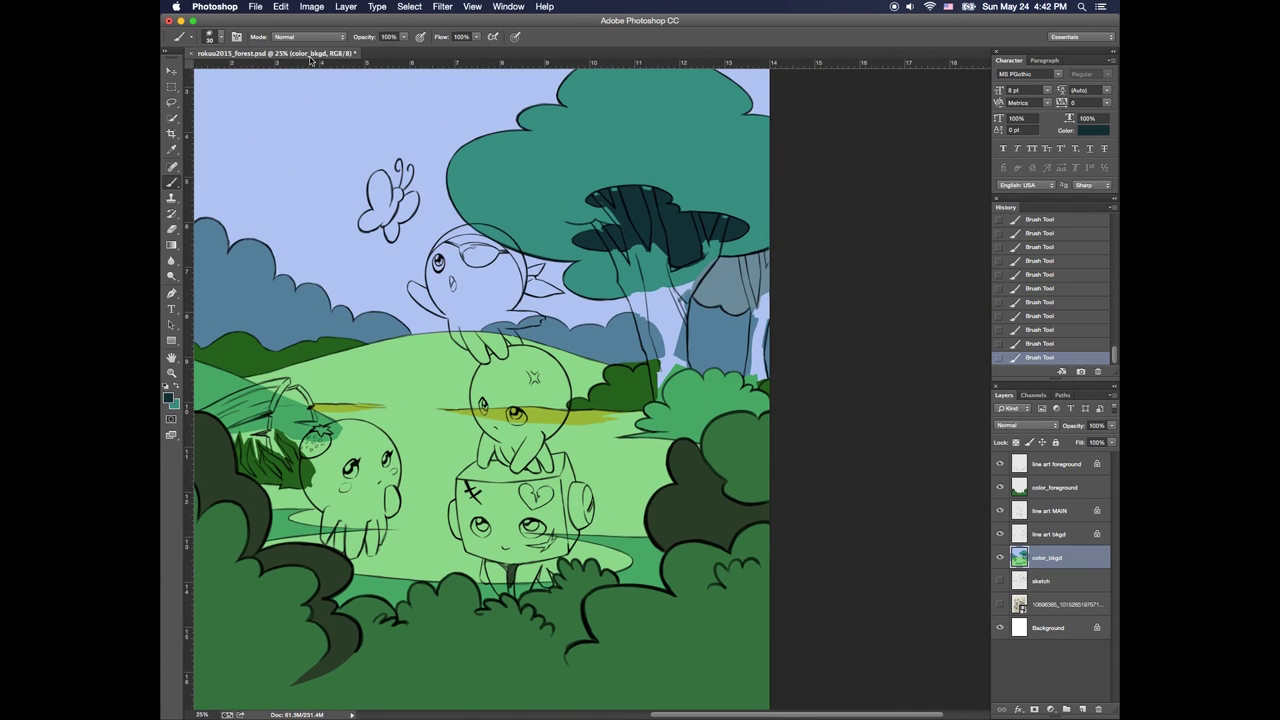
left_click_drag(420, 244, 587, 236)
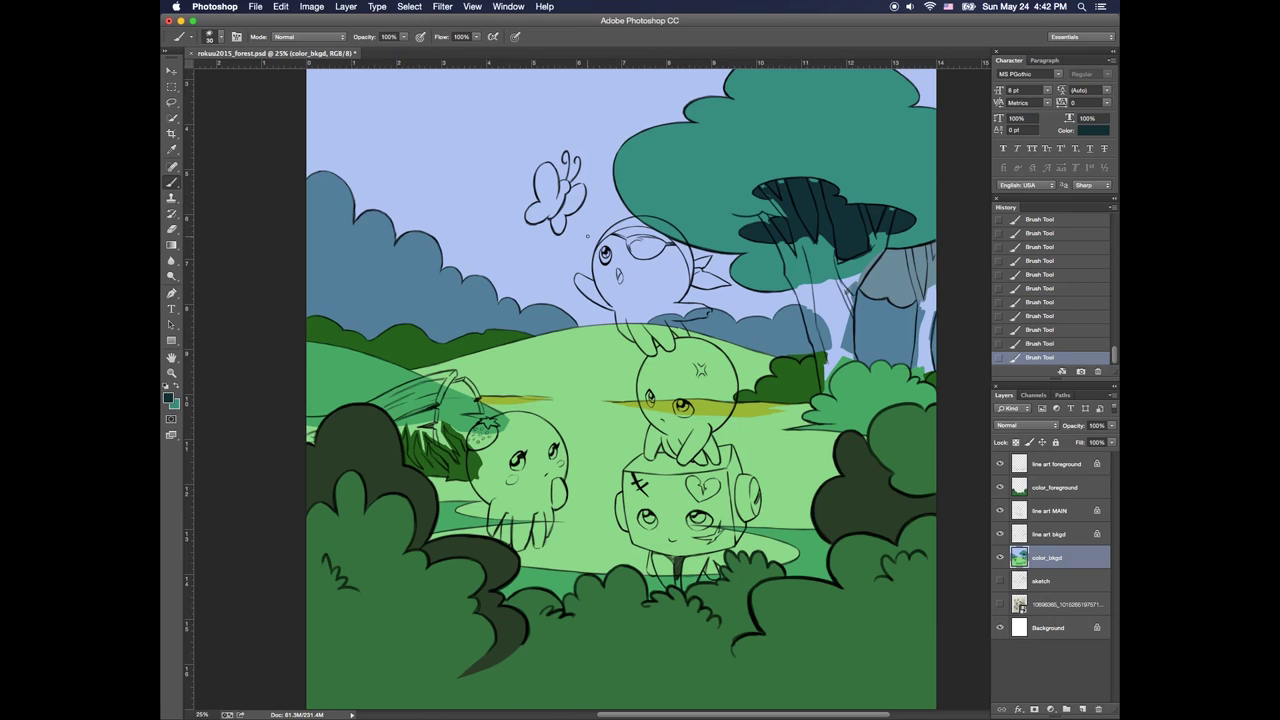
key("shift+Tab")
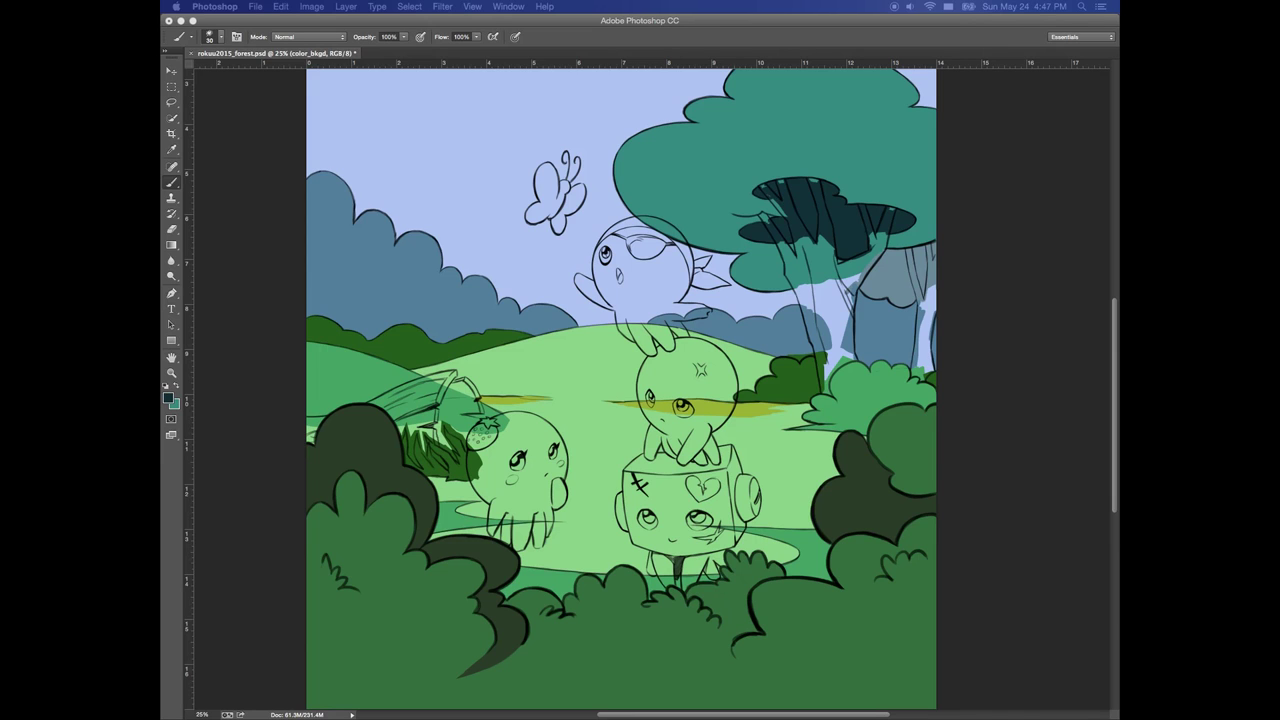
left_click(169, 398)
left_click(409, 359)
left_click(348, 282)
left_click(329, 292)
left_click(409, 362)
left_click(291, 281)
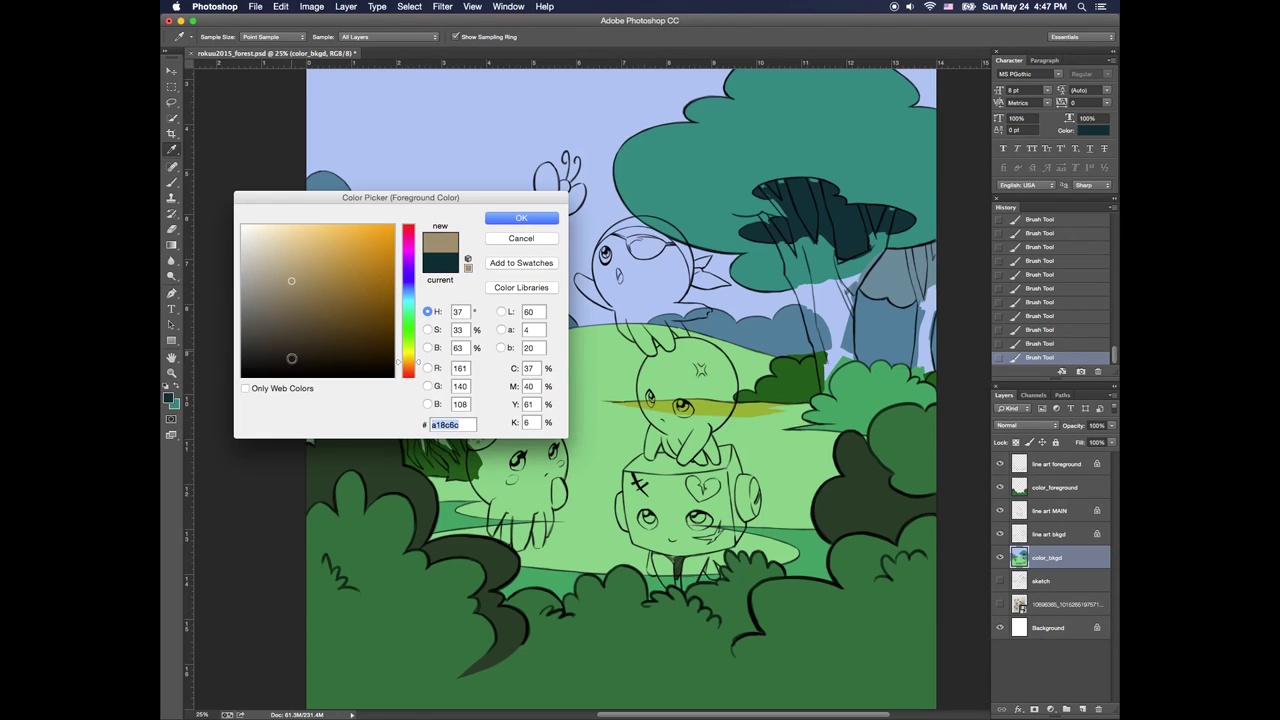
key("Return")
key("Tab")
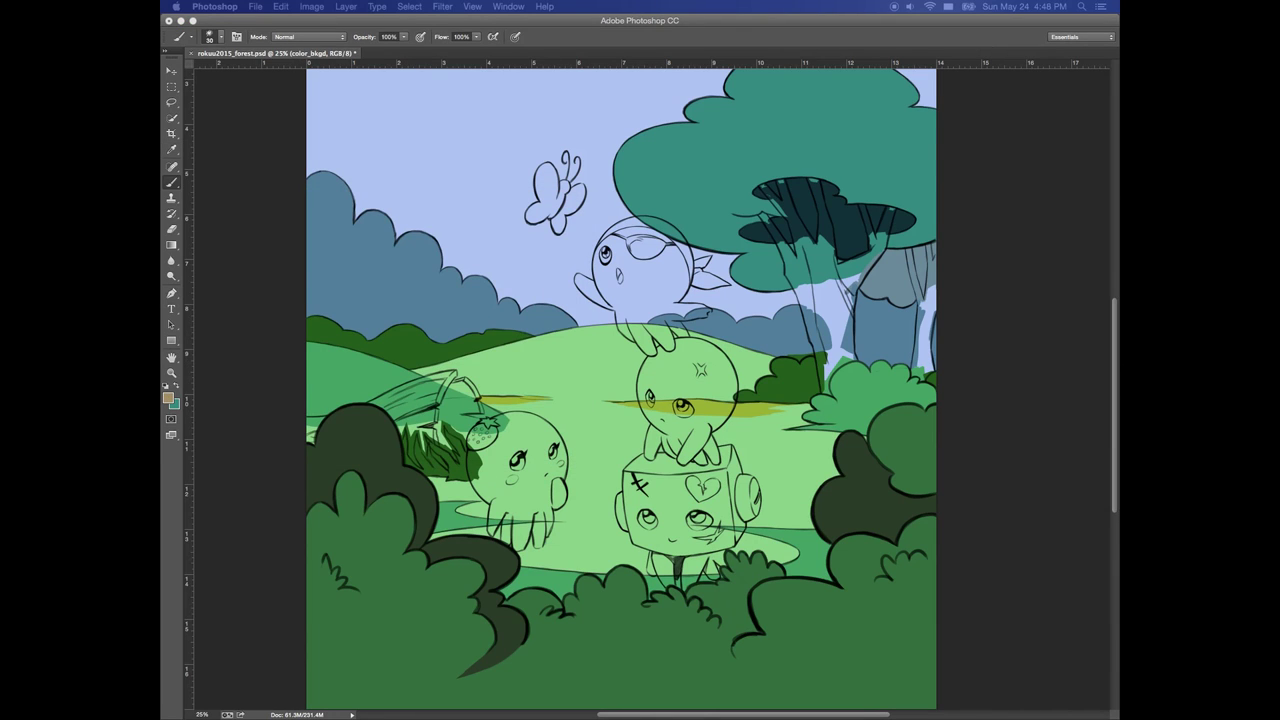
Lasso the fallen log behind the left bushes, fill it with tan and deselect
left_click(171, 103)
left_click(171, 103)
mouse_move(320, 422)
left_mouse_down()
mouse_move(477, 398)
mouse_move(412, 436)
mouse_move(326, 440)
left_mouse_up()
key("alt+BackSpace")
key("super+d")
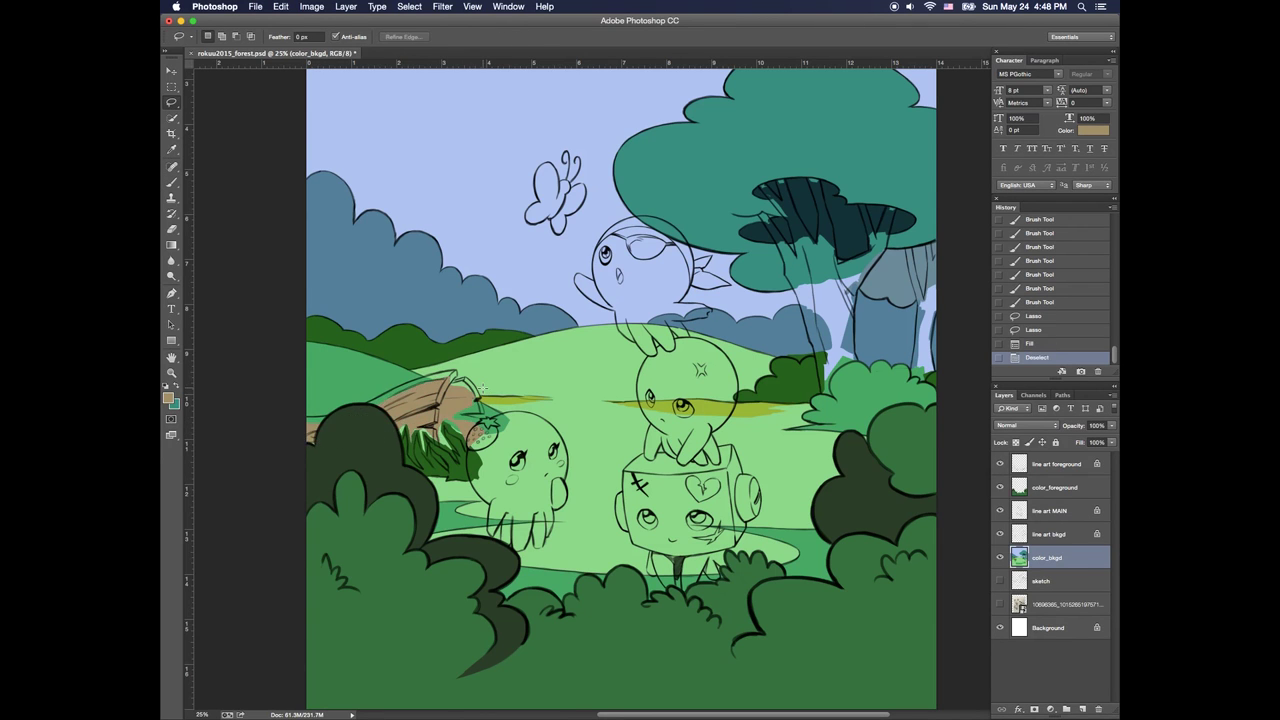
Lasso the log's remaining left end beside the dark bush and fill it with tan
left_click(442, 468, "super")
left_click(442, 468, "super")
left_click_drag(442, 468, 594, 495)
mouse_move(317, 446)
left_mouse_down()
mouse_move(366, 395)
mouse_move(319, 395)
mouse_move(297, 414)
left_mouse_up()
key("alt+BackSpace")
key("super+d")
Set the foreground colour to a slightly more saturated brown-tan
left_click(168, 398)
left_click(306, 283)
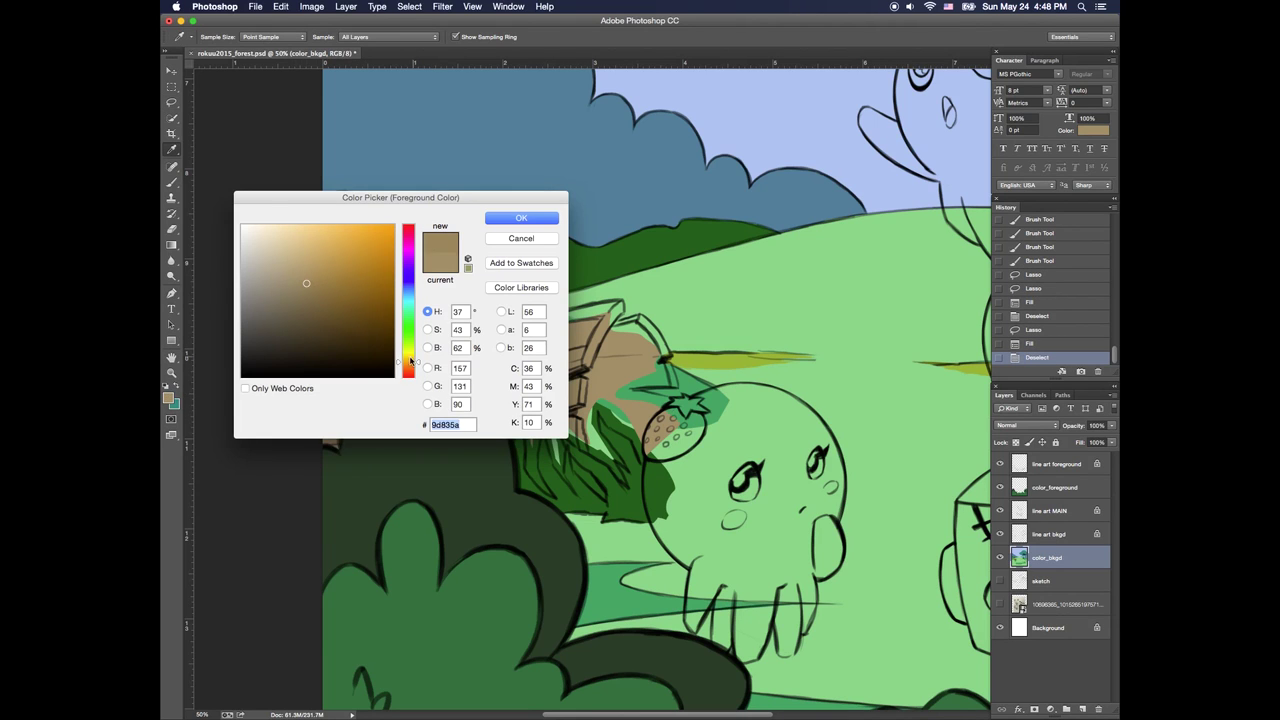
left_click(508, 220)
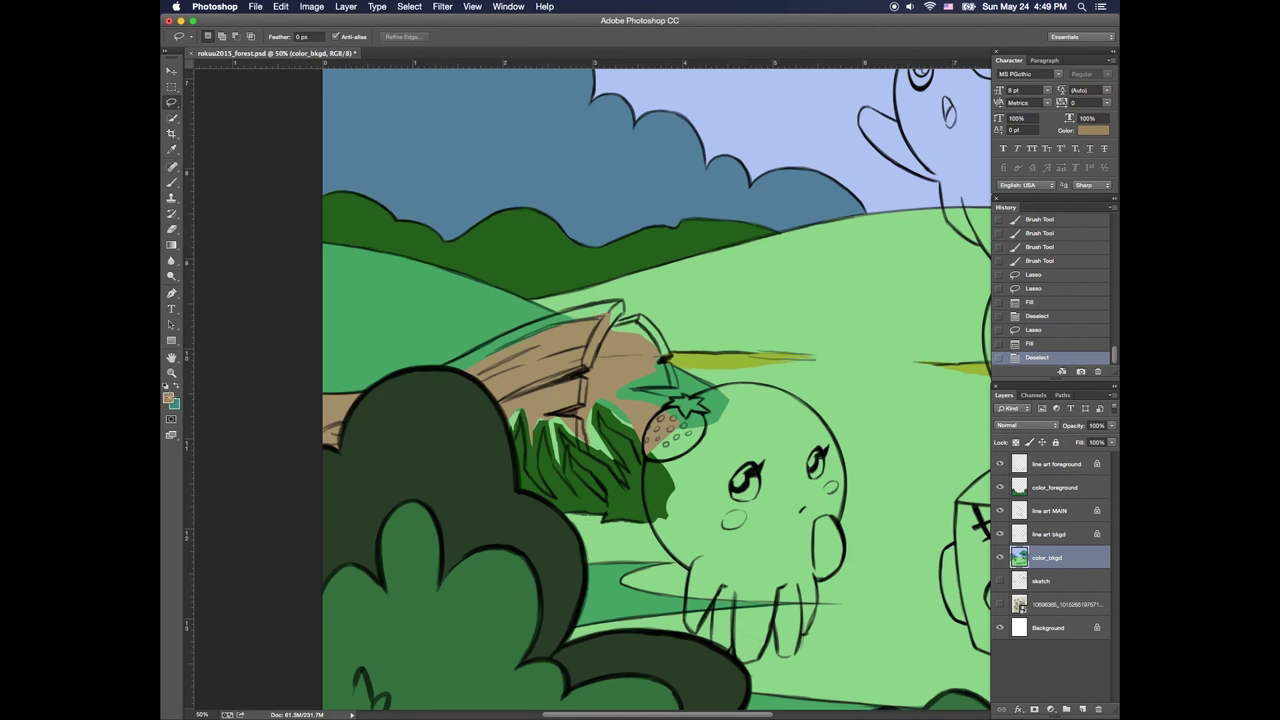
Lasso the unfilled upper part of the fallen log, fill it with the brown-tan and deselect
left_click(170, 398)
left_click(512, 219)
mouse_move(470, 373)
left_mouse_down()
mouse_move(446, 366)
mouse_move(508, 367)
mouse_move(490, 346)
mouse_move(532, 328)
left_mouse_up()
key("alt+BackSpace")
key("super+d")
Brush brown-tan into the remaining gaps along the log's upper edge, broken end and bark between the grass blades
key("b")
left_click_drag(560, 318, 586, 311)
mouse_move(582, 313)
left_mouse_down()
mouse_move(619, 306)
mouse_move(637, 326)
left_mouse_up()
mouse_move(632, 324)
left_mouse_down()
mouse_move(668, 383)
mouse_move(631, 394)
mouse_move(684, 411)
left_mouse_up()
left_click_drag(604, 406, 638, 440)
left_click_drag(638, 440, 651, 469)
left_click_drag(512, 410, 545, 470)
mouse_move(550, 420)
left_mouse_down()
mouse_move(562, 475)
mouse_move(600, 500)
mouse_move(585, 453)
left_mouse_up()
left_click_drag(582, 434, 629, 487)
left_click_drag(591, 405, 597, 435)
left_click_drag(604, 427, 630, 475)
Sample the dark green and the tan with a smaller brush to reshape the grass blades in front of the log
left_click(622, 490, "alt")
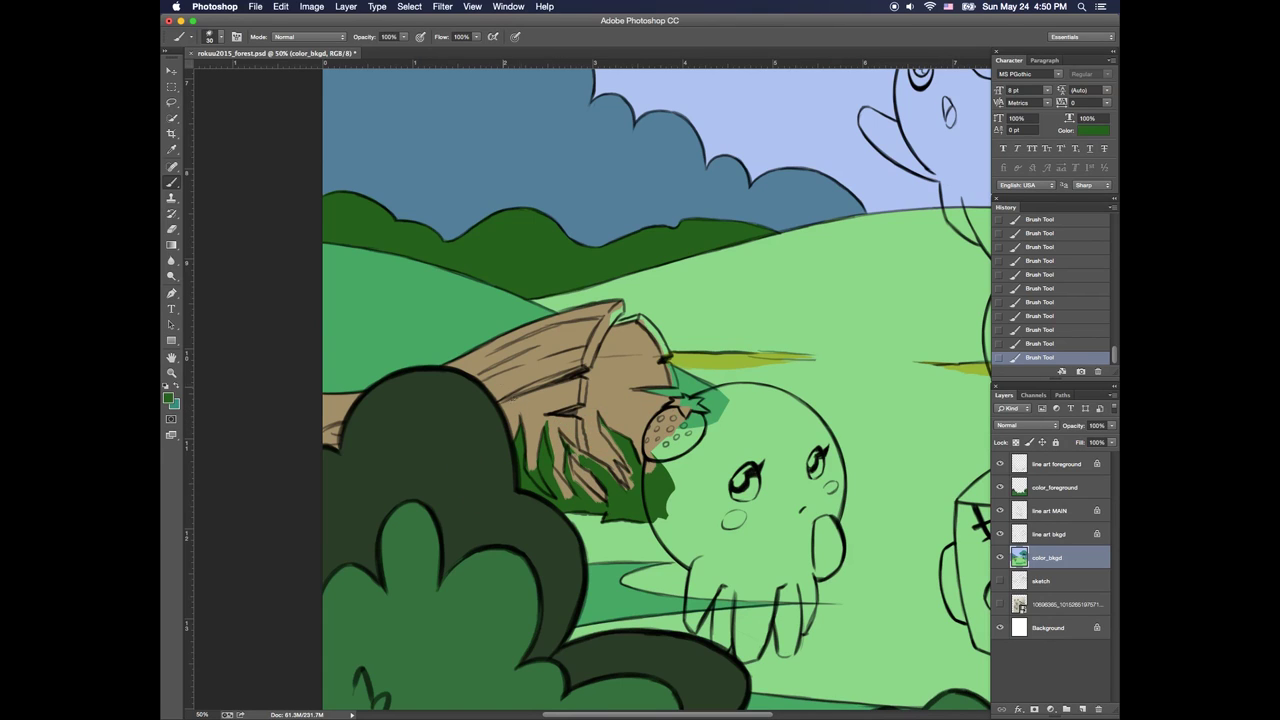
key("bracketleft")
left_click_drag(522, 417, 546, 487)
left_click(535, 449, "alt")
left_click(526, 484, "alt")
mouse_move(546, 488)
left_mouse_down()
mouse_move(560, 498)
mouse_move(552, 472)
mouse_move(594, 500)
mouse_move(575, 448)
left_mouse_up()
left_click(549, 428, "alt")
left_click(568, 460, "alt")
left_click_drag(605, 466, 629, 491)
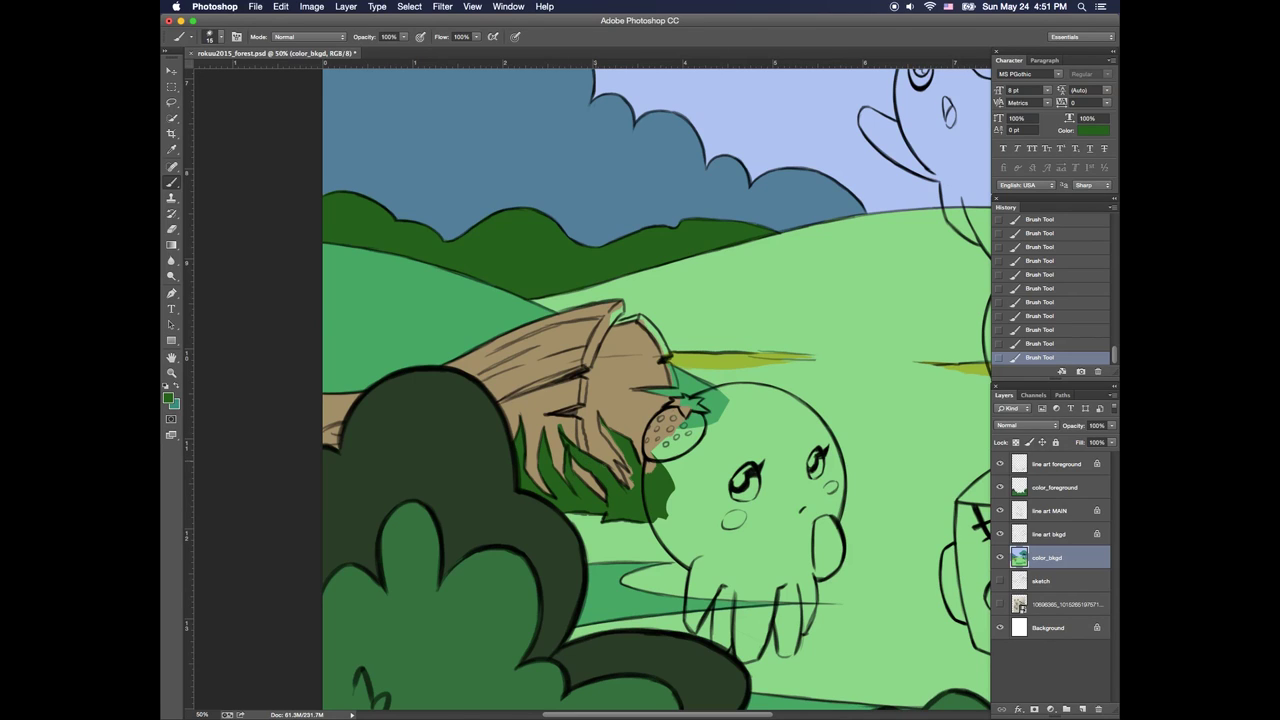
Refine the edges between the grass blades and the log with finer brush strokes in sampled green and tan
left_click_drag(527, 479, 601, 499)
left_click(553, 424, "alt")
mouse_move(556, 422)
left_mouse_down()
mouse_move(629, 484)
mouse_move(598, 410)
left_mouse_up()
left_click(567, 446, "alt")
key("bracketleft")
key("bracketleft")
key("bracketleft")
left_click(553, 417, "alt")
left_click(624, 457, "alt")
key("bracketright")
left_click(618, 462, "alt")
left_click(630, 468, "alt")
left_click(599, 401, "alt")
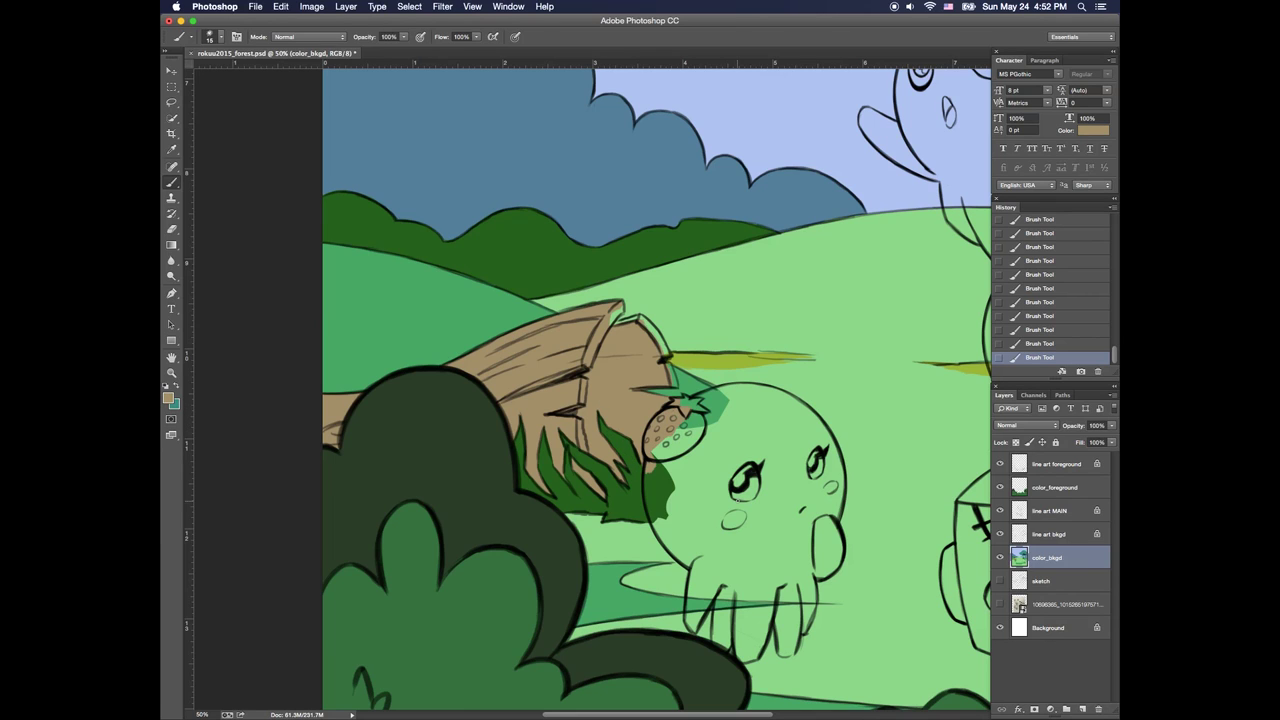
Set the foreground colour to a golden yellow
left_click(169, 398)
left_click(335, 232)
left_click(339, 236)
left_click(403, 357)
left_click(523, 217)
Paint the log's near broken rim and bark cracks yellow, and touch up the adjoining grass in sampled green
key("bracketright")
key("bracketright")
key("bracketright")
mouse_move(614, 312)
left_mouse_down()
mouse_move(591, 352)
mouse_move(618, 311)
left_mouse_up()
key("bracketleft")
key("bracketleft")
mouse_move(573, 377)
left_mouse_down()
mouse_move(501, 403)
mouse_move(538, 388)
left_mouse_up()
left_click_drag(584, 379, 583, 406)
left_click_drag(579, 420, 585, 450)
left_click(522, 405, "alt")
left_click(562, 439, "alt")
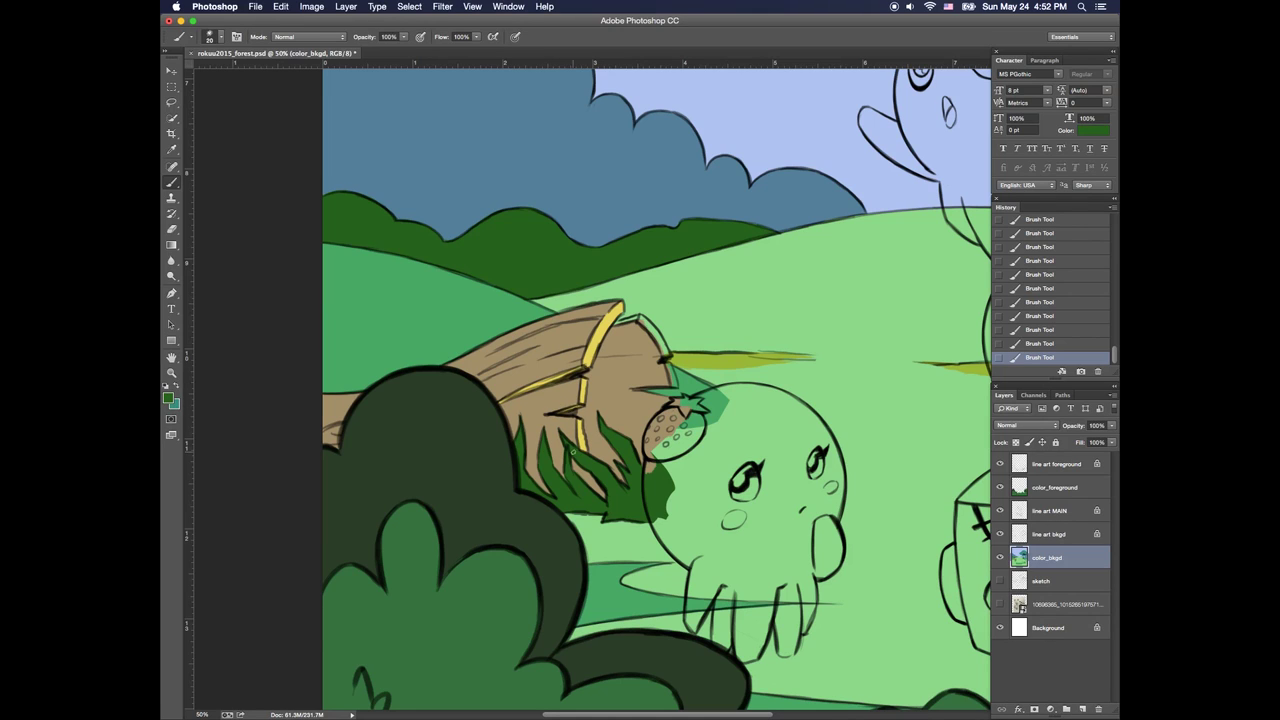
Paint the far rim of the log's open end with the sampled yellow, then resample the log's tan
left_click(603, 333, "alt")
left_click_drag(640, 319, 667, 357)
left_click_drag(669, 364, 674, 385)
left_click(629, 340, "alt")
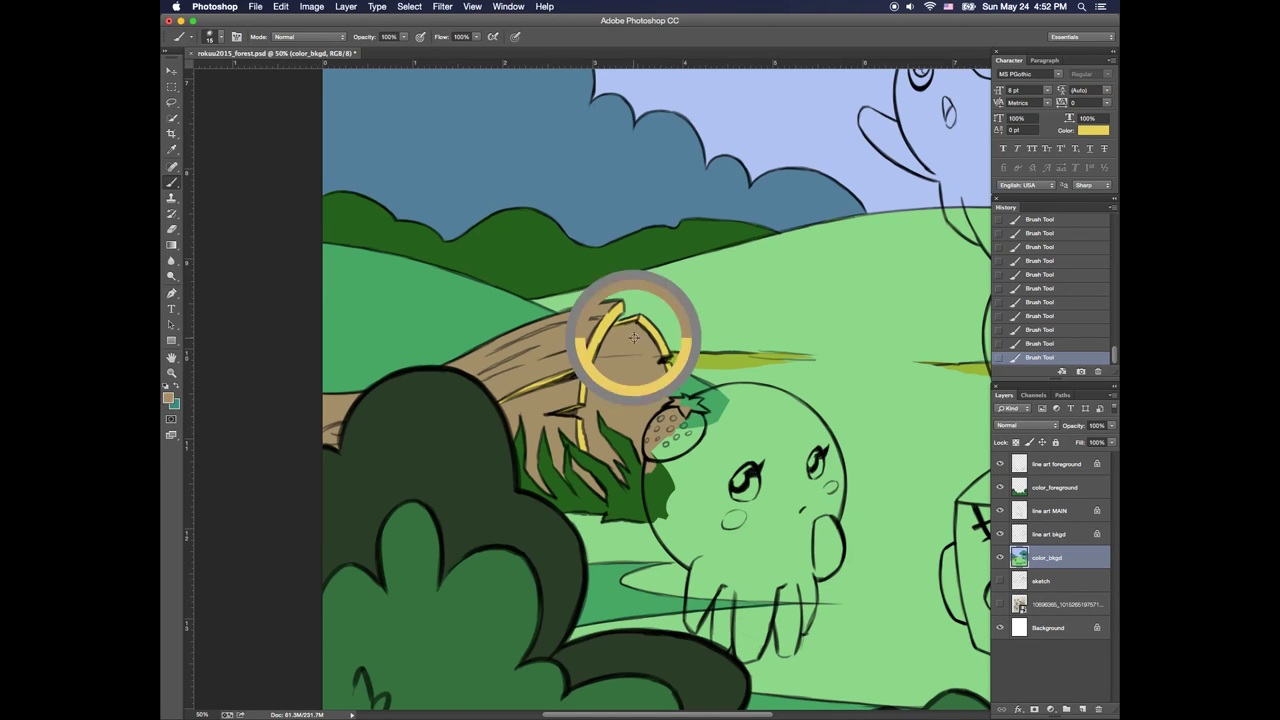
Lasso the thin background tree trunk at the canvas's right edge, fill it with tan and deselect
mouse_move(924, 386)
left_mouse_down()
mouse_move(644, 406)
mouse_move(397, 519)
left_mouse_up()
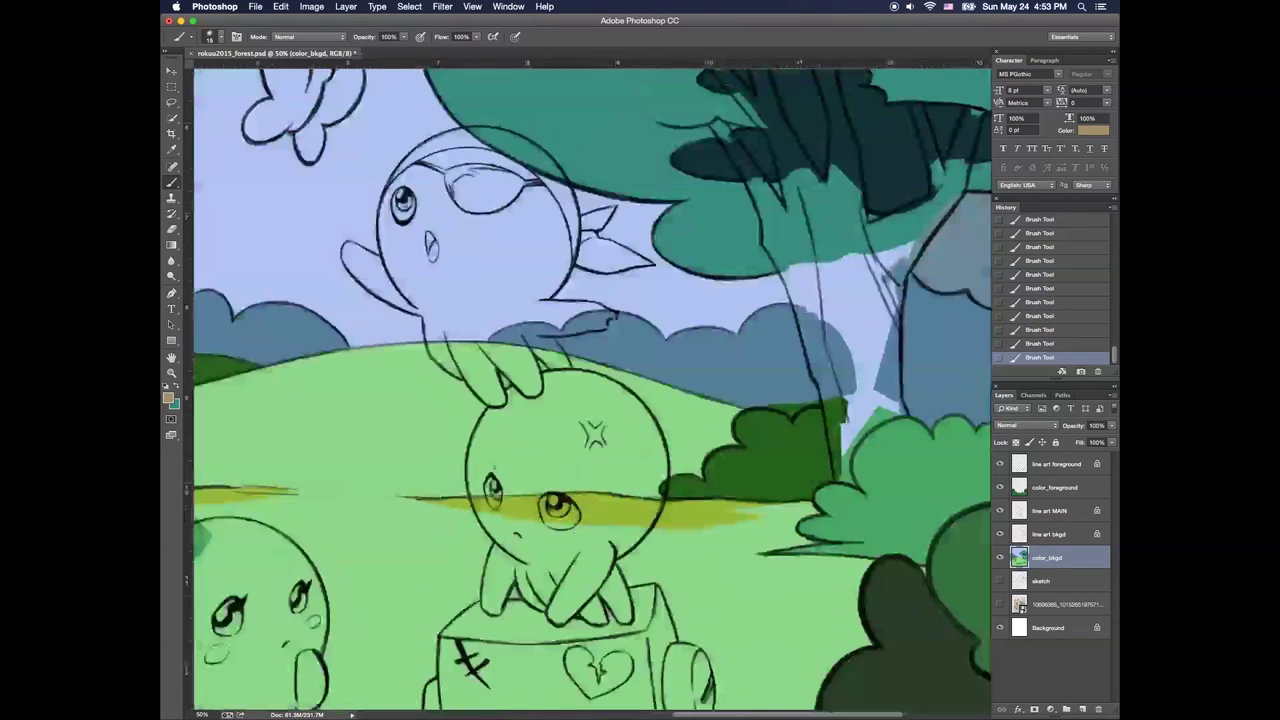
left_click_drag(810, 504, 367, 531)
left_click(172, 103)
mouse_move(607, 259)
left_mouse_down()
mouse_move(628, 232)
mouse_move(604, 415)
mouse_move(584, 473)
left_mouse_up()
key("alt+BackSpace")
key("super+d")
key("b")
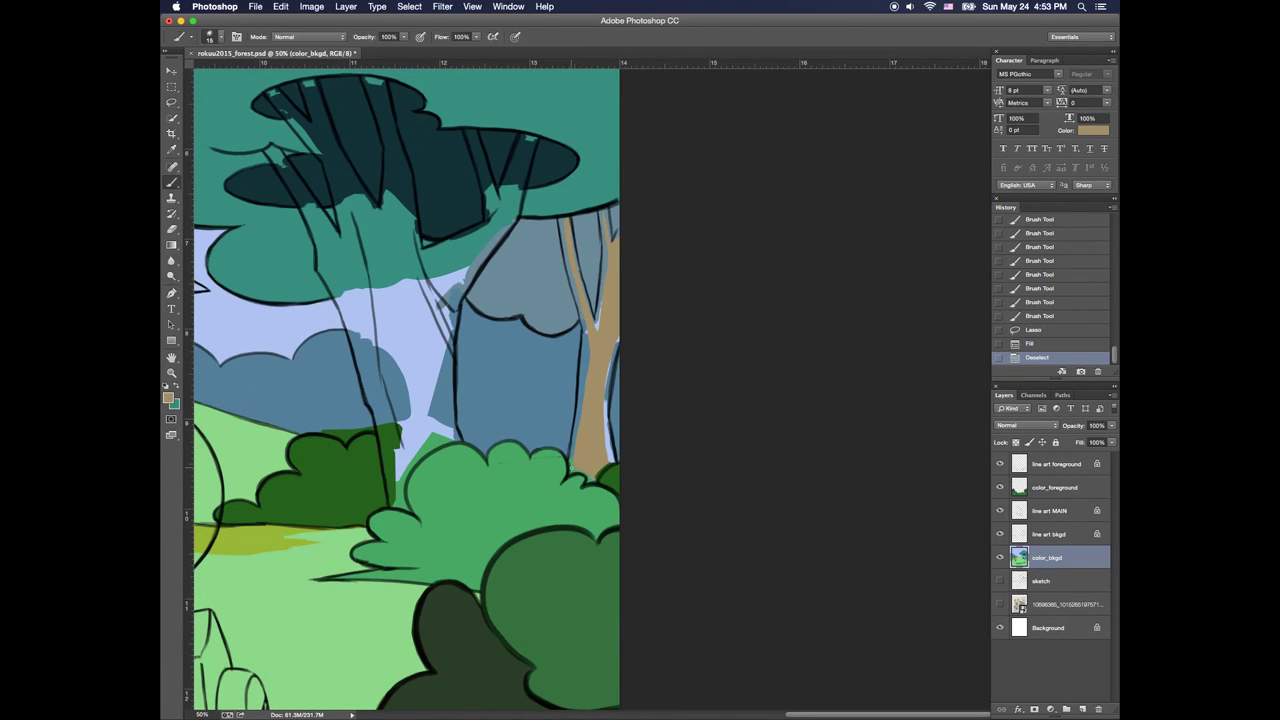
Brush tan into the gaps along the thin tree's branches and trunk, and sample the green of the bush below
left_click_drag(563, 221, 568, 243)
left_click_drag(566, 236, 573, 262)
left_click_drag(572, 258, 582, 290)
left_click_drag(582, 290, 599, 326)
left_click_drag(604, 216, 608, 236)
left_click_drag(569, 220, 573, 242)
left_click_drag(560, 220, 588, 348)
left_click_drag(606, 214, 608, 235)
left_click_drag(605, 228, 598, 318)
mouse_move(608, 374)
left_mouse_down()
mouse_move(617, 340)
mouse_move(608, 456)
left_mouse_up()
left_click_drag(585, 336, 584, 402)
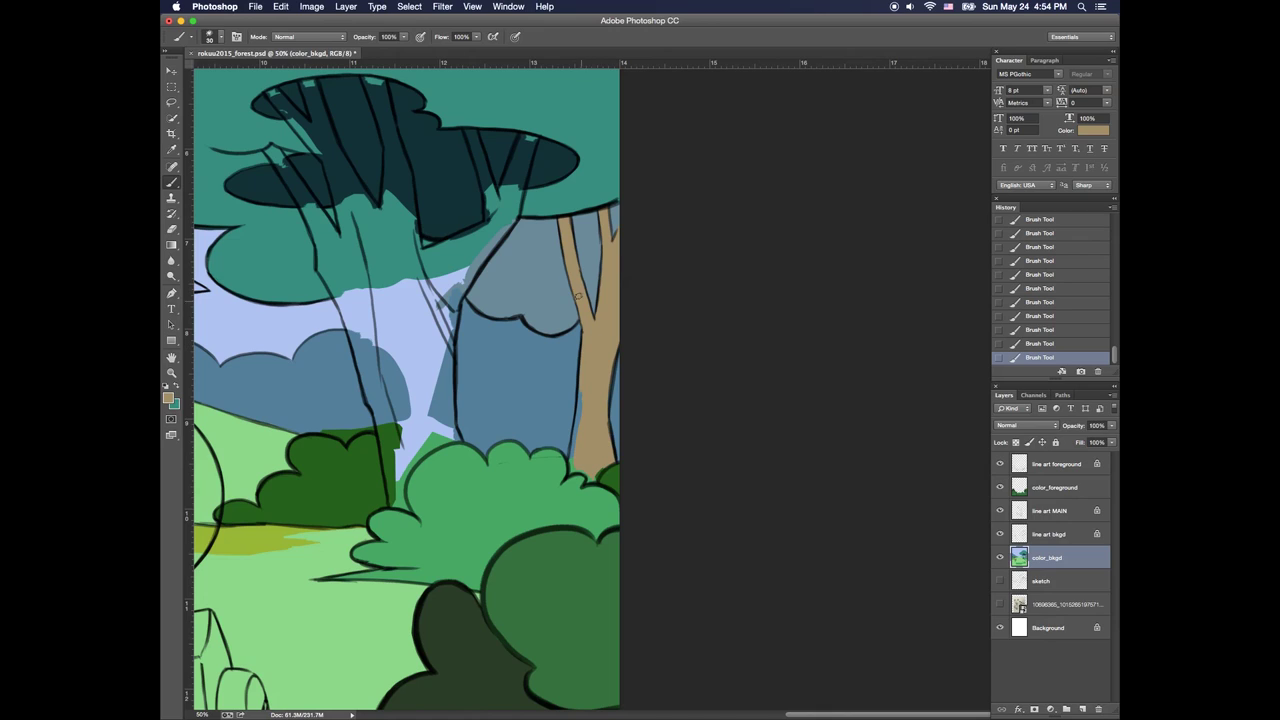
left_click_drag(573, 455, 580, 383)
left_click(591, 493, "alt")
Set the foreground colour to a greyish brown (#997d6a)
left_click(169, 399)
left_click(408, 367)
left_click(312, 291)
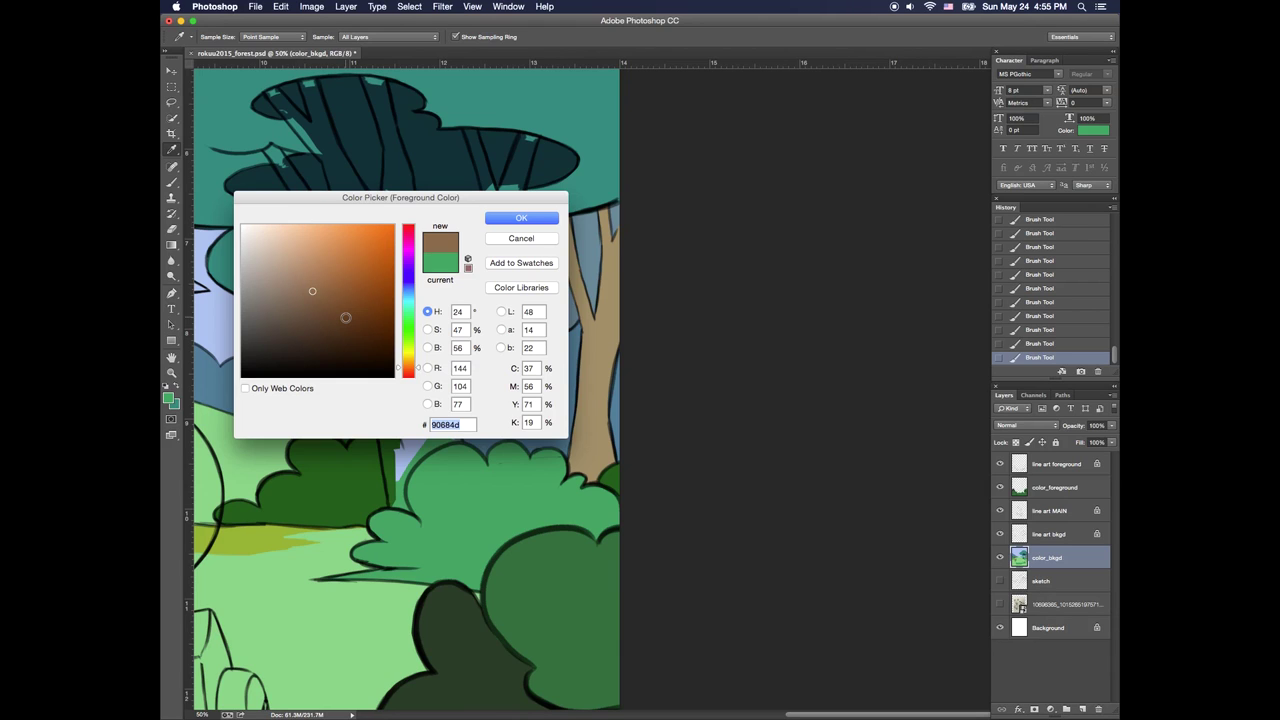
left_click_drag(287, 282, 288, 286)
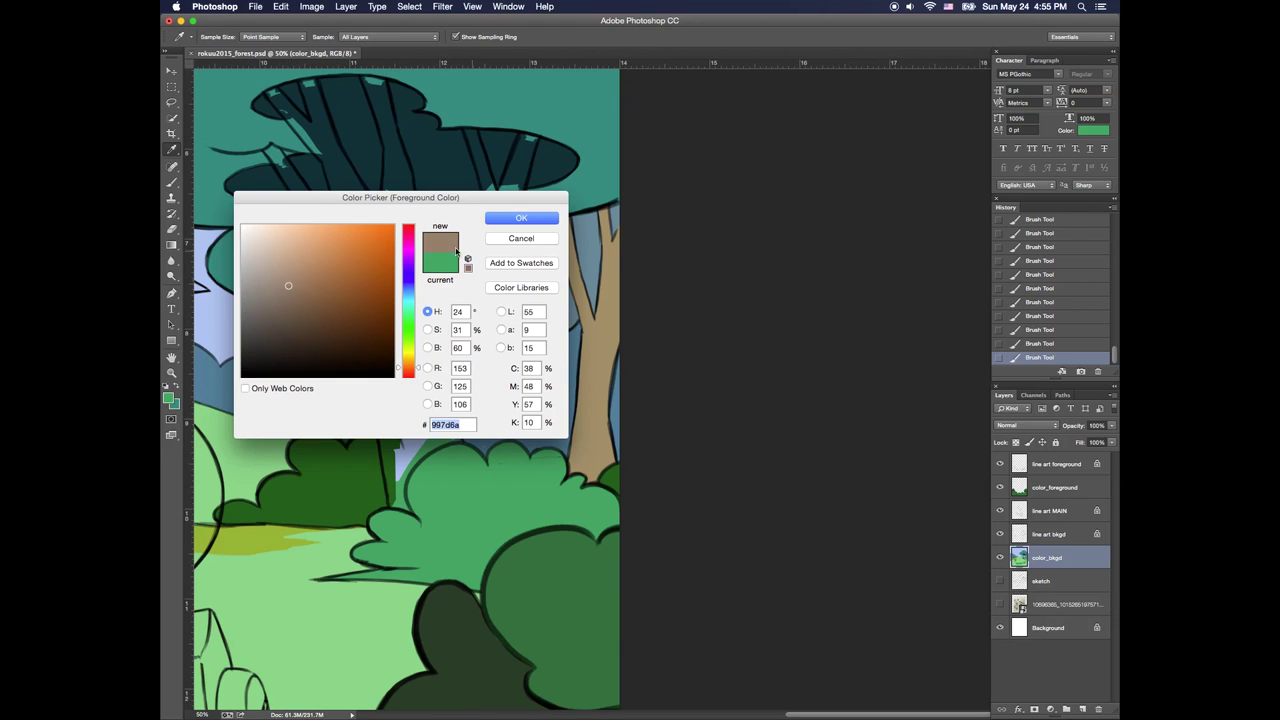
key("Return")
Lasso the large tree's trunk and branches, fill them with the greyish brown and deselect
key("l")
mouse_move(276, 158)
left_mouse_down()
mouse_move(376, 402)
mouse_move(417, 447)
mouse_move(451, 322)
mouse_move(531, 144)
mouse_move(469, 132)
mouse_move(423, 257)
mouse_move(374, 78)
mouse_move(362, 207)
mouse_move(283, 97)
mouse_move(344, 244)
mouse_move(271, 154)
mouse_move(339, 238)
left_mouse_up()
key("alt+BackSpace")
key("super+d")
Brush greyish brown into the gaps along the large tree's left trunk edge and upper branches
left_click(172, 182)
left_click_drag(334, 232, 318, 212)
left_click_drag(318, 208, 288, 164)
left_click_drag(290, 170, 306, 196)
left_click_drag(278, 164, 369, 400)
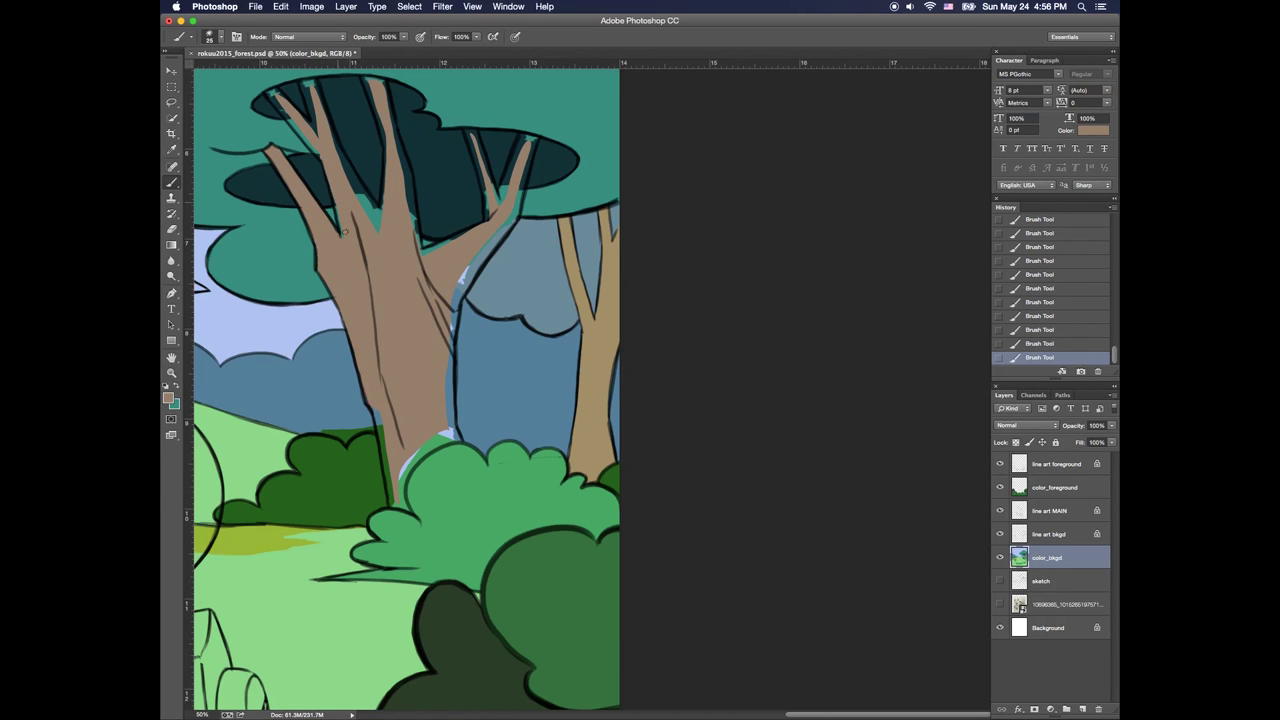
left_click_drag(375, 168, 360, 201)
left_click_drag(333, 148, 376, 208)
left_click_drag(268, 90, 317, 155)
mouse_move(345, 105)
left_mouse_down()
mouse_move(353, 127)
mouse_move(339, 158)
mouse_move(358, 190)
mouse_move(405, 160)
mouse_move(426, 262)
mouse_move(494, 246)
left_mouse_up()
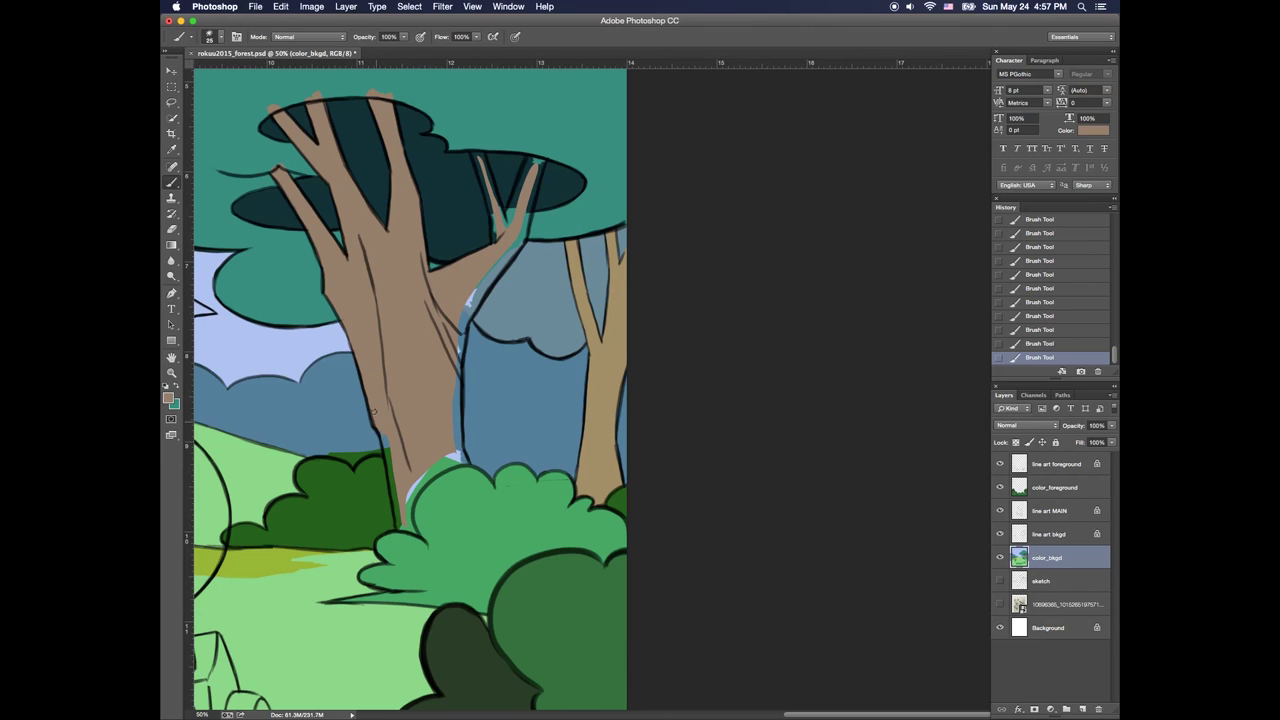
Finish the large tree's trunk edges, clean up its branch tips with sampled canopy colours, and tidy the bush at its base
mouse_move(374, 411)
left_mouse_down()
mouse_move(403, 525)
mouse_move(429, 476)
mouse_move(459, 456)
mouse_move(472, 292)
left_mouse_up()
mouse_move(520, 242)
left_mouse_down()
mouse_move(515, 199)
mouse_move(540, 150)
mouse_move(492, 212)
mouse_move(498, 226)
mouse_move(513, 195)
mouse_move(504, 213)
mouse_move(491, 191)
left_mouse_up()
left_click(506, 186, "alt")
left_click(497, 212, "alt")
left_click(482, 139, "alt")
left_click_drag(474, 147, 482, 147)
mouse_move(531, 149)
left_mouse_down()
mouse_move(554, 150)
mouse_move(540, 145)
left_mouse_up()
left_click_drag(392, 92, 368, 93)
left_click(428, 525, "alt")
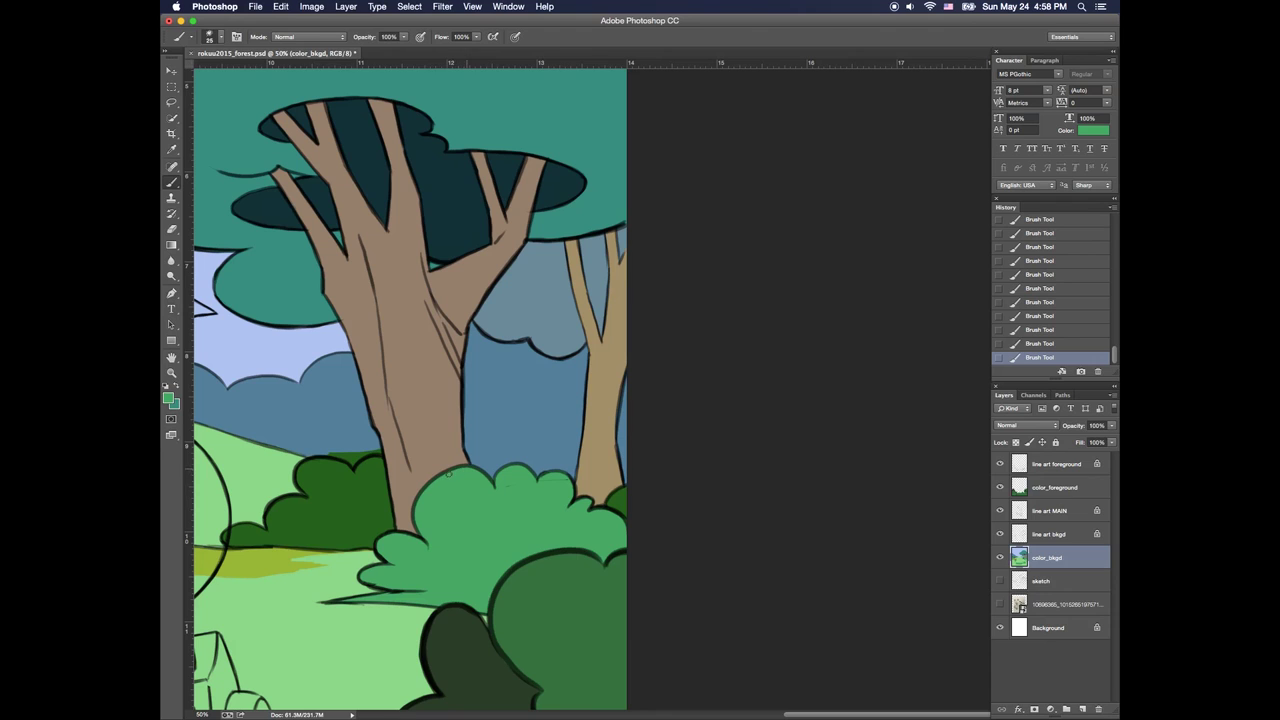
key("super+minus")
key("super+minus")
key("super+minus")
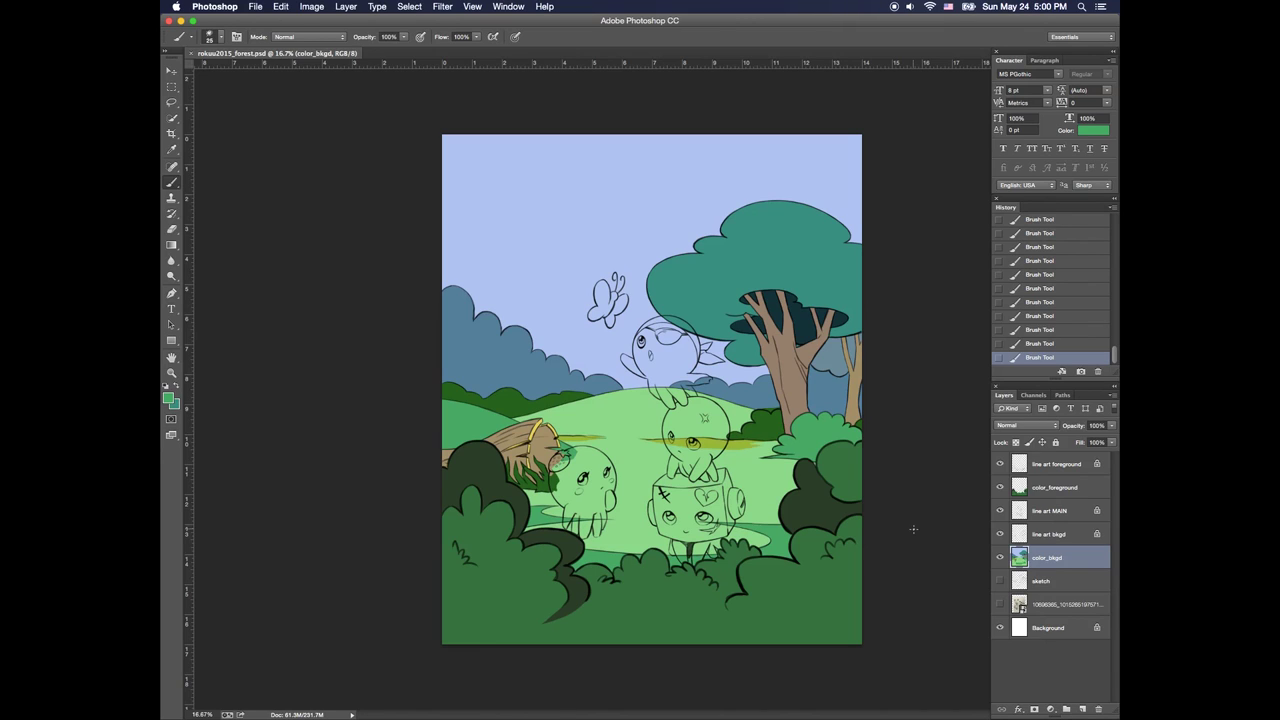
Select and unlock the line art MAIN layer, and reset the colours to default black and white
left_click(1022, 517)
left_click(1015, 443)
left_click(166, 387)
key("z")
left_click_drag(638, 428, 730, 430)
left_click_drag(340, 550, 510, 385)
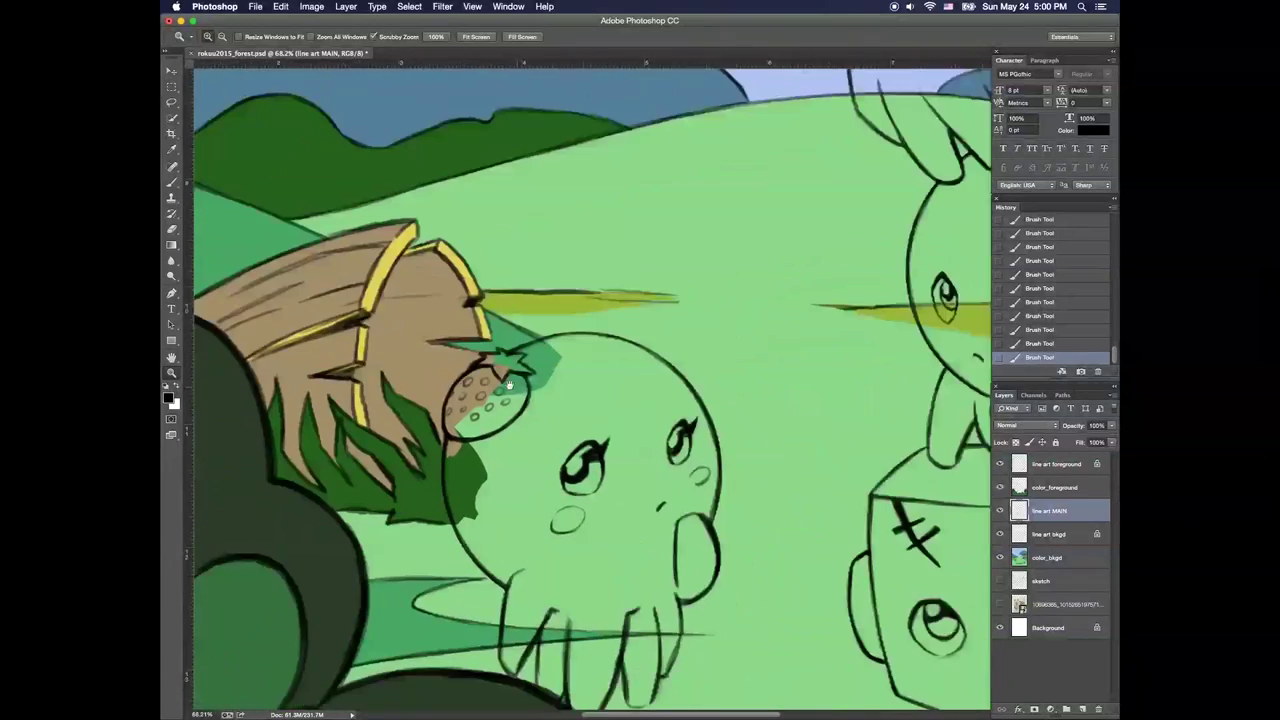
left_click(551, 435)
Choose the last 10 px brush preset for the Brush tool
left_click(173, 183)
left_click(221, 37)
left_click_drag(297, 126, 281, 222)
left_click(204, 186)
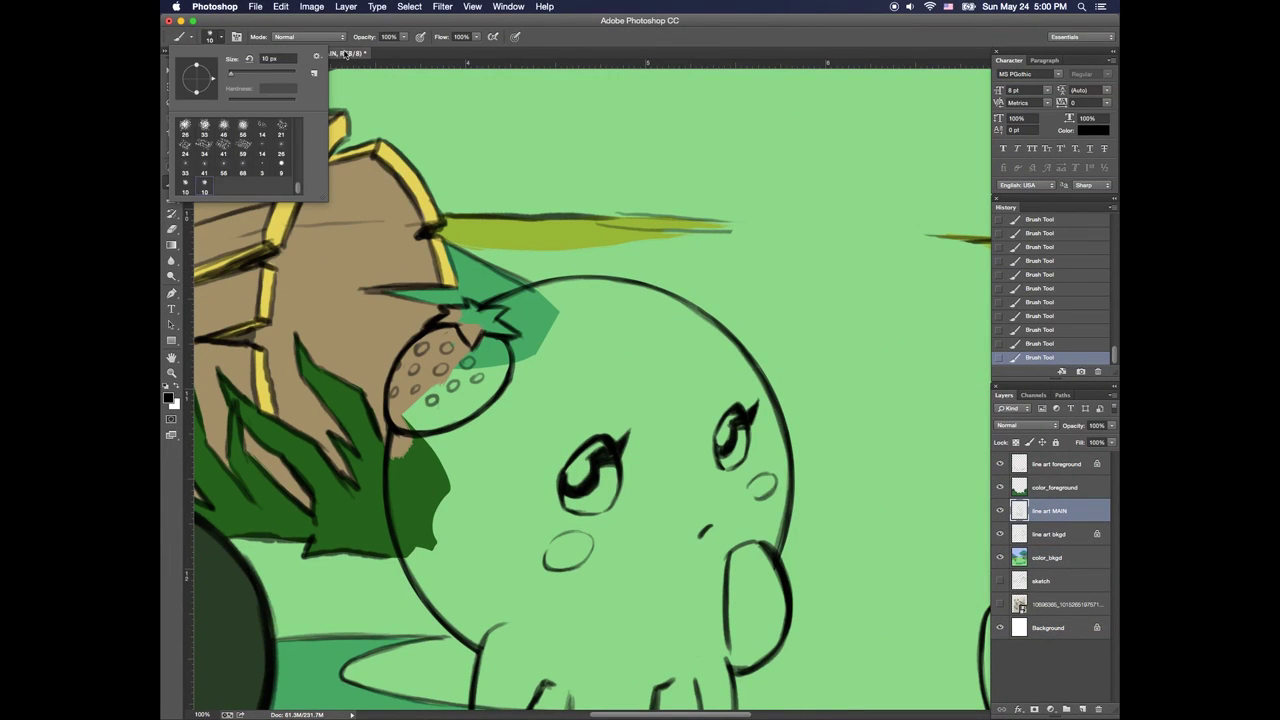
left_click(345, 54)
Erase the strawberry's spiky leaf cap and its right-hand seeds from the line art on the character's head
key("e")
mouse_move(478, 300)
left_mouse_down()
mouse_move(425, 322)
mouse_move(525, 336)
left_mouse_up()
left_click_drag(459, 384, 453, 387)
mouse_move(468, 363)
left_mouse_down()
mouse_move(441, 352)
mouse_move(432, 400)
left_mouse_up()
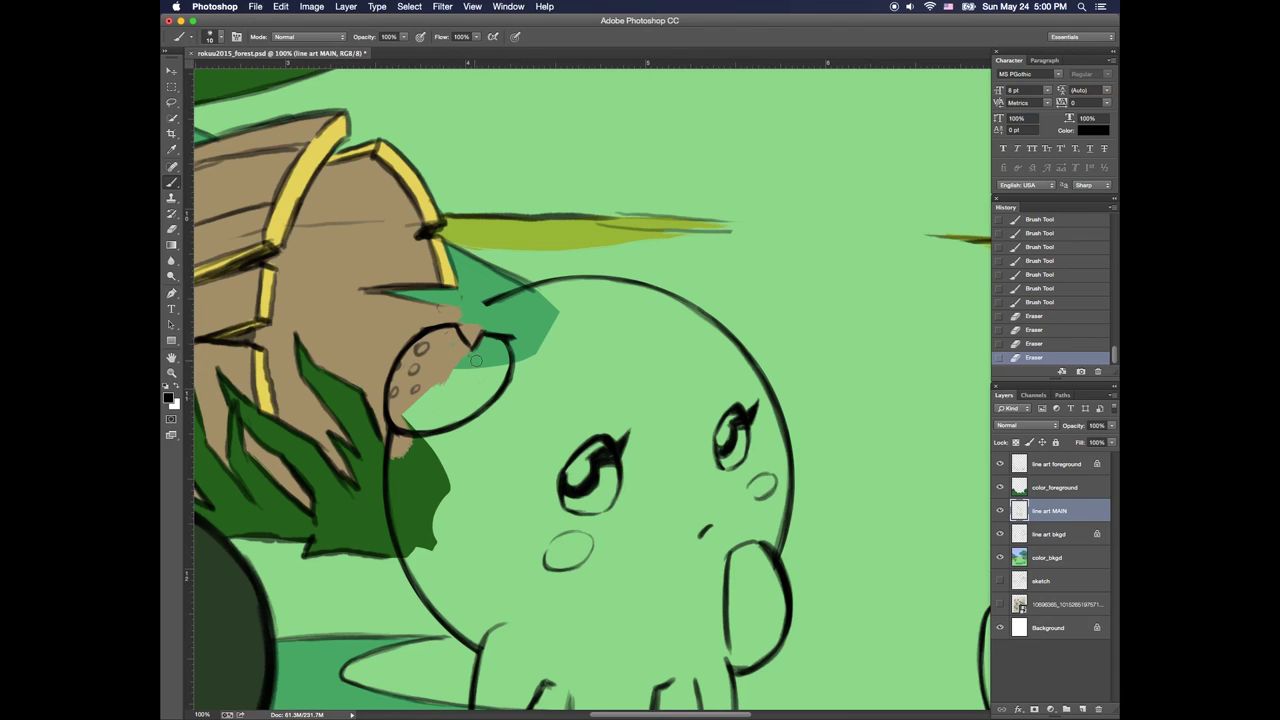
left_click_drag(461, 332, 517, 336)
left_click(447, 348)
left_click_drag(452, 380, 449, 377)
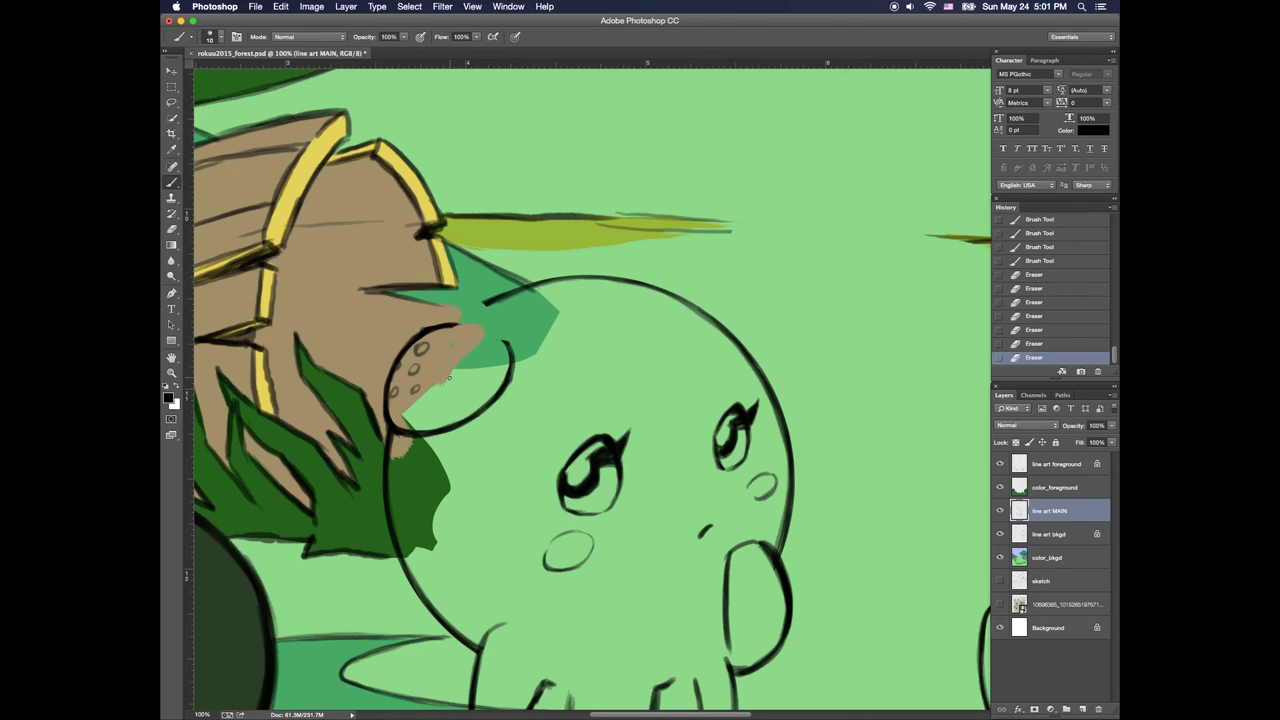
Show the sketch layer, hide color_bkgd, and sketch a new leafy cap on top of the strawberry
left_click(1001, 581)
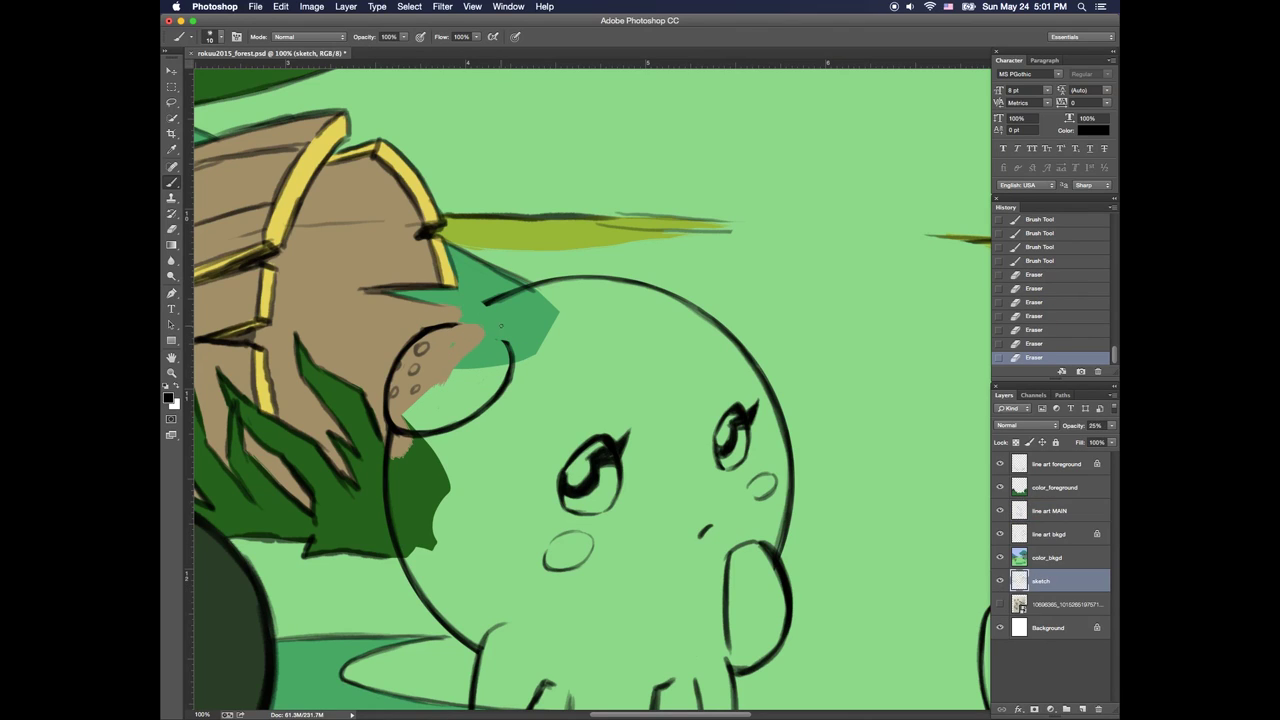
left_click_drag(460, 325, 484, 328)
left_click_drag(462, 325, 504, 342)
left_click_drag(470, 326, 508, 345)
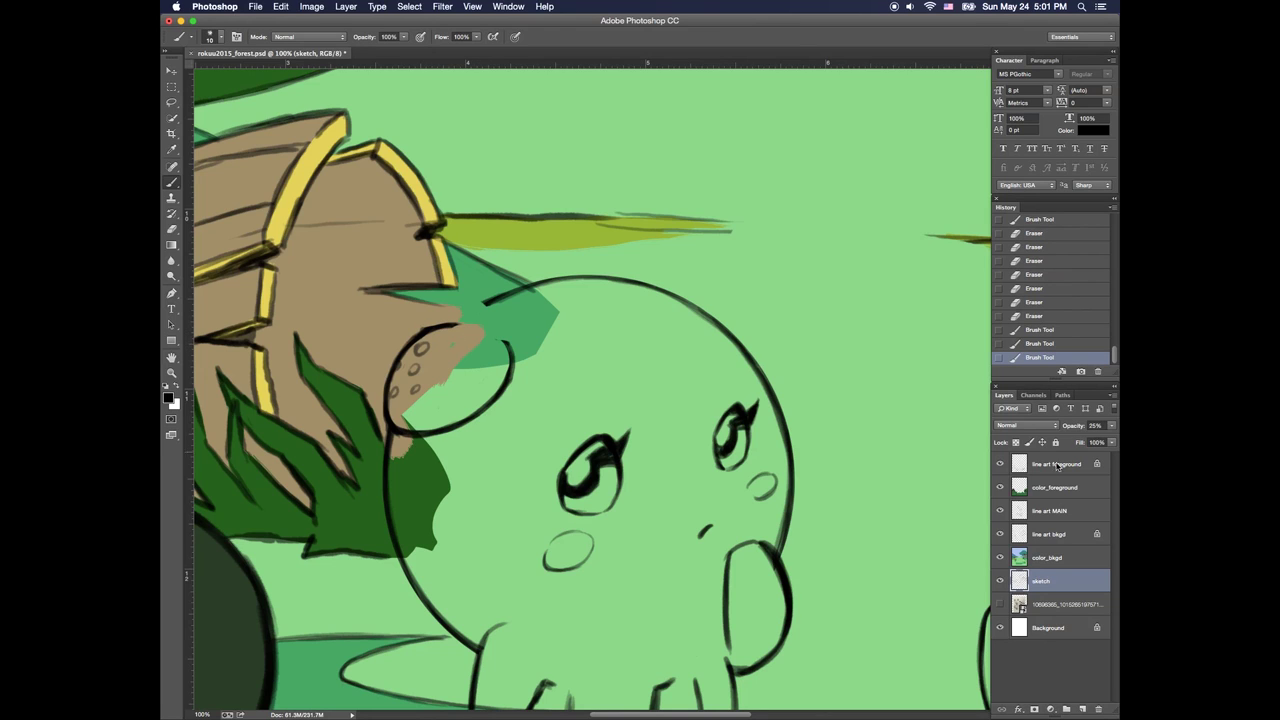
left_click(999, 557)
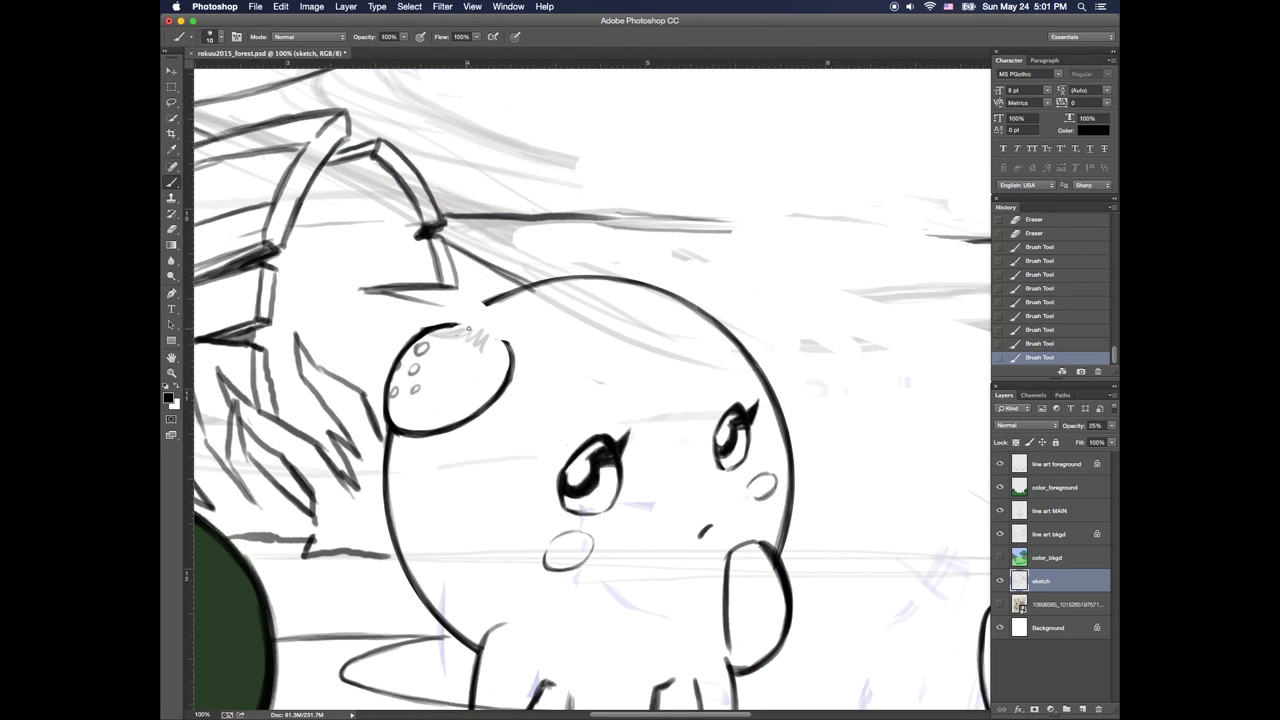
mouse_move(444, 336)
left_mouse_down()
mouse_move(484, 339)
mouse_move(453, 331)
mouse_move(441, 347)
mouse_move(490, 342)
mouse_move(500, 360)
mouse_move(423, 333)
mouse_move(464, 312)
mouse_move(502, 340)
mouse_move(426, 339)
mouse_move(510, 331)
left_mouse_up()
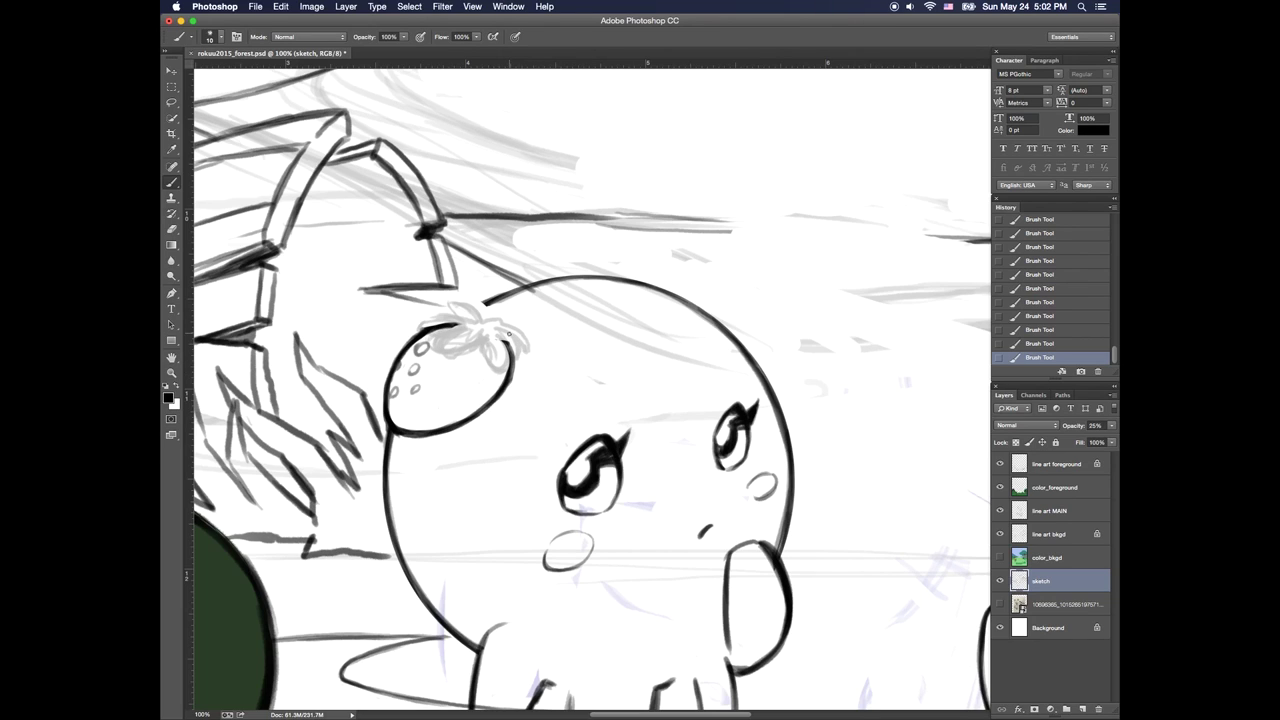
Ink the strawberry's new leafy cap on the line art MAIN layer, following the sketch
left_click(1050, 511)
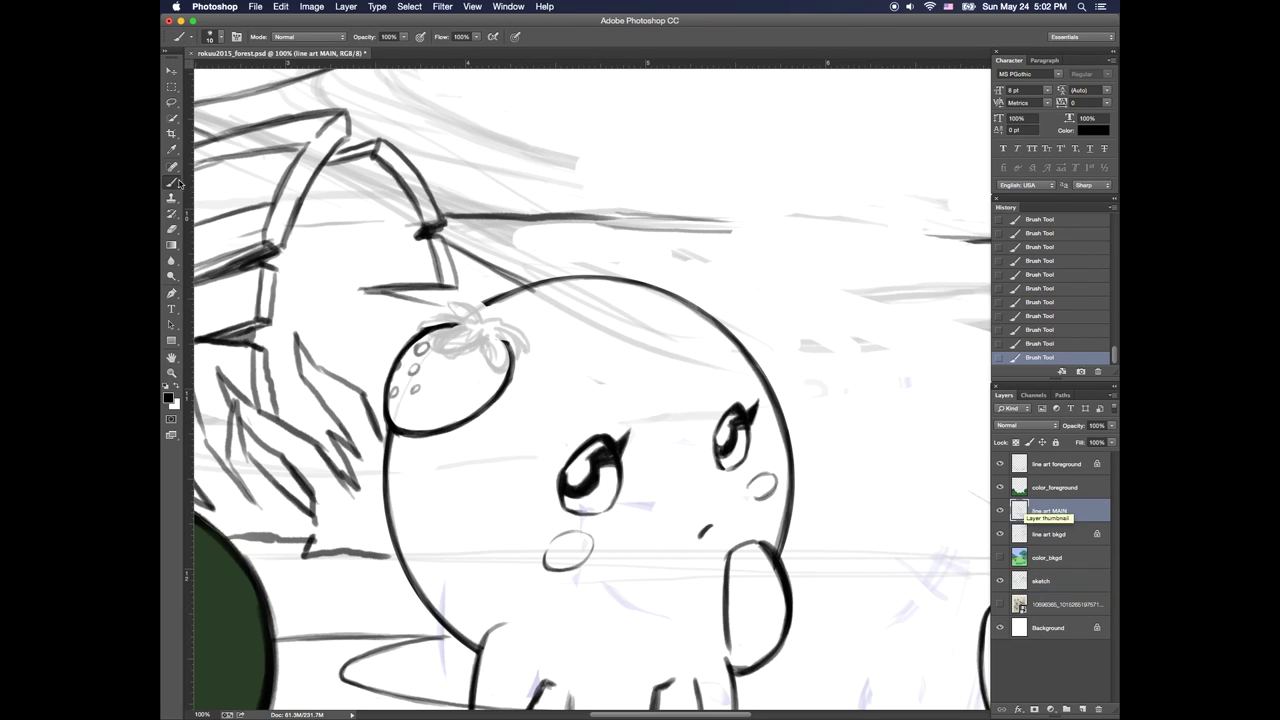
mouse_move(459, 326)
left_mouse_down()
mouse_move(433, 349)
mouse_move(485, 336)
mouse_move(442, 353)
mouse_move(458, 319)
left_mouse_up()
mouse_move(461, 320)
left_mouse_down()
mouse_move(452, 308)
mouse_move(482, 318)
mouse_move(432, 334)
mouse_move(508, 372)
mouse_move(506, 344)
left_mouse_up()
mouse_move(480, 320)
left_mouse_down()
mouse_move(508, 326)
mouse_move(520, 348)
mouse_move(500, 333)
left_mouse_up()
left_click_drag(484, 353, 507, 370)
mouse_move(460, 304)
left_mouse_down()
mouse_move(482, 320)
mouse_move(418, 354)
left_mouse_up()
Redraw the small oval seeds on the left half of the strawberry
left_click_drag(426, 345, 420, 353)
left_click_drag(402, 405, 400, 417)
left_click_drag(417, 386, 418, 384)
mouse_move(418, 390)
left_mouse_down()
mouse_move(411, 370)
mouse_move(401, 411)
mouse_move(416, 392)
left_mouse_up()
left_click_drag(399, 365, 396, 379)
left_click_drag(419, 354, 415, 365)
Reconnect the head outline to the strawberry and close the top of its leaf cap
left_click_drag(484, 303, 476, 307)
mouse_move(494, 300)
left_mouse_down()
mouse_move(476, 309)
mouse_move(520, 290)
left_mouse_up()
left_click_drag(451, 304, 457, 314)
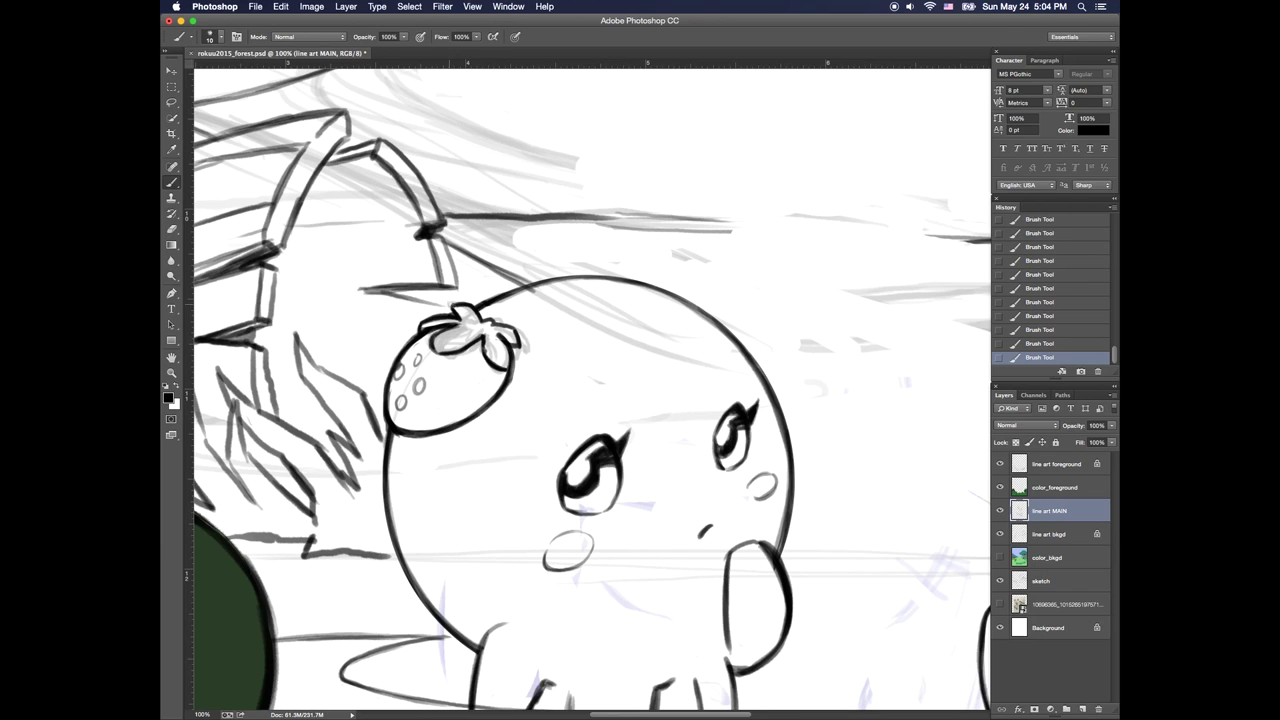
Step back in the history and rework the strawberry's upper seeds
left_click_drag(425, 409, 419, 418)
left_click(1020, 342)
left_click_drag(418, 356, 398, 374)
mouse_move(408, 363)
left_mouse_down()
mouse_move(402, 377)
mouse_move(409, 364)
left_mouse_up()
Show the color_bkgd layer and hide the sketch layer
left_click(1000, 557)
key("super+minus")
key("super+minus")
key("super+minus")
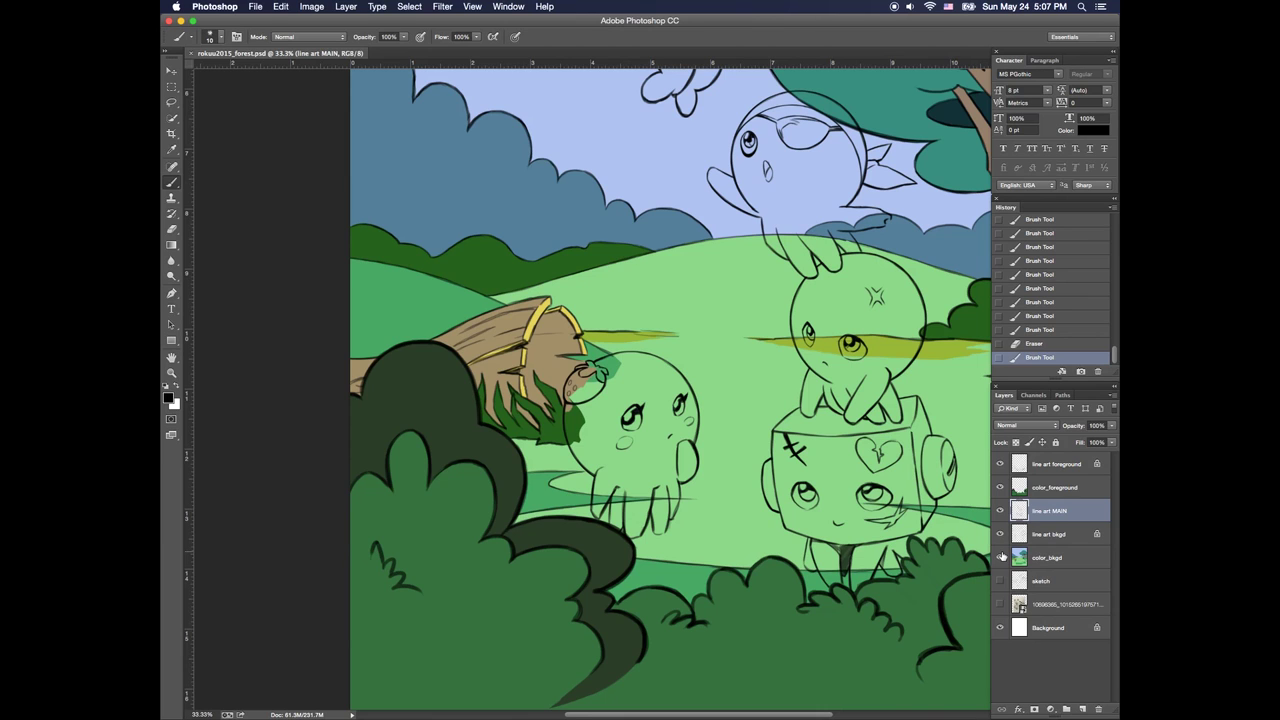
Create a new layer named color_main between line art MAIN and line art bkgd
left_click(1055, 534)
left_click(1082, 709)
double_click(1046, 534)
type("color_main")
key("Return")
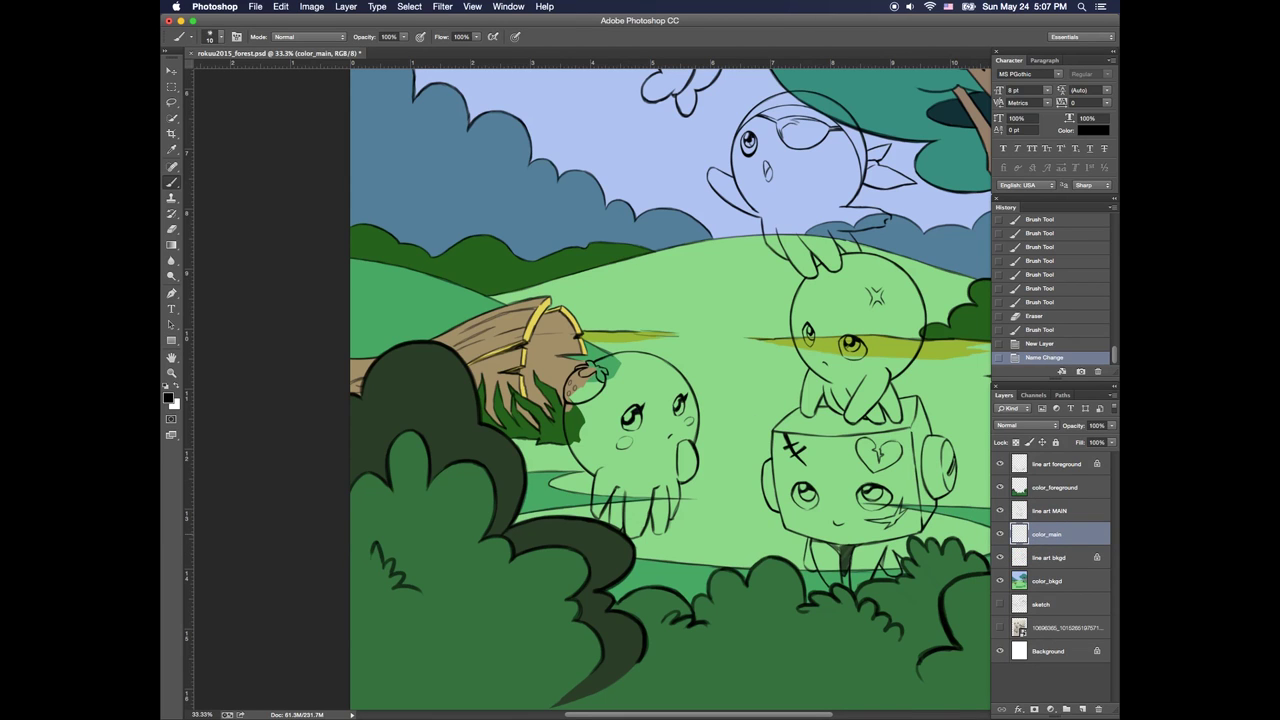
Make an elliptical selection matching the round head of the character beside the log
left_click_drag(800, 400, 575, 358)
left_click_drag(172, 87, 201, 103)
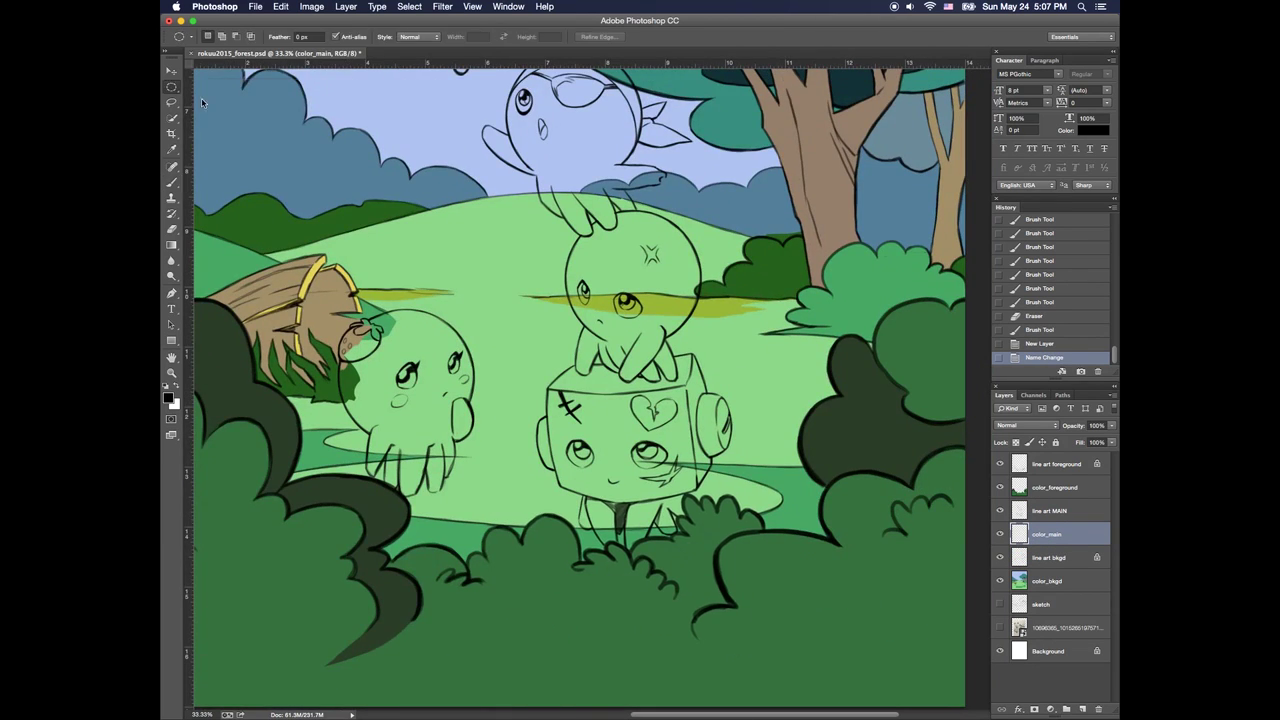
left_click_drag(469, 309, 336, 454)
left_click_drag(410, 396, 415, 398)
Set the foreground colour to light pink #f2b1d9 and fill the selected head with it
left_click(168, 398)
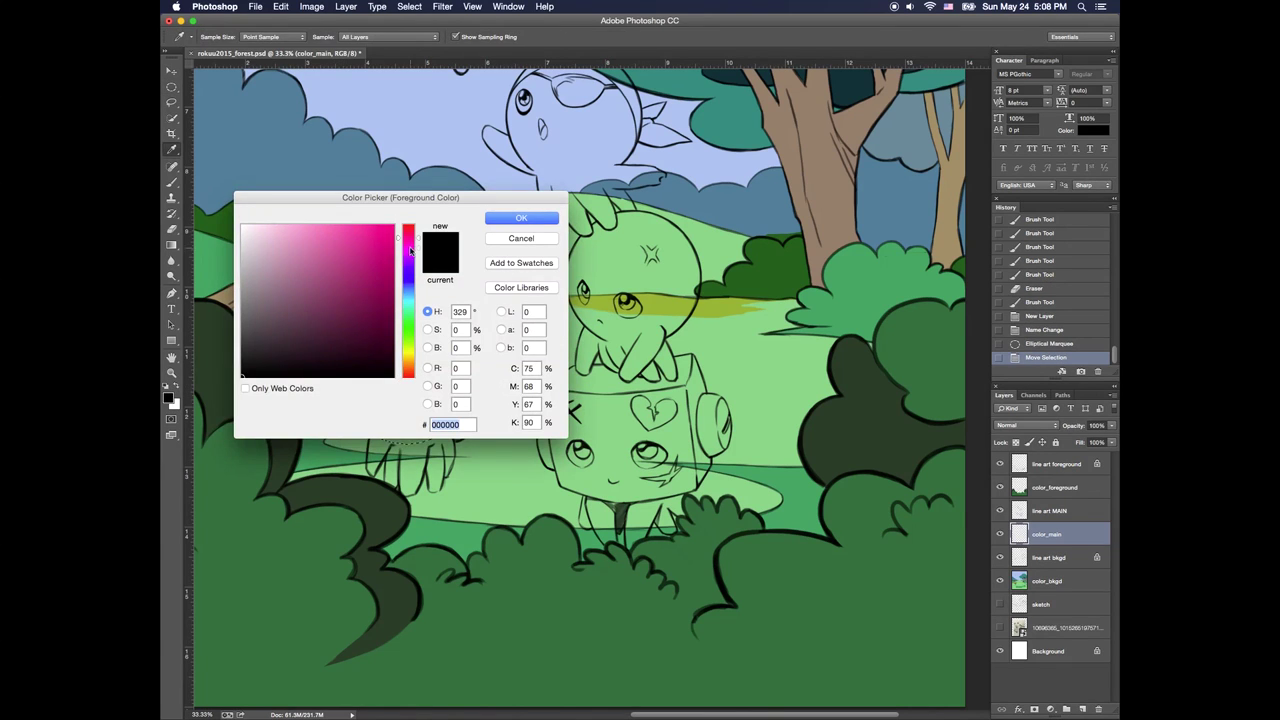
left_click(409, 250)
left_click(289, 245)
left_click_drag(409, 250, 409, 230)
left_click(285, 238)
left_click(409, 241)
key("Return")
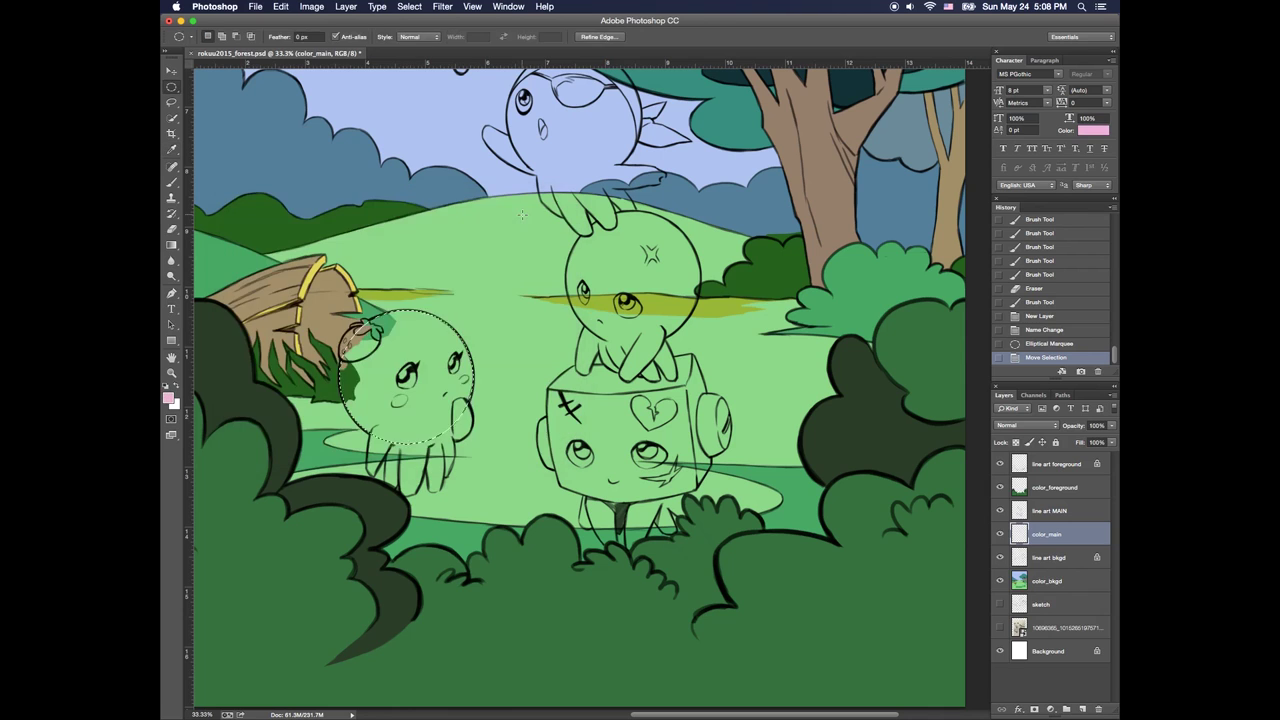
key("alt+BackSpace")
key("super+d")
Restore the circular selection and move it onto the head of the character sitting on the cube
key("z")
left_click(438, 442)
key("super+z")
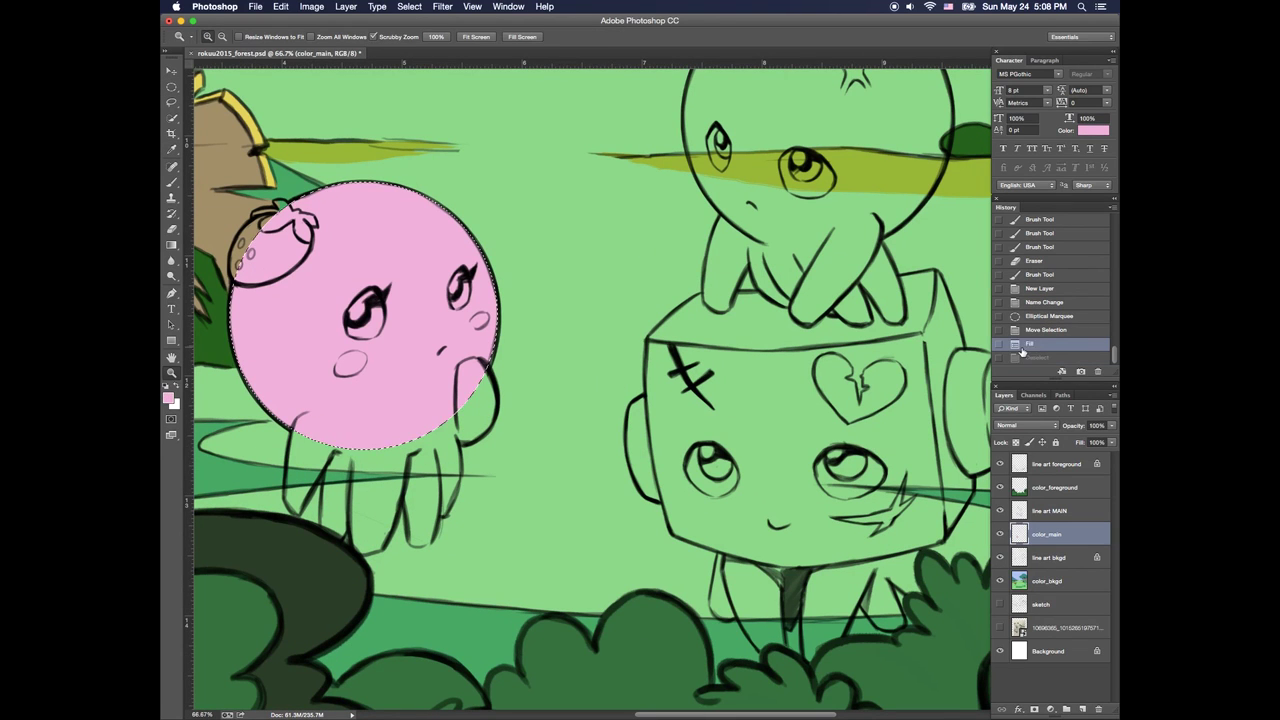
key("m")
left_click_drag(418, 305, 510, 601)
left_click_drag(511, 571, 602, 301)
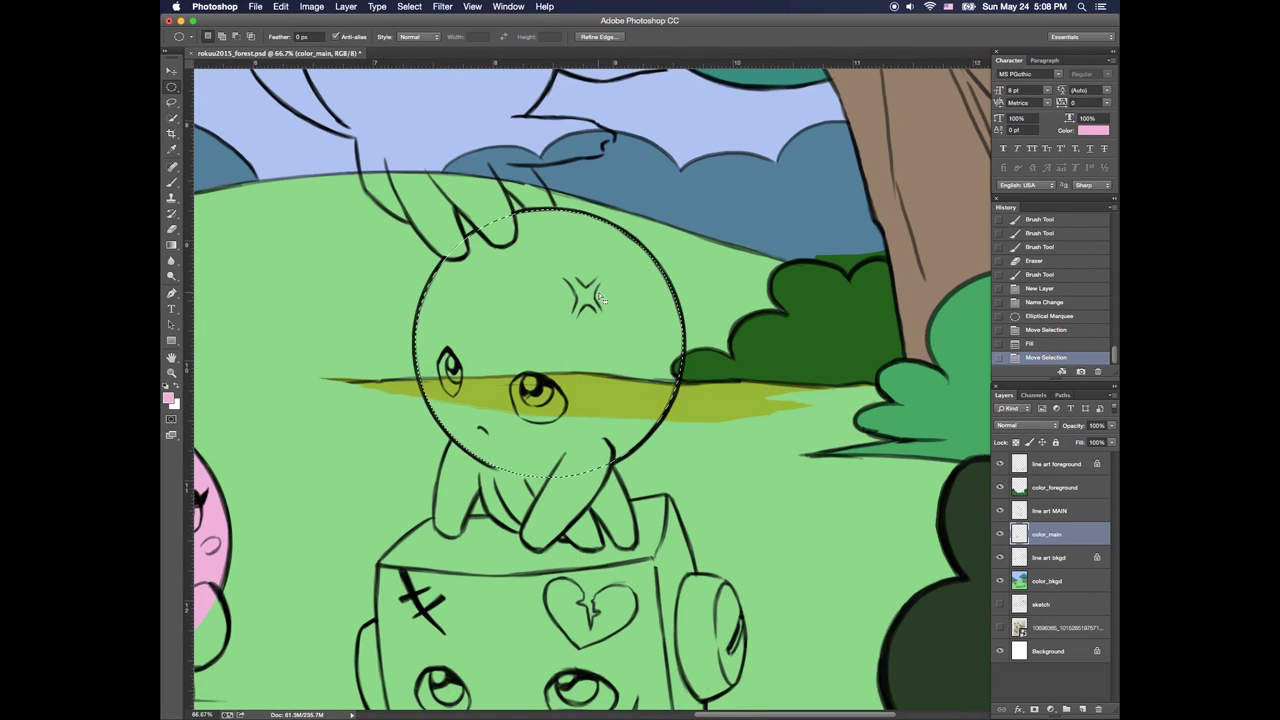
Choose a muted red foreground colour and fill the selected head of the character on the cube
left_click(168, 398)
left_click(409, 229)
left_click(331, 231)
left_click(340, 251)
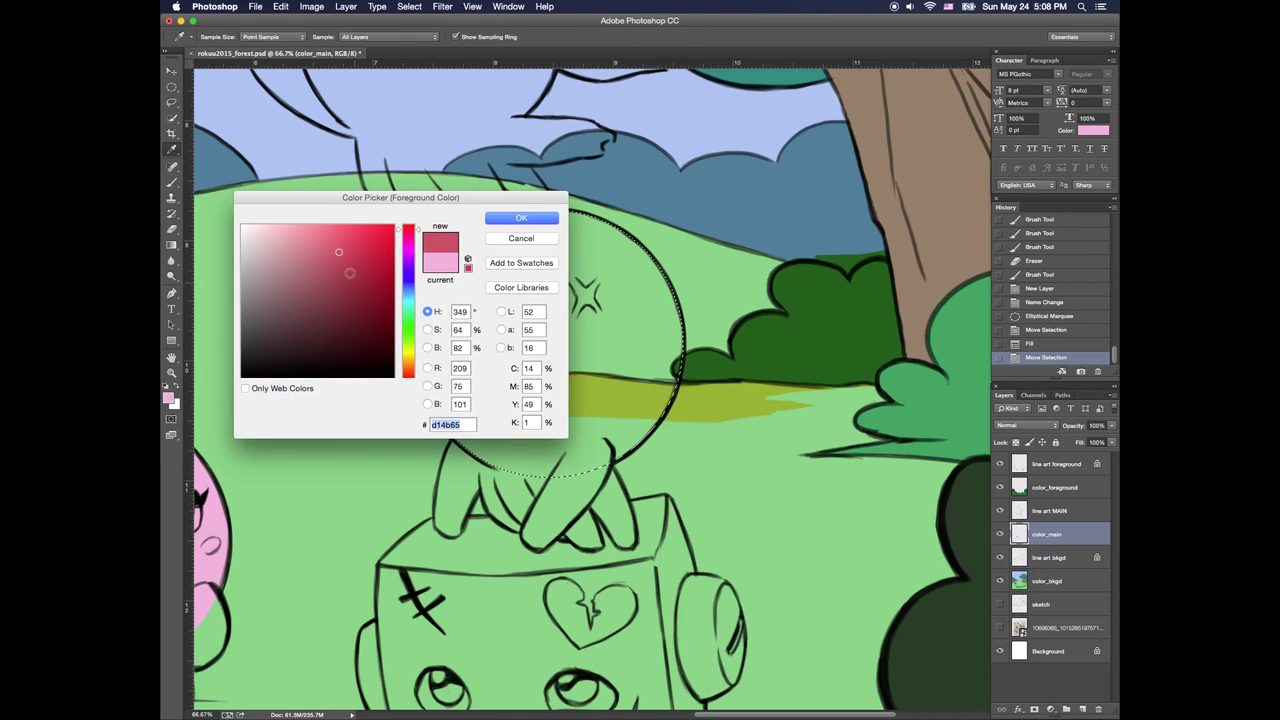
left_click(331, 261)
left_click(521, 219)
key("alt+BackSpace")
key("super+d")
Reuse the circular selection on the topmost character's head and fill it with the white background colour
key("super+z")
scroll(640, 400, "up", 5)
scroll(640, 400, "left", 1)
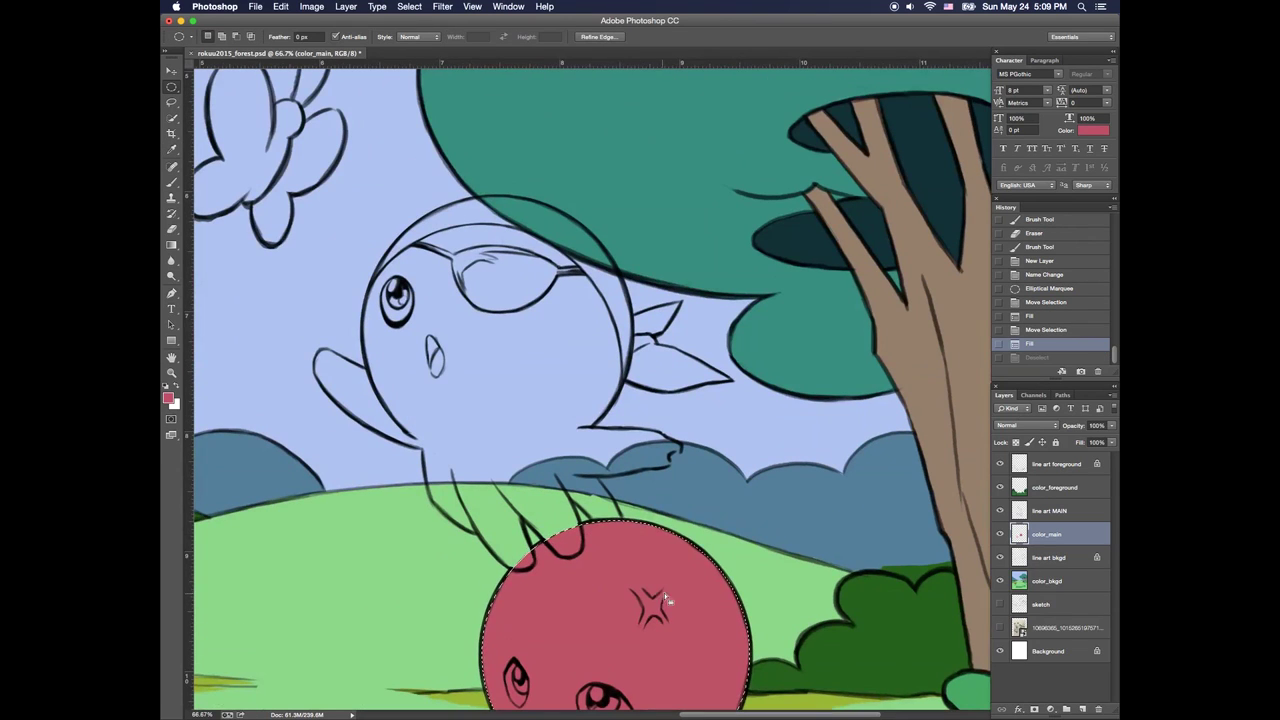
left_click_drag(660, 600, 541, 284)
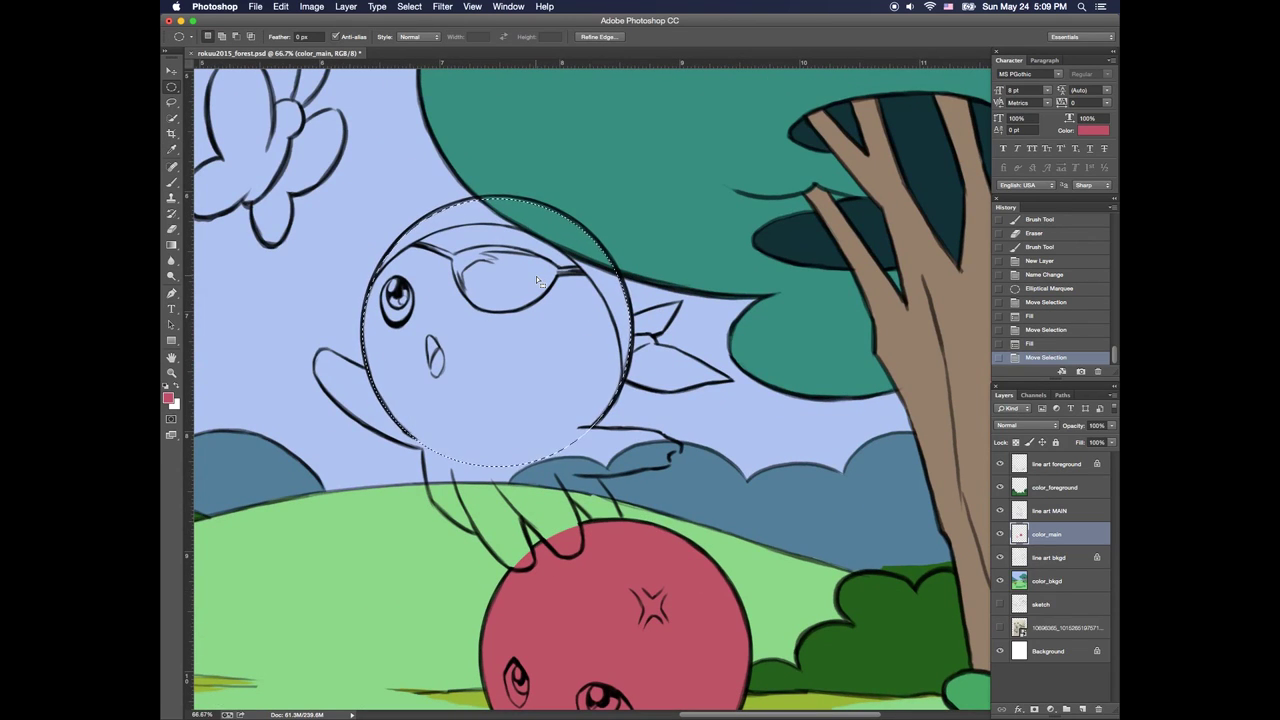
key("super+BackSpace")
key("super+d")
Touch up the topmost character's head edge and fill its raised arm with white using a lasso selection
key("x")
left_click(173, 183)
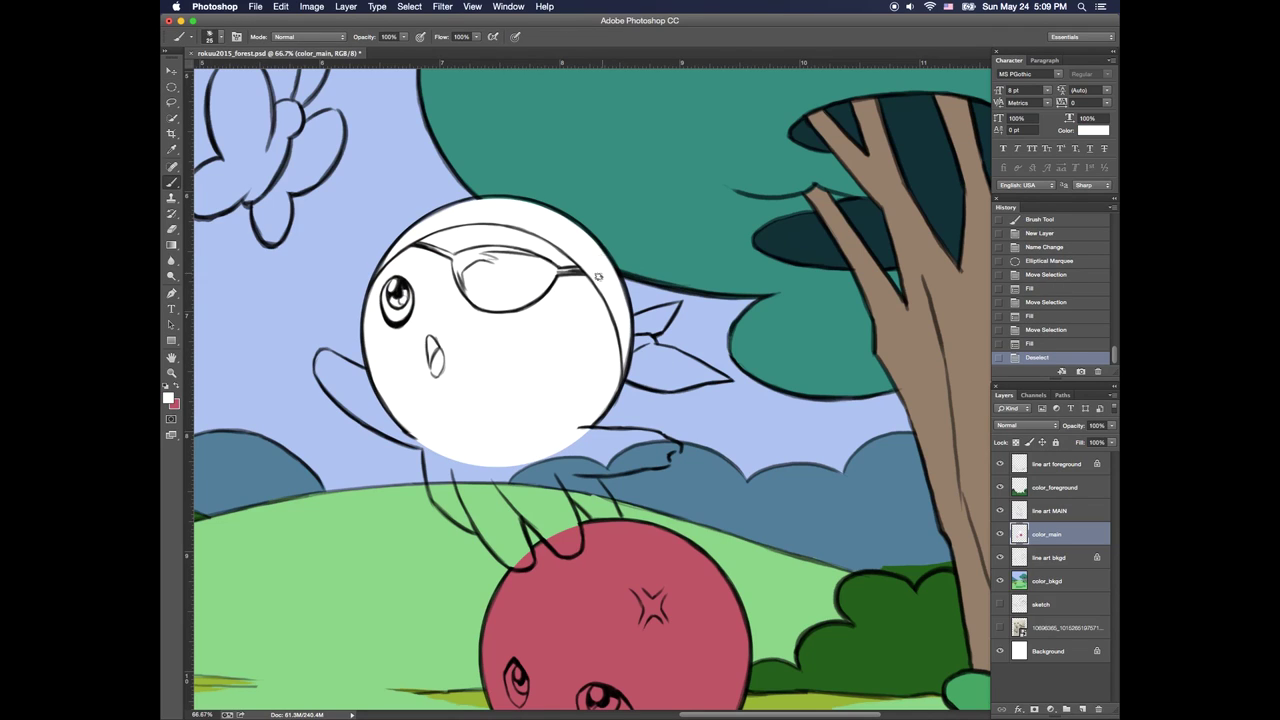
mouse_move(394, 418)
left_mouse_down()
mouse_move(332, 376)
mouse_move(392, 422)
left_mouse_up()
mouse_move(340, 376)
left_mouse_down()
mouse_move(363, 388)
mouse_move(355, 366)
mouse_move(320, 352)
mouse_move(322, 385)
mouse_move(343, 407)
mouse_move(410, 446)
mouse_move(450, 405)
left_mouse_up()
key("l")
key("Right")
key("Delete")
key("super+z")
key("alt+Delete")
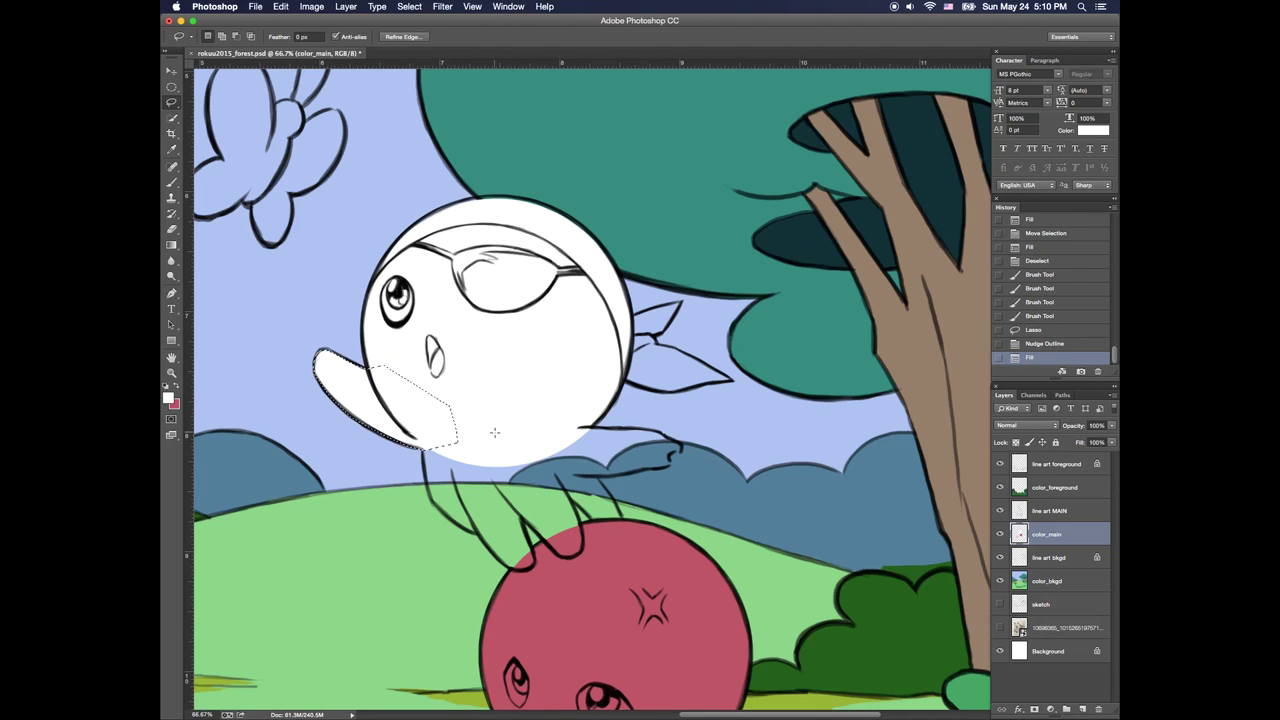
key("super+d")
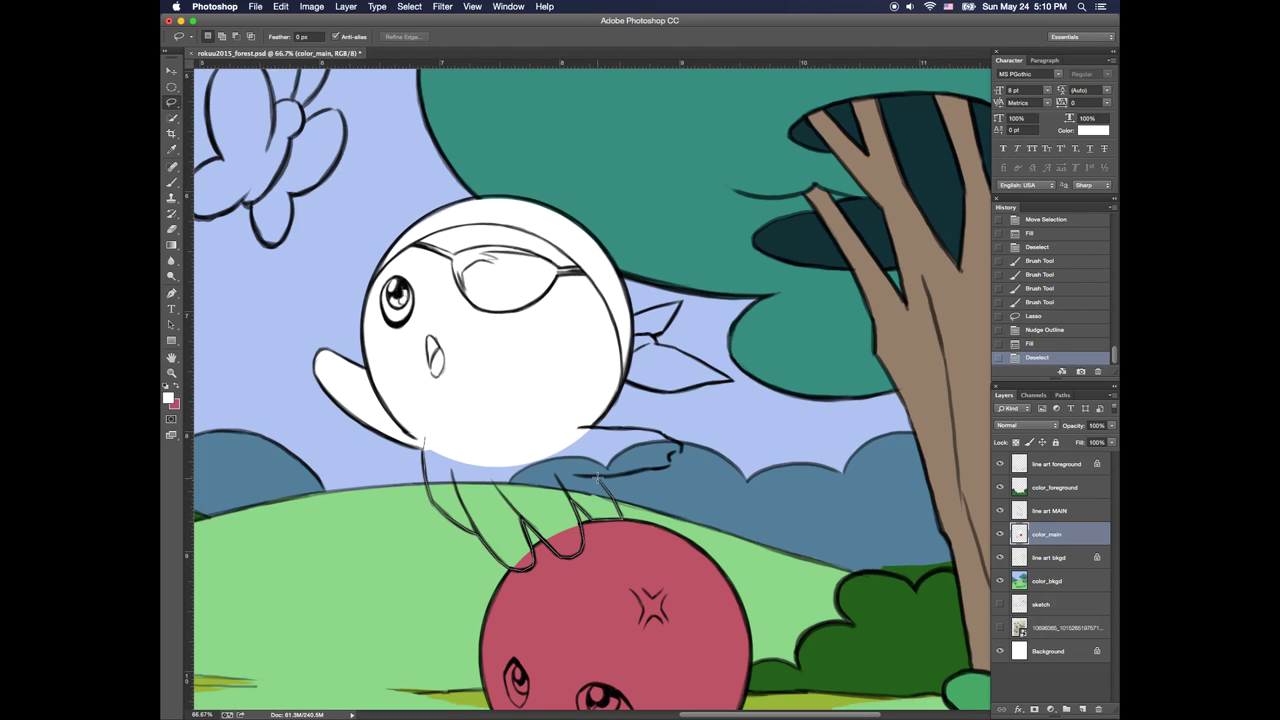
Lasso the topmost character's tentacles and outstretched arm and fill them with white
mouse_move(622, 476)
left_mouse_down()
mouse_move(680, 452)
mouse_move(668, 436)
mouse_move(452, 410)
left_mouse_up()
key("alt+BackSpace")
key("super+d")
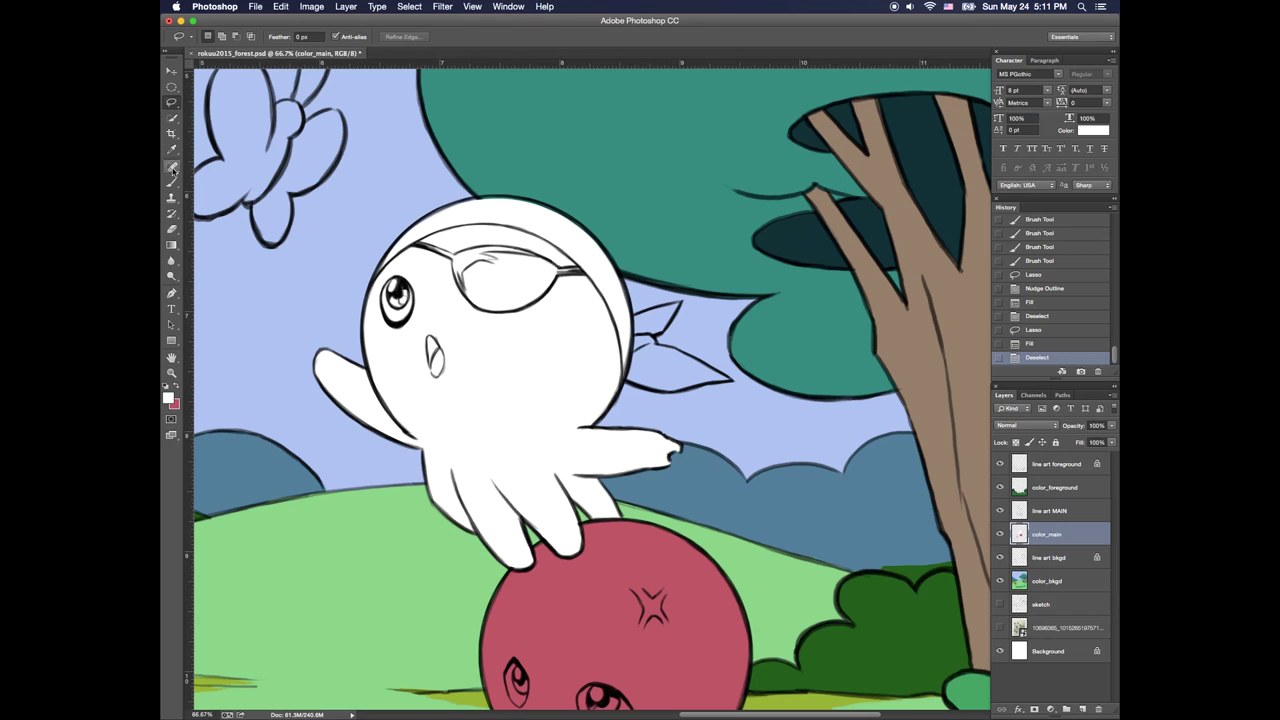
Brush white into the gaps left along the topmost character's tentacles and outstretched arm
left_click(172, 182)
left_click(474, 525)
left_click(475, 527)
left_click(474, 526)
mouse_move(637, 431)
left_mouse_down()
mouse_move(673, 458)
mouse_move(575, 462)
left_mouse_up()
left_click_drag(532, 534, 487, 487)
Hide color_bkgd, show and select the sketch layer, and make red the foreground colour
left_click(1000, 581)
left_click(1000, 604)
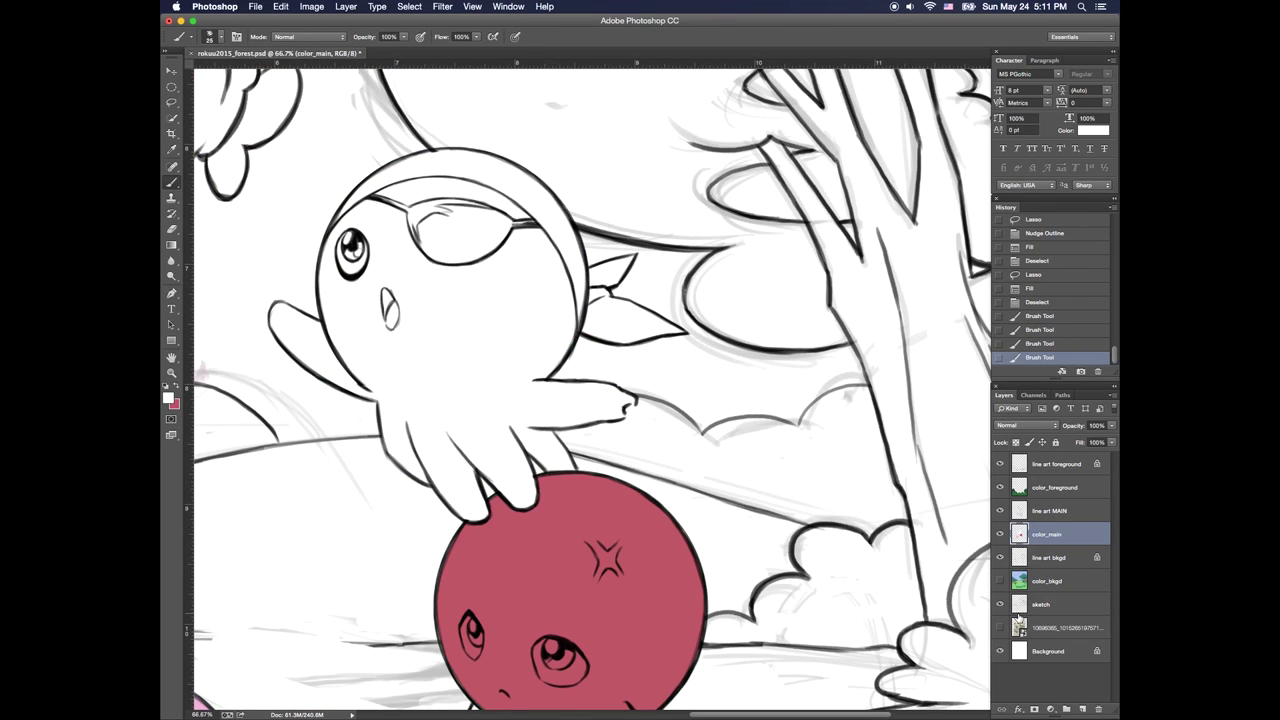
double_click(1031, 608)
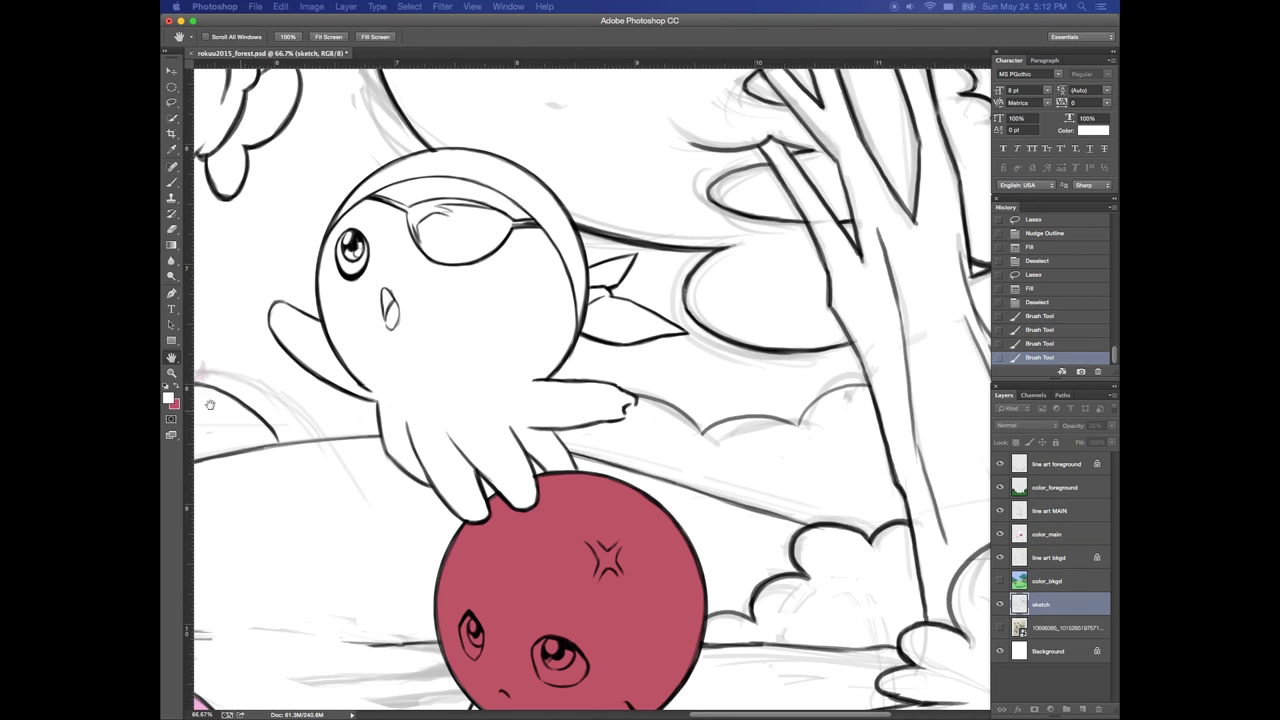
mouse_move(605, 24)
left_mouse_down()
mouse_move(603, 39)
mouse_move(613, 28)
left_mouse_up()
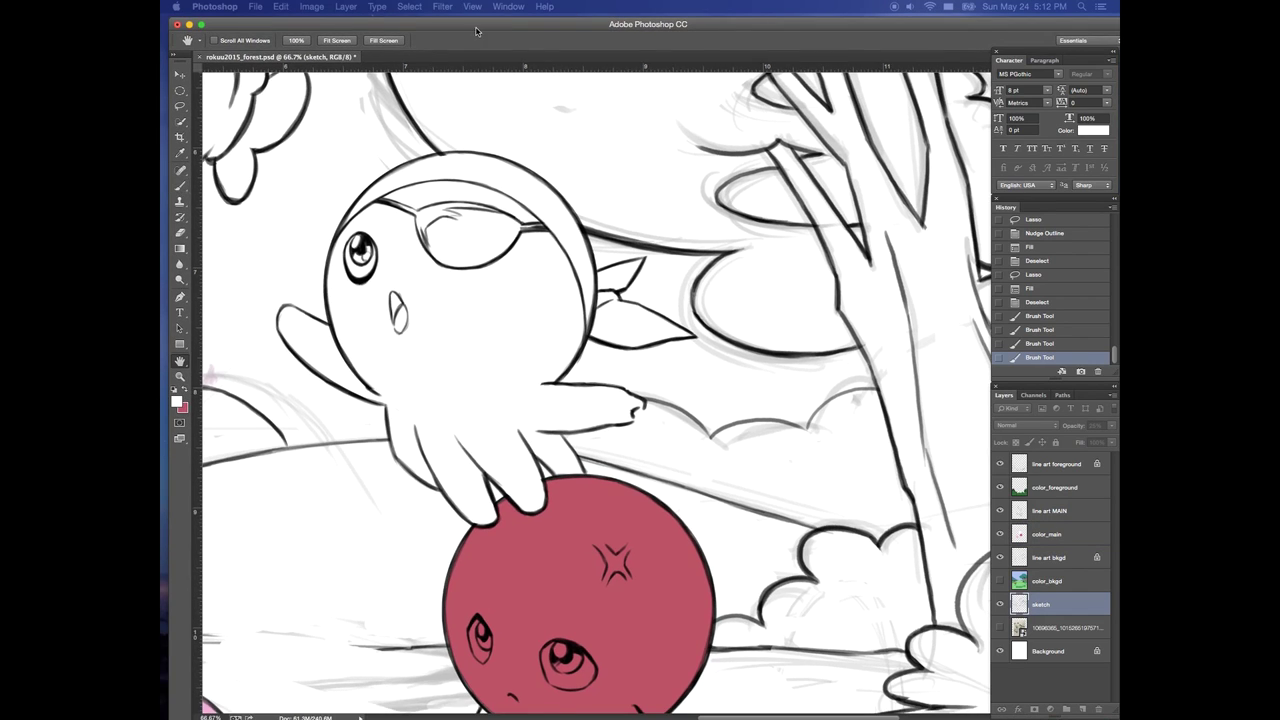
key("Escape")
key("x")
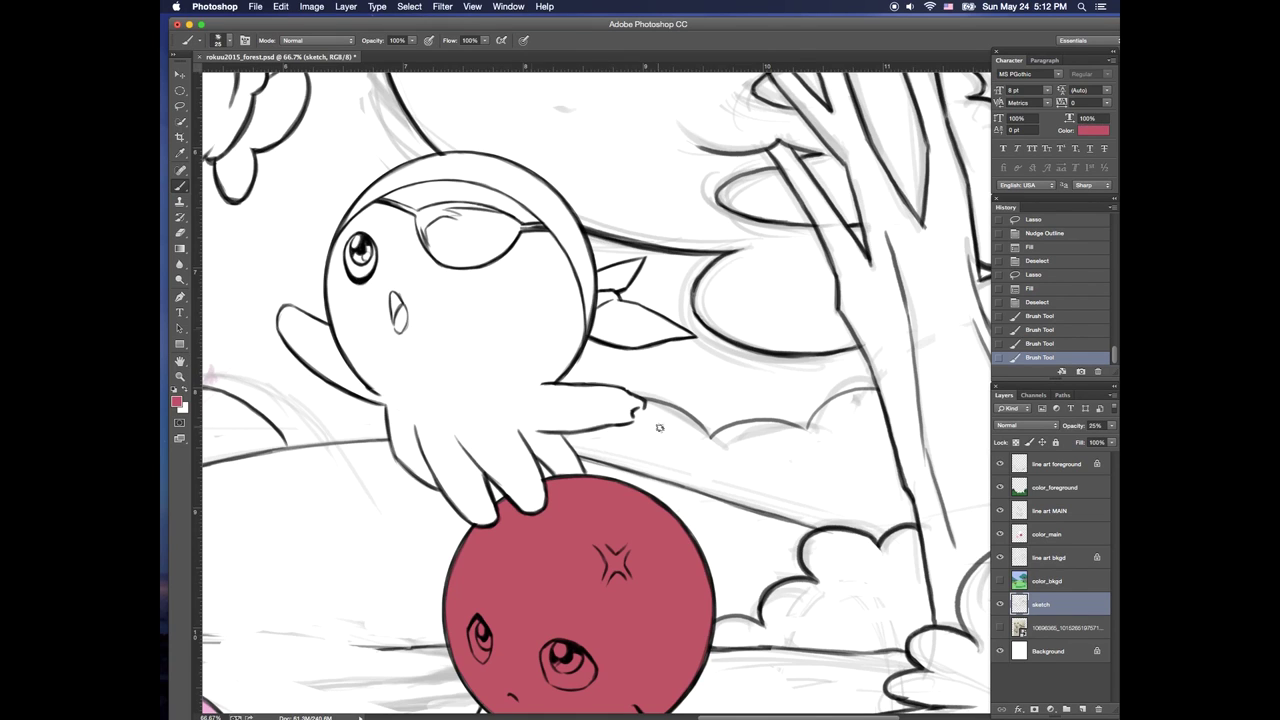
Roughly sketch a curved, pointed object in red at the end of the topmost character's outstretched arm
left_click(222, 41)
left_click(213, 190)
left_click(644, 425)
left_click(655, 422)
left_click(665, 420)
left_click(675, 418)
left_click(685, 415)
left_click(693, 413)
left_click(699, 412)
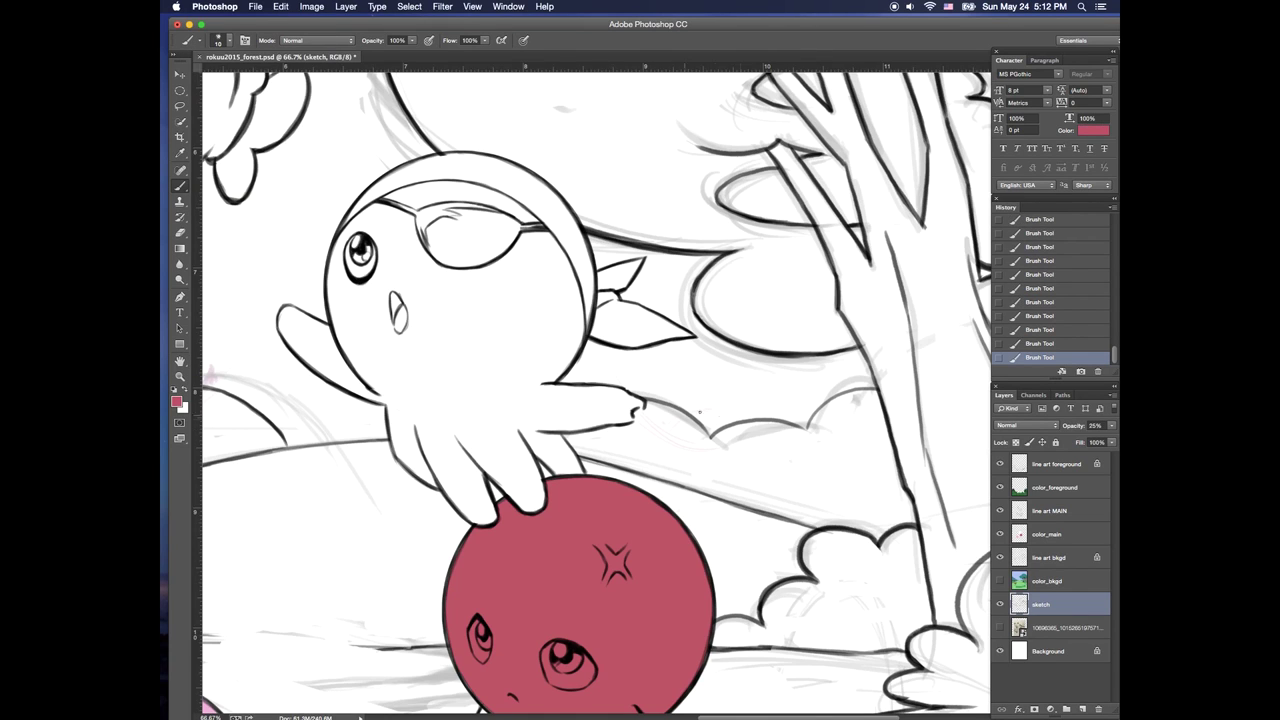
left_click_drag(726, 443, 674, 454)
left_click_drag(632, 396, 676, 448)
mouse_move(617, 374)
left_mouse_down()
mouse_move(688, 452)
mouse_move(757, 439)
mouse_move(752, 417)
left_mouse_up()
Ink the curved object in black on the line art MAIN layer, redoing the strokes that miss the sketch
left_click(1019, 513)
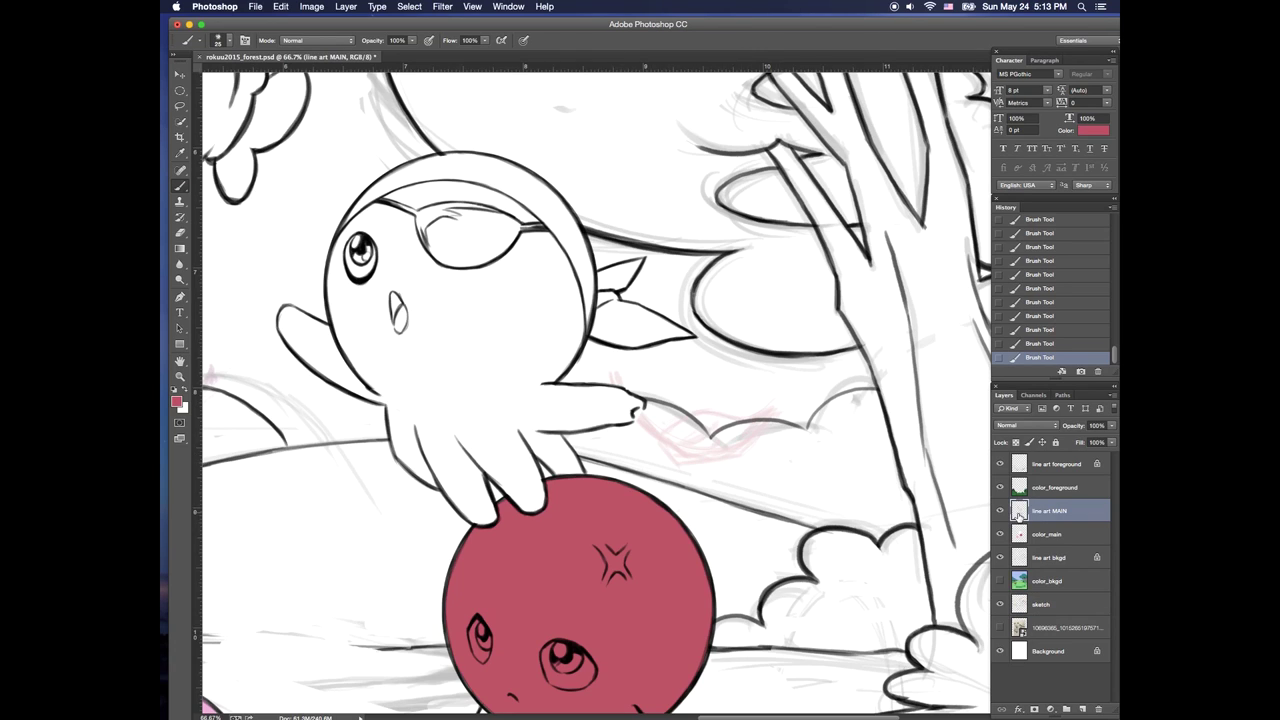
left_click(174, 390)
mouse_move(633, 416)
left_mouse_down()
mouse_move(753, 417)
mouse_move(775, 400)
mouse_move(660, 443)
mouse_move(726, 460)
left_mouse_up()
key("]")
key("]")
mouse_move(778, 410)
left_mouse_down()
mouse_move(716, 461)
mouse_move(685, 465)
left_mouse_up()
mouse_move(634, 418)
left_mouse_down()
mouse_move(660, 447)
mouse_move(703, 453)
mouse_move(699, 413)
mouse_move(777, 410)
mouse_move(756, 442)
left_mouse_up()
key("super+alt+z")
key("super+alt+z")
key("super+alt+z")
key("super+alt+z")
key("]")
left_click_drag(684, 456, 712, 450)
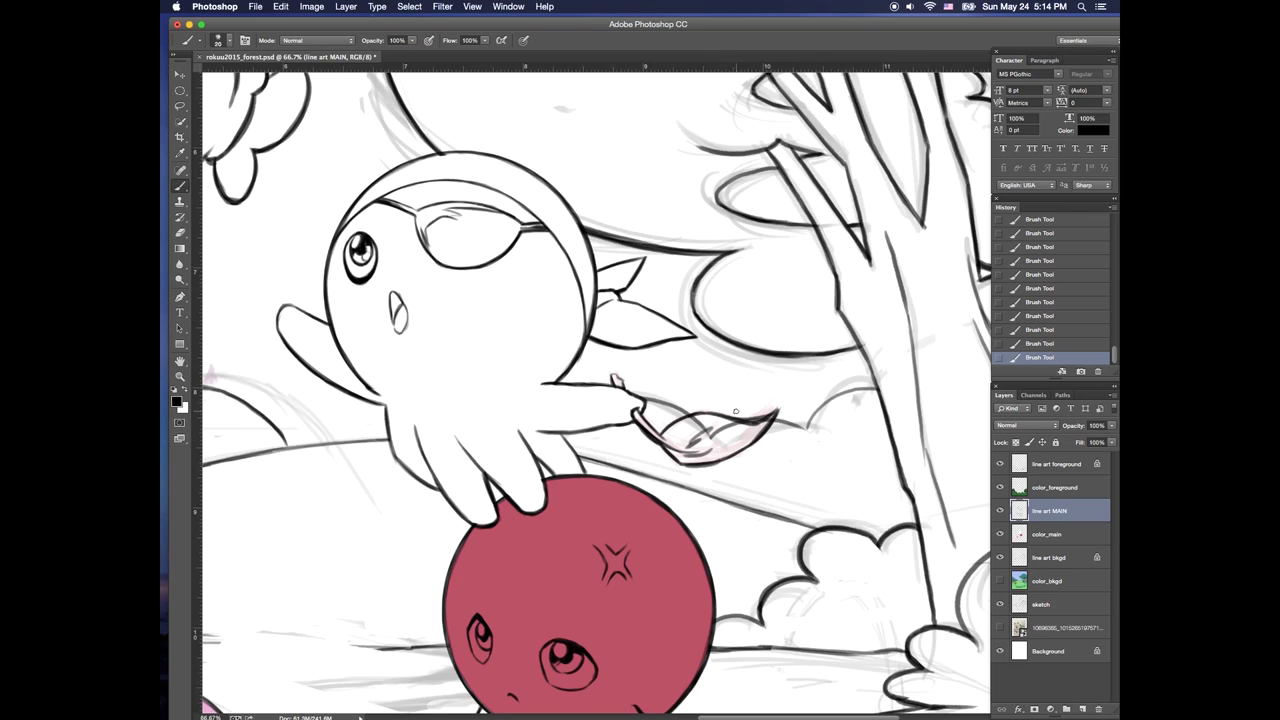
Hide line art bkgd and refine the pointed end of the curved object with the Eraser and Brush
left_click(1000, 557)
key("e")
mouse_move(750, 416)
left_mouse_down()
mouse_move(778, 408)
mouse_move(761, 436)
mouse_move(778, 409)
left_mouse_up()
left_click_drag(740, 422, 770, 414)
mouse_move(754, 424)
left_mouse_down()
mouse_move(771, 411)
mouse_move(765, 430)
left_mouse_up()
left_click_drag(770, 412, 750, 447)
left_click_drag(768, 422, 724, 460)
mouse_move(766, 428)
left_mouse_down()
mouse_move(745, 447)
mouse_move(706, 431)
left_mouse_up()
key("e")
Show the line art bkgd and color_bkgd layers and lock the line art MAIN layer
left_click_drag(1000, 557, 1000, 581)
key("h")
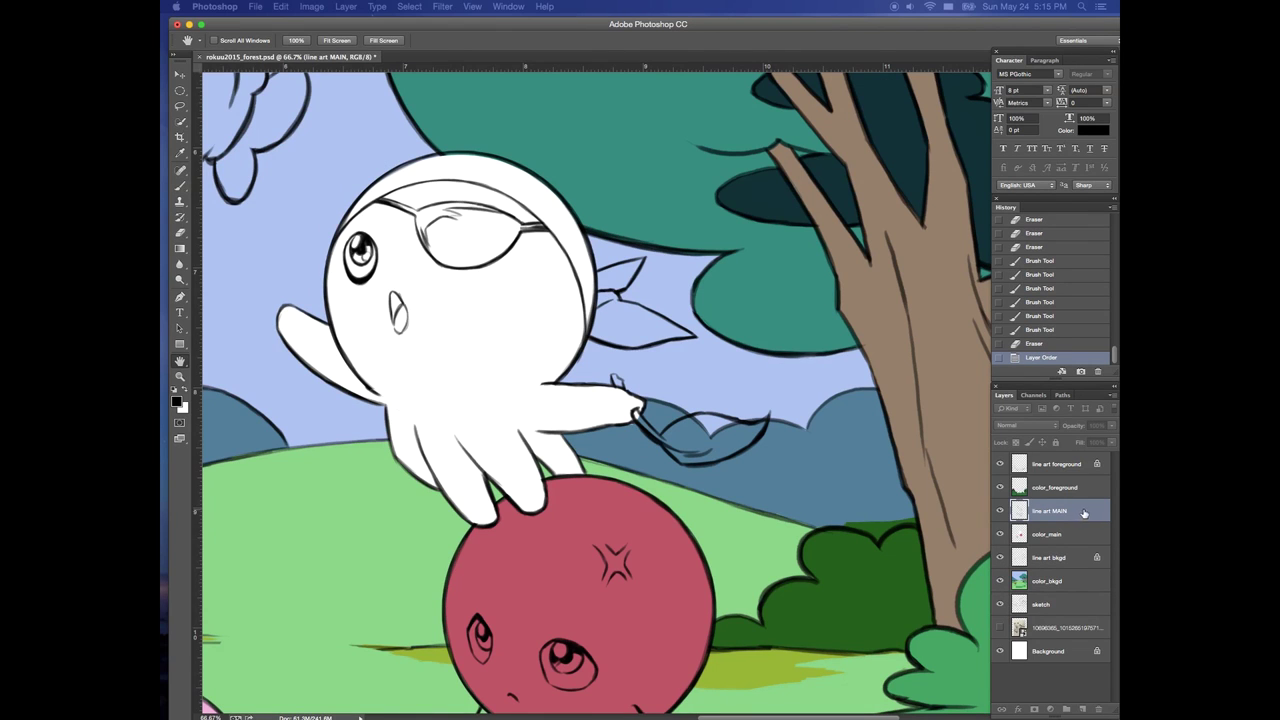
key("b")
On color_main, sample the red head colour and fill that character's lassoed tentacles with it
left_click(1040, 534)
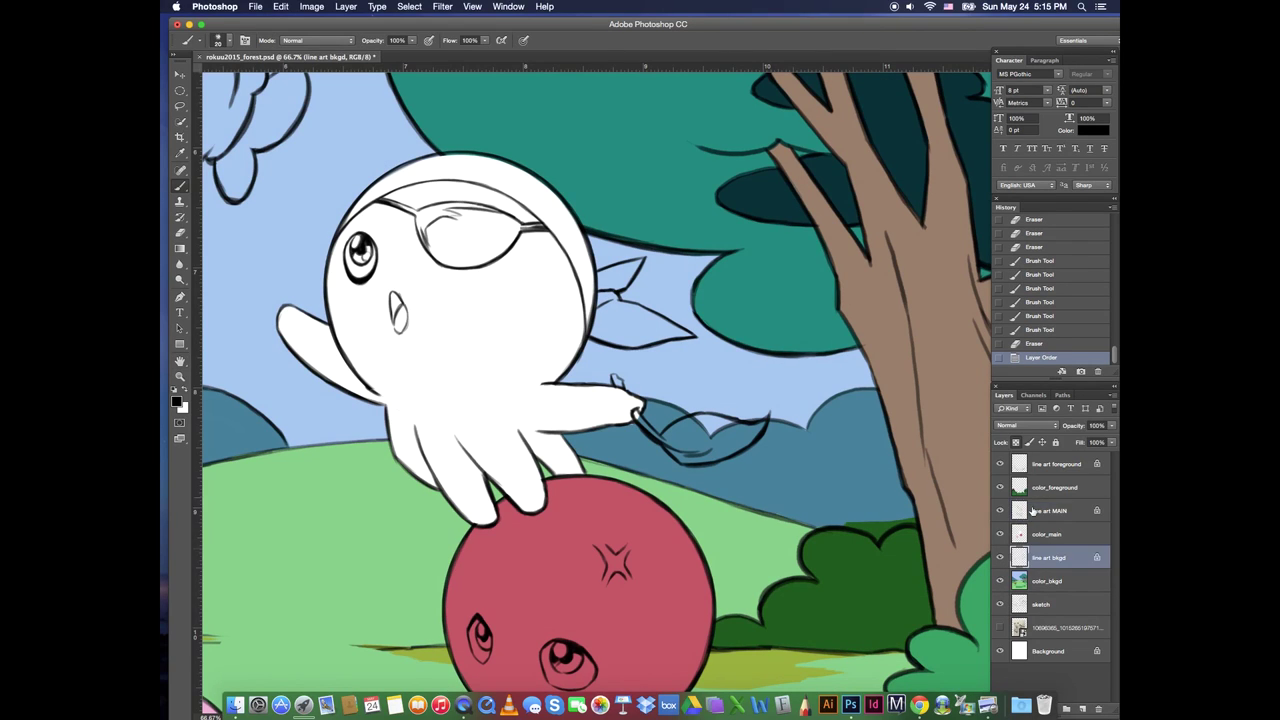
left_click_drag(495, 495, 476, 228)
left_click(476, 328, "alt")
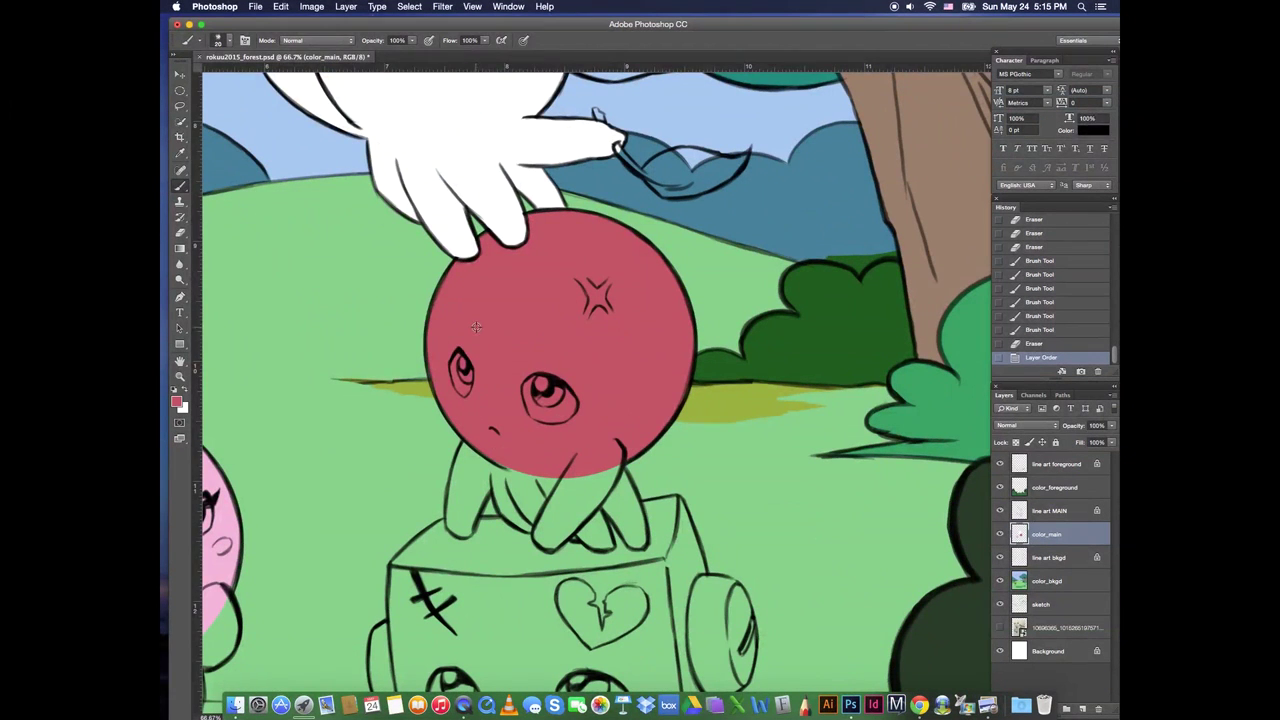
left_click(181, 106)
mouse_move(451, 540)
left_mouse_down()
mouse_move(534, 449)
mouse_move(622, 479)
mouse_move(644, 552)
mouse_move(604, 507)
mouse_move(618, 540)
mouse_move(453, 545)
left_mouse_up()
key("alt+BackSpace")
key("super+d")
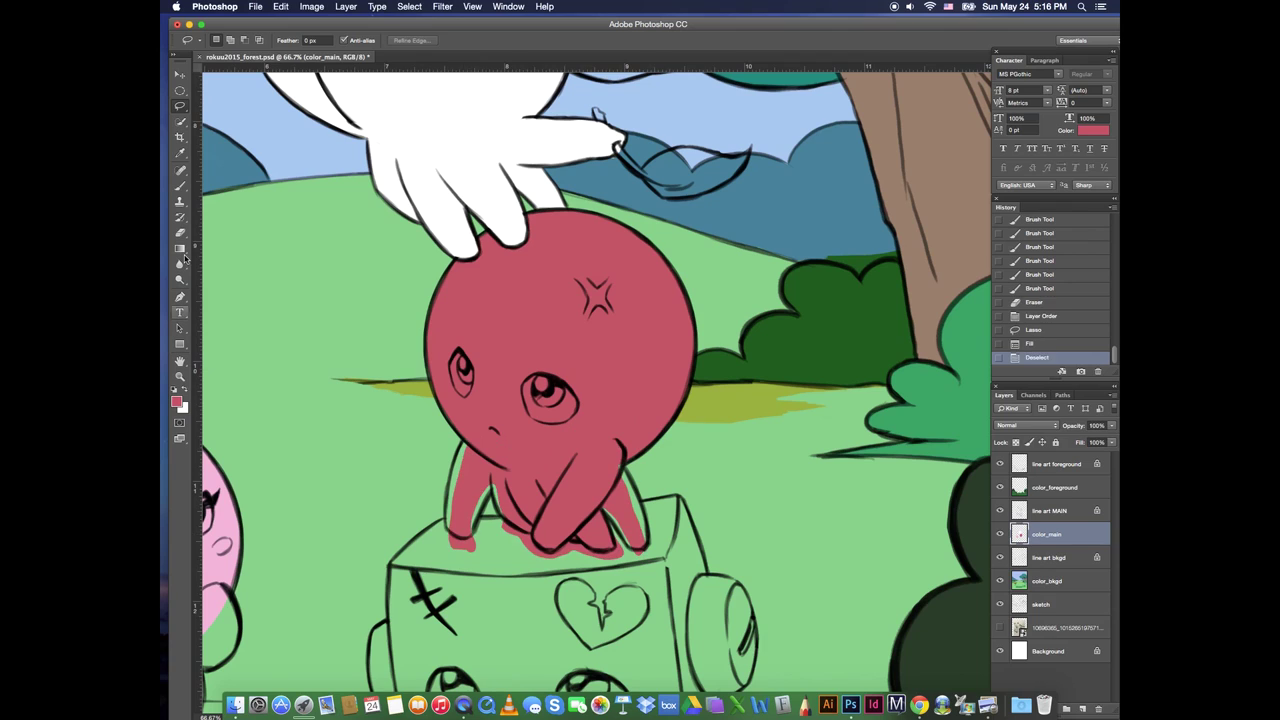
Brush red along the edge of the red character's head to close the gaps at the outline
left_click(180, 187)
left_click(430, 365)
left_click(433, 381)
left_click_drag(428, 358, 428, 332)
left_click_drag(430, 322, 436, 298)
left_click_drag(439, 290, 449, 271)
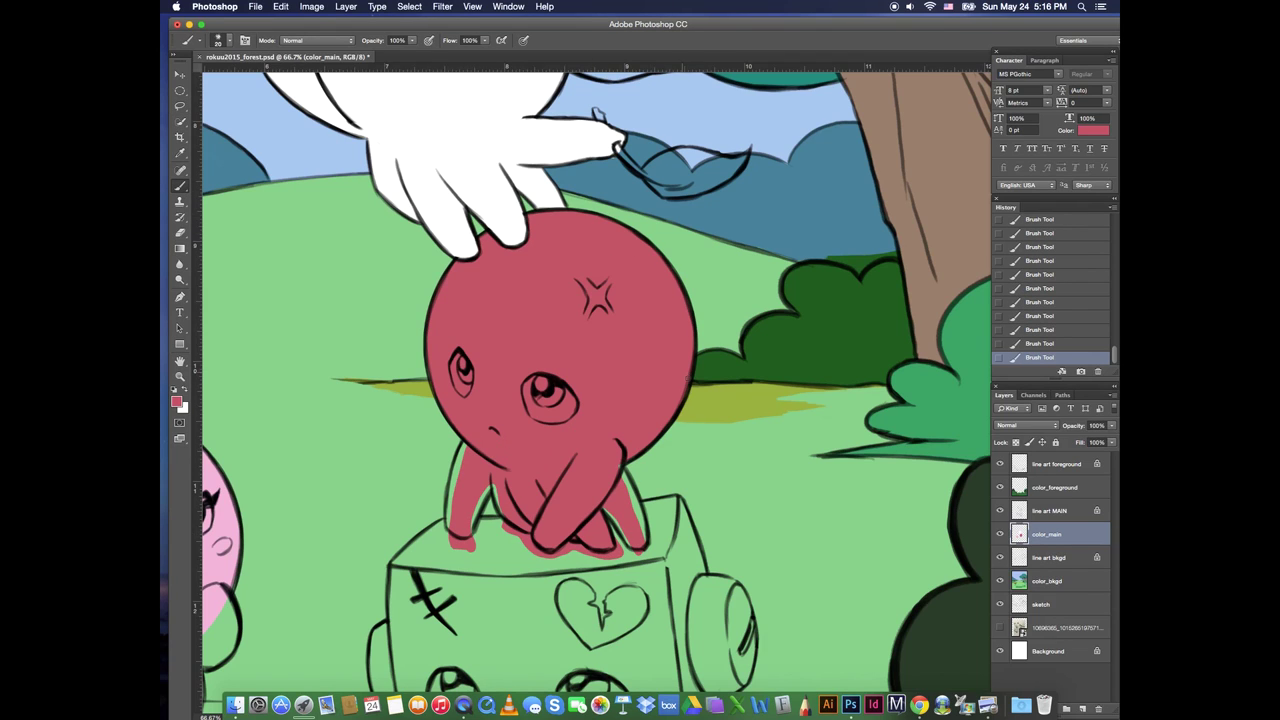
Adjust the brush size and paint the unfilled gaps in the red character's tentacles
left_click_drag(632, 500, 621, 470)
left_click(229, 41)
left_click(194, 132)
left_click(447, 285)
mouse_move(461, 473)
left_mouse_down()
mouse_move(466, 442)
mouse_move(451, 518)
mouse_move(474, 515)
left_mouse_up()
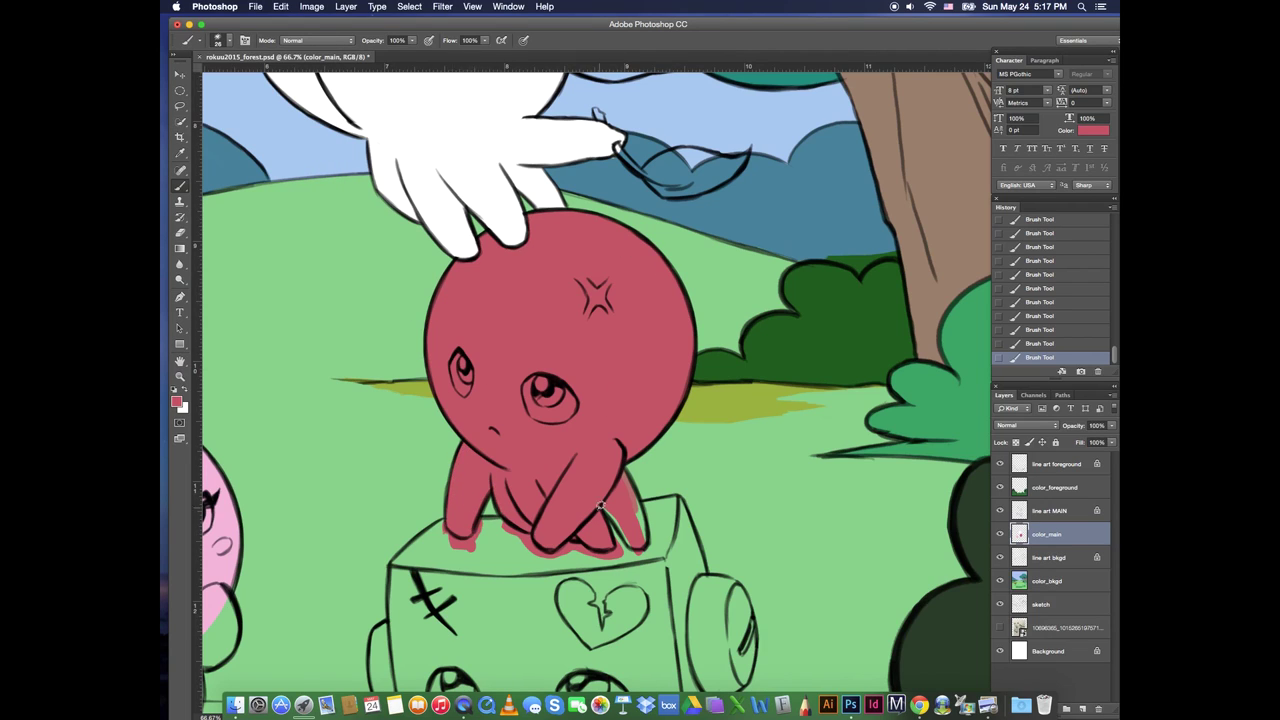
mouse_move(600, 504)
left_mouse_down()
mouse_move(628, 545)
mouse_move(648, 508)
mouse_move(655, 518)
left_mouse_up()
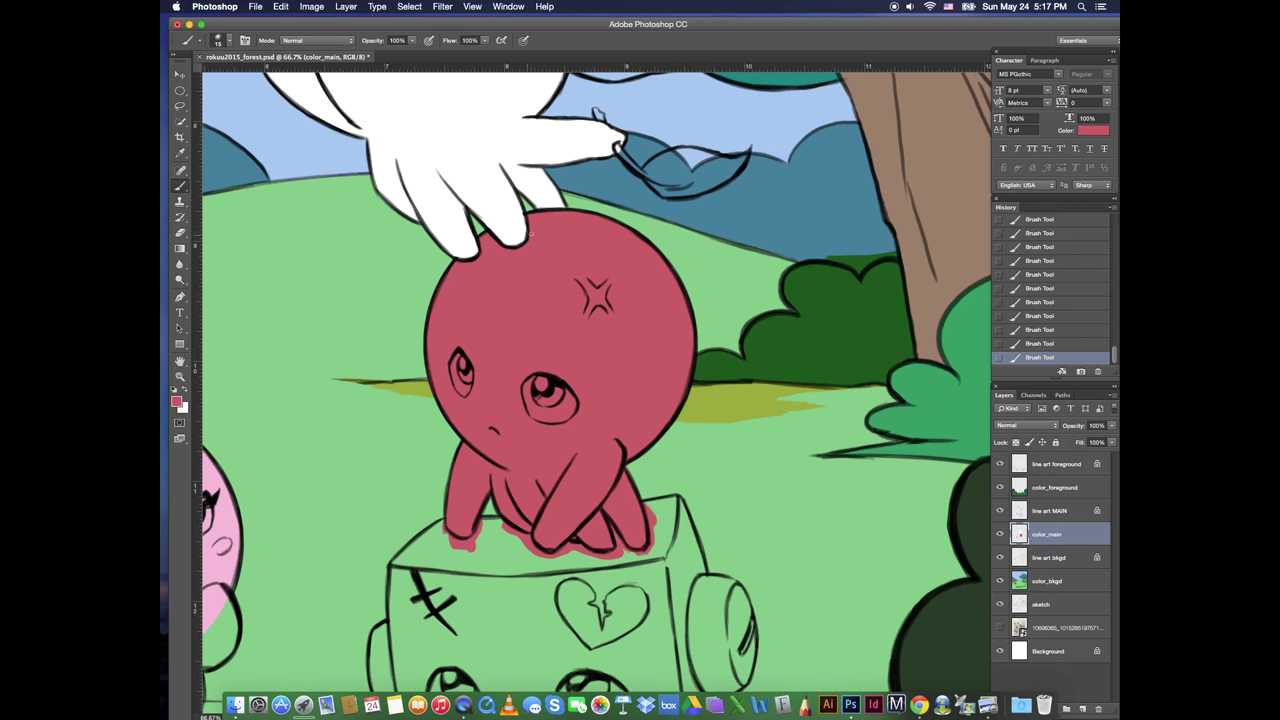
left_click(613, 160)
Sample the pink head colour and fill the pink character's lassoed tentacles and hand with it
mouse_move(555, 518)
left_mouse_down()
mouse_move(608, 263)
mouse_move(845, 317)
left_mouse_up()
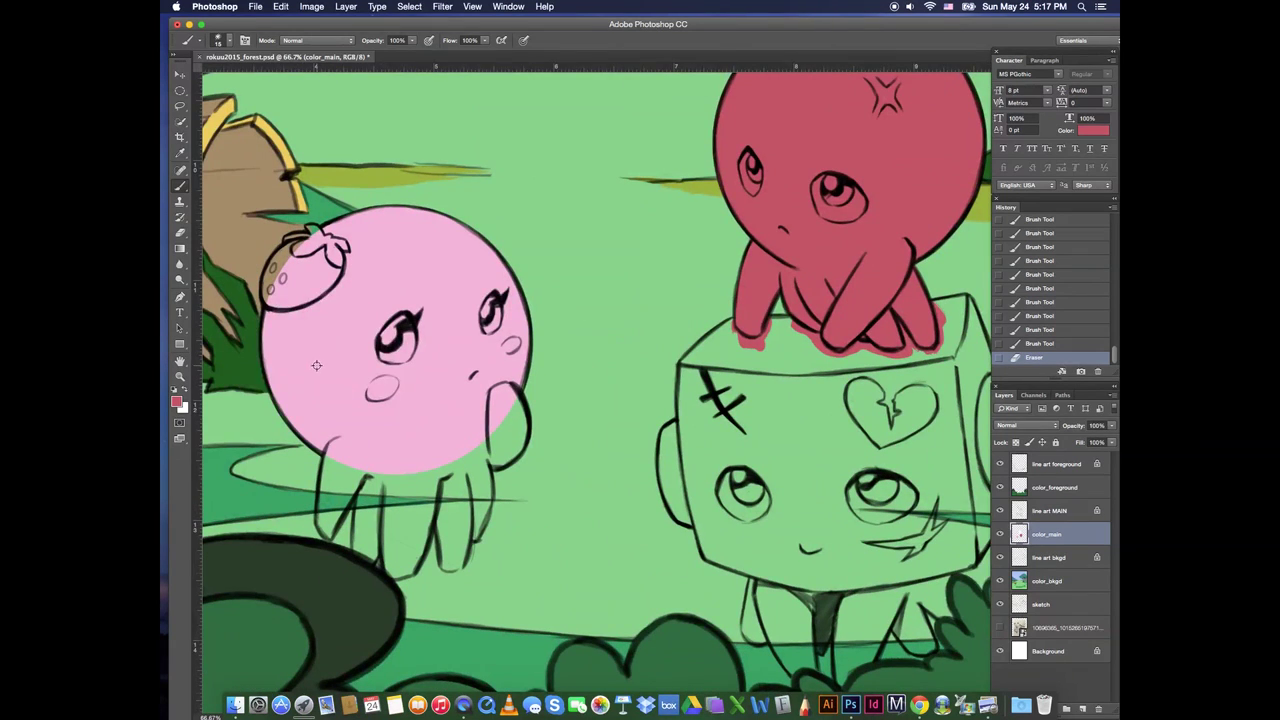
left_click(317, 363, "alt")
key("l")
mouse_move(338, 437)
left_mouse_down()
mouse_move(358, 562)
mouse_move(520, 408)
left_mouse_up()
key("alt+BackSpace")
key("super+d")
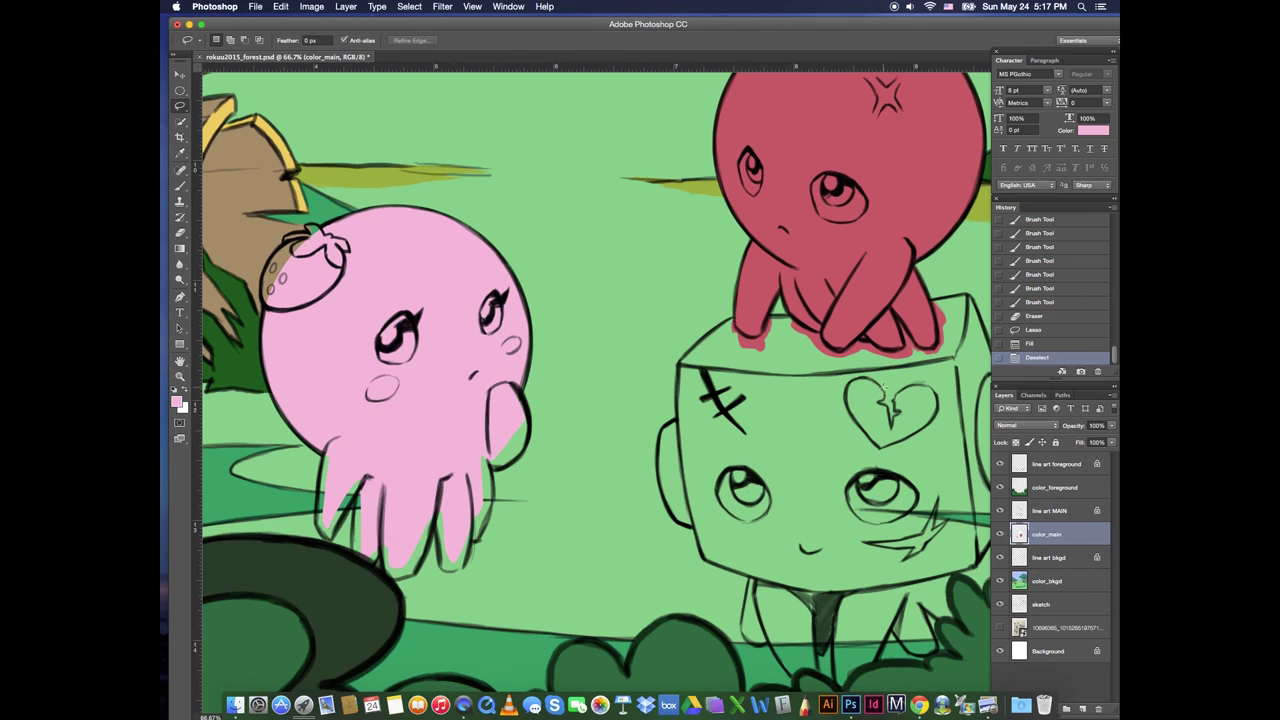
Hide color_foreground and brush pink into the remaining gaps of the pink character's tentacles and hand
left_click(1000, 488)
left_click(180, 186)
key("]")
key("]")
key("]")
left_click_drag(329, 458, 325, 498)
mouse_move(322, 494)
left_mouse_down()
mouse_move(323, 530)
mouse_move(350, 490)
left_mouse_up()
left_click_drag(356, 484, 348, 510)
left_click_drag(369, 462, 361, 510)
mouse_move(360, 500)
left_mouse_down()
mouse_move(360, 554)
mouse_move(391, 529)
mouse_move(379, 561)
mouse_move(354, 565)
mouse_move(388, 601)
mouse_move(449, 506)
mouse_move(442, 550)
left_mouse_up()
key("e")
key("b")
mouse_move(445, 563)
left_mouse_down()
mouse_move(465, 530)
mouse_move(482, 464)
mouse_move(520, 422)
left_mouse_up()
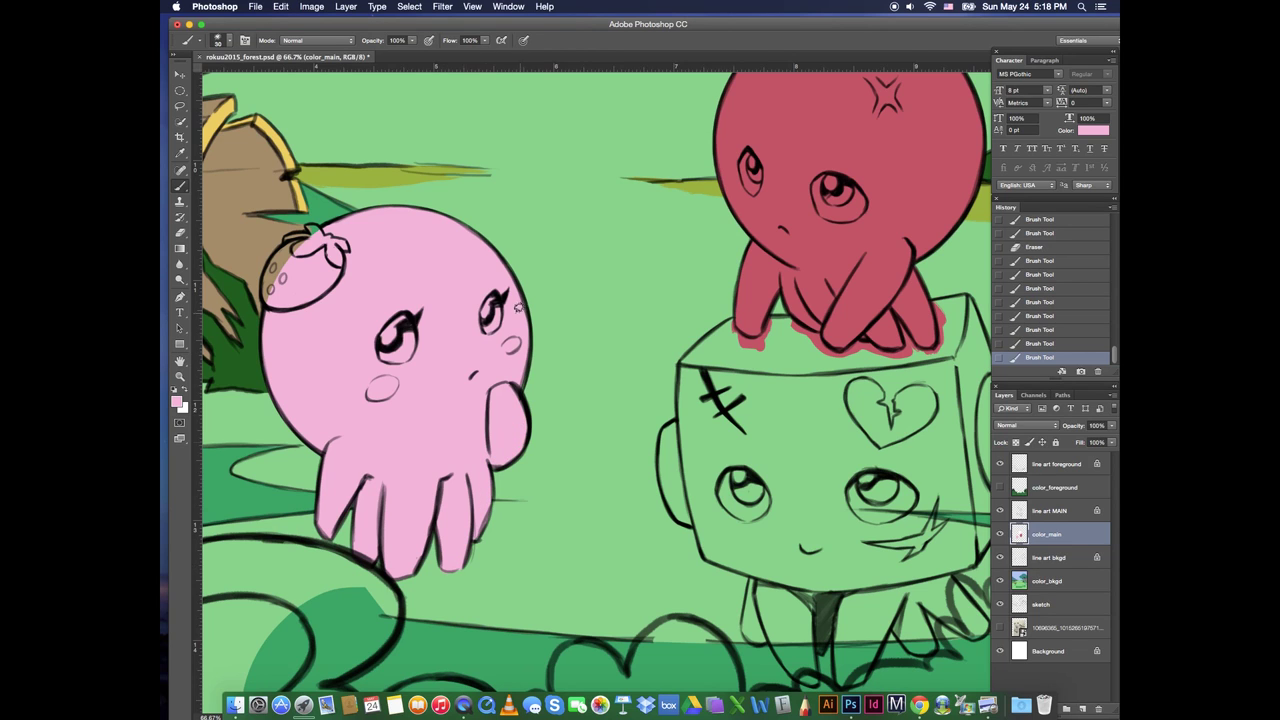
Erase the pink spill along the head's upper edge and touch up the last tentacle
key("e")
left_click_drag(440, 212, 456, 217)
left_click_drag(456, 216, 468, 222)
left_click_drag(468, 222, 477, 228)
key("b")
left_click_drag(459, 572, 491, 533)
Set the foreground colour to purple #9165c7 for the cube-headed character
scroll(415, 395, "right", 7)
scroll(415, 395, "down", 2)
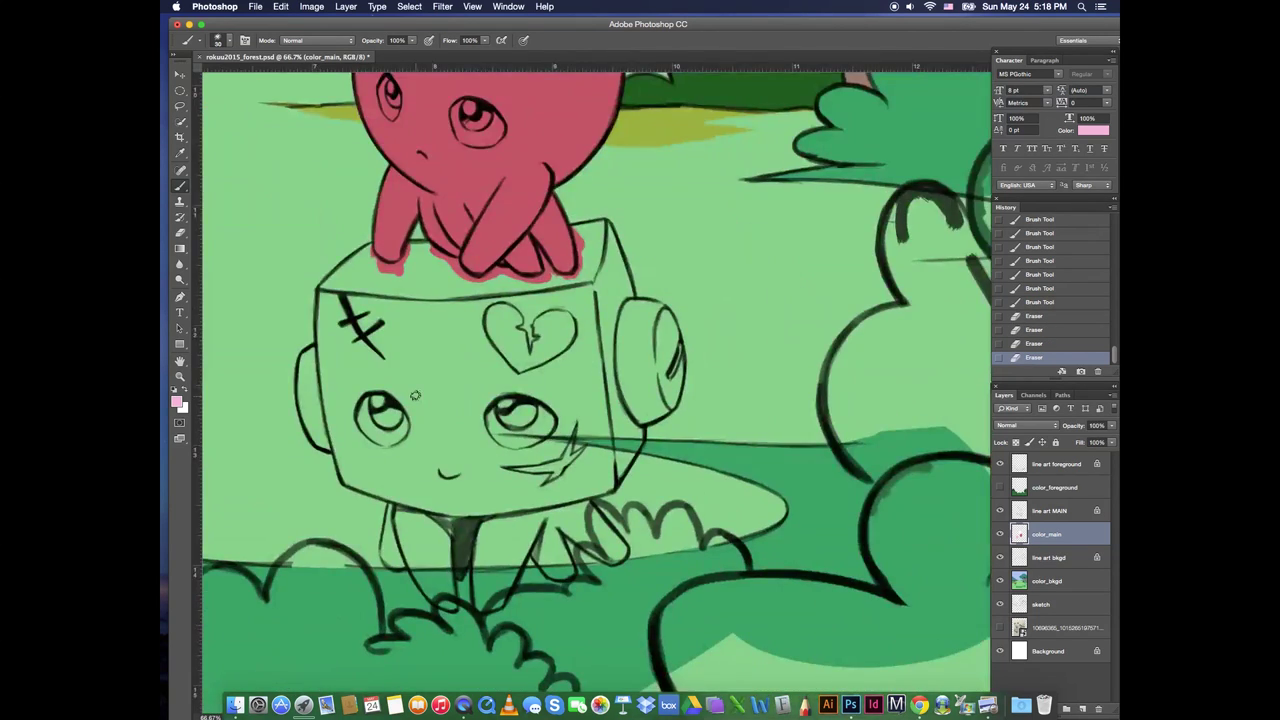
left_click(177, 402)
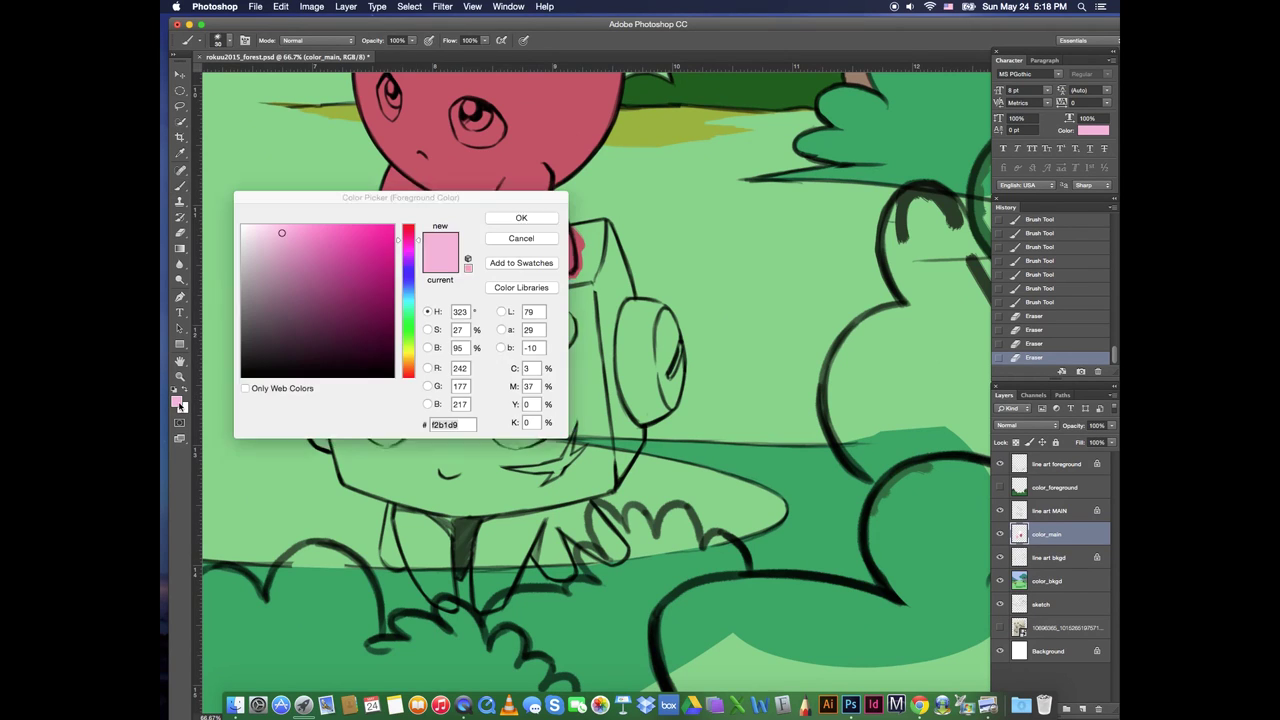
left_click(522, 453)
mouse_move(328, 252)
left_mouse_down()
mouse_move(343, 268)
mouse_move(333, 251)
left_mouse_up()
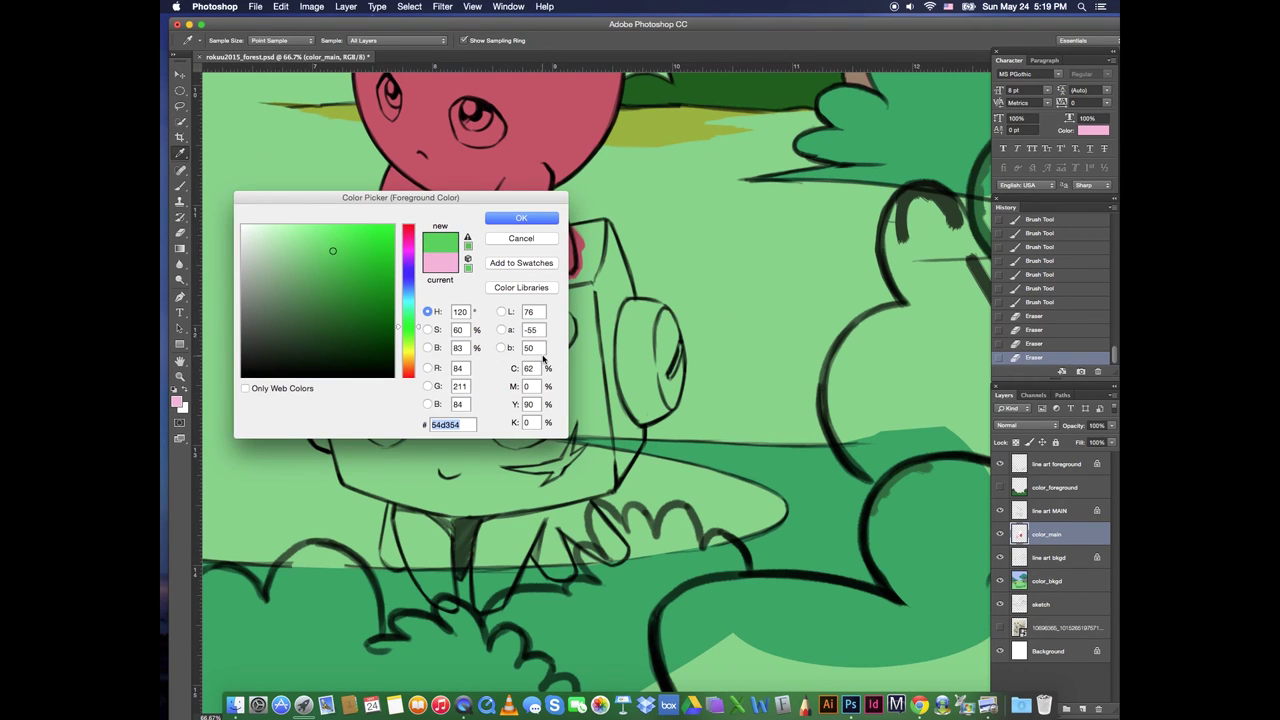
left_click(408, 263)
left_click(316, 258)
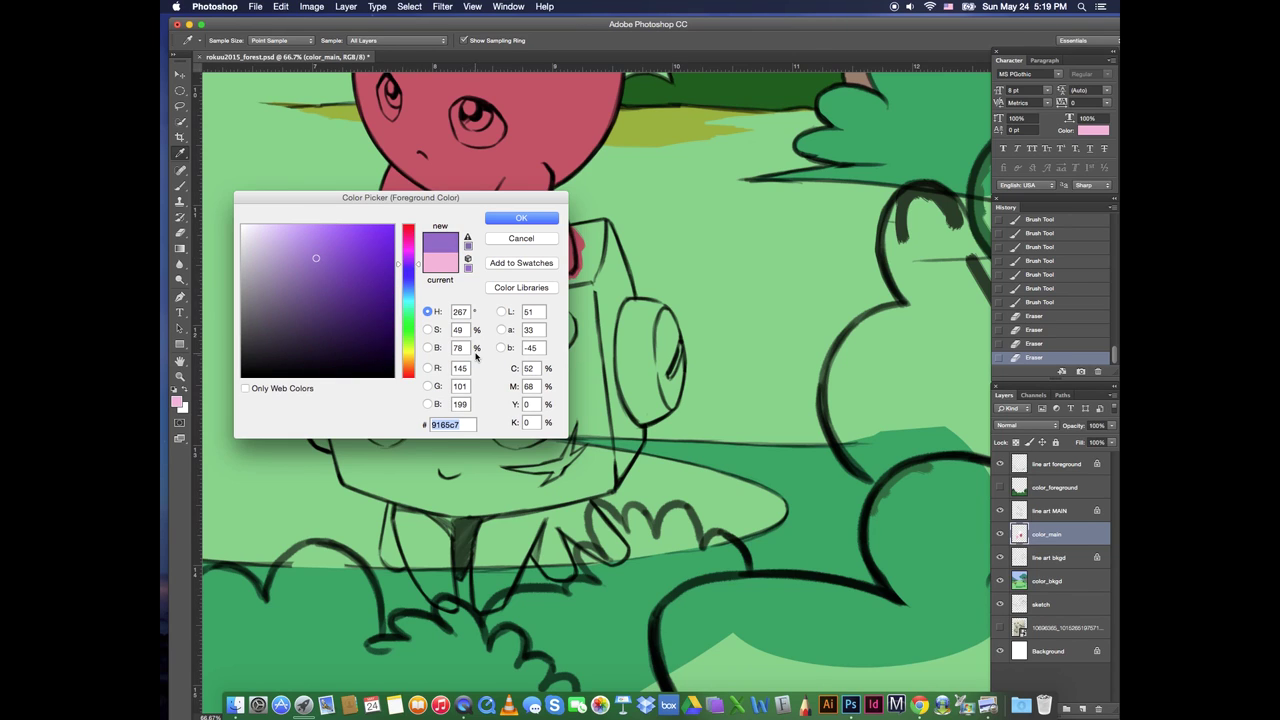
key("Return")
Lasso the cube-headed character's head and tentacles, fill them with purple, and switch to the Brush
key("l")
mouse_move(390, 550)
left_mouse_down()
mouse_move(326, 444)
mouse_move(578, 282)
mouse_move(597, 519)
mouse_move(522, 556)
mouse_move(400, 550)
left_mouse_up()
key("alt+BackSpace")
key("super+d")
left_click(181, 187)
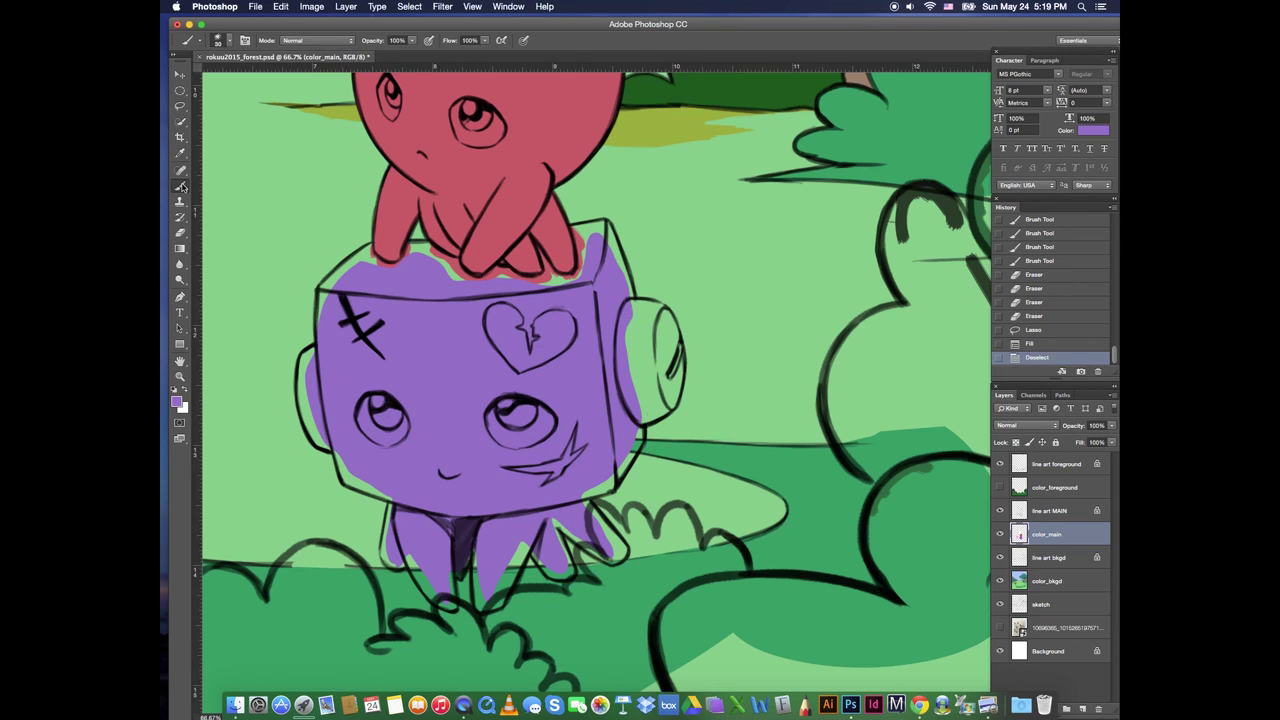
Brush purple into the gaps along the side edge, lower corner and upper corner of the cube-headed character's head
left_click_drag(328, 296, 321, 326)
left_click_drag(322, 294, 320, 322)
left_click_drag(334, 446, 343, 476)
mouse_move(338, 456)
left_mouse_down()
mouse_move(350, 482)
mouse_move(380, 492)
left_mouse_up()
left_click_drag(360, 484, 378, 488)
left_click_drag(326, 286, 355, 261)
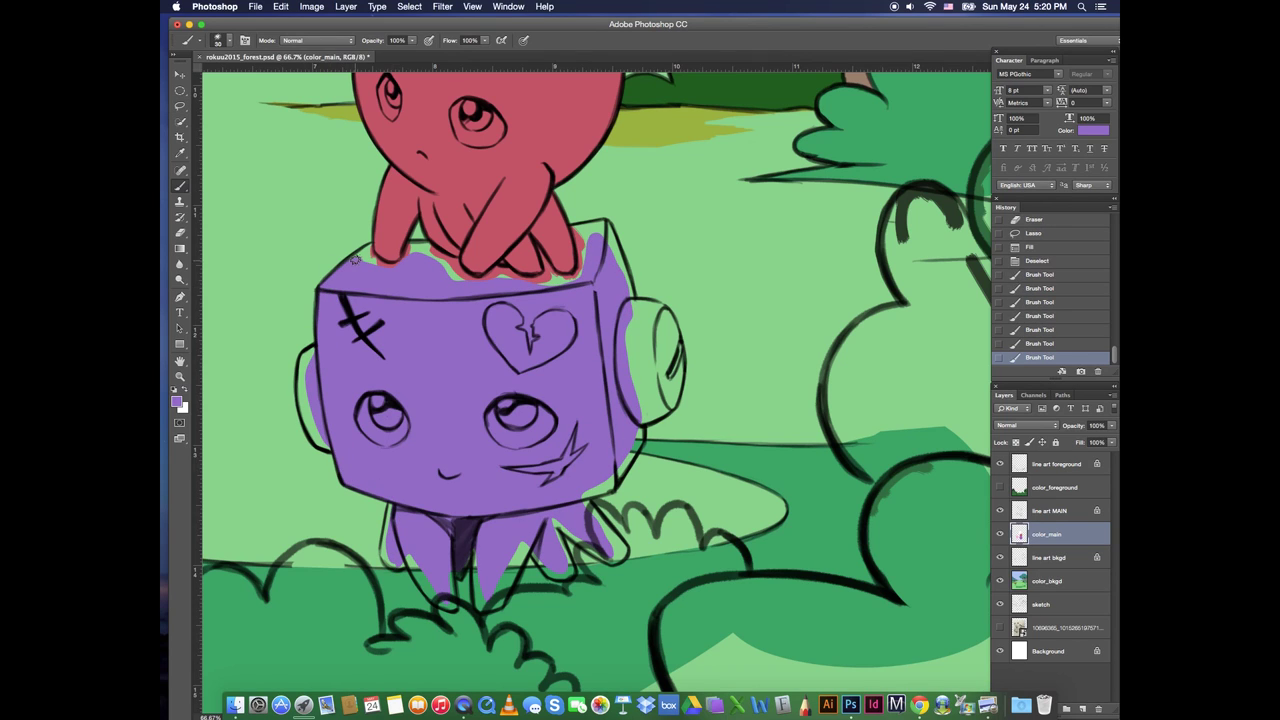
Enlarge the brush and paint purple into the remaining gaps of the cube-headed character's tentacles
mouse_move(392, 506)
left_mouse_down()
mouse_move(387, 554)
mouse_move(447, 603)
mouse_move(450, 567)
mouse_move(446, 604)
left_mouse_up()
key("bracketright")
key("bracketright")
key("bracketright")
key("bracketright")
left_click_drag(480, 560, 481, 603)
mouse_move(490, 602)
left_mouse_down()
mouse_move(539, 512)
mouse_move(525, 547)
mouse_move(554, 573)
left_mouse_up()
left_click_drag(554, 573, 537, 511)
left_click_drag(547, 580, 553, 586)
mouse_move(563, 527)
left_mouse_down()
mouse_move(602, 554)
mouse_move(621, 549)
left_mouse_up()
Touch up the purple along the cube head's lower corner and side edges
mouse_move(585, 490)
left_mouse_down()
mouse_move(636, 428)
mouse_move(628, 461)
left_mouse_up()
left_click_drag(350, 320, 359, 312)
mouse_move(602, 228)
left_mouse_down()
mouse_move(628, 320)
mouse_move(625, 247)
left_mouse_up()
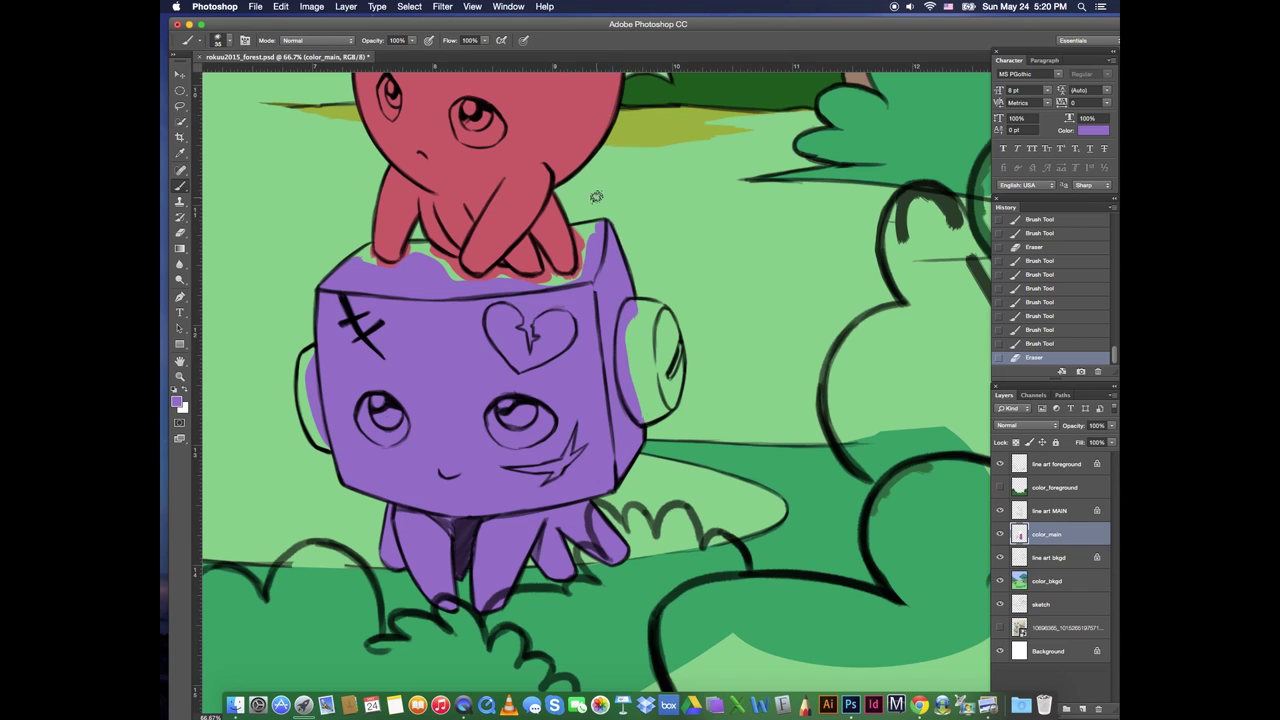
Brush purple over the cube's top face and the red spill around the red character's tentacles
left_click(180, 379)
left_click(442, 290)
left_click(370, 285)
left_click(516, 440, "alt")
left_click(181, 189)
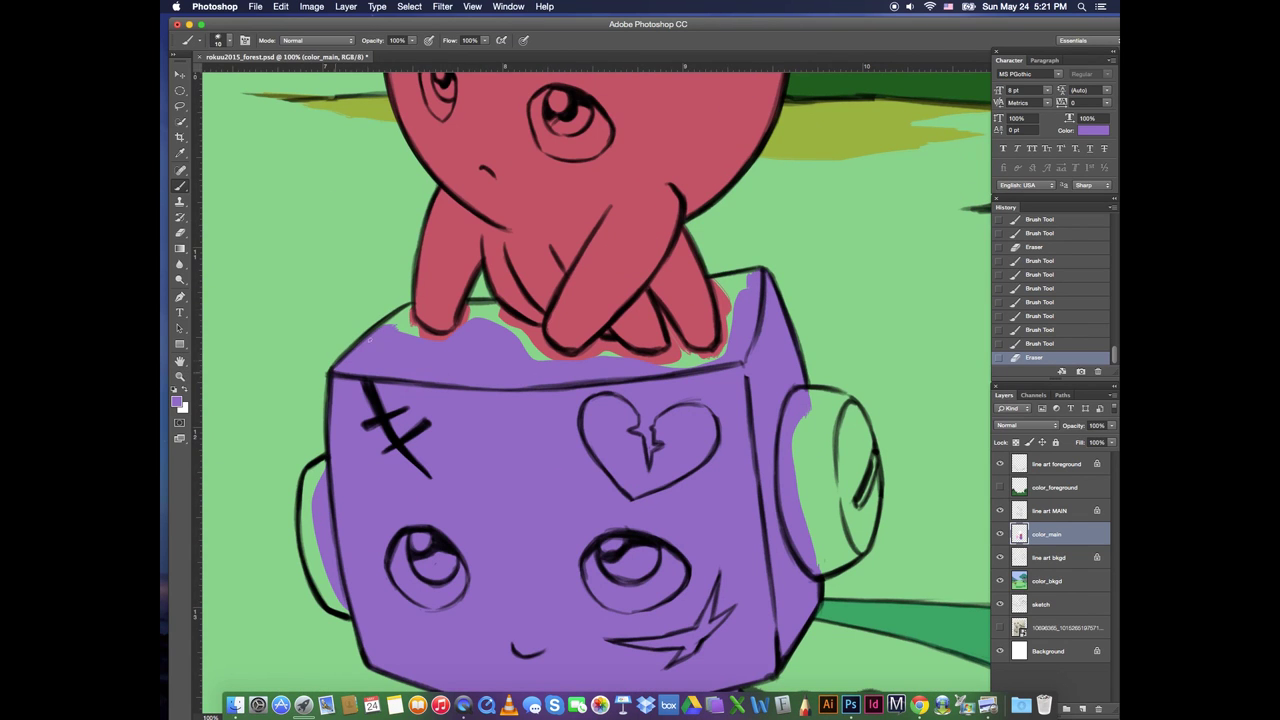
key("]")
left_click_drag(372, 338, 398, 318)
left_click_drag(382, 326, 408, 308)
mouse_move(398, 318)
left_mouse_down()
mouse_move(454, 333)
mouse_move(496, 309)
mouse_move(576, 356)
mouse_move(726, 360)
mouse_move(661, 298)
left_mouse_up()
left_click_drag(724, 342, 719, 285)
mouse_move(728, 324)
left_mouse_down()
mouse_move(736, 298)
mouse_move(714, 280)
left_mouse_up()
mouse_move(716, 280)
left_mouse_down()
mouse_move(758, 273)
mouse_move(734, 315)
left_mouse_up()
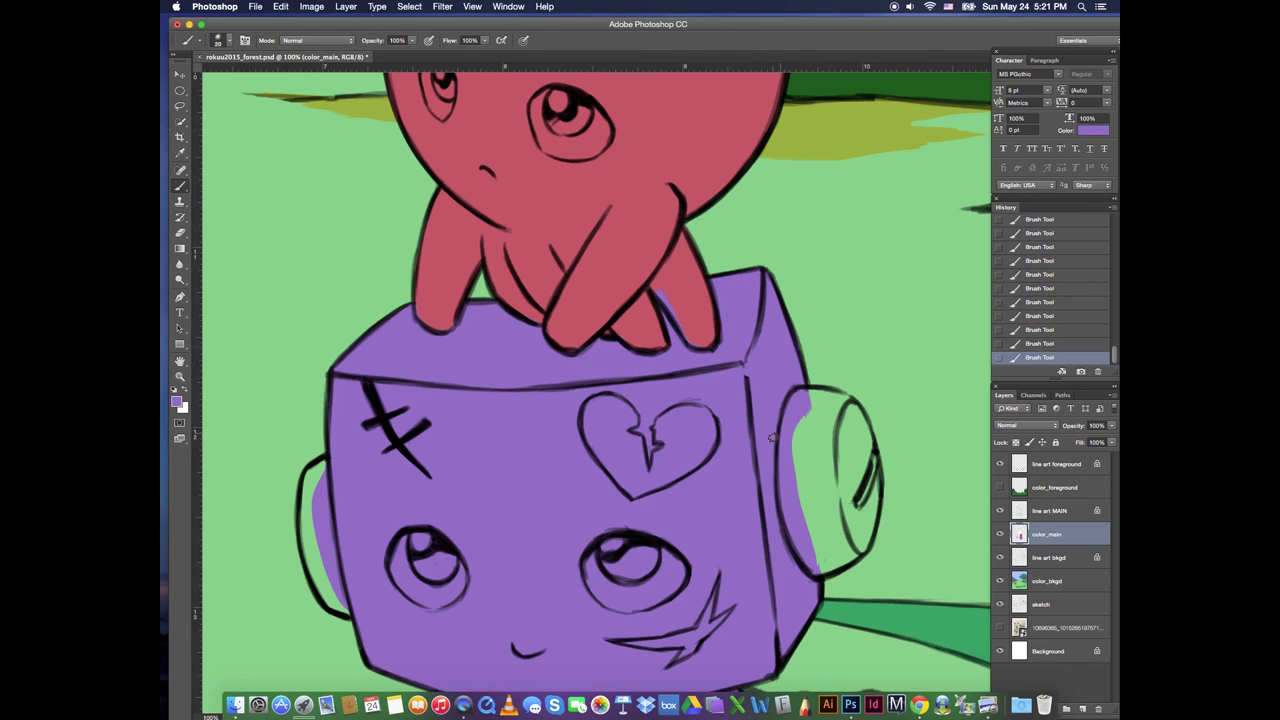
Sample the red character's body colour and repaint the purple spill between its tentacles
left_click(417, 250, "alt")
left_click_drag(607, 330, 698, 342)
scroll(684, 295, "down", 5)
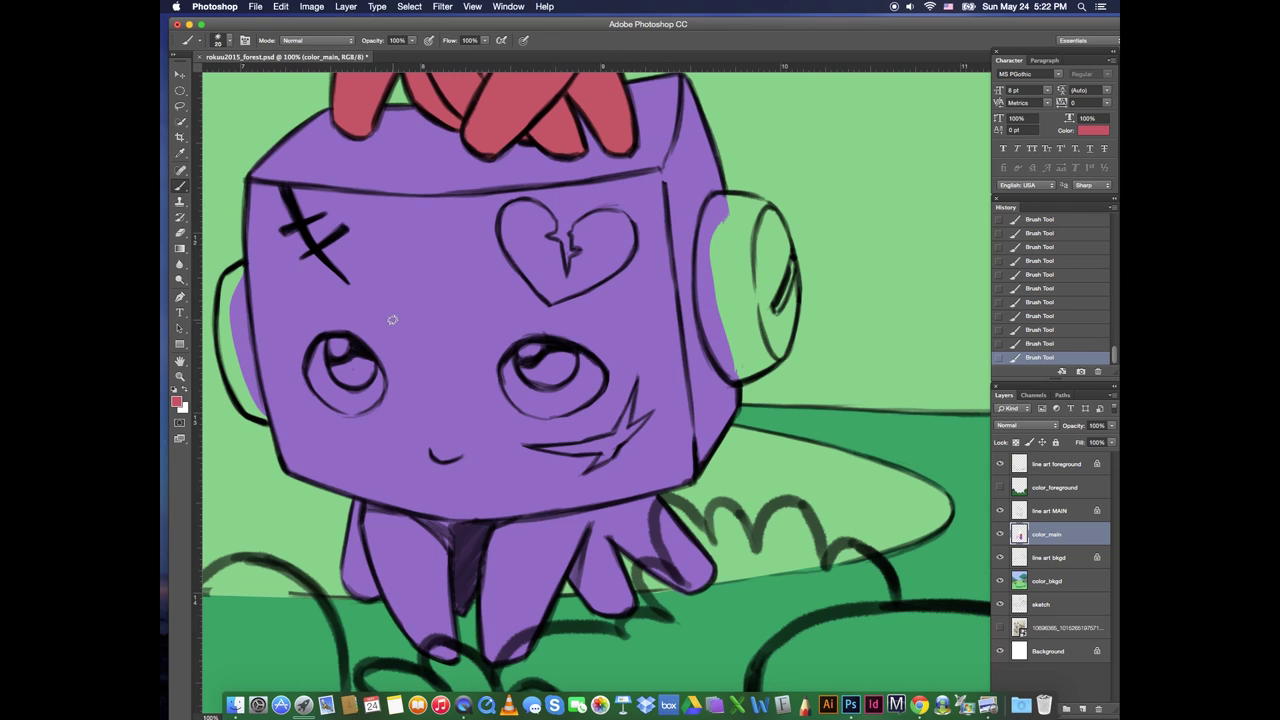
Make the color_foreground layer visible again and view the wider scene
key("super+minus")
key("super+minus")
key("super+minus")
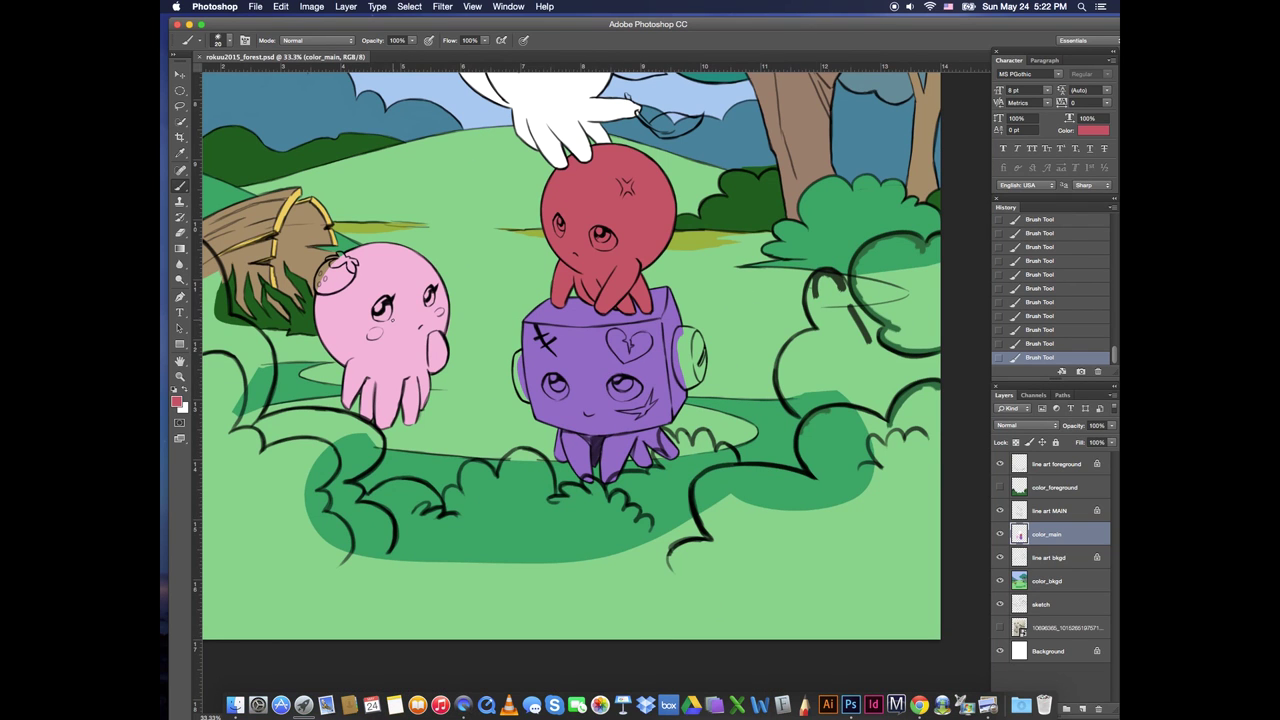
left_click(999, 487)
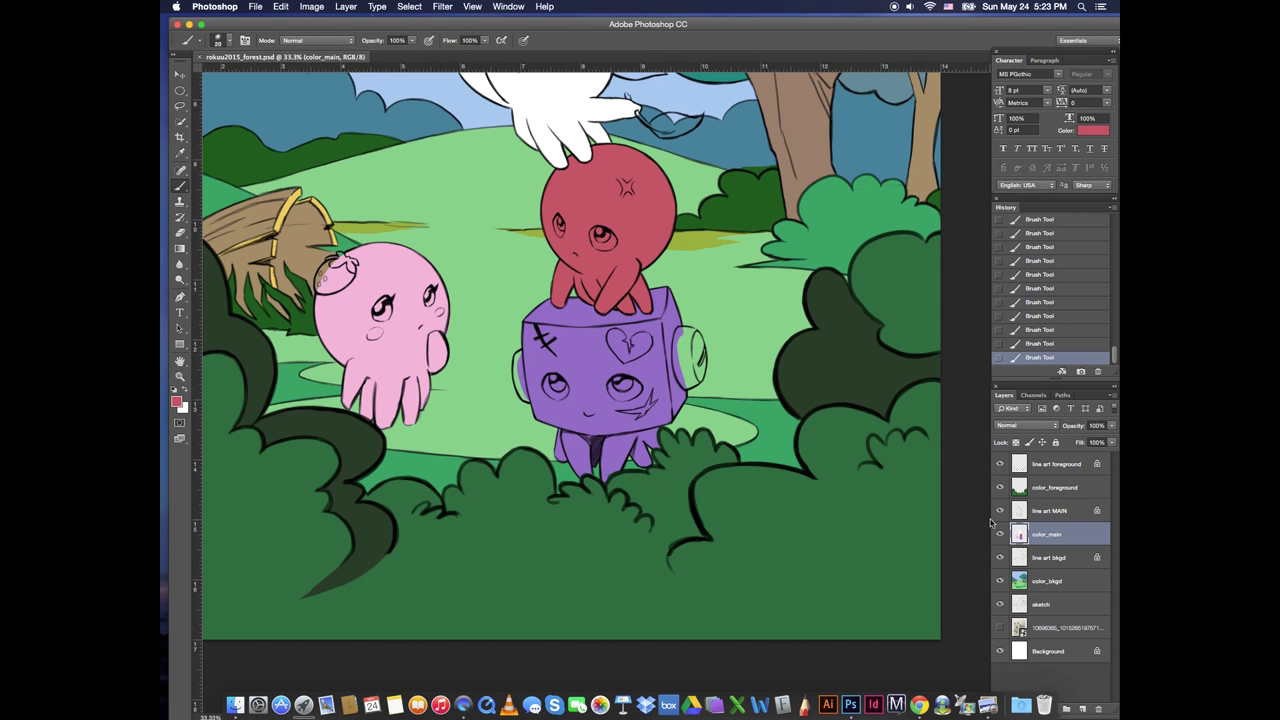
Lasso the strawberry on the pink character's head and fill it with crimson
key("z")
left_click(375, 309)
left_click(375, 309)
left_click(375, 309)
left_click_drag(375, 309, 487, 379)
key("l")
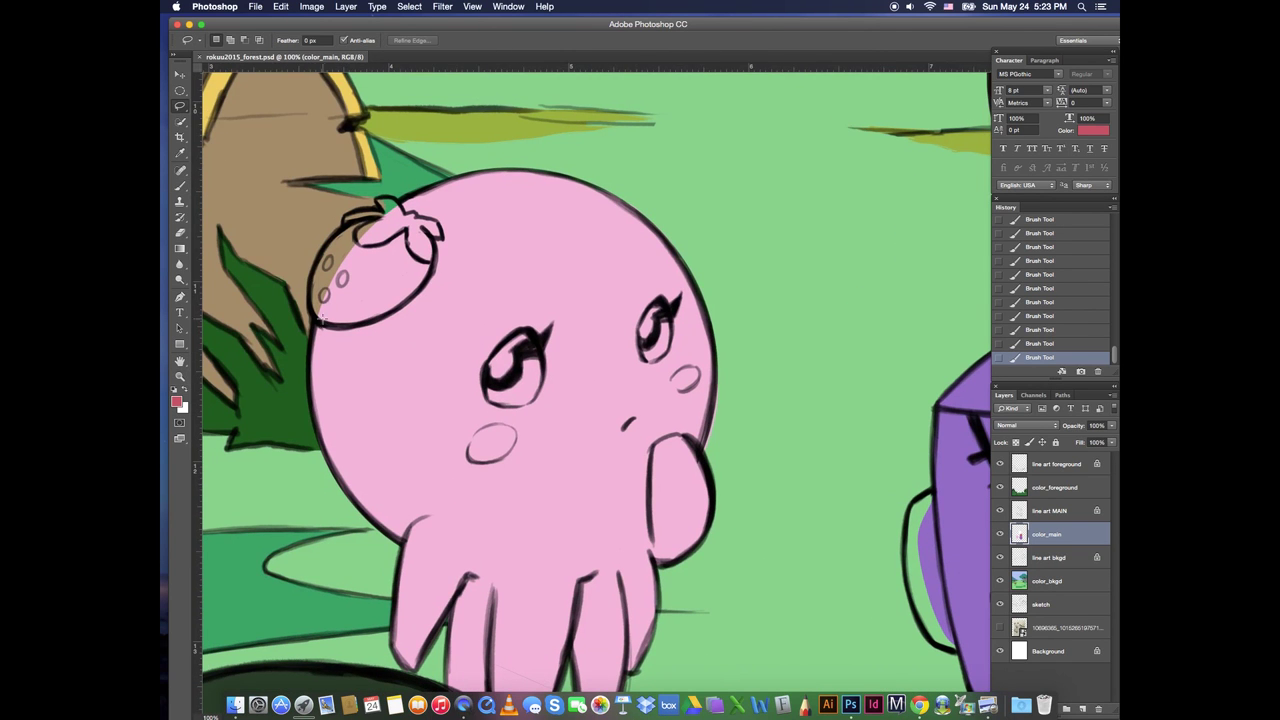
mouse_move(350, 234)
left_mouse_down()
mouse_move(376, 313)
mouse_move(350, 234)
left_mouse_up()
left_click(177, 402)
mouse_move(387, 238)
left_mouse_down()
mouse_move(377, 268)
mouse_move(330, 251)
left_mouse_up()
left_click(521, 218)
key("alt+BackSpace")
key("super+d")
Brush crimson into the unfilled edges of the strawberry
left_click(180, 187)
left_click_drag(328, 254, 319, 274)
mouse_move(318, 276)
left_mouse_down()
mouse_move(317, 295)
mouse_move(384, 322)
left_mouse_up()
left_click_drag(430, 250, 381, 310)
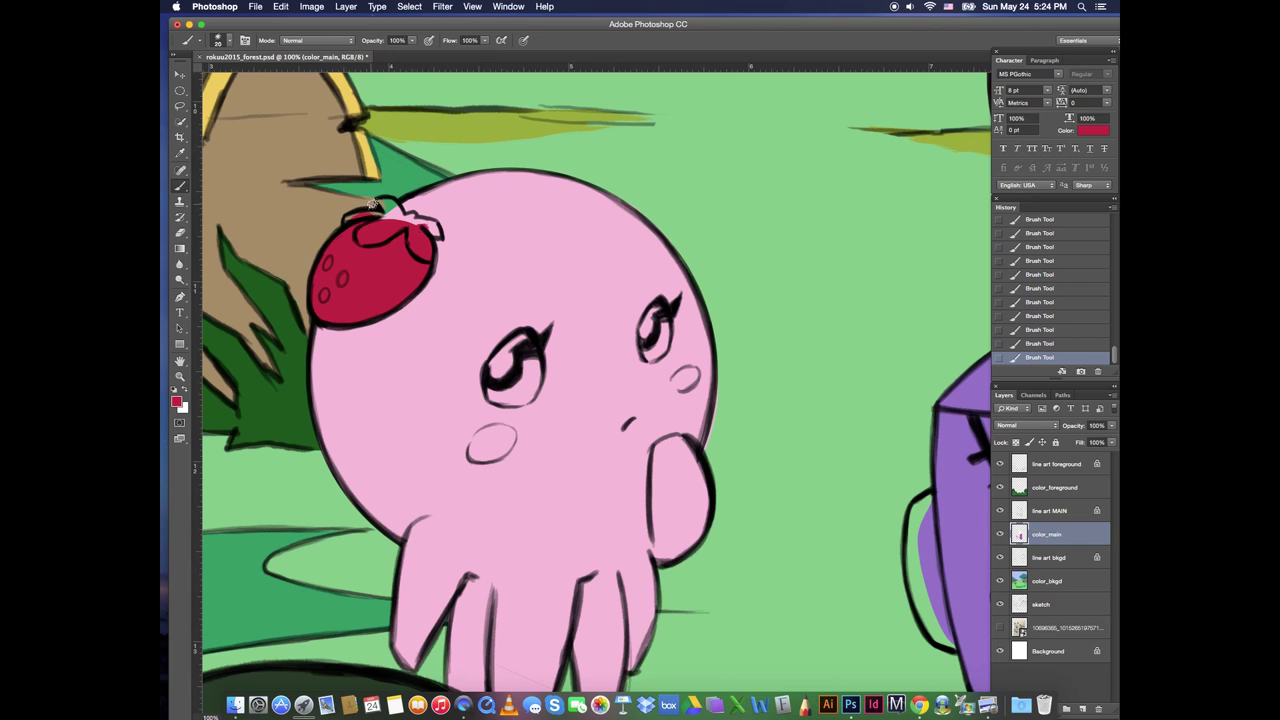
Lasso the strawberry's leaves and fill them with medium green
key("l")
mouse_move(344, 221)
left_mouse_down()
mouse_move(430, 246)
mouse_move(346, 219)
mouse_move(311, 283)
mouse_move(320, 268)
left_mouse_up()
left_click(177, 401)
left_click(408, 326)
left_click(524, 222)
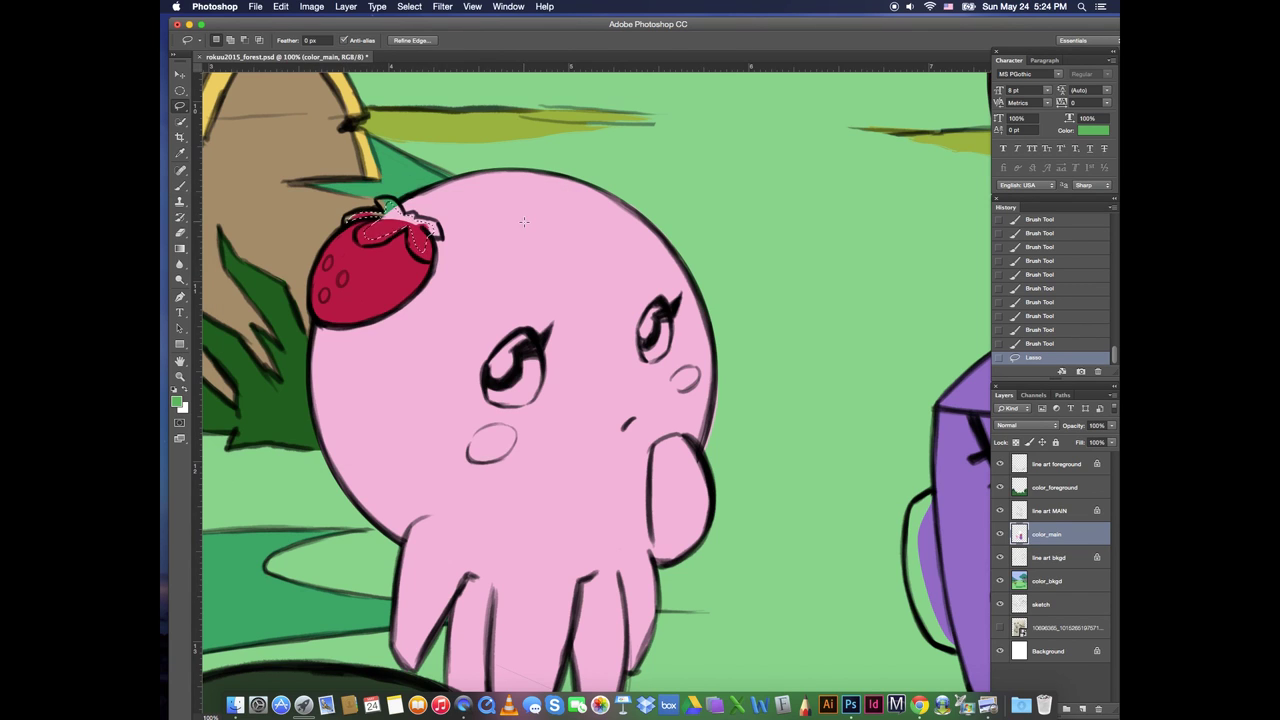
key("alt+BackSpace")
key("super+d")
Brush green into the remaining gaps of the strawberry's leaves and stem
key("b")
left_click_drag(380, 224, 362, 242)
left_click_drag(362, 242, 370, 240)
left_click_drag(372, 241, 388, 237)
left_click_drag(388, 237, 397, 211)
left_click_drag(397, 210, 385, 203)
left_click_drag(385, 203, 394, 208)
left_click_drag(394, 208, 382, 214)
mouse_move(382, 214)
left_mouse_down()
mouse_move(407, 218)
mouse_move(430, 258)
left_mouse_up()
key("alt+super+z")
key("alt+super+z")
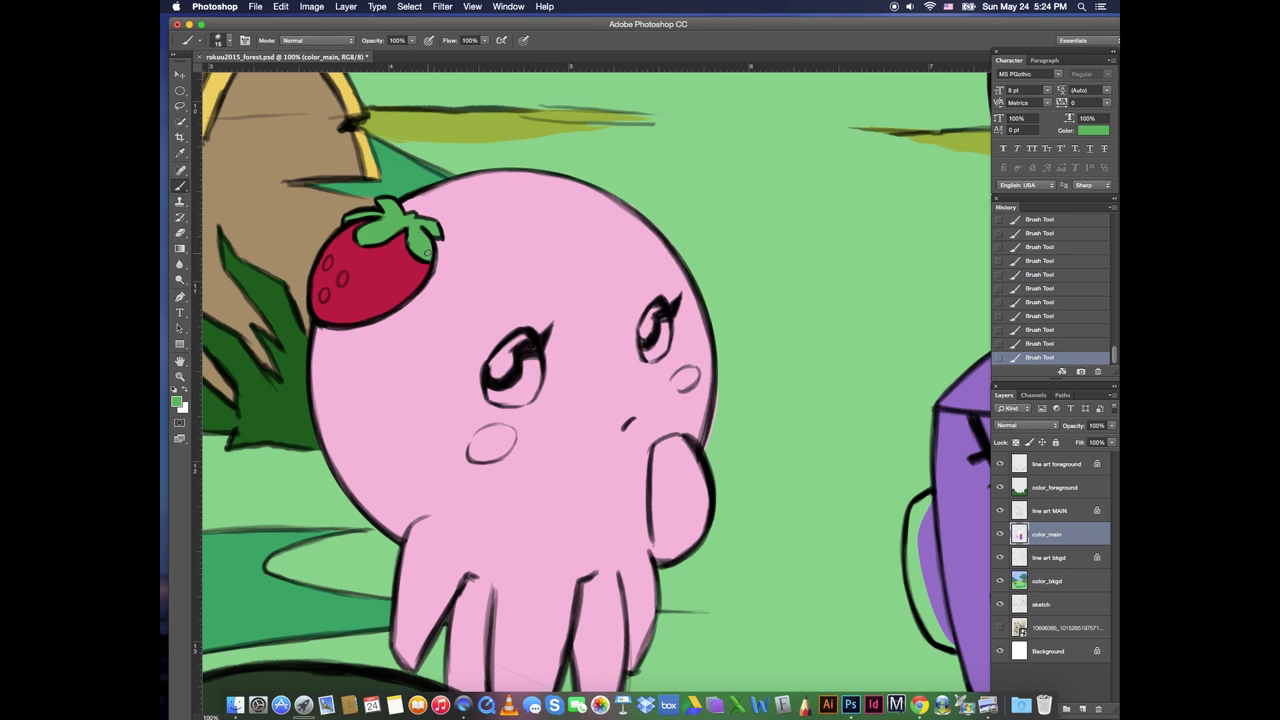
Paint the strawberry's three seeds white with a small brush
key("x")
key("super+z")
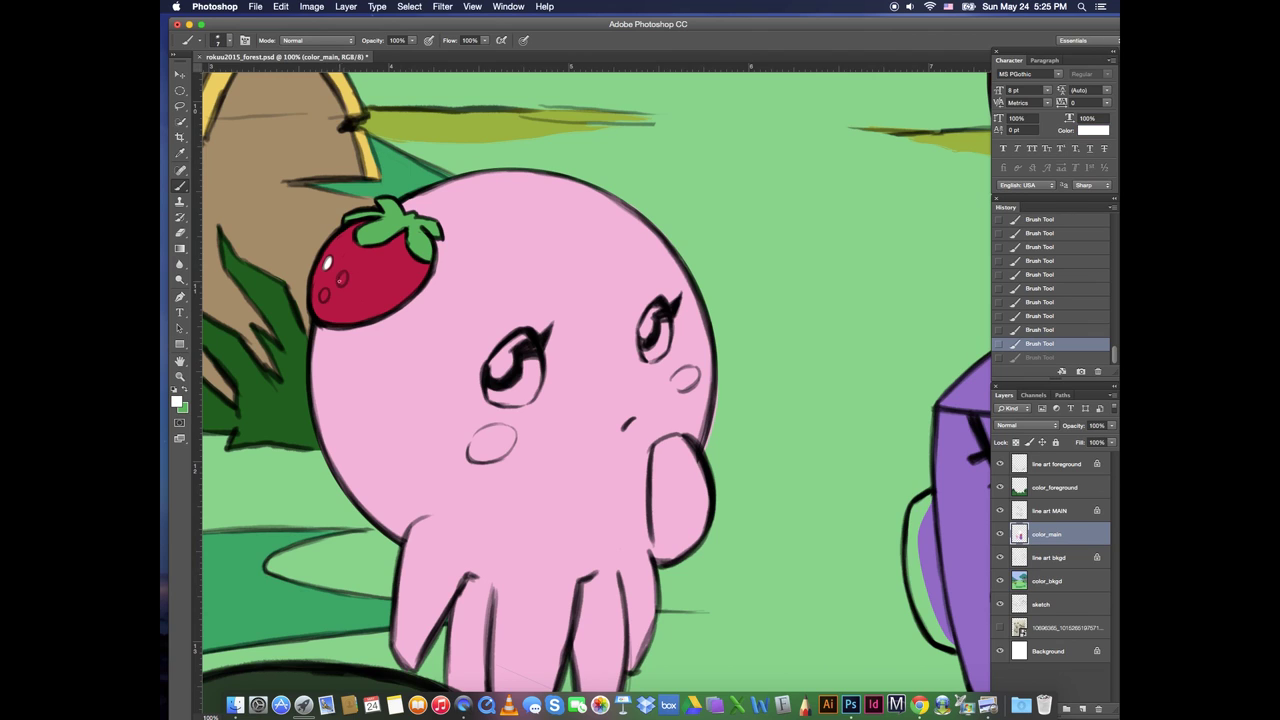
left_click_drag(340, 275, 339, 285)
left_click_drag(325, 291, 323, 299)
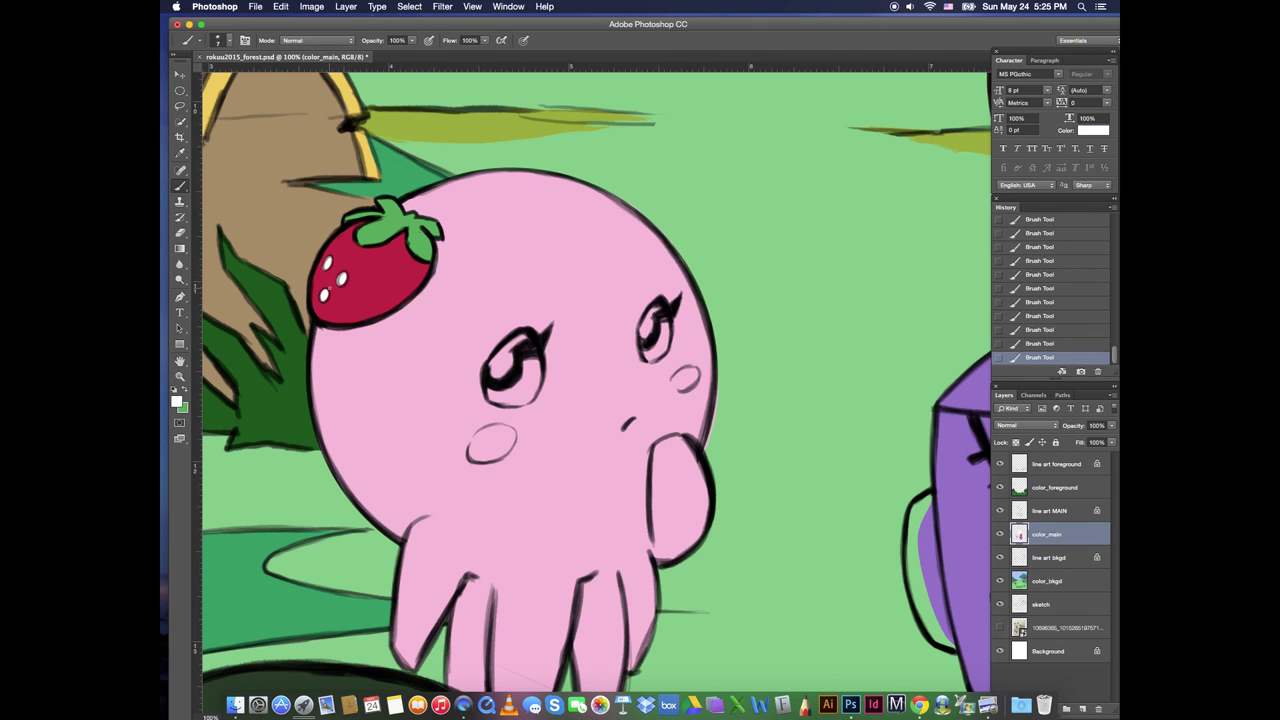
Enlarge the brush and paint white highlights in both of the pink character's eyes
key("bracketright")
key("bracketright")
key("bracketright")
key("bracketright")
key("bracketright")
mouse_move(517, 345)
left_mouse_down()
mouse_move(499, 362)
mouse_move(506, 372)
left_mouse_up()
left_click_drag(656, 312, 648, 316)
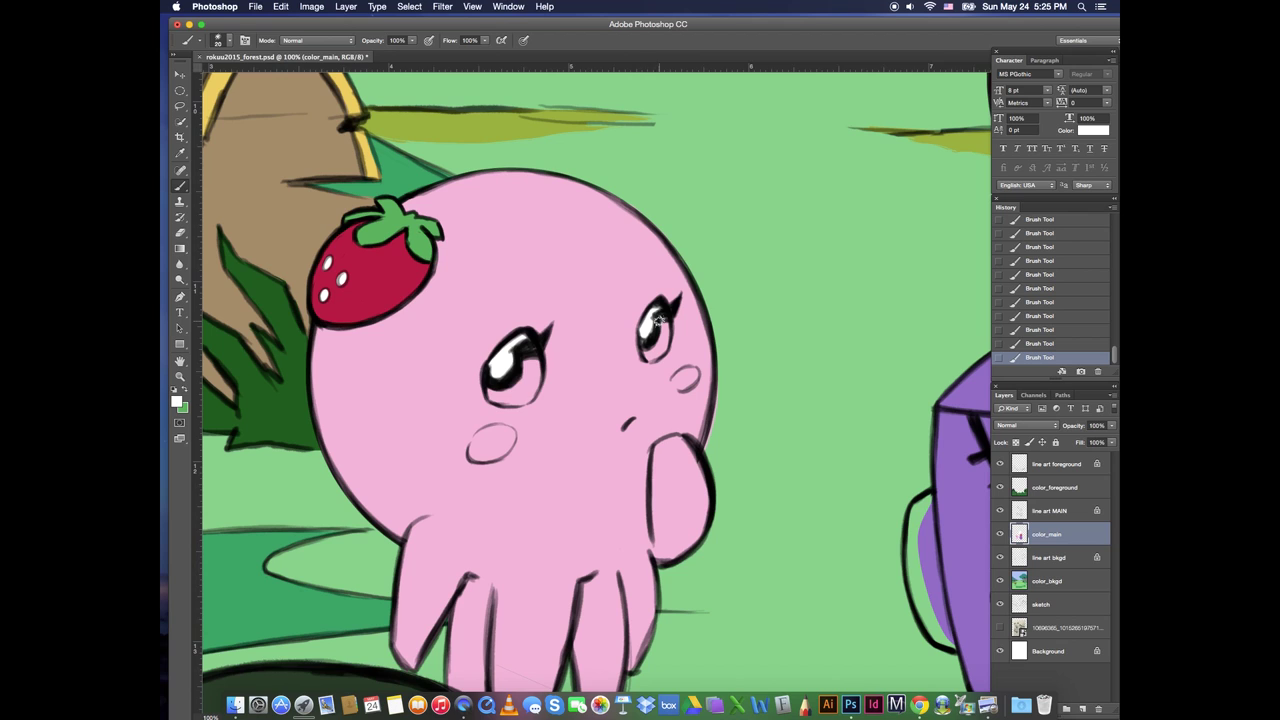
Set the foreground colour to teal green and paint both irises of the pink character
key("x")
left_click(177, 401)
left_click_drag(409, 322, 409, 311)
left_click_drag(370, 252, 367, 261)
left_click(524, 217)
key("bracketleft")
mouse_move(510, 390)
left_mouse_down()
mouse_move(530, 370)
mouse_move(525, 390)
mouse_move(500, 400)
mouse_move(493, 384)
left_mouse_up()
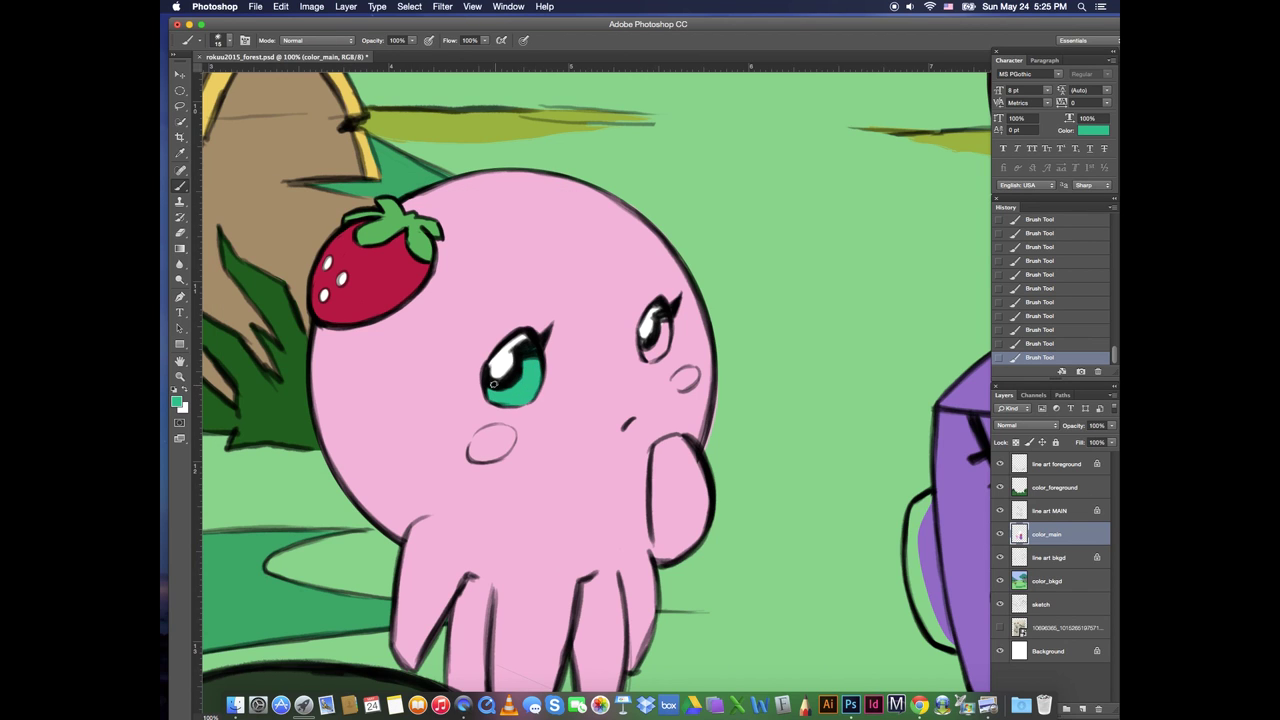
left_click_drag(659, 323, 641, 341)
Sample the strawberry's crimson, paint both of the pink character's cheeks, and resample the body pink for edge touch-ups
left_click(385, 285, "alt")
key("bracketright")
key("bracketright")
key("bracketright")
left_click_drag(484, 453, 505, 437)
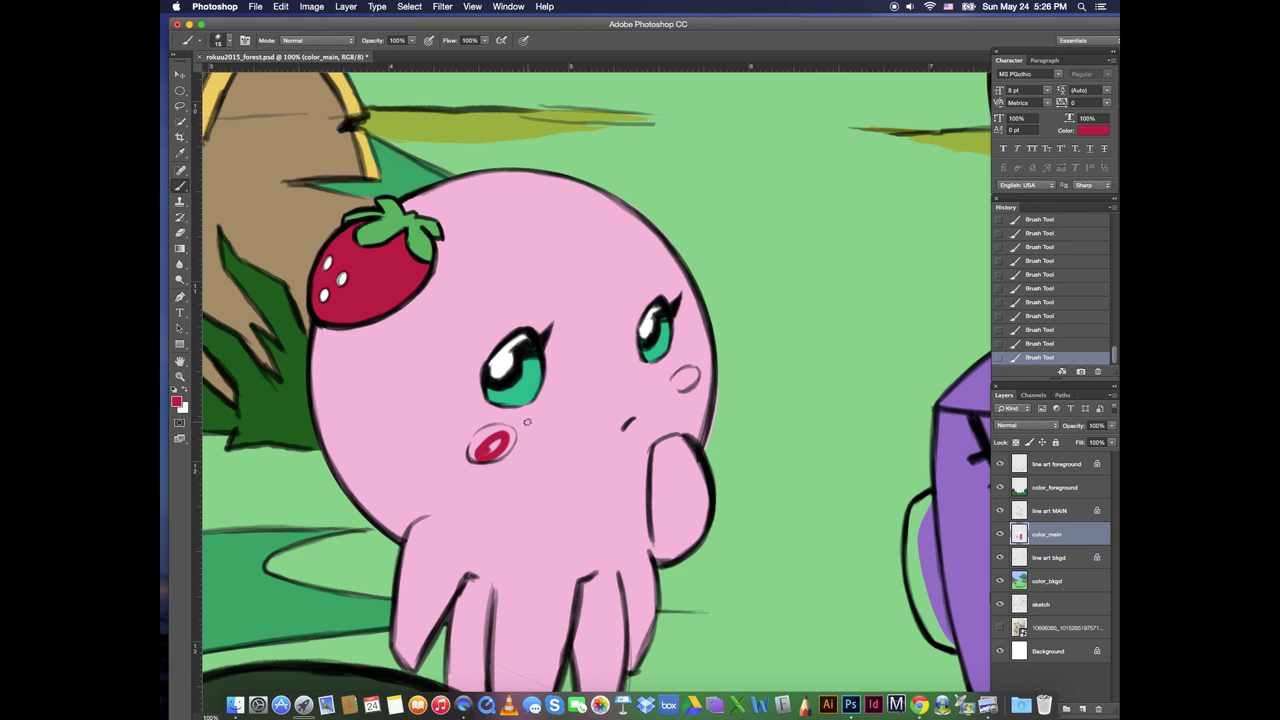
mouse_move(678, 380)
left_mouse_down()
mouse_move(693, 374)
mouse_move(680, 384)
left_mouse_up()
mouse_move(490, 449)
left_mouse_down()
mouse_move(478, 454)
mouse_move(508, 430)
mouse_move(491, 422)
mouse_move(508, 429)
left_mouse_up()
left_click(508, 421, "alt")
left_click(492, 436, "alt")
left_click(535, 427, "alt")
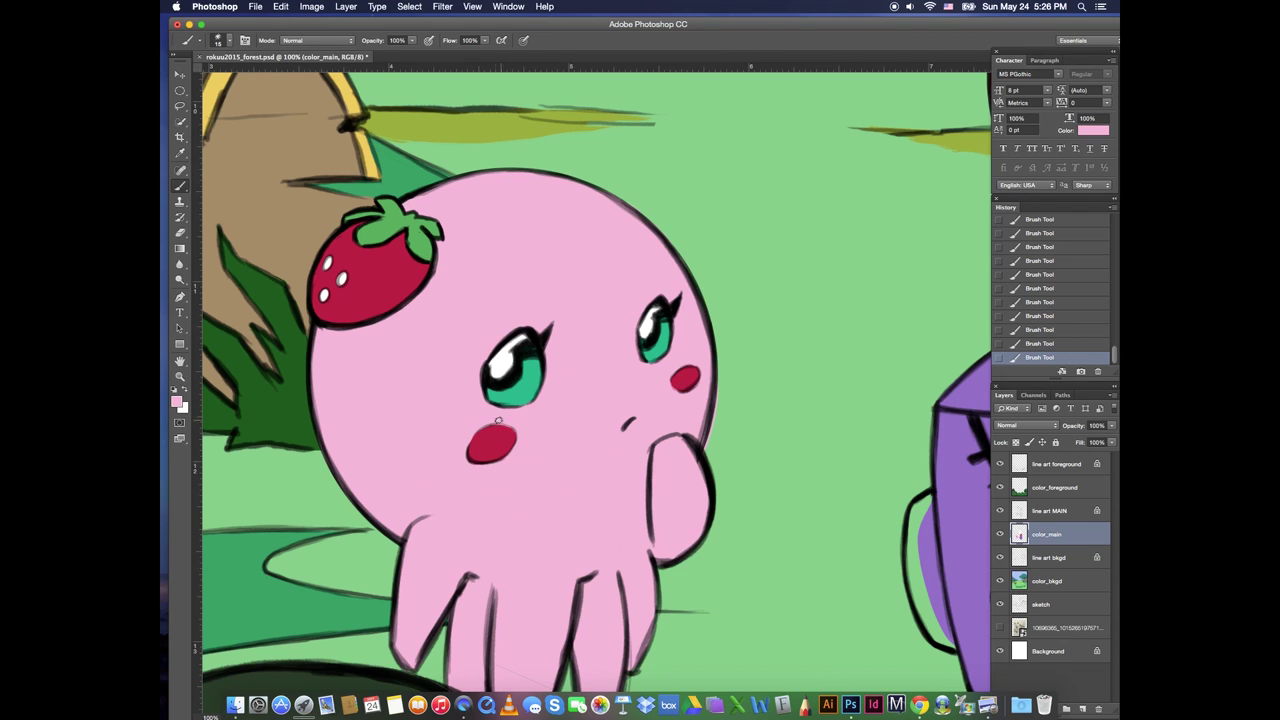
Switch to white and paint the whites of both of the red character's eyes
scroll(682, 398, "right", 10)
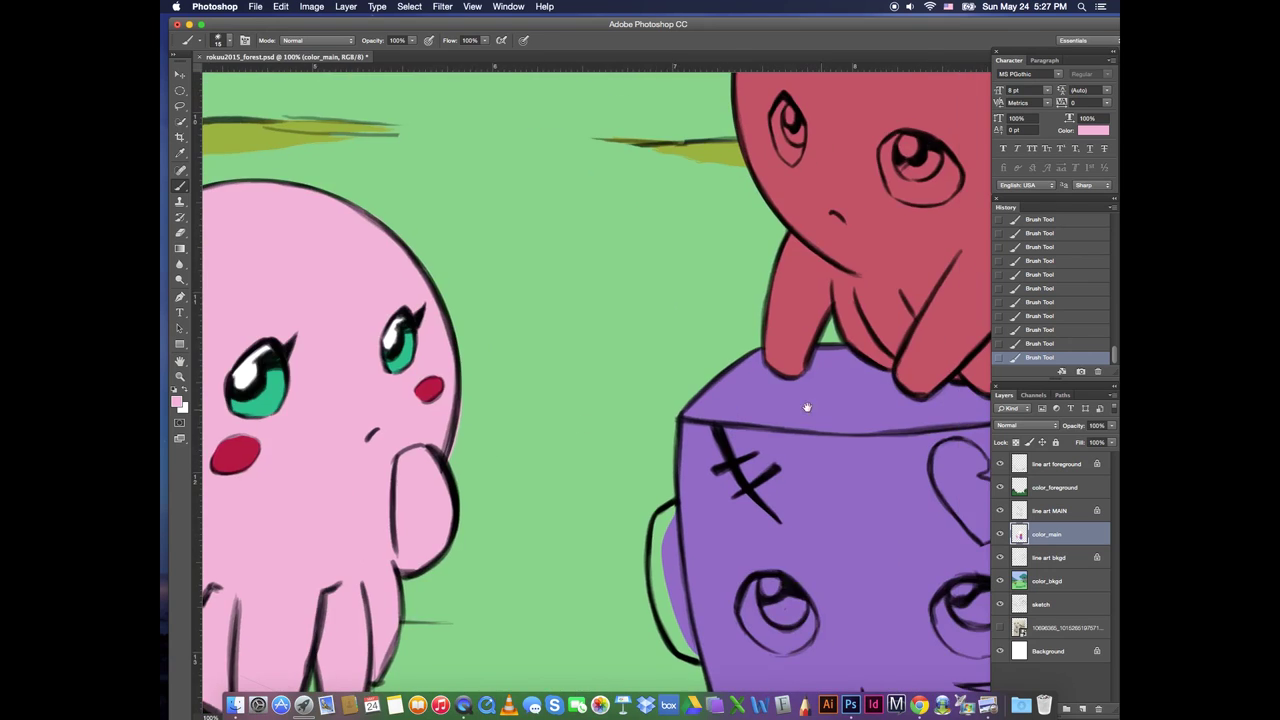
scroll(806, 408, "up", 2)
scroll(586, 494, "up", 4)
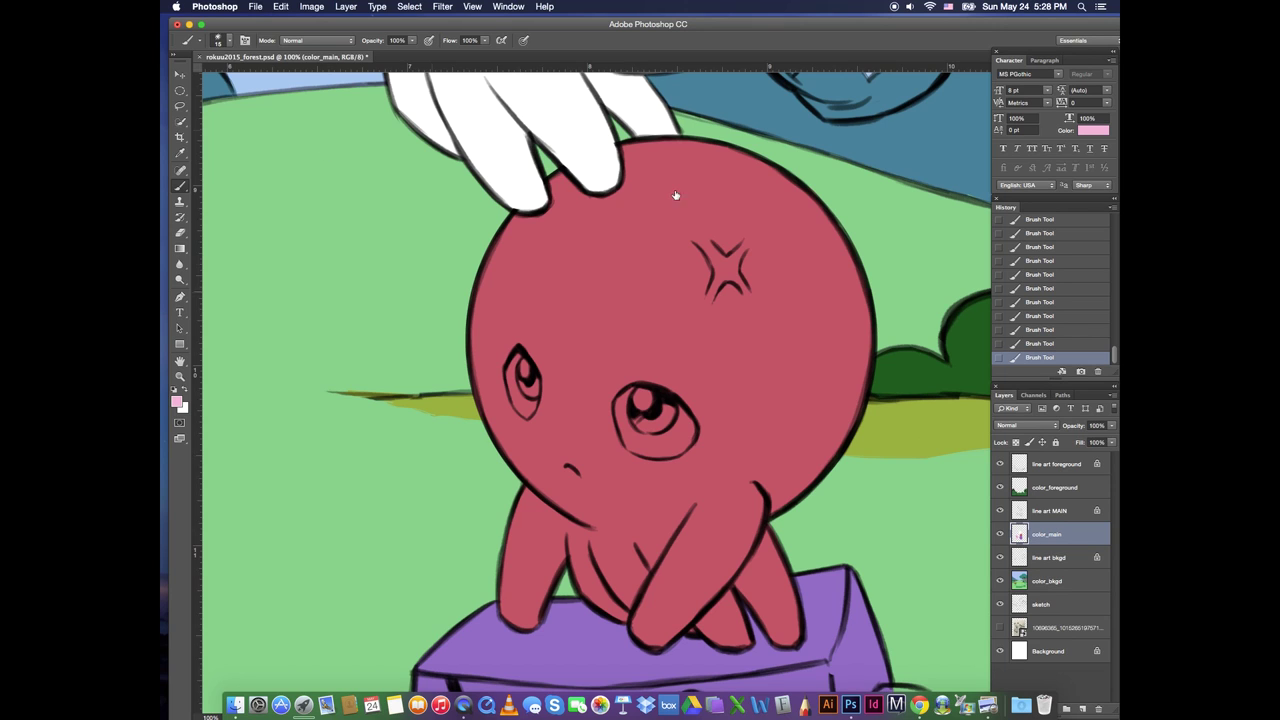
key("shift+Tab")
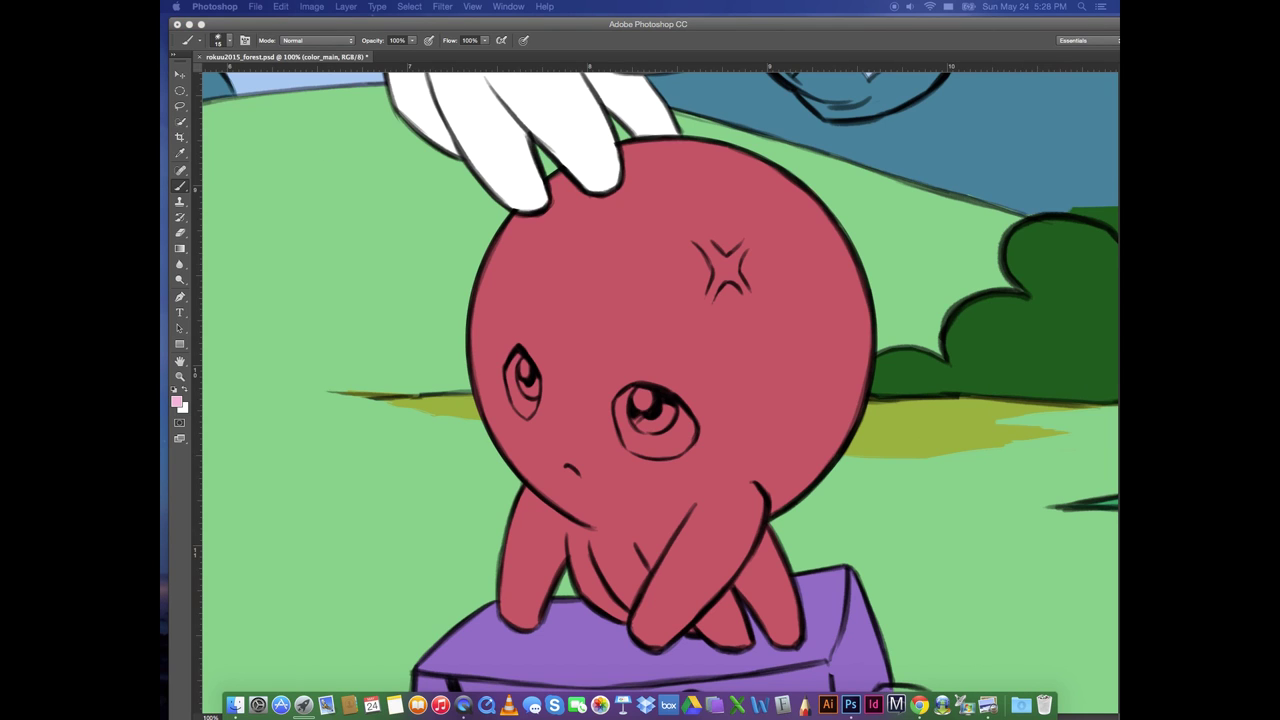
key("shift+Tab")
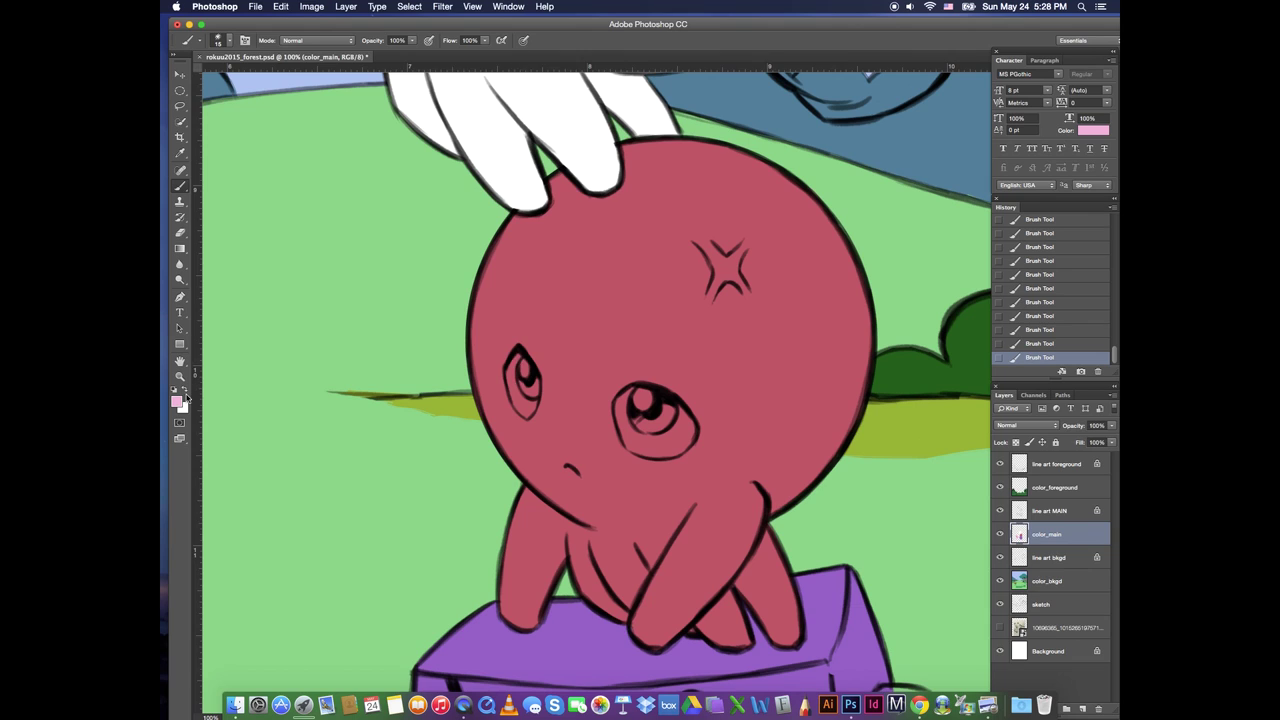
left_click(185, 391)
mouse_move(518, 354)
left_mouse_down()
mouse_move(509, 379)
mouse_move(519, 408)
mouse_move(535, 394)
mouse_move(527, 412)
left_mouse_up()
mouse_move(634, 391)
left_mouse_down()
mouse_move(625, 424)
mouse_move(640, 450)
mouse_move(688, 410)
mouse_move(680, 446)
mouse_move(648, 446)
left_mouse_up()
left_click(481, 388, "alt")
key("x")
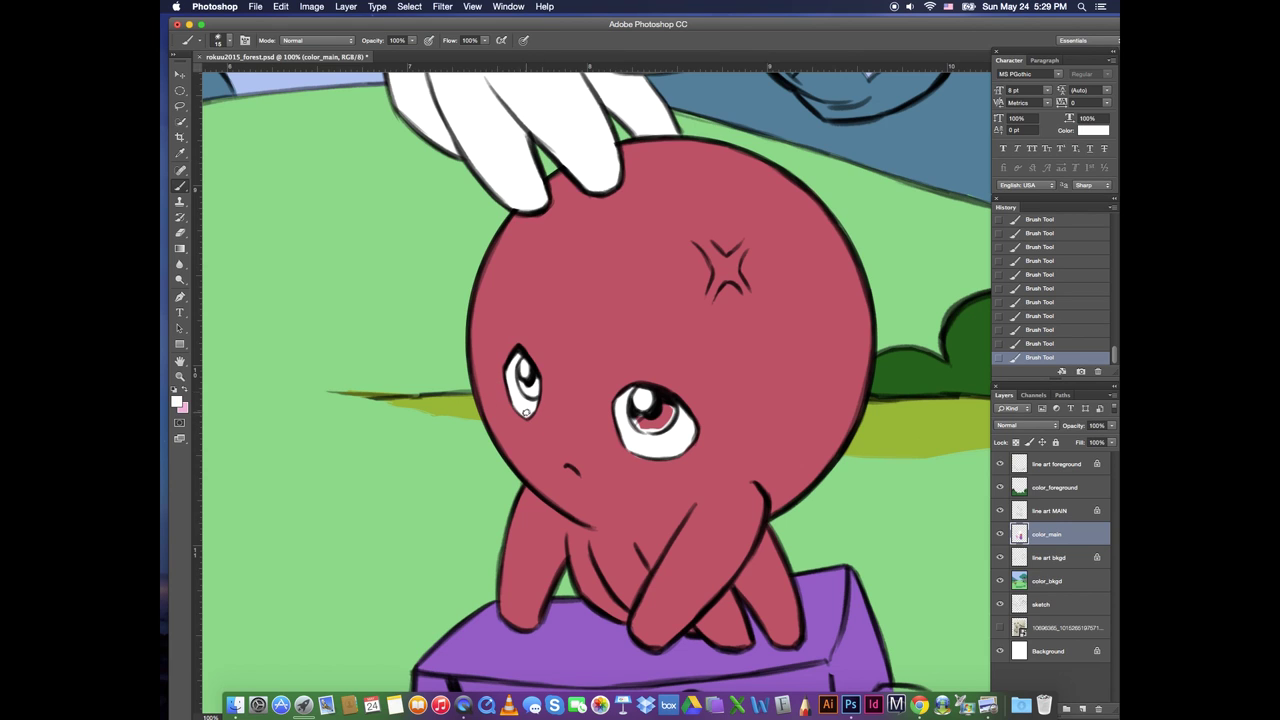
Choose a dark blue-grey, paint the red character's irises, and restore the white eye highlights
left_click(611, 444, "alt")
left_click(177, 401)
left_click(408, 281)
left_click_drag(327, 291, 276, 352)
key("Return")
key("]")
mouse_move(636, 406)
left_mouse_down()
mouse_move(658, 424)
mouse_move(647, 430)
left_mouse_up()
key("x")
left_click(640, 400)
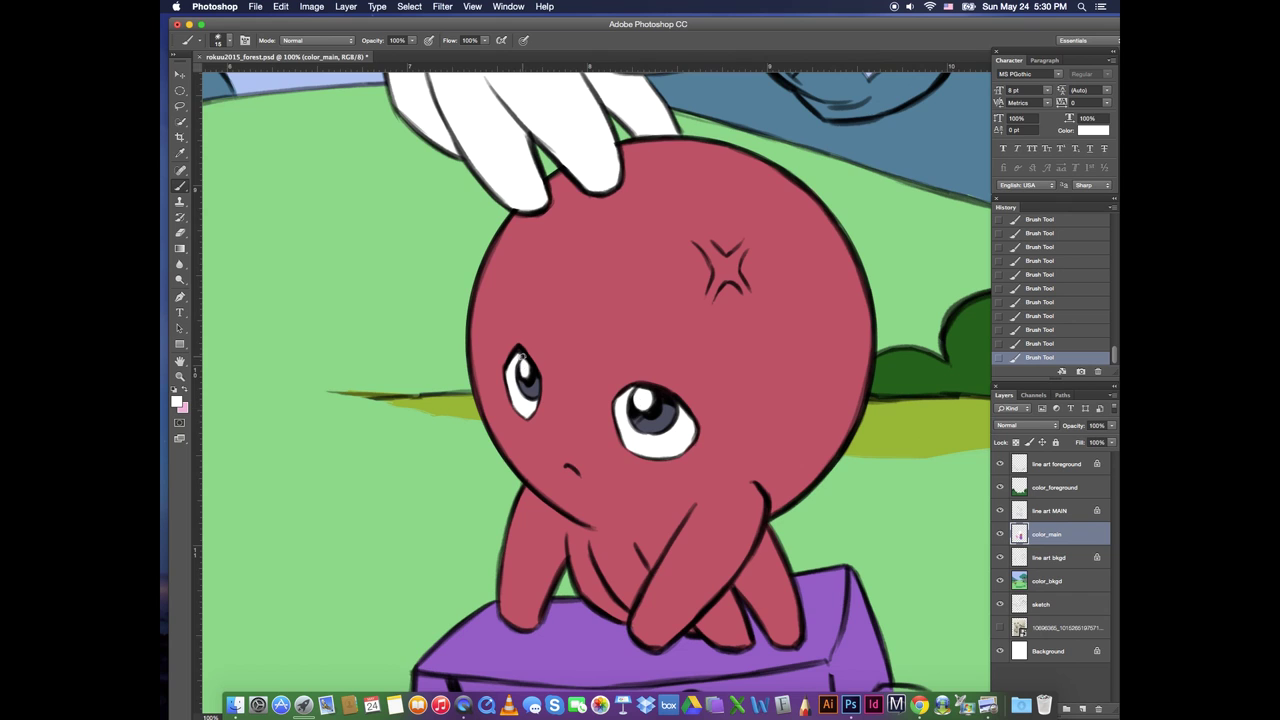
Paint the whites of both of the cube-headed character's eyes
scroll(522, 355, "up", 3)
scroll(737, 409, "down", 8)
scroll(743, 223, "left", 4)
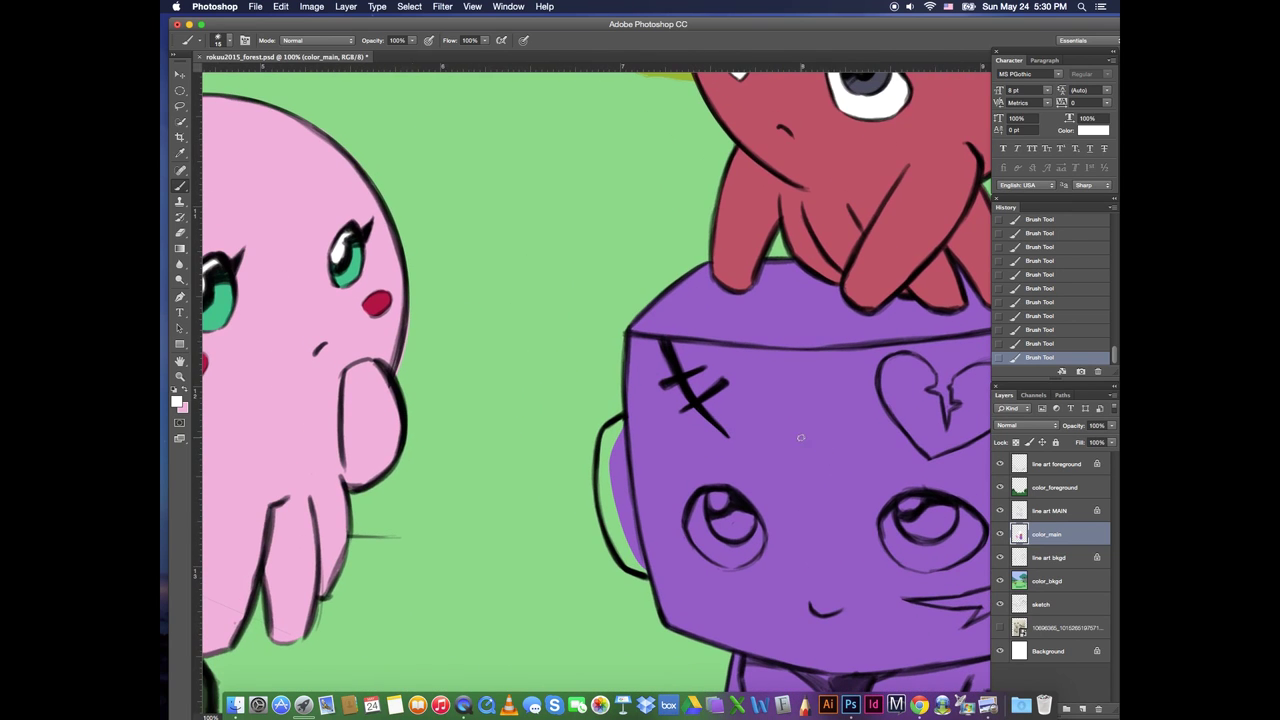
key("bracketright")
mouse_move(724, 506)
left_mouse_down()
mouse_move(700, 505)
mouse_move(752, 532)
mouse_move(707, 553)
mouse_move(754, 526)
left_mouse_up()
key("bracketleft")
key("bracketleft")
left_click_drag(863, 485, 658, 452)
left_click_drag(722, 467, 684, 506)
mouse_move(748, 475)
left_mouse_down()
mouse_move(766, 489)
mouse_move(746, 520)
mouse_move(693, 490)
mouse_move(704, 526)
mouse_move(748, 532)
mouse_move(770, 515)
left_mouse_up()
Sample the cube head's purple and clean up the white spill around its eyes
key("bracketright")
key("bracketright")
key("bracketright")
key("bracketleft")
key("bracketleft")
key("bracketleft")
left_click(673, 512, "alt")
left_click_drag(697, 536, 760, 529)
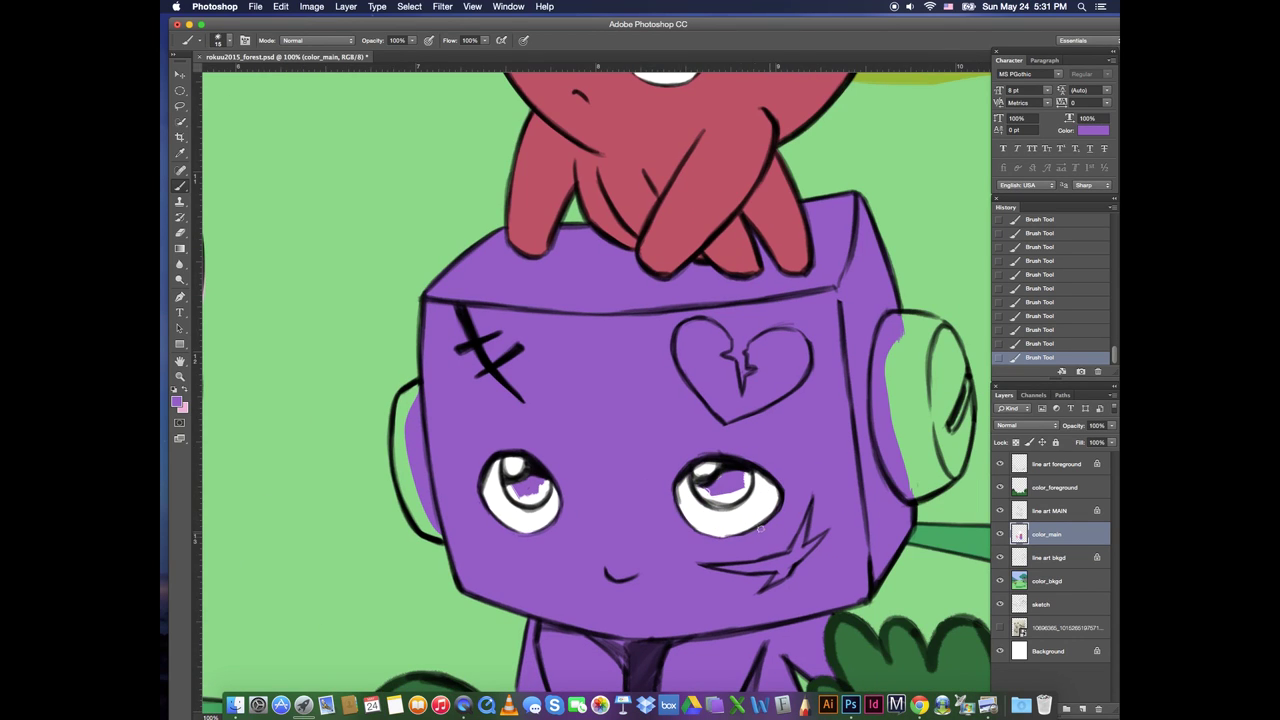
Sample the dark blue-grey from the red character's iris and paint both of the cube-headed character's irises
left_click_drag(690, 410, 659, 546)
left_click(634, 180, "alt")
left_click_drag(520, 560, 480, 404)
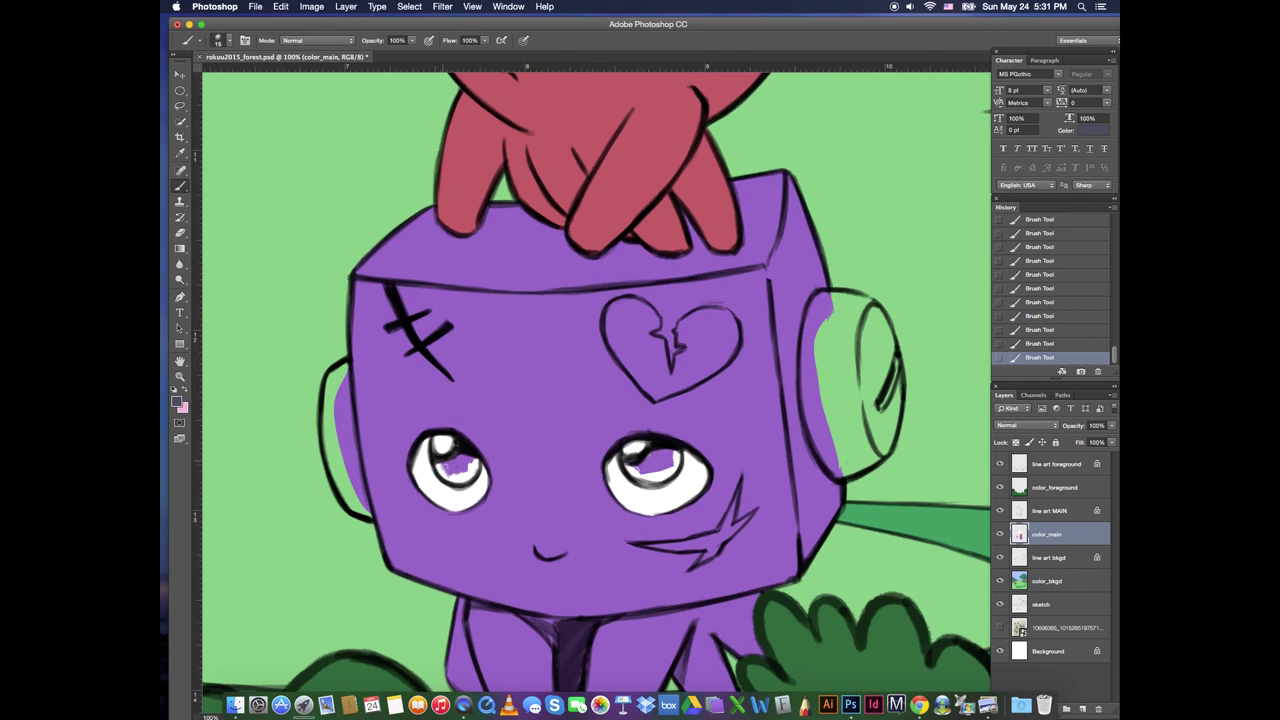
mouse_move(442, 460)
left_mouse_down()
mouse_move(470, 479)
mouse_move(437, 456)
left_mouse_up()
mouse_move(629, 453)
left_mouse_down()
mouse_move(630, 470)
mouse_move(648, 453)
mouse_move(675, 458)
mouse_move(639, 476)
left_mouse_up()
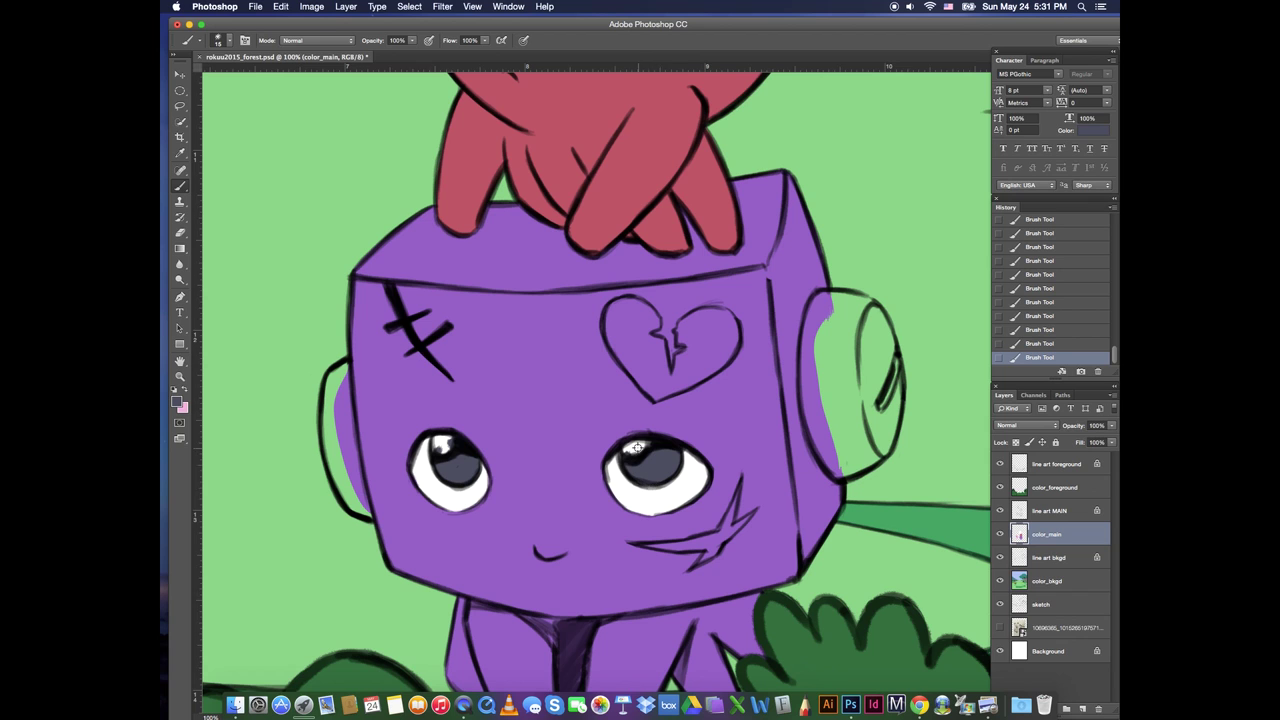
Sample white and paint the highlights in both of the cube-headed character's eyes
left_click(638, 448, "alt")
left_click(659, 450, "alt")
left_click(439, 440, "alt")
left_click_drag(440, 442, 444, 431)
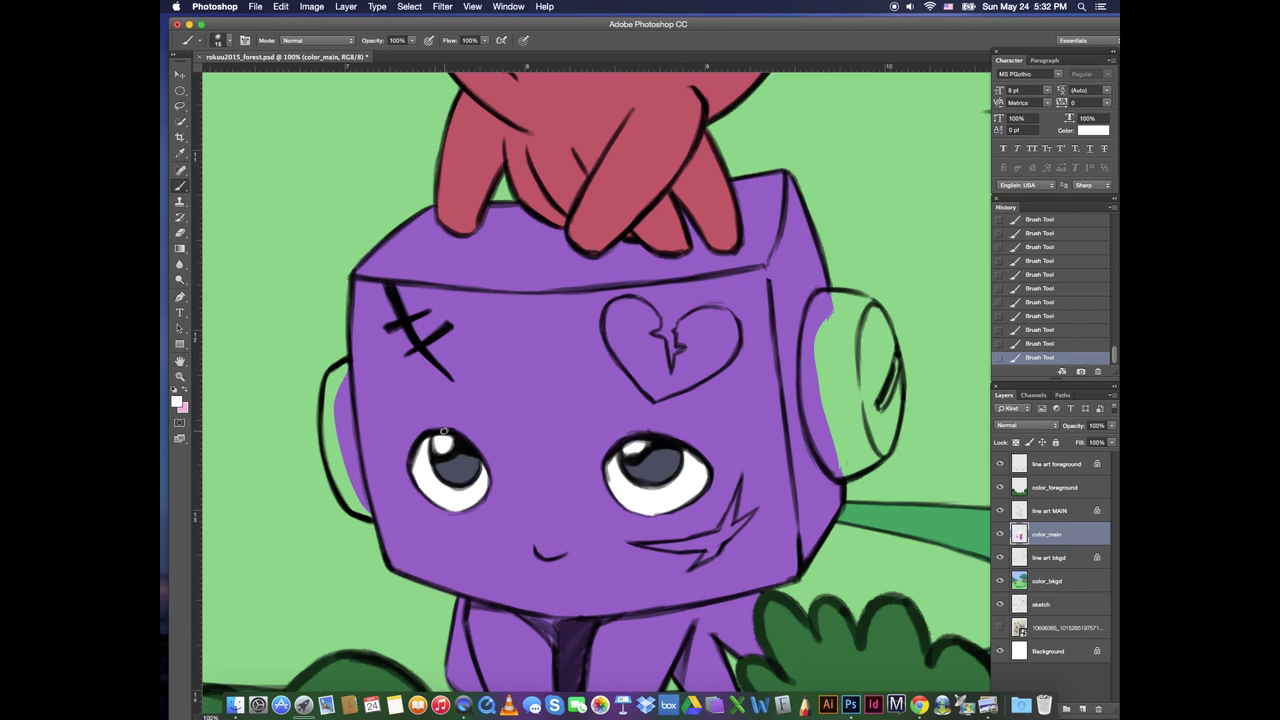
Touch up the white character's iris and highlight, undo the last stroke, and resample the dark blue-grey
scroll(444, 432, "up", 15)
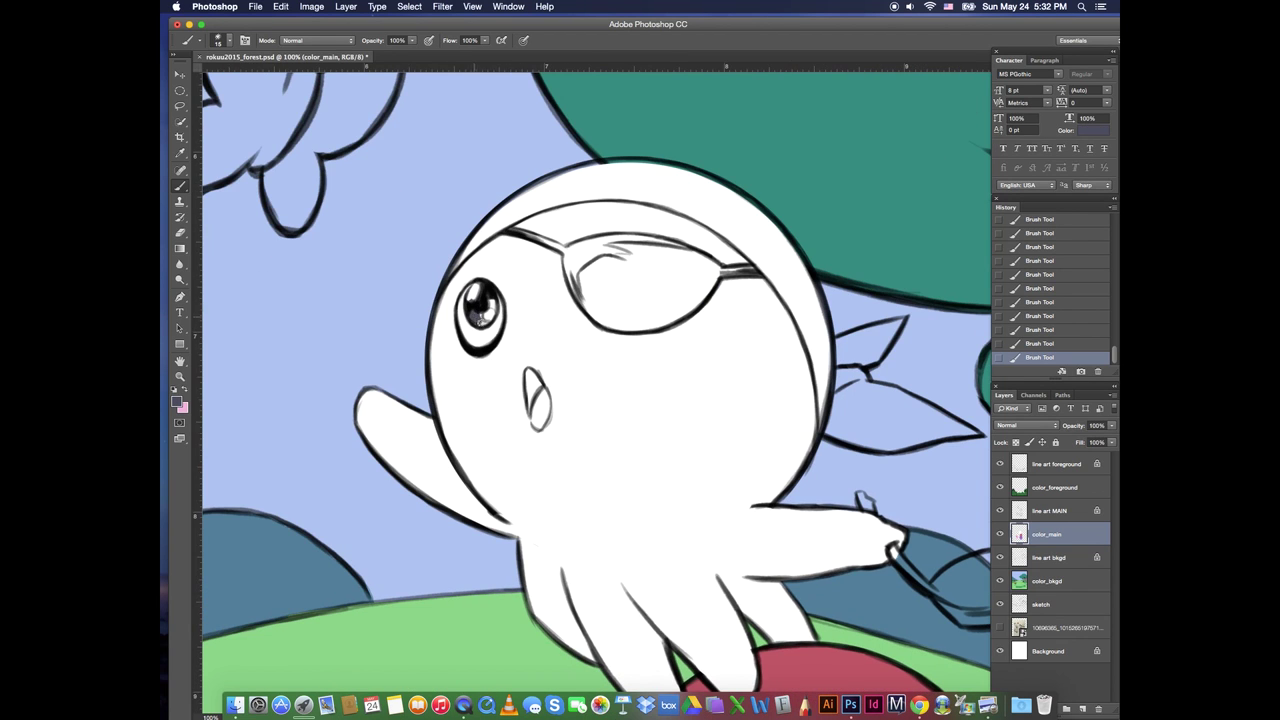
mouse_move(482, 321)
left_mouse_down()
mouse_move(486, 290)
mouse_move(492, 312)
mouse_move(476, 289)
mouse_move(481, 322)
left_mouse_up()
left_click(474, 295, "alt")
left_click(489, 315)
left_click(477, 311, "alt")
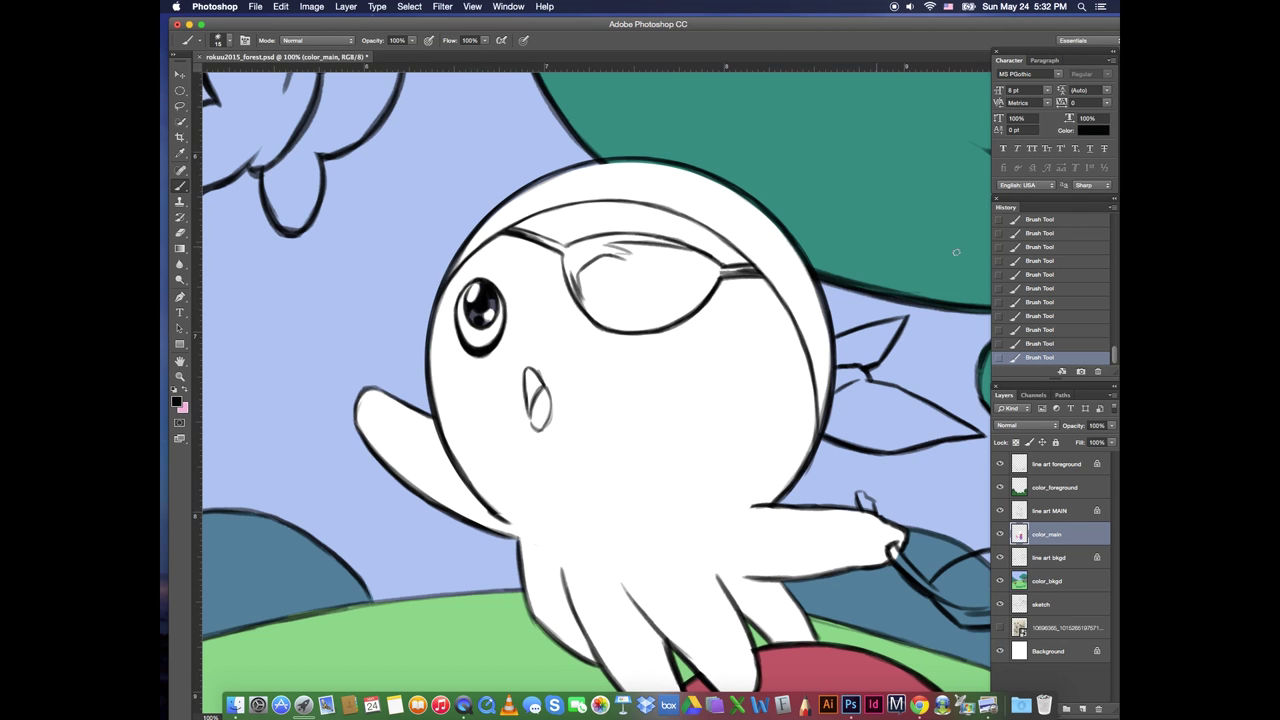
key("super+z")
left_click(475, 319, "alt")
scroll(597, 390, "down", 15)
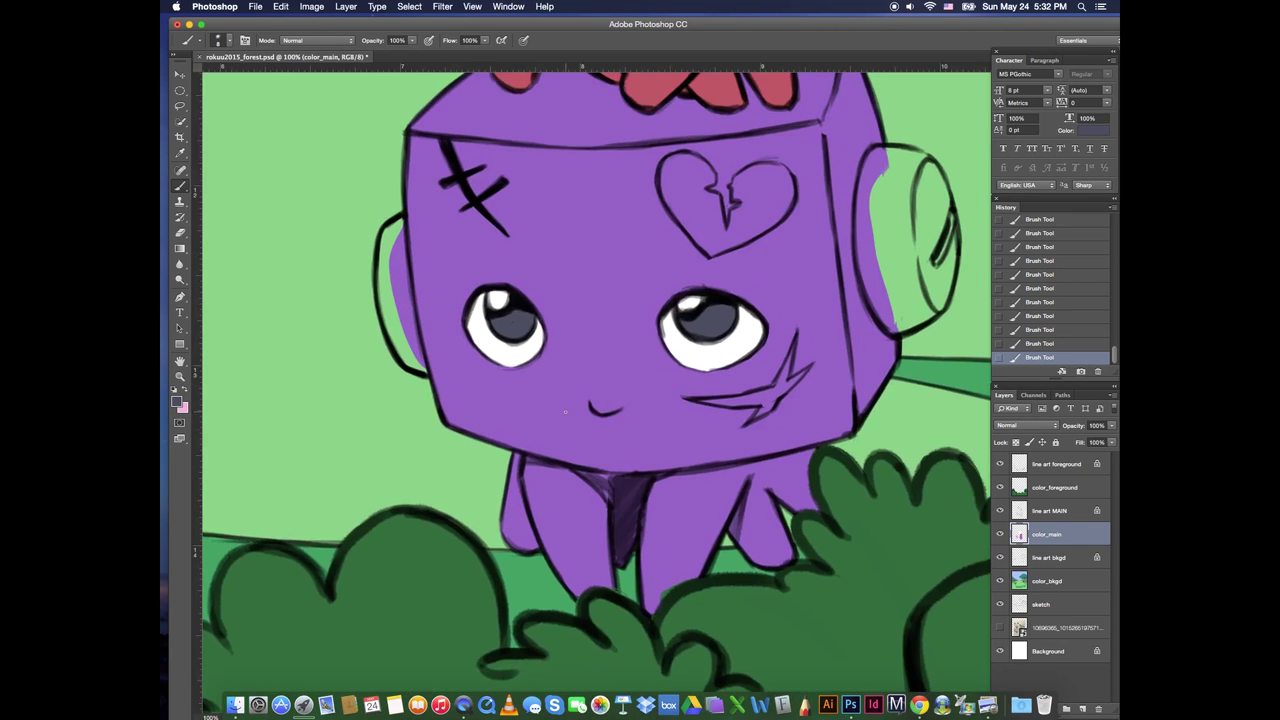
Choose a crimson and fill a lassoed area inside the broken heart on the cube head, then clear the selection
left_click(178, 401)
left_click(408, 232)
left_click_drag(372, 252, 381, 253)
left_click(521, 218)
left_click(180, 106)
mouse_move(714, 254)
left_mouse_down()
mouse_move(722, 234)
mouse_move(714, 256)
left_mouse_up()
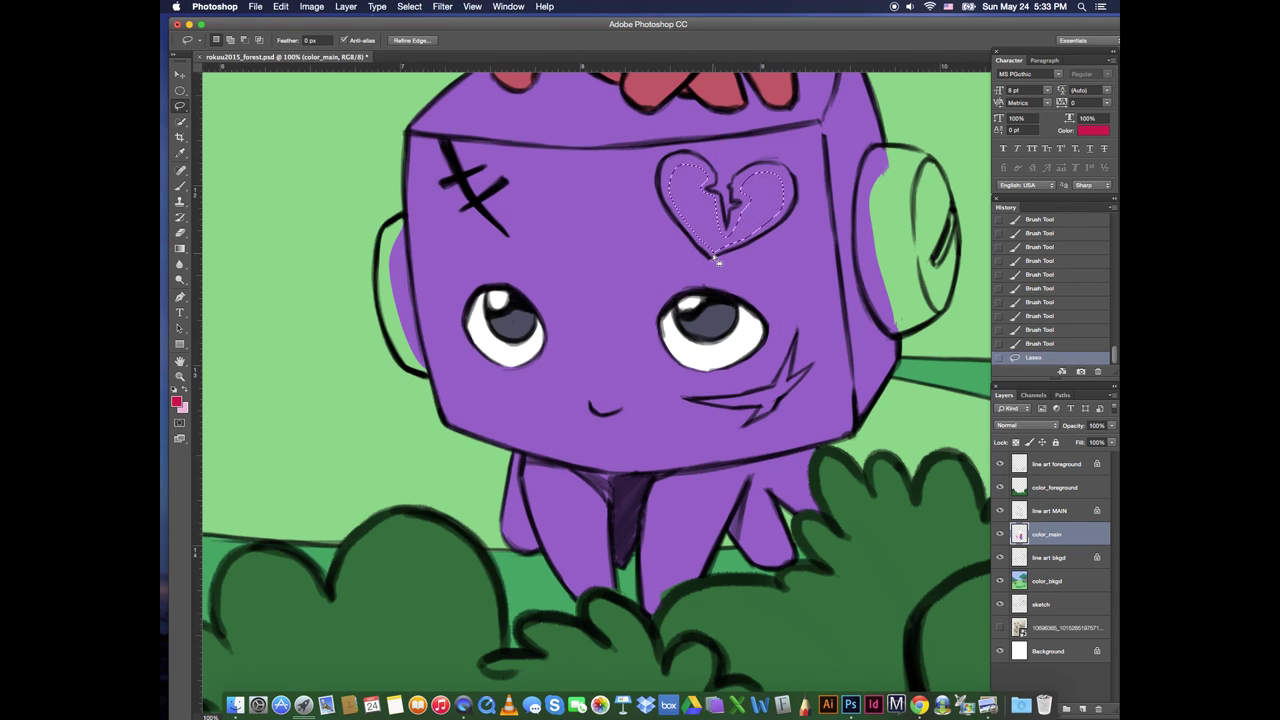
key("alt+BackSpace")
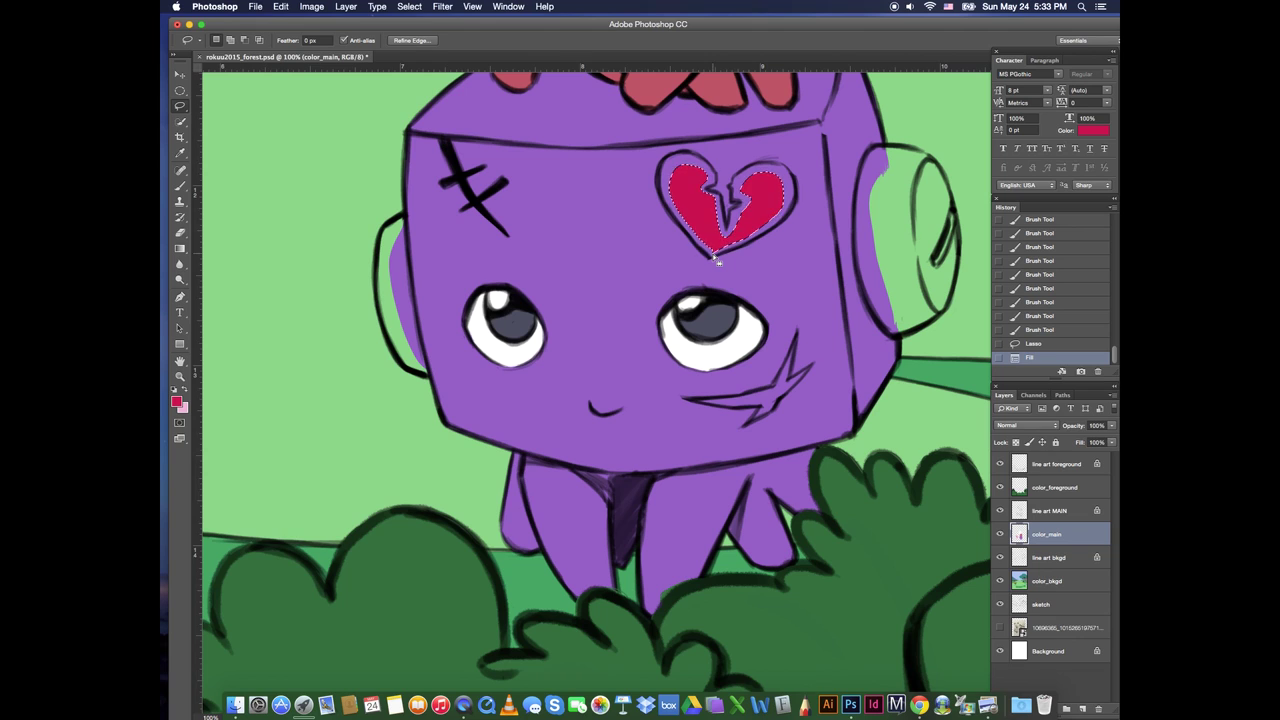
key("super+d")
Brush crimson out to the outlines of both halves of the broken heart
key("b")
left_click_drag(668, 176, 675, 211)
left_click_drag(666, 182, 711, 251)
left_click_drag(668, 165, 663, 173)
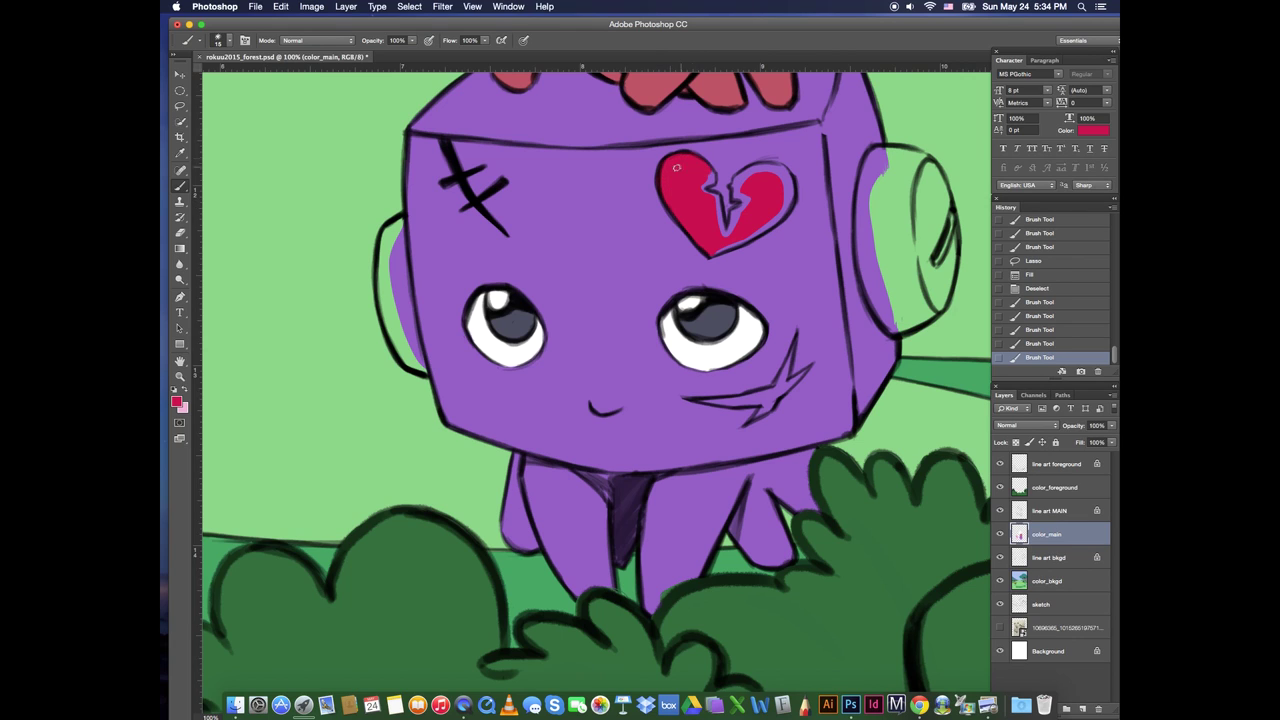
left_click_drag(717, 211, 727, 235)
mouse_move(739, 177)
left_mouse_down()
mouse_move(732, 227)
mouse_move(745, 174)
mouse_move(760, 168)
mouse_move(782, 174)
mouse_move(786, 204)
left_mouse_up()
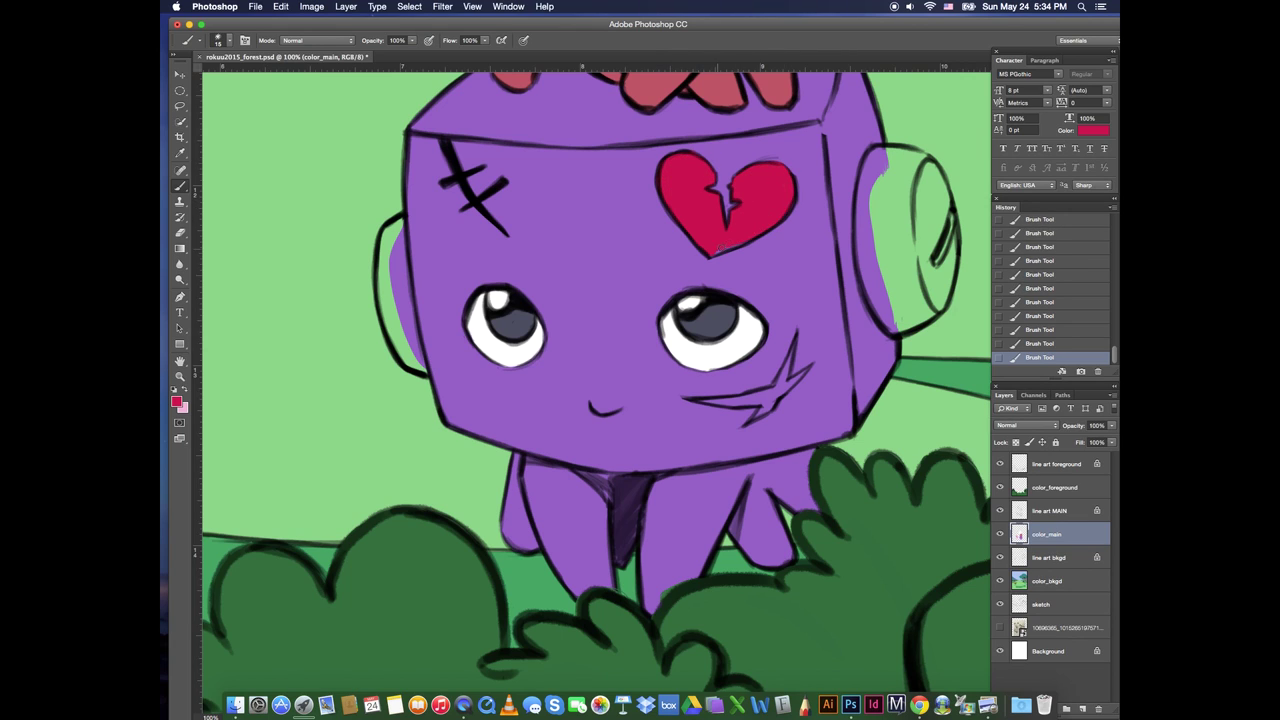
Choose an orange and fill lassoed areas of both ear pieces on the cube-headed character
left_click(703, 152, "alt")
left_click(177, 401)
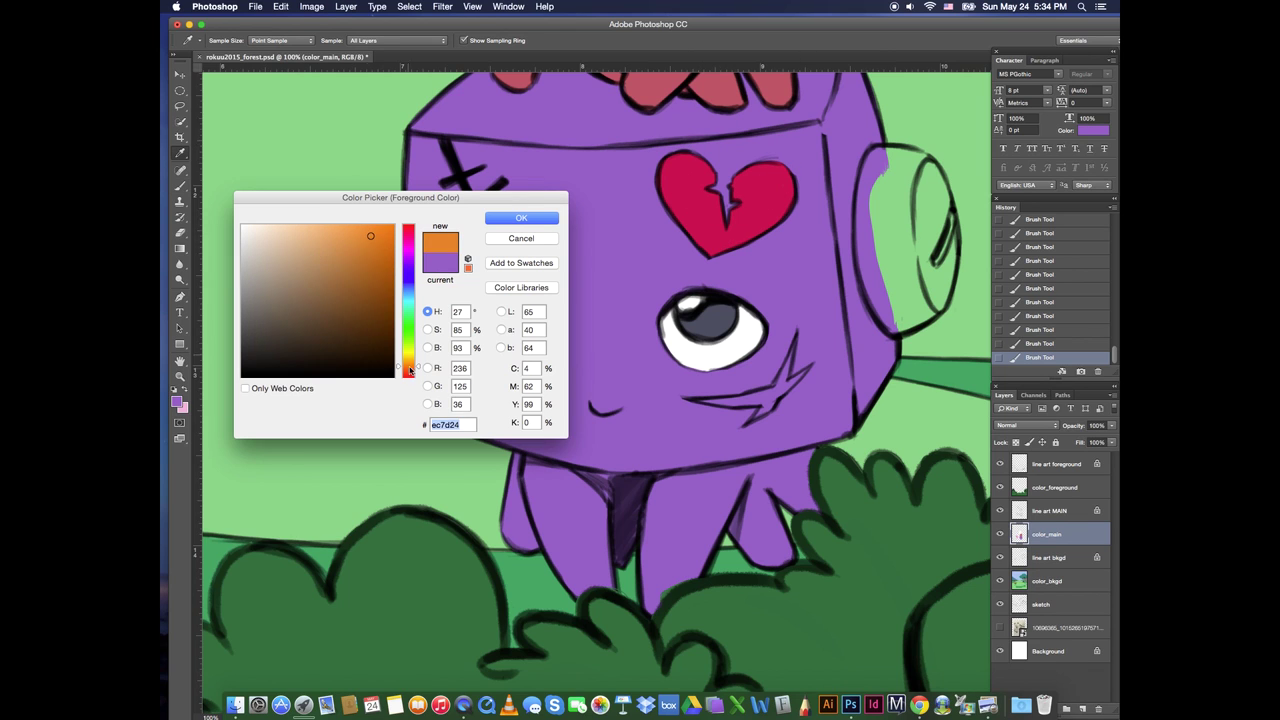
left_click(380, 232)
left_click(521, 215)
left_click(181, 105)
mouse_move(424, 374)
left_mouse_down()
mouse_move(388, 232)
mouse_move(424, 374)
left_mouse_up()
key("alt+BackSpace")
mouse_move(884, 152)
left_mouse_down()
mouse_move(920, 157)
mouse_move(895, 330)
left_mouse_up()
key("alt+BackSpace")
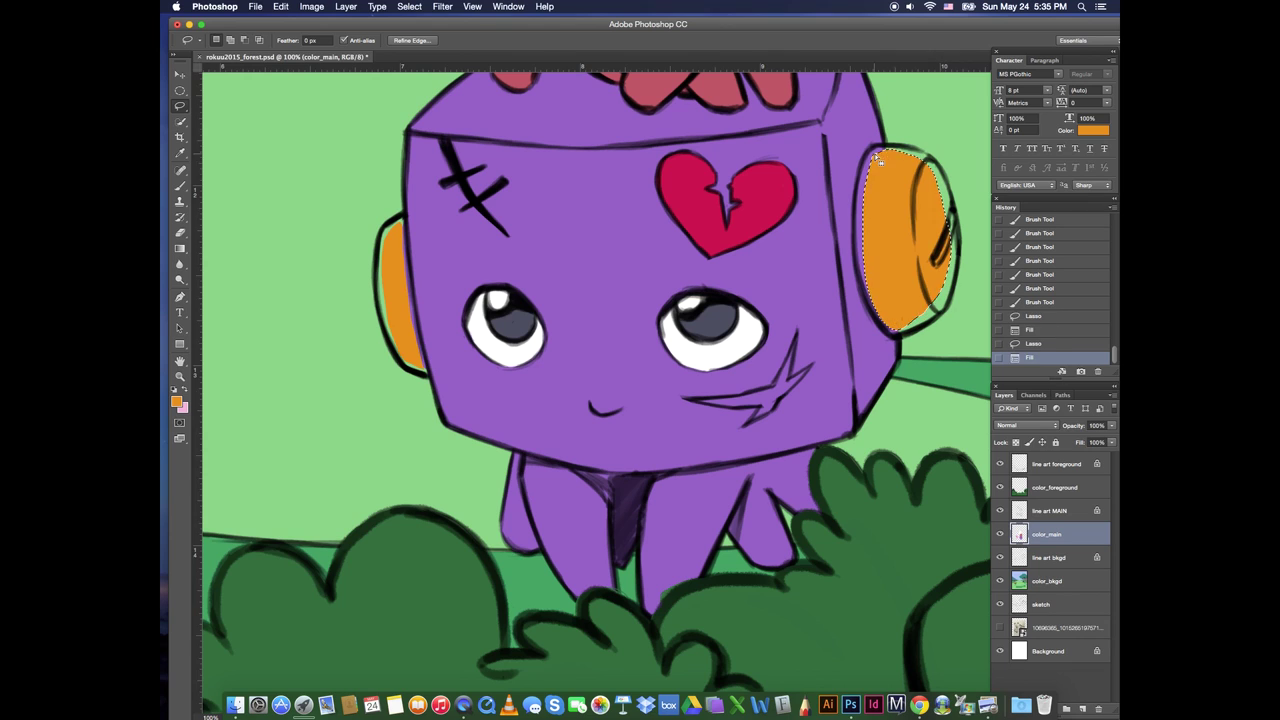
Fill a lassoed area inside the lightning-bolt mark on the cube head's cheek with orange and clear the selection
mouse_move(720, 402)
left_mouse_down()
mouse_move(765, 418)
mouse_move(716, 404)
left_mouse_up()
key("alt+BackSpace")
key("ctrl+d")
Brush orange out to the outlines of both ear pieces on the cube head
left_click(180, 186)
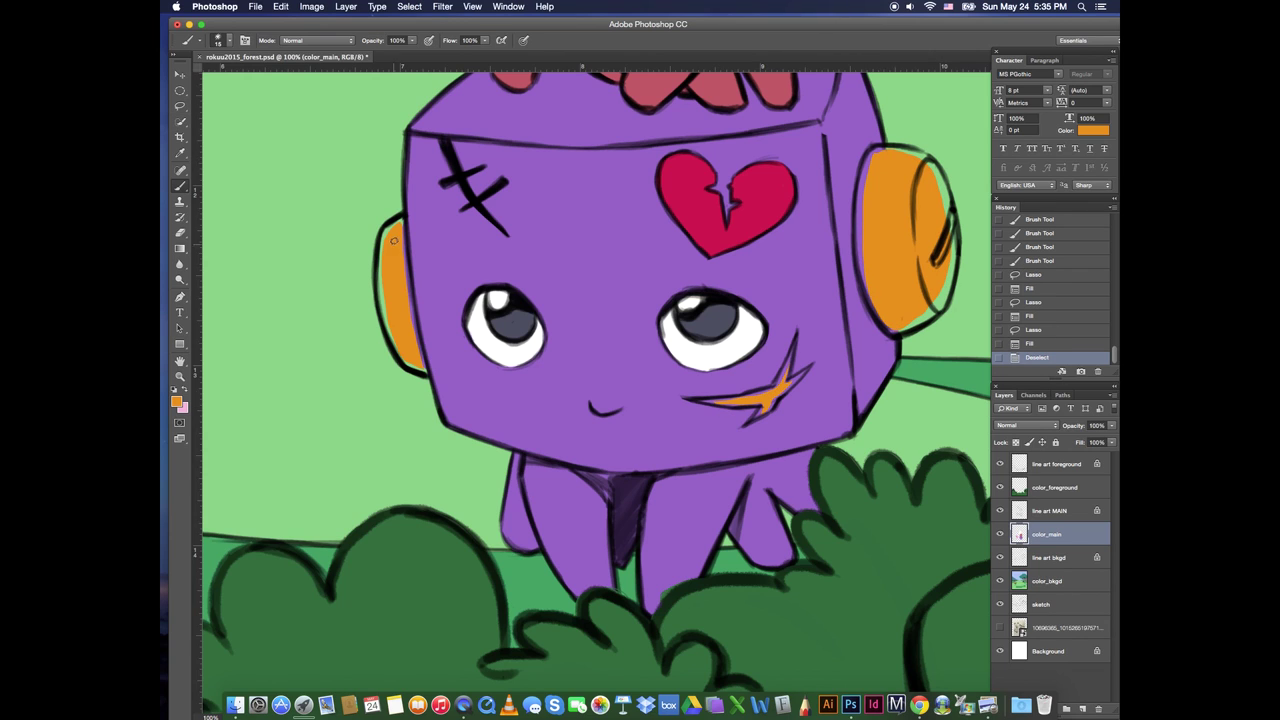
left_click_drag(388, 231, 383, 262)
left_click_drag(381, 254, 398, 354)
mouse_move(391, 228)
left_mouse_down()
mouse_move(401, 221)
mouse_move(403, 255)
left_mouse_up()
left_click_drag(403, 250, 406, 287)
left_click_drag(407, 284, 418, 366)
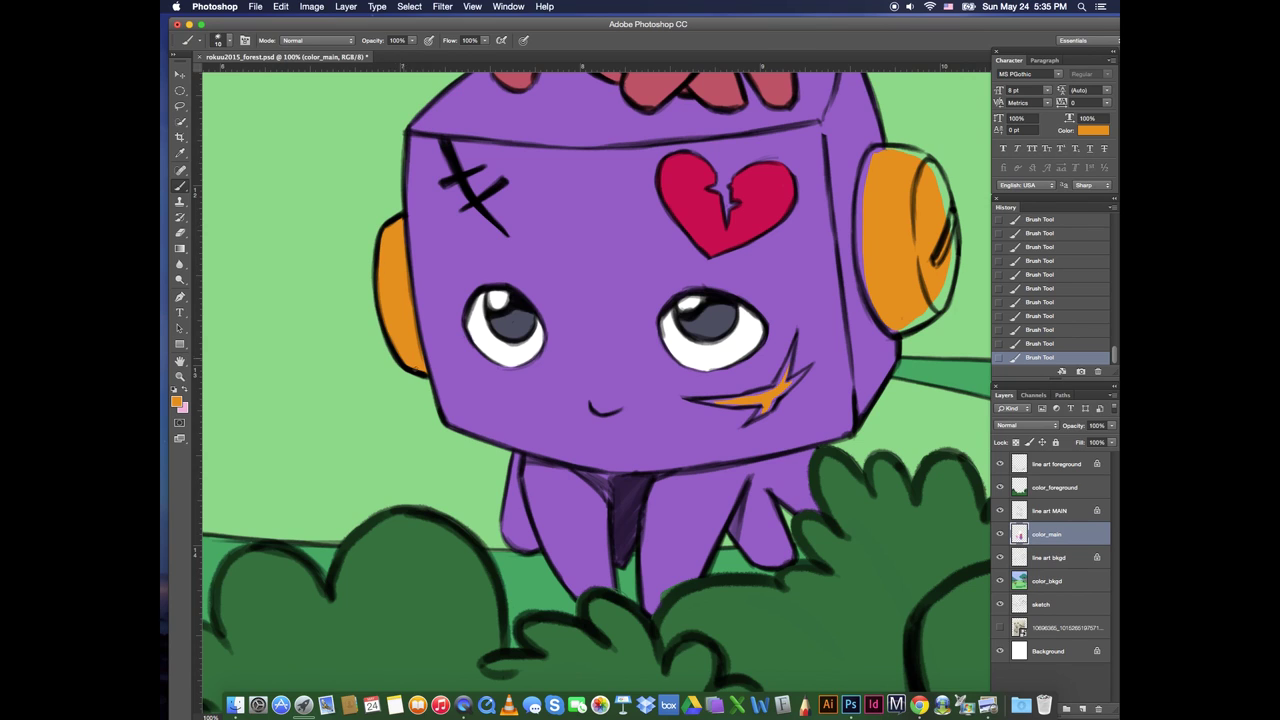
mouse_move(877, 157)
left_mouse_down()
mouse_move(865, 251)
mouse_move(861, 208)
mouse_move(871, 289)
mouse_move(897, 277)
mouse_move(923, 316)
mouse_move(948, 215)
left_mouse_up()
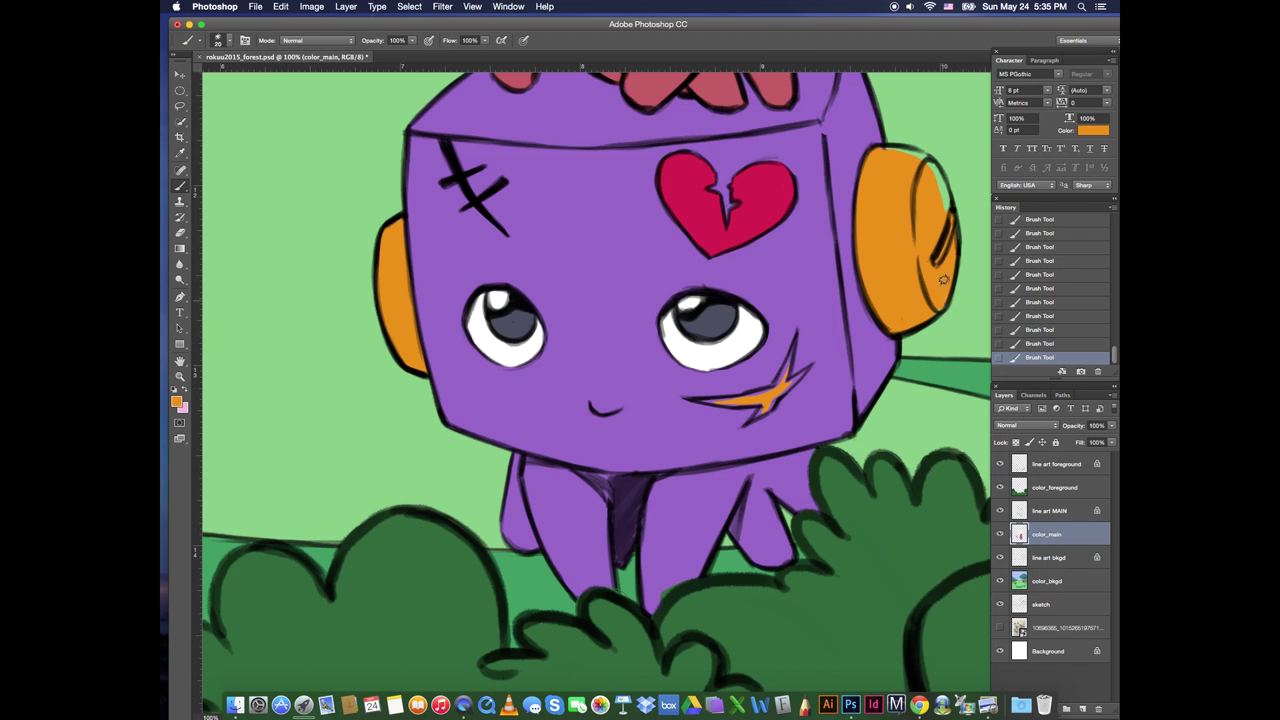
left_click_drag(922, 162, 950, 228)
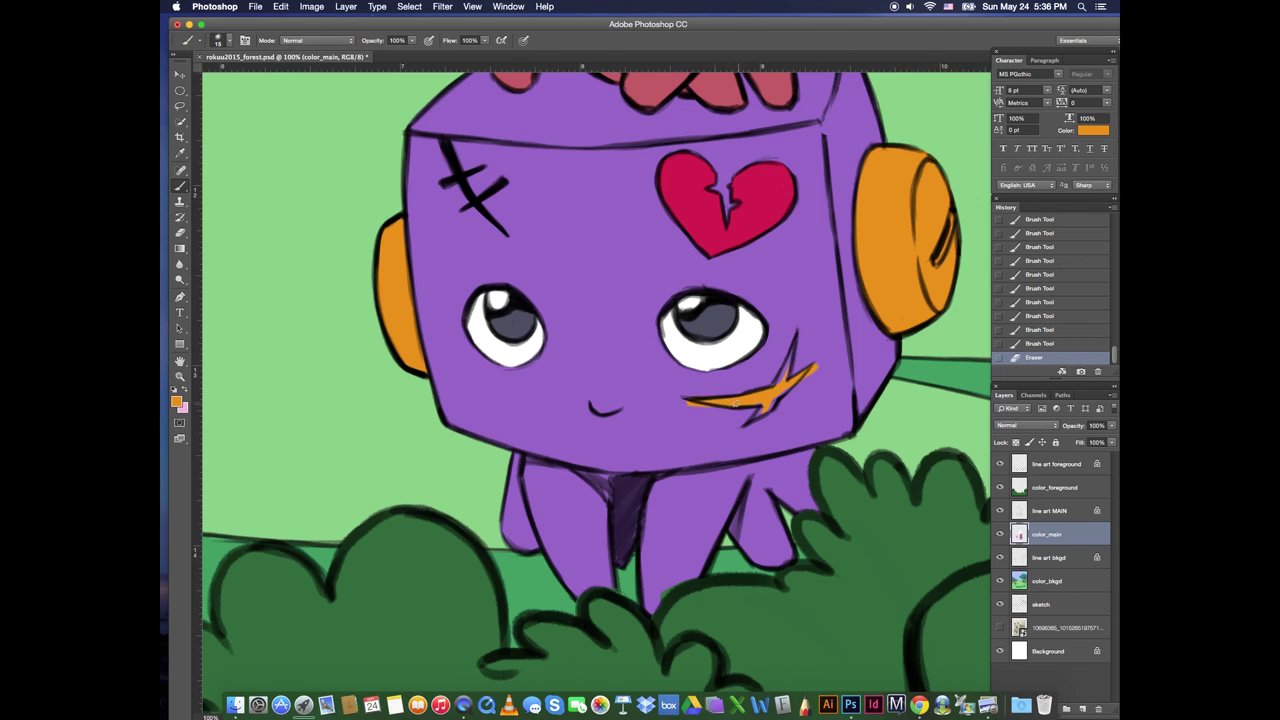
Extend the orange to the lightning bolt's outline and clean up its spill with the sampled head purple
mouse_move(736, 403)
left_mouse_down()
mouse_move(790, 388)
mouse_move(763, 407)
left_mouse_up()
left_click(806, 395, "alt")
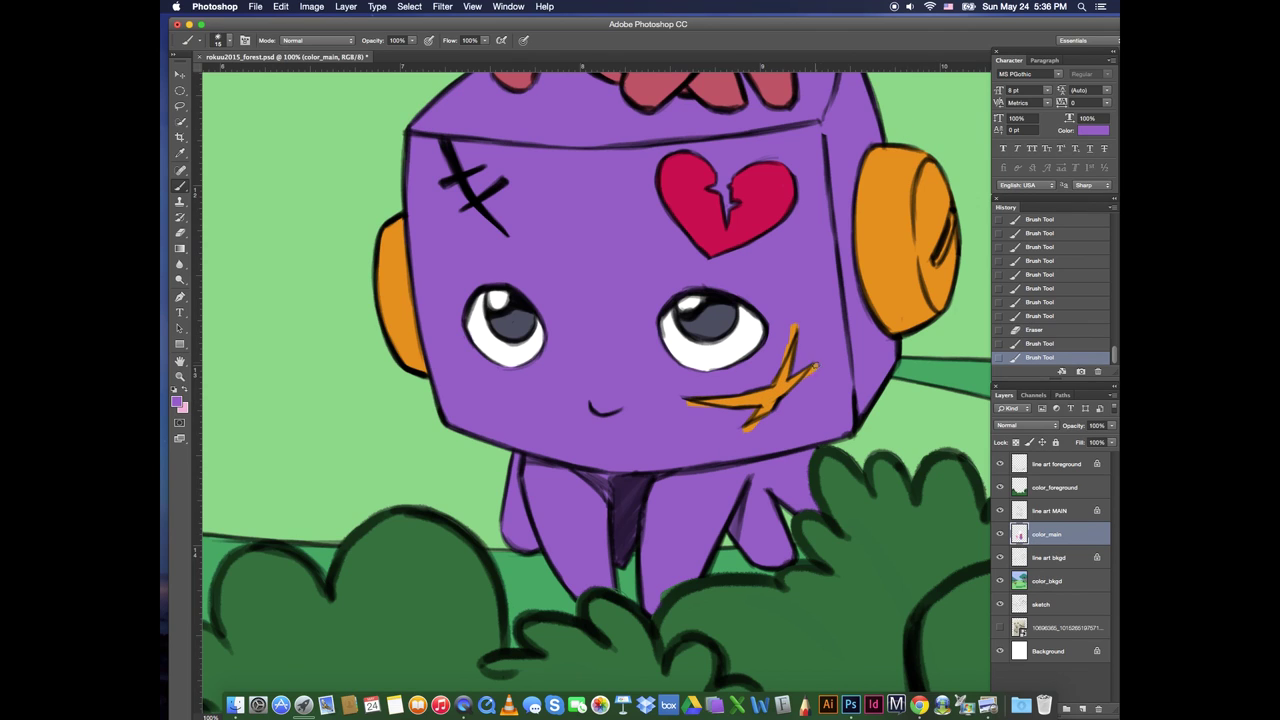
left_click_drag(819, 364, 803, 380)
mouse_move(795, 324)
left_mouse_down()
mouse_move(780, 366)
mouse_move(795, 362)
left_mouse_up()
mouse_move(686, 405)
left_mouse_down()
mouse_move(760, 422)
mouse_move(740, 422)
left_mouse_up()
Choose a dark maroon as the foreground colour for the white character's bandana
key("super+minus")
key("super+minus")
left_click_drag(699, 205, 673, 525)
scroll(673, 524, "up", 5)
scroll(662, 556, "left", 2)
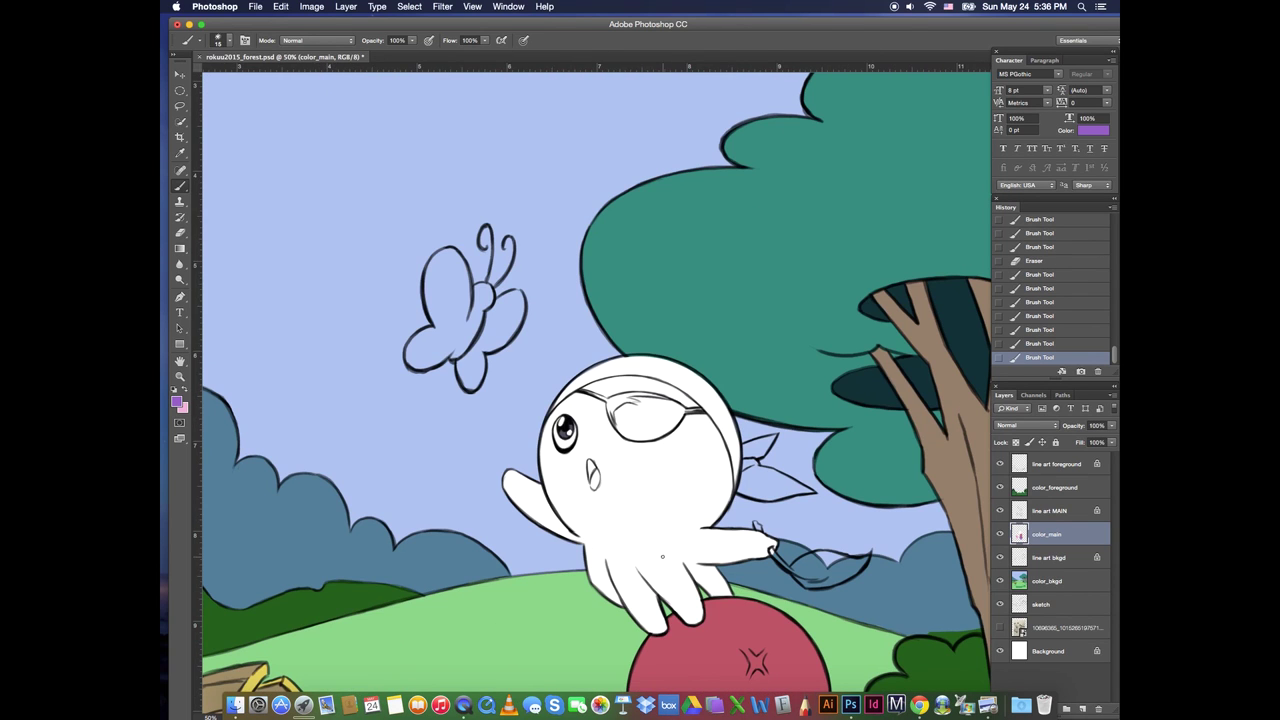
left_click(177, 402)
left_click(409, 229)
left_click(332, 300)
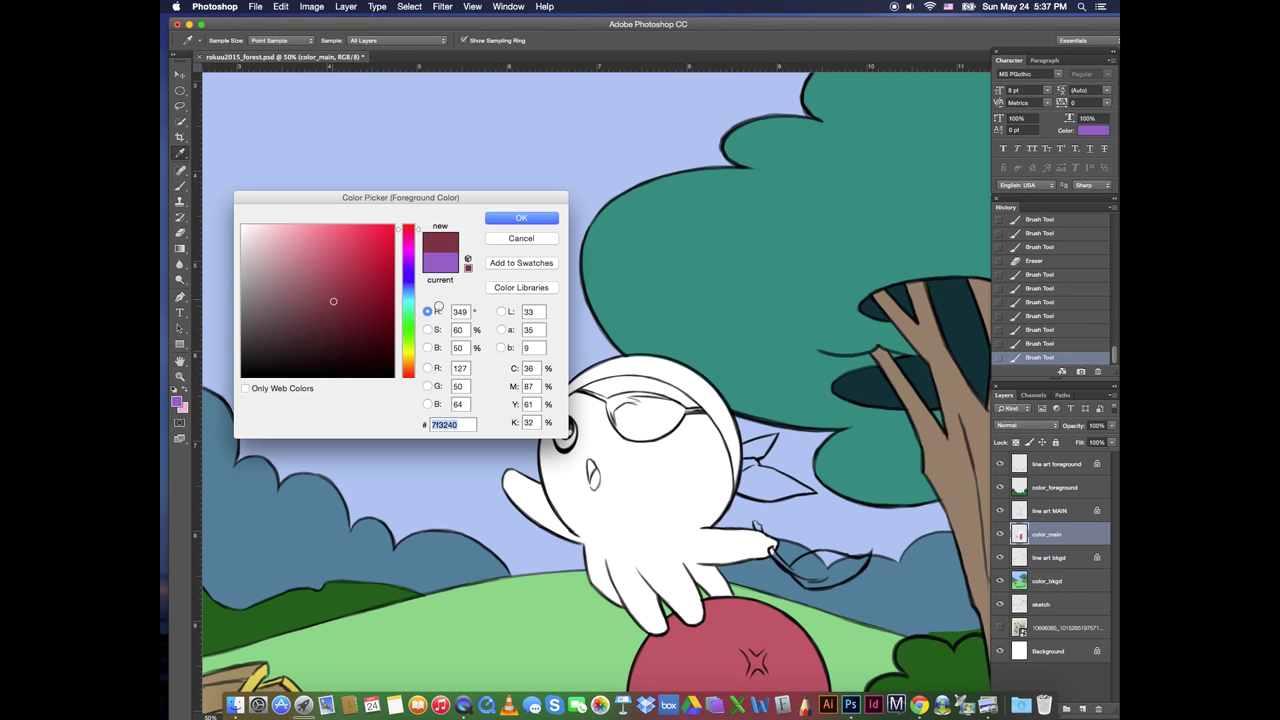
left_click(411, 225)
left_click(348, 298)
left_click_drag(416, 226, 416, 237)
left_click(339, 307)
left_click(521, 218)
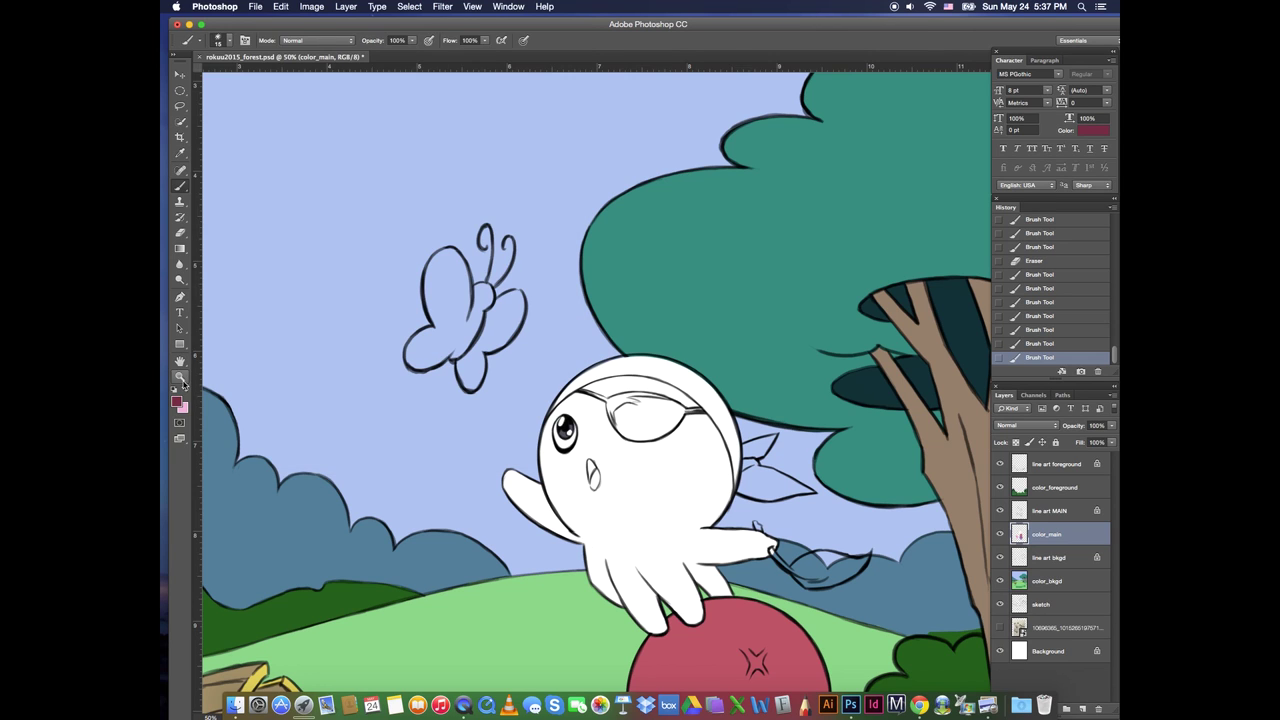
Fill a lassoed strip of the white character's bandana band with maroon
left_click(180, 105)
mouse_move(564, 396)
left_mouse_down()
mouse_move(683, 371)
mouse_move(800, 488)
left_mouse_up()
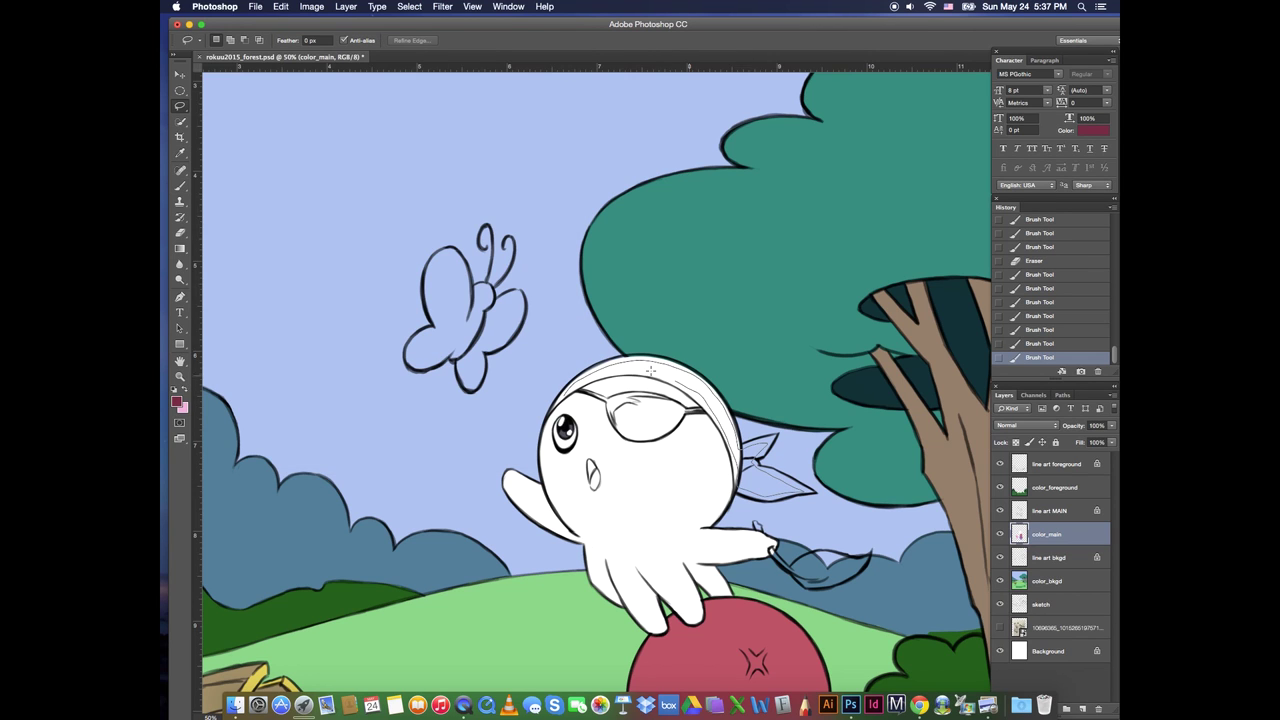
left_click_drag(651, 371, 562, 397)
key("alt+BackSpace")
scroll(738, 398, "up", 2)
mouse_move(738, 398)
left_mouse_down()
mouse_move(810, 428)
mouse_move(406, 208)
left_mouse_up()
left_click(741, 245)
Paint the bandana's two knot tails maroon and erase the spill beyond their tips
left_click(181, 188)
left_click_drag(569, 362, 598, 384)
mouse_move(598, 384)
left_mouse_down()
mouse_move(630, 404)
mouse_move(656, 452)
left_mouse_up()
key("]")
left_click_drag(700, 492, 743, 481)
left_click_drag(712, 486, 786, 466)
left_click_drag(721, 517, 734, 540)
left_click_drag(691, 574, 786, 583)
left_click_drag(739, 535, 849, 589)
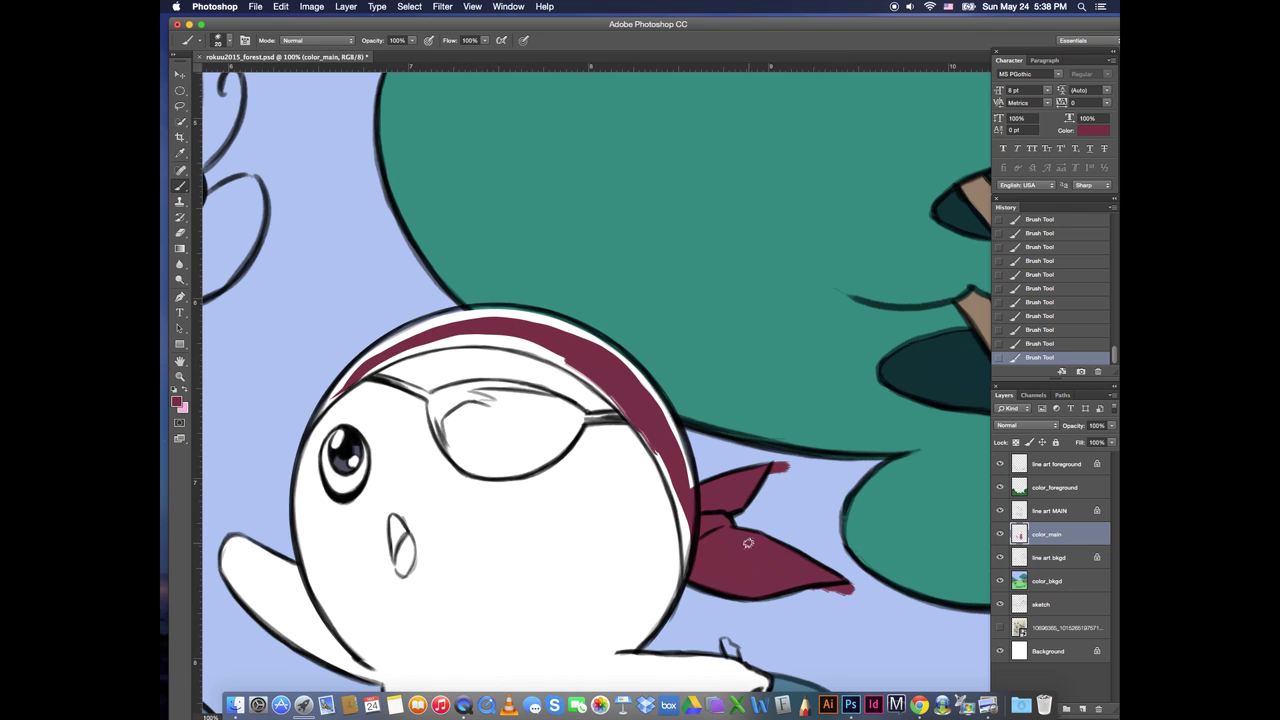
left_click_drag(777, 477, 788, 466)
left_click_drag(818, 592, 853, 589)
Brush maroon out to the outlines along the whole bandana band and erase the spill outside the head
key("b")
left_click_drag(656, 448, 678, 500)
left_click_drag(682, 524, 692, 536)
left_click_drag(668, 494, 692, 548)
left_click_drag(684, 542, 689, 568)
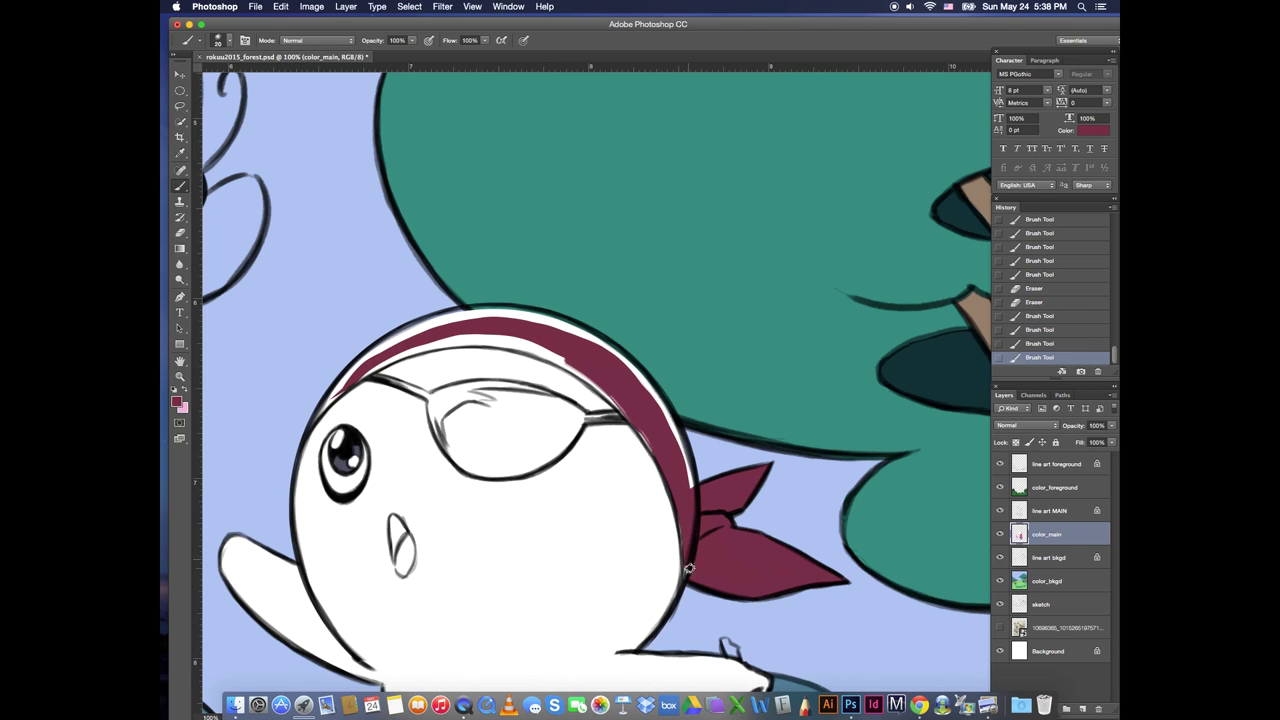
left_click_drag(691, 494, 689, 460)
left_click_drag(610, 396, 654, 460)
left_click_drag(634, 368, 689, 477)
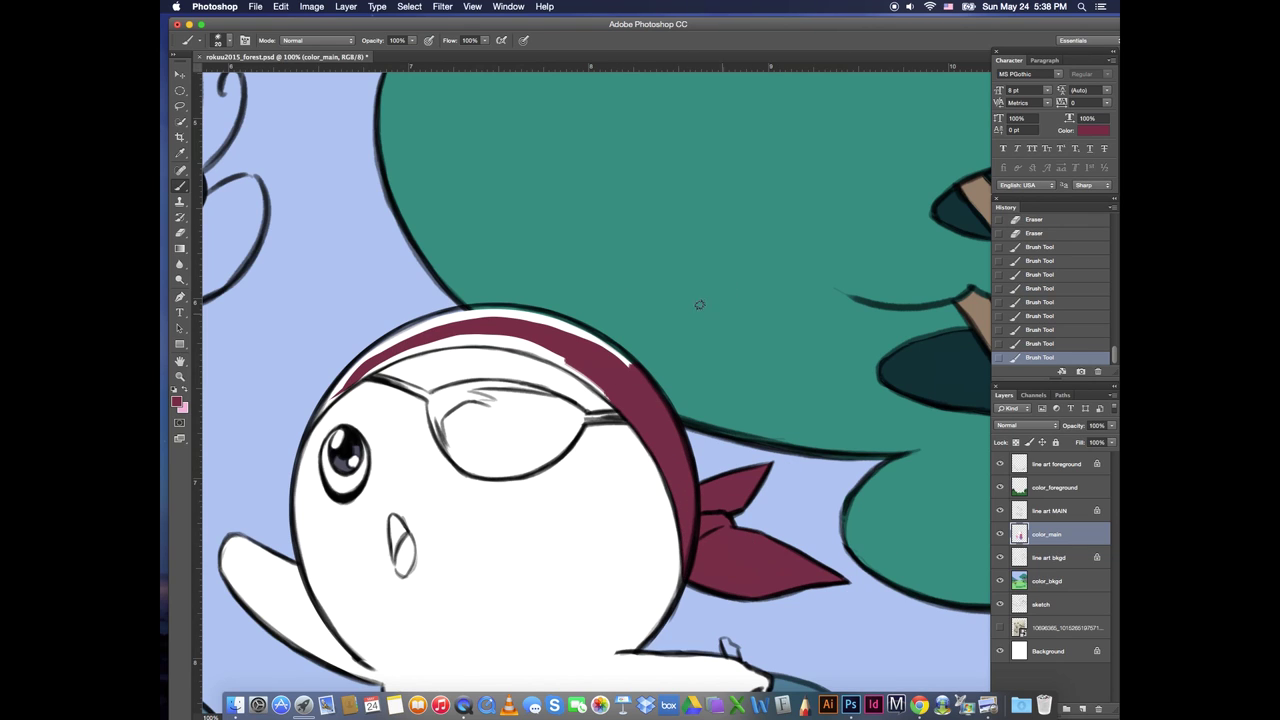
left_click_drag(452, 339, 585, 369)
mouse_move(460, 340)
left_mouse_down()
mouse_move(595, 375)
mouse_move(592, 338)
mouse_move(442, 342)
mouse_move(470, 340)
mouse_move(392, 353)
mouse_move(306, 427)
mouse_move(363, 364)
mouse_move(488, 312)
mouse_move(545, 325)
left_mouse_up()
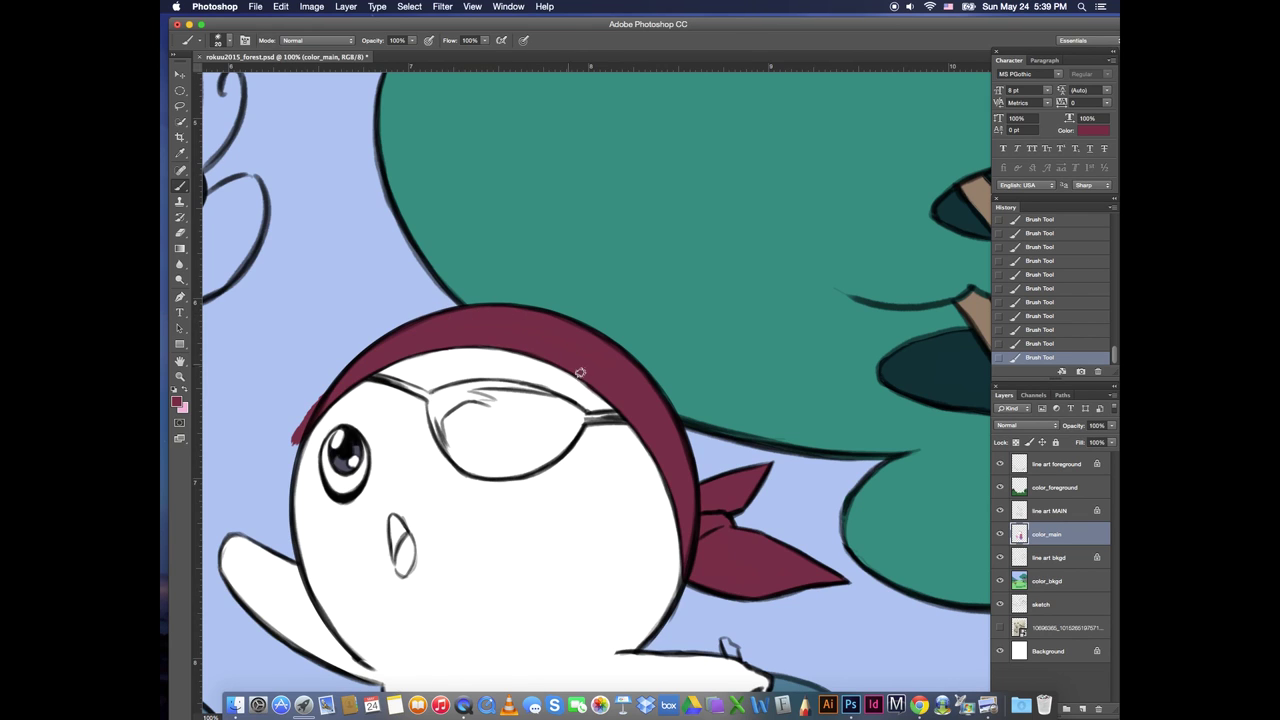
key("e")
left_click_drag(316, 396, 294, 438)
Choose a muted pinkish grey and paint the shine along the upper edge of the eye patch
left_click(178, 403)
left_click(408, 279)
left_click(277, 320)
left_click(250, 283)
left_click(408, 235)
left_click(253, 302)
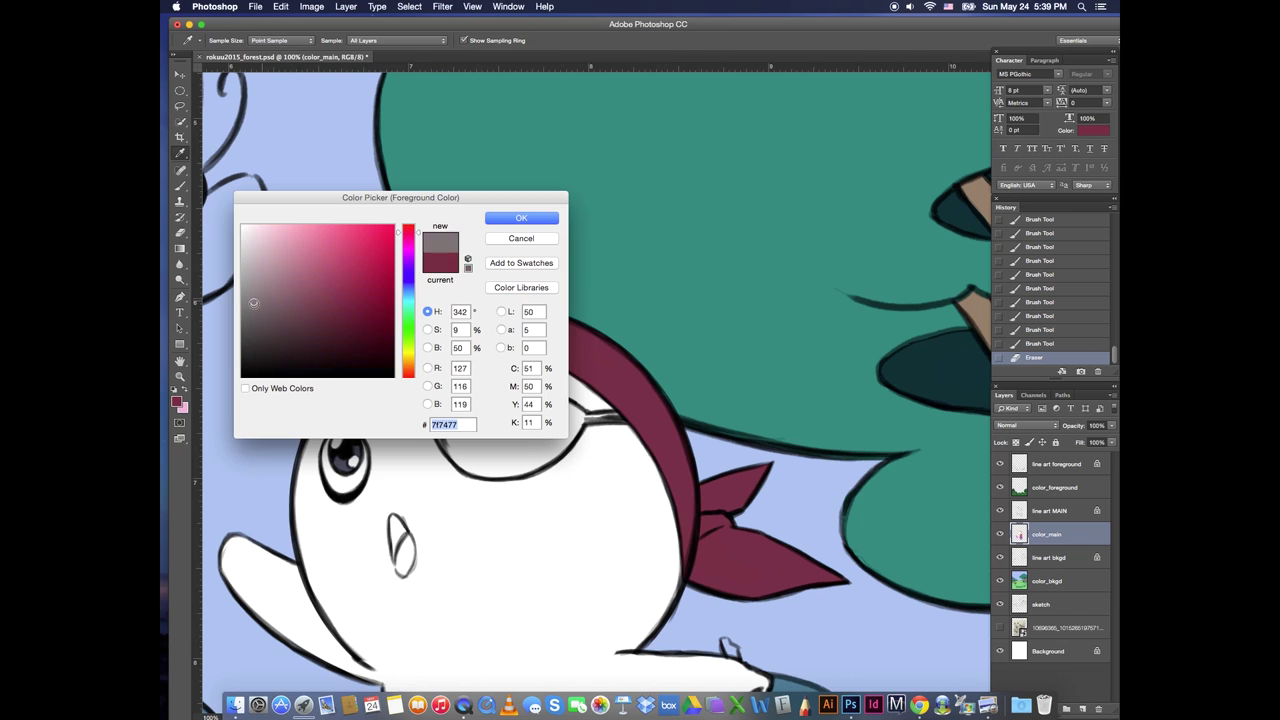
left_click(256, 291)
left_click(522, 217)
mouse_move(384, 380)
left_mouse_down()
mouse_move(436, 405)
mouse_move(452, 456)
left_mouse_up()
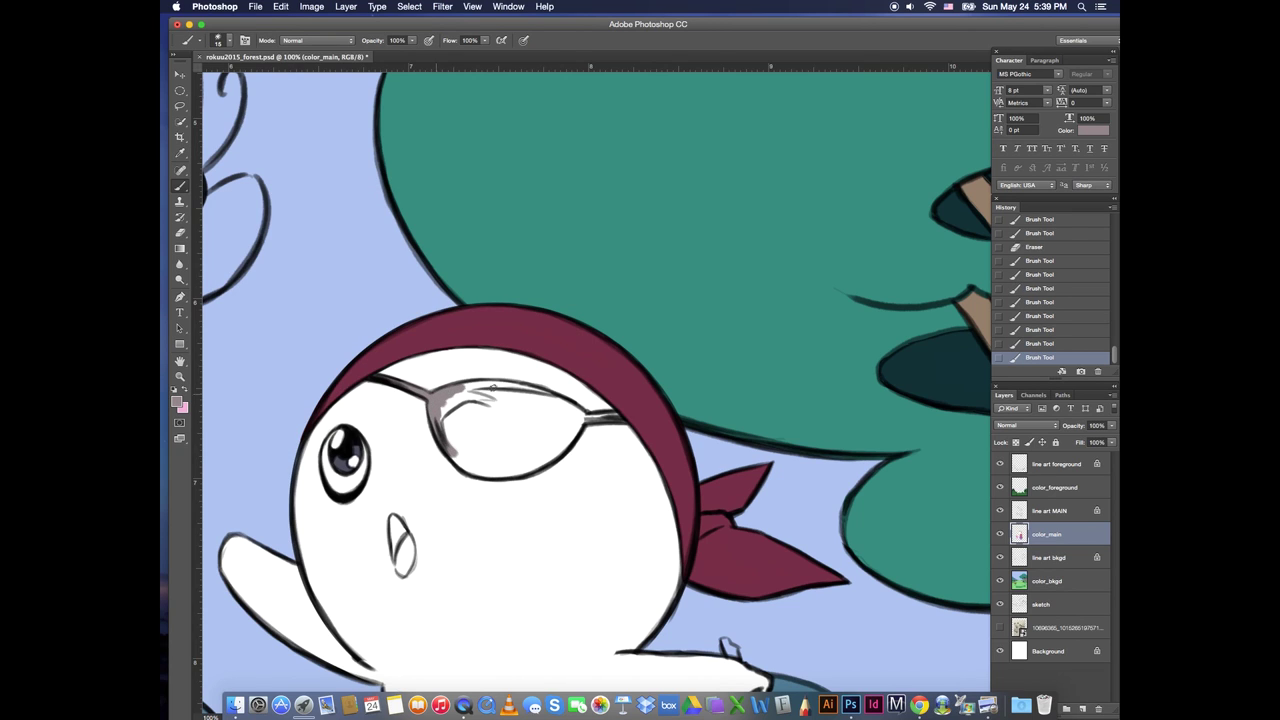
mouse_move(456, 395)
left_mouse_down()
mouse_move(540, 388)
mouse_move(580, 408)
left_mouse_up()
Choose a near-black and fill the rest of the eye patch out to its outline, undoing stray strokes
left_click(178, 402)
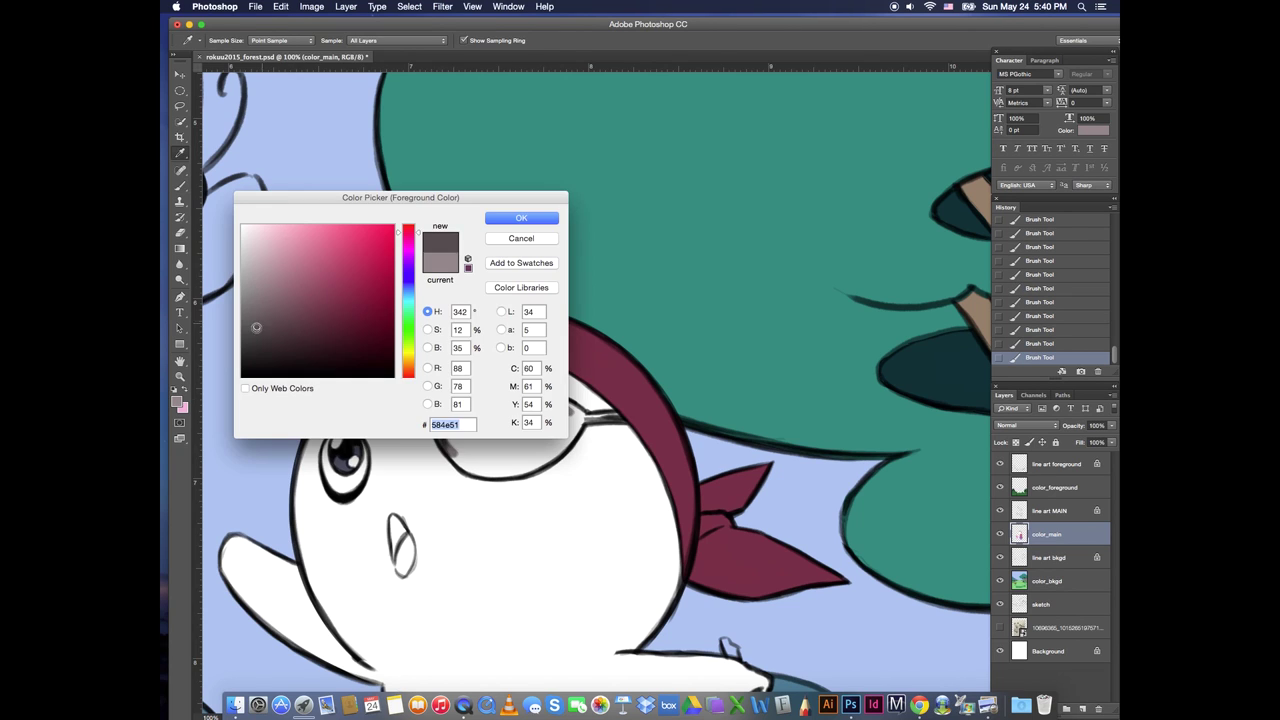
left_click(256, 350)
left_click(526, 218)
key("bracketright")
key("bracketright")
mouse_move(462, 434)
left_mouse_down()
mouse_move(556, 428)
mouse_move(462, 440)
mouse_move(478, 459)
left_mouse_up()
key("super+z")
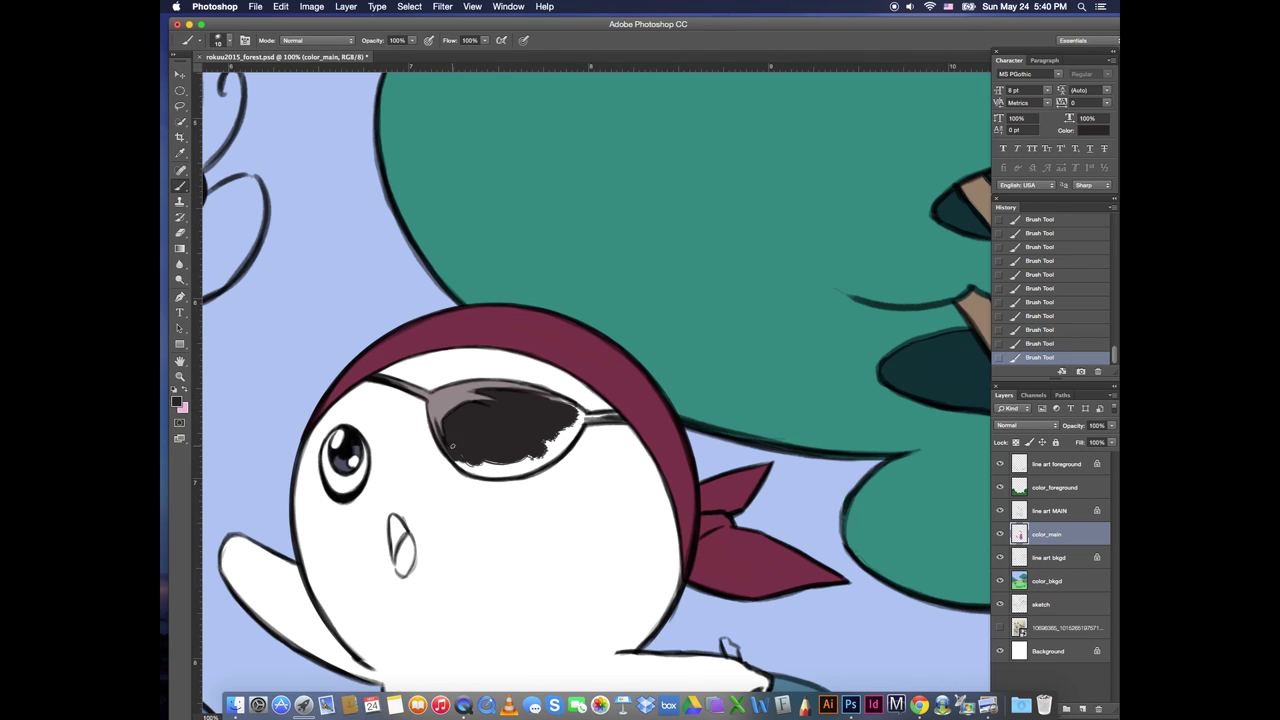
mouse_move(467, 459)
left_mouse_down()
mouse_move(500, 472)
mouse_move(530, 455)
left_mouse_up()
key("super+z")
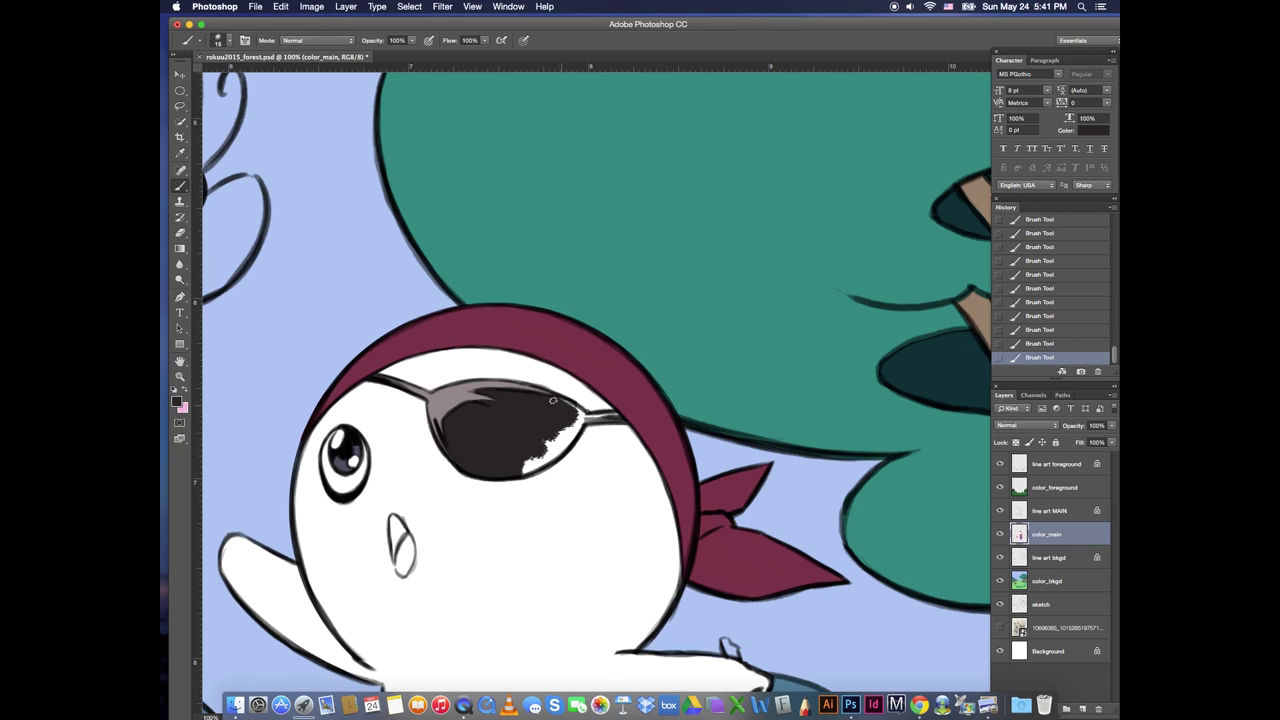
mouse_move(552, 400)
left_mouse_down()
mouse_move(580, 416)
mouse_move(525, 472)
left_mouse_up()
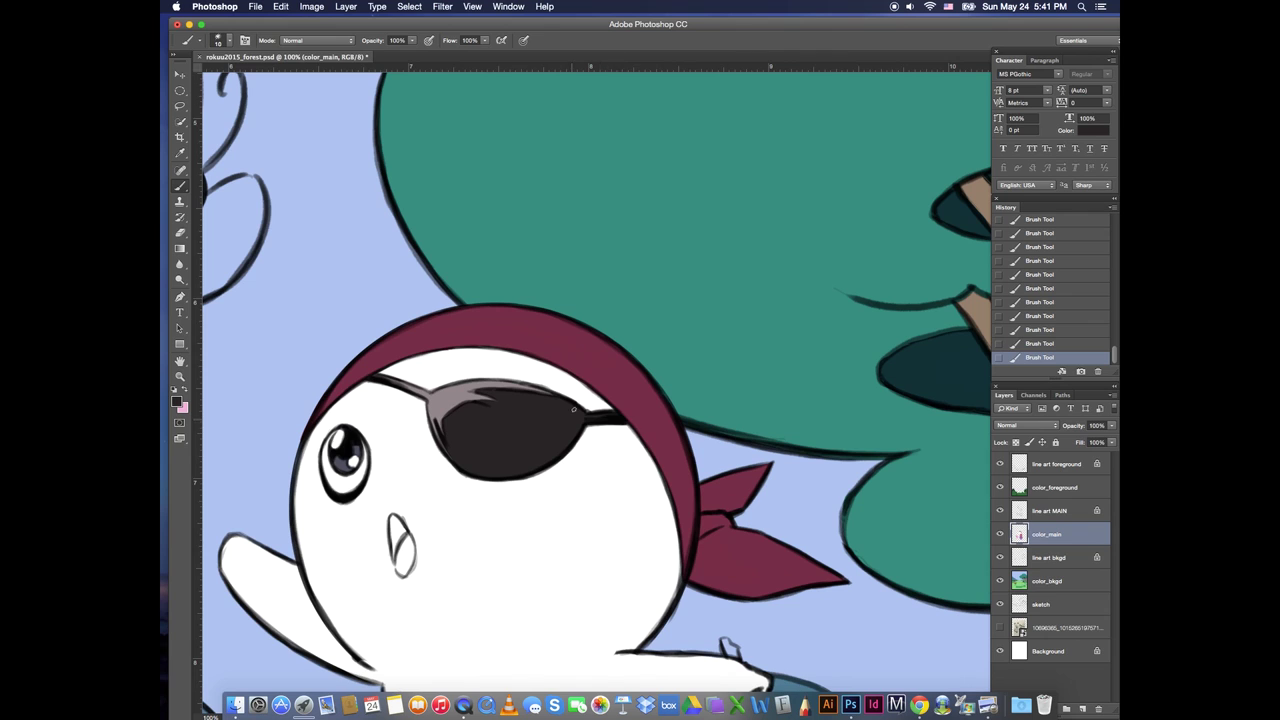
Touch up the eye patch's shine with the grey and near-black sampled from the patch
left_click(434, 405, "alt")
left_click_drag(433, 416, 437, 430)
left_click(452, 414, "alt")
key("[")
left_click(455, 395, "alt")
Sample the bandana's maroon, change it to a brighter raspberry pink, and paint the white character's mouth
left_click_drag(657, 535, 628, 282)
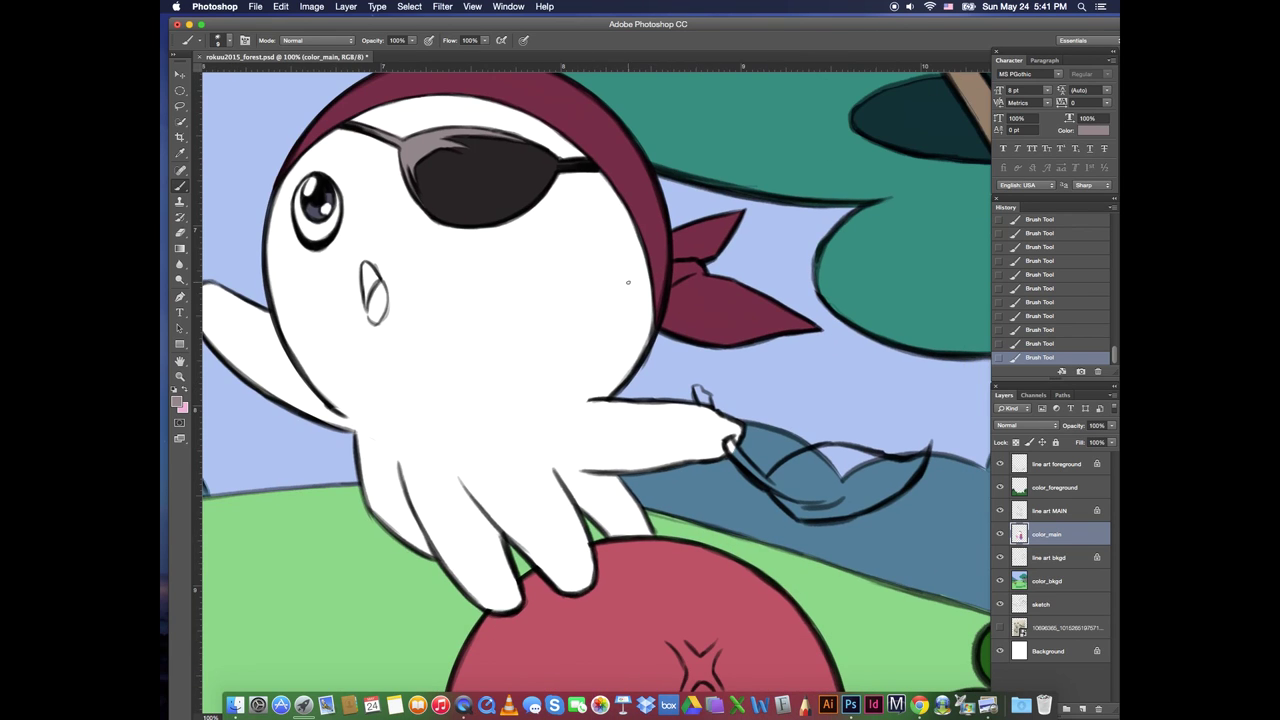
left_click(612, 169, "alt")
left_click(177, 402)
left_click(311, 311)
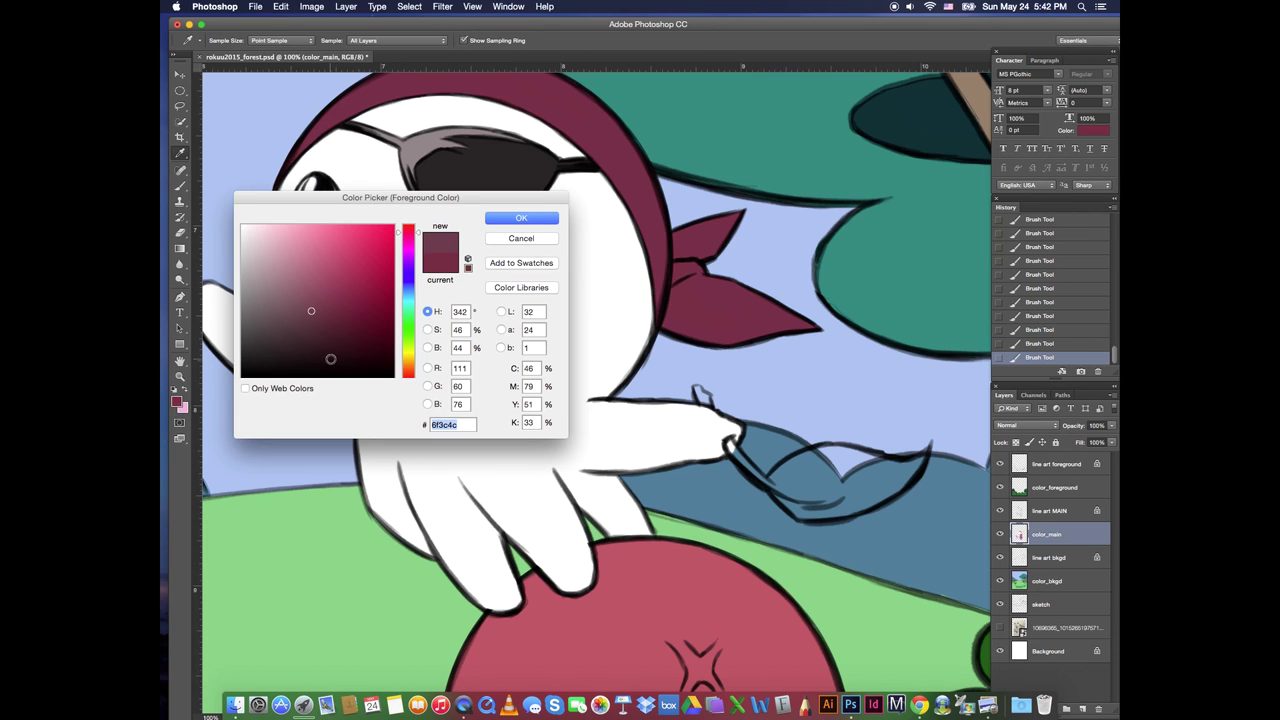
left_click(335, 273)
key("Return")
left_click_drag(376, 317, 367, 274)
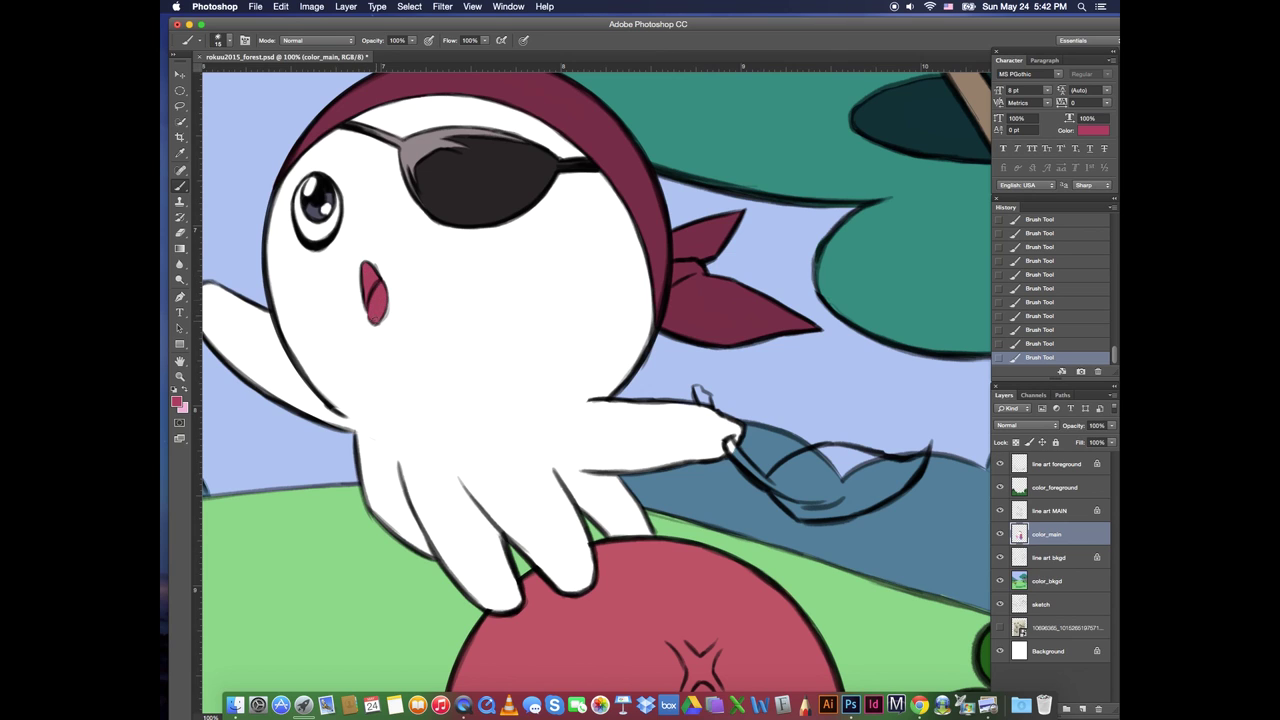
Choose a darker shade and paint the inside of the mouth above the tongue
left_click(176, 401)
left_click_drag(374, 314, 354, 326)
key("Return")
left_click_drag(366, 280, 369, 271)
key("x")
key("x")
key("x")
Sample the tree foliage's teal and paint the stem of the leaf held by the white character
left_click_drag(688, 502, 489, 416)
left_click(750, 230, "alt")
left_click_drag(498, 306, 501, 313)
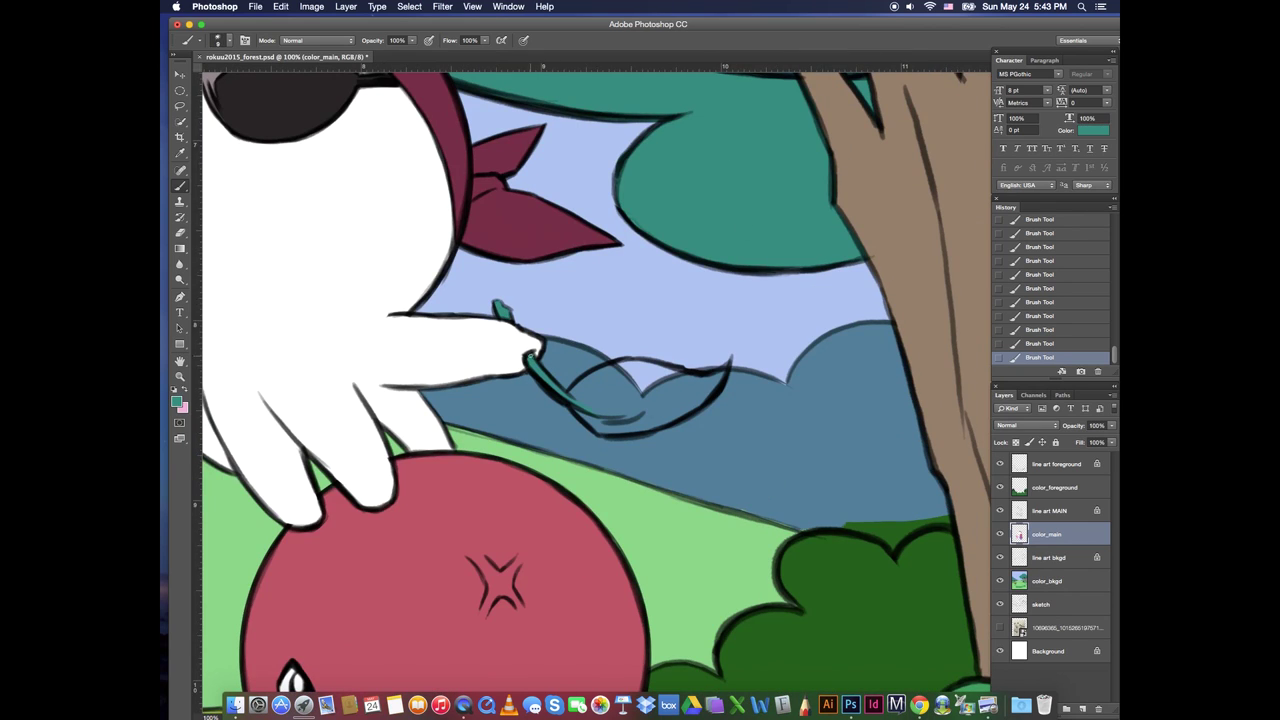
Fill the held leaf's blade with teal using a lasso selection and tidy its edges
key("l")
key("alt+BackSpace")
mouse_move(594, 427)
left_mouse_down()
mouse_move(575, 395)
mouse_move(694, 368)
mouse_move(650, 420)
mouse_move(705, 388)
mouse_move(728, 354)
mouse_move(712, 358)
left_mouse_up()
key("super+d")
key("b")
key("e")
key("b")
Choose a golden yellow as the foreground colour for the butterfly
key("super+minus")
key("super+minus")
key("super+minus")
key("super+minus")
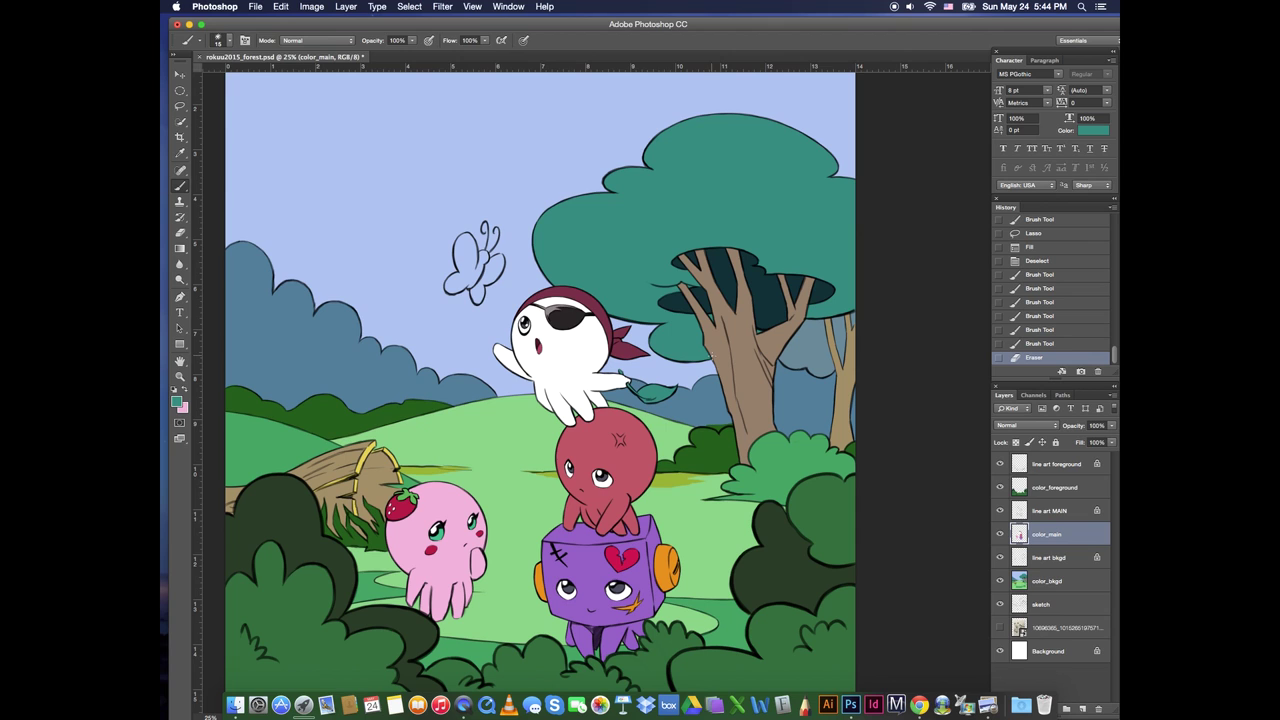
left_click(179, 404)
left_click(408, 353)
left_click(362, 232)
left_click(532, 215)
Fill a lassoed area of the butterfly with yellow and clear the selection
left_click(180, 377)
double_click(485, 265)
double_click(485, 265)
left_click(180, 106)
mouse_move(342, 345)
left_mouse_down()
mouse_move(541, 252)
mouse_move(343, 351)
mouse_move(371, 204)
mouse_move(432, 248)
mouse_move(346, 357)
left_mouse_up()
key("alt+BackSpace")
key("super+d")
Brush yellow out to the outlines of the butterfly's wings and body, and clean up the edges
key("b")
key("[")
key("[")
key("[")
left_click_drag(482, 210, 466, 249)
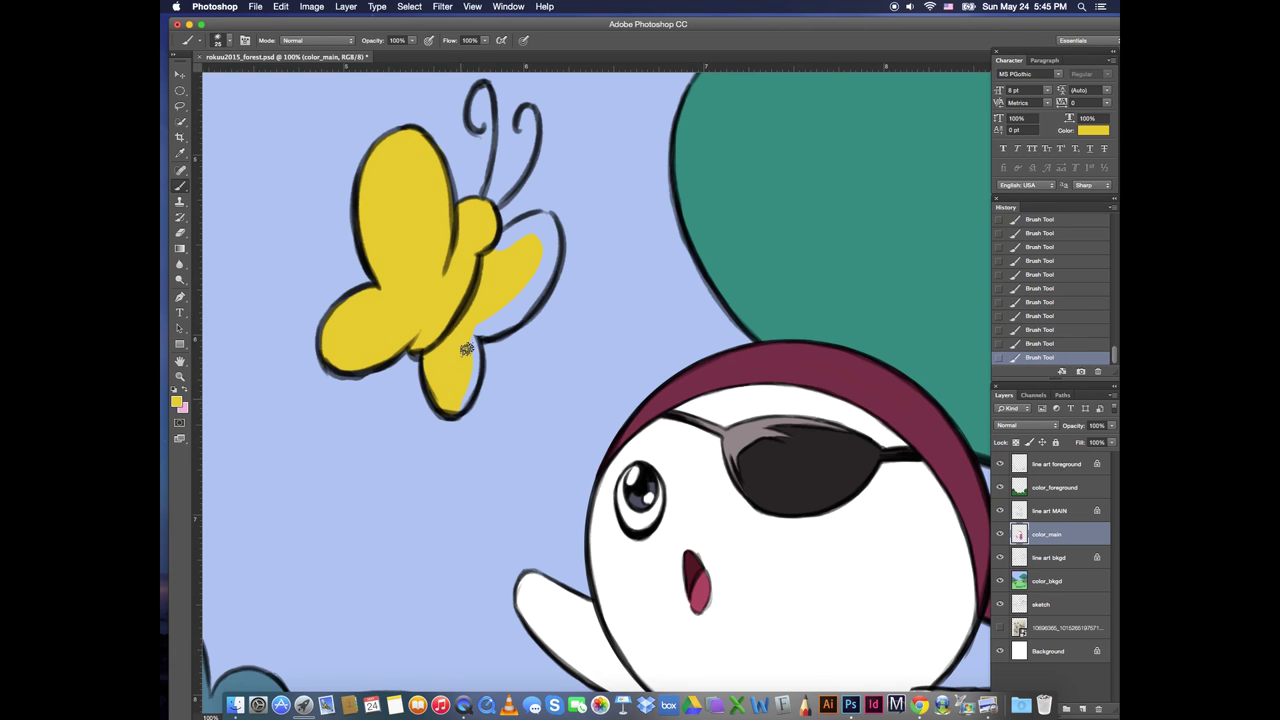
mouse_move(466, 348)
left_mouse_down()
mouse_move(516, 239)
mouse_move(545, 266)
mouse_move(438, 172)
left_mouse_up()
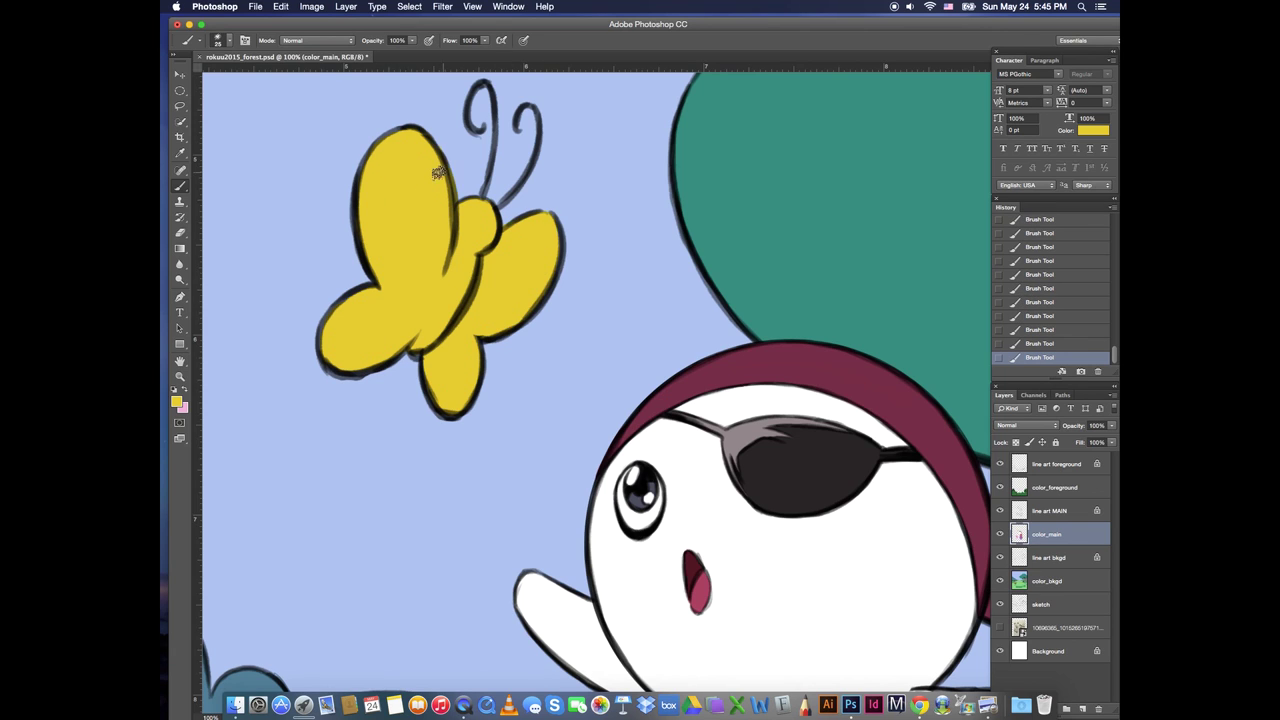
left_click_drag(566, 258, 553, 227)
mouse_move(553, 227)
left_mouse_down()
mouse_move(524, 292)
mouse_move(490, 208)
mouse_move(477, 254)
left_mouse_up()
key("super+minus")
key("super+minus")
key("super+minus")
key("super+minus")
left_click_drag(805, 439, 718, 304)
key("super+plus")
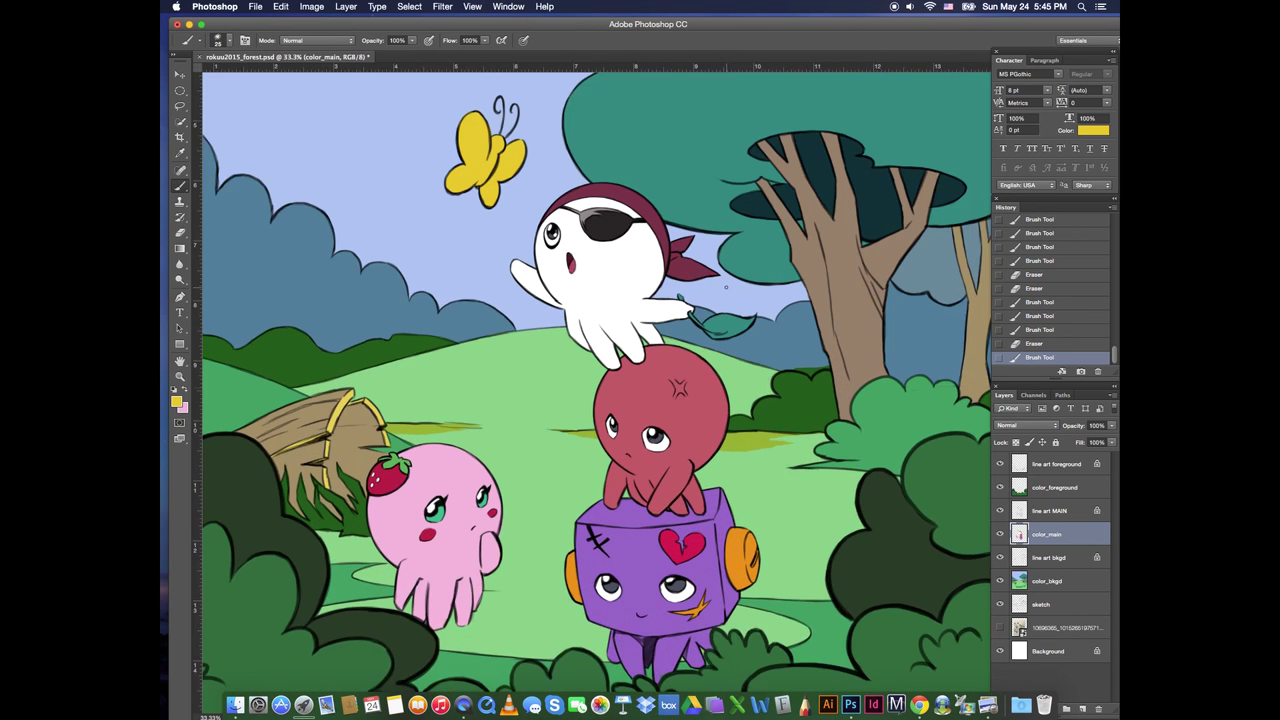
Save the forest document with its finished flat colours
left_click_drag(758, 408, 799, 371)
key("super+s")
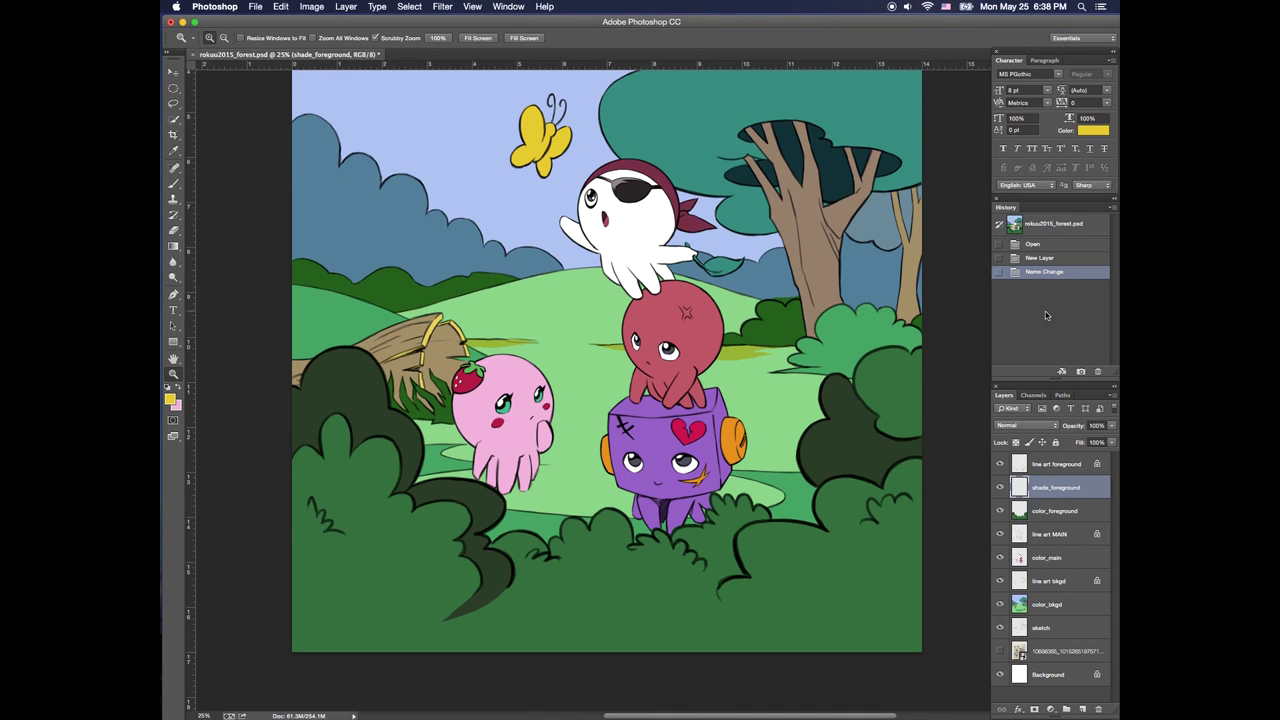
Fully lock the color_foreground layer and set the Magic Wand tolerance to 0
left_click(1019, 519)
left_click(1056, 442)
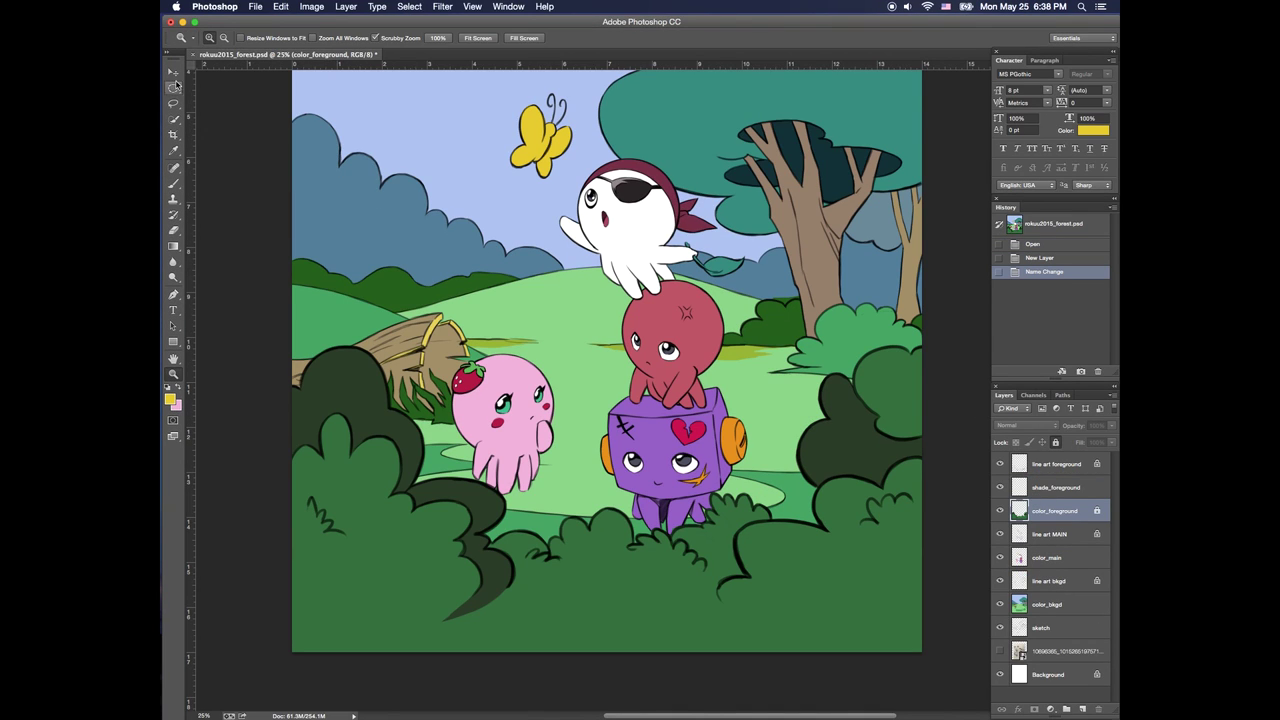
left_click_drag(175, 119, 225, 133)
double_click(420, 38)
type("0")
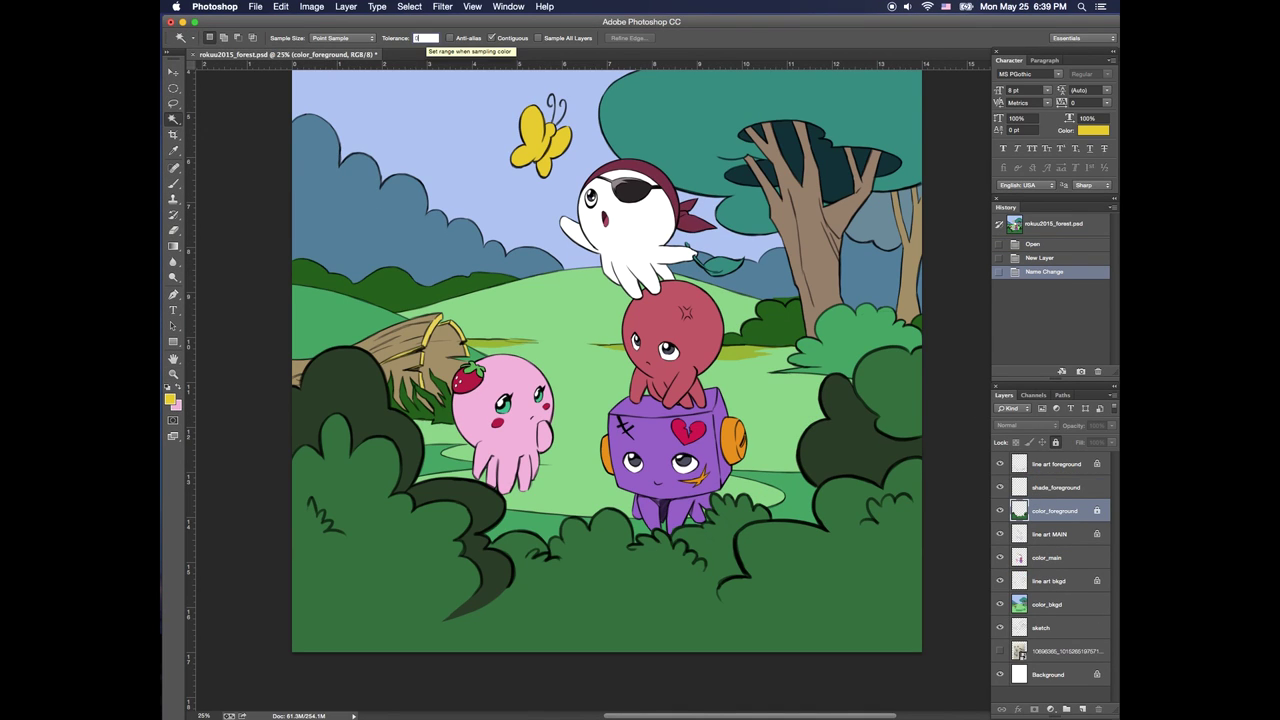
key("Return")
Select the green foreground bushes on color_foreground and extend the selection to all similar areas
left_click(430, 584)
left_click(281, 7)
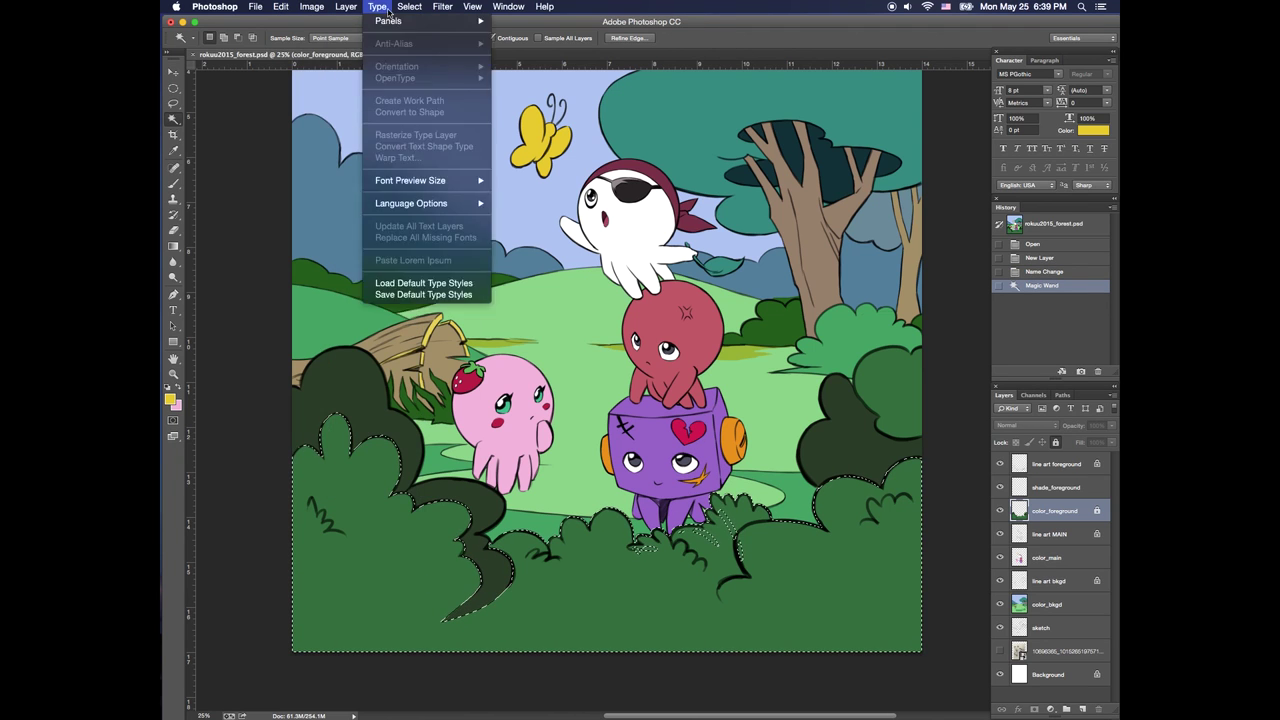
mouse_move(409, 7)
left_click(424, 188)
Add the leftover small green patches beside and below the purple octopus's tentacles to the bush selection
left_click(726, 511, "shift")
left_click(717, 511, "shift")
left_click(707, 504, "shift")
left_click(721, 516, "shift")
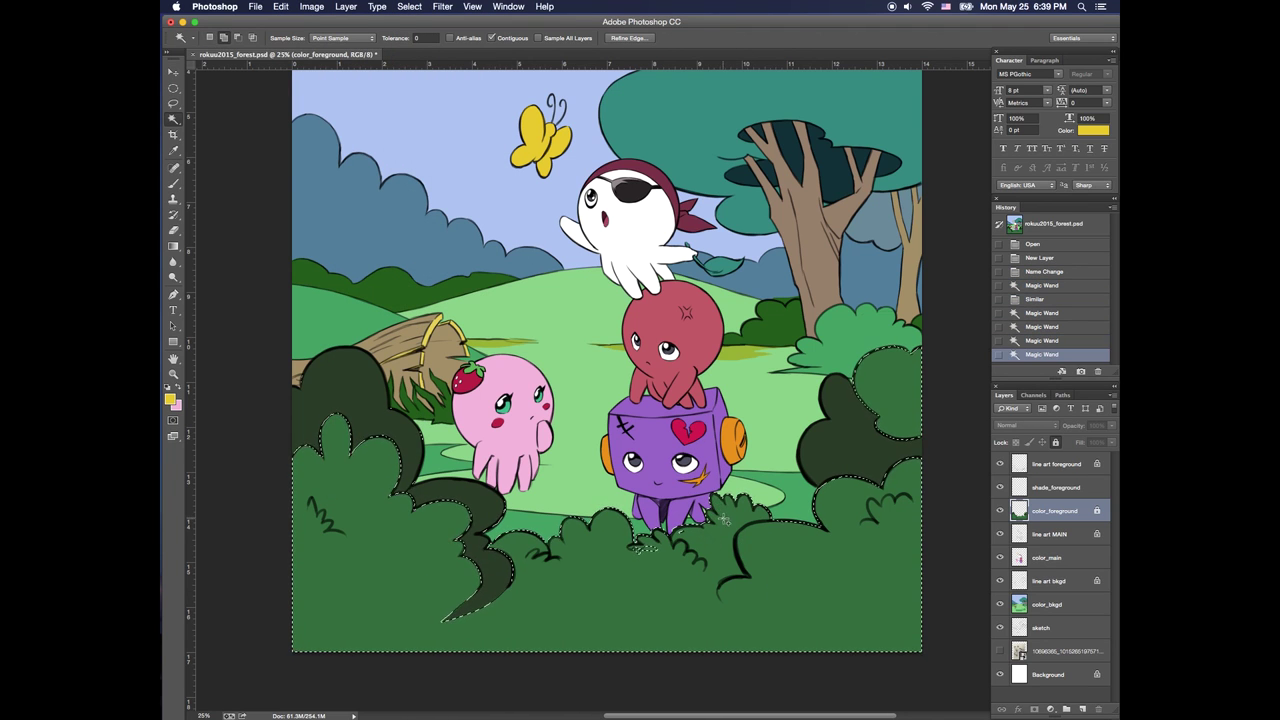
left_click(637, 549, "shift")
left_click(641, 549, "shift")
left_click(645, 549, "shift")
left_click(648, 549, "shift")
left_click(652, 548, "shift")
left_click(656, 548, "shift")
left_click(677, 550, "shift")
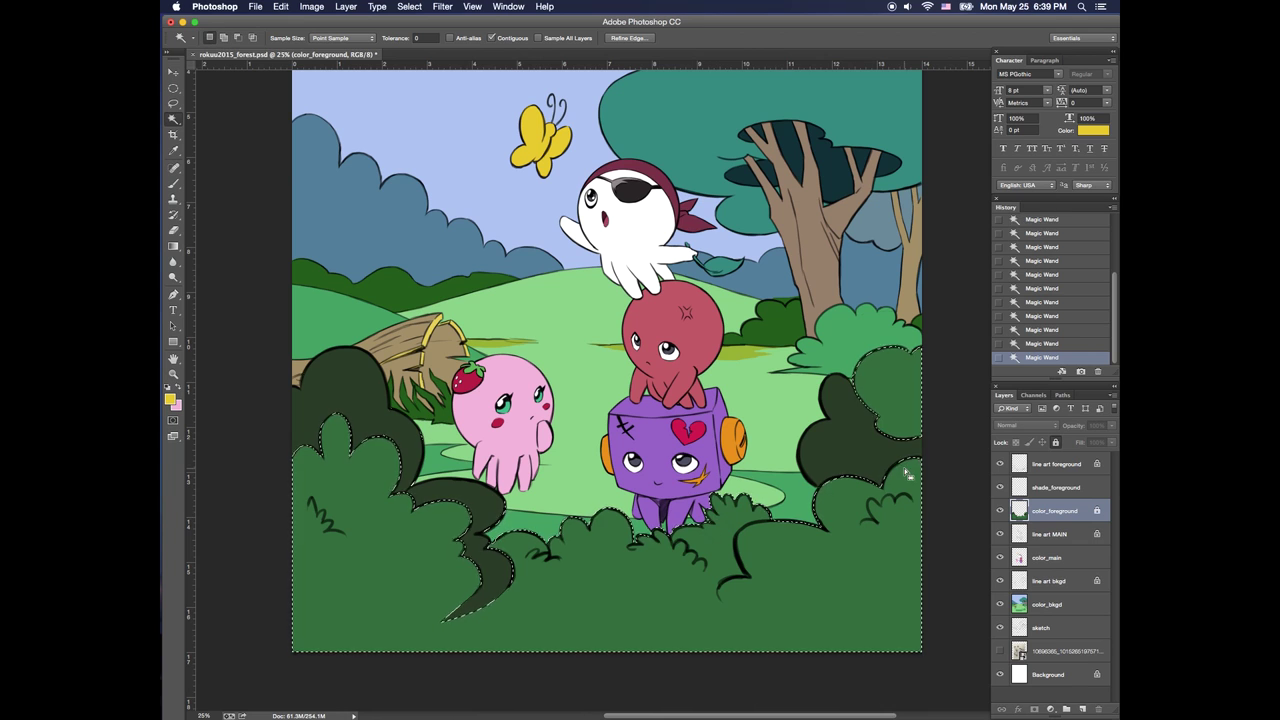
Fill the selected bushes on the shade_foreground layer with dark teal, about #0c383a, and clear the selection
left_click(1024, 485)
left_click(170, 398)
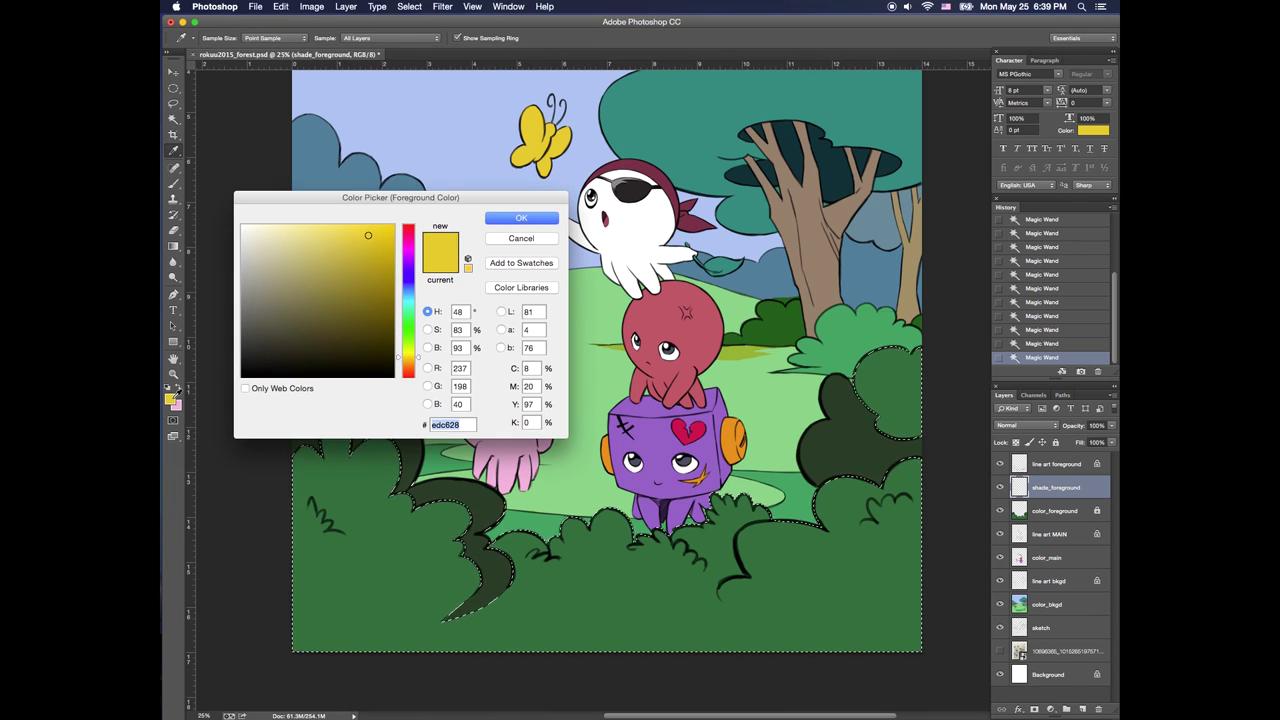
left_click(409, 295)
left_click(371, 333)
left_click(374, 460)
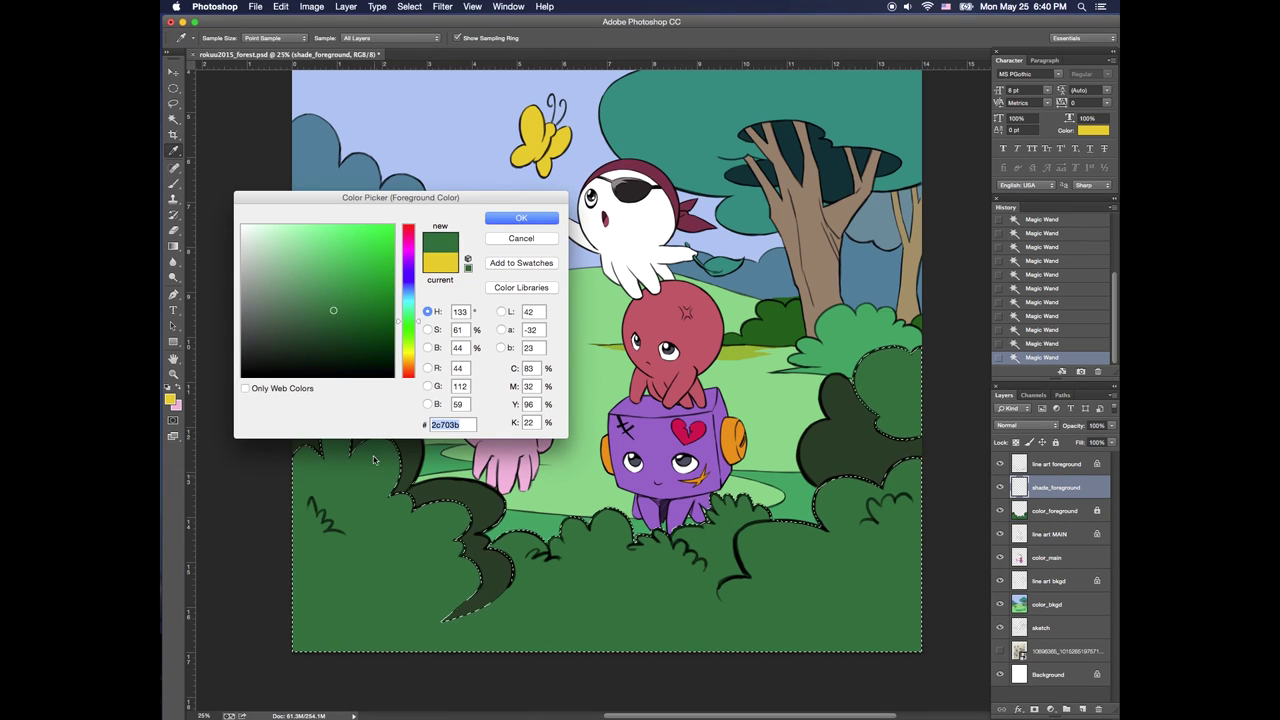
left_click(359, 338)
left_click_drag(416, 323, 416, 317)
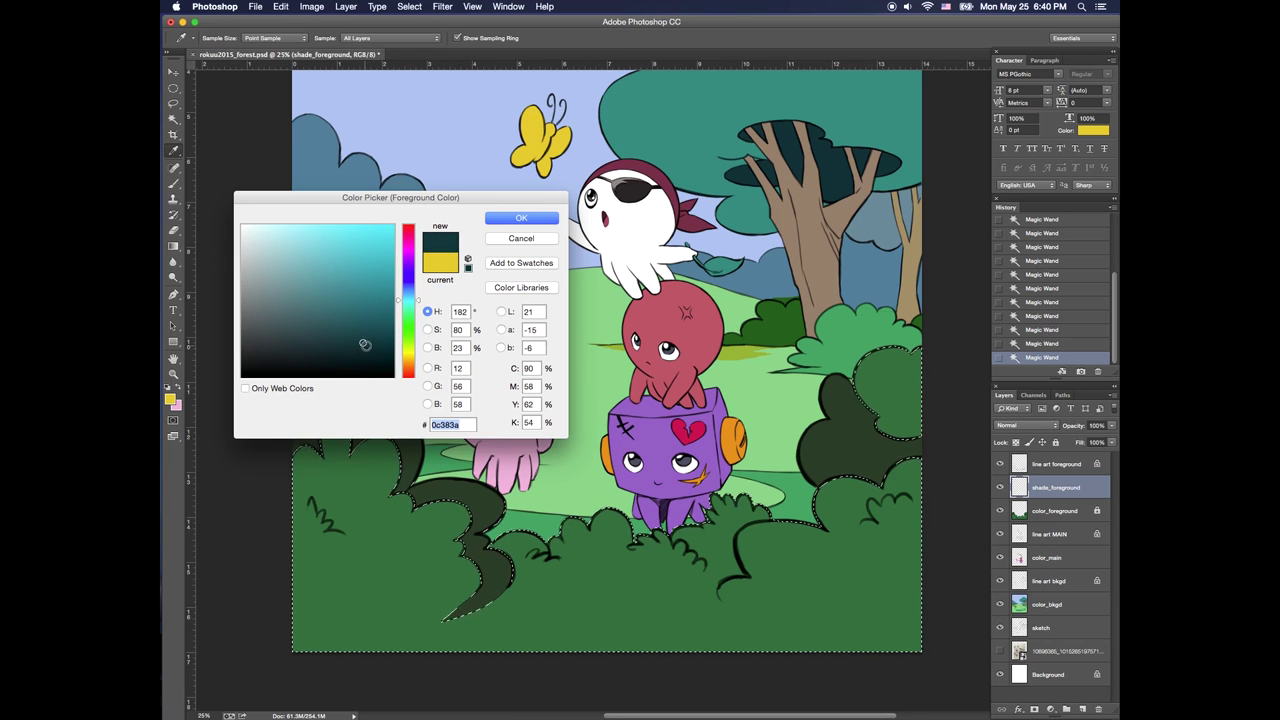
left_click(521, 217)
key("alt+BackSpace")
key("super+d")
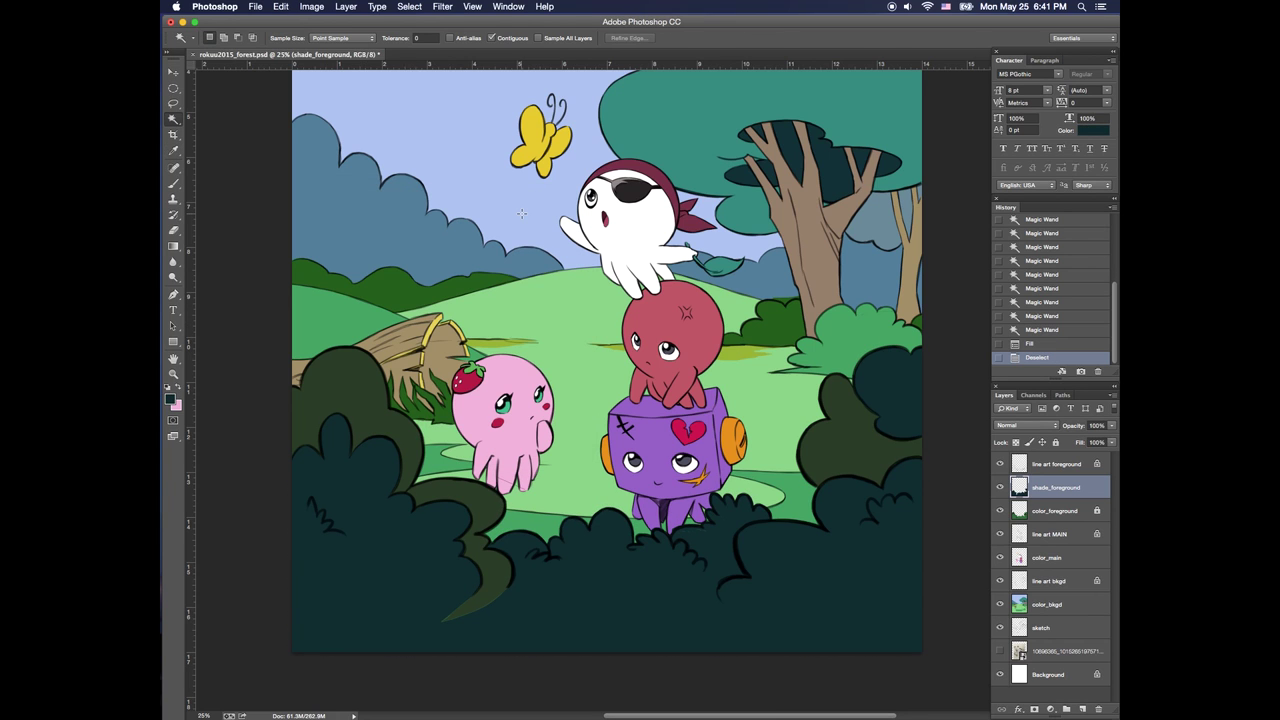
key("super+t")
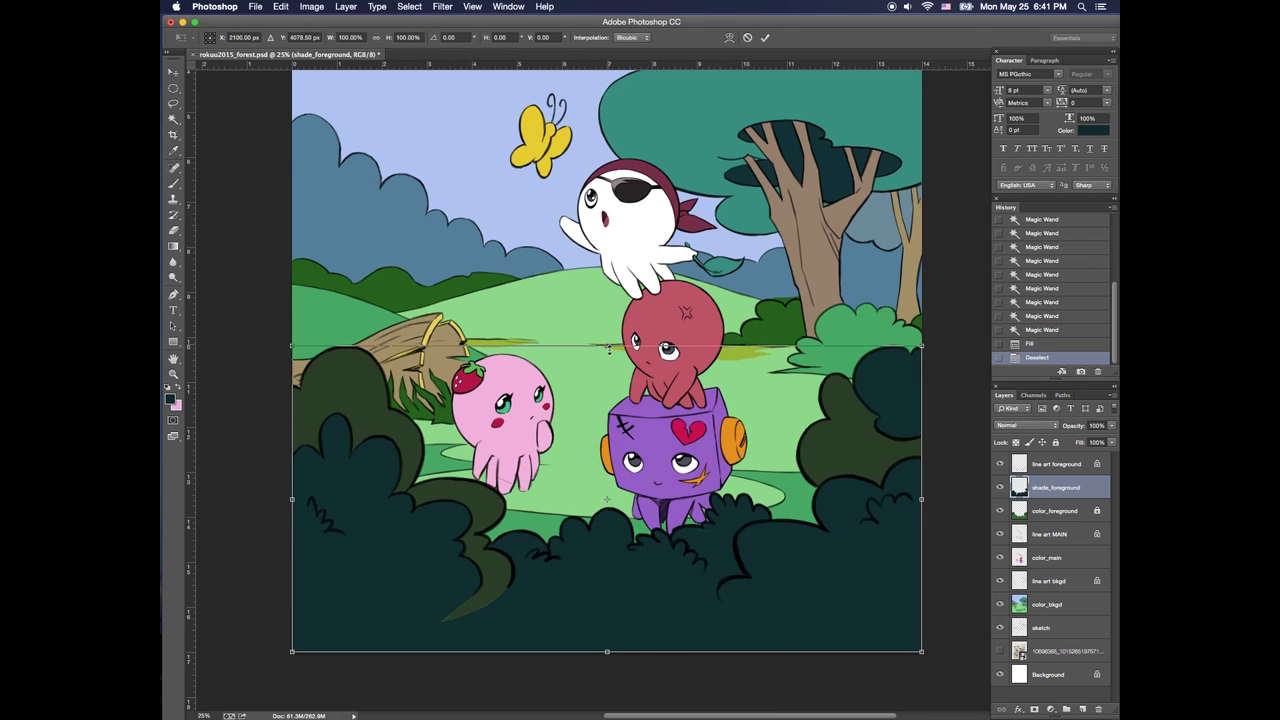
left_click_drag(608, 348, 605, 367)
key("Escape")
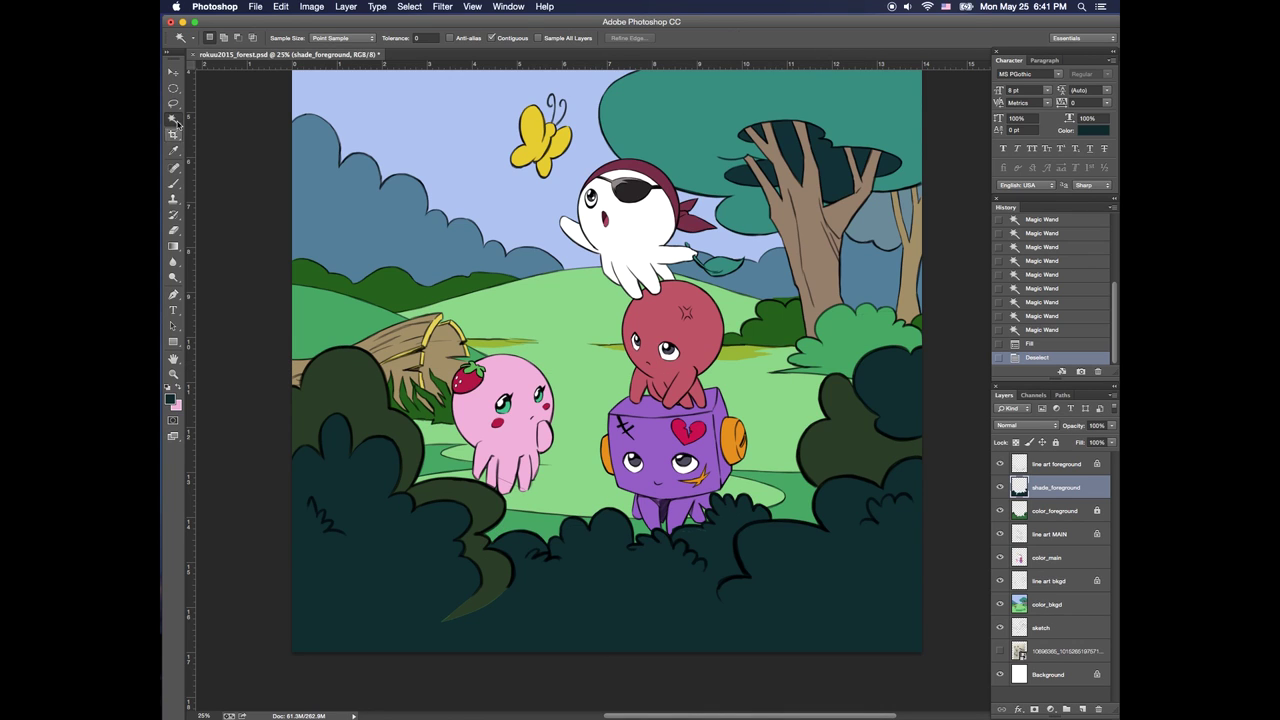
Erase the dark teal shading along the upper edges of the foreground bushes, leaving a rim of base green
left_click(175, 184)
mouse_move(297, 457)
left_mouse_down()
mouse_move(350, 458)
mouse_move(411, 499)
mouse_move(476, 590)
left_mouse_up()
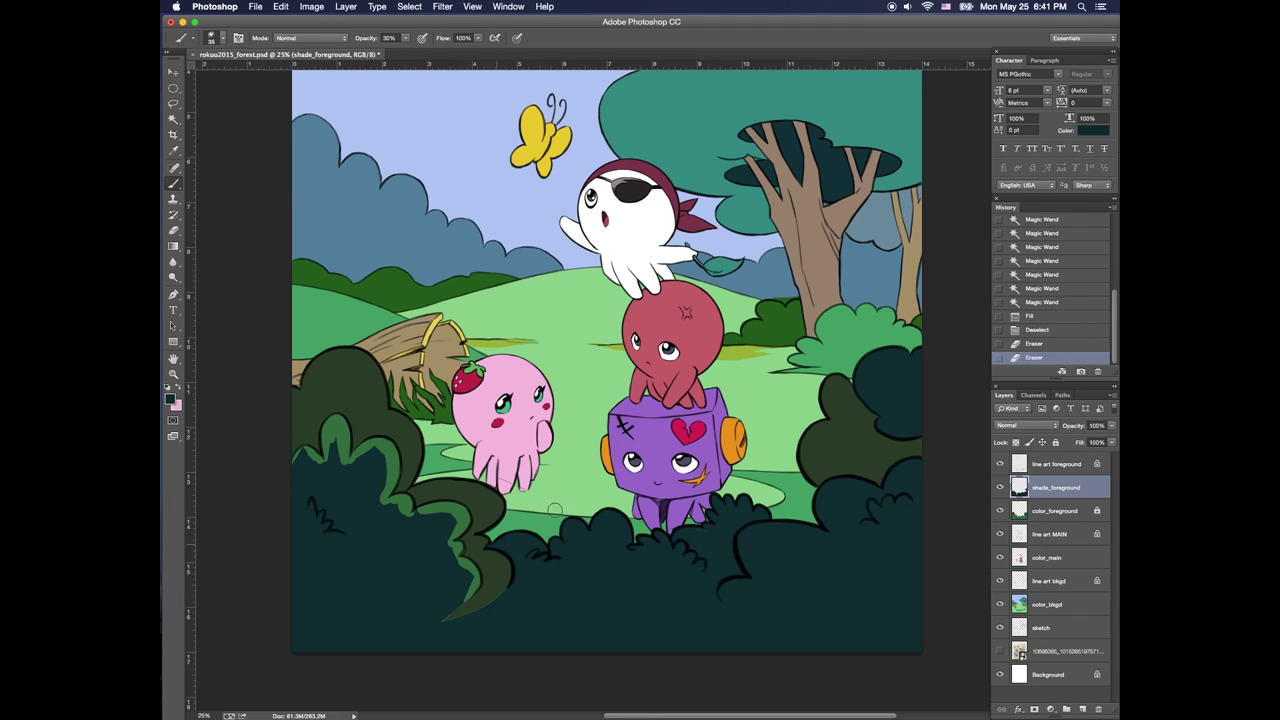
mouse_move(555, 509)
left_mouse_down()
mouse_move(606, 540)
mouse_move(754, 520)
mouse_move(880, 480)
mouse_move(922, 350)
left_mouse_up()
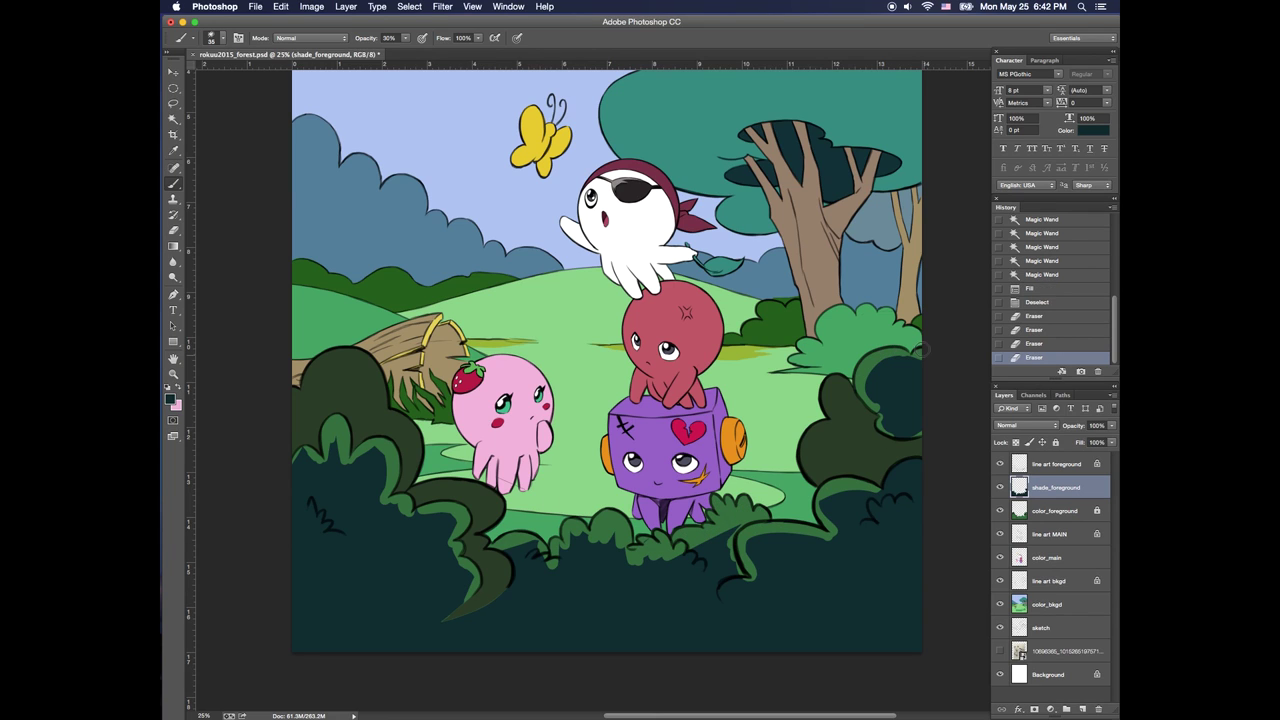
Roughly block in green foliage edges along the dark shading of the foreground bushes on the shade_foreground layer
left_click_drag(918, 464, 884, 490)
left_click_drag(912, 494, 850, 526)
left_click_drag(520, 546, 556, 572)
left_click_drag(304, 496, 348, 554)
mouse_move(294, 450)
left_mouse_down()
mouse_move(418, 500)
mouse_move(455, 620)
mouse_move(510, 560)
mouse_move(705, 560)
mouse_move(820, 600)
left_mouse_up()
mouse_move(830, 540)
left_mouse_down()
mouse_move(847, 492)
mouse_move(905, 475)
left_mouse_up()
Bring out green around the small grass tuft in the left foreground bush using a different brush size
key("[")
left_click_drag(312, 491, 325, 505)
left_click_drag(314, 494, 331, 514)
left_click_drag(322, 506, 336, 518)
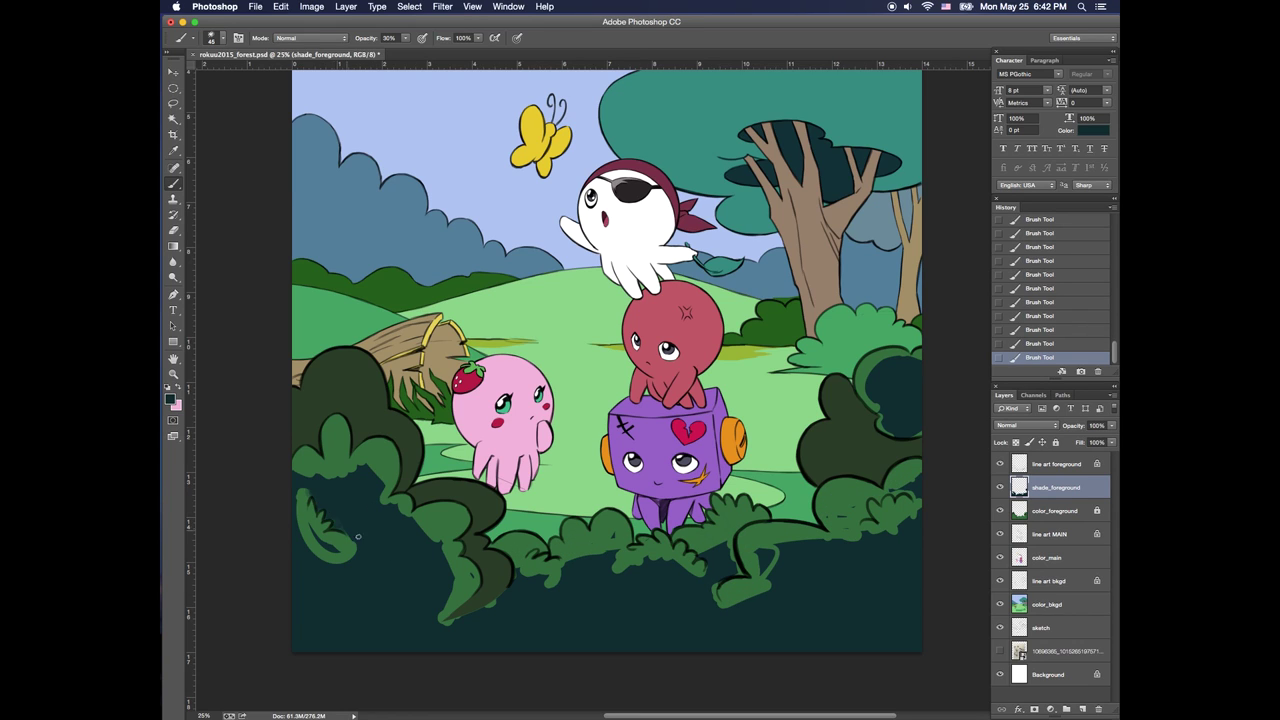
mouse_move(320, 557)
left_mouse_down()
mouse_move(351, 551)
mouse_move(355, 513)
left_mouse_up()
Paint dark teal shade around the left bush's grass tuft and beneath its upper leaf lobes
key("z")
left_click(315, 531)
key("b")
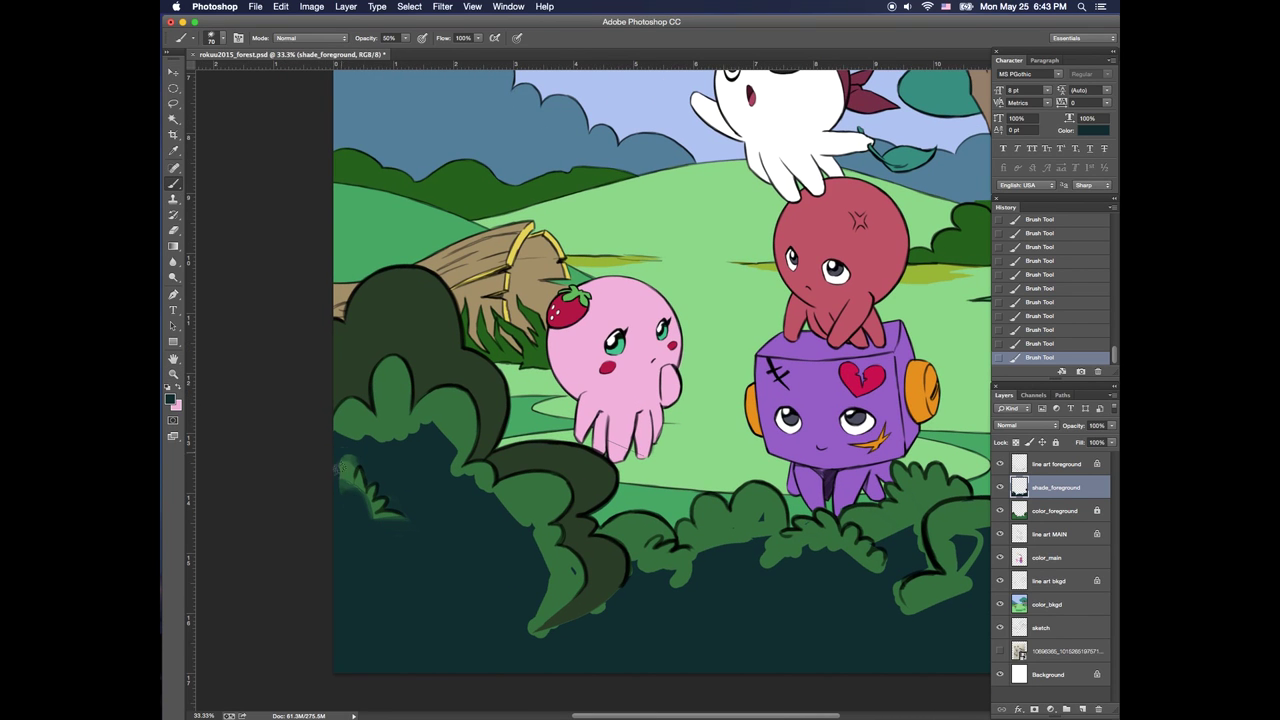
left_click_drag(338, 462, 344, 484)
left_click_drag(362, 415, 342, 430)
mouse_move(390, 416)
left_mouse_down()
mouse_move(401, 460)
mouse_move(385, 460)
left_mouse_up()
Erase dark shade along the middle and lower leaf lobes of the left bush to reveal their green
key("e")
mouse_move(455, 452)
left_mouse_down()
mouse_move(439, 492)
mouse_move(469, 523)
left_mouse_up()
mouse_move(524, 537)
left_mouse_down()
mouse_move(538, 562)
mouse_move(518, 632)
left_mouse_up()
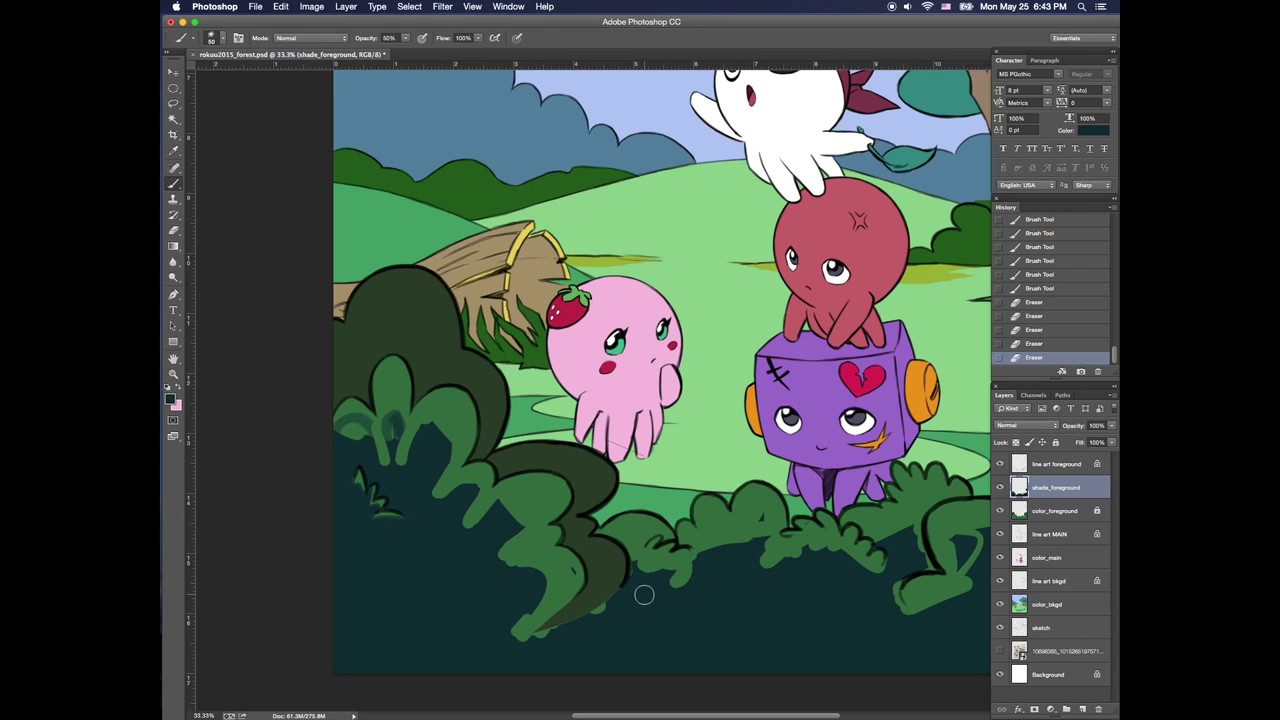
Paint dark shade into the gaps beneath the left bush's upper leaf lobes with a larger brush
key("]")
key("]")
key("]")
mouse_move(363, 432)
left_mouse_down()
mouse_move(346, 437)
mouse_move(379, 469)
left_mouse_up()
left_click_drag(385, 465, 403, 440)
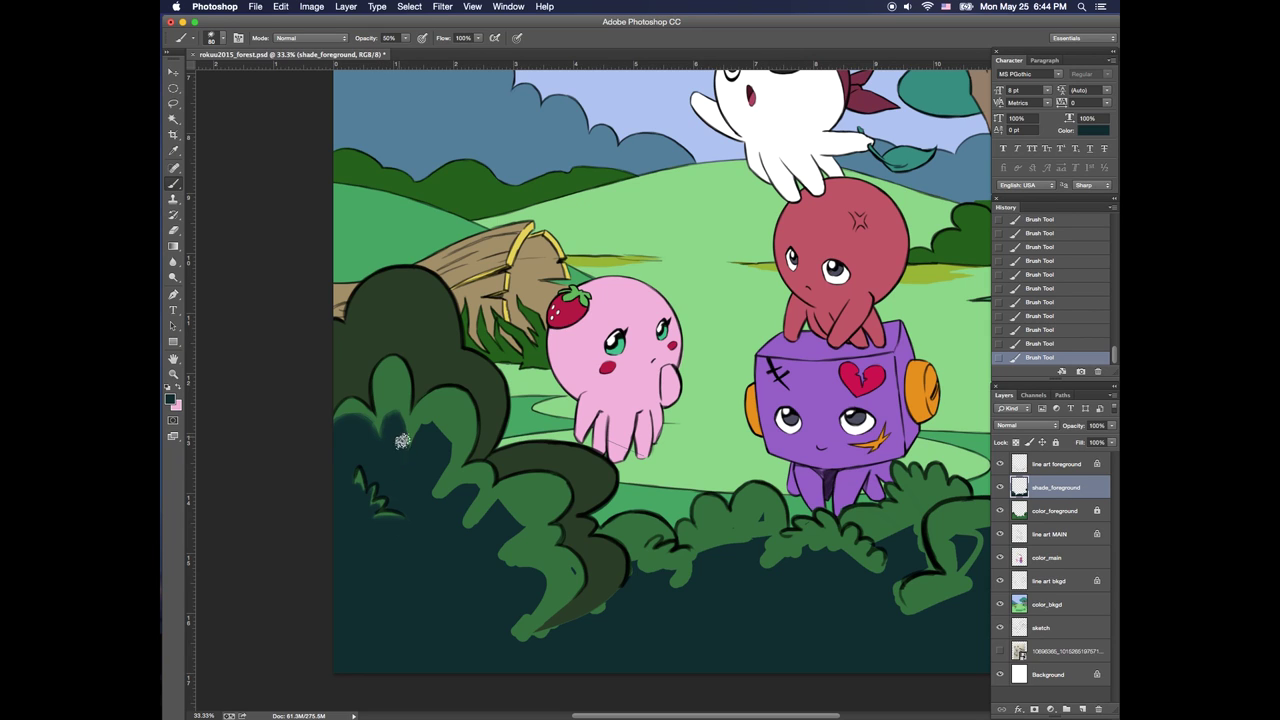
Erase along the shade edge under the left bush's upper lobes, and undo the last stroke
key("e")
left_click_drag(352, 407, 363, 414)
left_click_drag(344, 416, 383, 441)
mouse_move(385, 436)
left_mouse_down()
mouse_move(391, 415)
mouse_move(393, 440)
mouse_move(364, 424)
left_mouse_up()
key("ctrl+z")
Refine the shade edge under the left bush's upper leaf lobes with a smaller brush
key("[")
key("[")
key("[")
key("[")
left_click_drag(366, 424, 383, 443)
mouse_move(348, 416)
left_mouse_down()
mouse_move(359, 426)
mouse_move(338, 418)
left_mouse_up()
left_click_drag(338, 416, 354, 420)
mouse_move(354, 420)
left_mouse_down()
mouse_move(349, 431)
mouse_move(386, 434)
left_mouse_up()
Extend the dark shading down along the middle leaf lobes of the left bush
mouse_move(390, 424)
left_mouse_down()
mouse_move(446, 446)
mouse_move(433, 500)
left_mouse_up()
mouse_move(446, 490)
left_mouse_down()
mouse_move(449, 432)
mouse_move(468, 500)
mouse_move(459, 530)
left_mouse_up()
key("e")
key("b")
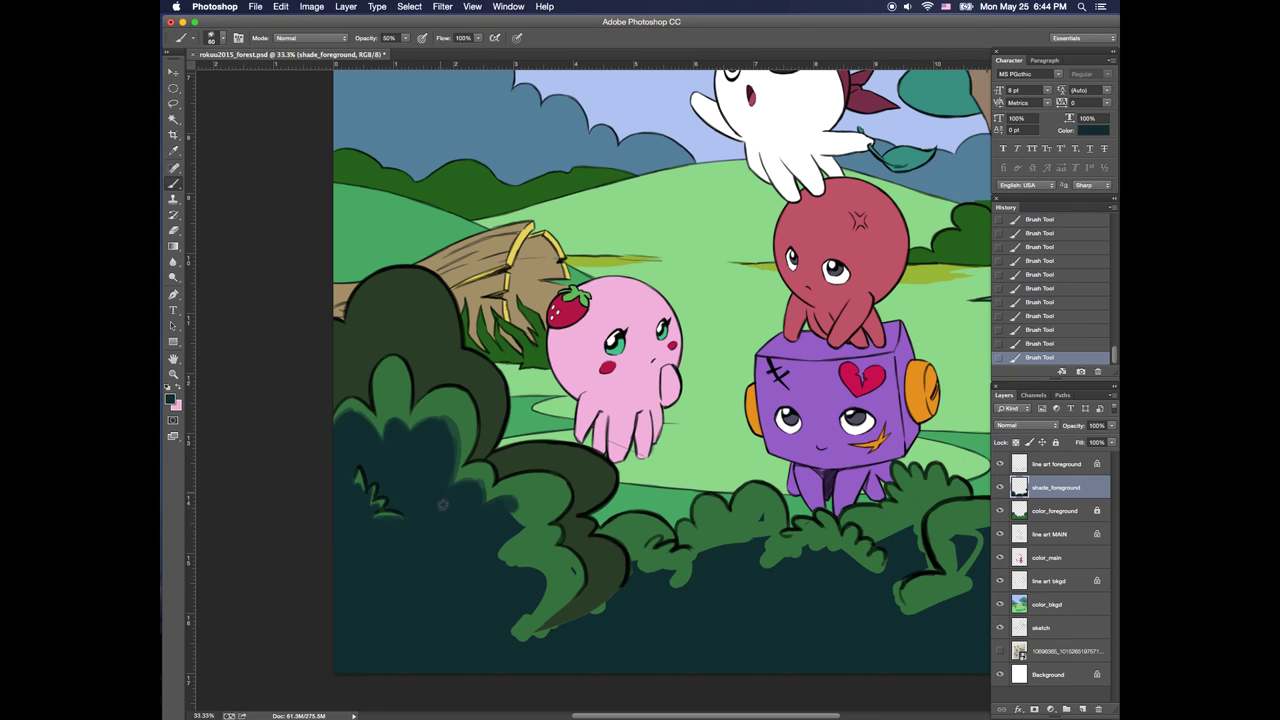
Soften the dark shading into the lower leaf lobes of the left bush and the gap under its top lobe
left_click_drag(522, 504, 505, 521)
mouse_move(522, 523)
left_mouse_down()
mouse_move(516, 555)
mouse_move(498, 560)
left_mouse_up()
left_click_drag(390, 424, 379, 463)
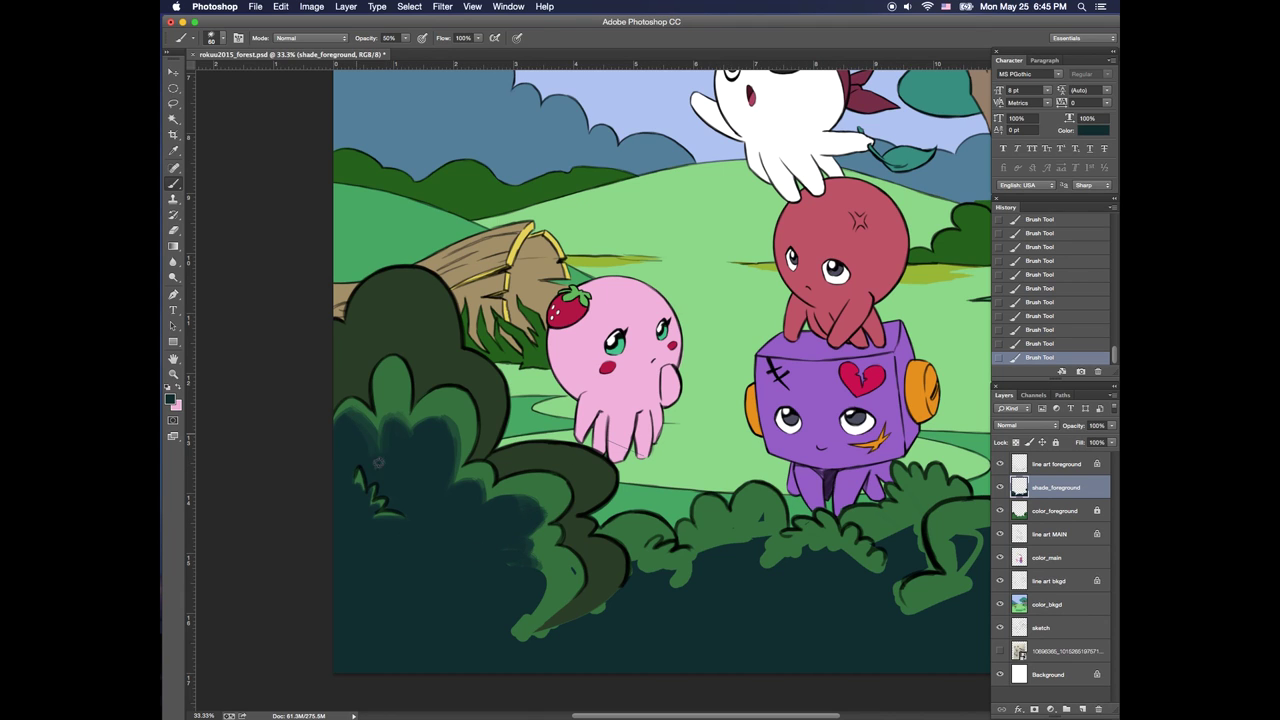
mouse_move(496, 556)
left_mouse_down()
mouse_move(546, 575)
mouse_move(542, 604)
mouse_move(491, 632)
mouse_move(527, 629)
mouse_move(582, 547)
mouse_move(573, 574)
mouse_move(504, 569)
mouse_move(550, 572)
left_mouse_up()
mouse_move(564, 568)
left_mouse_down()
mouse_move(537, 615)
mouse_move(642, 578)
mouse_move(521, 632)
mouse_move(555, 562)
mouse_move(555, 588)
left_mouse_up()
Shade the base of the small bush beside the left bush and blend around its grass tuft with sampled colours
mouse_move(575, 558)
left_mouse_down()
mouse_move(522, 625)
mouse_move(554, 541)
mouse_move(525, 621)
mouse_move(646, 575)
mouse_move(668, 547)
mouse_move(660, 560)
mouse_move(690, 568)
mouse_move(631, 549)
mouse_move(654, 541)
mouse_move(620, 556)
mouse_move(645, 625)
mouse_move(629, 593)
mouse_move(650, 562)
mouse_move(642, 583)
mouse_move(697, 565)
mouse_move(676, 587)
mouse_move(645, 506)
mouse_move(638, 549)
mouse_move(659, 561)
mouse_move(624, 589)
mouse_move(654, 555)
mouse_move(707, 561)
mouse_move(628, 531)
mouse_move(664, 543)
left_mouse_up()
key("bracketright")
mouse_move(668, 547)
left_mouse_down()
mouse_move(692, 549)
mouse_move(656, 540)
mouse_move(668, 530)
left_mouse_up()
left_click(648, 536, "alt")
mouse_move(655, 532)
left_mouse_down()
mouse_move(622, 538)
mouse_move(601, 514)
mouse_move(662, 516)
mouse_move(669, 527)
mouse_move(640, 570)
left_mouse_up()
left_click(662, 518)
left_click(666, 522)
left_click(670, 526)
left_click_drag(648, 556, 658, 576)
mouse_move(700, 552)
left_mouse_down()
mouse_move(666, 566)
mouse_move(704, 562)
mouse_move(656, 574)
left_mouse_up()
left_click(720, 558, "alt")
left_click_drag(692, 558, 656, 564)
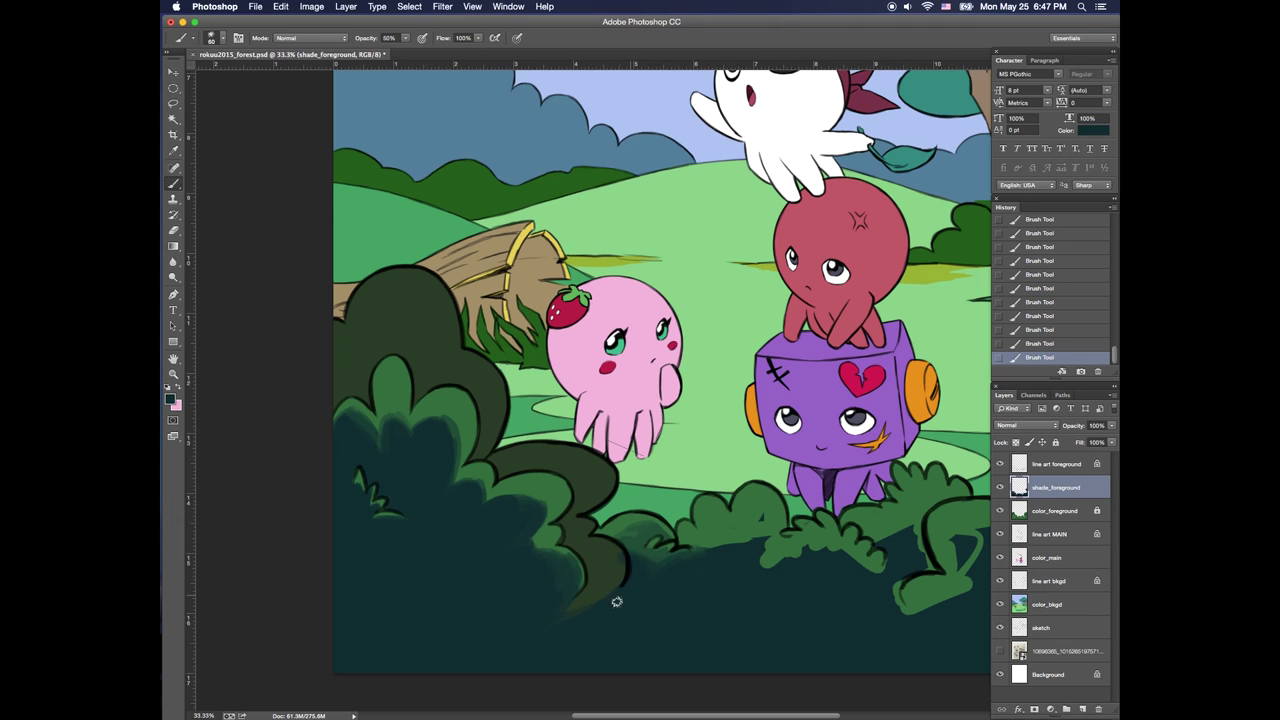
Fade the lower tip and right edge of the left bush into the dark shade
left_click_drag(614, 603, 515, 627)
left_click_drag(574, 606, 606, 598)
left_click_drag(622, 550, 617, 566)
left_click_drag(620, 562, 617, 573)
left_click(617, 573)
Shade the underside and left edge of the rounded bush between the pink octopus and the purple robot
mouse_move(762, 516)
left_mouse_down()
mouse_move(767, 530)
mouse_move(684, 543)
left_mouse_up()
mouse_move(708, 546)
left_mouse_down()
mouse_move(689, 538)
mouse_move(712, 544)
left_mouse_up()
mouse_move(709, 526)
left_mouse_down()
mouse_move(755, 561)
mouse_move(719, 537)
mouse_move(754, 543)
mouse_move(759, 555)
mouse_move(717, 542)
mouse_move(741, 592)
mouse_move(758, 578)
mouse_move(757, 537)
mouse_move(740, 542)
mouse_move(792, 564)
left_mouse_up()
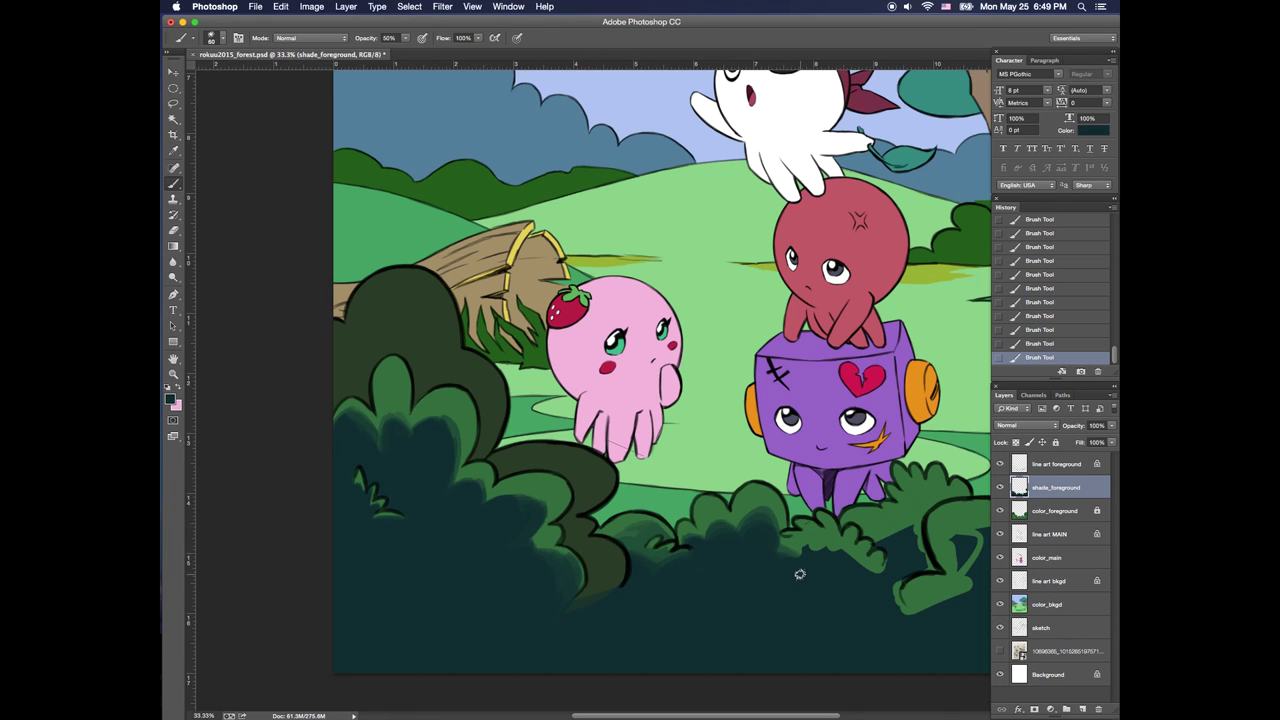
left_click_drag(689, 530, 683, 537)
left_click_drag(687, 533, 681, 540)
left_click_drag(685, 534, 682, 541)
left_click_drag(688, 532, 683, 539)
Paint dark shade along the left base of the leafy bush beneath the purple robot
left_click_drag(779, 548, 790, 547)
left_click_drag(784, 546, 798, 551)
left_click_drag(800, 546, 826, 548)
mouse_move(818, 540)
left_mouse_down()
mouse_move(840, 574)
mouse_move(770, 527)
mouse_move(816, 555)
left_mouse_up()
Blend mid-green tones into the rounded centre bush using colours sampled from the foliage
mouse_move(742, 522)
left_mouse_down()
mouse_move(775, 513)
mouse_move(765, 520)
left_mouse_up()
left_click(751, 513, "alt")
left_click_drag(770, 510, 750, 518)
left_click_drag(743, 530, 715, 575)
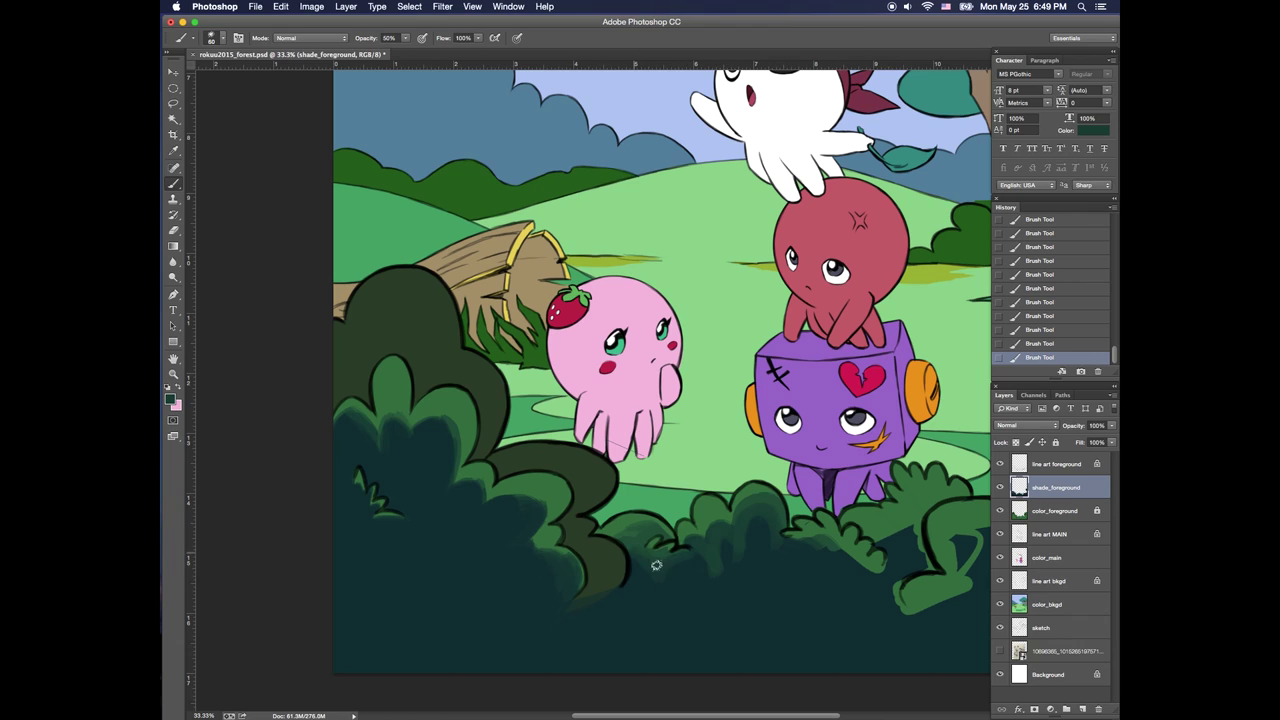
left_click(640, 540, "alt")
left_click(646, 560, "alt")
Erase leaf-shaped strokes from the shade in the bush beneath the purple robot with a smaller eraser
key("bracketleft")
key("bracketleft")
key("e")
left_click_drag(812, 541, 832, 574)
mouse_move(837, 543)
left_mouse_down()
mouse_move(848, 574)
mouse_move(868, 577)
left_mouse_up()
left_click_drag(793, 527, 783, 537)
Paint dark shade between the left leaves of the bush beneath the purple robot
key("b")
mouse_move(842, 556)
left_mouse_down()
mouse_move(853, 576)
mouse_move(832, 580)
left_mouse_up()
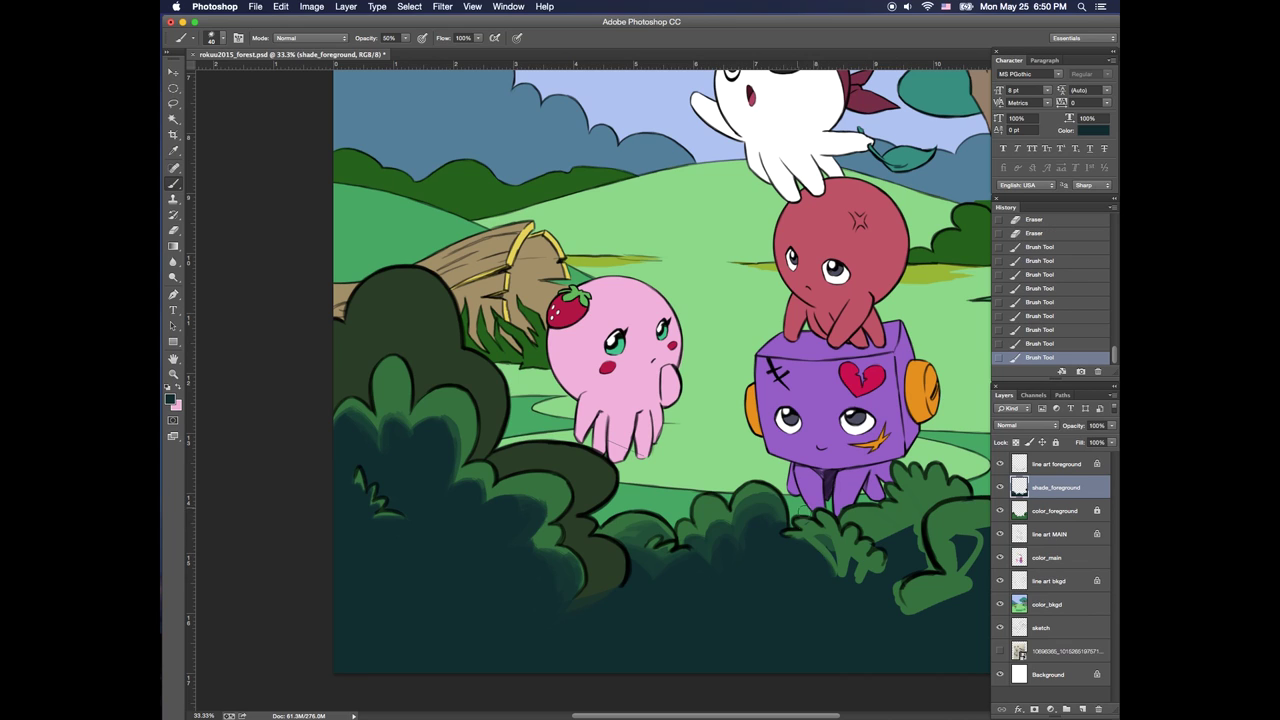
mouse_move(818, 537)
left_mouse_down()
mouse_move(831, 540)
mouse_move(818, 560)
left_mouse_up()
left_click_drag(812, 543, 828, 572)
left_click_drag(818, 545, 833, 574)
left_click_drag(810, 539, 826, 562)
mouse_move(822, 543)
left_mouse_down()
mouse_move(783, 535)
mouse_move(828, 566)
left_mouse_up()
left_click_drag(822, 545, 834, 572)
Shade the gaps and tips of the right leaves on the bush beneath the purple robot
mouse_move(828, 550)
left_mouse_down()
mouse_move(837, 573)
mouse_move(863, 576)
left_mouse_up()
left_click_drag(854, 560, 862, 578)
left_click_drag(879, 565, 868, 578)
left_click_drag(874, 540, 888, 554)
left_click_drag(872, 570, 862, 578)
mouse_move(870, 572)
left_mouse_down()
mouse_move(863, 535)
mouse_move(888, 554)
mouse_move(870, 585)
left_mouse_up()
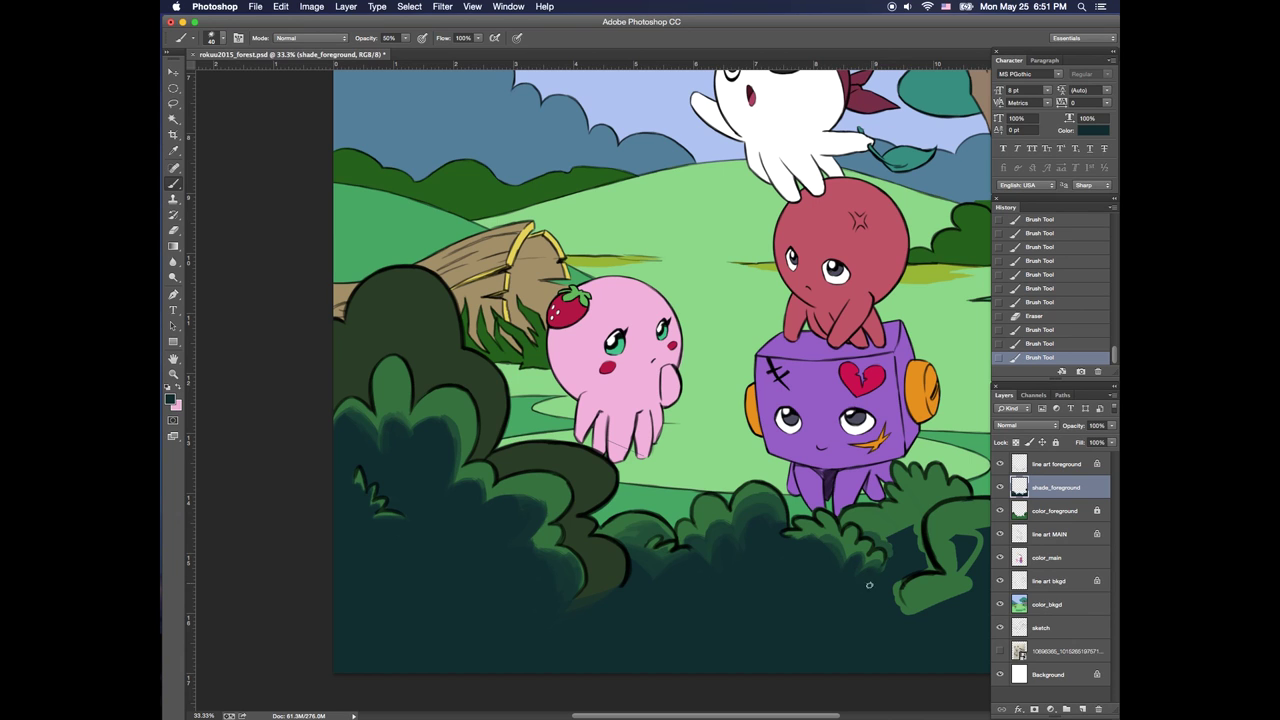
Shade the base of the leafy bush to the right of the robot's tentacles and blend it with a sampled green
mouse_move(874, 531)
left_mouse_down()
mouse_move(890, 549)
mouse_move(676, 509)
left_mouse_up()
mouse_move(700, 475)
left_mouse_down()
mouse_move(729, 522)
mouse_move(718, 538)
left_mouse_up()
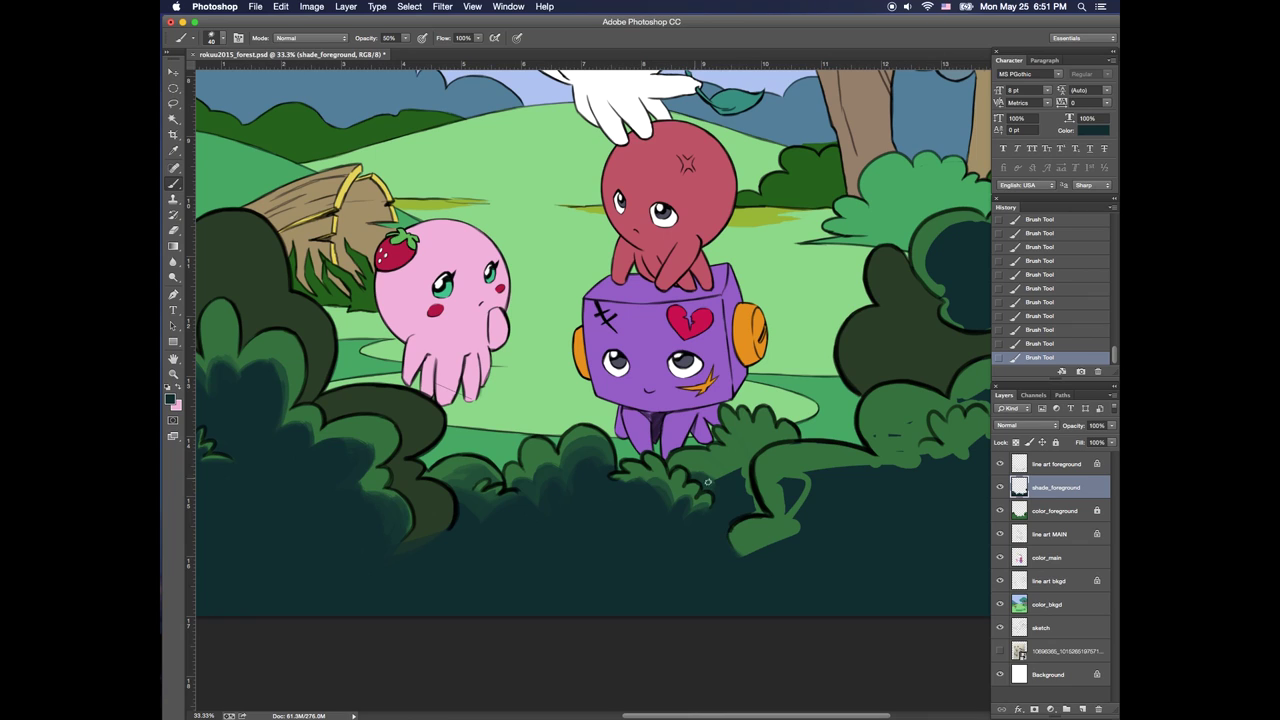
left_click_drag(692, 478, 714, 467)
left_click_drag(700, 478, 748, 456)
left_click_drag(716, 482, 735, 470)
left_click_drag(736, 480, 748, 470)
left_click_drag(747, 482, 756, 511)
mouse_move(753, 444)
left_mouse_down()
mouse_move(741, 460)
mouse_move(764, 439)
mouse_move(758, 464)
left_mouse_up()
left_click(752, 447, "alt")
left_click(762, 460)
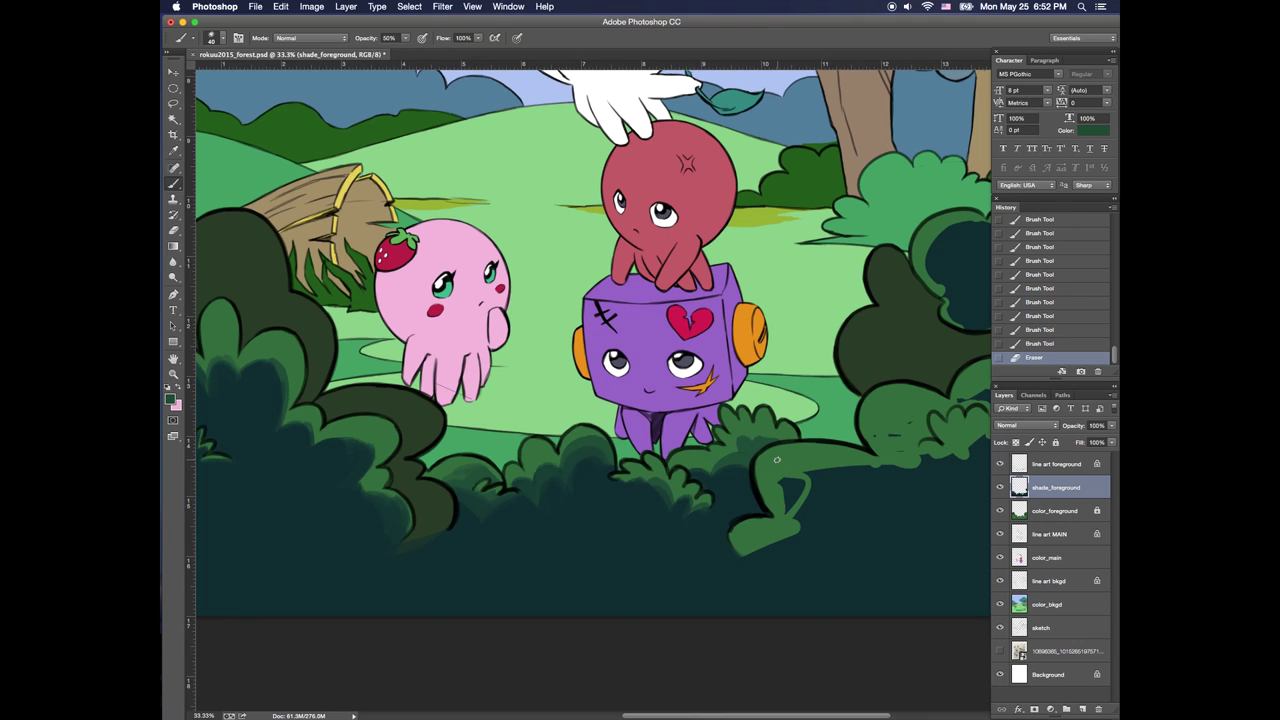
Paint sampled mid-green tones along the middle and lower leaf lobes of the left bush
left_click(578, 460, "alt")
left_click_drag(366, 442, 340, 437)
left_click_drag(356, 442, 302, 436)
mouse_move(314, 418)
left_mouse_down()
mouse_move(284, 434)
mouse_move(294, 462)
left_mouse_up()
mouse_move(376, 492)
left_mouse_down()
mouse_move(390, 526)
mouse_move(379, 556)
mouse_move(392, 550)
left_mouse_up()
key("e")
key("b")
mouse_move(384, 496)
left_mouse_down()
mouse_move(398, 538)
mouse_move(420, 546)
mouse_move(358, 444)
mouse_move(318, 452)
left_mouse_up()
Blend the left bush's lower lobes into the shade with resampled foliage colours
left_click(372, 540, "alt")
left_click(372, 462, "alt")
left_click_drag(342, 447, 364, 494)
left_click_drag(371, 504, 384, 541)
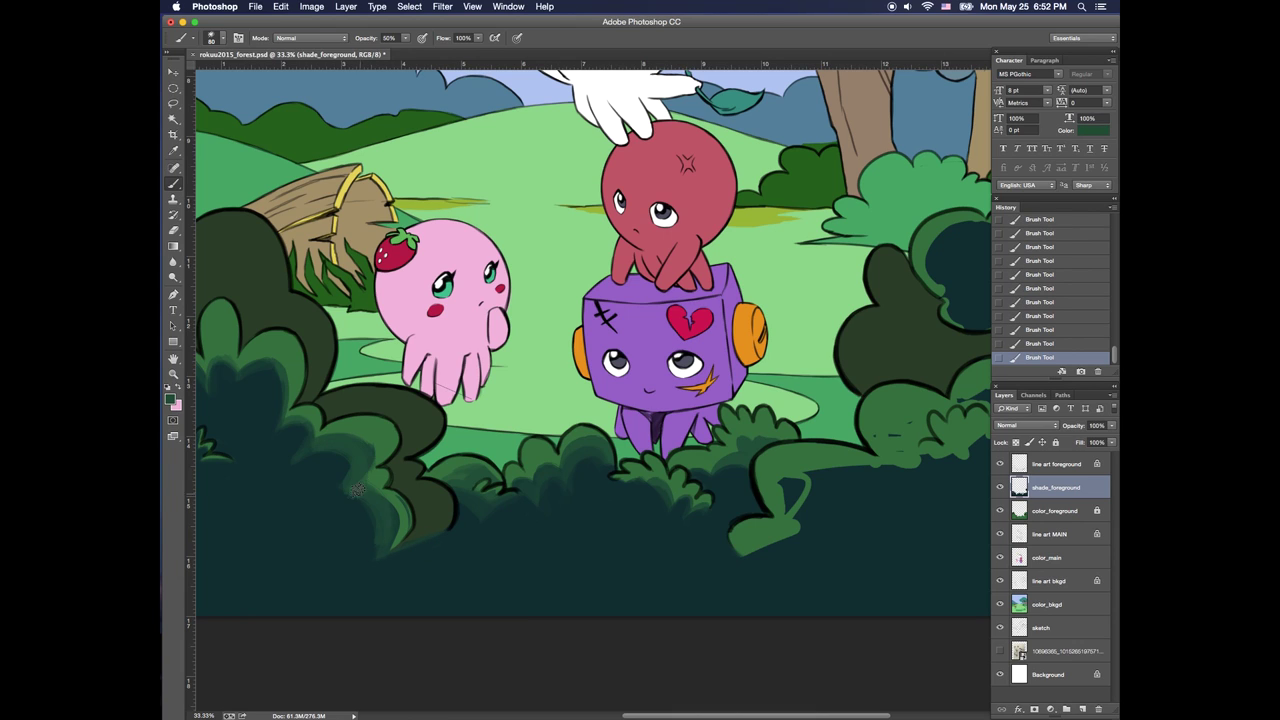
left_click_drag(302, 418, 285, 452)
Smooth the tones of the left bush's lowest lobe with a larger brush, sampled greens and the eraser
left_click(273, 448, "alt")
key("bracketright")
key("bracketright")
key("bracketright")
key("bracketright")
key("bracketright")
left_click(388, 508, "alt")
mouse_move(392, 504)
left_mouse_down()
mouse_move(383, 532)
mouse_move(406, 527)
left_mouse_up()
key("e")
left_click_drag(380, 478, 373, 464)
key("b")
Paint a mid-tone transition beneath the left bush's top lobe, undoing the first stroke and resampling the colour
mouse_move(232, 358)
left_mouse_down()
mouse_move(226, 426)
mouse_move(224, 412)
left_mouse_up()
key("super+z")
key("e")
key("b")
left_click_drag(234, 372, 237, 424)
mouse_move(230, 376)
left_mouse_down()
mouse_move(225, 435)
mouse_move(225, 386)
left_mouse_up()
left_click(227, 436, "alt")
mouse_move(232, 384)
left_mouse_down()
mouse_move(234, 420)
mouse_move(229, 390)
left_mouse_up()
Add finer mid-tone strokes beneath the left bush's top lobe with a smaller brush
key("bracketleft")
key("bracketleft")
key("bracketleft")
key("bracketleft")
left_click_drag(216, 370, 240, 420)
left_click_drag(244, 380, 242, 388)
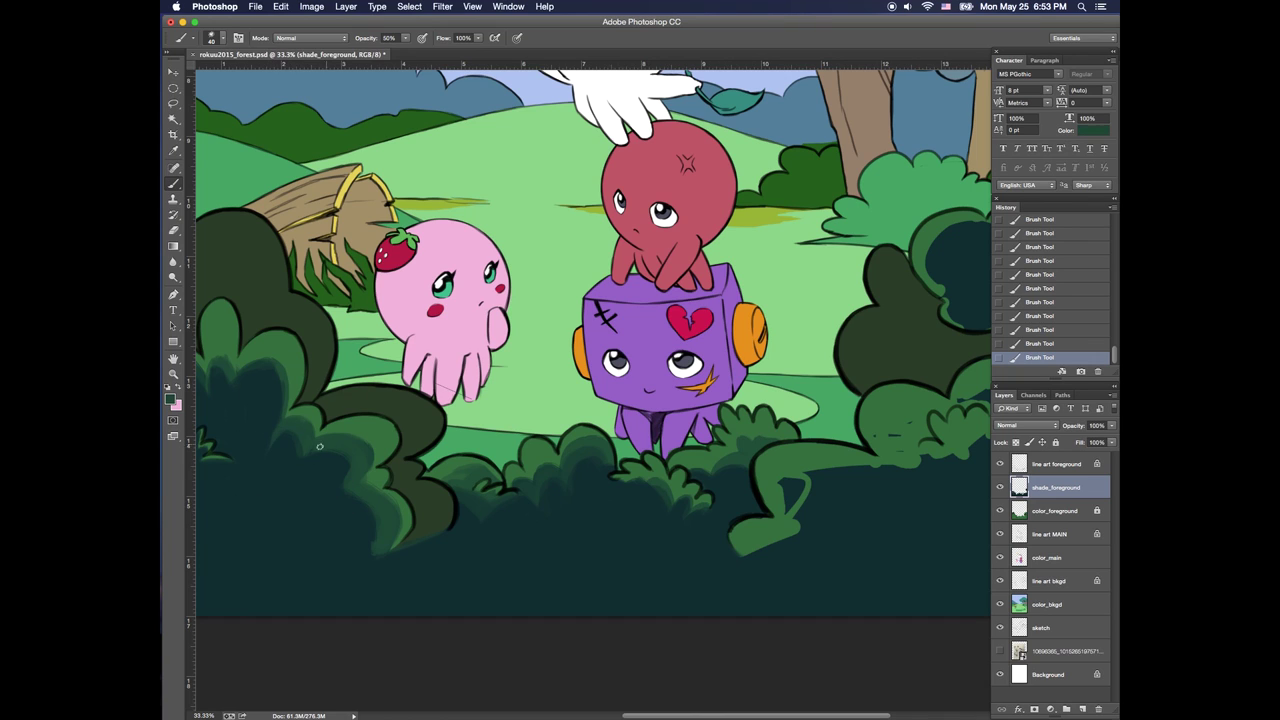
Blend the outer edge of the left bush's lowest lobe into the dark shade with resampled green and teal tones
left_click(300, 464, "alt")
left_click(389, 500, "alt")
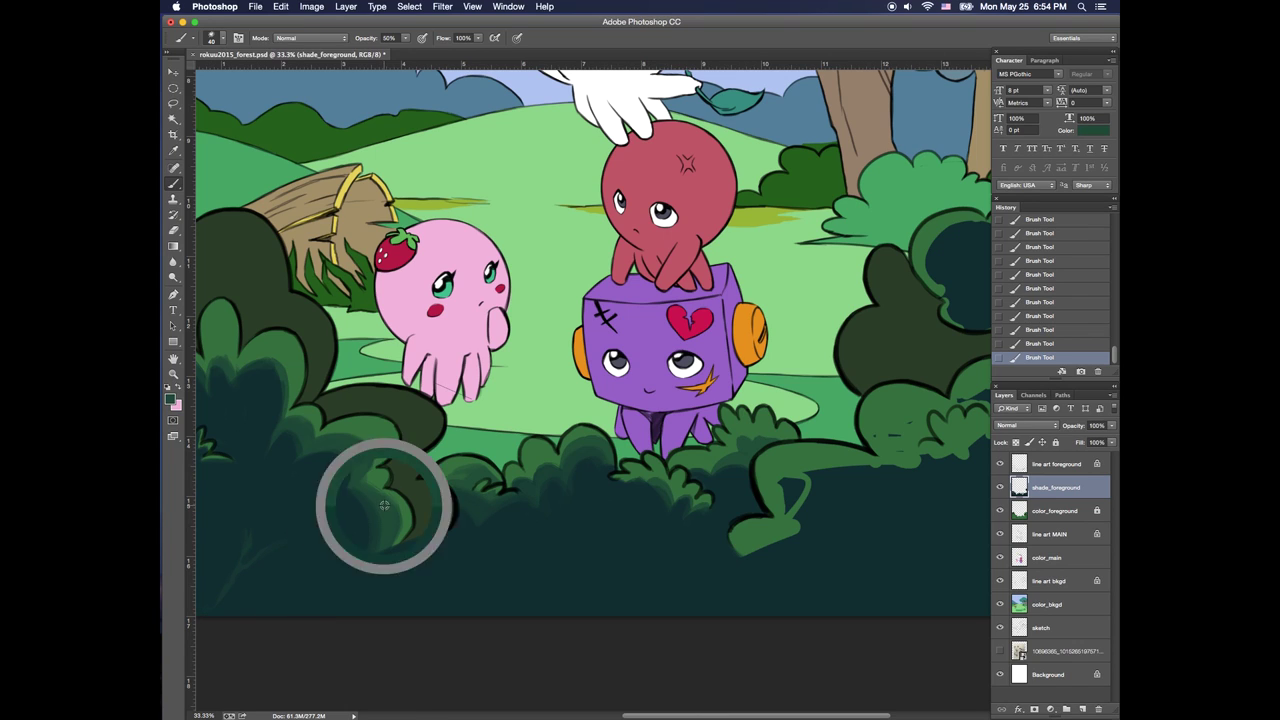
left_click(332, 500, "alt")
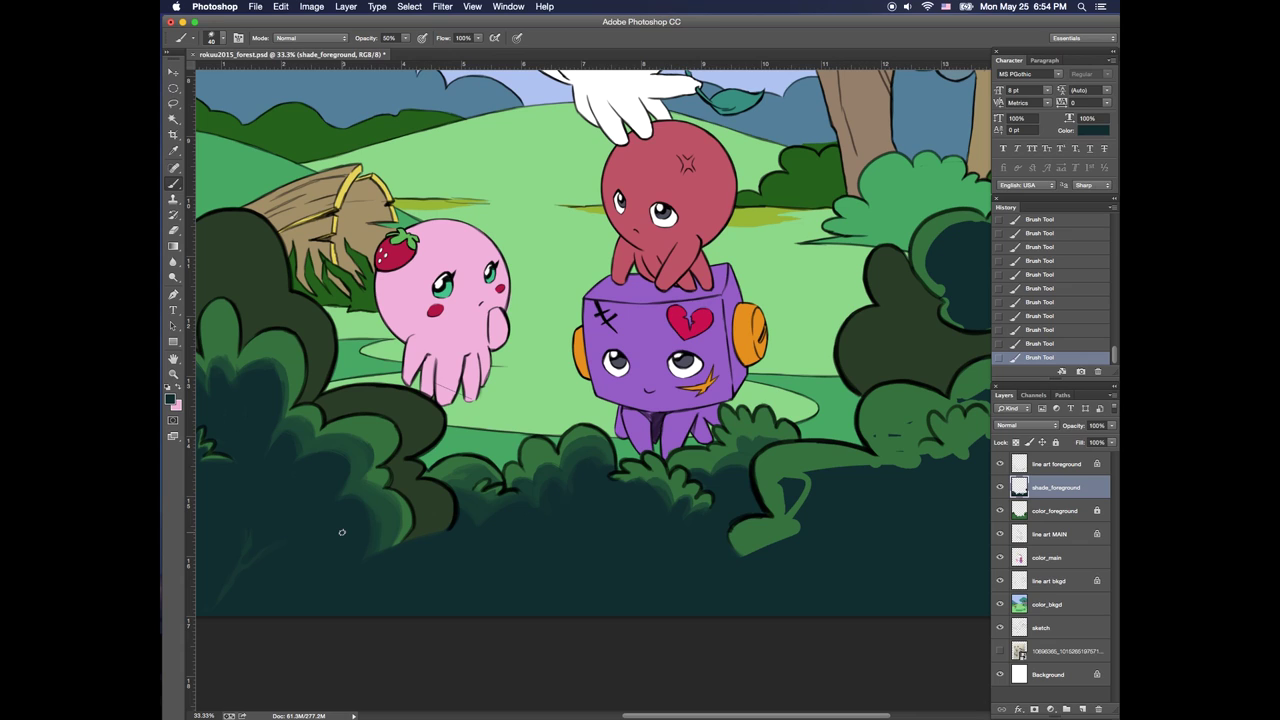
left_click(391, 534, "alt")
left_click_drag(436, 515, 368, 562)
left_click(400, 552, "alt")
left_click(388, 540, "alt")
left_click(357, 560, "alt")
mouse_move(380, 562)
left_mouse_down()
mouse_move(357, 540)
mouse_move(376, 562)
left_mouse_up()
Shade the leafy clump beside the purple robot's legs with a sampled foliage green
left_click(752, 446, "alt")
left_click_drag(752, 440, 757, 427)
left_click_drag(758, 434, 780, 437)
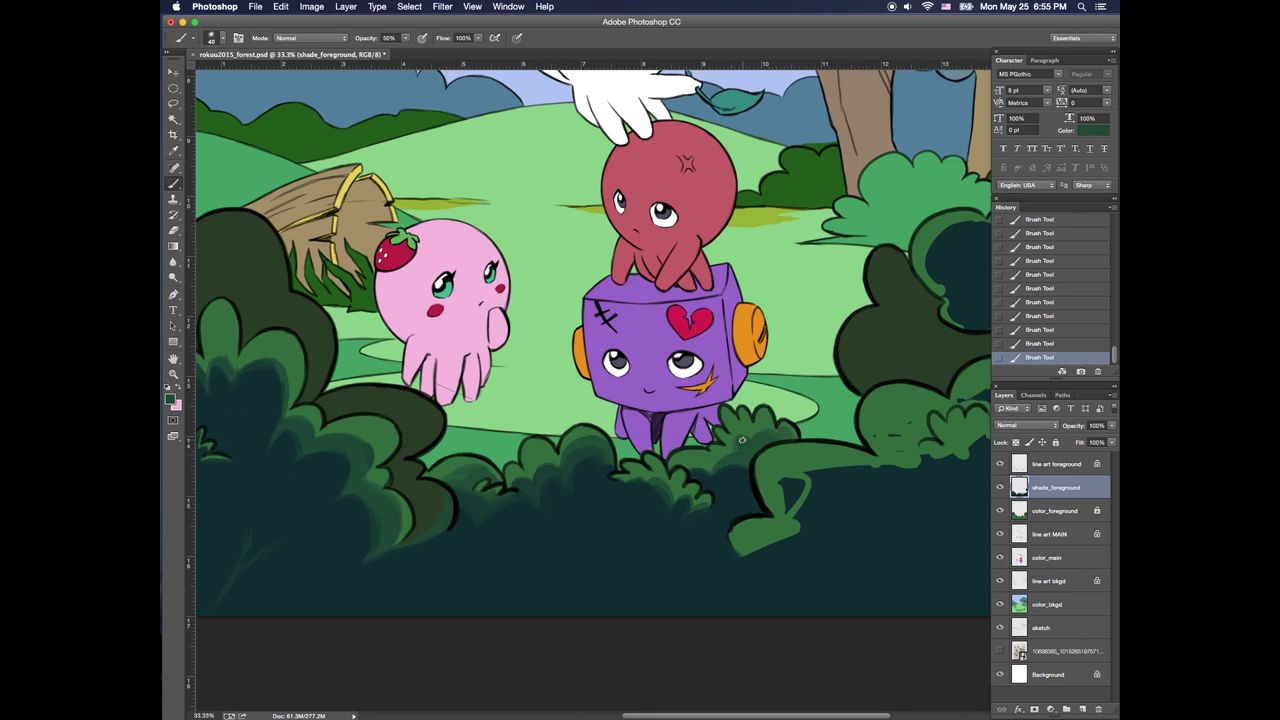
Review the whole illustration, sample the dark teal and undo the last brush stroke
key("super+minus")
left_click(505, 607, "alt")
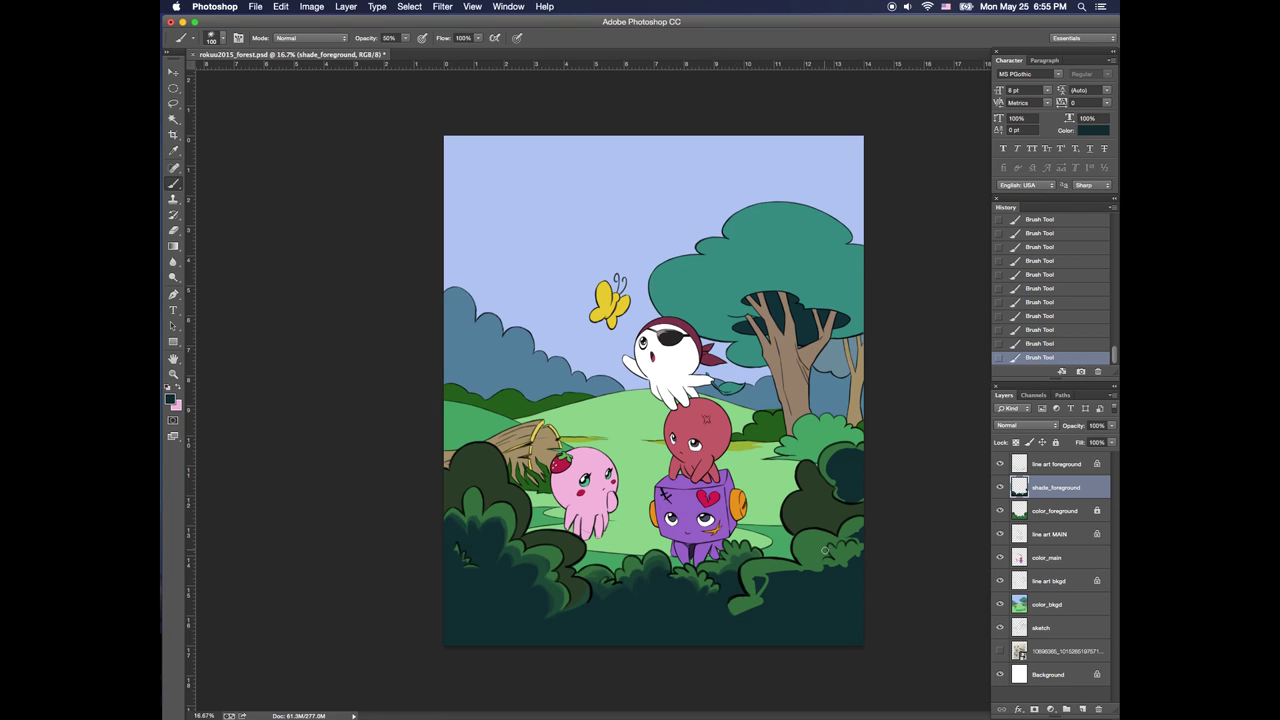
key("shift+Tab")
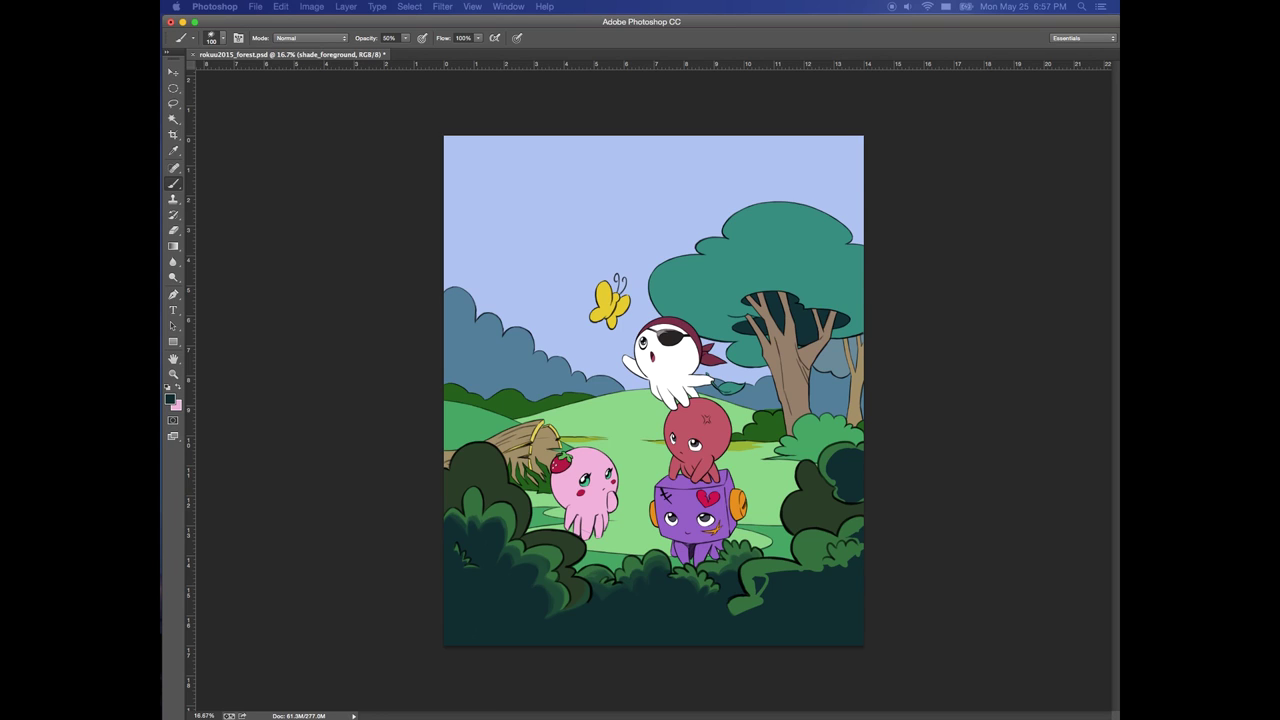
key("Tab")
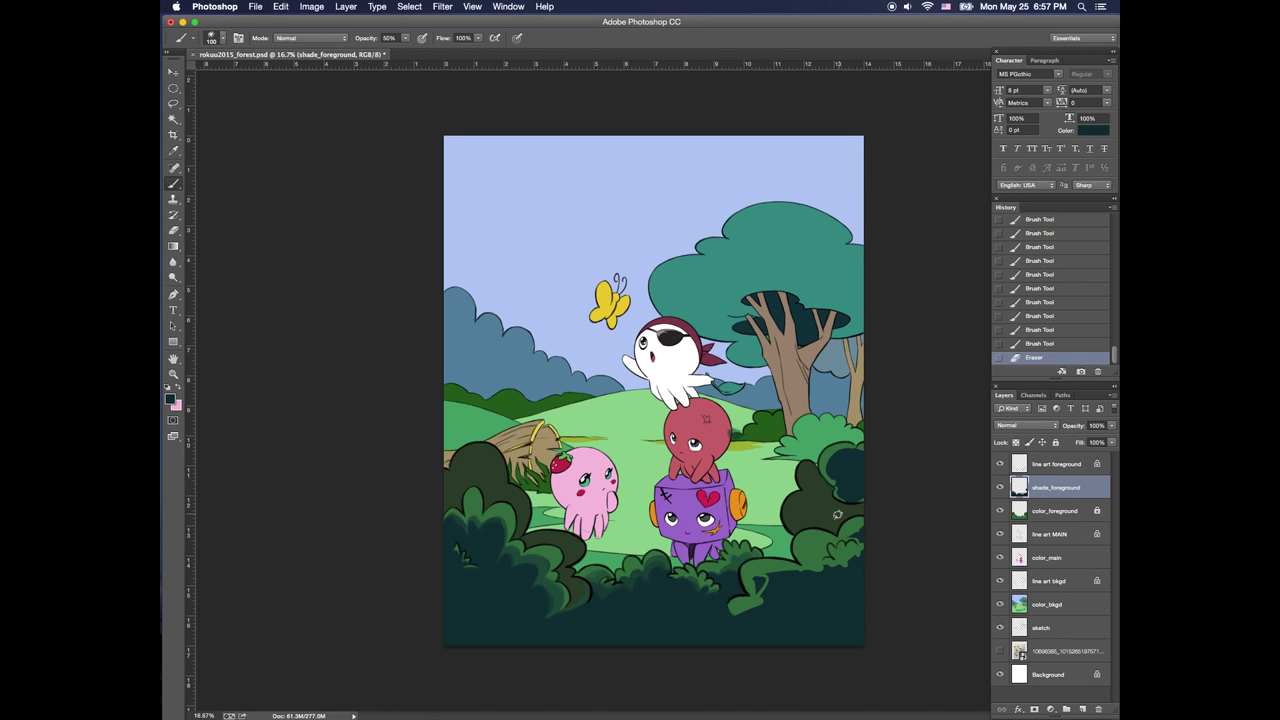
key("super+z")
Paint the shade contour along the right bush's large lower lobe and up to its small leaf cluster
key("z")
left_click(712, 529)
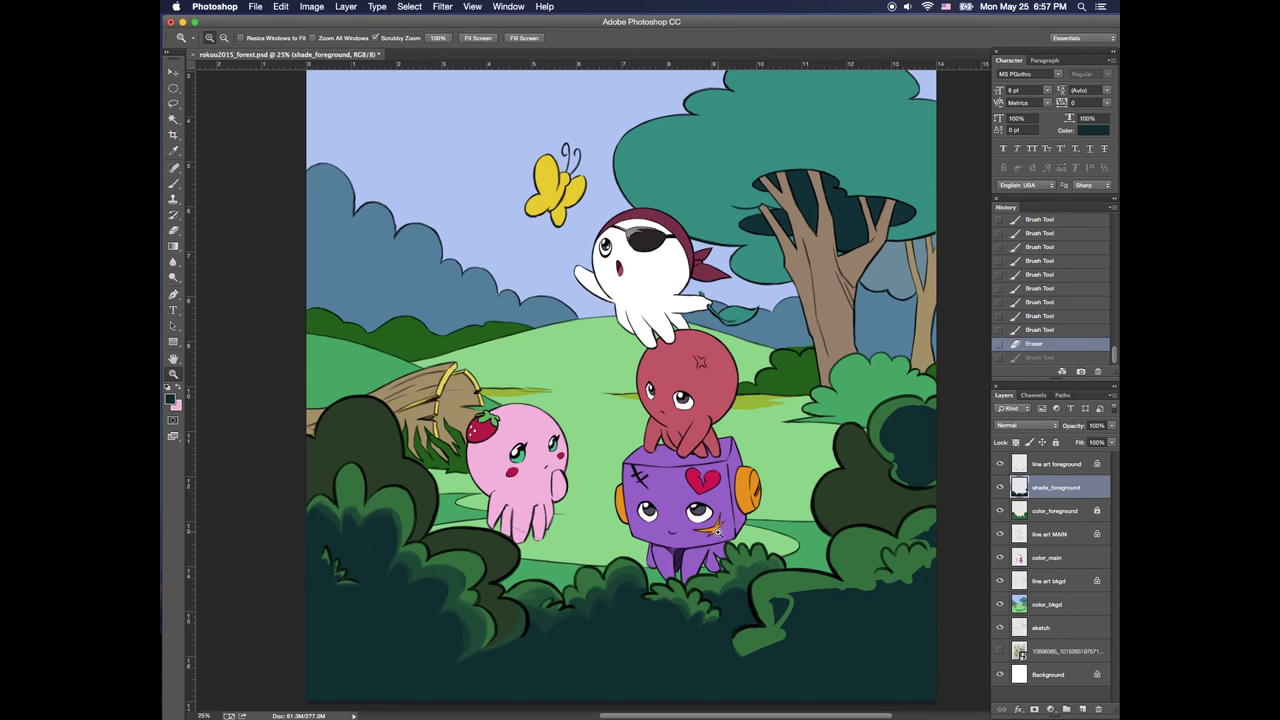
left_click(714, 530)
key("Tab")
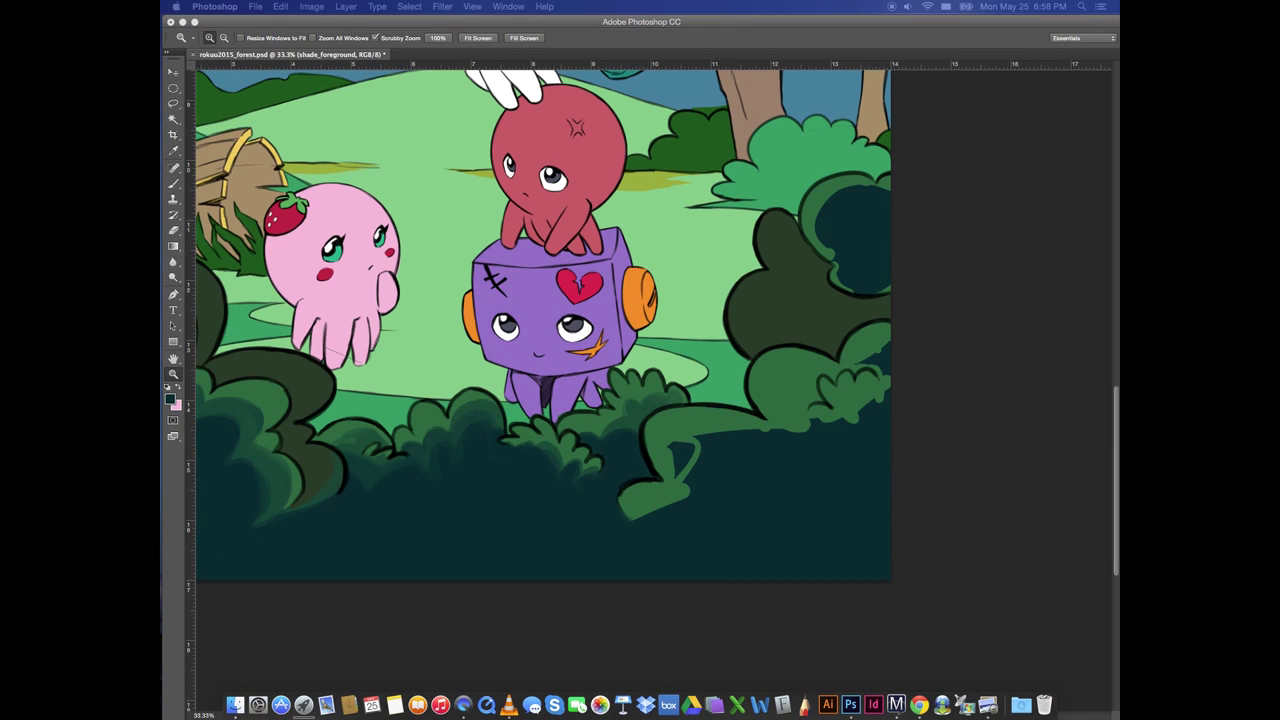
left_click(174, 189)
left_click_drag(676, 446, 674, 468)
left_click_drag(696, 438, 836, 439)
left_click_drag(720, 439, 686, 473)
mouse_move(643, 531)
left_mouse_down()
mouse_move(846, 397)
mouse_move(878, 353)
mouse_move(862, 352)
mouse_move(842, 394)
left_mouse_up()
left_click_drag(838, 390, 848, 409)
left_click_drag(706, 453, 692, 490)
mouse_move(692, 488)
left_mouse_down()
mouse_move(707, 457)
mouse_move(644, 541)
left_mouse_up()
left_click_drag(674, 504, 646, 522)
Add a sampled mid-green transition along the right bush's shade edge, using a smaller brush around the leaf cluster
left_click(810, 434, "alt")
left_click_drag(698, 456, 684, 503)
left_click_drag(708, 458, 856, 426)
key("bracketleft")
key("bracketleft")
key("bracketleft")
key("bracketleft")
key("bracketleft")
key("bracketleft")
left_click_drag(860, 430, 842, 444)
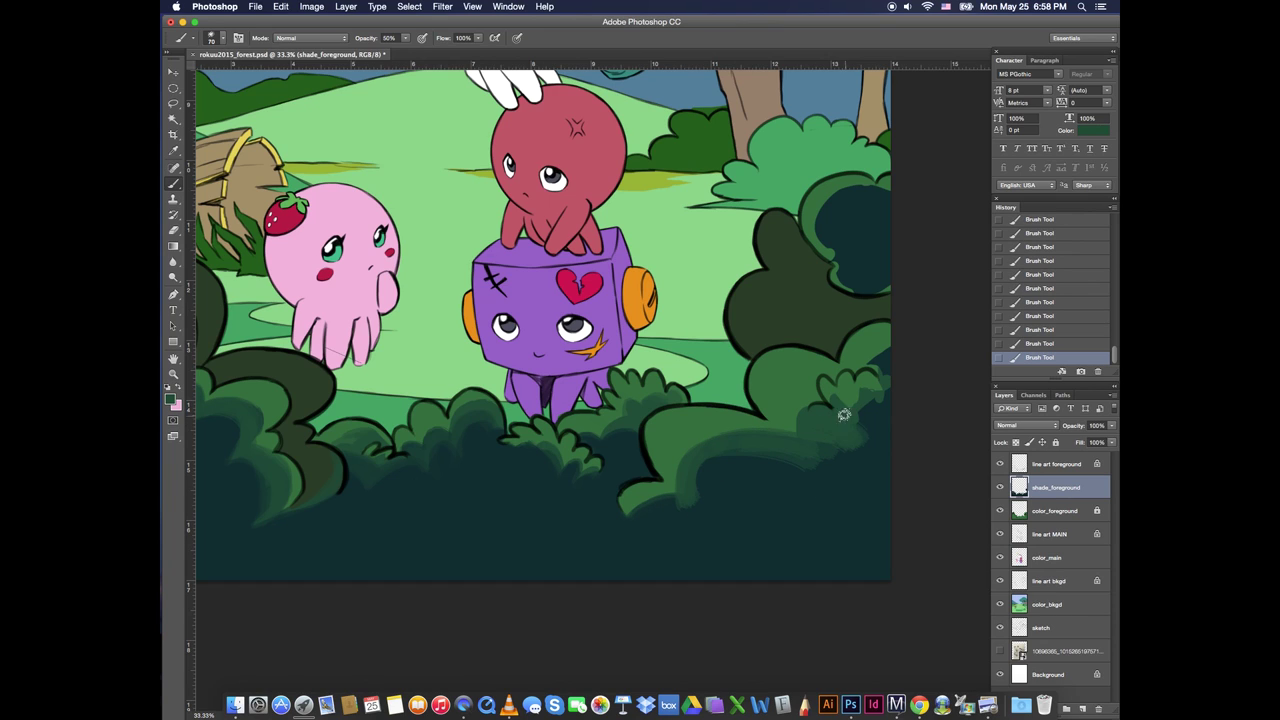
mouse_move(830, 396)
left_mouse_down()
mouse_move(863, 416)
mouse_move(885, 396)
mouse_move(886, 344)
mouse_move(872, 380)
left_mouse_up()
Deepen the right bush's shade edge up to the lobe at the canvas edge with a larger brush and sampled darker tone
left_click(712, 478, "alt")
key("bracketright")
key("bracketright")
key("bracketright")
key("bracketright")
key("bracketright")
left_click_drag(708, 470, 694, 498)
left_click_drag(860, 478, 822, 446)
mouse_move(824, 446)
left_mouse_down()
mouse_move(860, 436)
mouse_move(862, 404)
left_mouse_up()
left_click_drag(882, 398, 896, 344)
left_click_drag(896, 344, 890, 368)
left_click_drag(886, 371, 887, 350)
left_click_drag(866, 366, 886, 335)
Smooth the shade transition beneath the right bush's large lobe with an enlarged brush and a resampled dark teal
key("bracketleft")
key("bracketleft")
key("bracketleft")
key("bracketleft")
key("bracketleft")
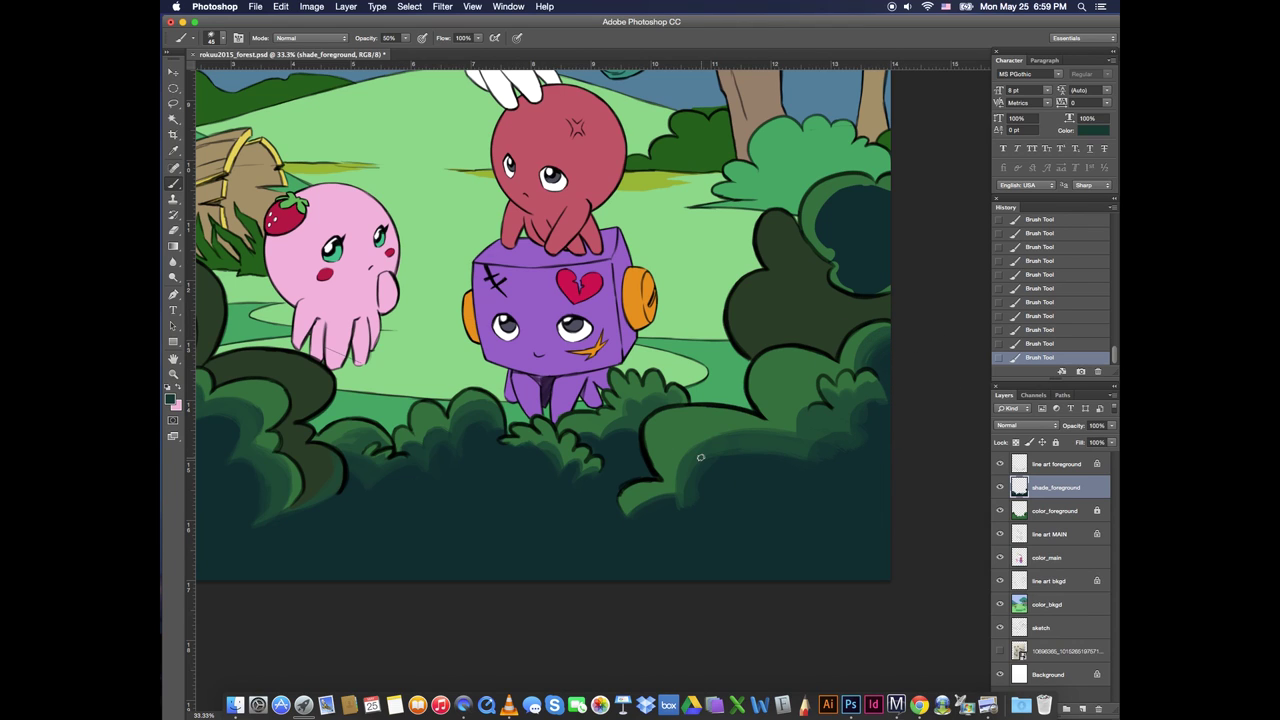
key("bracketright")
key("bracketright")
key("bracketright")
left_click_drag(731, 457, 836, 488)
left_click(722, 478, "alt")
mouse_move(720, 479)
left_mouse_down()
mouse_move(692, 508)
mouse_move(677, 489)
left_mouse_up()
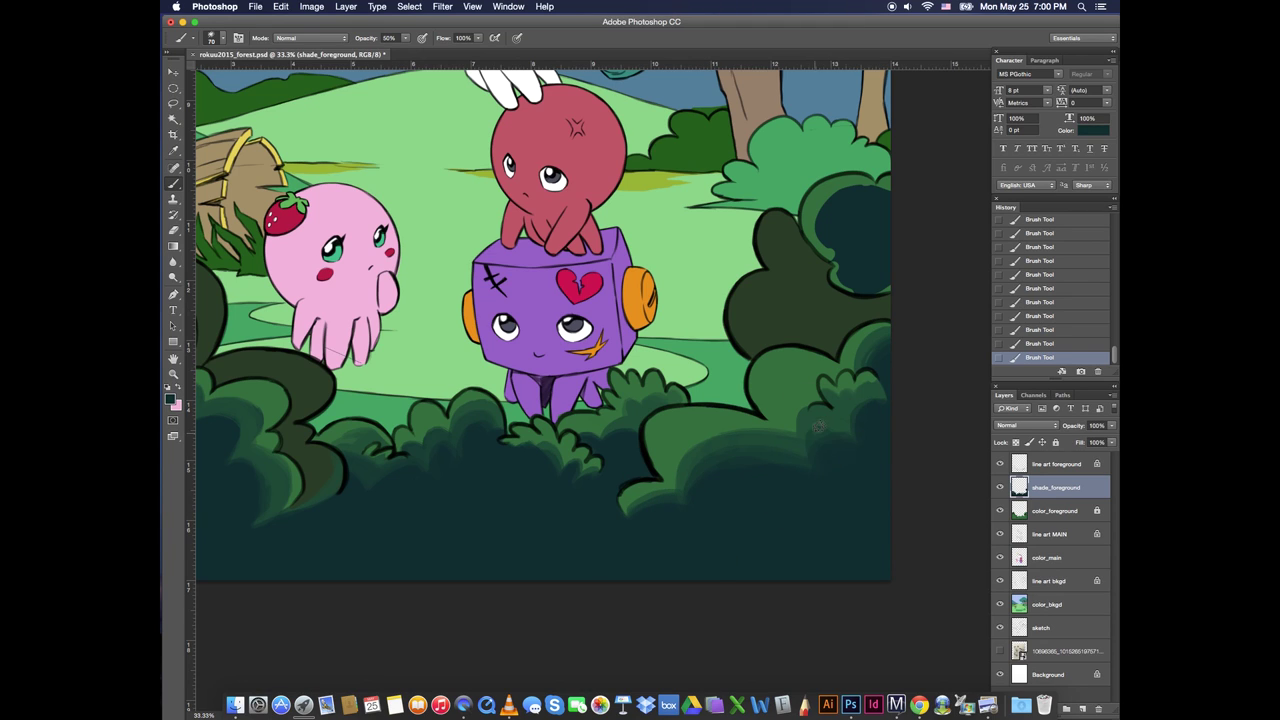
key("bracketright")
key("bracketright")
key("bracketright")
Refine the shading of the right bush's small leaf cluster with a smaller brush and repeatedly sampled greens and teals
key("shift+Tab")
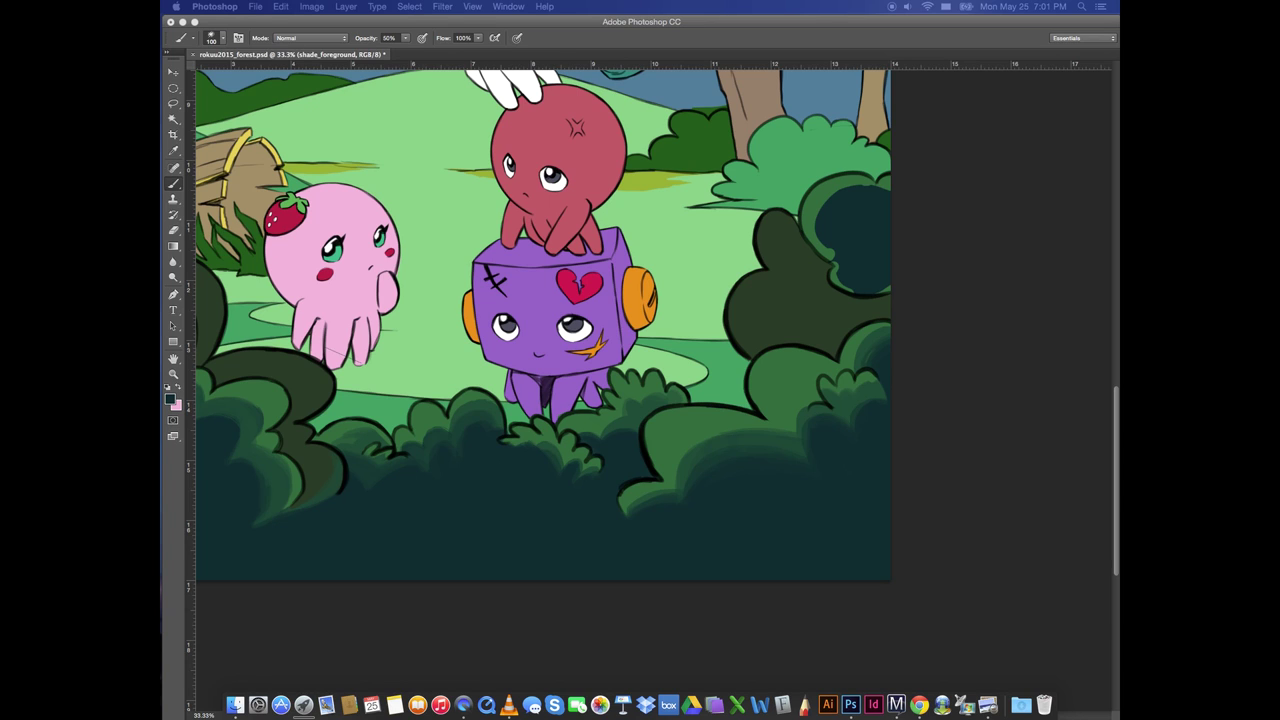
key("shift+Tab")
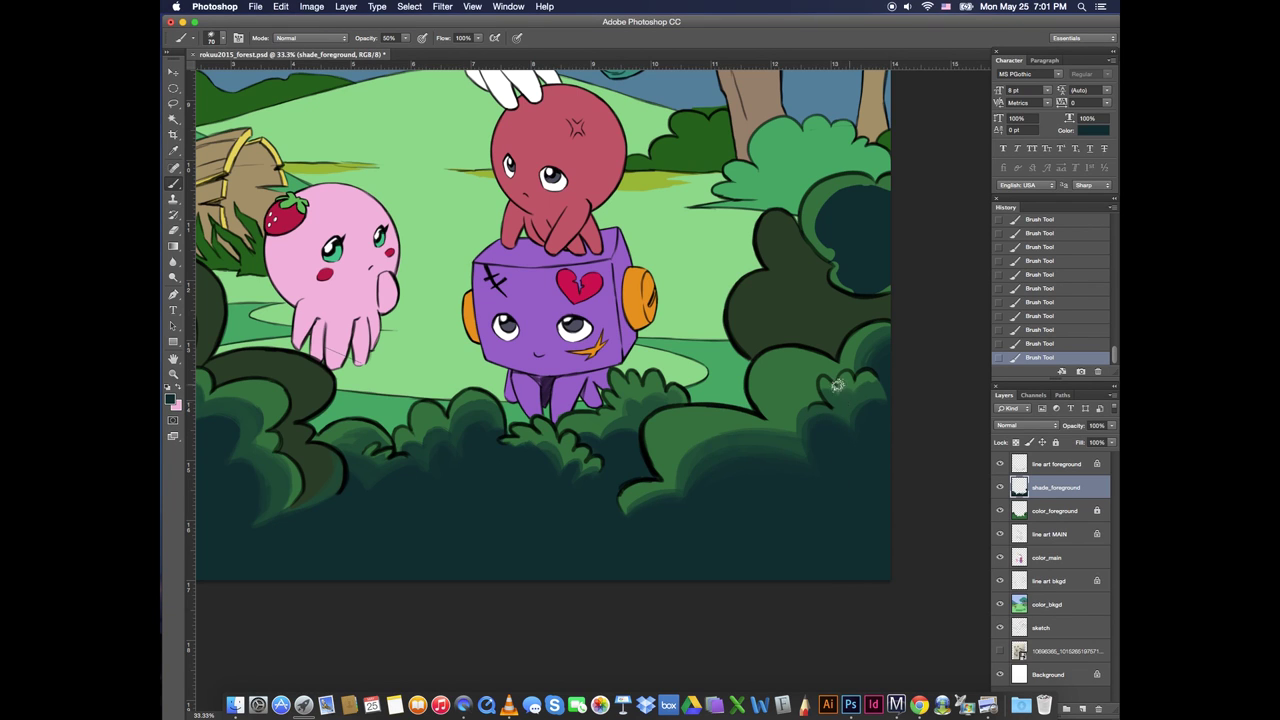
key("bracketleft")
key("bracketleft")
key("bracketleft")
mouse_move(836, 390)
left_mouse_down()
mouse_move(850, 408)
mouse_move(876, 400)
left_mouse_up()
left_click(865, 386, "alt")
left_click(849, 408, "alt")
left_click(875, 403, "alt")
left_click(882, 397, "alt")
left_click(873, 373, "alt")
left_click(880, 384, "alt")
left_click_drag(885, 369, 884, 398)
left_click(880, 409, "alt")
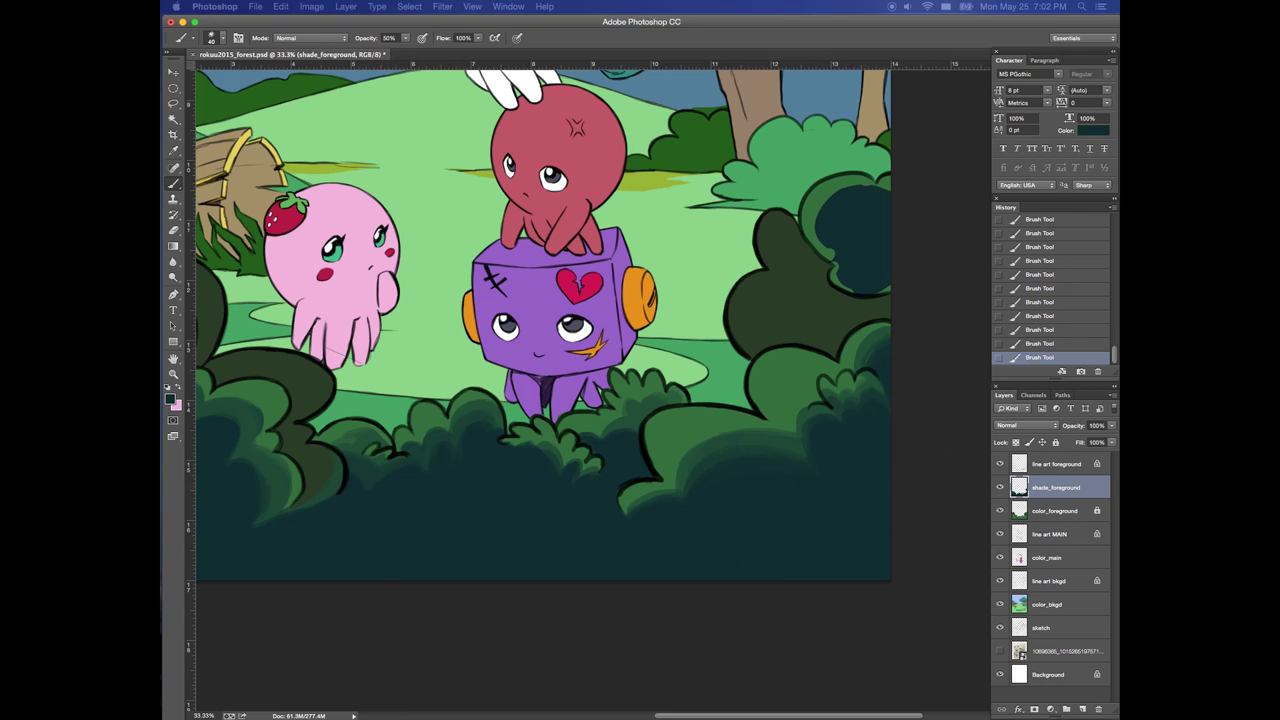
Clean up the shade along the right bush's outlines by alternating eraser and brush strokes
key("e")
left_click_drag(630, 492, 632, 518)
key("b")
mouse_move(636, 517)
left_mouse_down()
mouse_move(647, 525)
mouse_move(629, 515)
mouse_move(675, 490)
left_mouse_up()
mouse_move(756, 364)
left_mouse_down()
mouse_move(756, 411)
mouse_move(760, 372)
left_mouse_up()
key("e")
left_click_drag(752, 362, 752, 404)
key("b")
mouse_move(655, 429)
left_mouse_down()
mouse_move(656, 470)
mouse_move(652, 440)
left_mouse_up()
key("e")
left_click_drag(648, 424, 645, 450)
left_click_drag(645, 445, 650, 468)
left_click_drag(648, 460, 657, 480)
key("b")
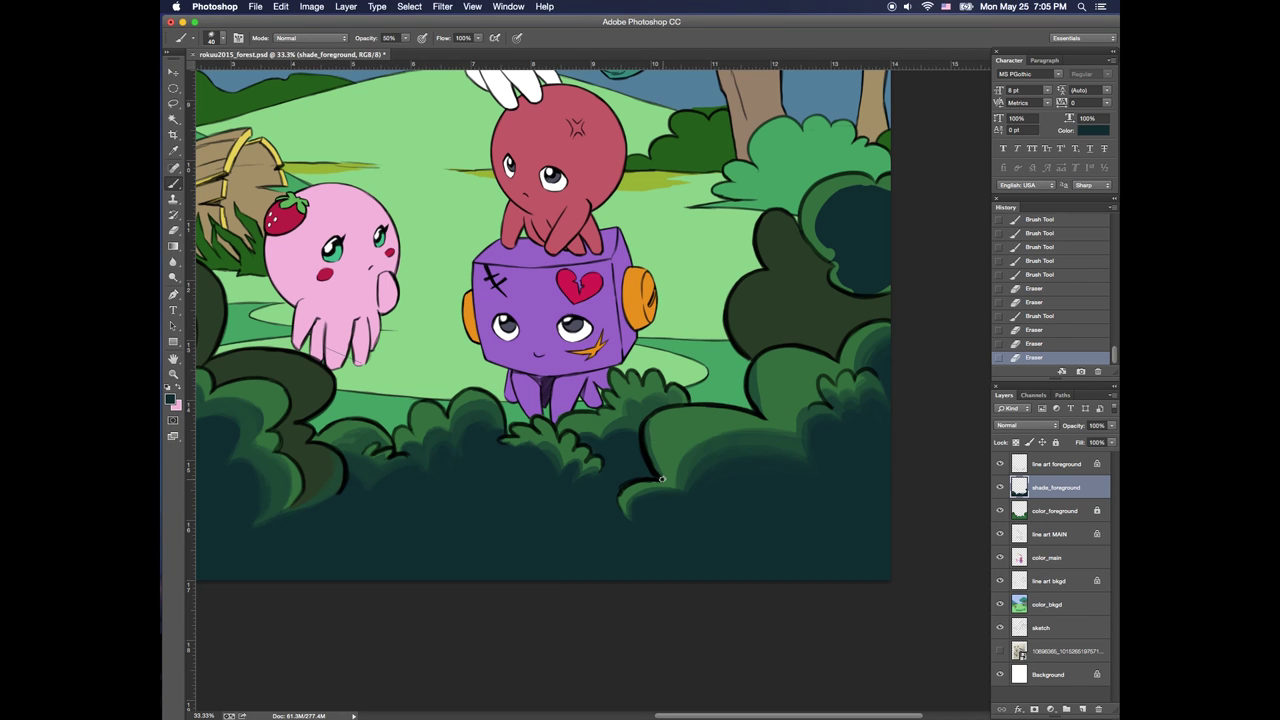
Shade the round bush lobe above the olive bush at the right canvas edge with dark teal, filling its ragged edges
key("super+minus")
key("super+minus")
key("z")
left_click(855, 487)
left_click(857, 487)
left_click(857, 487)
left_click_drag(885, 464, 805, 467)
key("b")
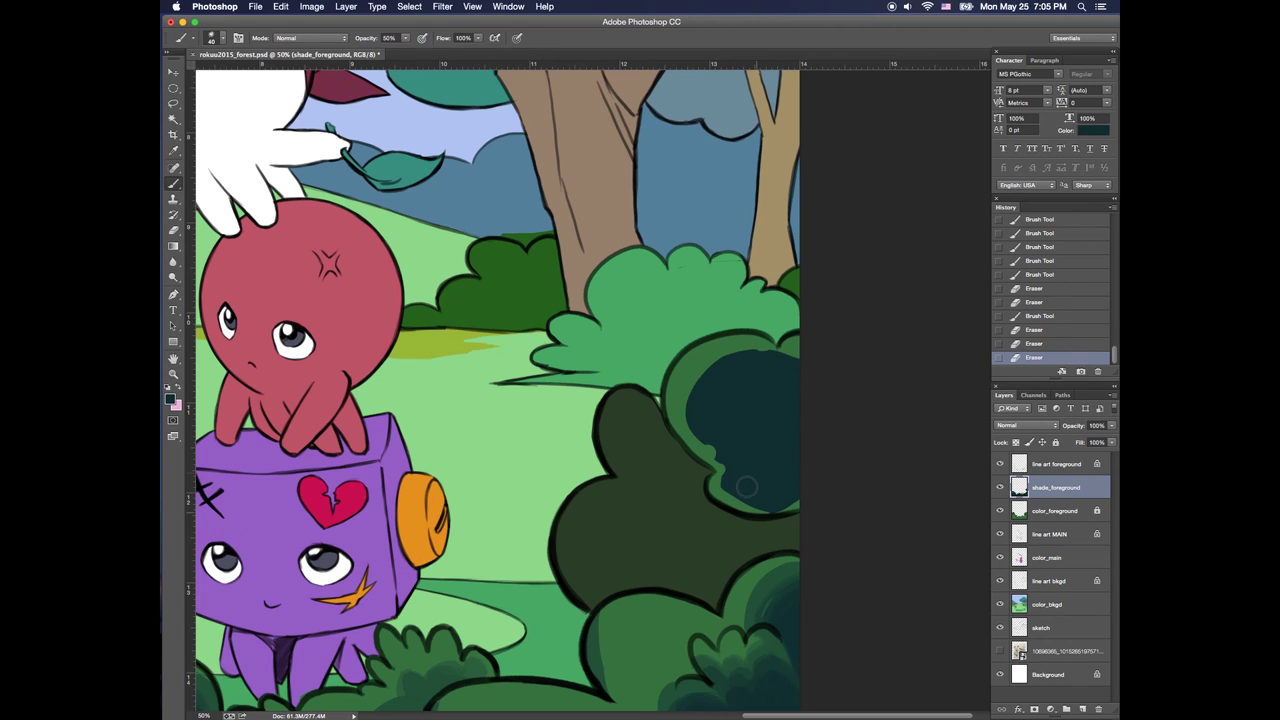
mouse_move(690, 418)
left_mouse_down()
mouse_move(717, 463)
mouse_move(685, 438)
left_mouse_up()
mouse_move(716, 486)
left_mouse_down()
mouse_move(752, 508)
mouse_move(710, 485)
mouse_move(752, 470)
left_mouse_up()
key("e")
key("b")
mouse_move(736, 500)
left_mouse_down()
mouse_move(794, 508)
mouse_move(686, 423)
mouse_move(808, 354)
left_mouse_up()
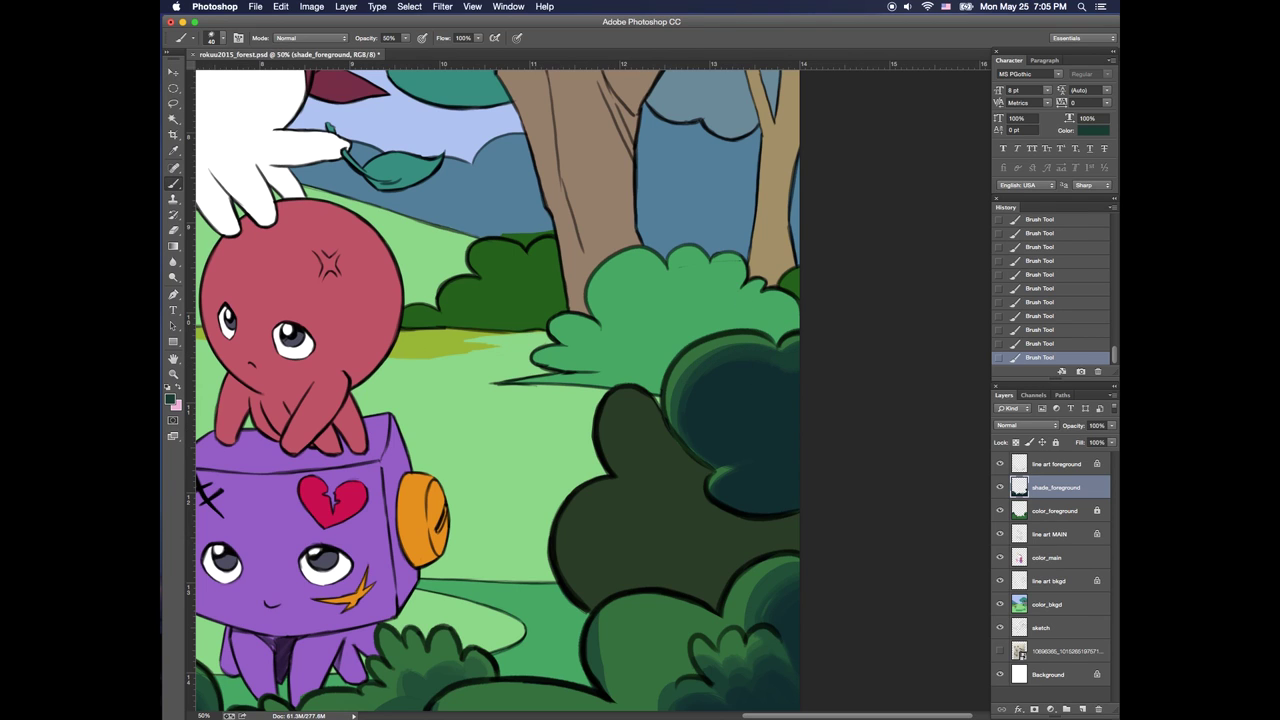
Blend the lower fold of the round right-edge bush lobe with sampled teal tones
left_click(760, 357)
mouse_move(720, 474)
left_mouse_down()
mouse_move(758, 458)
mouse_move(782, 476)
left_mouse_up()
left_click(746, 450, "alt")
left_click(773, 495, "alt")
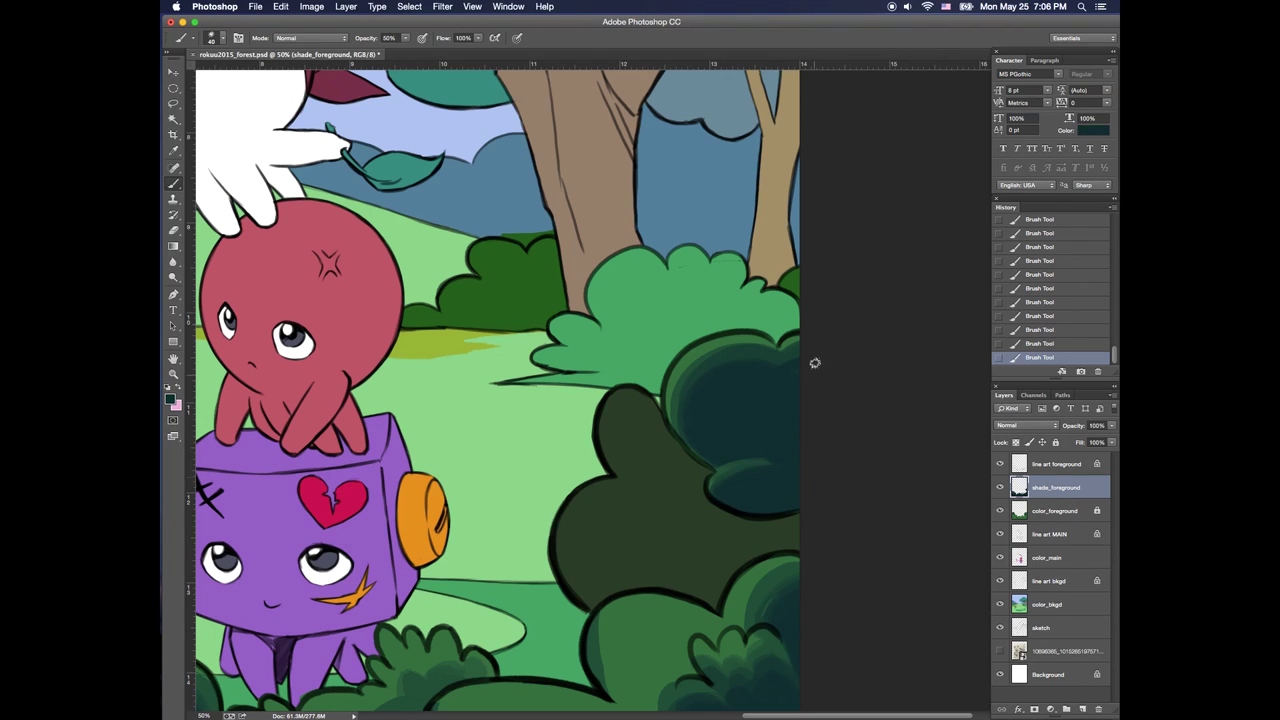
Paint over the stray green edge above the dark background bush with sampled blue on the color_bkgd layer
left_click(1018, 605)
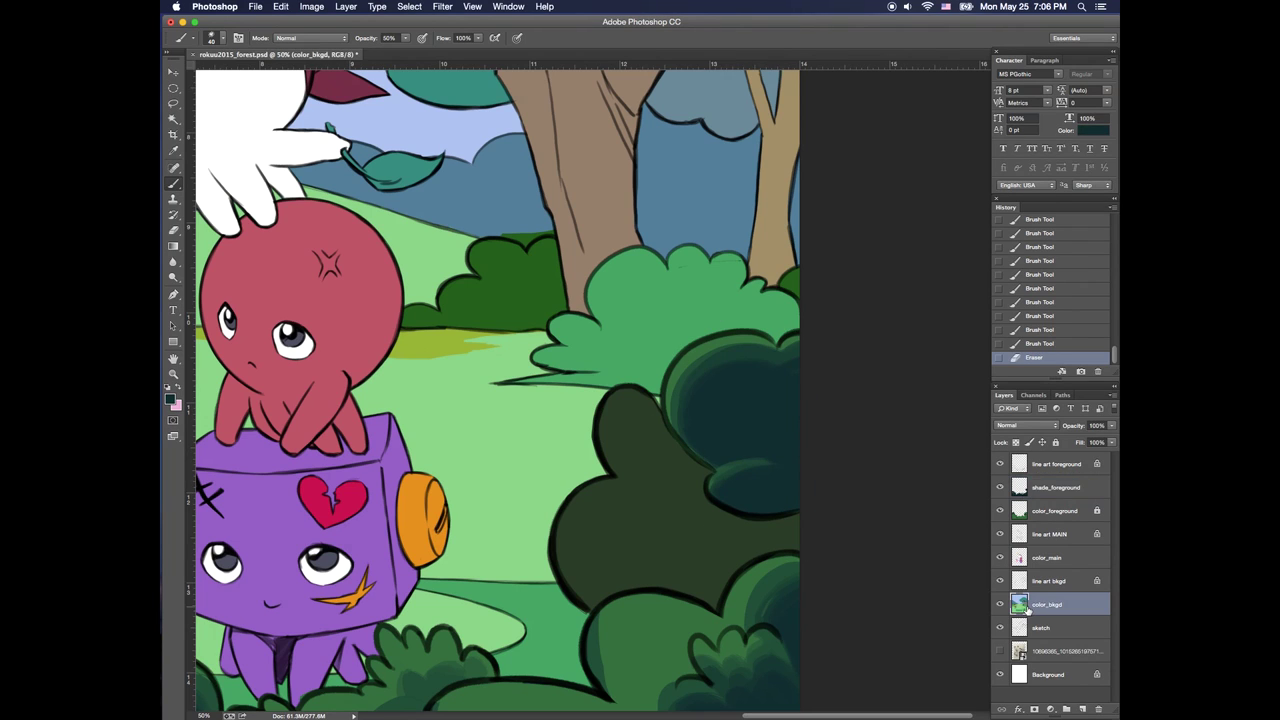
left_click(474, 188, "alt")
left_click_drag(503, 235, 550, 231)
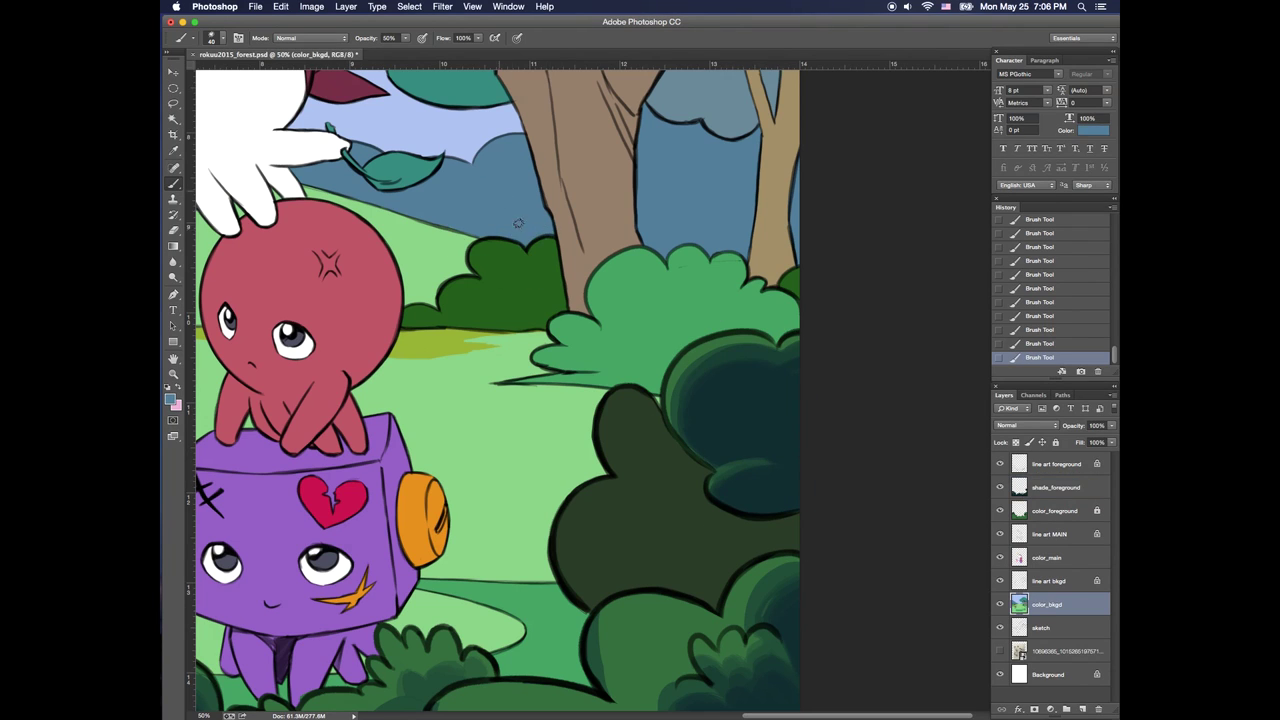
Select all the olive bush areas on color_foreground with Magic Wand and Similar, and make shade_foreground the active layer
left_click(1023, 516)
left_click_drag(580, 520, 740, 210)
key("super+minus")
key("super+minus")
key("w")
left_click(757, 340)
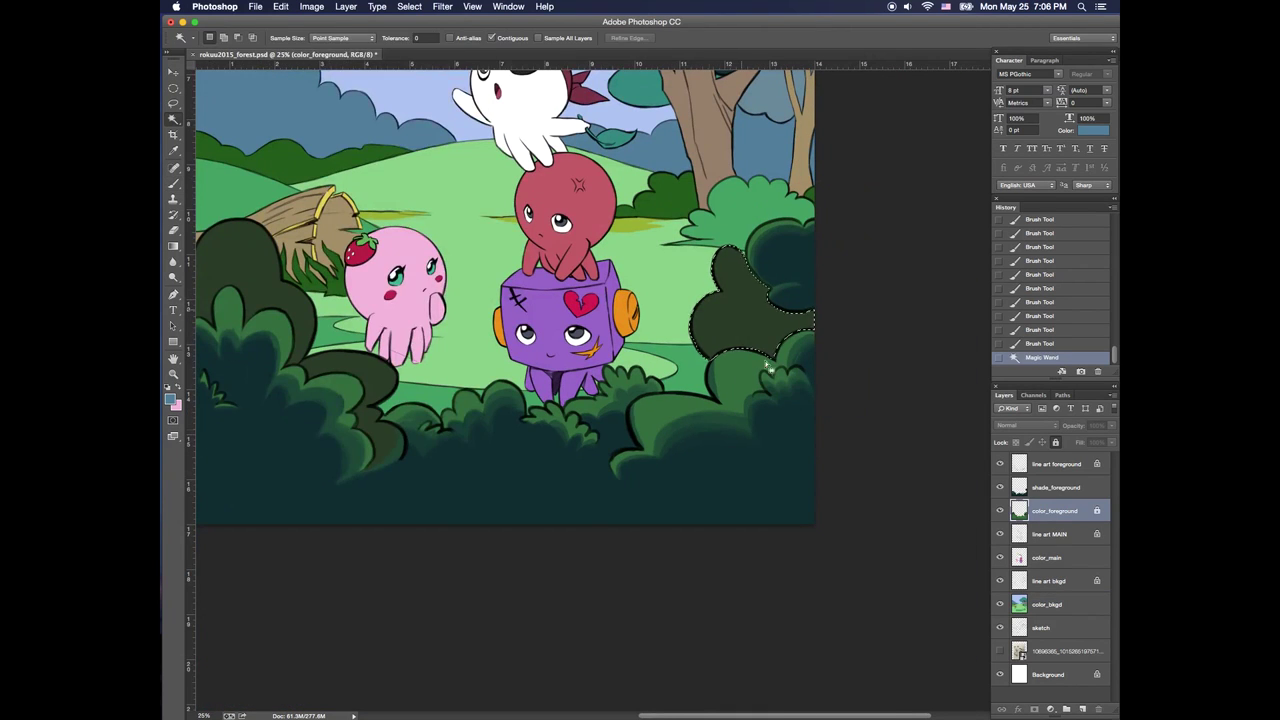
left_click(409, 7)
left_click(457, 205)
left_click(1058, 487)
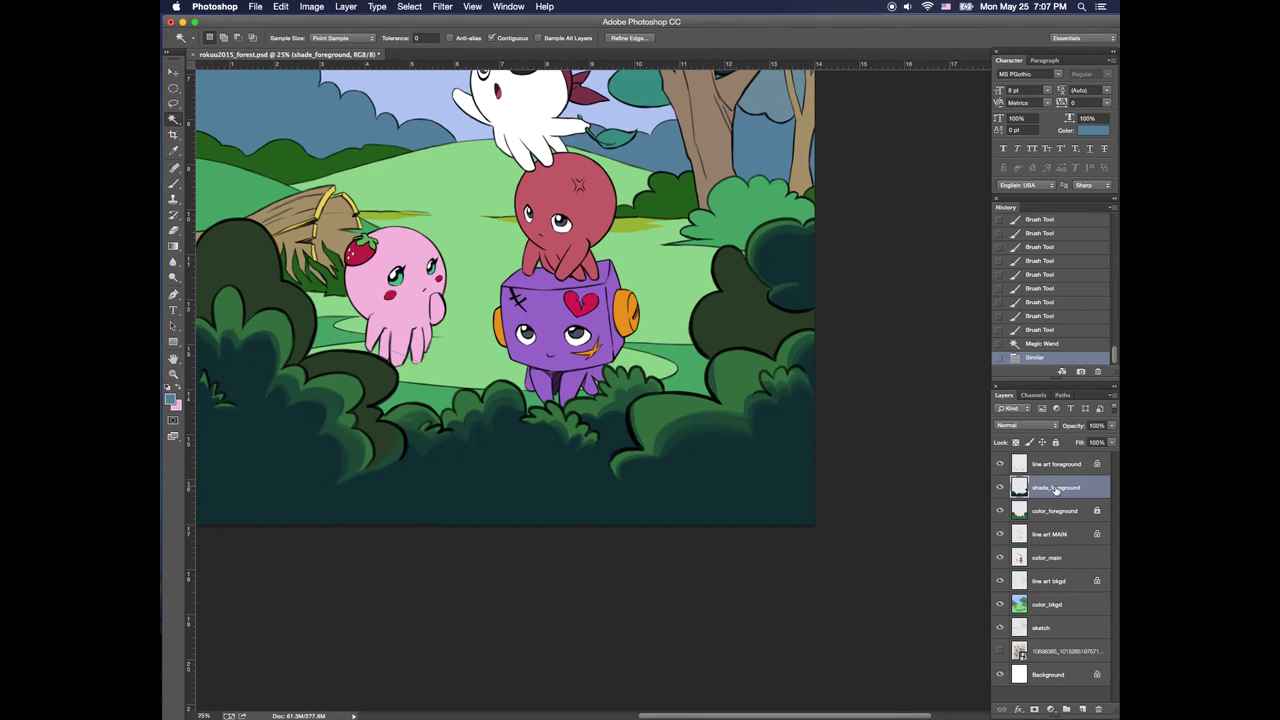
Set the foreground colour to a very dark olive brown for the brush
left_click(174, 402)
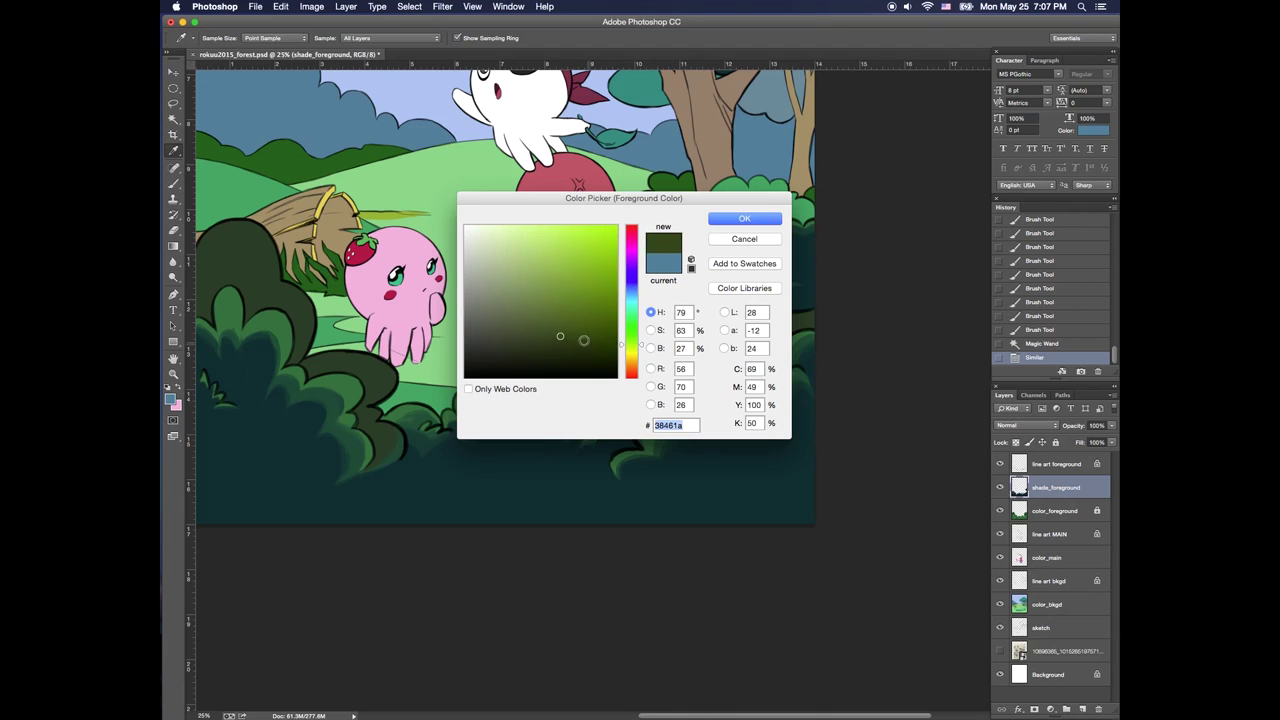
left_click_drag(635, 326, 632, 369)
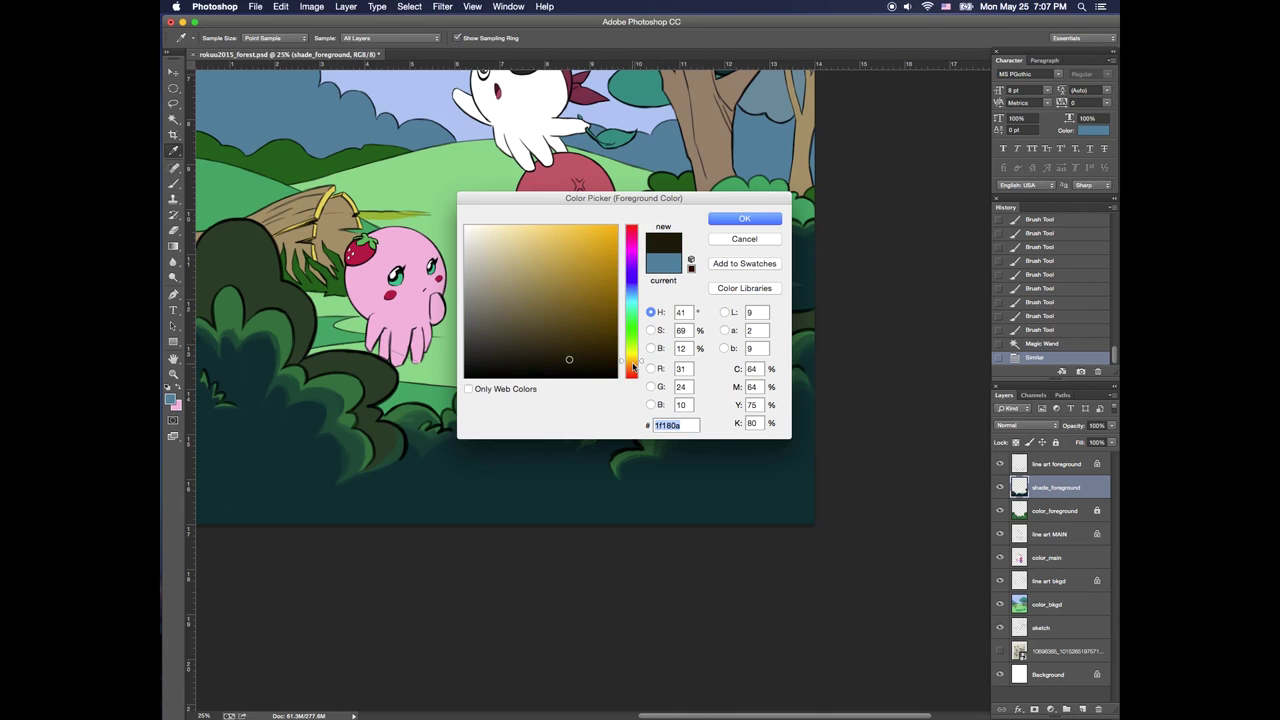
key("Return")
left_click(176, 184)
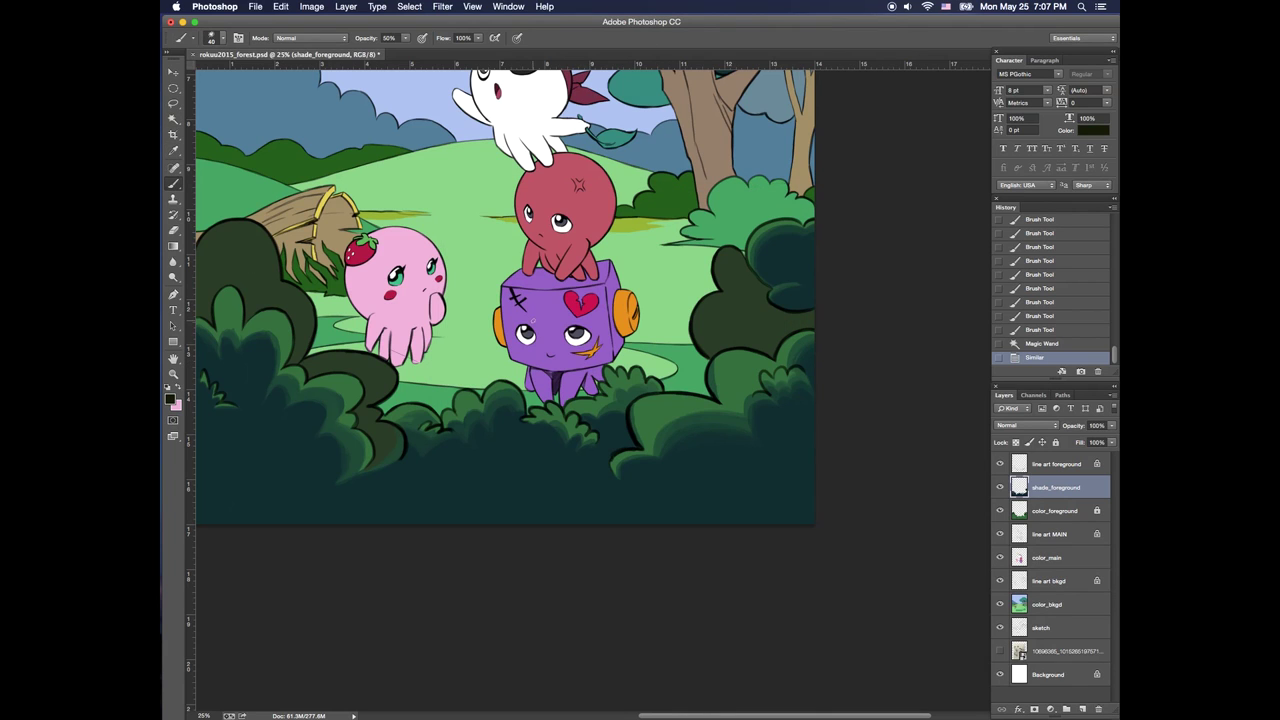
Paint dark olive shading over the lower parts of the left olive bush with a brush enlarged to about 125
left_click_drag(446, 25, 444, 24)
left_click_drag(378, 106, 510, 148)
key("bracketright")
key("bracketright")
key("bracketright")
key("bracketright")
key("bracketright")
key("bracketright")
key("bracketright")
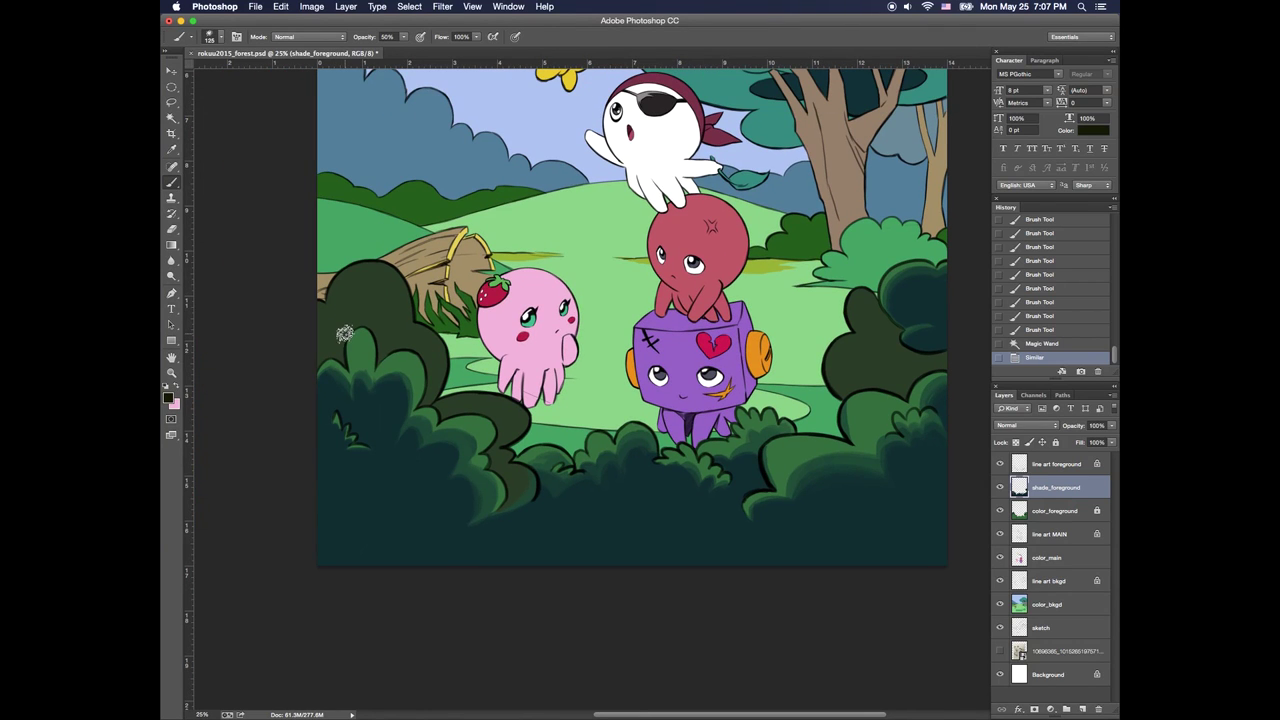
mouse_move(332, 327)
left_mouse_down()
mouse_move(383, 368)
mouse_move(409, 362)
mouse_move(433, 420)
mouse_move(532, 498)
left_mouse_up()
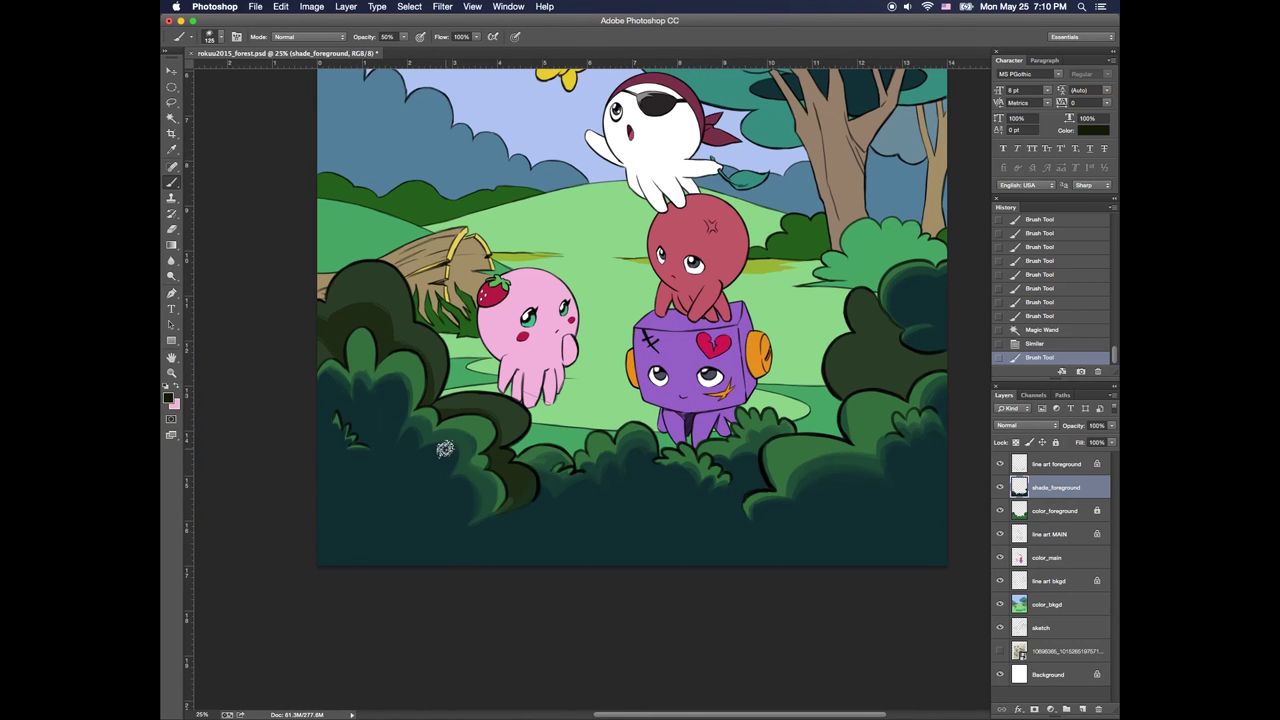
mouse_move(337, 337)
left_mouse_down()
mouse_move(414, 417)
mouse_move(434, 489)
left_mouse_up()
left_click_drag(318, 344, 354, 426)
Add sampled dark olive strokes to the left olive bush's middle lobe with a smaller brush, undoing the first stroke on the top lobe
key("bracketleft")
key("bracketleft")
key("bracketleft")
key("bracketleft")
key("bracketleft")
left_click(343, 296, "alt")
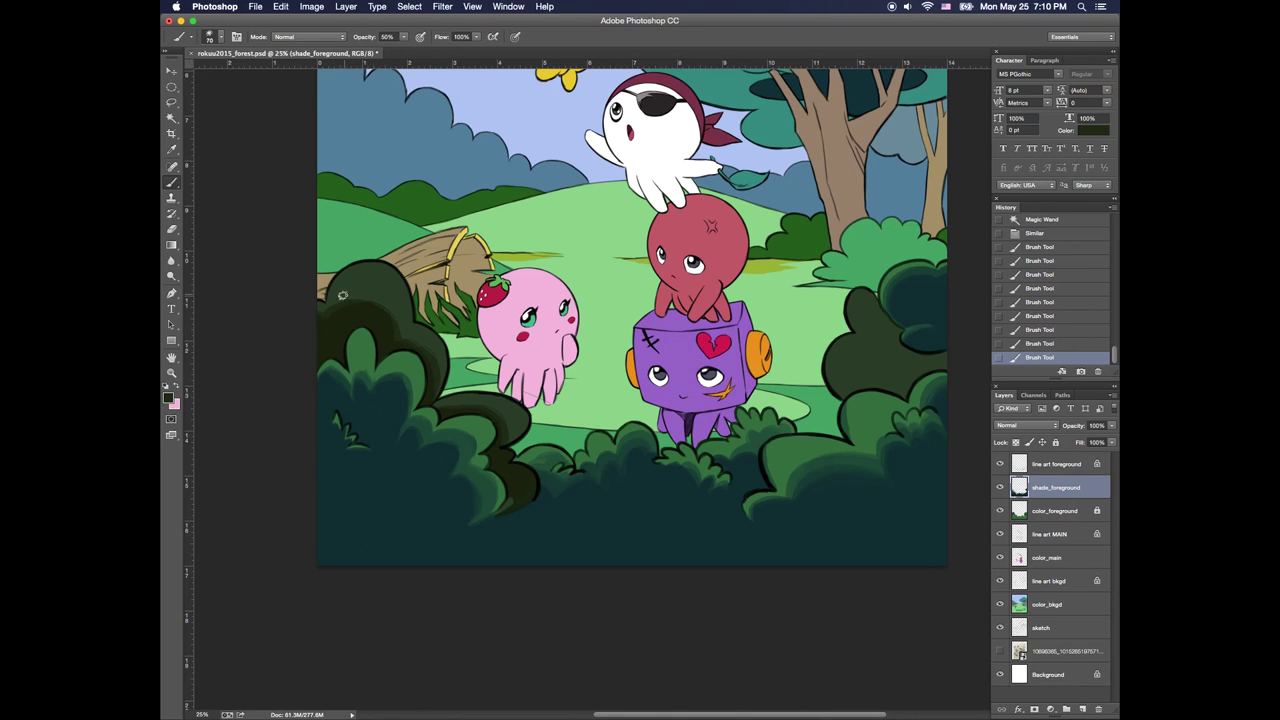
left_click_drag(343, 297, 387, 325)
key("super+z")
mouse_move(452, 402)
left_mouse_down()
mouse_move(506, 411)
mouse_move(512, 428)
left_mouse_up()
Shade the left olive bush's lowest lobe with a larger brush and resampled olive, reverting the stray eraser stroke
key("bracketright")
key("bracketright")
key("bracketright")
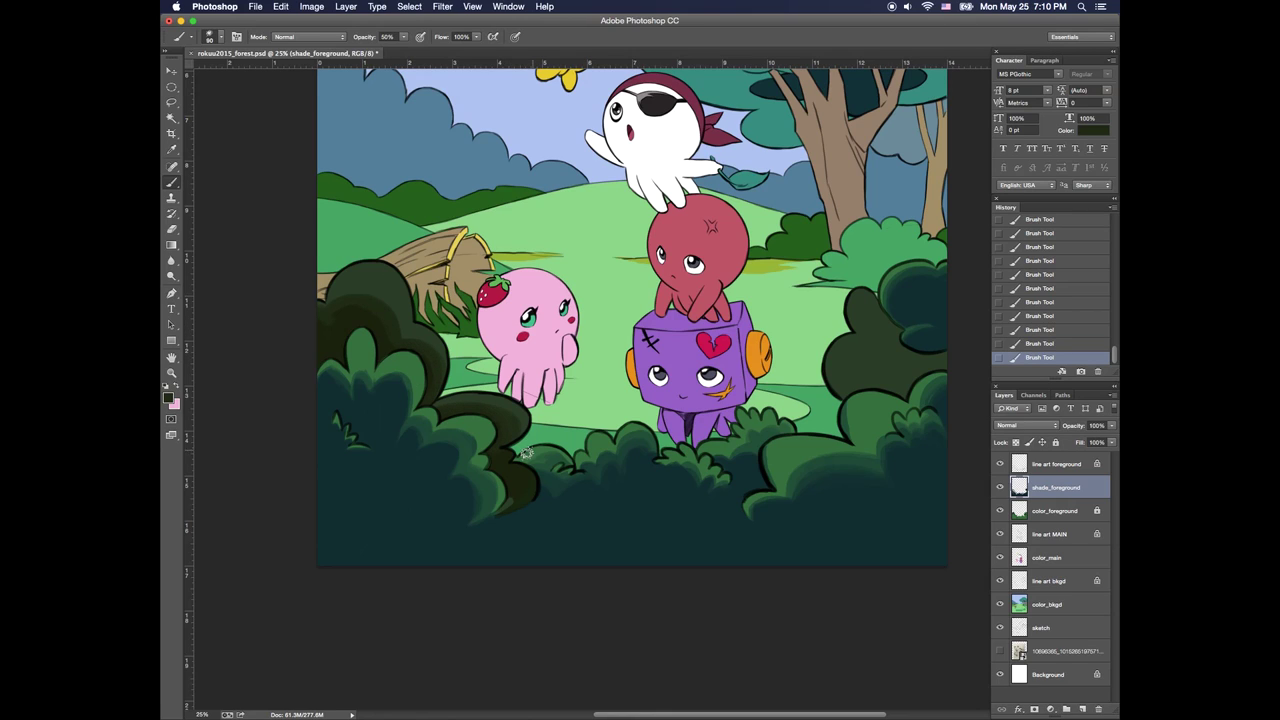
left_click(515, 487, "alt")
left_click_drag(493, 519, 525, 508)
left_click(1036, 346)
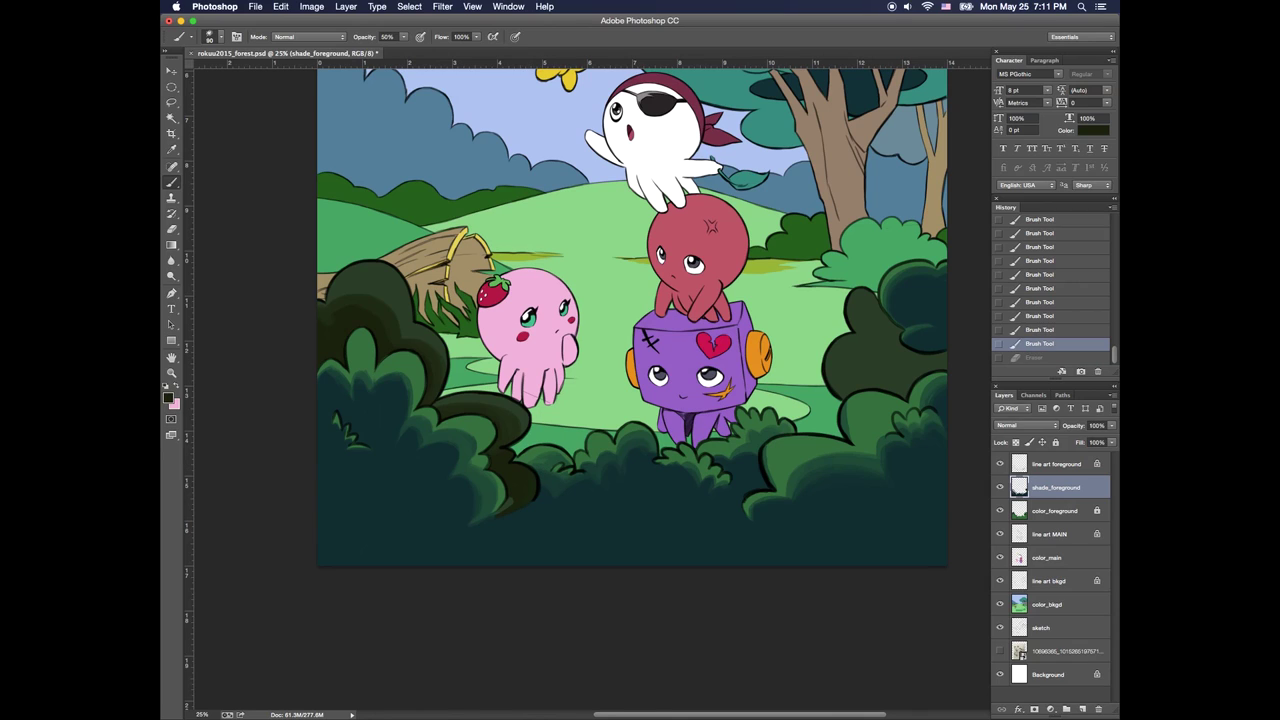
Darken the shade across the left olive bush's top lobe with another broad stroke
key("shift+Tab")
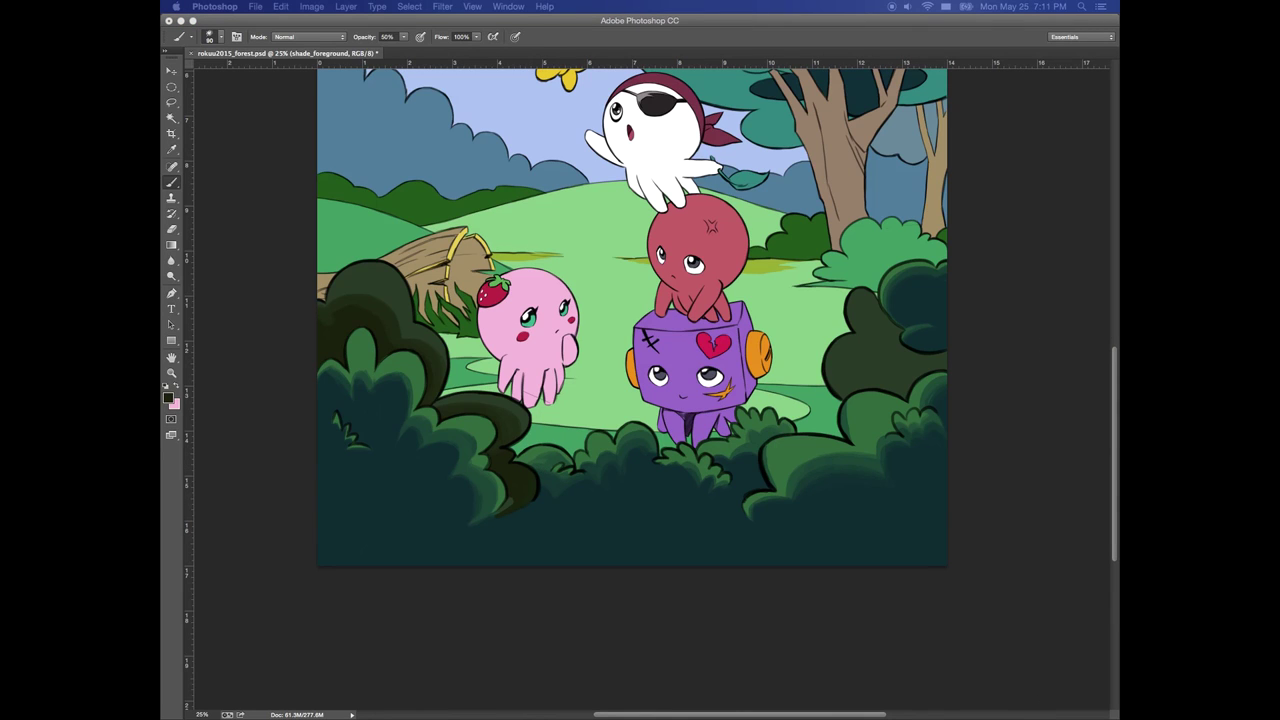
left_click(188, 328)
left_click_drag(328, 330, 391, 358)
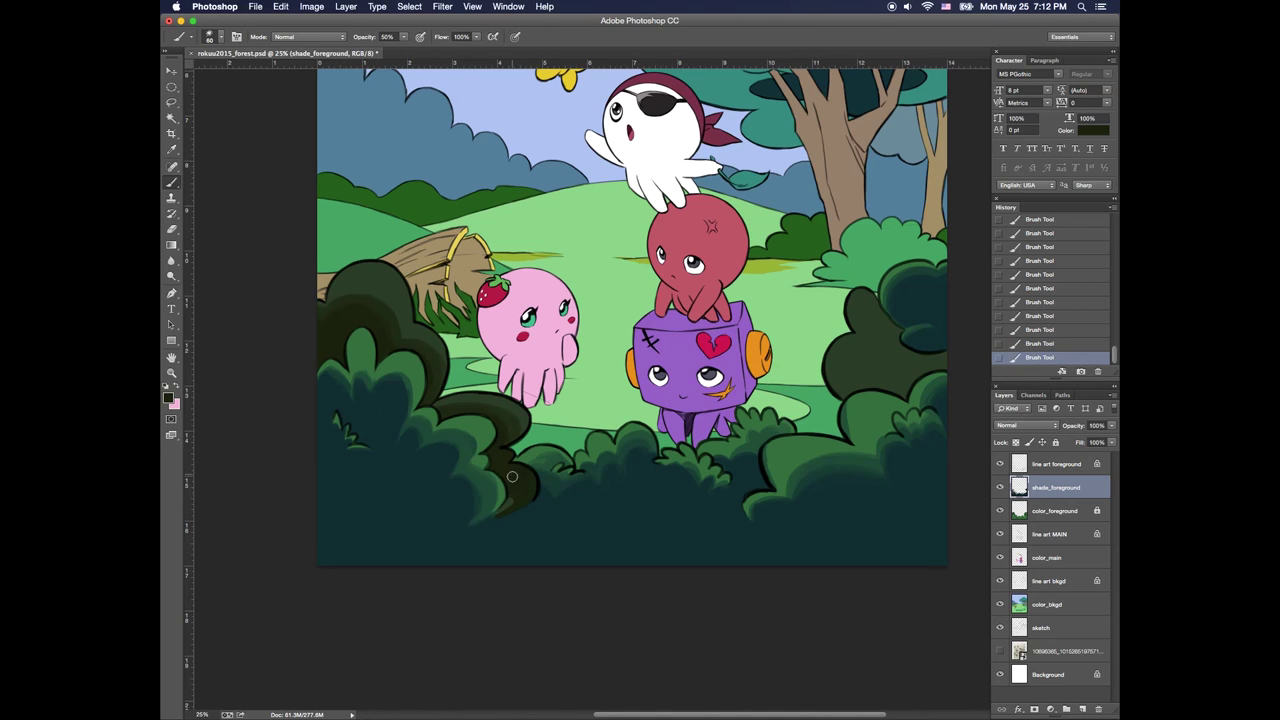
Paint the left olive bush's lowest lobe with a newly chosen dark olive, carrying the shade down to its lower edge
mouse_move(511, 477)
left_mouse_down()
mouse_move(530, 490)
mouse_move(527, 508)
mouse_move(508, 506)
left_mouse_up()
left_click(168, 398)
left_click(571, 364)
left_click(744, 217)
left_click_drag(497, 469, 500, 500)
key("shift+Tab")
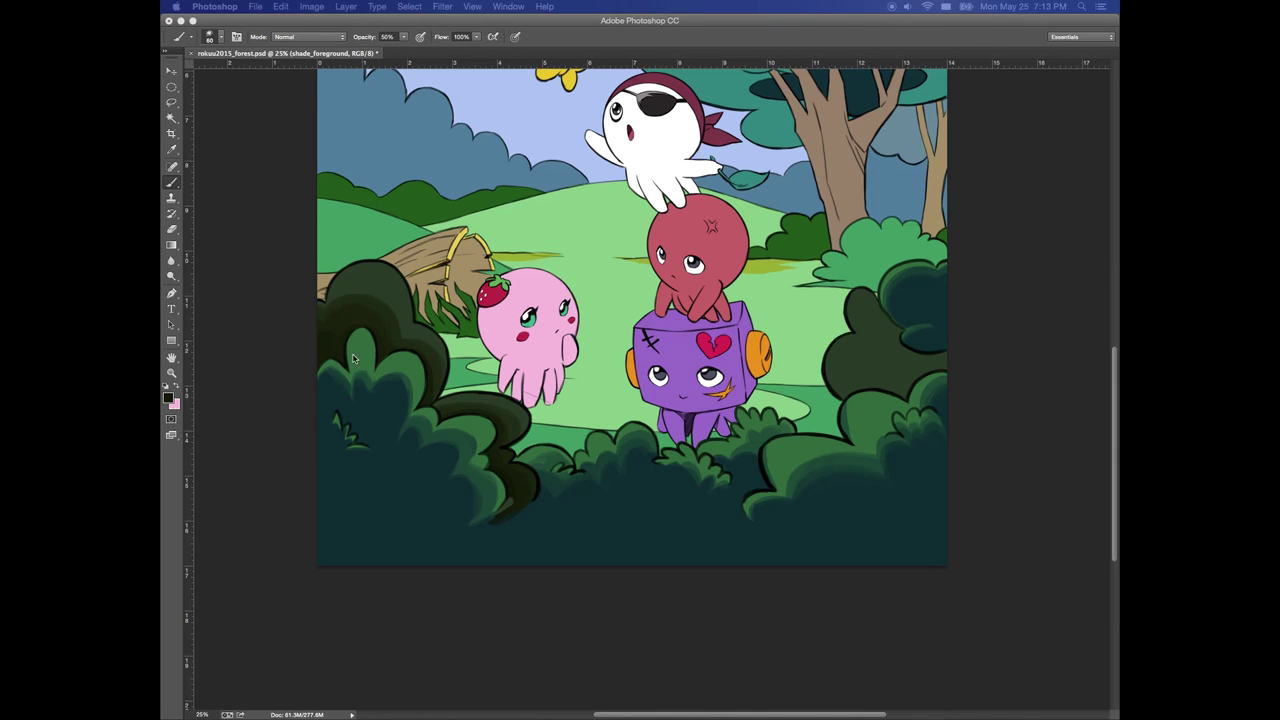
key("shift+Tab")
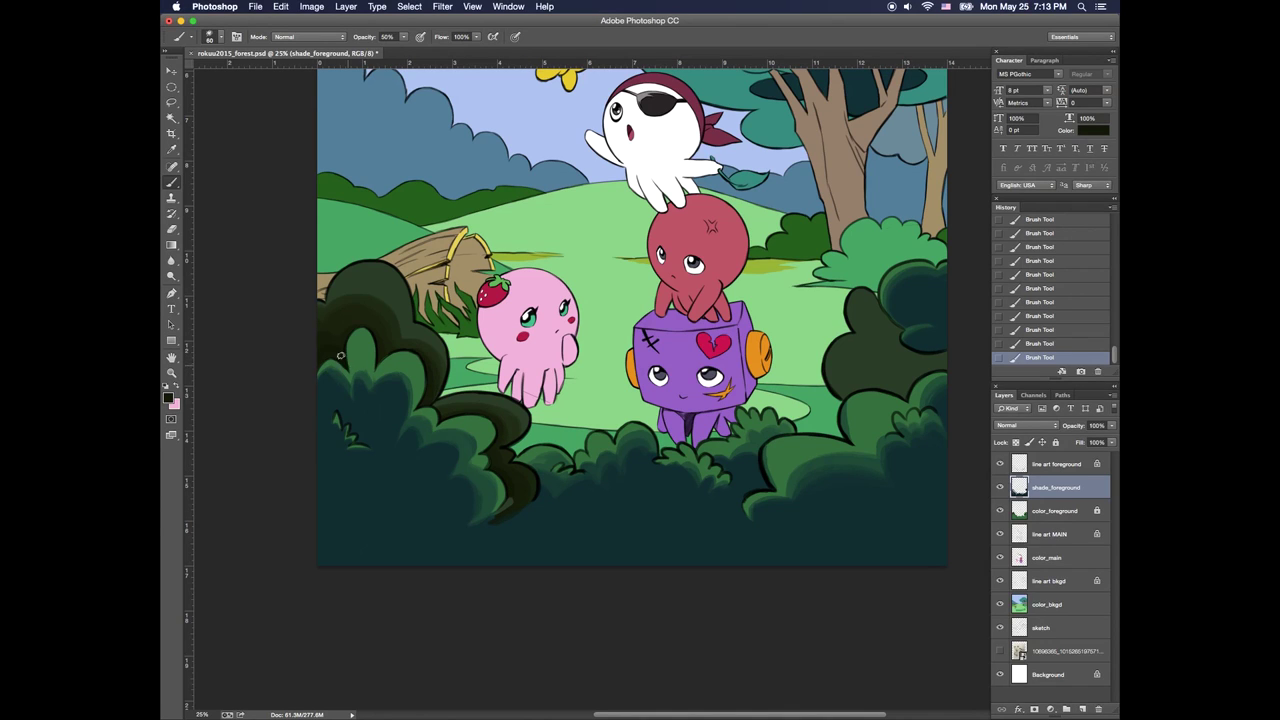
key("shift+Tab")
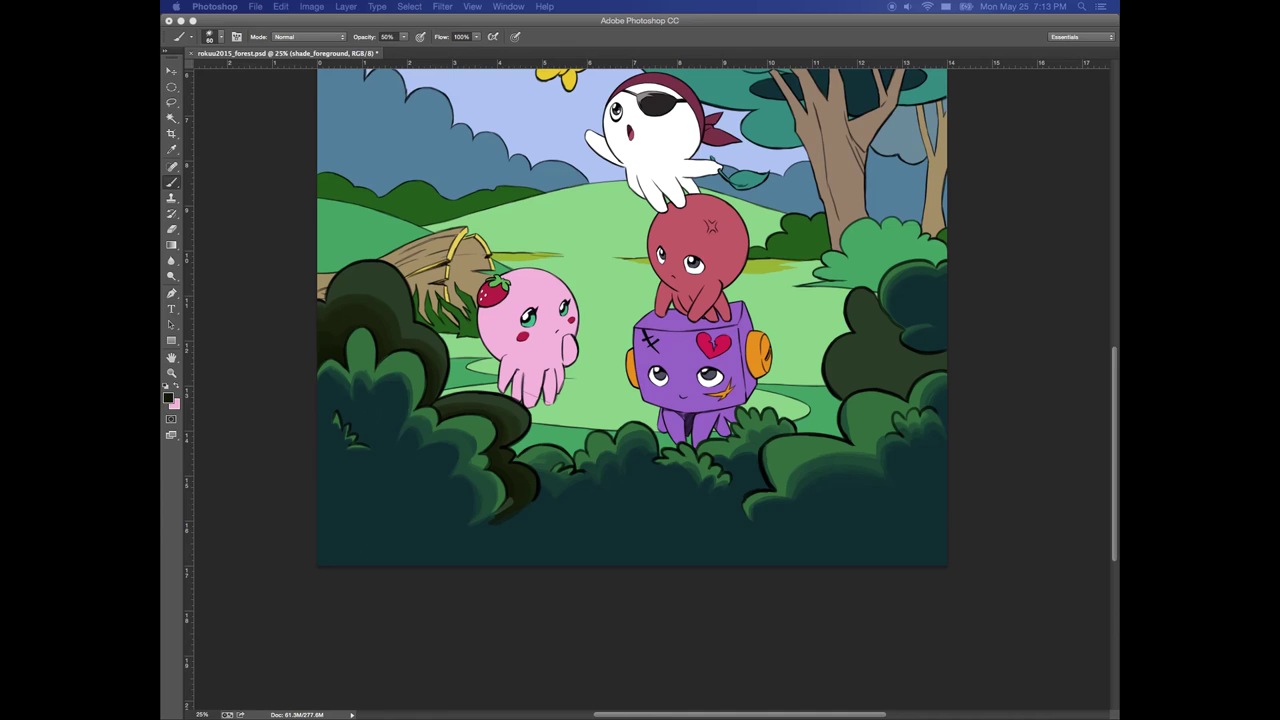
key("shift+Tab")
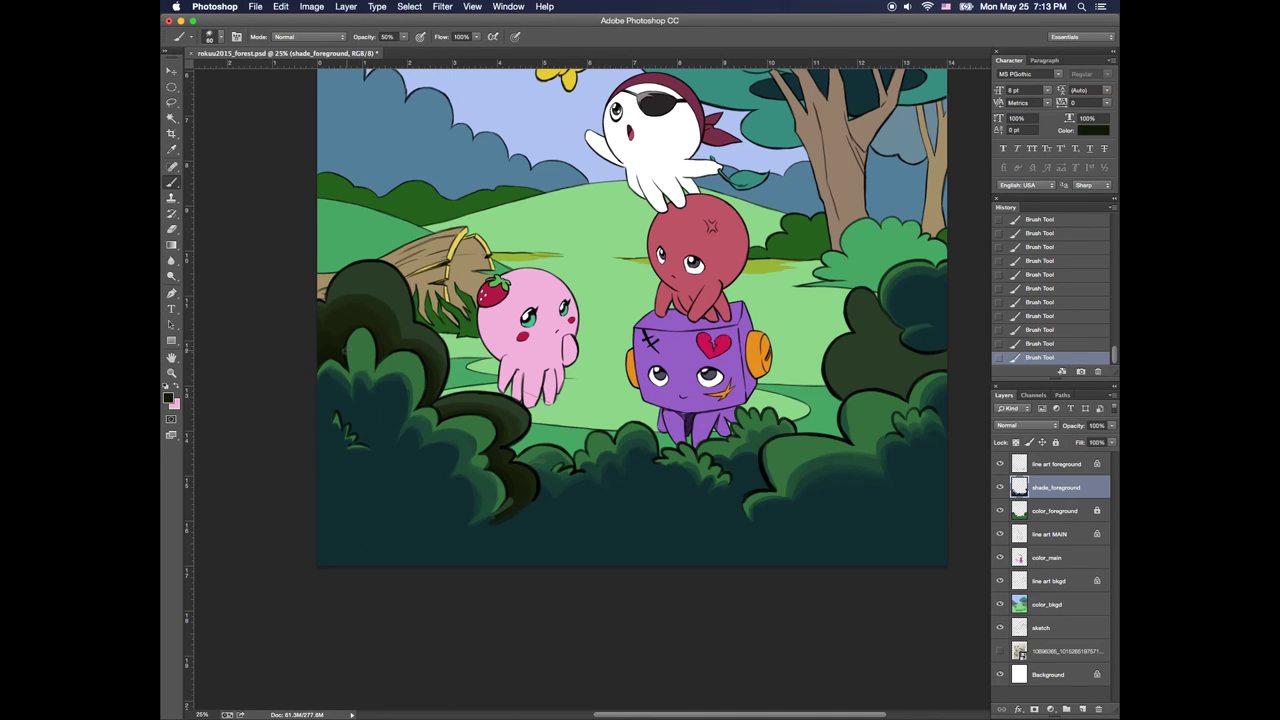
left_click_drag(492, 522, 524, 509)
Enlarge the brush to 125 and paint dark olive shading across the right olive bush's large lower lobe
mouse_move(857, 407)
left_mouse_down()
mouse_move(749, 440)
mouse_move(808, 417)
mouse_move(774, 386)
mouse_move(776, 357)
mouse_move(806, 364)
mouse_move(795, 369)
left_mouse_up()
key("bracketright")
key("bracketright")
key("bracketright")
key("bracketright")
key("bracketright")
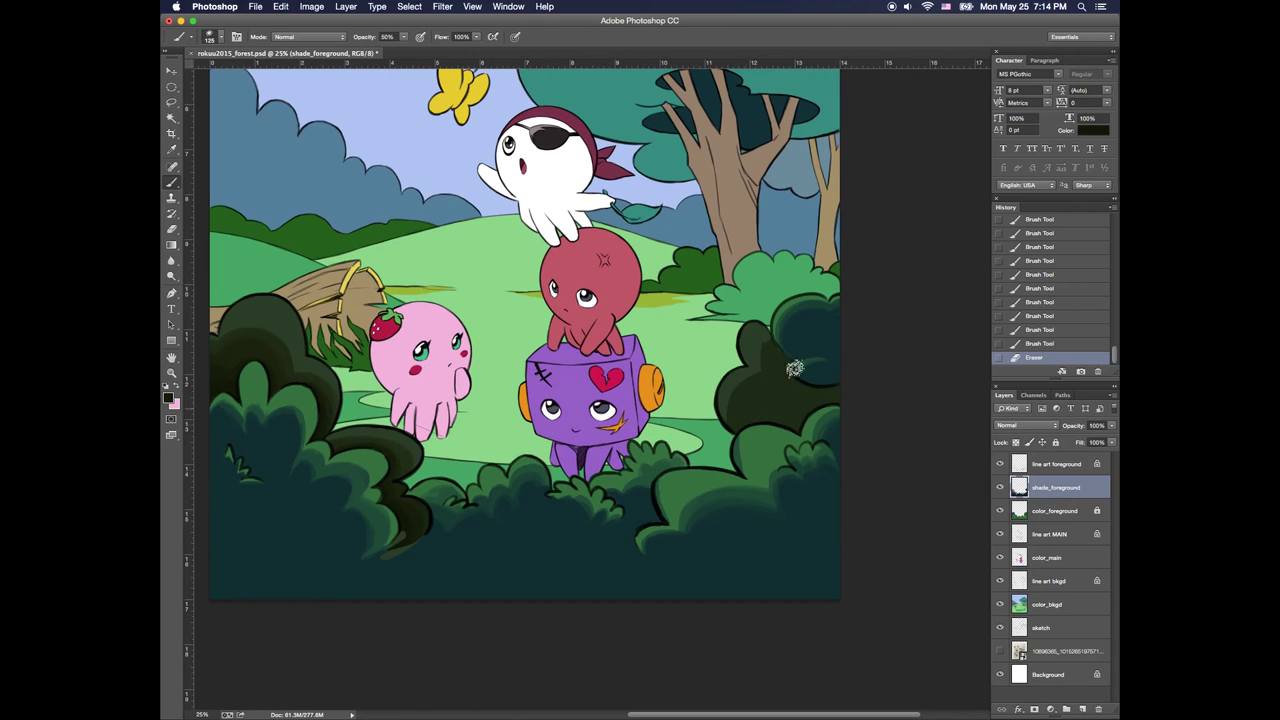
mouse_move(828, 427)
left_mouse_down()
mouse_move(793, 429)
mouse_move(752, 401)
mouse_move(743, 432)
mouse_move(802, 380)
mouse_move(848, 398)
left_mouse_up()
mouse_move(748, 420)
left_mouse_down()
mouse_move(751, 386)
mouse_move(840, 386)
mouse_move(799, 432)
mouse_move(806, 424)
left_mouse_up()
Sample the right olive bush's tone, reduce the brush to 60 and shade the bush's upper lobe
left_click(764, 339, "alt")
key("bracketleft")
key("bracketleft")
key("bracketleft")
key("bracketleft")
key("bracketleft")
left_click_drag(777, 340, 768, 366)
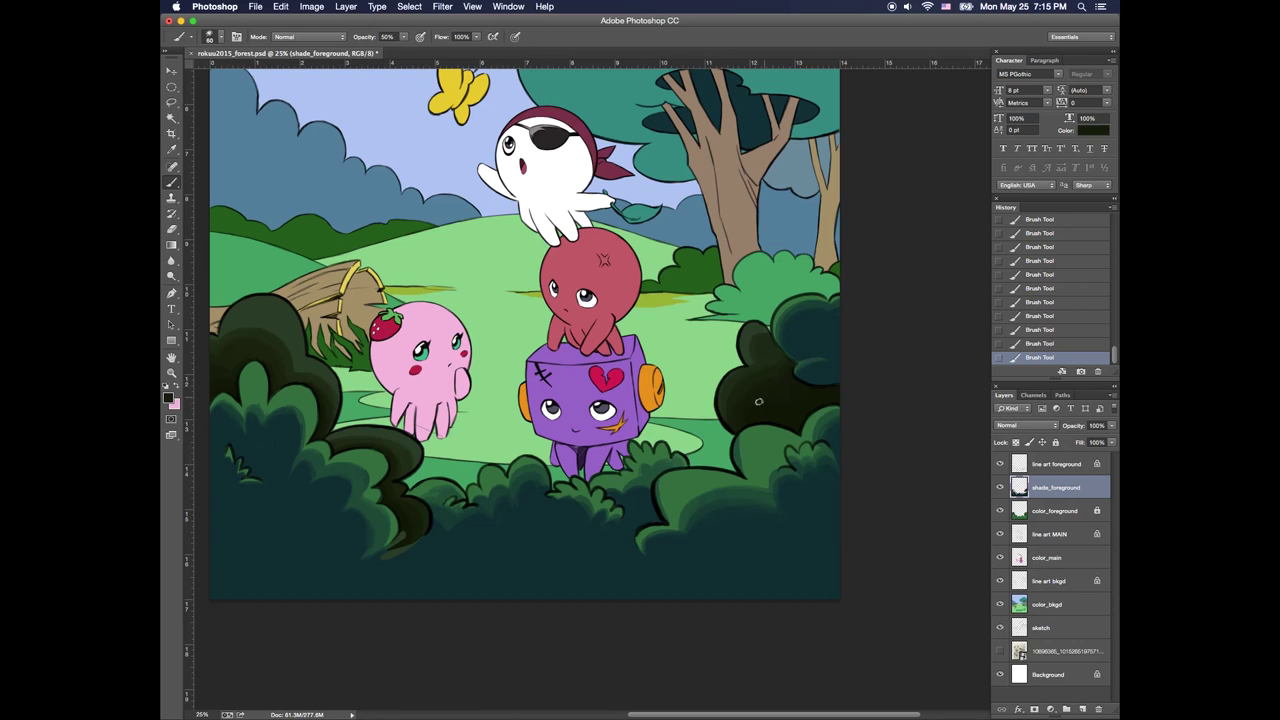
Clean up the olive shading spilling past the lower edges of both olive bushes, sampling the adjacent dark teal
left_click_drag(402, 530, 405, 524)
left_click_drag(406, 526, 382, 560)
left_click(426, 548, "alt")
left_click(382, 536, "alt")
left_click(358, 567, "alt")
left_click_drag(747, 443, 750, 460)
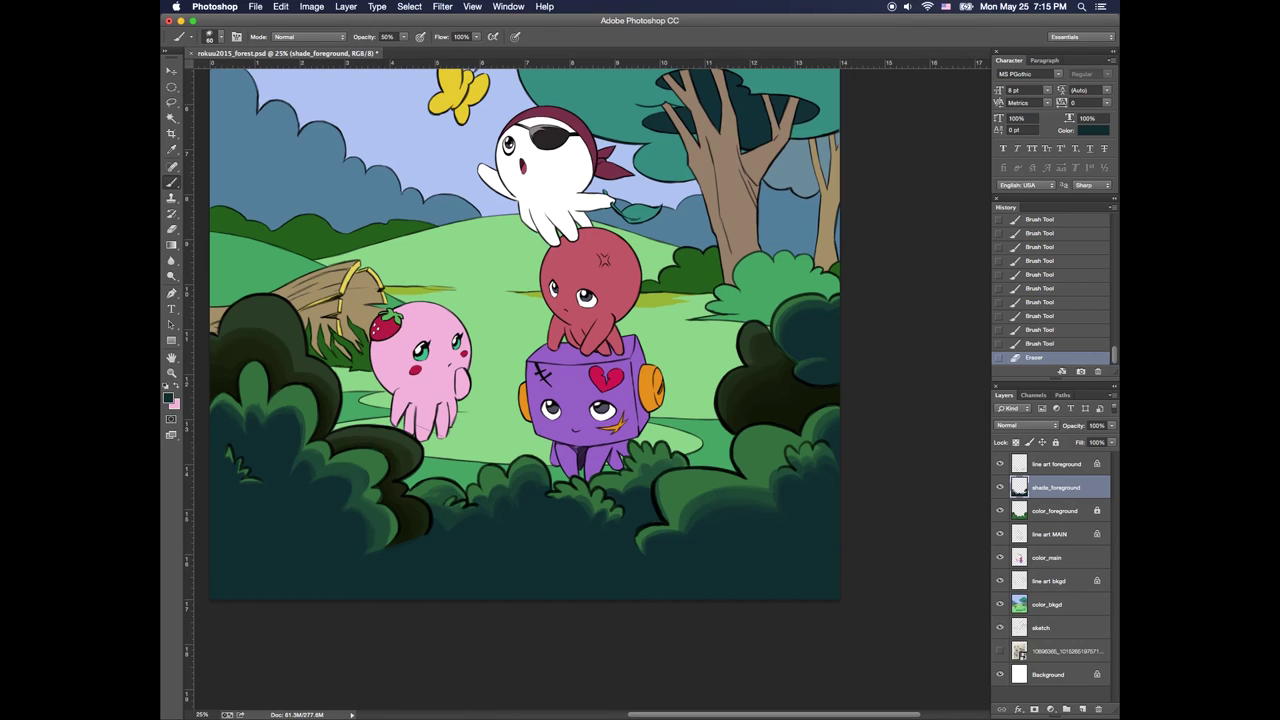
key("shift+Tab")
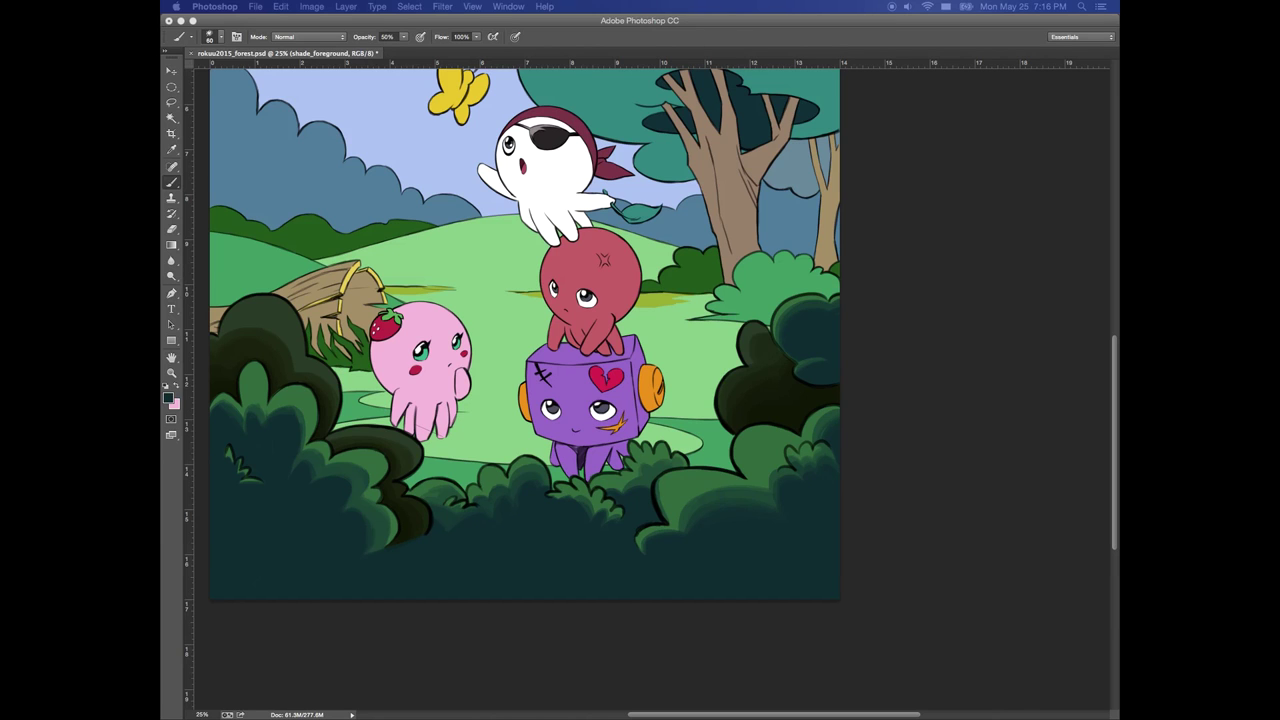
key("shift+Tab")
scroll(512, 428, "up", 3)
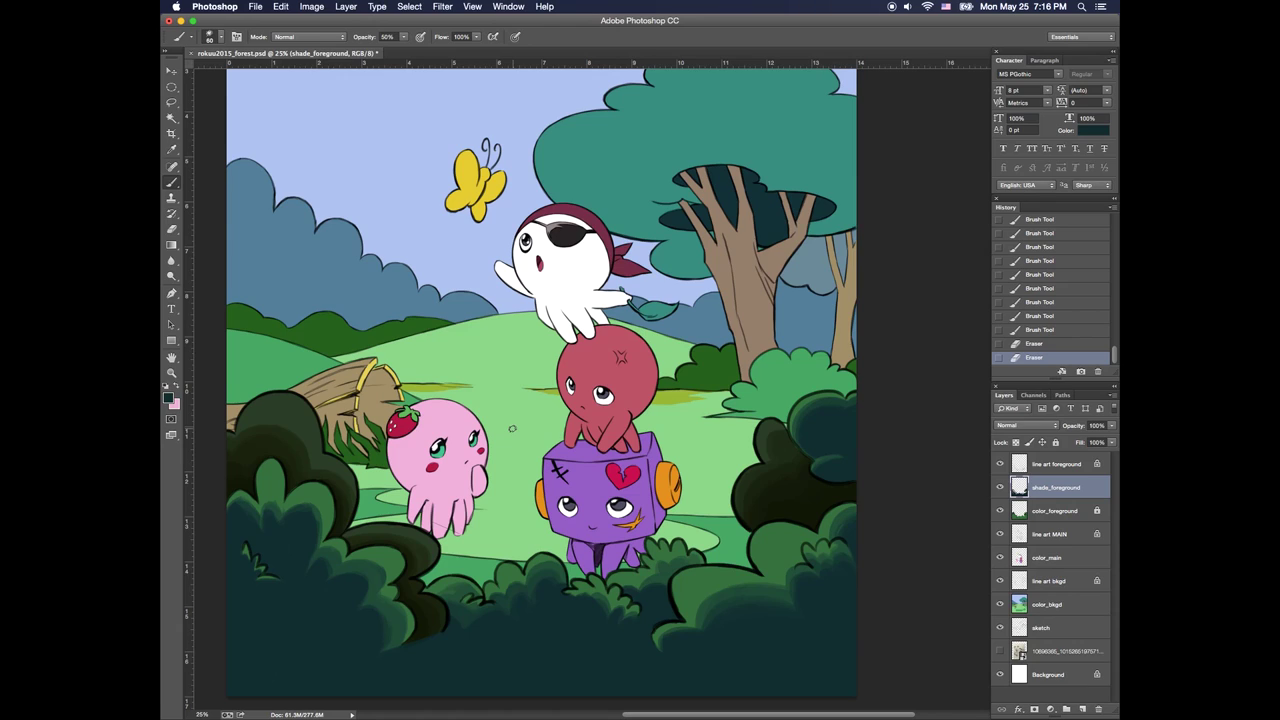
Activate the color_bkgd layer and float the document in its own enlarged window
left_click(1048, 608)
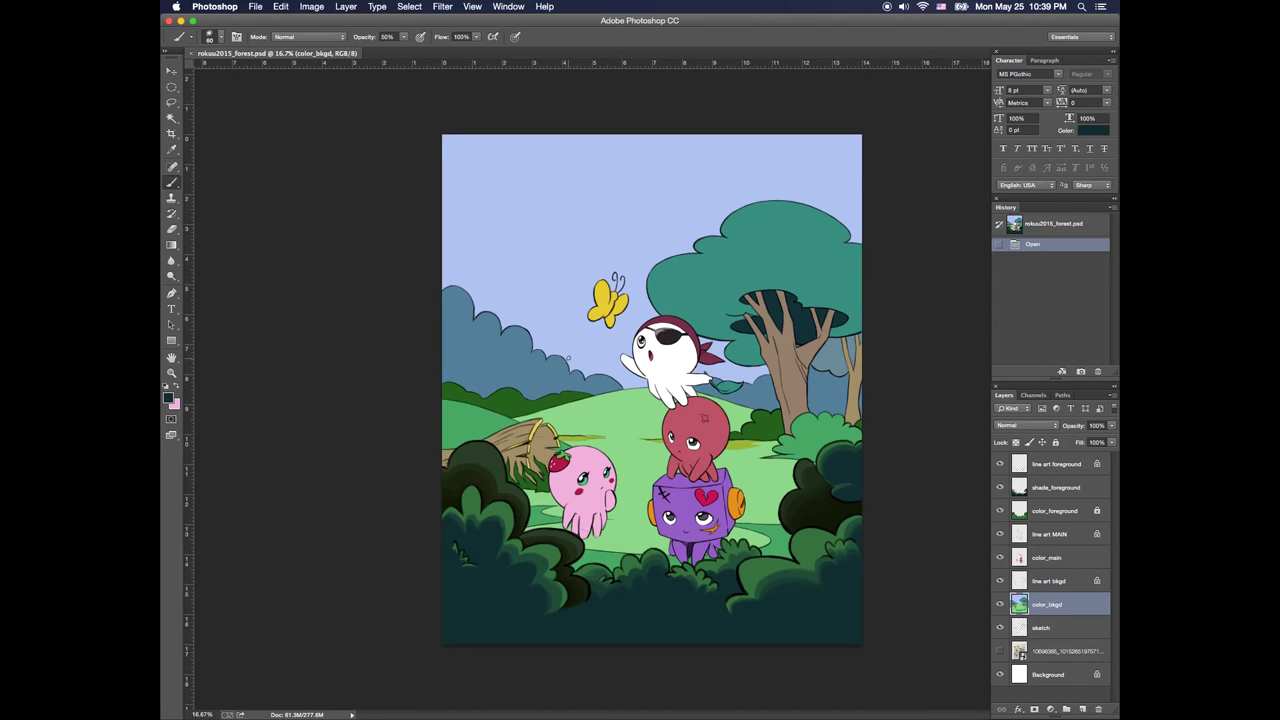
left_click_drag(291, 54, 297, 65)
left_click_drag(631, 603, 980, 705)
Select the large tree's canopy with the Magic Wand and add a layer named shade_background above color_bkgd
left_click(172, 118)
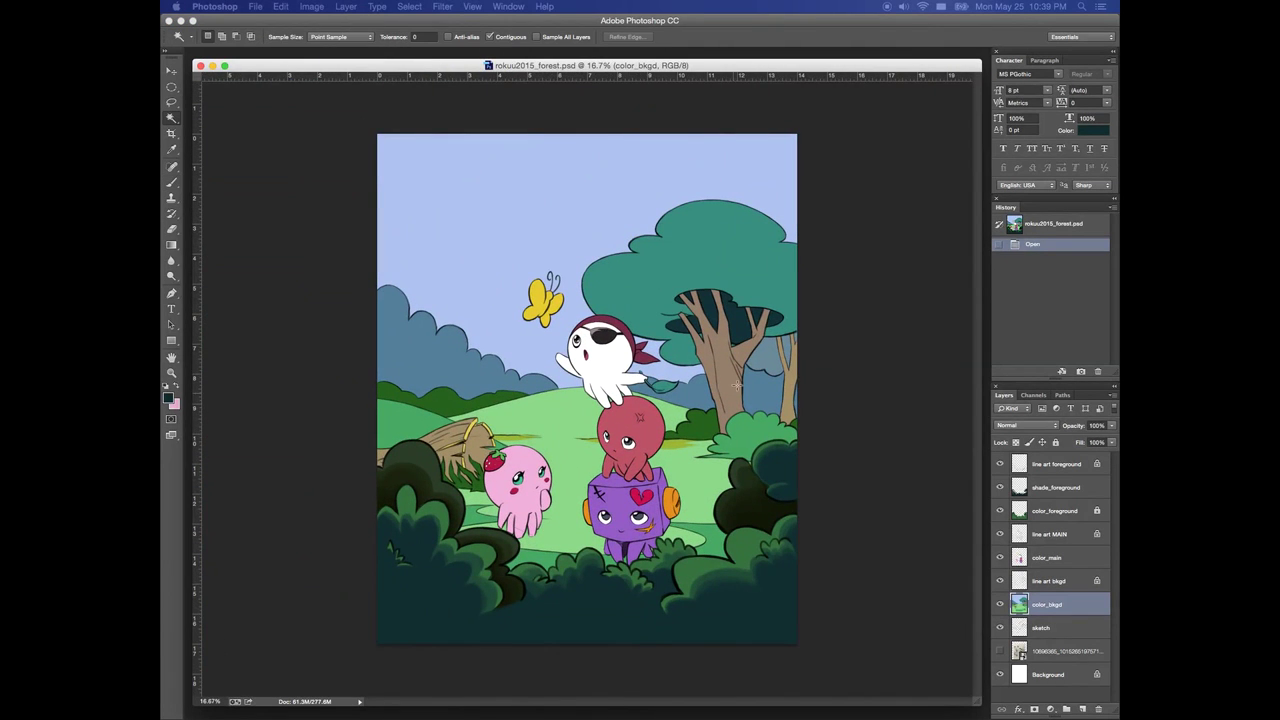
left_click(752, 278)
left_click(1082, 709)
double_click(1040, 604)
type("shade_background")
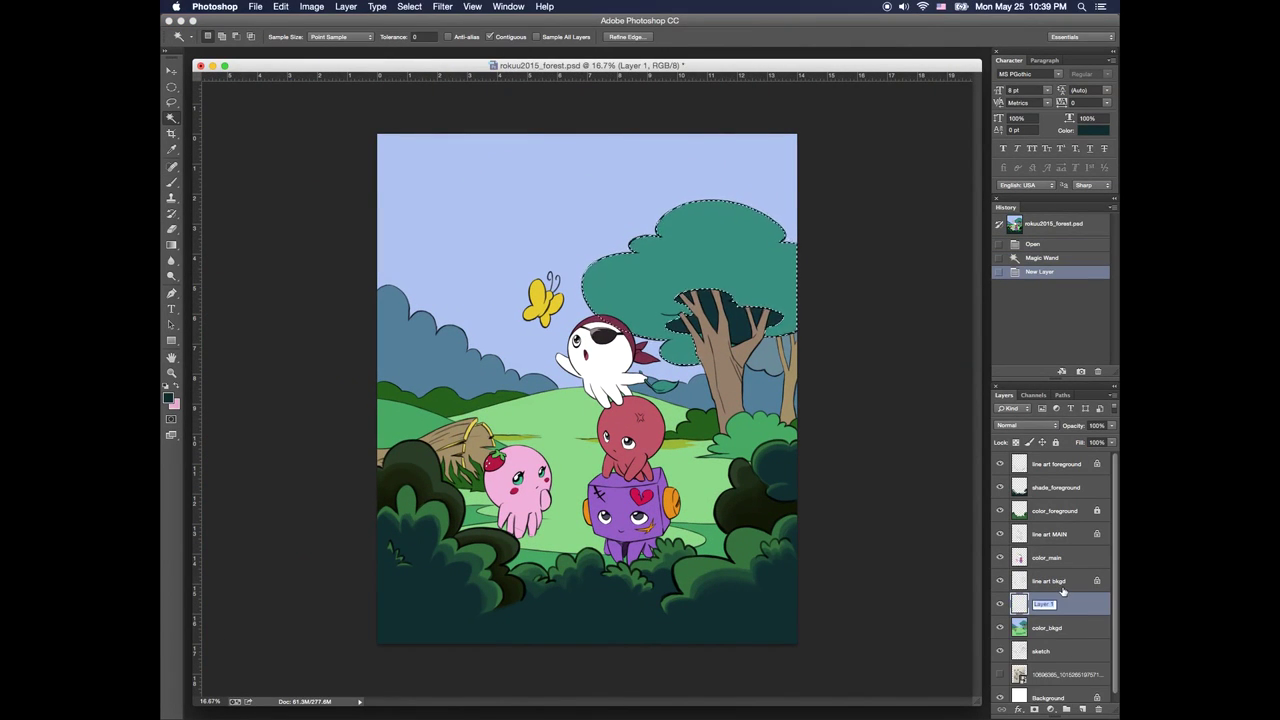
key("Return")
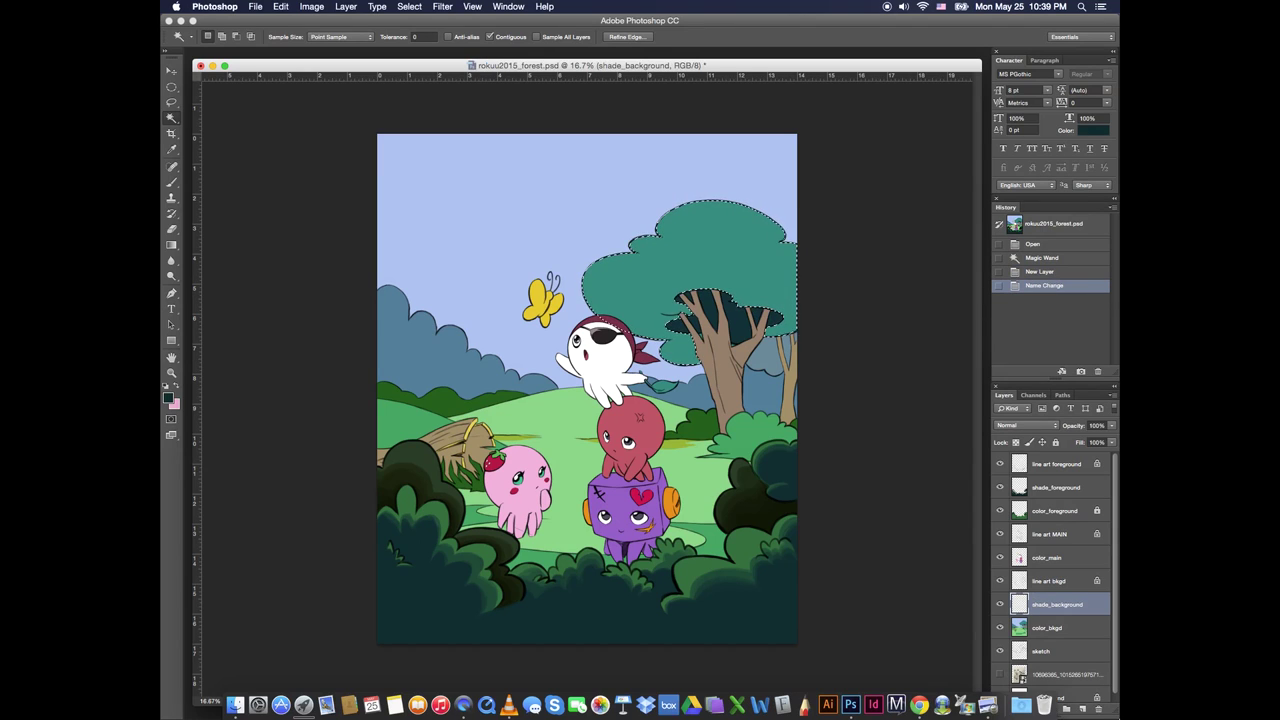
left_click(304, 705)
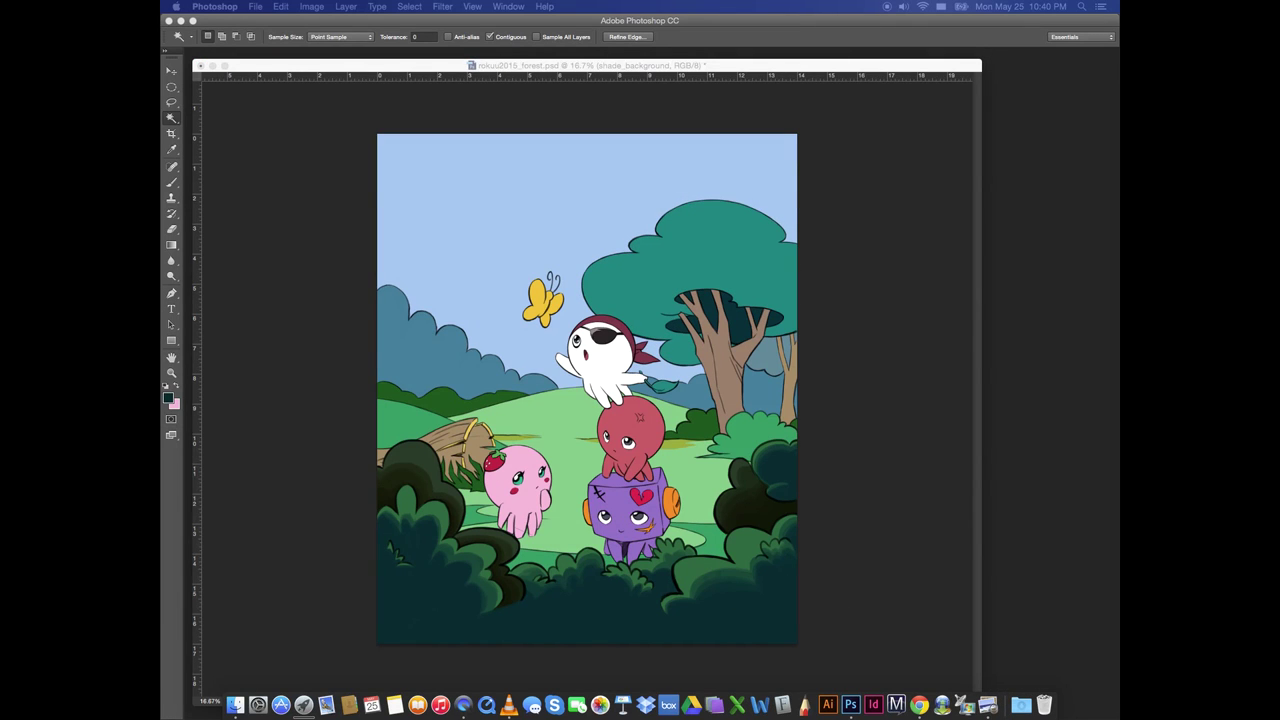
left_click(440, 74)
Try to fill the selected tree canopy with slate blue (R 41, G 88, B 108) and deselect it
left_click(168, 398)
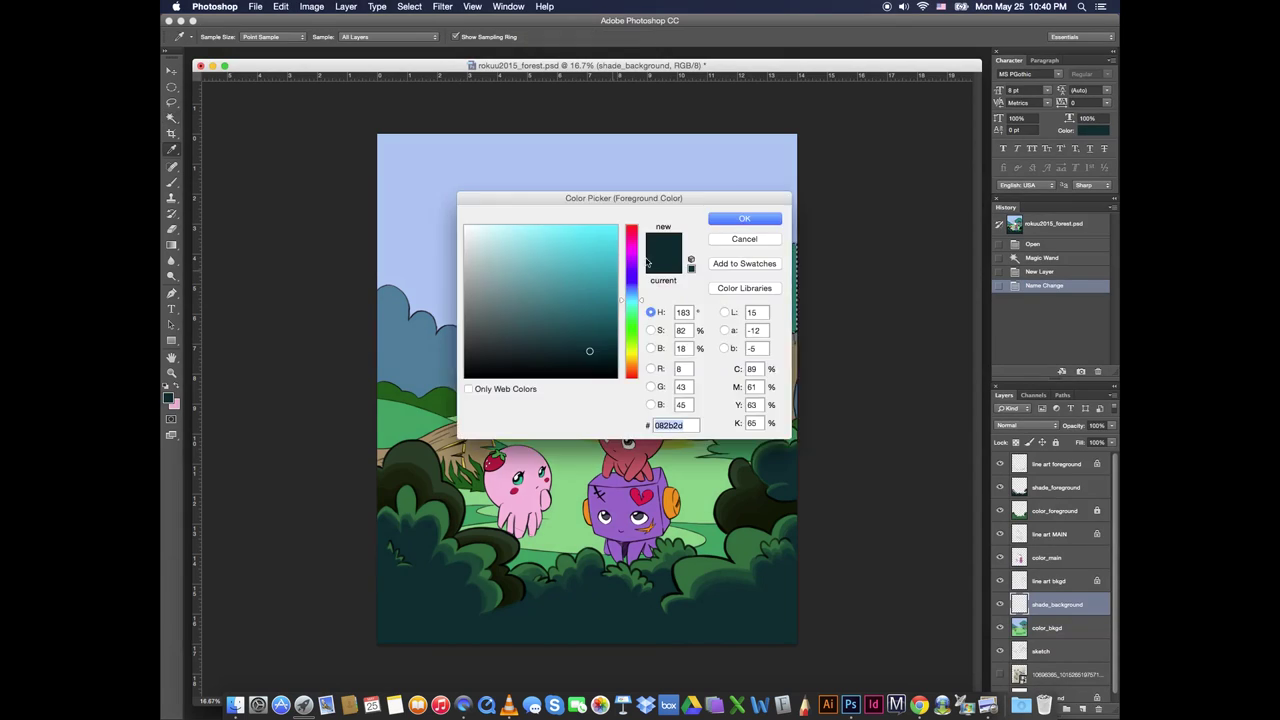
left_click_drag(624, 197, 426, 375)
left_click(655, 310)
left_click(434, 471)
left_click(361, 492)
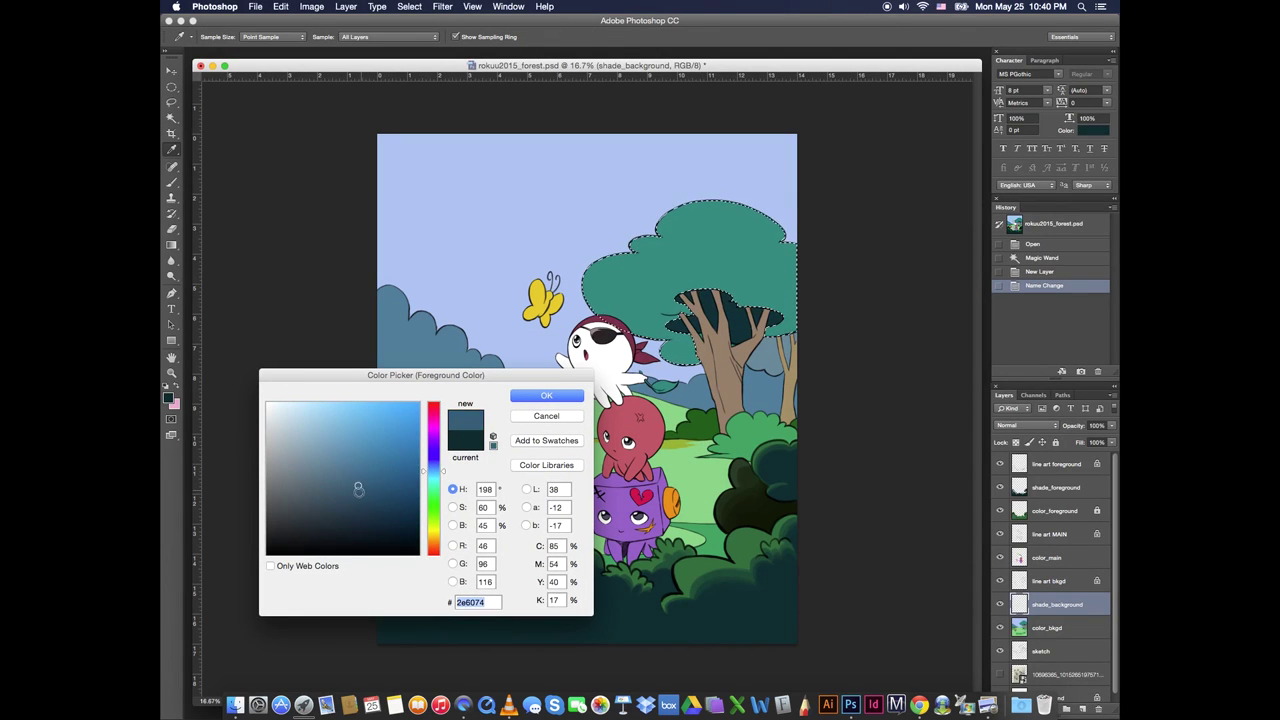
left_click(546, 395)
key("alt+BackSpace")
key("super+t")
key("Escape")
key("super+d")
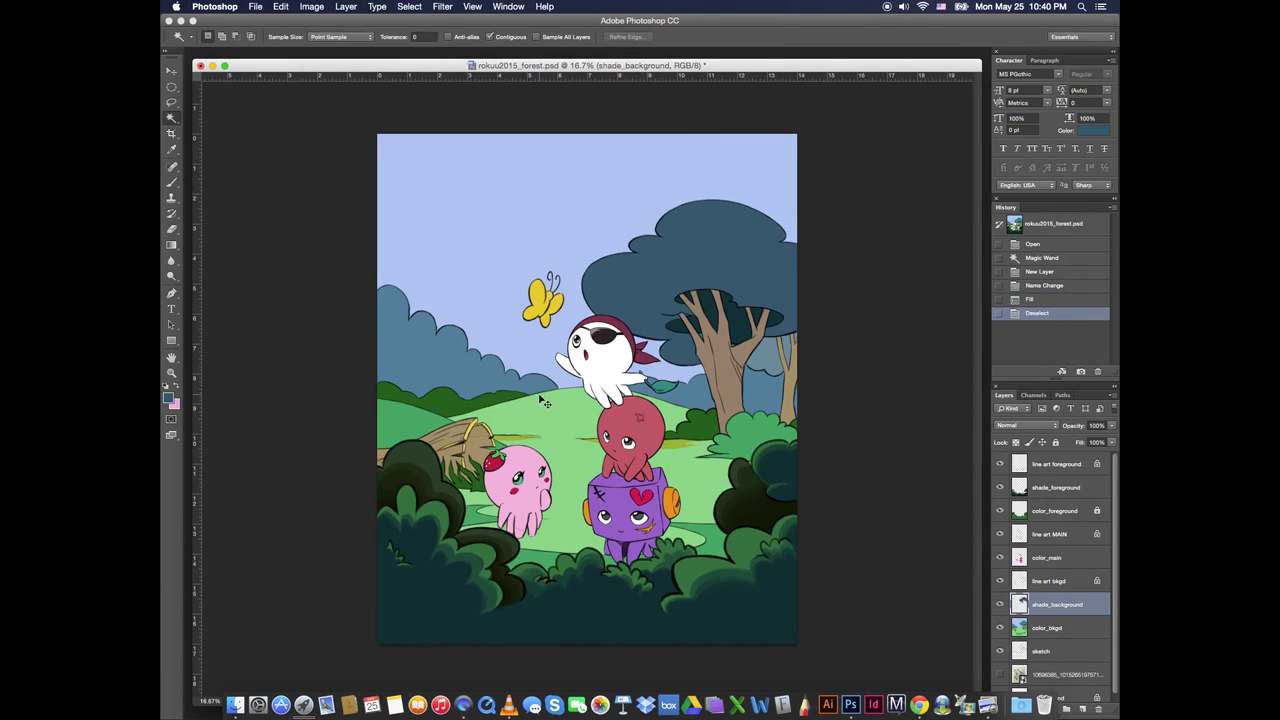
Cancel the transform of the slate blue canopy and revert the history to the layer's name change
key("super+t")
left_click_drag(745, 270, 758, 284)
key("Escape")
left_click(1044, 286)
Set the foreground color to dark teal 17716f, fill the canopy selection on shade_background and deselect it
left_click(168, 398)
left_click(655, 310)
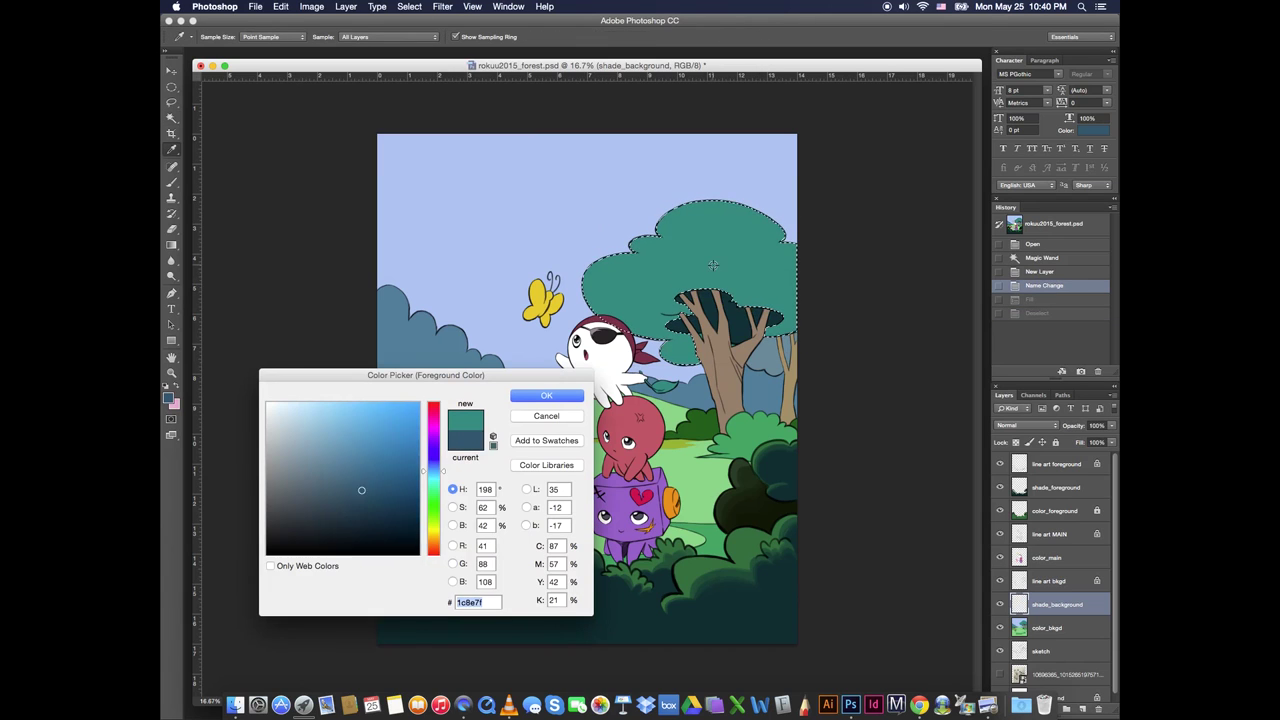
left_click(388, 488)
left_click_drag(435, 488, 435, 484)
left_click(530, 397)
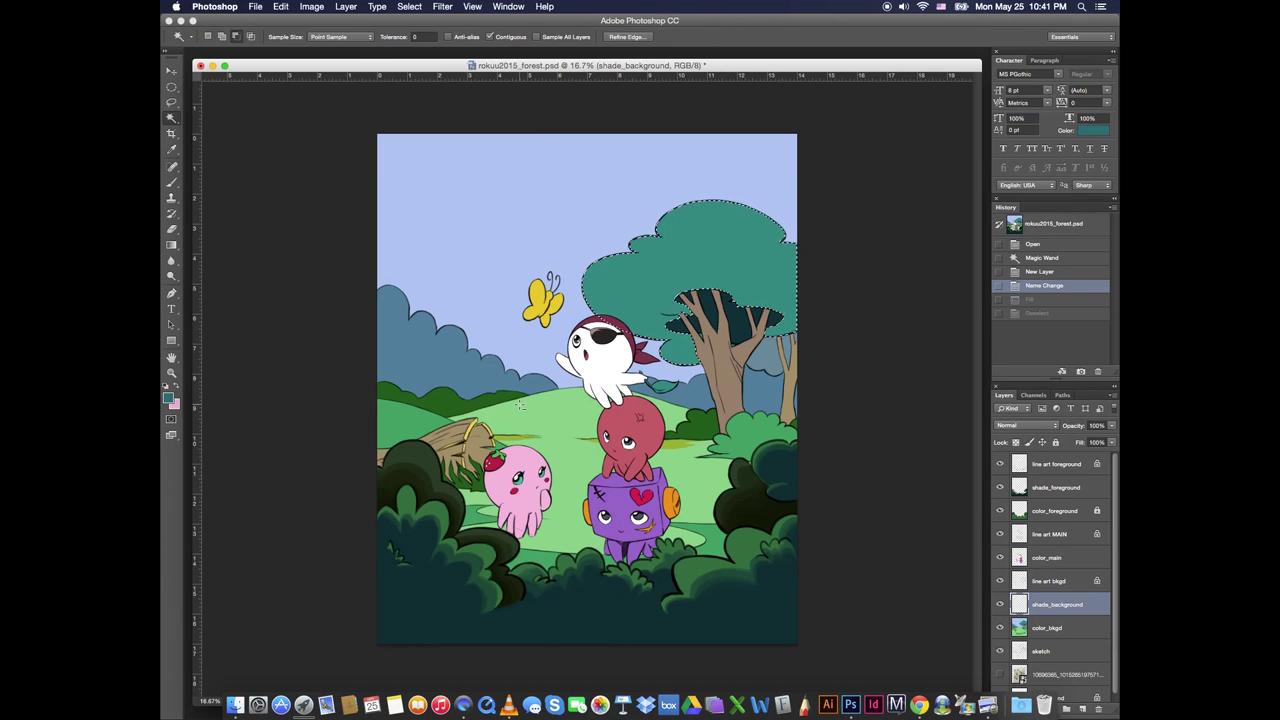
key("alt+BackSpace")
key("super+d")
Free Transform the dark teal canopy fill slightly smaller and offset it so a lighter rim shows along the canopy's upper left
key("super+t")
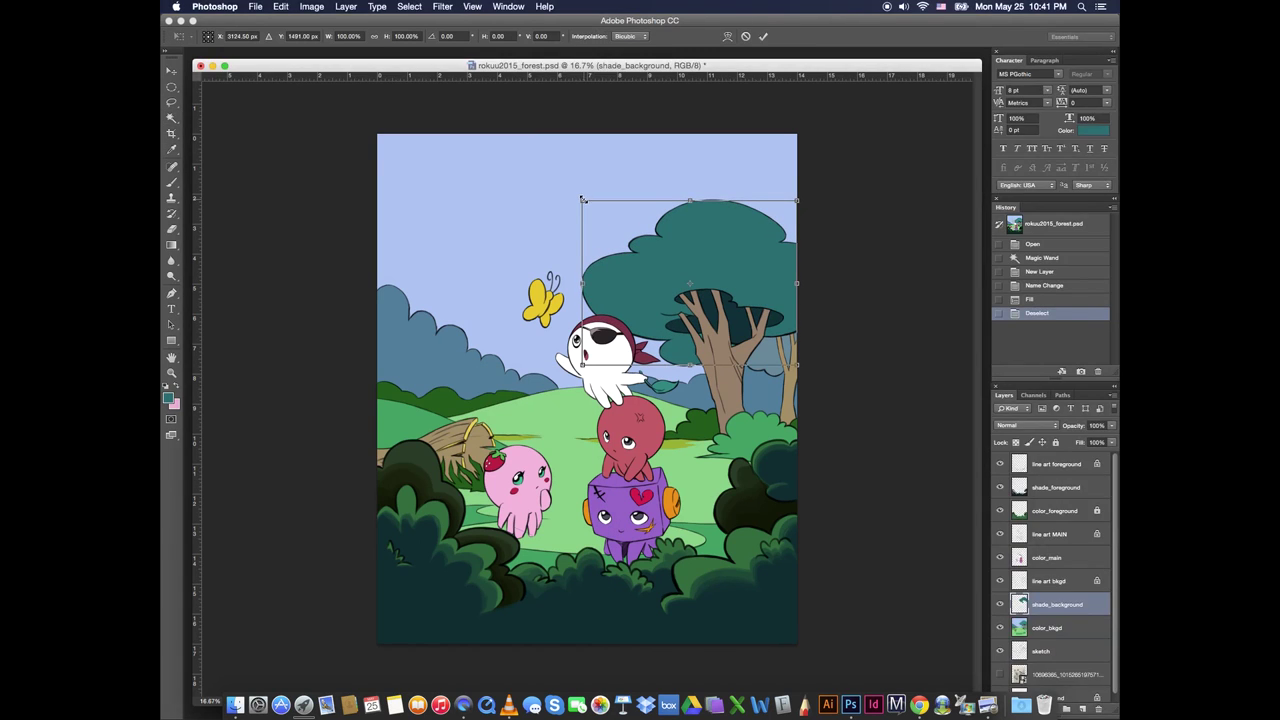
left_click_drag(584, 200, 601, 215)
left_click_drag(762, 292, 769, 295)
key("Return")
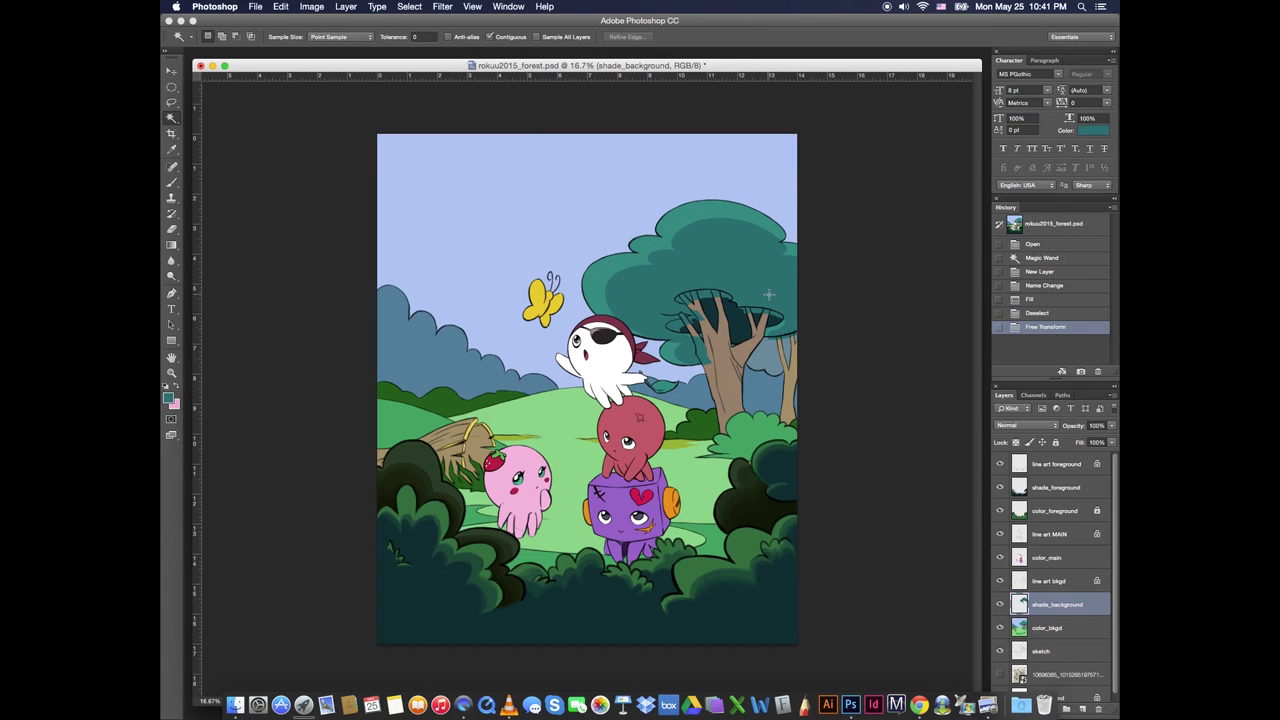
Erase the dark teal shade overlapping the large tree's trunk, branches and the dark hollow under its canopy
key("z")
left_click(776, 396)
left_click(776, 396)
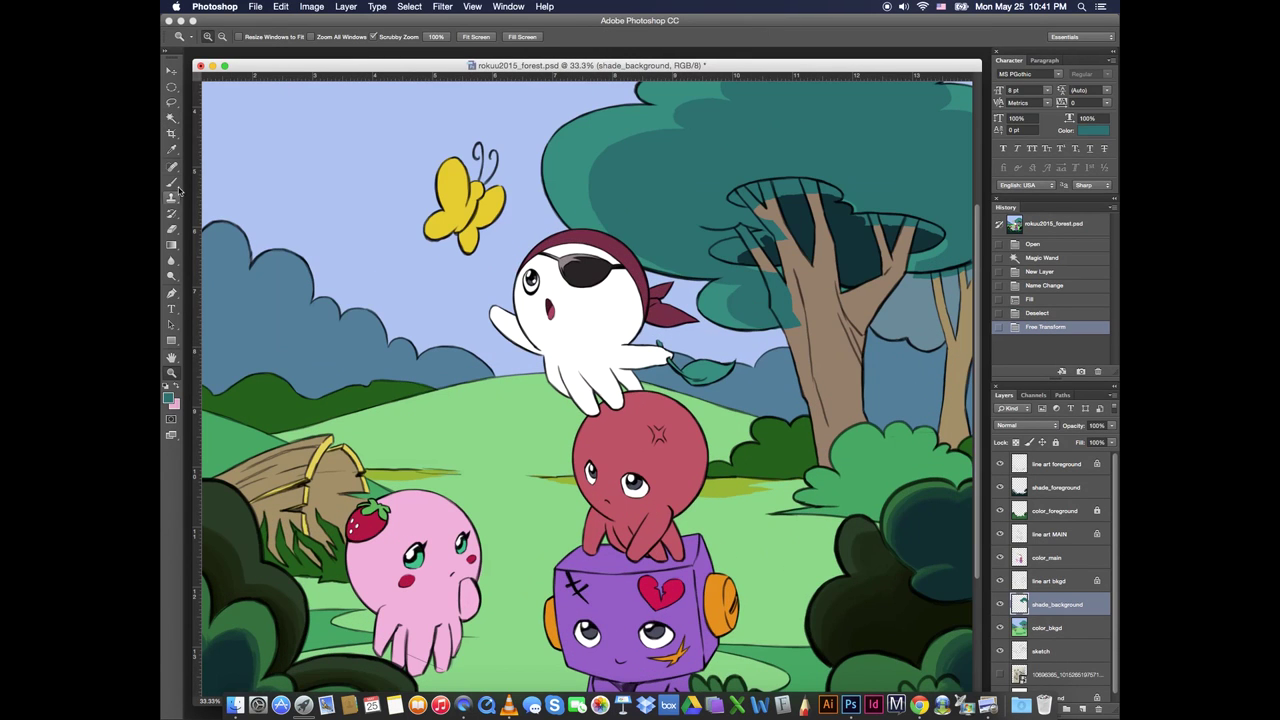
left_click(172, 184)
left_click_drag(764, 263, 775, 288)
left_click_drag(764, 273, 776, 303)
left_click_drag(765, 250, 722, 254)
mouse_move(722, 254)
left_mouse_down()
mouse_move(740, 254)
mouse_move(744, 238)
left_mouse_up()
mouse_move(738, 196)
left_mouse_down()
mouse_move(763, 186)
mouse_move(760, 198)
left_mouse_up()
mouse_move(777, 281)
left_mouse_down()
mouse_move(789, 317)
mouse_move(772, 312)
left_mouse_up()
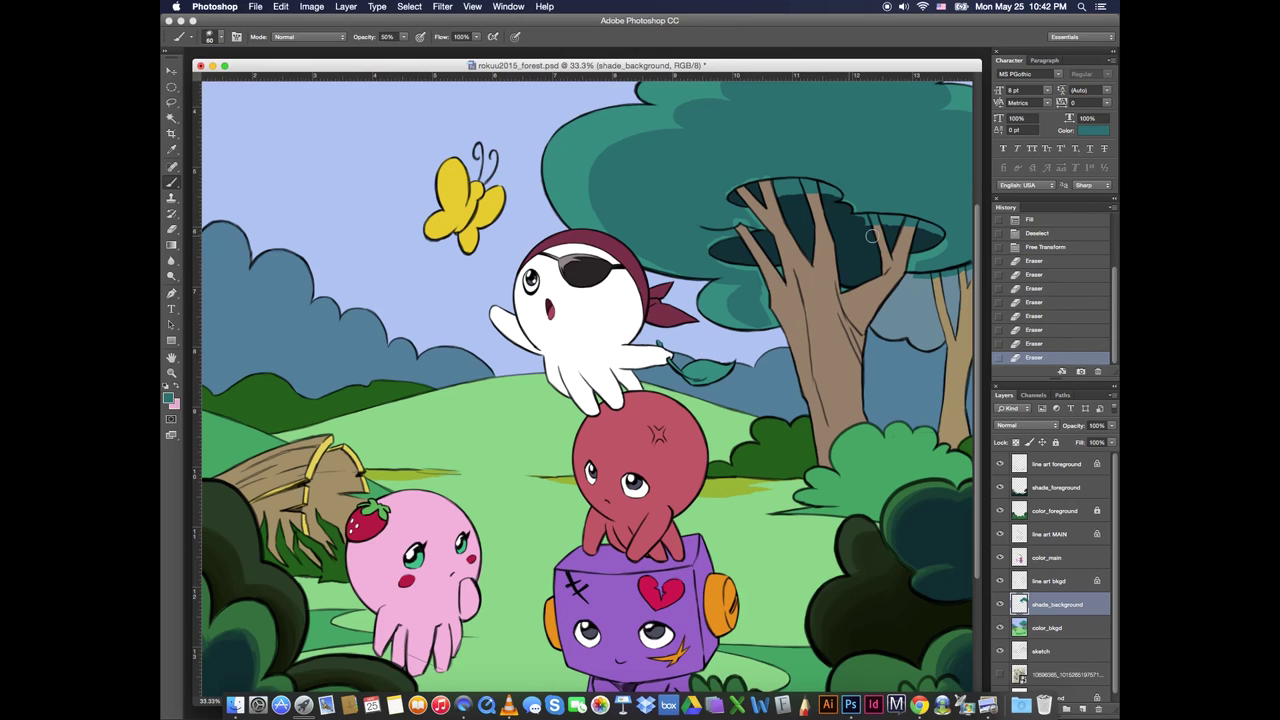
mouse_move(778, 179)
left_mouse_down()
mouse_move(760, 217)
mouse_move(801, 196)
mouse_move(791, 364)
mouse_move(763, 367)
mouse_move(938, 285)
left_mouse_up()
Select the tree canopy on color_bkgd with the Magic Wand and return to the shade_background layer with the brush
scroll(764, 366, "up", 1)
scroll(930, 312, "up", 5)
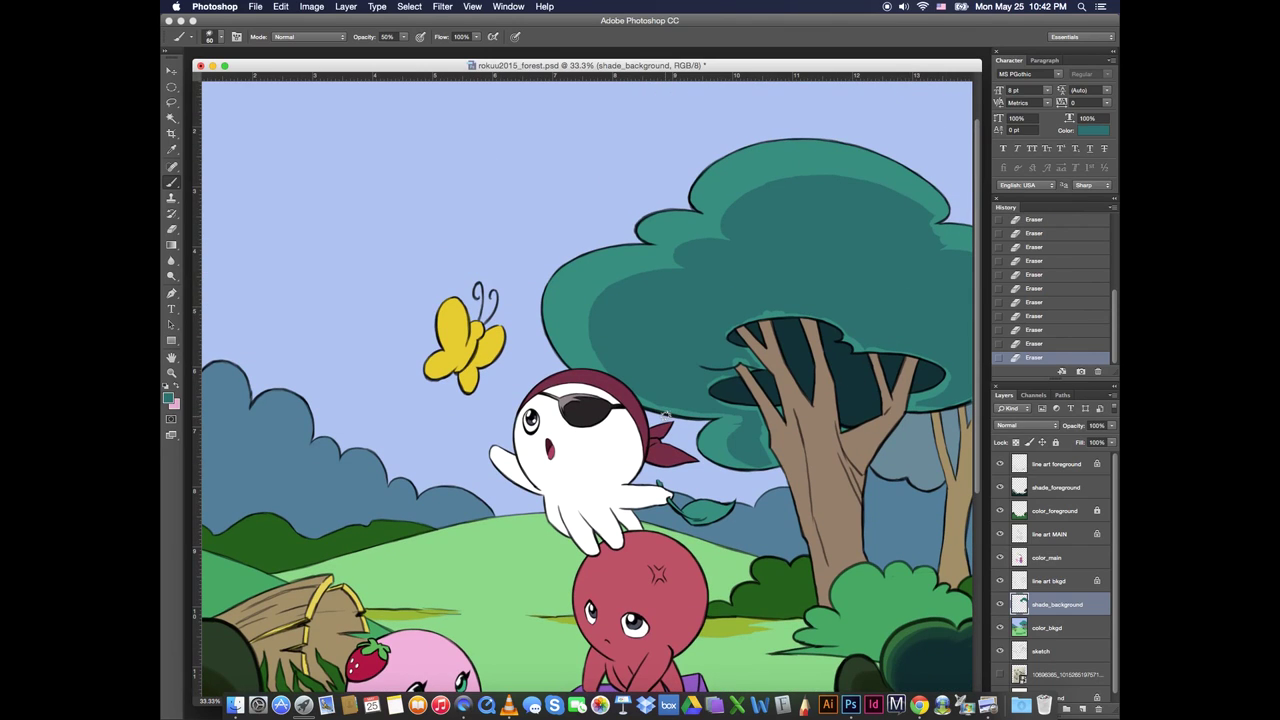
left_click(1048, 628)
left_click(172, 118)
left_click(714, 187)
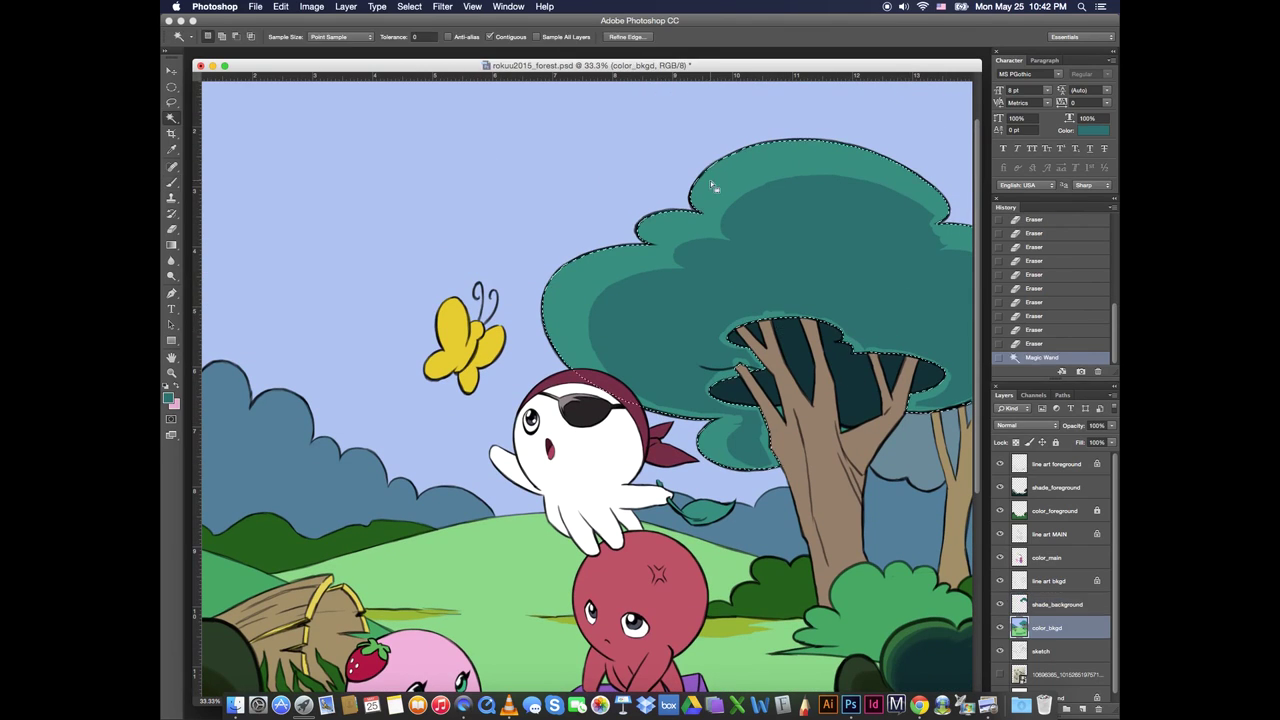
left_click(1050, 606)
left_click(174, 185)
Reshape the canopy shade's edges at the left and right lobe junctions with dark teal brush and eraser strokes
left_click_drag(703, 268, 726, 258)
left_click_drag(682, 250, 732, 240)
left_click_drag(688, 243, 734, 238)
mouse_move(671, 263)
left_mouse_down()
mouse_move(755, 237)
mouse_move(832, 175)
mouse_move(894, 189)
mouse_move(709, 263)
mouse_move(682, 258)
left_mouse_up()
key("e")
left_click_drag(718, 216, 753, 230)
key("b")
left_click_drag(900, 230, 934, 228)
left_click_drag(908, 238, 932, 240)
Paint dark teal over the light gaps around the rim of the canopy's hollow
left_click_drag(731, 371, 712, 380)
mouse_move(736, 366)
left_mouse_down()
mouse_move(708, 388)
mouse_move(726, 338)
left_mouse_up()
left_click_drag(728, 330, 806, 315)
left_click_drag(808, 316, 856, 350)
left_click_drag(860, 350, 910, 355)
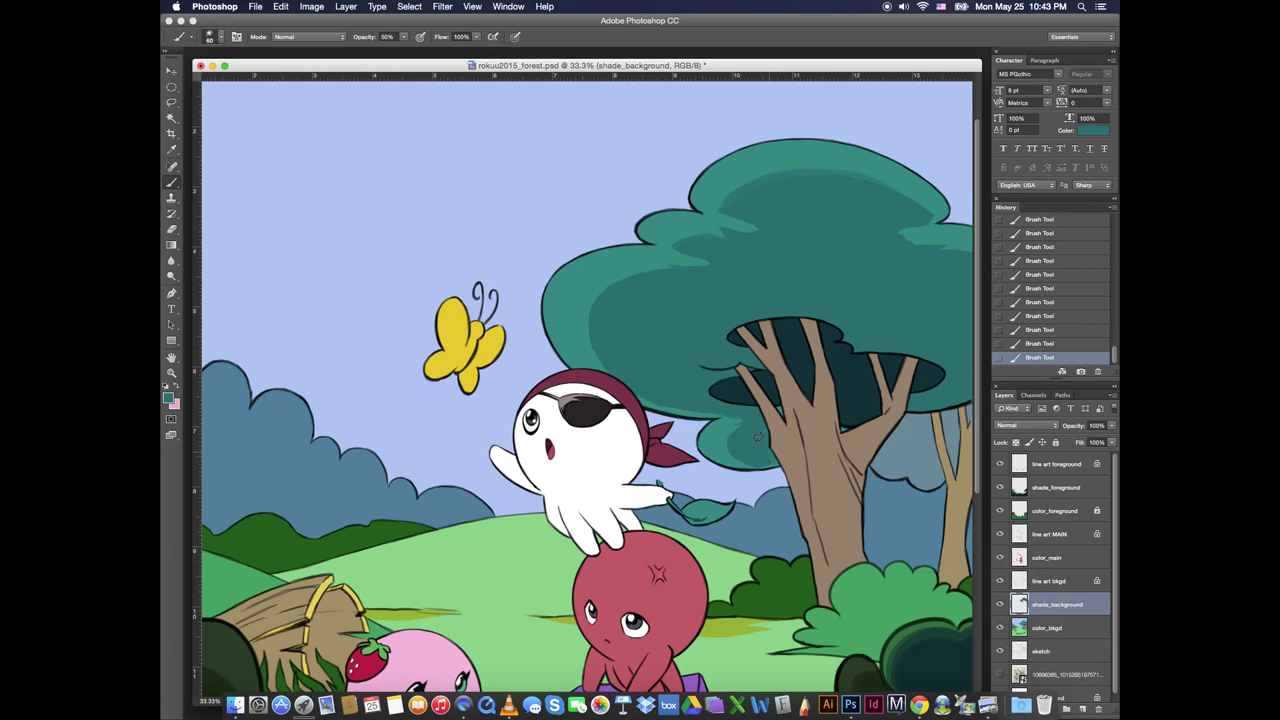
Shade the canopy's lower edge and the small leaf cluster beside the trunk with brush and eraser strokes
left_click_drag(722, 443, 752, 466)
left_click_drag(650, 394, 742, 421)
key("e")
mouse_move(718, 419)
left_mouse_down()
mouse_move(752, 419)
mouse_move(722, 440)
left_mouse_up()
key("b")
mouse_move(726, 419)
left_mouse_down()
mouse_move(754, 417)
mouse_move(716, 440)
left_mouse_up()
left_click_drag(716, 436, 722, 458)
left_click_drag(734, 420, 718, 432)
left_click_drag(718, 438, 734, 460)
Blend teal along the shade edge of the canopy's large left lobe and the small lobe above it
left_click_drag(591, 302, 586, 348)
mouse_move(604, 297)
left_mouse_down()
mouse_move(586, 368)
mouse_move(668, 267)
mouse_move(708, 263)
left_mouse_up()
left_click_drag(676, 238, 750, 228)
mouse_move(676, 230)
left_mouse_down()
mouse_move(708, 222)
mouse_move(718, 254)
left_mouse_up()
key("e")
key("b")
mouse_move(680, 247)
left_mouse_down()
mouse_move(736, 253)
mouse_move(580, 316)
mouse_move(738, 265)
left_mouse_up()
mouse_move(724, 254)
left_mouse_down()
mouse_move(682, 241)
mouse_move(735, 250)
mouse_move(744, 221)
left_mouse_up()
key("e")
key("b")
Blend mid-teal strokes along the shade edge of the canopy's top lobe and over to the right lobe
mouse_move(724, 216)
left_mouse_down()
mouse_move(759, 222)
mouse_move(724, 200)
left_mouse_up()
left_click_drag(724, 208, 776, 175)
left_click_drag(742, 184, 862, 171)
left_click_drag(862, 174, 910, 196)
mouse_move(902, 222)
left_mouse_down()
mouse_move(968, 236)
mouse_move(960, 246)
left_mouse_up()
left_click_drag(942, 243, 920, 238)
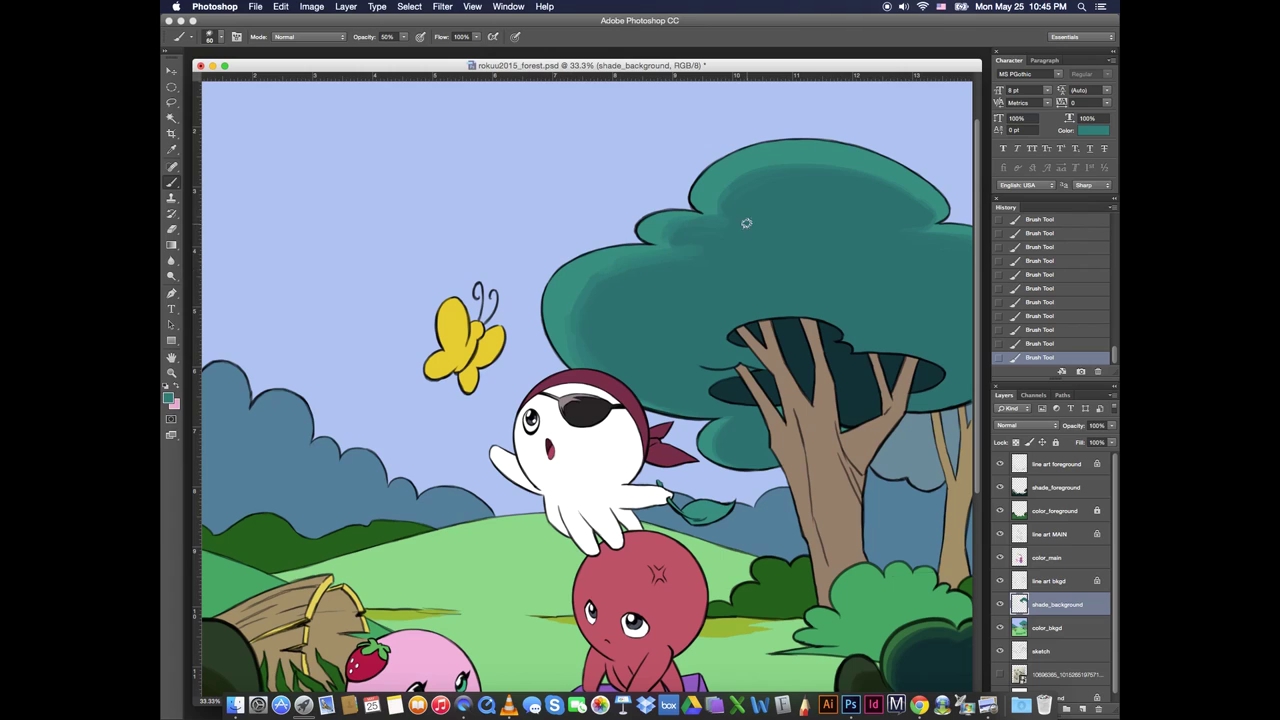
Refine the canopy's small left lobe, top lobe and right junction with alternating eraser and mid-teal brush strokes
key("e")
left_click_drag(714, 212, 740, 230)
mouse_move(726, 224)
left_mouse_down()
mouse_move(714, 214)
mouse_move(750, 242)
left_mouse_up()
key("b")
left_click_drag(748, 230, 731, 223)
mouse_move(784, 188)
left_mouse_down()
mouse_move(966, 230)
mouse_move(926, 212)
left_mouse_up()
key("e")
mouse_move(940, 218)
left_mouse_down()
mouse_move(908, 194)
mouse_move(906, 222)
left_mouse_up()
key("b")
mouse_move(908, 214)
left_mouse_down()
mouse_move(906, 228)
mouse_move(960, 240)
left_mouse_up()
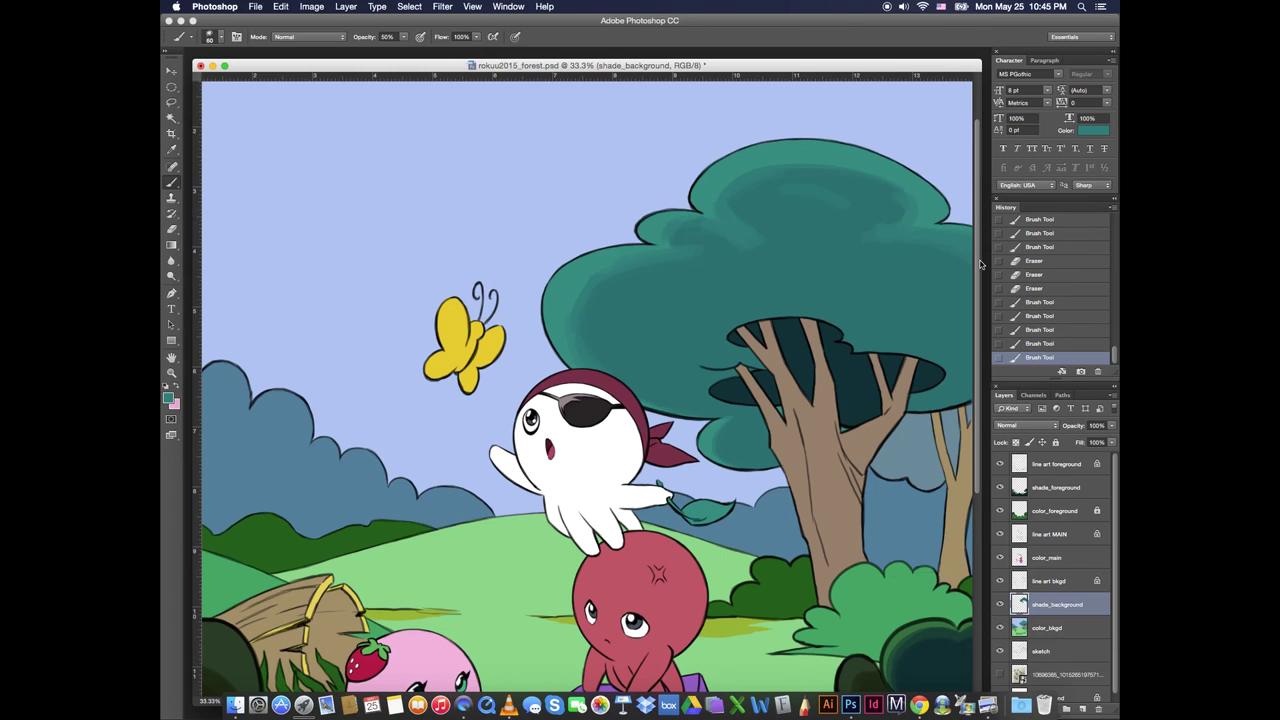
Brush more teal along the large left lobe's upper edge and the middle of the canopy
mouse_move(640, 262)
left_mouse_down()
mouse_move(703, 258)
mouse_move(652, 260)
left_mouse_up()
left_click_drag(656, 258, 712, 254)
mouse_move(890, 240)
left_mouse_down()
mouse_move(937, 237)
mouse_move(868, 238)
left_mouse_up()
Sample the dark teal canopy shade and deepen the large left lobe's outer side and lower edge
left_click(968, 263, "alt")
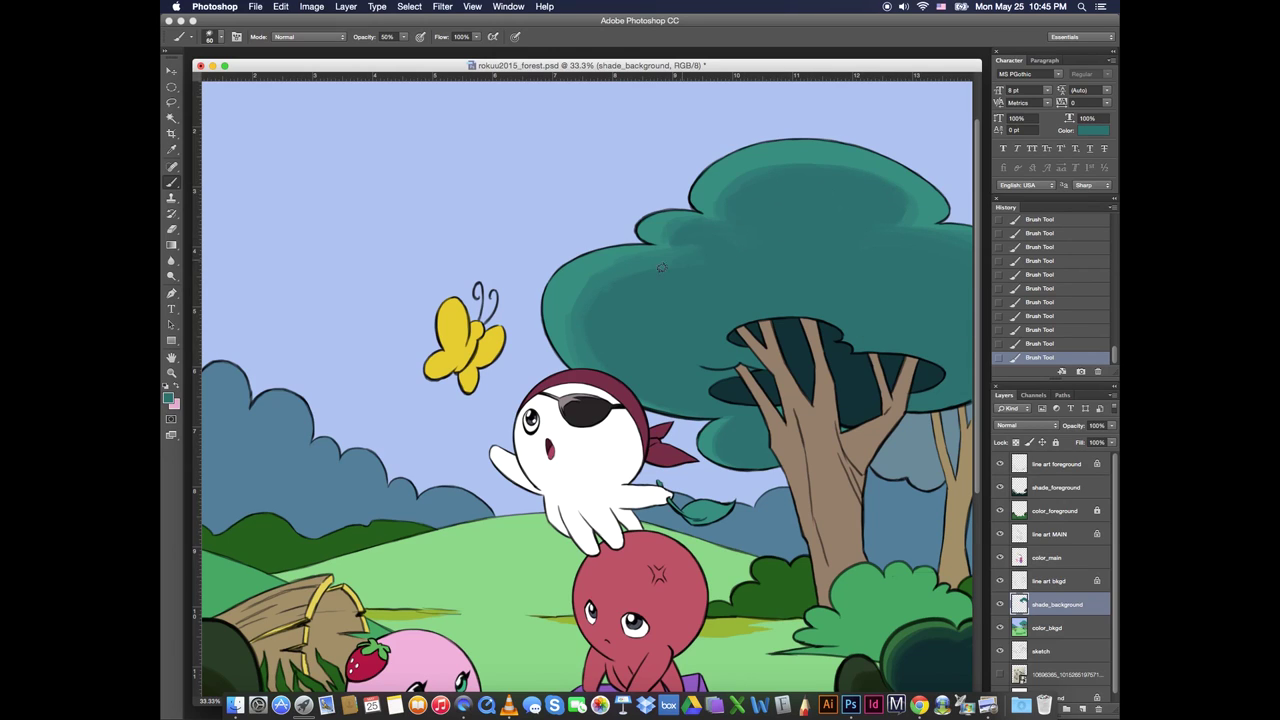
left_click_drag(585, 367, 578, 344)
left_click_drag(666, 409, 645, 405)
left_click_drag(570, 356, 566, 312)
Resample the mid and dark teal canopy tones and touch up the large left lobe's shading
left_click(580, 298, "alt")
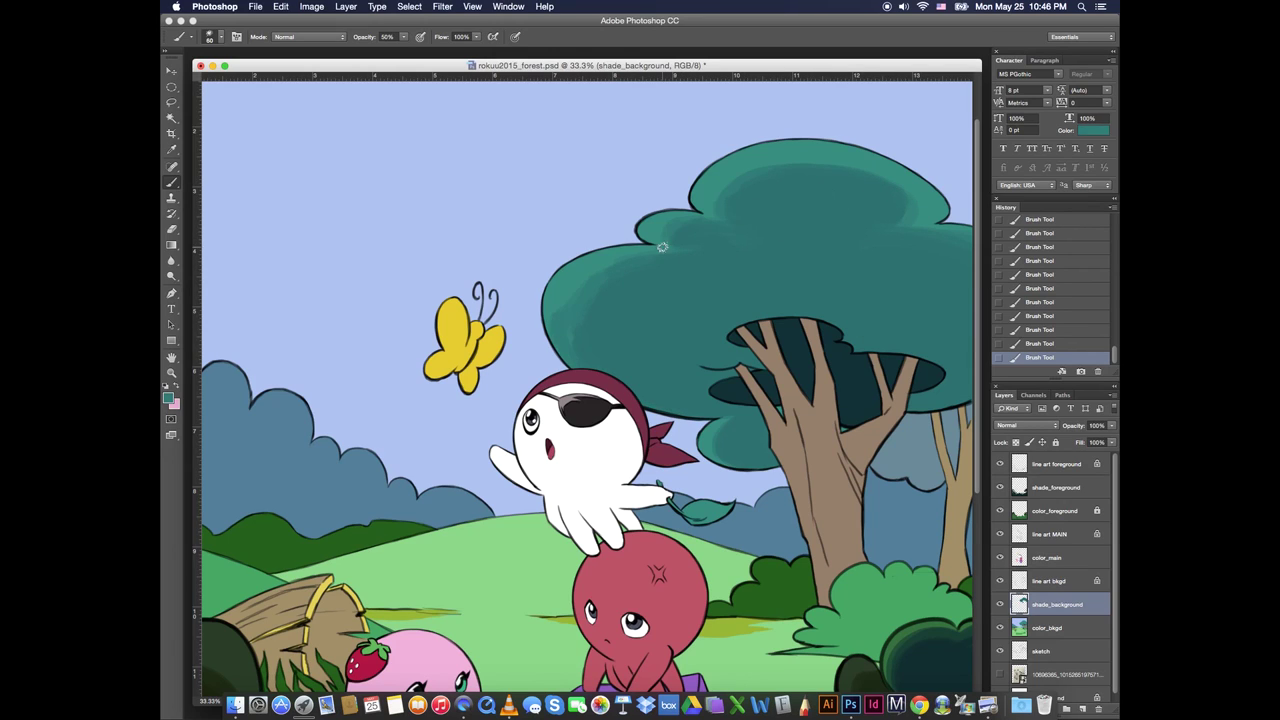
left_click(701, 268, "alt")
key("bracketleft")
key("bracketleft")
key("bracketleft")
left_click(594, 392)
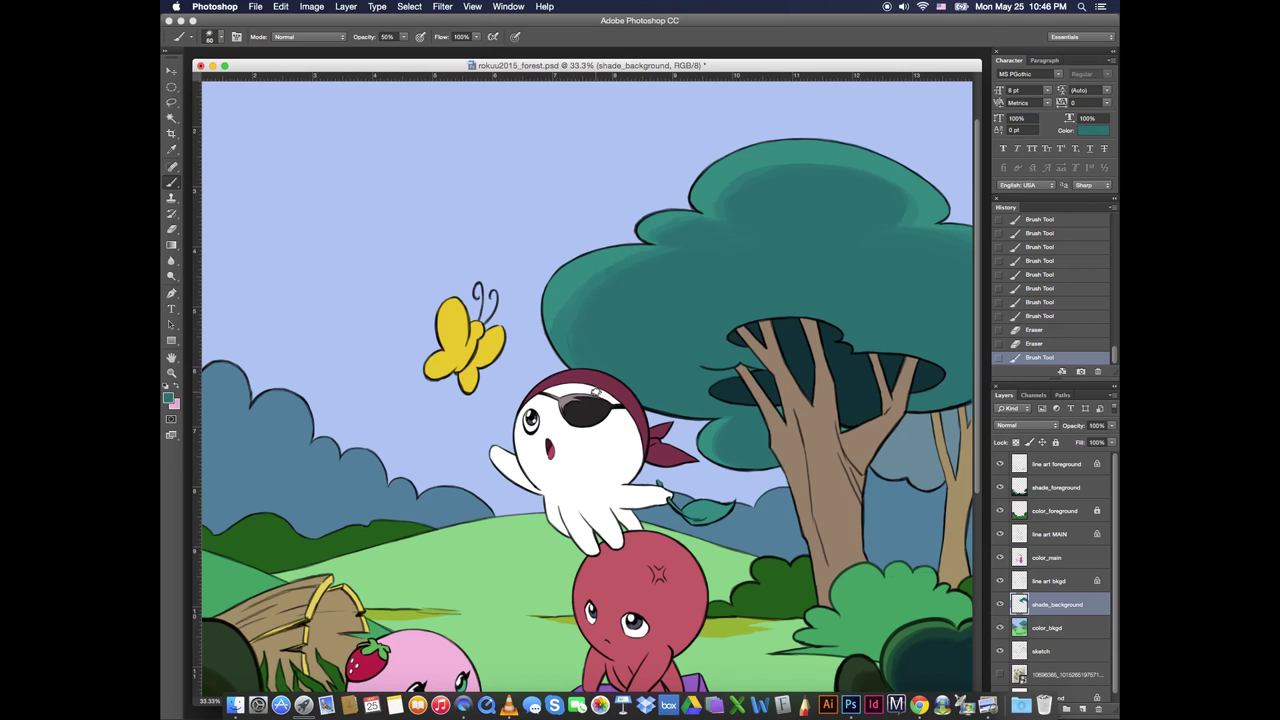
Choose a darker blue-teal foreground color and paint deep shadow on the canopy around the hollow and branches
left_click_drag(734, 560, 781, 448)
left_click(169, 398)
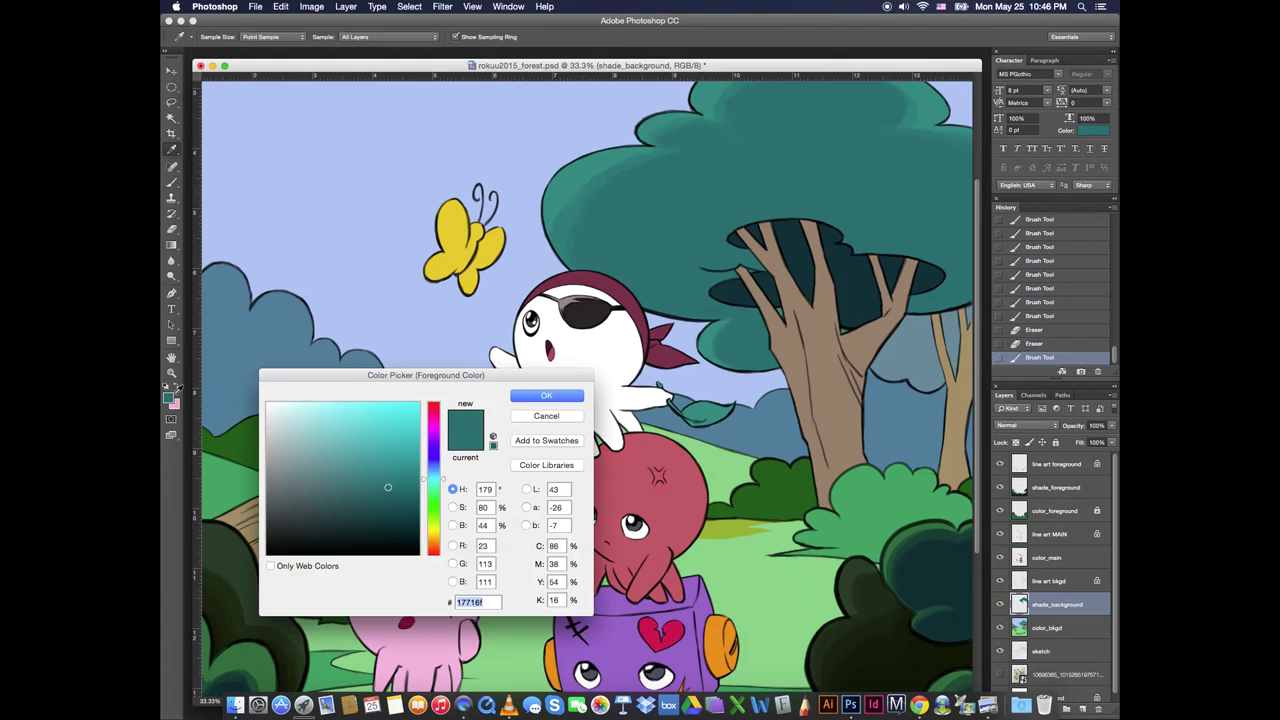
left_click(435, 476)
left_click(383, 504)
key("Return")
mouse_move(838, 228)
left_mouse_down()
mouse_move(735, 246)
mouse_move(668, 297)
mouse_move(764, 327)
mouse_move(755, 355)
left_mouse_up()
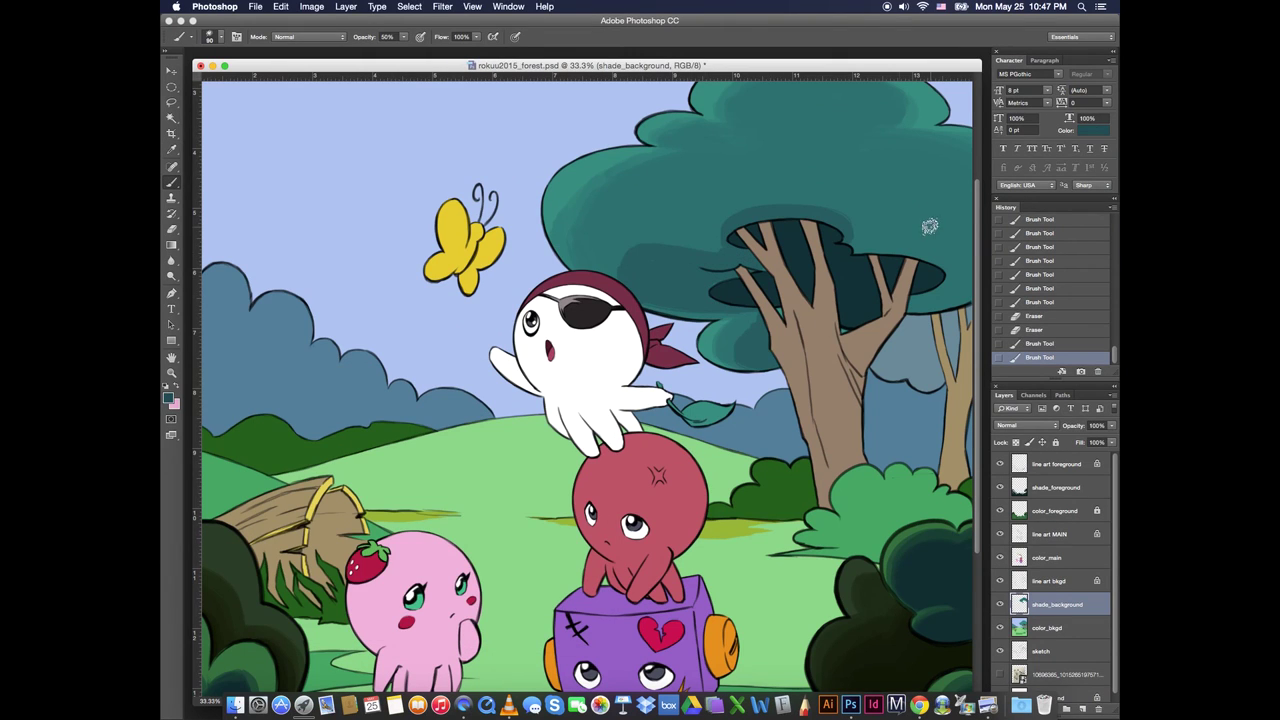
mouse_move(752, 227)
left_mouse_down()
mouse_move(825, 220)
mouse_move(915, 292)
mouse_move(955, 293)
left_mouse_up()
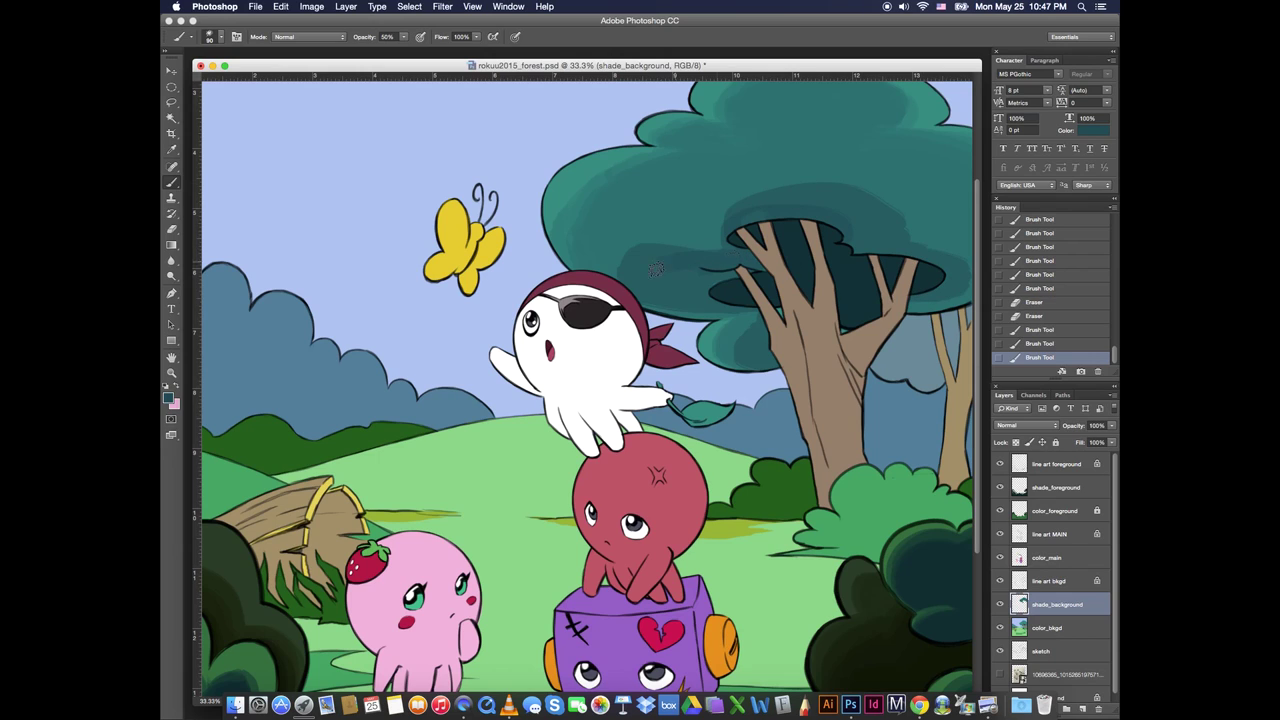
Paint more dark teal shadow along the canopy's underside and around the hollow on the shade_background layer
mouse_move(656, 269)
left_mouse_down()
mouse_move(745, 301)
mouse_move(690, 250)
left_mouse_up()
left_click_drag(756, 320, 758, 343)
mouse_move(915, 299)
left_mouse_down()
mouse_move(955, 297)
mouse_move(815, 212)
left_mouse_up()
left_click_drag(768, 240, 769, 272)
mouse_move(752, 284)
left_mouse_down()
mouse_move(743, 296)
mouse_move(783, 347)
left_mouse_up()
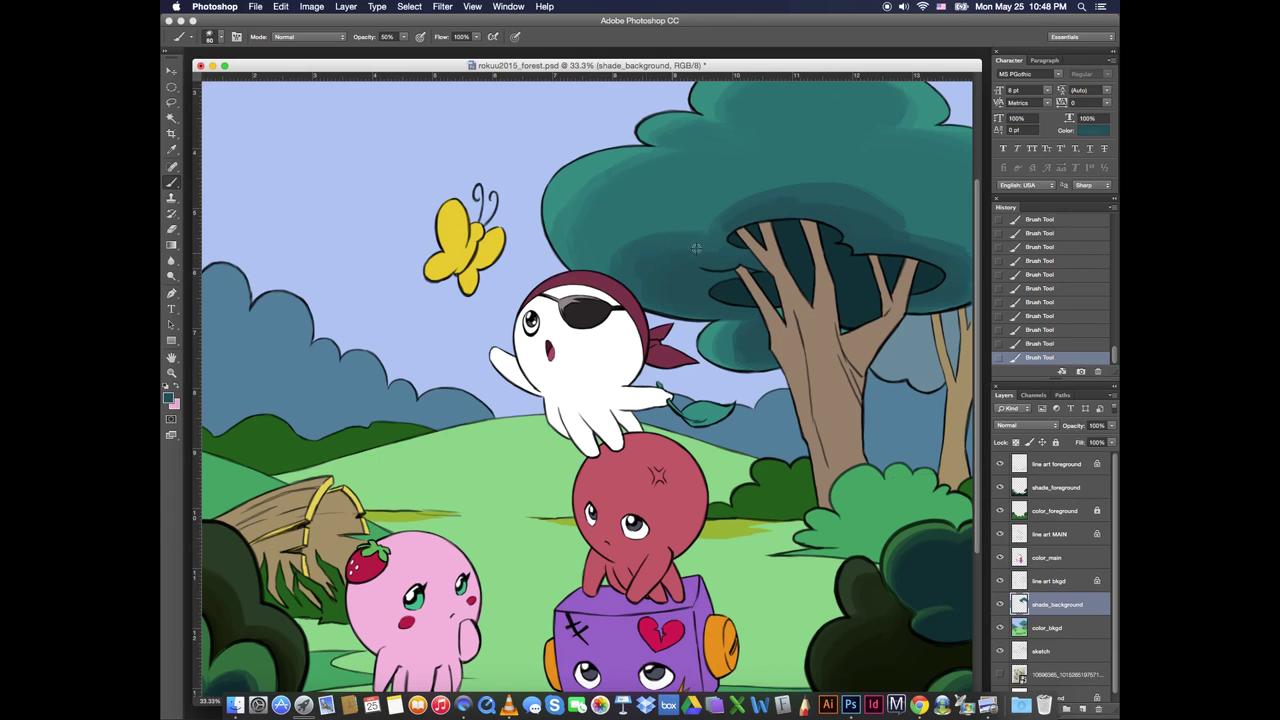
key("alt+bracketright")
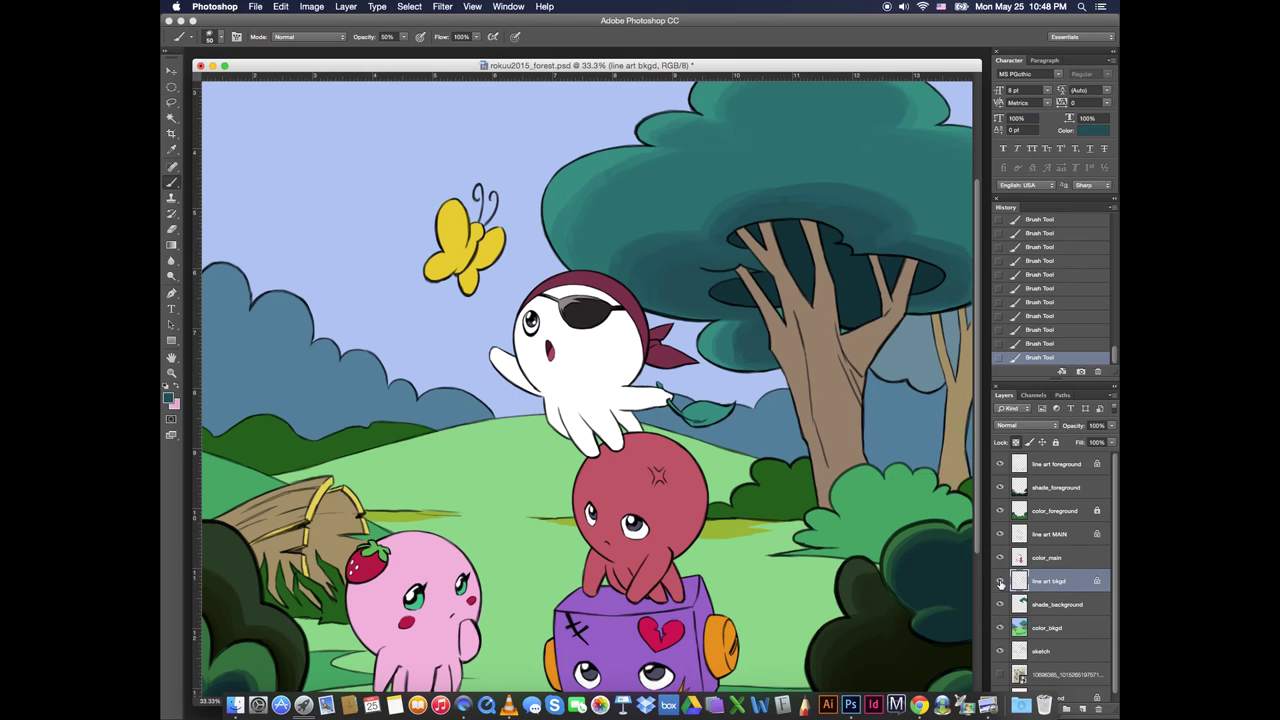
left_click(1020, 606)
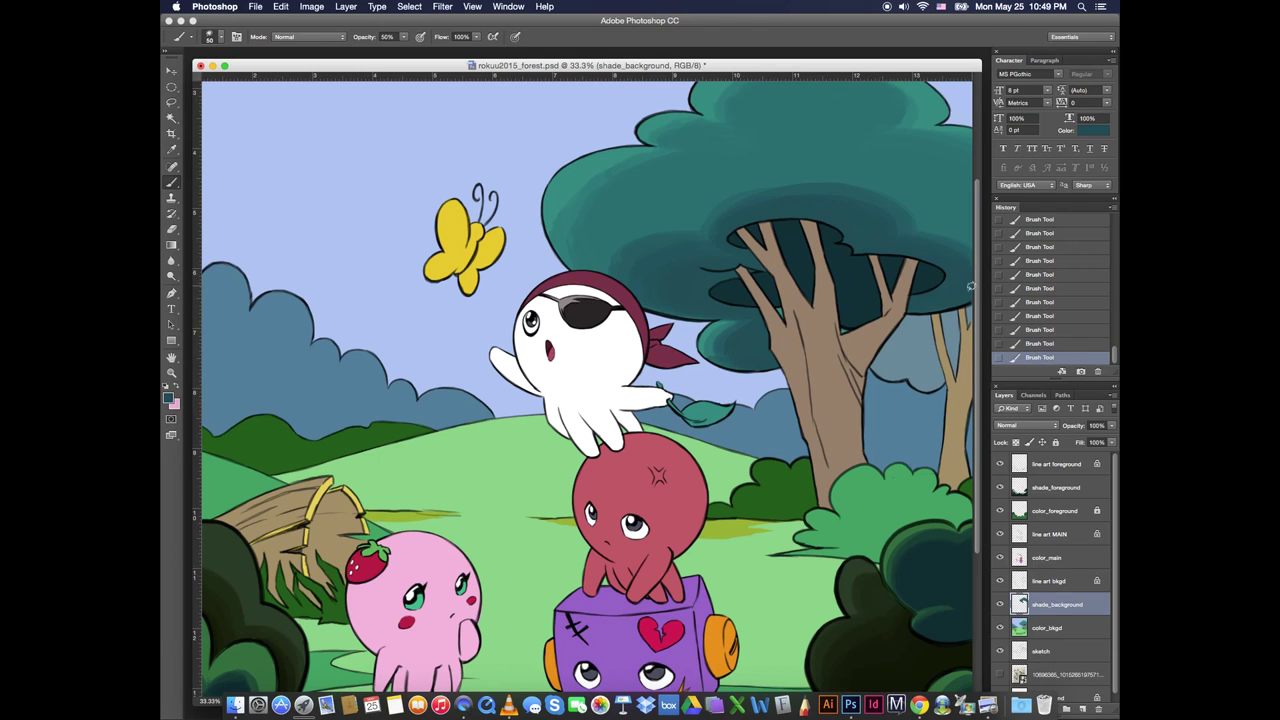
Sample the dark teal above the hollow and brush it with a larger brush across the canopy toward the right
left_click(824, 188, "alt")
key("bracketright")
key("bracketright")
key("bracketright")
key("bracketright")
key("bracketright")
key("bracketright")
mouse_move(767, 194)
left_mouse_down()
mouse_move(815, 188)
mouse_move(925, 223)
left_mouse_up()
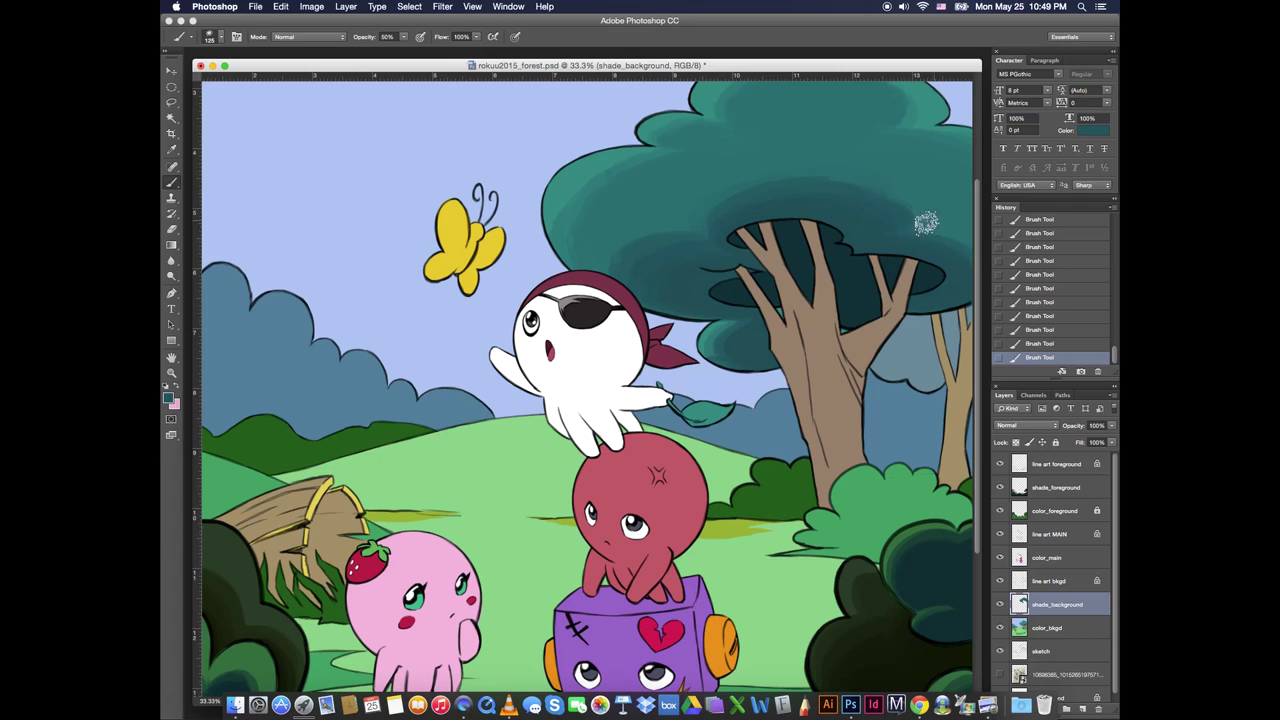
Deepen the shadow along the hollow's upper left rim with a smaller brush
key("[")
key("[")
key("[")
key("[")
mouse_move(751, 218)
left_mouse_down()
mouse_move(844, 198)
mouse_move(812, 190)
mouse_move(731, 208)
mouse_move(789, 182)
left_mouse_up()
key("bracketleft")
key("bracketleft")
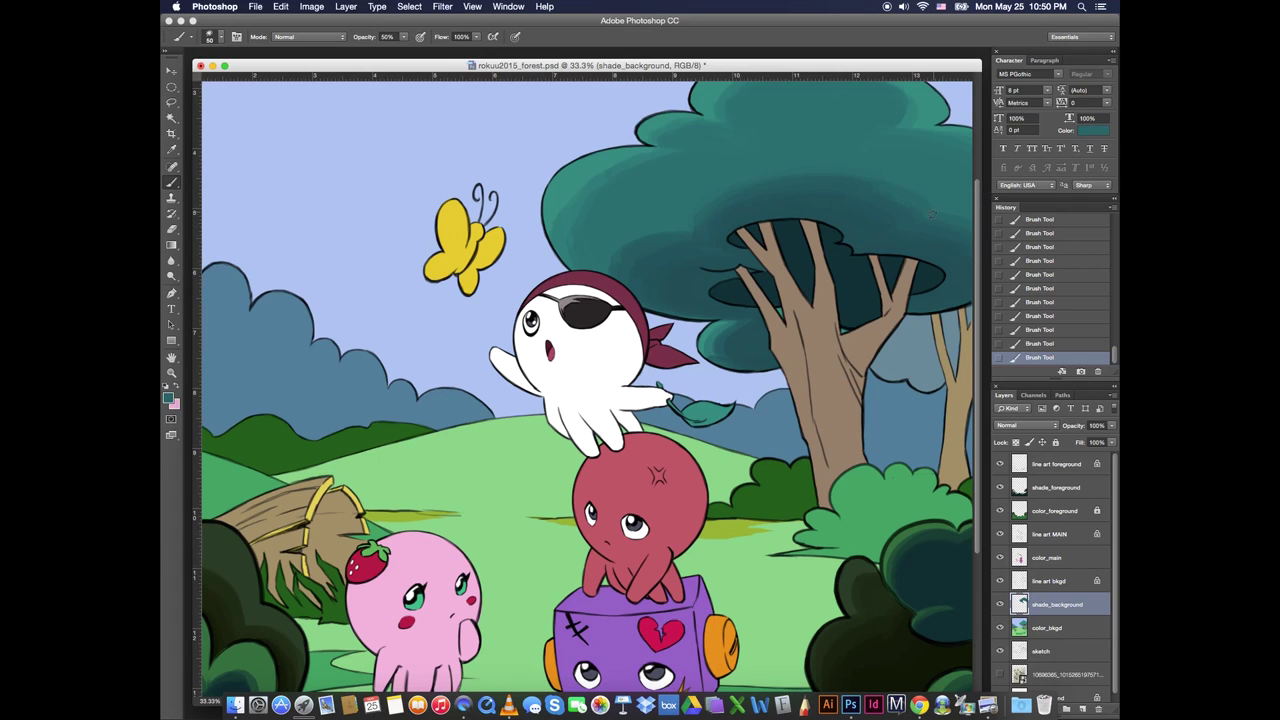
Resample the canopy teals and soften the large left lobe's shading with the Eraser and Brush
left_click(594, 218, "alt")
left_click(693, 157, "alt")
key("e")
mouse_move(711, 151)
left_mouse_down()
mouse_move(646, 152)
mouse_move(709, 149)
mouse_move(636, 129)
mouse_move(663, 151)
mouse_move(705, 155)
mouse_move(649, 190)
mouse_move(678, 155)
mouse_move(598, 189)
mouse_move(674, 152)
mouse_move(642, 184)
left_mouse_up()
key("b")
left_click(690, 160, "alt")
key("e")
key("b")
left_click(649, 190, "alt")
left_click(642, 176, "alt")
Sample the teal above the hollow and brush broad shading across the canopy's right side with a larger brush
left_click(772, 175, "alt")
key("bracketright")
key("bracketright")
key("bracketright")
key("bracketright")
key("bracketright")
key("bracketright")
left_click_drag(813, 155, 870, 168)
left_click_drag(870, 168, 952, 196)
left_click(678, 192, "alt")
key("bracketleft")
key("bracketleft")
key("bracketleft")
key("bracketleft")
key("bracketleft")
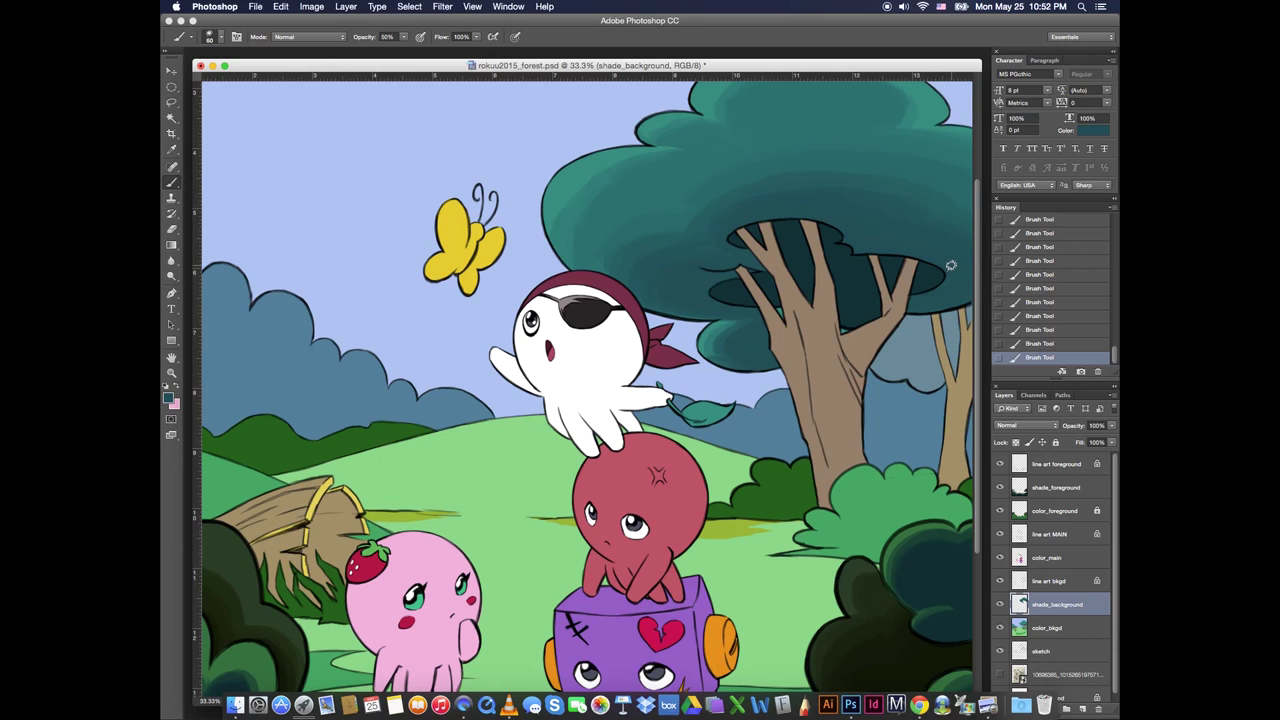
key("alt+bracketleft")
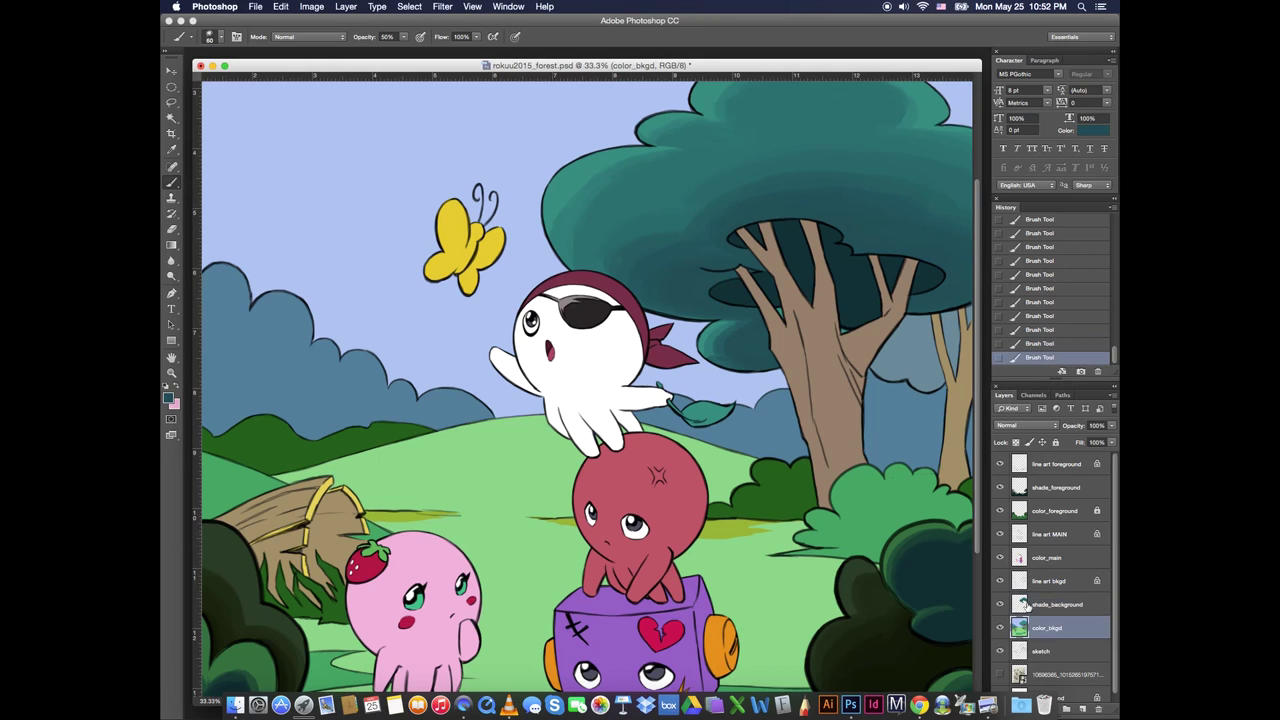
left_click(1026, 605)
key("super+z")
key("super+z")
key("super+z")
key("w")
left_click(836, 365)
key("super+d")
Select the large tree's trunk area from the color_bkgd layer with the Magic Wand and return to shade_background
key("alt+bracketleft")
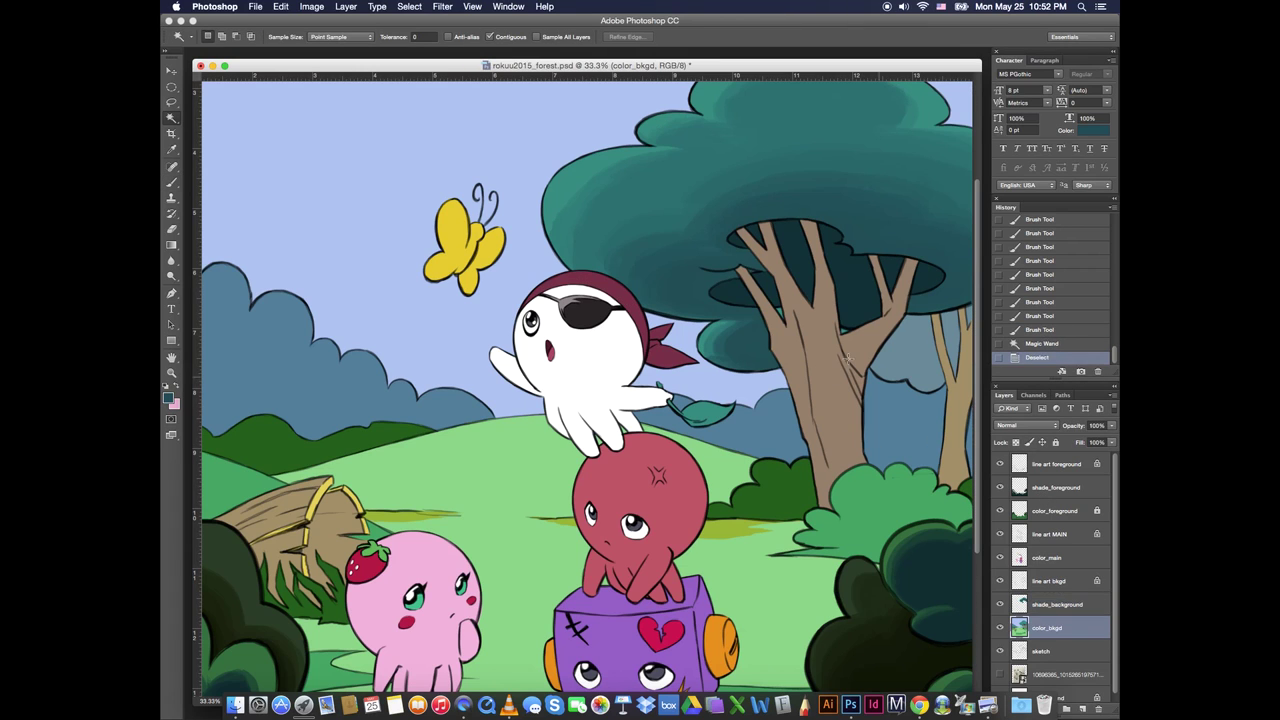
left_click(846, 358)
key("alt+bracketright")
Set the foreground color to dark brown 693e2e and switch to the Brush
left_click(168, 398)
left_click(820, 380)
left_click(350, 484)
left_click(352, 492)
left_click(434, 548)
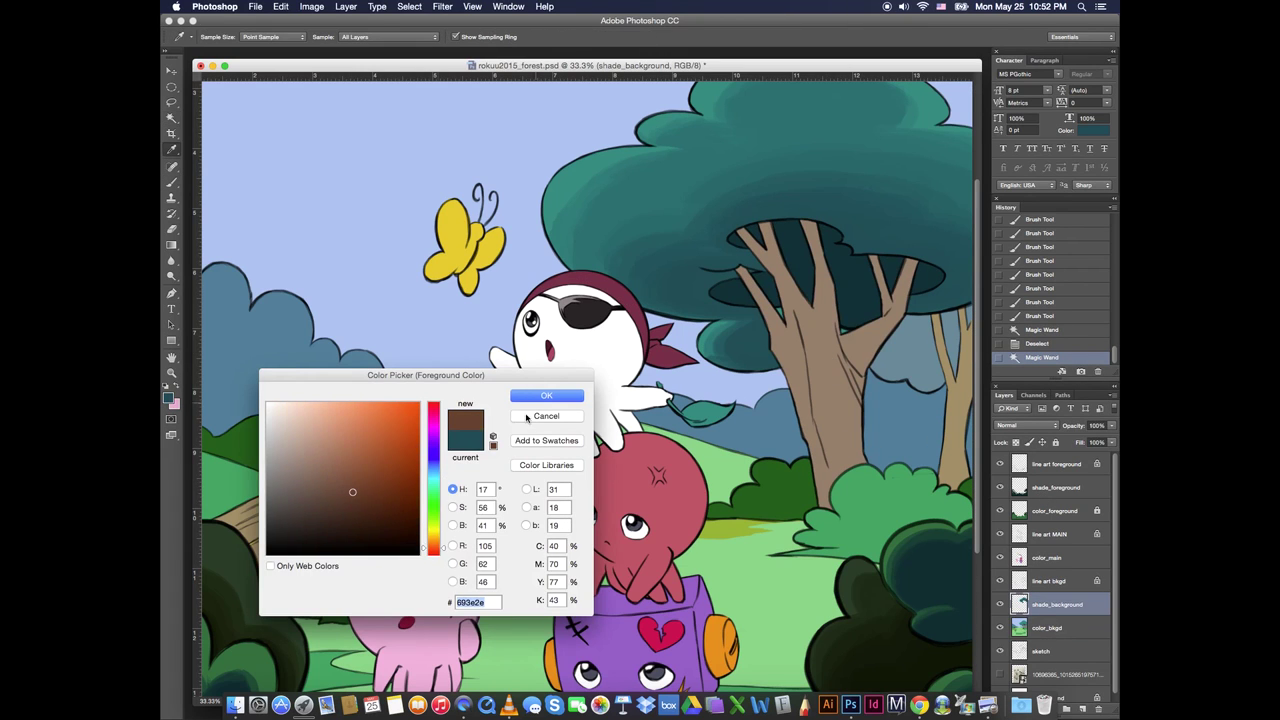
key("Return")
key("b")
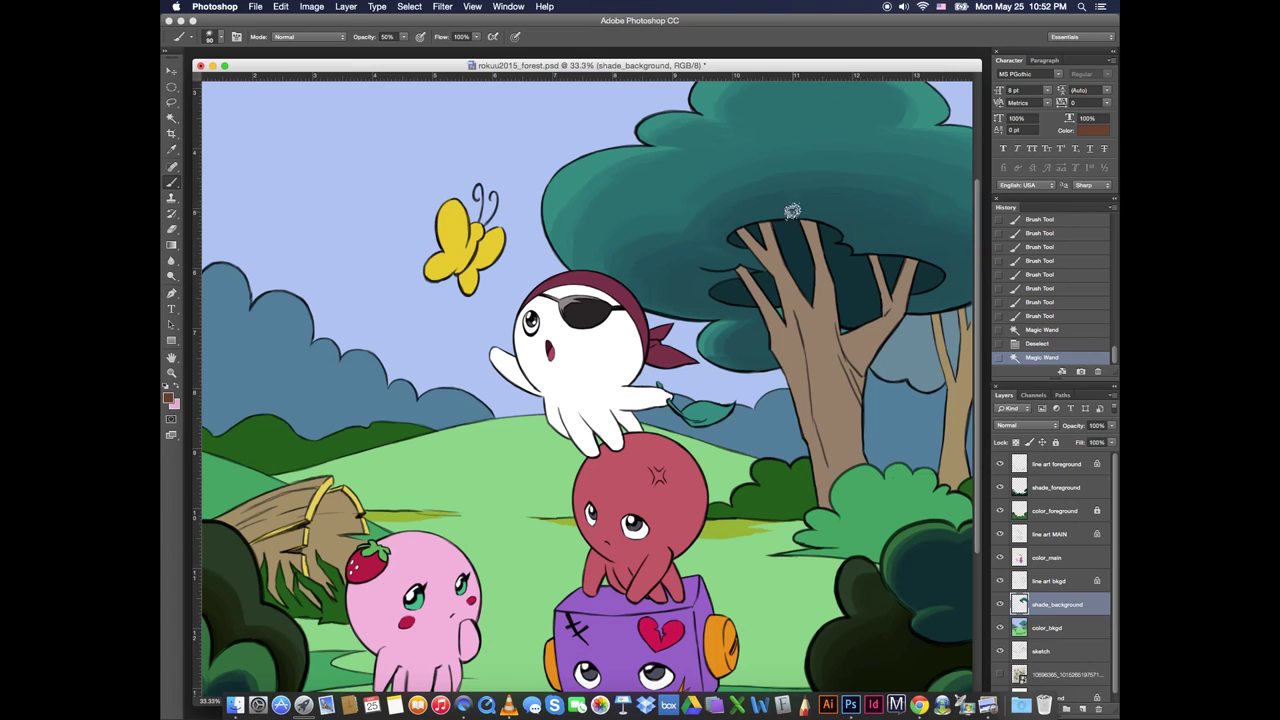
Brush dark brown shadow over the tops of the large tree's branches beneath the canopy
mouse_move(742, 232)
left_mouse_down()
mouse_move(843, 229)
mouse_move(867, 264)
mouse_move(951, 258)
left_mouse_up()
left_click_drag(822, 225, 744, 242)
left_click_drag(914, 268, 872, 274)
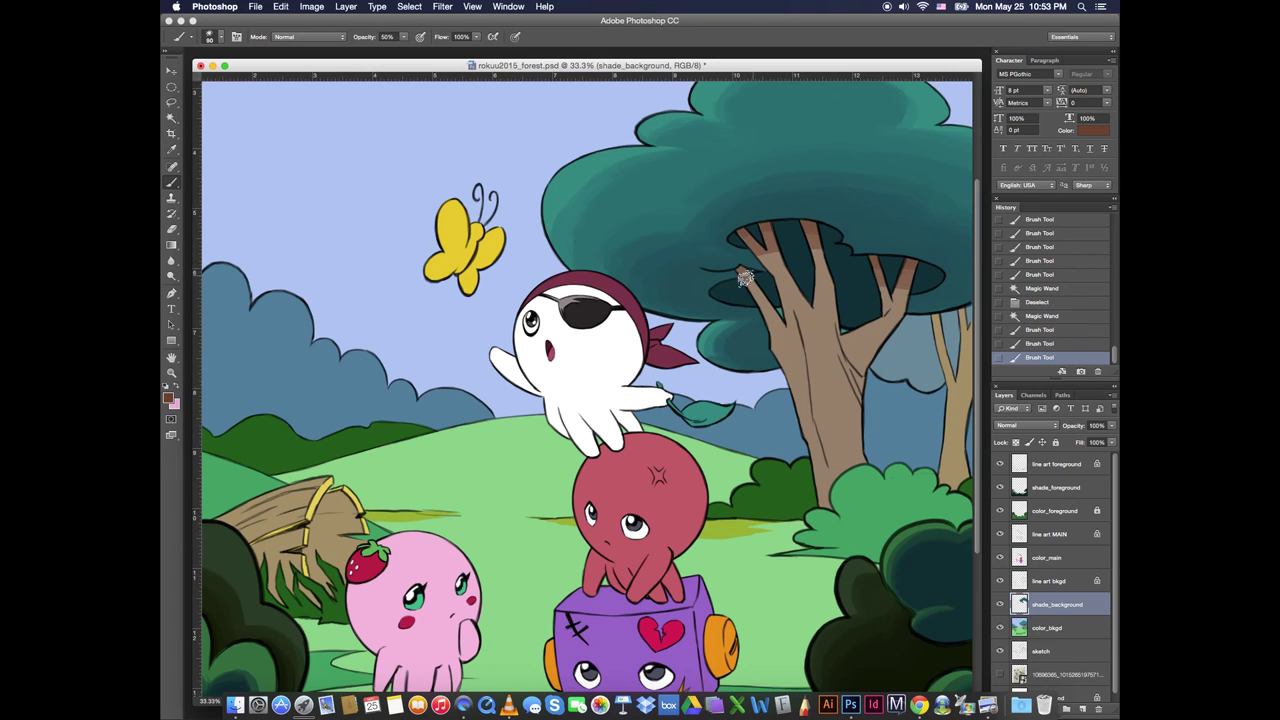
mouse_move(750, 251)
left_mouse_down()
mouse_move(838, 230)
mouse_move(790, 250)
mouse_move(826, 227)
left_mouse_up()
Darken the tips of the middle, left and right branches with a smaller brush
key("[")
key("[")
key("[")
left_click_drag(806, 222, 824, 236)
left_click_drag(733, 228, 744, 244)
left_click_drag(738, 232, 752, 250)
left_click_drag(907, 256, 916, 264)
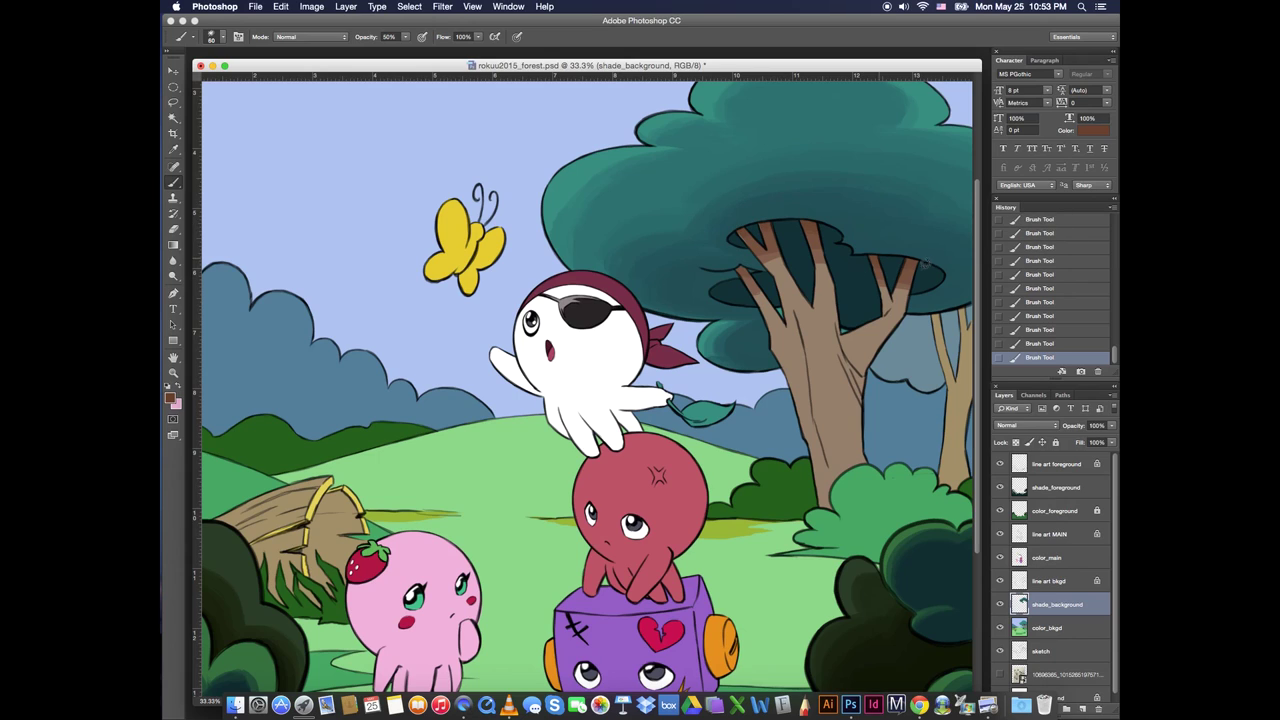
Sample a lighter branch brown and blend the shadow edges on the left and right branches
left_click(766, 284, "alt")
left_click_drag(751, 299, 772, 264)
left_click_drag(866, 294, 874, 284)
mouse_move(898, 288)
left_mouse_down()
mouse_move(908, 281)
mouse_move(882, 273)
left_mouse_up()
left_click_drag(898, 286, 910, 274)
Resample the branch browns and extend the shading down the left branch and across the upper branches
left_click(773, 231, "alt")
left_click_drag(770, 228, 776, 235)
left_click(747, 265, "alt")
left_click_drag(761, 302, 784, 326)
mouse_move(766, 255)
left_mouse_down()
mouse_move(823, 261)
mouse_move(838, 325)
mouse_move(907, 293)
left_mouse_up()
Sample the reddish brown and shade the right branch down to where it joins the trunk
left_click(906, 285, "alt")
left_click_drag(906, 286, 866, 374)
left_click(892, 323, "alt")
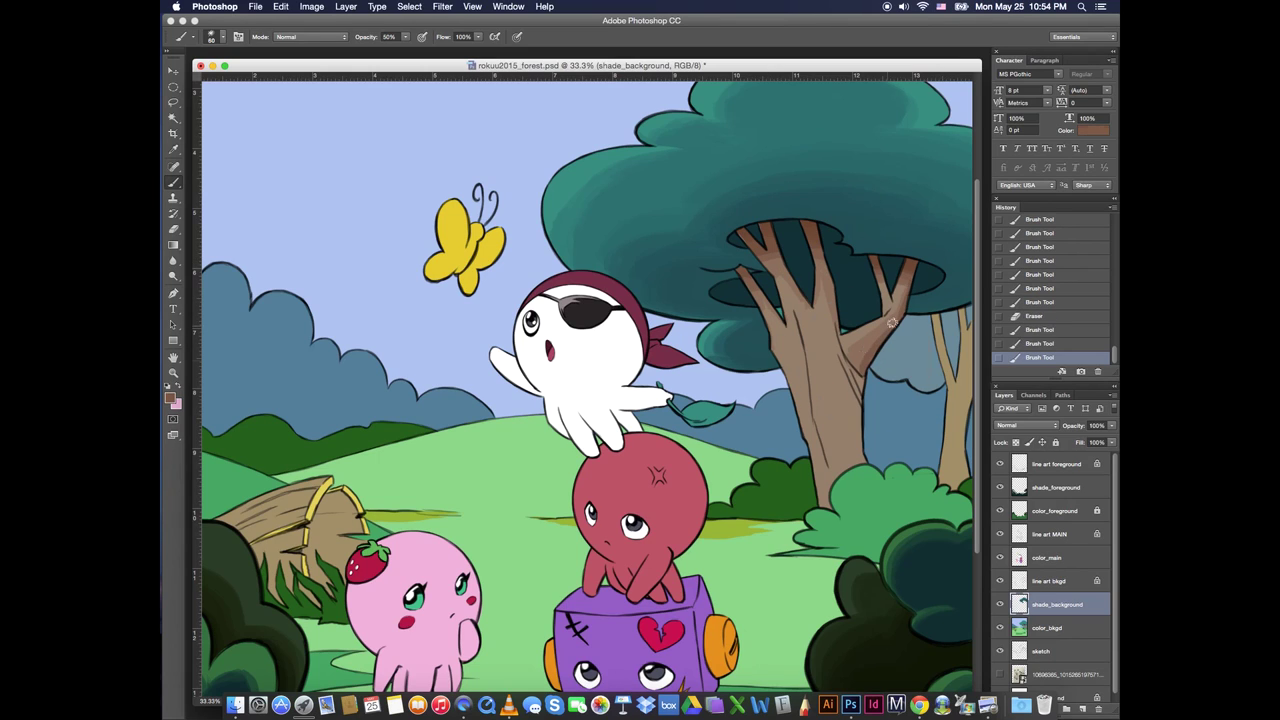
mouse_move(892, 323)
left_mouse_down()
mouse_move(856, 460)
mouse_move(840, 358)
left_mouse_up()
left_click_drag(846, 348, 838, 370)
left_click_drag(842, 356, 840, 384)
left_click_drag(838, 362, 842, 392)
Brush reddish-brown shading down the left and middle branches into the upper trunk
left_click_drag(755, 303, 774, 362)
left_click_drag(742, 273, 784, 341)
mouse_move(777, 258)
left_mouse_down()
mouse_move(790, 282)
mouse_move(815, 280)
left_mouse_up()
left_click_drag(816, 277, 818, 304)
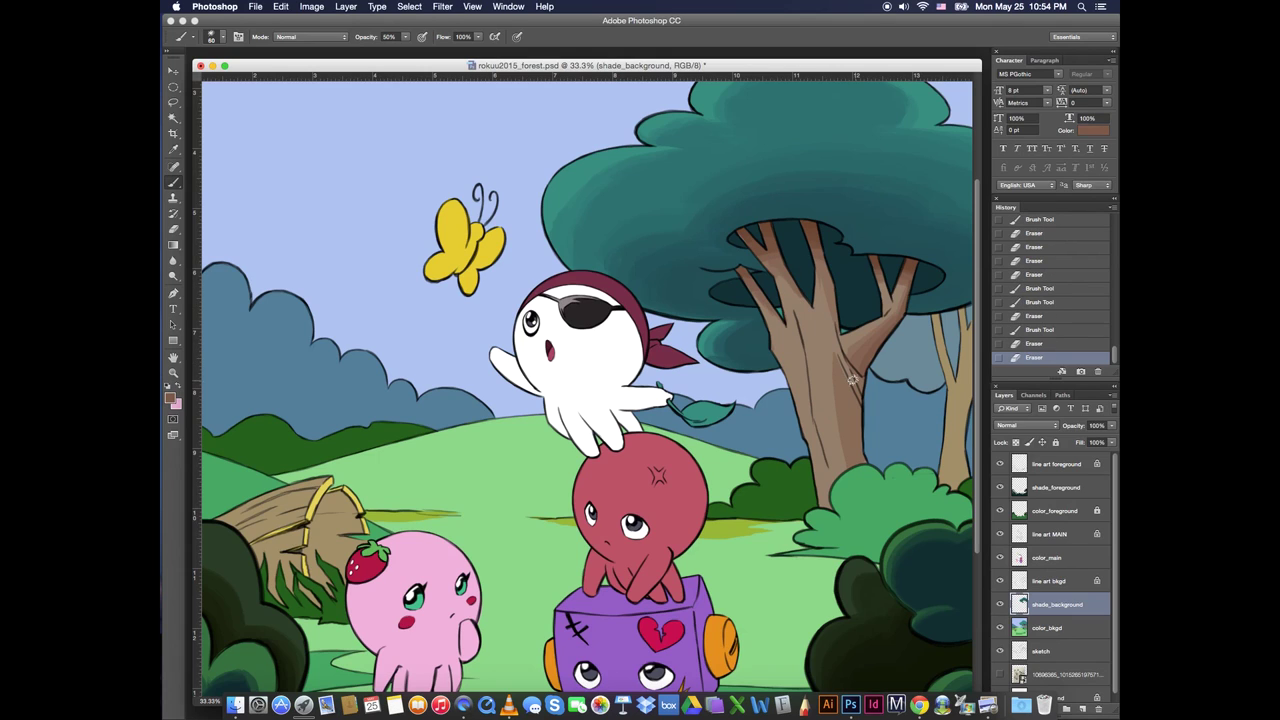
Shade the trunk's right side from the fork to the base with a resampled brown
left_click_drag(848, 368, 857, 428)
left_click(862, 458, "alt")
left_click_drag(858, 472, 864, 396)
Sample the brown near the trunk's base and shade the lower left edge of the trunk
mouse_move(812, 426)
left_mouse_down()
mouse_move(826, 506)
mouse_move(814, 464)
left_mouse_up()
left_click(822, 476, "alt")
left_click_drag(806, 394, 810, 422)
left_click_drag(807, 392, 814, 432)
left_click_drag(812, 414, 820, 444)
left_click_drag(820, 426, 828, 456)
left_click_drag(824, 428, 830, 456)
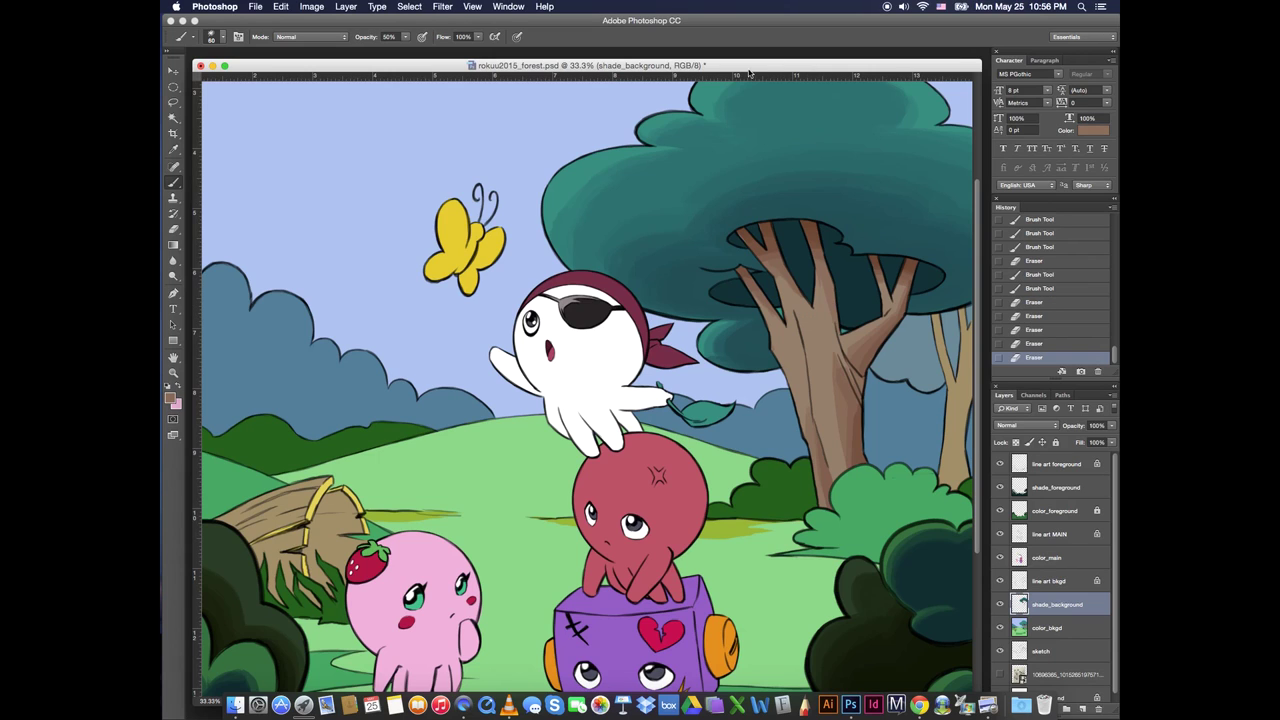
Sample the trunk's brown tones and brush long shading strokes down the middle of the trunk
left_click(838, 362, "alt")
mouse_move(828, 277)
left_mouse_down()
mouse_move(838, 362)
mouse_move(830, 443)
mouse_move(812, 446)
left_mouse_up()
left_click(858, 396, "alt")
left_click_drag(834, 316, 843, 468)
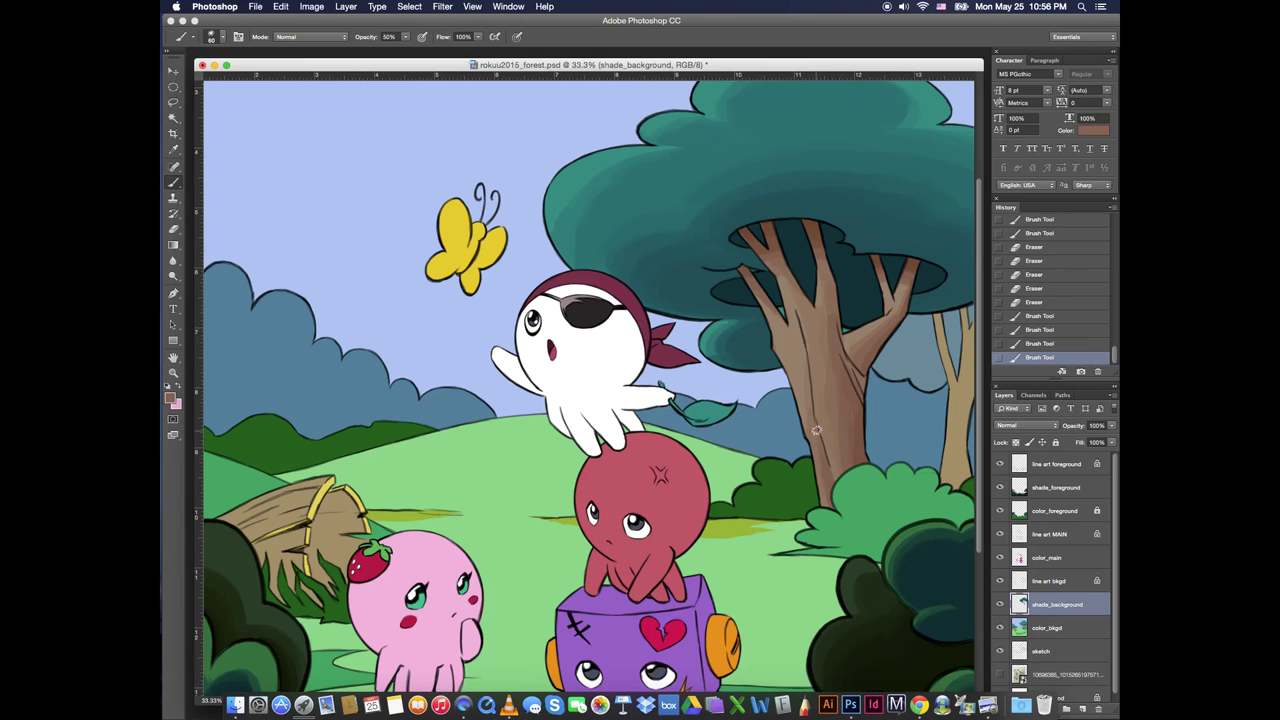
Roll back the most recent tree shading strokes to an earlier history state
left_click(1040, 316)
left_click(1040, 302)
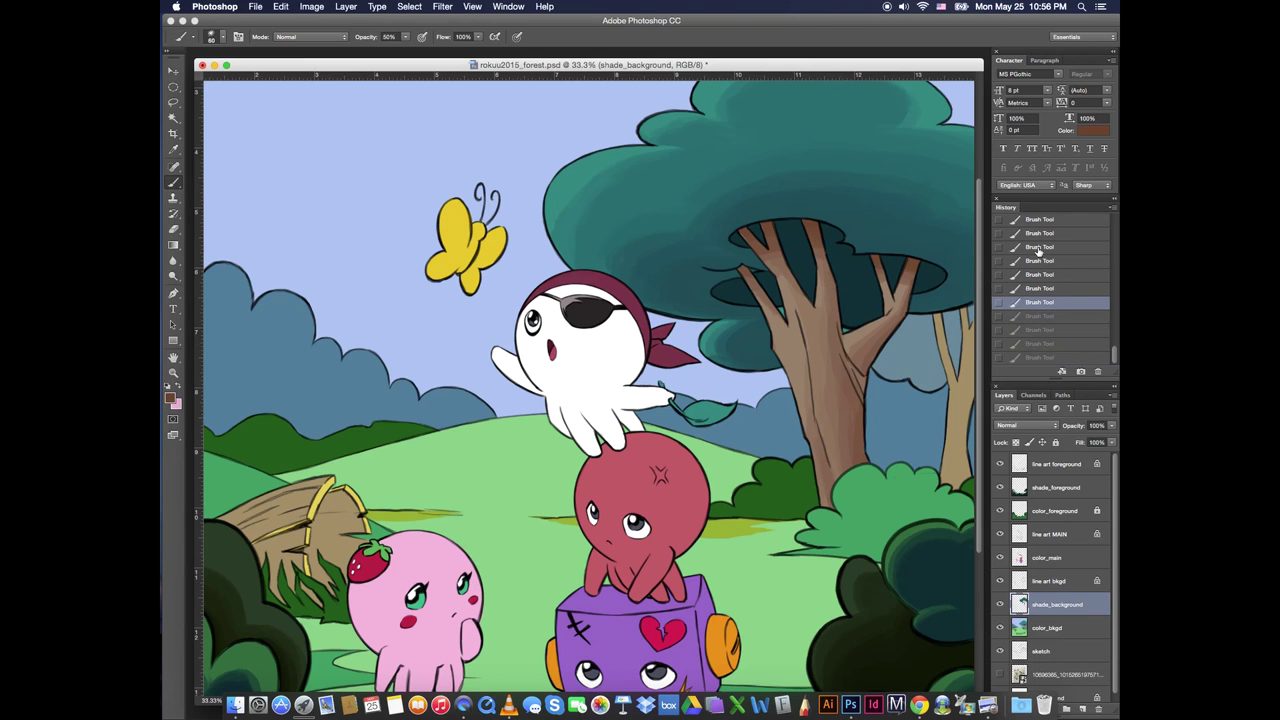
left_click(1040, 288)
Sample the branch browns and blend the shading on the middle and left branches
left_click(824, 285, "alt")
left_click_drag(826, 250, 833, 296)
left_click_drag(774, 238, 800, 291)
left_click(901, 309, "alt")
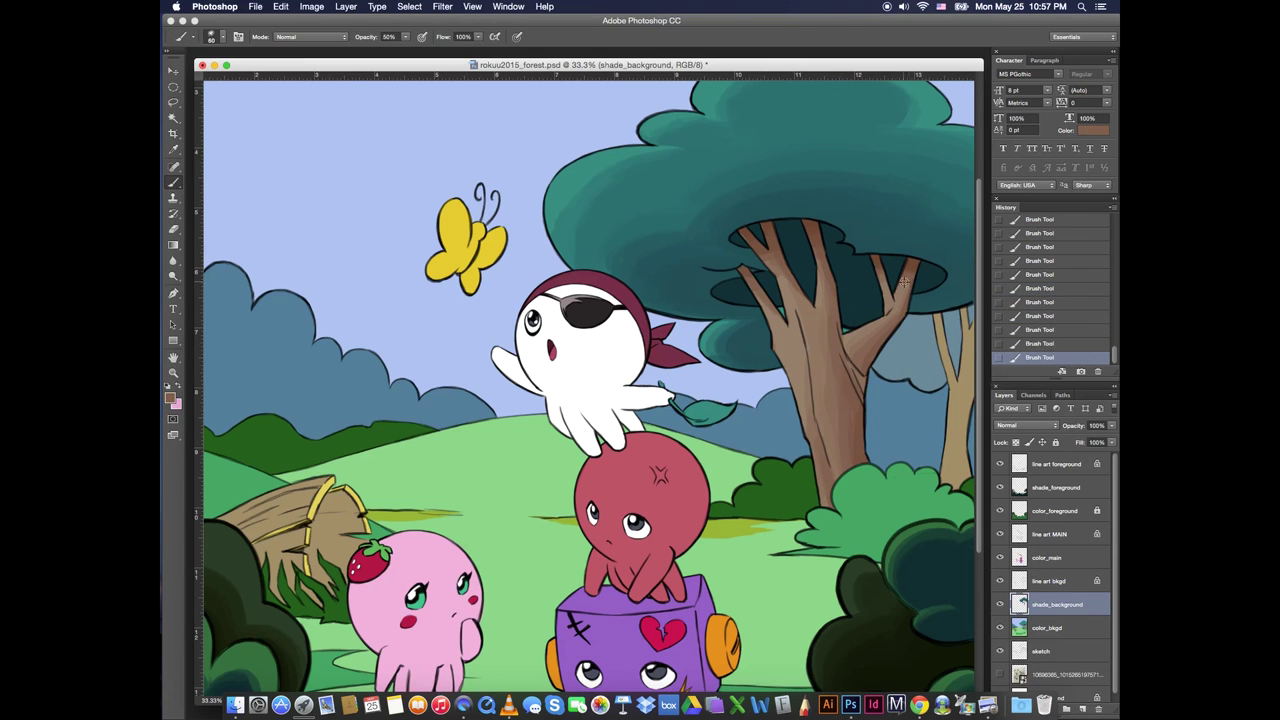
left_click(905, 275, "alt")
Resample the trunk browns, deepen the lower right edge of the trunk and reduce the brush size
left_click(849, 368, "alt")
left_click_drag(861, 466, 860, 388)
left_click(857, 384, "alt")
key("bracketleft")
key("bracketleft")
left_click(820, 440, "alt")
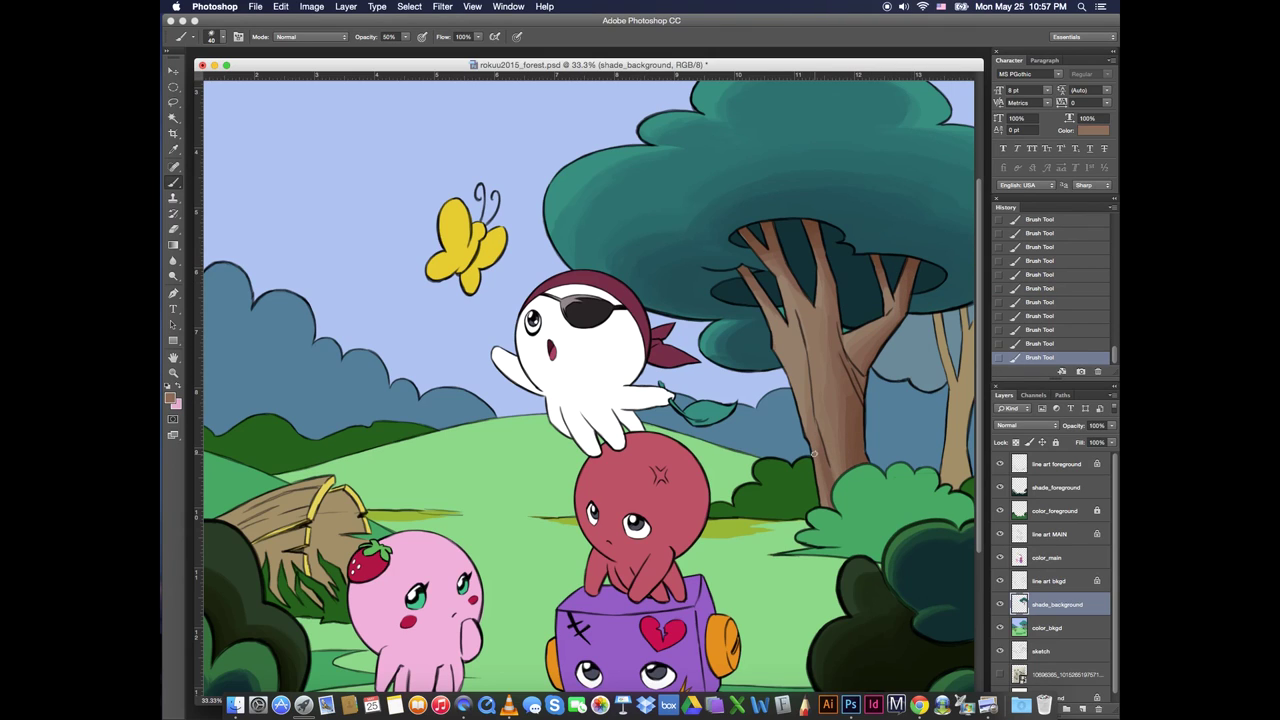
Sample the dark reddish brown, revert the last eraser stroke and darken the upper branches with a smaller brush
left_click(760, 216, "alt")
key("bracketleft")
left_click(1045, 346)
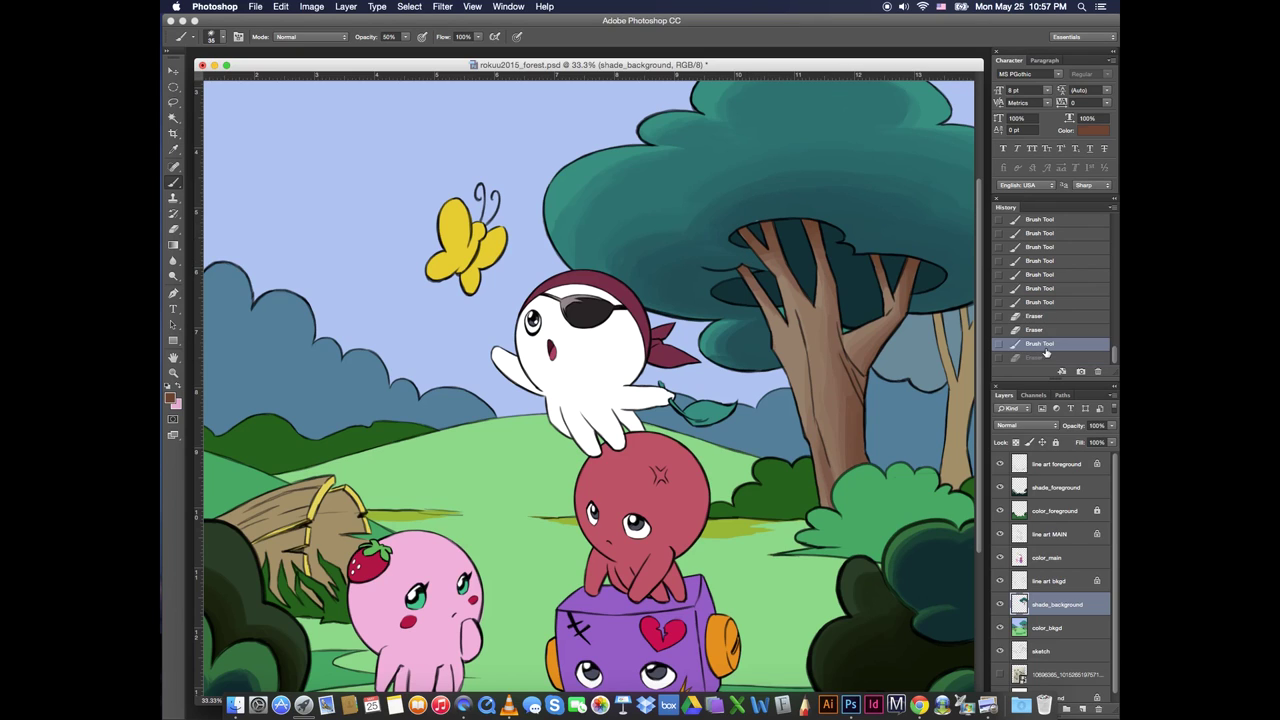
left_click_drag(766, 228, 778, 258)
left_click_drag(812, 224, 820, 252)
mouse_move(814, 226)
left_mouse_down()
mouse_move(822, 256)
mouse_move(884, 280)
left_mouse_up()
left_click_drag(908, 262, 902, 286)
left_click_drag(880, 256, 880, 275)
left_click_drag(880, 258, 886, 285)
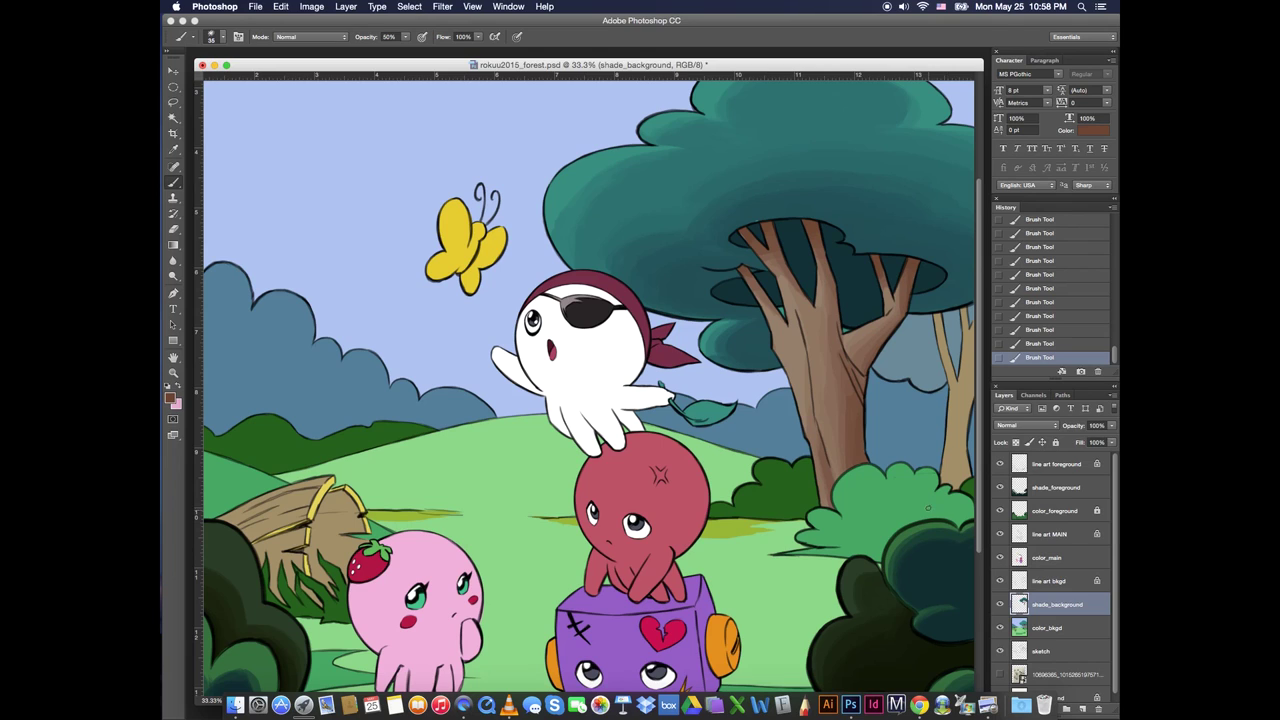
Sample nearby tones and touch up the shading on the right branch's fork and the left branch
left_click(884, 287, "alt")
left_click(1018, 325)
mouse_move(885, 306)
left_mouse_down()
mouse_move(881, 264)
mouse_move(894, 312)
mouse_move(873, 370)
left_mouse_up()
left_click(896, 288, "alt")
key("e")
left_click(770, 316, "alt")
left_click_drag(774, 304, 790, 315)
Step back through the history to remove the latest brush strokes from the branches
left_click(1050, 343)
left_click(1051, 317)
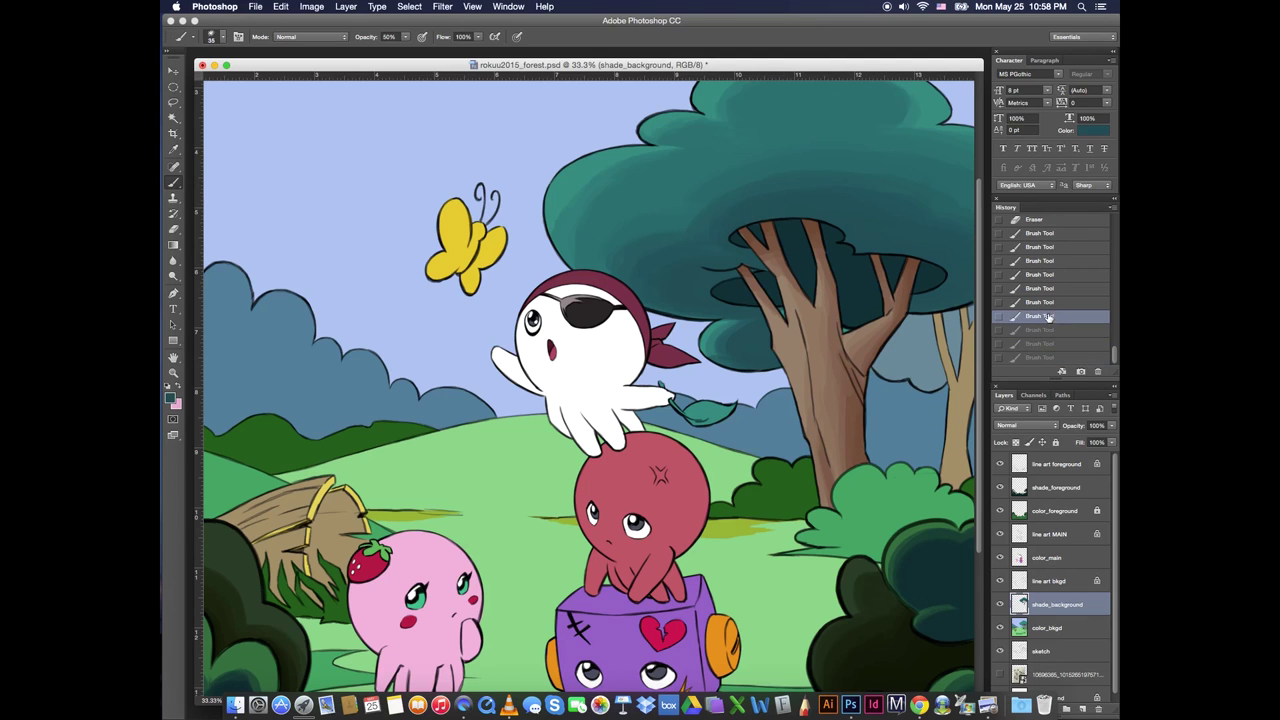
left_click(1052, 306)
left_click(1052, 291)
Select the large tree's trunk and left branch areas on the color_bkgd layer with the Magic Wand
key("w")
left_click(1033, 628)
left_click(850, 332)
left_click(850, 333, "shift")
left_click(785, 315, "shift")
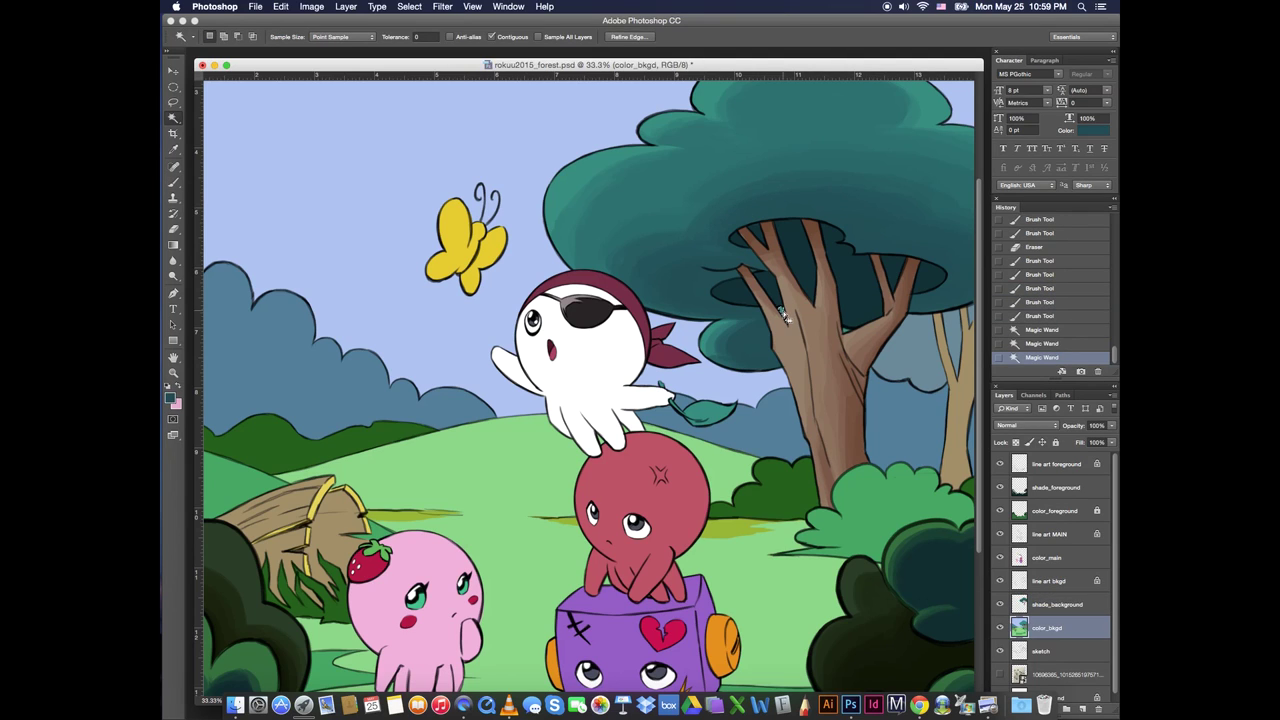
Select the small areas at the right branch's fork and beside the left branch on the color_bkgd layer with the Magic Wand
left_click(854, 330, "shift")
left_click(1041, 305)
left_click(1017, 629)
left_click(851, 332)
left_click(784, 314, "shift")
left_click(1041, 343)
key("b")
left_click_drag(784, 314, 852, 332)
left_click_drag(846, 324, 853, 331)
left_click_drag(850, 326, 856, 330)
left_click_drag(846, 320, 851, 332)
left_click_drag(778, 304, 786, 316)
left_click_drag(780, 306, 786, 316)
left_click_drag(781, 306, 788, 318)
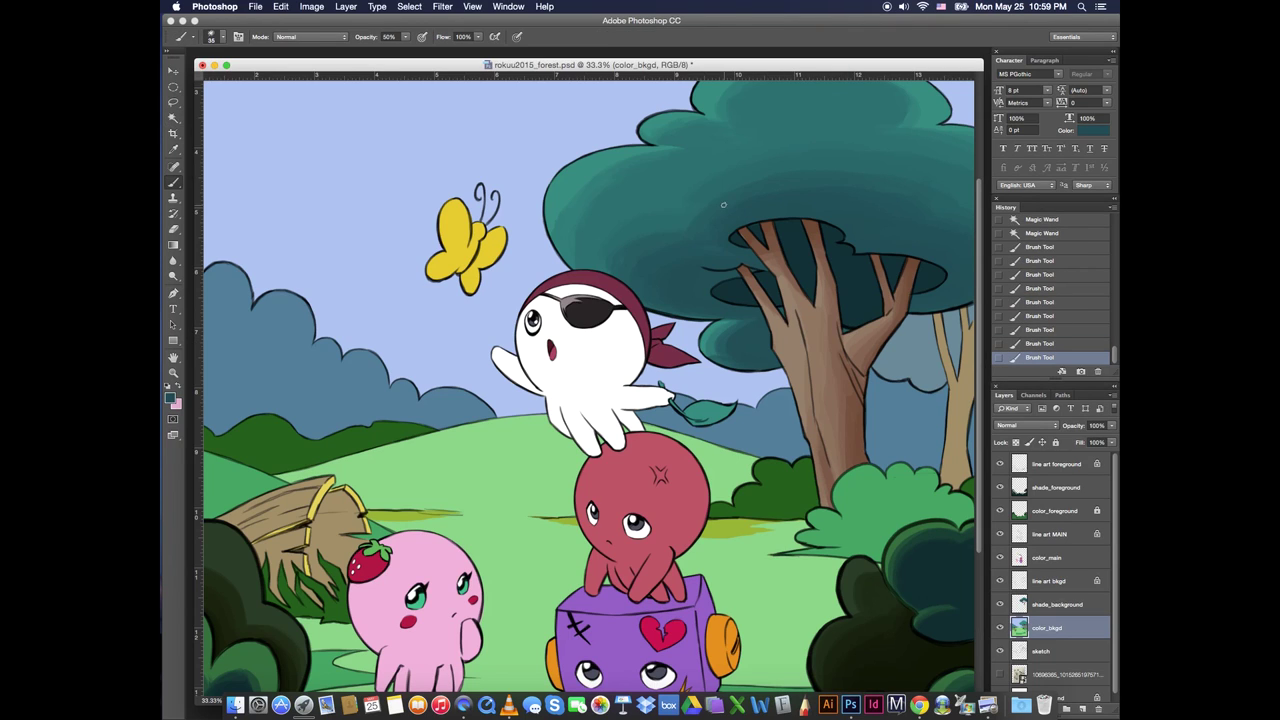
key("super+d")
left_click_drag(724, 205, 700, 212)
left_click_drag(726, 208, 694, 222)
left_click_drag(720, 216, 692, 226)
left_click_drag(1114, 355, 1114, 337)
left_click(1048, 253)
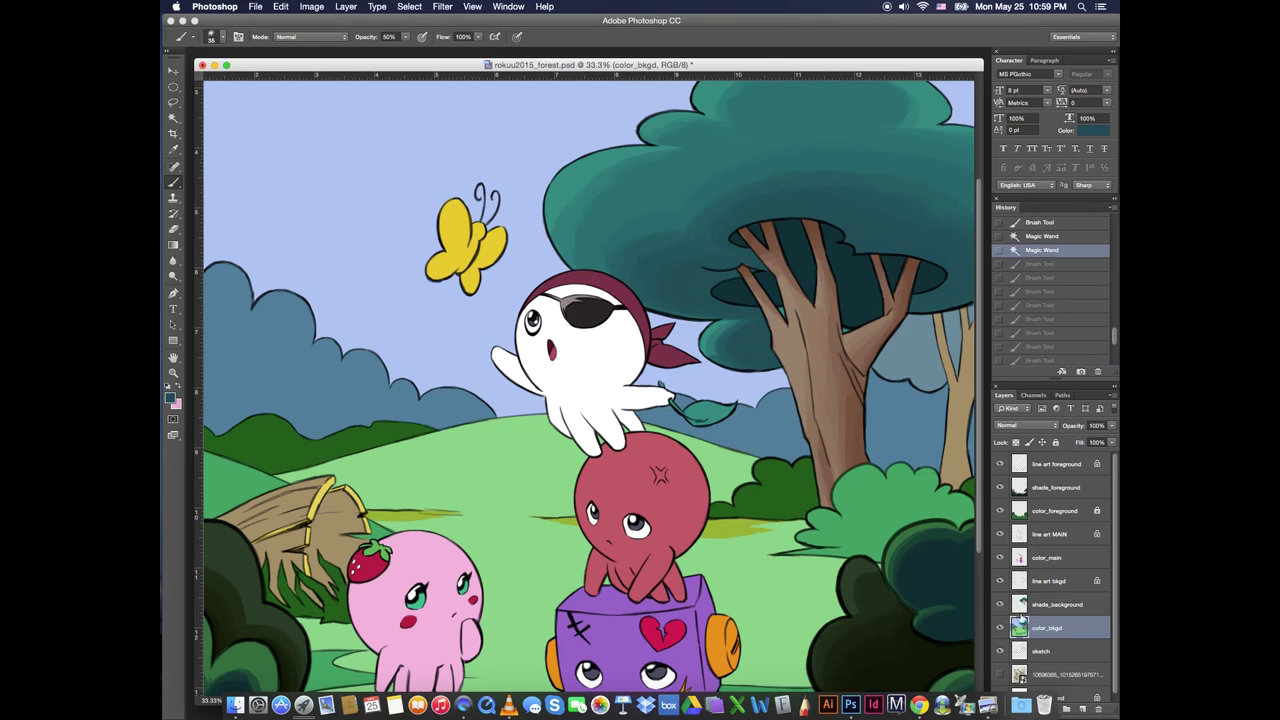
Paint the selected spots by the right branch's fork and the left branch in dark teal on the shade_background layer
left_click(1022, 606)
left_click_drag(848, 322, 852, 332)
left_click_drag(846, 324, 853, 331)
left_click_drag(850, 324, 855, 331)
left_click_drag(778, 304, 786, 316)
left_click_drag(780, 306, 787, 317)
left_click_drag(779, 308, 786, 316)
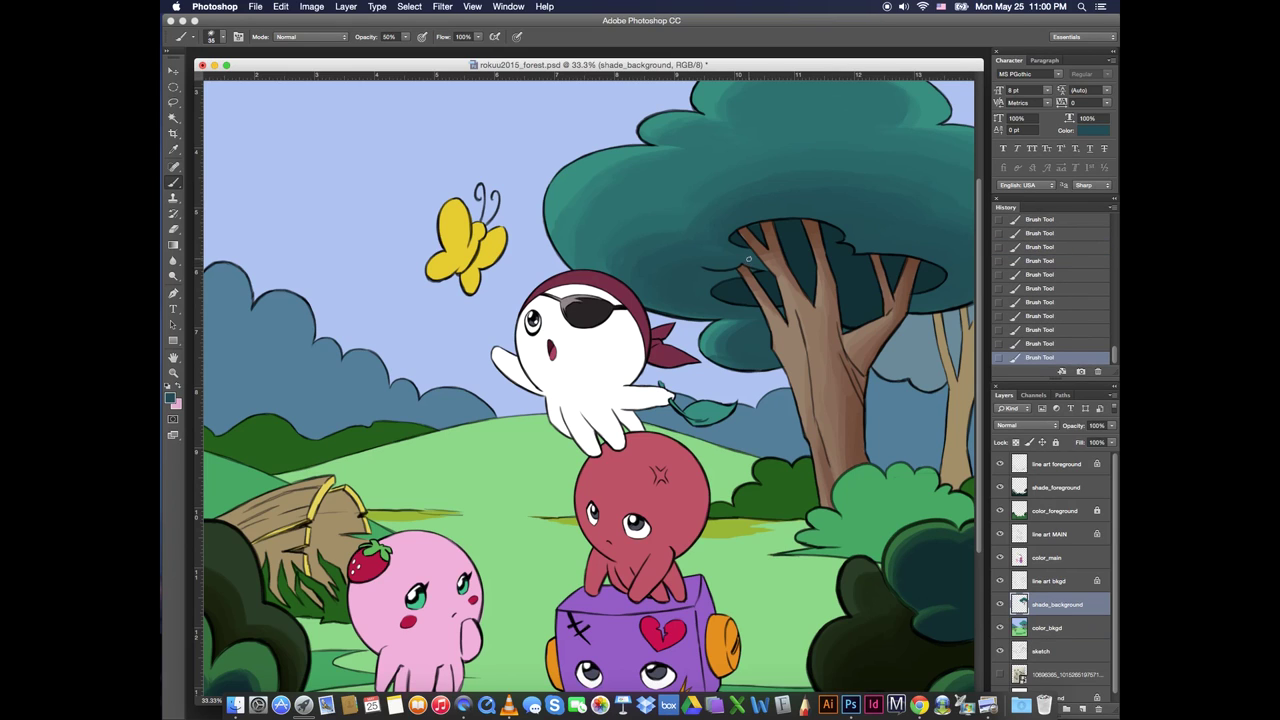
Clear the selection and brush dark teal onto the canopy's underside around the tips of the right branch
key("super+d")
left_click_drag(880, 246, 915, 250)
left_click_drag(890, 248, 922, 252)
left_click_drag(898, 248, 926, 253)
left_click_drag(904, 249, 928, 254)
left_click_drag(910, 250, 930, 254)
Erase stray marks around the characters on the shade_foreground layer and stray lines on the line art bkgd layer
scroll(543, 260, "down", 5)
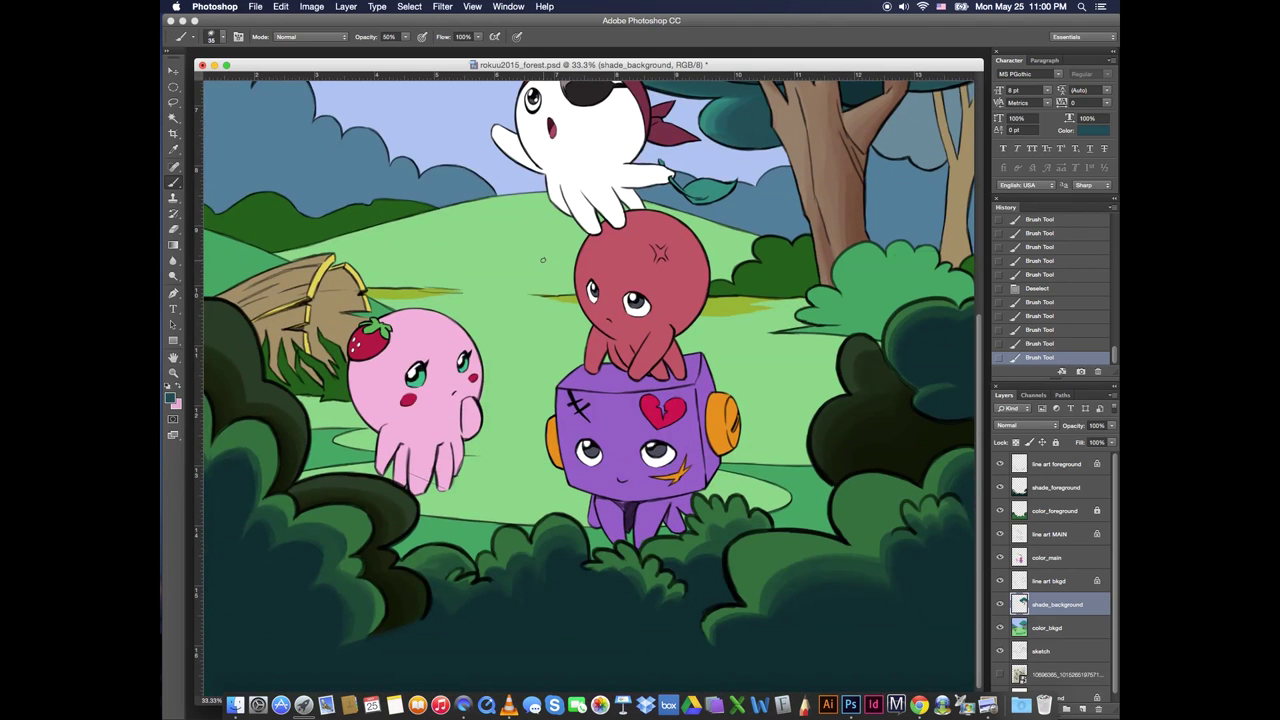
scroll(543, 260, "up", 3)
scroll(913, 398, "down", 3)
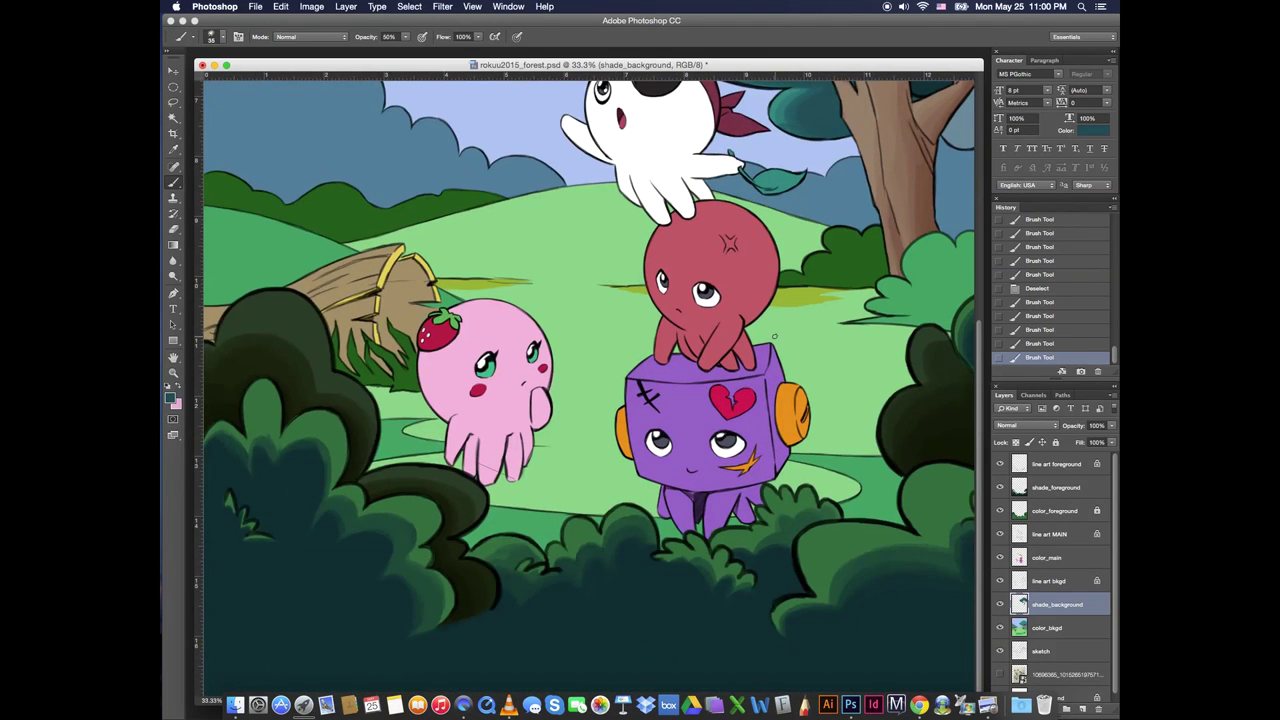
left_click(1024, 489)
left_click(1000, 487)
left_click(1000, 487)
left_click_drag(478, 463, 498, 474)
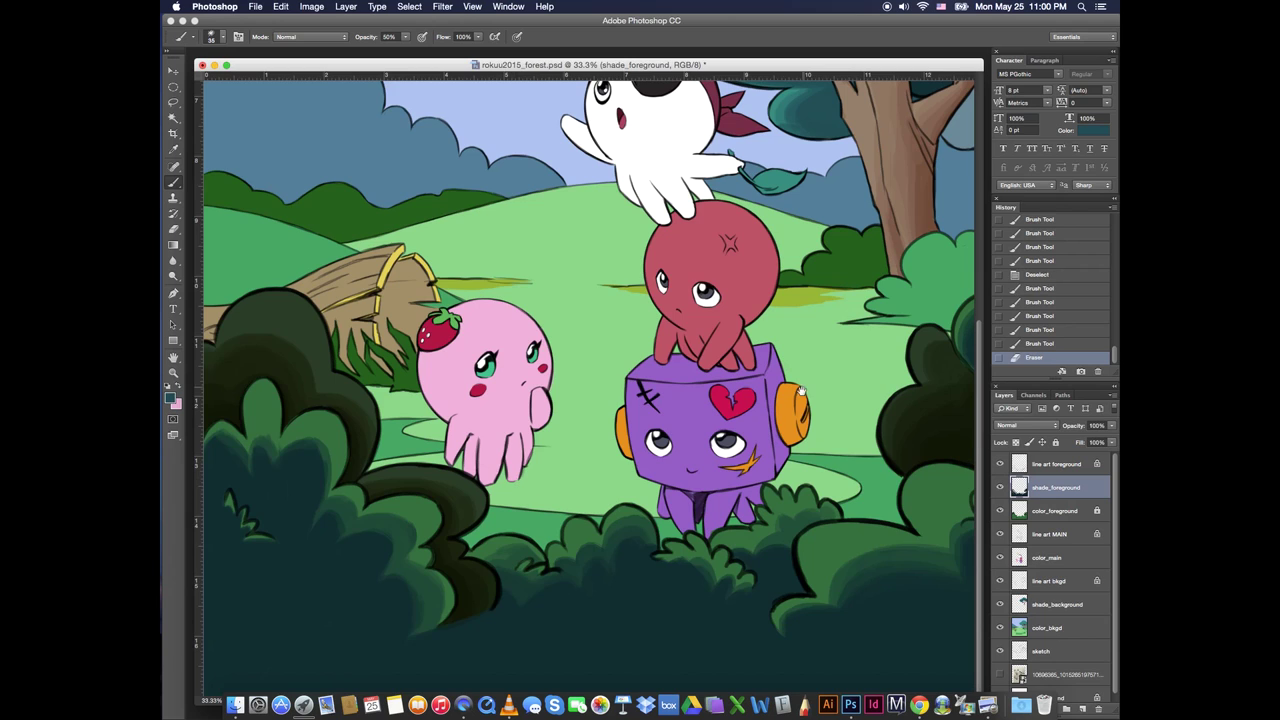
left_click_drag(801, 391, 731, 512)
left_click(731, 512)
left_click(1000, 464)
left_click(1000, 464)
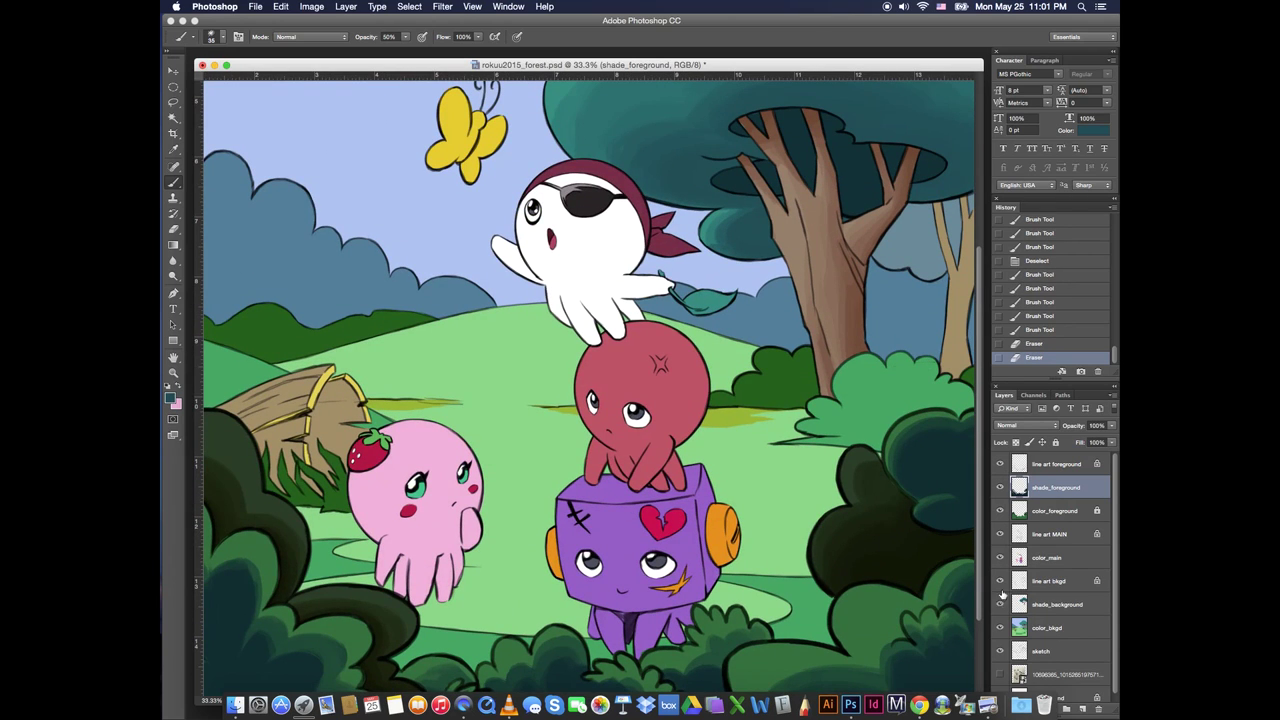
left_click(1030, 585)
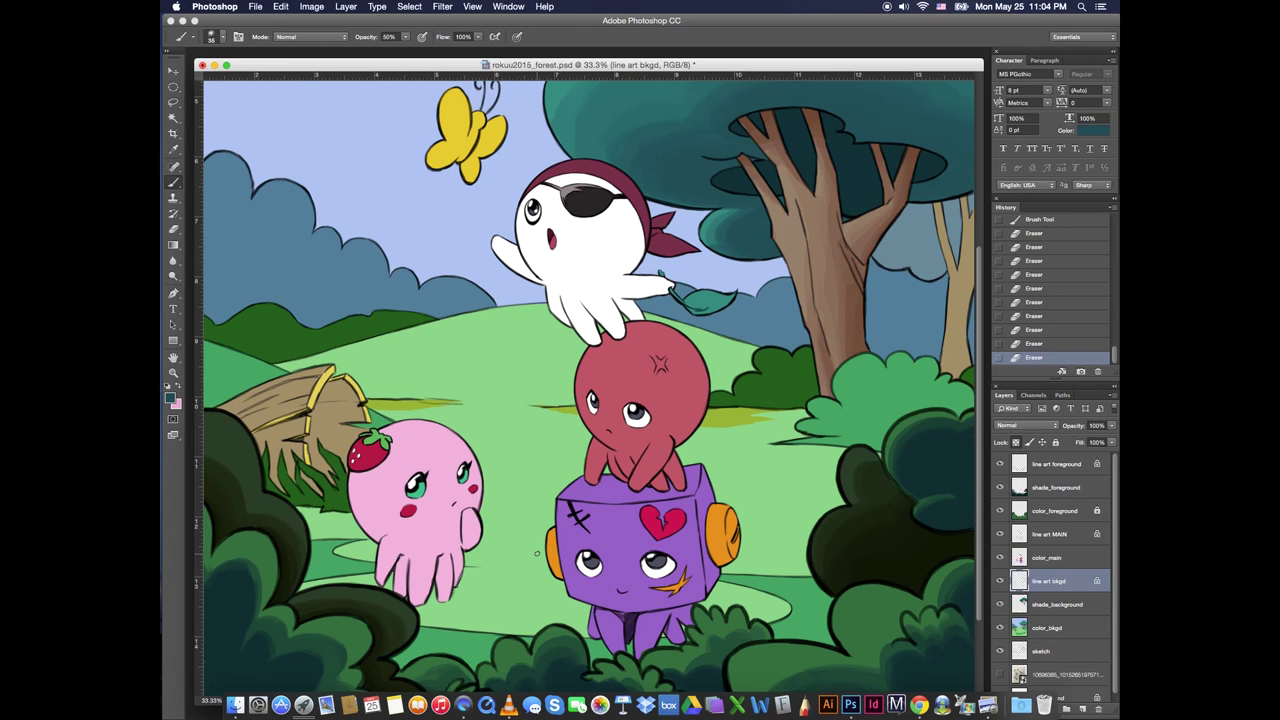
left_click_drag(609, 502, 630, 298)
Select all mid-green ground areas on the color_bkgd layer with the Magic Wand and Similar
key("super+minus")
key("super+minus")
left_click(1047, 625)
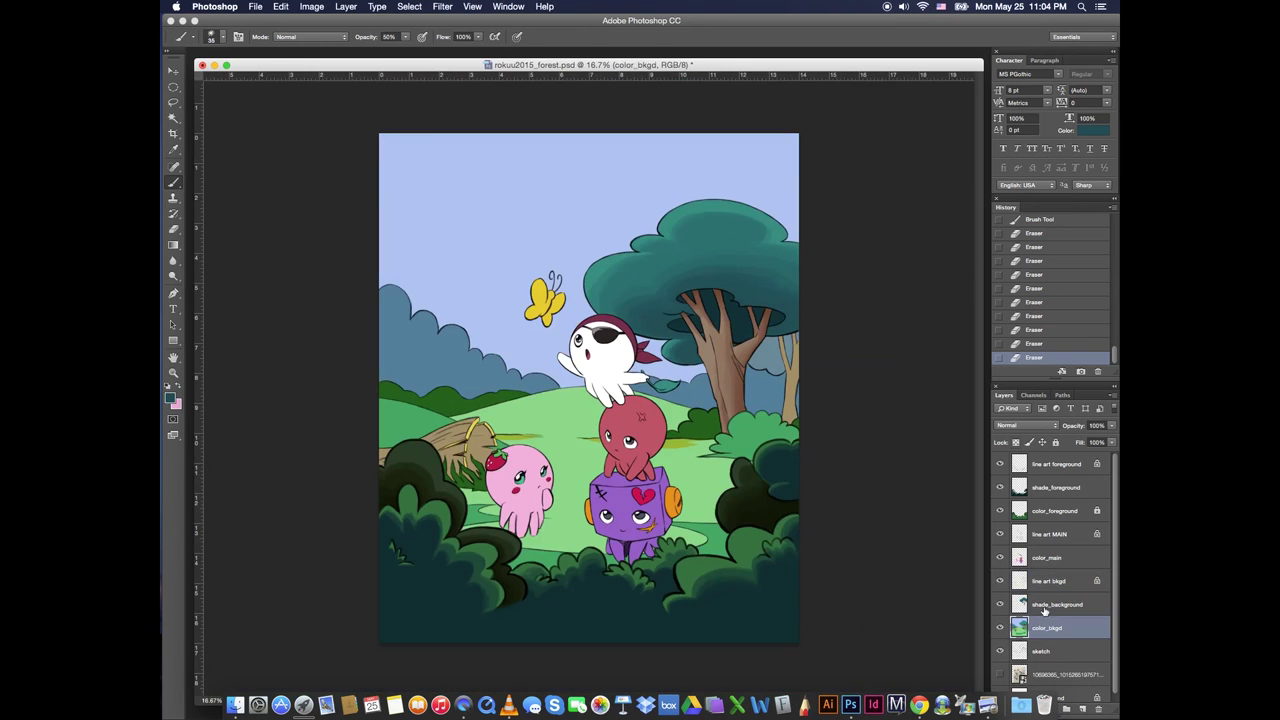
key("w")
left_click(474, 517)
left_click(409, 6)
left_click(430, 197)
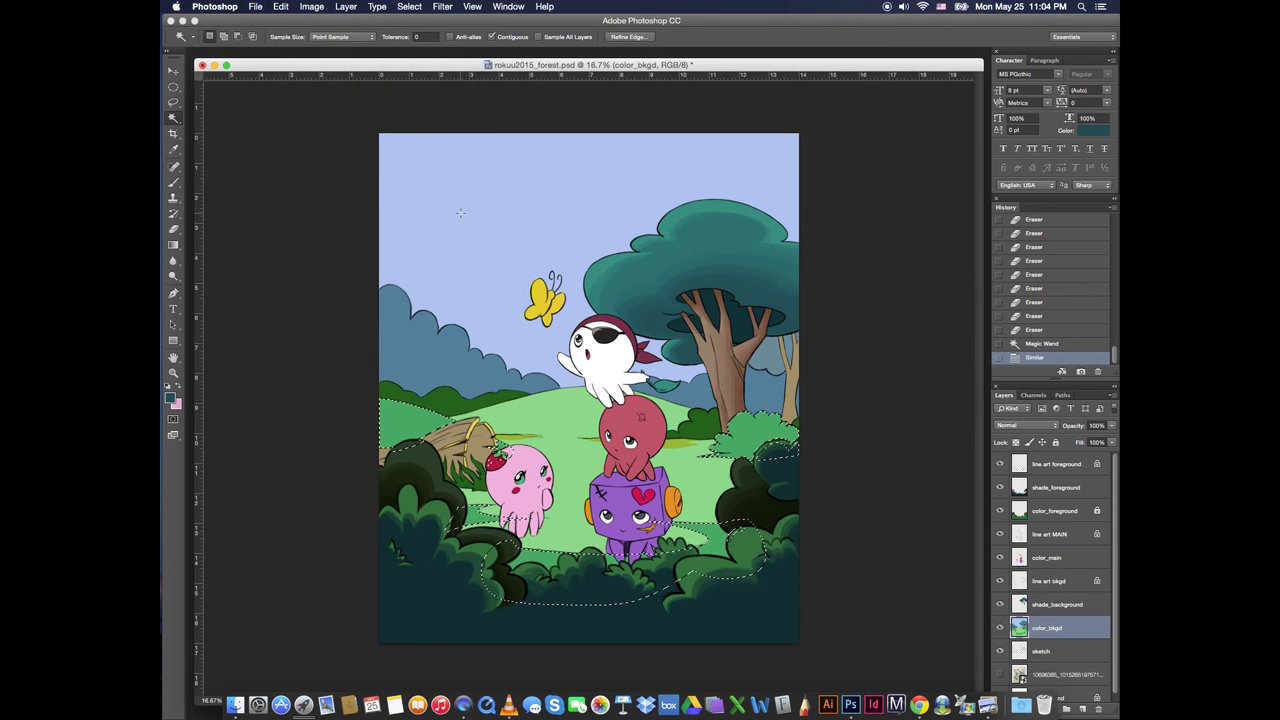
Set the foreground colour to the muted green 3f733e for brushing the selected ground areas
left_click(174, 183)
left_click(170, 397)
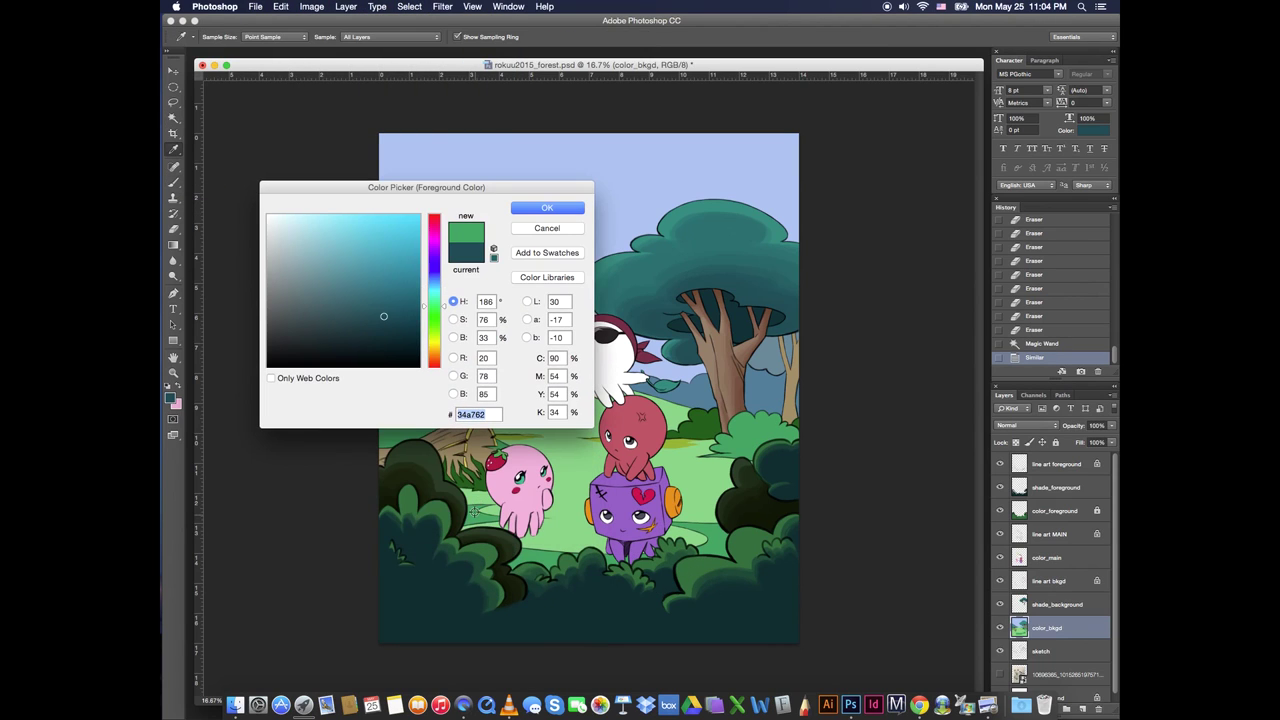
left_click_drag(436, 290, 337, 298)
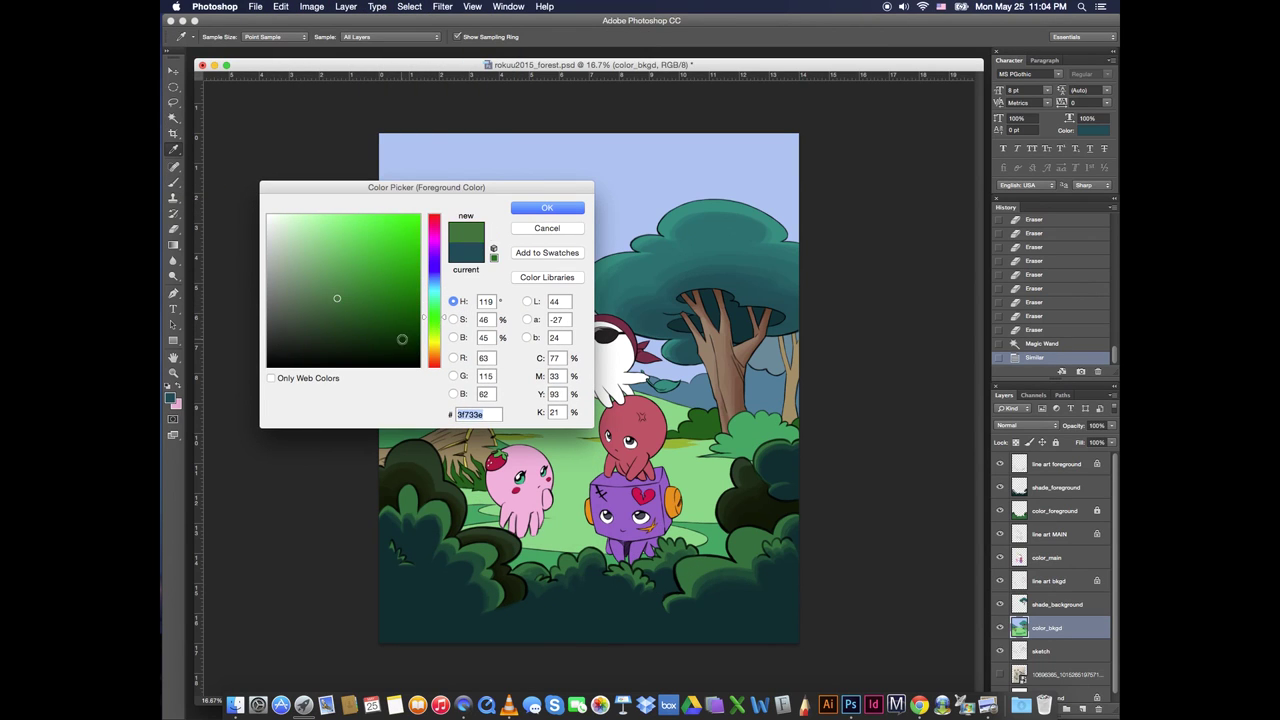
left_click(543, 209)
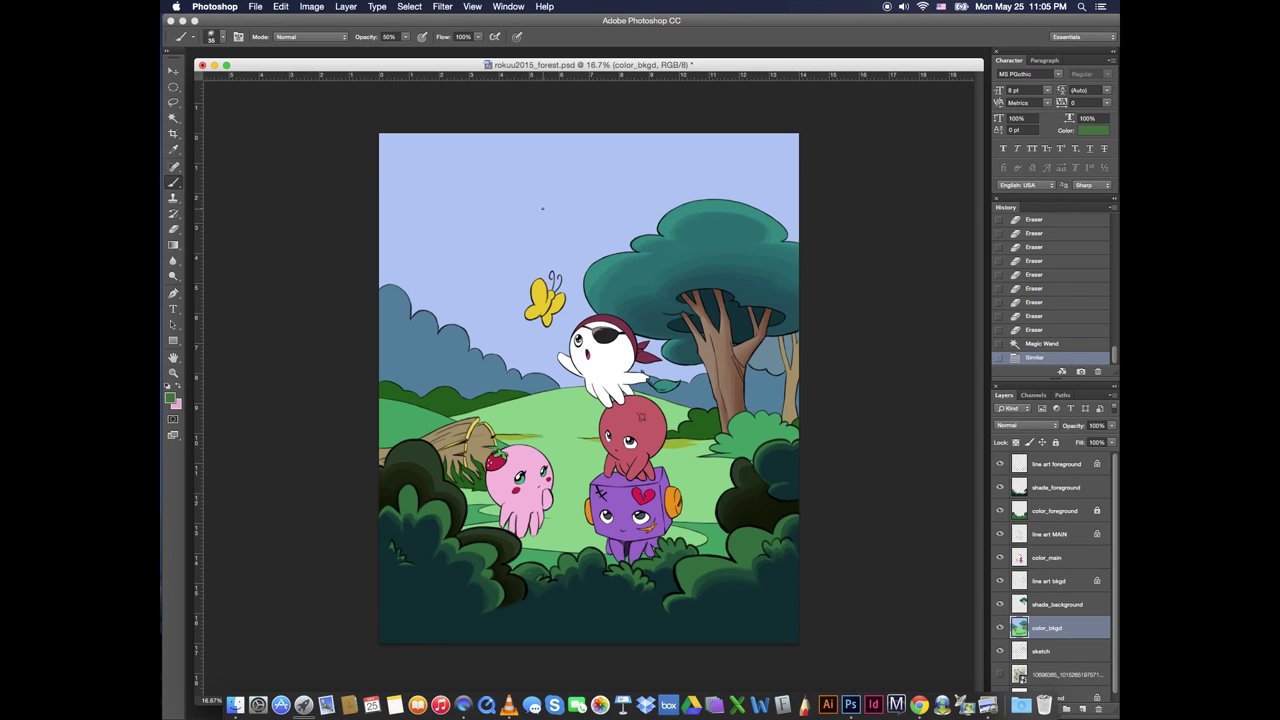
key("z")
left_click(525, 540)
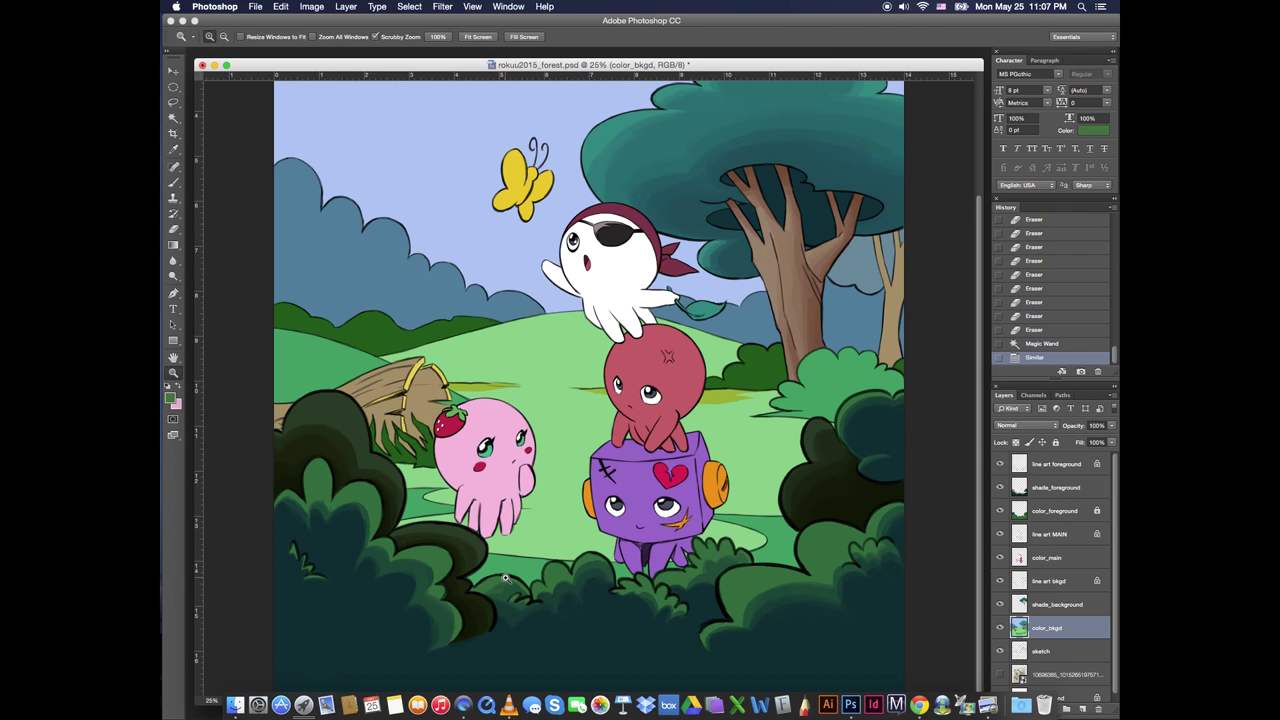
key("b")
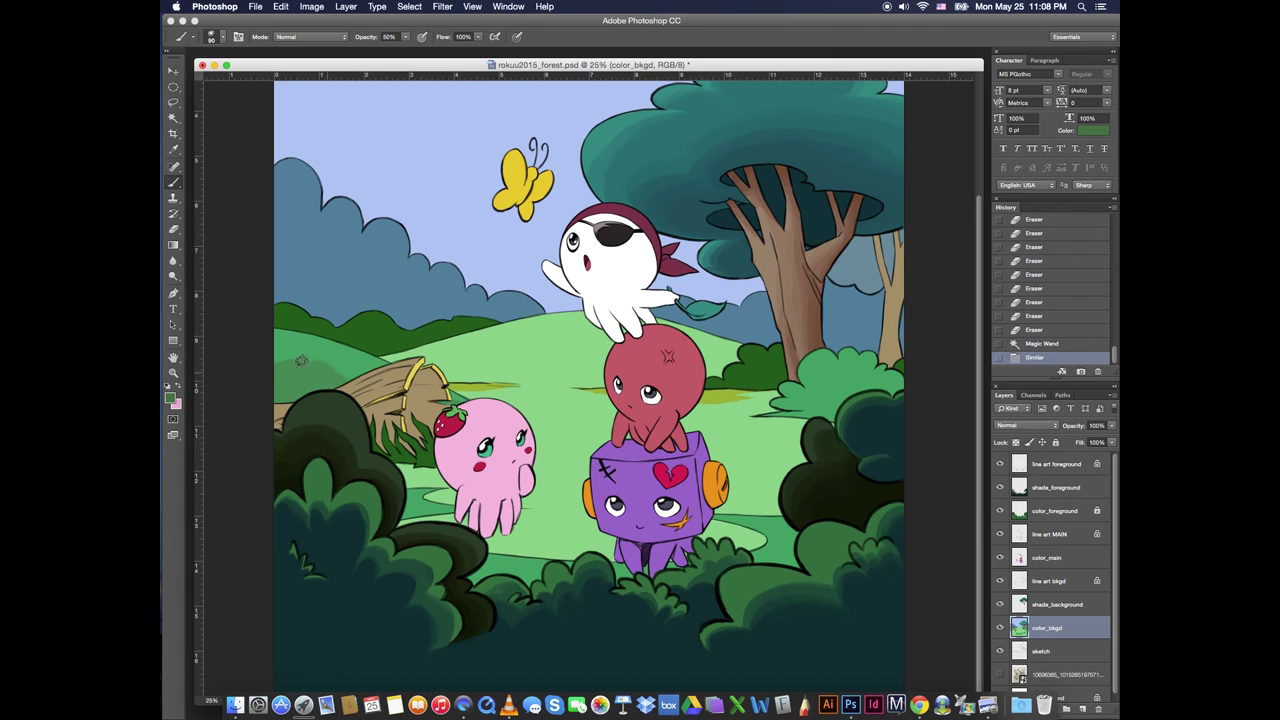
mouse_move(300, 361)
left_mouse_down()
mouse_move(271, 375)
mouse_move(338, 400)
mouse_move(319, 397)
mouse_move(373, 395)
mouse_move(349, 385)
left_mouse_up()
left_click(313, 358, "alt")
mouse_move(270, 345)
left_mouse_down()
mouse_move(290, 366)
mouse_move(381, 370)
left_mouse_up()
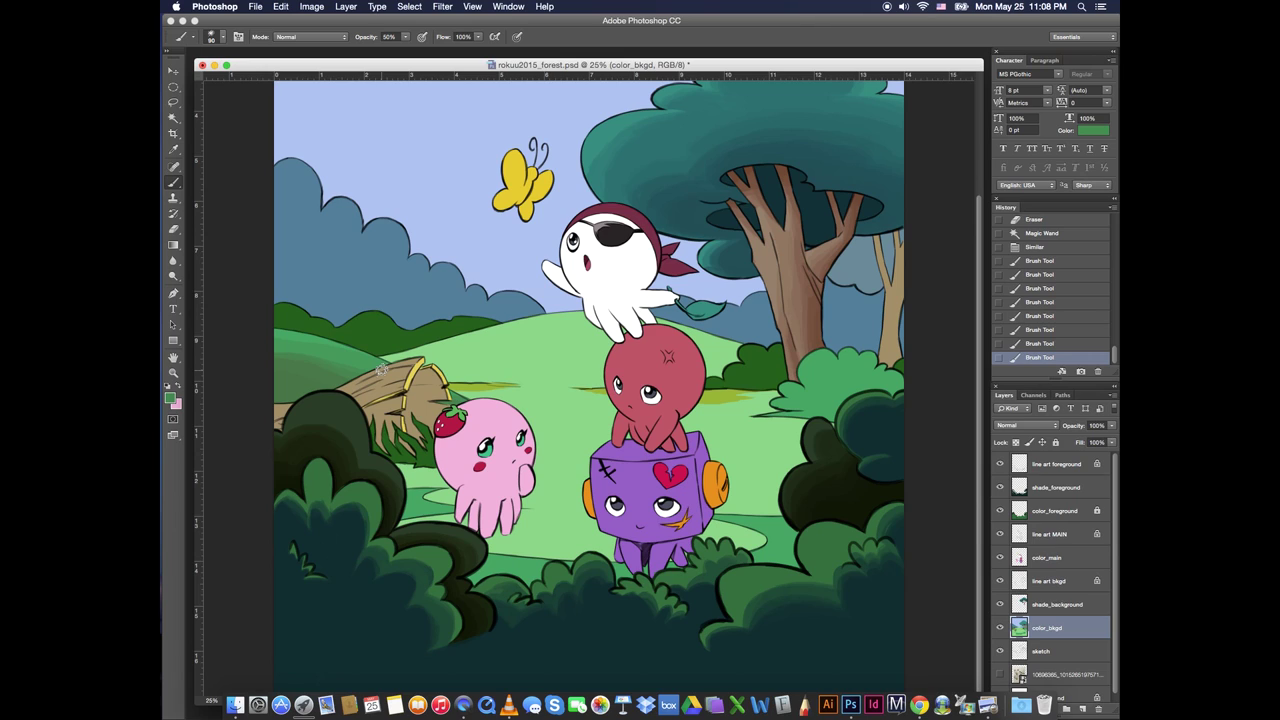
left_click_drag(299, 363, 372, 384)
mouse_move(260, 354)
left_mouse_down()
mouse_move(403, 383)
mouse_move(312, 339)
left_mouse_up()
scroll(1050, 300, "up", 3)
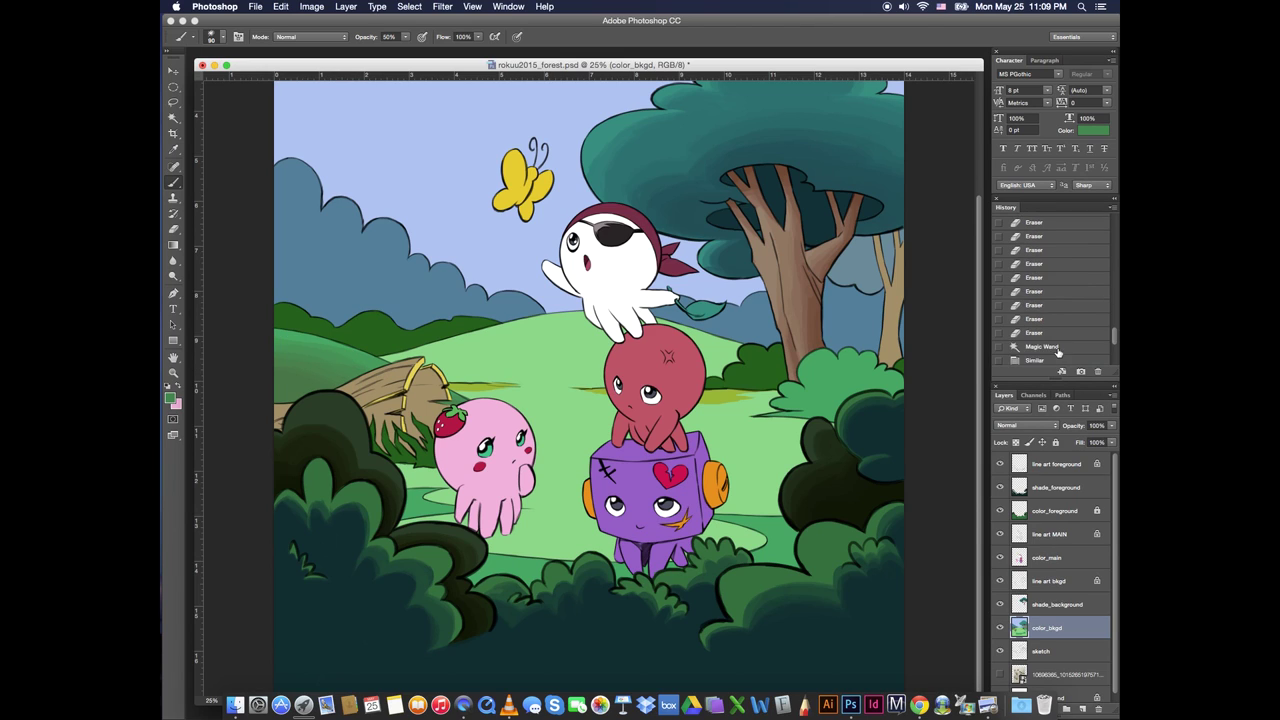
left_click(1040, 293)
Shade the left hill behind the log on the shade_background layer, changing the brush colour to a darker green
left_click(1057, 604)
key("super+shift+z")
key("super+shift+z")
key("super+shift+z")
key("super+shift+z")
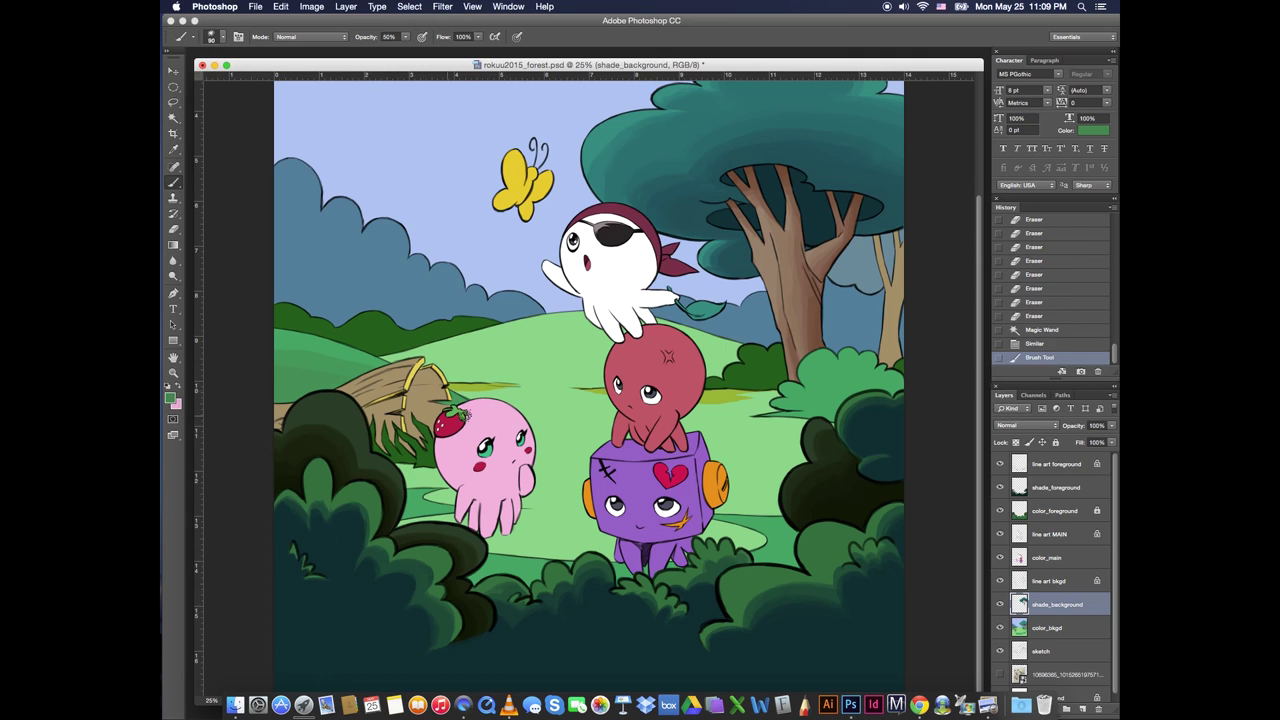
left_click(356, 293)
left_click(547, 208)
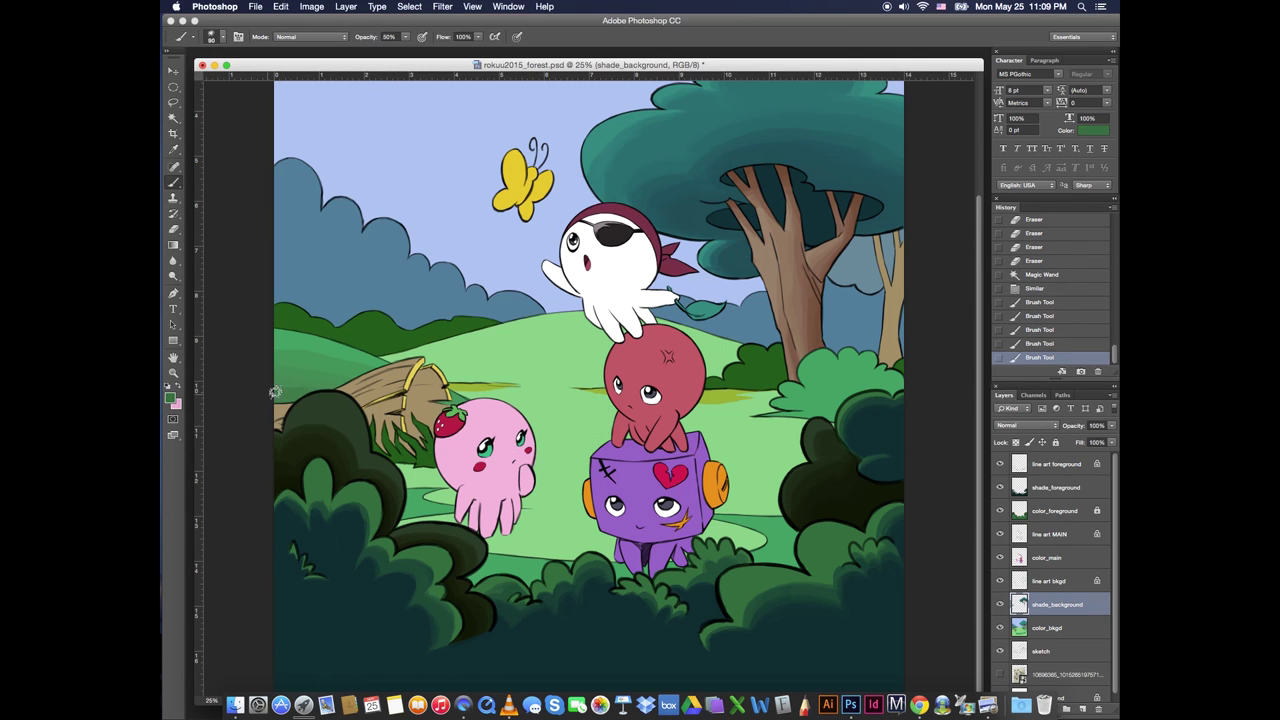
mouse_move(274, 393)
left_mouse_down()
mouse_move(346, 378)
mouse_move(272, 360)
left_mouse_up()
Refine the left hill's shading with sampled and adjusted greens, softening its upper edge with the Eraser
left_click(357, 381, "alt")
left_click(443, 411)
left_click(289, 354, "alt")
left_click(271, 358, "alt")
left_click(170, 398)
left_click(550, 197)
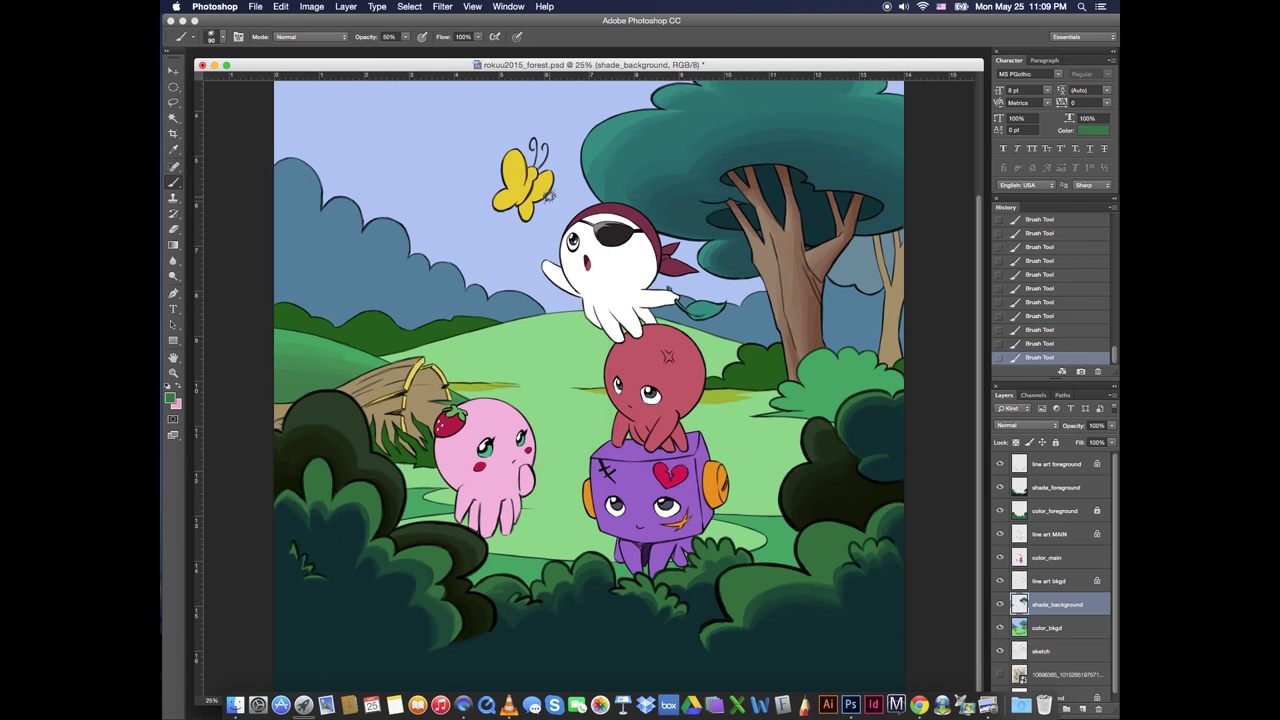
key("e")
left_click_drag(330, 332, 353, 334)
key("b")
left_click_drag(335, 345, 353, 334)
Shade the mid-green ground around the pink octopus with sampled greens
left_click_drag(450, 510, 371, 500)
key("e")
key("b")
left_click(492, 518, "alt")
left_click(416, 512, "alt")
left_click_drag(478, 577, 533, 563)
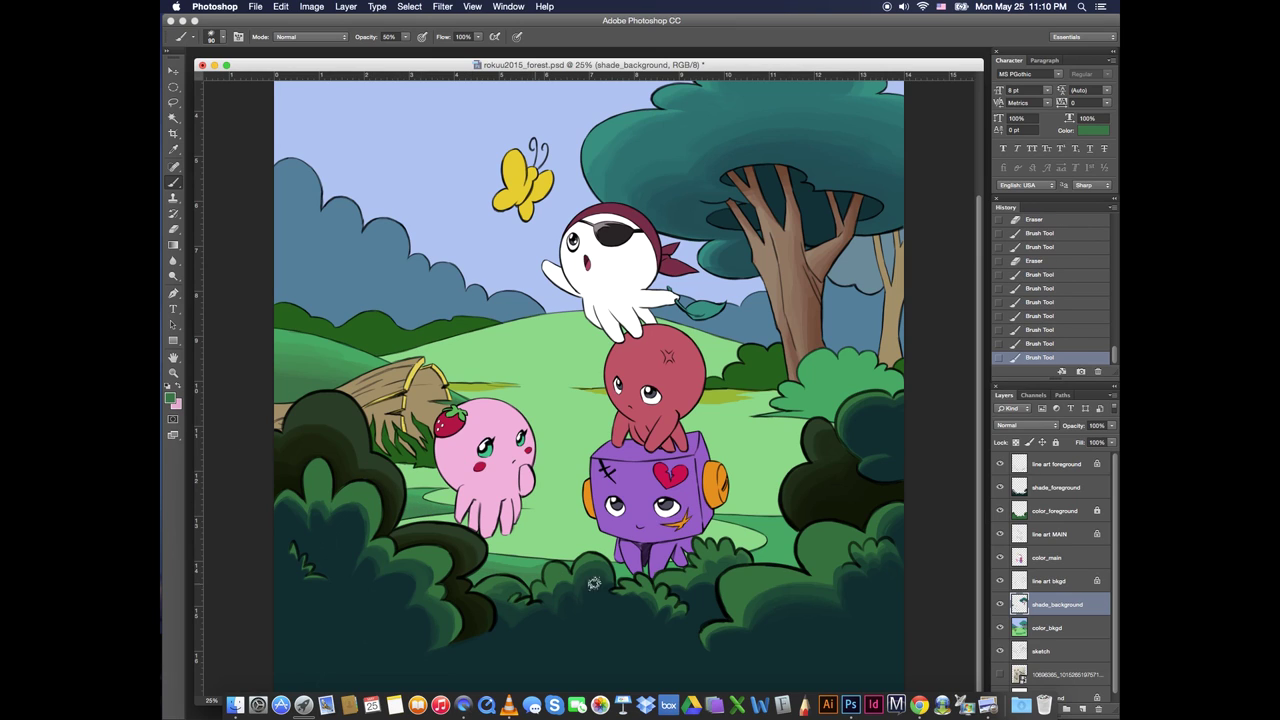
Shade the mid-green ground along the foreground bushes and around the purple box octopus with darker green strokes
left_click_drag(758, 553, 826, 532)
left_click_drag(459, 566, 543, 598)
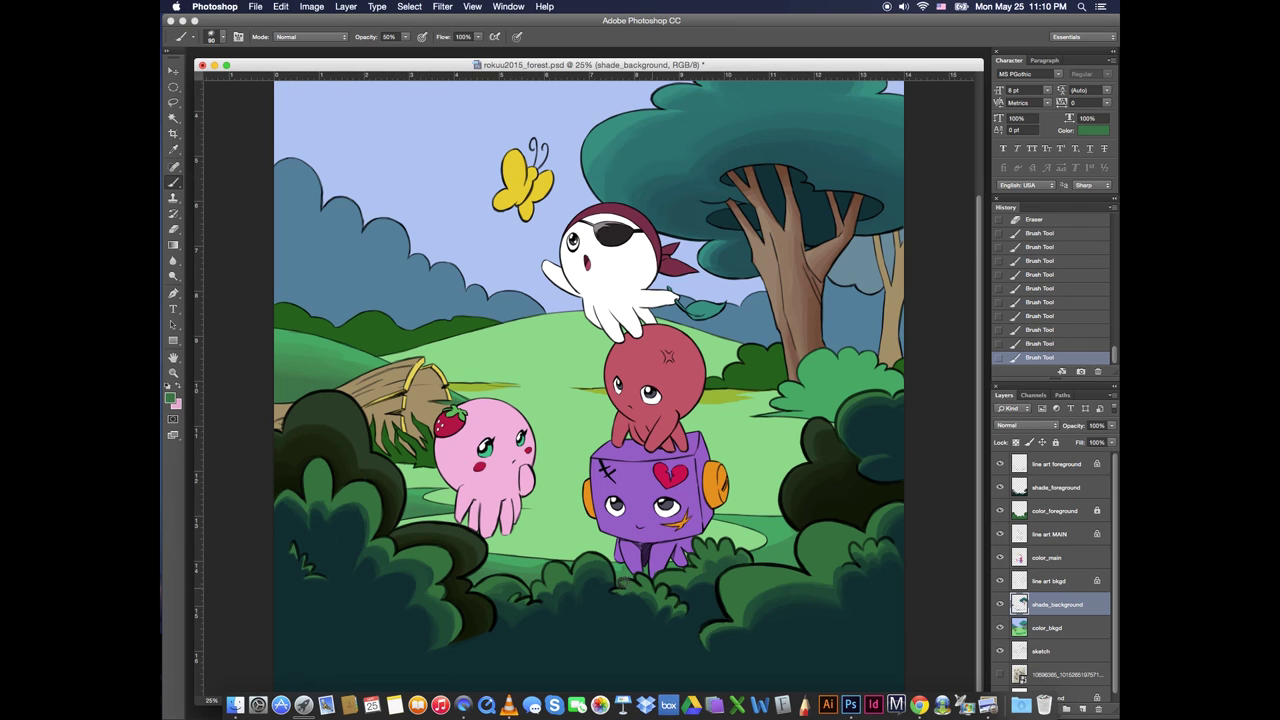
left_click_drag(624, 583, 700, 573)
left_click_drag(745, 567, 782, 567)
left_click(619, 572, "alt")
left_click(522, 562, "alt")
left_click_drag(408, 494, 421, 489)
mouse_move(722, 552)
left_mouse_down()
mouse_move(785, 530)
mouse_move(824, 546)
left_mouse_up()
left_click(407, 515, "alt")
mouse_move(701, 562)
left_mouse_down()
mouse_move(752, 566)
mouse_move(713, 592)
mouse_move(736, 572)
mouse_move(663, 566)
left_mouse_up()
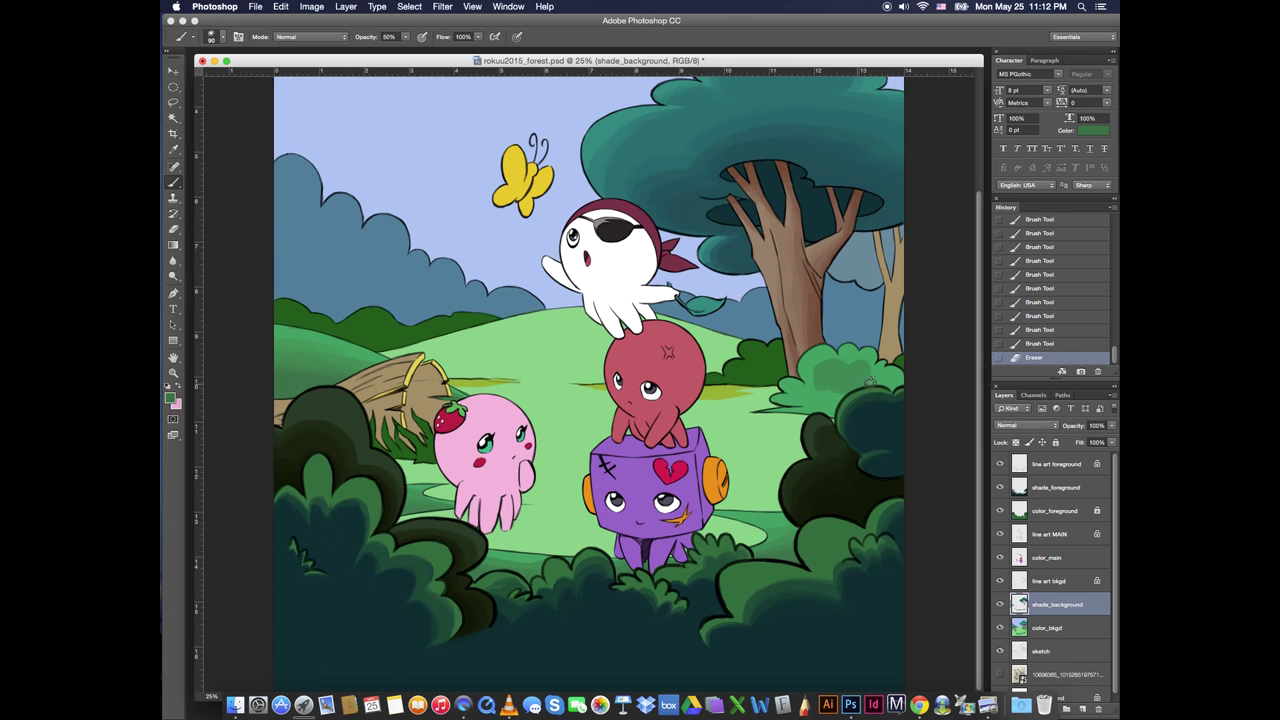
Shade the light green bush at the large tree's base in darker green, using smaller brush sizes for the leaf clumps
mouse_move(870, 382)
left_mouse_down()
mouse_move(888, 371)
mouse_move(768, 411)
left_mouse_up()
key("[")
key("[")
key("[")
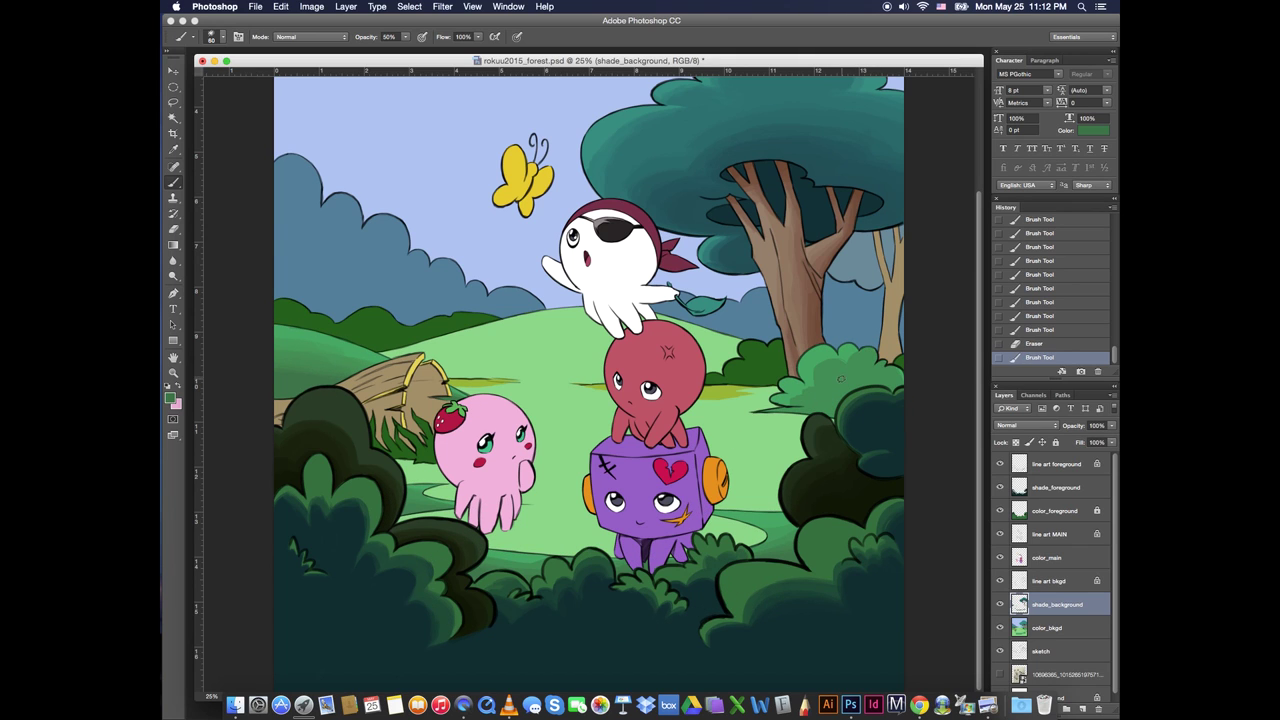
left_click_drag(841, 379, 826, 390)
mouse_move(838, 384)
left_mouse_down()
mouse_move(822, 394)
mouse_move(844, 386)
left_mouse_up()
left_click_drag(880, 374, 866, 380)
left_click_drag(898, 372, 816, 408)
key("]")
key("]")
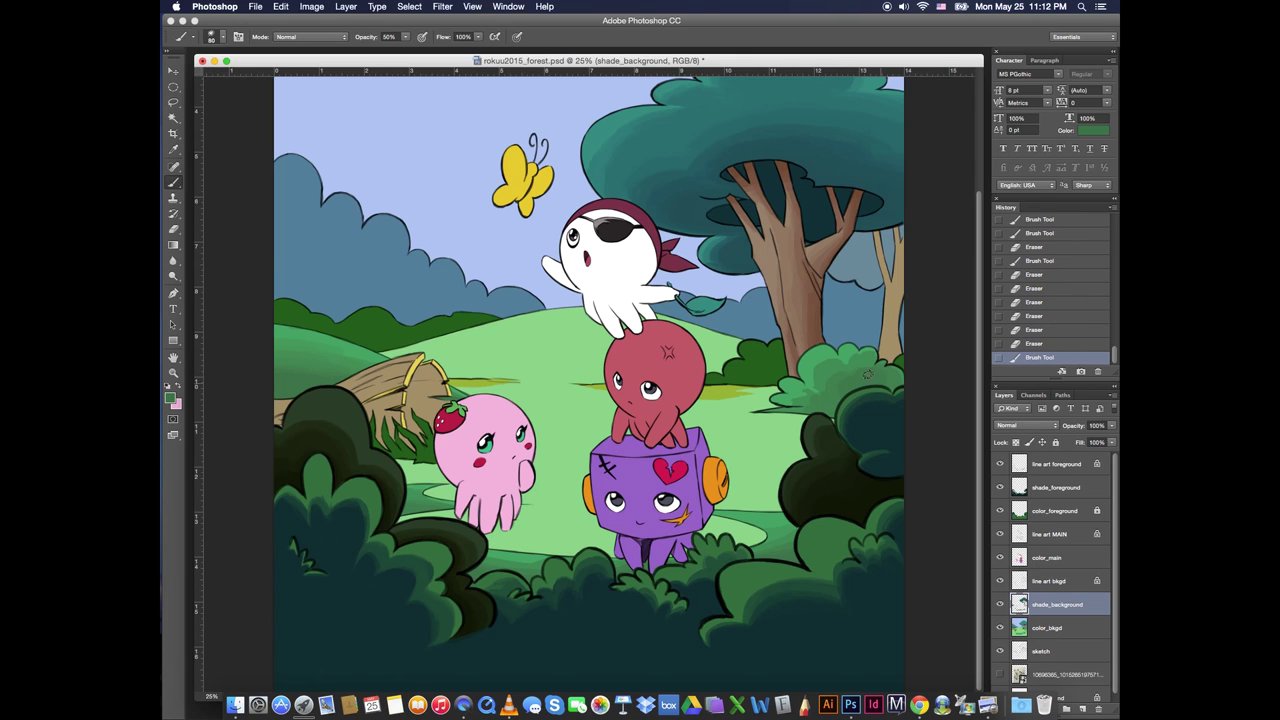
Blend the shading on the upper and left parts of the bush by the large tree with sampled greens
mouse_move(868, 366)
left_mouse_down()
mouse_move(804, 392)
mouse_move(840, 416)
mouse_move(831, 404)
mouse_move(846, 392)
left_mouse_up()
left_click(904, 357, "alt")
left_click_drag(904, 357, 858, 372)
key("[")
key("[")
mouse_move(860, 366)
left_mouse_down()
mouse_move(836, 380)
mouse_move(880, 364)
mouse_move(848, 358)
left_mouse_up()
left_click(824, 364, "alt")
left_click(799, 393, "alt")
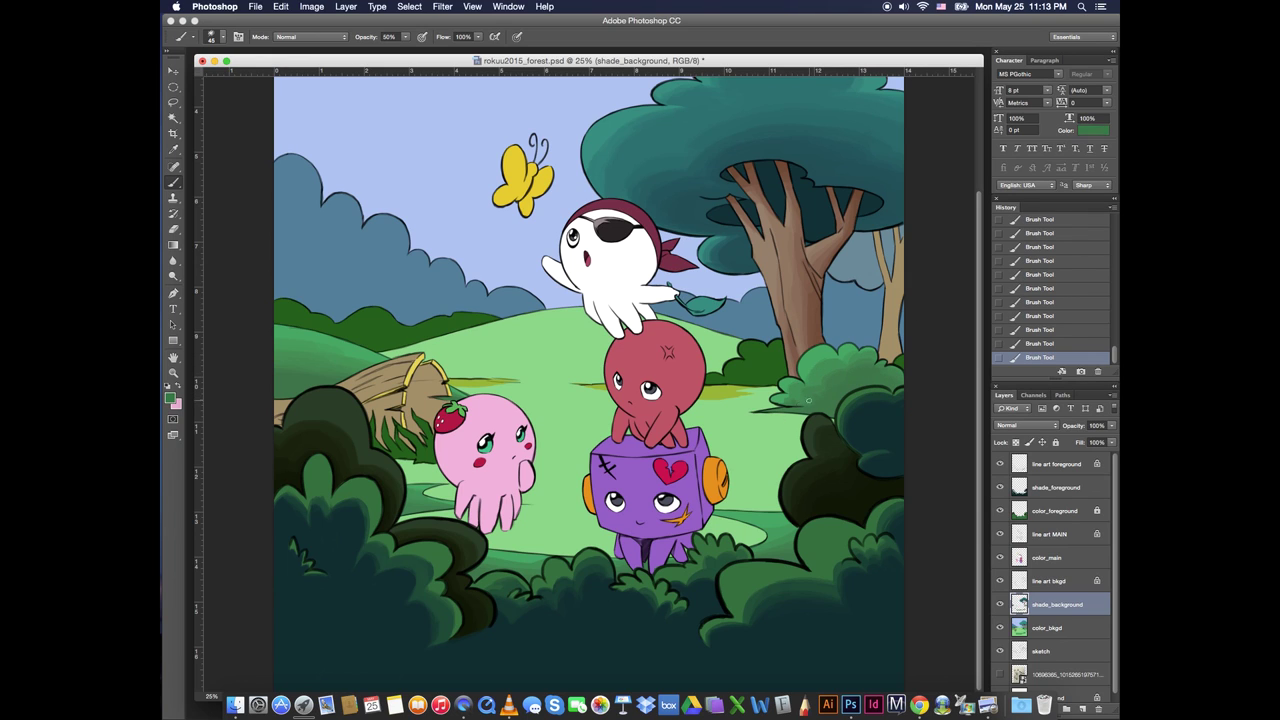
left_click(802, 392, "alt")
Touch up the base of the bush by the tree with sampled yellow-green and green, and save the document
left_click(718, 395, "alt")
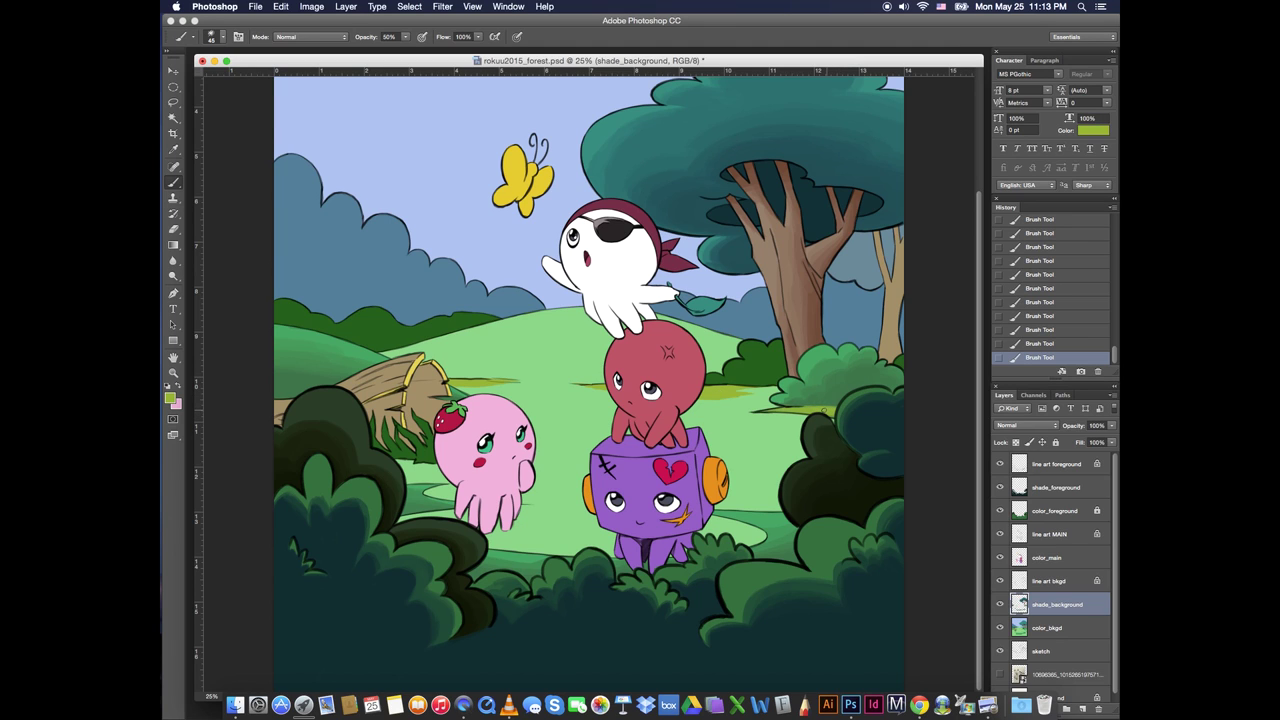
left_click(776, 413, "alt")
left_click(833, 400, "alt")
key("super+s")
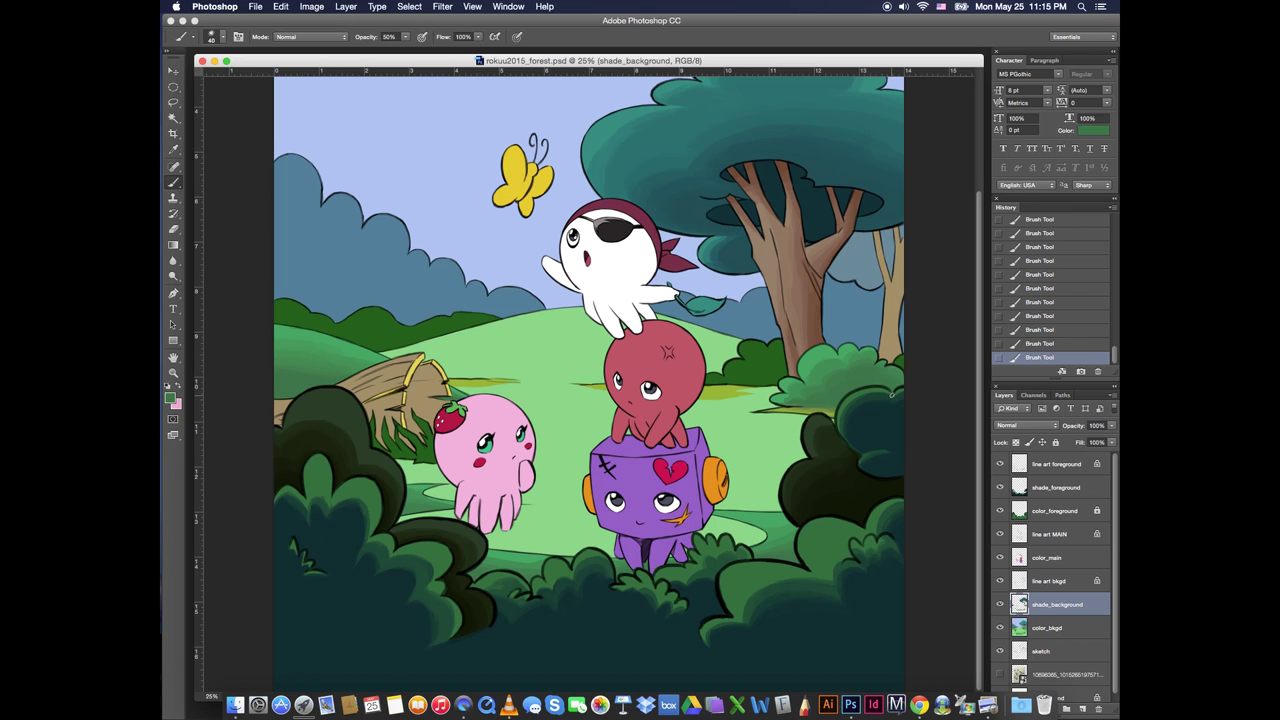
Select all the dark green distant bushes on the color_bkgd layer with the Magic Wand and Similar, and hide the selection edges
left_click(174, 118)
left_click(1048, 628)
left_click(364, 333)
left_click(312, 7)
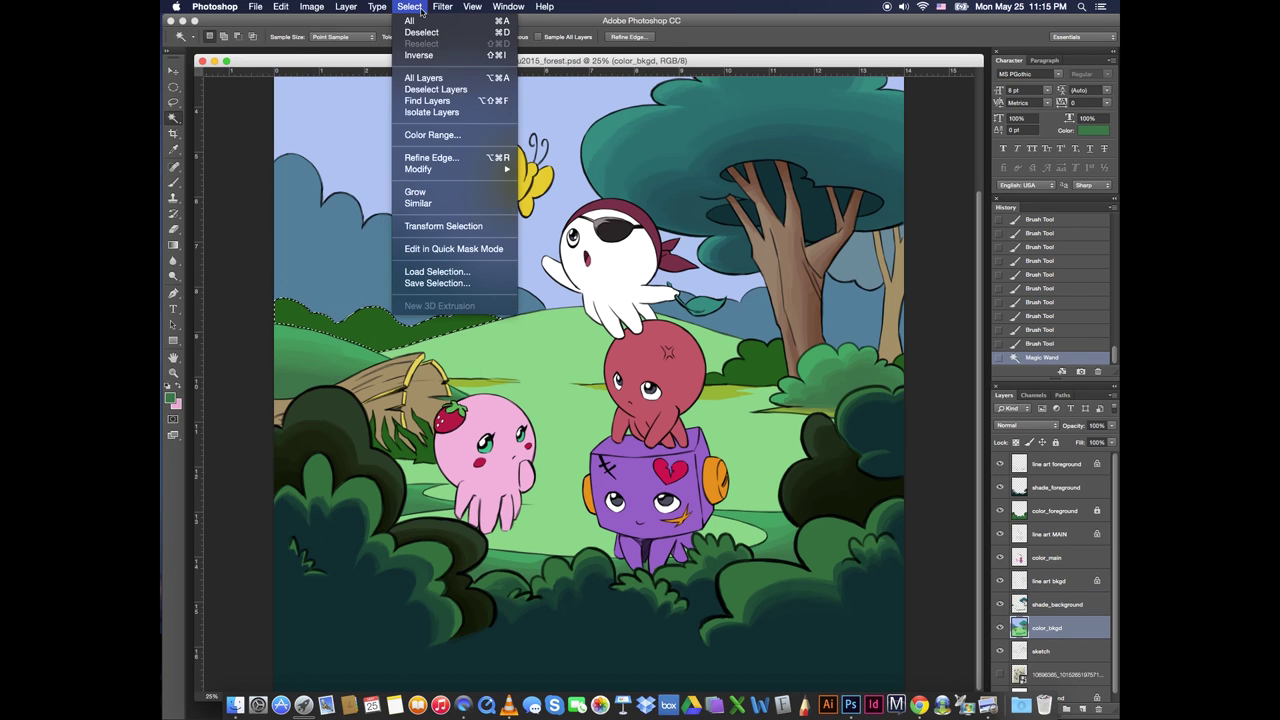
mouse_move(409, 7)
left_click(418, 204)
key("super+h")
Activate the shade_background layer and set the foreground colour to a dark green for the distant bushes
left_click(1057, 604)
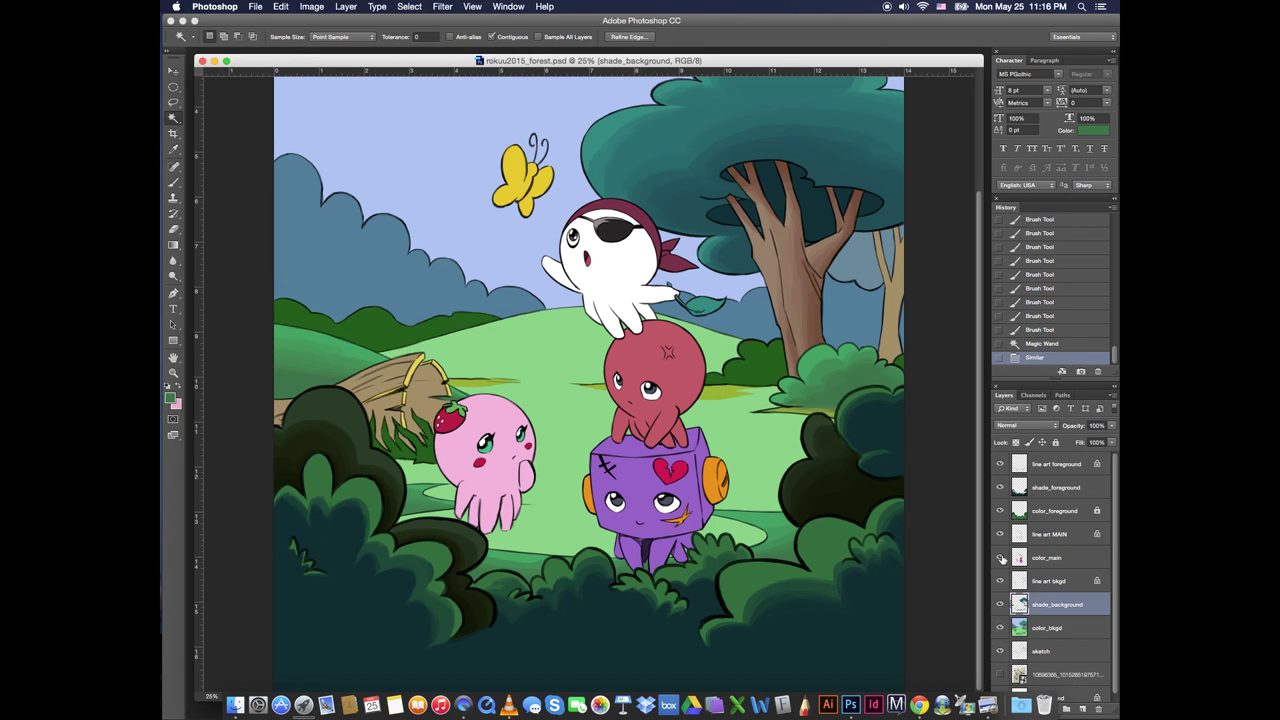
left_click(170, 398)
left_click_drag(498, 192, 386, 60)
left_click(253, 193)
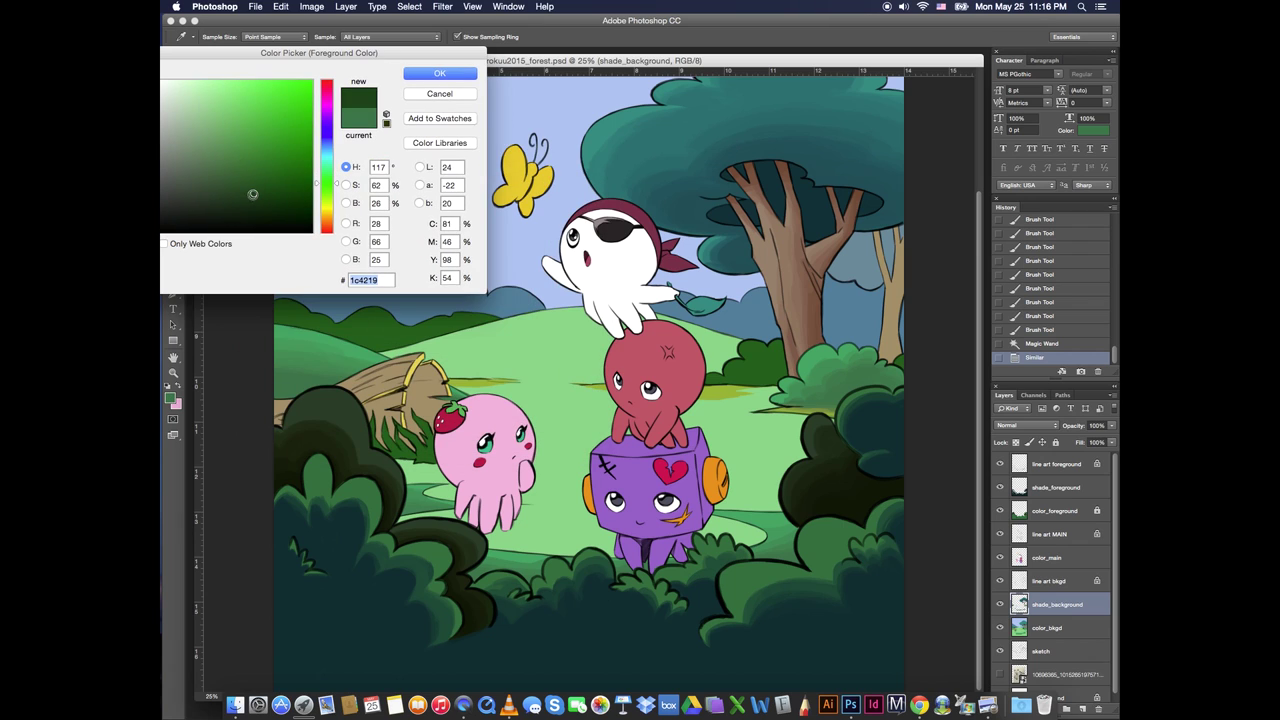
left_click(326, 213)
left_click(328, 190)
left_click(271, 174)
left_click(328, 196)
left_click(291, 189)
left_click(328, 188)
left_click(440, 73)
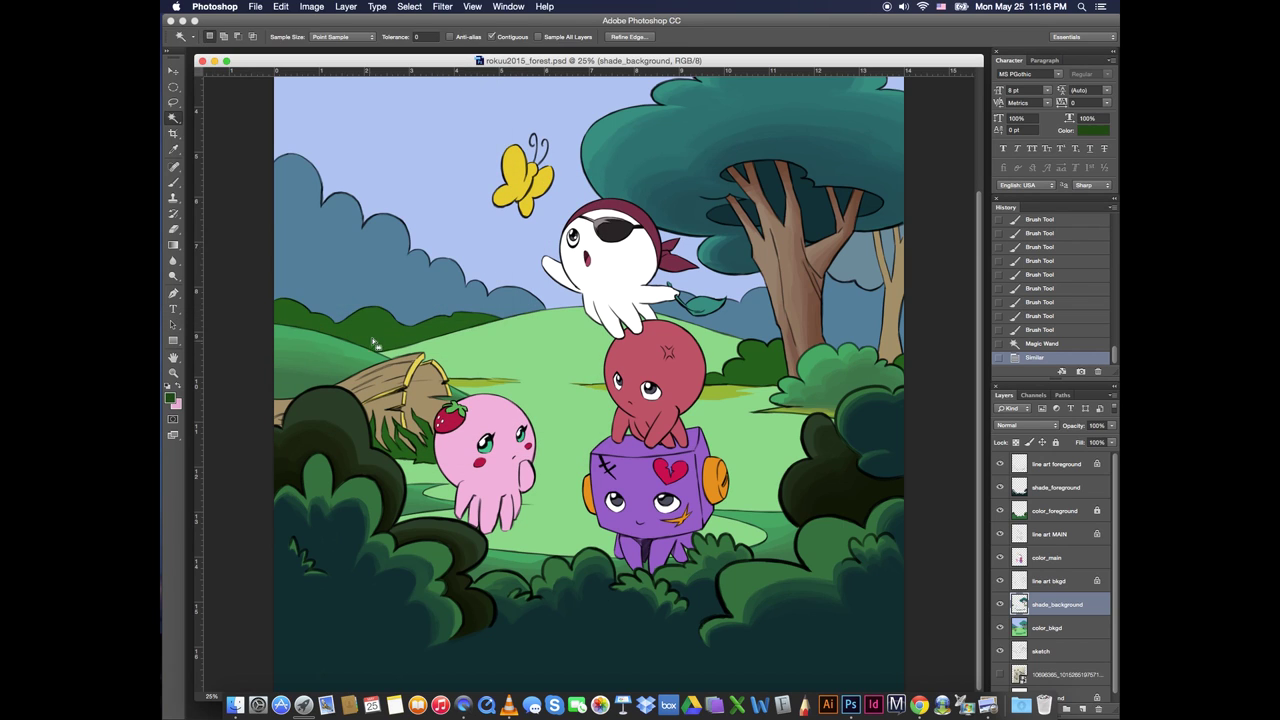
Brush dark green shading along the lower parts of the distant bushes on both sides of the hill, erasing stray areas
left_click(174, 184)
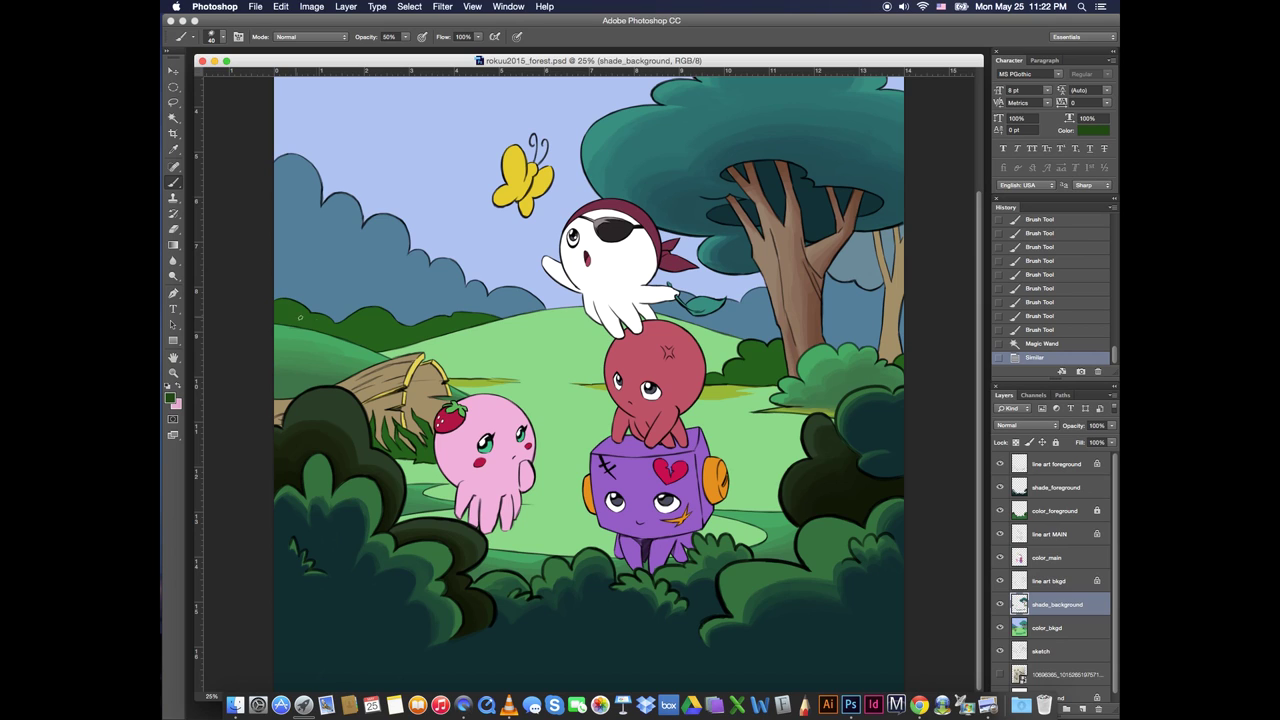
mouse_move(292, 328)
left_mouse_down()
mouse_move(462, 335)
mouse_move(400, 342)
mouse_move(277, 318)
mouse_move(398, 345)
mouse_move(425, 337)
left_mouse_up()
key("e")
key("b")
left_click_drag(327, 337, 390, 350)
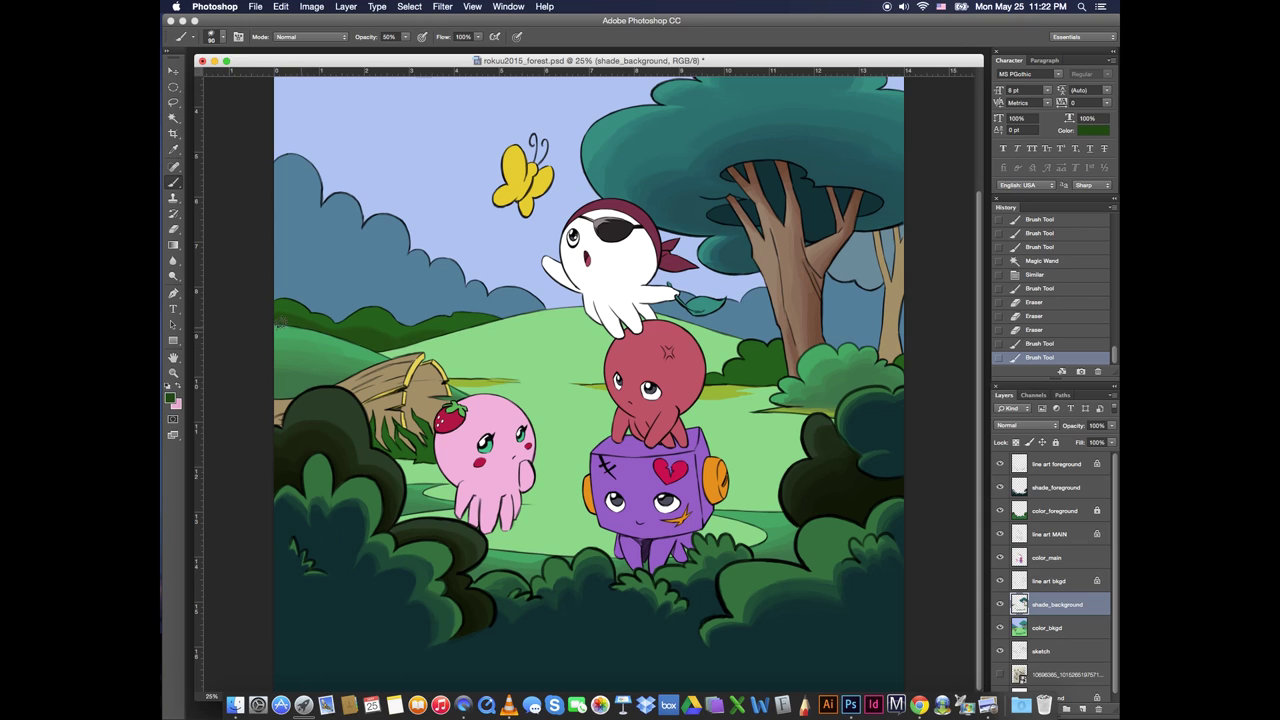
mouse_move(281, 323)
left_mouse_down()
mouse_move(329, 339)
mouse_move(373, 332)
mouse_move(315, 335)
left_mouse_up()
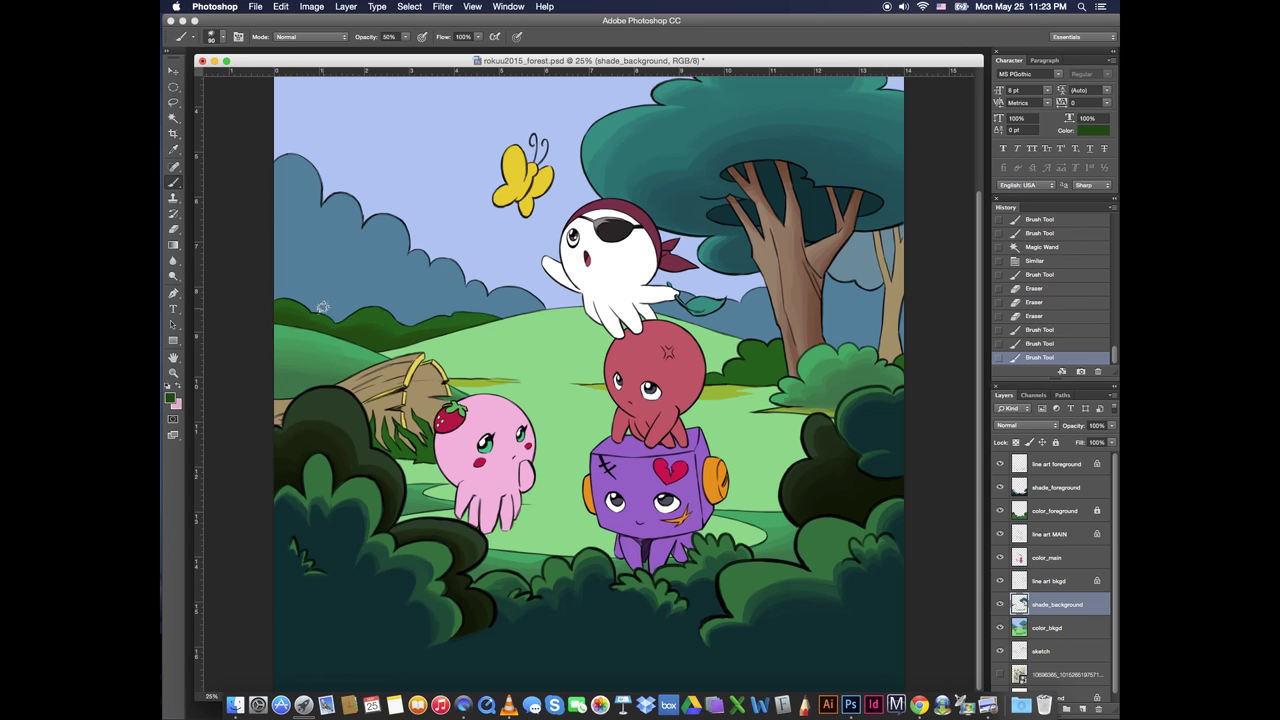
left_click_drag(777, 368, 730, 380)
mouse_move(790, 377)
left_mouse_down()
mouse_move(718, 386)
mouse_move(783, 387)
left_mouse_up()
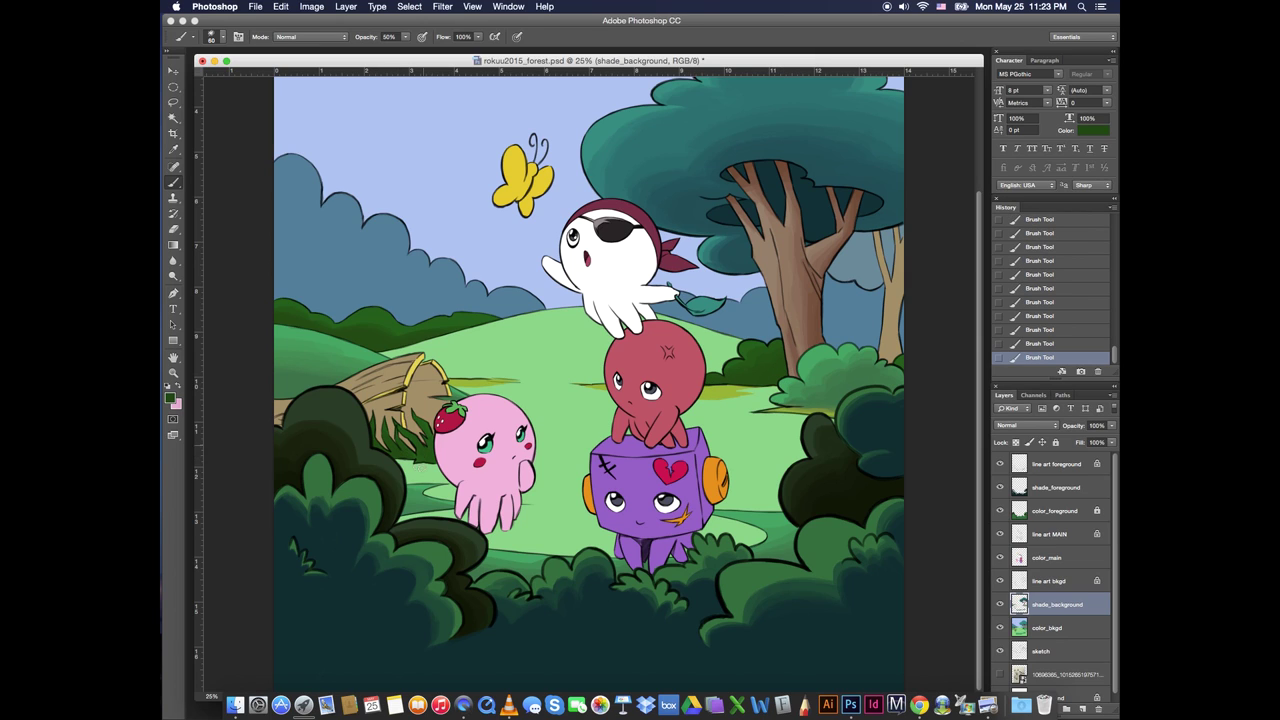
Touch up the shading on the grass beside the log and on the distant dark green bushes
key("e")
left_click(419, 436)
left_click(390, 442)
left_click(379, 446)
left_click_drag(273, 307, 345, 325)
mouse_move(379, 328)
left_mouse_down()
mouse_move(470, 322)
mouse_move(330, 324)
left_mouse_up()
left_click_drag(320, 320, 271, 314)
left_click_drag(712, 377, 778, 373)
left_click_drag(780, 374, 722, 378)
Select the yellow-green ground patches on the color_bkgd layer with the Magic Wand and Similar, and activate the shade_background layer
left_click(1033, 625)
left_click(173, 118)
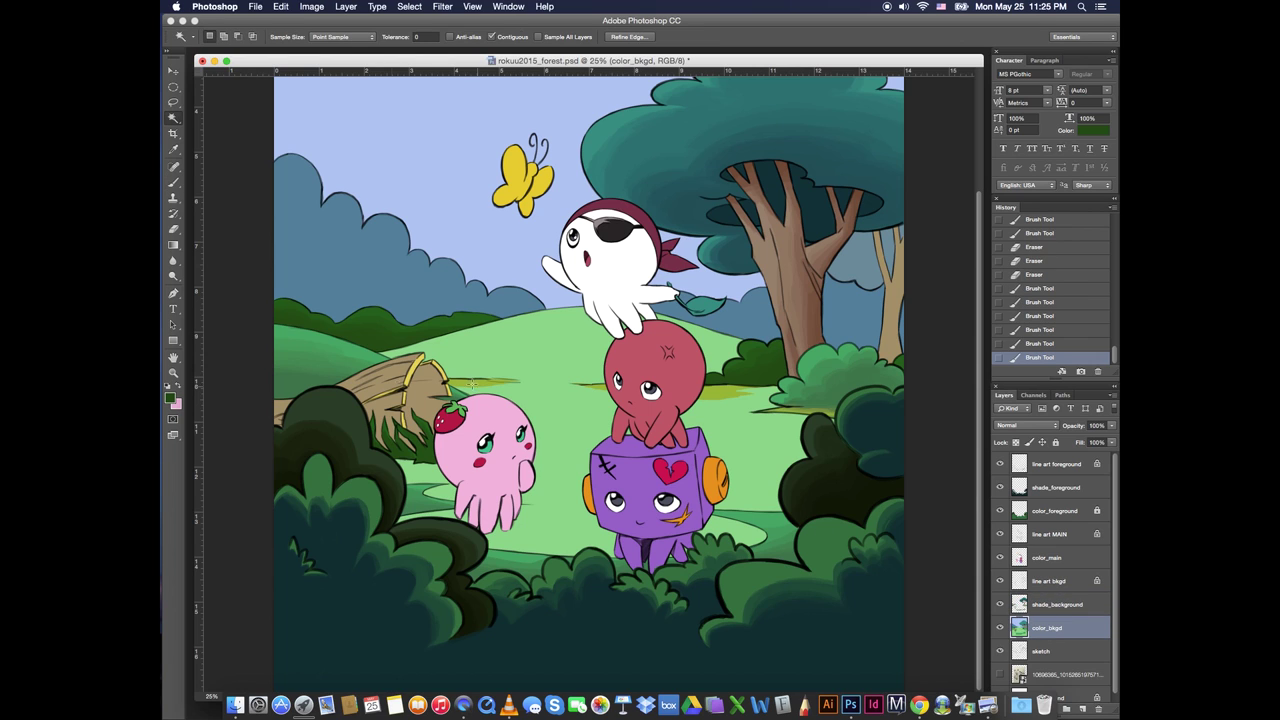
left_click(475, 383)
left_click(409, 6)
left_click(430, 203)
key("alt+bracketright")
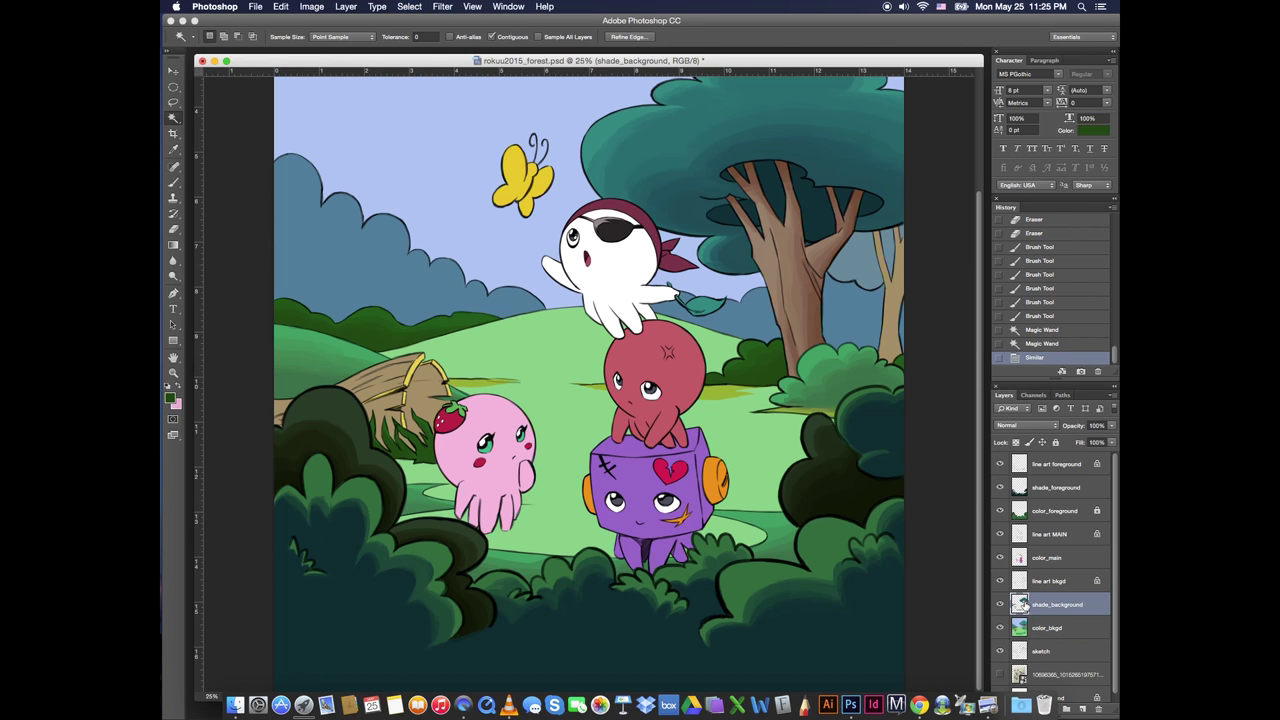
Set the foreground colour to olive green #7c8d3b and brush shading onto the yellow-green ground patches
left_click(173, 183)
left_click(169, 397)
left_click(251, 149)
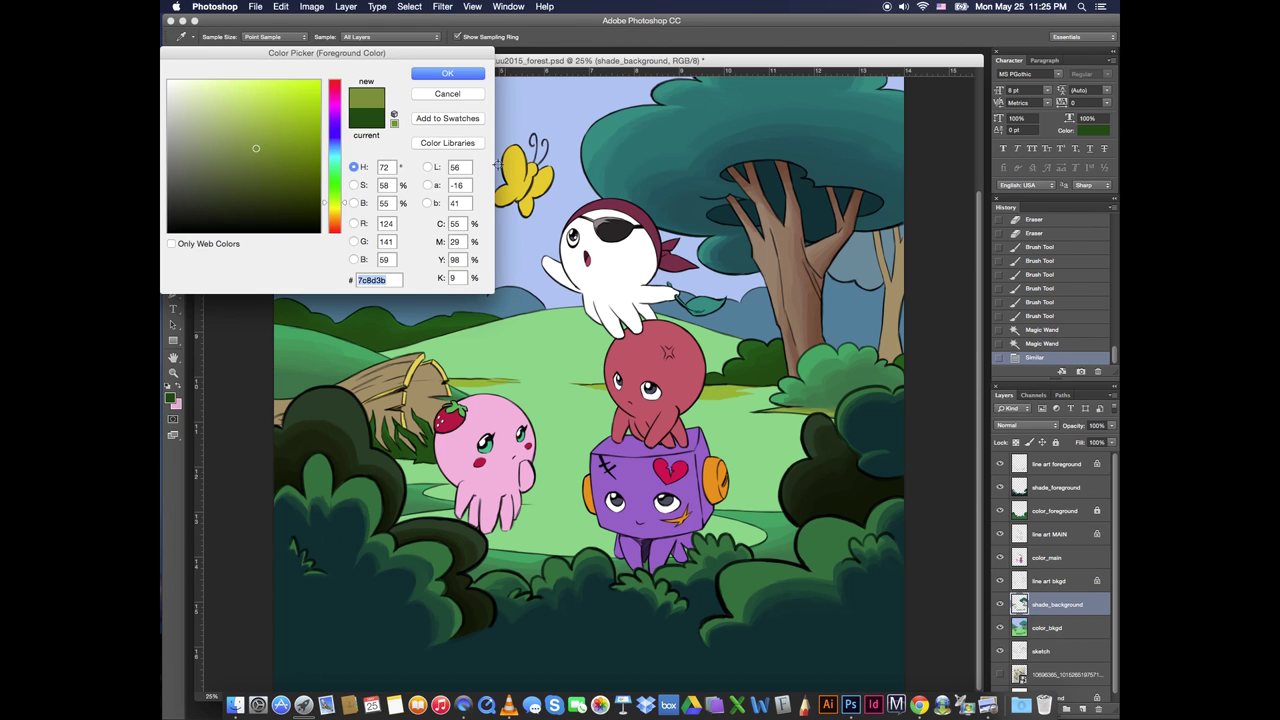
left_click(440, 72)
left_click_drag(452, 382, 515, 382)
mouse_move(706, 382)
left_mouse_down()
mouse_move(750, 386)
mouse_move(710, 388)
left_mouse_up()
left_click_drag(712, 388, 825, 410)
left_click_drag(578, 384, 603, 383)
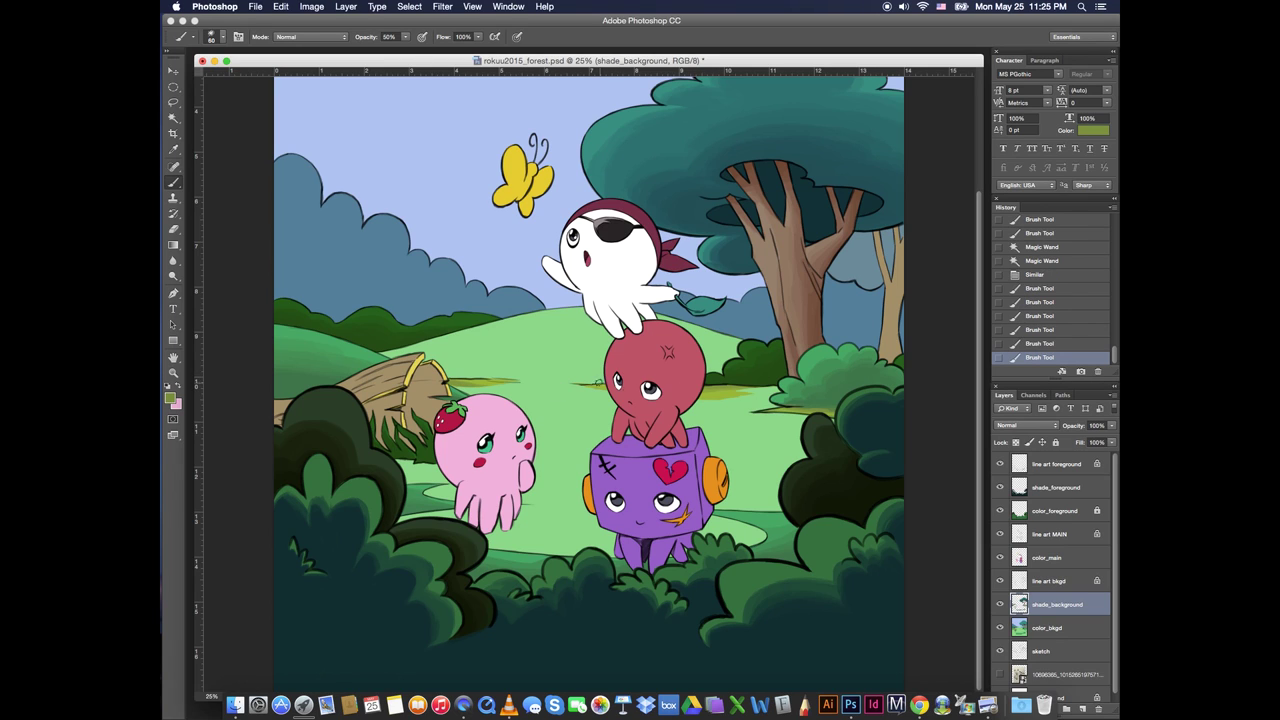
Blend the shading on the ground patch below the bush by the large tree with sampled colours
left_click_drag(705, 396, 745, 389)
left_click(704, 394, "alt")
left_click(722, 392, "alt")
left_click_drag(706, 394, 740, 392)
left_click_drag(720, 391, 768, 390)
left_click_drag(760, 410, 828, 411)
left_click_drag(712, 386, 747, 390)
Select the log's brown areas on color_bkgd with the Magic Wand and Similar, hide the selection edges, and activate shade_background
left_click(1047, 627)
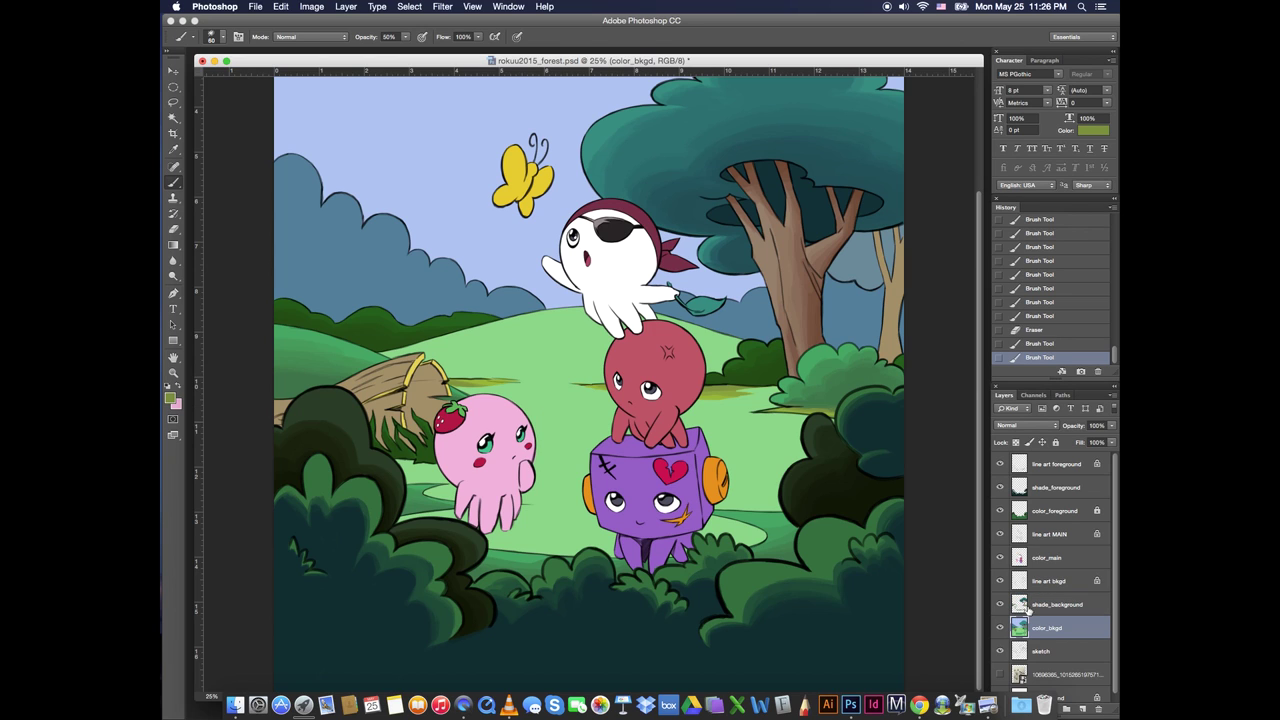
key("w")
left_click(390, 400)
left_click(409, 6)
left_click(467, 203)
key("ctrl+h")
left_click(1019, 603)
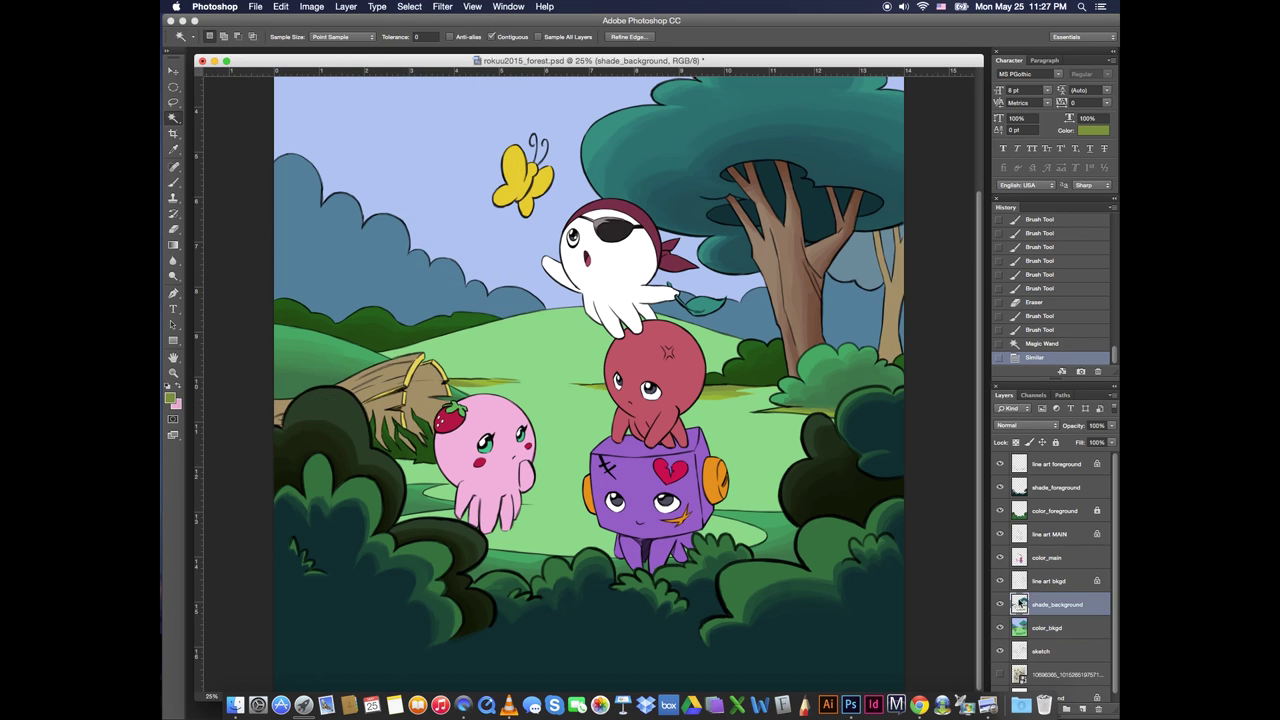
Set the foreground colour to a reddish brown and brush broad shading across the log with a larger brush
key("b")
left_click(170, 398)
left_click(334, 214)
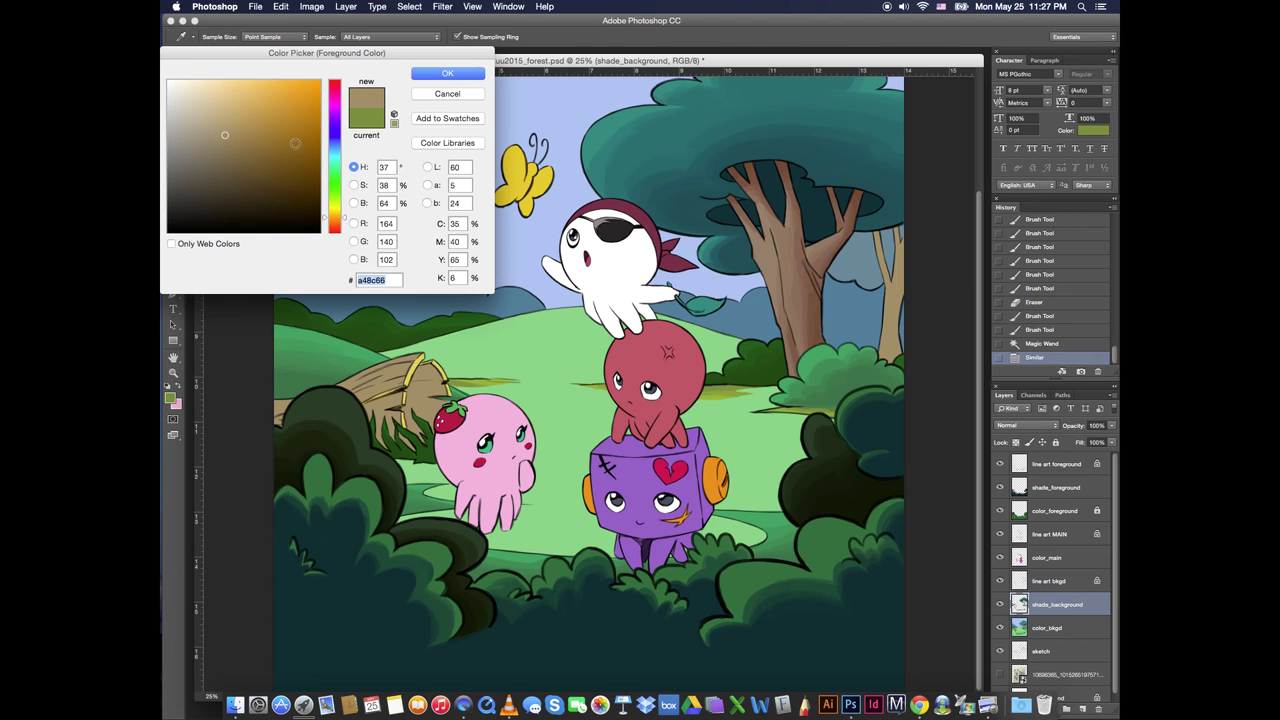
left_click(334, 223)
left_click(265, 164)
left_click(448, 72)
key("]")
key("]")
mouse_move(288, 415)
left_mouse_down()
mouse_move(400, 379)
mouse_move(403, 448)
mouse_move(442, 429)
mouse_move(440, 408)
left_mouse_up()
Refine the log's shading by erasing excess on the bark and adding smaller brown strokes along the bark and hollow end
key("e")
key("b")
key("e")
left_click_drag(329, 408, 334, 394)
left_click_drag(334, 394, 322, 389)
key("b")
mouse_move(379, 426)
left_mouse_down()
mouse_move(381, 444)
mouse_move(401, 380)
mouse_move(362, 394)
left_mouse_up()
key("[")
key("[")
mouse_move(358, 404)
left_mouse_down()
mouse_move(398, 388)
mouse_move(400, 403)
left_mouse_up()
mouse_move(372, 412)
left_mouse_down()
mouse_move(402, 406)
mouse_move(415, 432)
mouse_move(430, 424)
left_mouse_up()
mouse_move(418, 372)
left_mouse_down()
mouse_move(440, 400)
mouse_move(434, 418)
mouse_move(414, 392)
mouse_move(413, 424)
left_mouse_up()
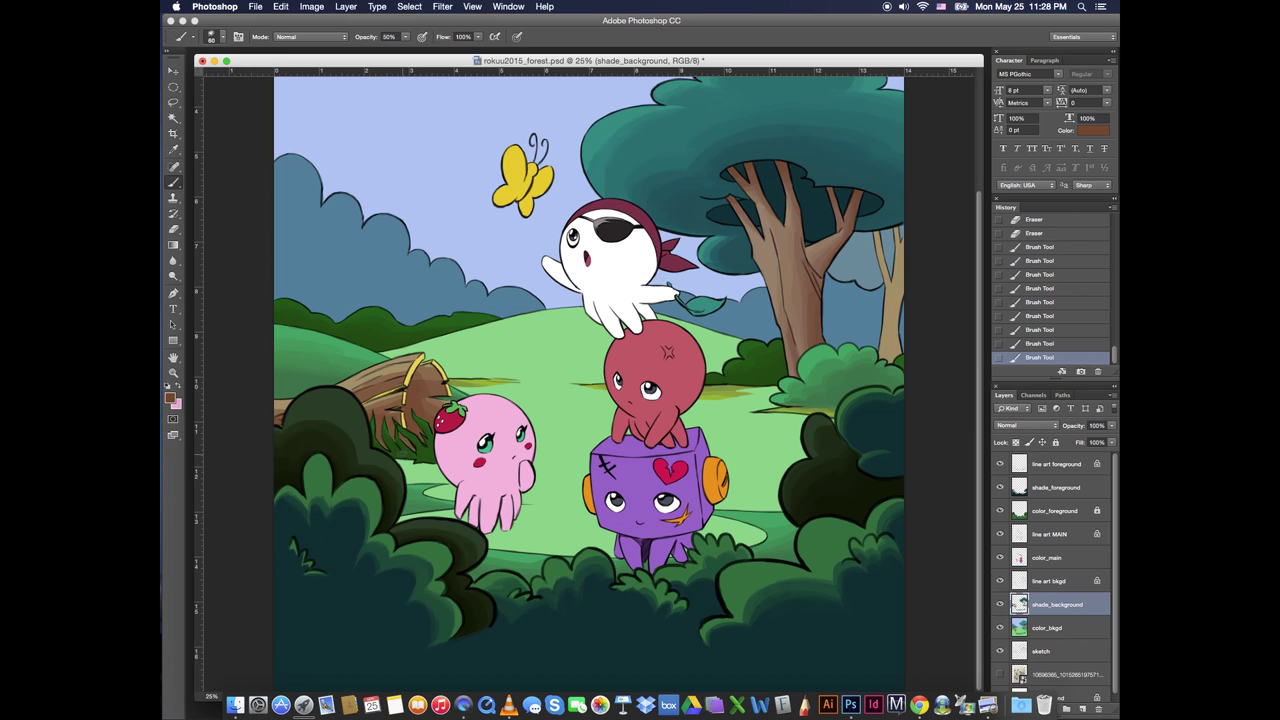
Set the foreground colour to a darker brown and shade the inside of the log's hollow end
left_click(170, 398)
left_click(251, 177)
left_click(337, 147)
left_click(200, 211)
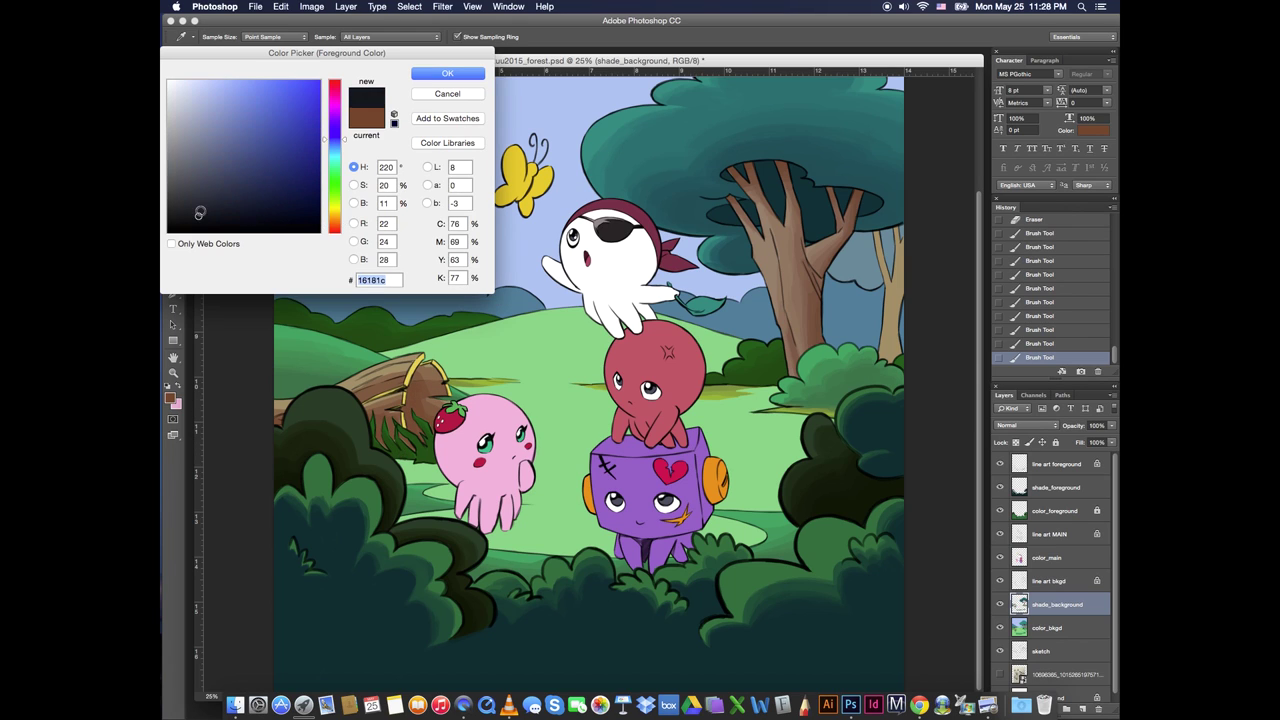
left_click(367, 118)
key("Return")
left_click_drag(410, 408, 418, 440)
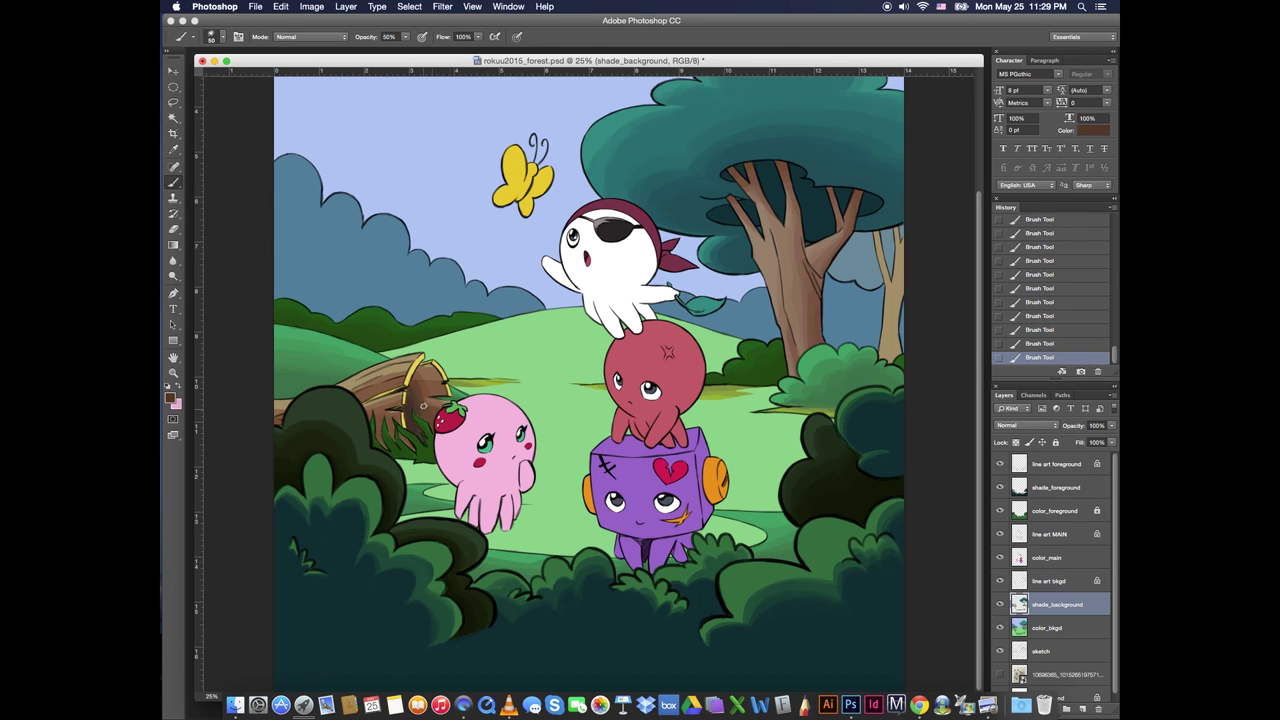
Shade the log's lower bark and the roots near the grass with sampled browns
left_click(431, 410, "alt")
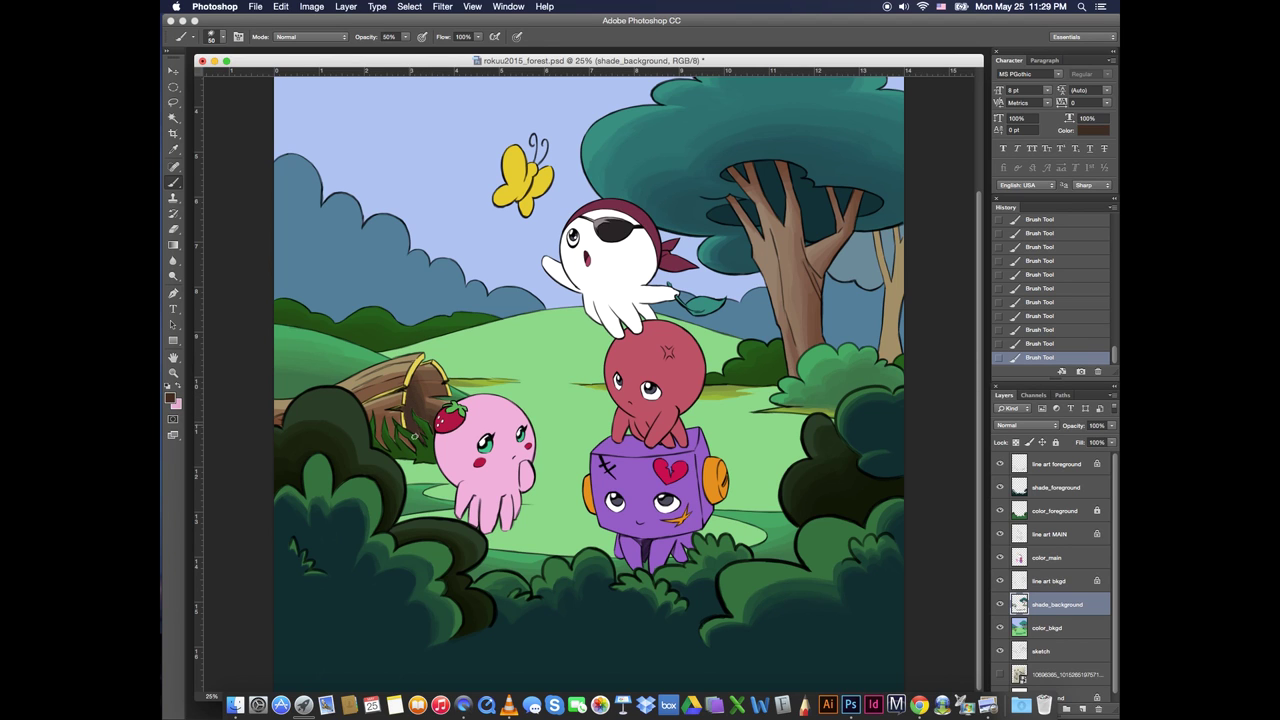
scroll(415, 407, "up", 3)
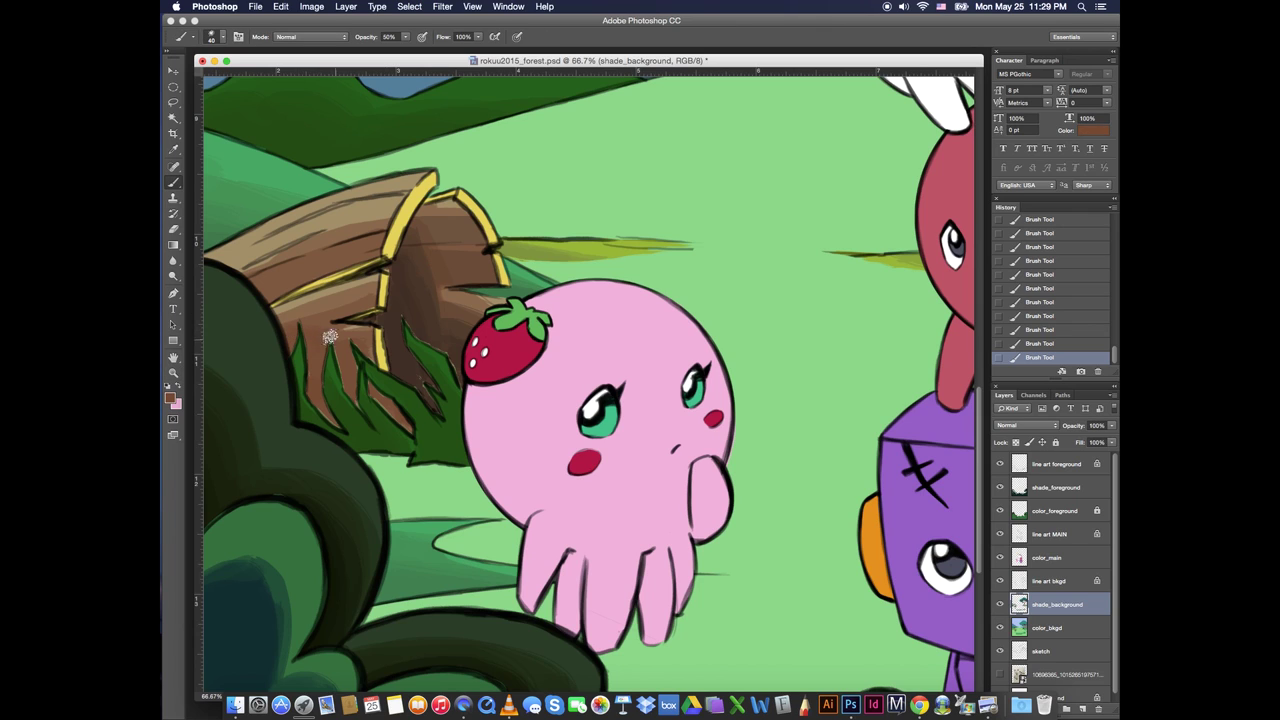
left_click(393, 305, "alt")
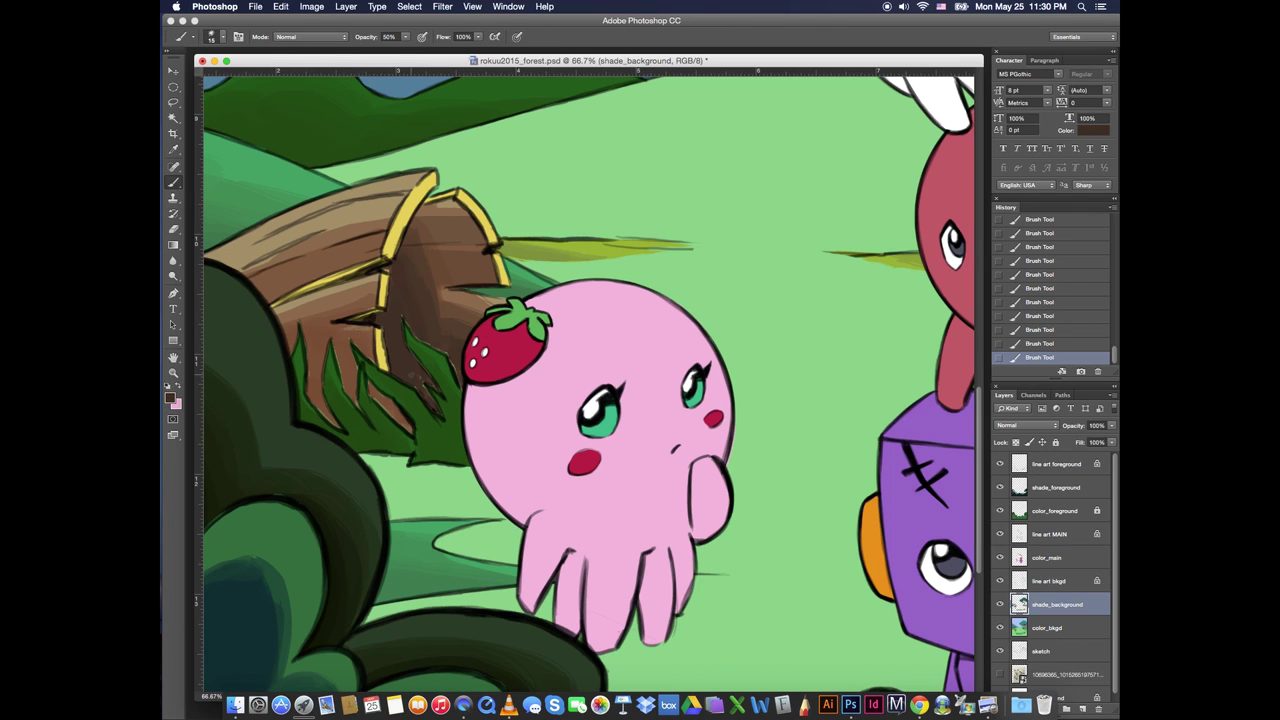
left_click(336, 355, "alt")
left_click_drag(340, 380, 338, 358)
left_click_drag(312, 342, 312, 362)
mouse_move(311, 350)
left_mouse_down()
mouse_move(312, 376)
mouse_move(310, 350)
left_mouse_up()
left_click_drag(314, 344, 316, 372)
left_click_drag(316, 366, 322, 328)
left_click_drag(312, 332, 328, 325)
Blend the shading inside the log's hollow end with sampled browns and a larger brush
left_click(396, 374, "alt")
left_click(462, 322, "alt")
key("bracketright")
key("bracketright")
key("bracketright")
left_click(438, 268, "alt")
left_click(477, 301, "alt")
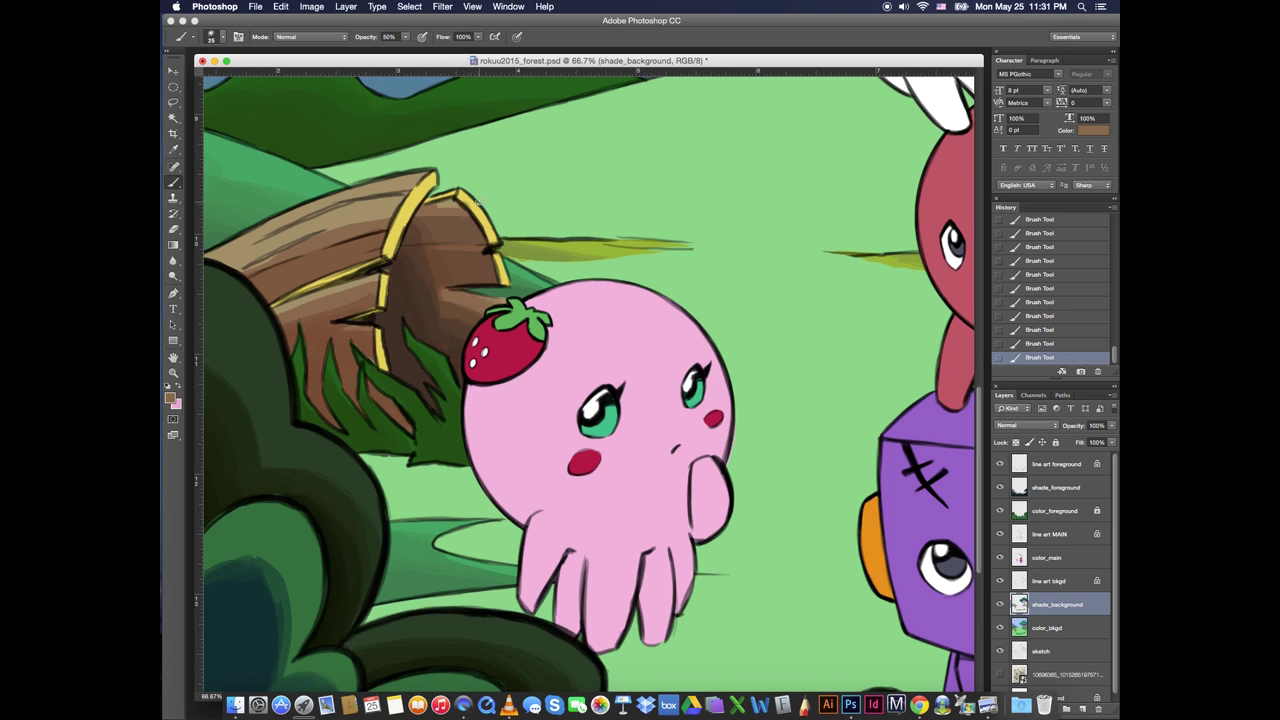
Select the distant blue trees on the color_bkgd layer with the Magic Wand and Similar, adding the missed areas
key("super+minus")
key("super+minus")
left_click_drag(705, 449, 433, 581)
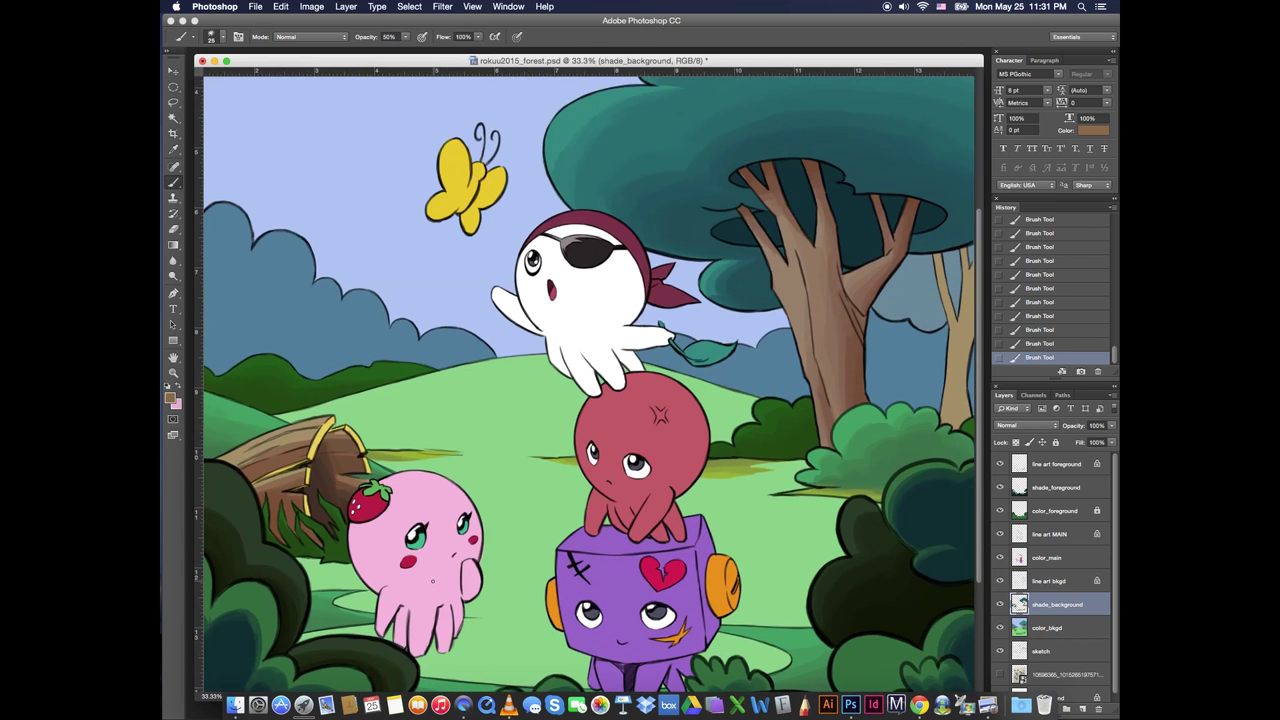
left_click(1050, 628)
key("w")
left_click(385, 328)
left_click(409, 7)
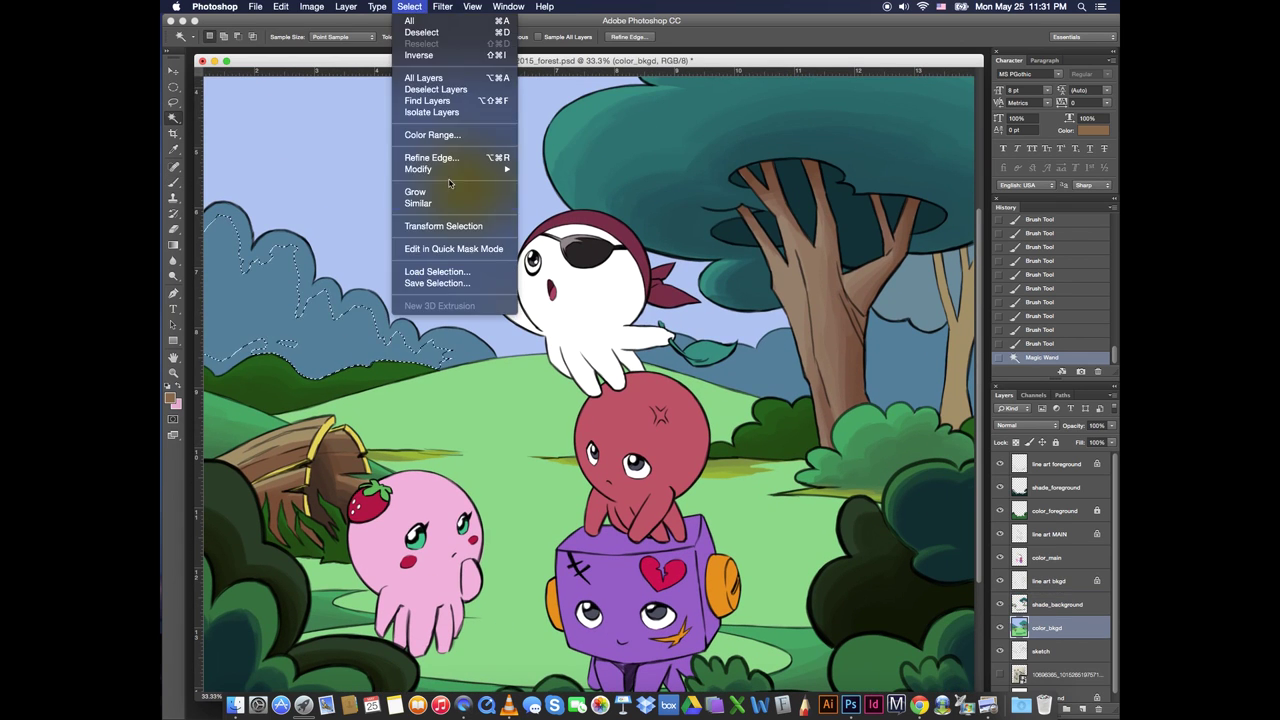
left_click(456, 203)
left_click(372, 306, "shift")
left_click(285, 344, "shift")
left_click(395, 345, "shift")
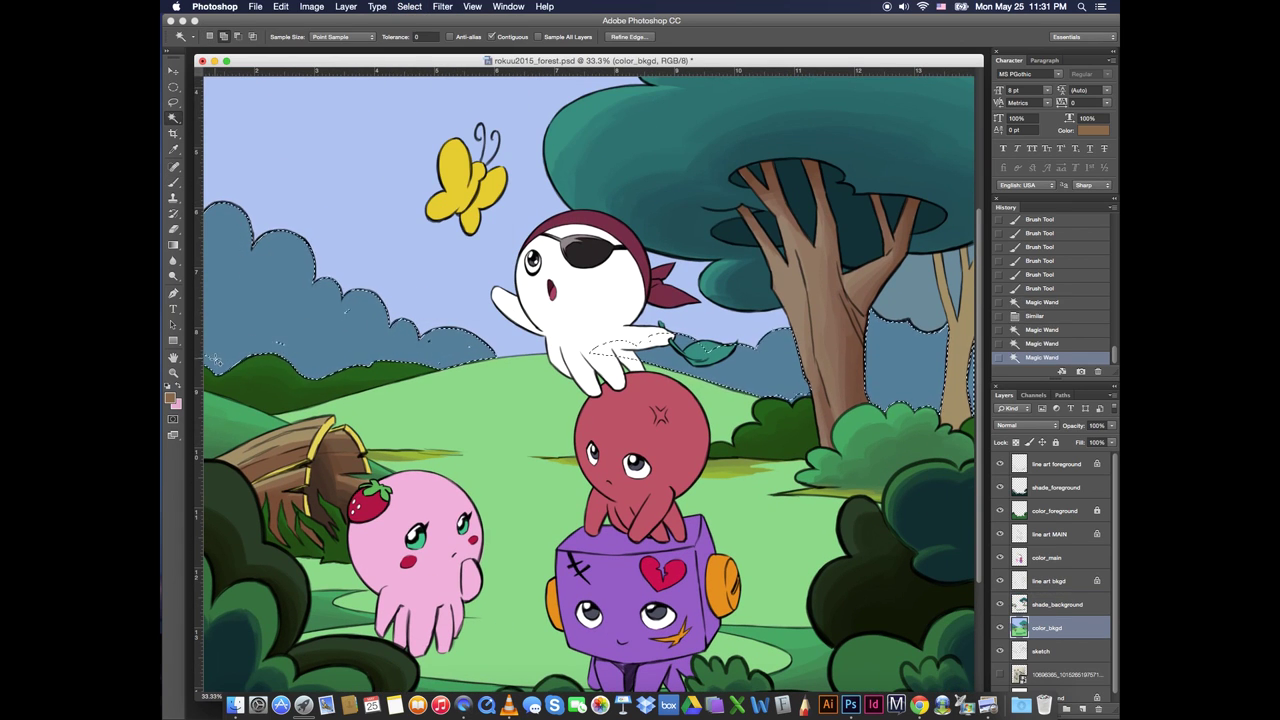
left_click(434, 345, "shift")
Lasso the small leftover gaps inside the blue trees to include them in the selection
key("l")
left_click_drag(420, 342, 345, 320)
left_click_drag(274, 338, 276, 341)
left_click_drag(206, 352, 209, 354)
left_click_drag(404, 341, 406, 343)
left_click_drag(420, 345, 422, 347)
left_click_drag(464, 343, 466, 346)
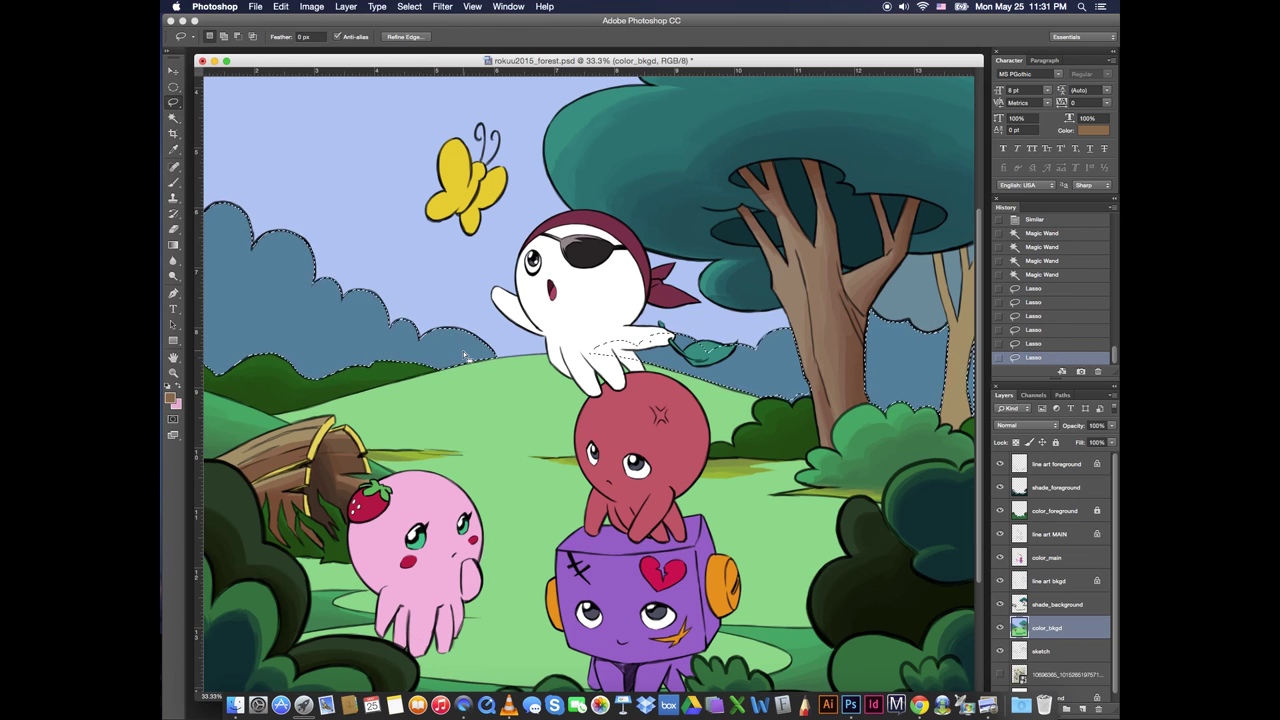
Fill the selection on color_bkgd with the blue sampled from the distant trees, and hide the selection edges
key("w")
left_click(170, 398)
left_click(388, 335)
key("Return")
key("alt+BackSpace")
key("super+h")
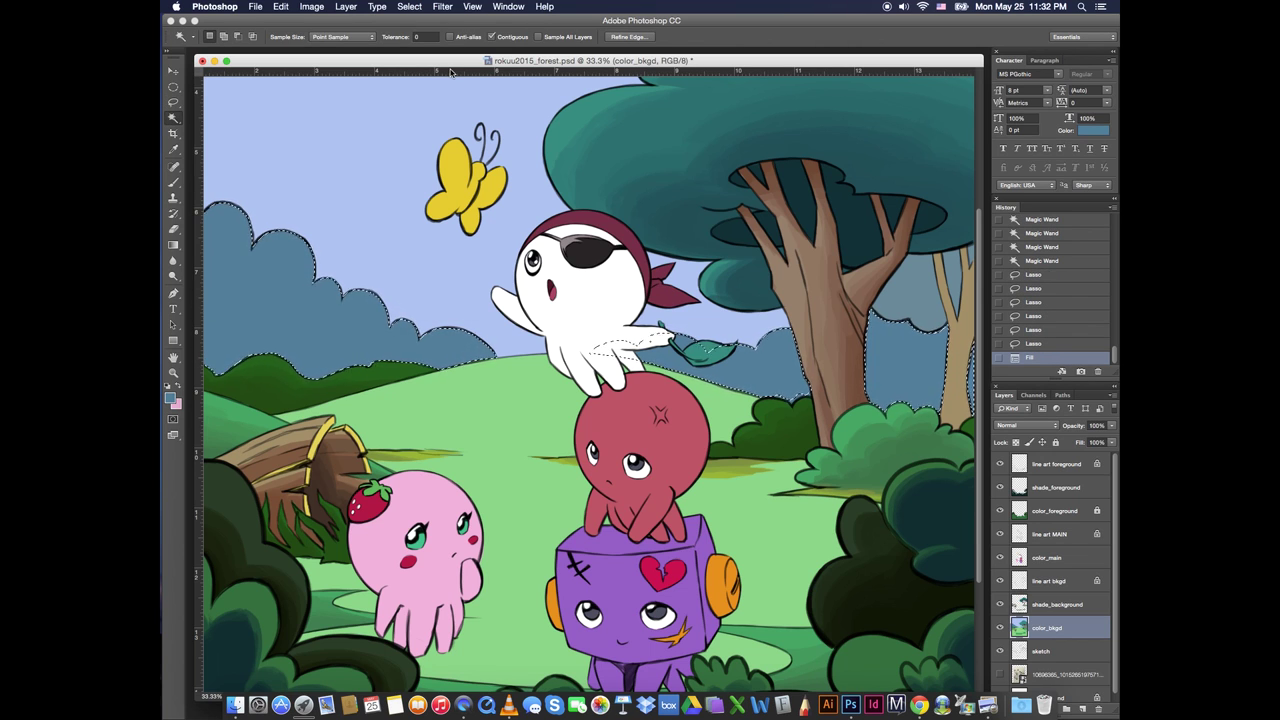
Activate the shade_background layer and set the brush's foreground colour to a dark blue for the distant trees
key("b")
left_click(1057, 604)
left_click(170, 398)
left_click_drag(335, 53, 696, 93)
left_click(696, 197)
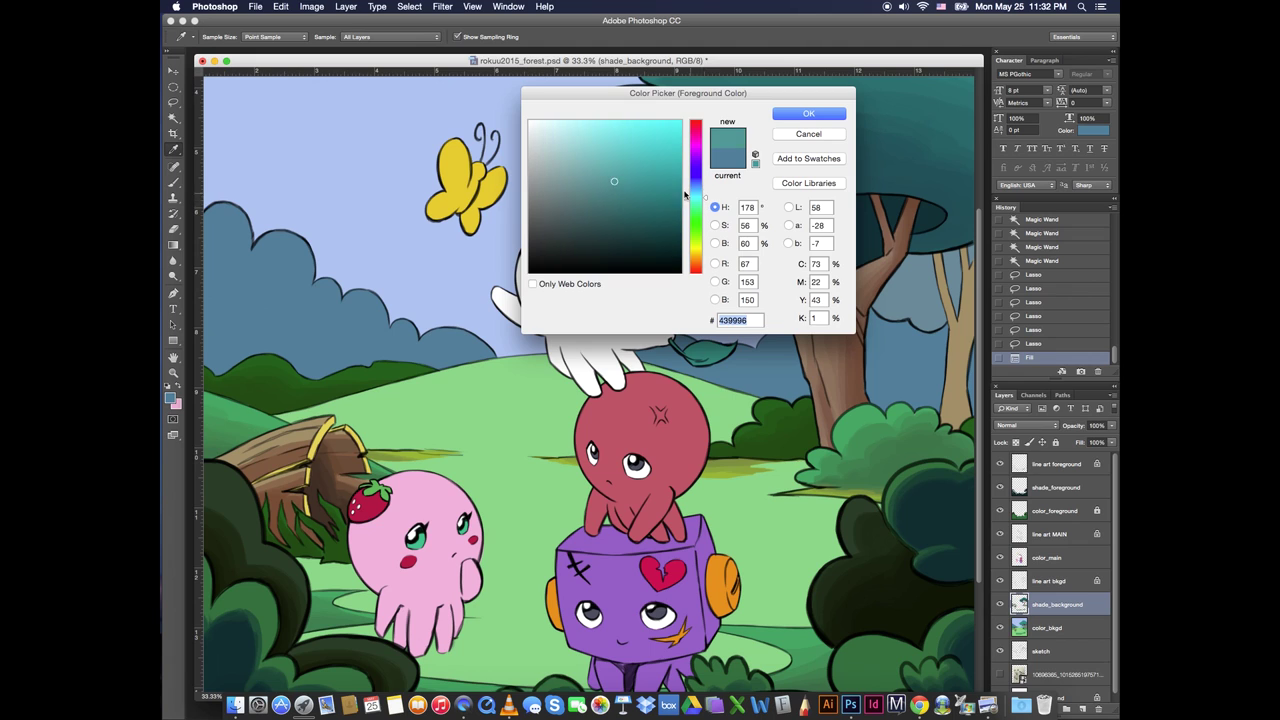
left_click_drag(634, 217, 604, 216)
left_click(451, 339)
left_click(589, 206)
left_click(583, 203)
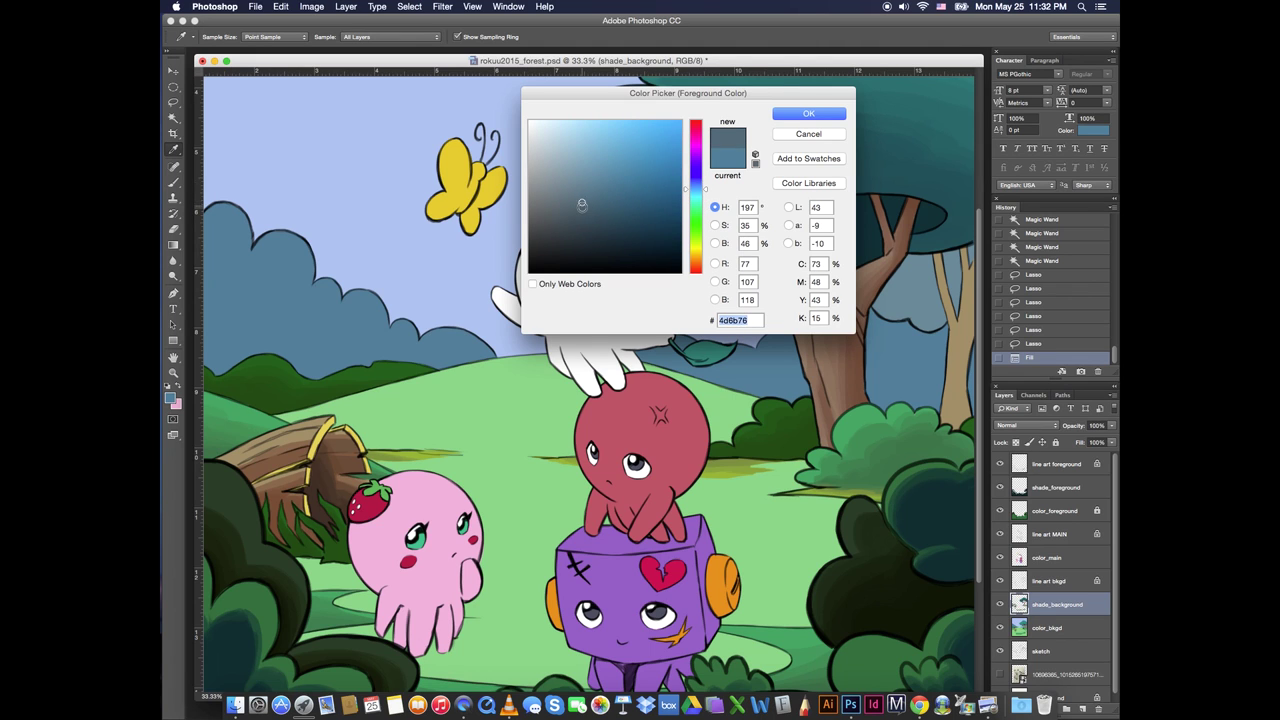
left_click(580, 208)
left_click(697, 187)
left_click(593, 216)
left_click_drag(697, 172, 698, 177)
left_click(813, 112)
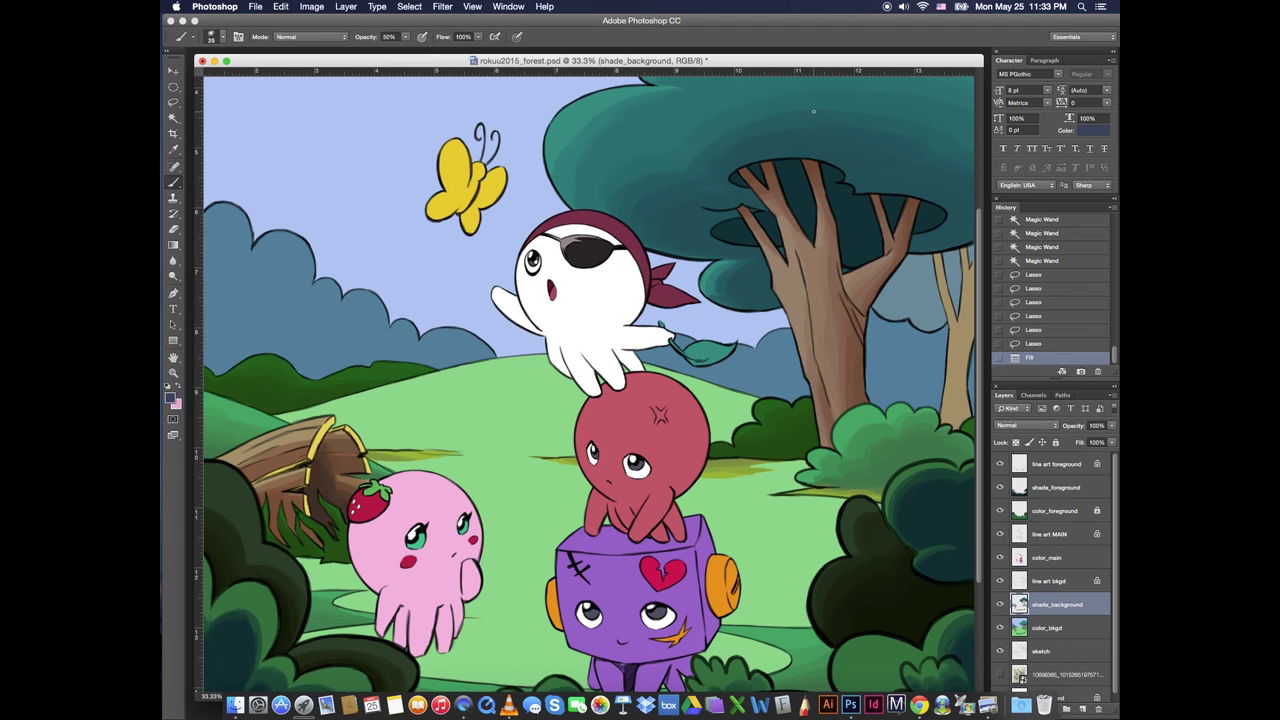
Brush layers of dark blue shading over the lower parts of the distant blue trees on both sides of the scene
key("super+minus")
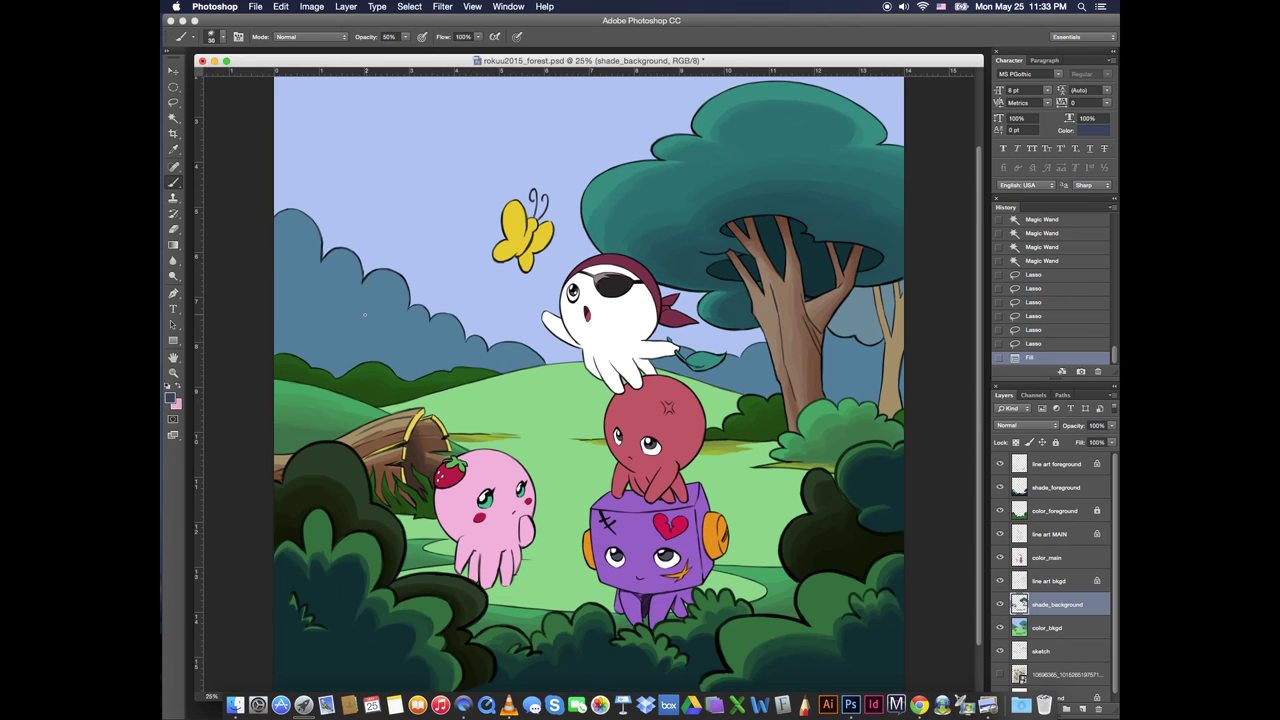
mouse_move(290, 255)
left_mouse_down()
mouse_move(304, 327)
mouse_move(307, 293)
mouse_move(343, 322)
mouse_move(506, 373)
mouse_move(418, 362)
mouse_move(334, 313)
mouse_move(326, 346)
mouse_move(272, 351)
mouse_move(322, 361)
mouse_move(342, 339)
mouse_move(362, 371)
left_mouse_up()
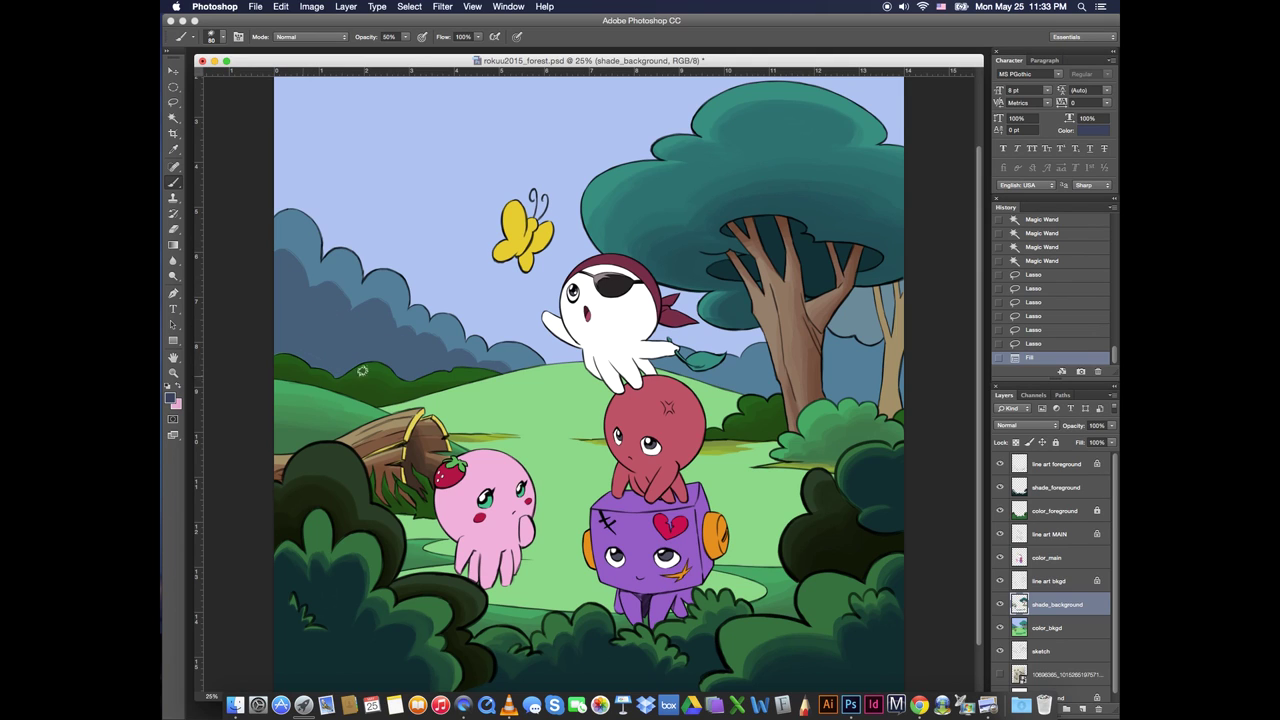
mouse_move(742, 378)
left_mouse_down()
mouse_move(730, 385)
mouse_move(790, 390)
mouse_move(842, 373)
mouse_move(872, 385)
mouse_move(852, 347)
left_mouse_up()
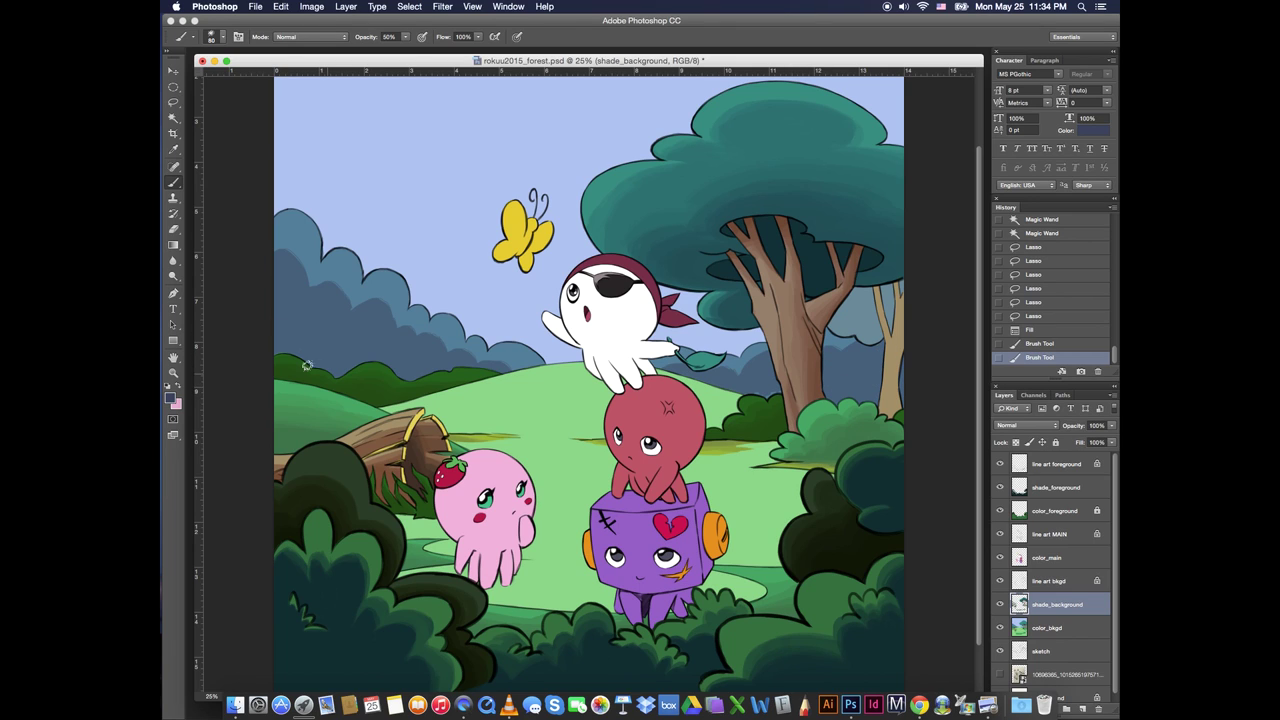
mouse_move(285, 295)
left_mouse_down()
mouse_move(320, 350)
mouse_move(404, 380)
mouse_move(534, 373)
left_mouse_up()
mouse_move(702, 383)
left_mouse_down()
mouse_move(801, 391)
mouse_move(904, 360)
left_mouse_up()
left_click_drag(840, 380, 898, 364)
mouse_move(266, 293)
left_mouse_down()
mouse_move(436, 358)
mouse_move(540, 364)
left_mouse_up()
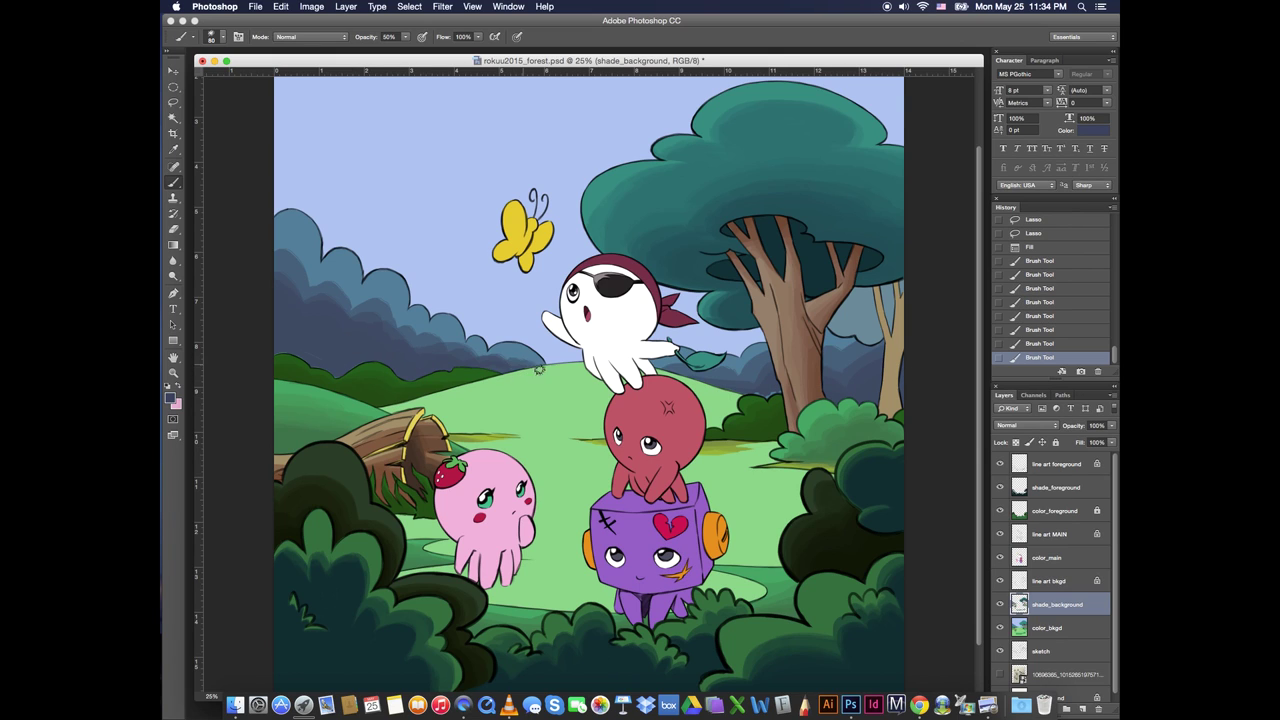
Blend the shading on the upper and middle parts of the blue trees behind the log with sampled blues
left_click_drag(272, 246, 317, 292)
left_click(310, 273, "alt")
key("[")
left_click_drag(279, 236, 316, 280)
left_click_drag(320, 278, 331, 301)
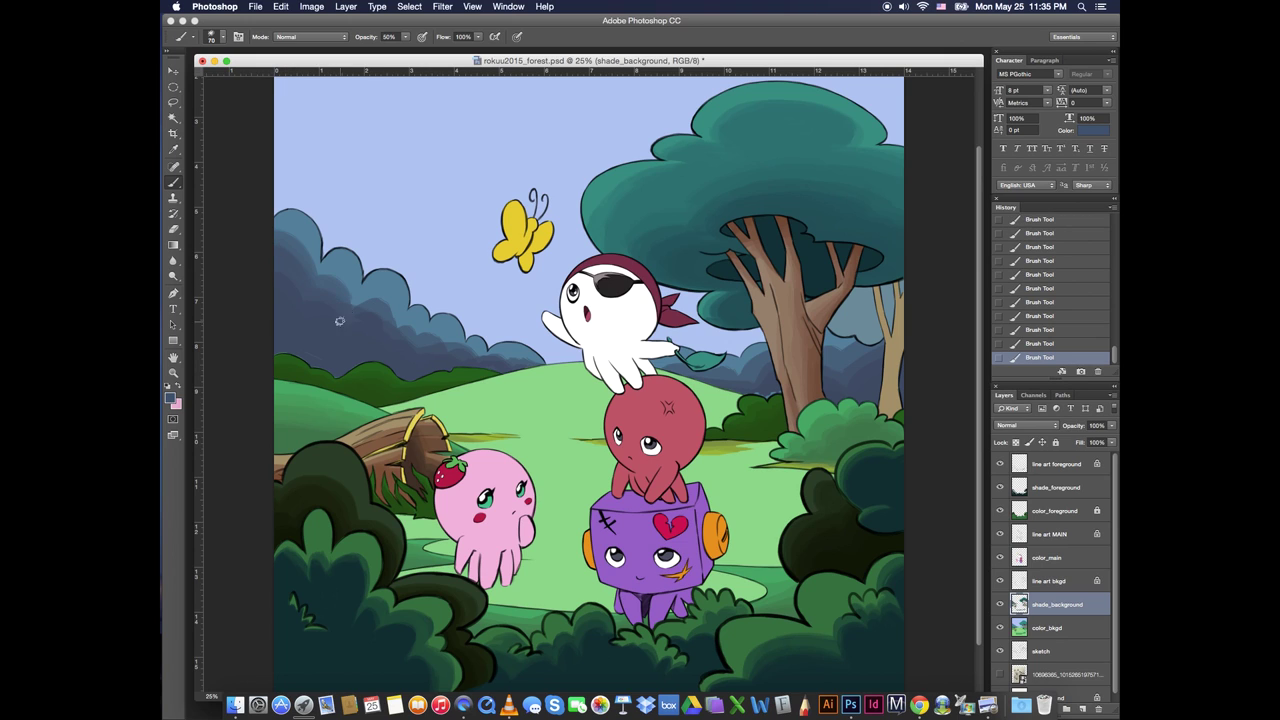
left_click(412, 328, "alt")
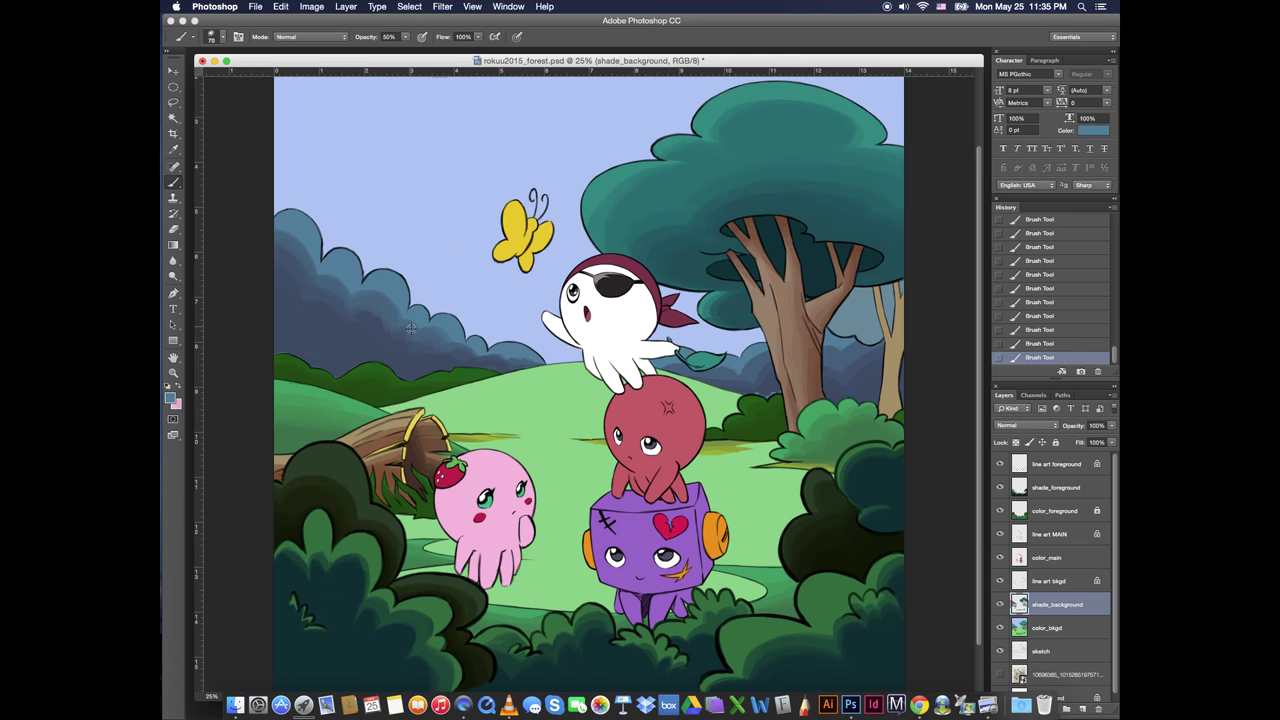
left_click(456, 355, "alt")
left_click(486, 367, "alt")
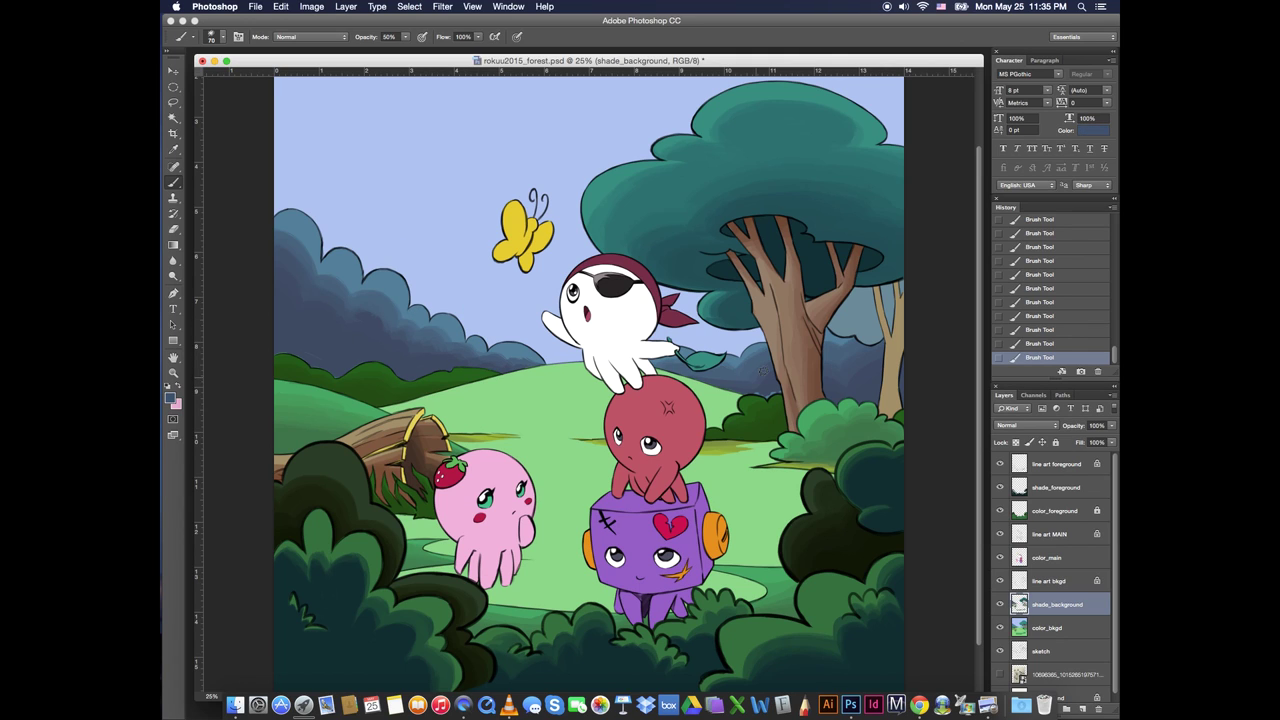
Blend the shading on the blue trees between the leaf and the large trunk with sampled blues and a smaller brush
left_click(770, 397, "alt")
key("super+plus")
key("super+plus")
left_click_drag(800, 431, 557, 418)
key("bracketleft")
key("bracketleft")
key("bracketleft")
key("bracketleft")
left_click_drag(622, 331, 614, 337)
left_click(618, 334, "alt")
left_click_drag(621, 332, 562, 361)
left_click(626, 338, "alt")
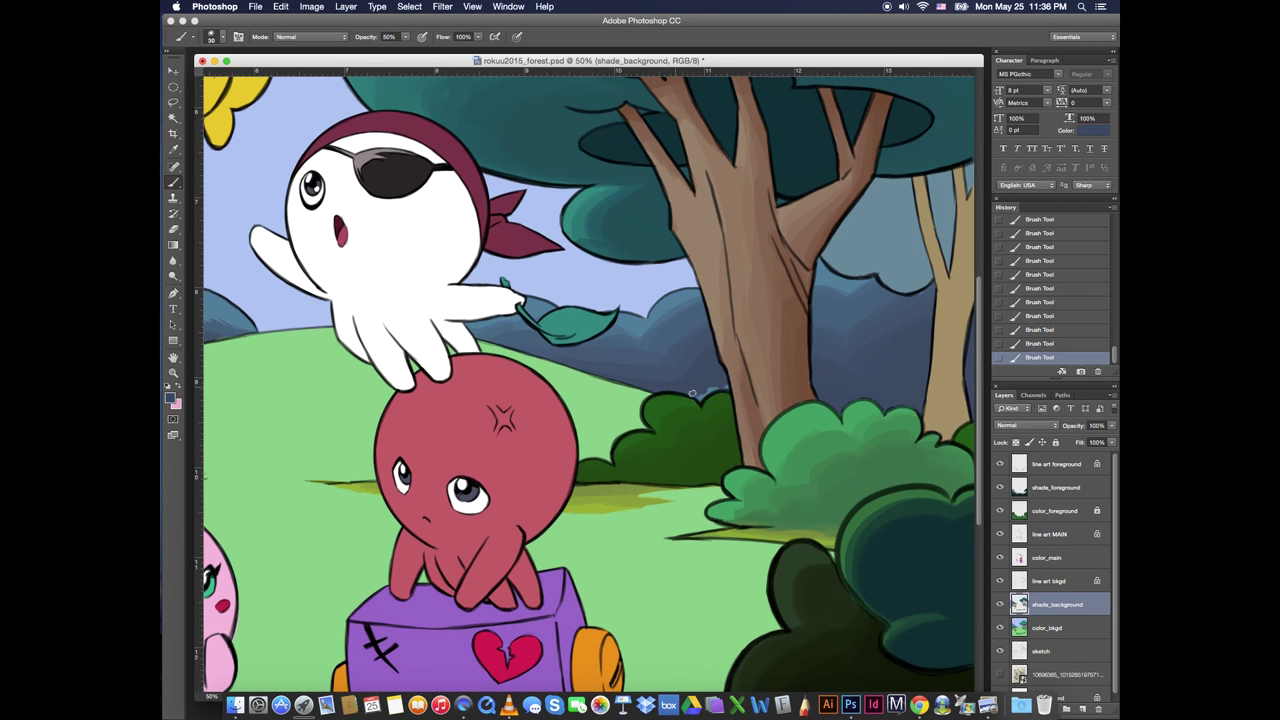
Step back through the history to undo the last four brush strokes on the blue trees
left_click(1048, 344)
left_click(1050, 331)
left_click(1057, 303)
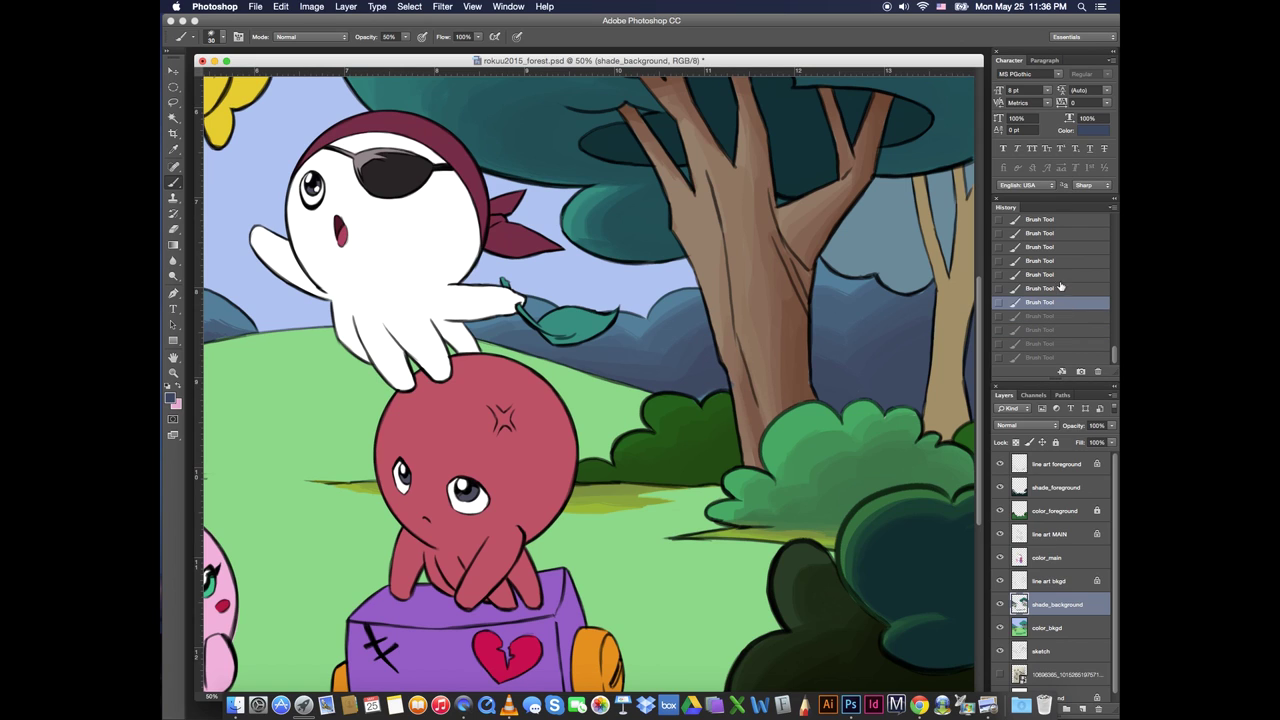
Undo two more brush strokes through the history and touch up the blue trees behind the large trunk
left_click(1058, 288)
left_click(1058, 275)
left_click_drag(711, 357, 703, 391)
left_click(724, 387, "alt")
left_click(721, 393, "alt")
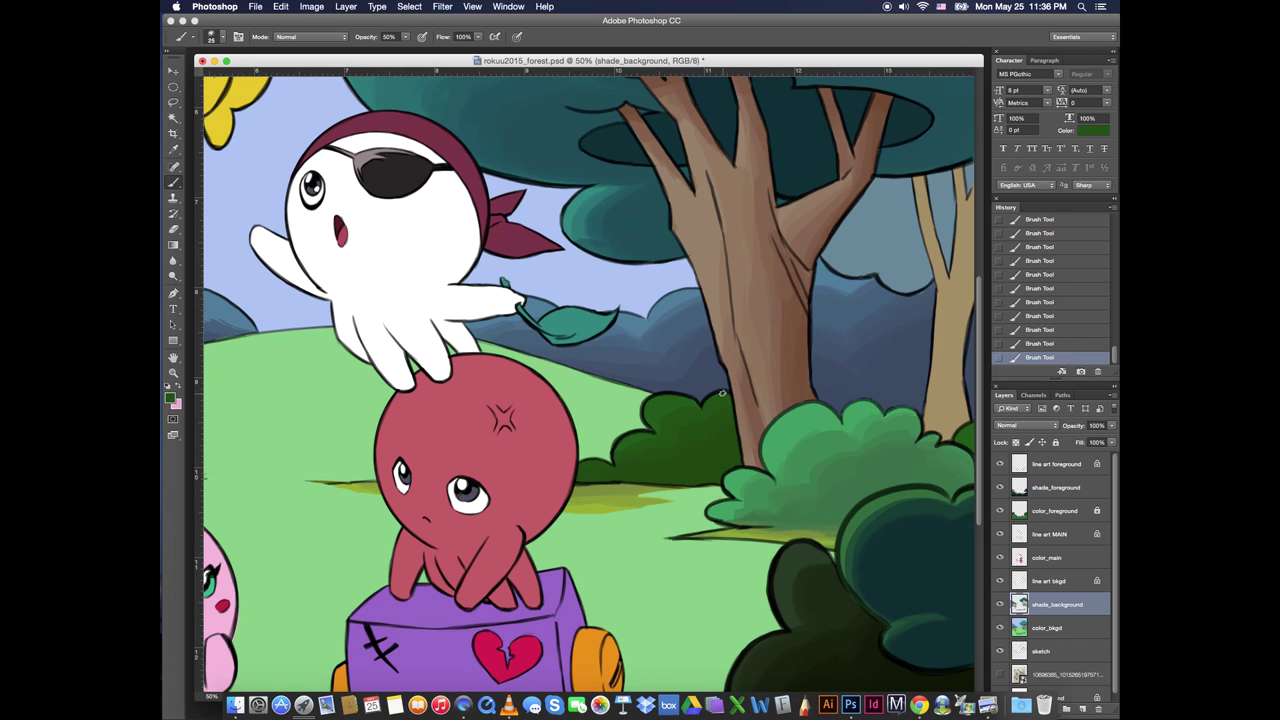
left_click(806, 385, "alt")
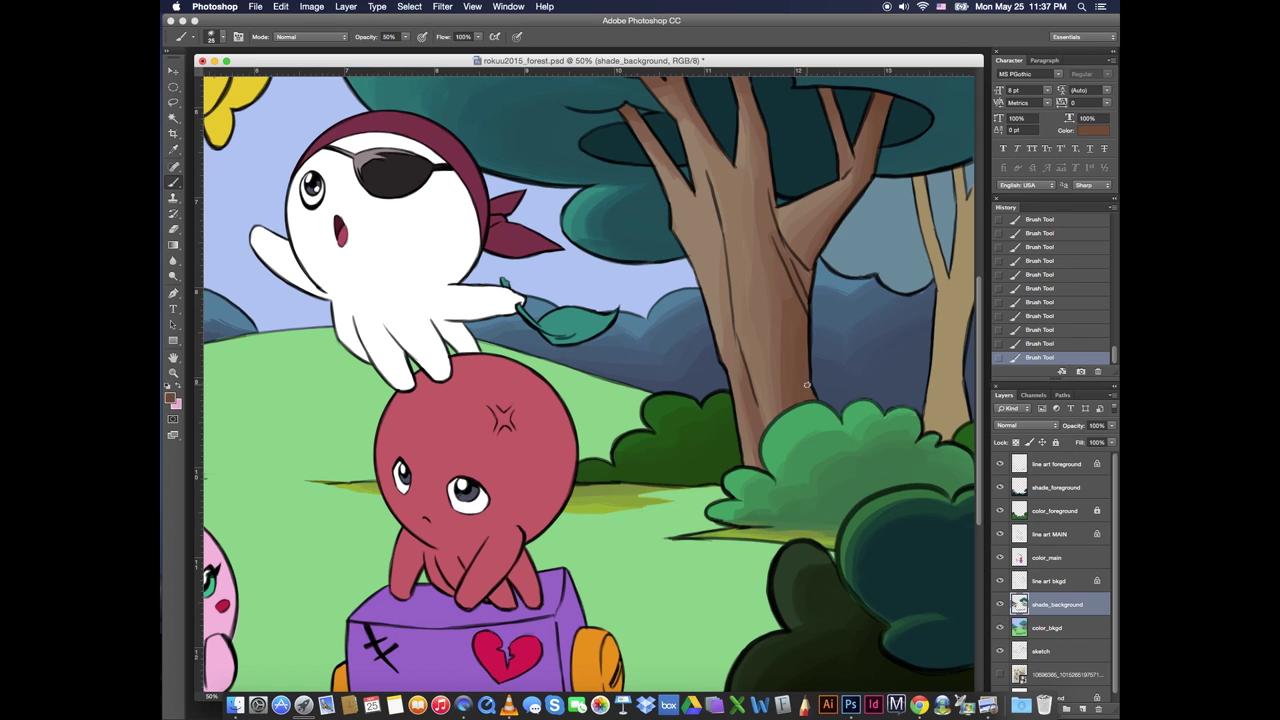
left_click(913, 421, "alt")
Blend the upper shading of the tallest blue trees above the log with sampled blues and a larger brush
left_click_drag(554, 475, 1044, 561)
left_click(277, 396, "alt")
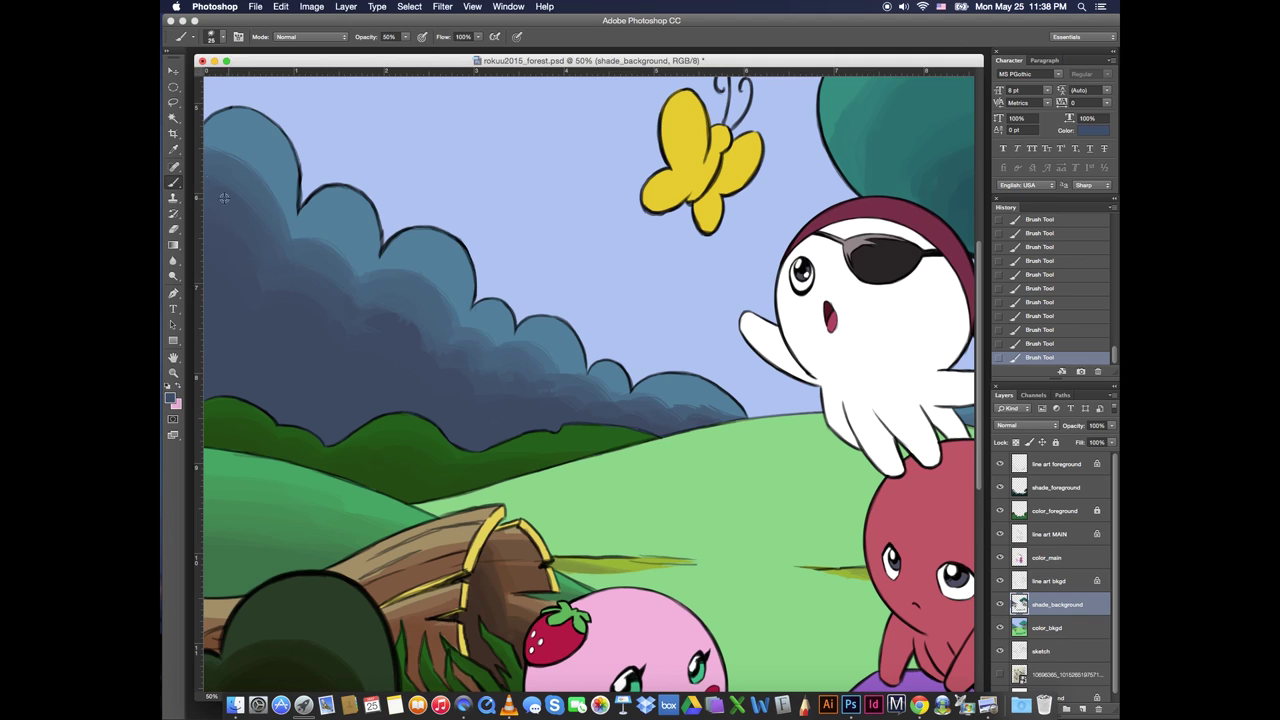
left_click(276, 272, "alt")
key("bracketright")
key("bracketright")
key("bracketright")
key("bracketright")
key("bracketright")
mouse_move(208, 149)
left_mouse_down()
mouse_move(257, 168)
mouse_move(279, 195)
left_mouse_up()
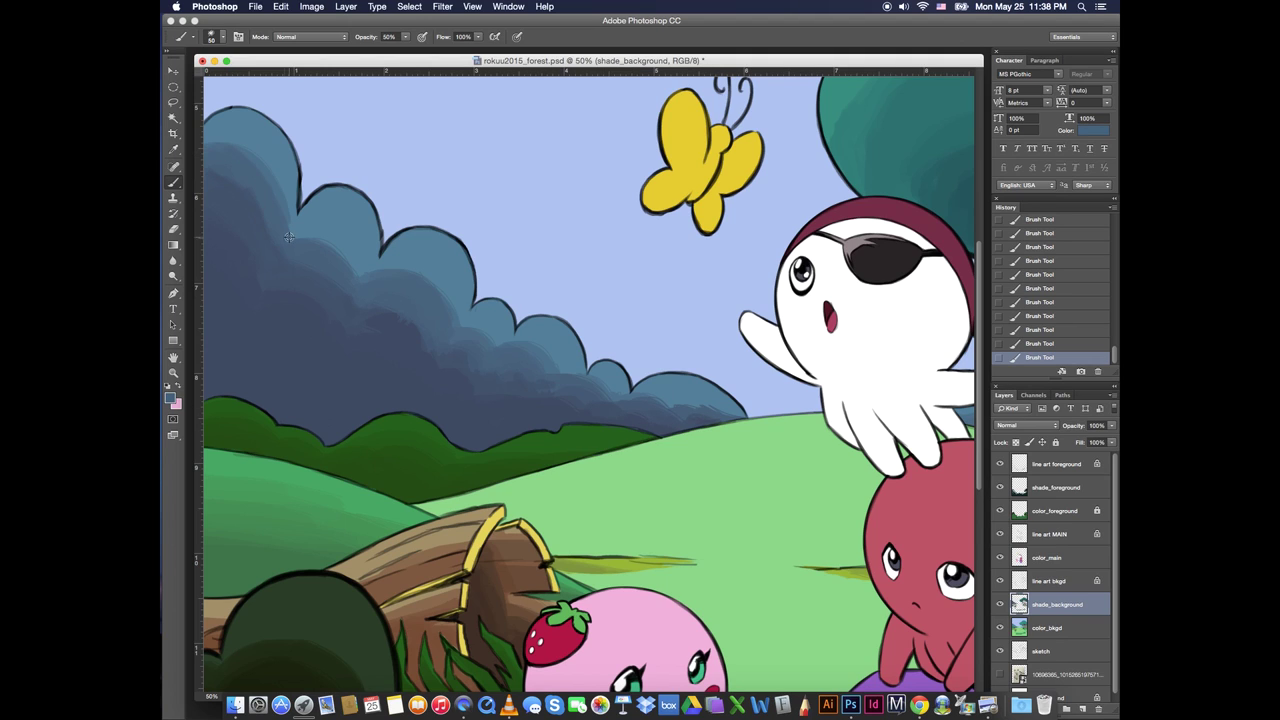
left_click(287, 256, "alt")
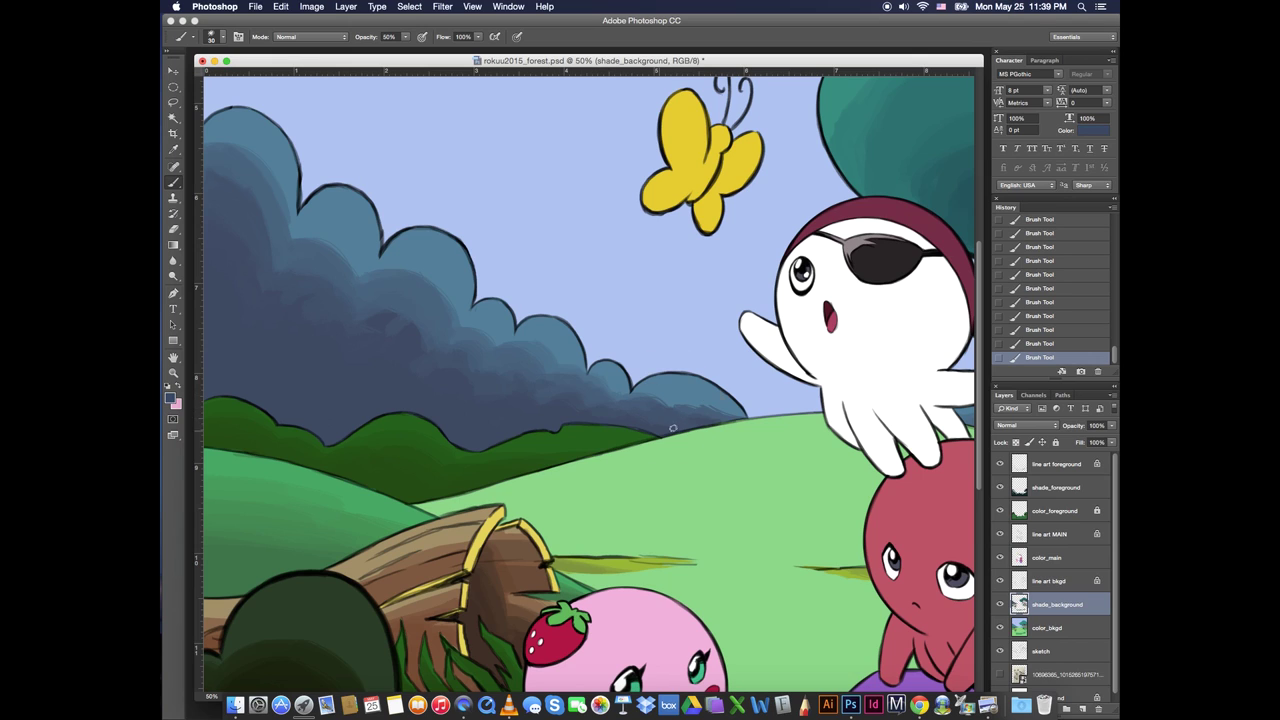
Erase stray shading at the low hill end of the blue trees and blend the small clumps there with sampled blues
key("e")
left_click_drag(734, 428, 712, 431)
key("b")
left_click(640, 390, "alt")
left_click_drag(656, 397, 708, 410)
mouse_move(704, 404)
left_mouse_down()
mouse_move(730, 414)
mouse_move(655, 398)
left_mouse_up()
left_click(688, 413, "alt")
left_click(611, 399, "alt")
left_click(612, 401, "alt")
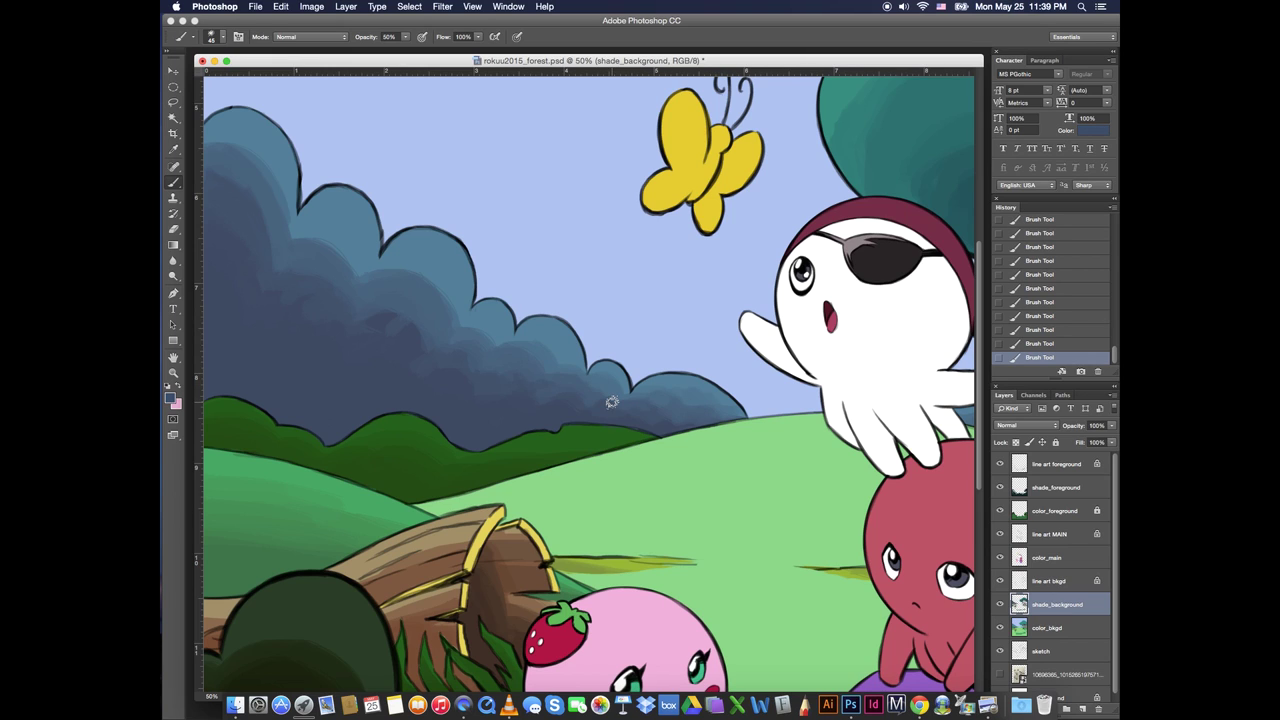
Soften the transition between the light tops and dark middle of the large blue trees above the log with sampled blues
left_click(352, 264, "alt")
mouse_move(361, 276)
left_mouse_down()
mouse_move(302, 225)
mouse_move(374, 286)
mouse_move(414, 286)
mouse_move(386, 255)
mouse_move(358, 284)
left_mouse_up()
left_click_drag(358, 286, 412, 268)
left_click_drag(446, 310, 452, 330)
left_click_drag(288, 190, 280, 236)
left_click(265, 202, "alt")
left_click_drag(350, 286, 366, 264)
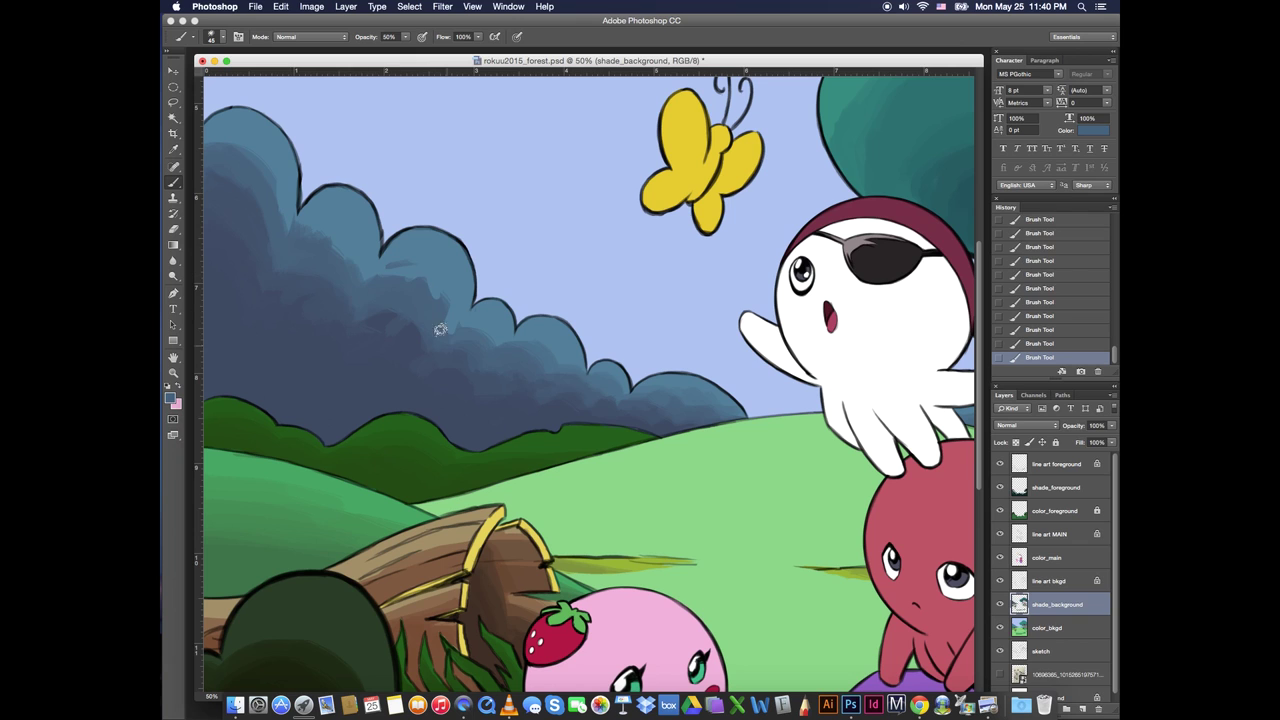
left_click(411, 344, "alt")
mouse_move(440, 329)
left_mouse_down()
mouse_move(452, 312)
mouse_move(424, 325)
left_mouse_up()
left_click_drag(374, 294, 359, 312)
left_click(415, 242, "alt")
mouse_move(408, 271)
left_mouse_down()
mouse_move(384, 278)
mouse_move(416, 266)
left_mouse_up()
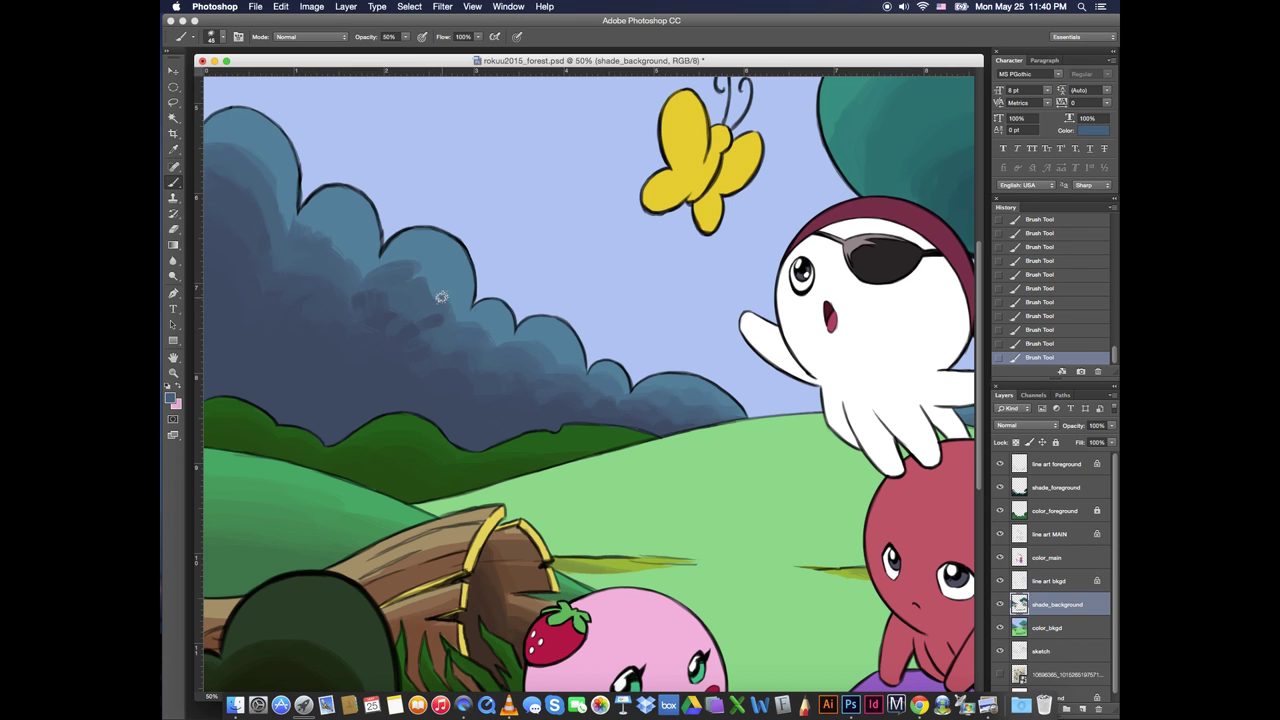
Select the thin tan trunk on the color_bkgd layer with the Magic Wand, expand the selection, and return to the shade_background layer
key("super+minus")
key("super+minus")
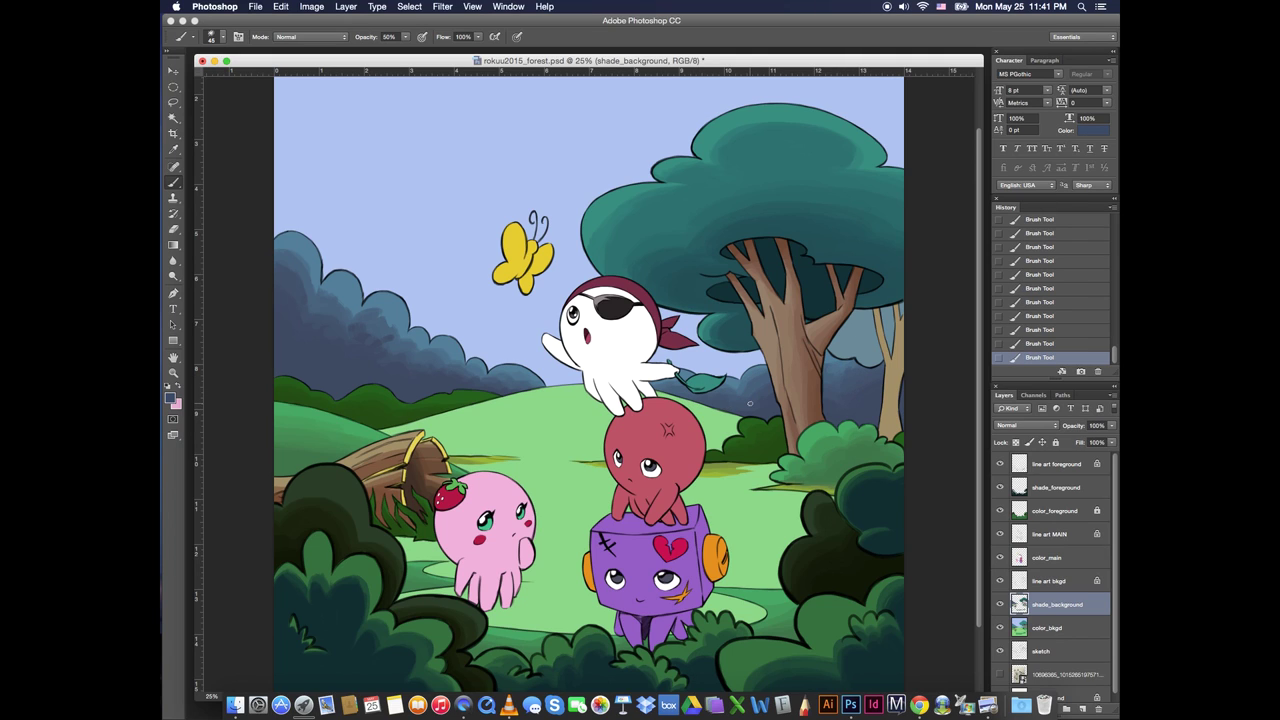
key("w")
left_click(1048, 628)
left_click(890, 385)
left_click(409, 7)
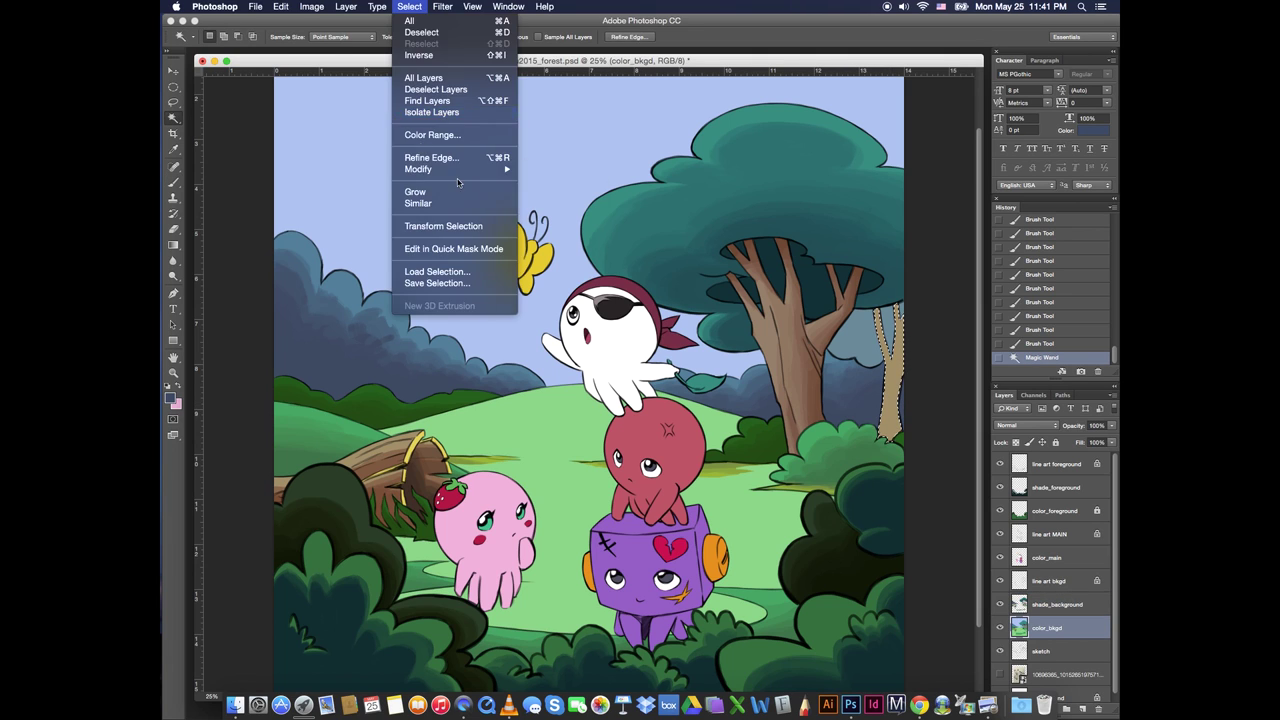
mouse_move(458, 167)
left_click(557, 195)
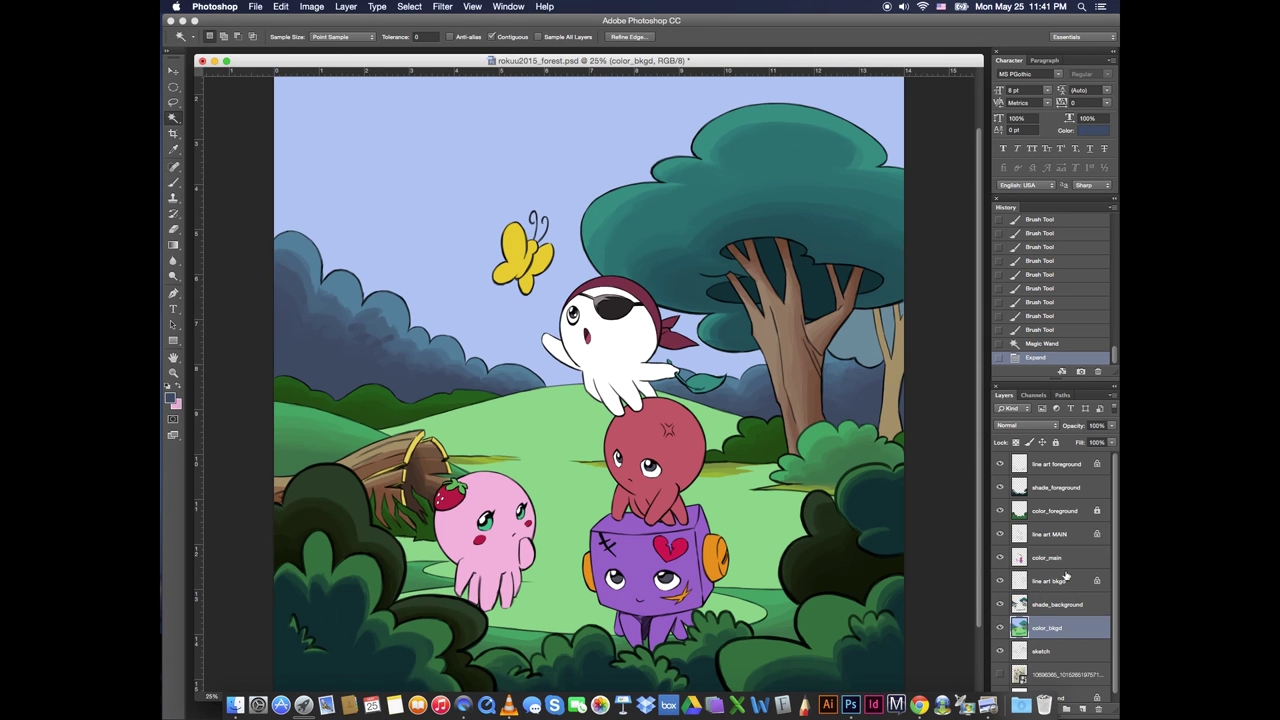
key("alt+bracketright")
Choose a dark muted brown as the foreground color for shading the thin tan trunk
key("z")
left_click(831, 463)
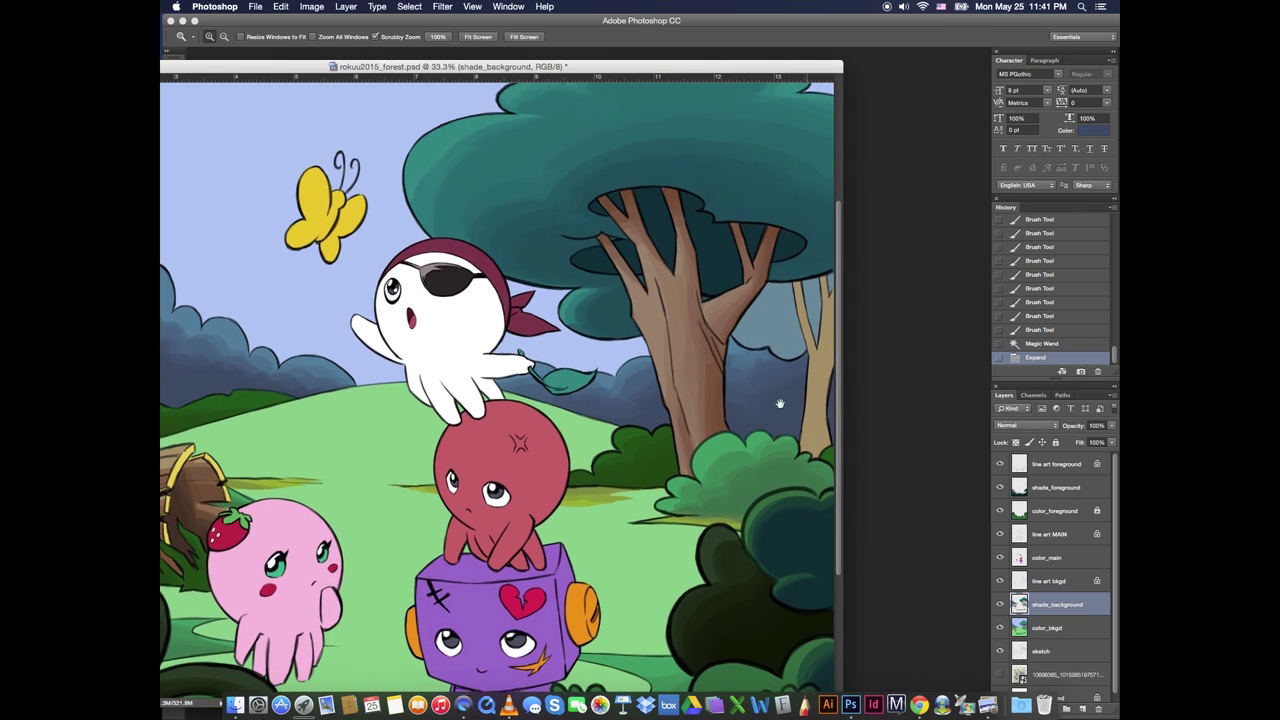
key("b")
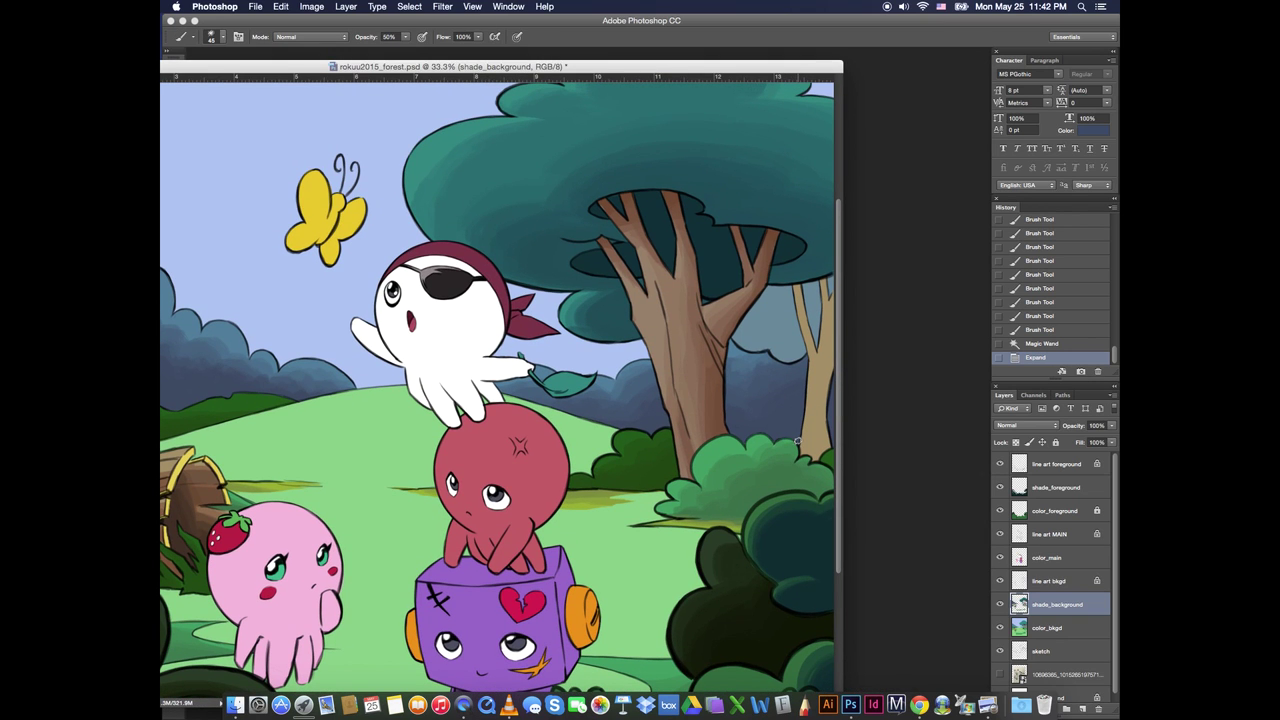
left_click_drag(165, 67, 297, 63)
left_click_drag(988, 690, 870, 642)
scroll(536, 360, "right", 4)
left_click(171, 398)
left_click(694, 258)
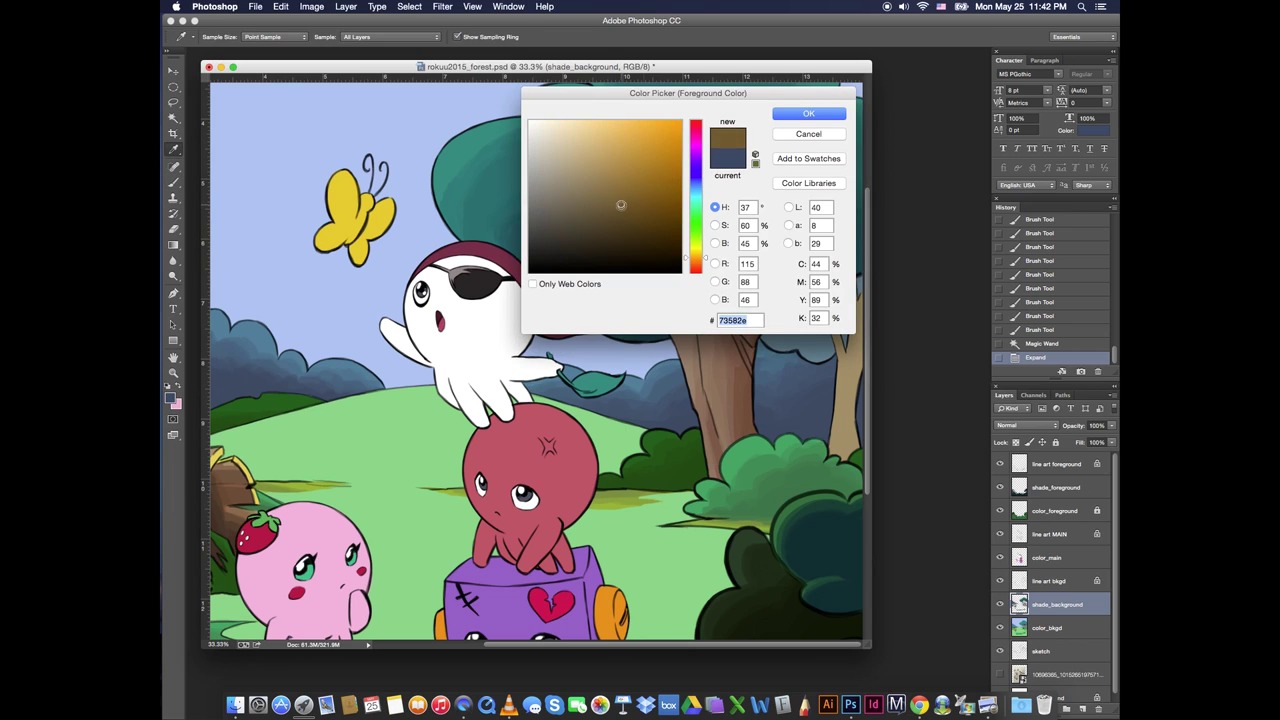
left_click(609, 226)
left_click(808, 114)
Brush dark brown shadows onto the upper branches of the thin tan trunk just below the foliage
left_click_drag(828, 286, 850, 286)
mouse_move(849, 346)
left_mouse_down()
mouse_move(853, 285)
mouse_move(834, 474)
mouse_move(825, 331)
left_mouse_up()
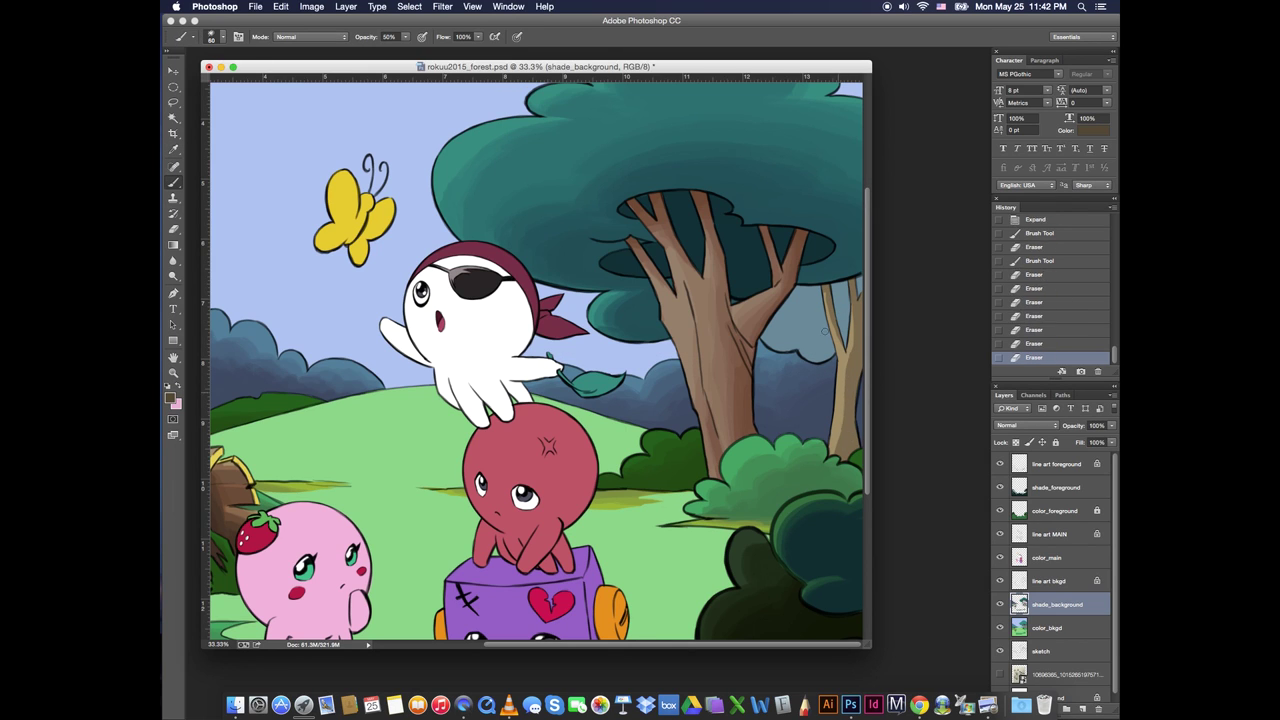
mouse_move(830, 286)
left_mouse_down()
mouse_move(838, 304)
mouse_move(852, 292)
left_mouse_up()
left_click_drag(852, 284, 858, 294)
left_click_drag(857, 294, 850, 292)
left_click_drag(853, 280, 857, 293)
left_click_drag(858, 281, 860, 294)
Shade the right side of the thin tan trunk down its length with a smaller brush, adding a sampled mid brown
key("bracketleft")
key("bracketleft")
left_click_drag(858, 366, 840, 476)
left_click_drag(860, 340, 858, 376)
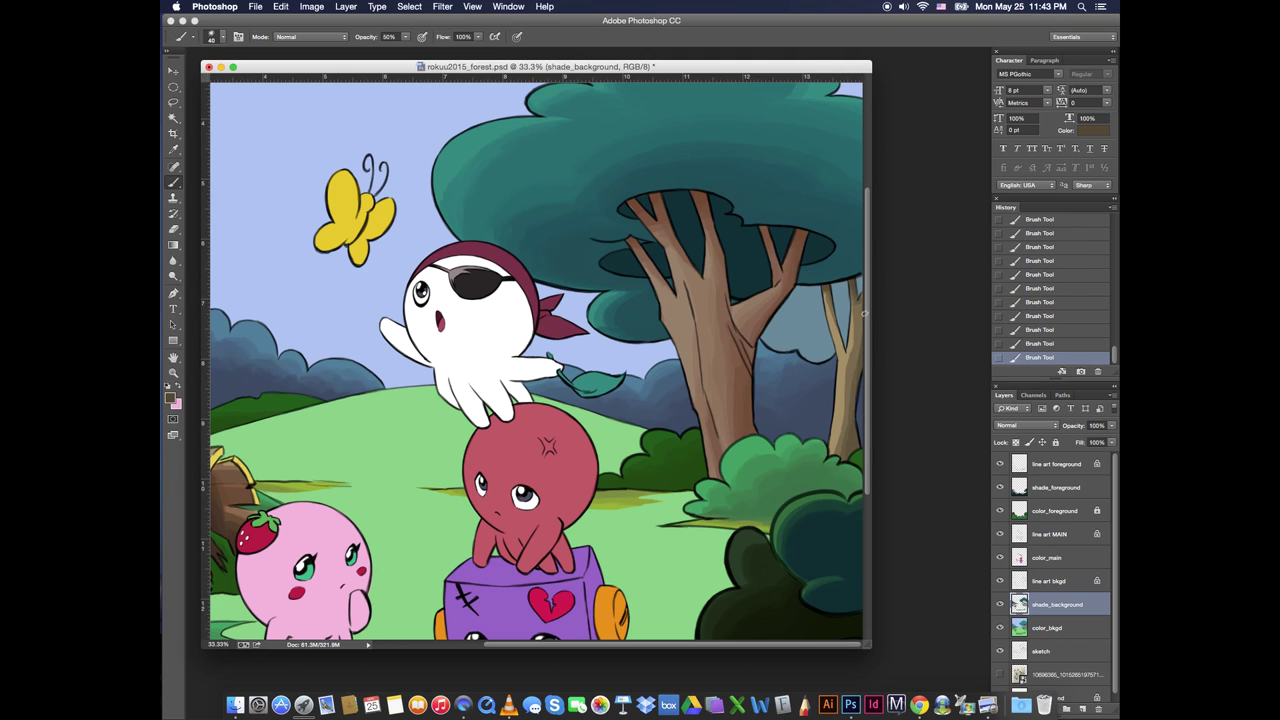
left_click_drag(863, 312, 838, 456)
left_click(854, 338, "alt")
left_click_drag(855, 338, 834, 442)
left_click_drag(852, 316, 836, 442)
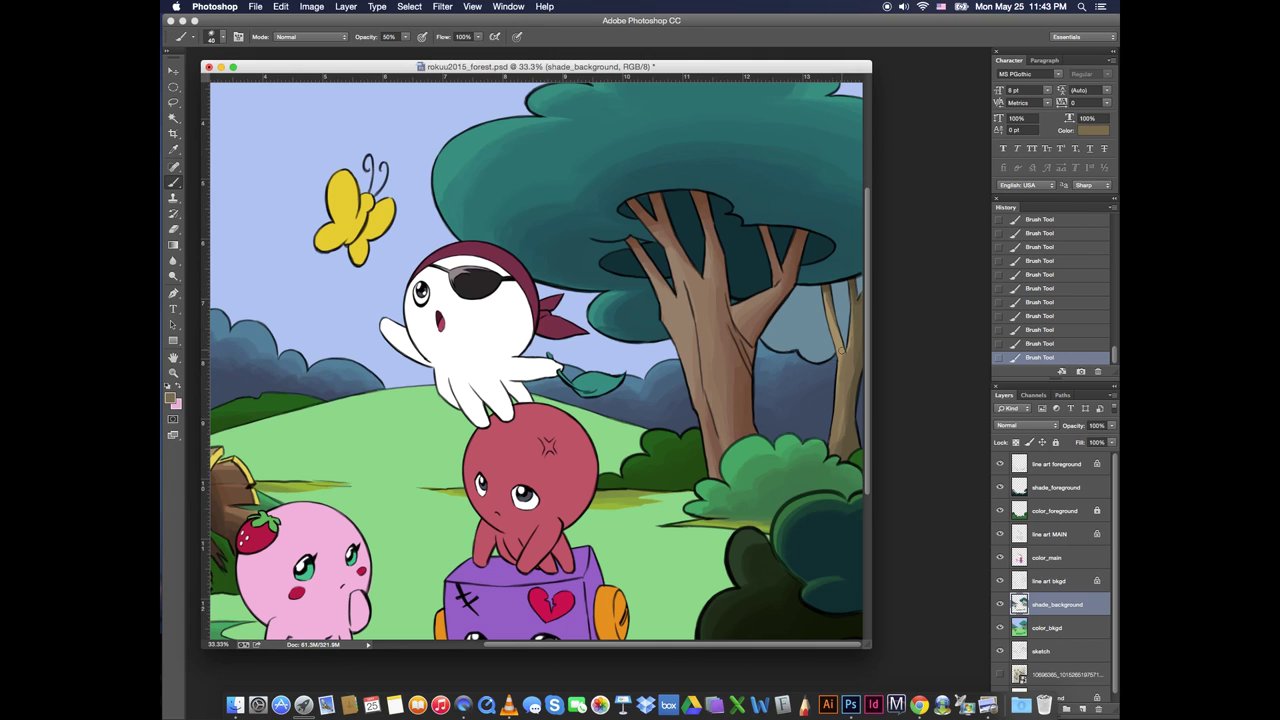
Erase part of the thin trunk's shading and blend its middle and right edge with sampled browns
key("e")
mouse_move(842, 350)
left_mouse_down()
mouse_move(832, 454)
mouse_move(843, 368)
left_mouse_up()
key("b")
left_click(849, 371, "alt")
left_click_drag(846, 334, 845, 402)
left_click(856, 345, "alt")
left_click(857, 340, "alt")
left_click_drag(859, 304, 838, 464)
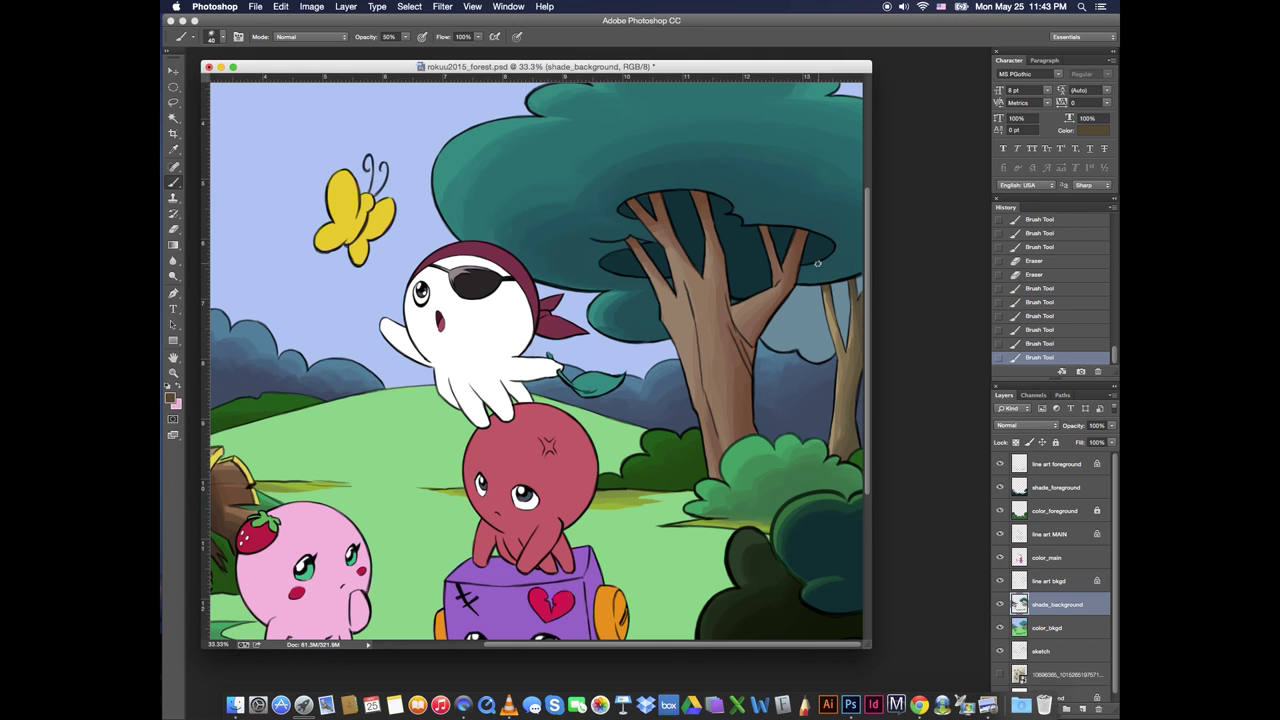
Deselect the thin trunk, brush brown along its outer edge, and redo the unwanted strokes after stepping back in the history
key("super+d")
left_click_drag(859, 340, 857, 374)
left_click_drag(858, 360, 853, 405)
left_click_drag(857, 375, 851, 415)
left_click(1044, 331)
left_click(1038, 318)
left_click_drag(855, 384, 855, 433)
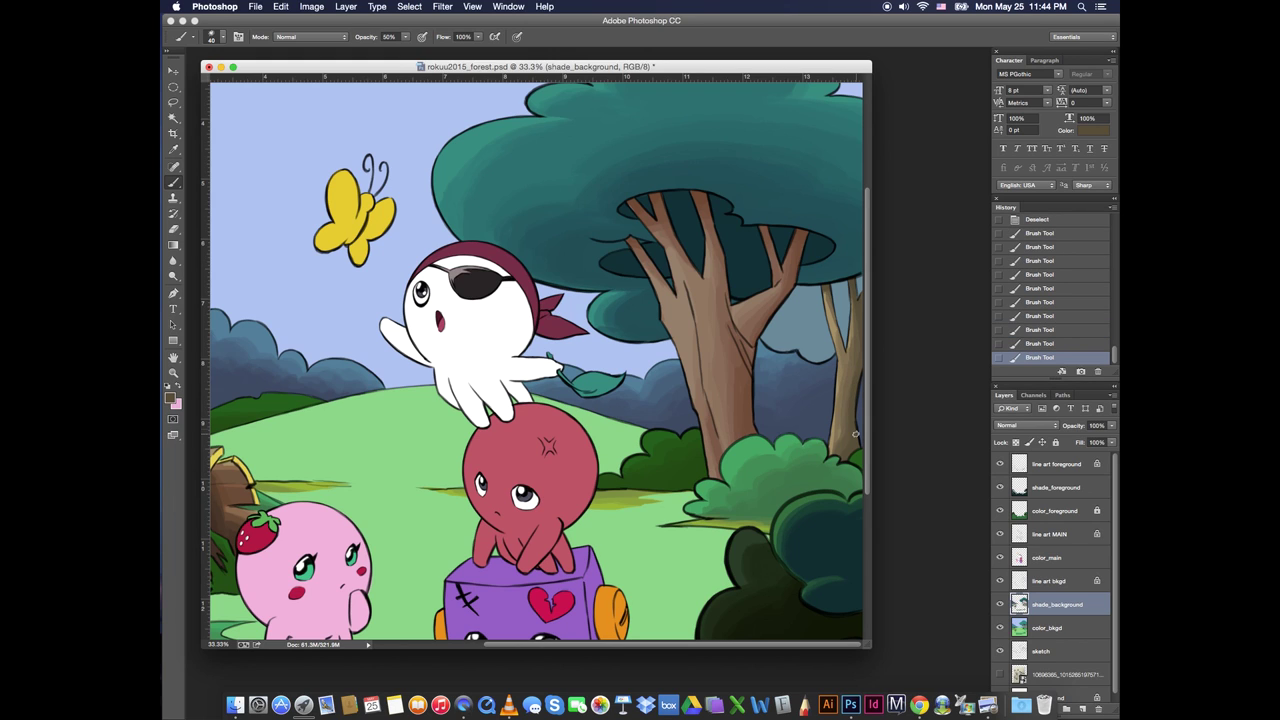
Select the pale gray-blue foliage on color_bkgd with the Magic Wand, expand the selection, and return to the shade_background layer
left_click(1030, 628)
key("w")
left_click(815, 310)
left_click(409, 6)
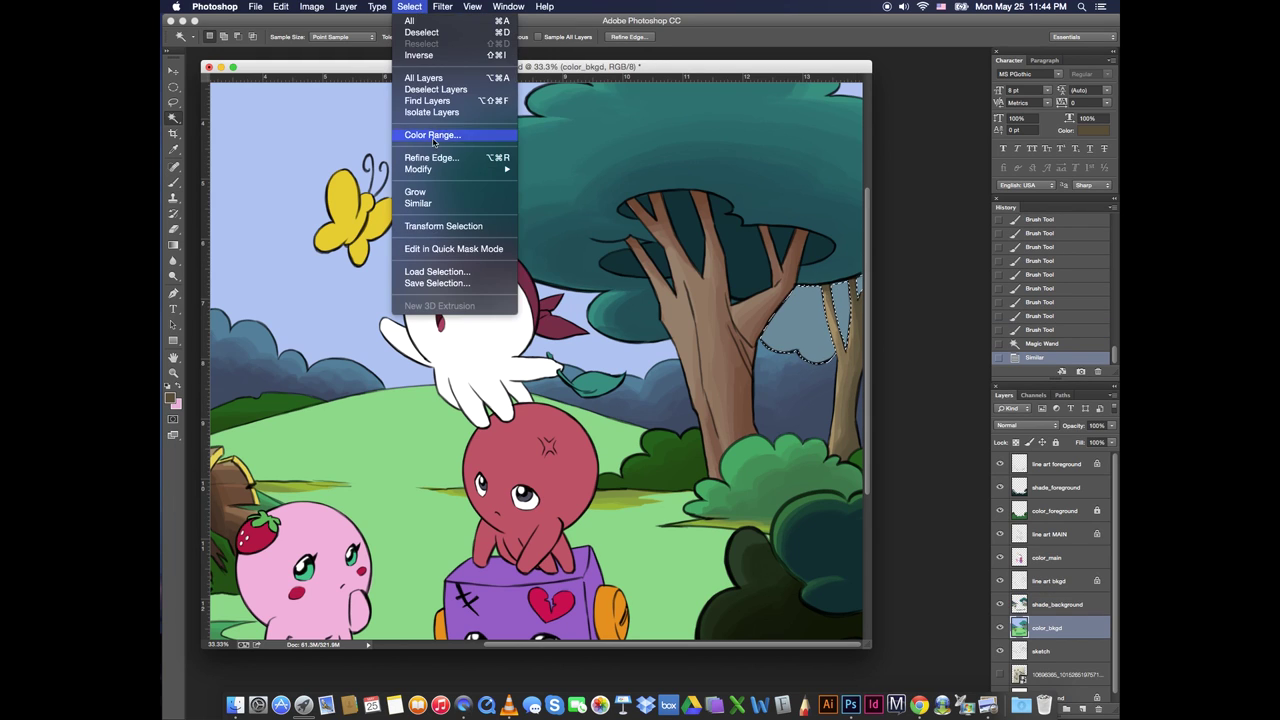
left_click(545, 192)
key("Return")
left_click(1057, 604)
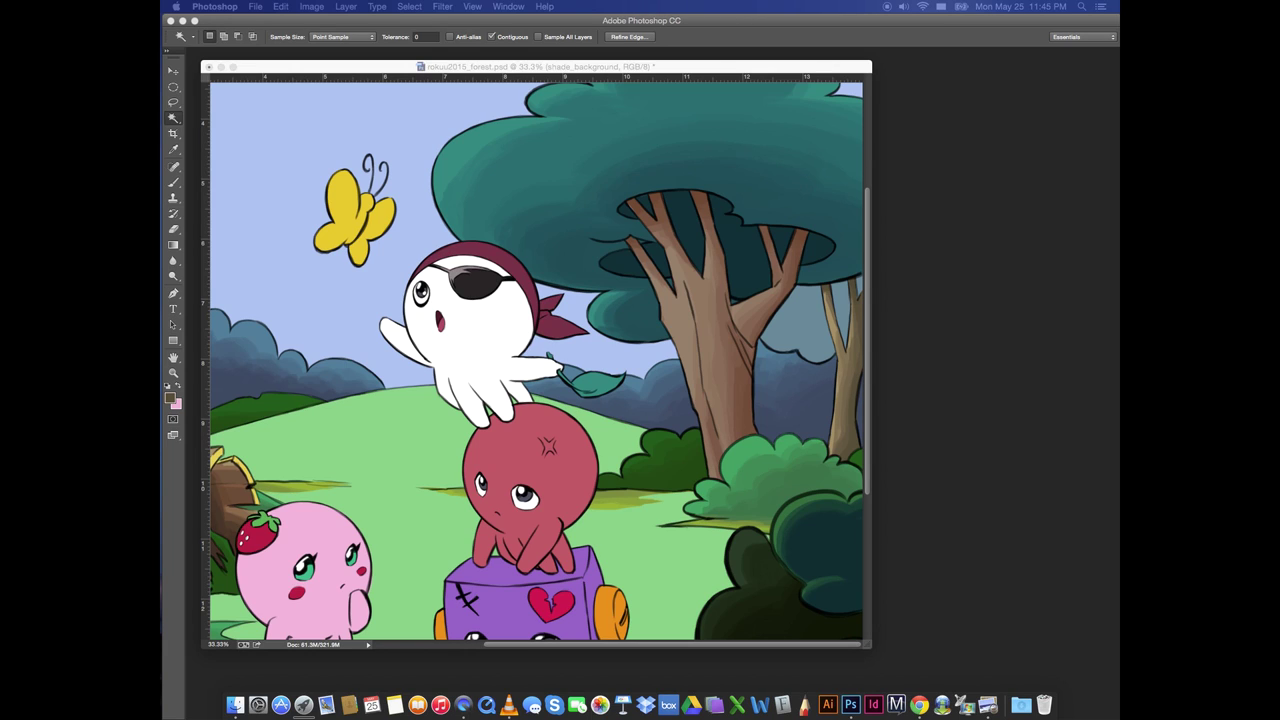
Sample the gray-blue foliage and shift it to a darker teal green as the brush color
left_click(685, 68)
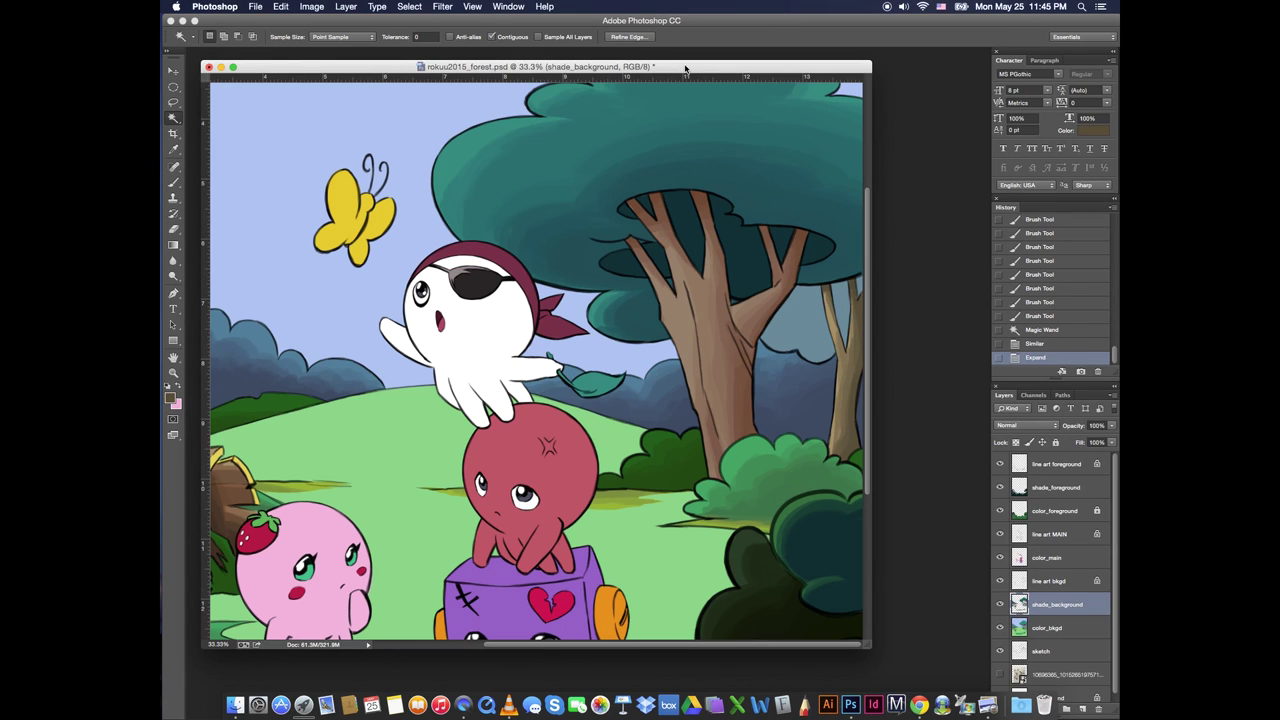
left_click(170, 398)
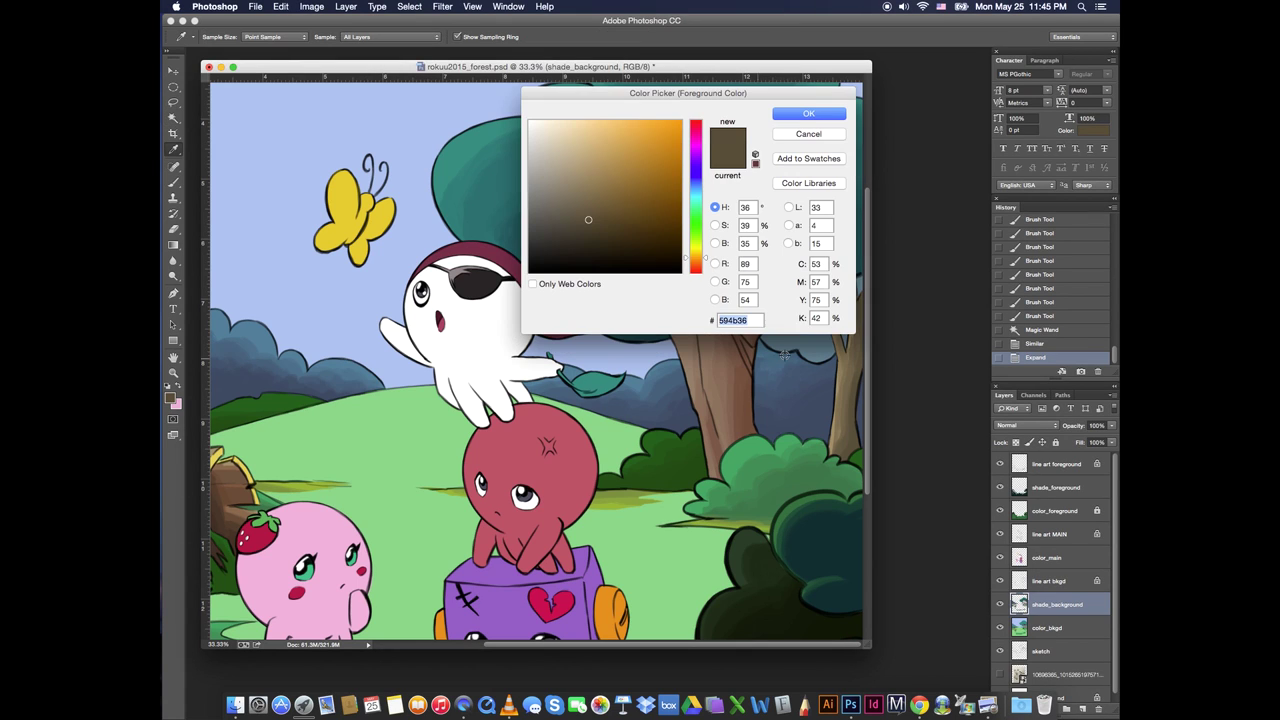
left_click(803, 338)
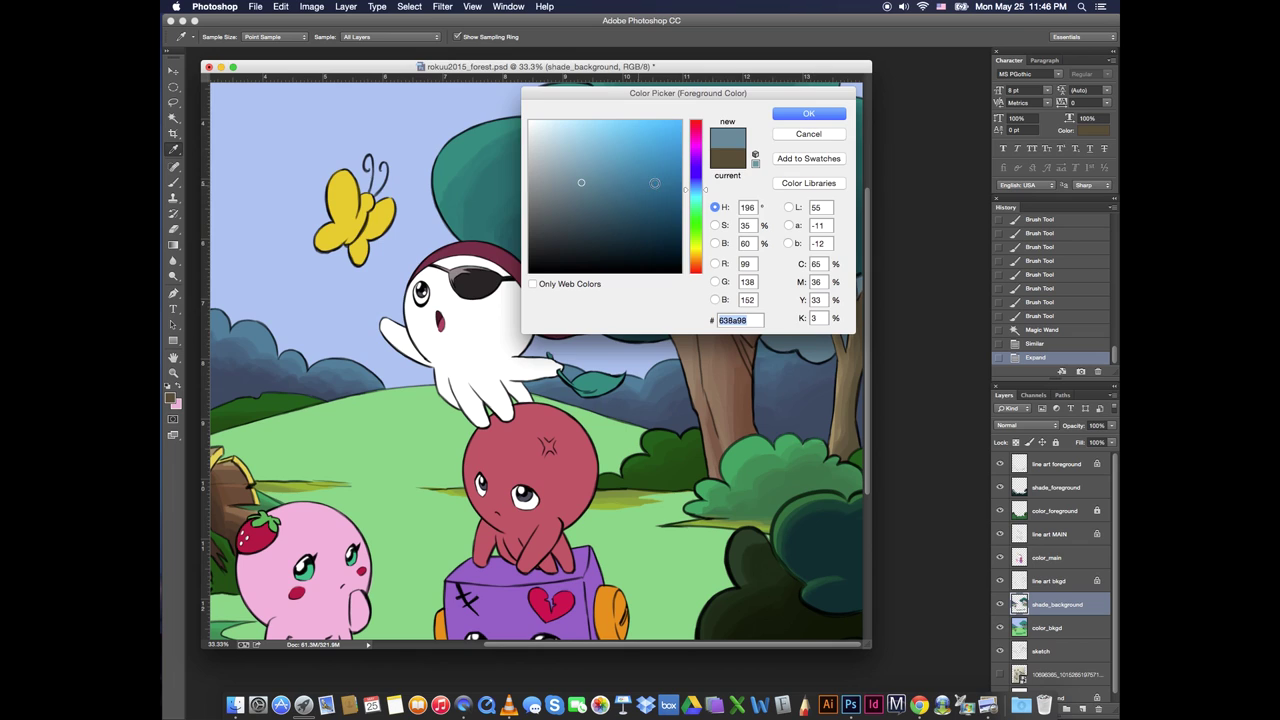
left_click_drag(655, 93, 471, 110)
left_click(424, 212)
left_click_drag(522, 208, 521, 218)
left_click(625, 130)
key("b")
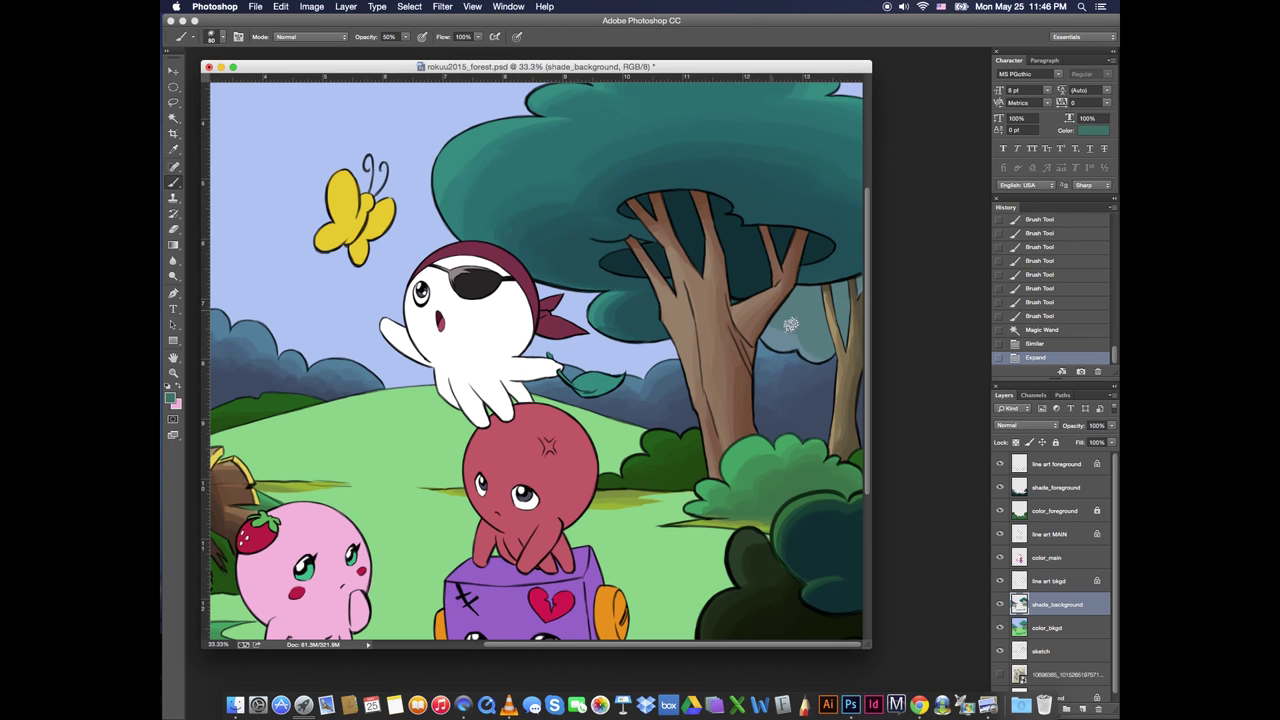
Brush teal shading over the pale foliage behind the thin trunk, refining its lower edge with a smaller brush and sampled color
left_click_drag(791, 324, 821, 348)
mouse_move(862, 284)
left_mouse_down()
mouse_move(797, 306)
mouse_move(849, 323)
mouse_move(851, 340)
left_mouse_up()
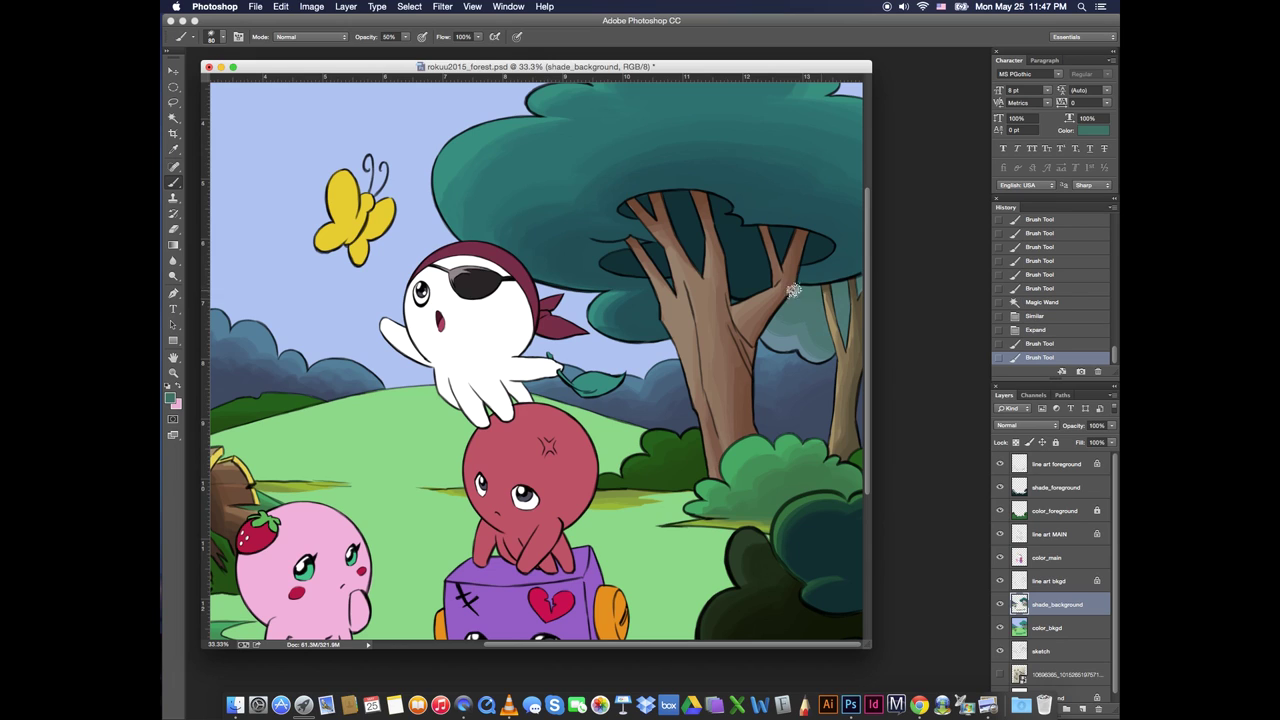
left_click_drag(794, 290, 840, 343)
left_click_drag(852, 282, 848, 325)
left_click(777, 347, "alt")
key("bracketleft")
key("bracketleft")
key("bracketleft")
key("bracketleft")
left_click_drag(765, 320, 790, 346)
mouse_move(795, 347)
left_mouse_down()
mouse_move(823, 357)
mouse_move(820, 338)
left_mouse_up()
Add deeper shadows to the upper part of the pale foliage with a darker teal and larger brush, undoing the last stroke
left_click(172, 404)
left_click(414, 231)
left_click(643, 131)
key("bracketright")
key("bracketright")
key("bracketright")
key("bracketright")
key("bracketright")
mouse_move(797, 278)
left_mouse_down()
mouse_move(844, 309)
mouse_move(797, 296)
mouse_move(807, 292)
left_mouse_up()
mouse_move(851, 336)
left_mouse_down()
mouse_move(831, 310)
mouse_move(823, 320)
left_mouse_up()
left_click(1063, 344)
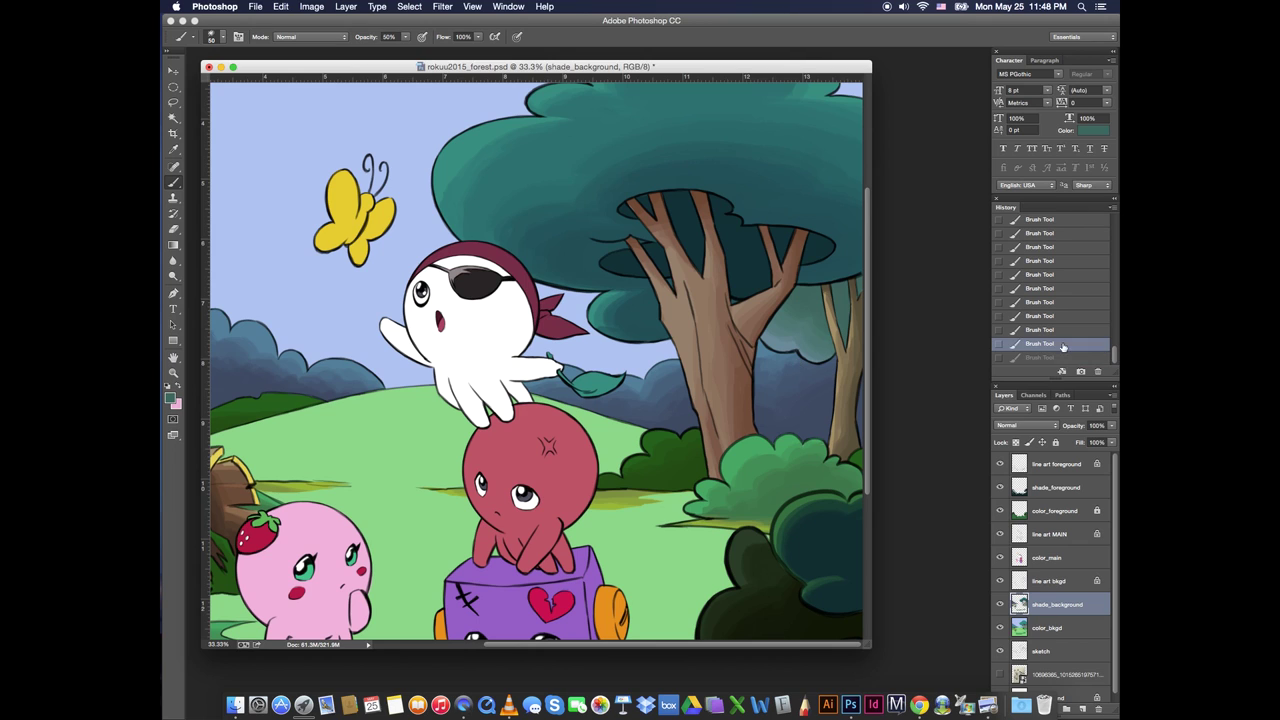
Select the light green ground on the color_bkgd layer with the Magic Wand and return to the shade_background layer
left_click_drag(645, 67, 648, 62)
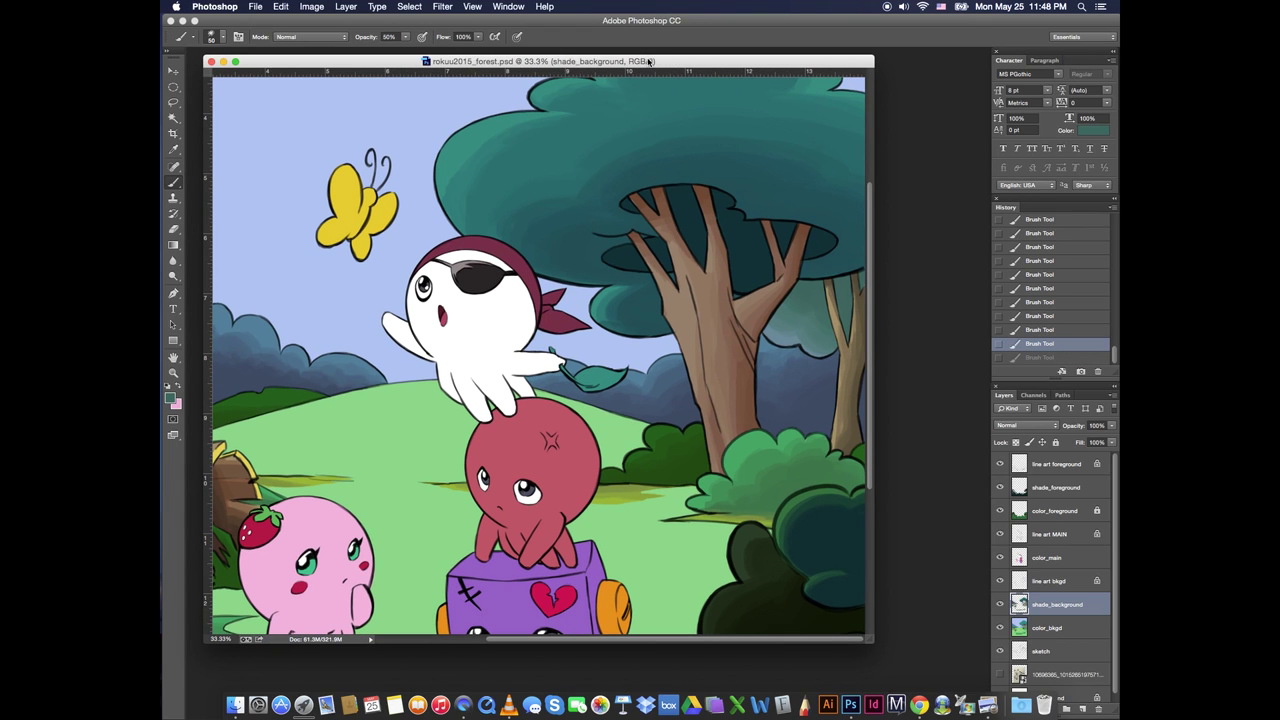
key("super+minus")
left_click(1019, 628)
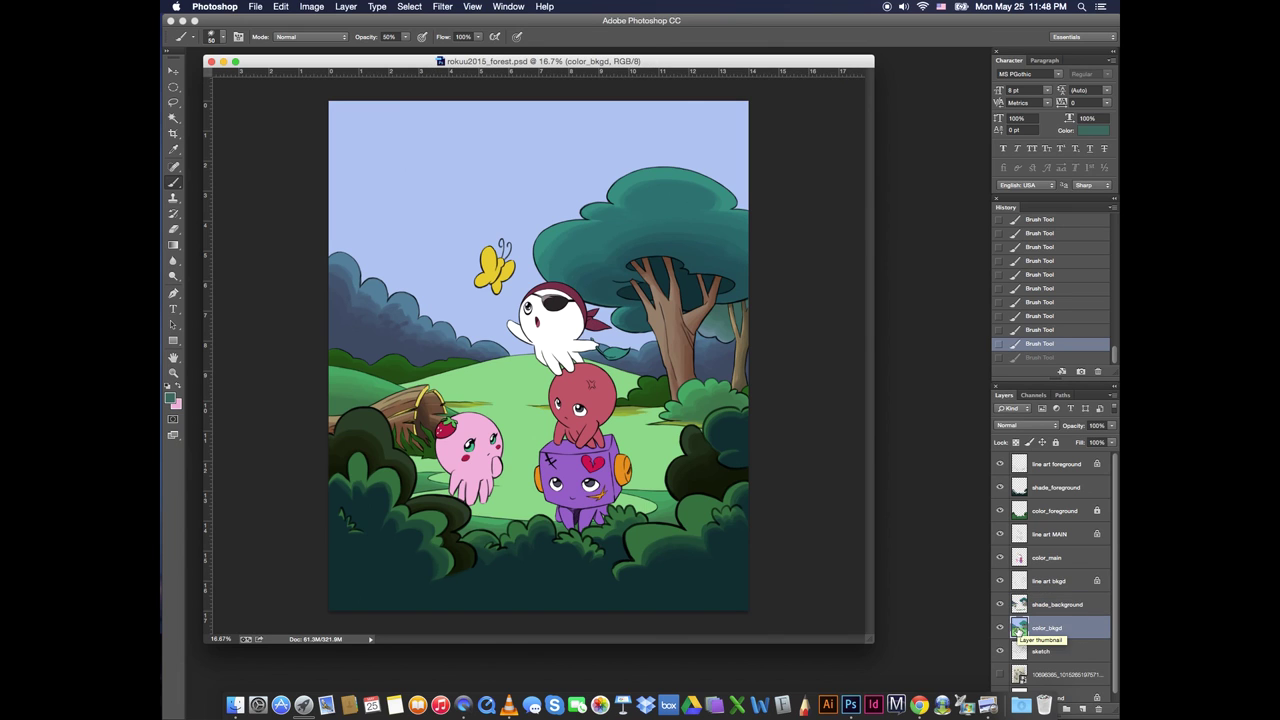
key("w")
left_click(530, 485)
key("b")
left_click(1036, 602)
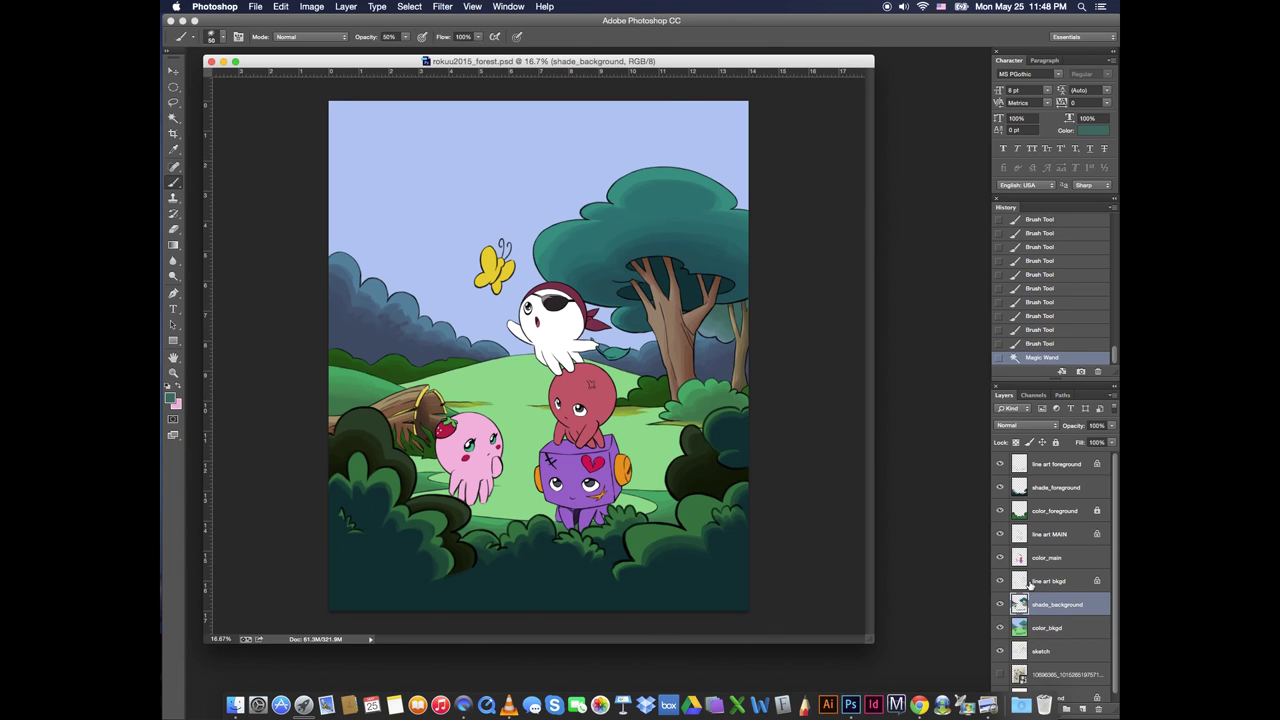
Choose a medium green derived from the ground color and apply gradients from the foreground bushes inward over the selected ground
left_click(170, 398)
left_click(514, 434)
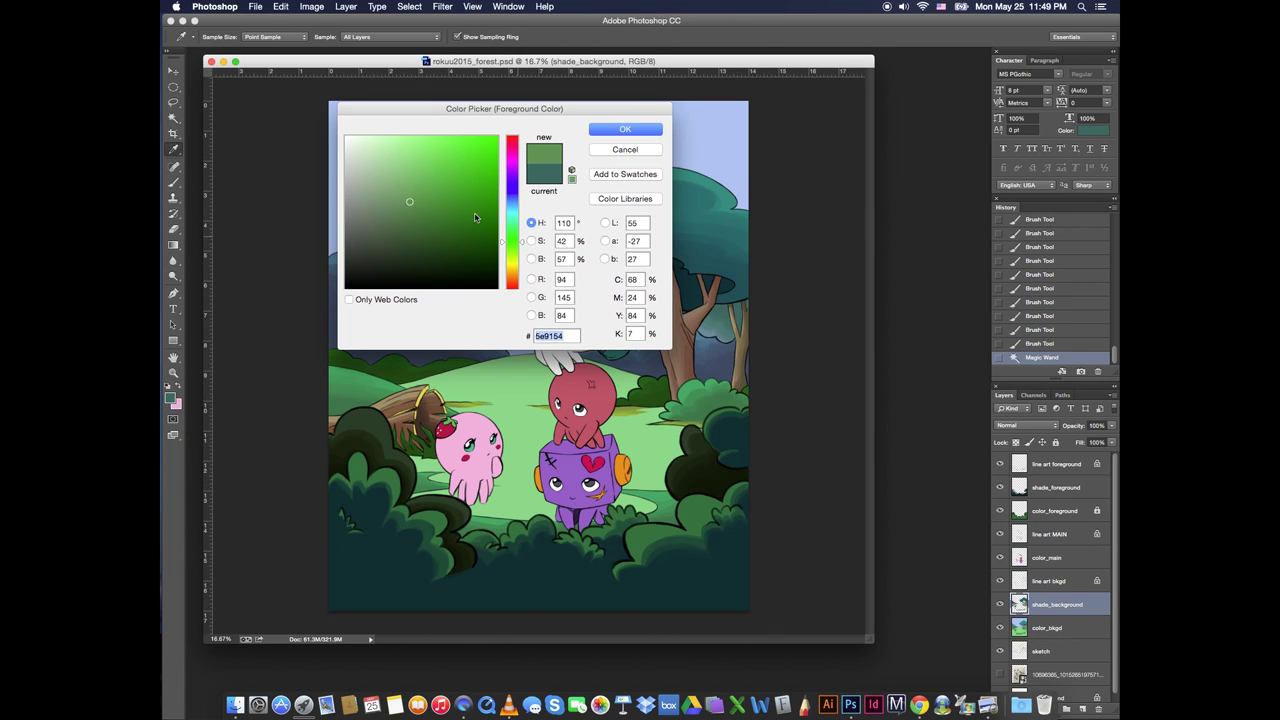
left_click(625, 129)
key("g")
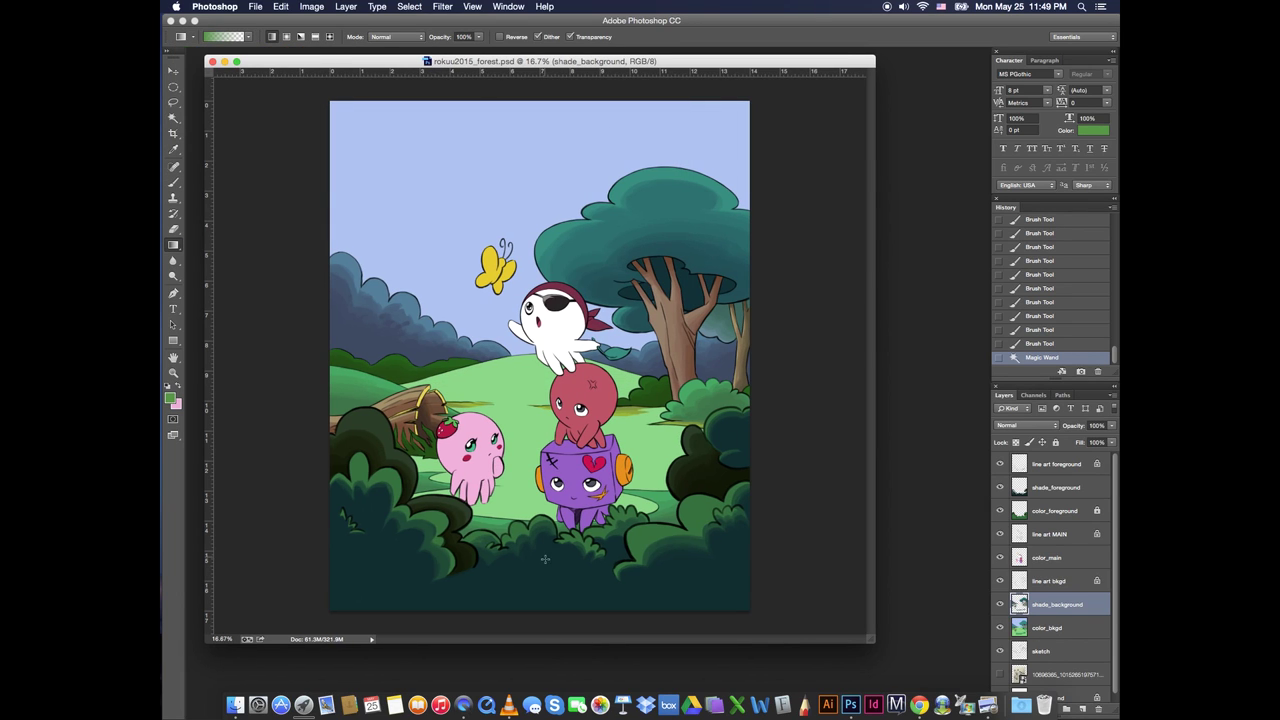
left_click_drag(545, 559, 545, 450)
left_click_drag(732, 499, 660, 445)
left_click_drag(390, 520, 446, 458)
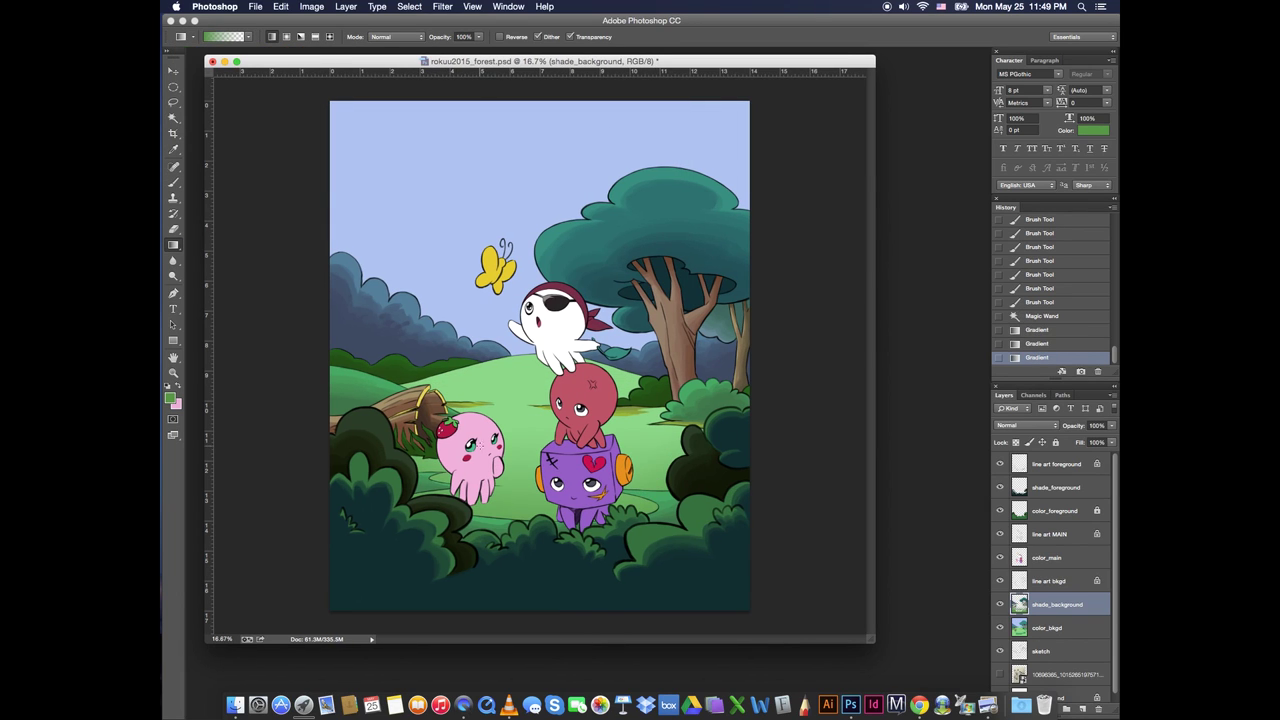
Layer more green gradients from the lower corners and lower edge to deepen the shading on the ground
left_click_drag(688, 548, 634, 490)
left_click_drag(767, 521, 677, 427)
left_click_drag(306, 584, 418, 478)
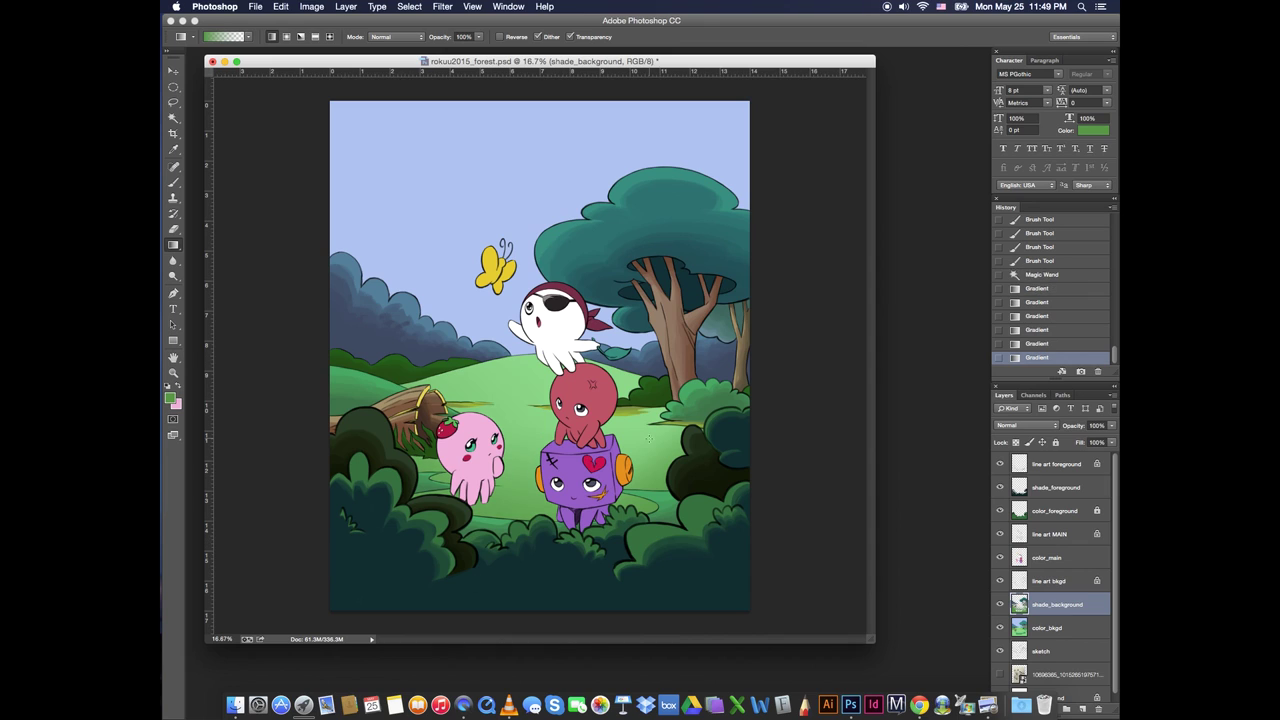
left_click_drag(547, 595, 544, 385)
left_click_drag(719, 495, 642, 436)
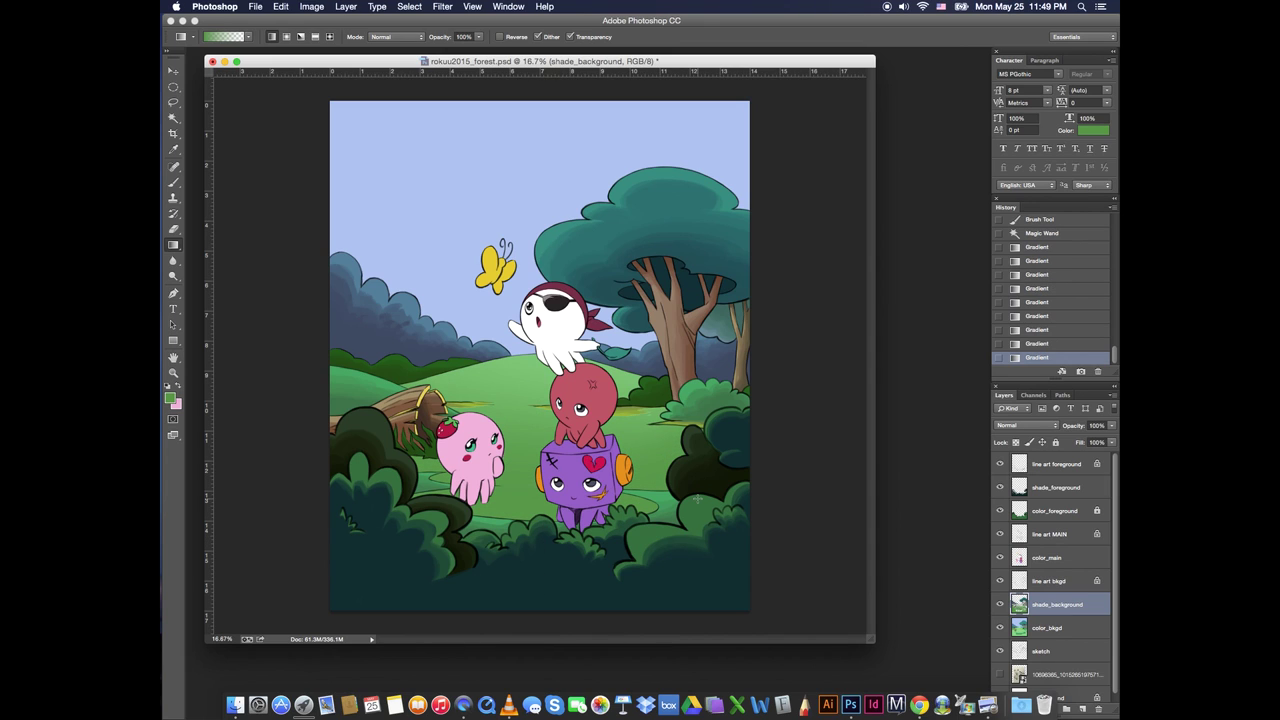
Erase the excess gradient along the back edge of the near ground, beside the yellow patches
left_click(175, 183)
left_click_drag(412, 381, 632, 371)
left_click(174, 373)
double_click(502, 425)
left_click(175, 183)
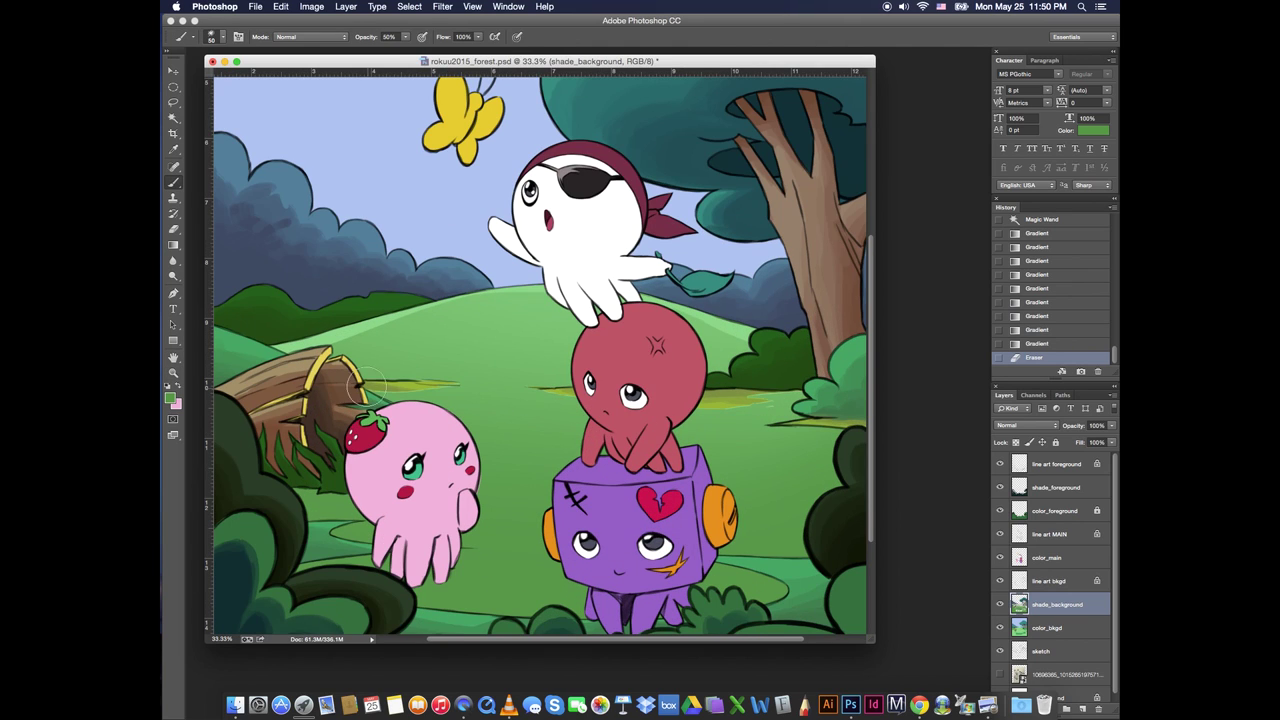
mouse_move(384, 391)
left_mouse_down()
mouse_move(804, 401)
mouse_move(875, 454)
left_mouse_up()
left_click_drag(484, 388, 537, 388)
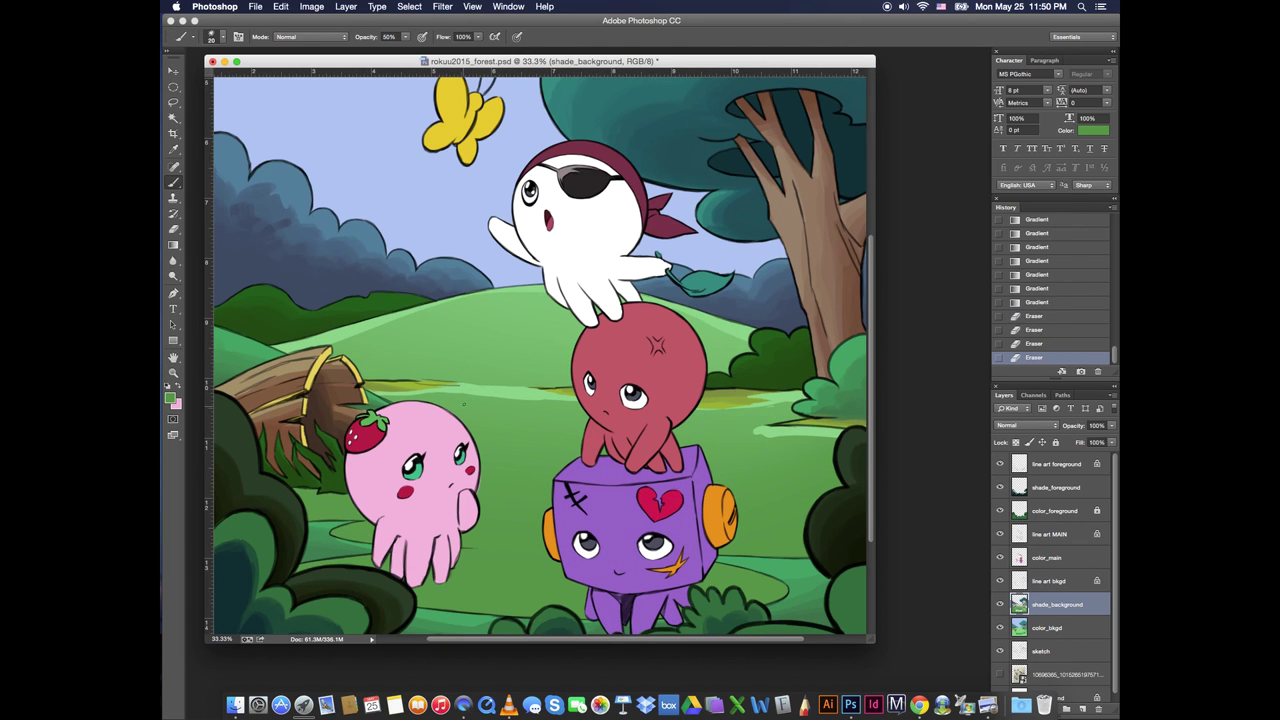
Blend the back edge of the near ground above the pink octopus using a sampled green and a larger brush
left_click(497, 394, "alt")
key("bracketright")
key("bracketright")
key("bracketright")
left_click_drag(457, 393, 570, 403)
left_click_drag(376, 392, 512, 396)
Paint sampled greens over the ground edge below the pale foliage to soften the transition
mouse_move(752, 434)
left_mouse_down()
mouse_move(838, 435)
mouse_move(755, 429)
left_mouse_up()
left_click(768, 429, "alt")
left_click_drag(756, 429, 790, 431)
left_click(770, 436, "alt")
mouse_move(806, 435)
left_mouse_down()
mouse_move(844, 437)
mouse_move(750, 430)
left_mouse_up()
left_click_drag(752, 430, 800, 433)
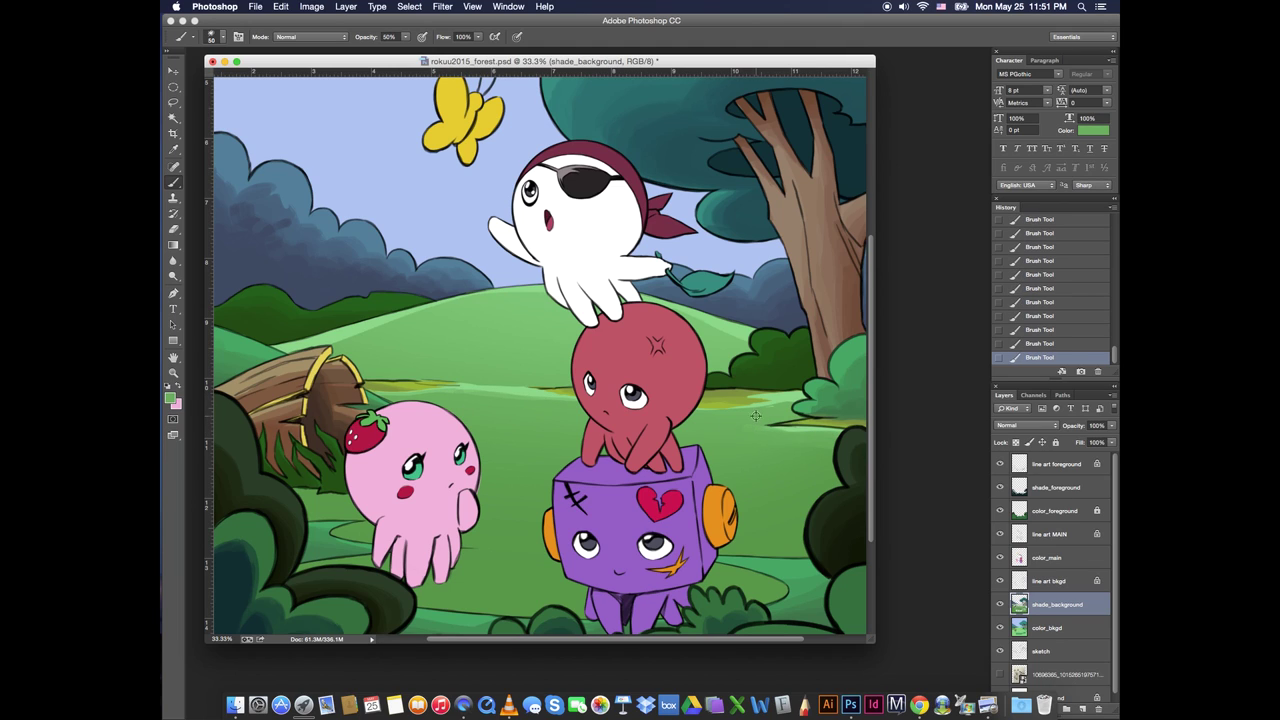
Smooth the ground around the yellow patches near the pale foliage and behind the pink octopus with a larger brush and sampled greens
key("bracketright")
key("bracketright")
key("bracketright")
mouse_move(744, 403)
left_mouse_down()
mouse_move(801, 403)
mouse_move(781, 398)
mouse_move(762, 400)
mouse_move(812, 400)
left_mouse_up()
left_click(780, 409, "alt")
mouse_move(812, 400)
left_mouse_down()
mouse_move(784, 396)
mouse_move(804, 395)
left_mouse_up()
left_click_drag(804, 395, 857, 395)
left_click(503, 401, "alt")
mouse_move(459, 398)
left_mouse_down()
mouse_move(526, 392)
mouse_move(474, 390)
left_mouse_up()
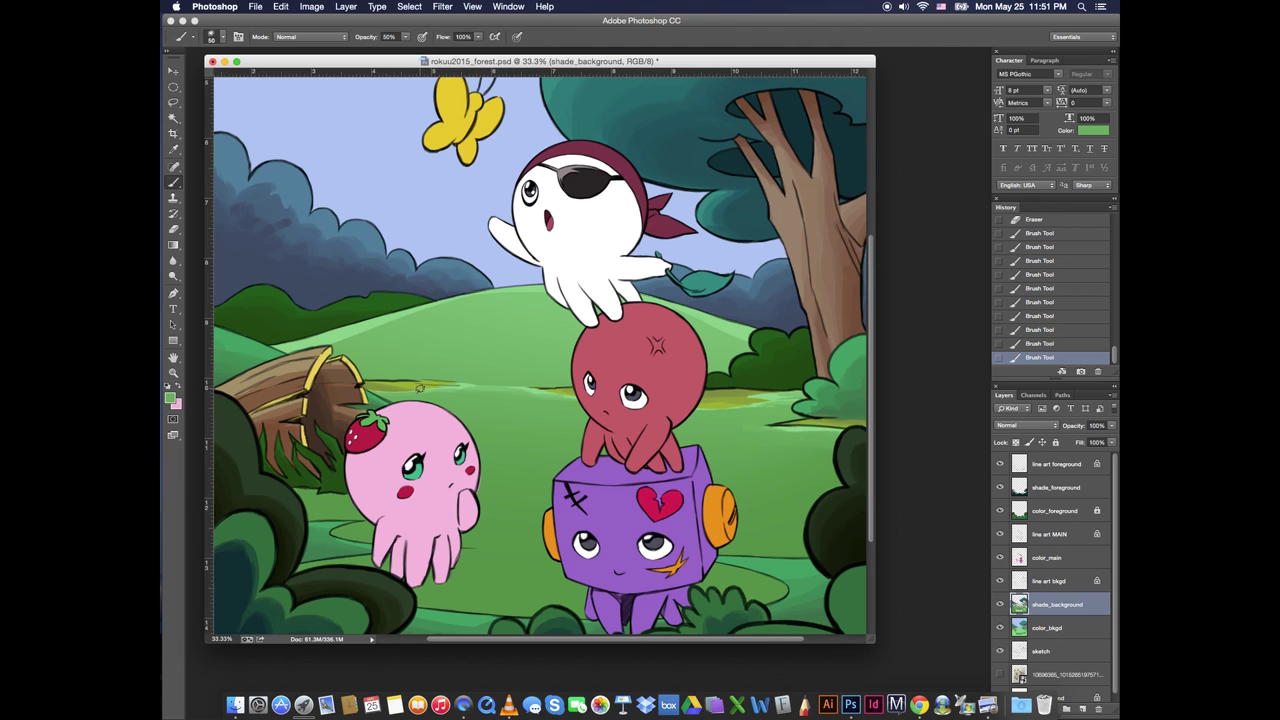
Deselect the ground, touch up its back edge beside the log with a smaller brush, and save the document
key("super+d")
left_click(466, 386, "alt")
key("bracketleft")
key("bracketleft")
key("bracketleft")
key("bracketleft")
key("bracketleft")
left_click_drag(383, 395, 420, 393)
left_click_drag(420, 393, 390, 394)
left_click_drag(390, 394, 431, 392)
left_click(705, 407, "alt")
left_click(745, 412, "alt")
key("ctrl+minus")
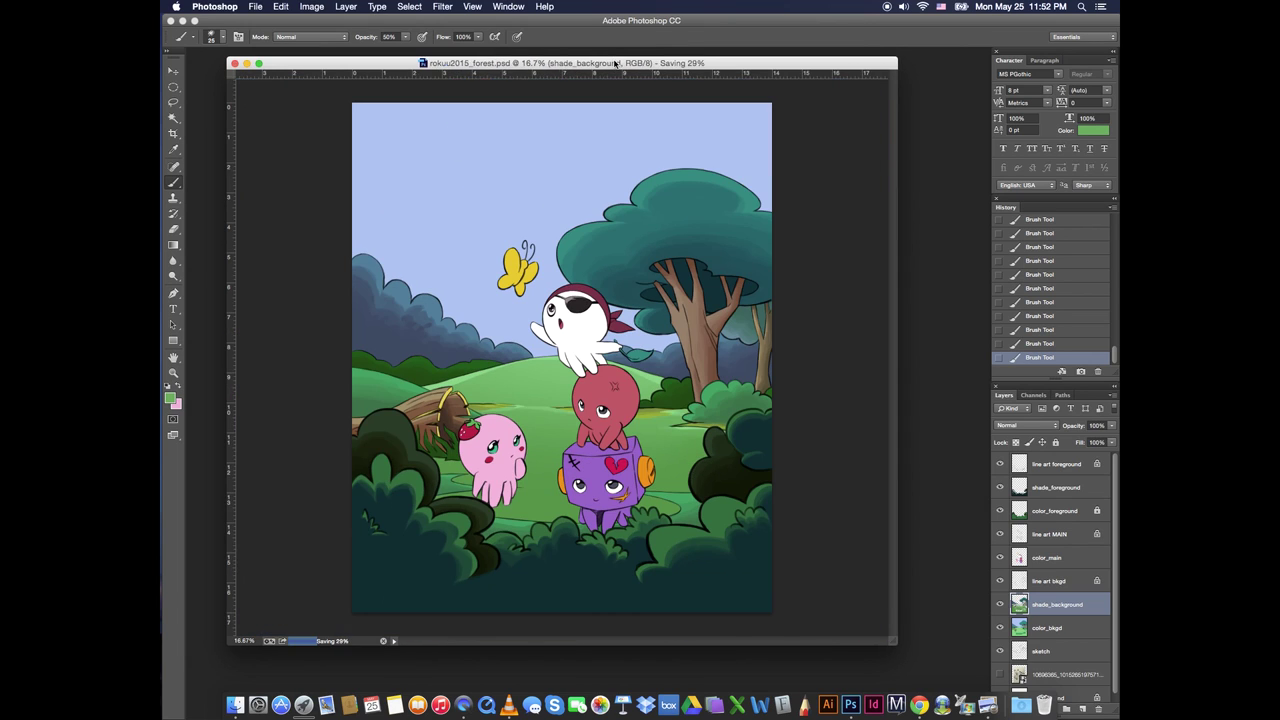
On the line art bkgd layer, recolor the outlines of the ground patches around the pink octopus with sampled greens
left_click(1044, 584)
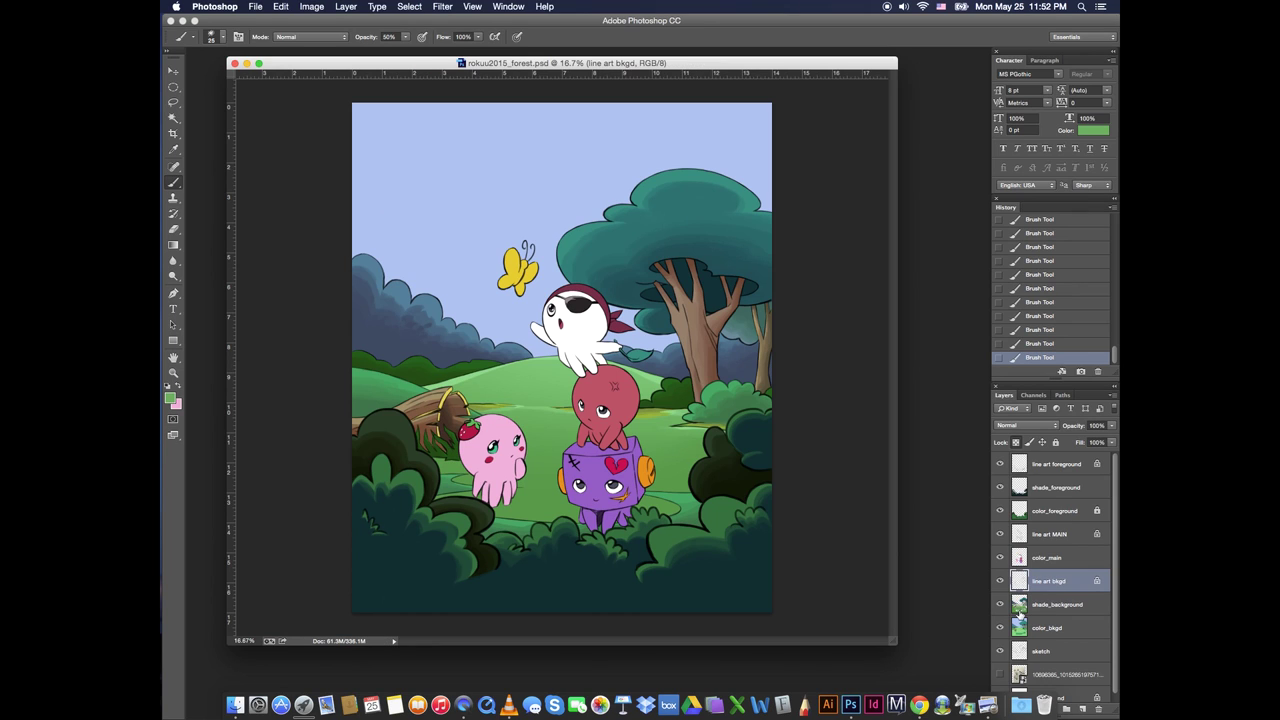
left_click(516, 526)
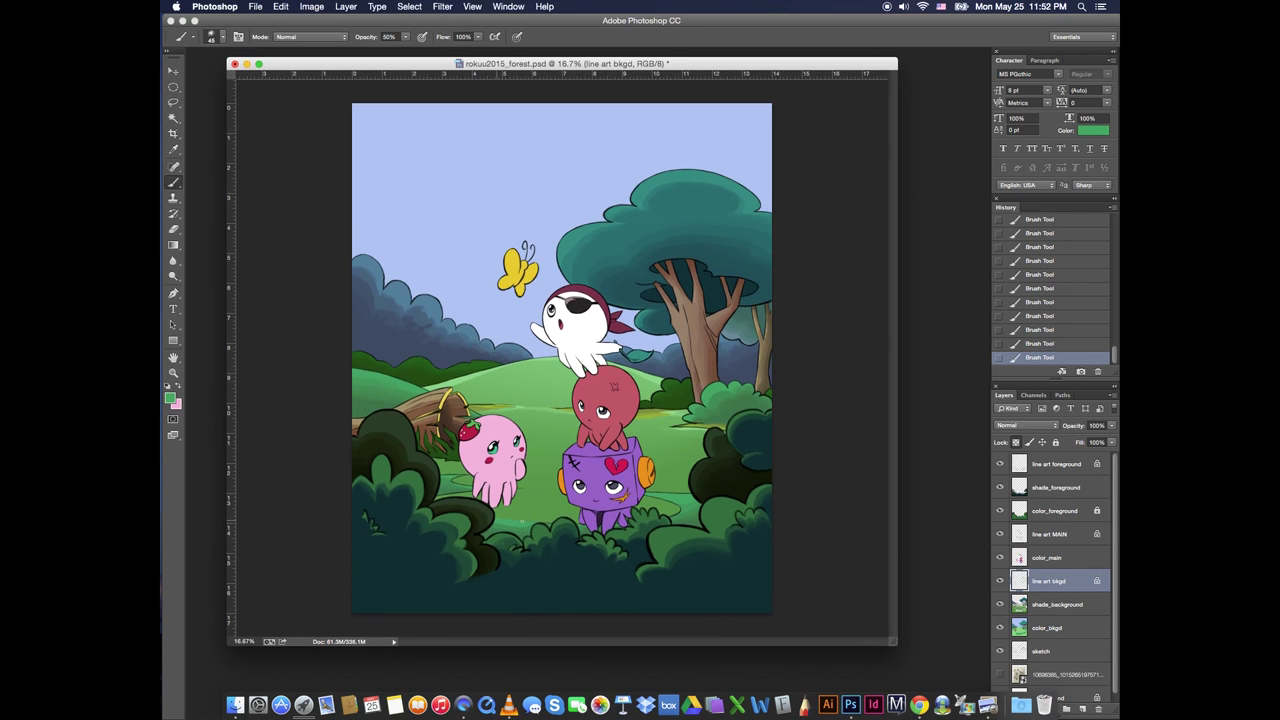
left_click(683, 508, "alt")
left_click(454, 482, "alt")
left_click_drag(467, 478, 441, 474)
left_click(442, 482, "alt")
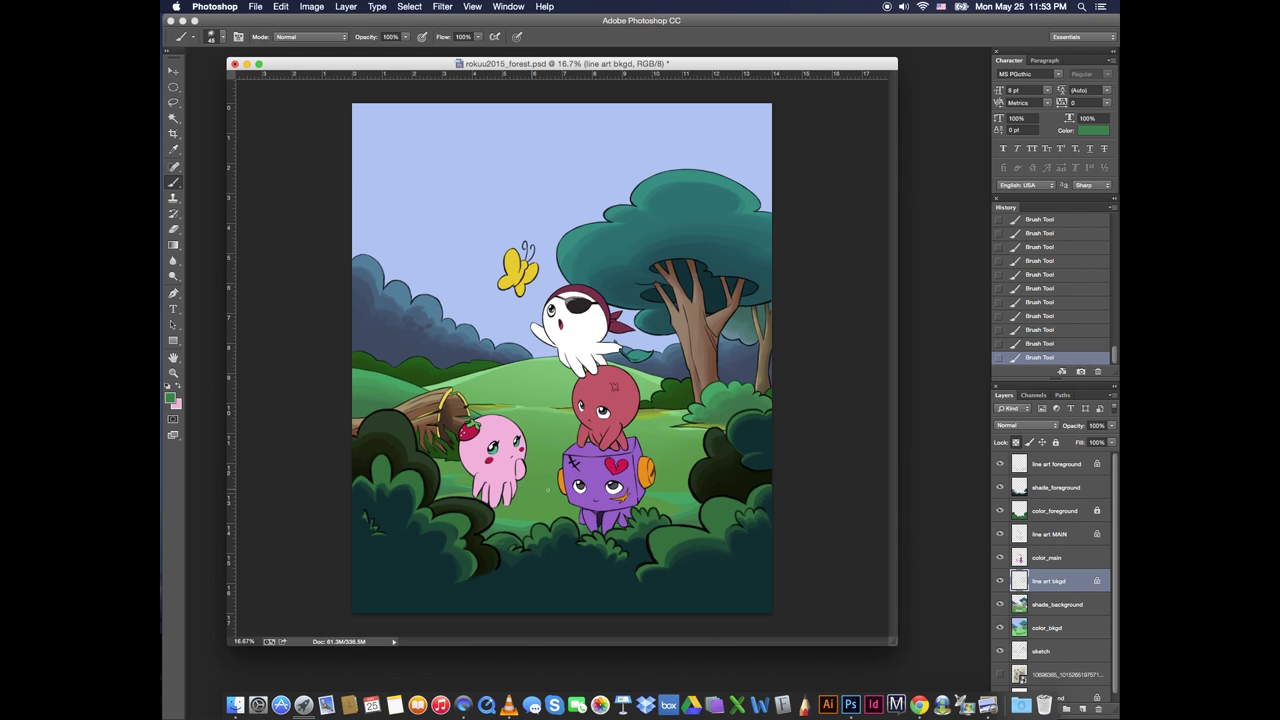
Recolor the outlines of the fallen log with lighter and darker browns sampled from it
left_click(690, 427, "alt")
left_click(461, 397, "alt")
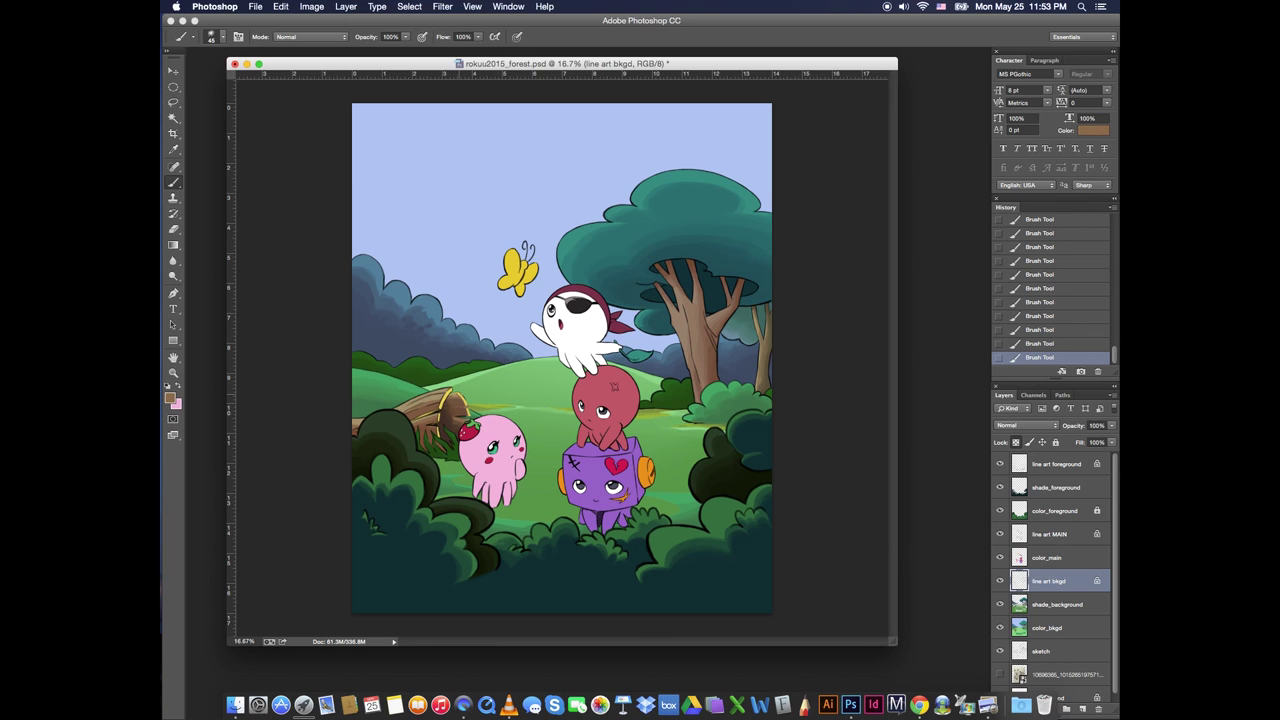
left_click(459, 414, "alt")
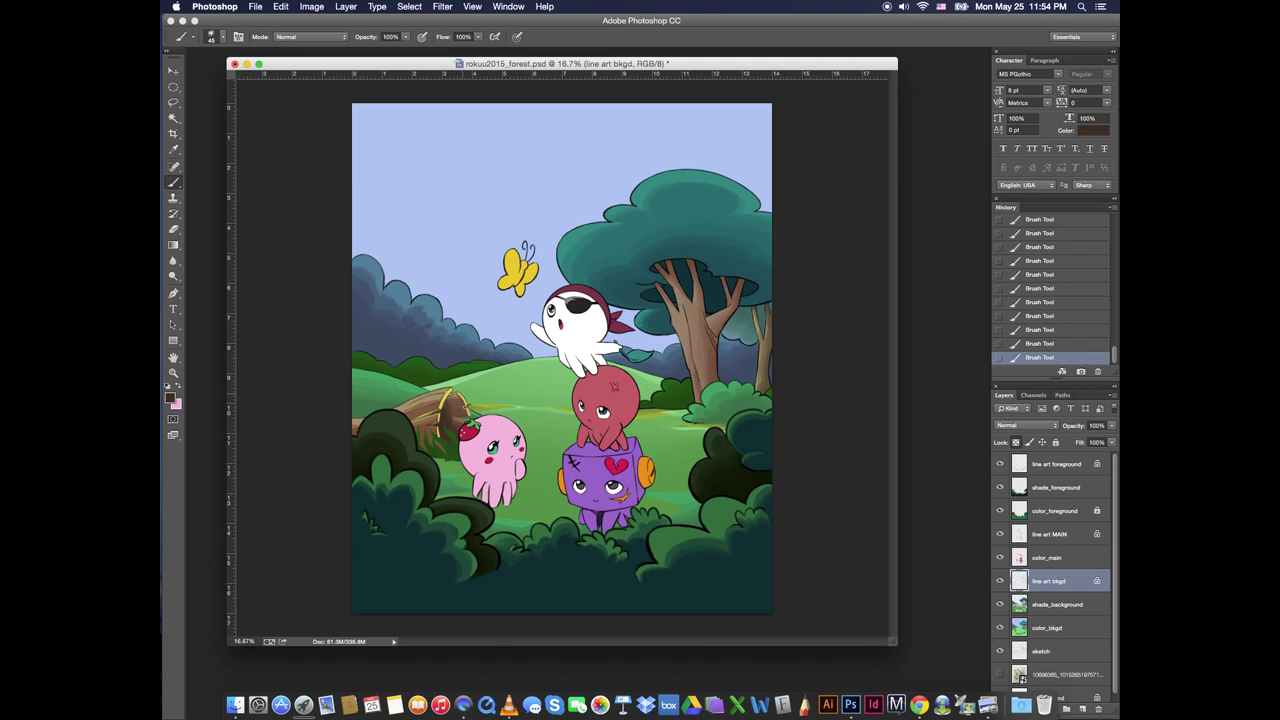
left_click(478, 410, "alt")
Recolor the outlines of the hill behind the log in green and the distant trees in sampled blue with a larger brush
left_click(385, 387, "alt")
left_click_drag(375, 372, 419, 387)
left_click(366, 272, "alt")
key("]")
key("]")
key("]")
key("]")
left_click_drag(352, 256, 534, 358)
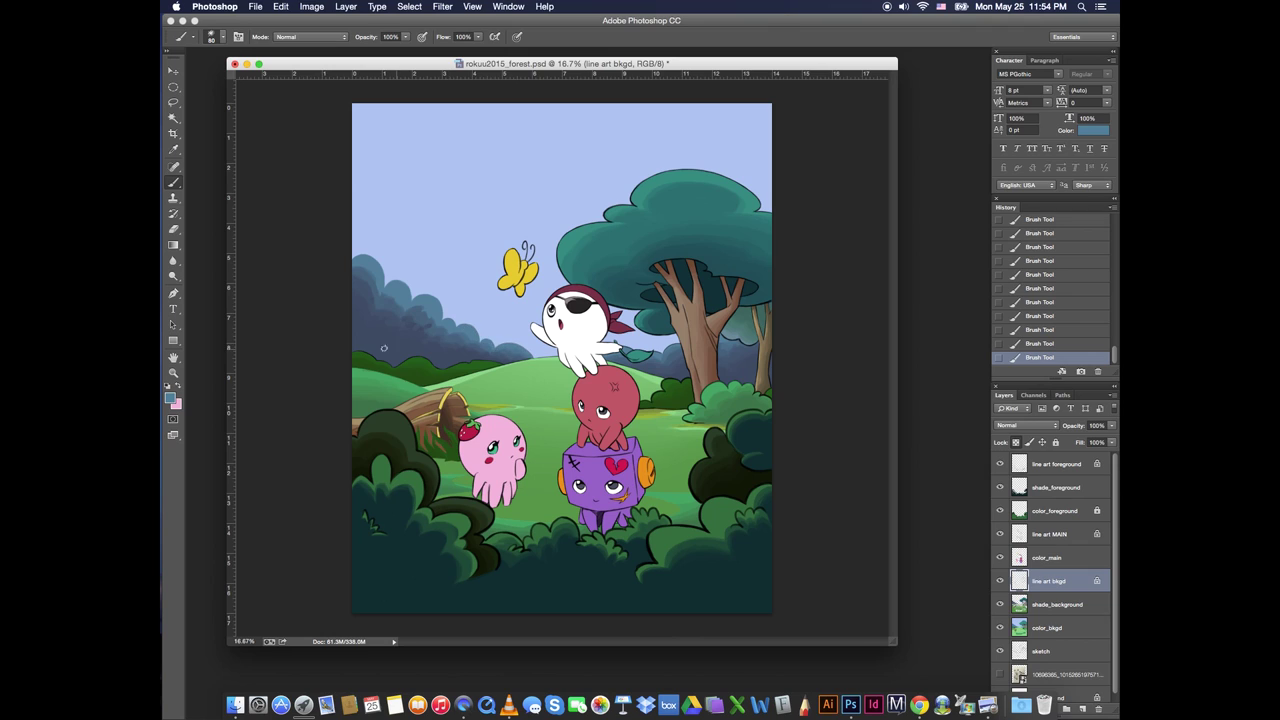
Recolor the outlines of the dark green bushes and the central hill with greens sampled from them
left_click(372, 363, "alt")
left_click_drag(350, 352, 664, 379)
left_click(520, 372, "alt")
left_click(470, 364, "alt")
key("[")
left_click_drag(480, 357, 502, 364)
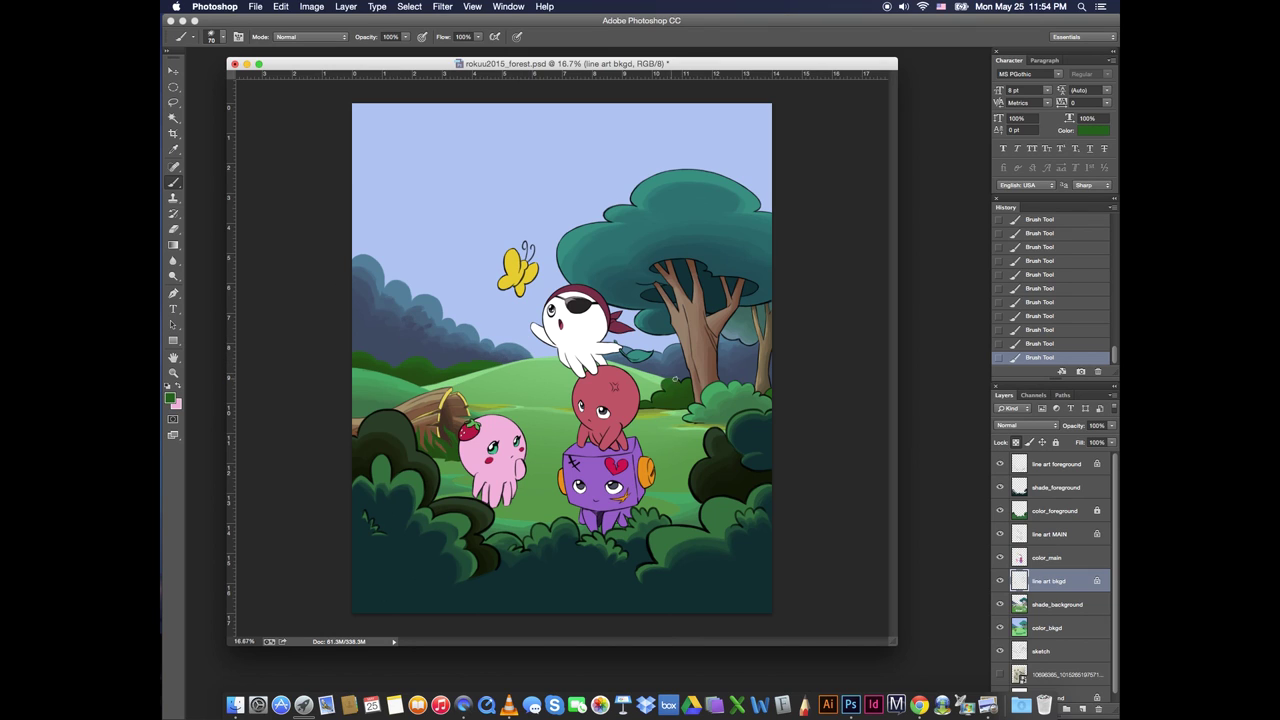
Recolor the outlines of the dark bush and pale foliage at the foot of the large tree with sampled greens
left_click(671, 347, "alt")
left_click(668, 395, "alt")
mouse_move(645, 406)
left_mouse_down()
mouse_move(689, 409)
mouse_move(722, 382)
mouse_move(685, 421)
mouse_move(748, 385)
left_mouse_up()
left_click(718, 395, "alt")
left_click(701, 411, "alt")
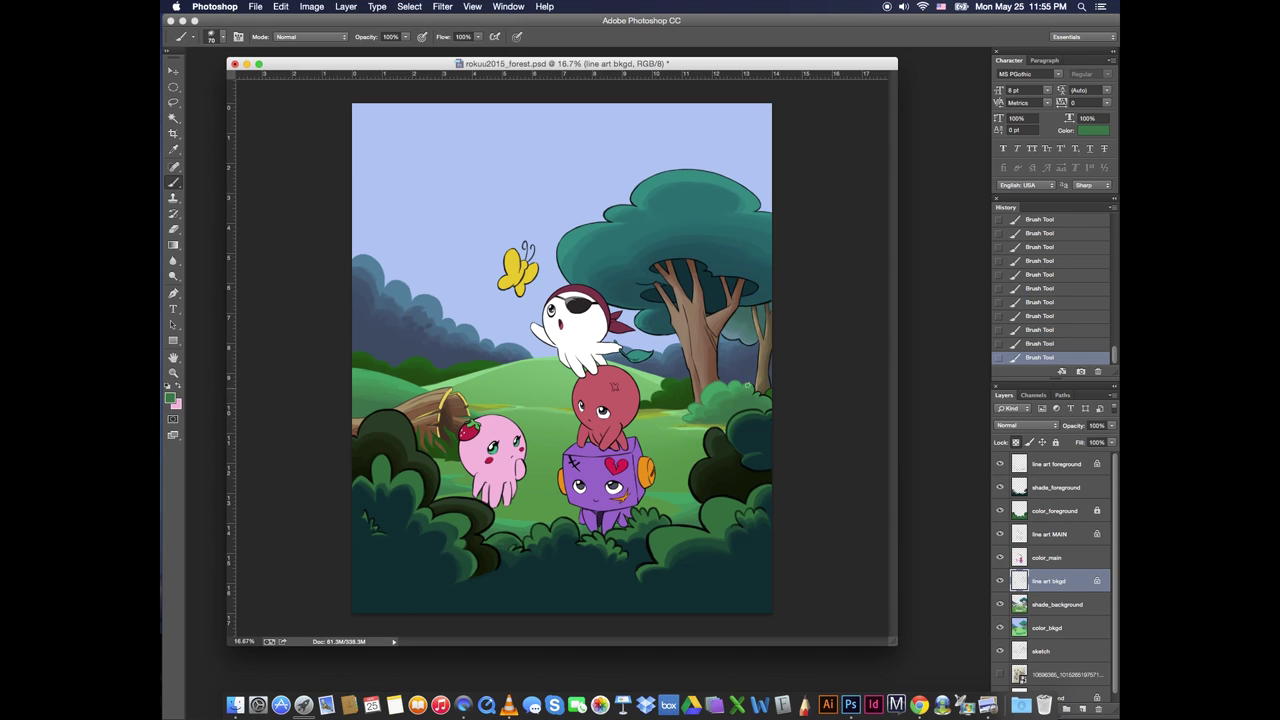
left_click(674, 392, "alt")
left_click(768, 391, "alt")
Recolor the outlines of the large tree's trunk and branches with a reddish brown sampled from the bark
key("super+equal")
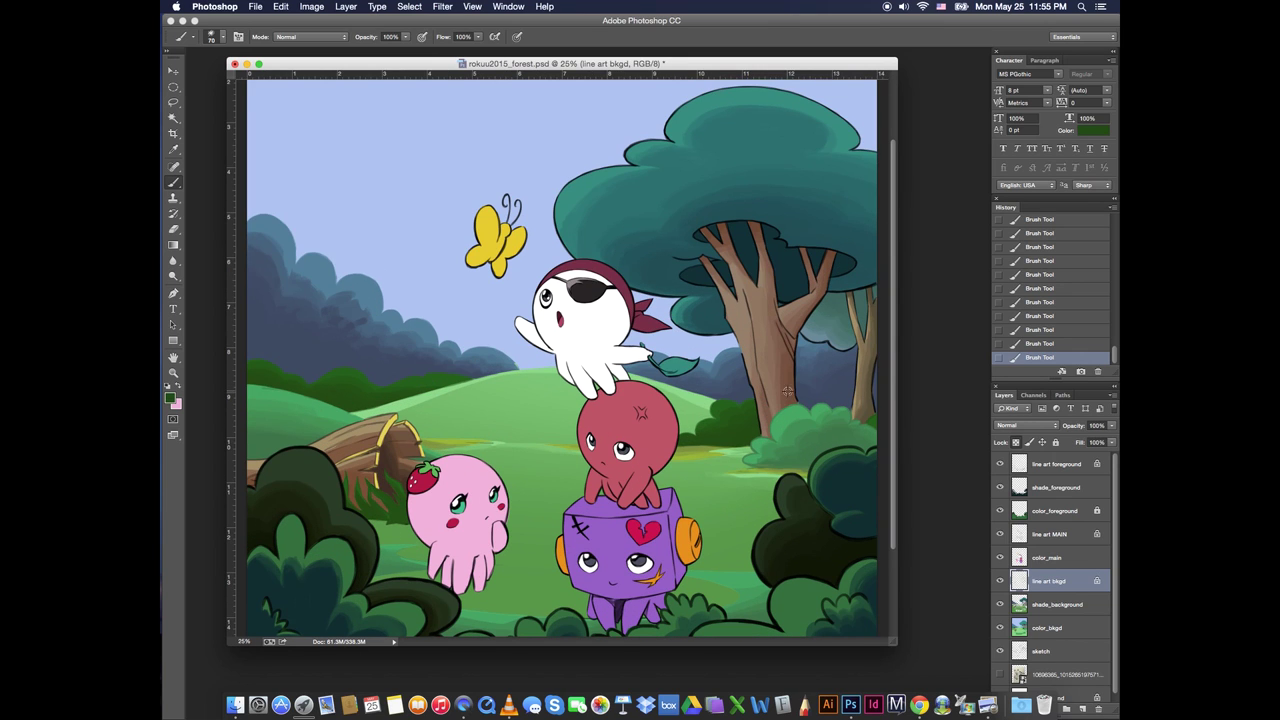
left_click(789, 389, "alt")
left_click_drag(698, 257, 759, 401)
left_click_drag(737, 301, 711, 263)
left_click_drag(702, 224, 756, 284)
left_click_drag(750, 222, 770, 281)
left_click_drag(770, 281, 796, 355)
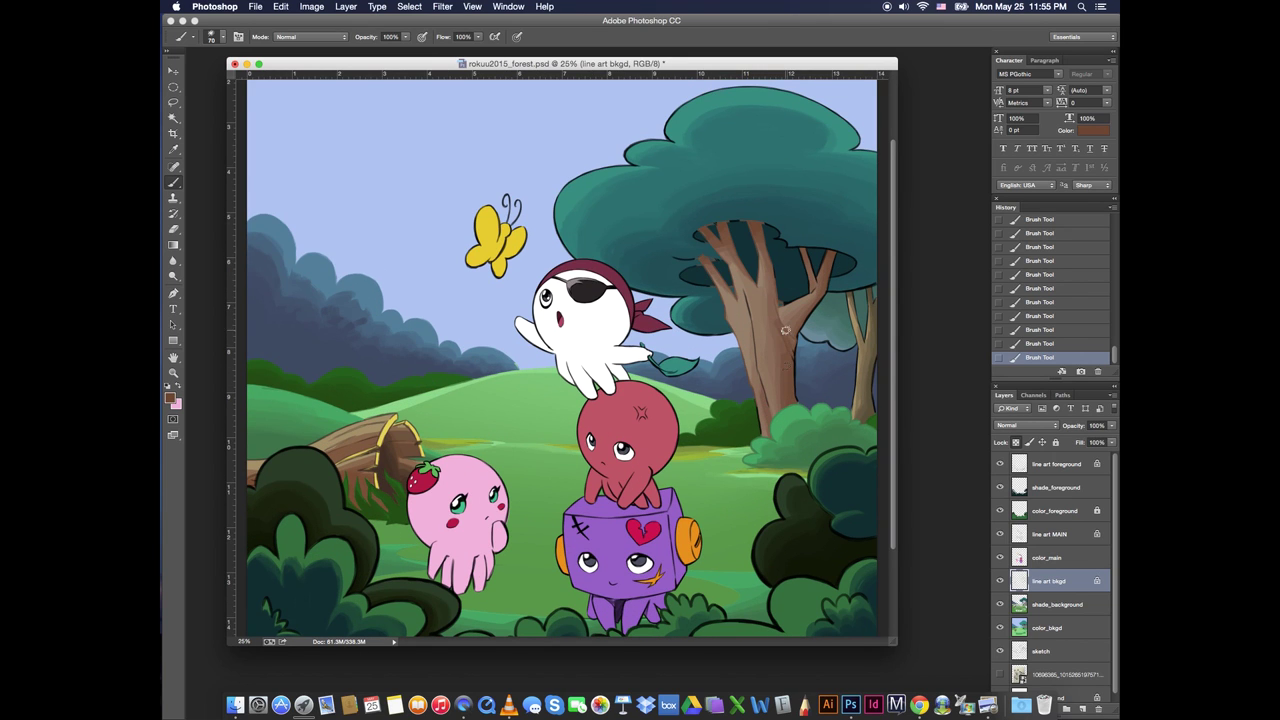
Step back in the history, choose a darker brown, and repaint the large tree's trunk and branch lines with it
left_click(1052, 342)
left_click(170, 398)
left_click(383, 251)
left_click(625, 129)
left_click_drag(776, 298, 795, 360)
left_click_drag(751, 222, 776, 297)
left_click_drag(818, 248, 787, 305)
left_click_drag(837, 248, 800, 397)
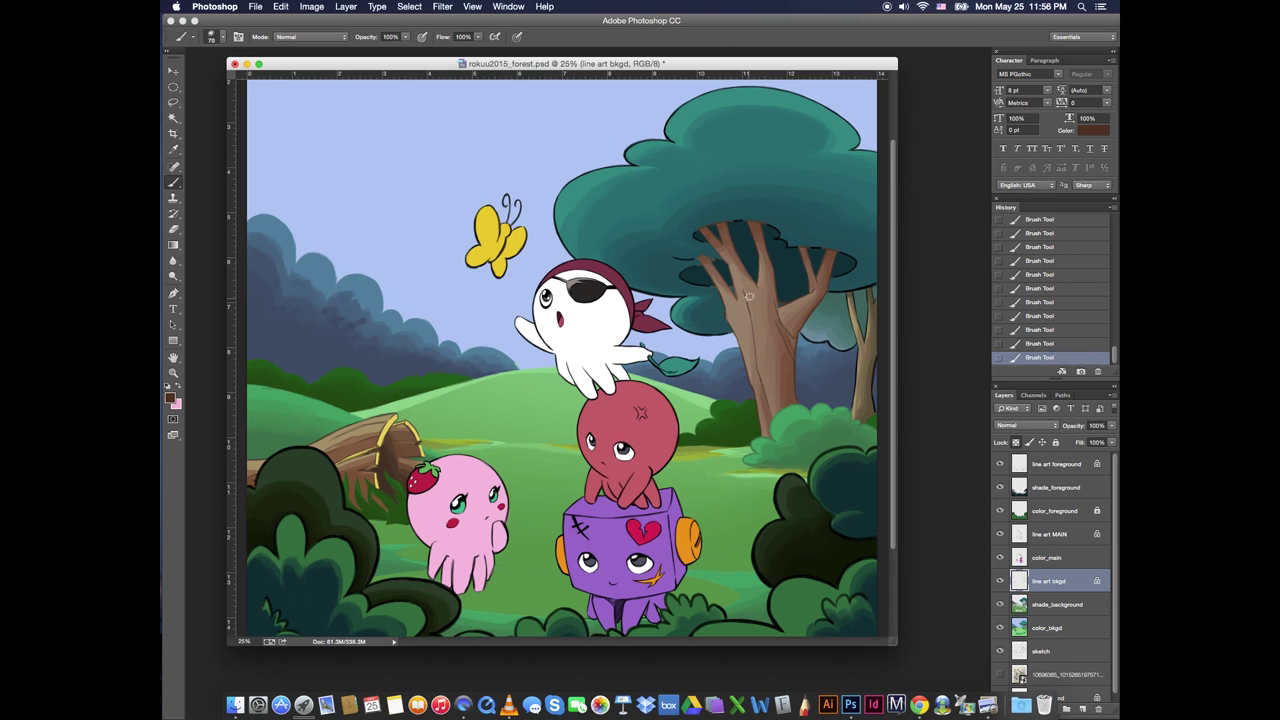
Recolor the large tree's canopy outlines, using dark teal underneath and lighter teal around the upper edge with a 50 px brush
left_click(748, 202, "alt")
left_click_drag(687, 281, 706, 288)
key("[")
key("[")
key("[")
left_click_drag(845, 274, 847, 231)
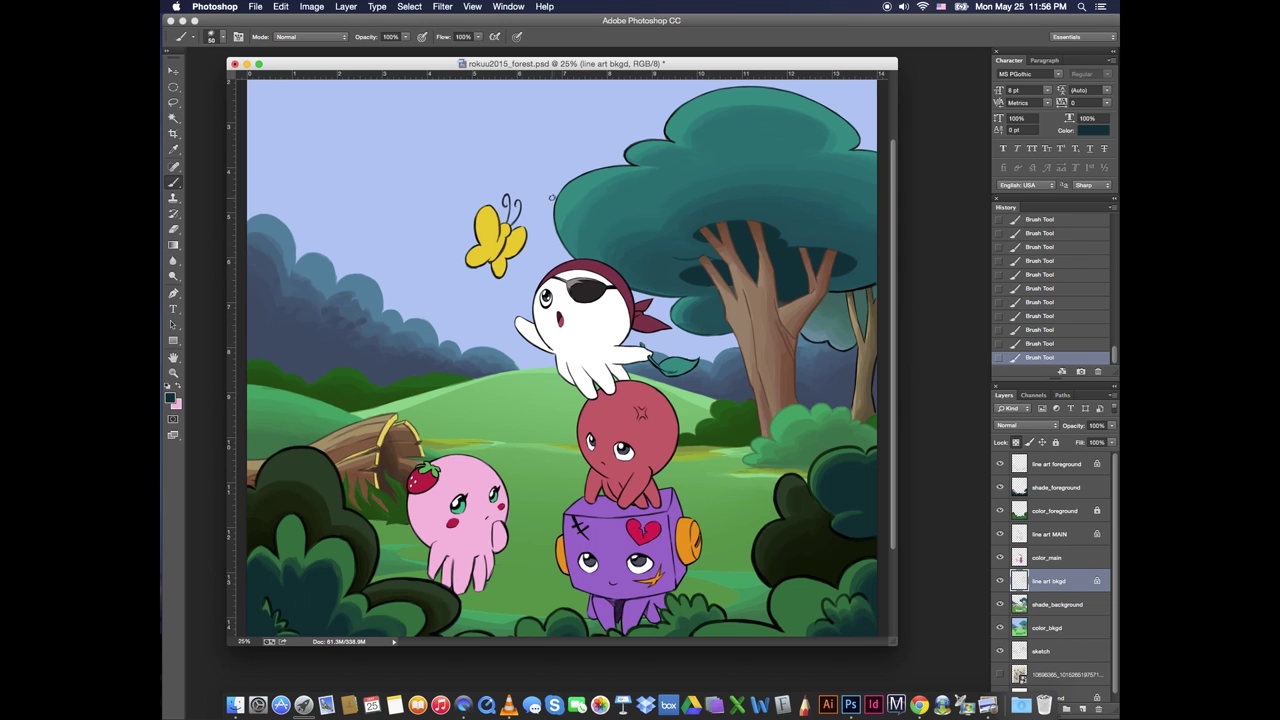
left_click(565, 238, "alt")
mouse_move(665, 130)
left_mouse_down()
mouse_move(791, 93)
mouse_move(874, 152)
left_mouse_up()
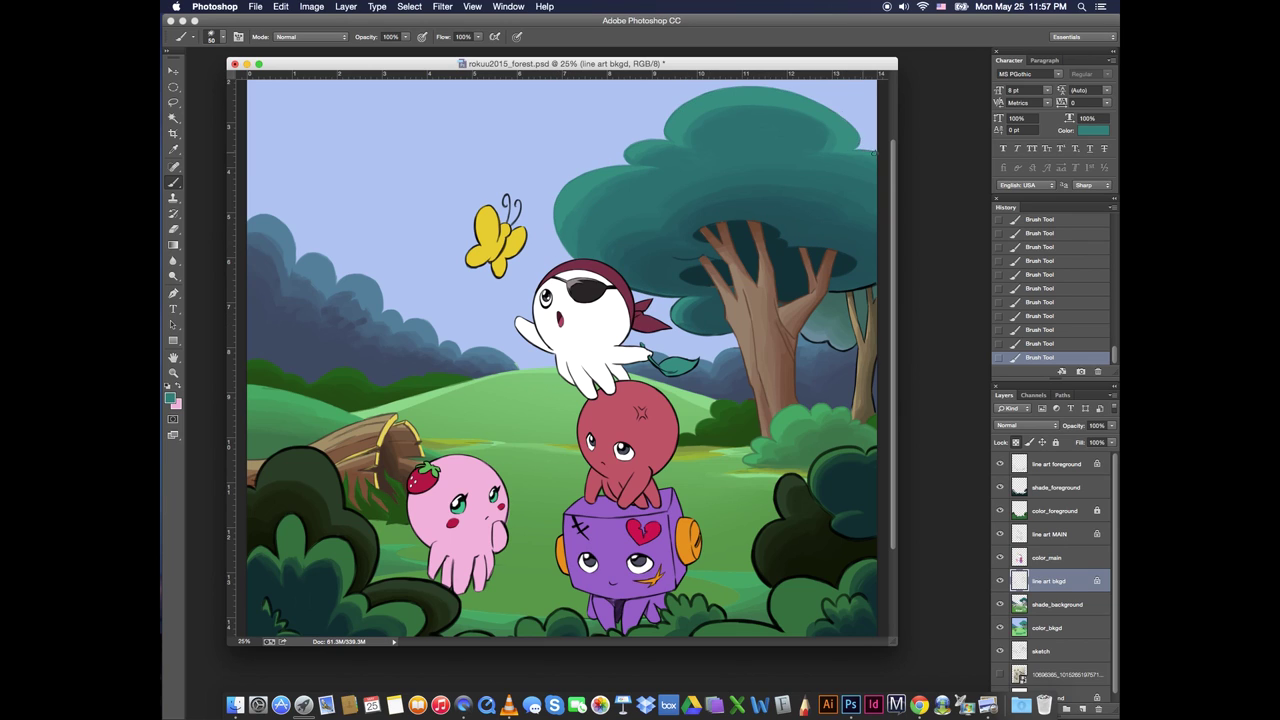
Recolor the outlines of the thin background trunk and neighboring foliage with browns and greens sampled nearby
left_click(726, 277, "alt")
left_click(817, 325, "alt")
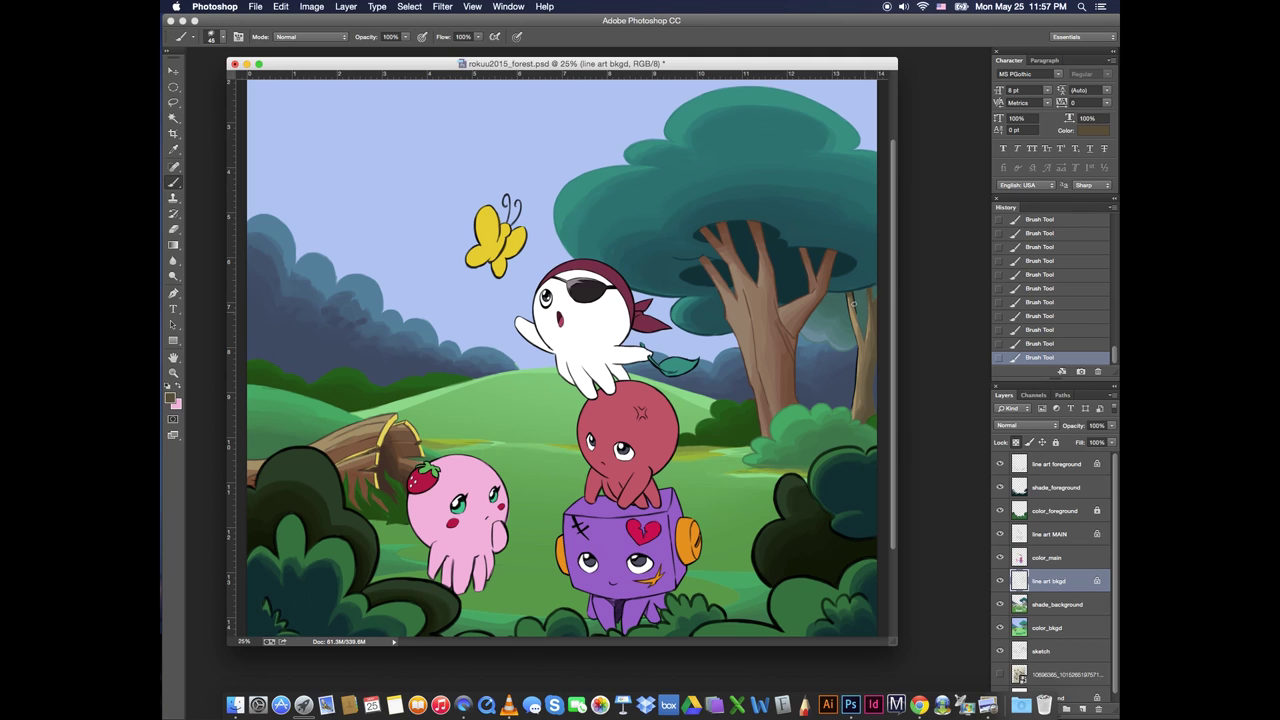
left_click(845, 287, "alt")
left_click(871, 289, "alt")
left_click(860, 365, "alt")
left_click(735, 420, "alt")
scroll(562, 400, "down", 5)
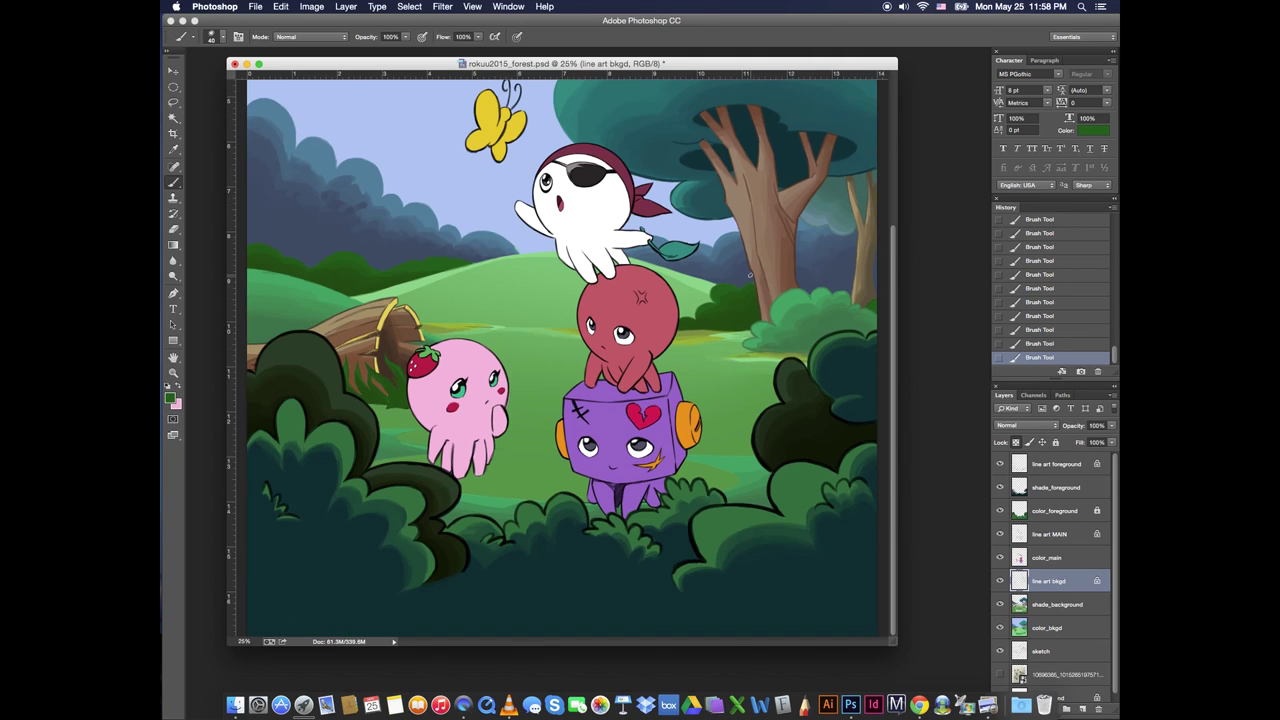
On the line art foreground layer, recolor the outlines of the teal and dark bushes below the pale foliage with their sampled dark tones
left_click(1056, 465)
left_click(856, 406, "alt")
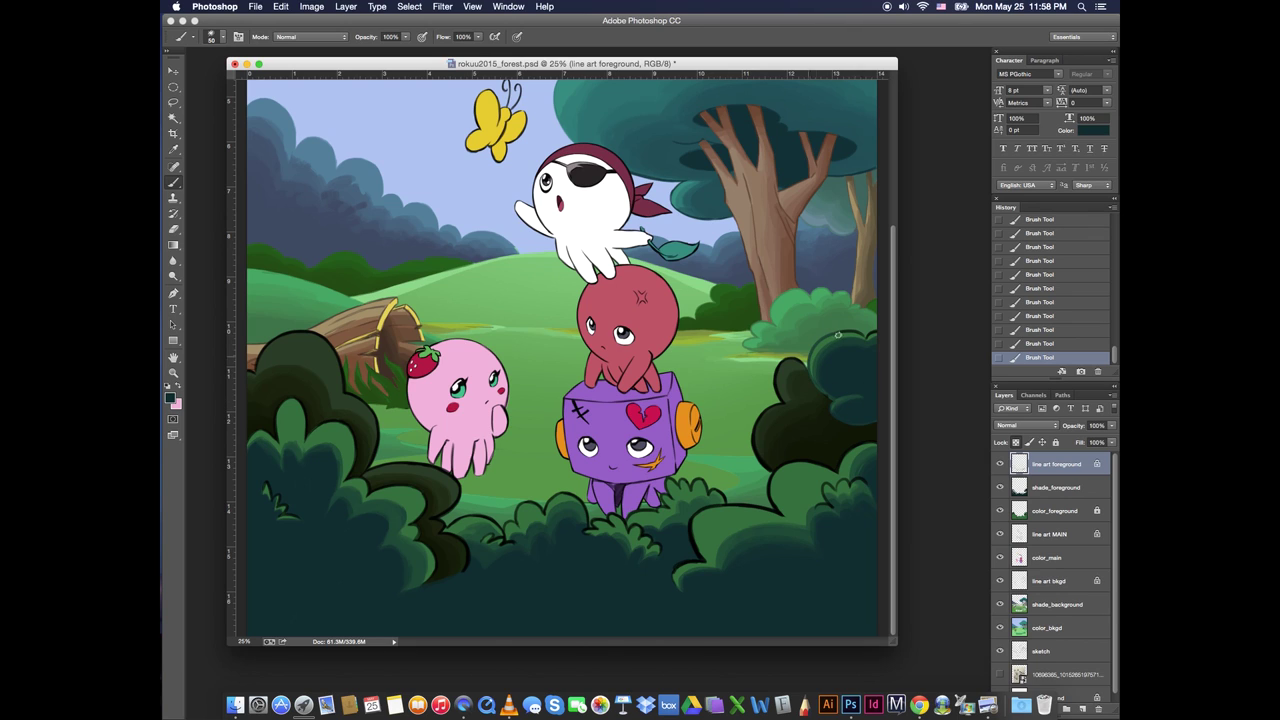
left_click(772, 425, "alt")
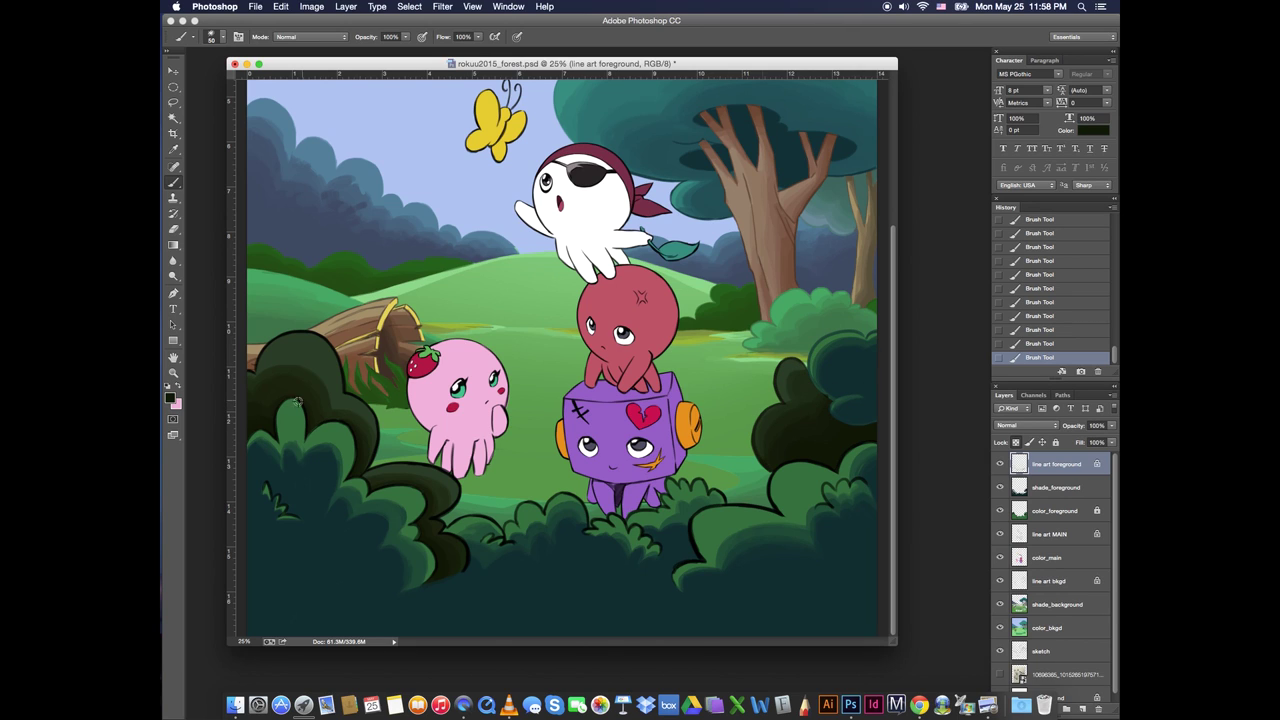
Recolor the outlines of the dark foreground bushes beside the pink octopus with sampled near-black greens
scroll(298, 401, "up", 1)
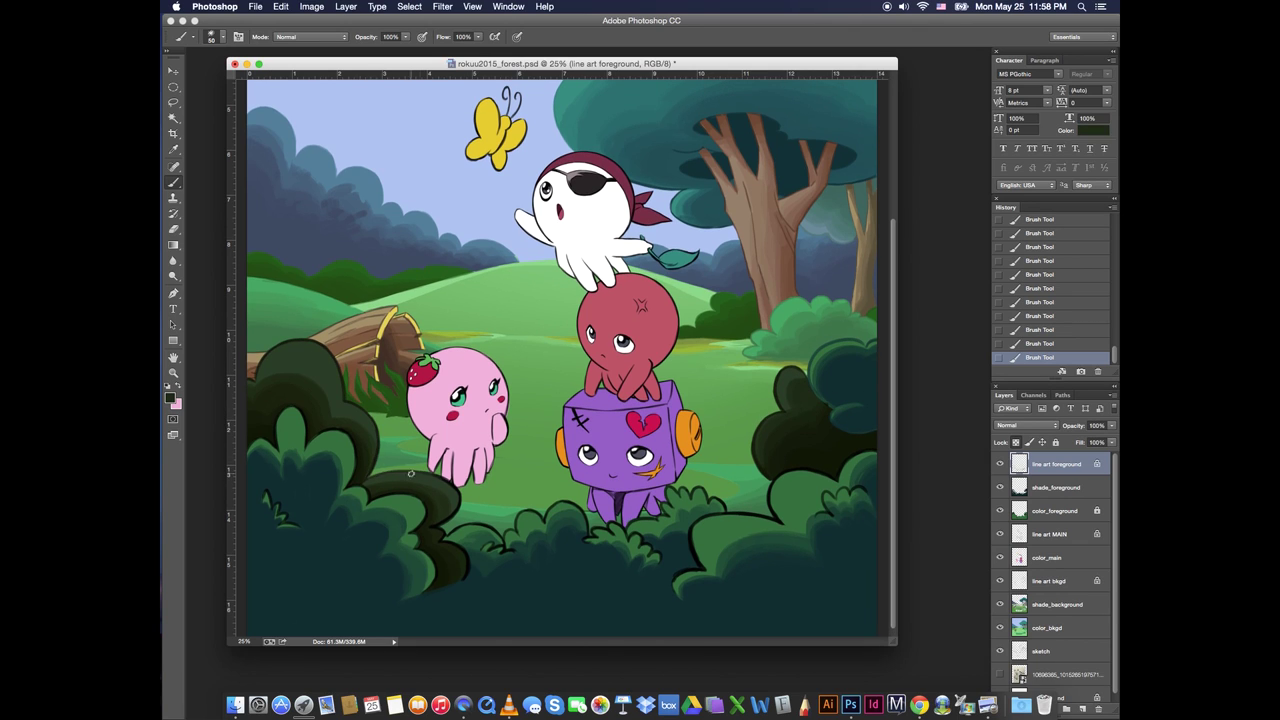
mouse_move(410, 474)
left_mouse_down()
mouse_move(450, 519)
mouse_move(438, 547)
mouse_move(467, 558)
left_mouse_up()
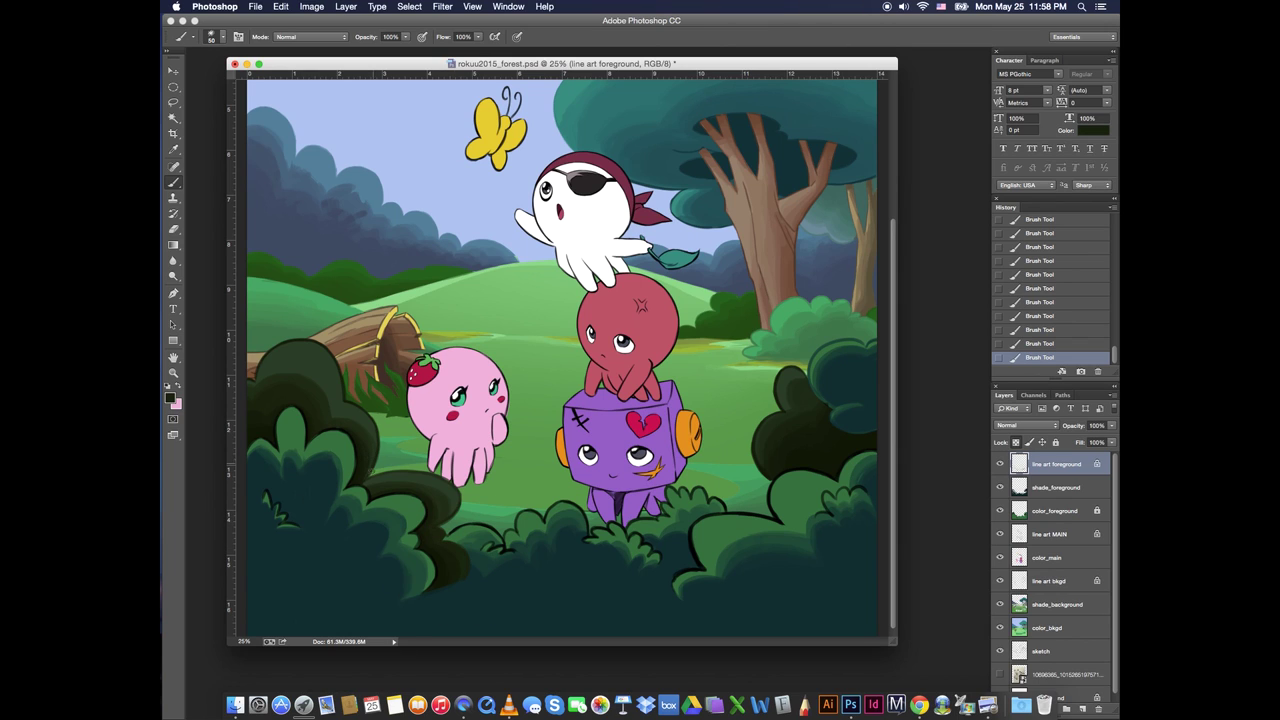
left_click(345, 392, "alt")
mouse_move(371, 417)
left_mouse_down()
mouse_move(317, 343)
mouse_move(250, 374)
left_mouse_up()
left_click(444, 493, "alt")
Recolor the outlines of the low foreground bushes beneath the robot octopus with sampled greens and dark teal
left_click(537, 531, "alt")
mouse_move(452, 529)
left_mouse_down()
mouse_move(504, 540)
mouse_move(588, 526)
mouse_move(658, 558)
left_mouse_up()
left_click(545, 527, "alt")
mouse_move(658, 518)
left_mouse_down()
mouse_move(677, 490)
mouse_move(730, 512)
left_mouse_up()
mouse_move(532, 508)
left_mouse_down()
mouse_move(447, 529)
mouse_move(484, 546)
mouse_move(527, 528)
mouse_move(487, 549)
left_mouse_up()
left_click(527, 532, "alt")
left_click(489, 545, "alt")
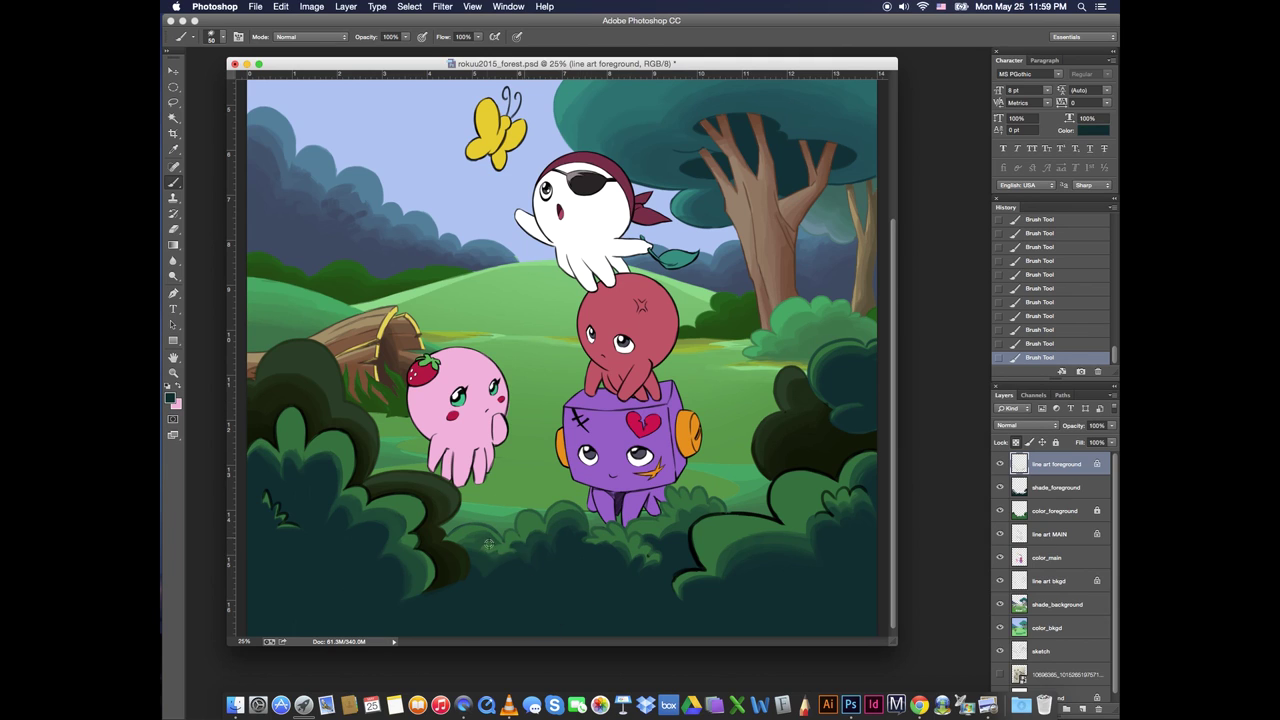
Continue recoloring the low bush outlines toward the large green bush, using a sampled near-black green along its inner edge
left_click(452, 530, "alt")
left_click(459, 510, "alt")
left_click_drag(580, 544, 600, 529)
mouse_move(611, 524)
left_mouse_down()
mouse_move(645, 546)
mouse_move(776, 514)
mouse_move(769, 490)
left_mouse_up()
left_click(581, 528, "alt")
left_click(264, 433, "alt")
left_click_drag(695, 530, 689, 566)
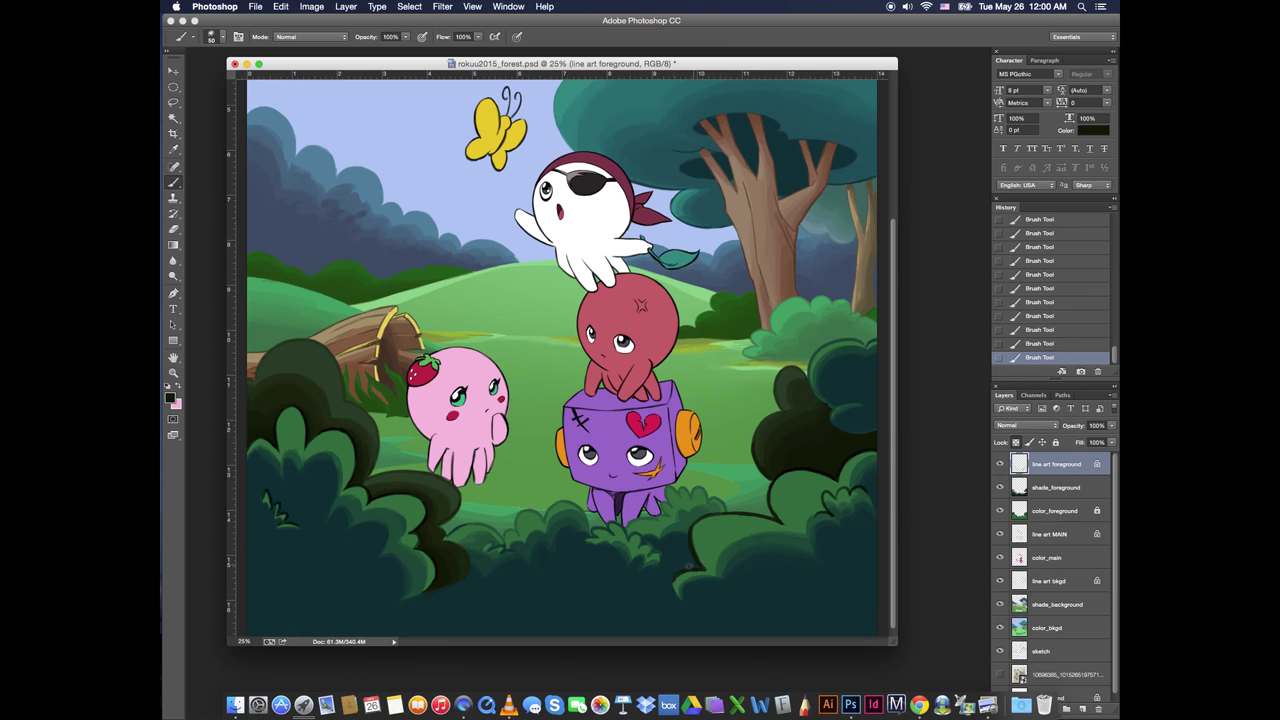
Recolor the outlines and leaf details of the teal foreground bushes below the fallen log with sampled dark greens
left_click_drag(266, 504, 290, 530)
left_click(288, 434, "alt")
left_click_drag(275, 446, 305, 448)
left_click_drag(268, 449, 248, 438)
mouse_move(313, 436)
left_mouse_down()
mouse_move(347, 437)
mouse_move(352, 502)
mouse_move(420, 513)
mouse_move(433, 588)
left_mouse_up()
left_click(398, 503, "alt")
left_click_drag(357, 480, 313, 433)
left_click_drag(303, 451, 278, 408)
Recolor the outlines of the large green foreground bush below the dark bushes with greens sampled from it
left_click(822, 480, "alt")
mouse_move(697, 525)
left_mouse_down()
mouse_move(691, 566)
mouse_move(775, 514)
left_mouse_up()
left_click_drag(705, 568, 676, 579)
left_click_drag(771, 514, 876, 452)
left_click(871, 474, "alt")
mouse_move(874, 453)
left_mouse_down()
mouse_move(837, 478)
mouse_move(778, 473)
left_mouse_up()
left_click(852, 493, "alt")
left_click(828, 514, "alt")
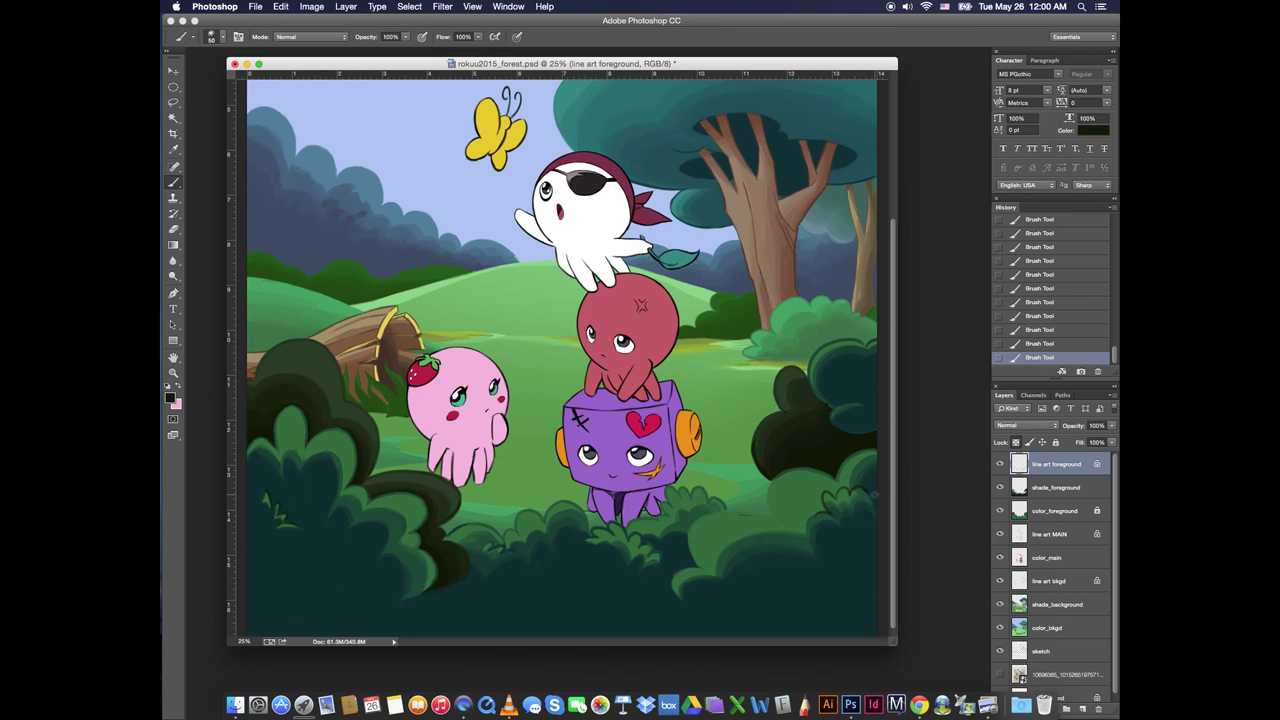
Touch up the outlines of the low foreground bushes between the pink and robot octopuses with sampled greens
left_click(518, 526, "alt")
left_click(520, 516)
left_click(497, 546, "alt")
left_click_drag(496, 535, 449, 511)
key("super+minus")
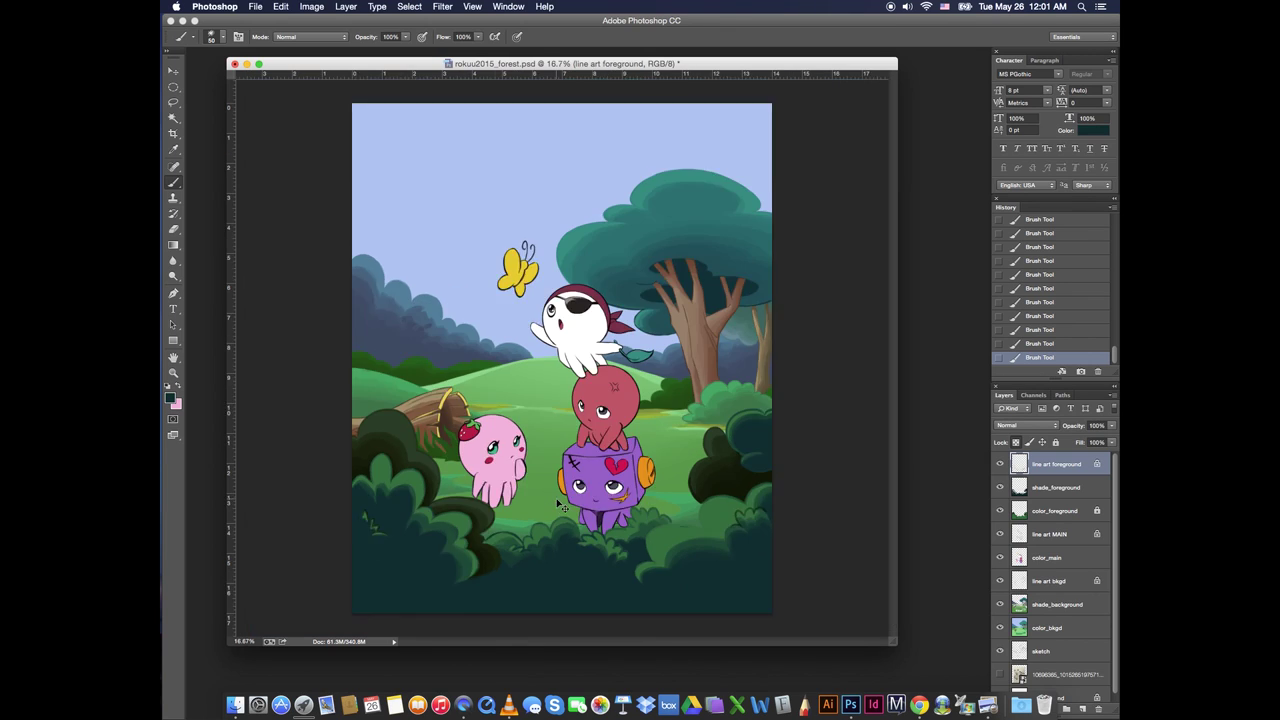
Try recoloring the central hill's outline on the line art bkgd layer with a sampled medium green
key("super+minus")
key("super+plus")
key("super+plus")
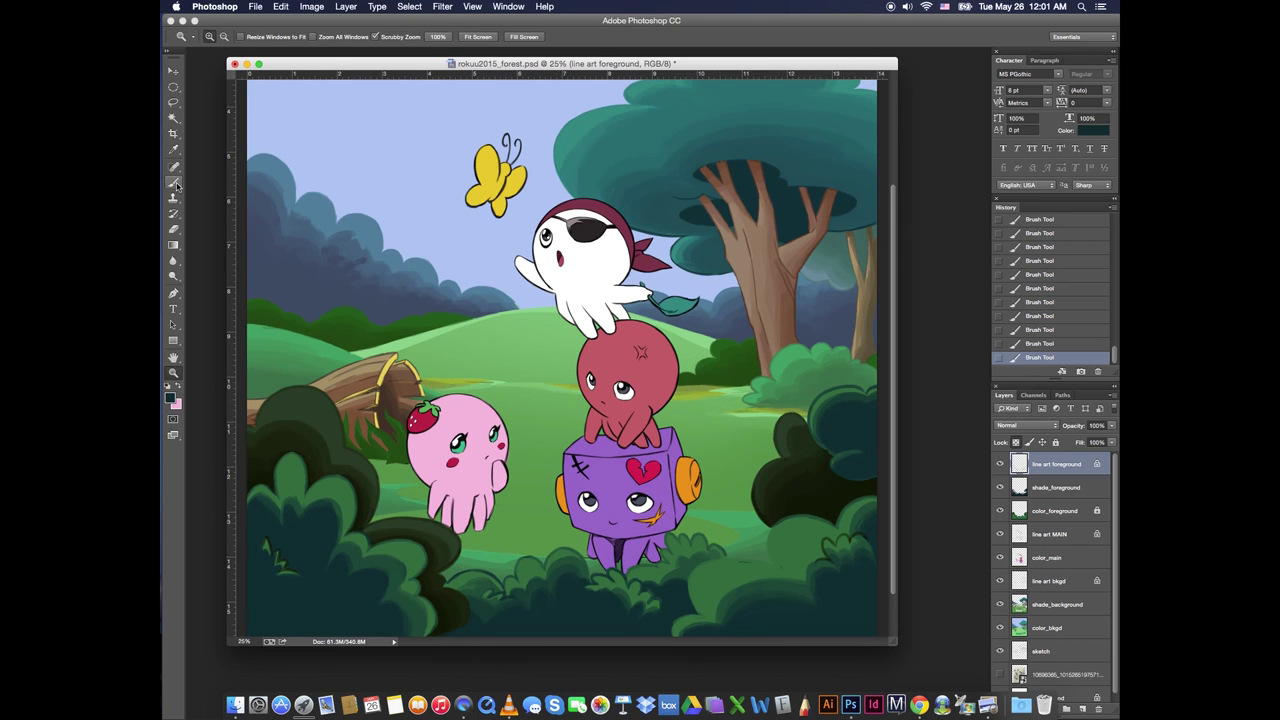
left_click(254, 323, "alt")
left_click(1045, 580)
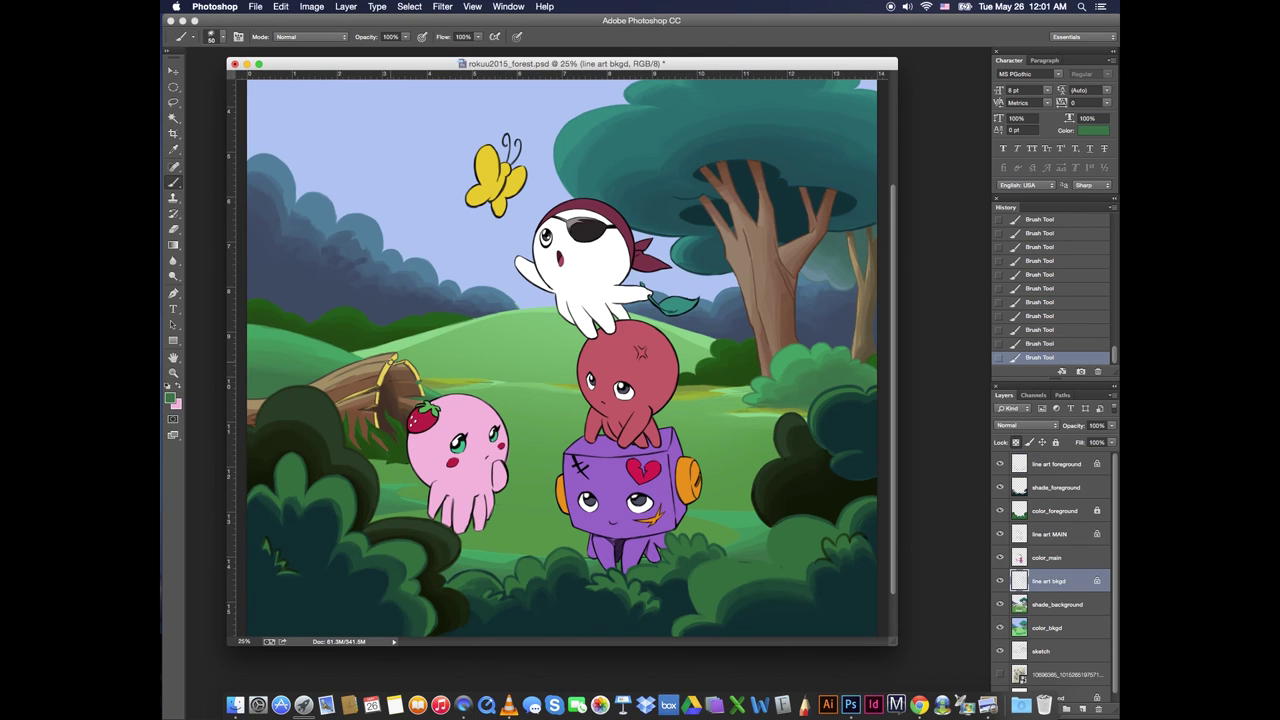
mouse_move(372, 349)
left_mouse_down()
mouse_move(567, 304)
mouse_move(706, 335)
left_mouse_up()
Step back through the history to undo the latest brush strokes on the hill outline
left_click(1032, 329)
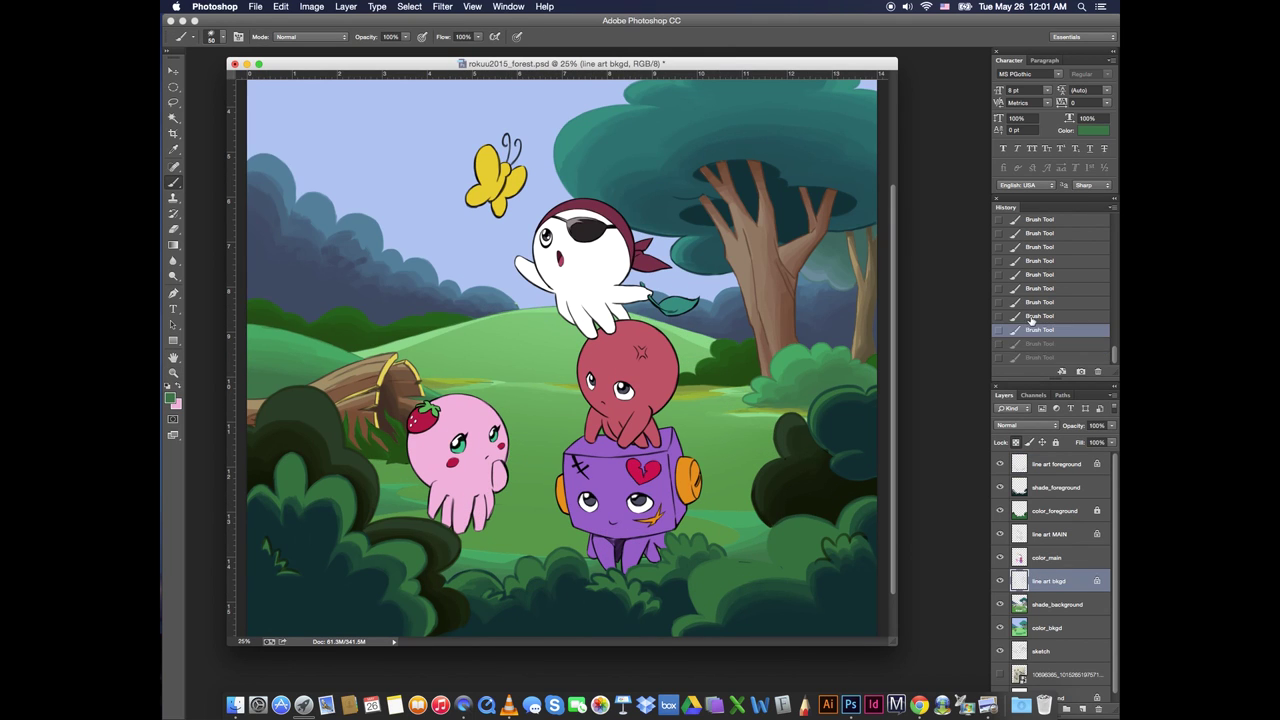
left_click(1028, 317)
left_click(1028, 303)
left_click(1034, 287)
left_click(1010, 276)
left_click(1011, 287)
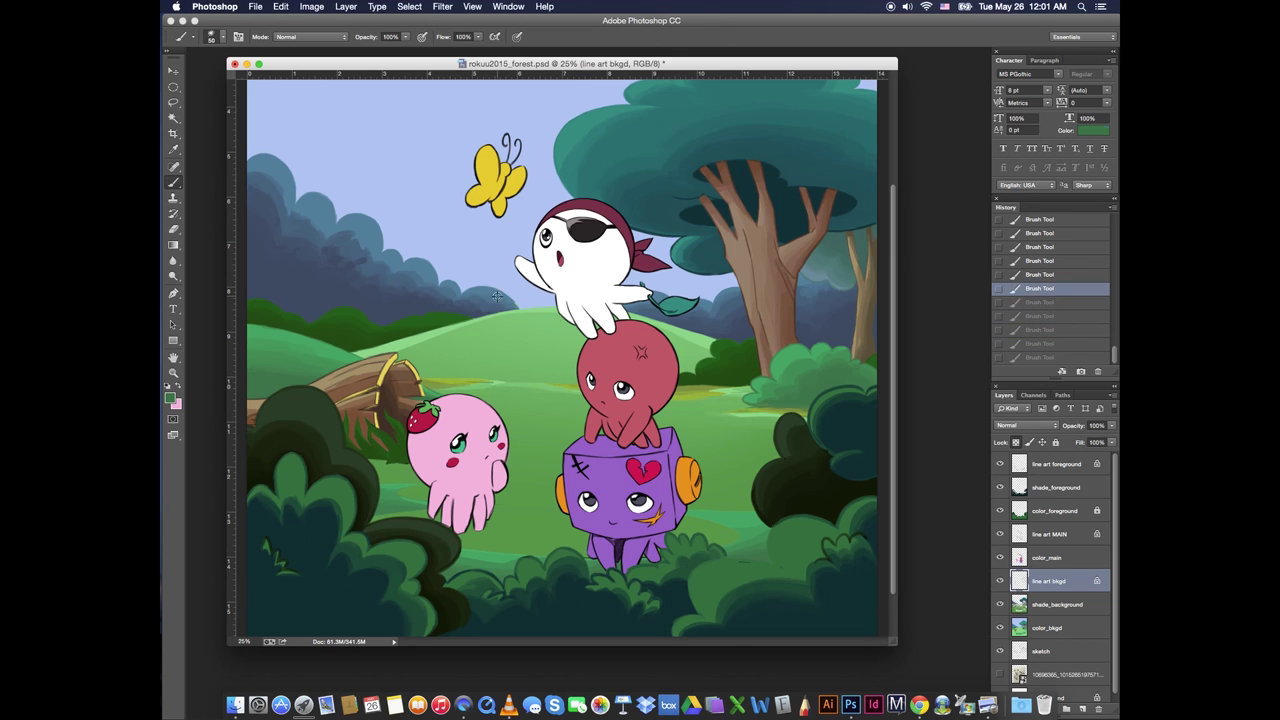
Recolor the end of the distant bushes' outline and the large tree canopy's outline with blue and dark teal sampled from them
left_click(498, 295, "alt")
left_click_drag(499, 295, 500, 284)
left_click(677, 234, "alt")
mouse_move(577, 196)
left_mouse_down()
mouse_move(604, 108)
mouse_move(634, 86)
left_mouse_up()
scroll(640, 95, "up", 5)
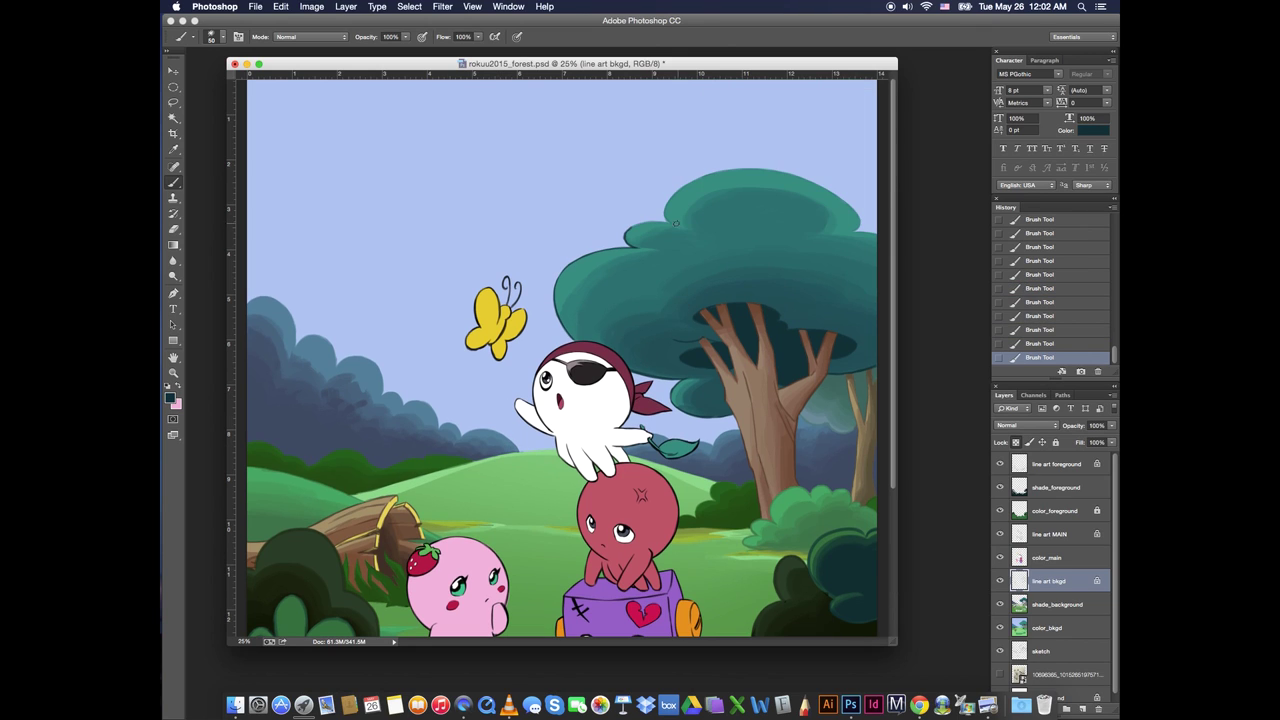
left_click_drag(627, 233, 875, 235)
Recolor the outlines of the green bushes by the tree and the distant blue bushes with colors sampled from each
left_click(807, 418, "alt")
left_click(791, 490, "alt")
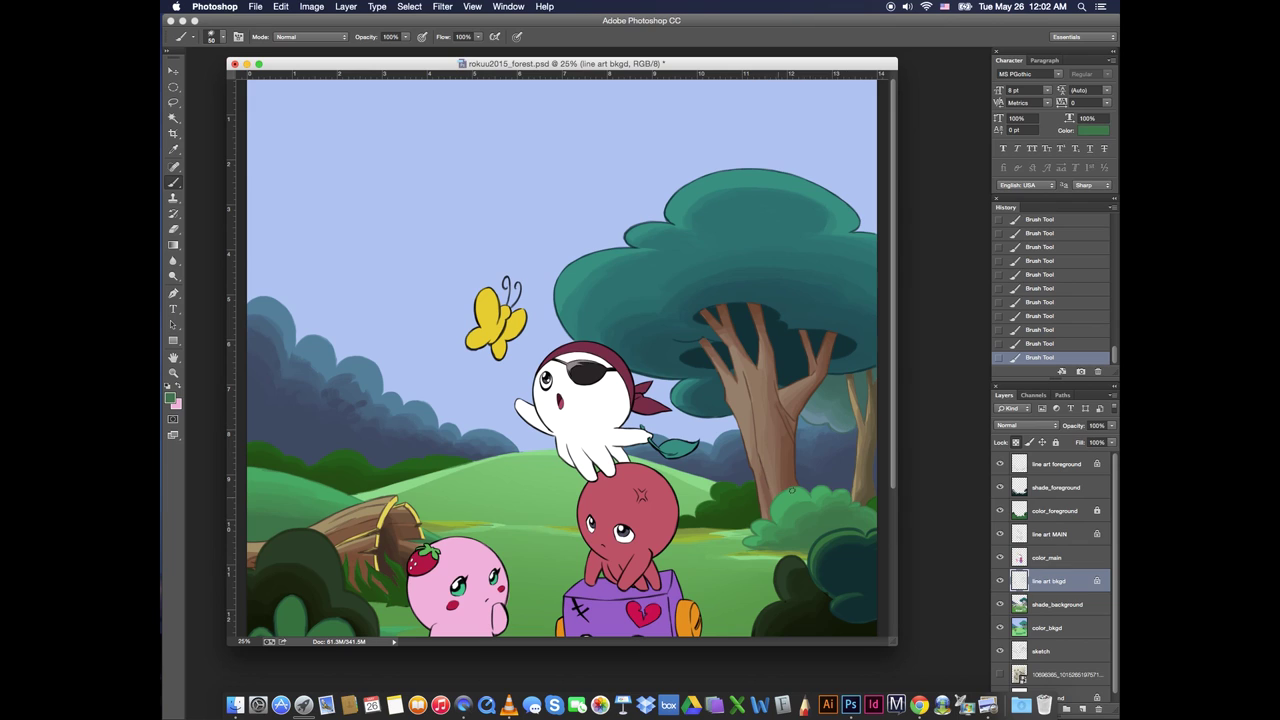
left_click(740, 510, "alt")
left_click(405, 437, "alt")
mouse_move(249, 300)
left_mouse_down()
mouse_move(418, 405)
mouse_move(522, 447)
left_mouse_up()
left_click(520, 448, "alt")
scroll(372, 471, "down", 5)
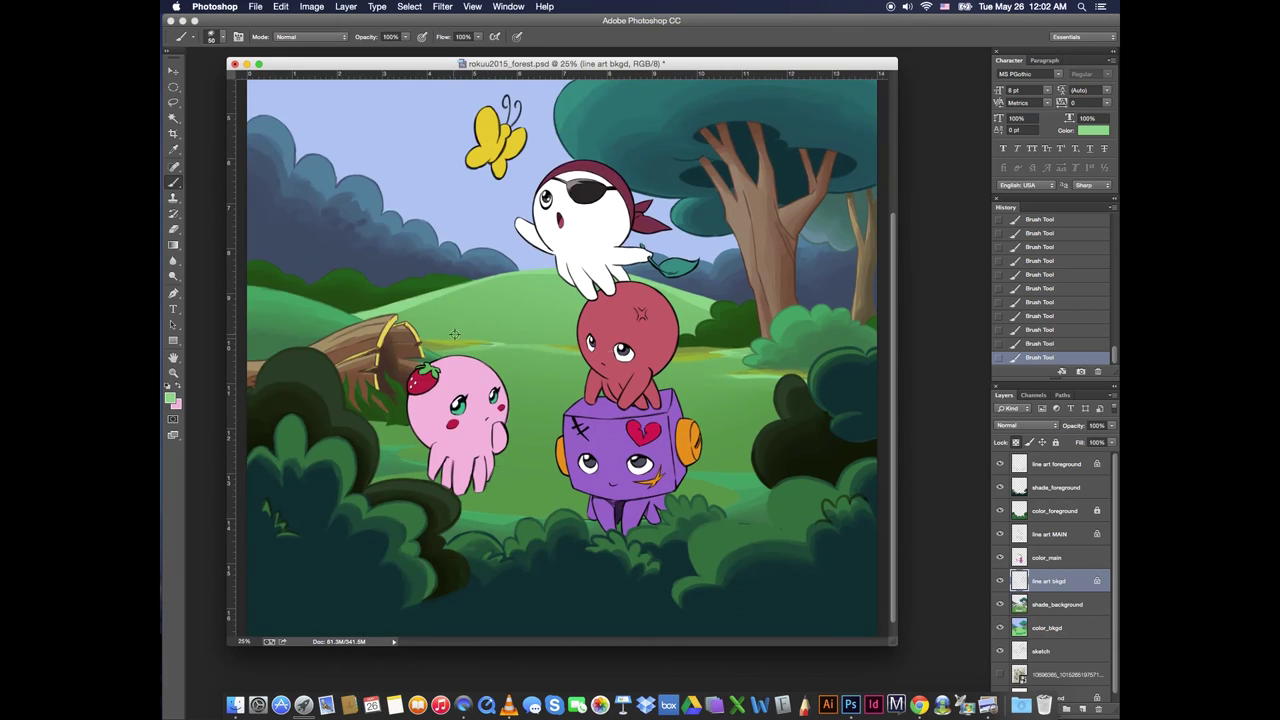
Touch up the outlines of the dark foreground bushes on the line art foreground layer with sampled dark greens
left_click(516, 345, "alt")
left_click(308, 455, "alt")
left_click(1025, 468)
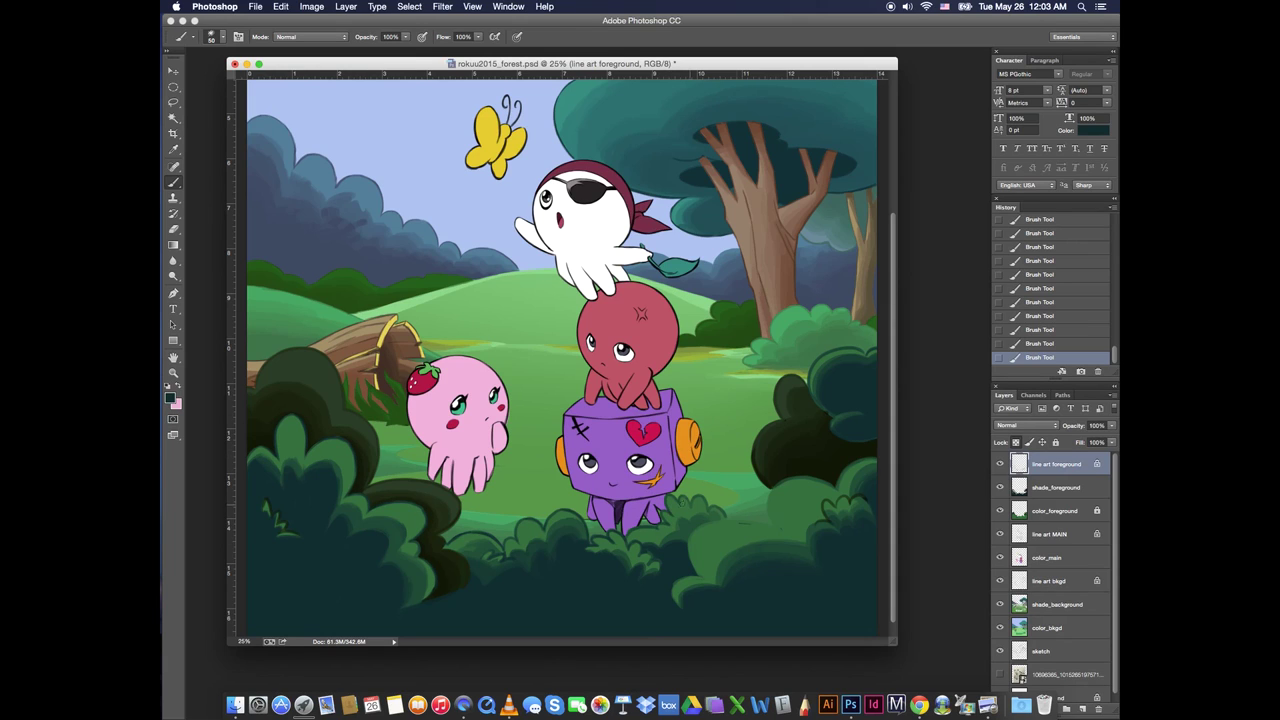
left_click(829, 457, "alt")
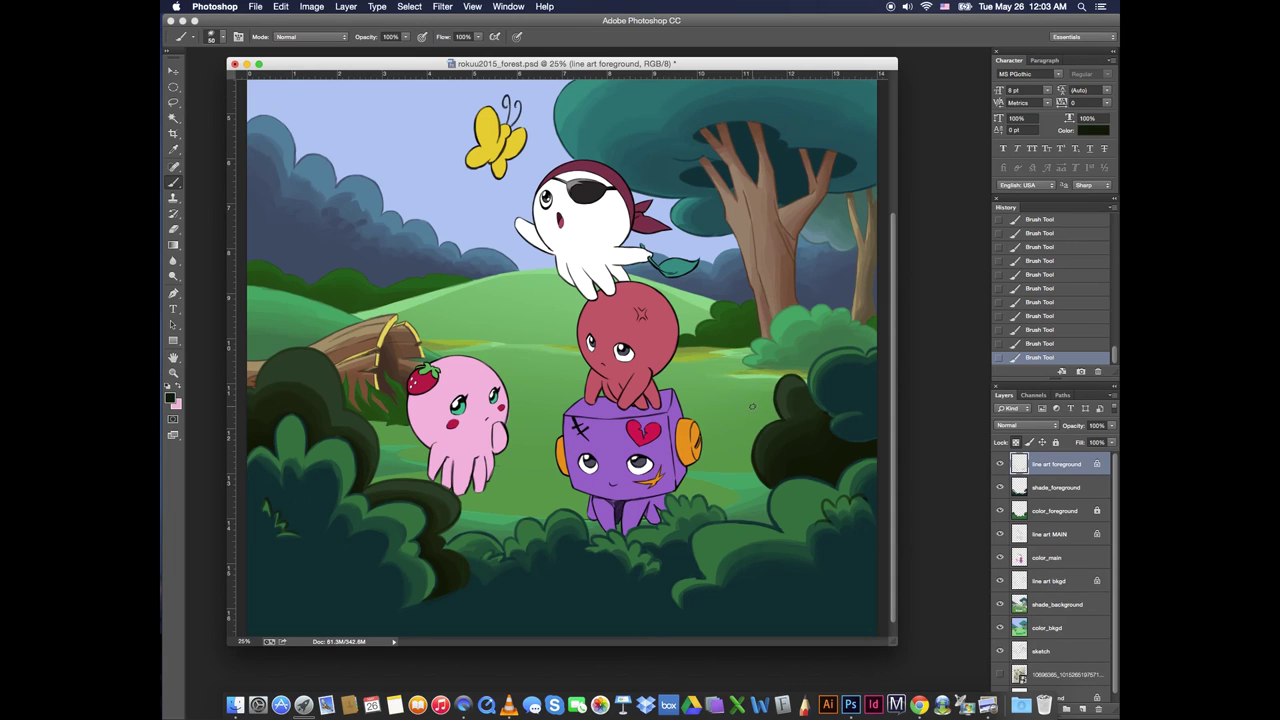
Select the sky area from the color_bkgd layer with the Magic Wand and make shade_background the active layer
key("super+minus")
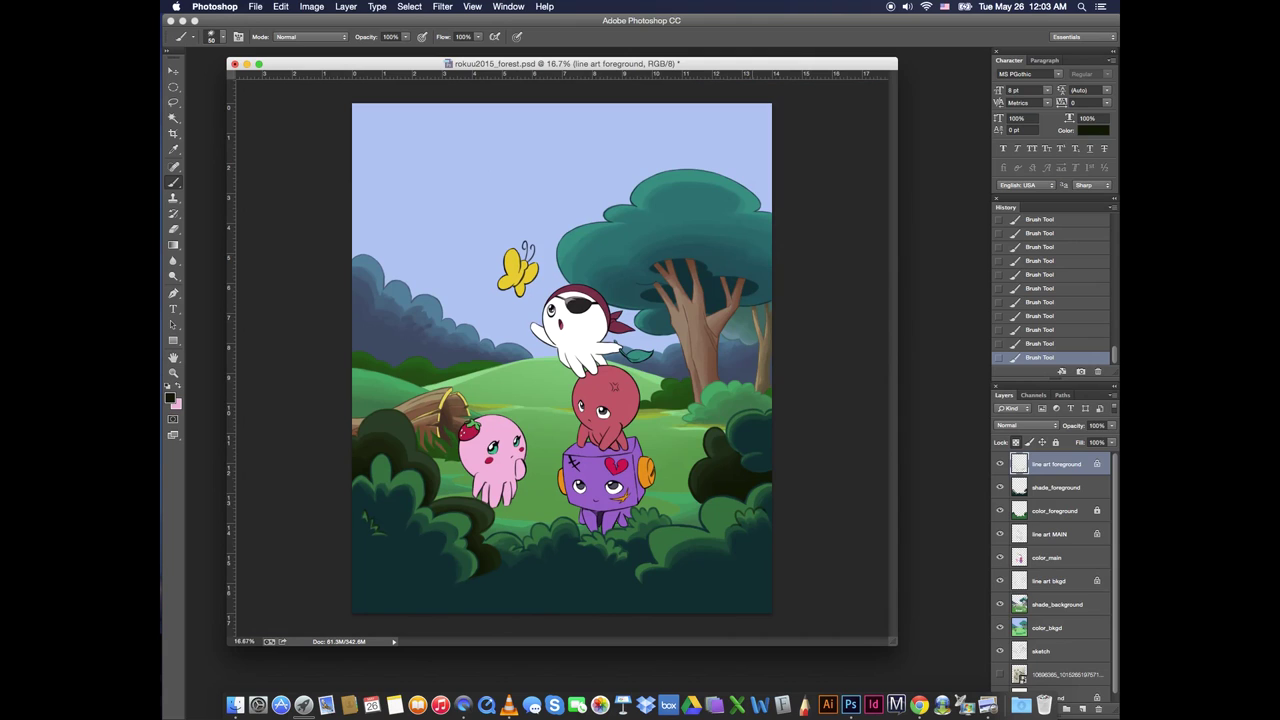
left_click(1047, 627)
key("w")
left_click(501, 215)
key("super+g")
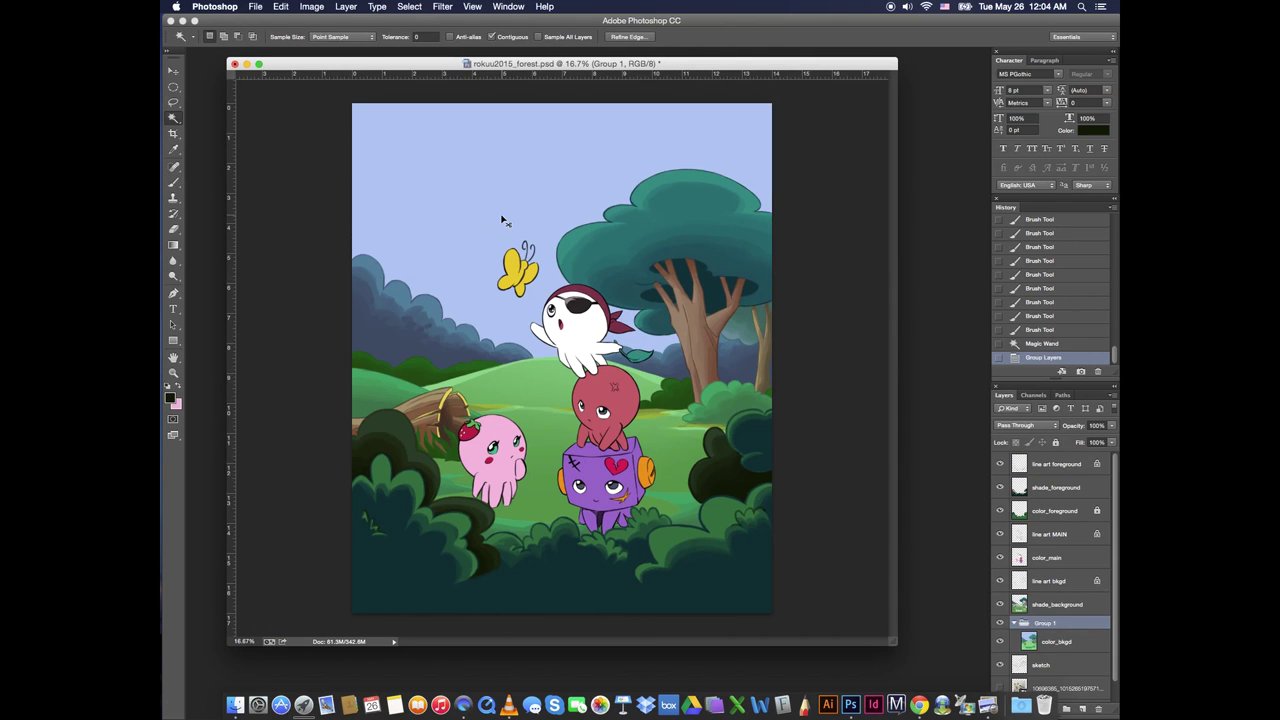
key("super+z")
left_click(1056, 606)
Set the foreground color to a medium blue for the Gradient tool
key("g")
left_click(170, 398)
left_click_drag(500, 110, 366, 325)
left_click(440, 250)
left_click_drag(266, 360, 315, 375)
left_click(498, 345)
Try a long vertical blue gradient over the sky selection
left_click_drag(562, 112, 560, 350)
key("super+z")
key("super+minus")
left_click_drag(562, 128, 559, 365)
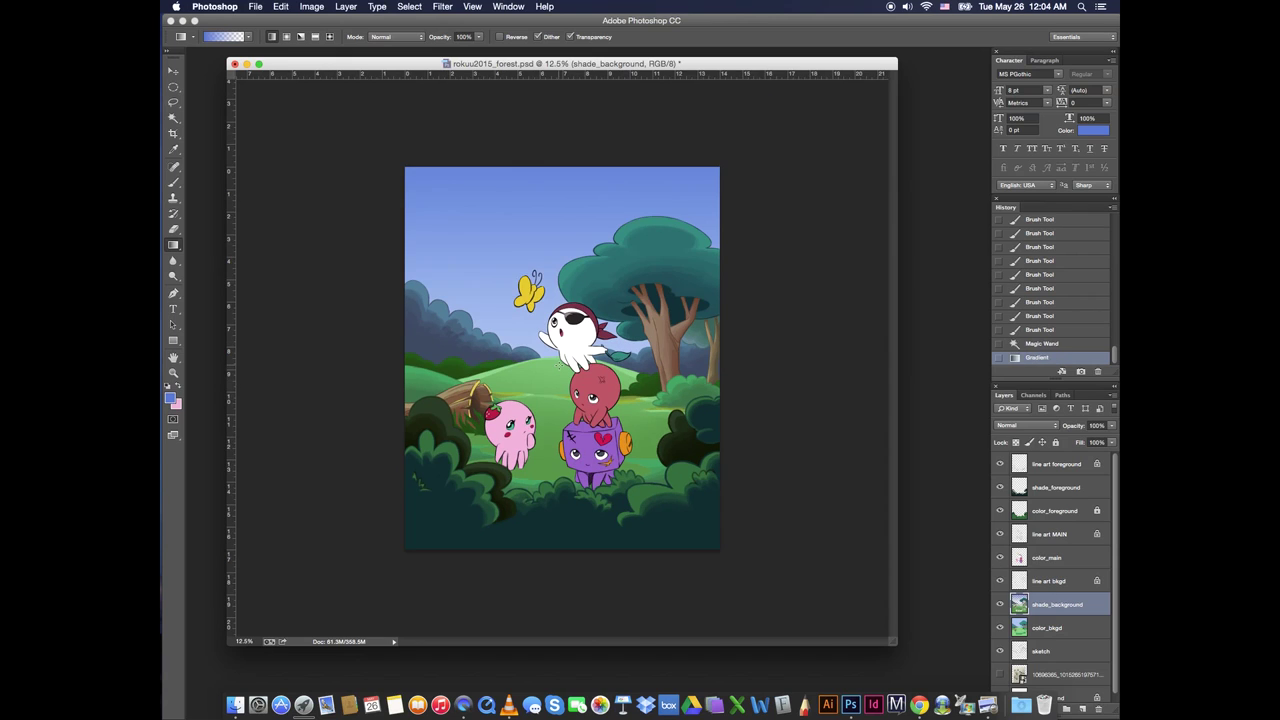
key("super+z")
Darken the top of the sky and both upper corners with short blue gradients on shade_background, and save the file
left_click_drag(561, 143, 562, 280)
left_click_drag(370, 138, 485, 220)
left_click_drag(785, 130, 665, 230)
key("super+z")
left_click_drag(785, 107, 597, 295)
key("super+z")
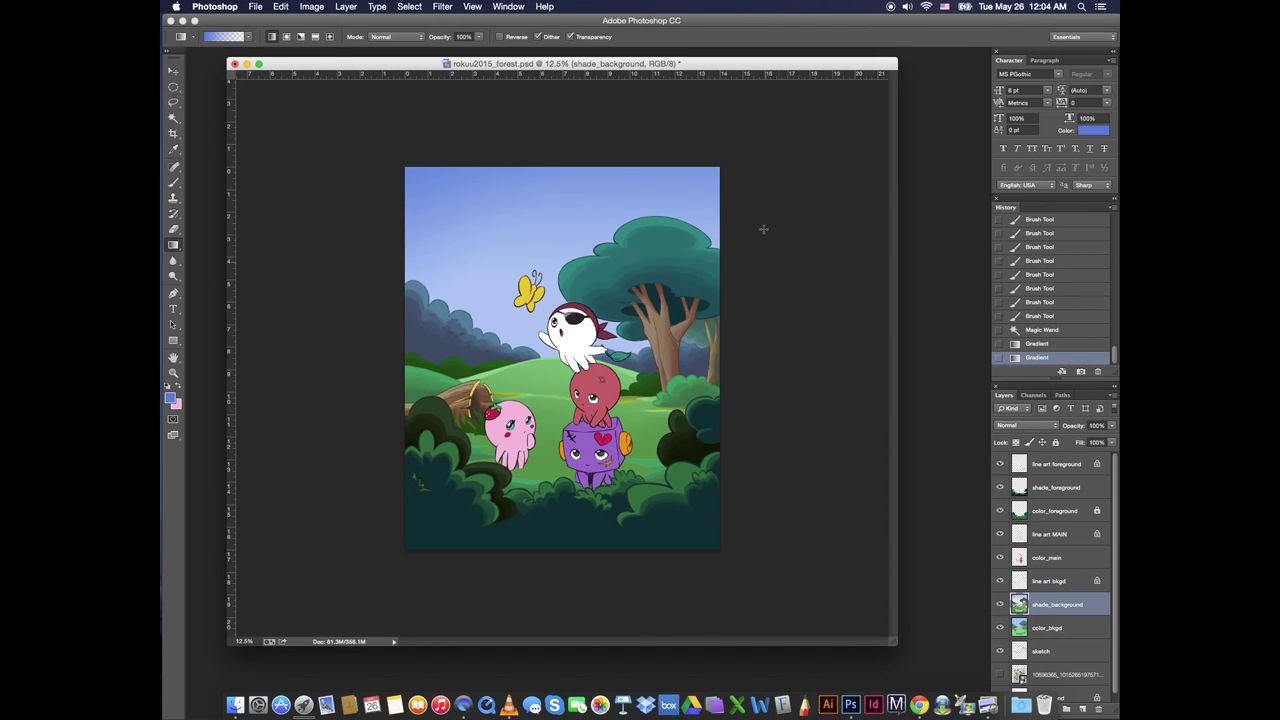
left_click_drag(780, 148, 482, 332)
key("super+z")
left_click_drag(770, 205, 665, 240)
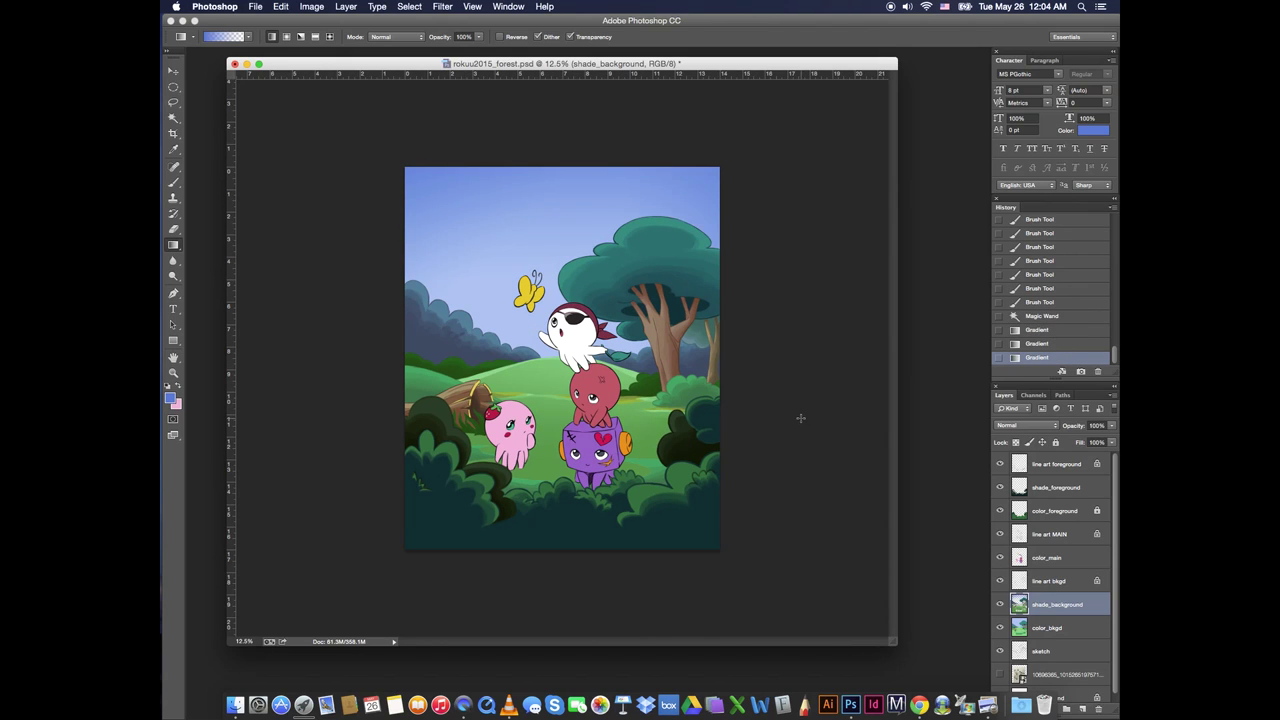
key("super+s")
key("super+plus")
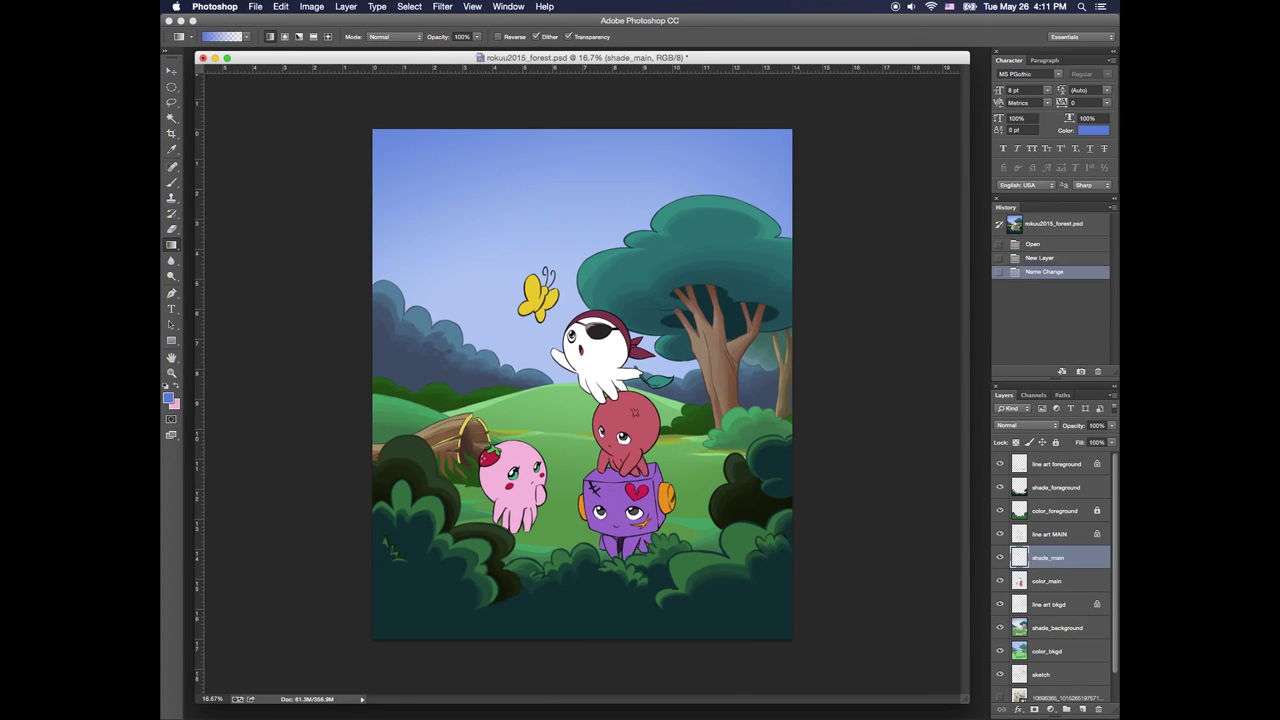
Lock the color_main and color_bkgd layers
left_click(1057, 441)
left_click(1050, 653)
left_click(1057, 442)
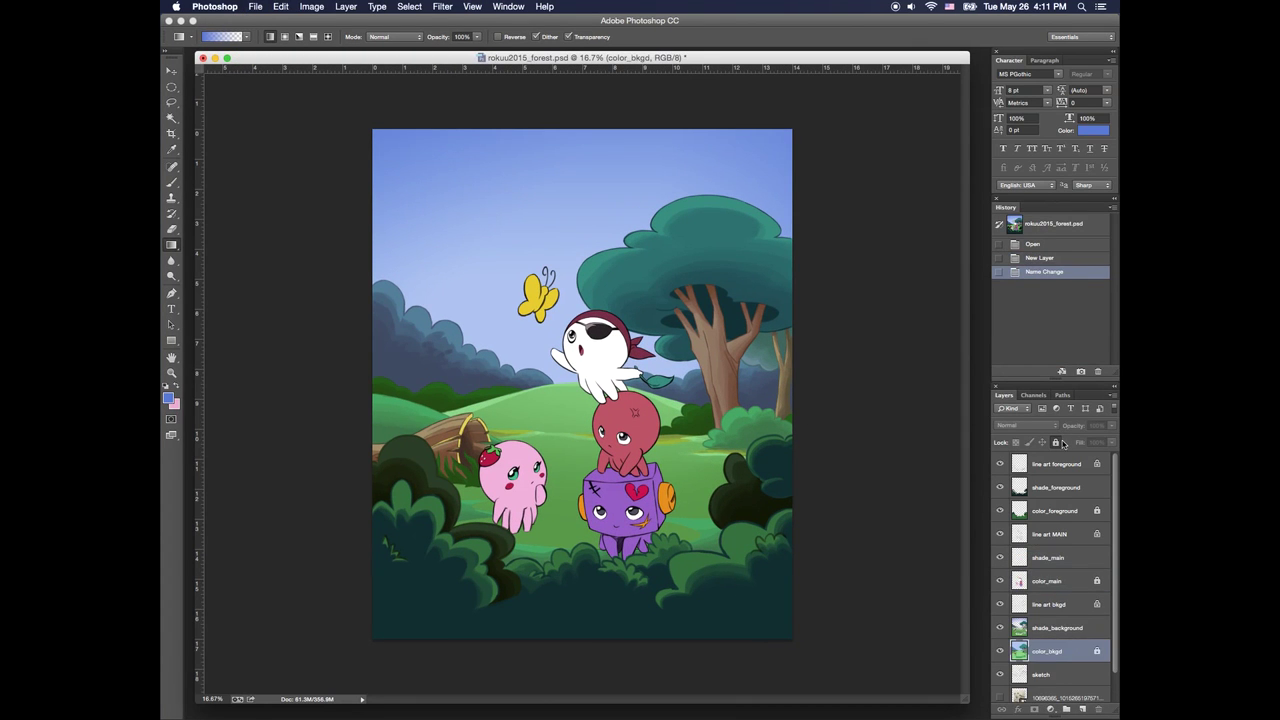
Select the yellow butterfly from the color_main layer with the Magic Wand and make shade_main the active layer
left_click(1052, 580)
key("z")
left_click(542, 309)
key("w")
left_click(516, 292)
left_click(1045, 560)
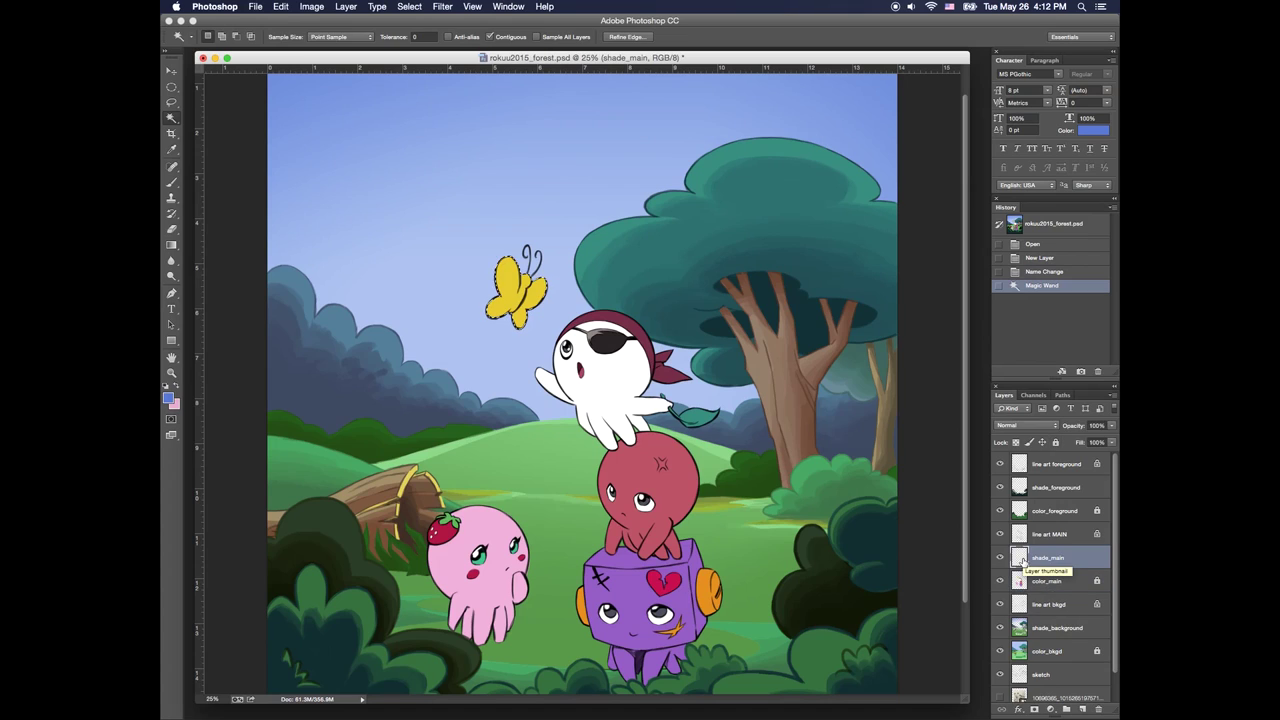
Set the Brush tool's foreground color to a warm golden orange
key("b")
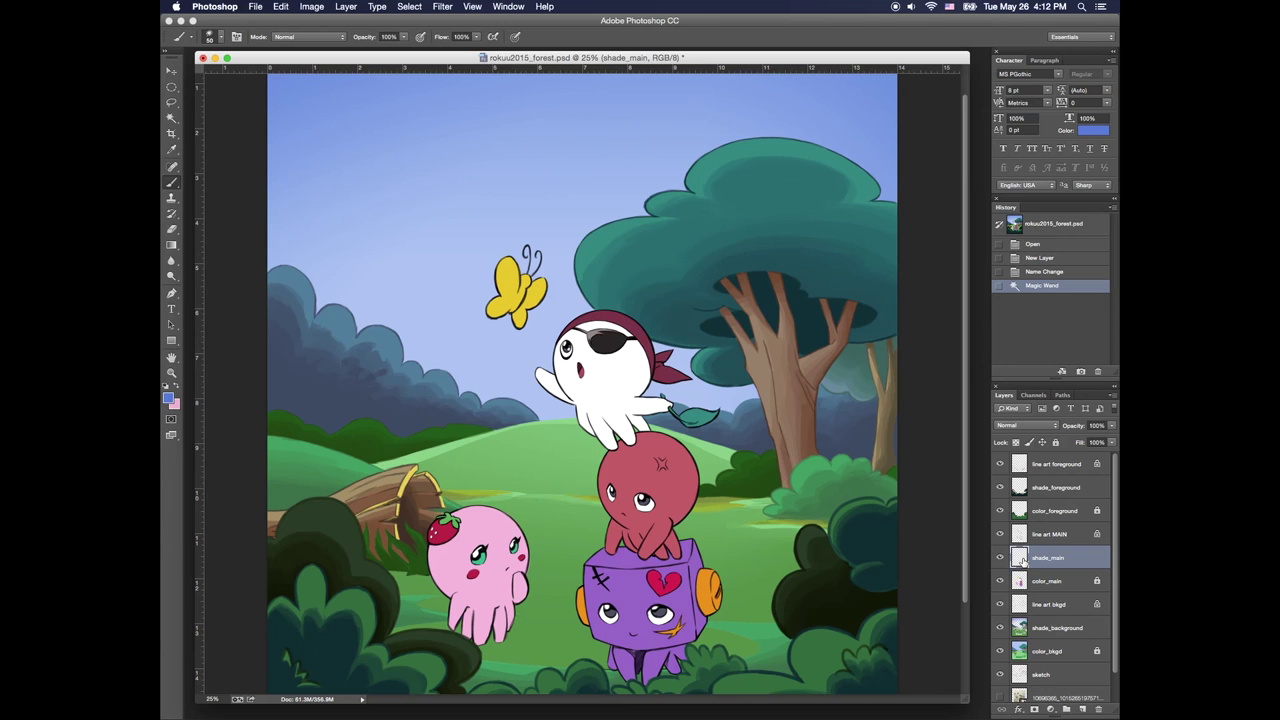
left_click(168, 398)
left_click(510, 283)
left_click_drag(380, 323, 520, 371)
left_click_drag(533, 530, 533, 535)
left_click_drag(489, 428, 496, 417)
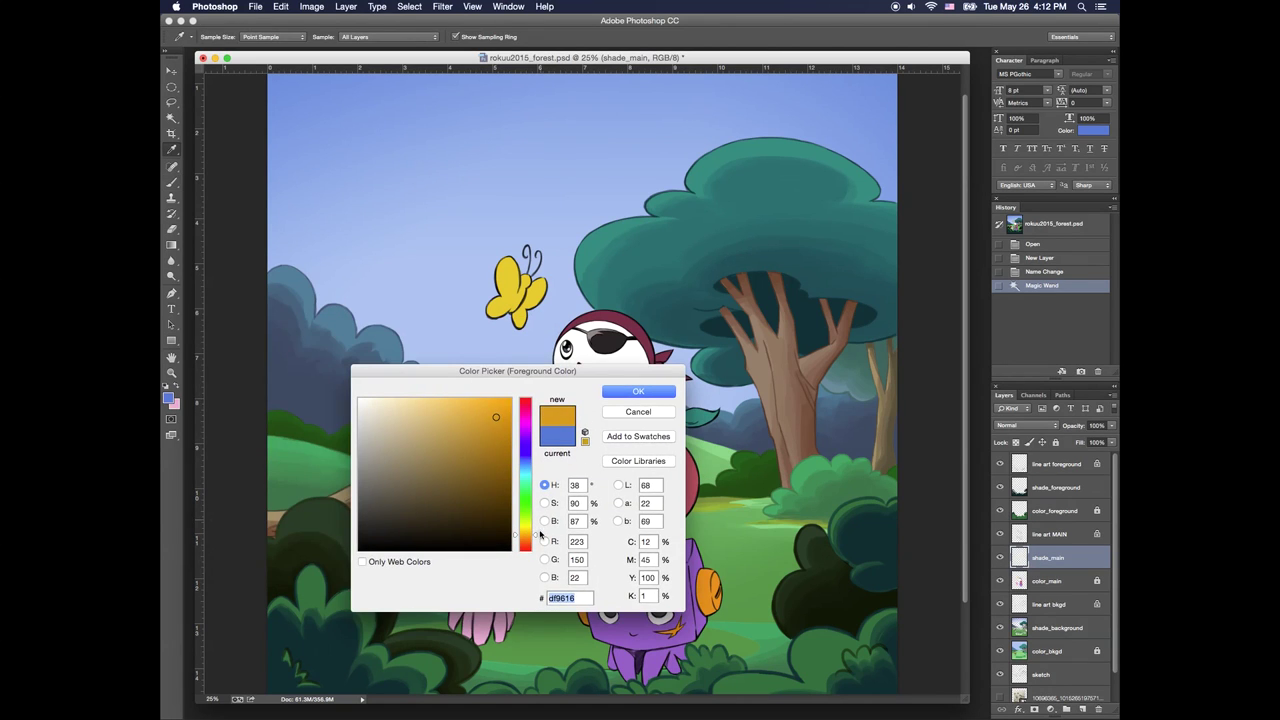
key("Return")
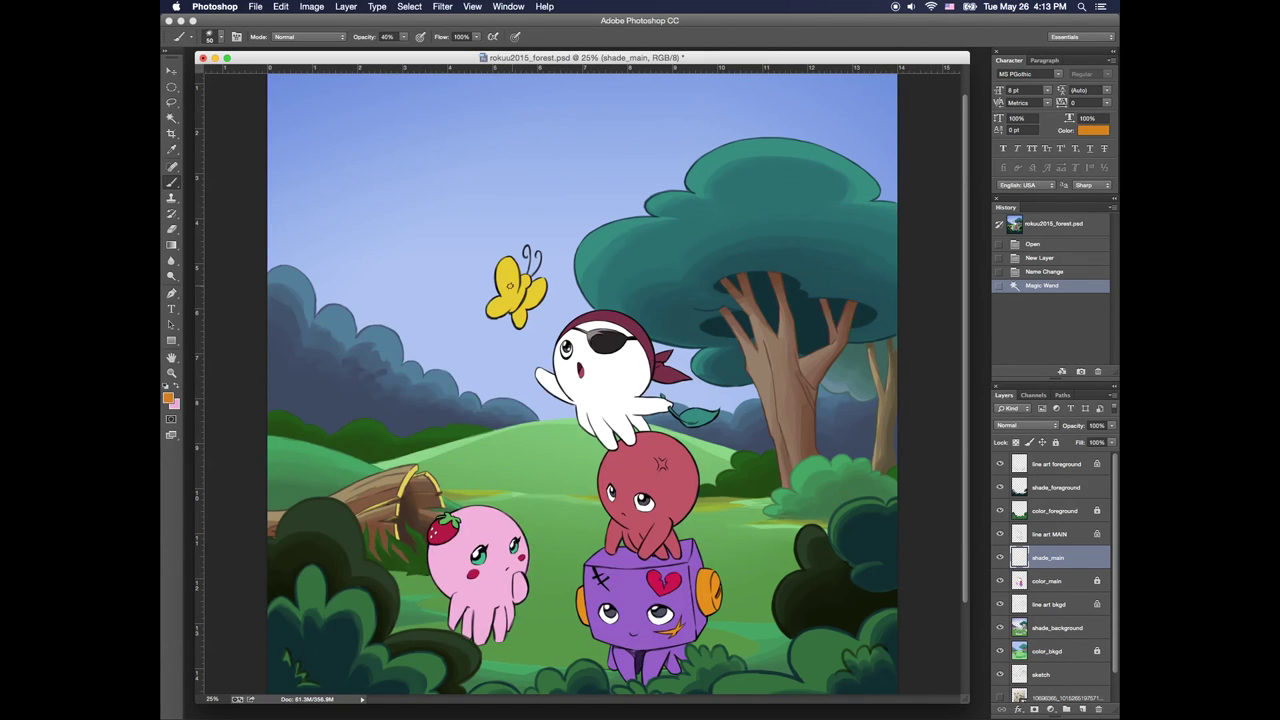
Paint orange shading along the butterfly's lower and upper front wings with an enlarged brush
left_click(515, 314, "super")
key("bracketright")
key("bracketright")
mouse_move(493, 306)
left_mouse_down()
mouse_move(500, 266)
mouse_move(518, 295)
mouse_move(514, 326)
left_mouse_up()
left_click_drag(487, 280, 489, 286)
mouse_move(486, 283)
left_mouse_down()
mouse_move(535, 267)
mouse_move(499, 283)
mouse_move(543, 306)
mouse_move(512, 263)
left_mouse_up()
Blend the butterfly's shading with a sampled golden yellow and a smaller brush, and erase the excess around its lower wing
key("x")
left_click(499, 272, "alt")
key("bracketleft")
key("bracketleft")
key("bracketleft")
key("e")
left_click_drag(474, 310, 458, 322)
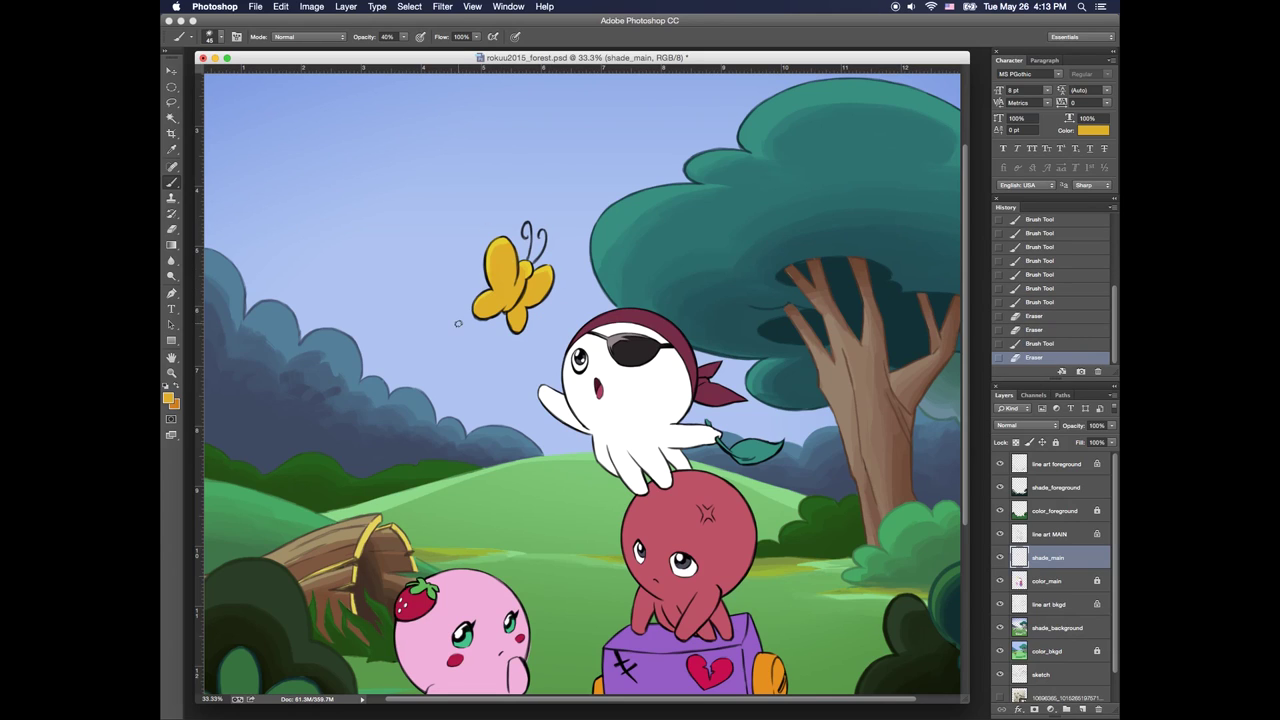
Deepen the orange shading on the butterfly's rear and lower wings, and sample an orange from it
key("x")
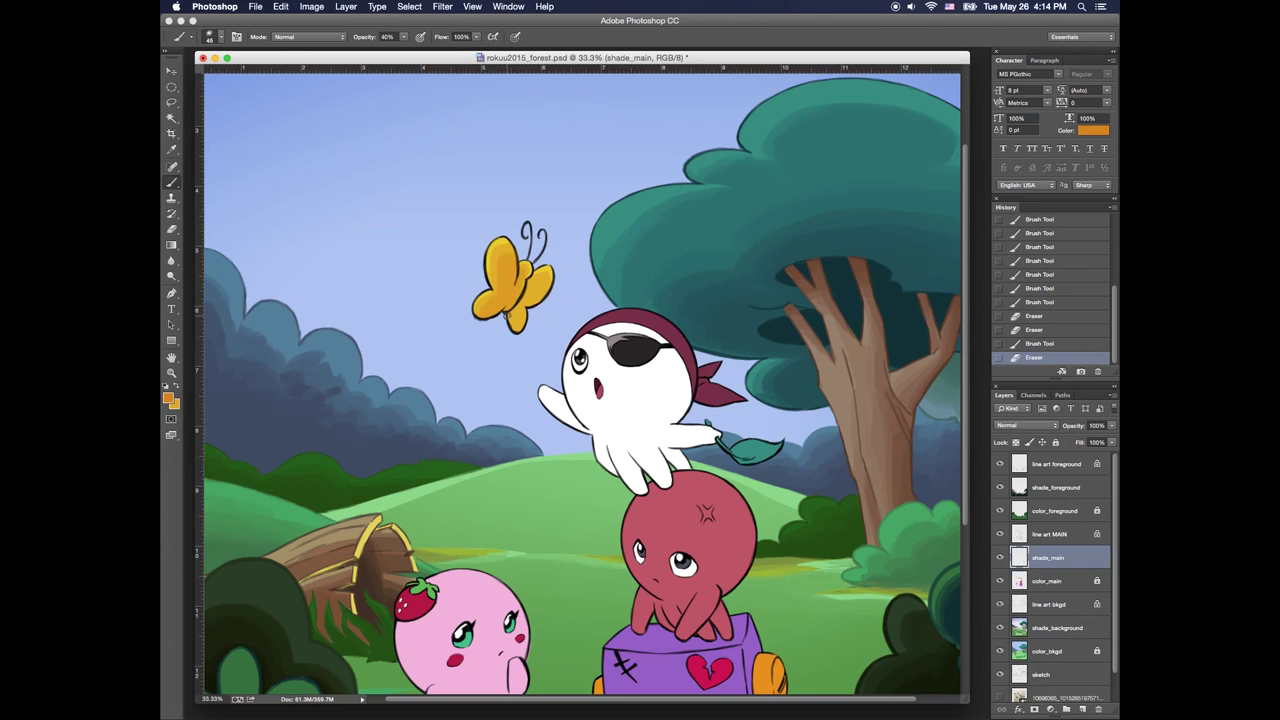
left_click_drag(518, 314, 524, 328)
left_click_drag(537, 283, 530, 300)
left_click_drag(545, 275, 533, 299)
left_click_drag(548, 280, 534, 292)
mouse_move(548, 284)
left_mouse_down()
mouse_move(531, 304)
mouse_move(504, 268)
left_mouse_up()
key("x")
left_click(510, 317, "alt")
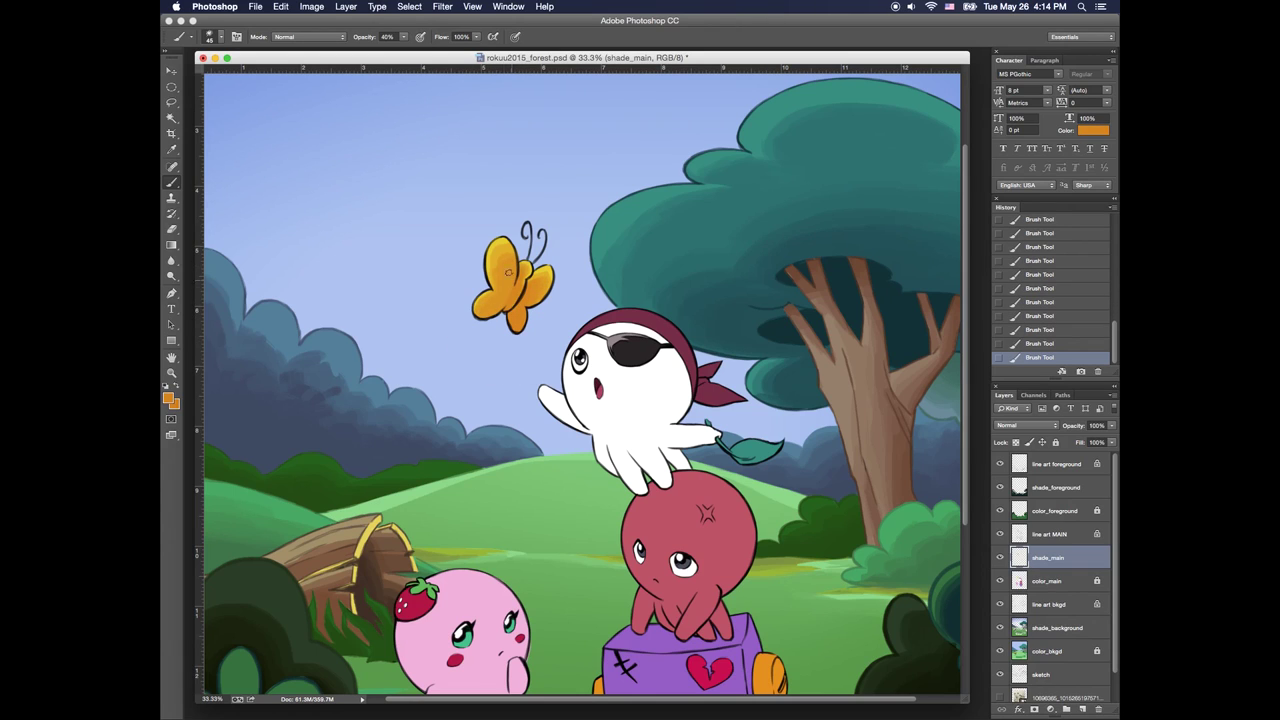
Set the foreground color to deep orange #d45c0c and paint darker shadows near the butterfly's body and lower wing
left_click(168, 398)
left_click(494, 429)
left_click(526, 544)
left_click(504, 424)
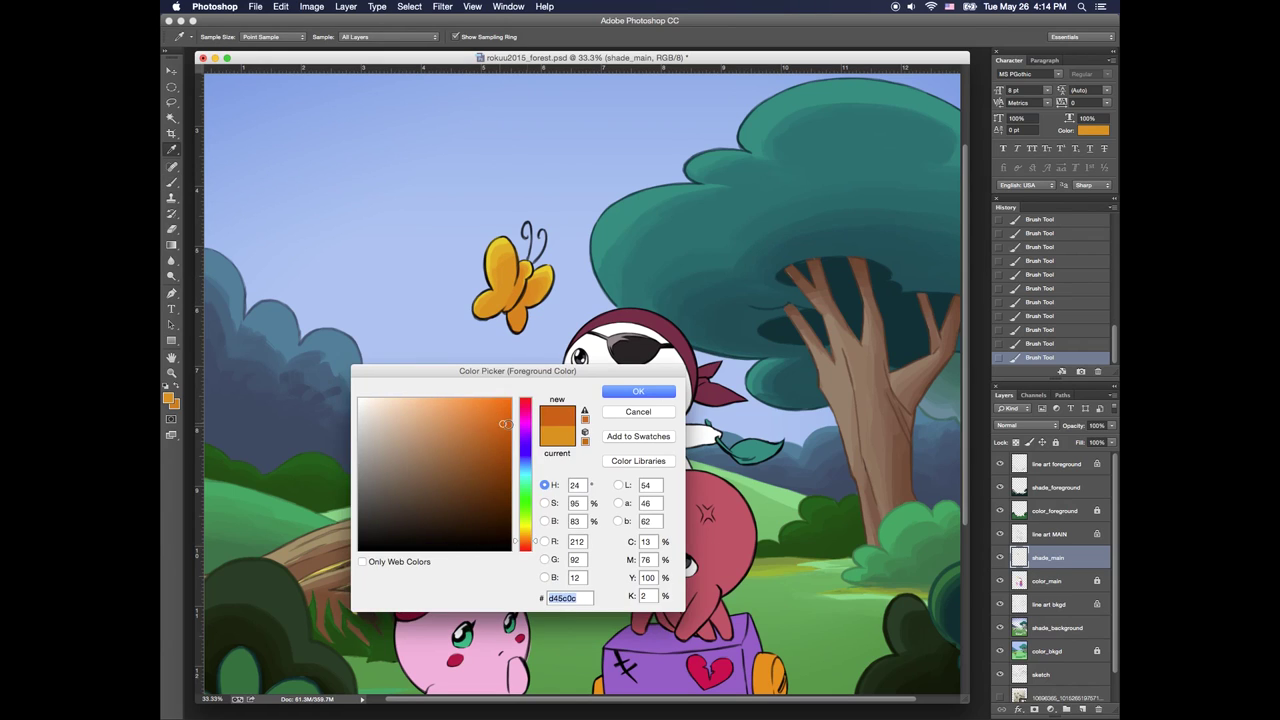
left_click(637, 391)
left_click_drag(526, 288, 511, 333)
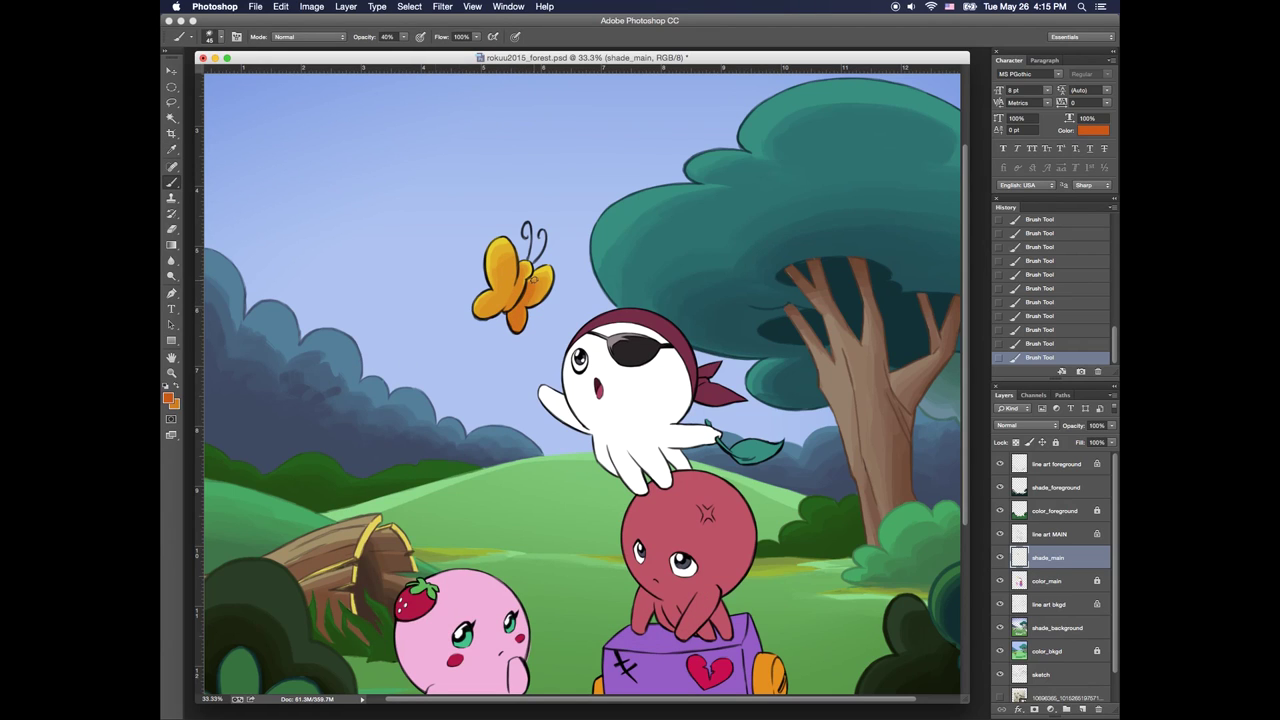
Blend the shadows across the butterfly's wings with orange tones sampled from them
left_click(534, 282, "alt")
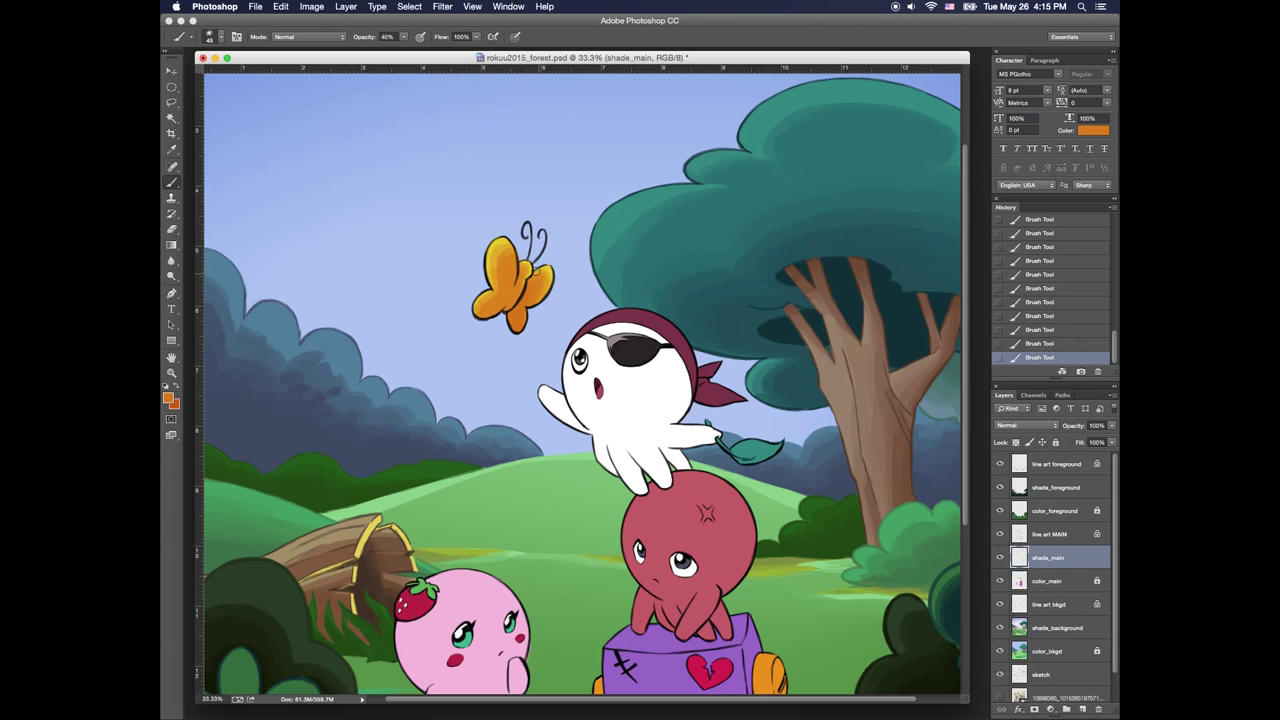
left_click(505, 262, "alt")
left_click(507, 285, "alt")
mouse_move(504, 248)
left_mouse_down()
mouse_move(511, 270)
mouse_move(549, 272)
left_mouse_up()
left_click(491, 276, "alt")
left_click_drag(526, 306, 523, 329)
left_click_drag(543, 277, 530, 298)
left_click_drag(524, 308, 516, 322)
left_click(518, 312, "alt")
Select the white pirate octopus's body and arm from the color_main layer, expand the selection, and hide its edges
left_click_drag(725, 420, 664, 380)
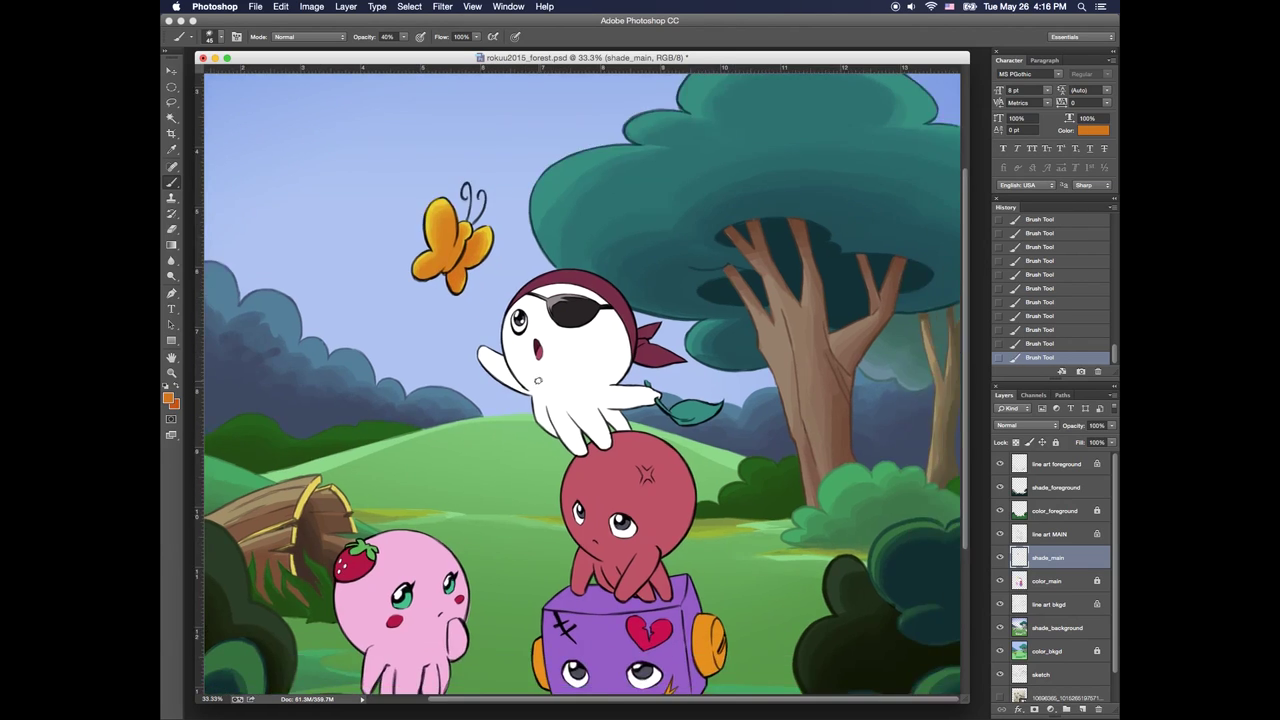
left_click(1047, 581)
key("w")
left_click(602, 378)
left_click(645, 398, "shift")
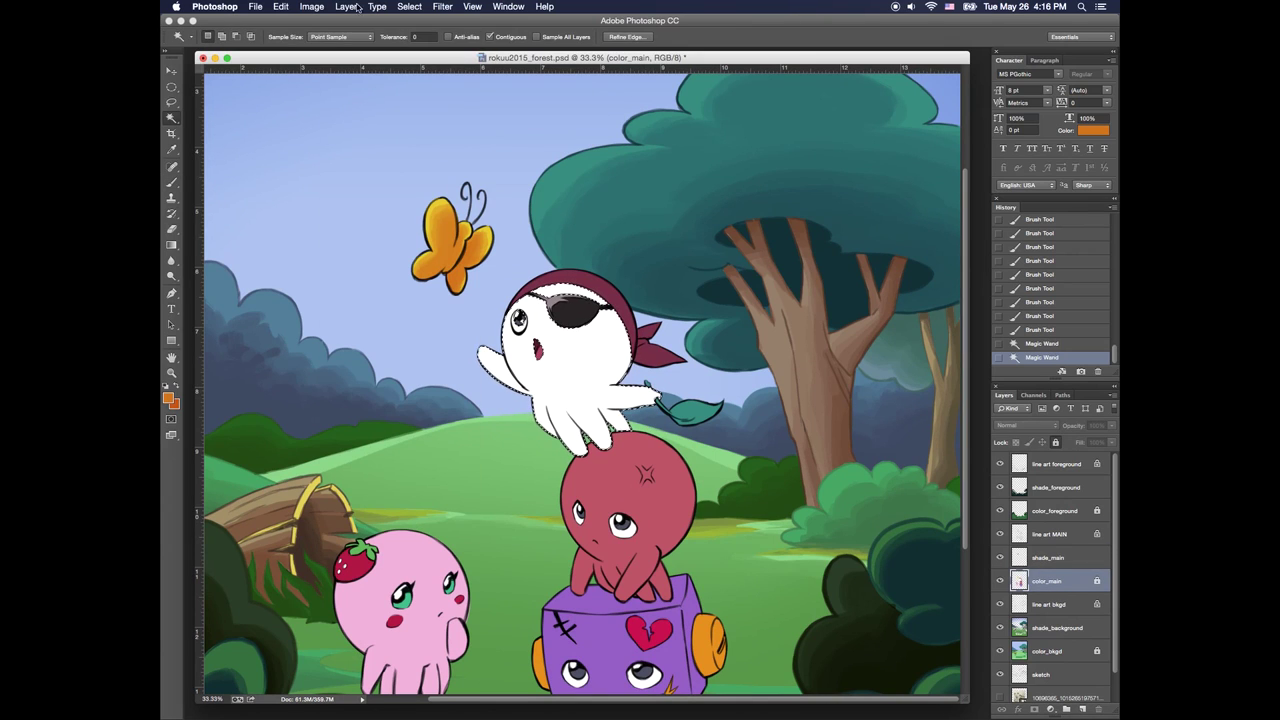
left_click(409, 6)
left_click(545, 180)
key("Return")
key("super+h")
Set the foreground color to a muted reddish gray
left_click(169, 399)
left_click(613, 391)
left_click(358, 441)
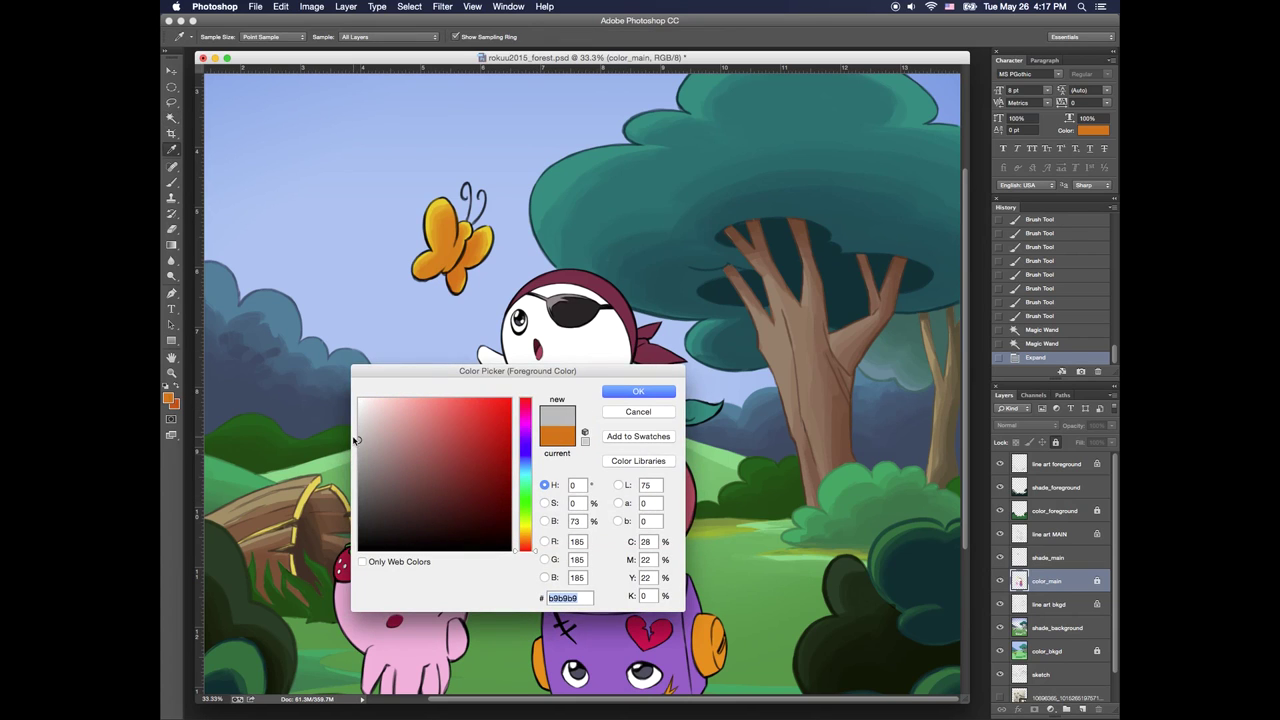
left_click(361, 457)
left_click_drag(360, 457, 362, 460)
left_click(638, 391)
left_click(170, 398)
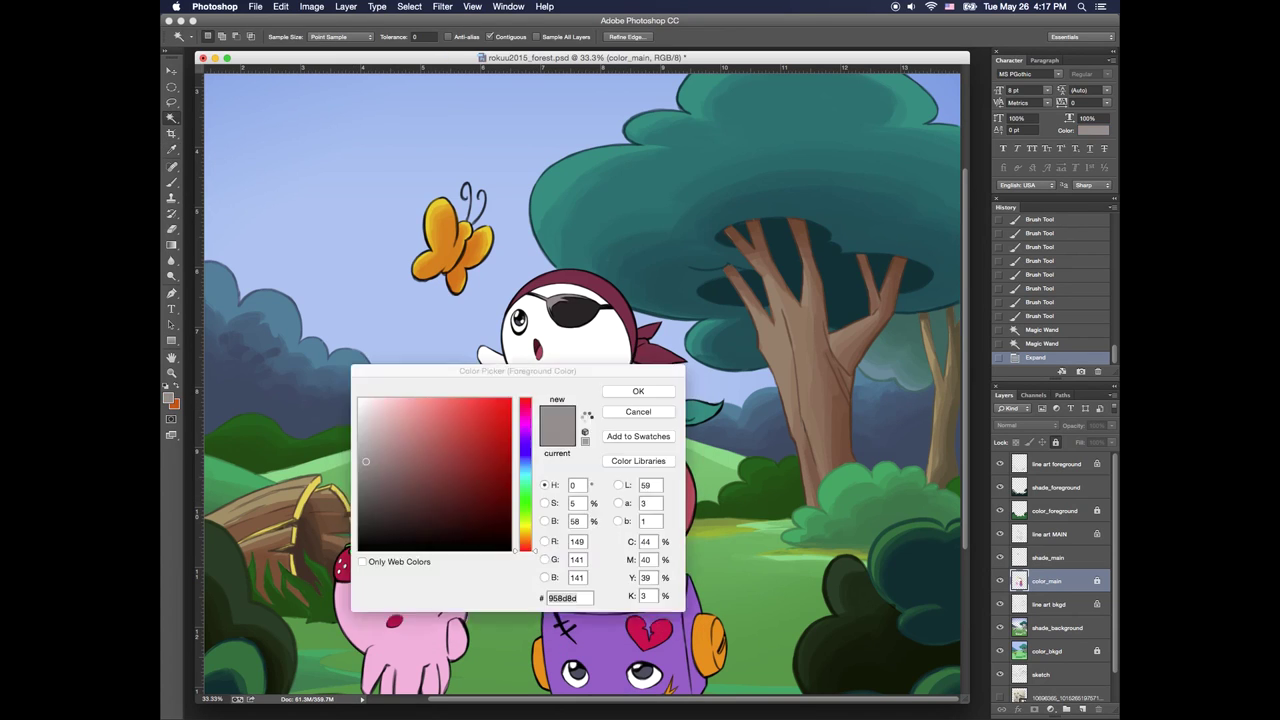
left_click(379, 461)
left_click(385, 481)
left_click(638, 391)
Shade the white octopus's body gray on the shade_main layer and blend its forehead with a sampled lighter tone
left_click(1030, 561)
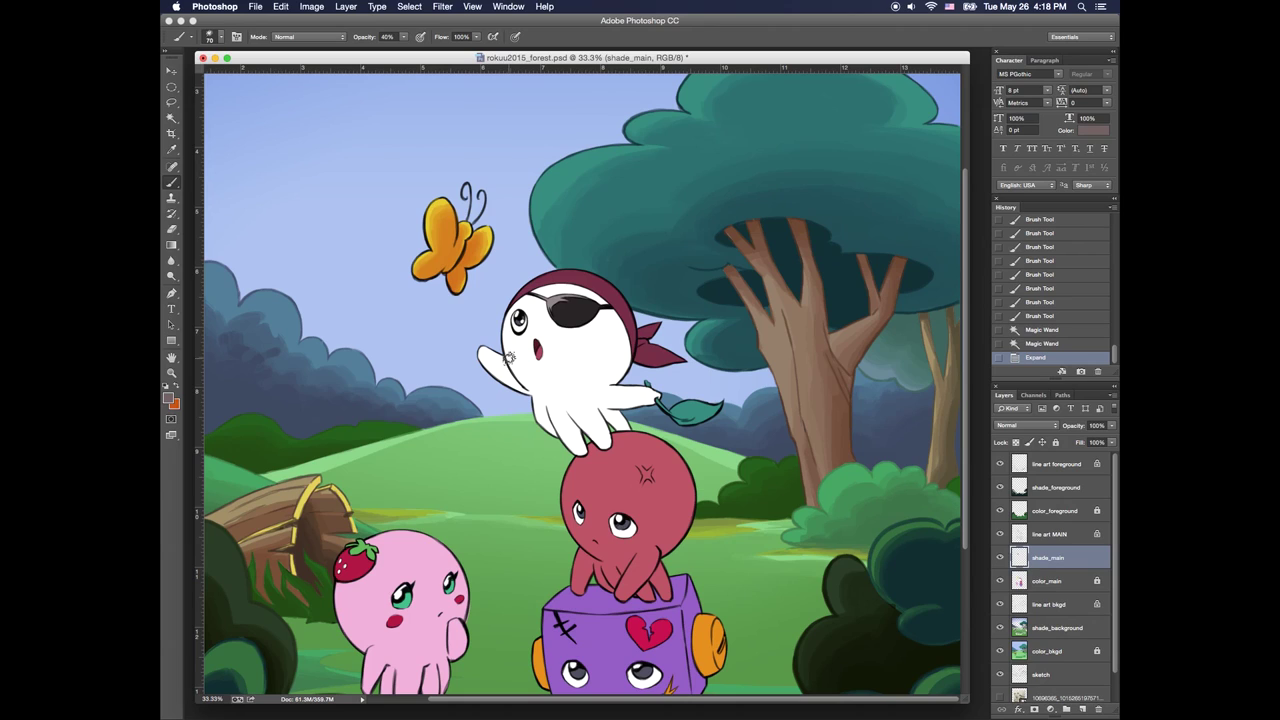
mouse_move(487, 362)
left_mouse_down()
mouse_move(530, 390)
mouse_move(517, 308)
mouse_move(587, 292)
mouse_move(535, 294)
mouse_move(536, 375)
mouse_move(556, 328)
mouse_move(614, 366)
mouse_move(546, 406)
mouse_move(582, 461)
mouse_move(583, 386)
mouse_move(621, 422)
mouse_move(648, 376)
left_mouse_up()
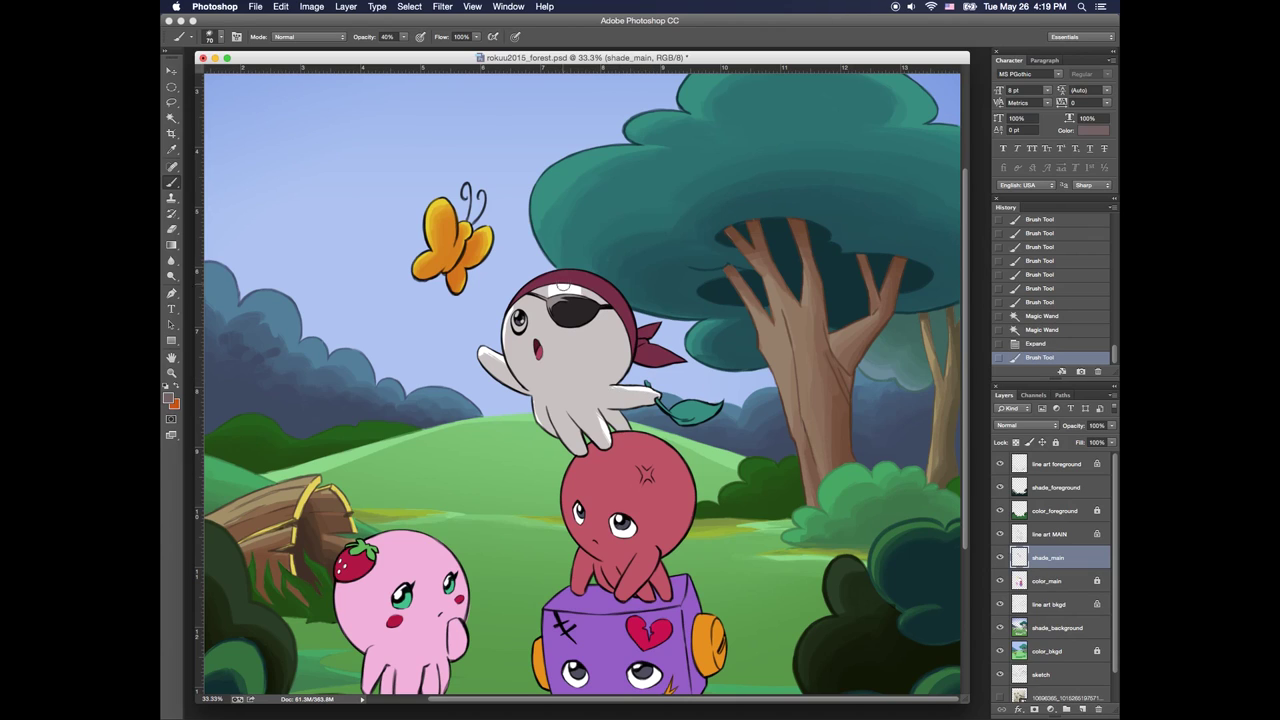
key("x")
left_click(554, 290, "alt")
left_click_drag(550, 287, 574, 289)
left_click_drag(552, 292, 580, 293)
mouse_move(562, 288)
left_mouse_down()
mouse_move(582, 291)
mouse_move(561, 284)
mouse_move(572, 284)
left_mouse_up()
left_click_drag(562, 286, 576, 287)
Brush the lighter tone along the white octopus's face edge, raised arm and outer tentacle, reducing the brush size
left_click_drag(520, 308, 520, 374)
left_click_drag(497, 362, 520, 374)
mouse_move(500, 366)
left_mouse_down()
mouse_move(520, 374)
mouse_move(491, 362)
left_mouse_up()
key("bracketleft")
key("bracketleft")
key("bracketleft")
key("bracketleft")
left_click_drag(484, 356, 494, 366)
left_click_drag(487, 358, 534, 414)
mouse_move(532, 408)
left_mouse_down()
mouse_move(549, 445)
mouse_move(533, 434)
mouse_move(554, 443)
mouse_move(536, 408)
left_mouse_up()
left_click_drag(535, 396, 542, 418)
Brush the lighter tone over the white octopus's front tentacles and the arm holding the leaf
mouse_move(538, 408)
left_mouse_down()
mouse_move(556, 434)
mouse_move(608, 440)
left_mouse_up()
left_click_drag(594, 410, 606, 440)
left_click_drag(596, 412, 604, 436)
left_click_drag(598, 414, 606, 444)
left_click_drag(595, 410, 602, 430)
left_click_drag(600, 420, 607, 446)
left_click_drag(612, 392, 640, 396)
left_click_drag(616, 390, 656, 396)
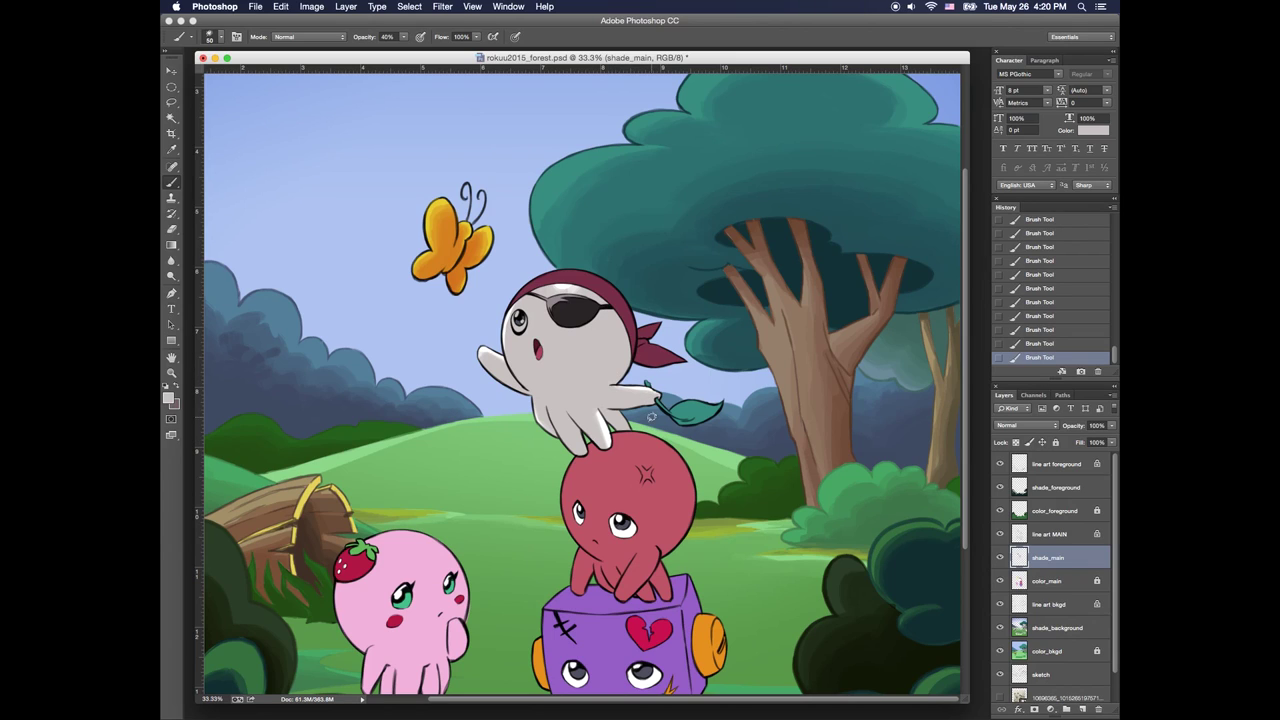
Shade the pirate octopus's head, body and arms with a sampled dark grey on the shade_main layer
left_click(546, 375, "alt")
mouse_move(530, 296)
left_mouse_down()
mouse_move(515, 360)
mouse_move(530, 375)
mouse_move(575, 380)
mouse_move(618, 362)
mouse_move(542, 398)
mouse_move(578, 448)
mouse_move(598, 385)
mouse_move(626, 430)
left_mouse_up()
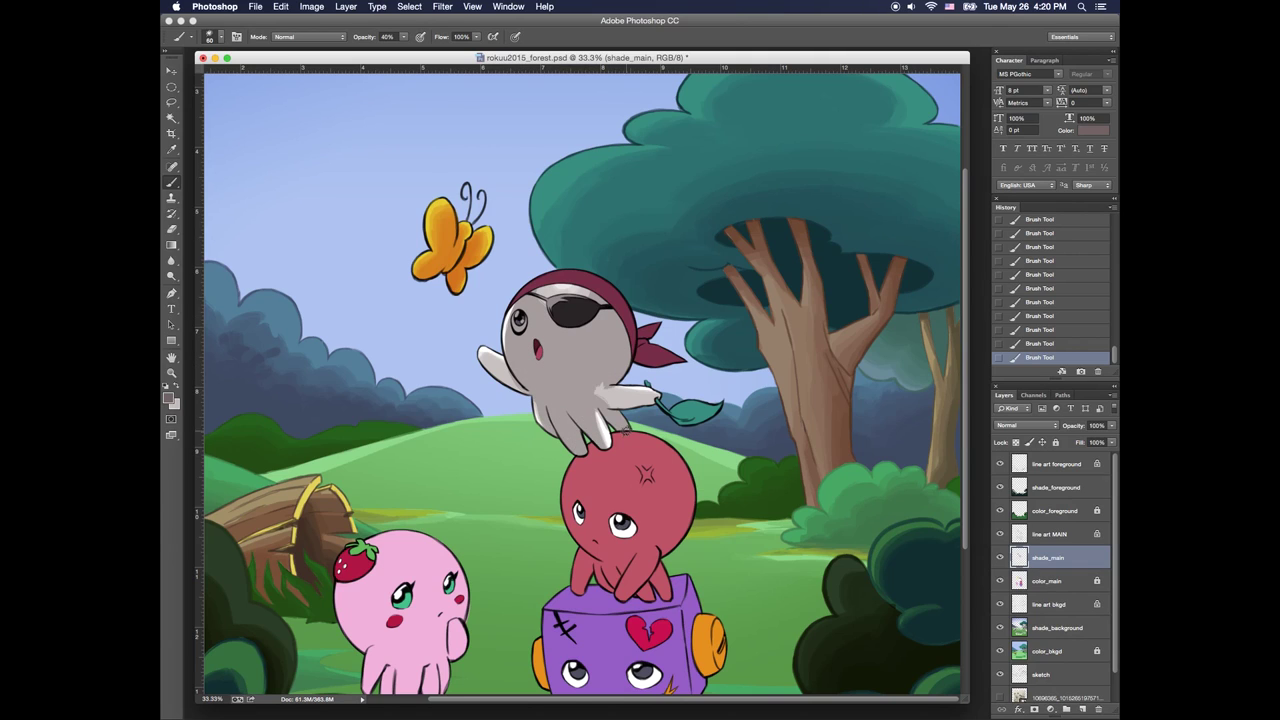
left_click_drag(600, 389, 652, 404)
left_click_drag(481, 362, 525, 393)
Return to the light grey and blend the shading on the pirate octopus's raised arm using sampled tones
left_click(178, 387)
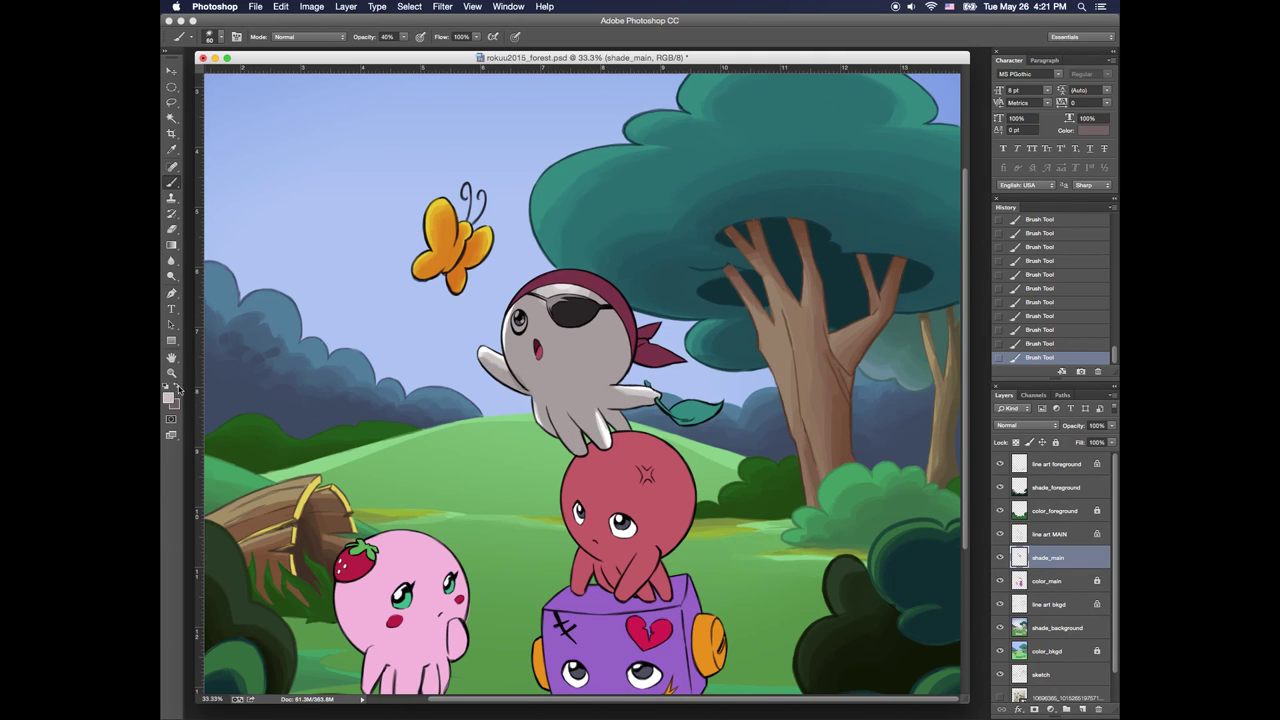
left_click(178, 388)
left_click(485, 350, "alt")
left_click_drag(488, 352, 513, 366)
left_click(502, 369, "alt")
Erase excess shading on the pirate octopus's front tentacle and repaint the area where the tentacles and leaf-holding arm meet
key("e")
left_click_drag(600, 412, 604, 429)
key("b")
mouse_move(602, 411)
left_mouse_down()
mouse_move(607, 430)
mouse_move(597, 415)
left_mouse_up()
mouse_move(594, 408)
left_mouse_down()
mouse_move(598, 428)
mouse_move(642, 398)
left_mouse_up()
Paint sampled tones on the forehead under the bandana and along the head's eye-patch side down to the tentacles
left_click_drag(565, 289, 593, 294)
left_click(574, 287, "alt")
left_click_drag(579, 285, 586, 290)
mouse_move(590, 294)
left_mouse_down()
mouse_move(570, 293)
mouse_move(568, 340)
mouse_move(595, 375)
mouse_move(530, 390)
mouse_move(593, 437)
mouse_move(651, 430)
left_mouse_up()
left_click(537, 293, "alt")
left_click(175, 386)
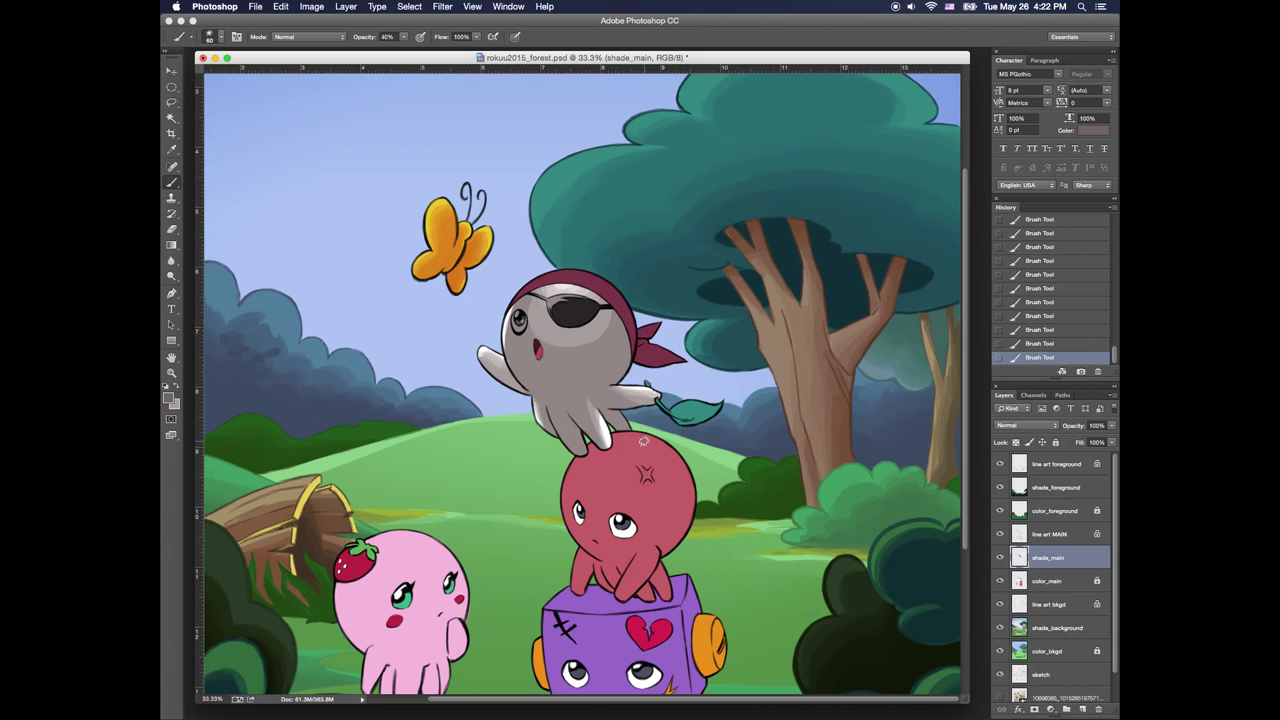
Step back one brush stroke and repaint the raised arm and the area around the mouth with sampled light grey
left_click(1049, 345)
left_click(497, 359, "alt")
left_click_drag(498, 360, 514, 371)
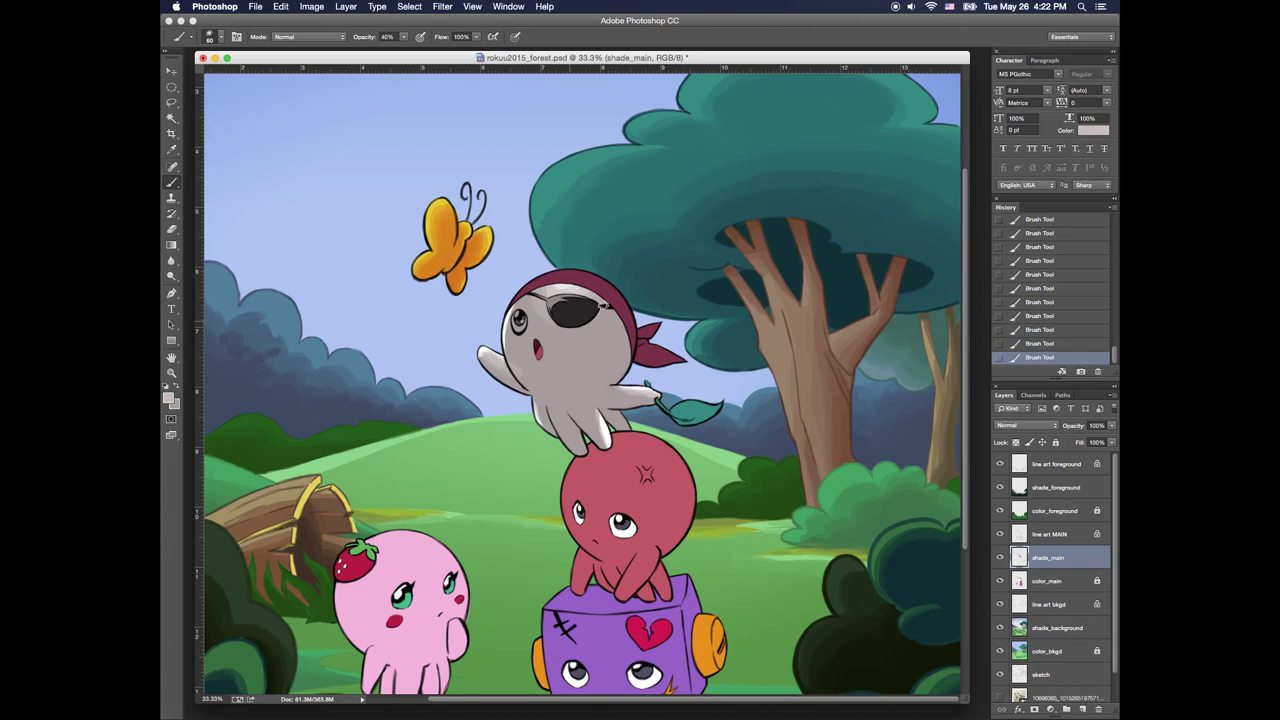
mouse_move(543, 311)
left_mouse_down()
mouse_move(602, 333)
mouse_move(541, 367)
left_mouse_up()
left_click(535, 372, "alt")
Try lightening the forehead around the eye patch and the cheek with sampled light tones
left_click(567, 285, "alt")
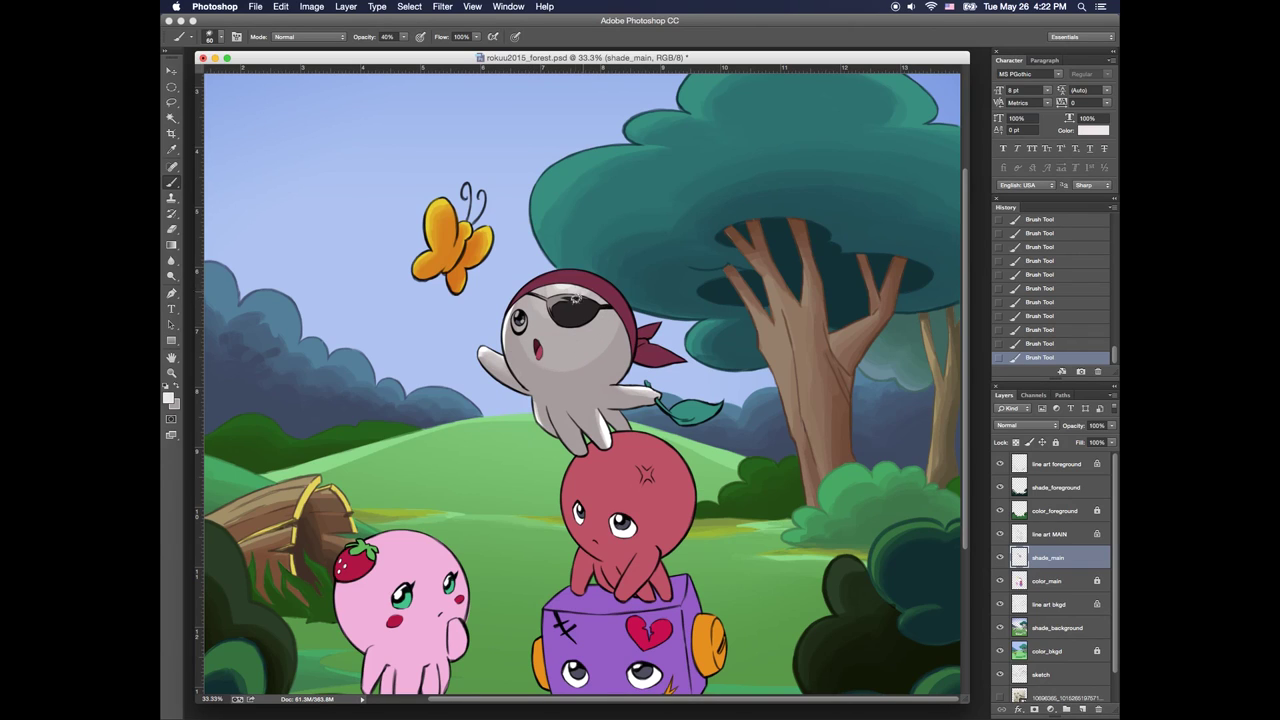
mouse_move(545, 292)
left_mouse_down()
mouse_move(566, 326)
mouse_move(604, 300)
mouse_move(548, 290)
mouse_move(576, 356)
mouse_move(539, 322)
mouse_move(550, 370)
mouse_move(609, 312)
left_mouse_up()
left_click(542, 376, "alt")
mouse_move(542, 376)
left_mouse_down()
mouse_move(605, 318)
mouse_move(558, 358)
mouse_move(572, 337)
mouse_move(582, 380)
mouse_move(598, 384)
mouse_move(530, 376)
mouse_move(612, 334)
left_mouse_up()
left_click(604, 320, "alt")
left_click(521, 366, "alt")
Undo the last four brush strokes on the pirate octopus
key("alt+super+z")
key("alt+super+z")
key("alt+super+z")
key("alt+super+z")
Erase the shading along the head's edge above the open eye to bring back the bright base colour
left_click(528, 328, "alt")
key("e")
left_click_drag(522, 303, 516, 300)
left_click_drag(524, 298, 514, 305)
left_click_drag(518, 298, 507, 312)
left_click_drag(509, 308, 505, 316)
Brush sampled light grey shading across the lower face and the tops of the tentacles
key("b")
left_click(553, 370, "alt")
mouse_move(548, 370)
left_mouse_down()
mouse_move(520, 358)
mouse_move(604, 350)
left_mouse_up()
mouse_move(528, 364)
left_mouse_down()
mouse_move(620, 360)
mouse_move(606, 390)
left_mouse_up()
mouse_move(560, 414)
left_mouse_down()
mouse_move(582, 452)
mouse_move(588, 404)
left_mouse_up()
left_click_drag(588, 396, 576, 378)
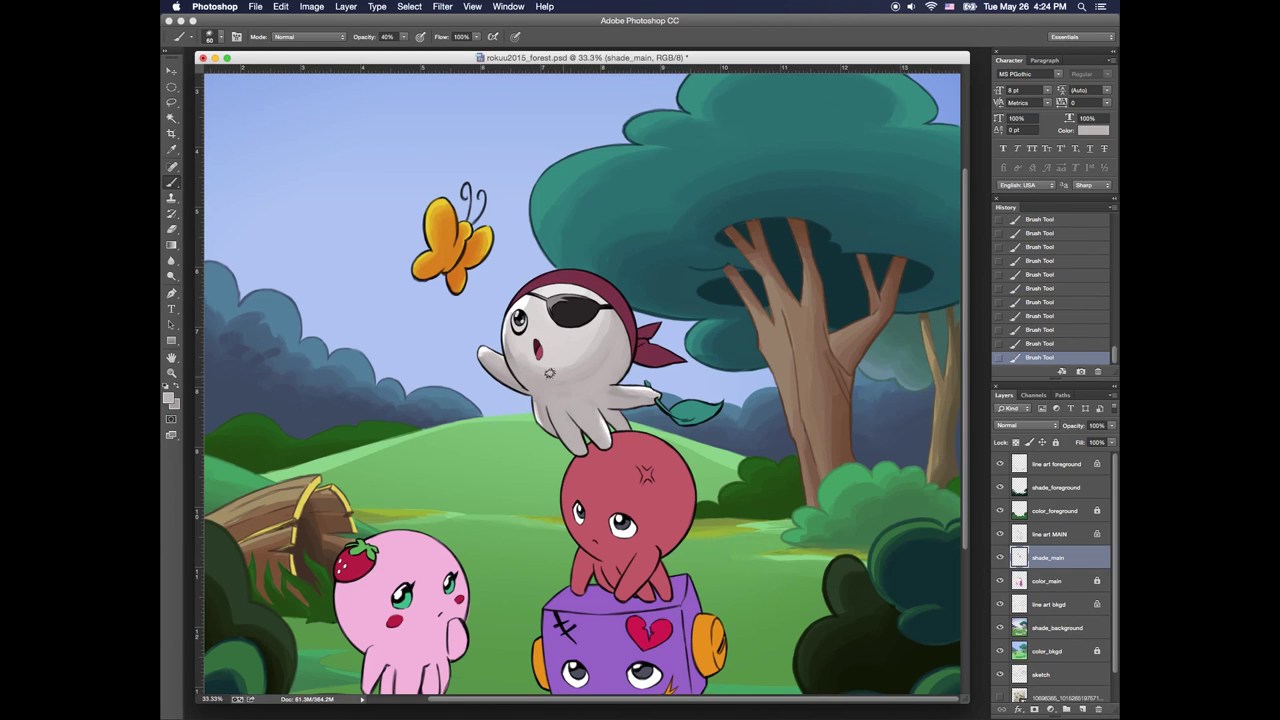
Blend the cheek below the eye patch into the lower face with a sampled light grey
left_click(561, 357, "alt")
left_click_drag(603, 316, 580, 358)
left_click_drag(594, 350, 522, 372)
left_click_drag(608, 314, 589, 370)
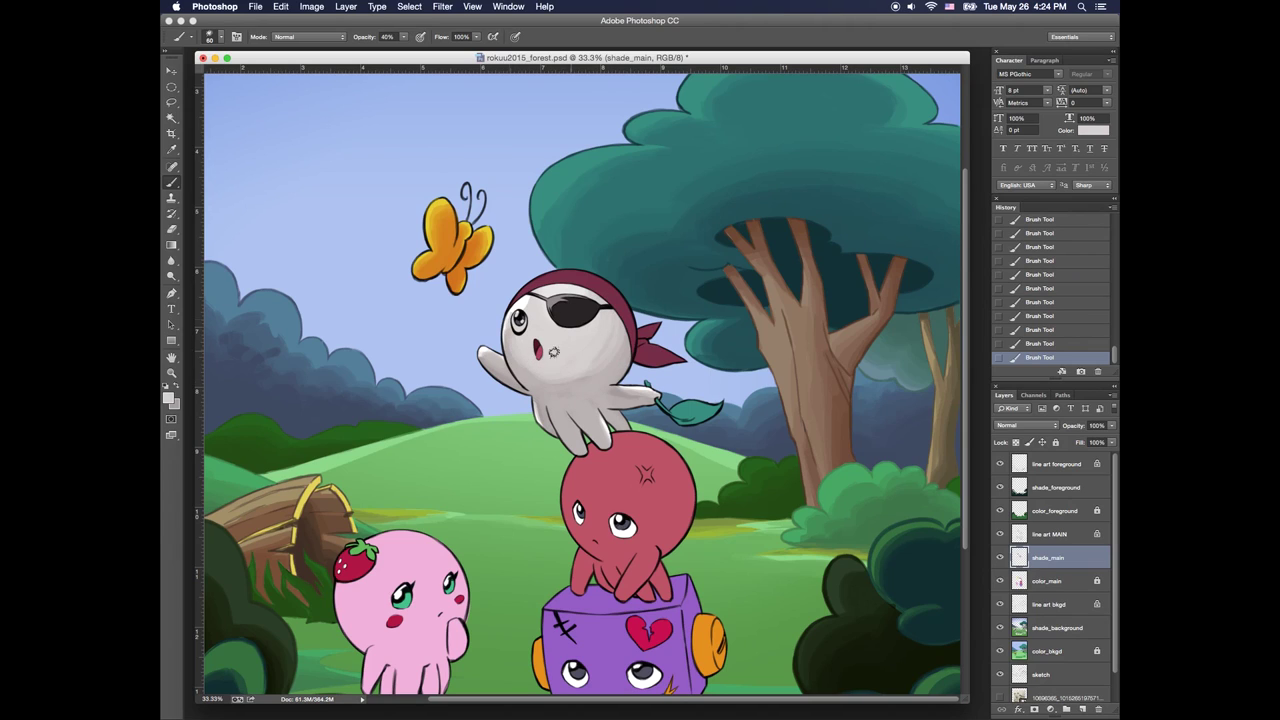
Smooth the shading around the mouth and beside the eye patch with sampled greys, undoing the last stroke
left_click(588, 341, "alt")
mouse_move(512, 342)
left_mouse_down()
mouse_move(528, 370)
mouse_move(557, 381)
left_mouse_up()
mouse_move(610, 334)
left_mouse_down()
mouse_move(612, 357)
mouse_move(606, 323)
left_mouse_up()
left_click(565, 333, "alt")
left_click(604, 328, "alt")
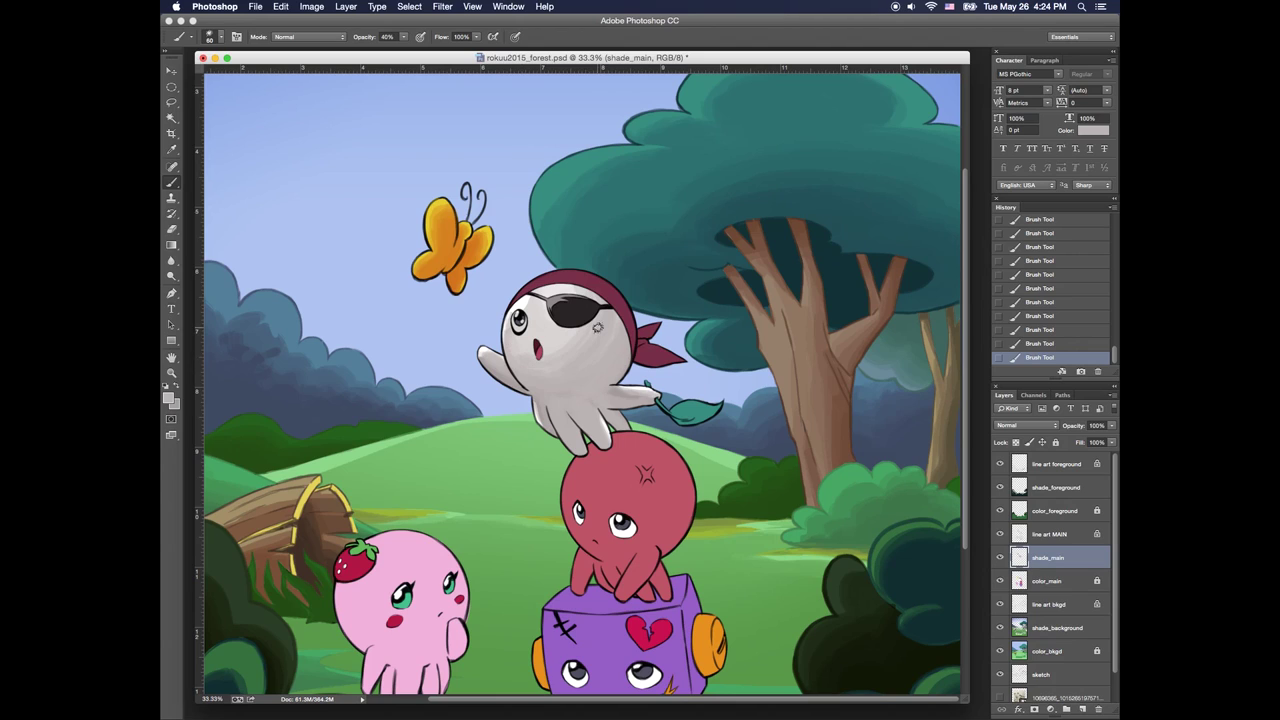
key("super+z")
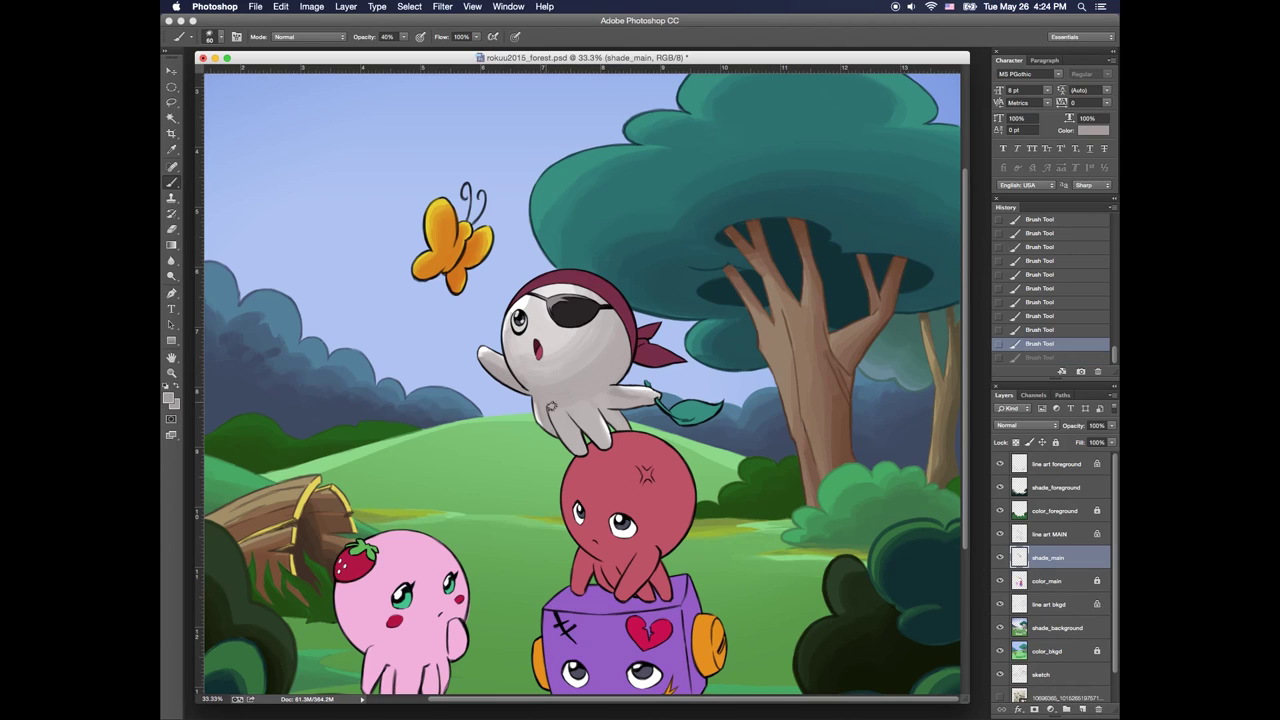
Shade the tops of the tentacles in grey and brighten the area beside the open eye with sampled white
mouse_move(562, 404)
left_mouse_down()
mouse_move(569, 442)
mouse_move(602, 454)
mouse_move(605, 400)
left_mouse_up()
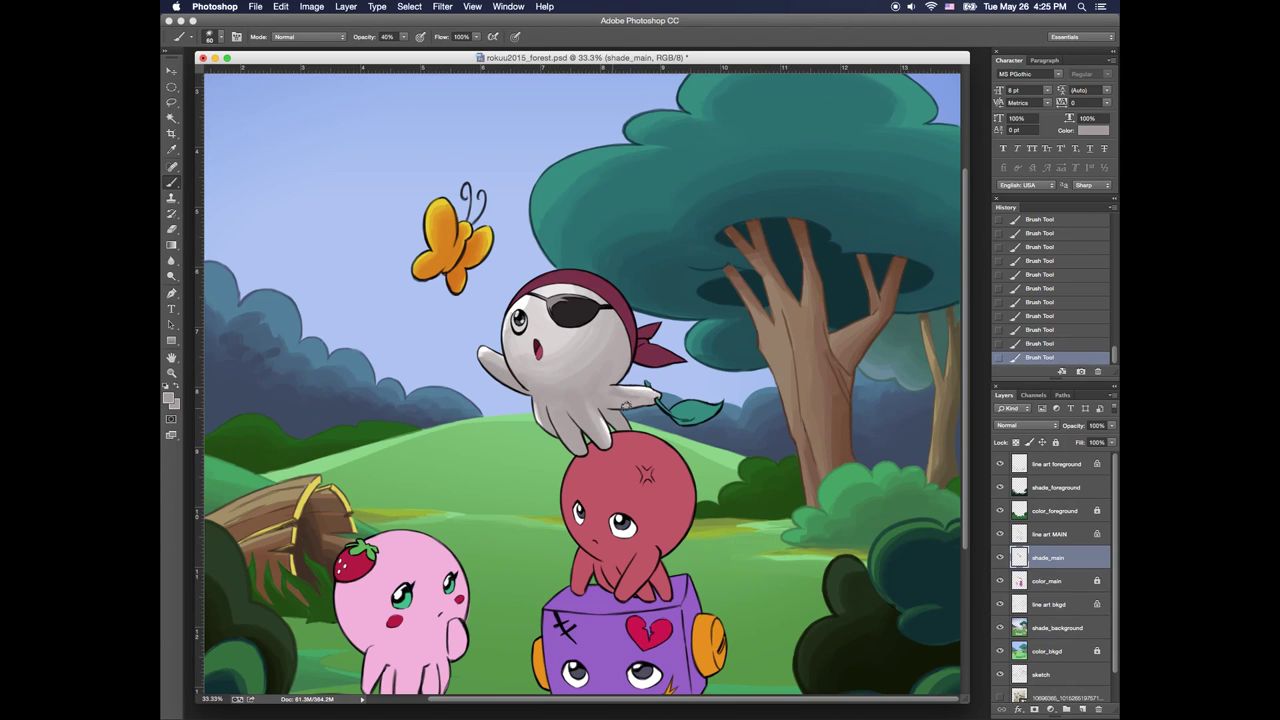
left_click(542, 360, "alt")
left_click(514, 318, "alt")
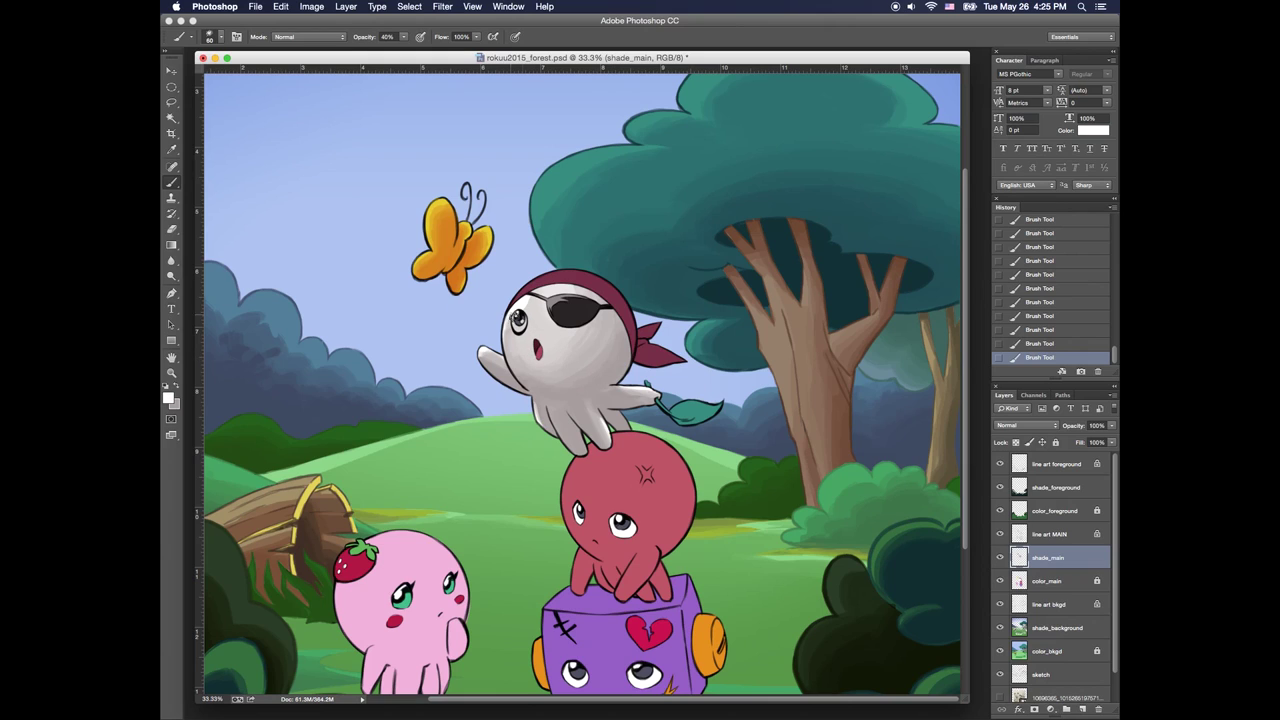
left_click_drag(539, 294, 534, 318)
left_click(586, 356, "alt")
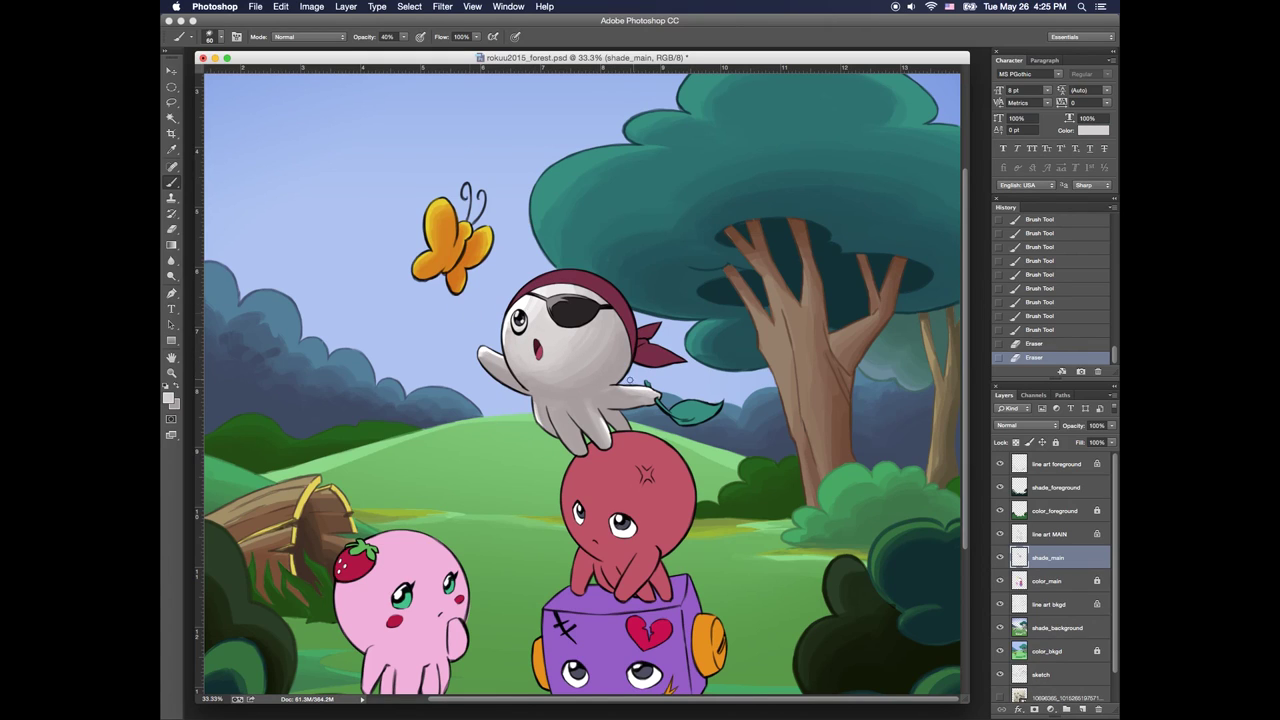
Clean up the shading on the front tentacle and repaint the shadow beside it with sampled greys
left_click_drag(599, 409, 606, 424)
mouse_move(606, 430)
left_mouse_down()
mouse_move(610, 446)
mouse_move(597, 424)
left_mouse_up()
left_click(595, 408, "alt")
left_click(605, 410, "alt")
left_click_drag(600, 408, 592, 422)
left_click_drag(596, 408, 590, 424)
Choose a dark muted blue and paint a small shadow on the chin below the mouth
left_click(168, 398)
left_click(527, 457)
left_click_drag(386, 496, 406, 492)
key("Return")
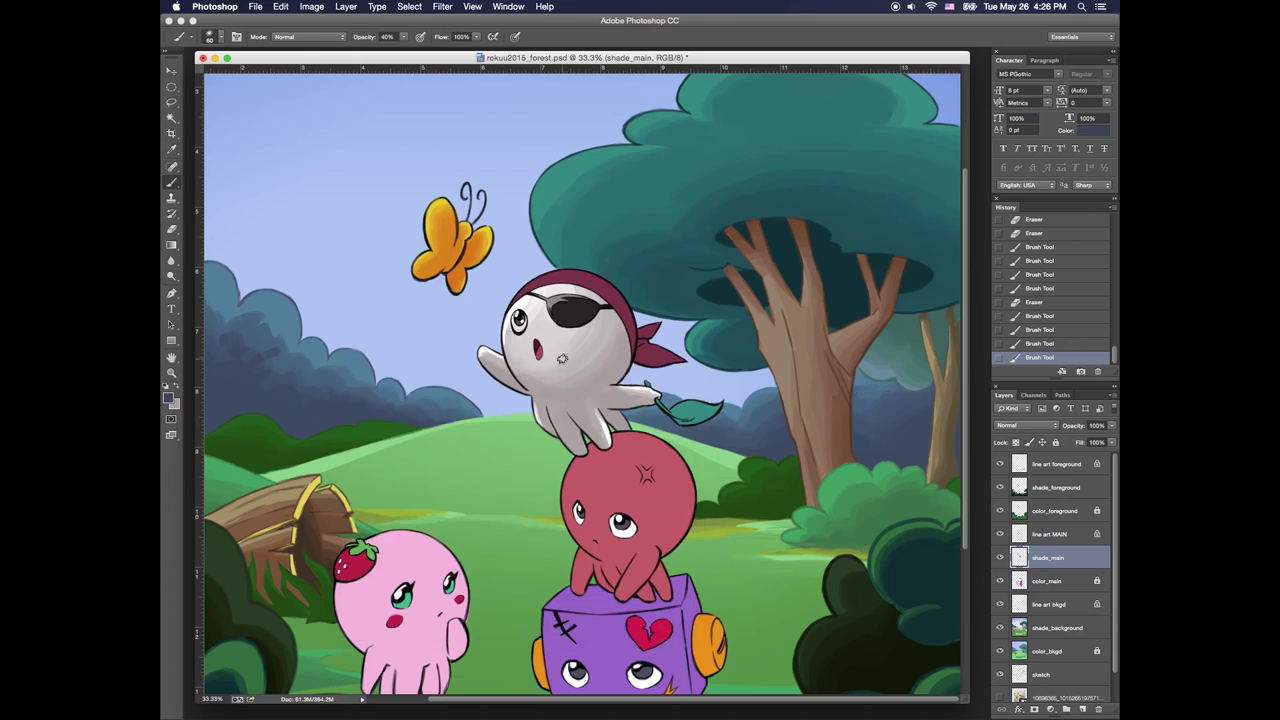
left_click_drag(539, 373, 548, 370)
left_click(551, 373, "alt")
left_click_drag(537, 371, 547, 373)
left_click_drag(538, 374, 546, 372)
Soften the chin shadow into the surrounding face with repeatedly sampled greys
left_click(542, 380, "alt")
left_click(558, 377, "alt")
left_click(551, 374, "alt")
left_click(545, 371, "alt")
left_click(542, 379, "alt")
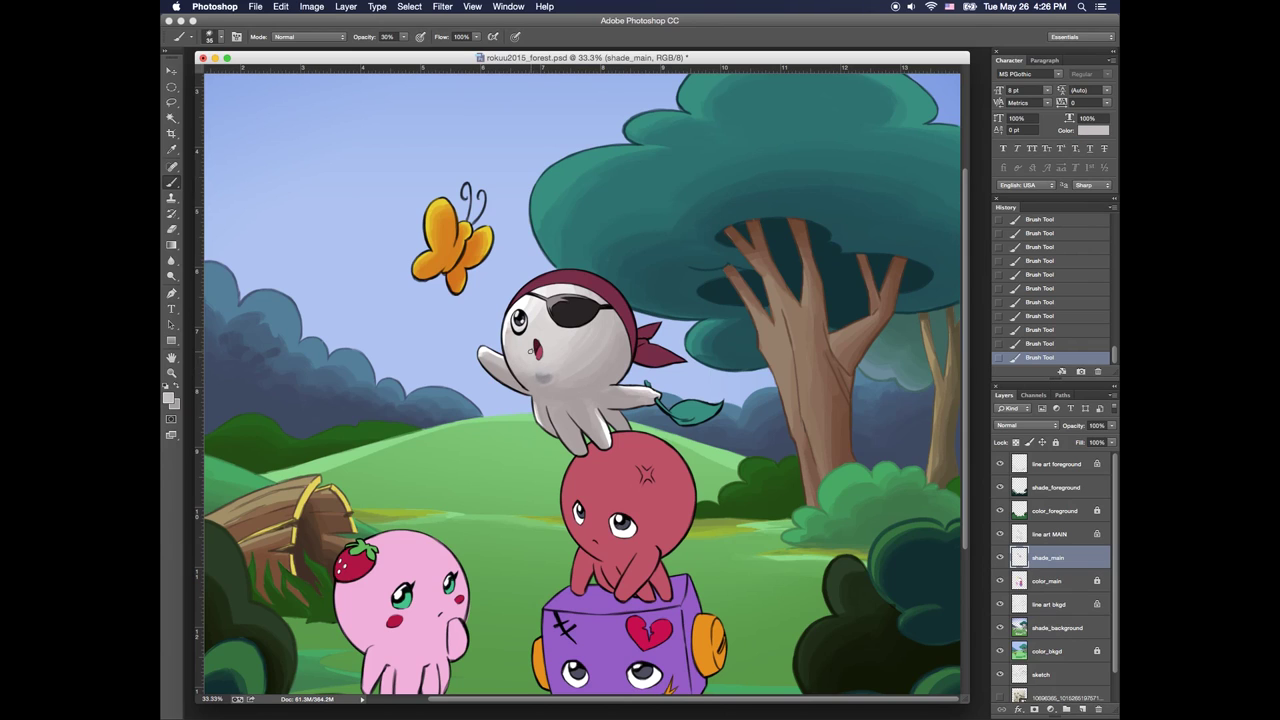
left_click(530, 374, "alt")
left_click(566, 425, "alt")
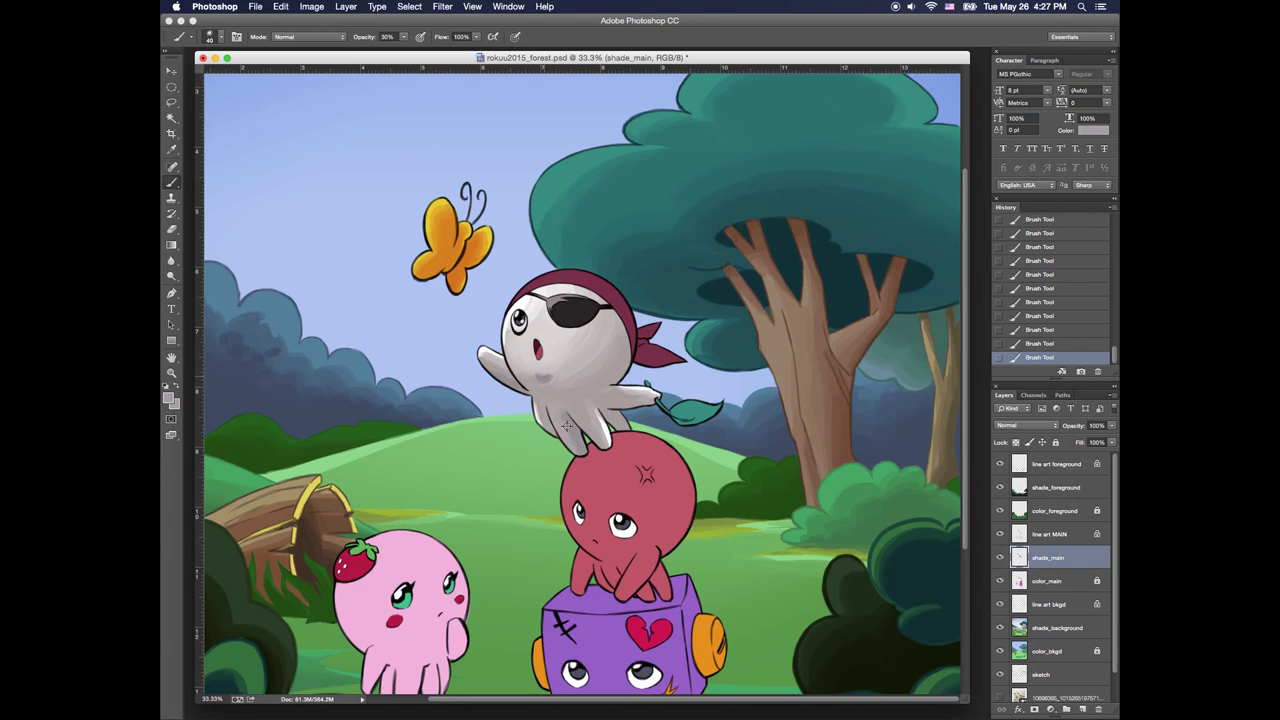
Choose a dark muted blue-violet and shade the rear tentacles and the head's shadowed edge
left_click(168, 398)
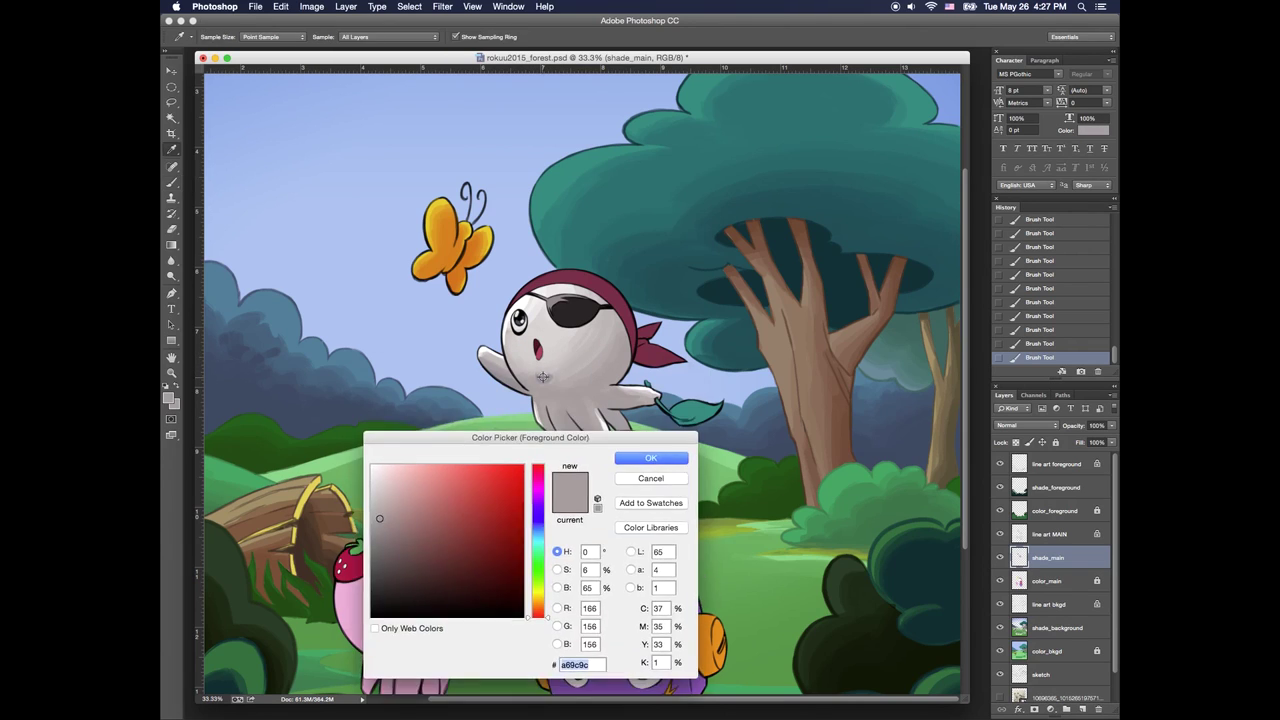
left_click(547, 374)
left_click(540, 520)
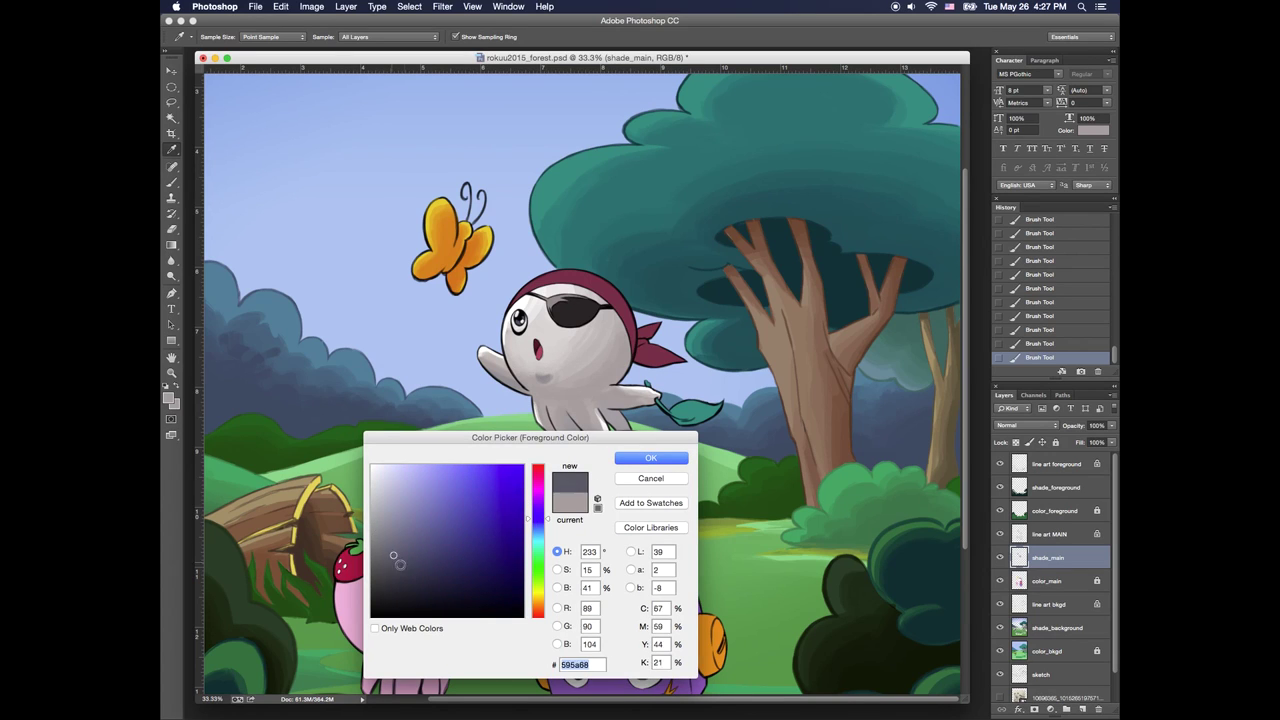
left_click_drag(394, 558, 407, 566)
key("Return")
mouse_move(583, 438)
left_mouse_down()
mouse_move(566, 424)
mouse_move(625, 427)
left_mouse_up()
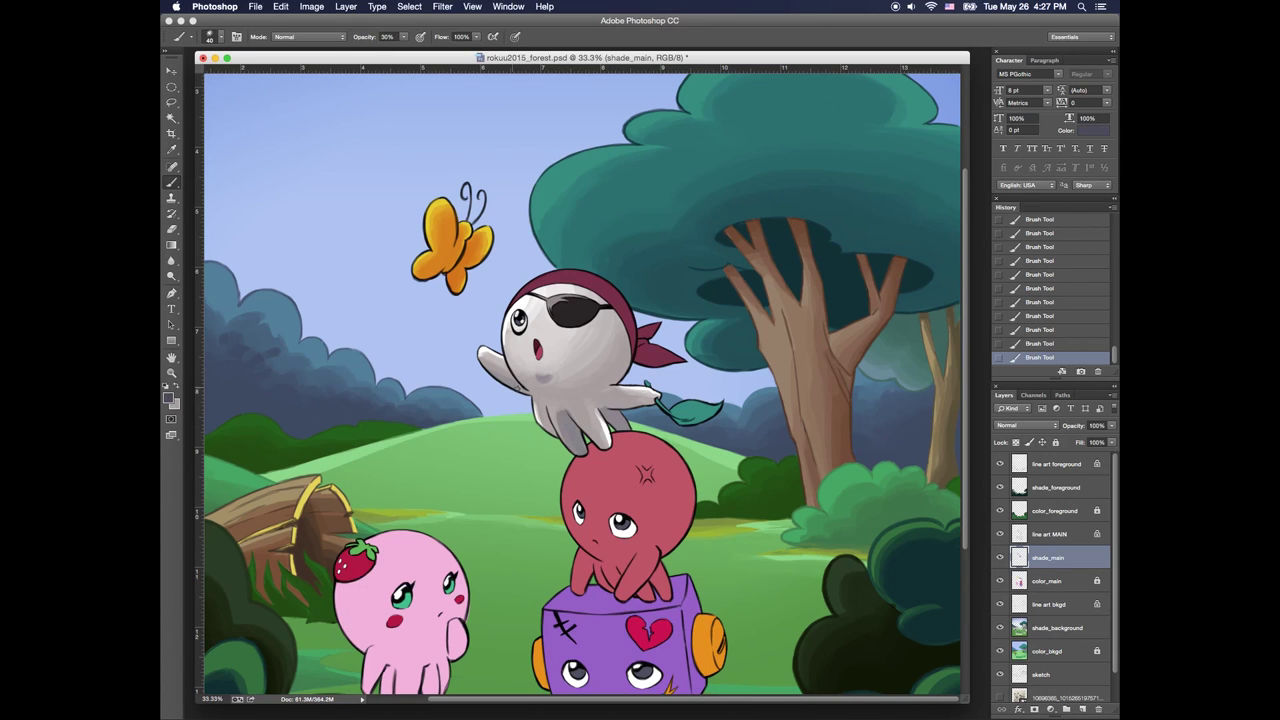
left_click_drag(610, 384, 630, 360)
Blend the bluish shadows on the tentacles into the lower body with sampled mid tones
left_click(579, 413, "alt")
mouse_move(575, 416)
left_mouse_down()
mouse_move(562, 404)
mouse_move(574, 431)
left_mouse_up()
left_click(552, 400, "alt")
left_click(558, 406, "alt")
left_click(562, 396, "alt")
left_click(570, 426, "alt")
left_click(601, 402, "alt")
left_click(543, 378, "alt")
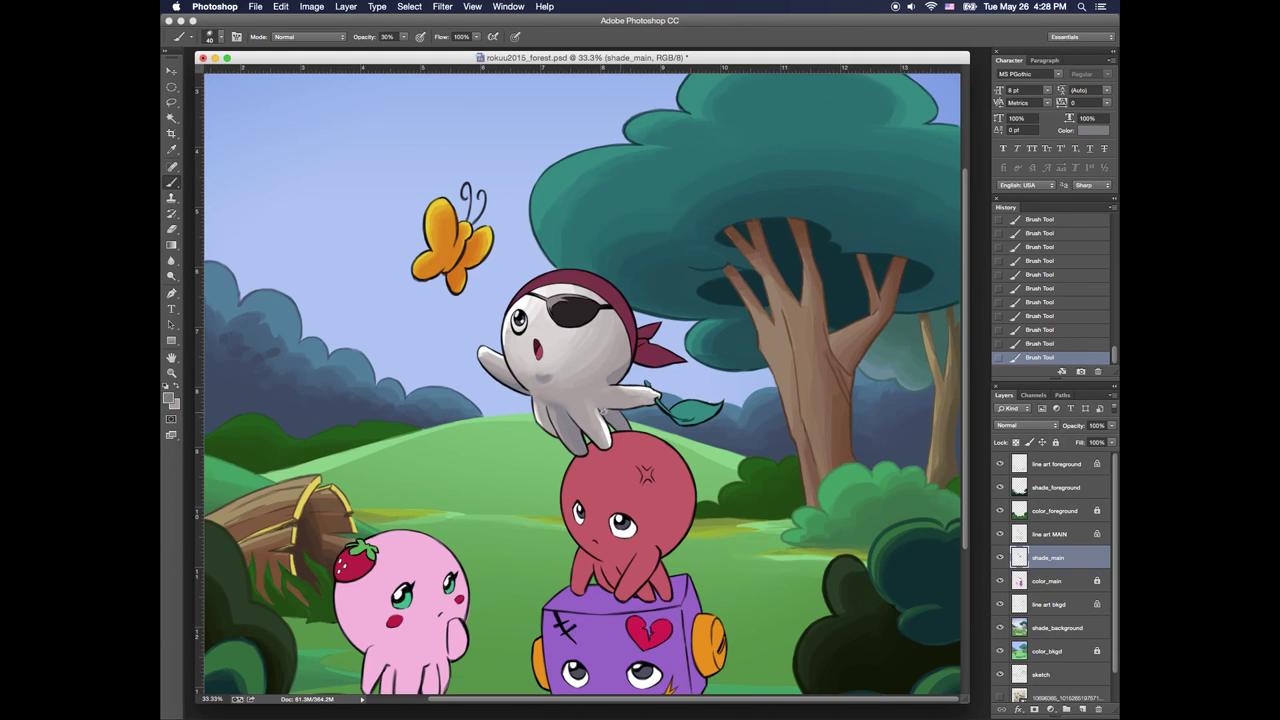
Smooth the transition between the chin and the tentacle tops with sampled greys
left_click(578, 376, "alt")
left_click(566, 408, "alt")
left_click(553, 386, "alt")
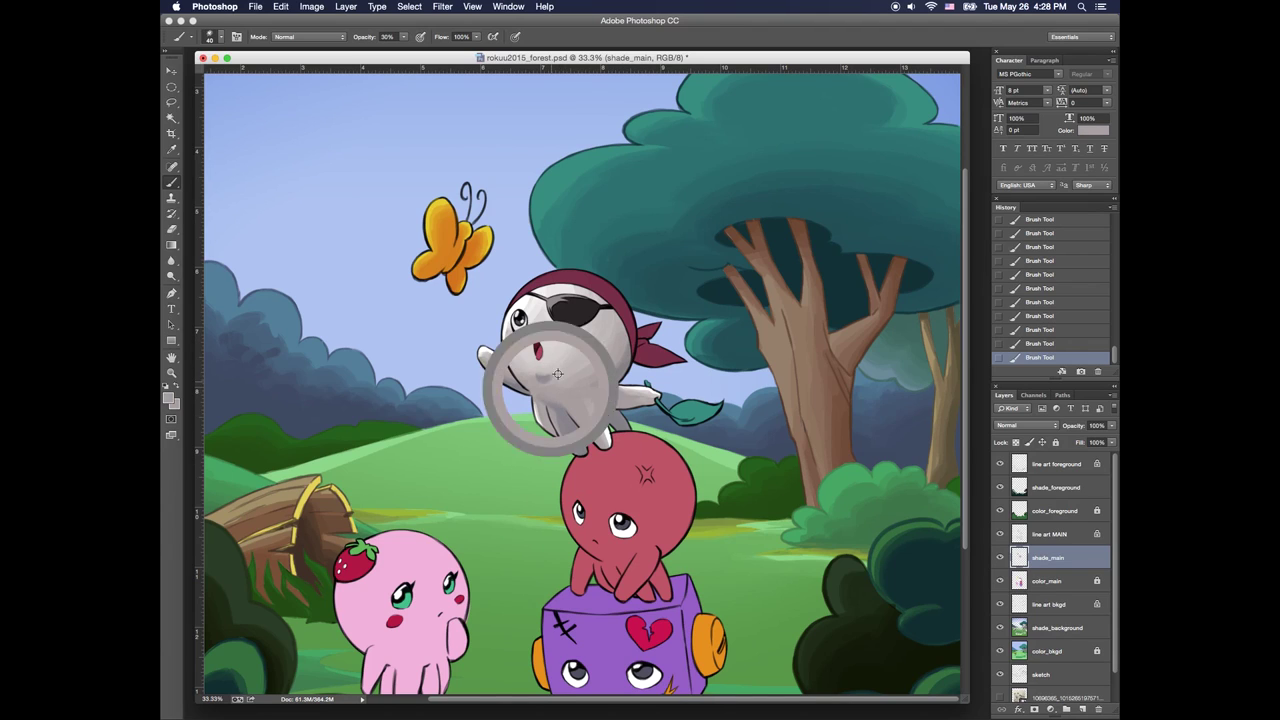
left_click(560, 372, "alt")
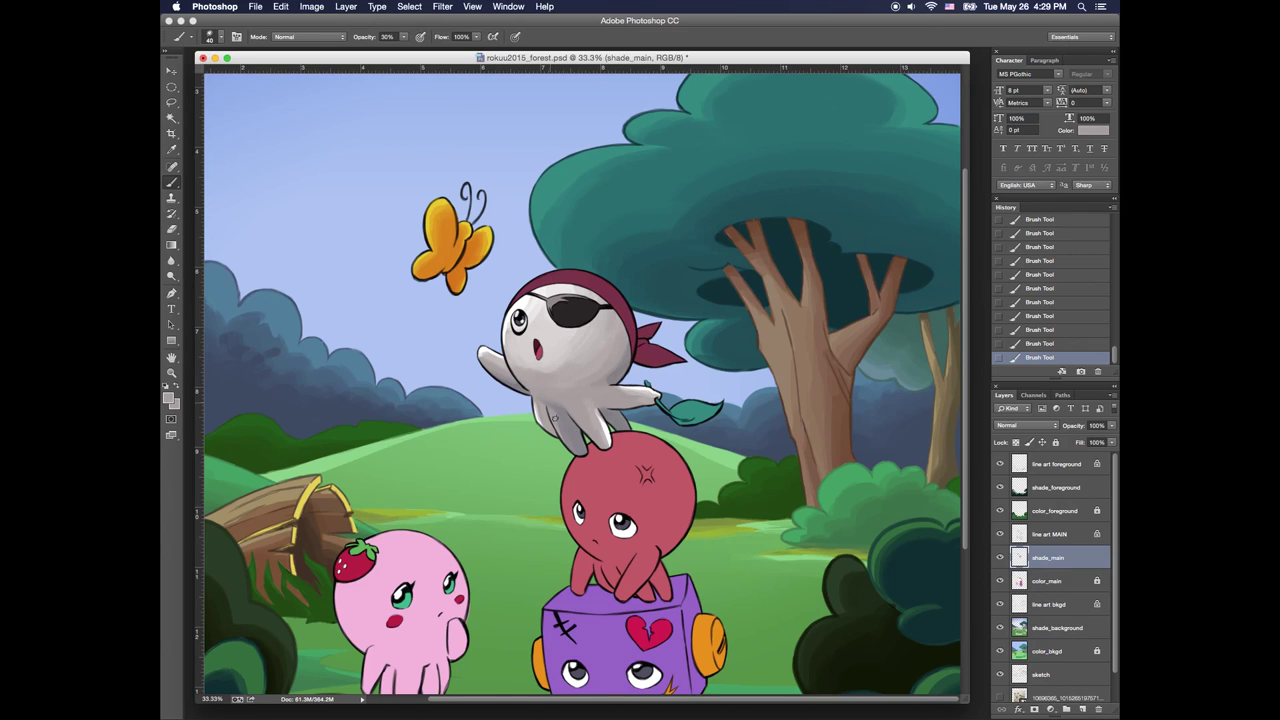
left_click(555, 418, "alt")
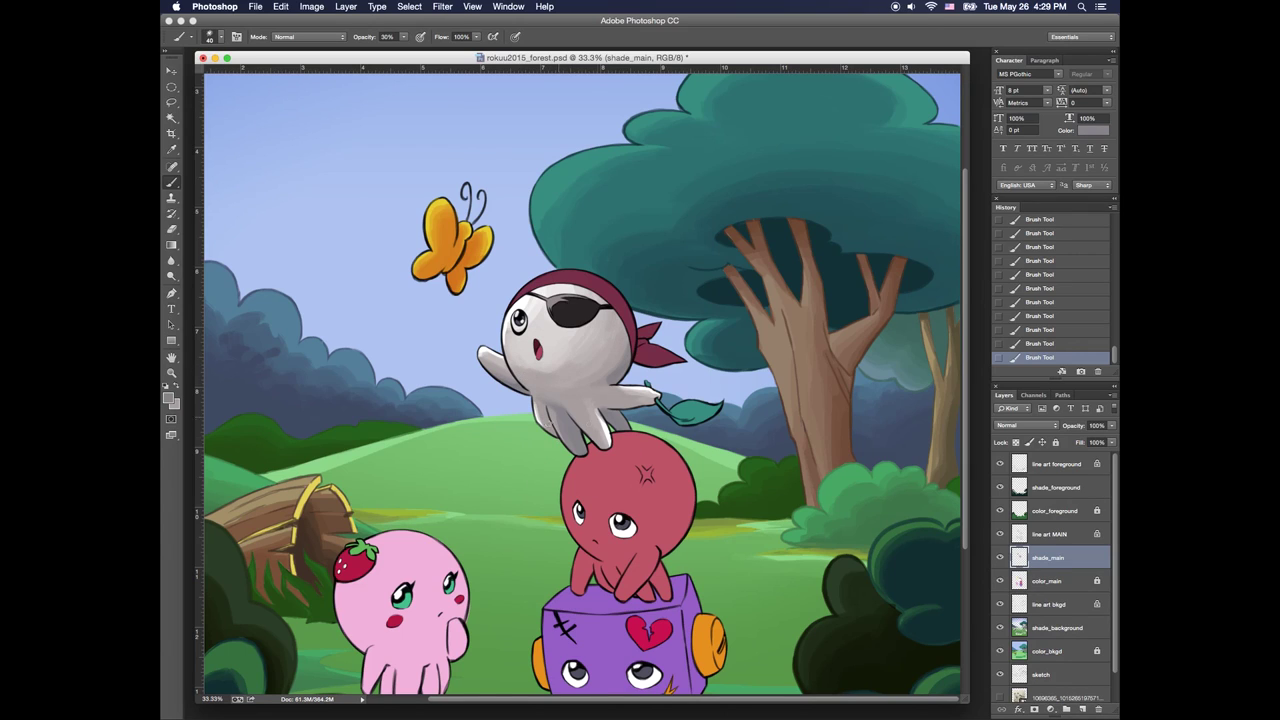
left_click(558, 382, "alt")
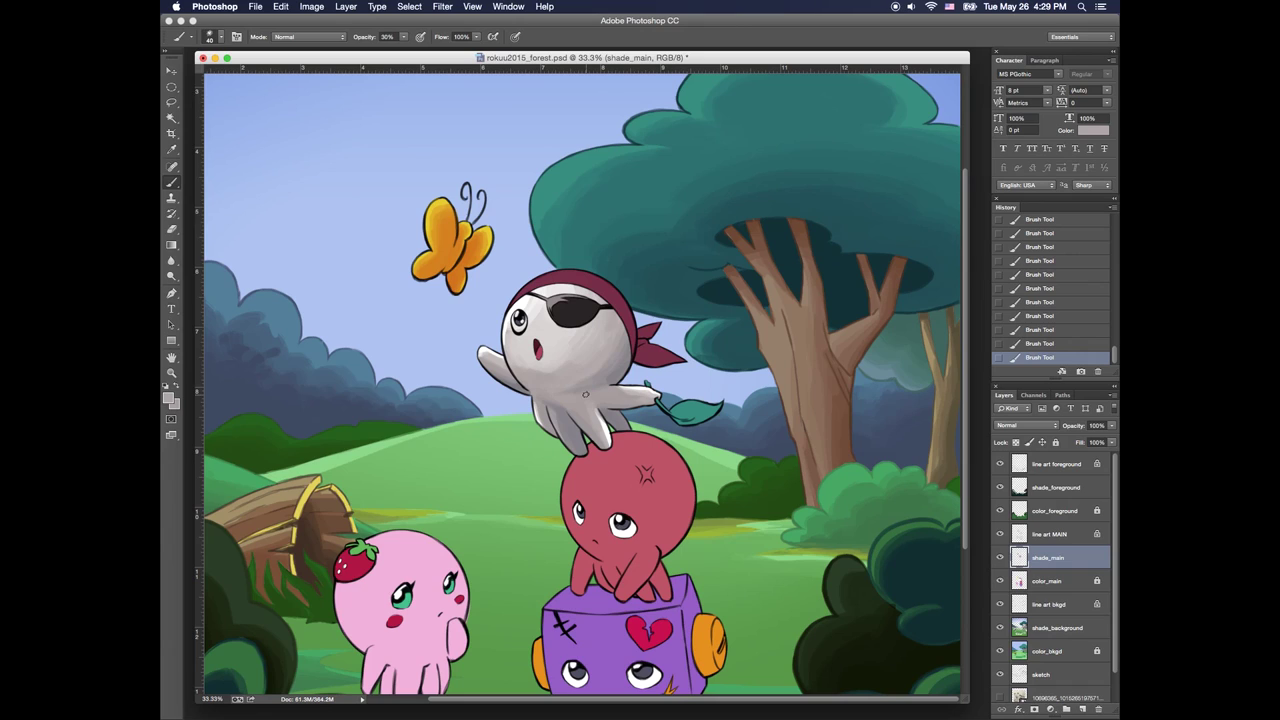
Erase shading from the face's open-eye side and repaint the lower face with sampled light greys
key("e")
left_click_drag(516, 314, 530, 376)
key("b")
left_click(516, 363, "alt")
left_click_drag(528, 372, 553, 362)
mouse_move(552, 360)
left_mouse_down()
mouse_move(612, 321)
mouse_move(571, 366)
mouse_move(583, 359)
left_mouse_up()
left_click(534, 374, "alt")
left_click_drag(573, 369, 587, 361)
Erase the grey shading covering the white of the pirate octopus's open eye
left_click(172, 373)
left_click(615, 408)
left_click(440, 263)
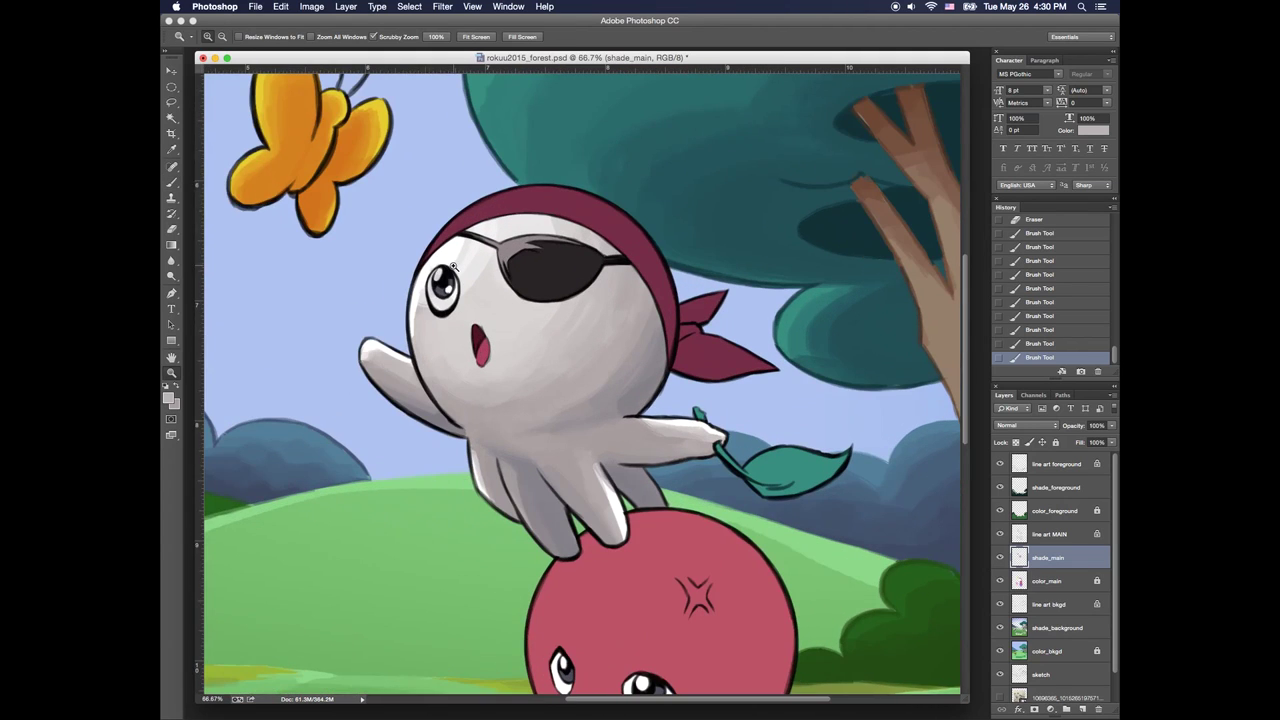
left_click(172, 182)
left_click_drag(432, 268, 444, 253)
left_click_drag(432, 278, 432, 302)
mouse_move(447, 275)
left_mouse_down()
mouse_move(459, 287)
mouse_move(450, 310)
mouse_move(427, 278)
mouse_move(438, 287)
mouse_move(445, 252)
left_mouse_up()
mouse_move(438, 272)
left_mouse_down()
mouse_move(447, 255)
mouse_move(438, 290)
left_mouse_up()
left_click(1033, 332)
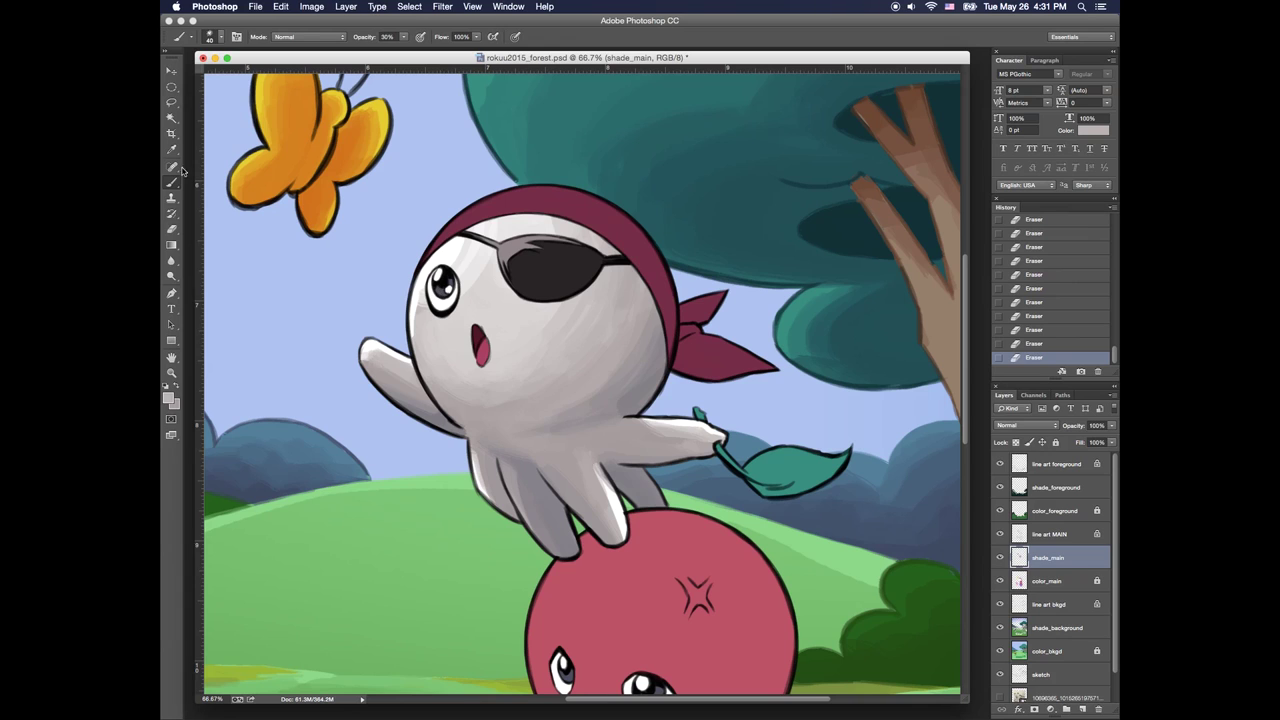
Select the open eye's iris on the color_main layer with the Magic Wand
left_click(172, 118)
left_click(443, 292)
left_click(1046, 581)
left_click(444, 293)
left_click(444, 293)
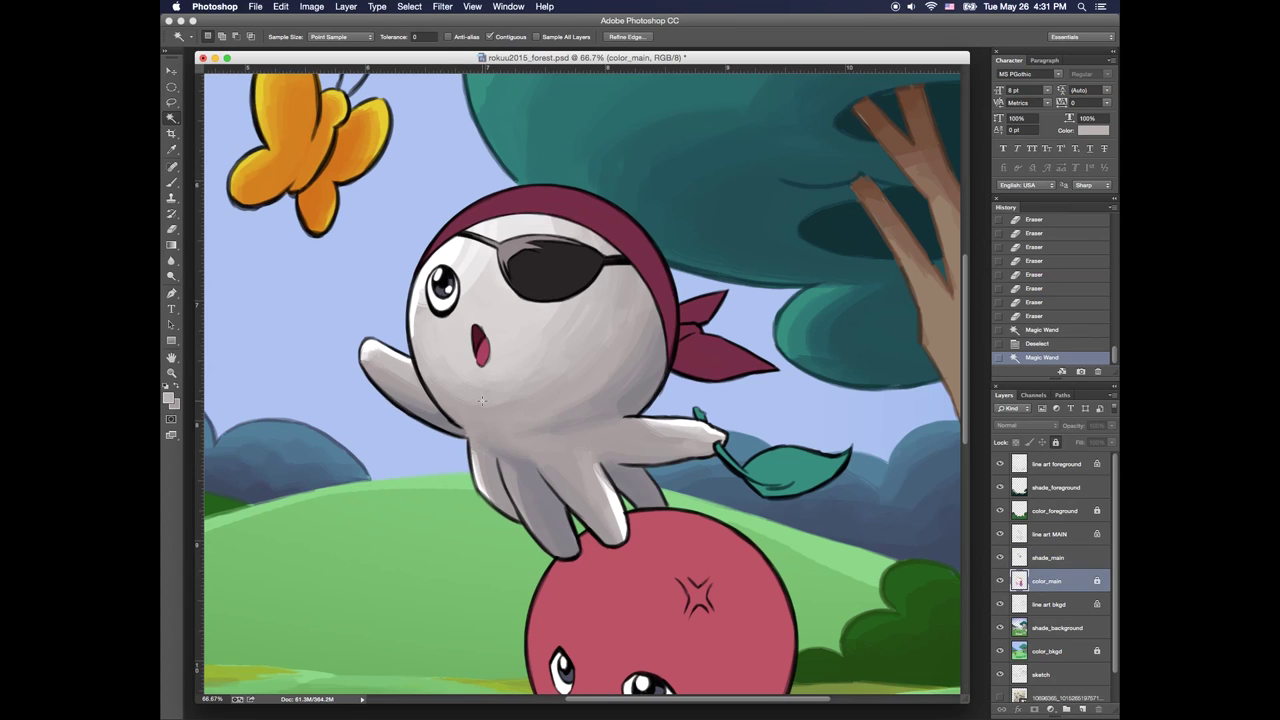
Set the foreground colour to a dark, more saturated blue for the iris
left_click(170, 398)
left_click(443, 291)
left_click(539, 567)
left_click(411, 566)
left_click(539, 532)
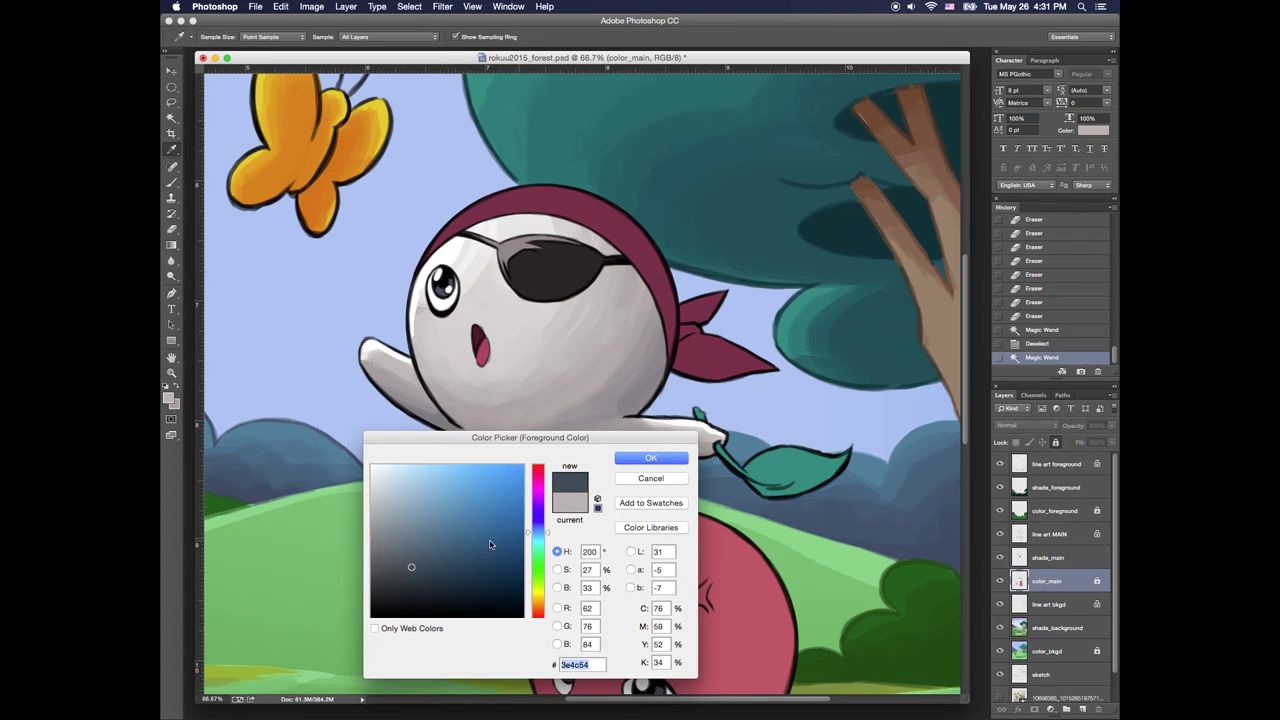
left_click(492, 545)
left_click(651, 458)
Paint the dark blue into the open eye's iris on the shade_main layer with a size 20 brush
key("b")
left_click(1048, 558)
key("bracketleft")
key("bracketleft")
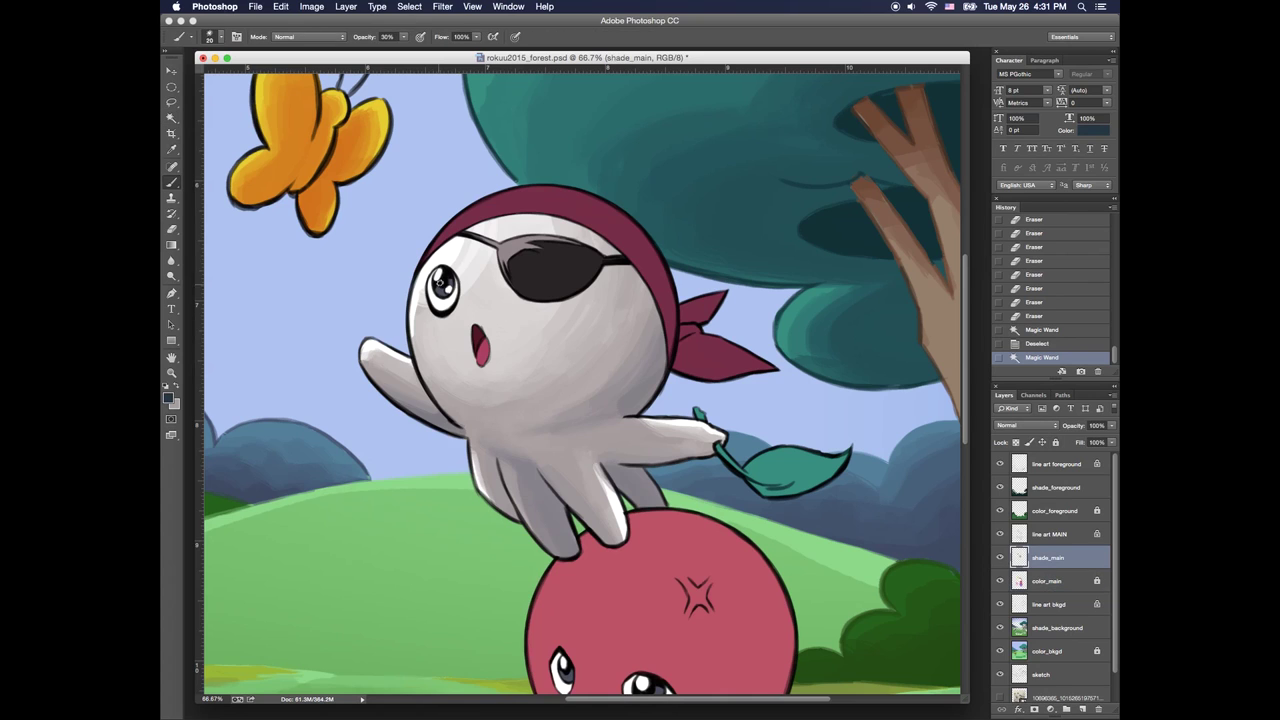
left_click_drag(440, 282, 446, 279)
left_click_drag(438, 284, 445, 281)
left_click_drag(439, 281, 444, 280)
left_click_drag(438, 284, 445, 279)
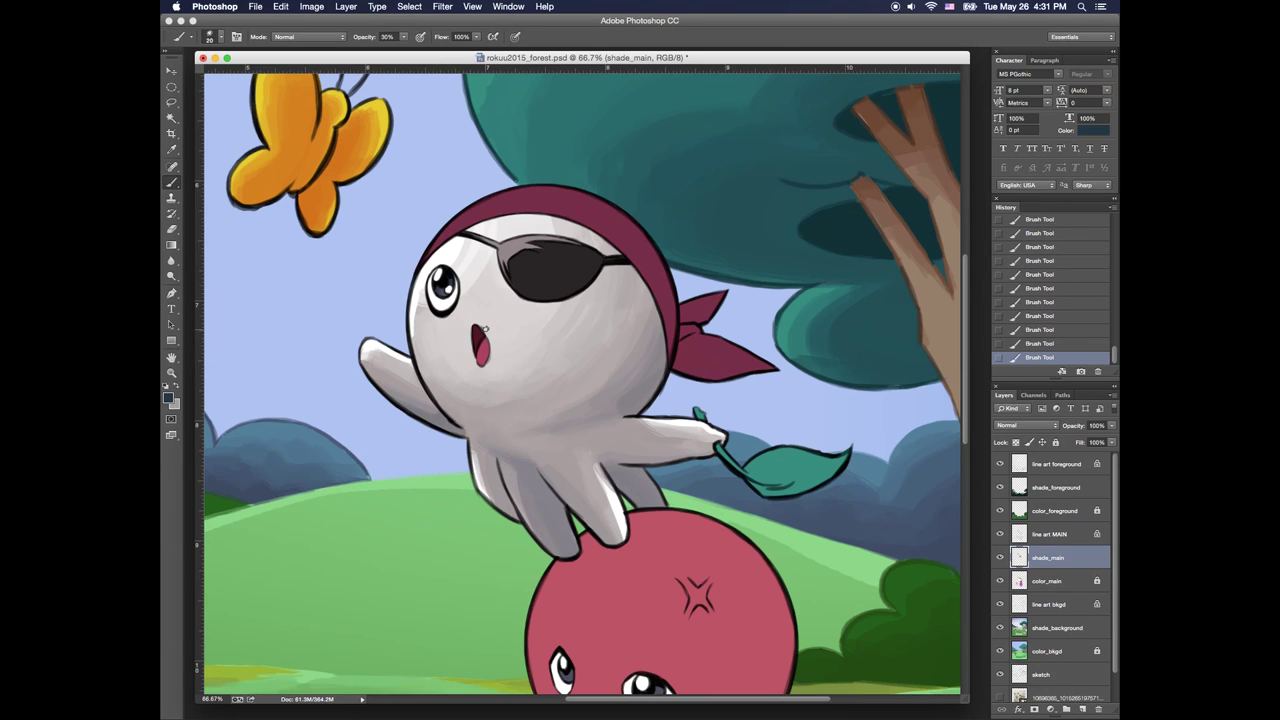
Select the bandana's headband, knot and tails on the color_main layer with the Magic Wand
left_click(172, 118)
left_click(714, 346)
left_click(1025, 581)
left_click(711, 354)
left_click(710, 350)
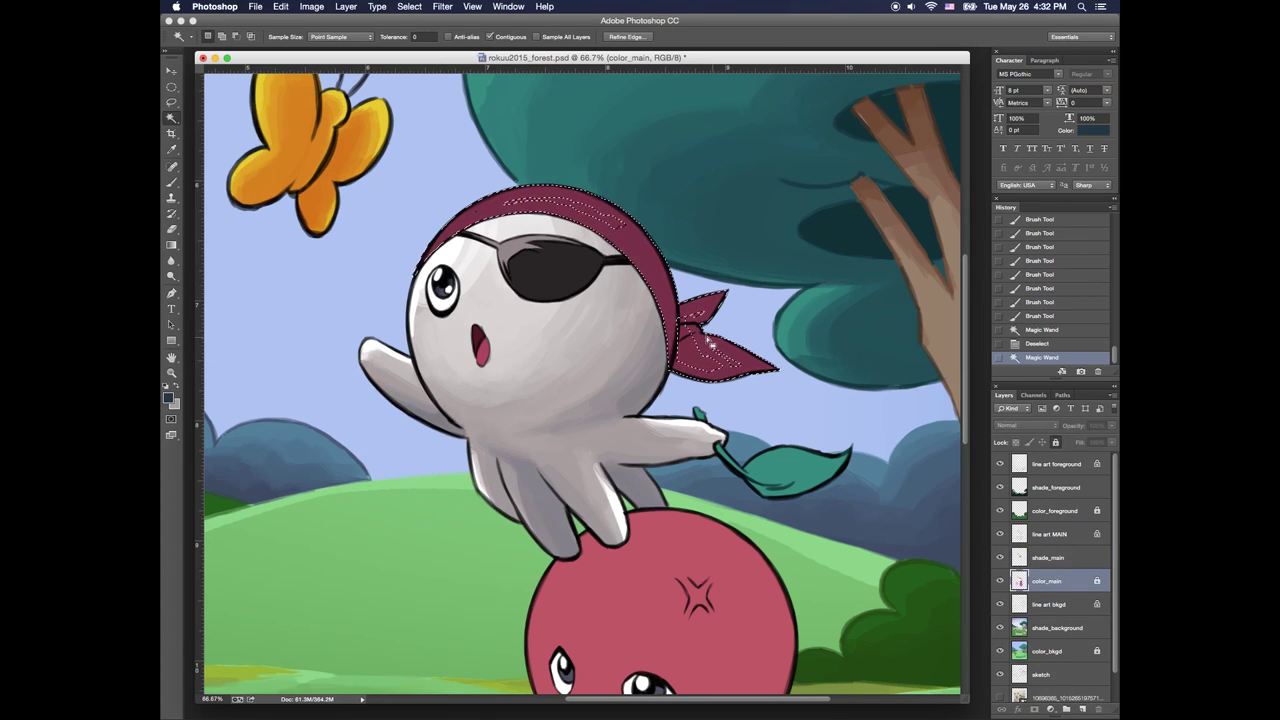
left_click(690, 338, "shift")
left_click(696, 315, "shift")
left_click(550, 205, "shift")
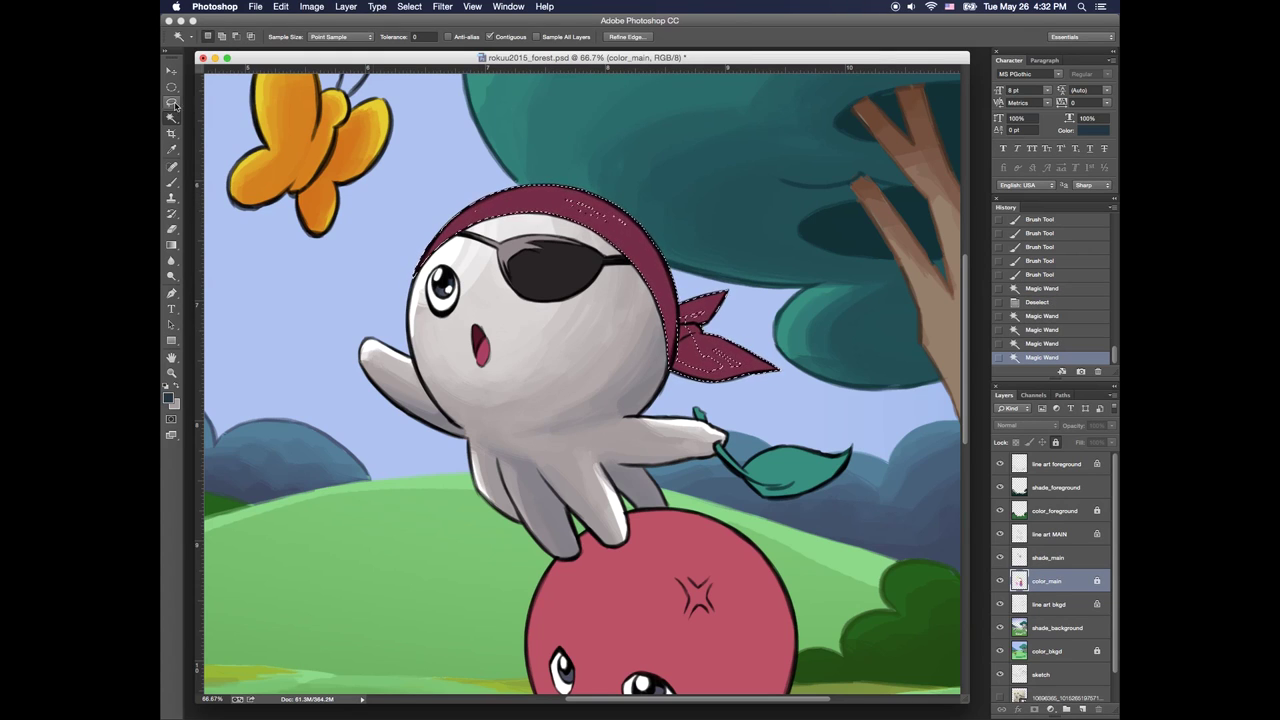
Add the missed spots inside the bandana to the selection with the Lasso and hide the selection edges
left_click(175, 105)
left_click_drag(562, 198, 568, 202)
left_click_drag(712, 342, 690, 330)
key("super+h")
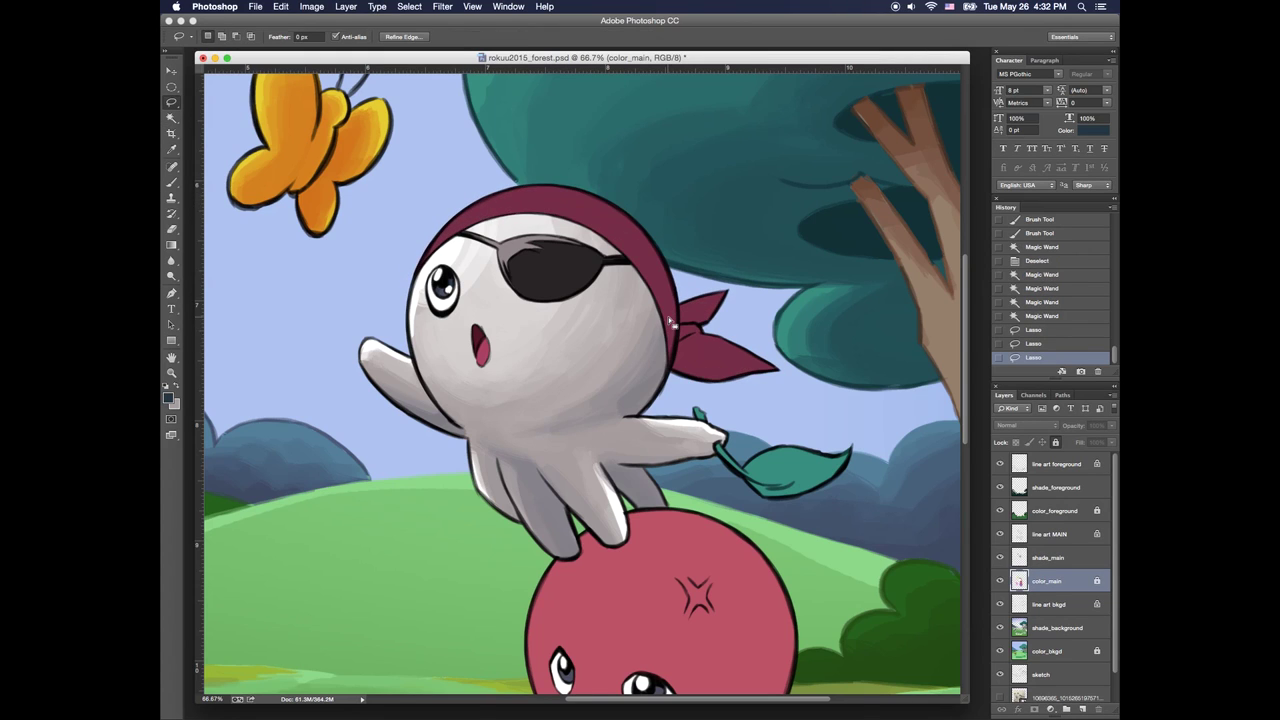
Set the foreground colour to a dark purple-red for shading the bandana
key("b")
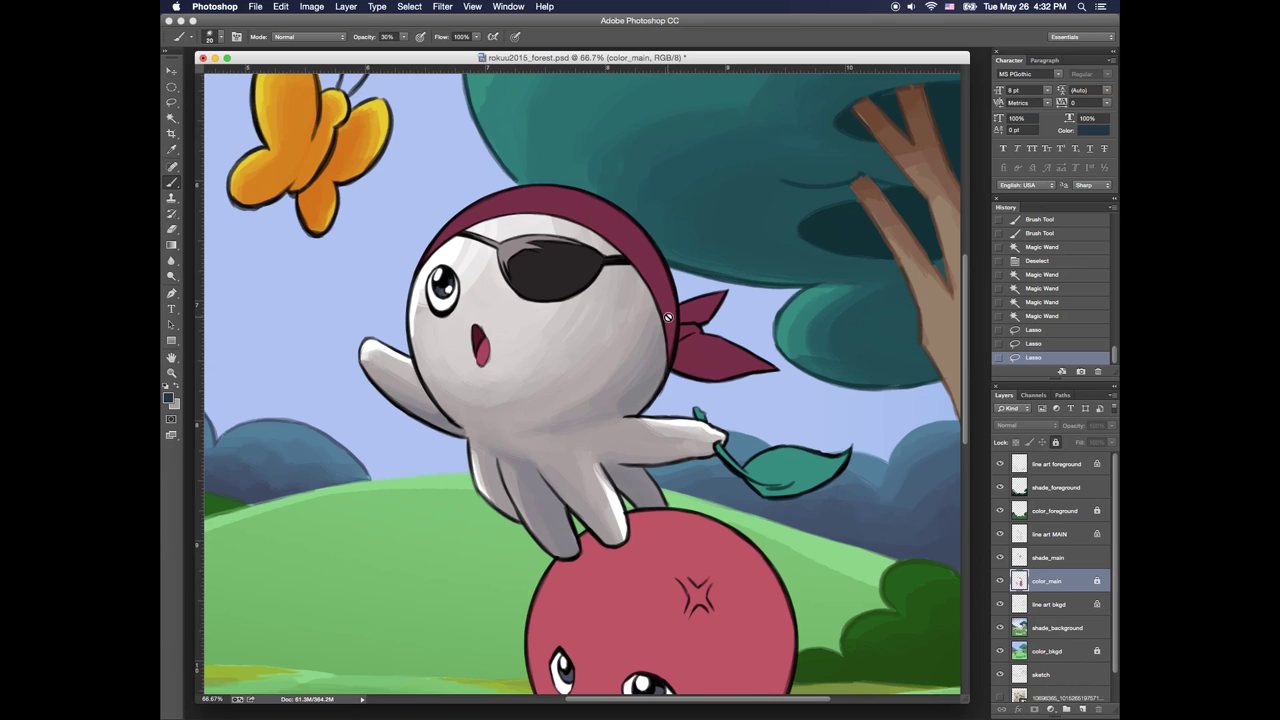
left_click(168, 397)
left_click(538, 487)
left_click(471, 543)
left_click(449, 578)
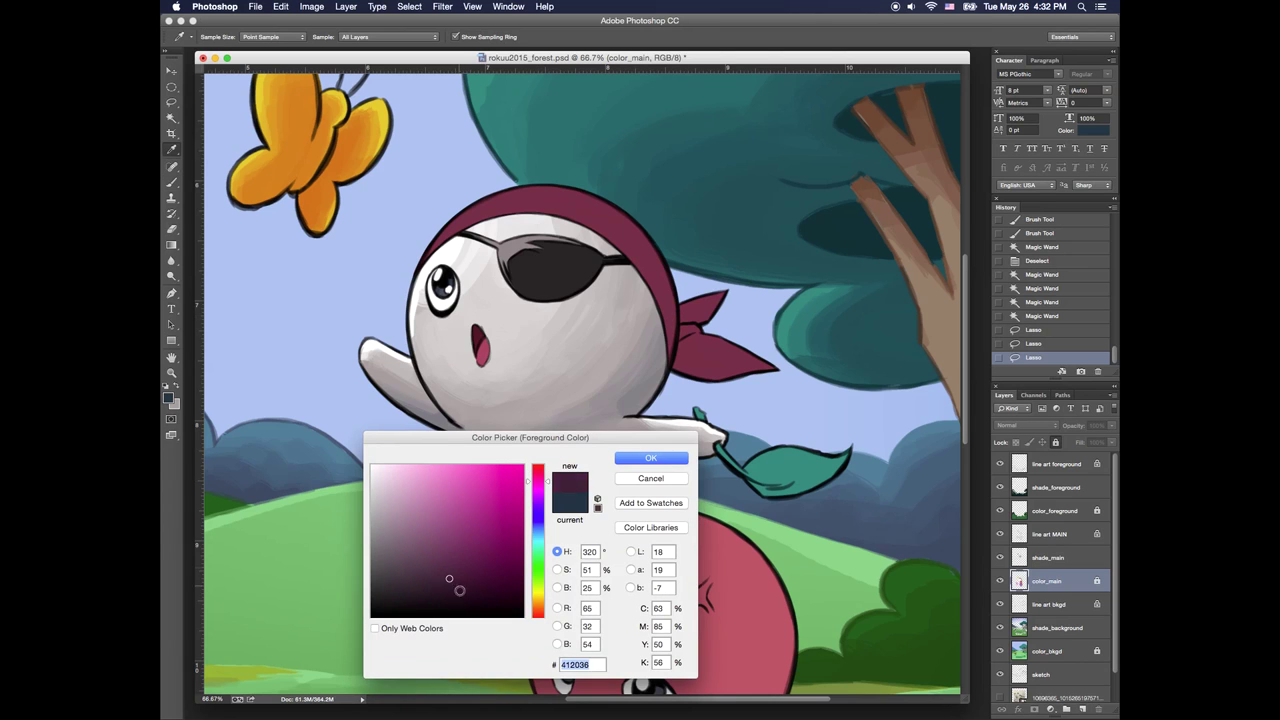
left_click(538, 476)
left_click(457, 586)
left_click(649, 458)
Shade the bandana's headband on the shade_main layer with the dark purple-red, then blend it with a colour sampled from the band
left_click(1040, 558)
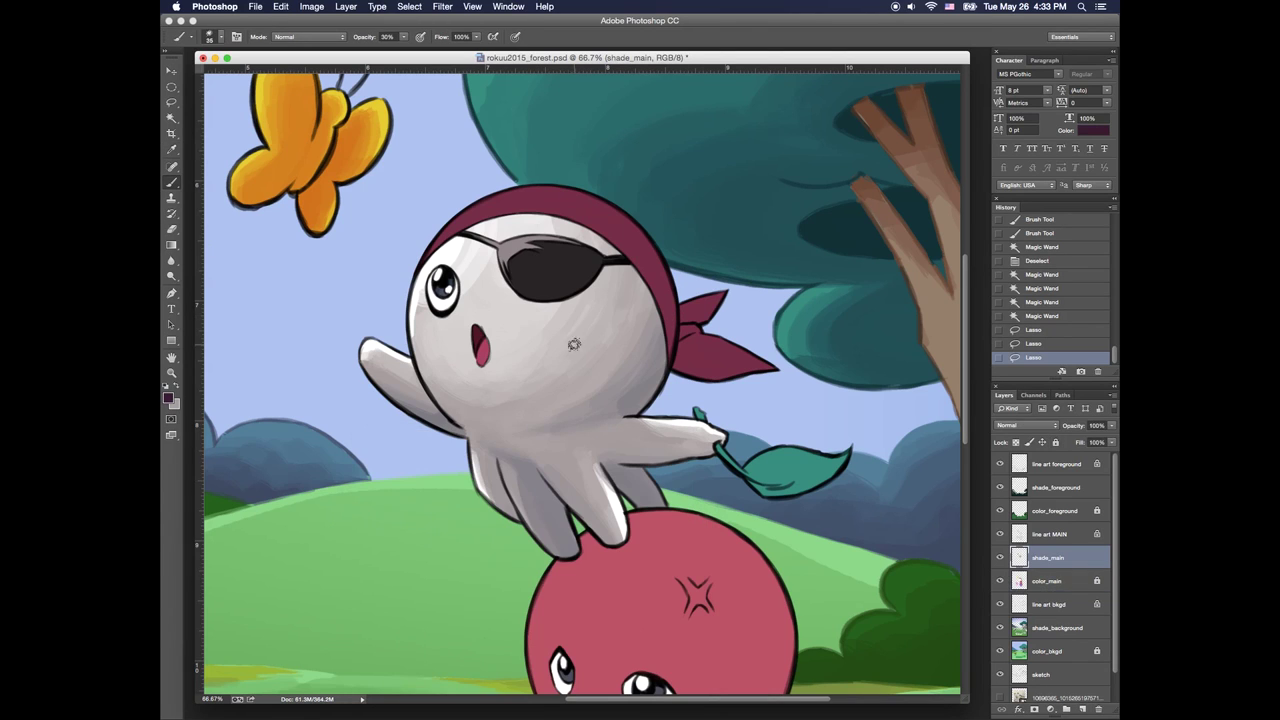
mouse_move(520, 197)
left_mouse_down()
mouse_move(590, 216)
mouse_move(670, 338)
left_mouse_up()
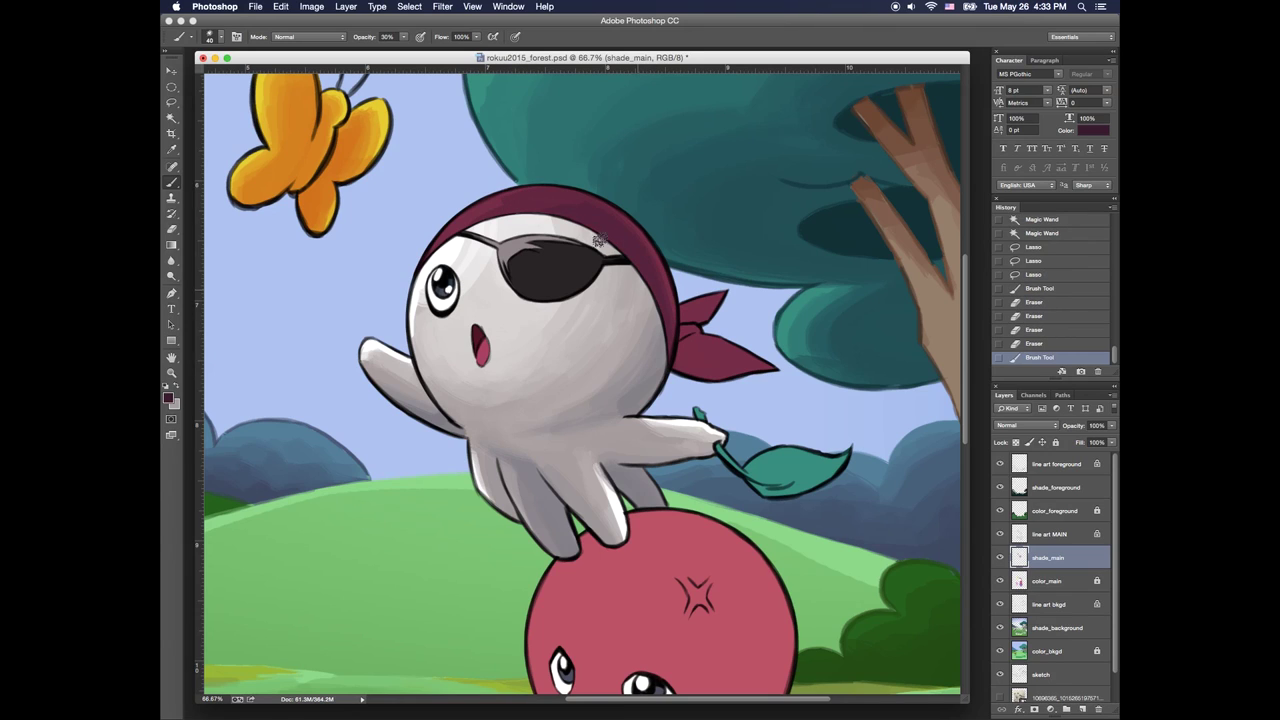
left_click_drag(545, 209, 500, 214)
left_click_drag(510, 212, 452, 238)
left_click_drag(475, 222, 440, 246)
left_click_drag(460, 230, 442, 250)
key("x")
left_click(547, 209, "alt")
left_click_drag(547, 217, 603, 230)
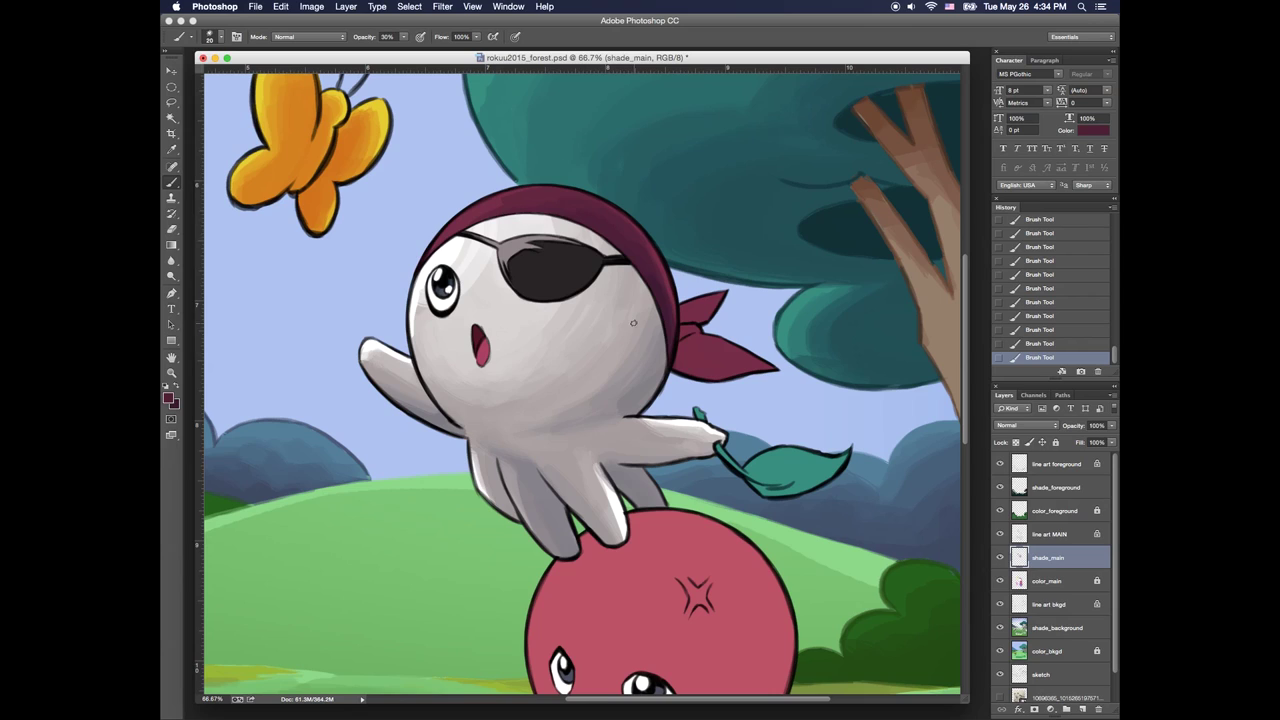
Shade the bandana's knot and tails with the sampled dark maroon
key("e")
key("b")
key("bracketright")
mouse_move(689, 346)
left_mouse_down()
mouse_move(706, 346)
mouse_move(682, 367)
mouse_move(714, 360)
mouse_move(677, 364)
left_mouse_up()
left_click_drag(678, 362, 680, 360)
left_click_drag(680, 358, 778, 369)
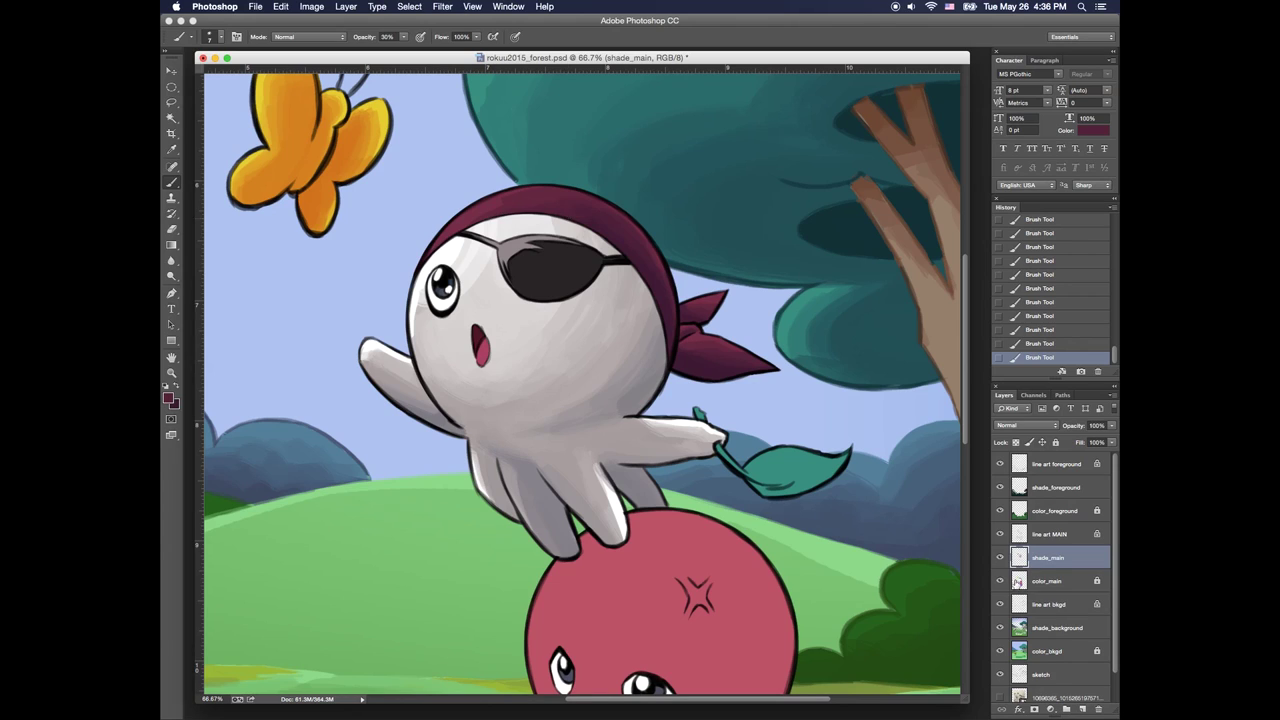
Select the inside of the octopus's open mouth on the color_main layer with the Magic Wand and expand the selection
left_click(1047, 581)
key("w")
left_click(479, 340)
left_click(409, 7)
mouse_move(420, 168)
left_click(545, 191)
key("Return")
key("b")
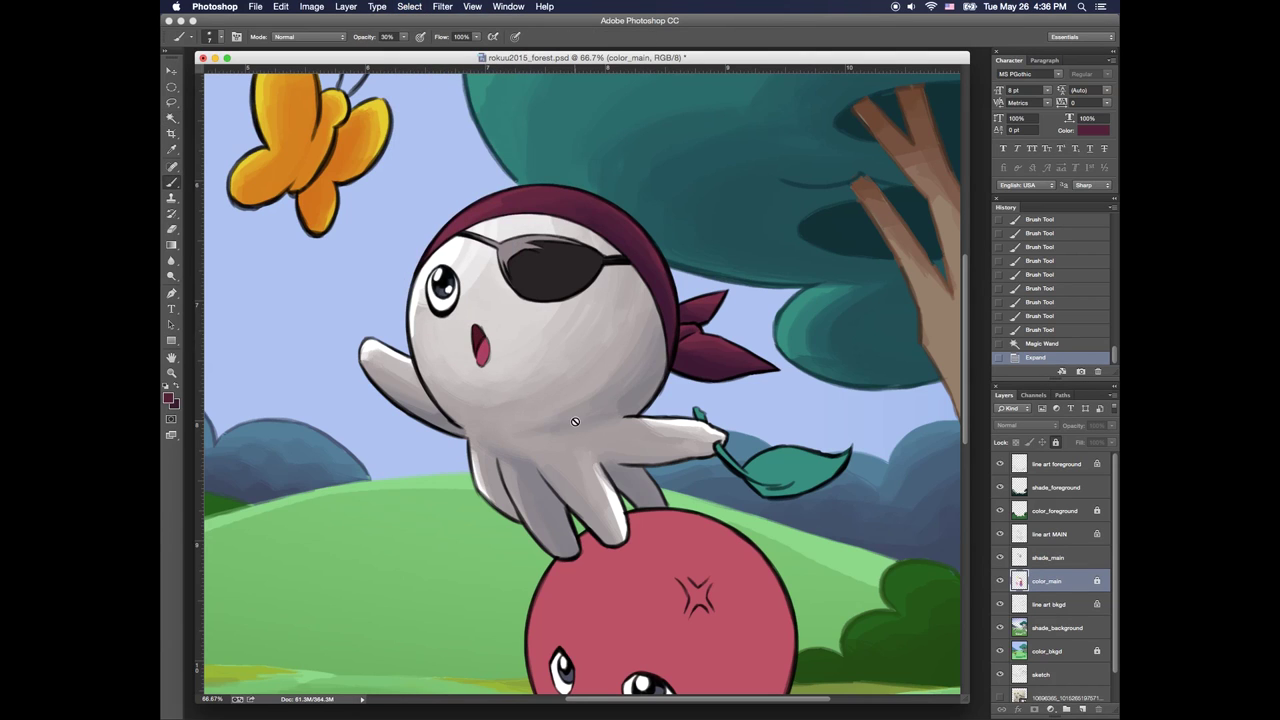
Activate the shade_main layer and set the foreground colour to a very dark red based on the mouth's colour
left_click(1035, 561)
left_click(477, 333, "alt")
left_click(170, 397)
left_click(541, 468)
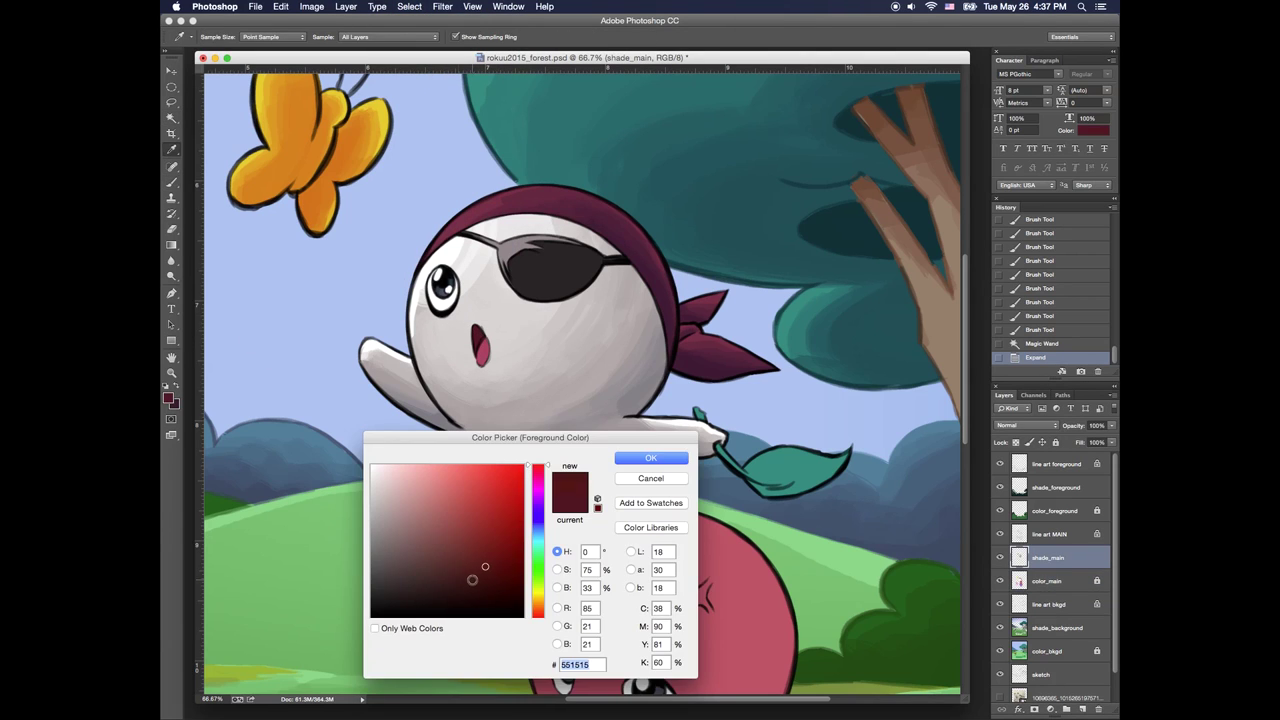
left_click(472, 580)
left_click(650, 458)
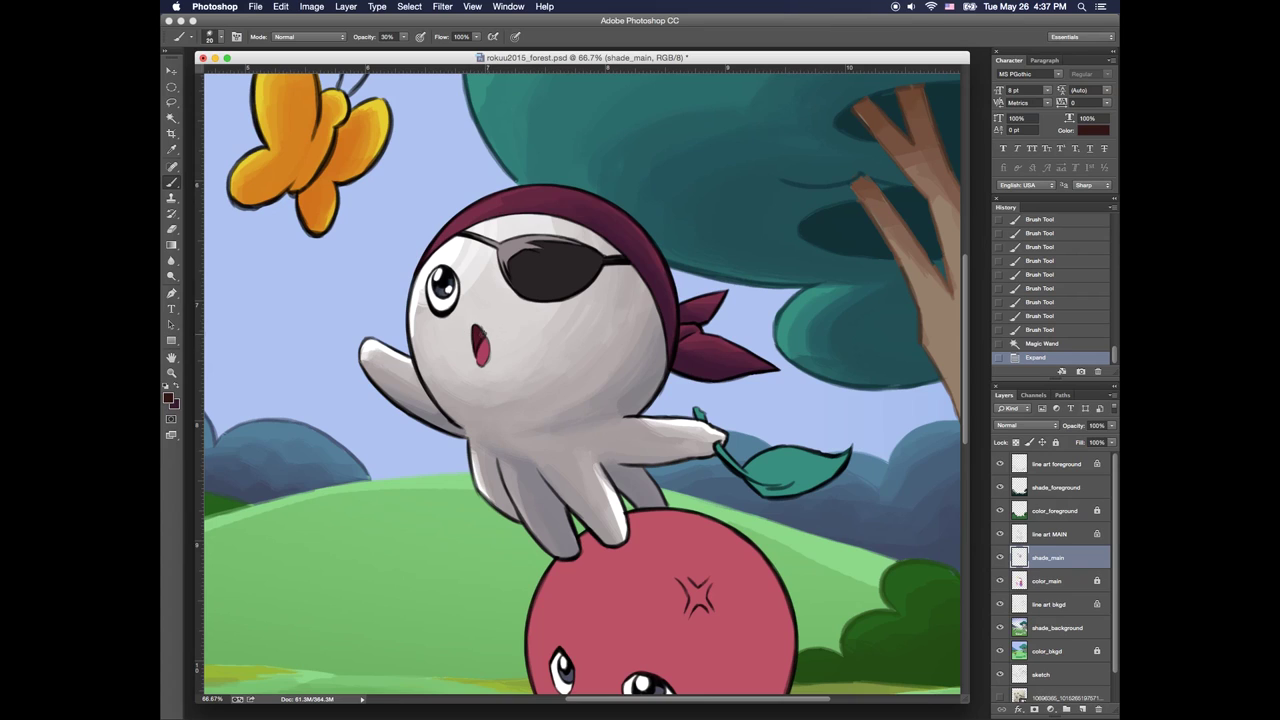
Paint the dark red into the upper part of the mouth and darken the foreground colour to a near-black brown
left_click_drag(483, 334, 482, 337)
left_click_drag(475, 331, 482, 340)
left_click_drag(476, 333, 484, 339)
left_click_drag(476, 330, 482, 337)
left_click(169, 398)
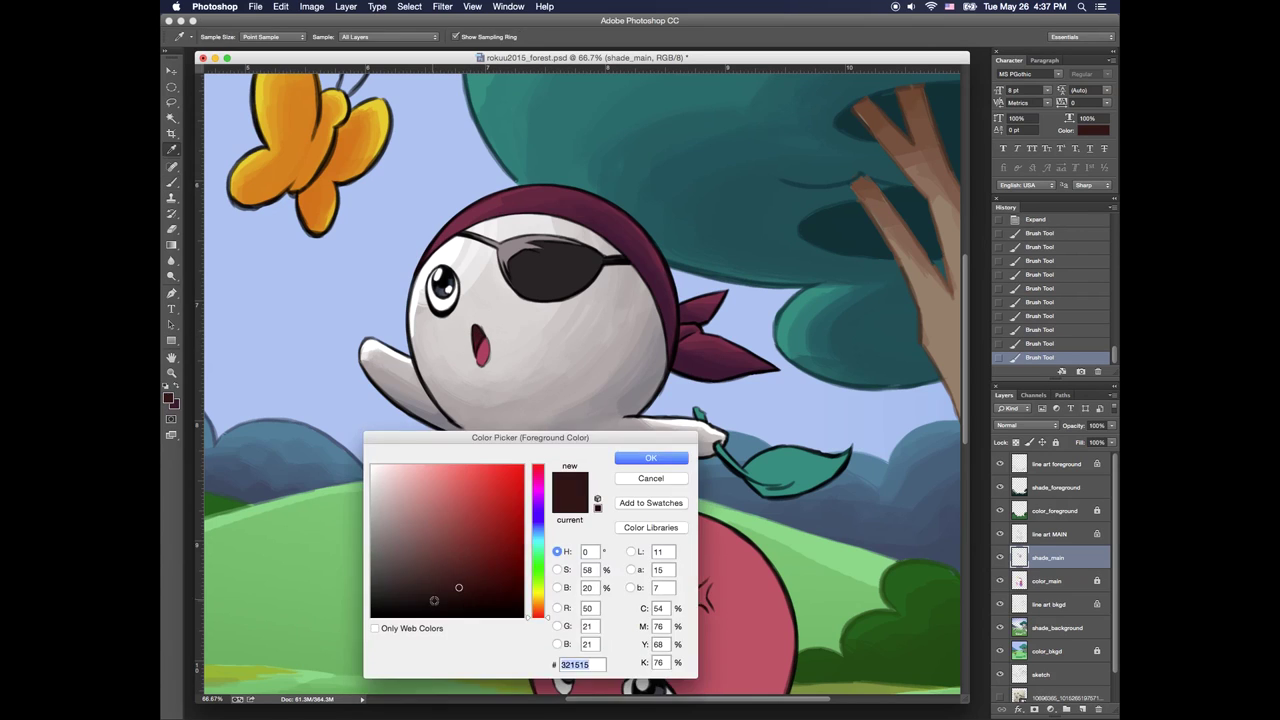
left_click(434, 600)
key("Return")
Select the tongue on the color_main layer with the Magic Wand and expand the selection
key("alt+[")
key("w")
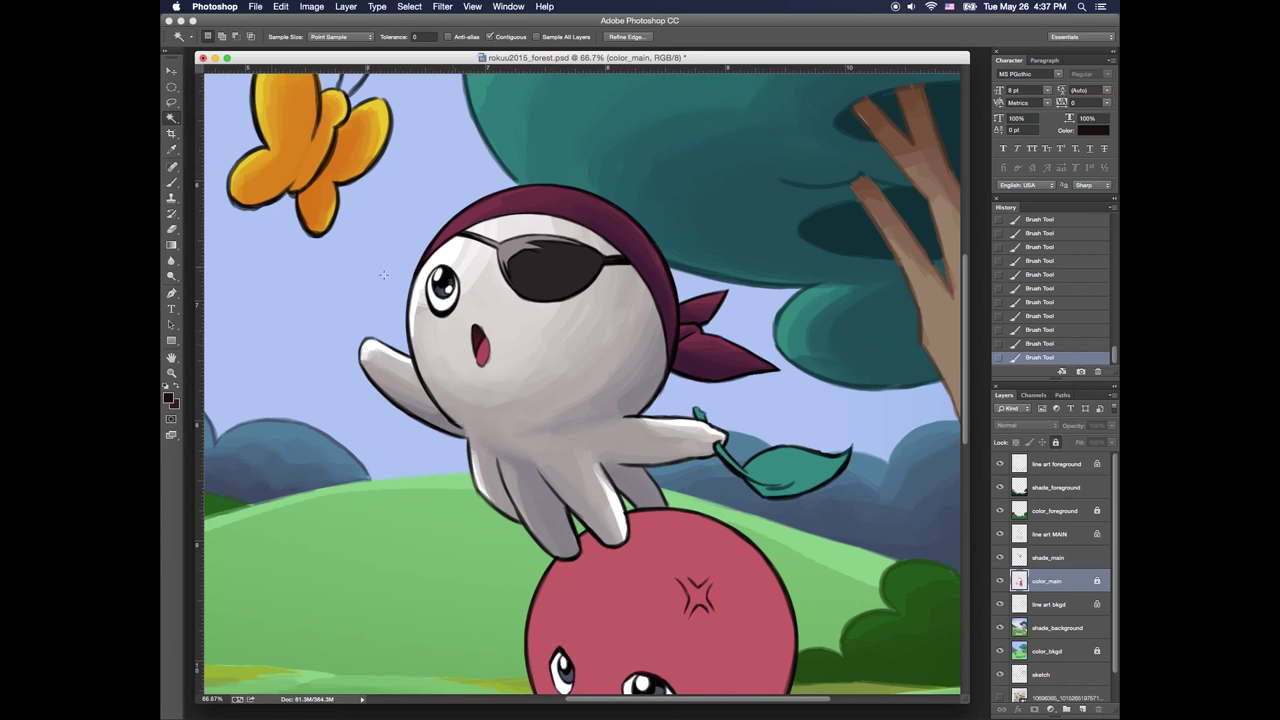
left_click(409, 6)
mouse_move(409, 166)
left_click(543, 191)
key("Return")
Activate the shade_main layer and set the foreground colour to a deep crimson (#862441) for the tongue
left_click(1040, 557)
key("b")
left_click(168, 398)
left_click(484, 353)
left_click(484, 537)
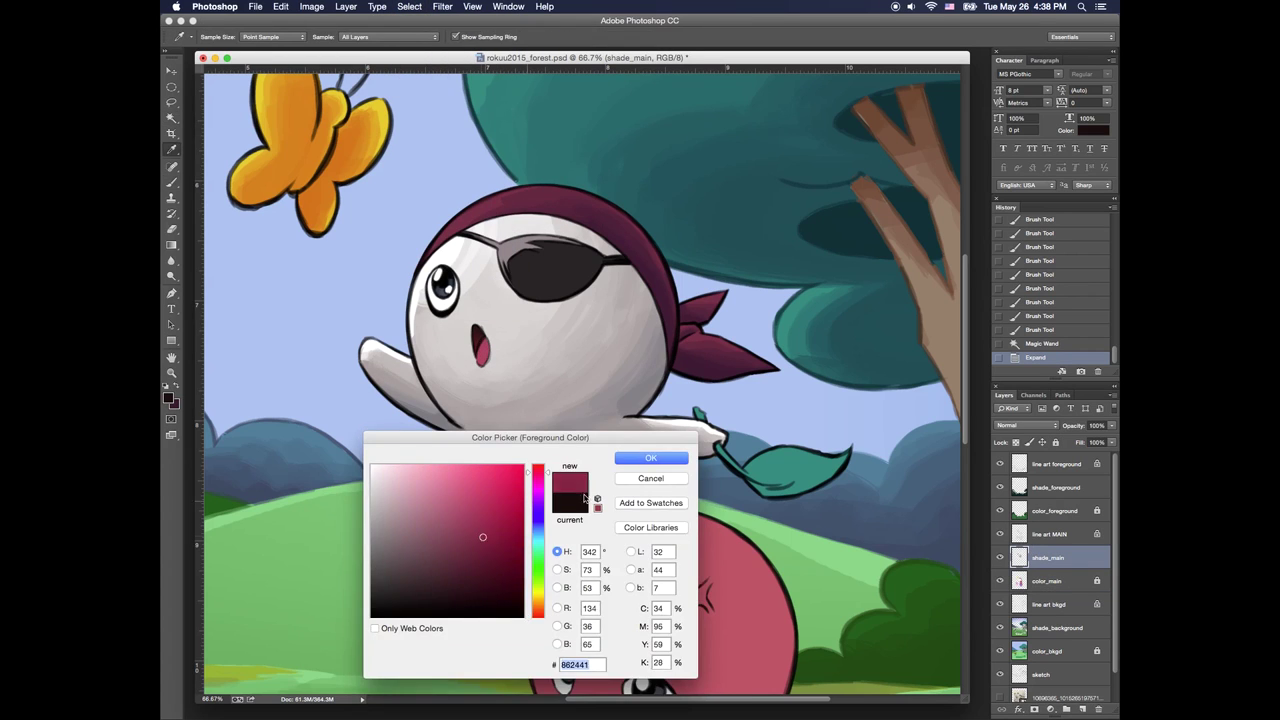
key("Return")
Shade the tongue's edge with the deep crimson using a size 30 brush, cleaning up the strokes with the Eraser
key("]")
left_click_drag(487, 343, 487, 362)
mouse_move(487, 346)
left_mouse_down()
mouse_move(477, 368)
mouse_move(484, 350)
left_mouse_up()
key("e")
key("e")
key("b")
left_click_drag(488, 340, 484, 352)
left_click_drag(488, 342, 487, 350)
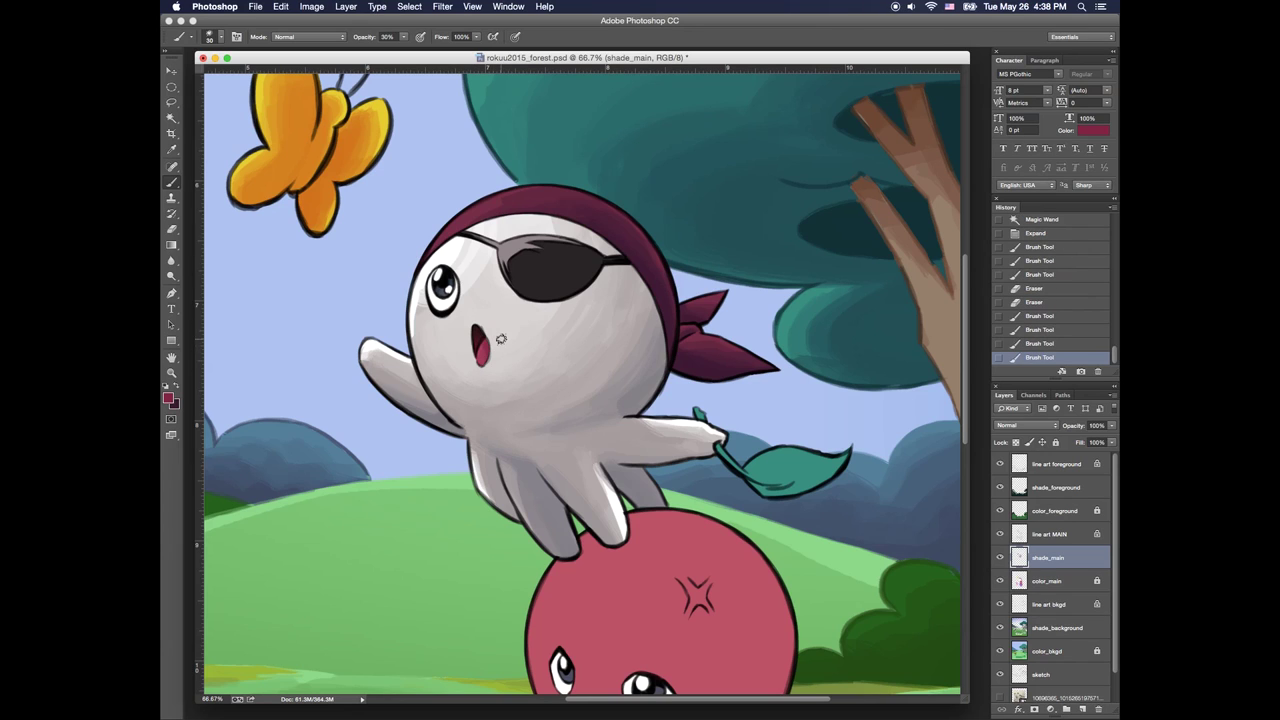
Select the leaf and its stem on the color_main layer with the Magic Wand and expand the selection
left_click(1027, 578)
key("w")
left_click(786, 470)
left_click(700, 414, "shift")
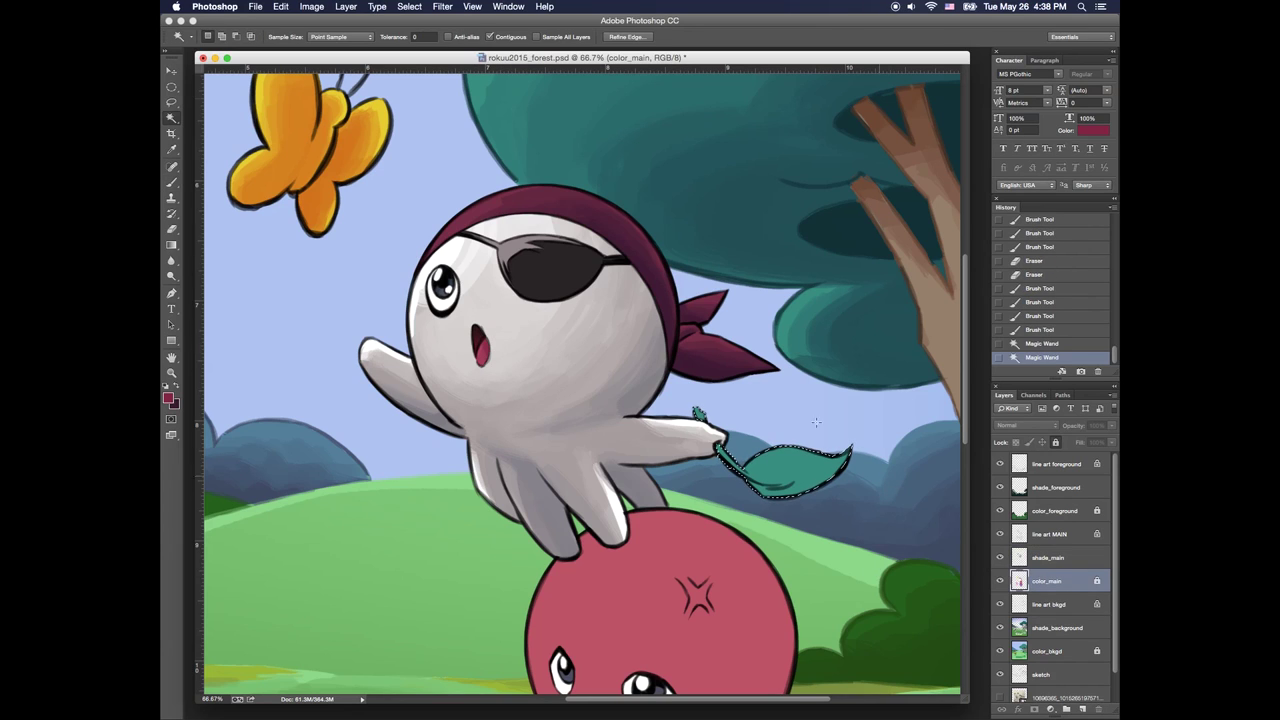
left_click(400, 8)
mouse_move(420, 169)
left_click(541, 192)
key("Return")
Set the foreground colour to a dark bluish green and activate the shade_main layer for painting
key("n")
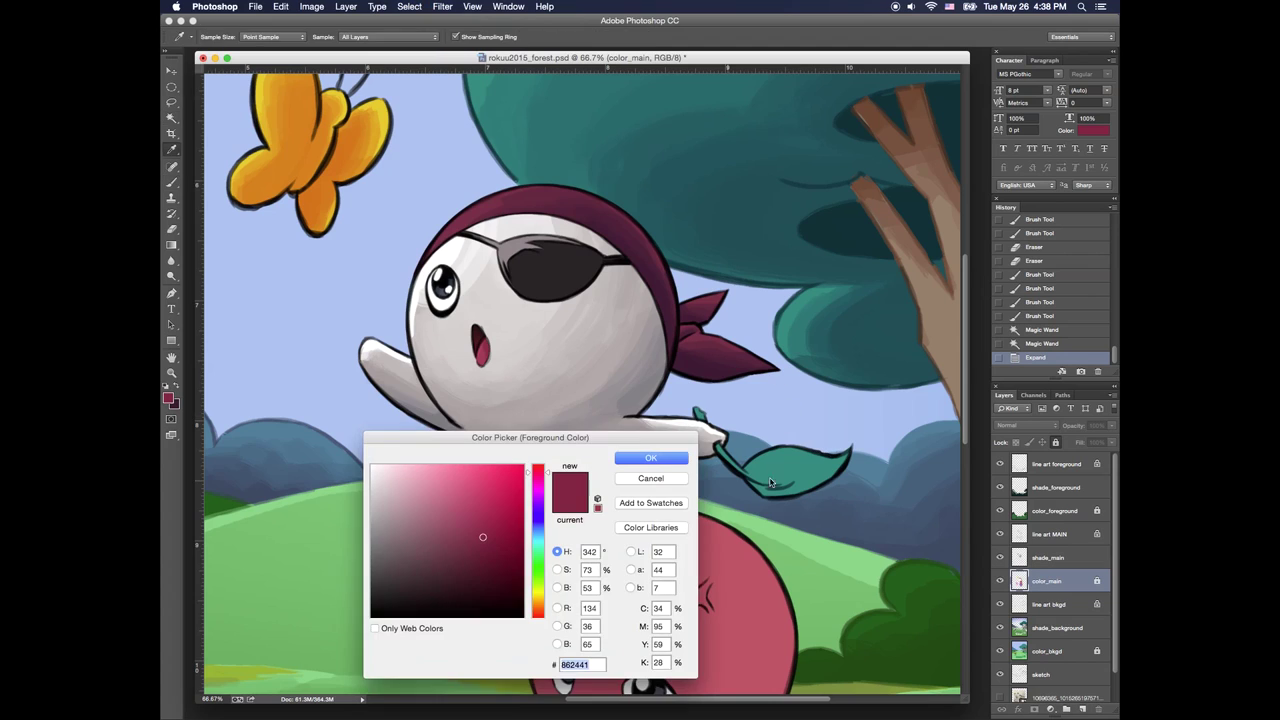
left_click(870, 662)
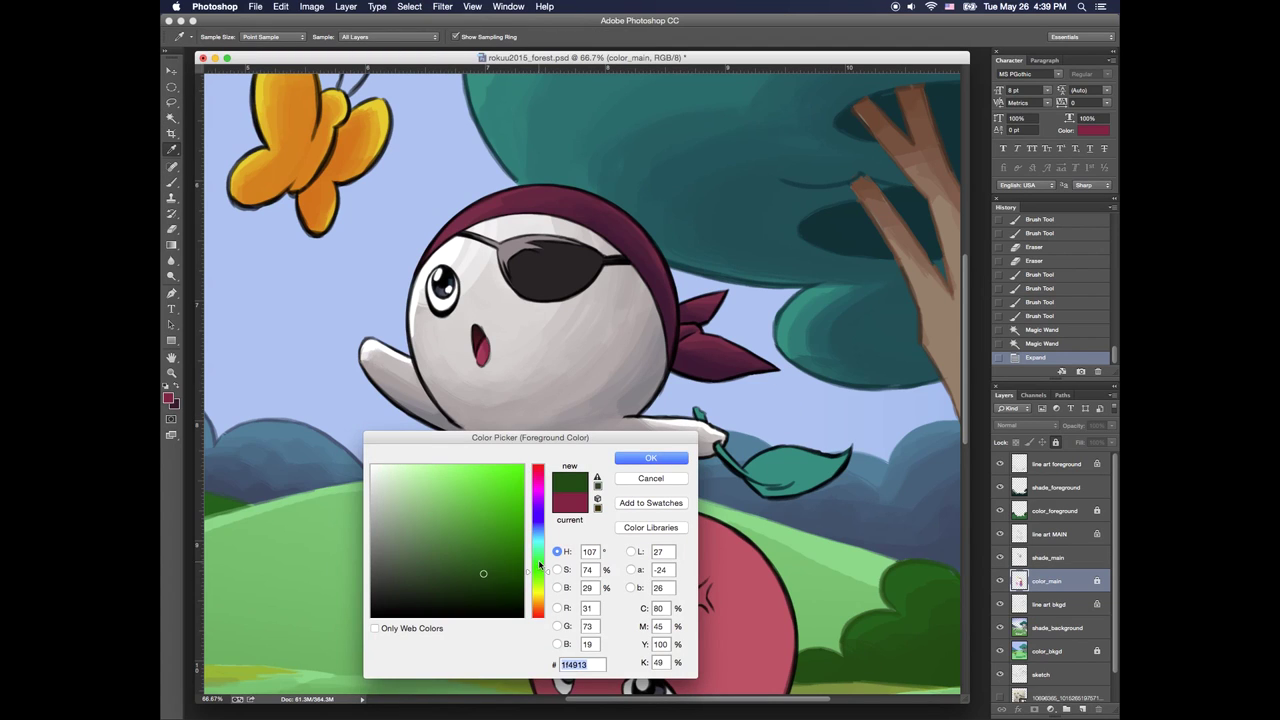
key("Return")
key("b")
key("alt+]")
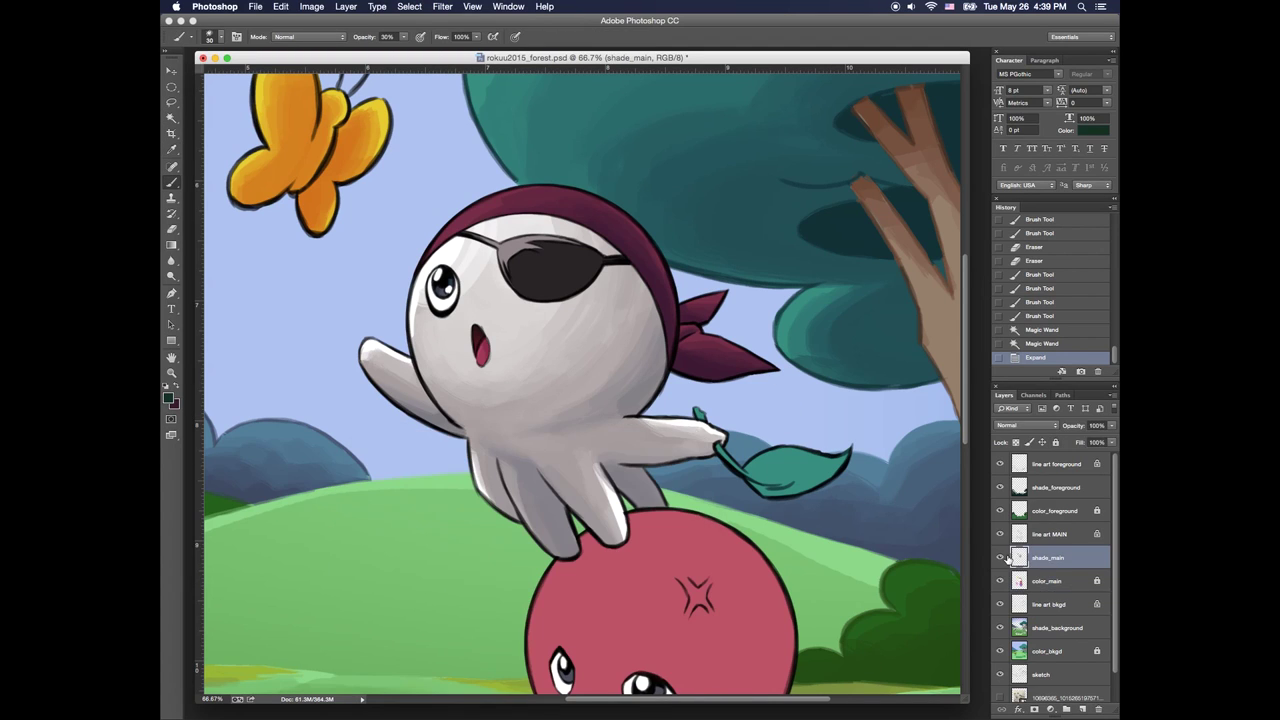
Paint dark green shadow along the leaf's stem and base, and soften it with the Eraser
left_click_drag(718, 449, 733, 466)
left_click_drag(722, 453, 741, 475)
left_click_drag(733, 466, 770, 491)
mouse_move(760, 488)
left_mouse_down()
mouse_move(800, 491)
mouse_move(828, 475)
mouse_move(785, 462)
mouse_move(770, 490)
mouse_move(747, 481)
left_mouse_up()
key("bracketright")
key("bracketright")
key("bracketright")
key("e")
left_click_drag(747, 478, 759, 489)
mouse_move(755, 484)
left_mouse_down()
mouse_move(824, 477)
mouse_move(753, 472)
mouse_move(800, 463)
mouse_move(755, 490)
mouse_move(831, 482)
mouse_move(794, 490)
left_mouse_up()
Paint dark green shadow along the leaf's lower edge up to its tip
key("b")
left_click_drag(766, 489, 803, 488)
left_click_drag(780, 490, 812, 485)
left_click_drag(795, 489, 822, 481)
left_click_drag(810, 485, 834, 474)
left_click_drag(824, 479, 842, 465)
left_click_drag(836, 470, 848, 452)
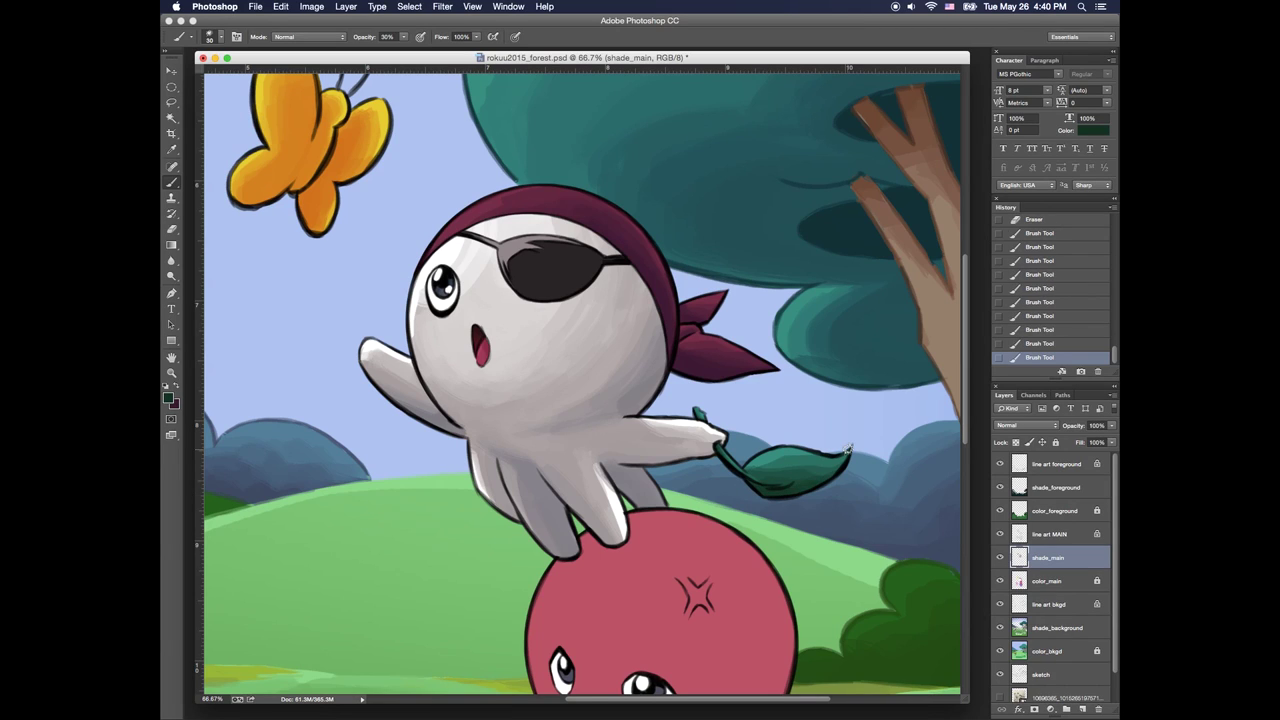
Blend the leaf and stem shading with greens sampled from the leaf, using a smaller brush
key("bracketleft")
key("bracketleft")
left_click(751, 471, "alt")
left_click_drag(735, 463, 760, 482)
left_click(757, 480, "alt")
left_click(771, 464, "alt")
left_click(798, 482, "alt")
left_click(814, 468, "alt")
key("e")
key("b")
mouse_move(804, 454)
left_mouse_down()
mouse_move(836, 456)
mouse_move(818, 474)
left_mouse_up()
left_click(805, 464, "alt")
left_click(840, 470, "alt")
left_click(828, 466, "alt")
left_click(716, 452, "alt")
left_click_drag(727, 462, 740, 476)
Select the eyepatch's grey highlight and strap on the color_main layer with the Magic Wand and expand the selection
key("w")
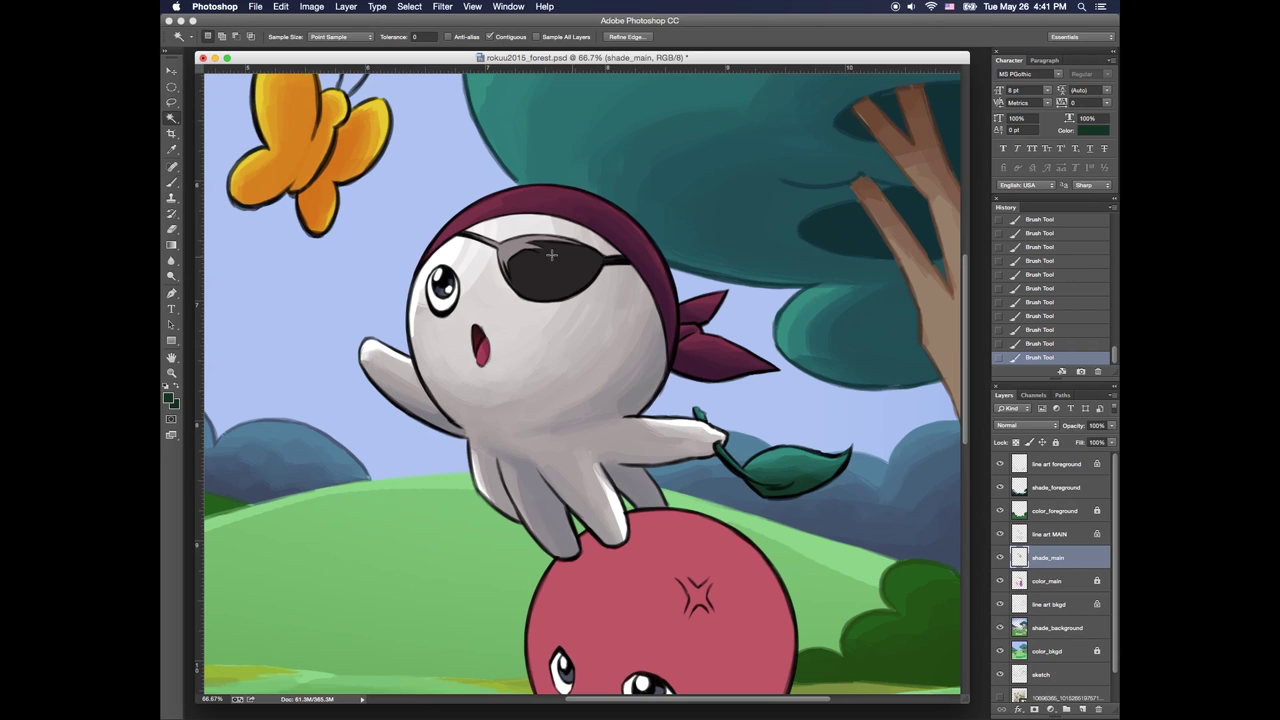
left_click(552, 251)
left_click(1050, 581)
key("super+d")
left_click(548, 248)
left_click(409, 7)
mouse_move(440, 169)
left_click(567, 192)
left_click(530, 399)
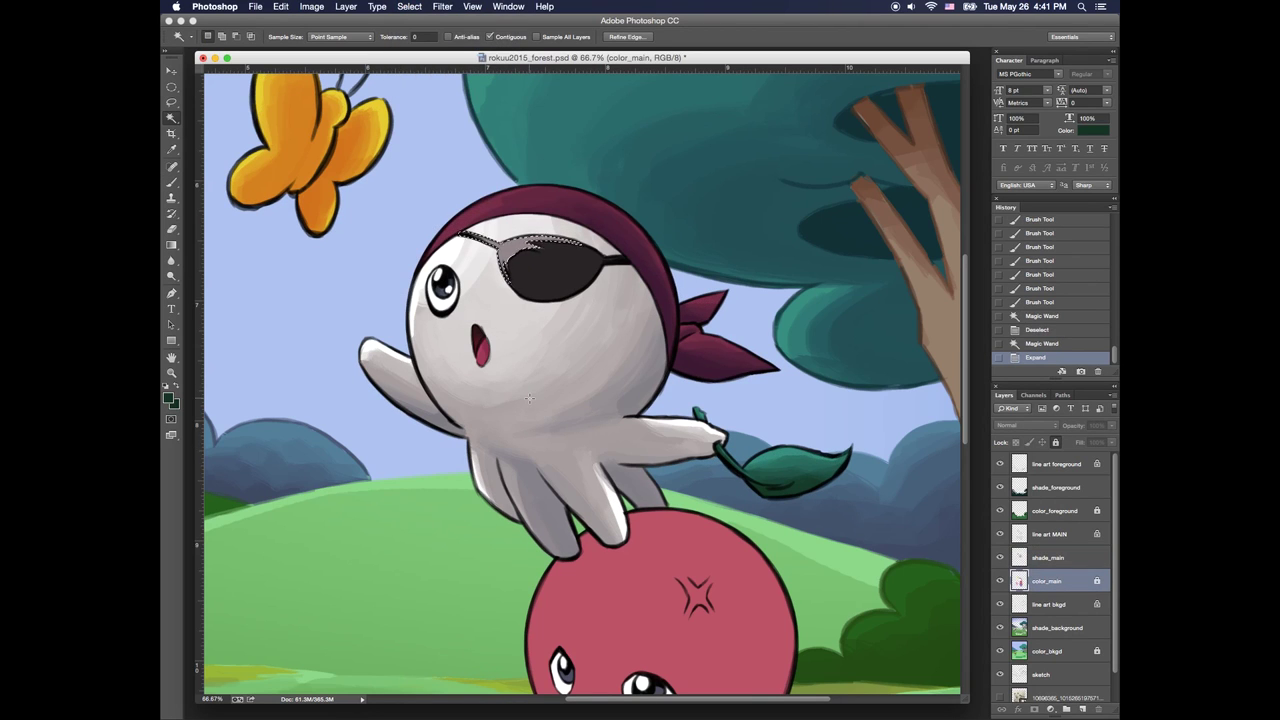
Set the foreground colour to a muted blue-violet for the eyepatch highlight
key("b")
left_click(169, 398)
left_click(526, 248)
left_click(543, 523)
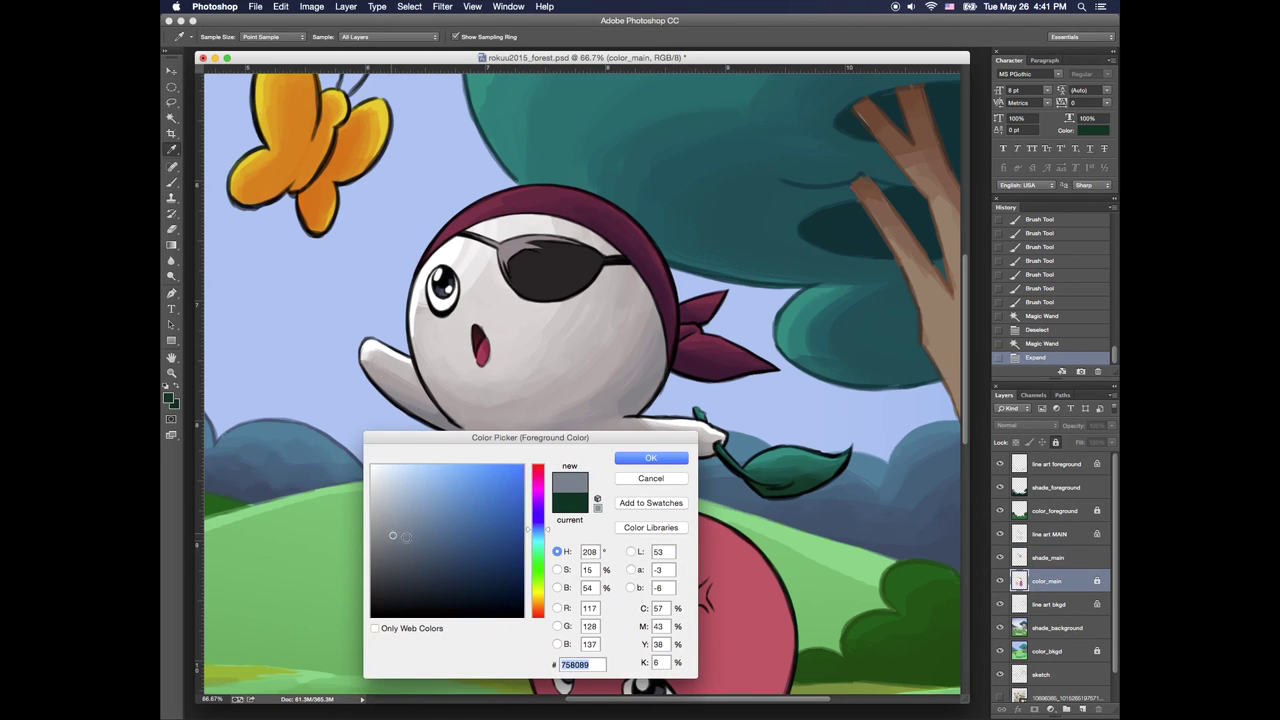
mouse_move(426, 519)
left_mouse_down()
mouse_move(423, 586)
mouse_move(437, 551)
mouse_move(425, 521)
left_mouse_up()
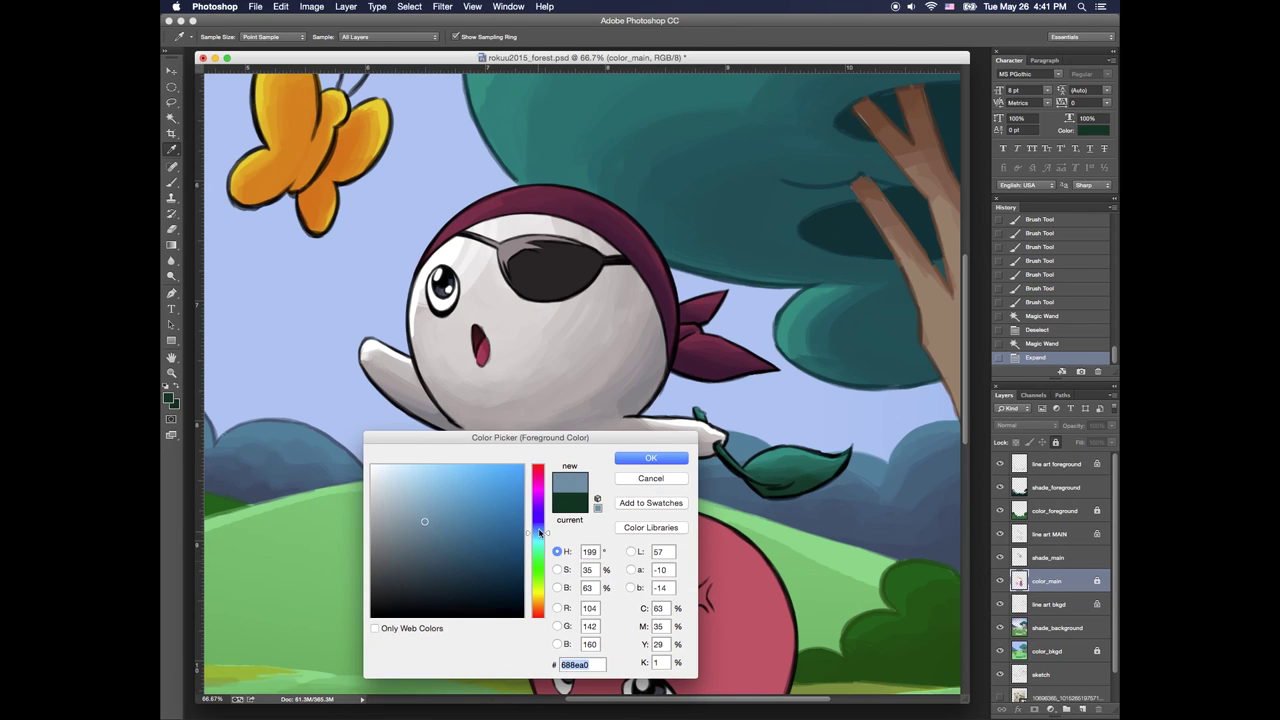
key("Return")
left_click(172, 184)
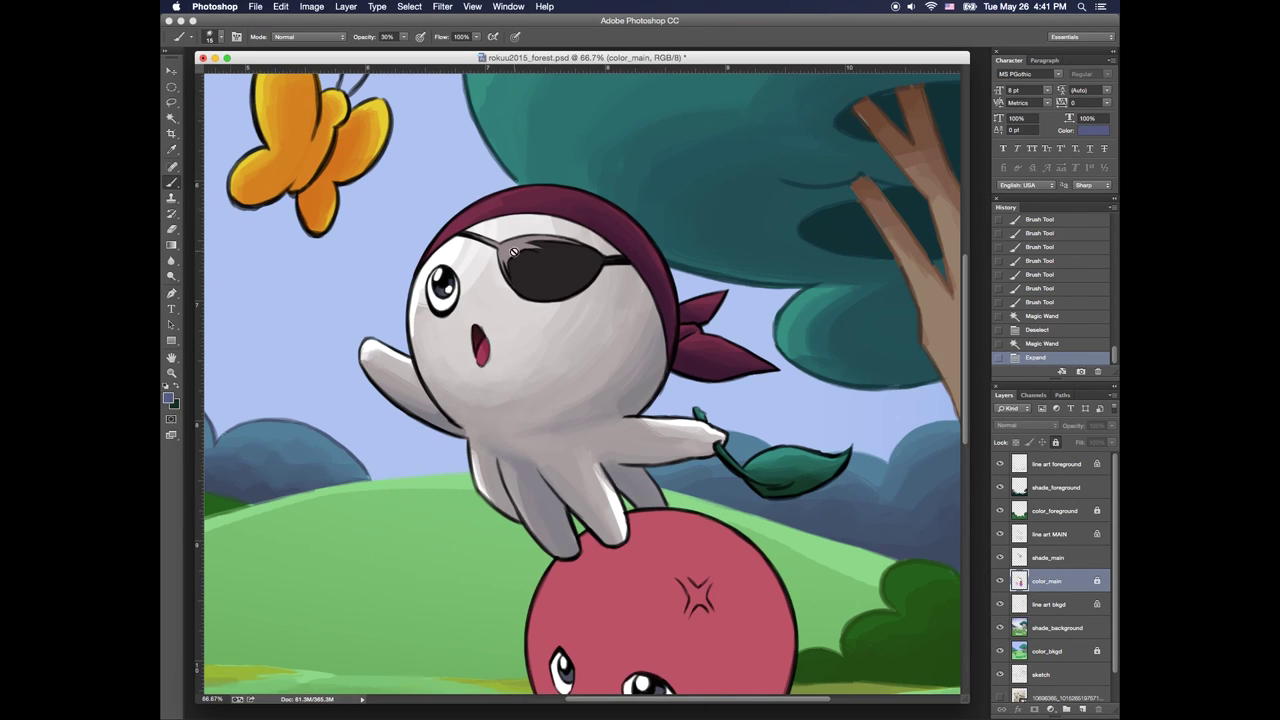
Paint the blue-violet over the eyepatch's highlight on the shade_main layer with a larger brush and clear the selection
left_click(1040, 558)
key("]")
key("]")
key("]")
key("]")
mouse_move(512, 250)
left_mouse_down()
mouse_move(480, 242)
mouse_move(552, 240)
mouse_move(510, 244)
left_mouse_up()
mouse_move(510, 244)
left_mouse_down()
mouse_move(422, 257)
mouse_move(494, 260)
left_mouse_up()
mouse_move(500, 250)
left_mouse_down()
mouse_move(496, 260)
mouse_move(570, 243)
left_mouse_up()
mouse_move(598, 254)
left_mouse_down()
mouse_move(624, 260)
mouse_move(604, 258)
left_mouse_up()
left_click_drag(565, 240, 540, 236)
left_click(551, 326)
key("super+d")
Blend the eyepatch's upper highlight with a greyish purple sampled from it, using a much smaller brush
left_click(529, 239, "alt")
key("[")
key("[")
key("[")
key("[")
key("[")
key("[")
key("[")
left_click_drag(504, 250, 538, 238)
Select the eyepatch's dark area on color_main with the Magic Wand, expand the selection, hide its edges and activate shade_main
key("alt+bracketleft")
key("w")
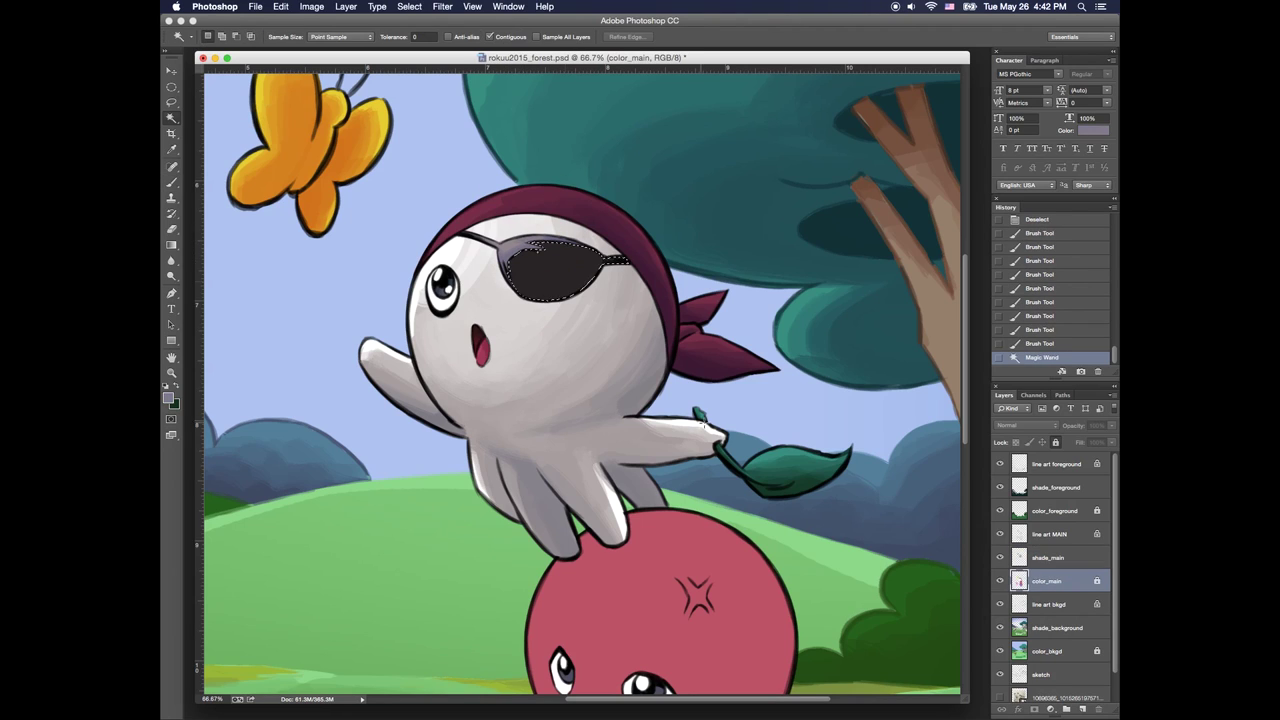
left_click(545, 268)
left_click(409, 6)
left_click(560, 205)
key("Return")
key("b")
key("super+h")
left_click(1017, 549)
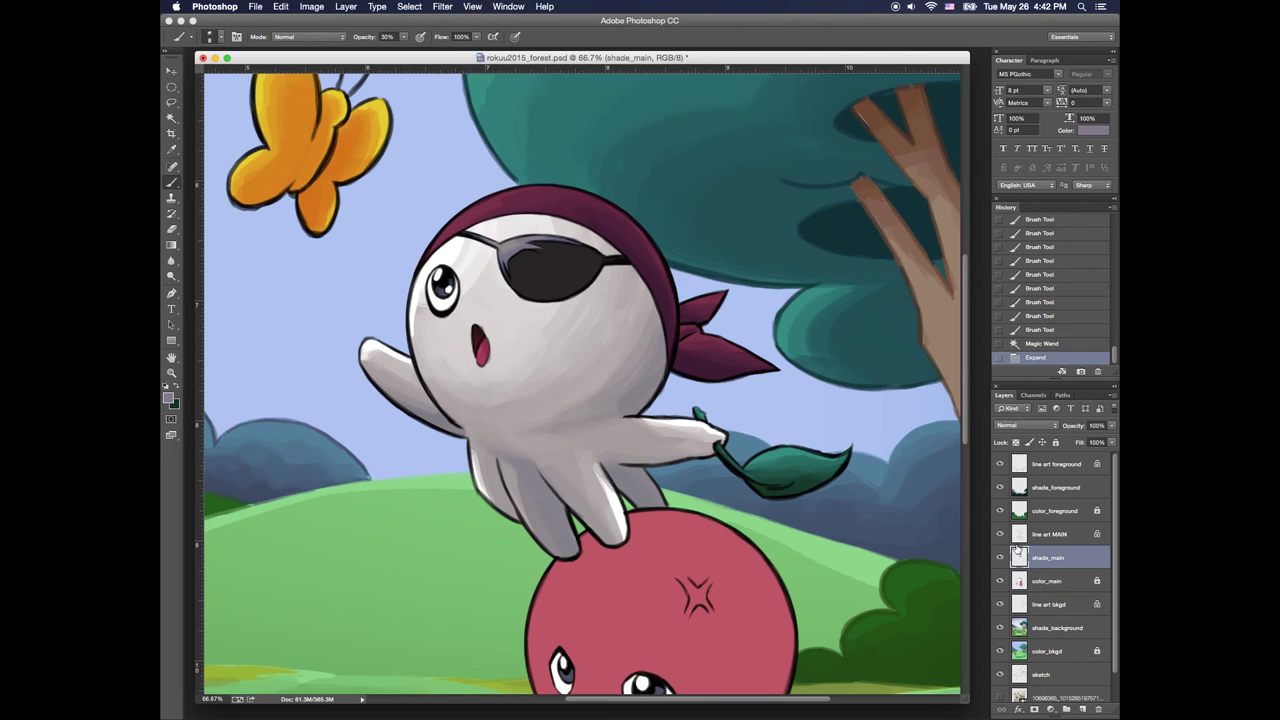
Set the foreground colour to a very dark navy and paint it over the eyepatch's dark area on shade_main
left_click(168, 398)
left_click(552, 275)
left_click(556, 237)
mouse_move(444, 570)
left_mouse_down()
mouse_move(452, 586)
mouse_move(440, 593)
left_mouse_up()
left_click(651, 458)
mouse_move(553, 254)
left_mouse_down()
mouse_move(594, 263)
mouse_move(556, 270)
mouse_move(601, 262)
mouse_move(530, 258)
mouse_move(603, 262)
mouse_move(516, 297)
mouse_move(566, 263)
mouse_move(558, 285)
mouse_move(516, 293)
mouse_move(511, 268)
mouse_move(567, 251)
mouse_move(550, 245)
mouse_move(559, 260)
mouse_move(585, 250)
mouse_move(570, 322)
mouse_move(537, 254)
mouse_move(574, 240)
left_mouse_up()
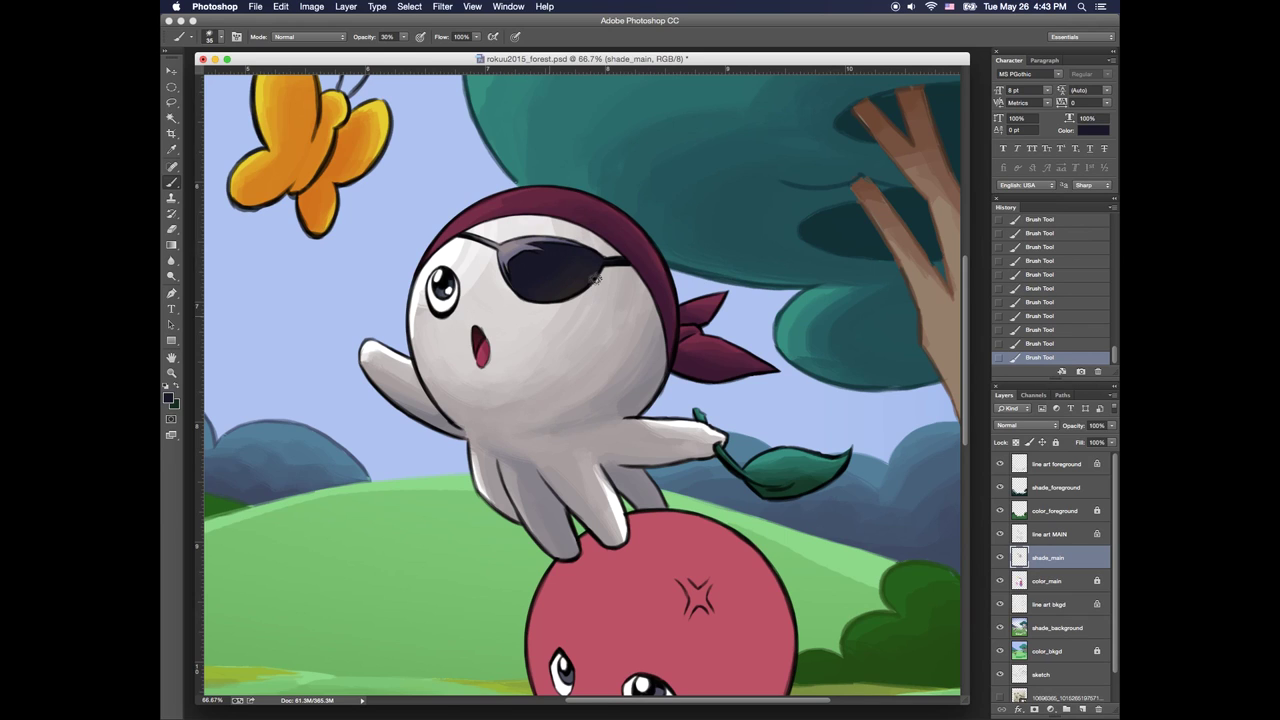
Set the foreground colour to near-black #030304 and deepen the eyepatch's darkest area with a smaller brush
left_click(170, 398)
left_click(410, 611)
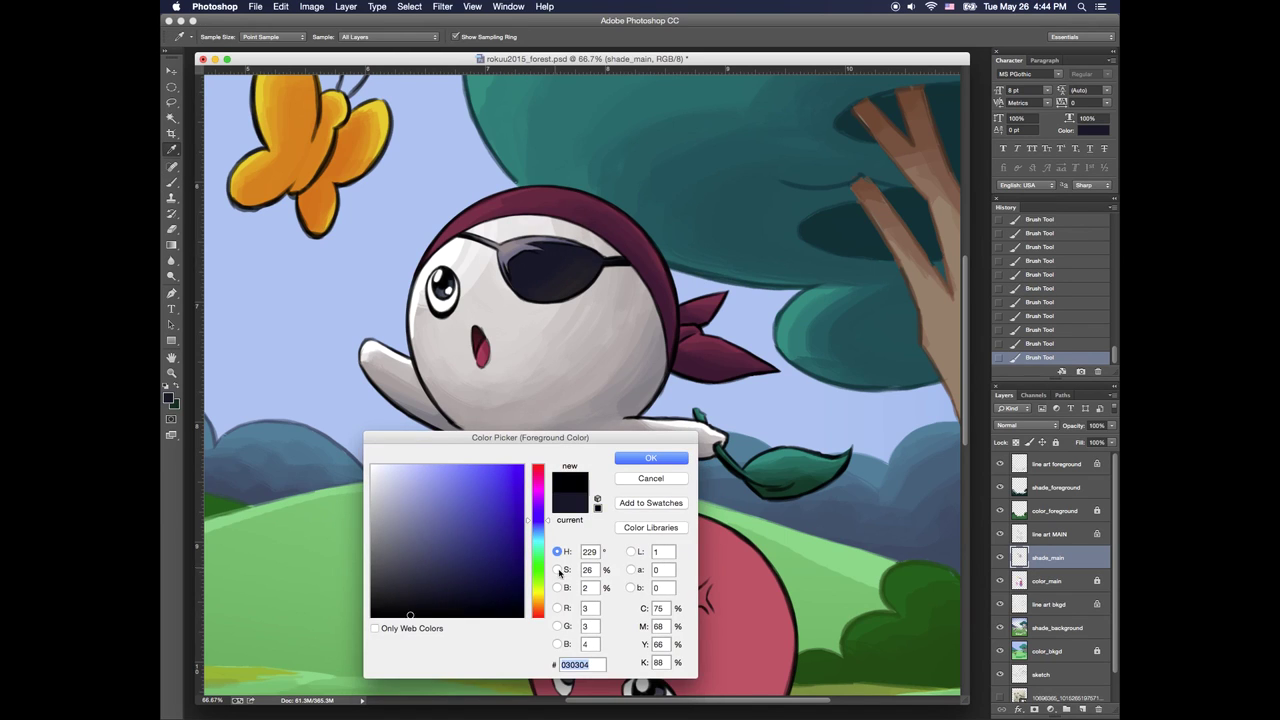
left_click(650, 457)
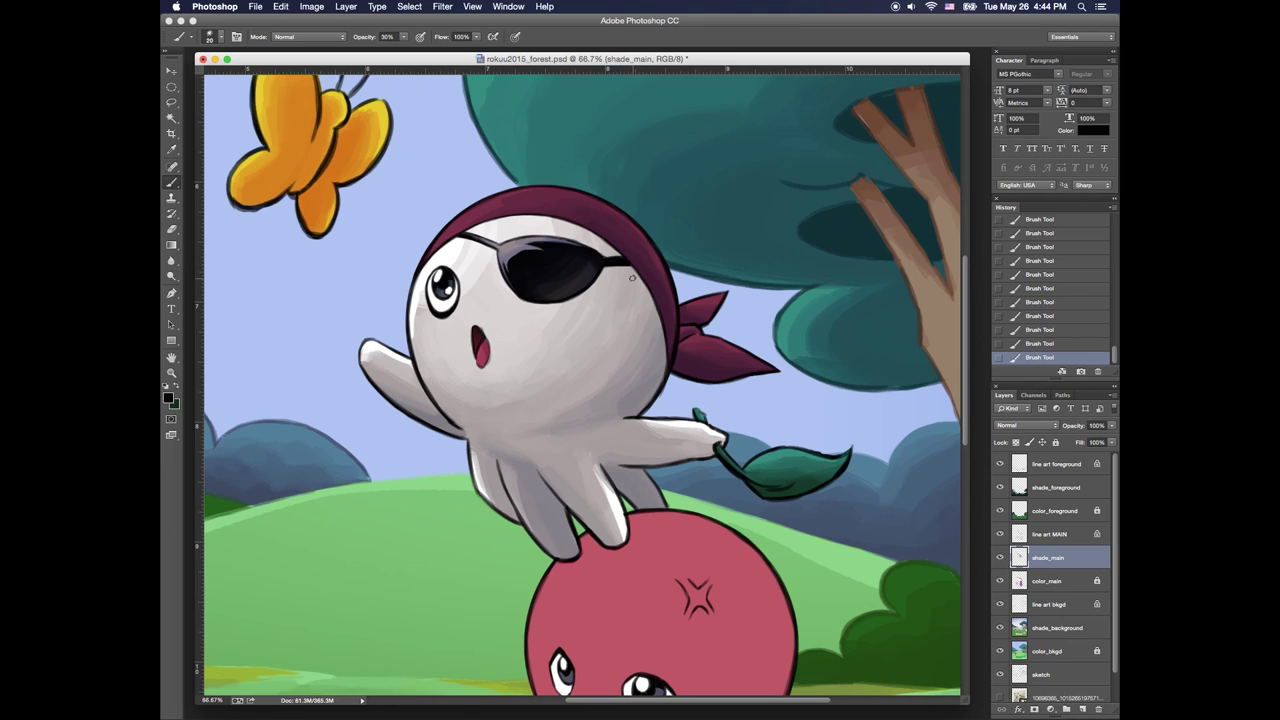
Select the red octopus's body on color_main with the Magic Wand, expand the selection, hide its edges and activate shade_main
left_click_drag(666, 447, 522, 155)
left_click(1058, 582)
key("w")
left_click(570, 402)
left_click(382, 6)
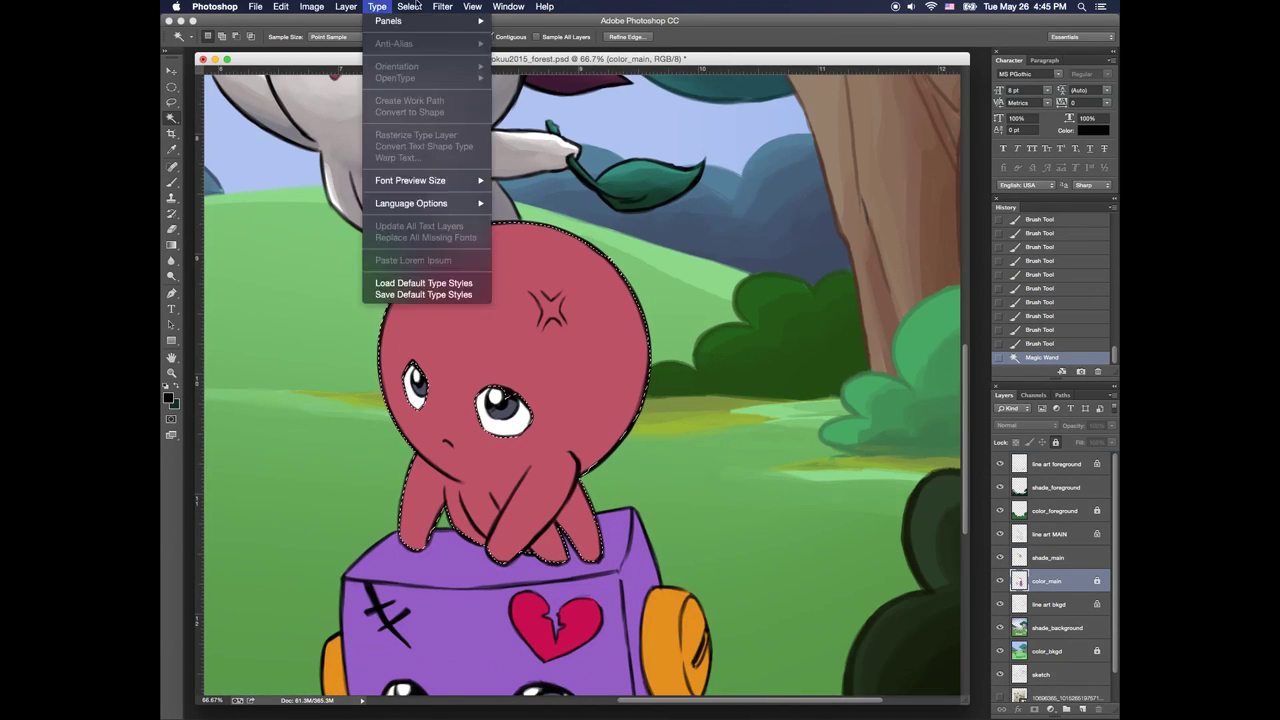
mouse_move(414, 6)
mouse_move(420, 169)
left_click(563, 192)
left_click(536, 399)
key("super+h")
key("b")
left_click(1029, 556)
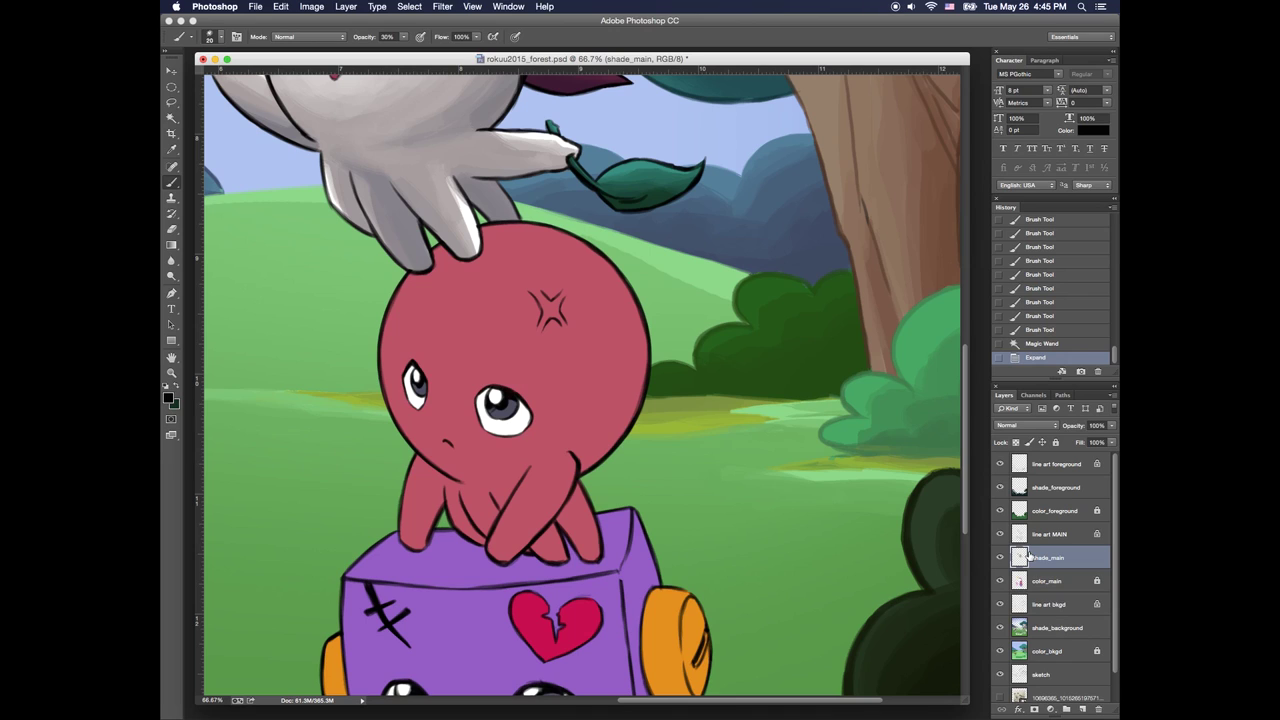
Set the foreground colour to a deep crimson for shading the red octopus and save the document
left_click(170, 401)
left_click(450, 400)
left_click(501, 518)
left_click(505, 543)
left_click(493, 537)
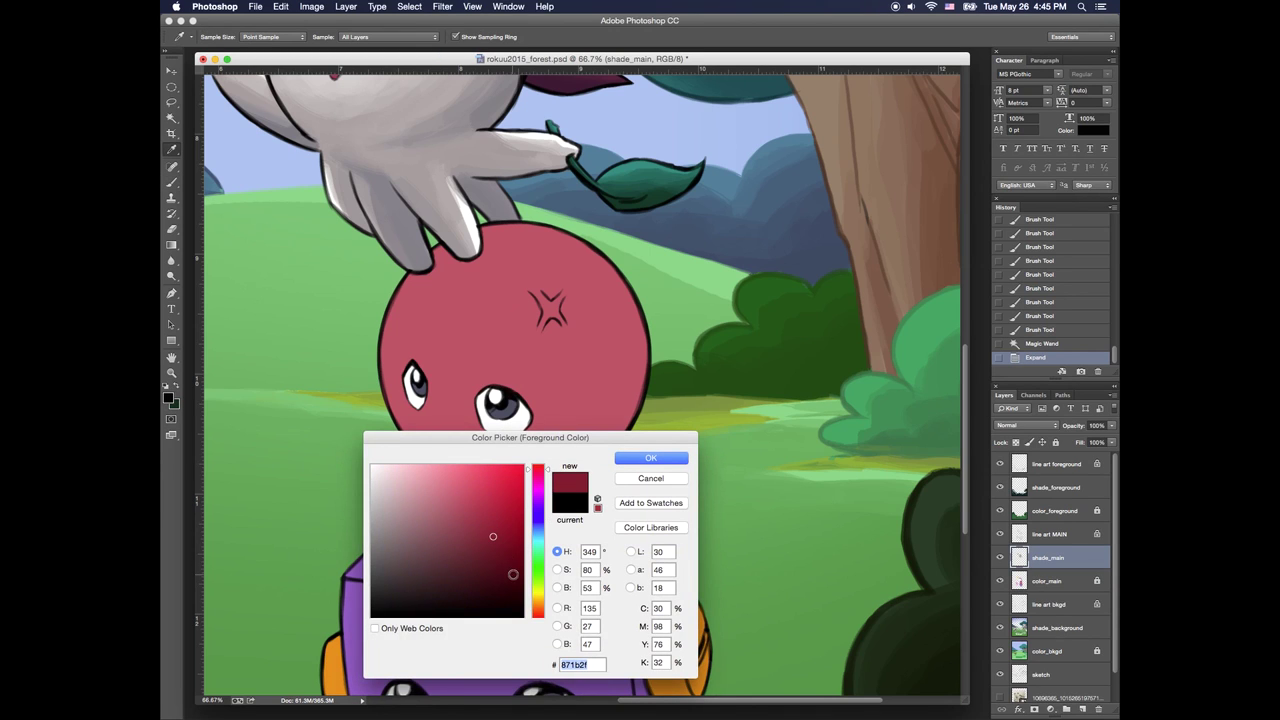
left_click(506, 523)
left_click(540, 467)
left_click(503, 517)
left_click(540, 472)
left_click(514, 529)
left_click(643, 459)
key("ctrl+s")
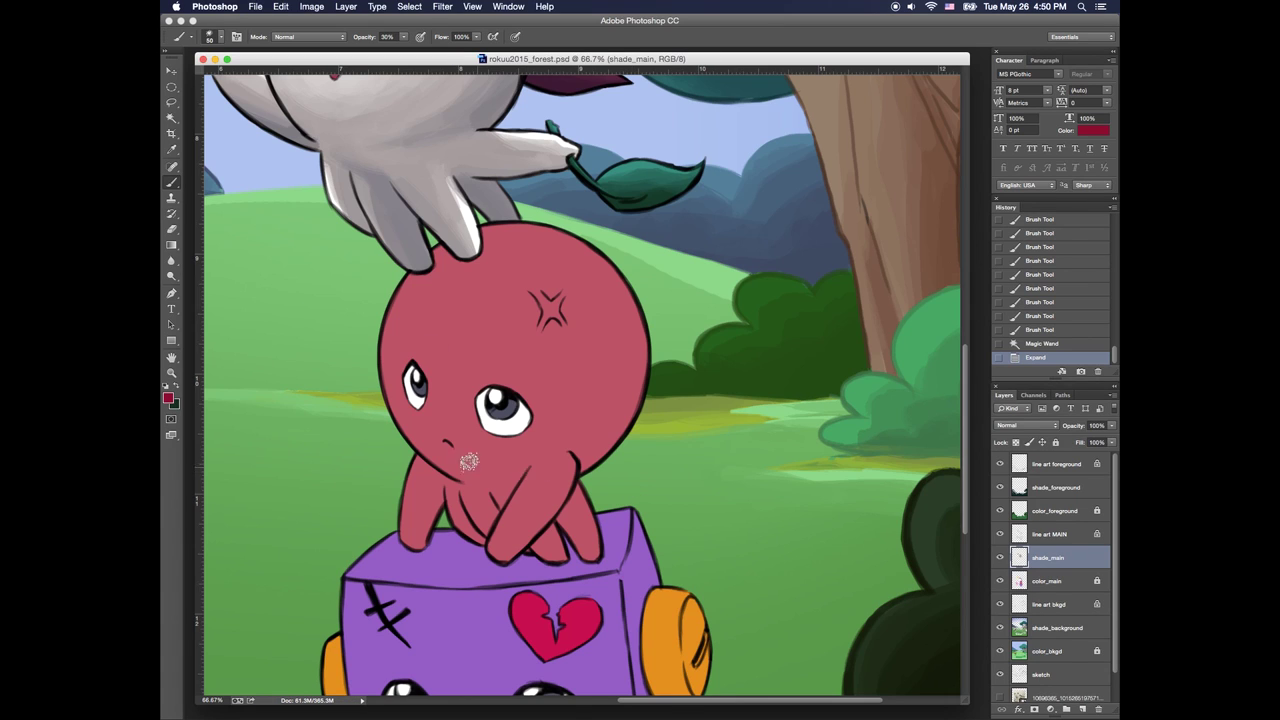
Paint crimson over the red octopus's head and legs with a large brush, and erase a round highlight on its forehead
mouse_move(470, 463)
left_mouse_down()
mouse_move(487, 290)
mouse_move(468, 450)
mouse_move(600, 345)
mouse_move(553, 447)
mouse_move(625, 363)
mouse_move(539, 415)
mouse_move(489, 314)
mouse_move(440, 338)
mouse_move(523, 476)
mouse_move(560, 467)
mouse_move(554, 502)
mouse_move(583, 554)
mouse_move(550, 566)
mouse_move(453, 475)
mouse_move(413, 542)
mouse_move(422, 435)
mouse_move(492, 451)
left_mouse_up()
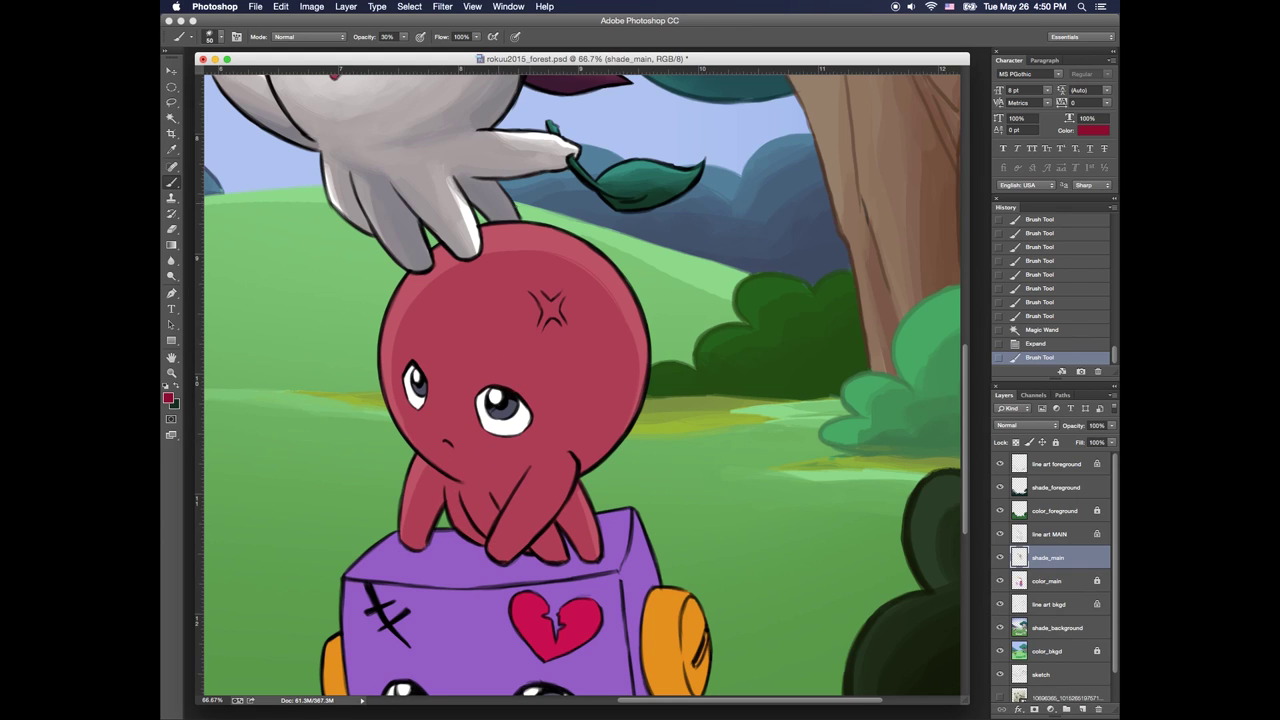
mouse_move(547, 282)
left_mouse_down()
mouse_move(552, 264)
mouse_move(569, 273)
left_mouse_up()
left_click(177, 386)
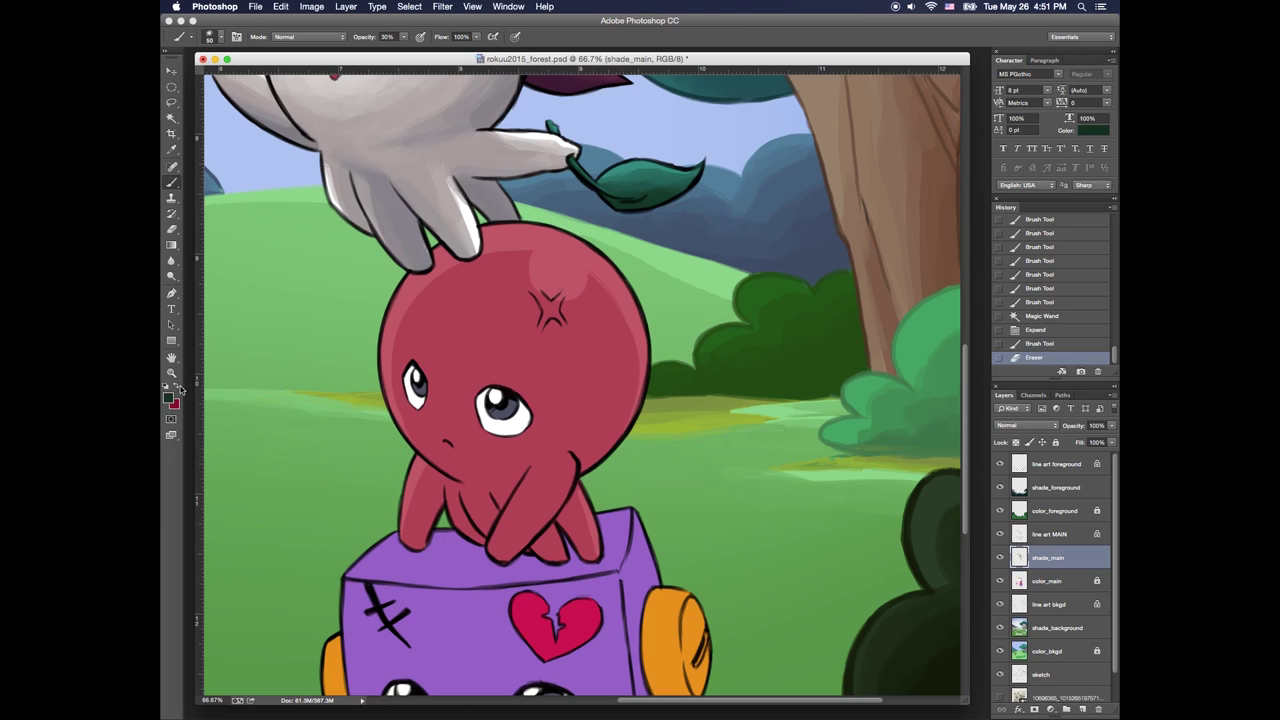
Touch up the red octopus's legs and refine the head's upper edge with a sampled red at 50% opacity and a smaller brush
left_click_drag(586, 486, 597, 520)
mouse_move(597, 520)
left_mouse_down()
mouse_move(585, 488)
mouse_move(601, 548)
left_mouse_up()
mouse_move(496, 554)
left_mouse_down()
mouse_move(534, 477)
mouse_move(526, 488)
mouse_move(569, 524)
mouse_move(534, 482)
mouse_move(503, 557)
left_mouse_up()
left_click(540, 465, "alt")
key("5")
key("bracketleft")
key("bracketleft")
key("bracketleft")
left_click_drag(496, 254, 527, 249)
left_click_drag(522, 250, 544, 252)
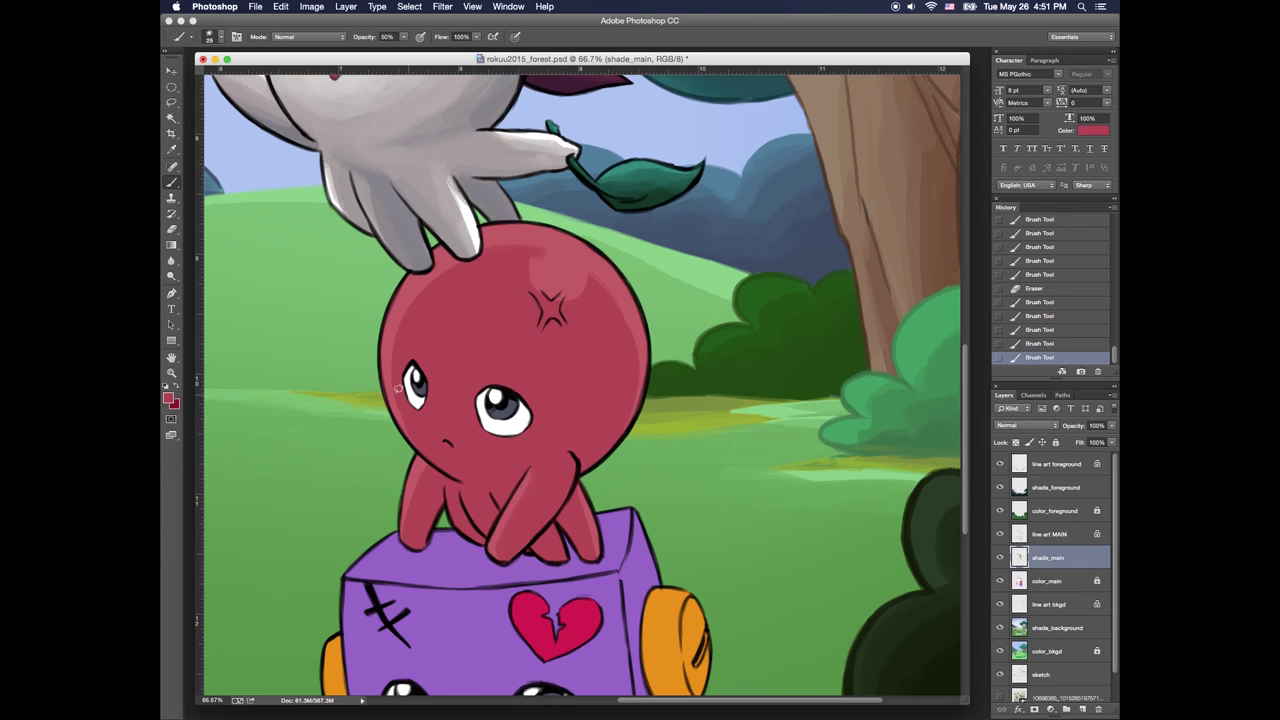
Blend the lighter red rim around the octopus's head and soften the edges of its forehead highlight
left_click_drag(436, 275, 399, 322)
left_click_drag(390, 342, 392, 414)
left_click_drag(438, 273, 457, 263)
mouse_move(536, 268)
left_mouse_down()
mouse_move(566, 296)
mouse_move(587, 275)
left_mouse_up()
left_click_drag(585, 268, 633, 340)
mouse_move(544, 245)
left_mouse_down()
mouse_move(503, 243)
mouse_move(536, 254)
left_mouse_up()
mouse_move(582, 278)
left_mouse_down()
mouse_move(594, 300)
mouse_move(560, 270)
left_mouse_up()
left_click_drag(548, 260, 582, 278)
mouse_move(552, 262)
left_mouse_down()
mouse_move(576, 286)
mouse_move(560, 270)
left_mouse_up()
mouse_move(562, 272)
left_mouse_down()
mouse_move(542, 262)
mouse_move(550, 280)
left_mouse_up()
mouse_move(538, 262)
left_mouse_down()
mouse_move(572, 290)
mouse_move(545, 264)
left_mouse_up()
mouse_move(548, 260)
left_mouse_down()
mouse_move(574, 286)
mouse_move(555, 287)
mouse_move(545, 268)
left_mouse_up()
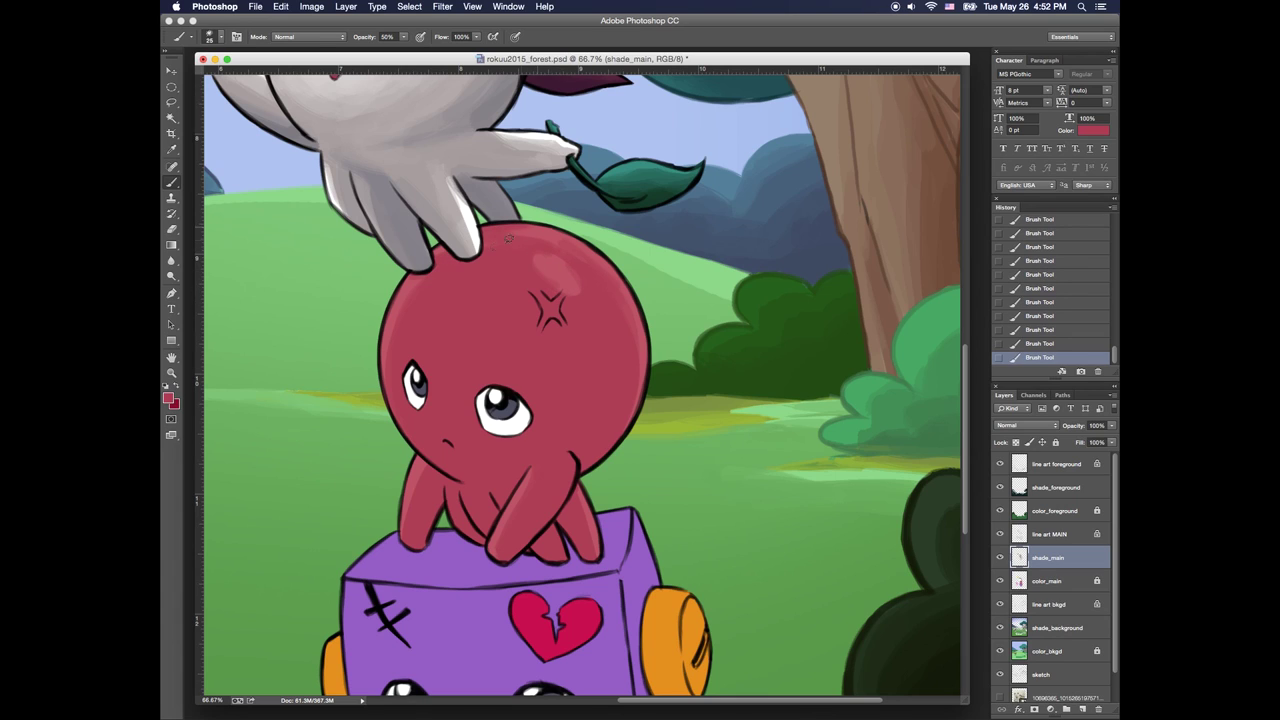
Paint a darker crimson across the red octopus's head and legs with a larger brush, leaving a lighter rim and forehead highlight
left_click(181, 387)
mouse_move(416, 394)
left_mouse_down()
mouse_move(437, 456)
mouse_move(474, 322)
mouse_move(560, 300)
mouse_move(590, 455)
mouse_move(563, 418)
mouse_move(465, 485)
mouse_move(450, 540)
mouse_move(420, 520)
mouse_move(561, 470)
mouse_move(520, 545)
mouse_move(560, 530)
mouse_move(580, 590)
left_mouse_up()
left_click_drag(422, 314, 405, 365)
left_click_drag(404, 350, 405, 433)
mouse_move(418, 312)
left_mouse_down()
mouse_move(484, 274)
mouse_move(458, 258)
left_mouse_up()
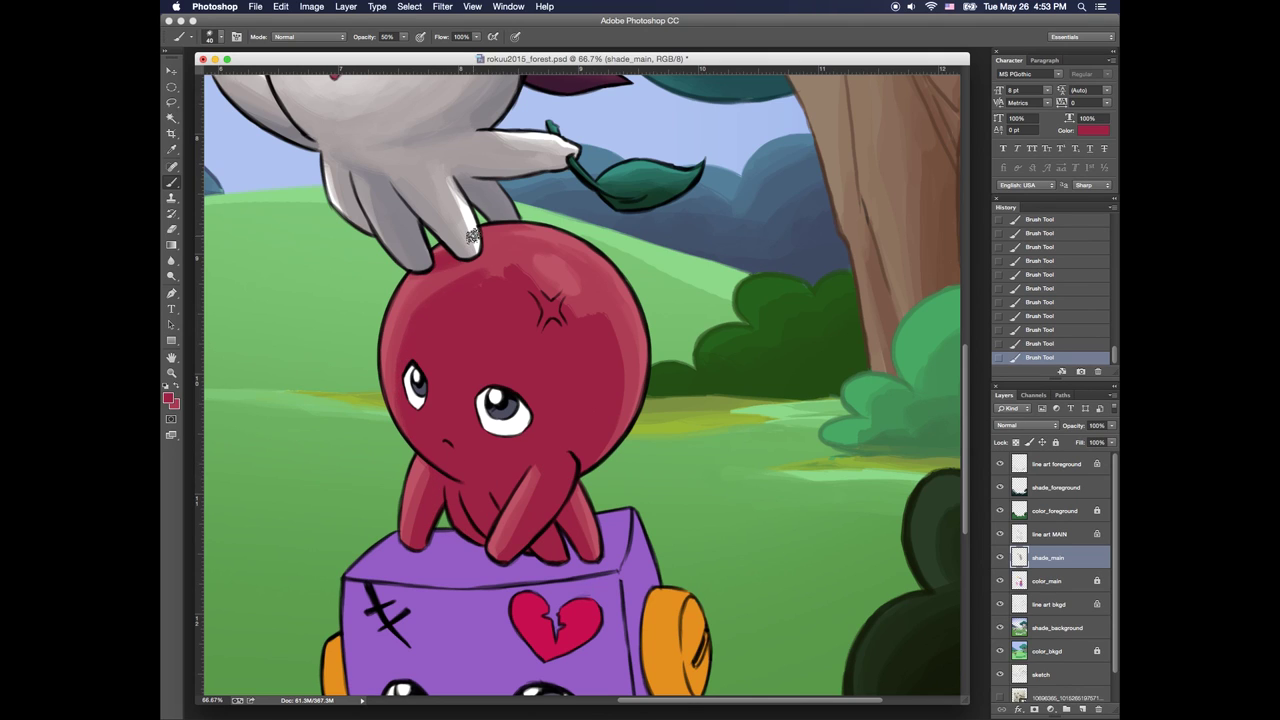
left_click_drag(414, 303, 397, 405)
mouse_move(440, 284)
left_mouse_down()
mouse_move(501, 273)
mouse_move(485, 263)
left_mouse_up()
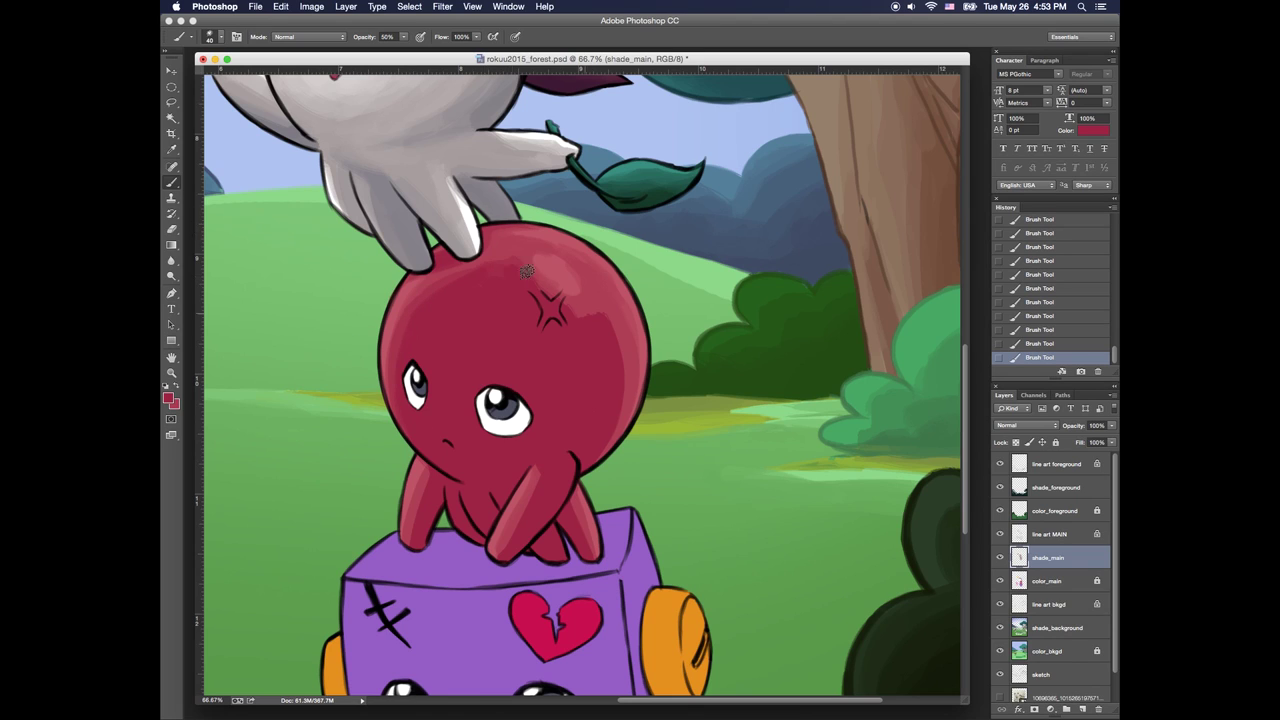
left_click_drag(566, 304, 600, 311)
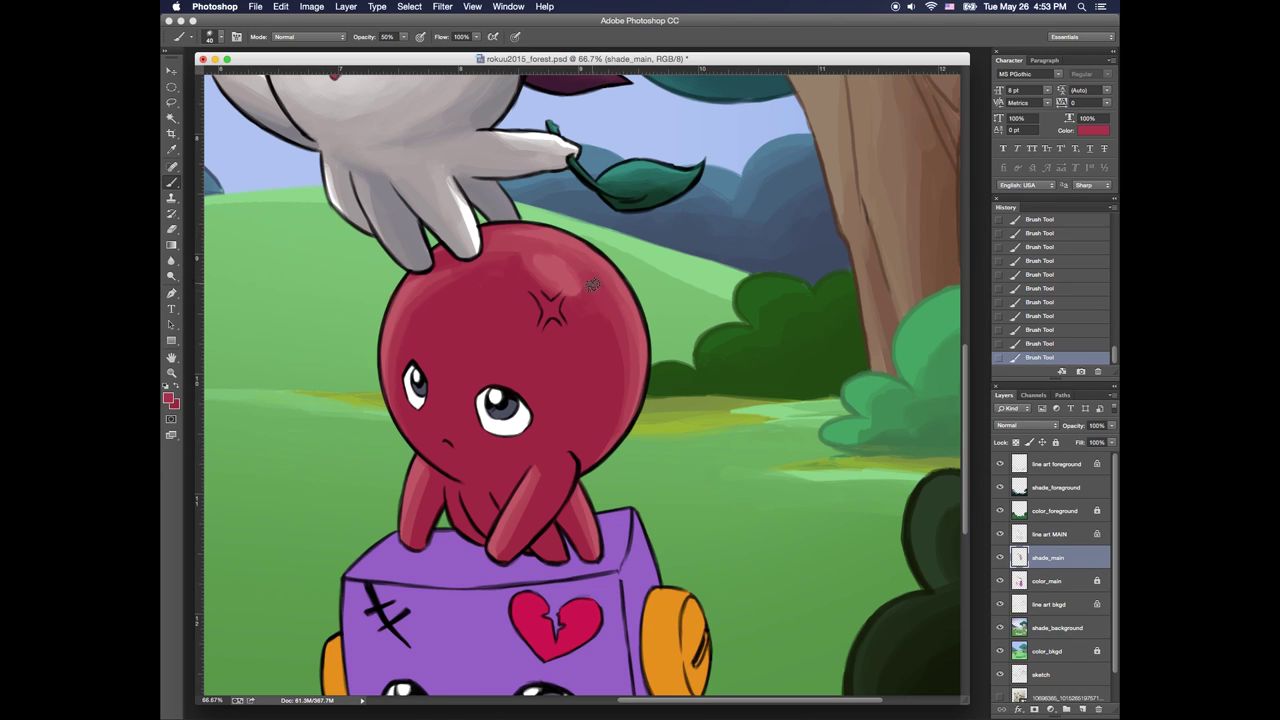
Blend the forehead highlight and the head's upper rim into the crimson using reds sampled from the head
left_click(482, 272, "alt")
mouse_move(494, 274)
left_mouse_down()
mouse_move(530, 262)
mouse_move(570, 290)
left_mouse_up()
left_click(546, 285, "alt")
left_click_drag(445, 275, 403, 305)
left_click(404, 303, "alt")
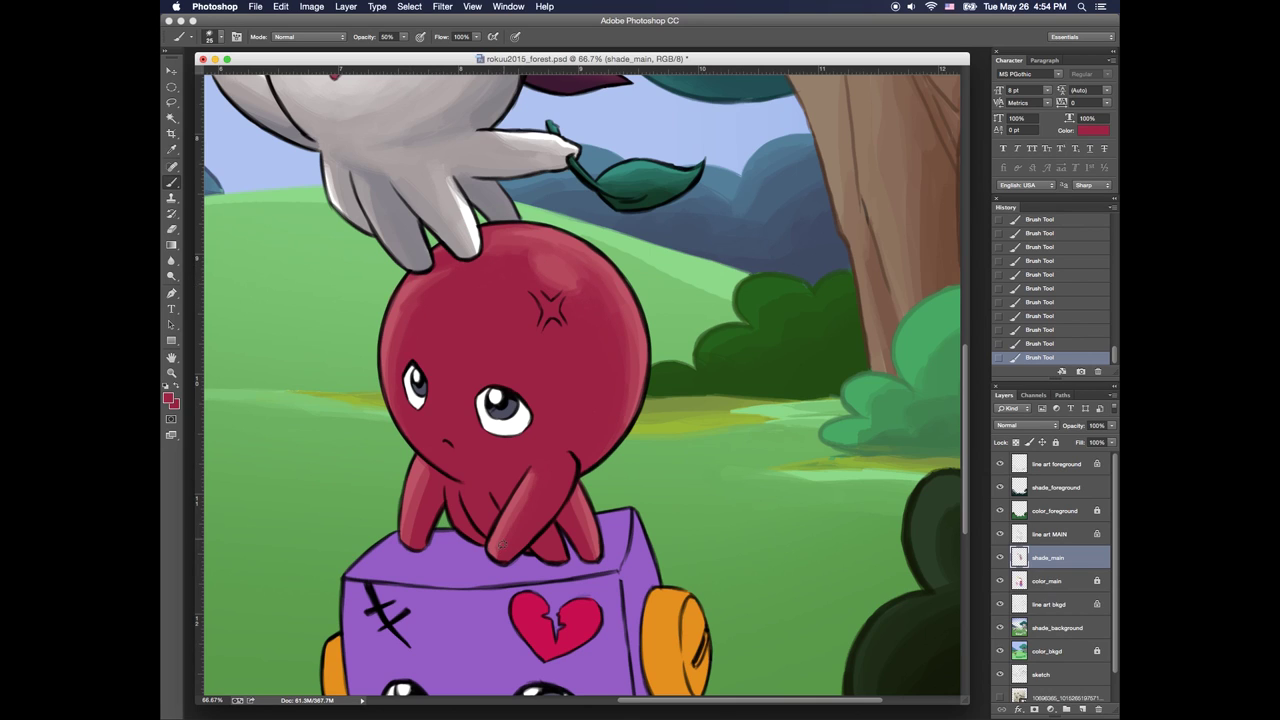
Blend light and shadow on the red octopus's front and rear legs using reds sampled from them
left_click(413, 506, "alt")
left_click_drag(484, 552, 490, 545)
left_click(505, 500, "alt")
left_click_drag(526, 476, 508, 500)
left_click_drag(522, 478, 506, 504)
mouse_move(515, 483)
left_mouse_down()
mouse_move(500, 515)
mouse_move(550, 550)
left_mouse_up()
left_click_drag(544, 546, 556, 556)
mouse_move(560, 540)
left_mouse_down()
mouse_move(566, 556)
mouse_move(496, 578)
mouse_move(511, 581)
mouse_move(542, 534)
mouse_move(581, 563)
left_mouse_up()
Set the foreground colour to a very dark maroon and shade the red octopus's rear legs at 40% opacity
left_click(169, 398)
left_click(472, 549)
left_click(651, 457)
left_click(169, 398)
left_click(651, 456)
left_click_drag(567, 516, 585, 556)
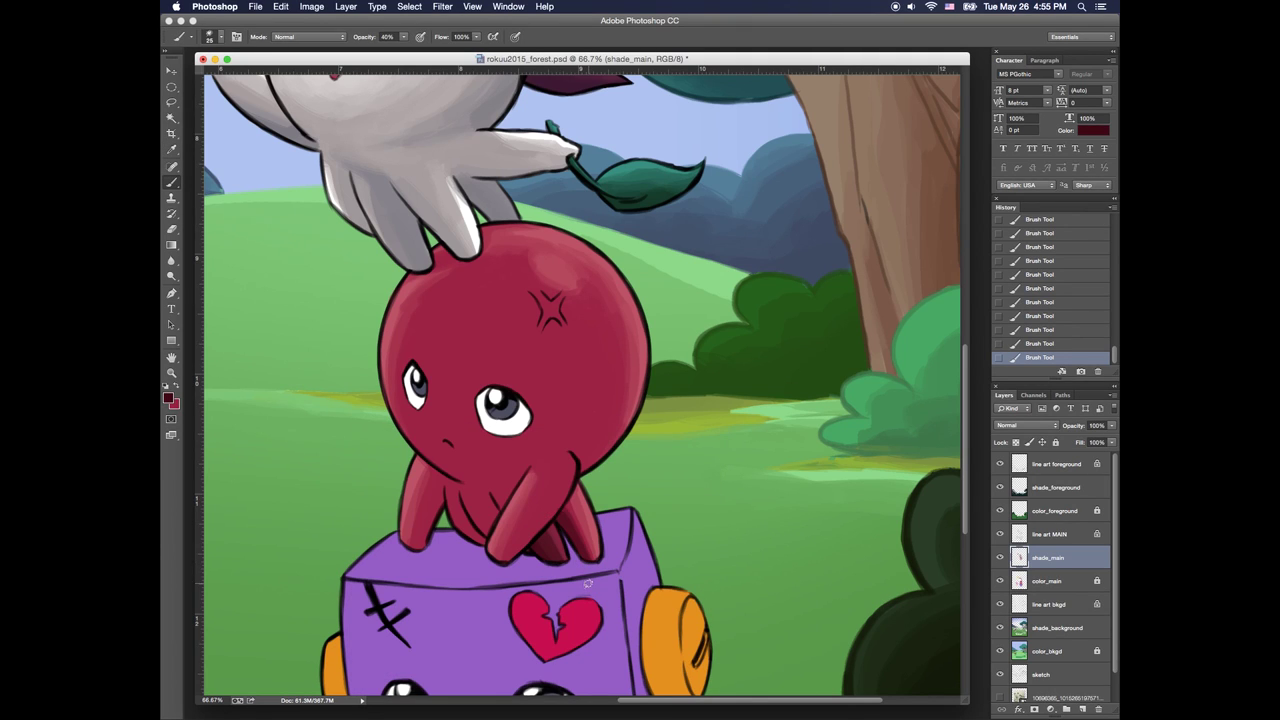
Shade the underside of the head and the inner legs of the red octopus with sampled dark maroon
left_click(176, 387)
left_click(547, 536, "alt")
left_click_drag(441, 489, 427, 543)
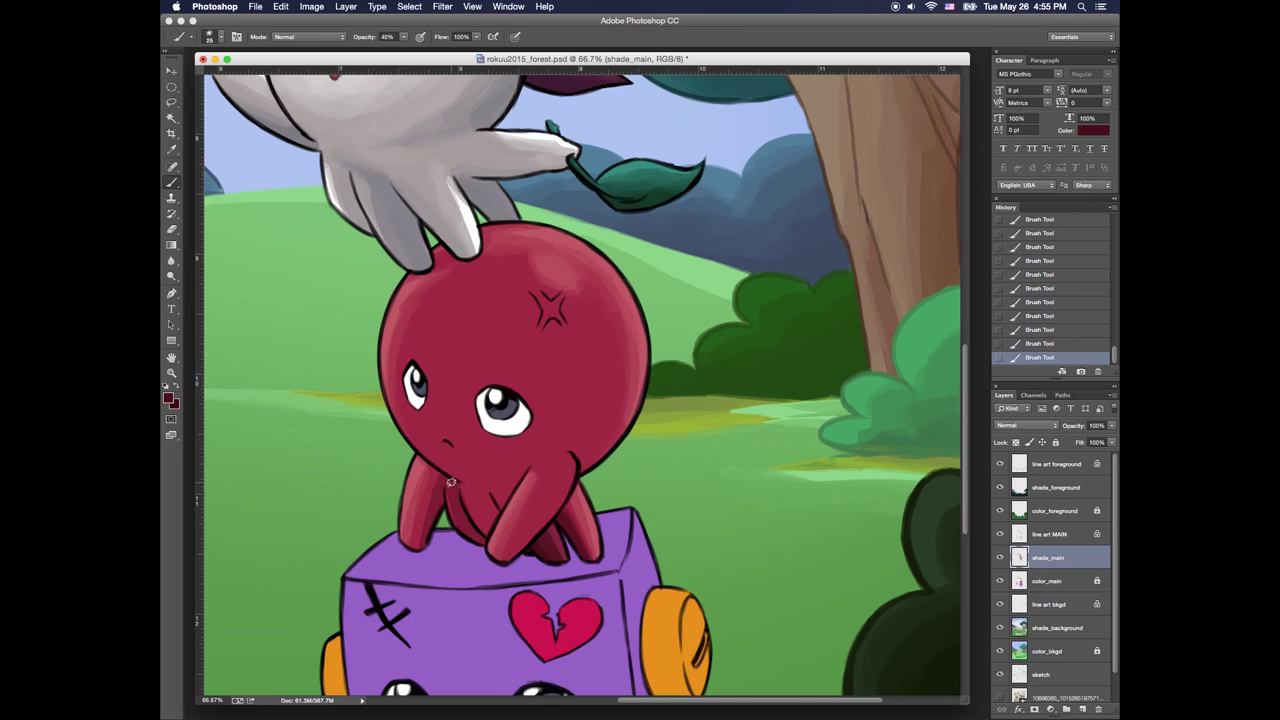
left_click(441, 484, "alt")
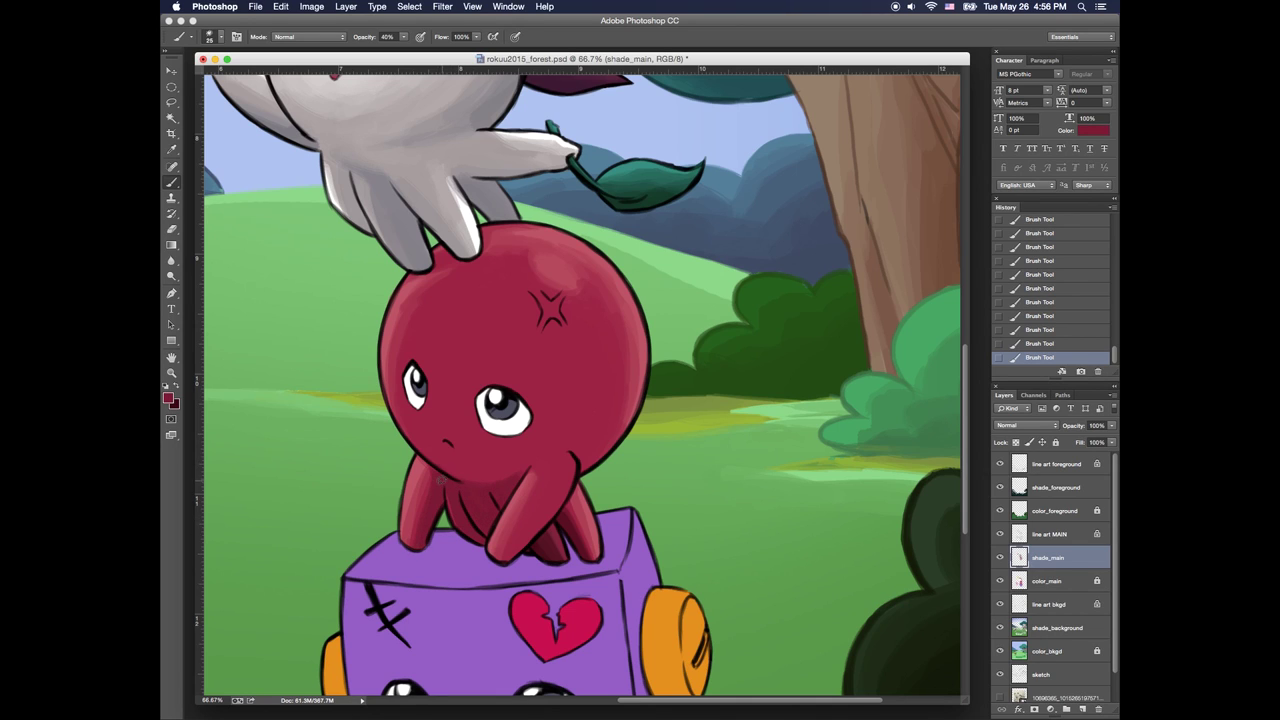
Smooth the shading on the red octopus's head and legs using reds sampled from neighbouring areas
left_click(433, 441, "alt")
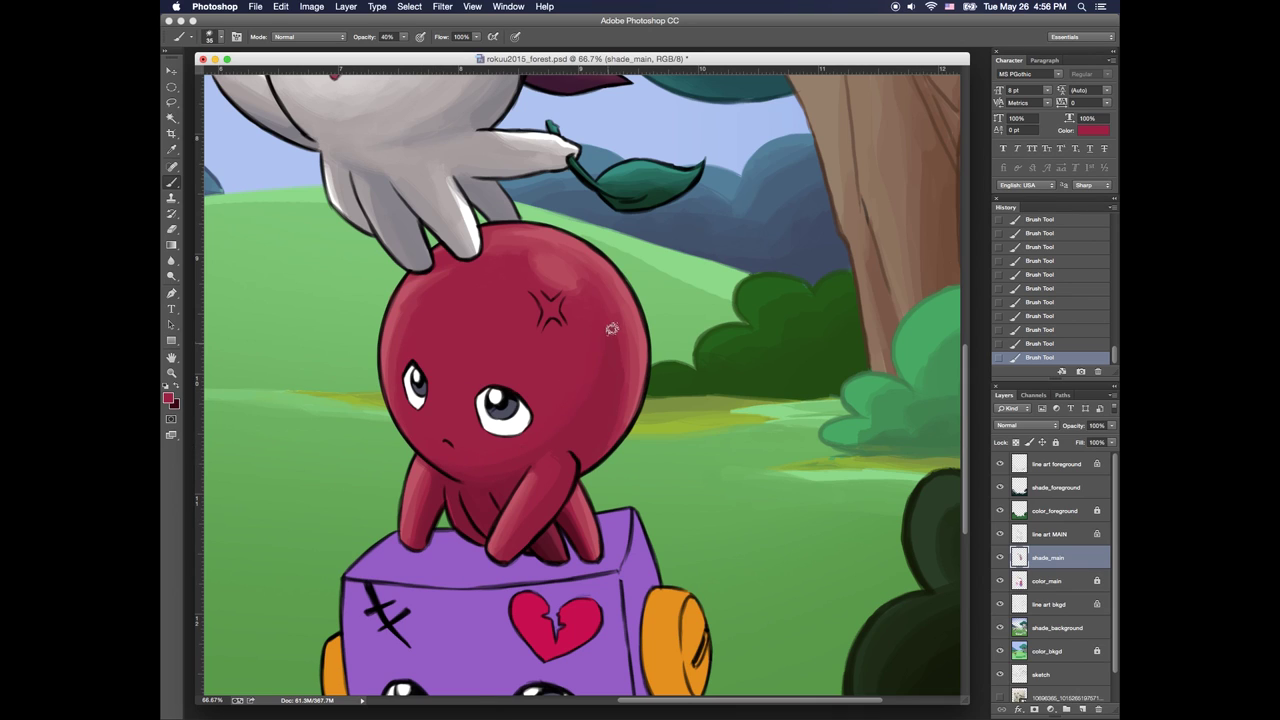
left_click(544, 456, "alt")
left_click_drag(629, 354, 623, 400)
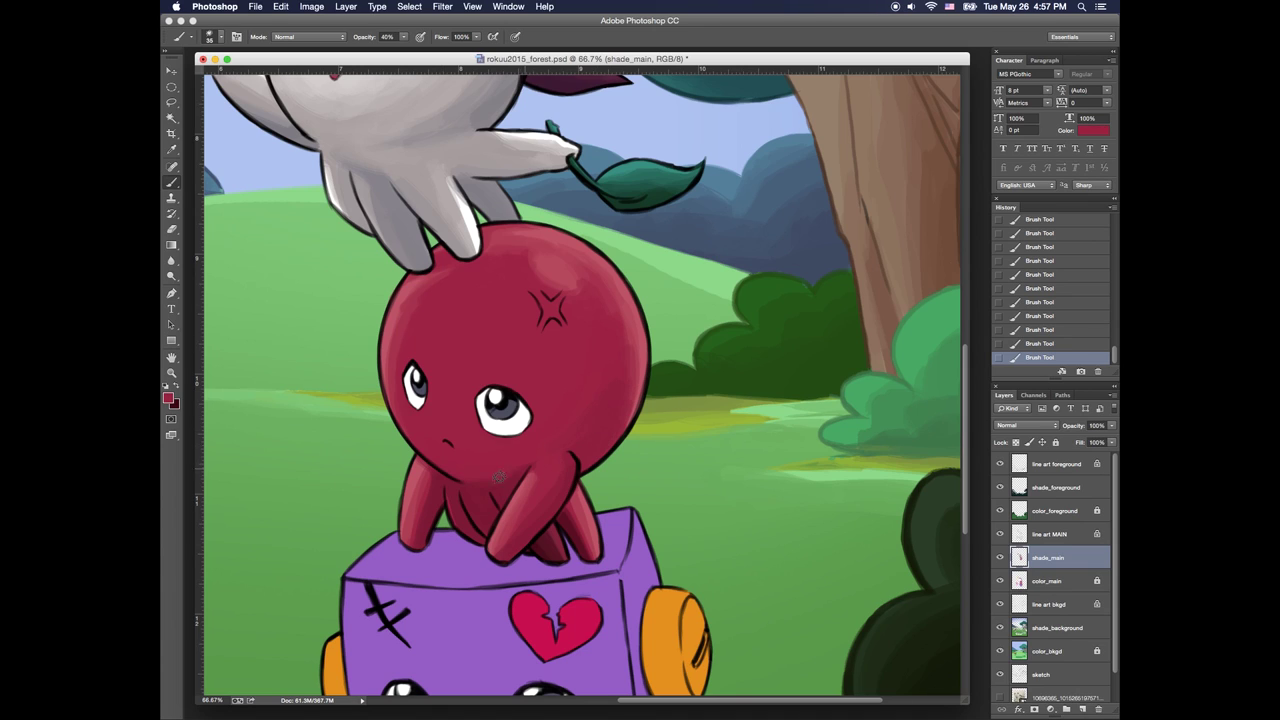
left_click(410, 474, "alt")
left_click(561, 516, "alt")
left_click(552, 438, "alt")
left_click(583, 421, "alt")
Erase part of the crossed front leg's upper edge and repaint it with a sampled red to blend it into the head
key("bracketright")
key("e")
mouse_move(532, 468)
left_mouse_down()
mouse_move(528, 480)
mouse_move(544, 477)
mouse_move(526, 478)
left_mouse_up()
key("b")
left_click(540, 476, "alt")
key("bracketleft")
left_click_drag(533, 469, 518, 478)
key("bracketright")
left_click_drag(522, 470, 516, 474)
Deepen the shadows between the red octopus's inner legs with sampled dark maroon and a small brush
left_click(530, 552, "alt")
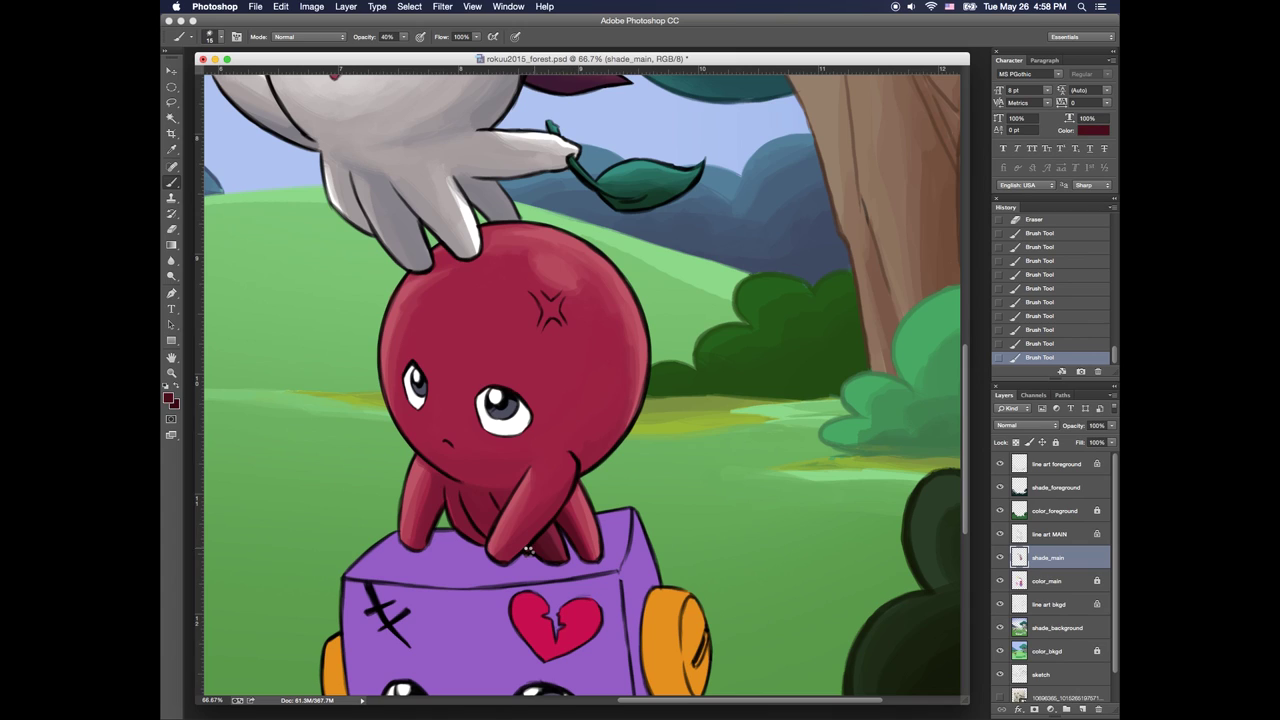
left_click_drag(463, 512, 483, 540)
left_click(463, 529, "alt")
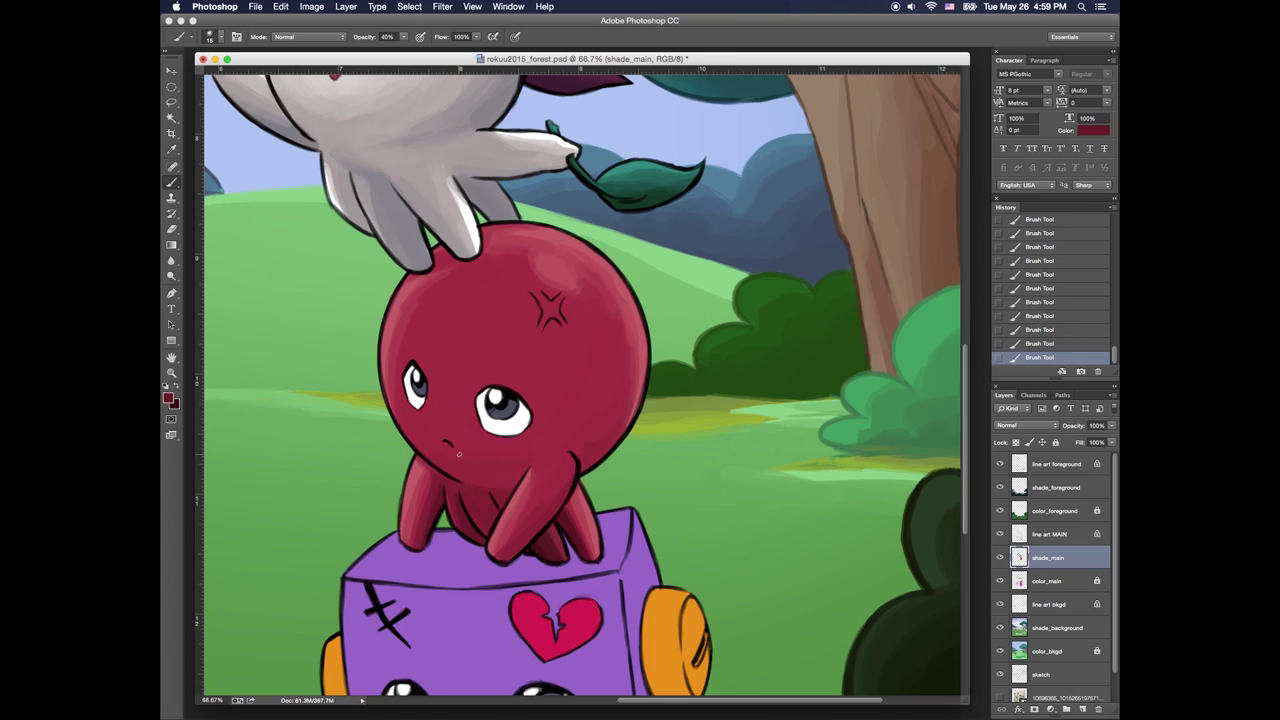
Paint the pink sampled from the forehead highlight inside the anger mark and along the head's upper rim
left_click(557, 272, "alt")
mouse_move(538, 292)
left_mouse_down()
mouse_move(546, 318)
mouse_move(556, 300)
left_mouse_up()
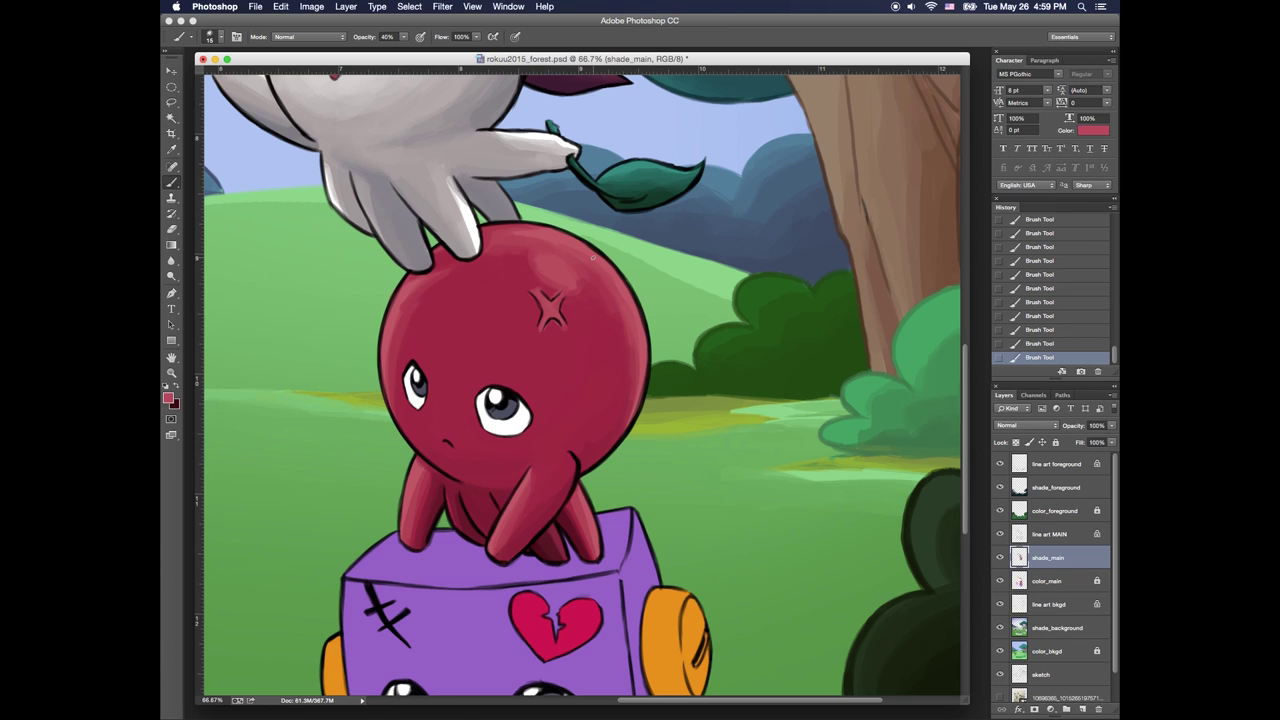
left_click_drag(593, 258, 617, 269)
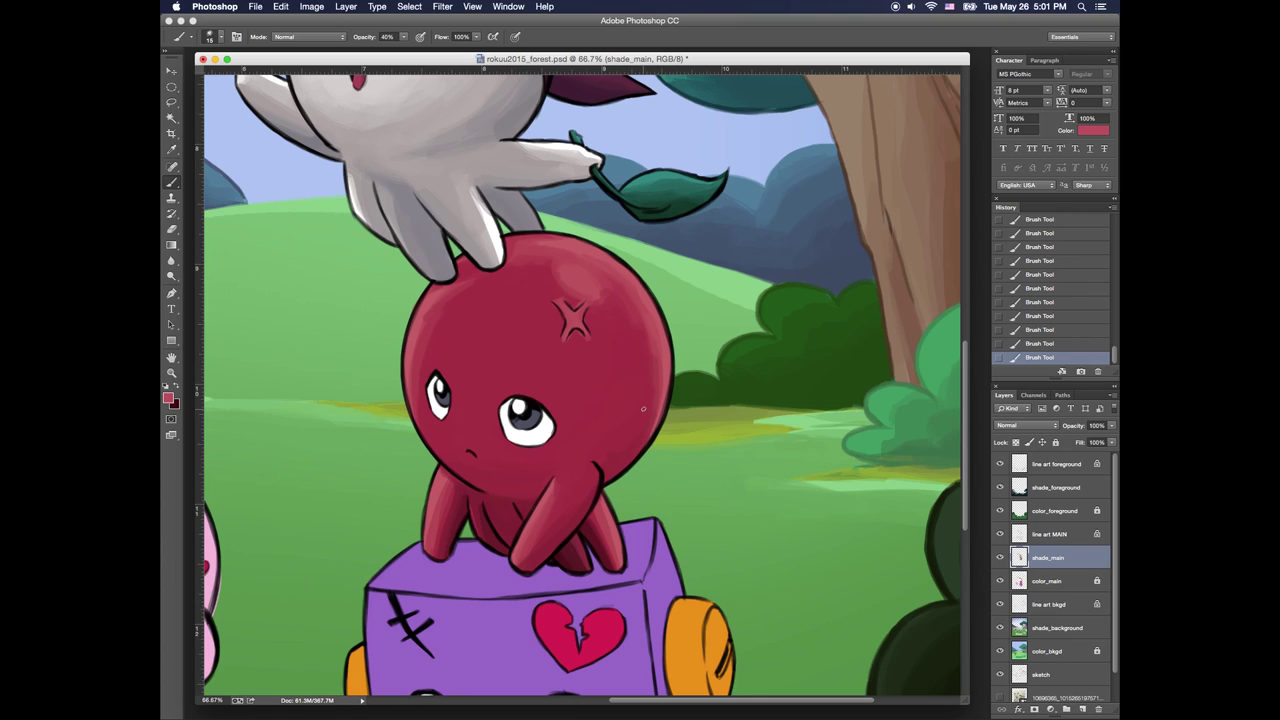
key("super+Tab")
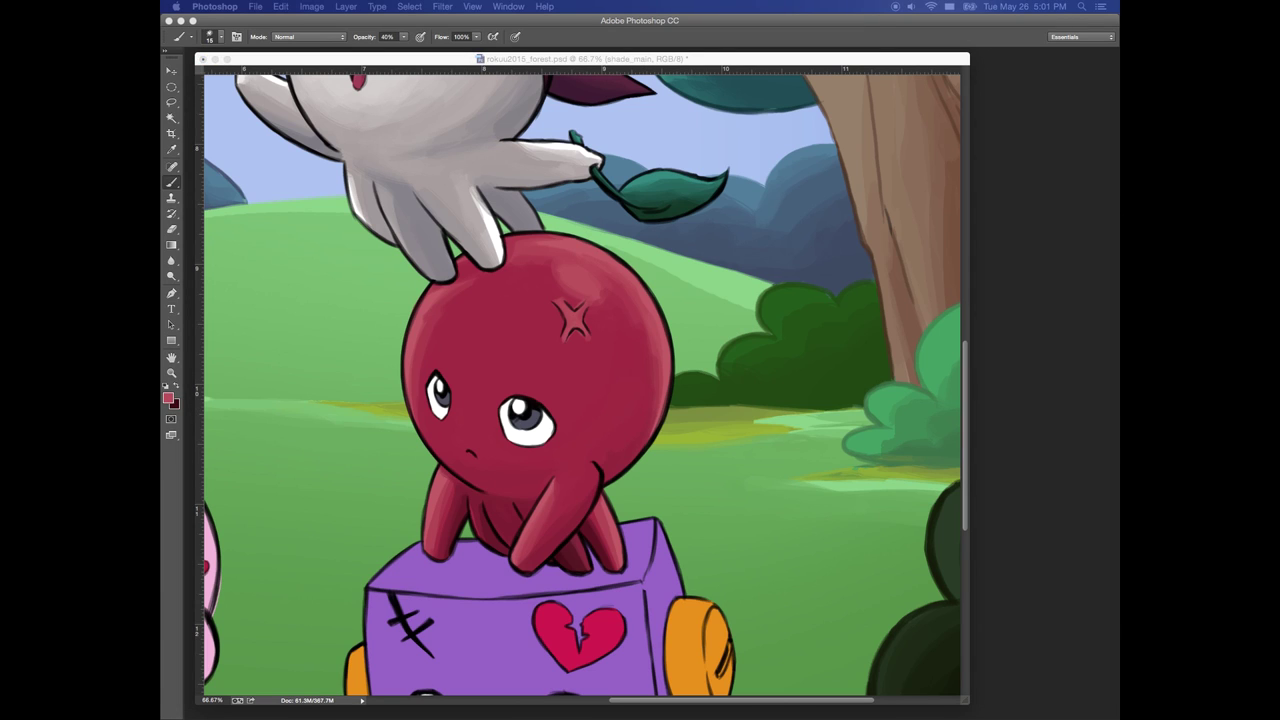
left_click(452, 60)
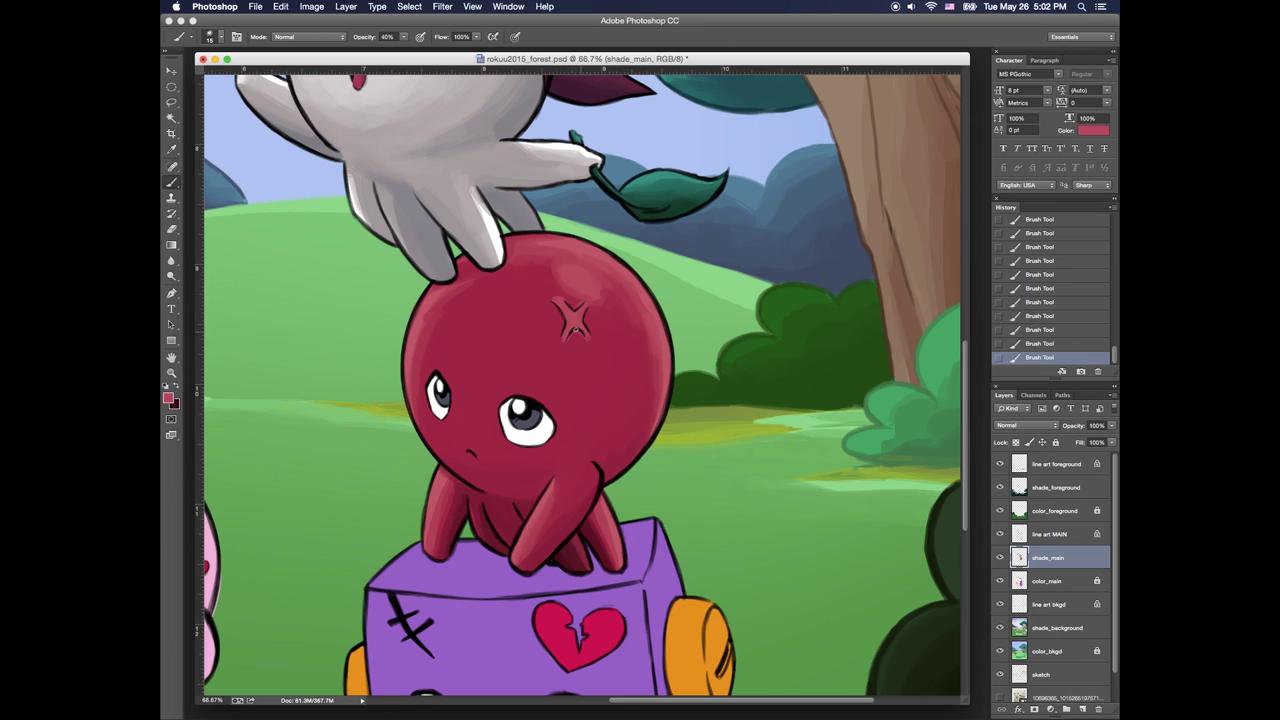
left_click(586, 346, "alt")
Select both irises of the red octopus on color_main with the Magic Wand, refine the selection with the Lasso and hide its edges
left_click(1030, 572)
left_click(172, 118)
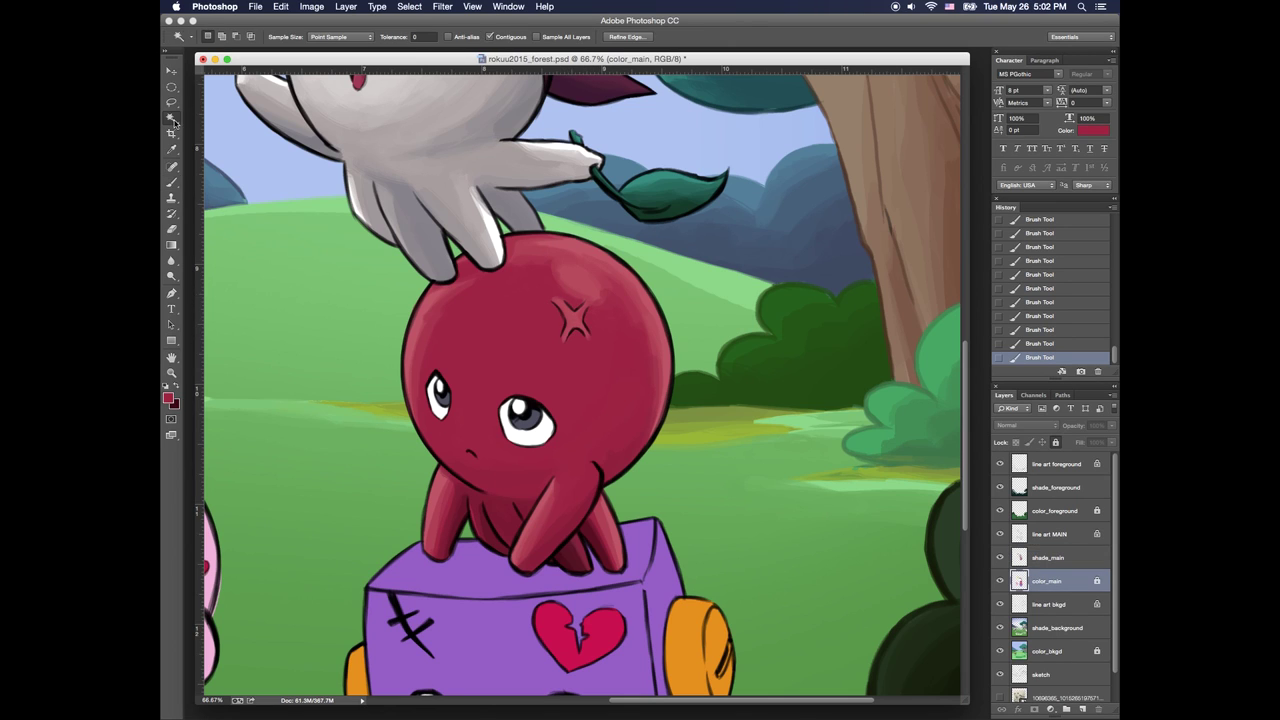
left_click(442, 398)
left_click(531, 420, "shift")
key("l")
left_click_drag(449, 394, 447, 401)
key("b")
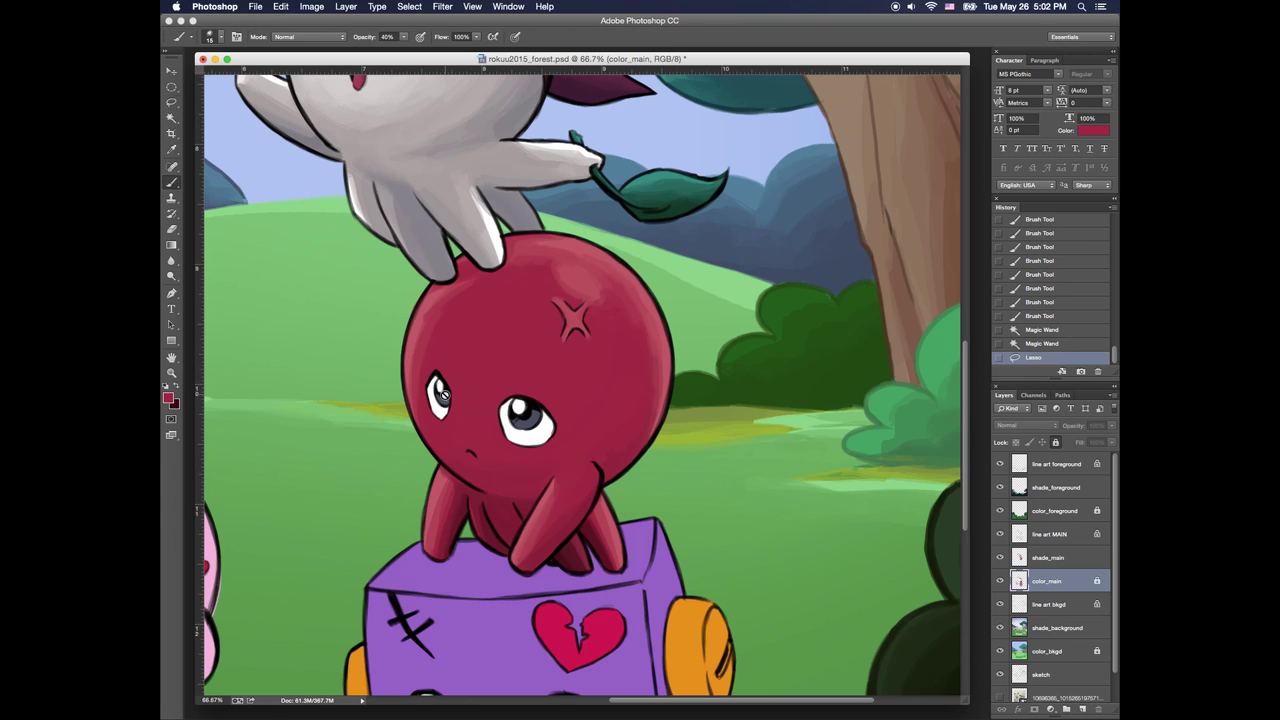
key("super+h")
Set the foreground colour to a pale blue
left_click(168, 398)
left_click(538, 544)
left_click(411, 486)
left_click(538, 535)
left_click(420, 476)
left_click(538, 527)
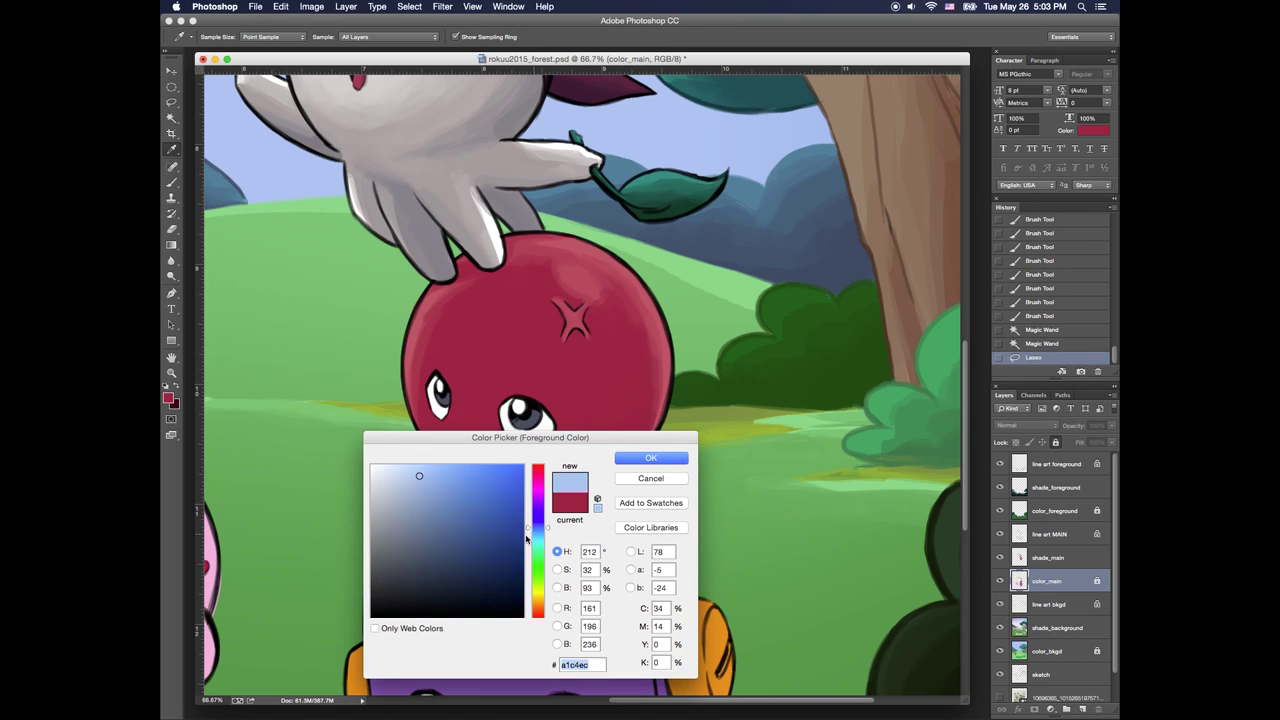
left_click(411, 473)
left_click(651, 458)
Set the foreground colour to dark navy #10112d and activate the shade_main layer for brushing
left_click(168, 398)
left_click(538, 520)
left_click(410, 561)
left_click(447, 583)
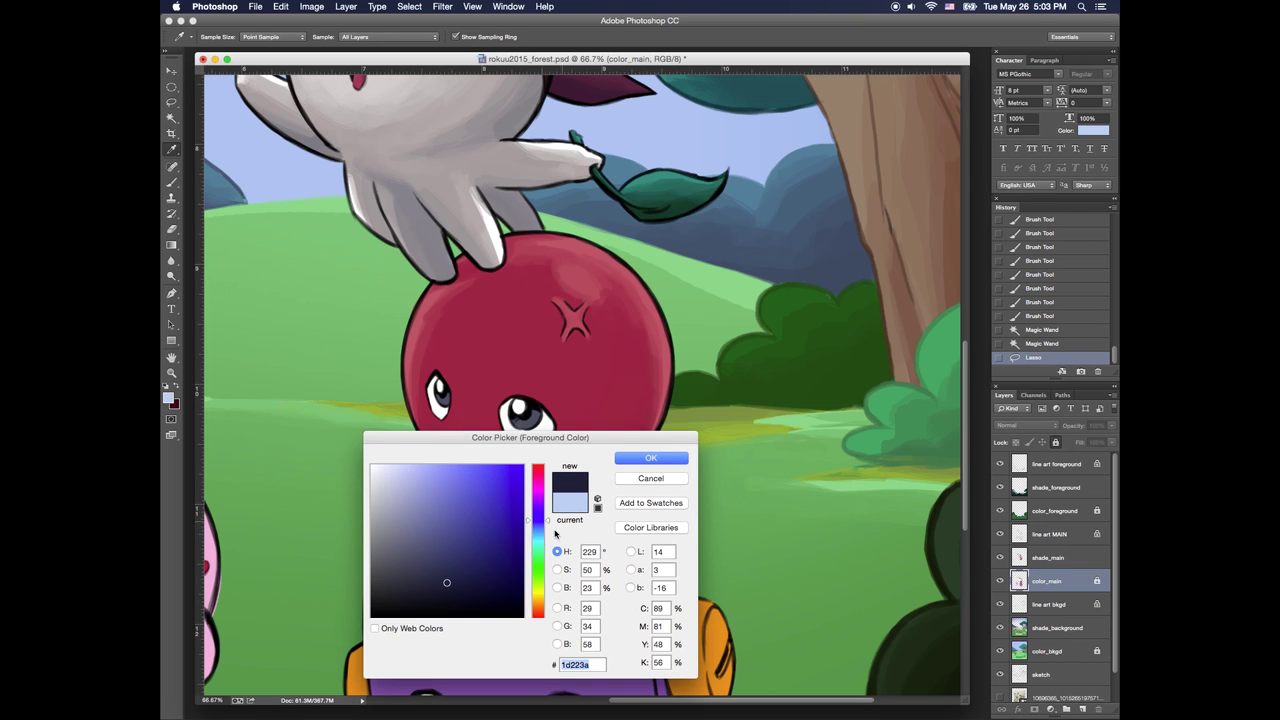
left_click(540, 535)
left_click(539, 525)
left_click(539, 517)
left_click(461, 591)
left_click(471, 591)
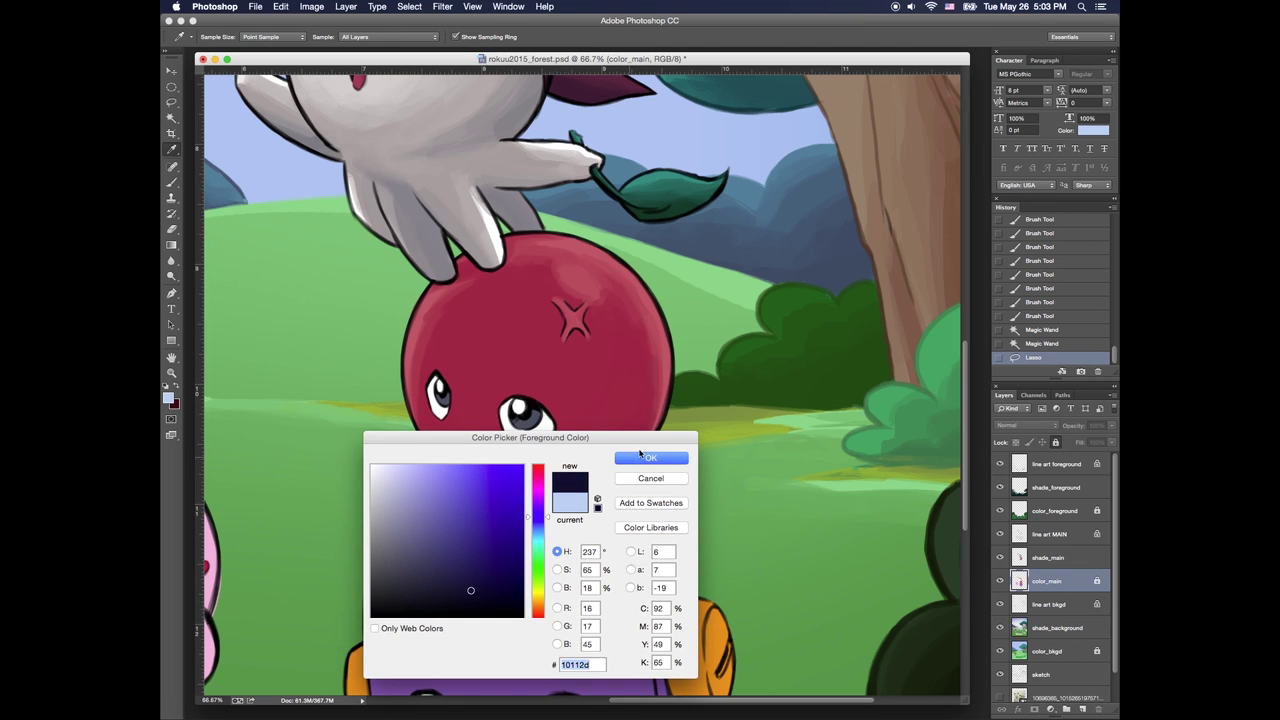
left_click(648, 457)
key("b")
key("alt+bracketright")
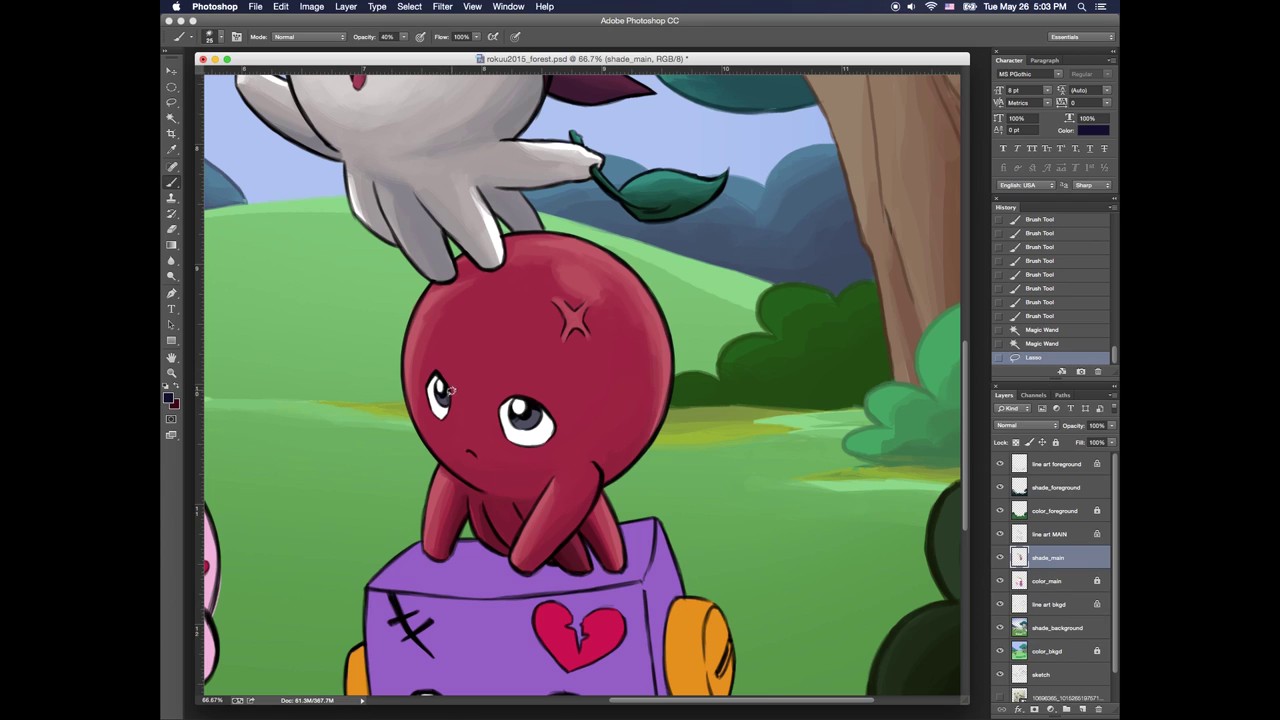
Shade both irises of the red octopus with the dark navy on shade_main, using a smaller brush
key("bracketleft")
key("bracketleft")
left_click_drag(438, 391, 446, 401)
left_click_drag(515, 412, 534, 412)
left_click_drag(514, 413, 516, 420)
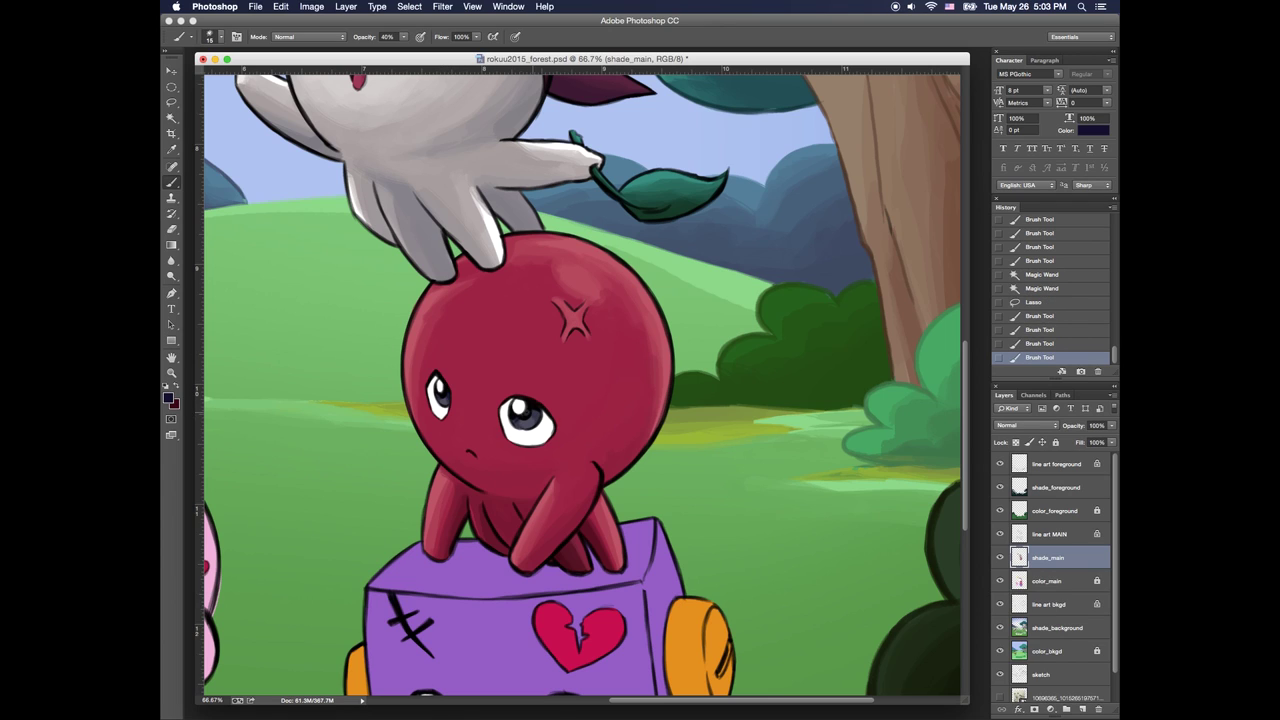
left_click(528, 410)
left_click(531, 408)
left_click(534, 406)
left_click(536, 405)
left_click(537, 406)
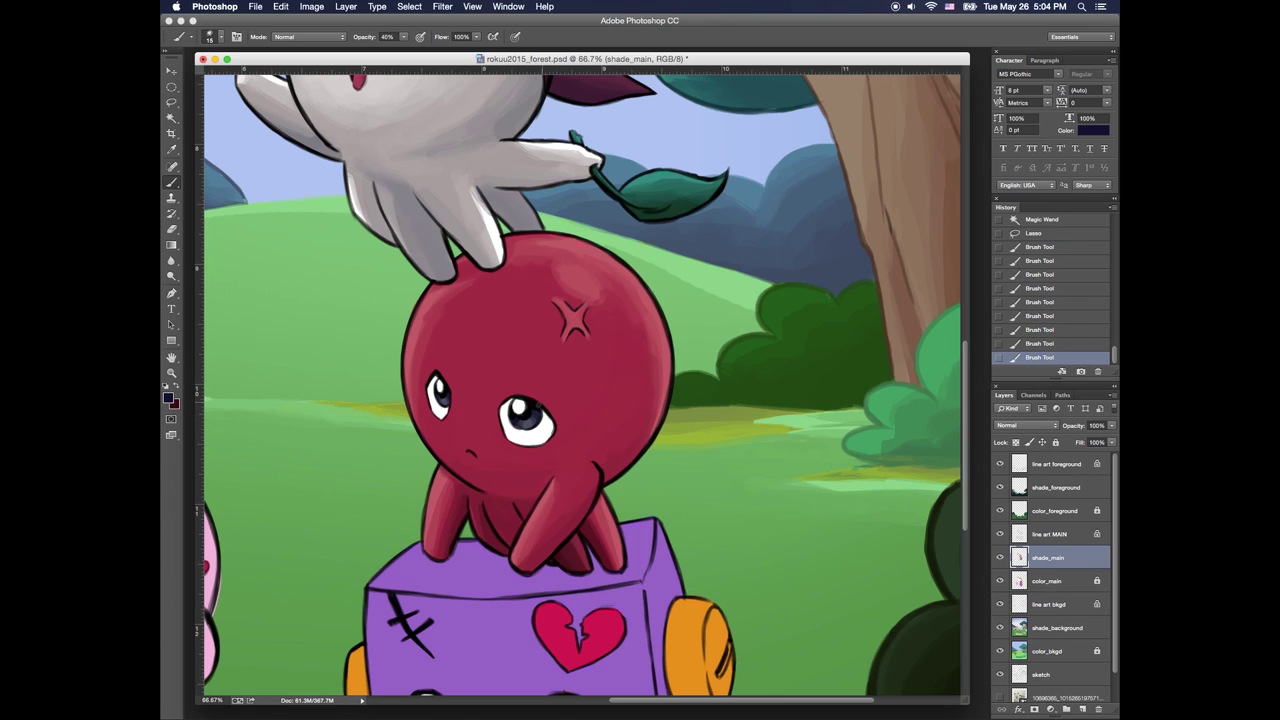
left_click(540, 409)
left_click(549, 417)
Select the whites of the red octopus's eyes on color_main with the Magic Wand and expand the selection
left_click(1045, 581)
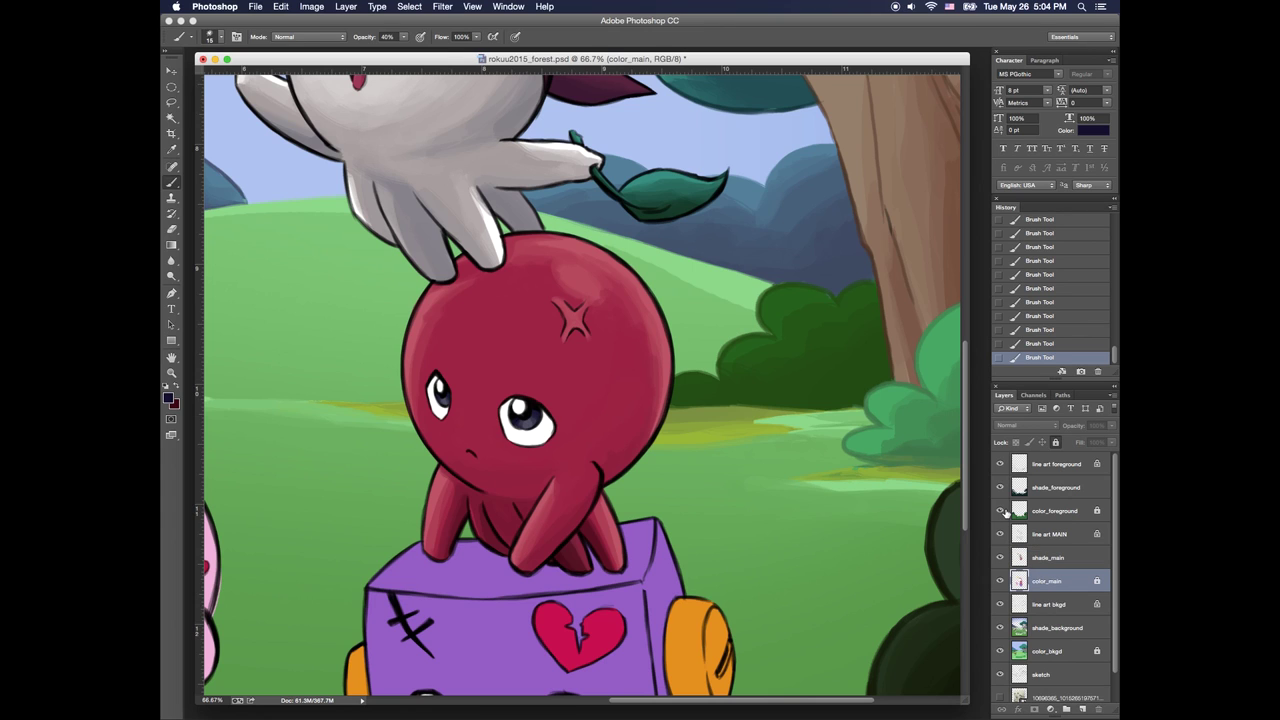
key("w")
left_click(434, 397)
left_click(537, 437, "shift")
left_click(447, 403, "shift")
left_click(409, 7)
mouse_move(425, 166)
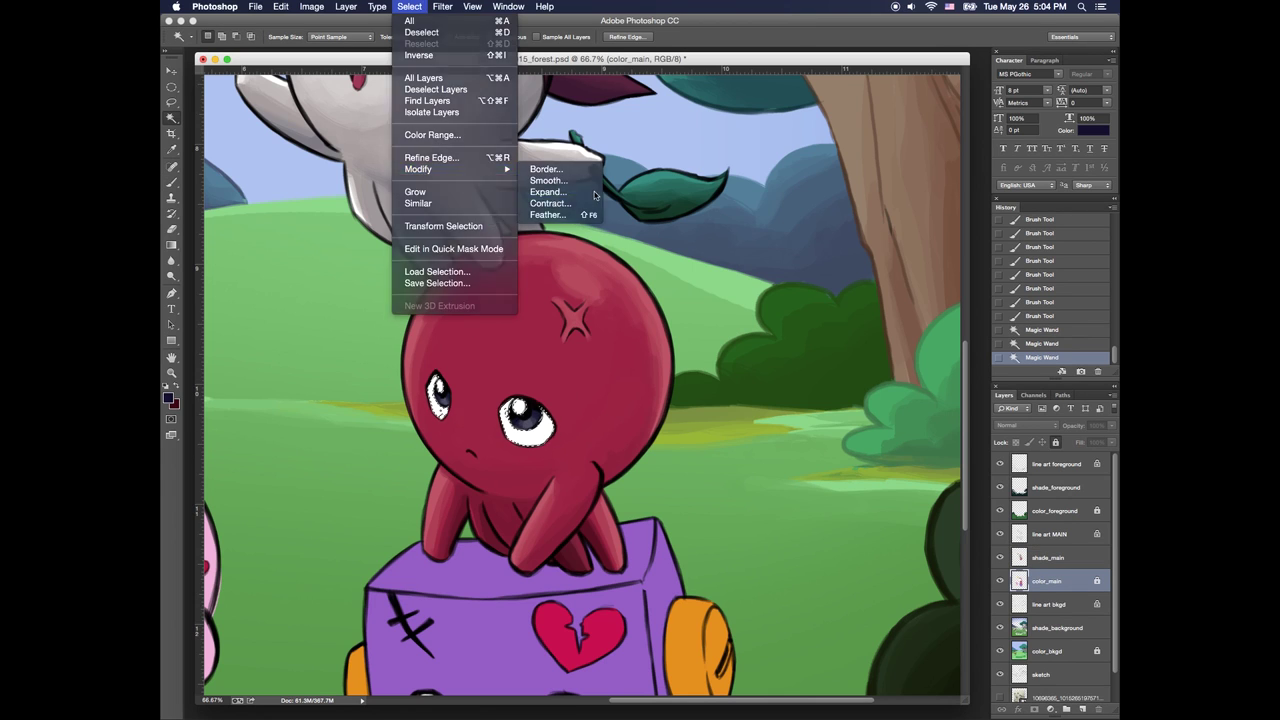
left_click(545, 190)
key("Return")
Set the foreground colour to a pale blue and activate the shade_main layer for brushing
key("b")
left_click(169, 398)
left_click(423, 466)
left_click(541, 526)
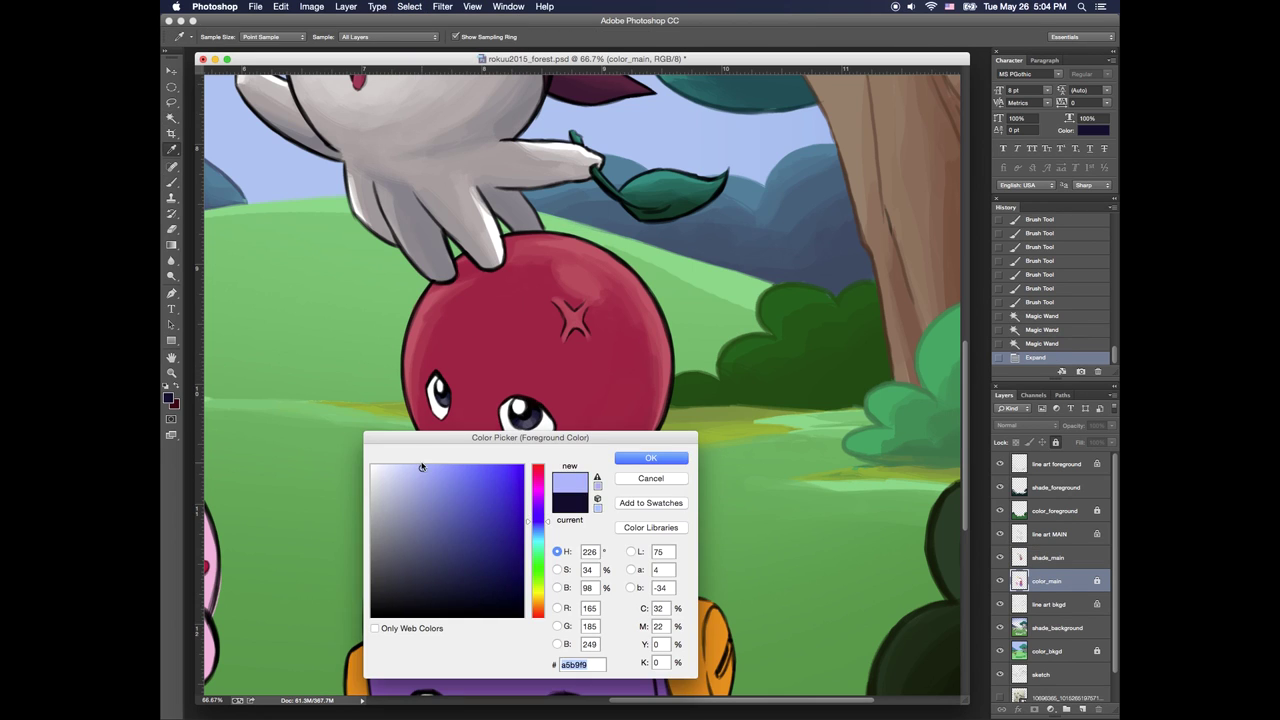
left_click(412, 474)
left_click_drag(541, 528, 541, 526)
left_click(415, 475)
left_click(651, 458)
left_click(1040, 558)
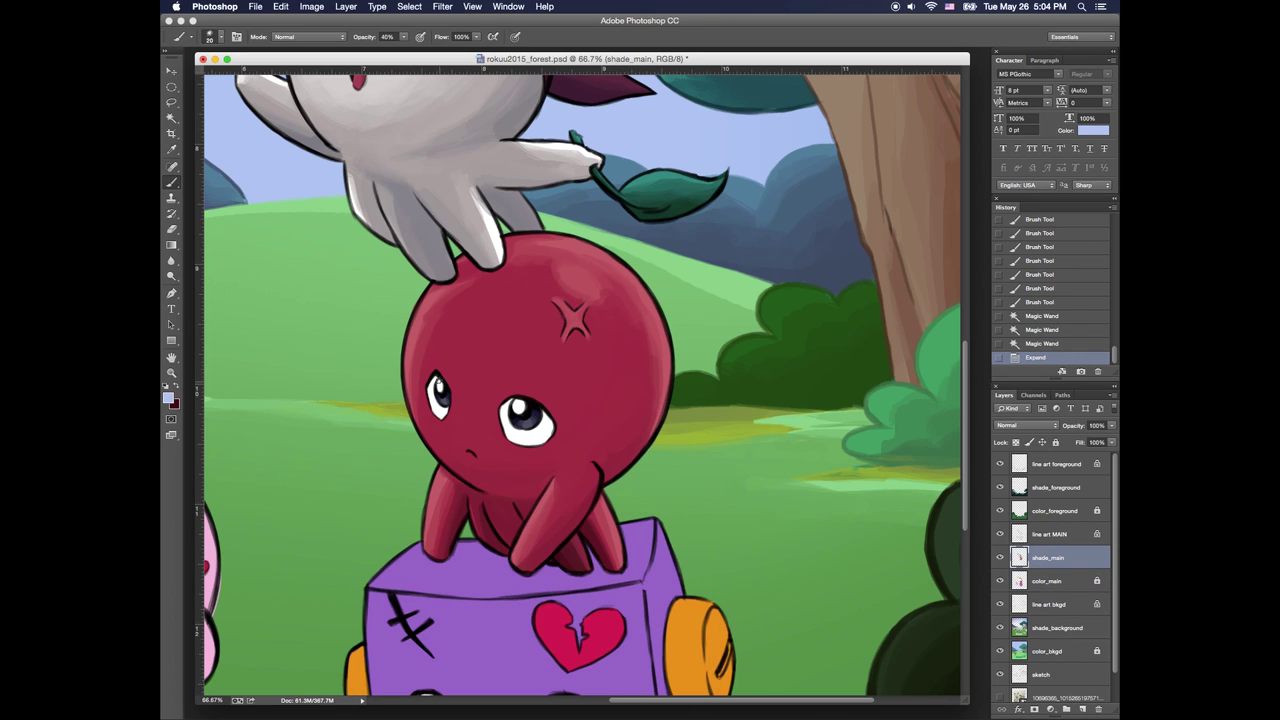
Shade the whites of both red octopus eyes with the pale blue on shade_main, clean up by erasing, and deselect
left_click_drag(443, 385, 429, 387)
mouse_move(516, 400)
left_mouse_down()
mouse_move(550, 427)
mouse_move(545, 411)
left_mouse_up()
left_click_drag(536, 404, 552, 426)
left_click_drag(538, 406, 550, 428)
left_click_drag(444, 386, 430, 386)
left_click_drag(434, 377, 431, 386)
left_click_drag(435, 377, 440, 389)
left_click_drag(517, 402, 525, 402)
mouse_move(518, 401)
left_mouse_down()
mouse_move(563, 449)
mouse_move(652, 669)
left_mouse_up()
key("super+d")
Touch up the spot where the pirate's tentacle meets the red octopus's head, stepping back through the history and repainting
left_click_drag(440, 281, 438, 303)
left_click_drag(439, 274, 441, 302)
left_click(1048, 343)
left_click(1051, 329)
left_click_drag(442, 288, 444, 296)
left_click_drag(690, 590, 680, 290)
left_click_drag(686, 474, 678, 248)
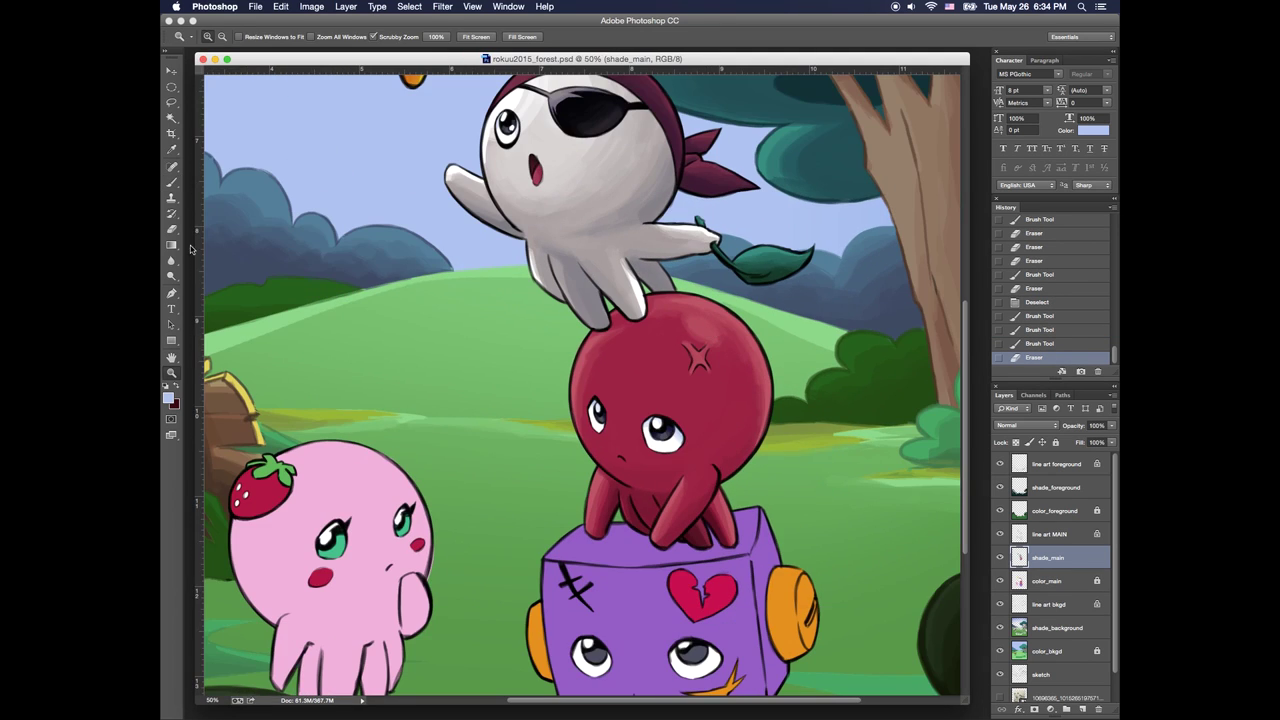
Sample a dark red from the red octopus, select its body on color_main with the Magic Wand, and reactivate shade_main for brushing
key("b")
left_click(700, 538, "alt")
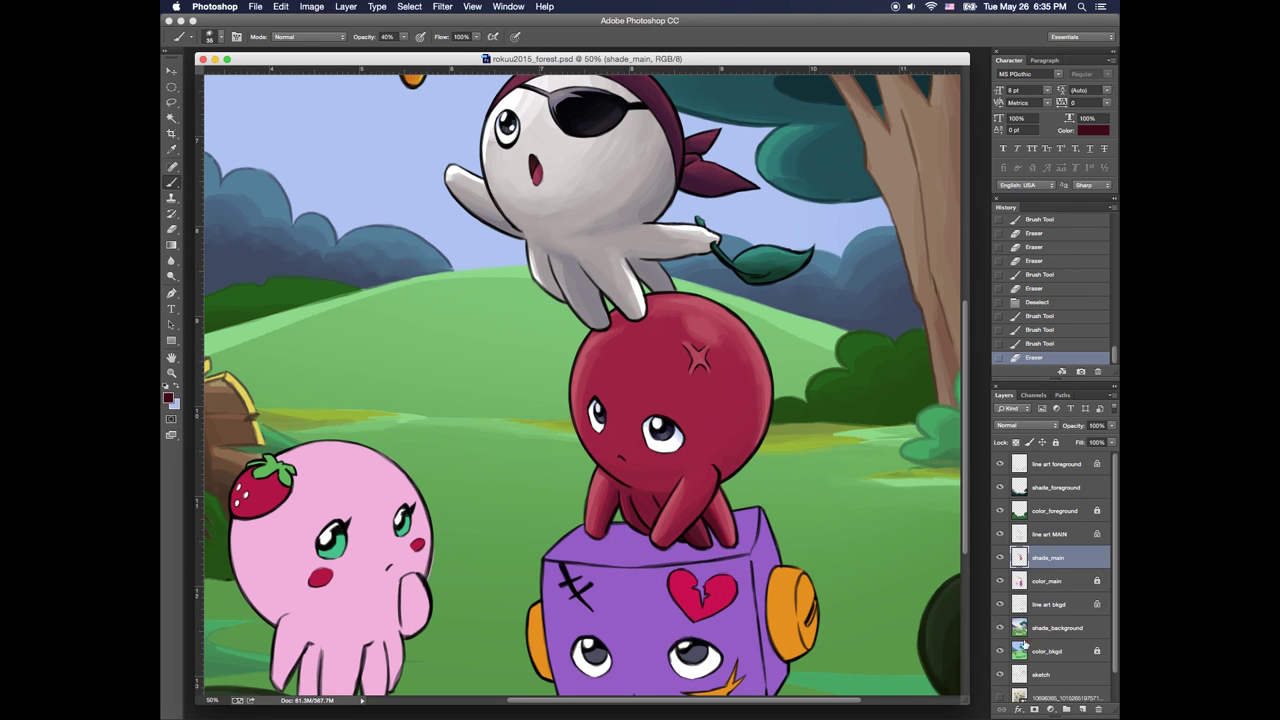
left_click(1021, 582)
key("w")
left_click(662, 408)
left_click(1019, 560)
key("b")
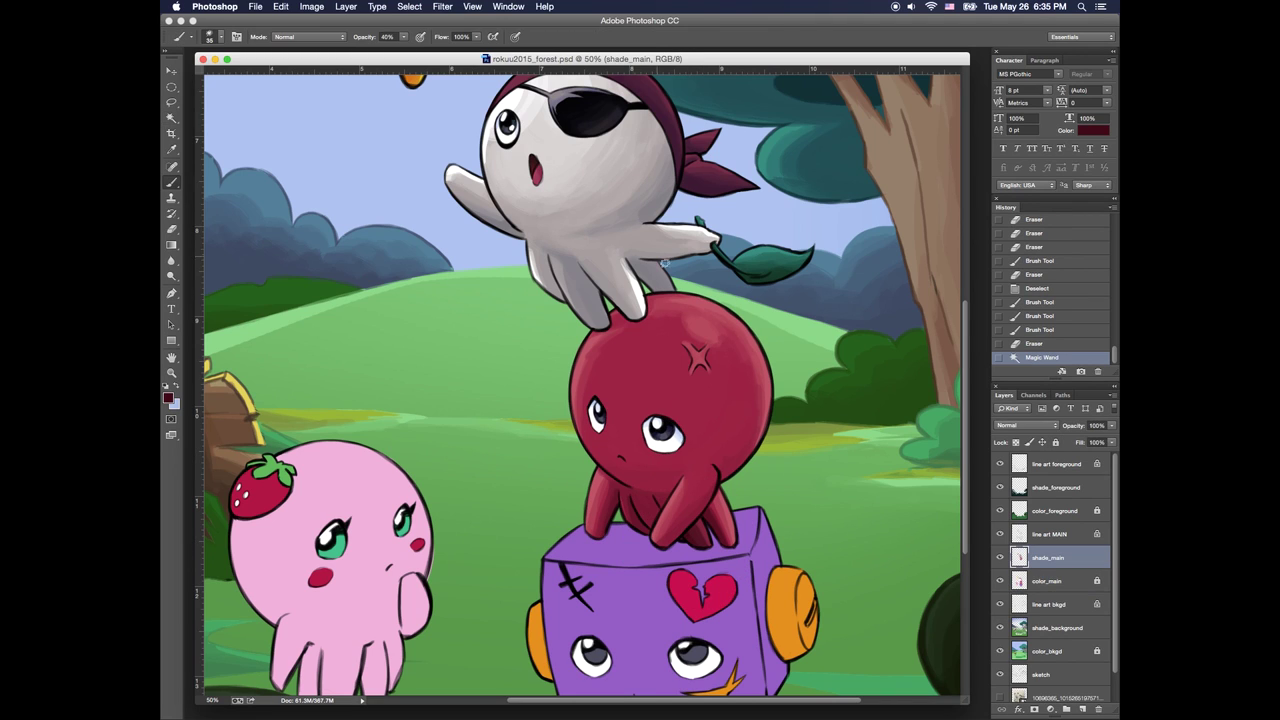
Darken the top of the red octopus's head beneath the pirate's tentacles with the brush at 30% opacity
key("3")
mouse_move(650, 302)
left_mouse_down()
mouse_move(678, 293)
mouse_move(645, 311)
left_mouse_up()
left_click_drag(646, 308, 676, 295)
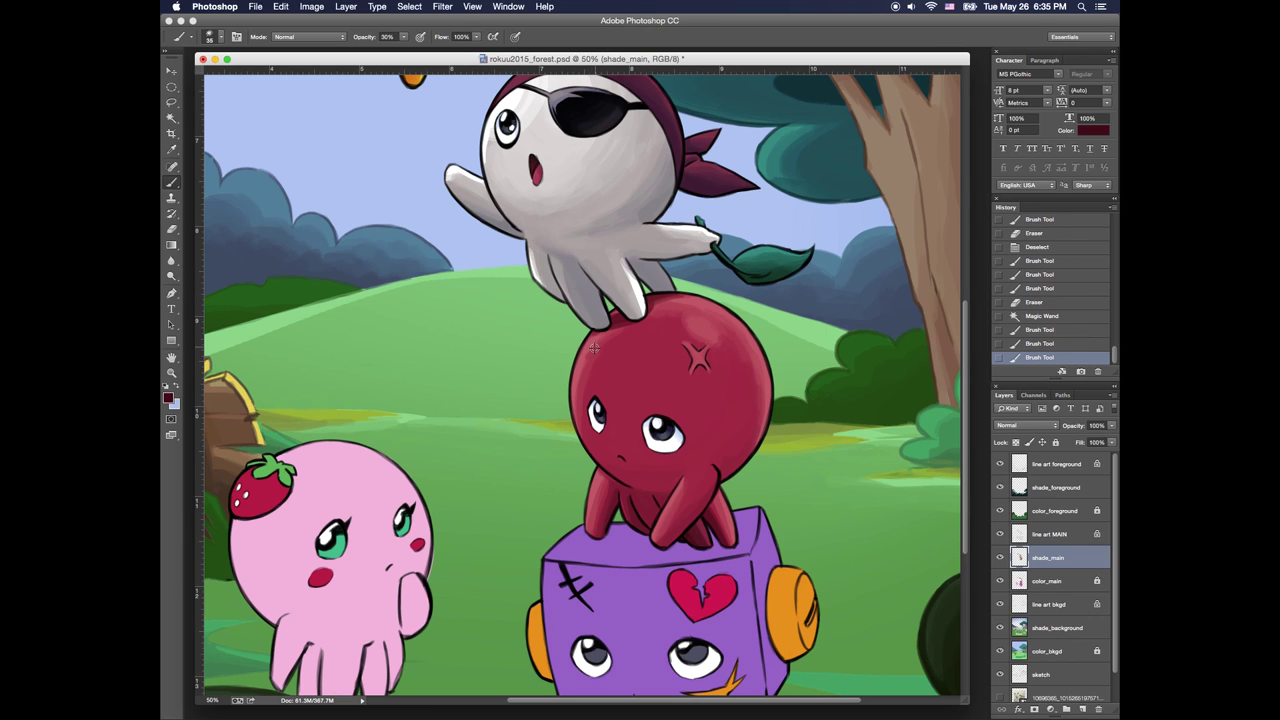
Highlight the upper edge of the red octopus's head with a sampled pink-red, then sample the body red and set brush opacity to 40%
left_click(594, 348, "alt")
left_click_drag(582, 350, 596, 335)
left_click_drag(581, 349, 598, 334)
left_click_drag(583, 347, 606, 330)
mouse_move(590, 341)
left_mouse_down()
mouse_move(672, 303)
mouse_move(651, 297)
mouse_move(698, 300)
left_mouse_up()
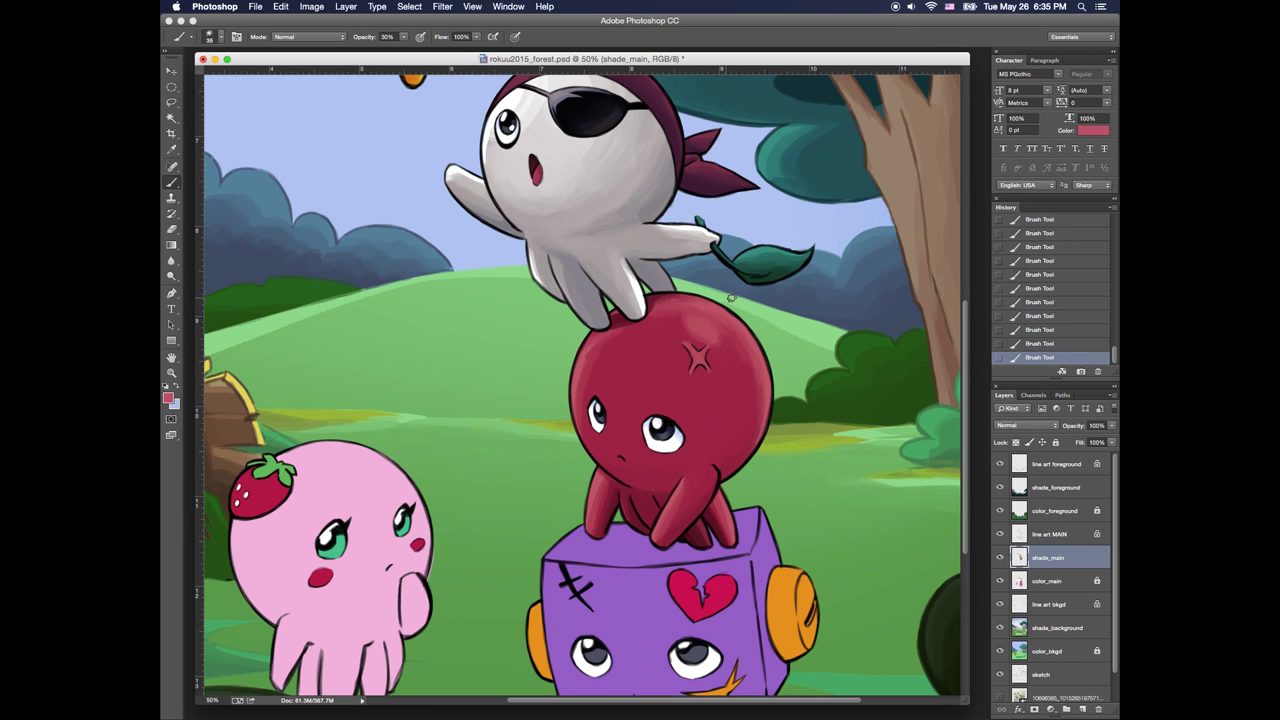
left_click(666, 323, "alt")
left_click(640, 327, "alt")
key("4")
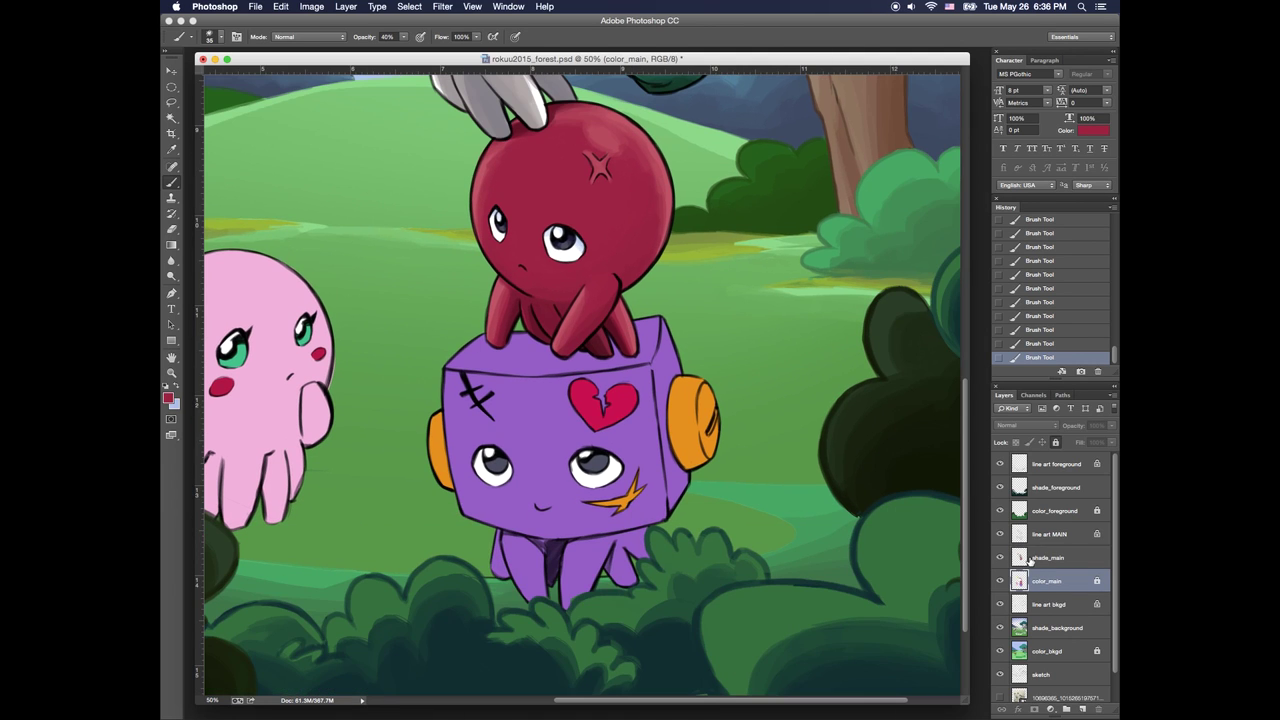
Hide the three foreground layers, select the purple cube octopus's body on color_main with the Magic Wand, hide the selection edges and activate shade_main
left_click(1000, 510)
left_click(1000, 510)
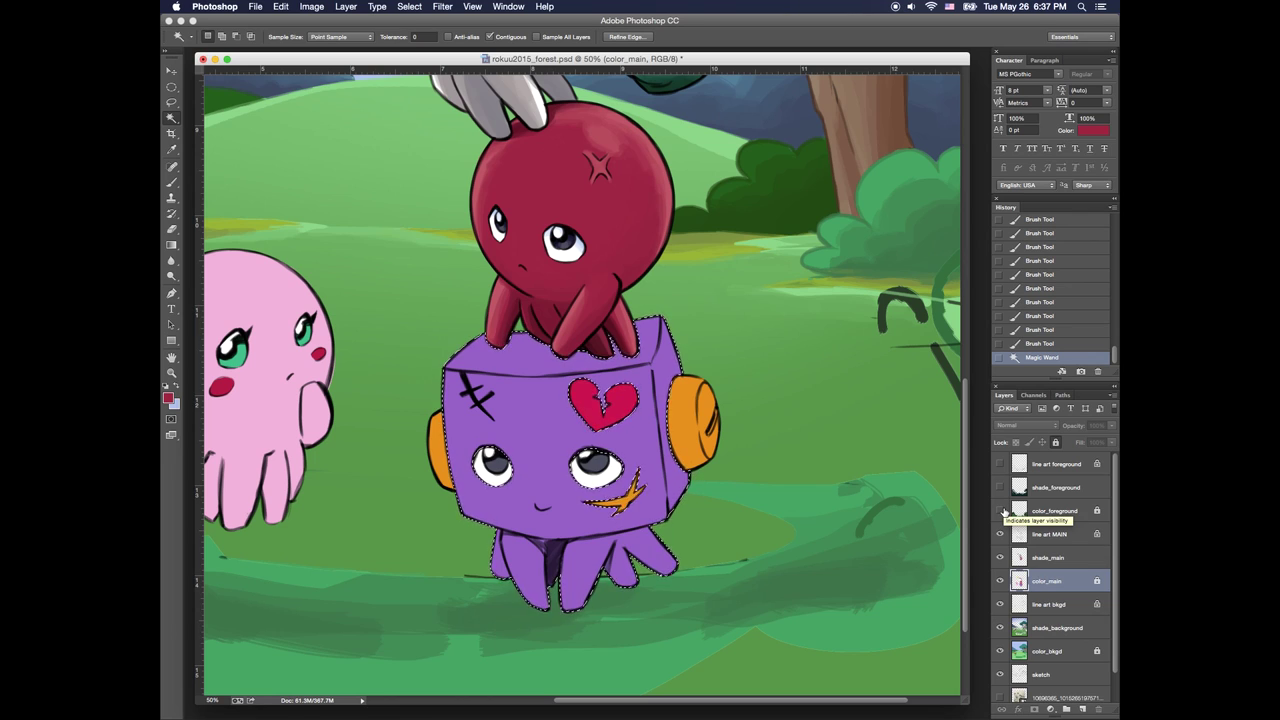
key("super+d")
left_click(1019, 556)
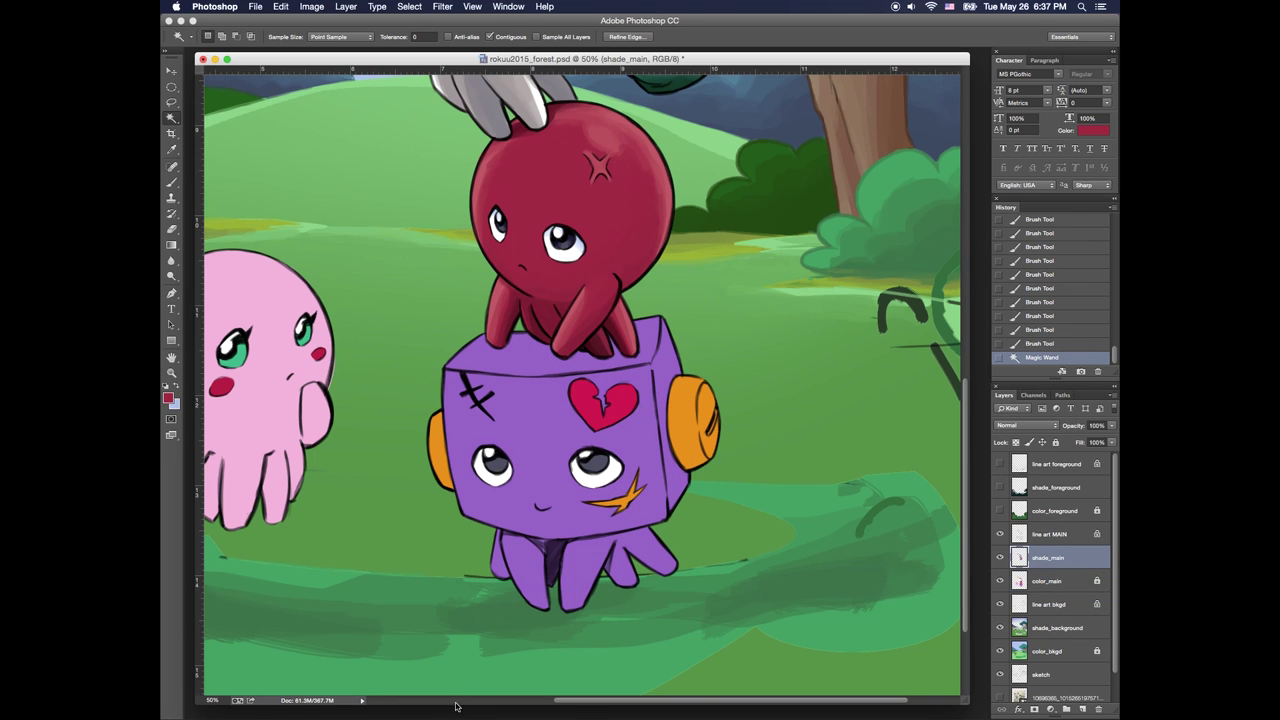
key("Tab")
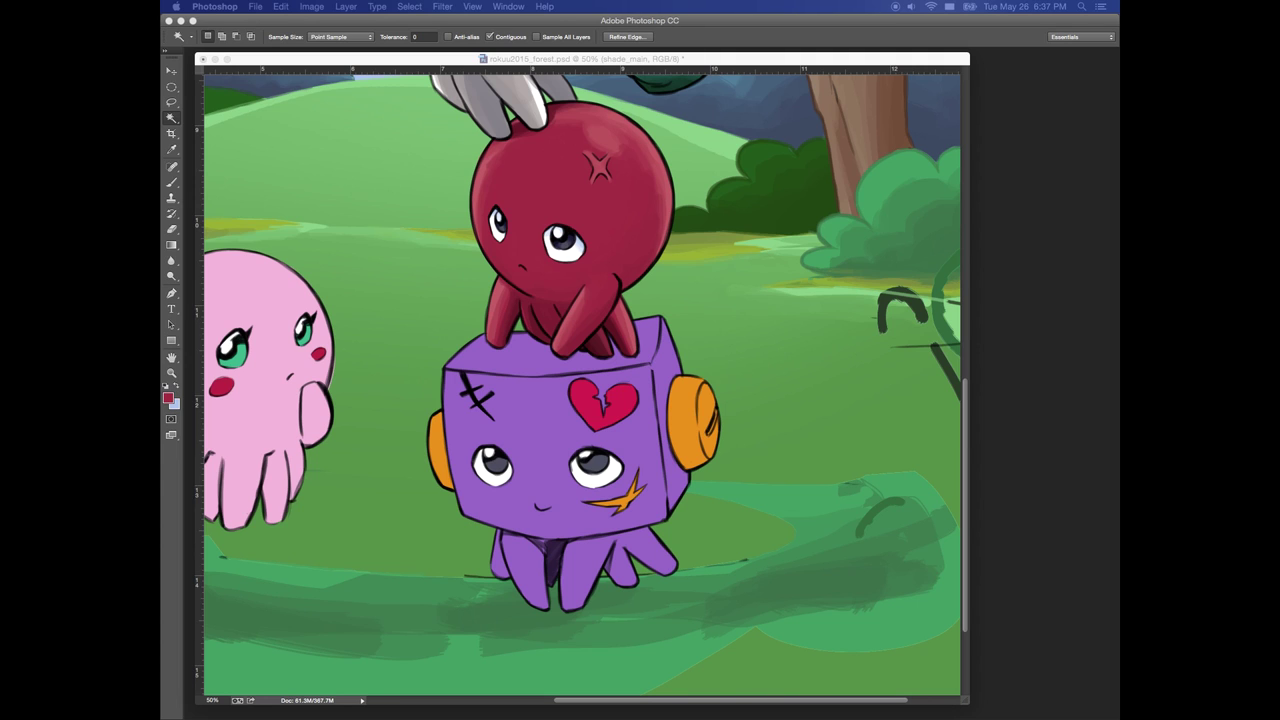
left_click(658, 563)
Set the foreground colour to a dark purple for shading the cube octopus
key("b")
left_click(168, 398)
left_click(528, 405)
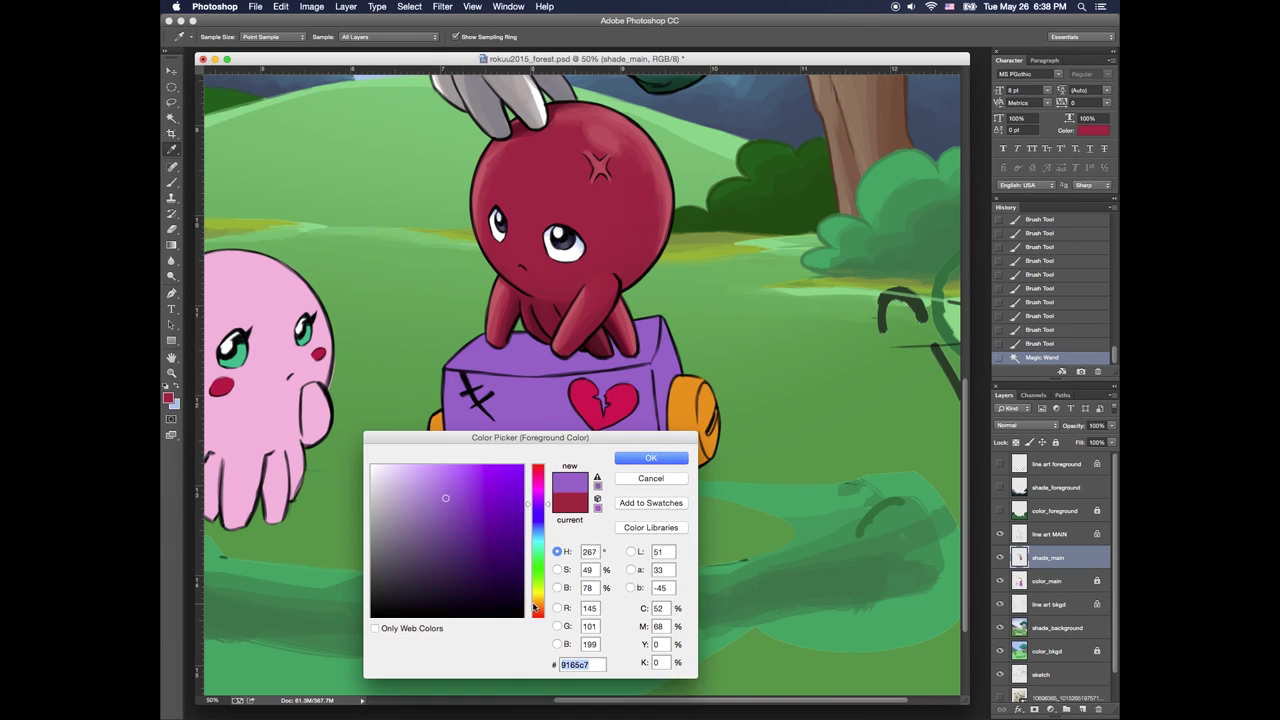
mouse_move(492, 536)
left_mouse_down()
mouse_move(463, 566)
mouse_move(478, 543)
left_mouse_up()
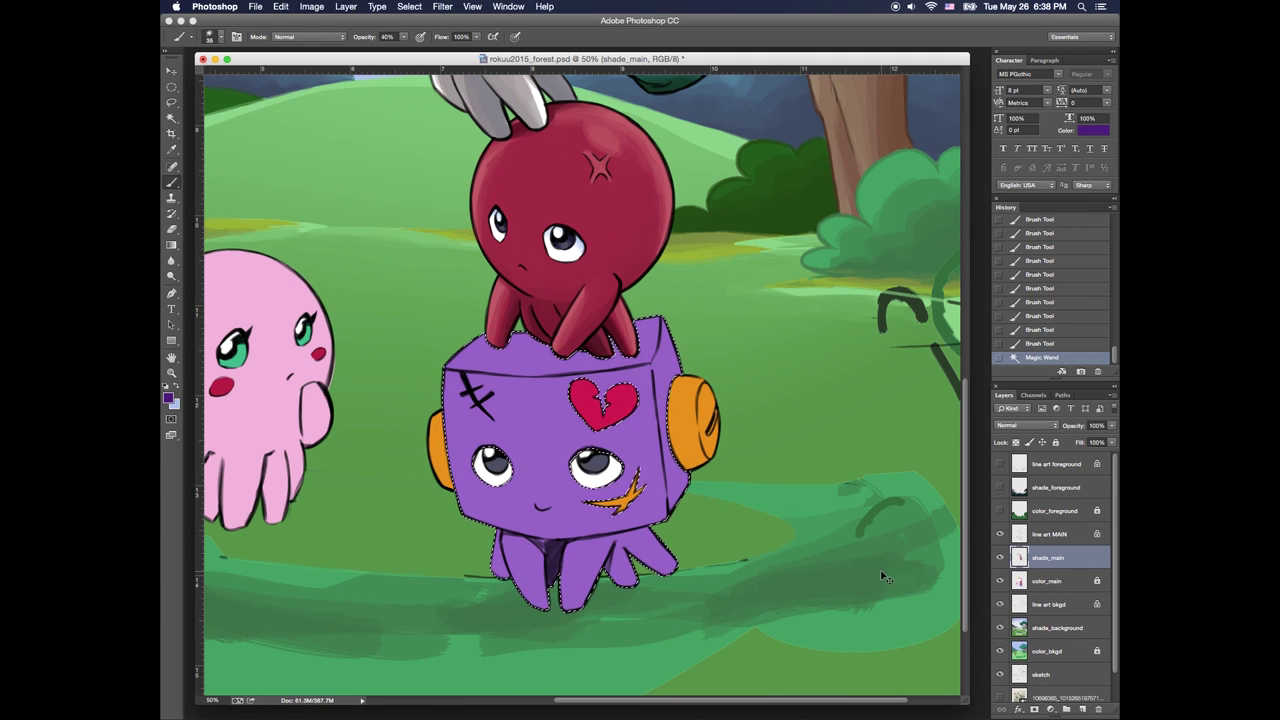
Shade the top face of the purple octopus's cube head with dark purple, blending with a sampled purple and erasing the spill
mouse_move(460, 366)
left_mouse_down()
mouse_move(645, 340)
mouse_move(530, 360)
mouse_move(580, 368)
mouse_move(650, 345)
left_mouse_up()
left_click(453, 370)
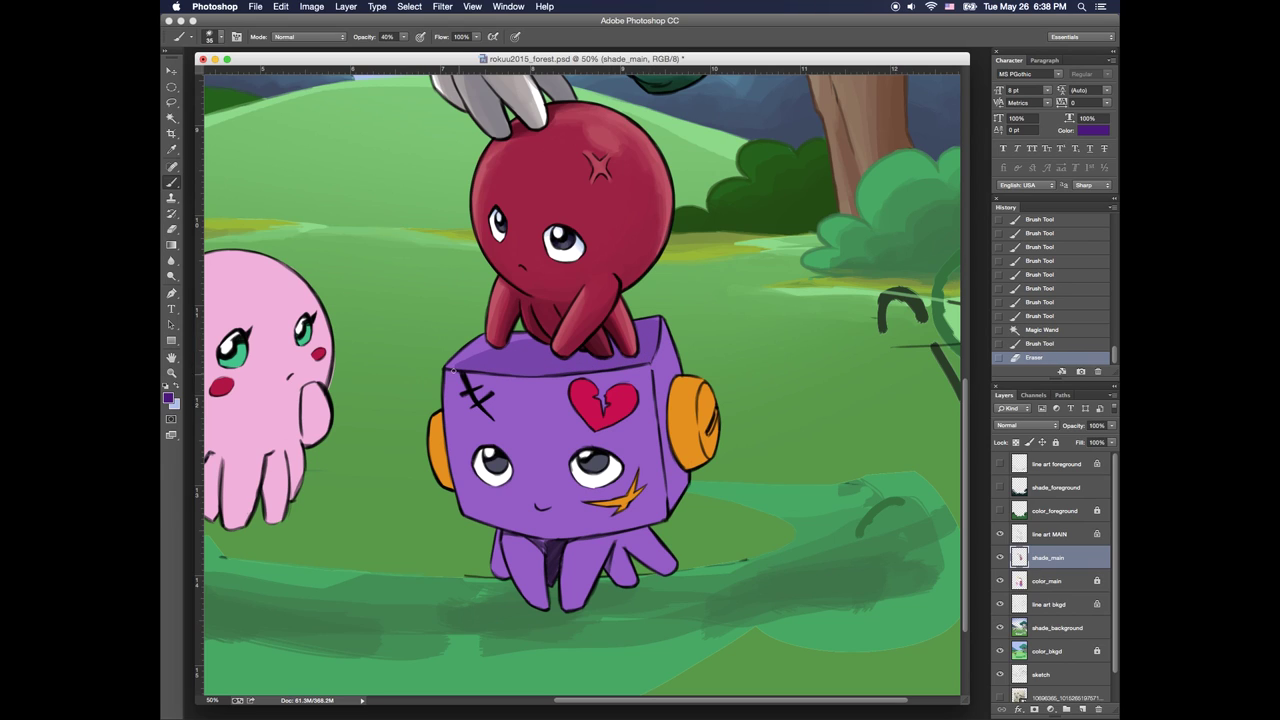
mouse_move(455, 342)
left_mouse_down()
mouse_move(485, 378)
mouse_move(465, 374)
left_mouse_up()
mouse_move(465, 374)
left_mouse_down()
mouse_move(449, 362)
mouse_move(517, 372)
mouse_move(490, 348)
left_mouse_up()
key("x")
left_click(520, 355, "alt")
mouse_move(475, 362)
left_mouse_down()
mouse_move(539, 338)
mouse_move(520, 360)
left_mouse_up()
left_click_drag(530, 345, 555, 366)
left_click_drag(590, 362, 630, 358)
mouse_move(635, 350)
left_mouse_down()
mouse_move(657, 325)
mouse_move(655, 358)
left_mouse_up()
key("e")
key("b")
Shade the front face of the cube head with the dark purple, including its upper edge and lower corner
key("x")
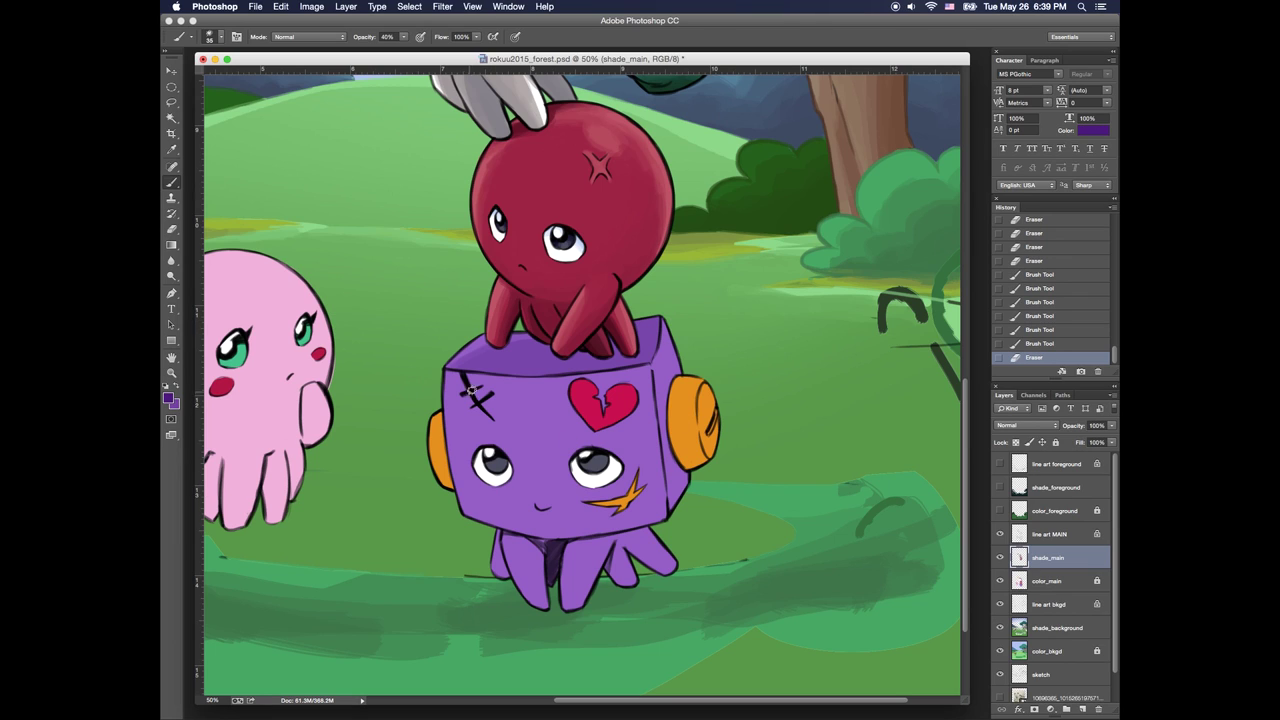
mouse_move(468, 392)
left_mouse_down()
mouse_move(500, 440)
mouse_move(465, 505)
mouse_move(530, 480)
mouse_move(532, 409)
mouse_move(622, 391)
mouse_move(635, 430)
mouse_move(602, 406)
mouse_move(615, 468)
mouse_move(545, 448)
mouse_move(490, 520)
mouse_move(645, 490)
mouse_move(659, 519)
mouse_move(622, 535)
left_mouse_up()
left_click_drag(546, 380, 634, 375)
left_click_drag(634, 375, 590, 379)
left_click_drag(564, 380, 610, 377)
left_click_drag(455, 500, 461, 528)
Blend the upper, outer and lower edges of the cube's front face with the lighter purple
left_click(177, 387)
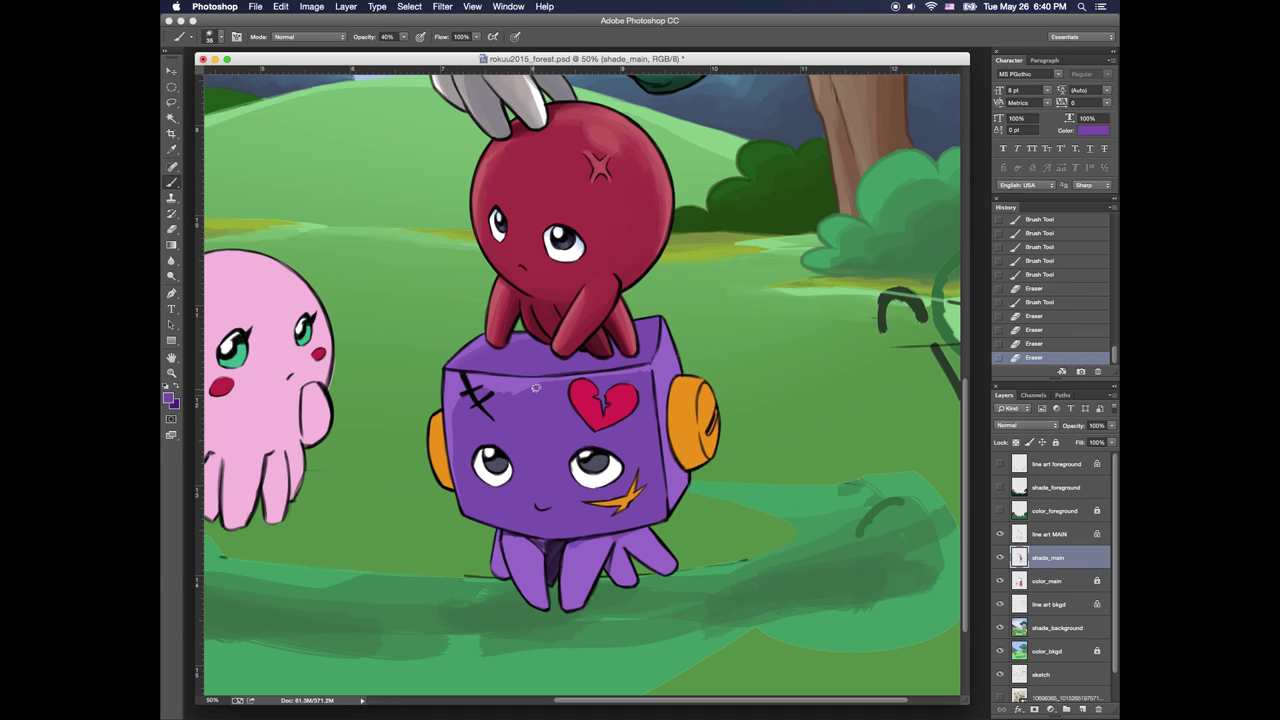
left_click_drag(536, 388, 508, 391)
left_click_drag(504, 391, 538, 387)
left_click_drag(538, 386, 506, 389)
mouse_move(506, 389)
left_mouse_down()
mouse_move(530, 387)
mouse_move(458, 415)
left_mouse_up()
left_click_drag(458, 409, 462, 430)
left_click_drag(642, 371, 614, 375)
left_click_drag(515, 385, 546, 383)
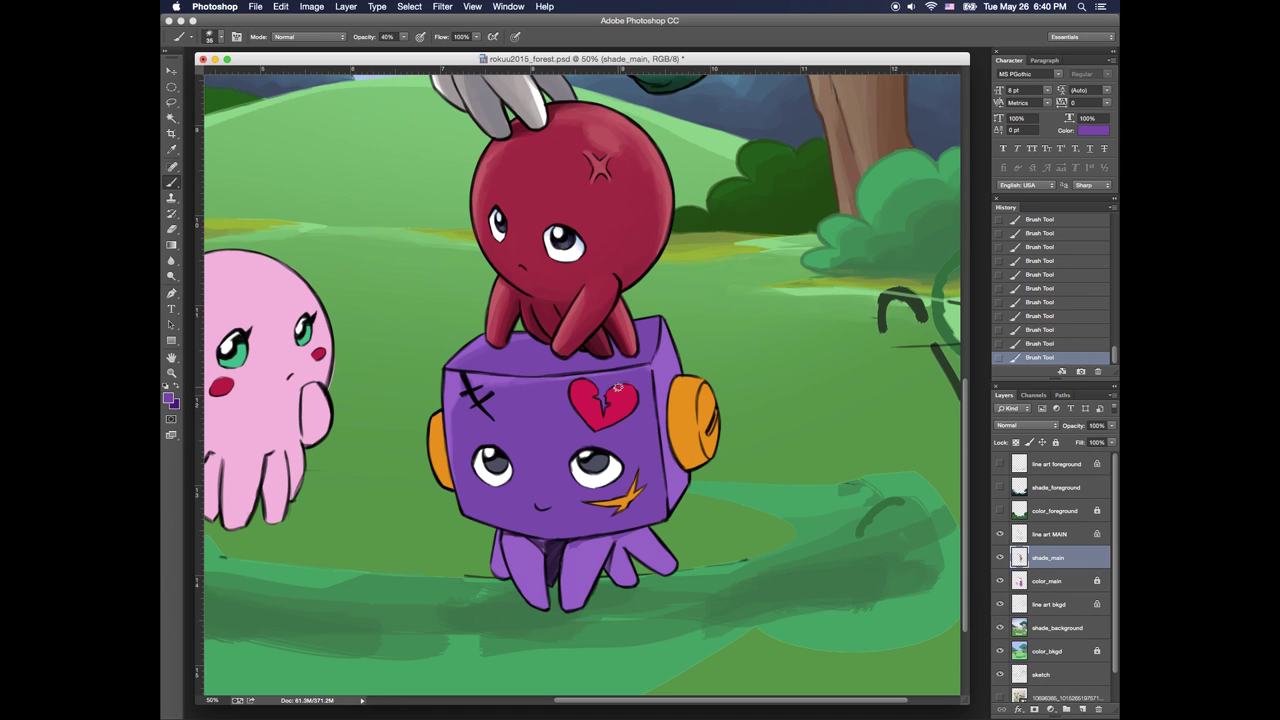
left_click_drag(606, 538, 649, 531)
Shade the narrow side face of the cube head with the dark purple
left_click(177, 387)
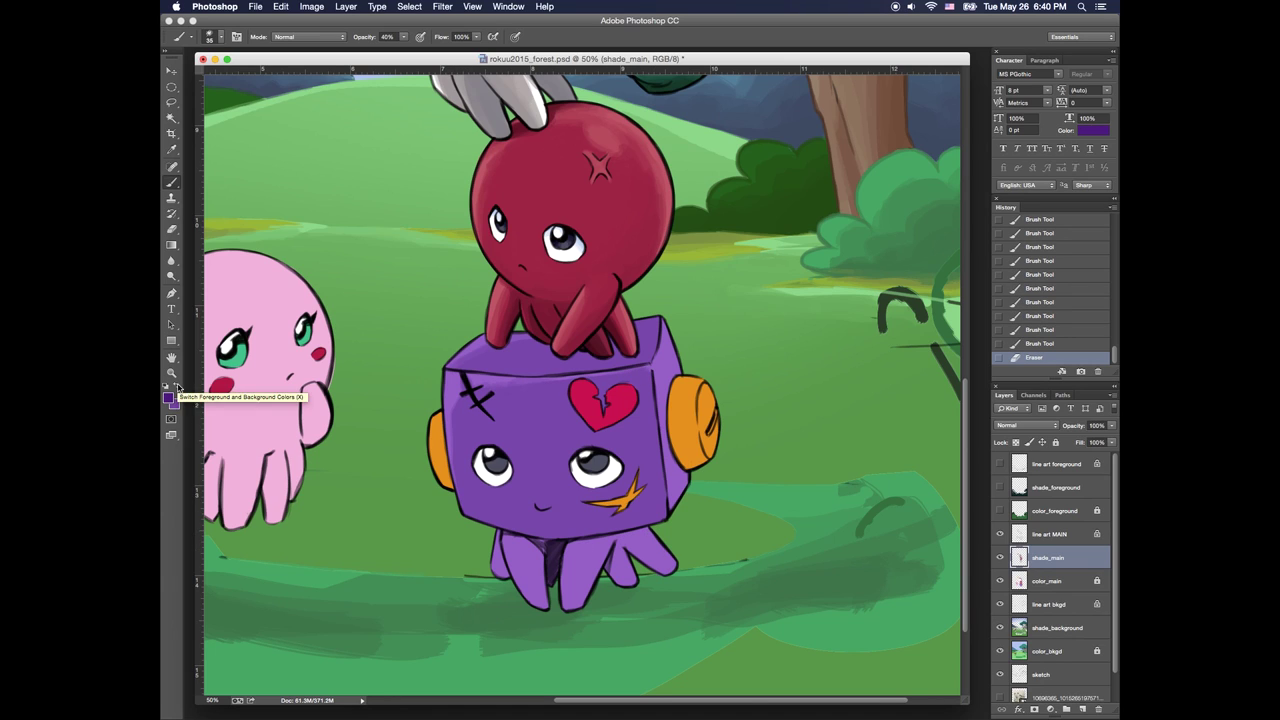
mouse_move(662, 397)
left_mouse_down()
mouse_move(669, 349)
mouse_move(676, 499)
left_mouse_up()
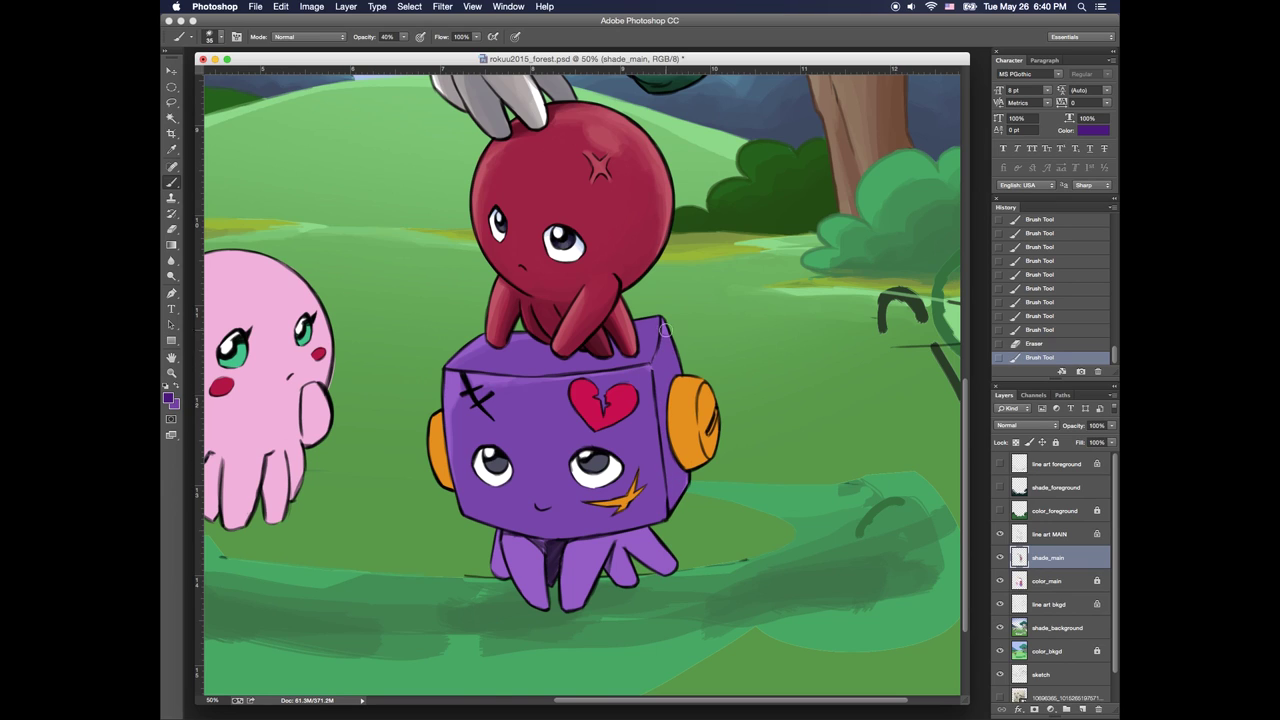
left_click_drag(665, 330, 666, 346)
mouse_move(663, 326)
left_mouse_down()
mouse_move(669, 345)
mouse_move(657, 347)
left_mouse_up()
left_click_drag(657, 344, 655, 361)
Blend the area around the stitched cross on the cube's front face with the lighter purple
left_click(177, 387)
left_click_drag(457, 386, 456, 404)
left_click_drag(456, 403, 453, 391)
left_click_drag(462, 386, 480, 414)
left_click_drag(457, 396, 460, 403)
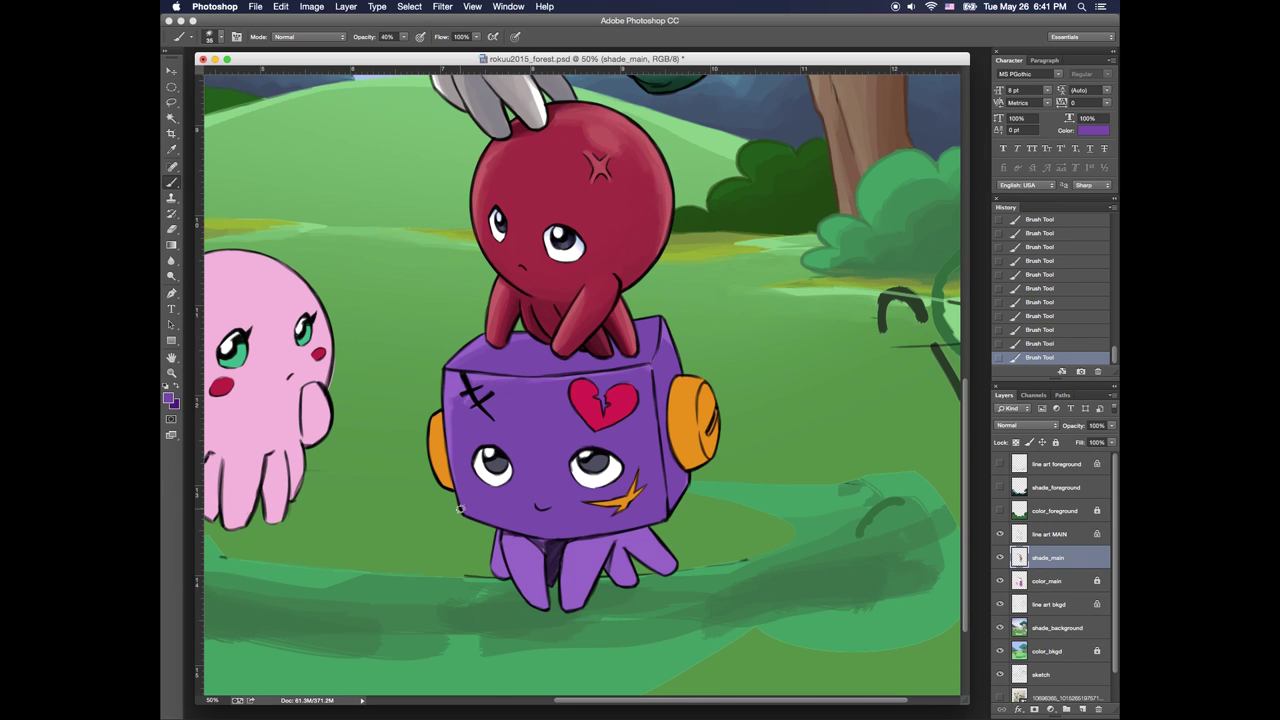
Try lighter purple strokes on the cube's side face and step back through the history
left_click_drag(670, 343, 672, 368)
mouse_move(668, 338)
left_mouse_down()
mouse_move(672, 373)
mouse_move(664, 351)
left_mouse_up()
left_click_drag(666, 342, 668, 373)
left_click_drag(682, 483, 682, 472)
left_click(1039, 345)
left_click(1045, 330)
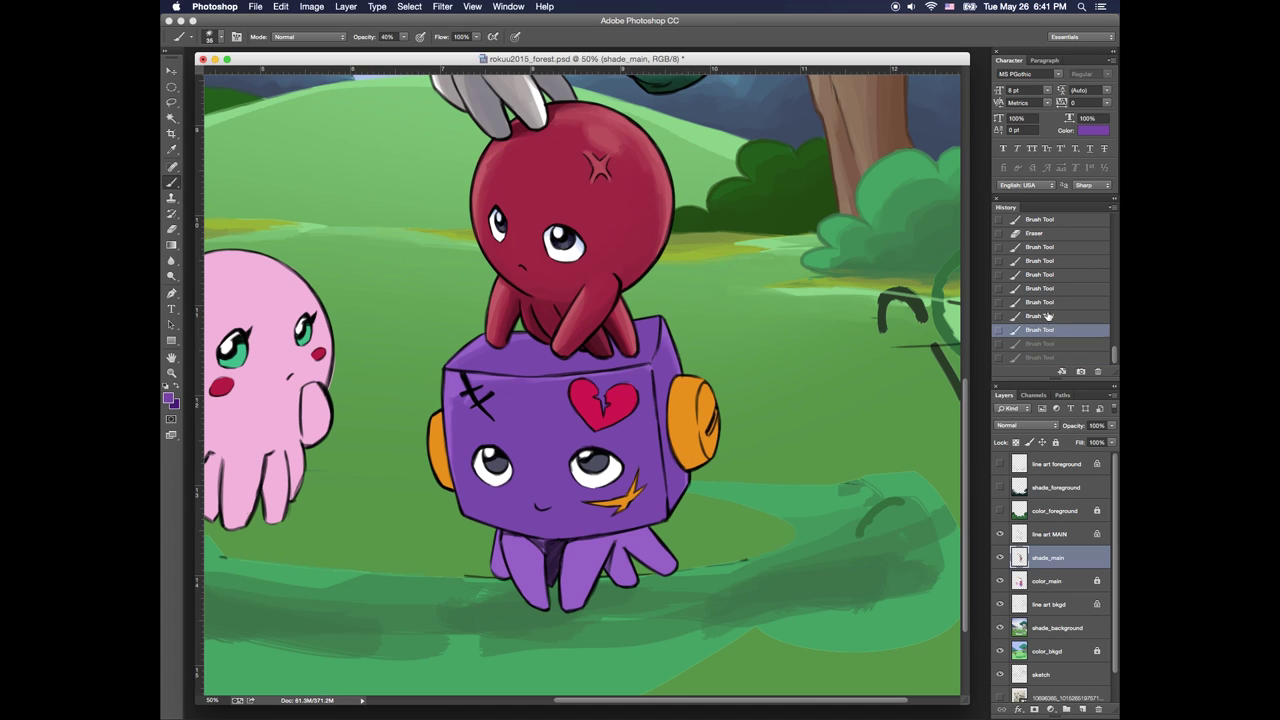
left_click(1048, 303)
left_click(1049, 290)
left_click(764, 544)
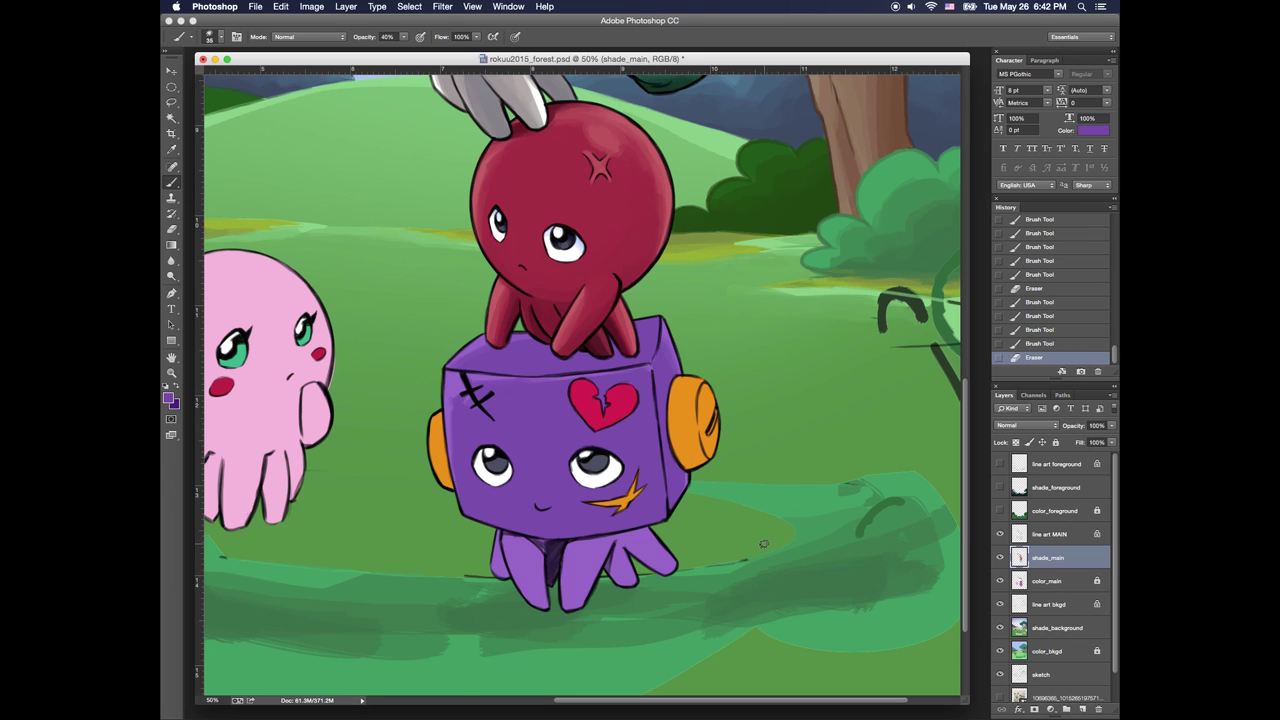
Shade the purple octopus's tentacles under the cube head with the dark purple, enlarging the brush for the inner and rear ones
key("x")
mouse_move(500, 536)
left_mouse_down()
mouse_move(507, 574)
mouse_move(511, 544)
mouse_move(541, 600)
mouse_move(542, 564)
mouse_move(548, 583)
mouse_move(562, 547)
mouse_move(580, 604)
mouse_move(628, 547)
mouse_move(666, 572)
left_mouse_up()
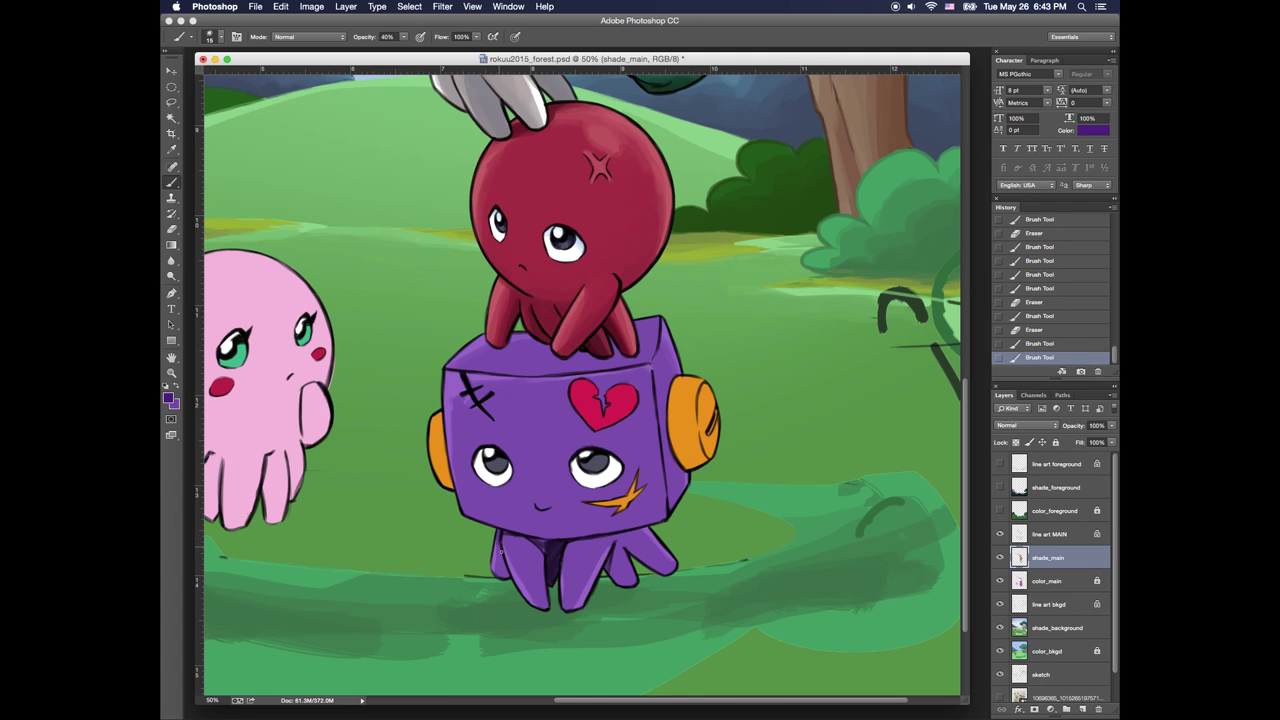
mouse_move(501, 552)
left_mouse_down()
mouse_move(504, 575)
mouse_move(508, 544)
mouse_move(555, 551)
mouse_move(552, 572)
mouse_move(550, 556)
left_mouse_up()
key("]")
key("]")
key("]")
key("]")
left_click_drag(542, 545, 546, 563)
left_click_drag(544, 562, 556, 548)
left_click_drag(556, 546, 570, 604)
mouse_move(574, 603)
left_mouse_down()
mouse_move(588, 550)
mouse_move(570, 547)
mouse_move(604, 542)
left_mouse_up()
mouse_move(610, 541)
left_mouse_down()
mouse_move(620, 580)
mouse_move(633, 578)
left_mouse_up()
mouse_move(634, 537)
left_mouse_down()
mouse_move(668, 568)
mouse_move(608, 550)
mouse_move(681, 577)
mouse_move(617, 570)
left_mouse_up()
left_click_drag(616, 573, 612, 562)
left_click_drag(613, 562, 618, 574)
Darken the bottom edge of the cube's front face and blend it with the lighter purple
left_click_drag(600, 531, 642, 520)
key("x")
mouse_move(630, 525)
left_mouse_down()
mouse_move(645, 514)
mouse_move(602, 526)
left_mouse_up()
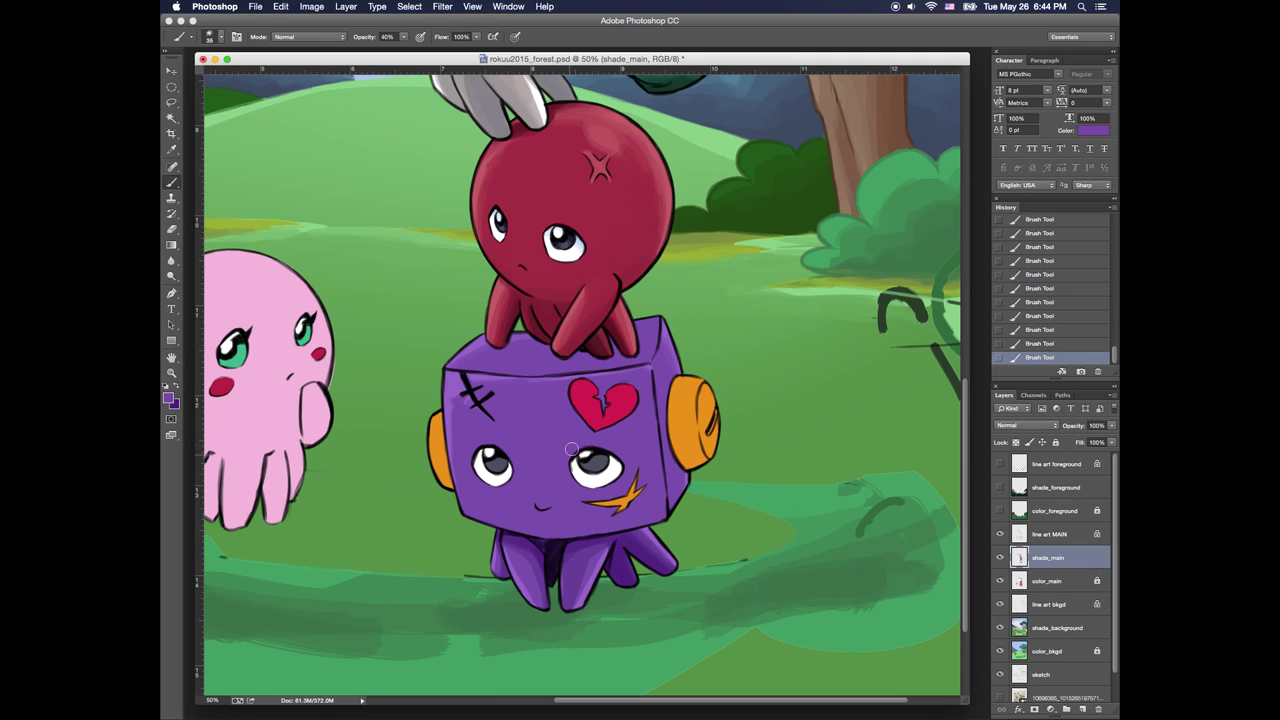
Paint lighter purple strokes around the upper rim of the cube octopus's eye beneath the heart and undo the last stroke
left_click_drag(571, 449, 591, 440)
left_click_drag(570, 456, 580, 443)
left_click_drag(570, 455, 572, 447)
left_click_drag(570, 453, 582, 441)
left_click_drag(574, 445, 606, 448)
left_click(628, 465, "alt")
key("super+z")
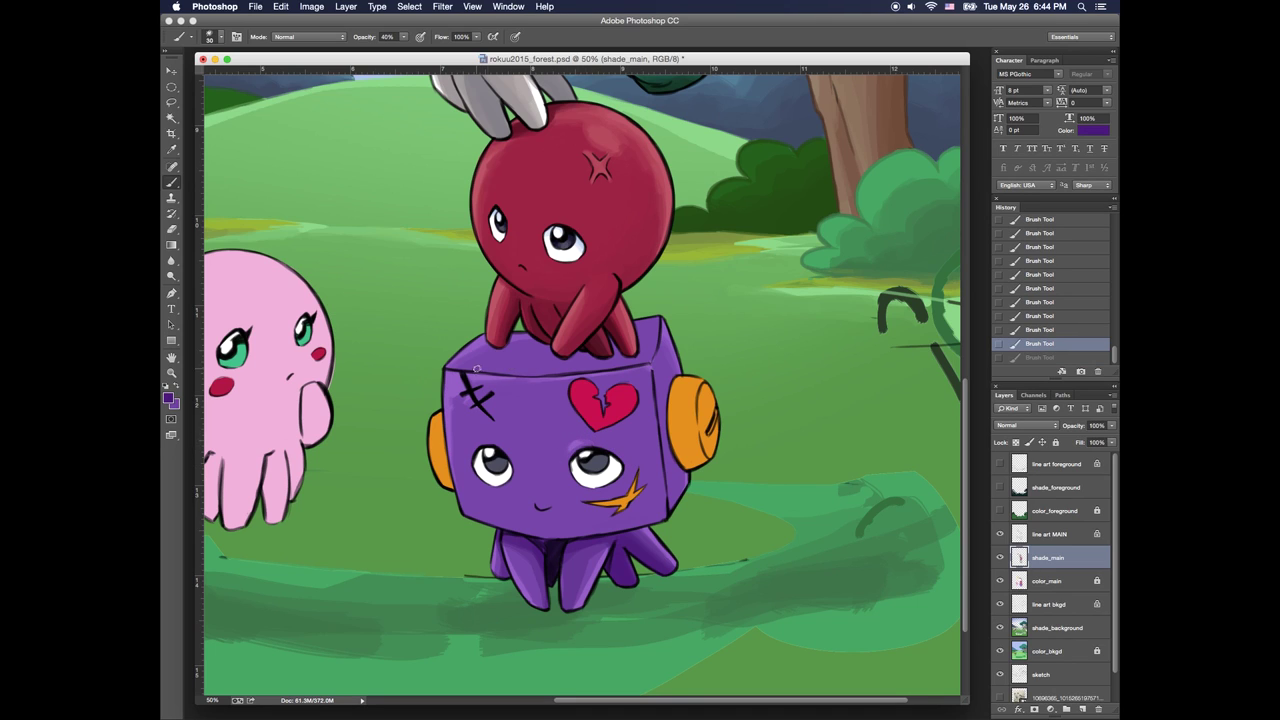
Deepen the shadow on the cube's top face beneath the red octopus, blending it with sampled purples
mouse_move(644, 358)
left_mouse_down()
mouse_move(490, 362)
mouse_move(502, 360)
left_mouse_up()
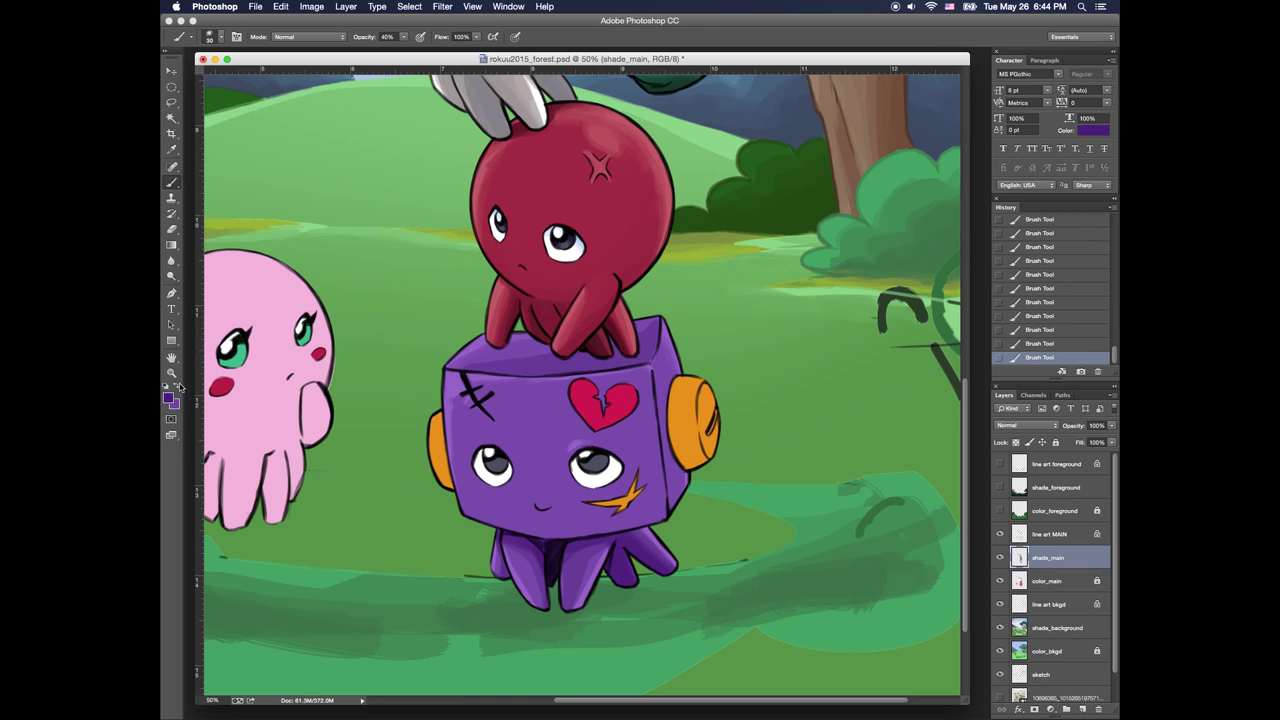
left_click(650, 342, "alt")
left_click_drag(660, 331, 648, 360)
mouse_move(602, 364)
left_mouse_down()
mouse_move(532, 369)
mouse_move(584, 381)
mouse_move(500, 349)
mouse_move(532, 352)
left_mouse_up()
left_click(558, 364, "alt")
left_click_drag(500, 350, 530, 353)
mouse_move(502, 350)
left_mouse_down()
mouse_move(533, 350)
mouse_move(520, 352)
left_mouse_up()
mouse_move(512, 351)
left_mouse_down()
mouse_move(537, 346)
mouse_move(526, 348)
left_mouse_up()
Paint sampled purples along the front vertical edge of the cube's side face, enlarging the brush for the longer stroke
left_click(177, 387)
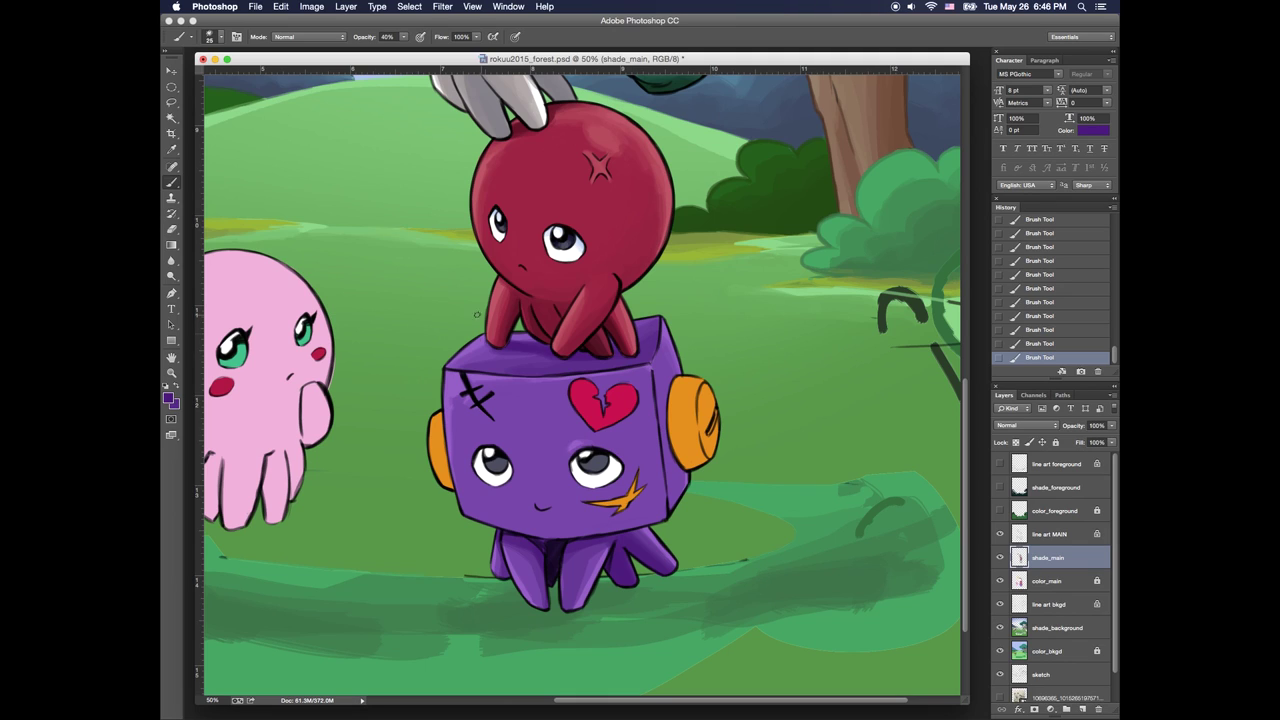
left_click(488, 357, "alt")
left_click_drag(660, 391, 659, 368)
left_click(585, 363, "alt")
key("bracketright")
key("bracketright")
key("bracketright")
left_click(657, 386, "alt")
left_click(658, 418, "alt")
mouse_move(657, 420)
left_mouse_down()
mouse_move(663, 373)
mouse_move(675, 500)
mouse_move(665, 357)
mouse_move(674, 505)
left_mouse_up()
Shade the cube's side face above and below the orange ear disc with the sampled purple
left_click_drag(660, 355, 669, 396)
left_click_drag(683, 450, 670, 482)
left_click_drag(673, 390, 669, 398)
mouse_move(676, 470)
left_mouse_down()
mouse_move(672, 482)
mouse_move(680, 470)
left_mouse_up()
left_click_drag(682, 468, 689, 458)
left_click(661, 357, "alt")
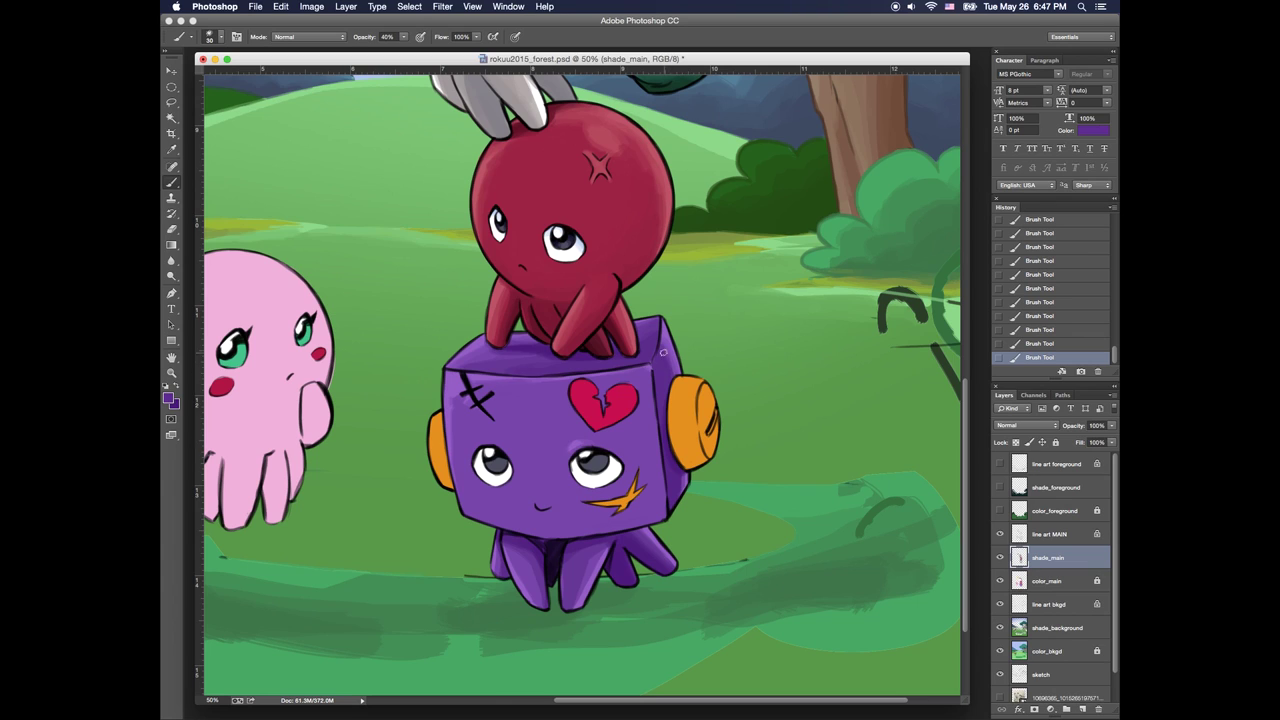
left_click(659, 364, "alt")
Blend the lower corner of the cube's side face below the orange ear disc with sampled purples
left_click(685, 474, "alt")
left_click(683, 481, "alt")
left_click_drag(684, 484, 674, 498)
left_click(674, 484, "alt")
left_click(672, 487, "alt")
left_click(675, 464, "alt")
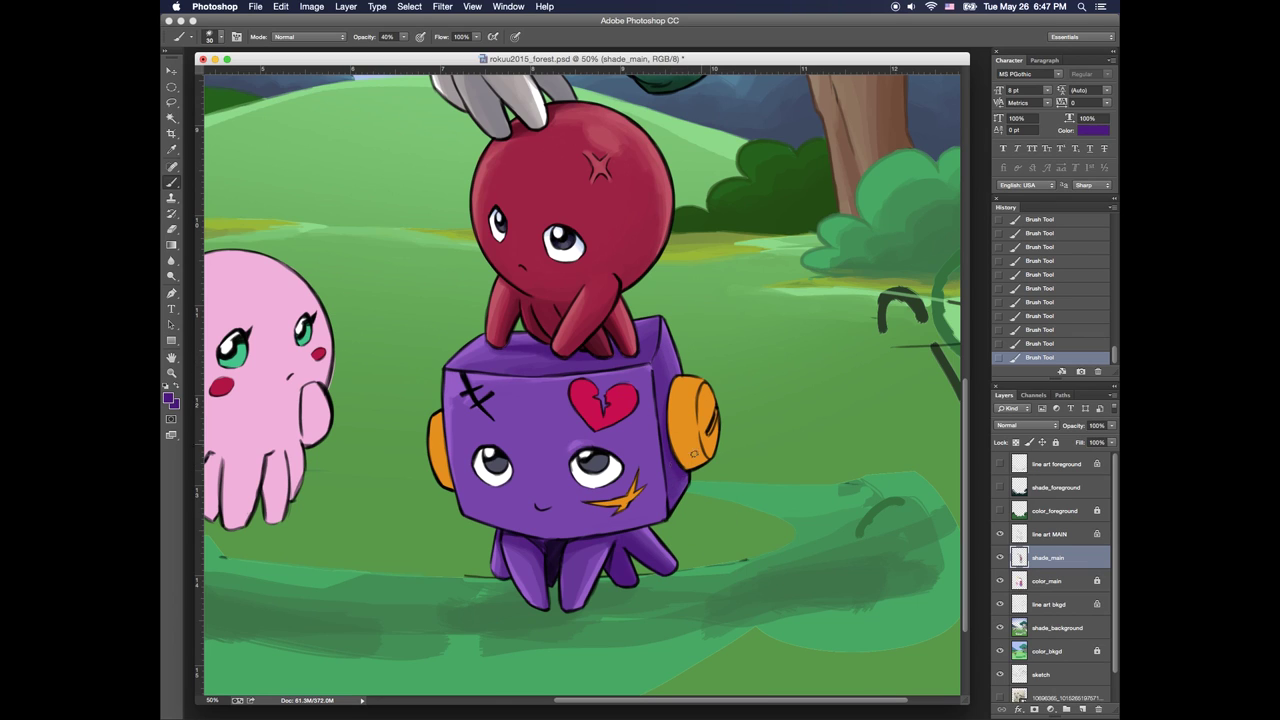
left_click(673, 491, "alt")
Darken the cube's front face around the eyes and heart and down to the lower left with darker sampled purples
left_click(662, 372, "alt")
left_click(522, 436, "alt")
left_click(521, 442, "alt")
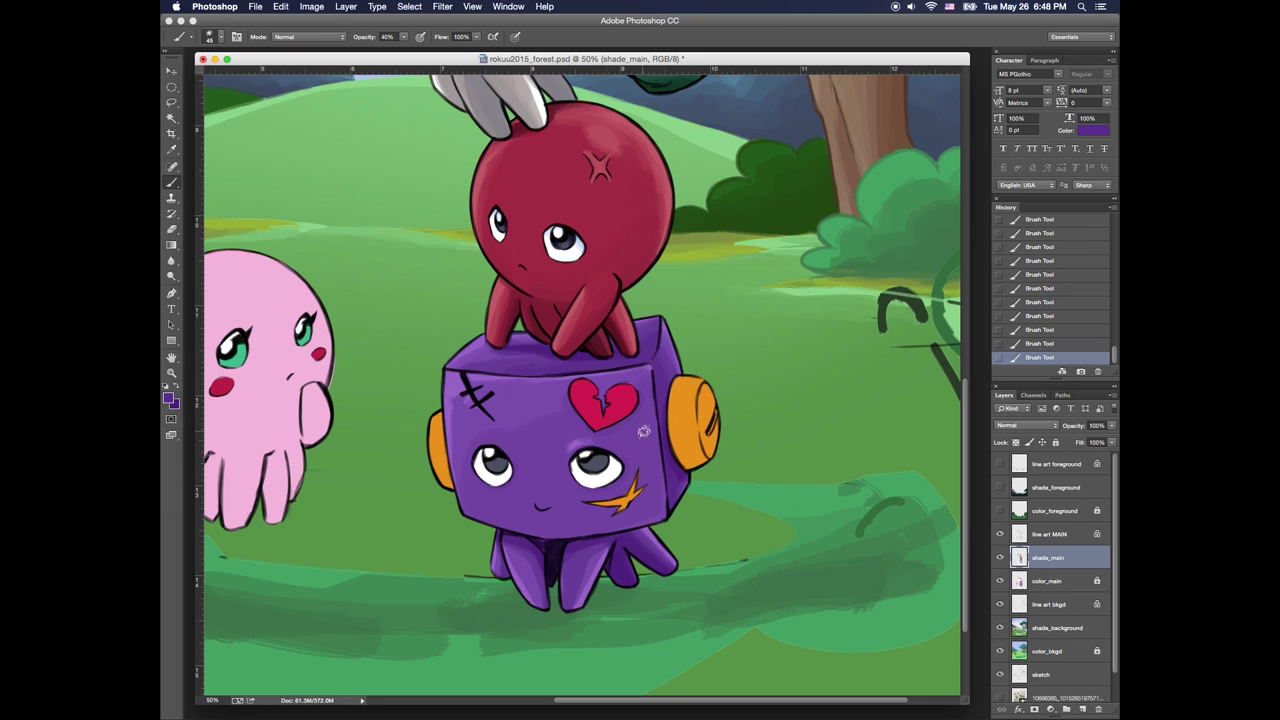
left_click(530, 466, "alt")
left_click(625, 454, "alt")
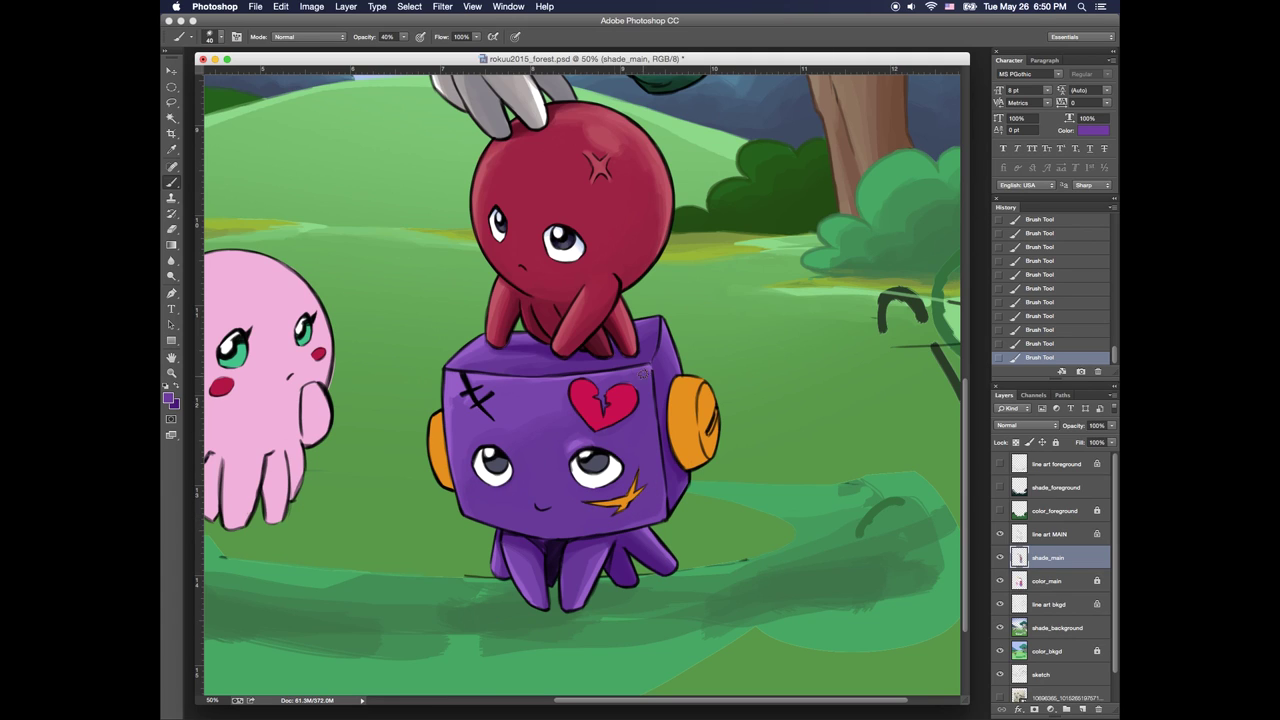
left_click(628, 413, "alt")
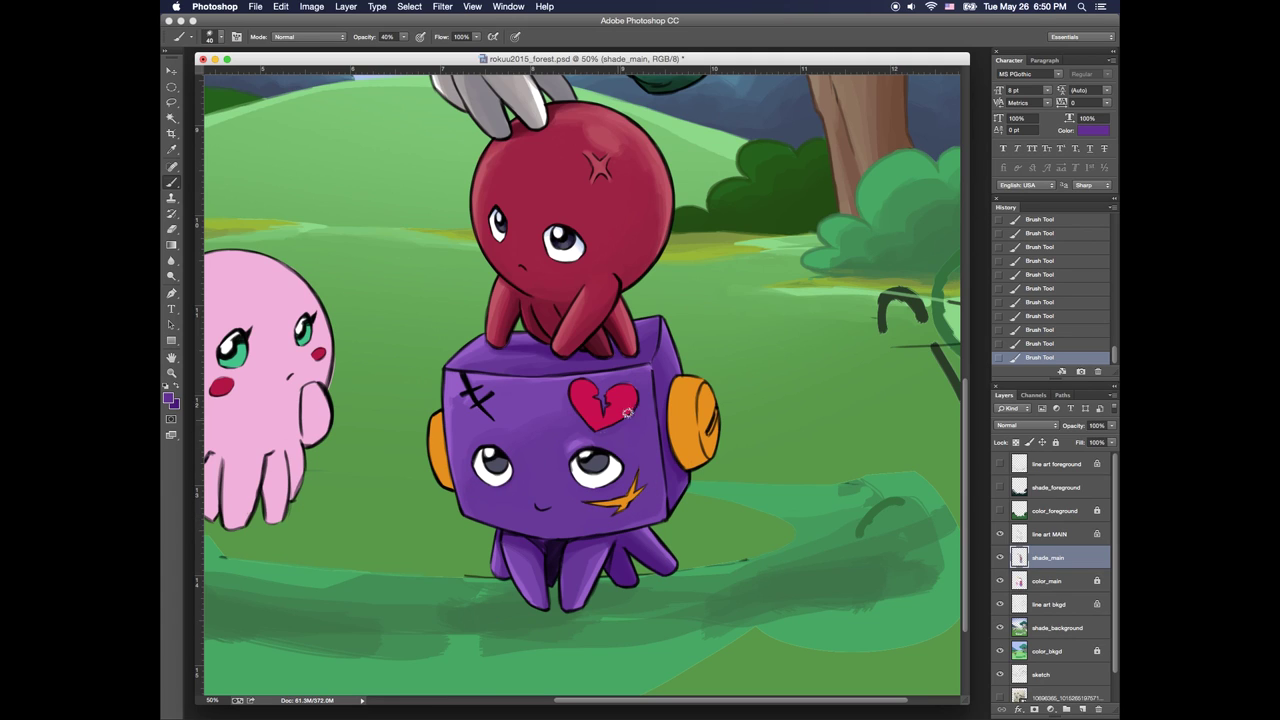
left_click(541, 347, "alt")
mouse_move(522, 476)
left_mouse_down()
mouse_move(551, 458)
mouse_move(488, 513)
left_mouse_up()
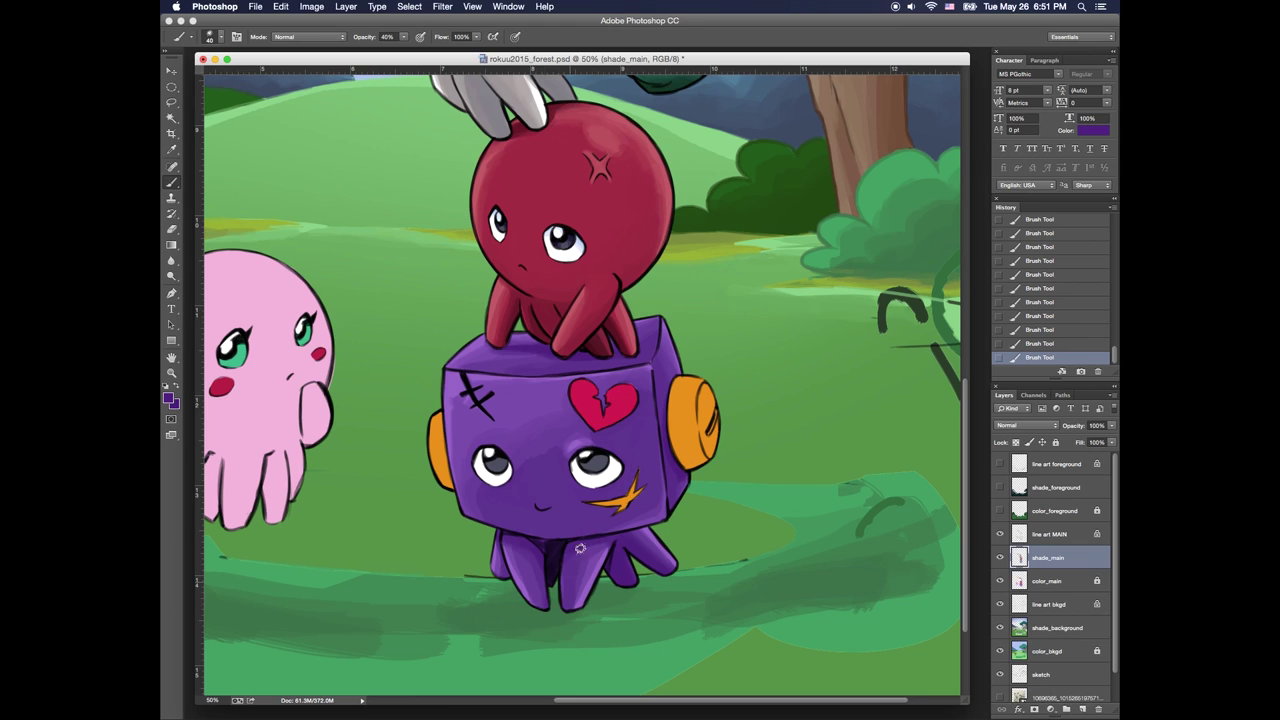
Blend the front face's shading between the eyes with sampled purples and a larger brush
left_click(543, 476, "alt")
left_click(571, 435, "alt")
left_click(560, 444, "alt")
left_click(583, 457, "alt")
key("bracketright")
key("bracketright")
key("bracketright")
Sample the purple beside the mouth and add a small shadow beneath the mouth with a much smaller brush
left_click(523, 508, "alt")
key("bracketleft")
key("bracketleft")
key("bracketleft")
key("bracketleft")
key("bracketleft")
key("bracketleft")
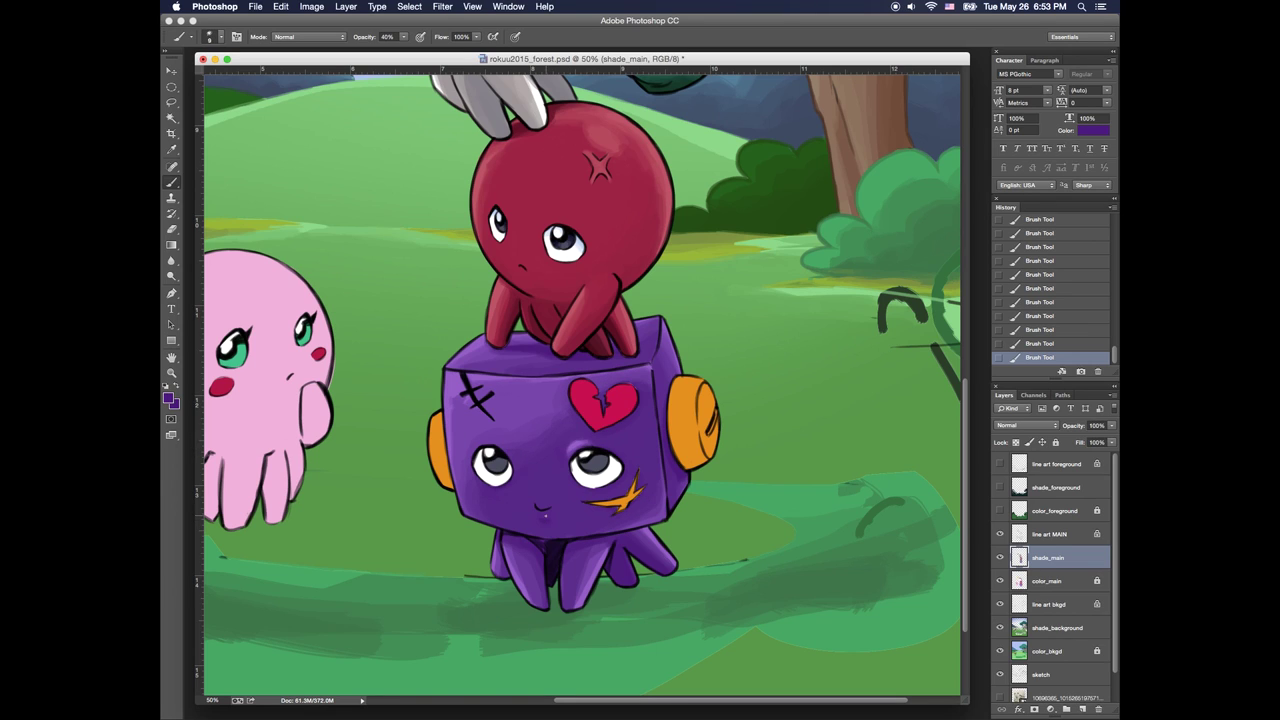
Clear the selection and touch up the crack in the broken heart with fine strokes of sampled colors
left_click(492, 432, "alt")
left_click(564, 435, "alt")
key("super+d")
key("bracketleft")
left_click_drag(600, 394, 605, 410)
left_click(601, 396, "alt")
left_click_drag(603, 412, 605, 406)
Brush sampled purples above the left eye and along the front face's edge beside the heart with a larger brush
left_click(644, 474, "alt")
key("bracketright")
key("bracketright")
key("bracketright")
left_click(530, 437, "alt")
left_click_drag(529, 437, 512, 445)
left_click(524, 475, "alt")
left_click(643, 389, "alt")
left_click_drag(643, 387, 646, 405)
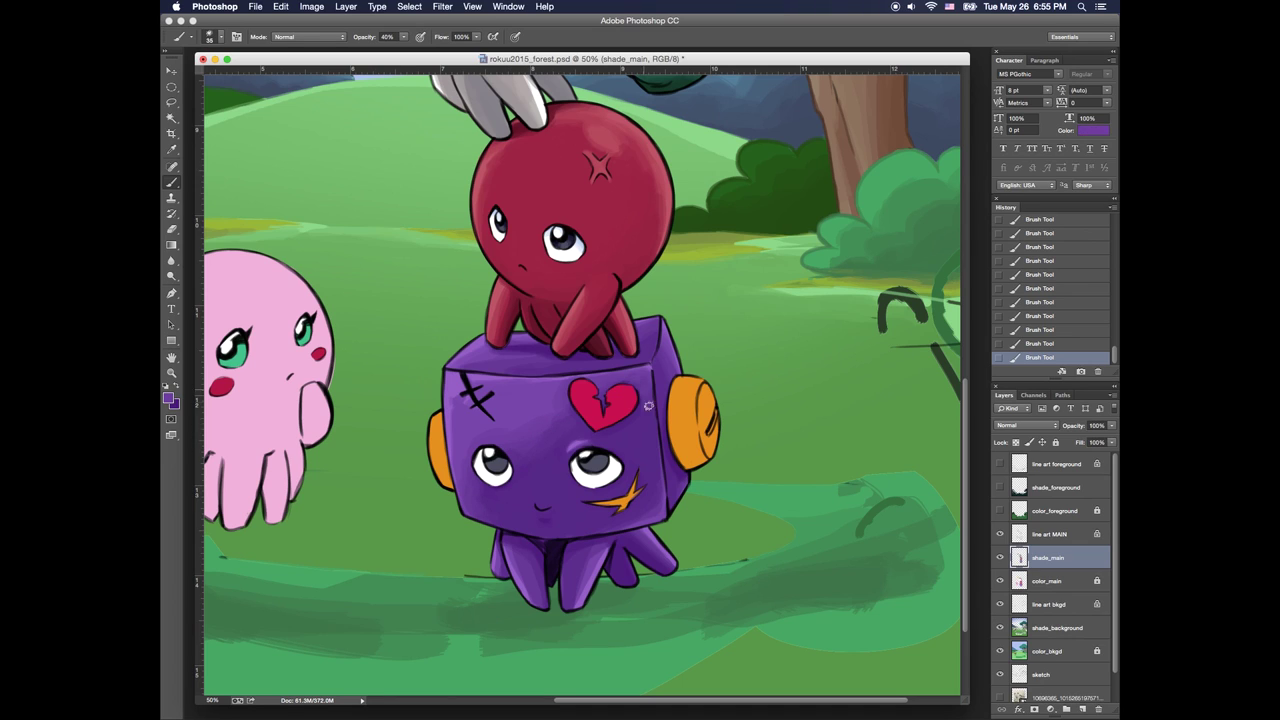
Erase stray shading from the right half of the broken heart
left_click(652, 437, "alt")
key("e")
left_click(618, 403)
Shade the lower right corner of the cube's front face with sampled purples
left_click(522, 434, "alt")
left_click_drag(652, 512, 646, 518)
left_click_drag(652, 514, 640, 521)
left_click(640, 515, "alt")
left_click_drag(624, 528, 658, 515)
left_click(647, 514)
left_click(662, 517)
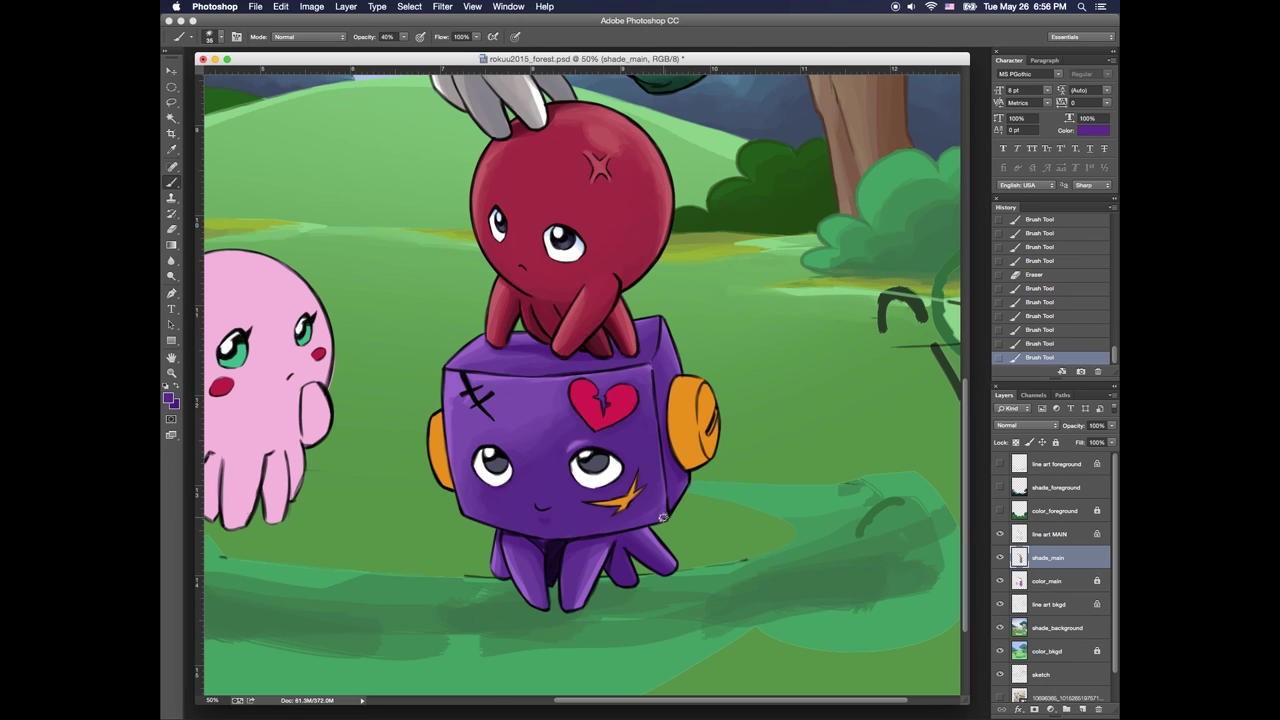
Blend the front face from the X-shaped stitches to the rim of the eye beneath the heart with sampled purples
left_click(512, 397, "alt")
left_click_drag(514, 402, 570, 436)
left_click(582, 436, "alt")
mouse_move(576, 444)
left_mouse_down()
mouse_move(587, 444)
mouse_move(578, 433)
left_mouse_up()
left_click(577, 432)
Select both irises of the cube octopus on the color_main layer and return to the shade_main layer for painting
left_click(1048, 581)
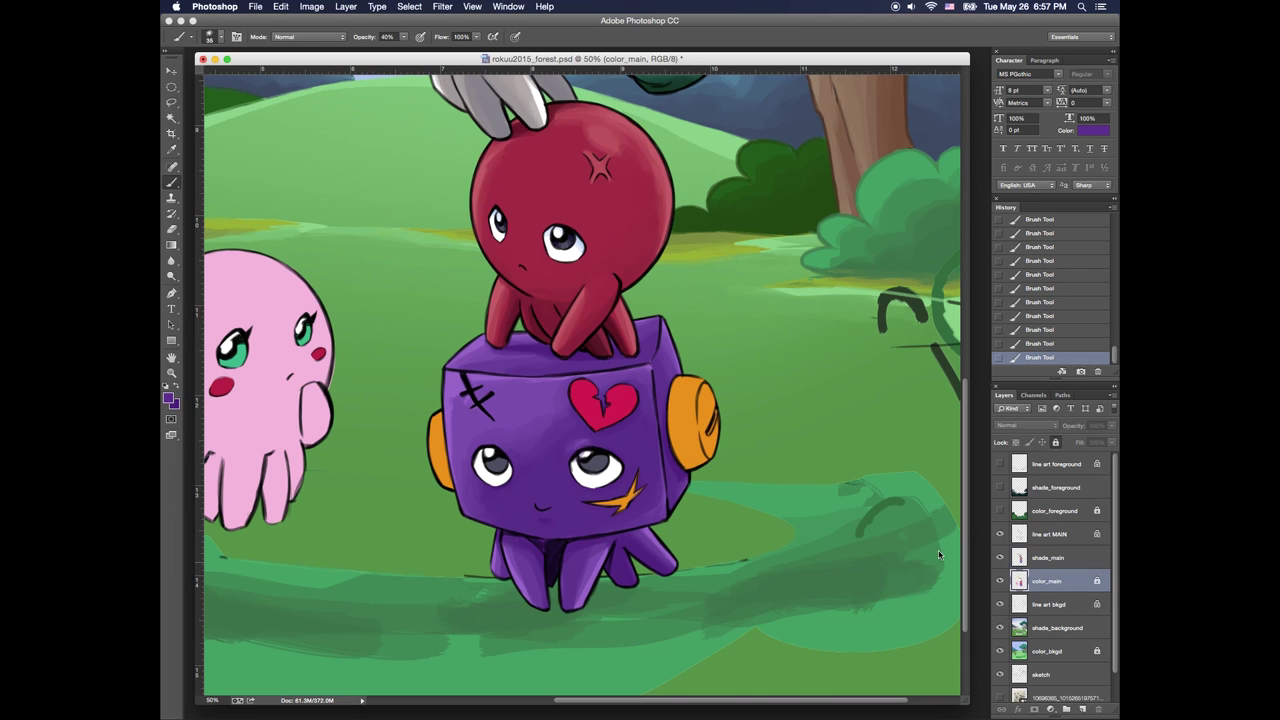
key("w")
left_click(493, 461)
left_click(597, 463, "shift")
key("b")
left_click(1048, 558)
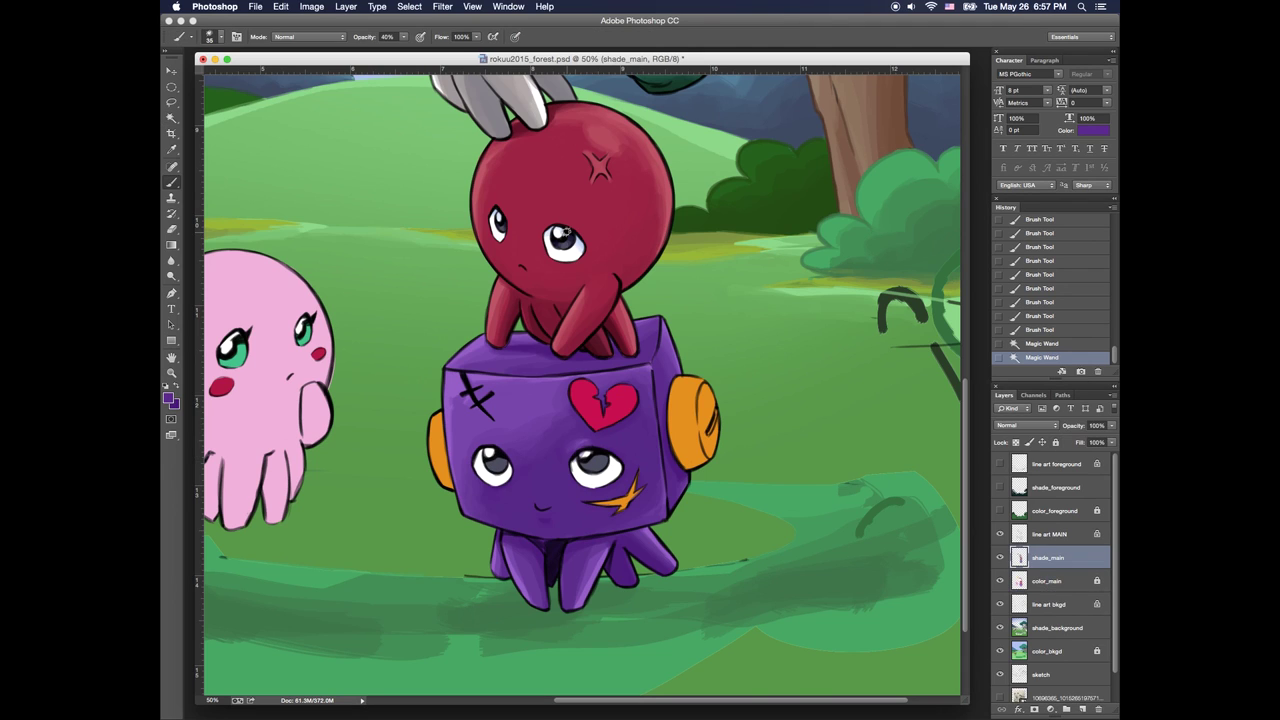
Shade the cube octopus's left iris with the dark navy sampled from the red octopus's eye, erasing part of it for a highlight
left_click(571, 239, "alt")
left_click_drag(502, 454, 509, 466)
key("e")
left_click(504, 461)
key("b")
left_click_drag(500, 470, 508, 466)
left_click_drag(491, 459, 496, 463)
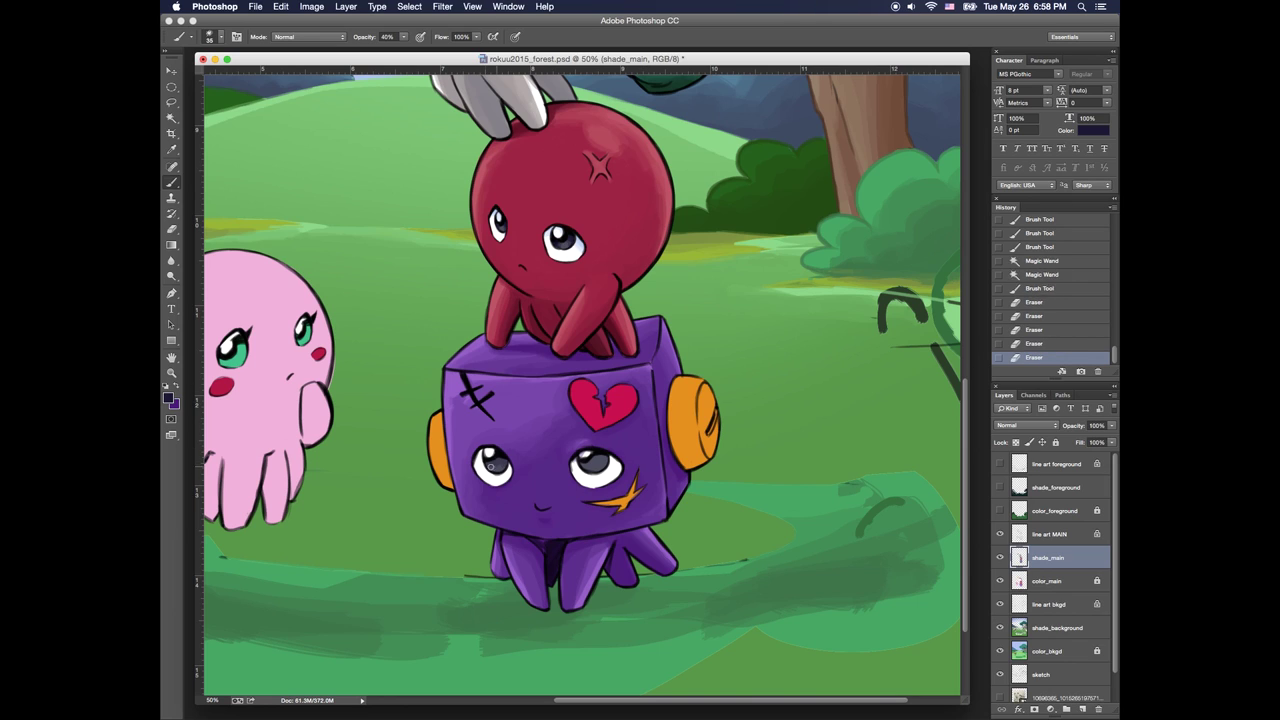
Shade the iris beneath the heart with dark navy, refine both irises, clear the selection and clean up the eye's left rim
left_click_drag(588, 457, 600, 464)
left_click_drag(590, 456, 604, 458)
mouse_move(490, 460)
left_mouse_down()
mouse_move(508, 460)
mouse_move(492, 468)
left_mouse_up()
left_click_drag(584, 466, 590, 473)
mouse_move(603, 458)
left_mouse_down()
mouse_move(594, 472)
mouse_move(620, 468)
left_mouse_up()
key("super+d")
left_click_drag(574, 462, 574, 472)
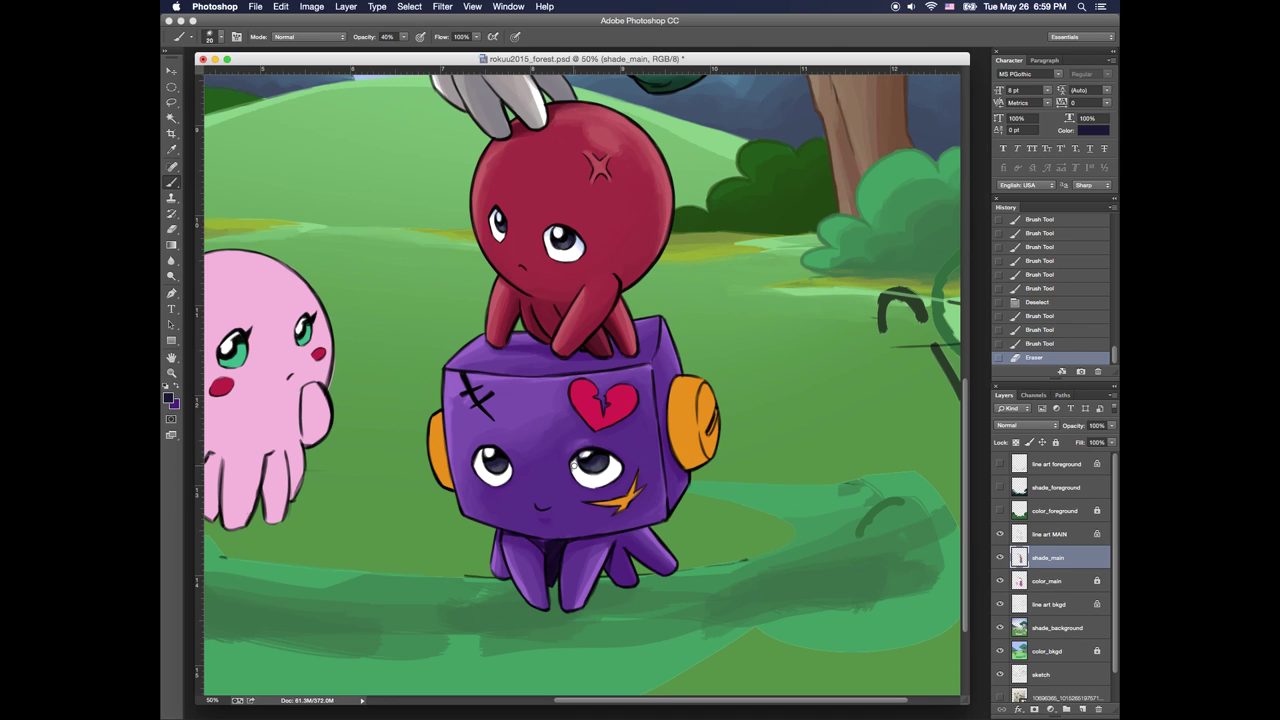
left_click(574, 465)
Select the whites of both cube octopus eyes on the color_main layer and expand the selection
left_click(1012, 583)
left_click(610, 470)
key("Return")
key("w")
left_click(608, 480)
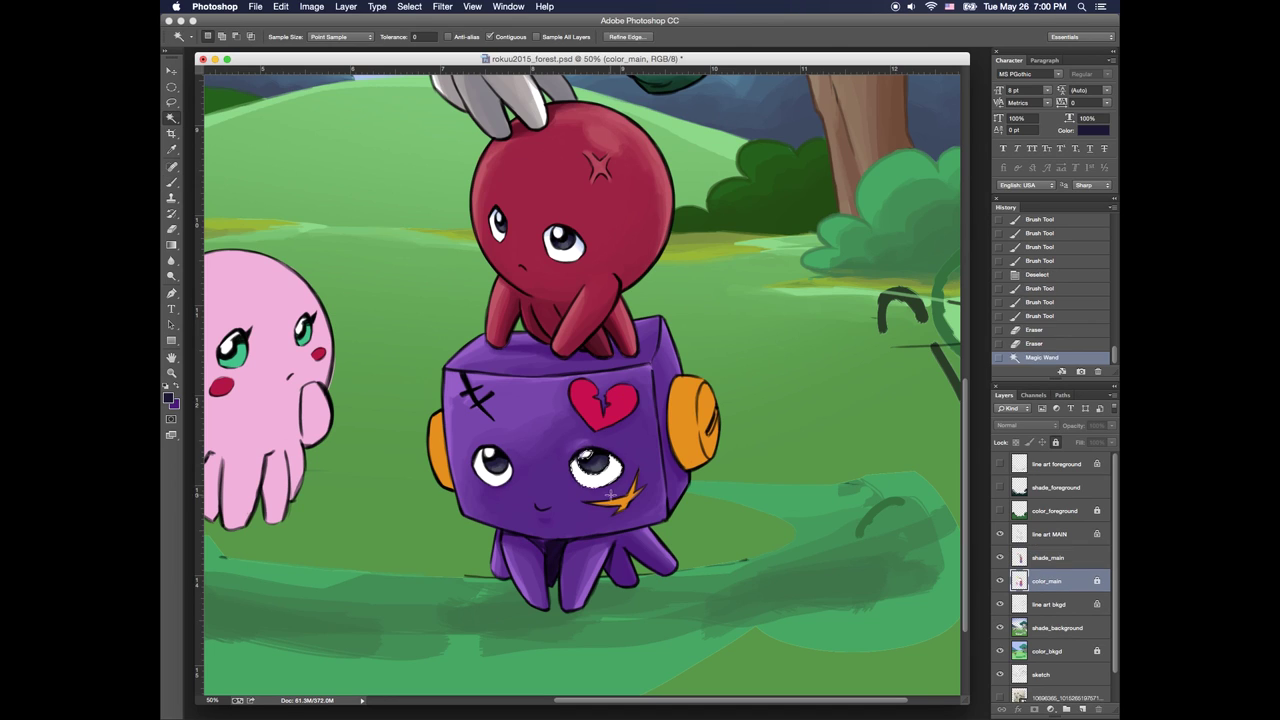
left_click(490, 470, "shift")
left_click(409, 6)
mouse_move(440, 169)
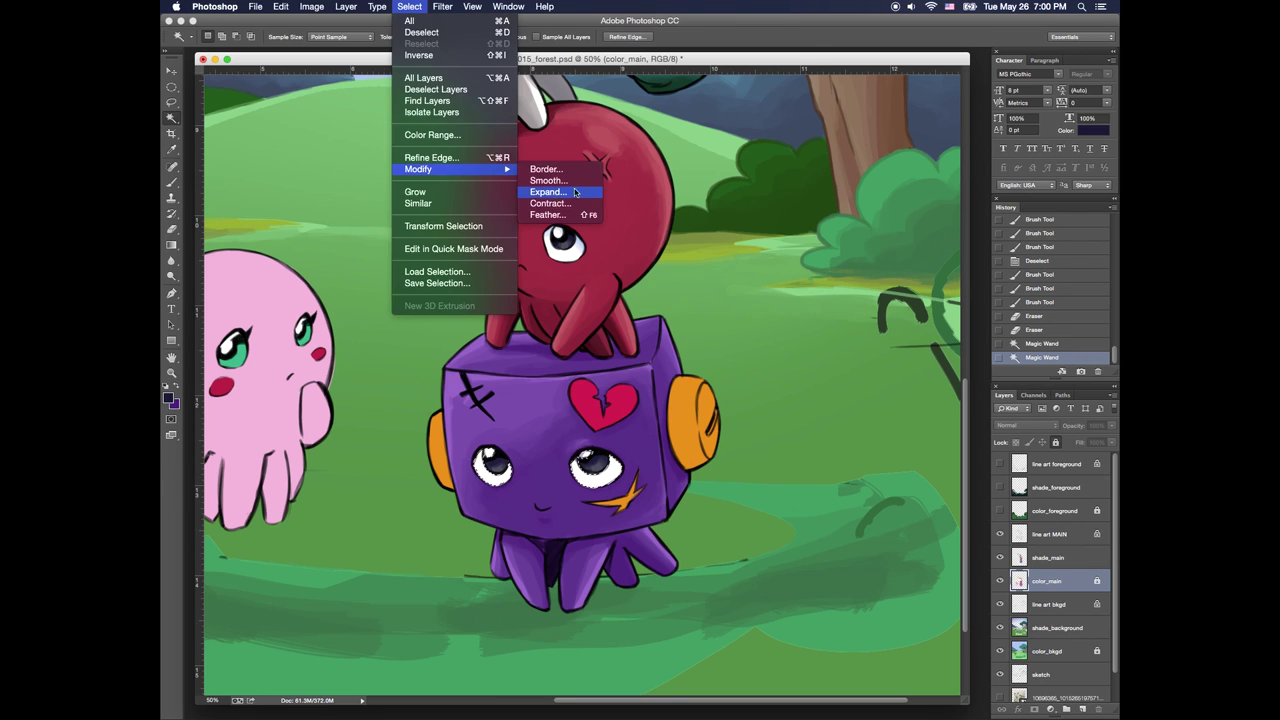
left_click(575, 191)
key("Return")
Paint light blue shading on the white of the cube octopus's left eye on the shade_main layer
key("b")
key("x")
key("alt+bracketright")
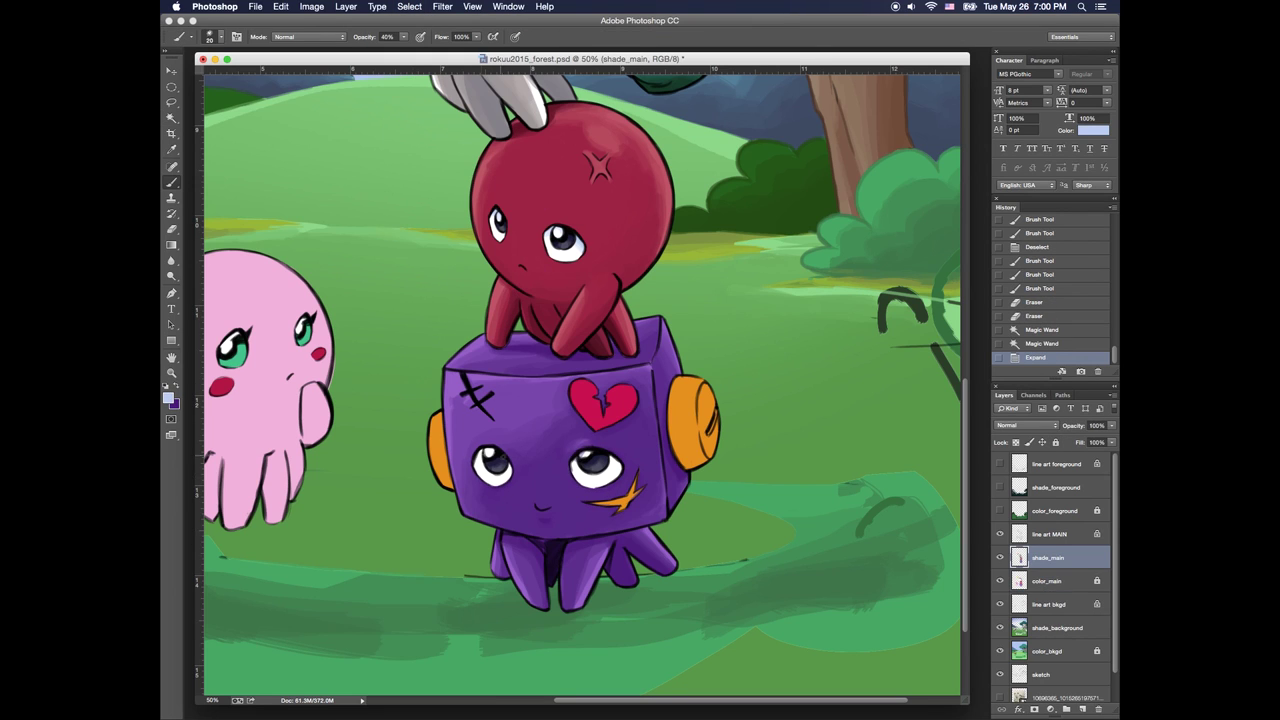
left_click_drag(508, 462, 498, 490)
left_click_drag(510, 466, 502, 486)
mouse_move(511, 464)
left_mouse_down()
mouse_move(500, 488)
mouse_move(494, 456)
left_mouse_up()
left_click_drag(492, 453, 478, 457)
key("e")
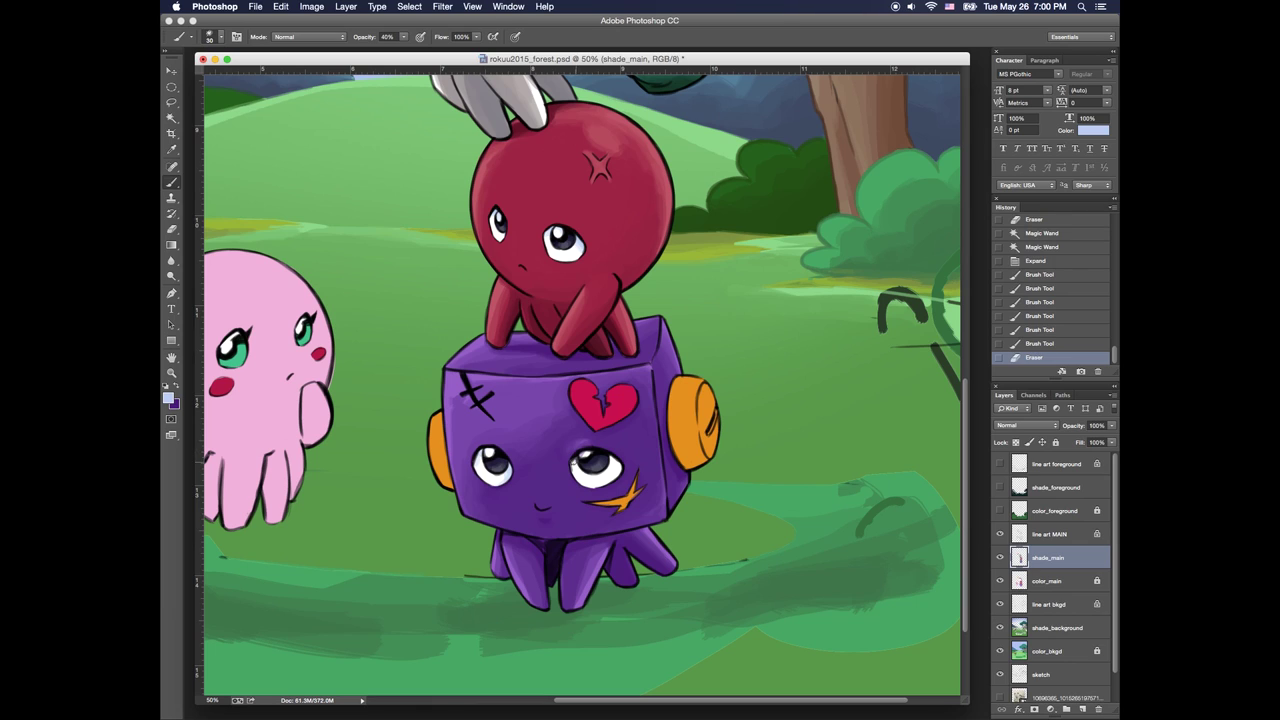
Shade the white of the eye beneath the heart in light blue, refining the edges of both eyes
left_click_drag(618, 456, 607, 482)
left_click_drag(619, 460, 604, 484)
left_click_drag(618, 458, 606, 482)
left_click_drag(612, 454, 578, 460)
mouse_move(582, 454)
left_mouse_down()
mouse_move(576, 464)
mouse_move(614, 484)
left_mouse_up()
left_click(500, 479)
left_click_drag(622, 466, 617, 480)
left_click_drag(475, 464, 478, 474)
left_click_drag(586, 452, 576, 460)
left_click_drag(584, 453, 574, 457)
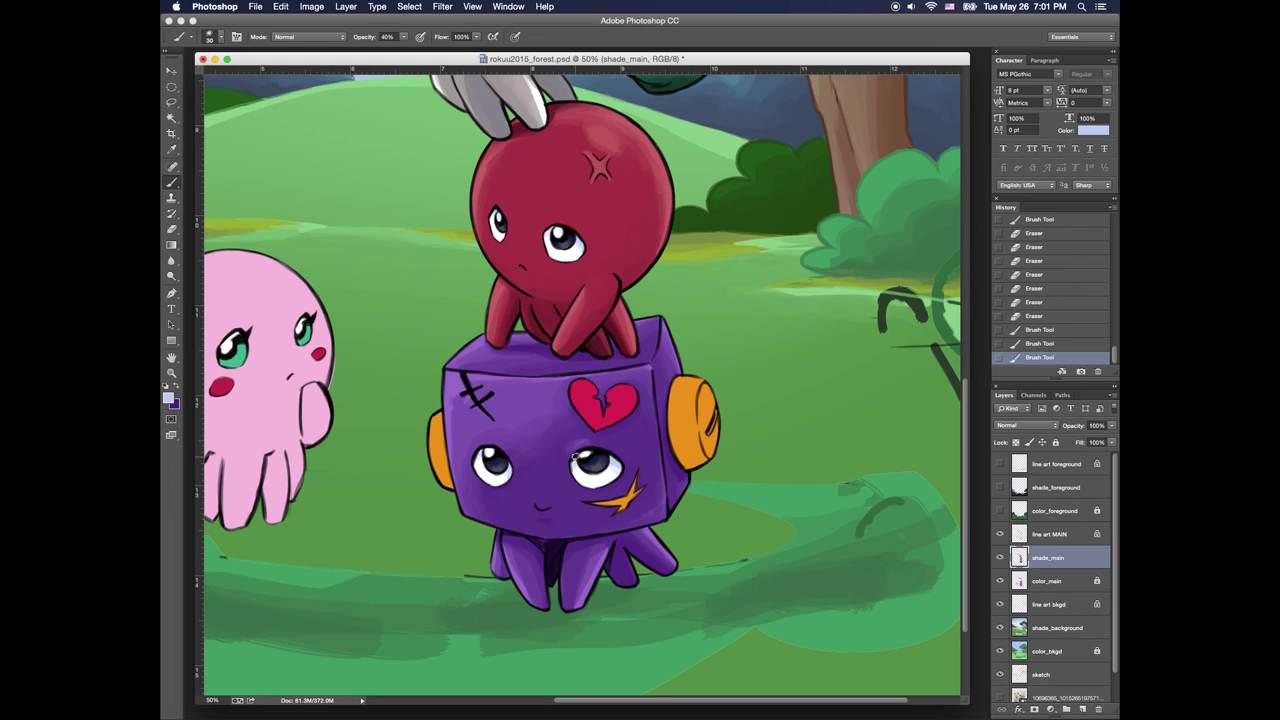
Select both halves of the broken heart on the color_main layer, expand the selection and hide its outline
left_click(1047, 581)
key("w")
left_click(618, 397)
key("l")
left_click_drag(606, 386, 602, 412)
left_click(408, 7)
mouse_move(418, 169)
left_click(537, 190)
key("Return")
key("super+h")
Shade the lower edges and crack of the broken heart on the shade_main layer with dark crimson #95163d
key("b")
left_click(177, 387)
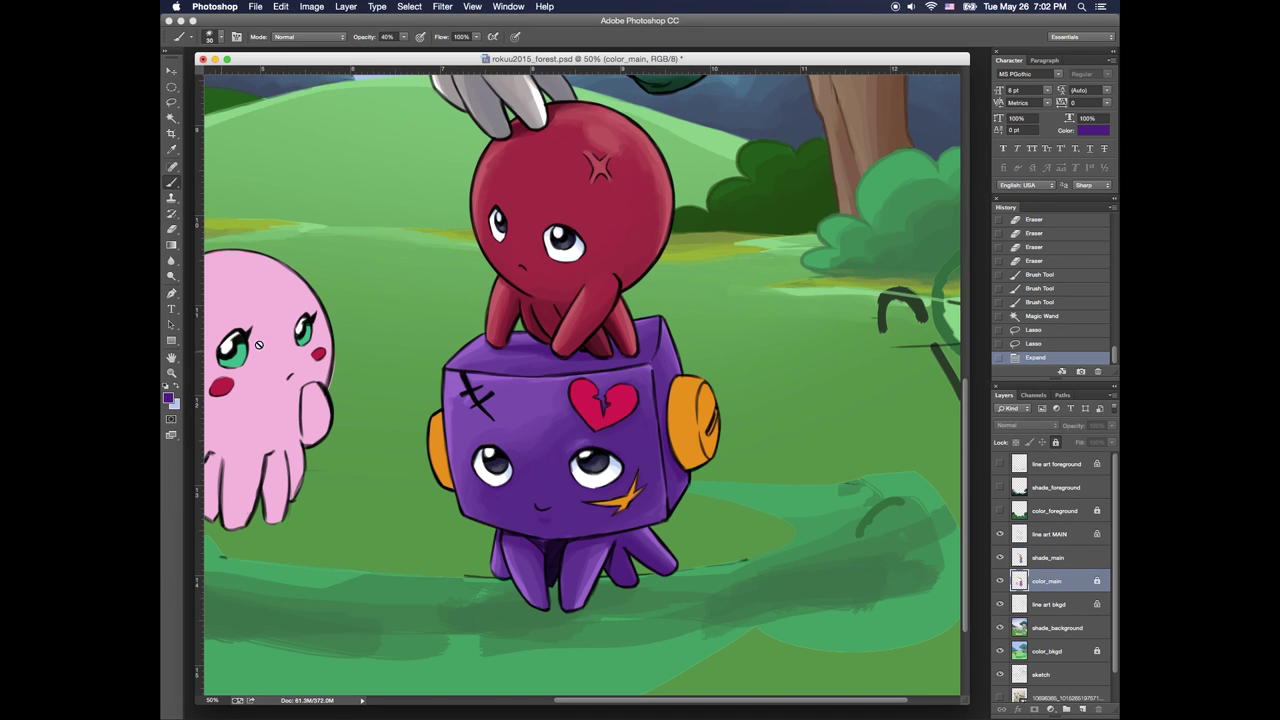
key("alt+]")
left_click(169, 397)
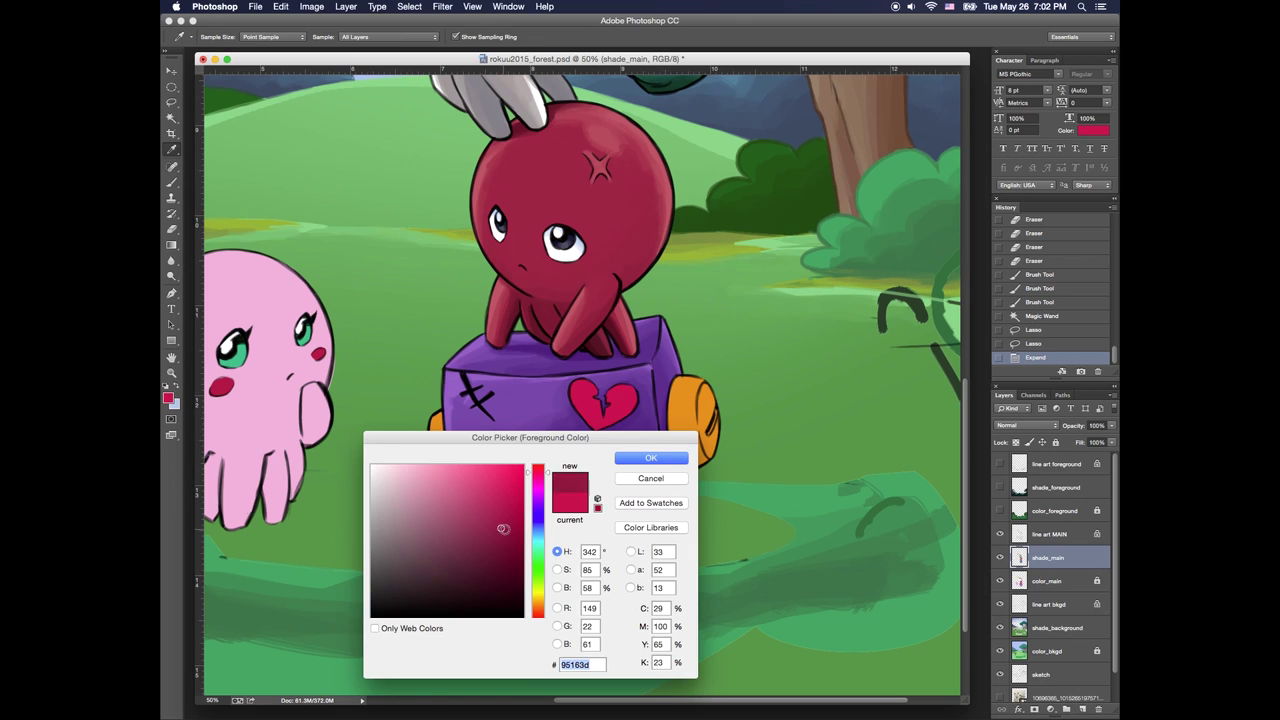
left_click(654, 455)
mouse_move(580, 404)
left_mouse_down()
mouse_move(632, 400)
mouse_move(612, 419)
left_mouse_up()
left_click_drag(632, 399, 607, 424)
mouse_move(626, 408)
left_mouse_down()
mouse_move(604, 425)
mouse_move(593, 416)
left_mouse_up()
left_click_drag(579, 402, 599, 425)
mouse_move(615, 412)
left_mouse_down()
mouse_move(589, 431)
mouse_move(608, 424)
left_mouse_up()
left_click_drag(622, 411, 602, 427)
mouse_move(580, 404)
left_mouse_down()
mouse_move(599, 425)
mouse_move(619, 401)
mouse_move(623, 413)
left_mouse_up()
Set the foreground to a deeper crimson for the heart's shading and make color_main the active layer
left_click(169, 397)
left_click(500, 536)
left_click(654, 455)
key("alt+bracketleft")
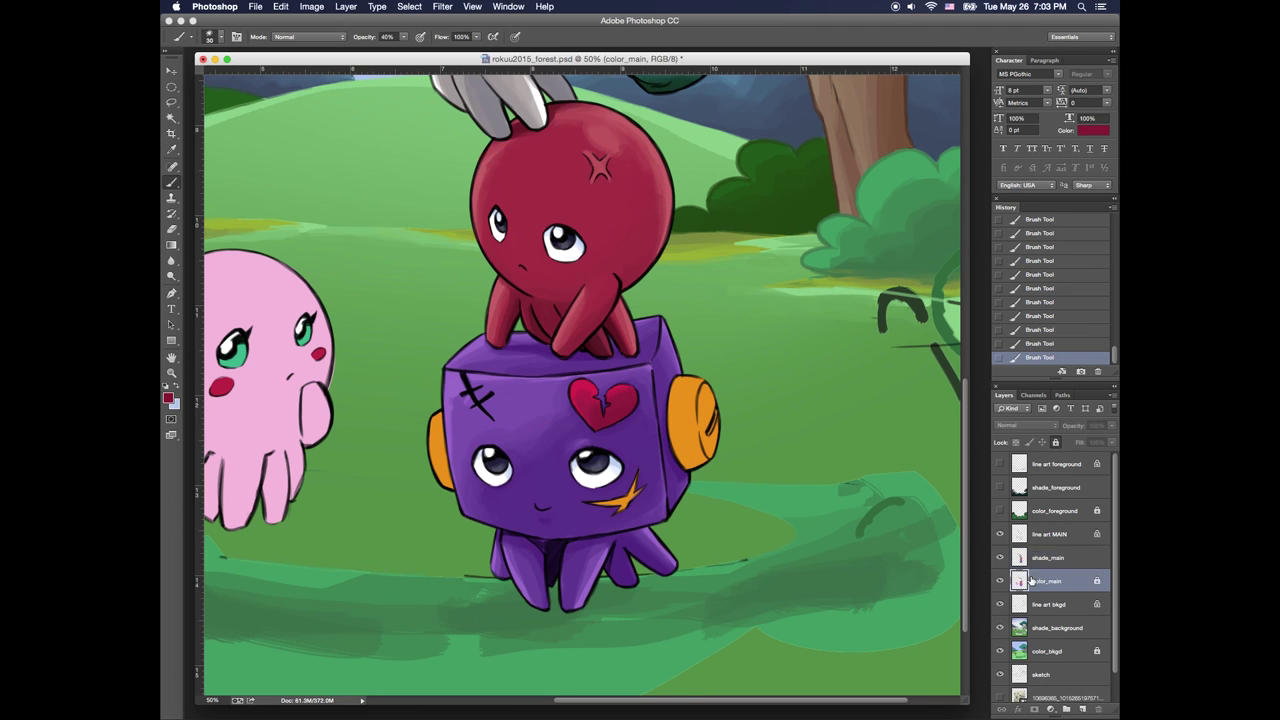
Select the orange areas of the purple octopus on color_main with Similar, expand the selection, hide its outline and activate shade_main
key("w")
left_click(700, 420)
left_click(409, 6)
left_click(469, 208)
left_click(416, 7)
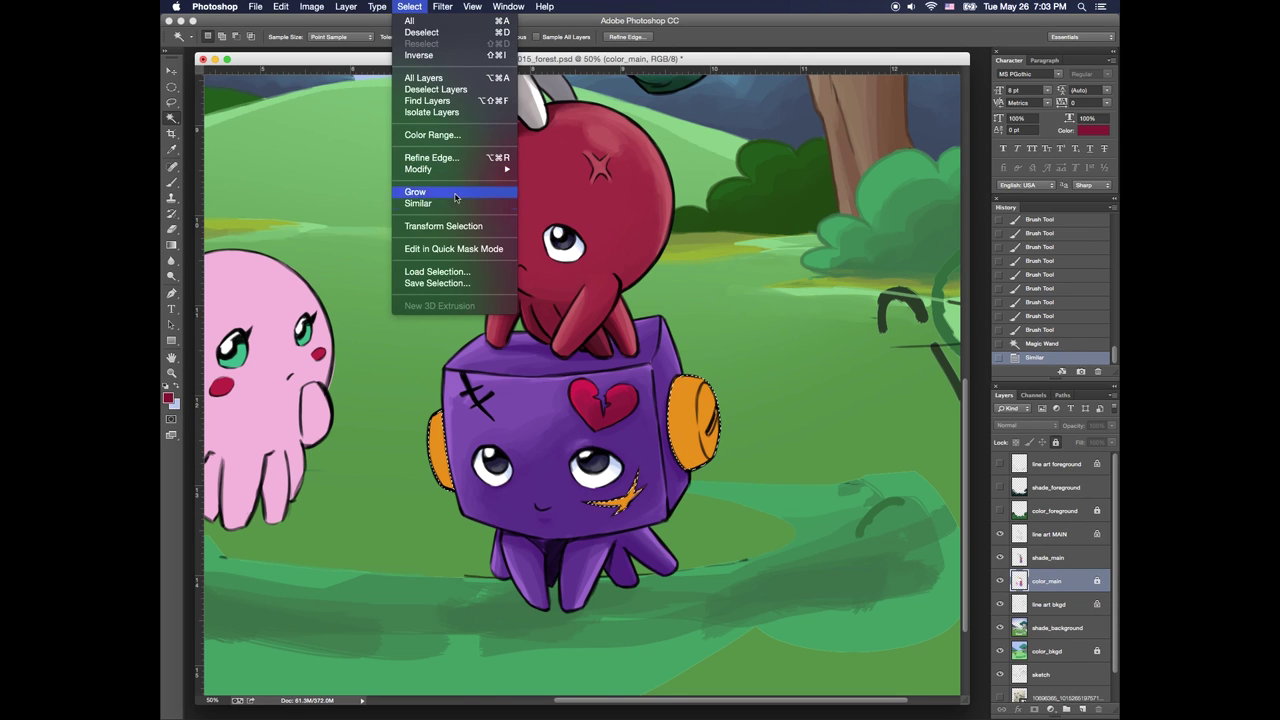
mouse_move(470, 169)
left_click(556, 192)
key("Return")
key("super+h")
key("b")
left_click(1018, 561)
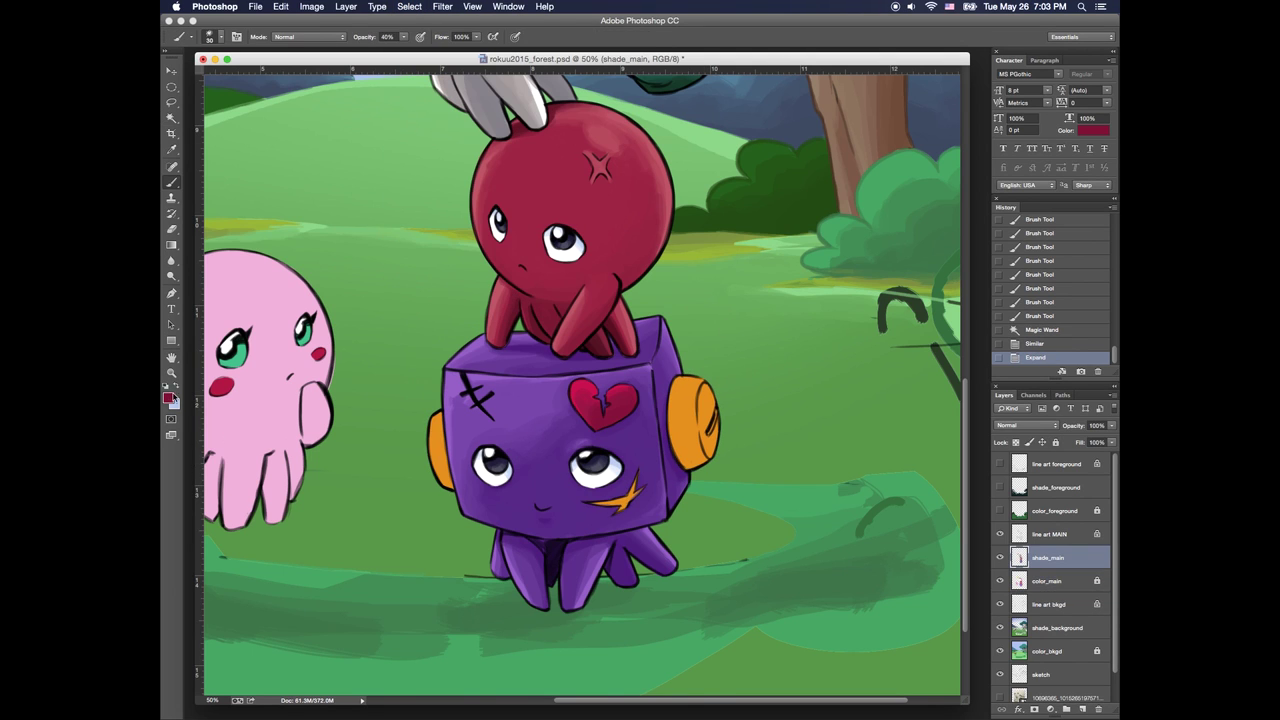
Set the foreground to dark orange #d45f19 and shade the purple octopus's smaller earpiece along the edge next to the head
left_click(169, 398)
left_click(539, 607)
left_click_drag(518, 514, 506, 490)
left_click(645, 462)
left_click_drag(445, 441, 449, 487)
left_click_drag(438, 450, 447, 484)
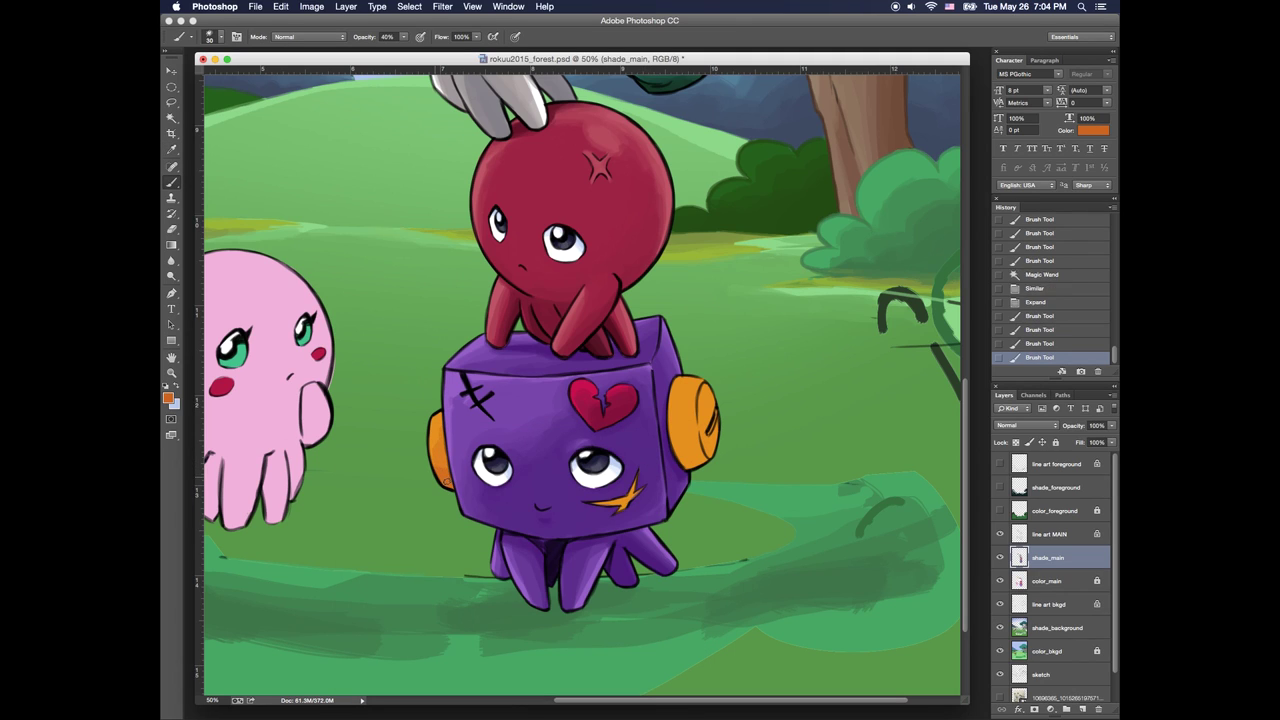
left_click_drag(442, 425, 447, 475)
left_click_drag(440, 445, 449, 486)
left_click_drag(441, 420, 446, 465)
Shade the rim, lower edge and slot of the purple octopus's larger earpiece in dark orange, touching up the smaller one
mouse_move(710, 402)
left_mouse_down()
mouse_move(703, 388)
mouse_move(679, 440)
mouse_move(693, 400)
mouse_move(680, 369)
left_mouse_up()
left_click_drag(700, 455, 690, 464)
left_click_drag(698, 440, 700, 456)
left_click_drag(697, 436, 704, 460)
left_click_drag(699, 442, 705, 454)
left_click_drag(698, 444, 702, 452)
left_click_drag(436, 418, 438, 427)
left_click_drag(676, 379, 694, 399)
left_click_drag(686, 468, 704, 463)
mouse_move(709, 460)
left_mouse_down()
mouse_move(717, 438)
mouse_move(692, 467)
left_mouse_up()
left_click_drag(710, 456, 698, 466)
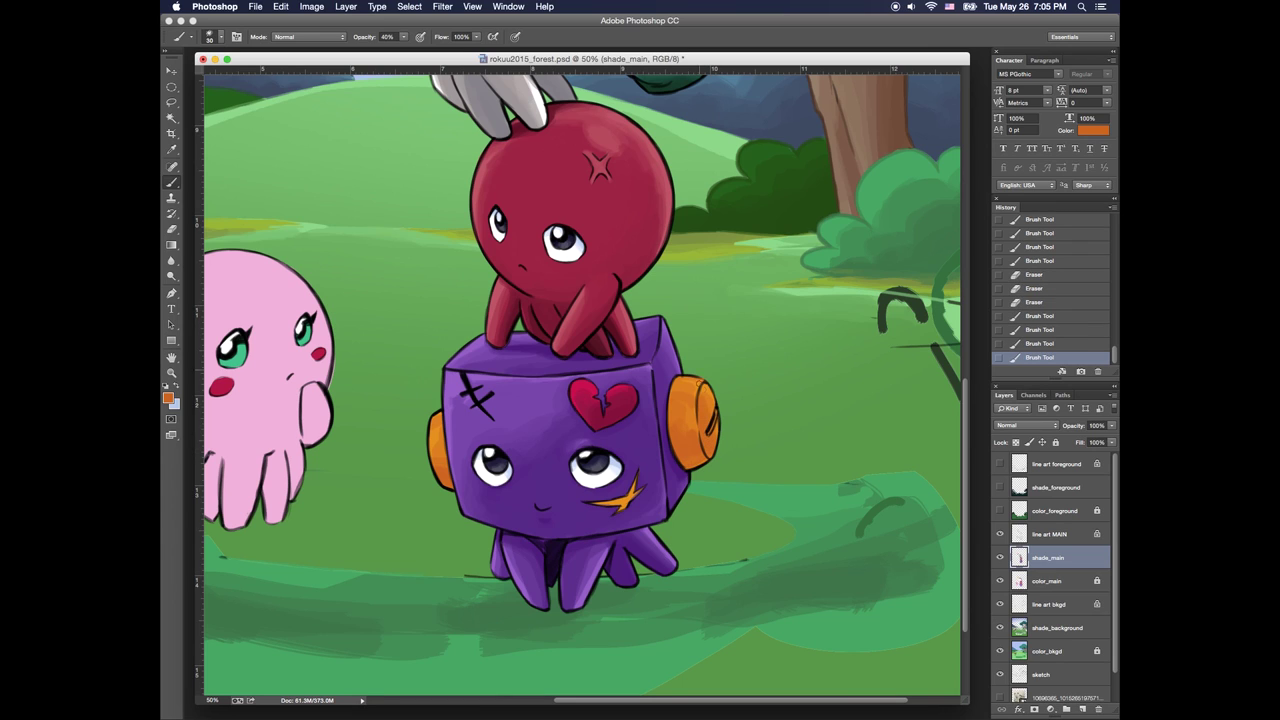
left_click_drag(716, 424, 712, 440)
left_click_drag(715, 421, 711, 429)
left_click_drag(716, 422, 710, 430)
Set the foreground to dark brown #65430e and deepen the shadow on the larger earpiece's lower edge beside the head
left_click(168, 398)
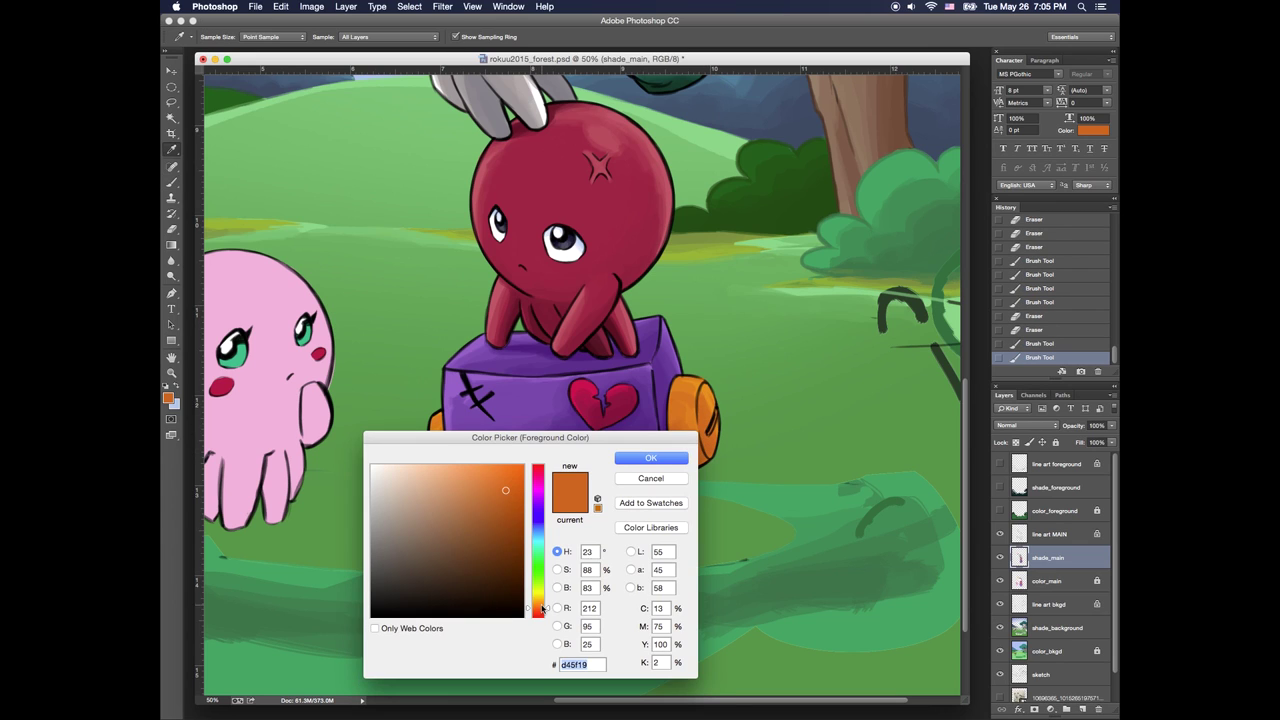
left_click_drag(541, 577, 541, 608)
left_click(508, 556)
left_click(540, 602)
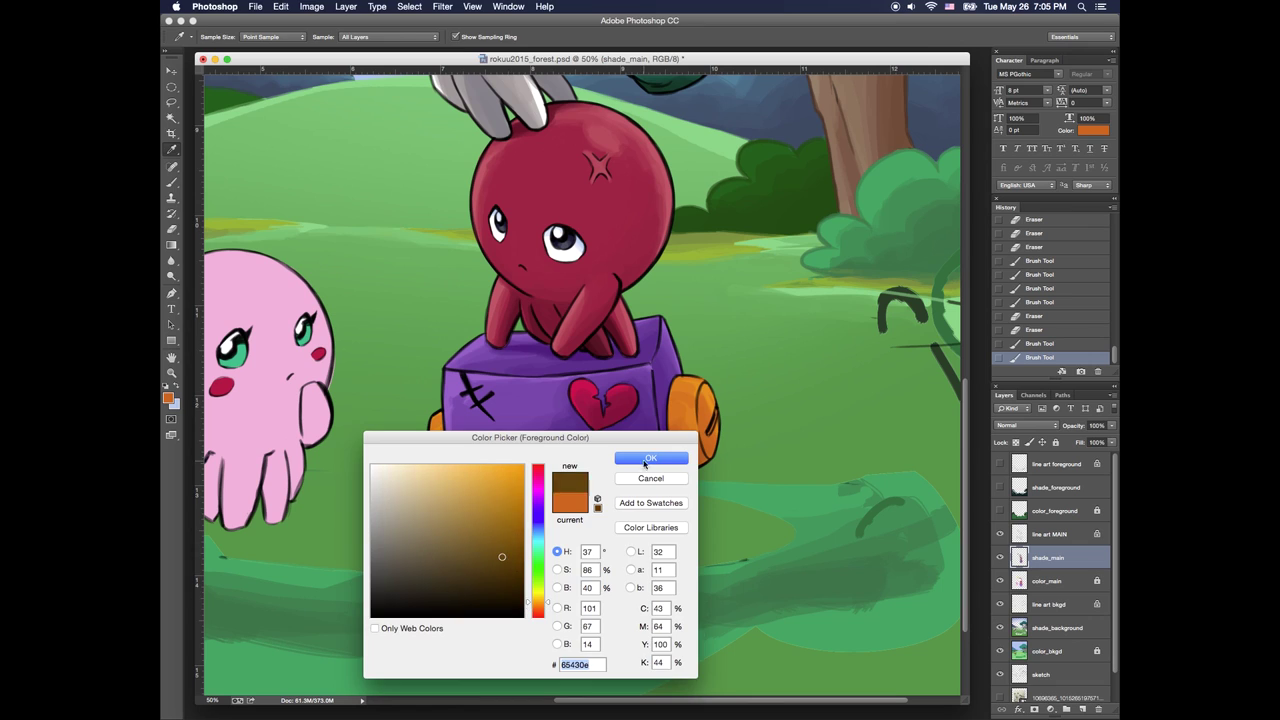
left_click(648, 460)
left_click_drag(684, 456, 692, 464)
left_click_drag(683, 446, 692, 460)
left_click_drag(682, 430, 692, 460)
left_click_drag(684, 450, 696, 462)
mouse_move(682, 449)
left_mouse_down()
mouse_move(700, 463)
mouse_move(676, 451)
left_mouse_up()
Darken the brown foreground colour, then sample dark orange from the larger earpiece and shade the jagged scar beneath the eye
left_click(168, 398)
left_click(502, 574)
left_click(648, 459)
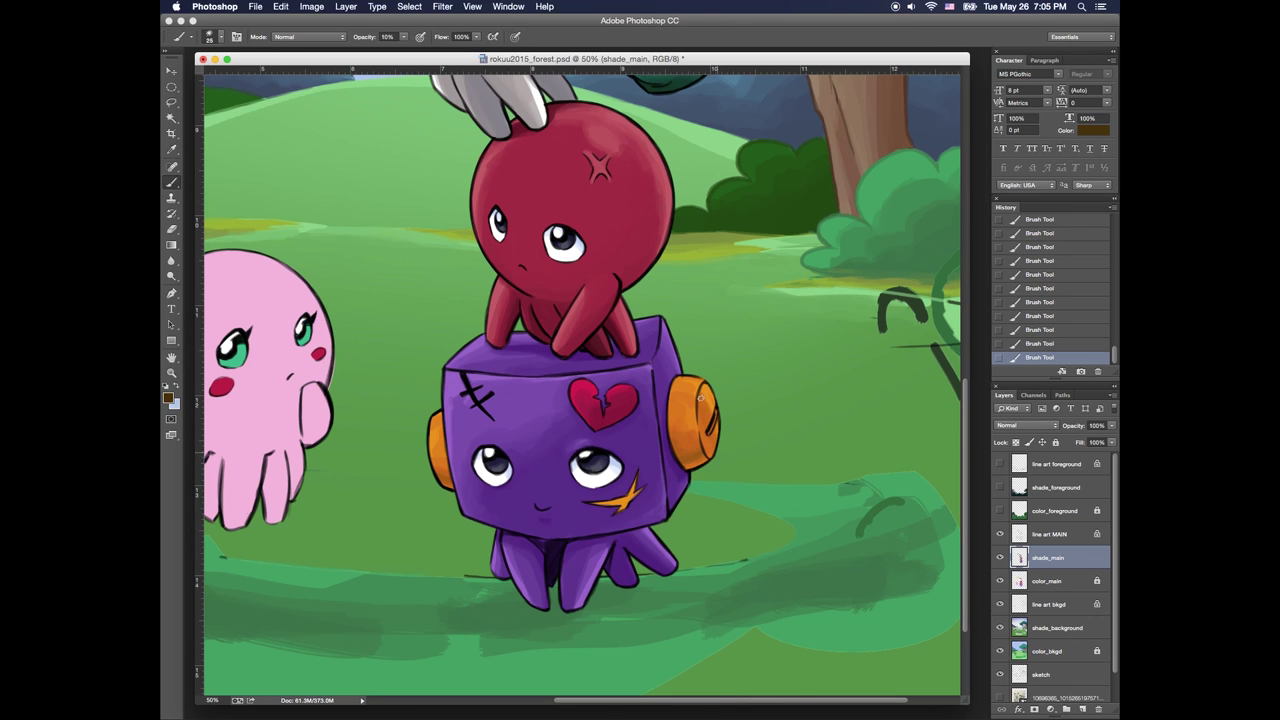
left_click(710, 448, "alt")
left_click_drag(638, 493, 616, 501)
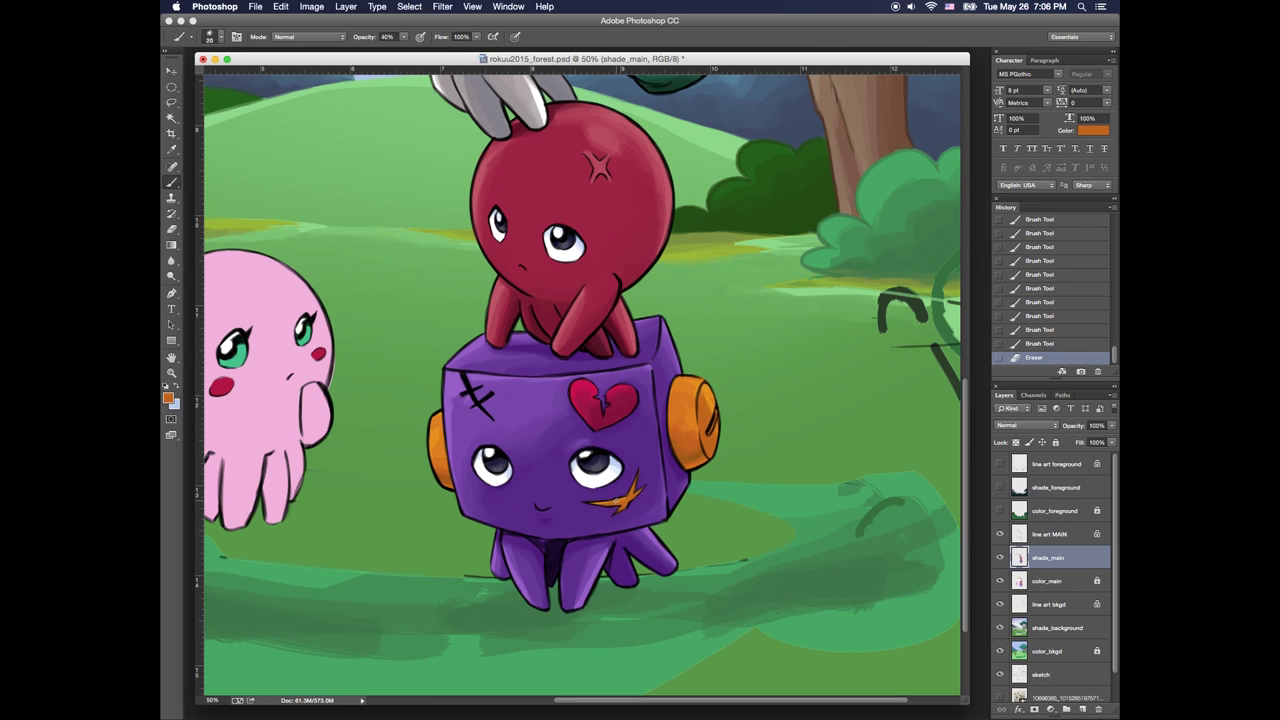
Unlock the color_main layer, erase the stray colour beside the pink octopus's raised arm and lock the layer again
left_click(1025, 582)
left_click_drag(500, 456, 718, 465)
left_click(1055, 442)
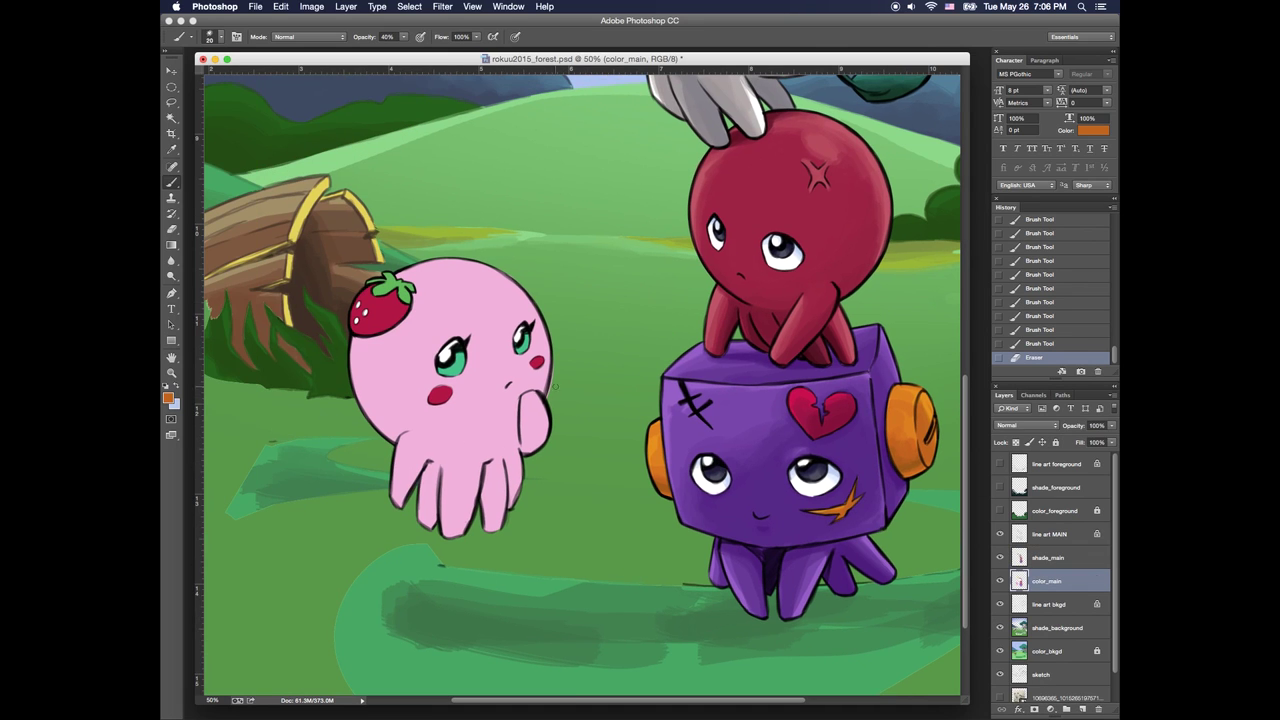
left_click_drag(552, 374, 553, 388)
left_click(556, 381)
left_click(1056, 442)
Select the red of the pink octopus's cheeks and strawberry on color_main with Similar and expand the selection
key("w")
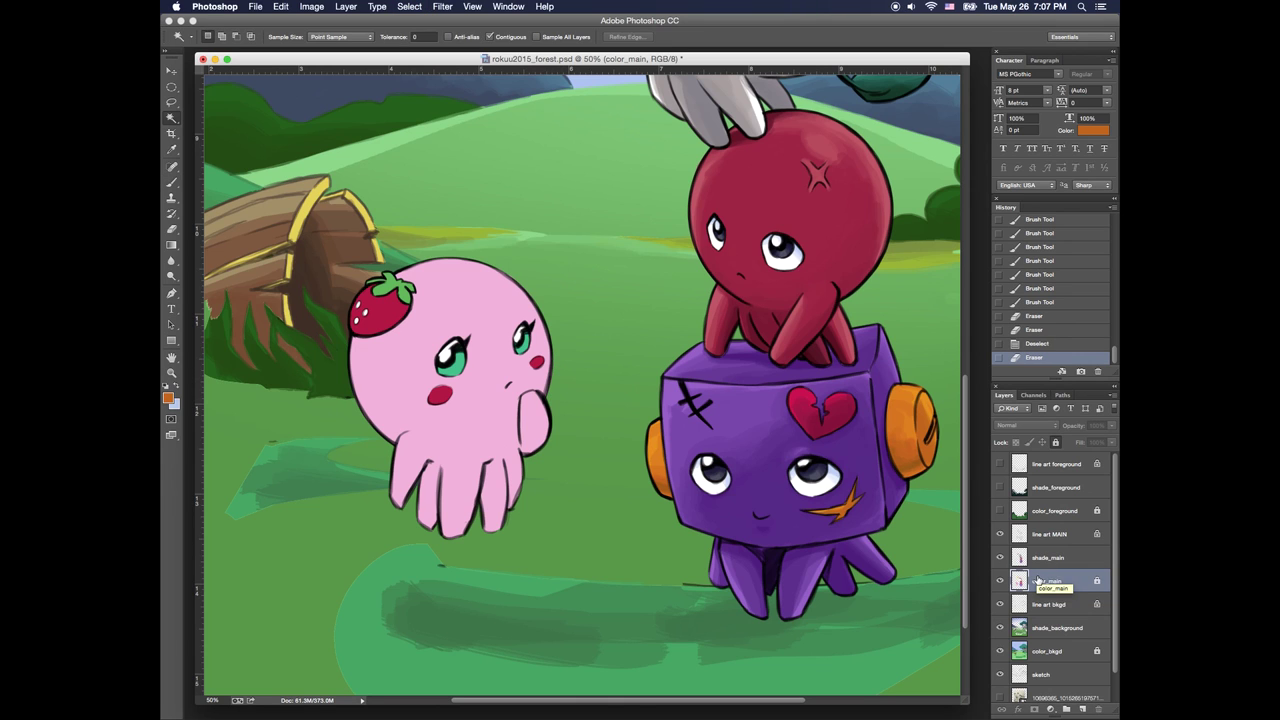
left_click(440, 396)
left_click(409, 7)
left_click(418, 203)
left_click(433, 7)
mouse_move(409, 7)
mouse_move(420, 169)
left_click(586, 193)
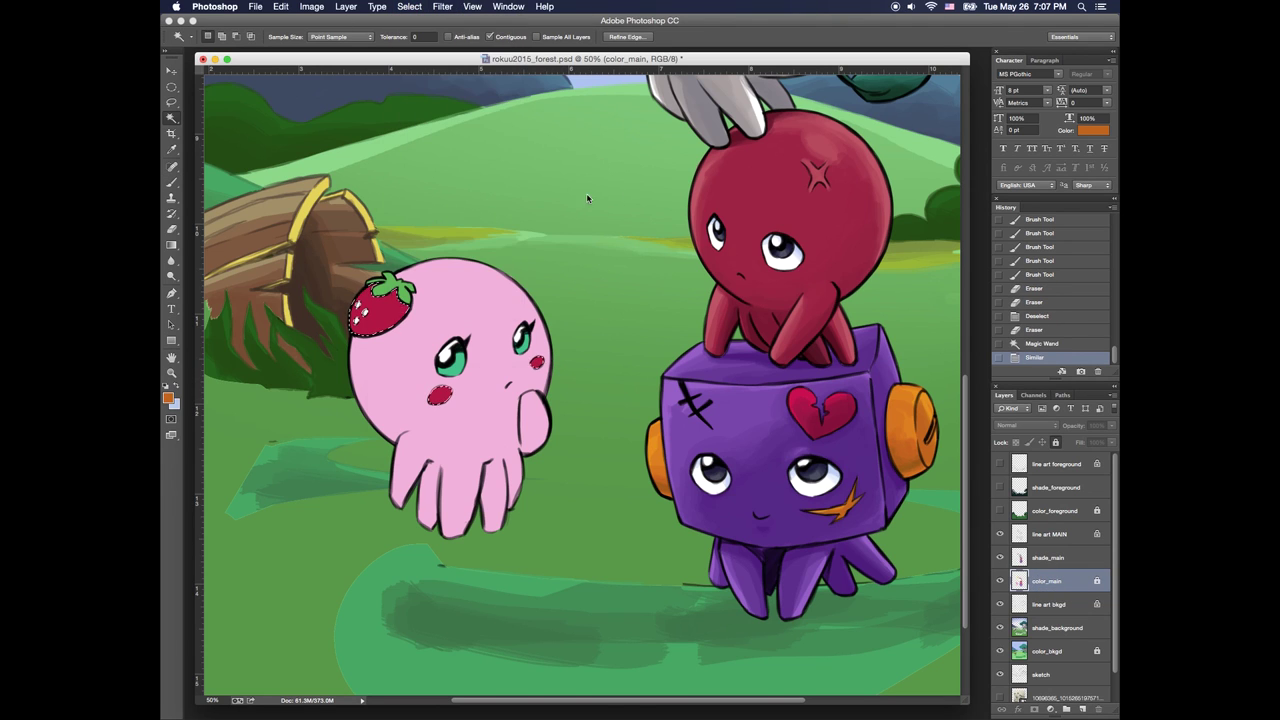
key("Return")
Set the foreground to a deep crimson based on the cheek colour, hide the selection outline and prepare to paint on shade_main
left_click(168, 401)
left_click(440, 396)
left_click(503, 537)
left_click(660, 459)
key("super+h")
left_click(1050, 558)
key("b")
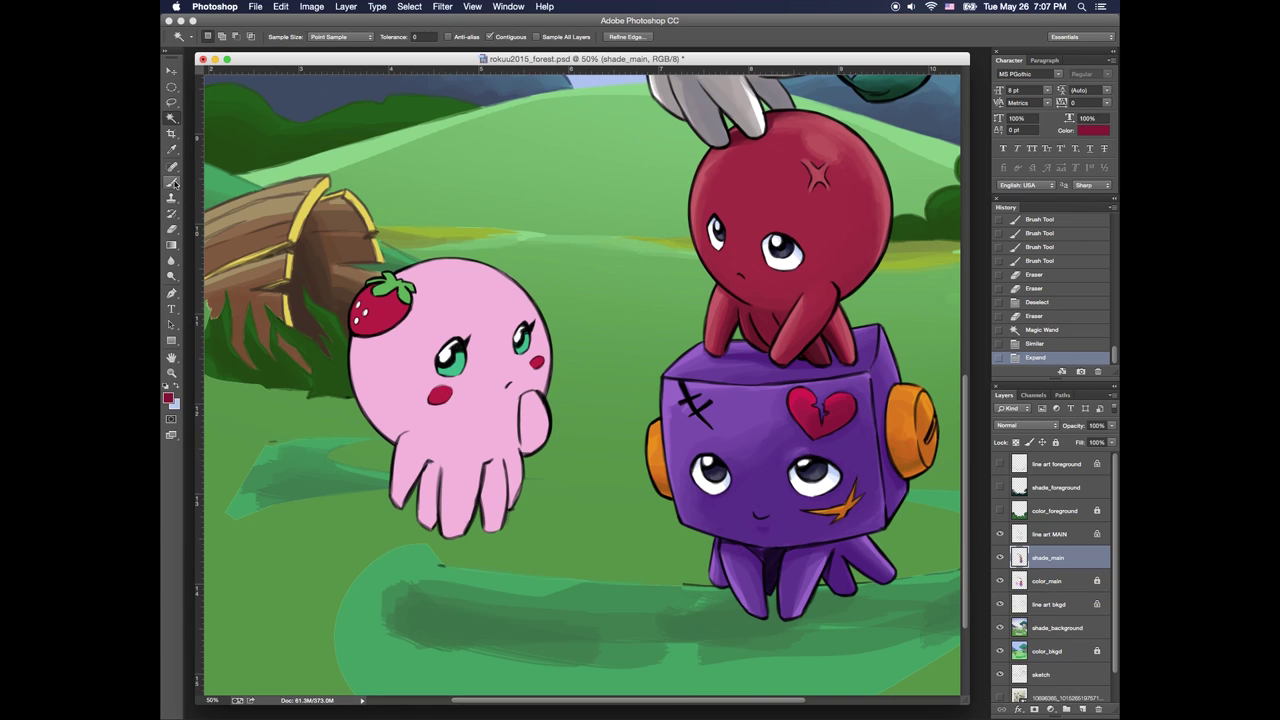
Shade the strawberry beneath its leaves and along its lower edge in deep crimson
mouse_move(386, 301)
left_mouse_down()
mouse_move(403, 309)
mouse_move(388, 318)
left_mouse_up()
mouse_move(376, 326)
left_mouse_down()
mouse_move(400, 308)
mouse_move(386, 300)
left_mouse_up()
mouse_move(372, 289)
left_mouse_down()
mouse_move(390, 262)
mouse_move(396, 320)
left_mouse_up()
key("e")
key("b")
left_click_drag(405, 302, 398, 316)
left_click_drag(400, 314, 384, 329)
left_click_drag(394, 322, 372, 333)
left_click_drag(386, 328, 362, 333)
Shade the lower edges of both of the pink octopus's cheeks with a smaller brush and refine them with the eraser
key("[")
left_click_drag(543, 360, 534, 367)
left_click_drag(432, 402, 449, 400)
key("e")
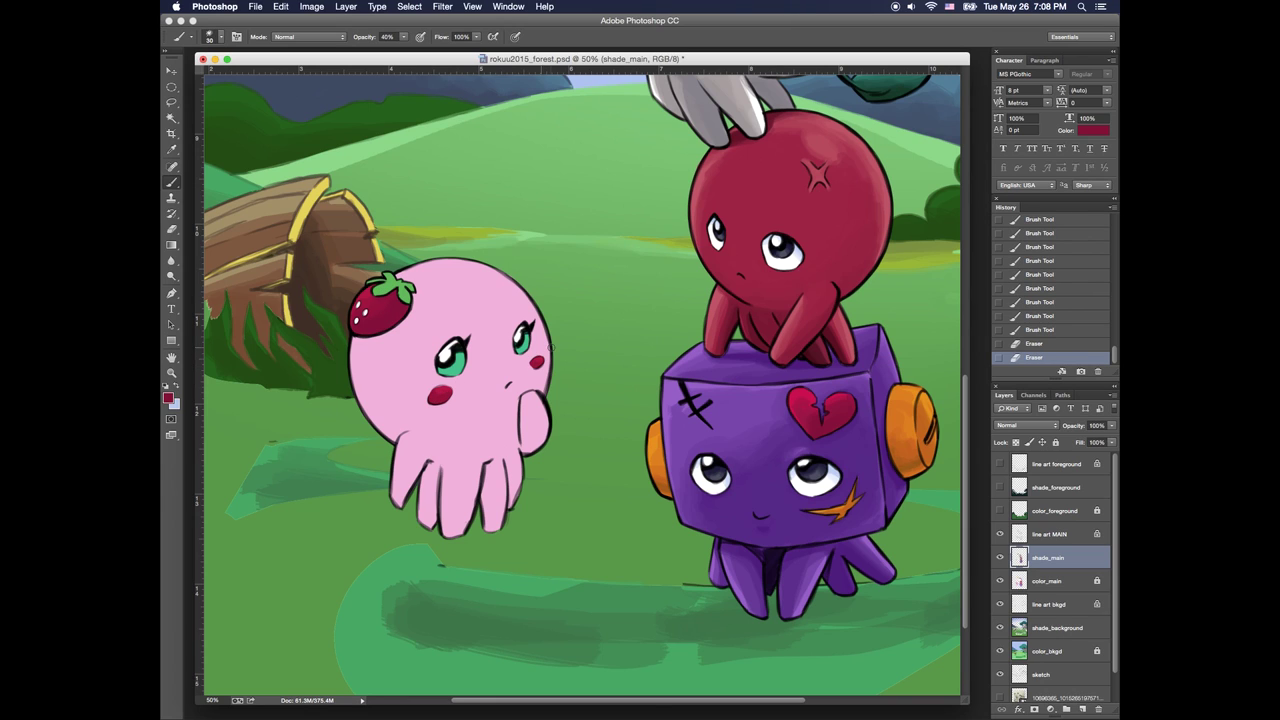
Set the foreground to darker crimson #730f2e and deepen the strawberry's shadow directly under the leaves
key("b")
left_click(168, 398)
left_click(503, 551)
left_click(651, 457)
mouse_move(407, 302)
left_mouse_down()
mouse_move(376, 333)
mouse_move(358, 302)
mouse_move(404, 299)
left_mouse_up()
left_click_drag(402, 300, 409, 291)
Select the strawberry's green leaves on color_main, hide the selection outline and return to the brush on shade_main
left_click(171, 118)
left_click(1048, 581)
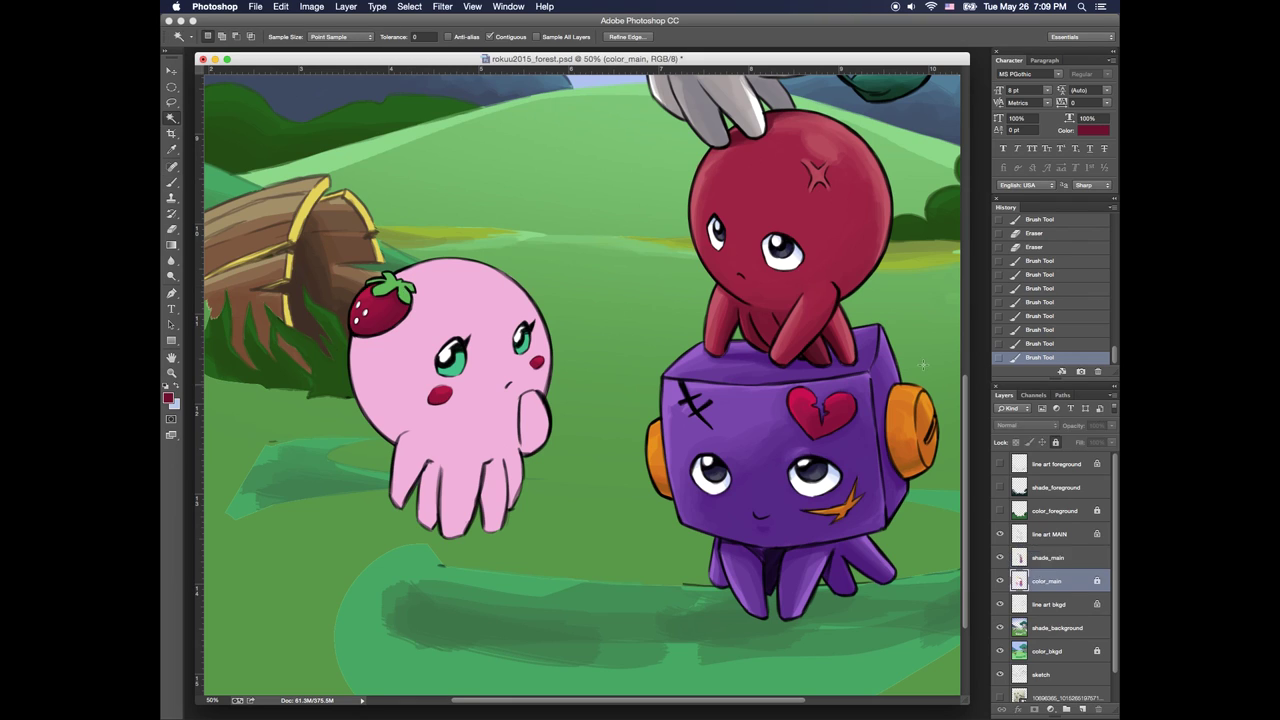
left_click(400, 287)
key("super+h")
key("b")
left_click(1048, 558)
Set the foreground to a dark bluish green for the strawberry leaves' shading
left_click(168, 398)
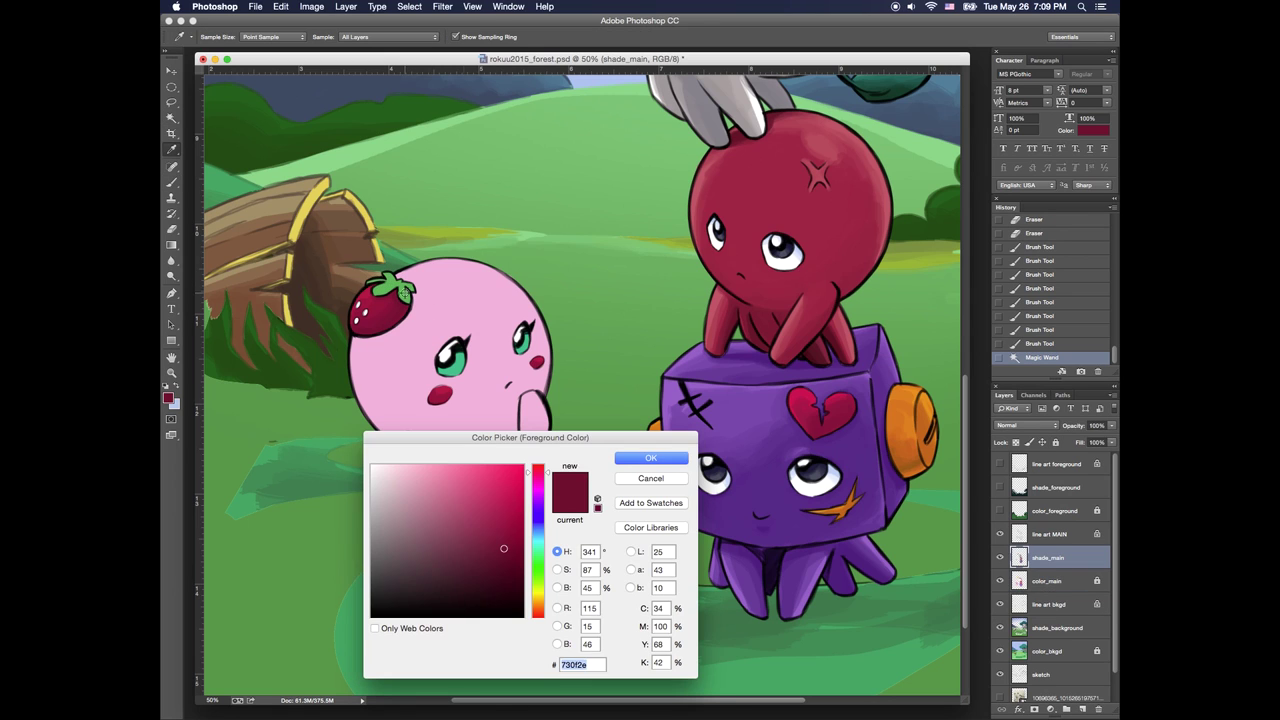
left_click(538, 526)
left_click(449, 509)
left_click(423, 550)
left_click(540, 549)
left_click(466, 562)
left_click(651, 458)
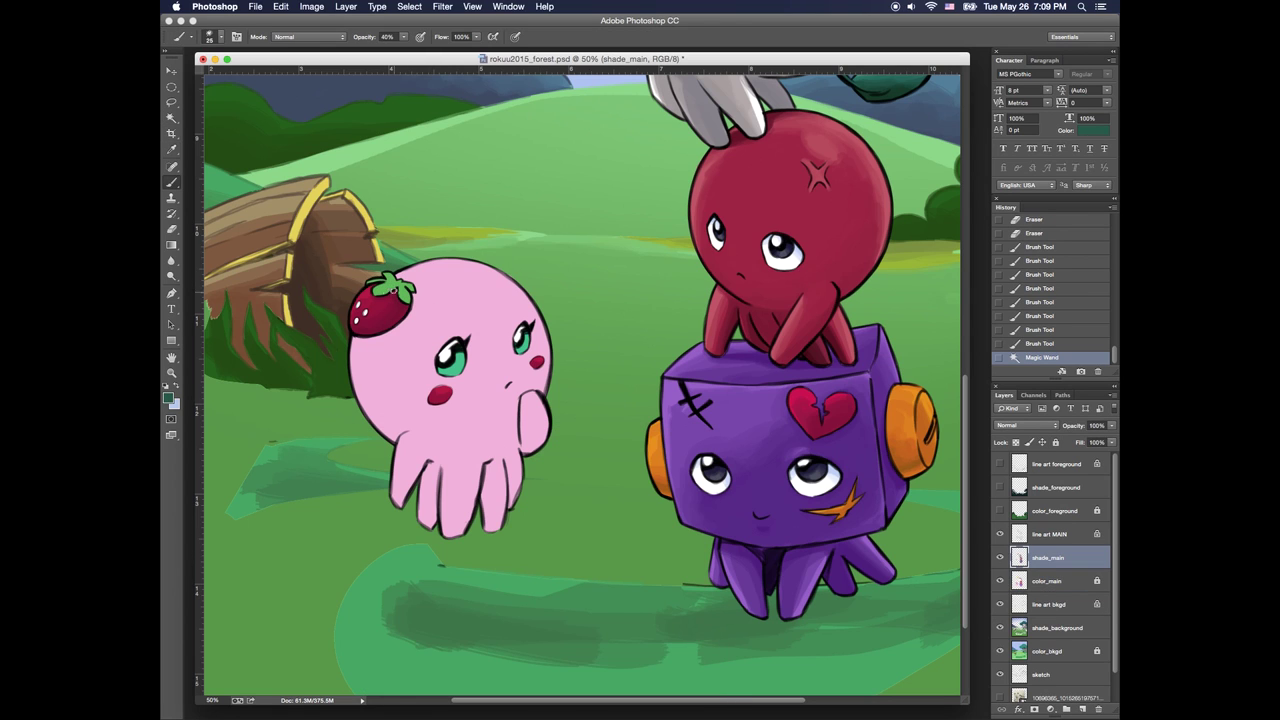
Shade the strawberry's leaves in dark green, using a smaller brush for the leaf tips
mouse_move(376, 290)
left_mouse_down()
mouse_move(402, 298)
mouse_move(406, 286)
mouse_move(388, 293)
left_mouse_up()
mouse_move(378, 287)
left_mouse_down()
mouse_move(407, 289)
mouse_move(394, 277)
left_mouse_up()
left_click_drag(388, 275, 407, 284)
mouse_move(402, 286)
left_mouse_down()
mouse_move(411, 300)
mouse_move(383, 275)
mouse_move(384, 287)
left_mouse_up()
left_click_drag(376, 291, 388, 289)
left_click_drag(384, 288, 398, 292)
key("bracketleft")
left_click_drag(397, 288, 405, 297)
left_click_drag(400, 287, 408, 298)
left_click_drag(392, 286, 398, 289)
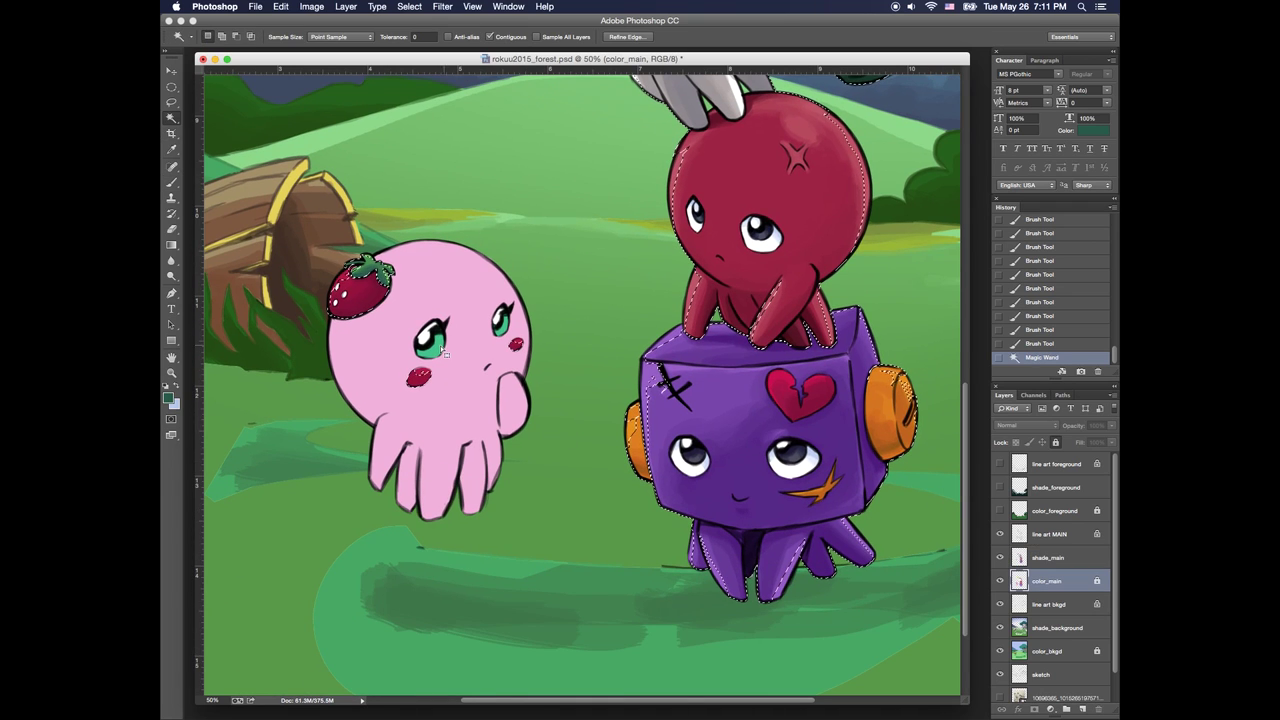
Expand the selection for the pink octopus's eyes, clear it and switch to the brush on shade_main
left_click(409, 7)
mouse_move(425, 169)
left_click(545, 195)
key("Return")
key("super+d")
key("b")
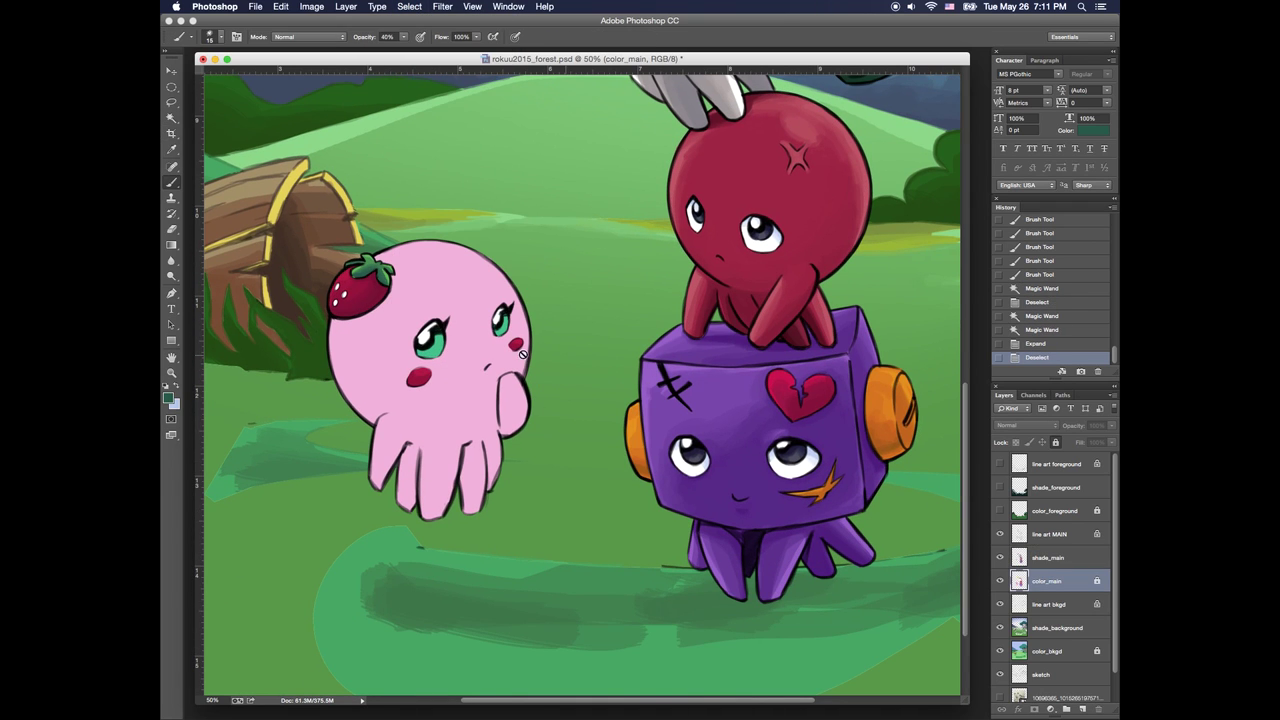
left_click(1022, 560)
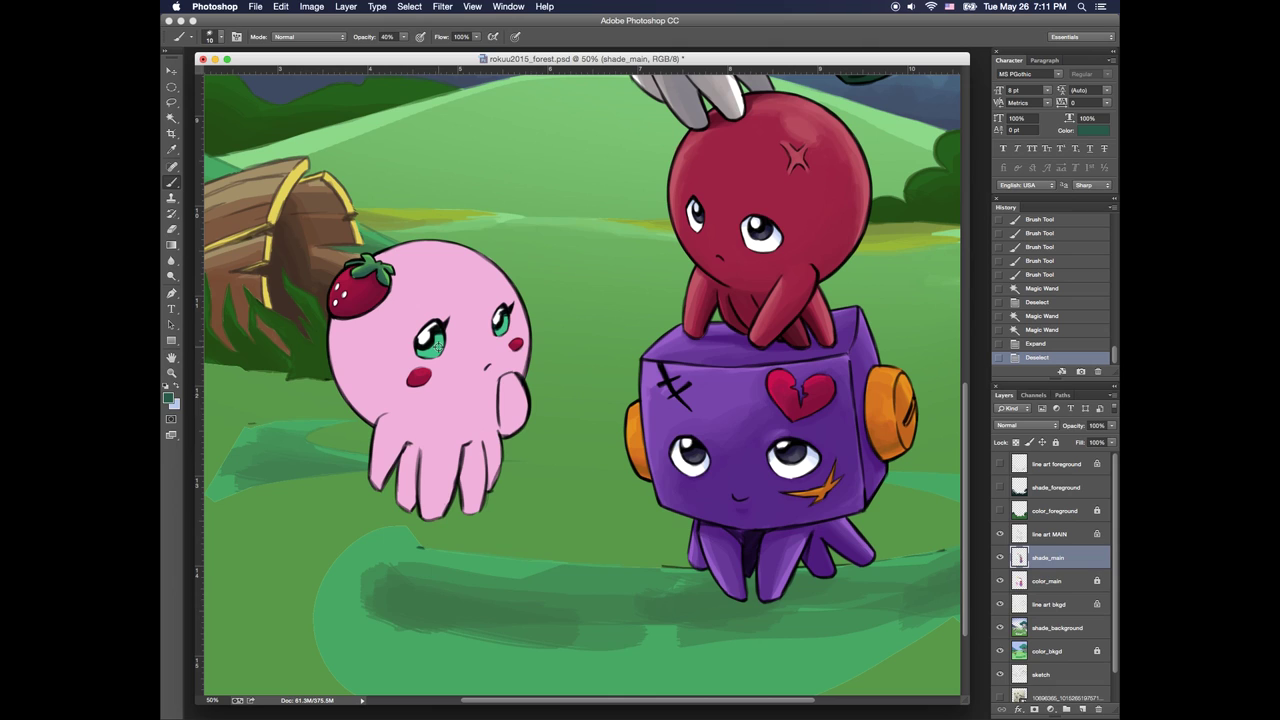
Set the foreground to a dark blue, enlarge the brush and try a shading stroke across the pink octopus's larger eye
left_click(438, 347, "alt")
left_click(168, 398)
left_click(537, 527)
left_click_drag(474, 551, 500, 543)
left_click(537, 531)
key("Return")
key("bracketright")
key("bracketright")
key("bracketright")
left_click_drag(442, 340, 450, 334)
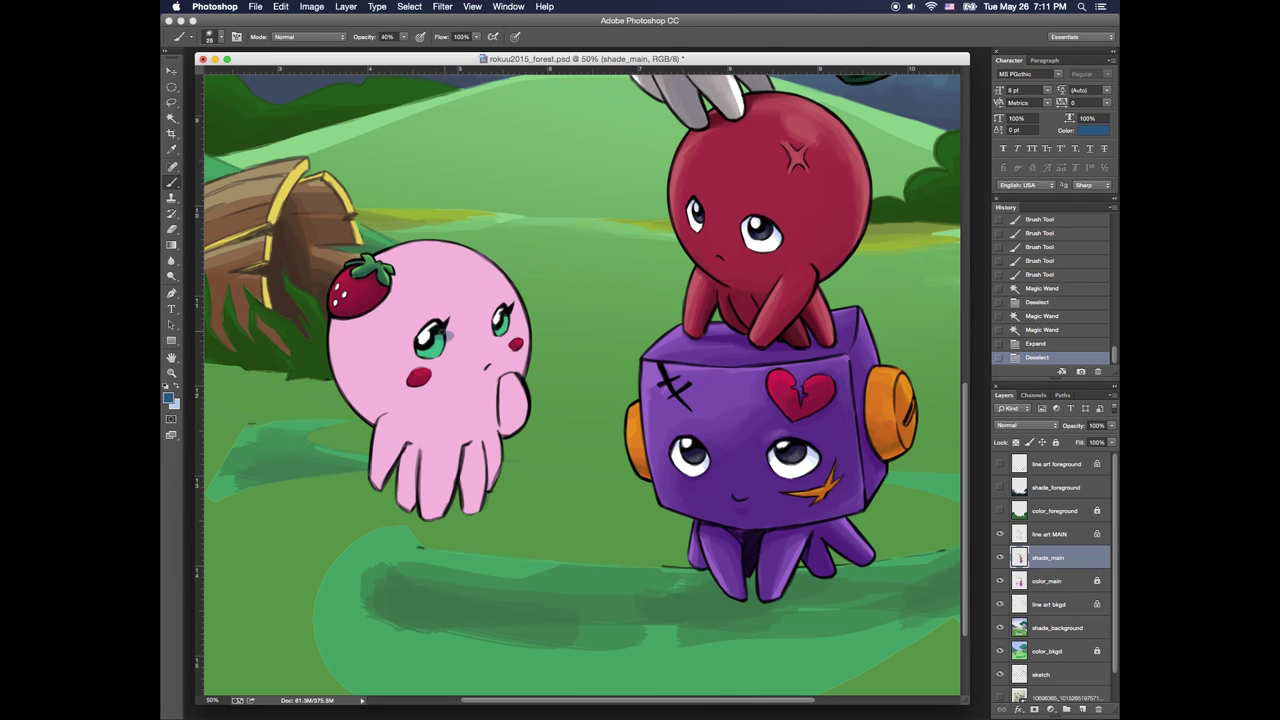
Step back in the history to the expanded selection and make shade_main the active layer
left_click(1044, 331)
left_click(1045, 345)
left_click(1044, 332)
left_click(1048, 558)
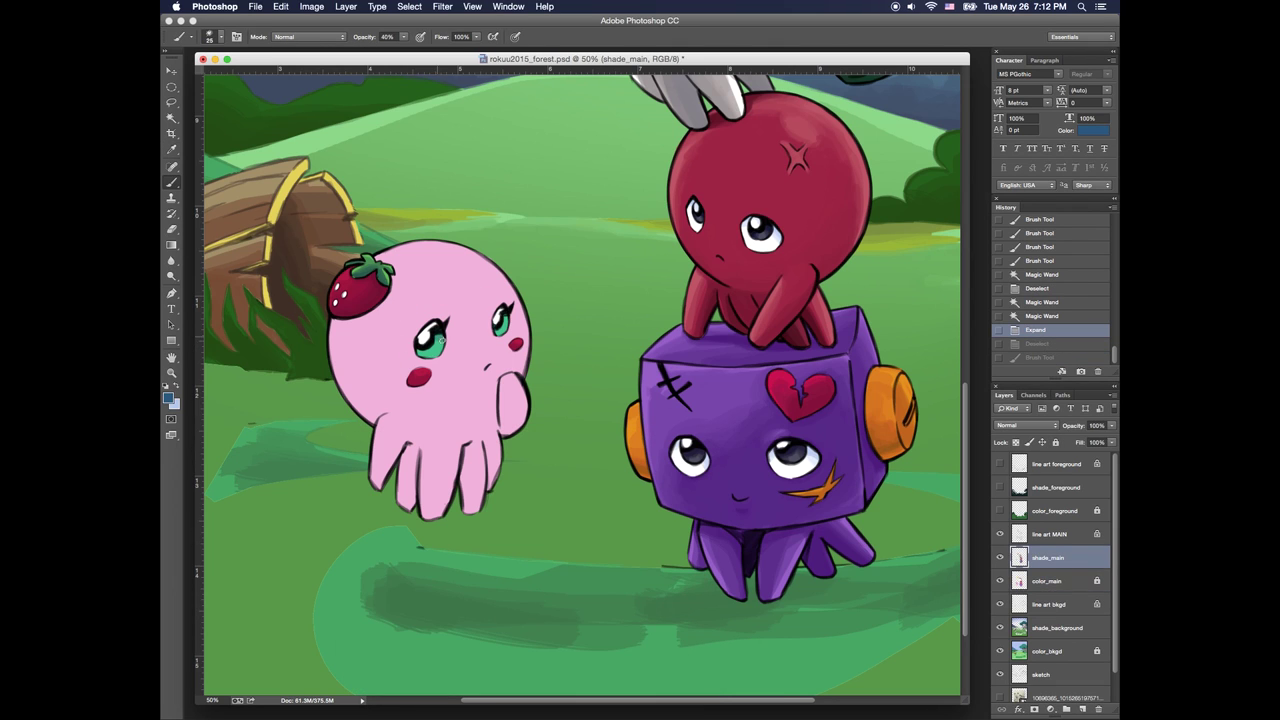
Shade the iris of the pink octopus's larger eye in dark blue, undoing the misplaced stroke
left_click_drag(418, 348, 443, 346)
left_click_drag(420, 350, 506, 324)
key("super+z")
left_click(426, 316)
key("e")
key("b")
Shade the iris of the pink octopus's smaller eye with short dark blue strokes
left_click_drag(502, 318, 507, 322)
left_click_drag(501, 320, 507, 318)
left_click_drag(500, 322, 507, 319)
left_click_drag(499, 324, 507, 320)
left_click_drag(500, 326, 508, 322)
left_click_drag(502, 329, 509, 325)
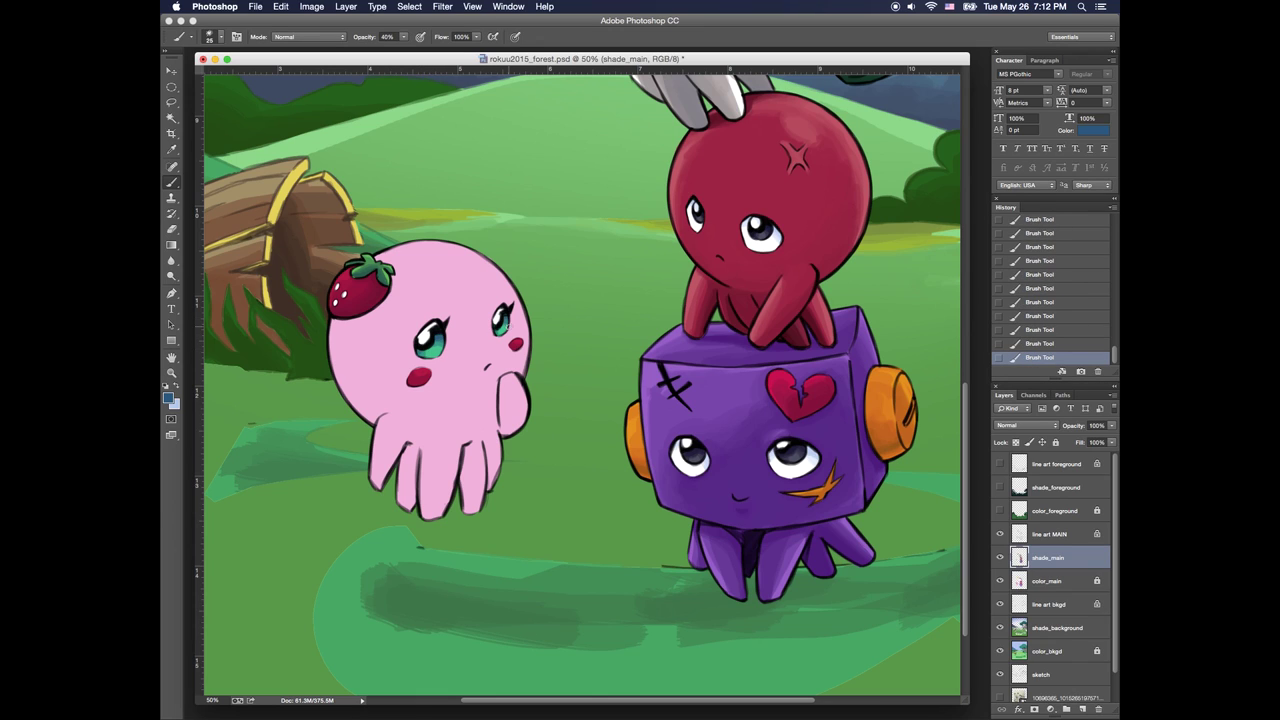
Select the pink octopus's body on color_main, hide the selection outline and make shade_main the active layer
left_click(1048, 581)
key("w")
left_click(465, 405)
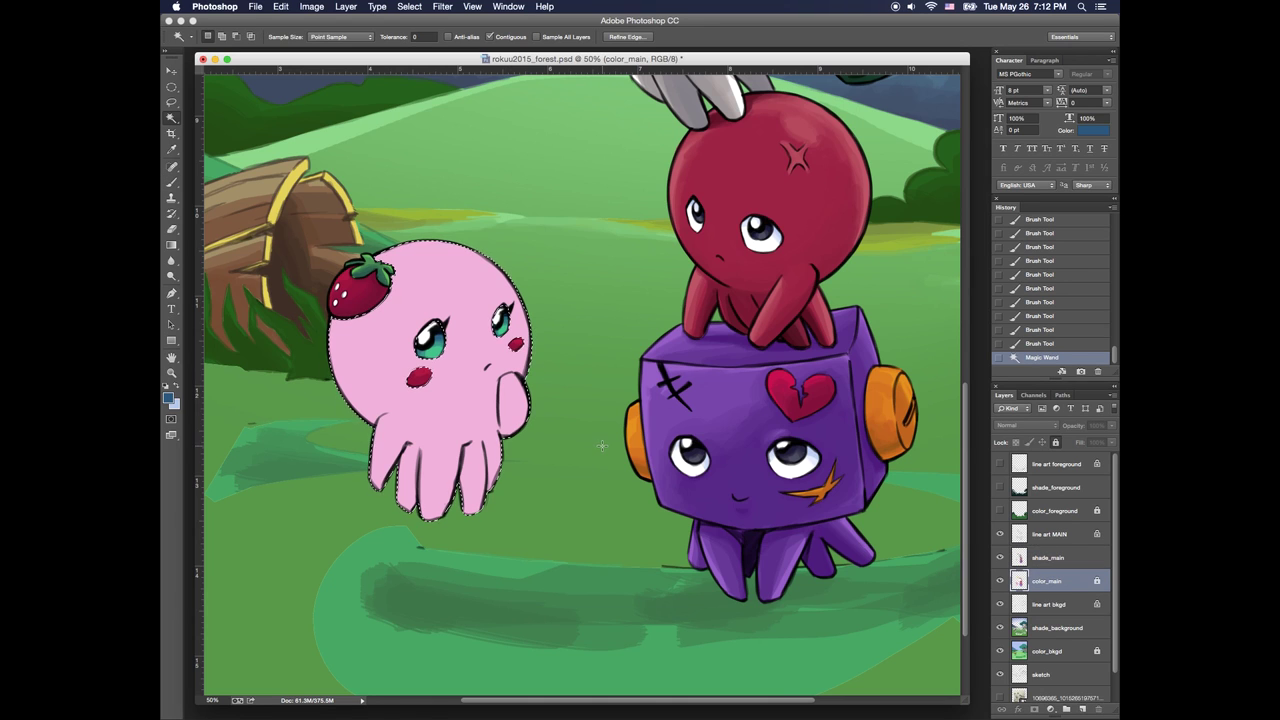
key("ctrl+d")
left_click(1047, 557)
Set the foreground to a saturated magenta pink, shade the pink octopus's body and swap the foreground and background colours
left_click(170, 398)
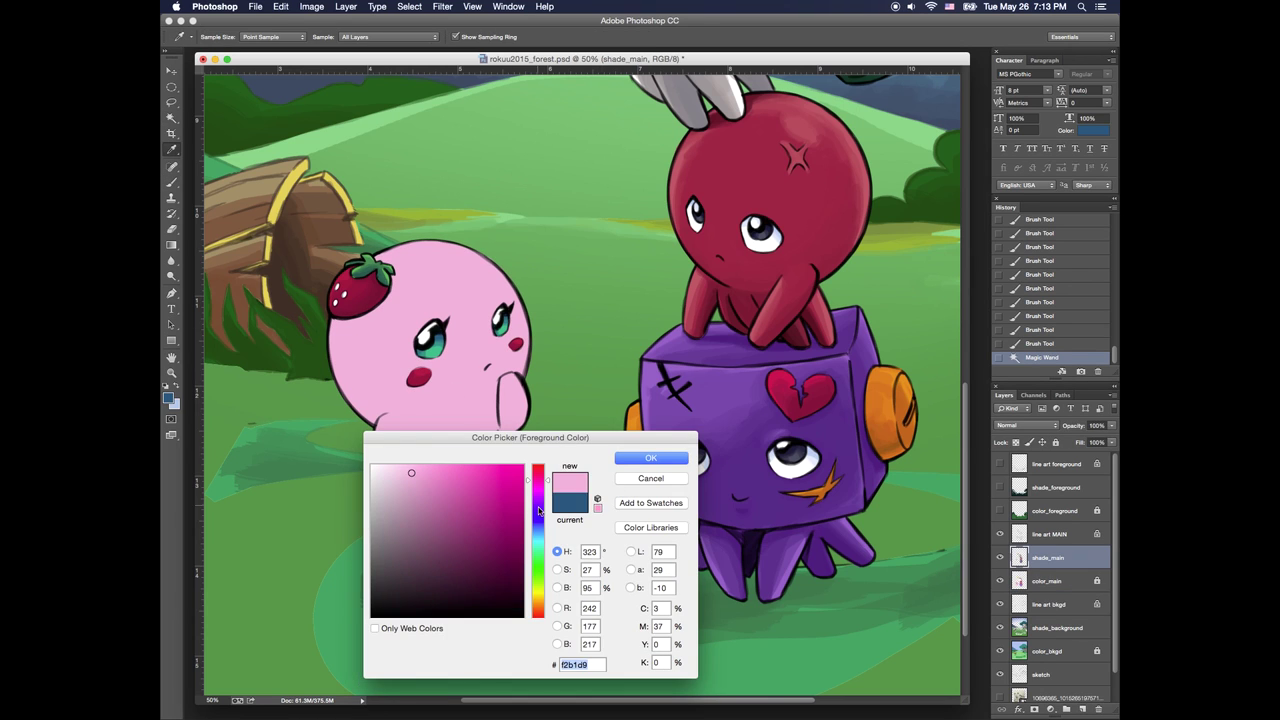
left_click(487, 509)
left_click(641, 457)
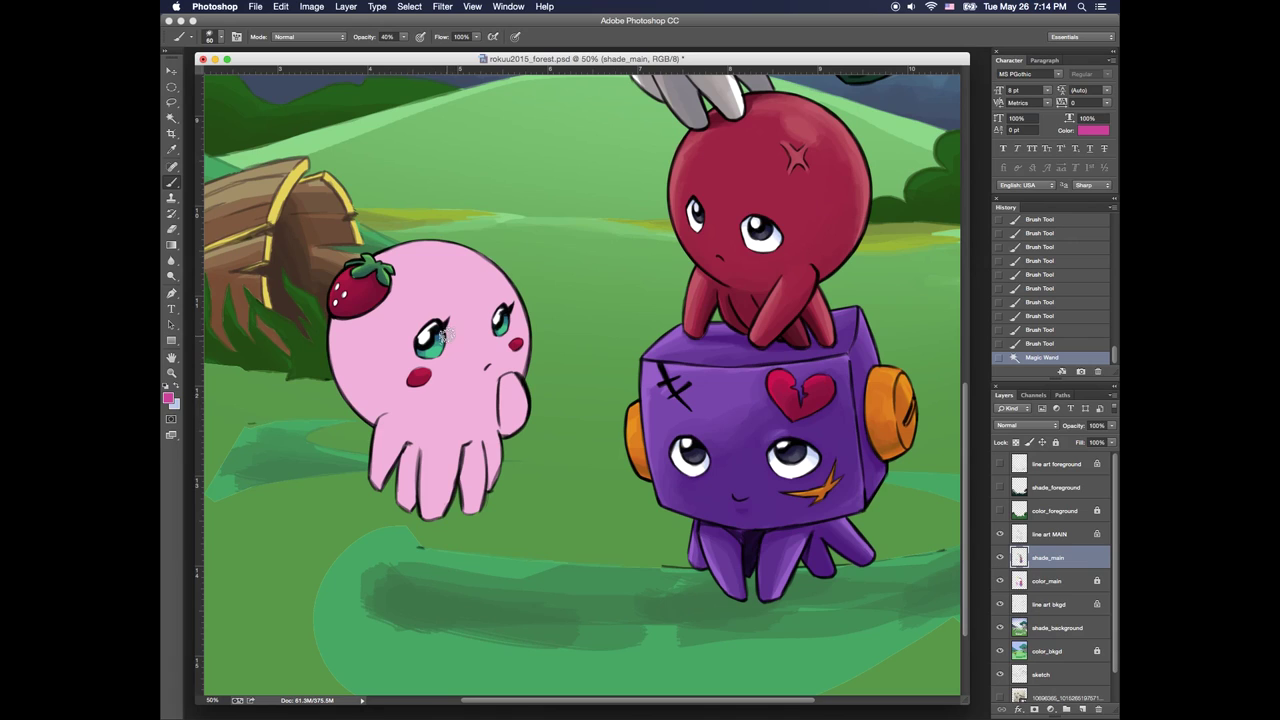
mouse_move(345, 331)
left_mouse_down()
mouse_move(467, 297)
mouse_move(363, 312)
mouse_move(350, 379)
mouse_move(402, 366)
mouse_move(381, 475)
mouse_move(459, 312)
mouse_move(424, 288)
mouse_move(482, 295)
mouse_move(504, 368)
mouse_move(449, 358)
mouse_move(405, 503)
mouse_move(427, 449)
mouse_move(466, 427)
mouse_move(468, 476)
mouse_move(479, 423)
mouse_move(531, 419)
left_mouse_up()
left_click(177, 386)
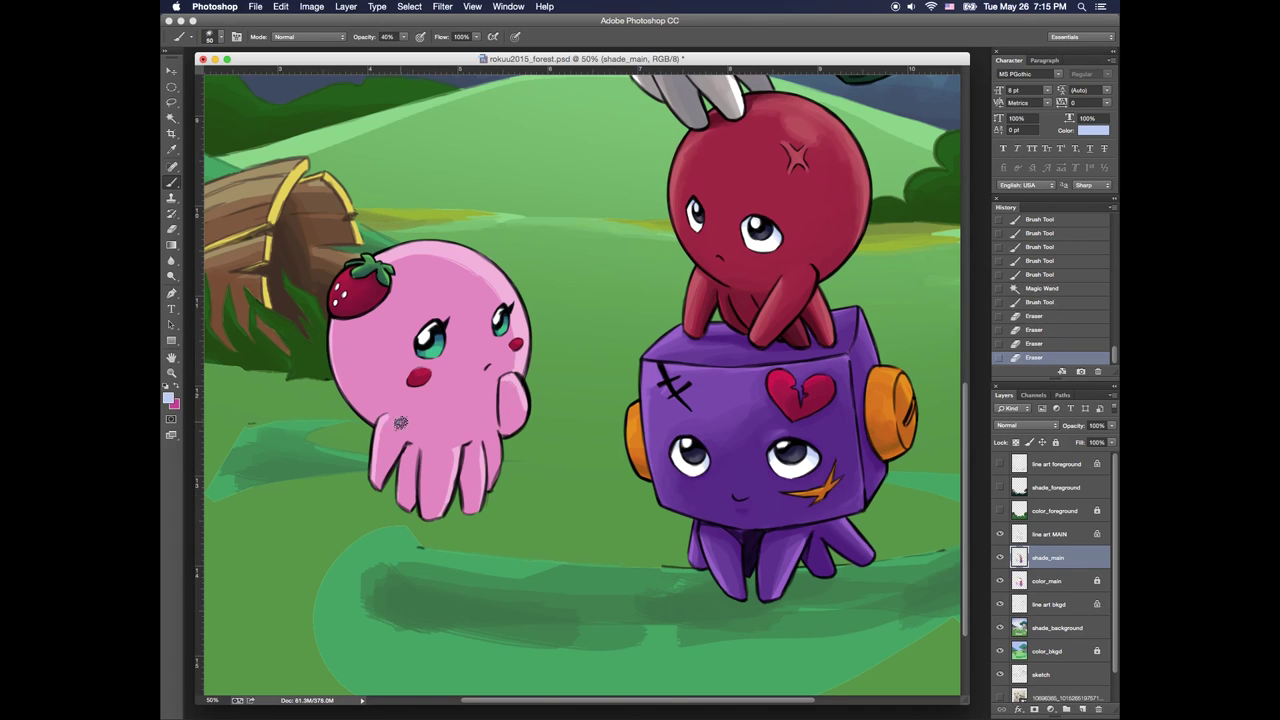
Brush lighter pink shading onto the pink octopus's tentacles and the tip of its raised arm
key("x")
mouse_move(380, 440)
left_mouse_down()
mouse_move(401, 495)
mouse_move(432, 518)
left_mouse_up()
key("e")
key("b")
left_click_drag(461, 462, 469, 443)
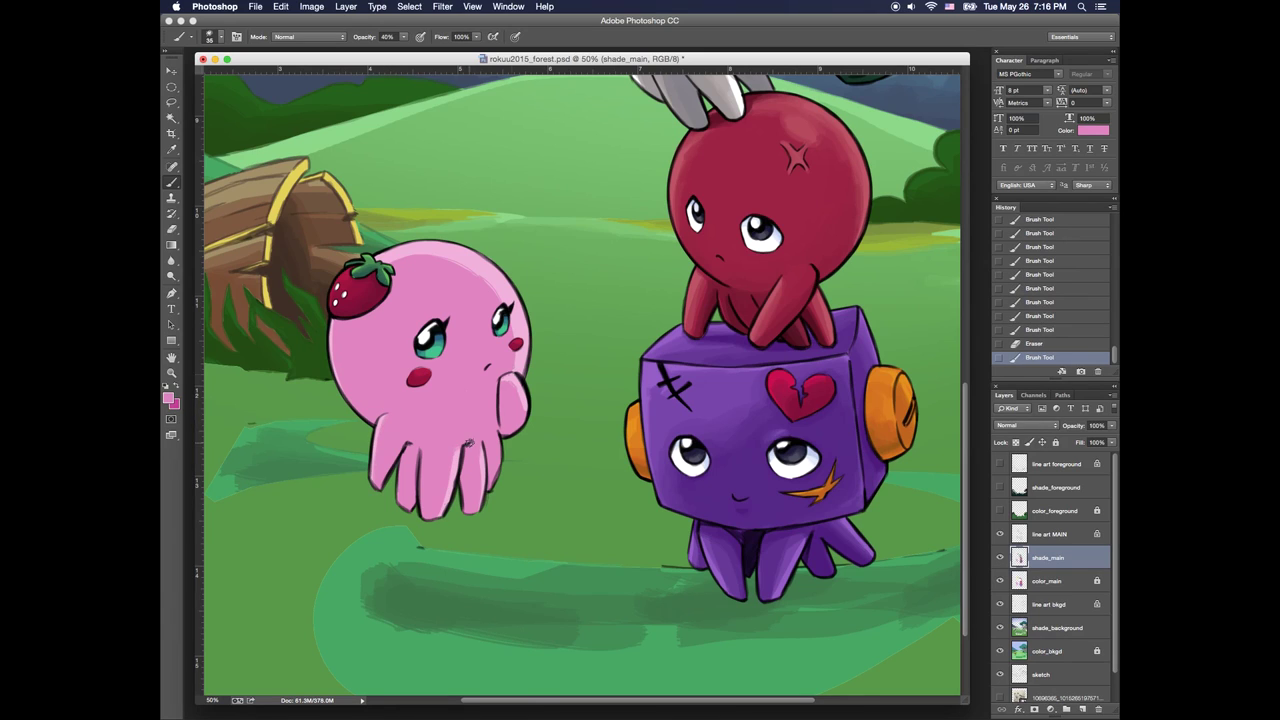
left_click_drag(505, 379, 522, 390)
mouse_move(524, 389)
left_mouse_down()
mouse_move(514, 409)
mouse_move(521, 397)
left_mouse_up()
Blend light pink over the top of the pink octopus's head and around its eyes, erasing the excess beside the lashes
left_click_drag(424, 256, 500, 296)
left_click_drag(504, 314, 516, 337)
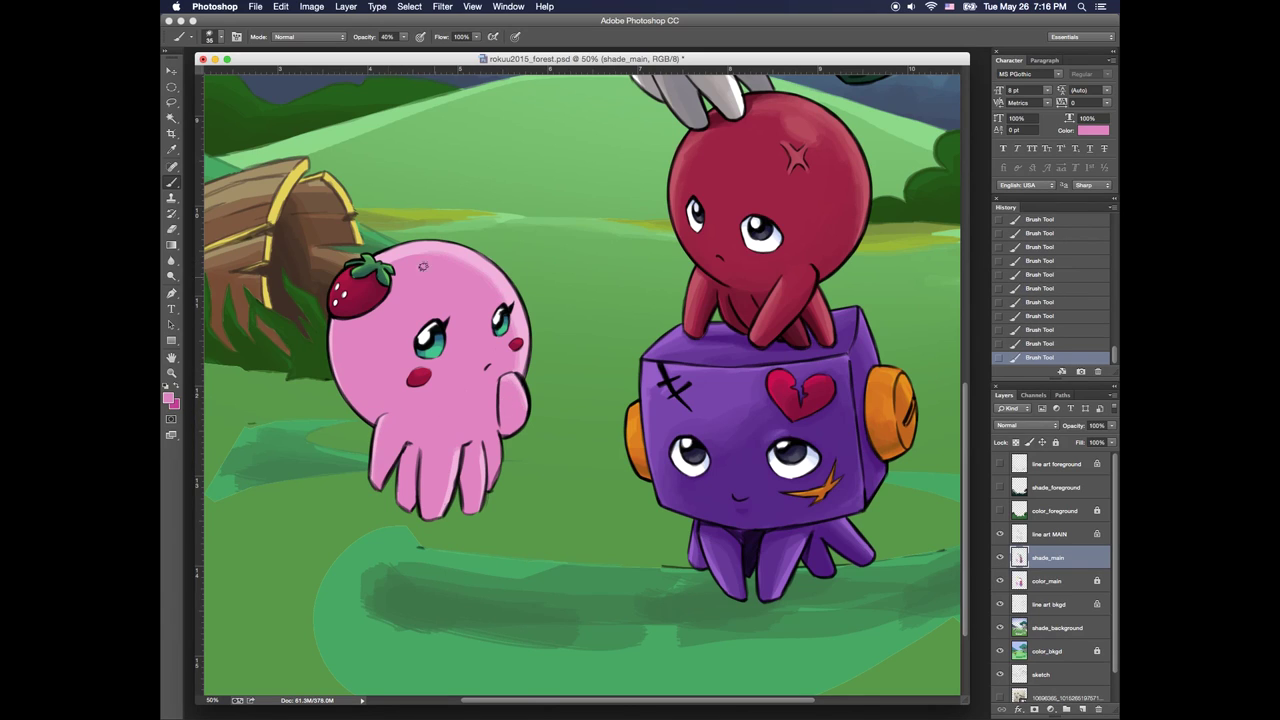
left_click_drag(420, 252, 386, 262)
mouse_move(465, 262)
left_mouse_down()
mouse_move(460, 272)
mouse_move(506, 298)
left_mouse_up()
key("b")
left_click_drag(430, 322, 452, 311)
key("e")
mouse_move(450, 308)
left_mouse_down()
mouse_move(426, 320)
mouse_move(452, 305)
left_mouse_up()
Build up light pink strokes along the upper edge of the pink octopus's raised arm
key("b")
left_click_drag(503, 384, 514, 373)
left_click_drag(503, 382, 515, 378)
left_click_drag(505, 386, 517, 381)
left_click_drag(504, 388, 516, 383)
Swap to magenta, enlarge the brush and shade broadly over the pink octopus's head and body
left_click(176, 386)
key("bracketright")
key("bracketright")
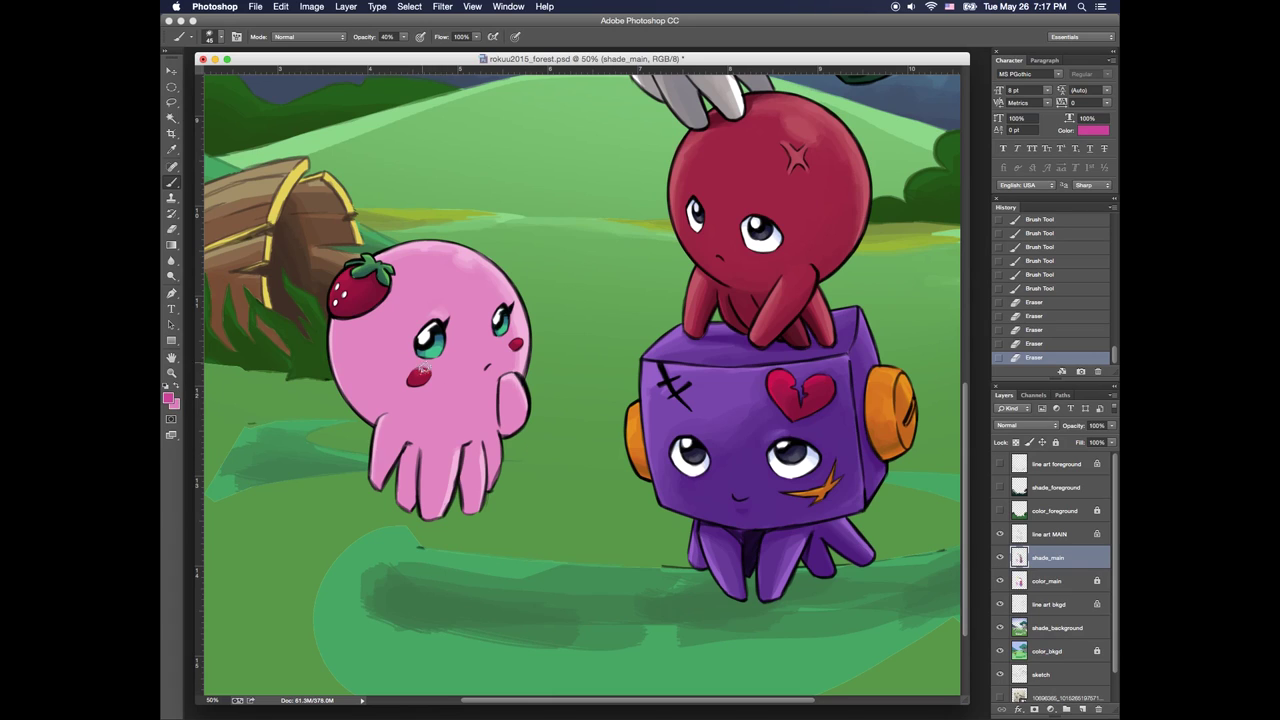
mouse_move(348, 310)
left_mouse_down()
mouse_move(352, 360)
mouse_move(415, 280)
mouse_move(381, 312)
mouse_move(400, 485)
mouse_move(430, 450)
mouse_move(446, 377)
mouse_move(500, 435)
mouse_move(478, 455)
mouse_move(436, 291)
mouse_move(484, 292)
left_mouse_up()
Swap the colours, reduce the brush and blend short pink strokes below the highlight across the octopus's forehead
key("x")
key("bracketleft")
key("bracketleft")
key("bracketleft")
key("bracketleft")
left_click_drag(412, 264, 430, 268)
left_click_drag(408, 266, 440, 268)
left_click_drag(430, 266, 452, 272)
left_click_drag(468, 288, 494, 294)
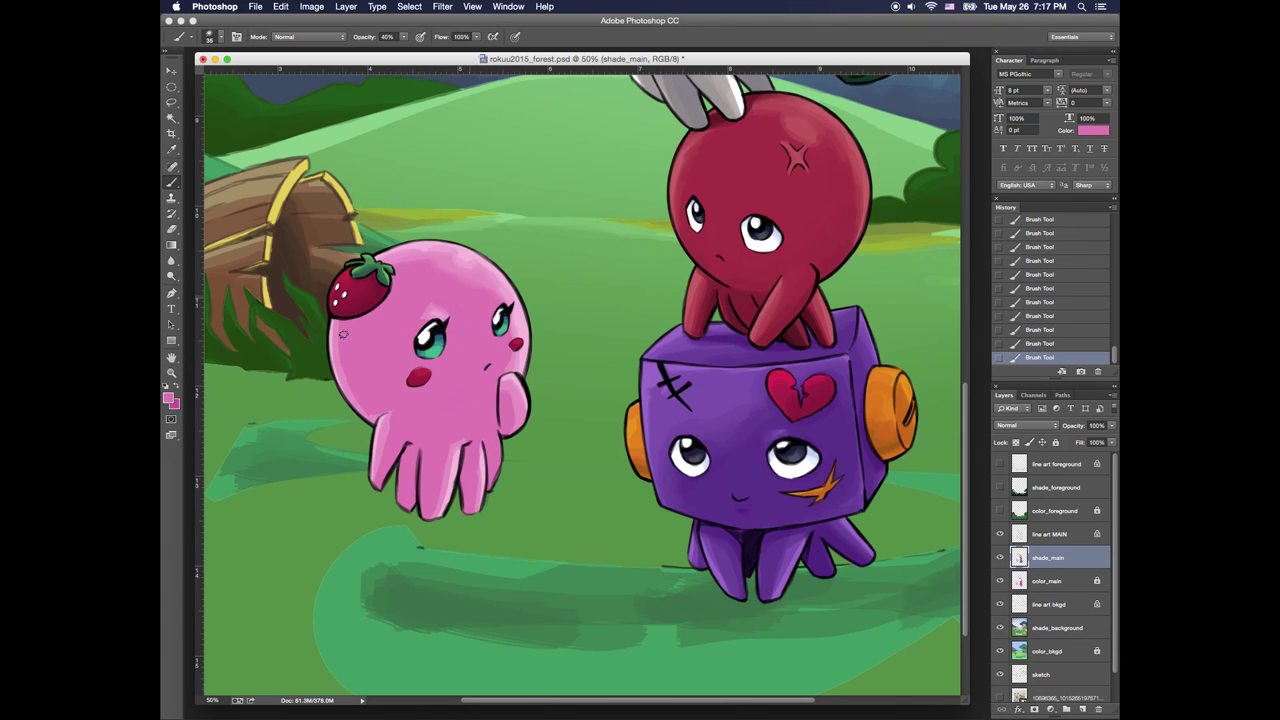
Shade the pink octopus's body from below the strawberry to the tentacles and along the edge beside the smaller eye
key("bracketright")
key("bracketright")
mouse_move(337, 318)
left_mouse_down()
mouse_move(345, 372)
mouse_move(445, 441)
left_mouse_up()
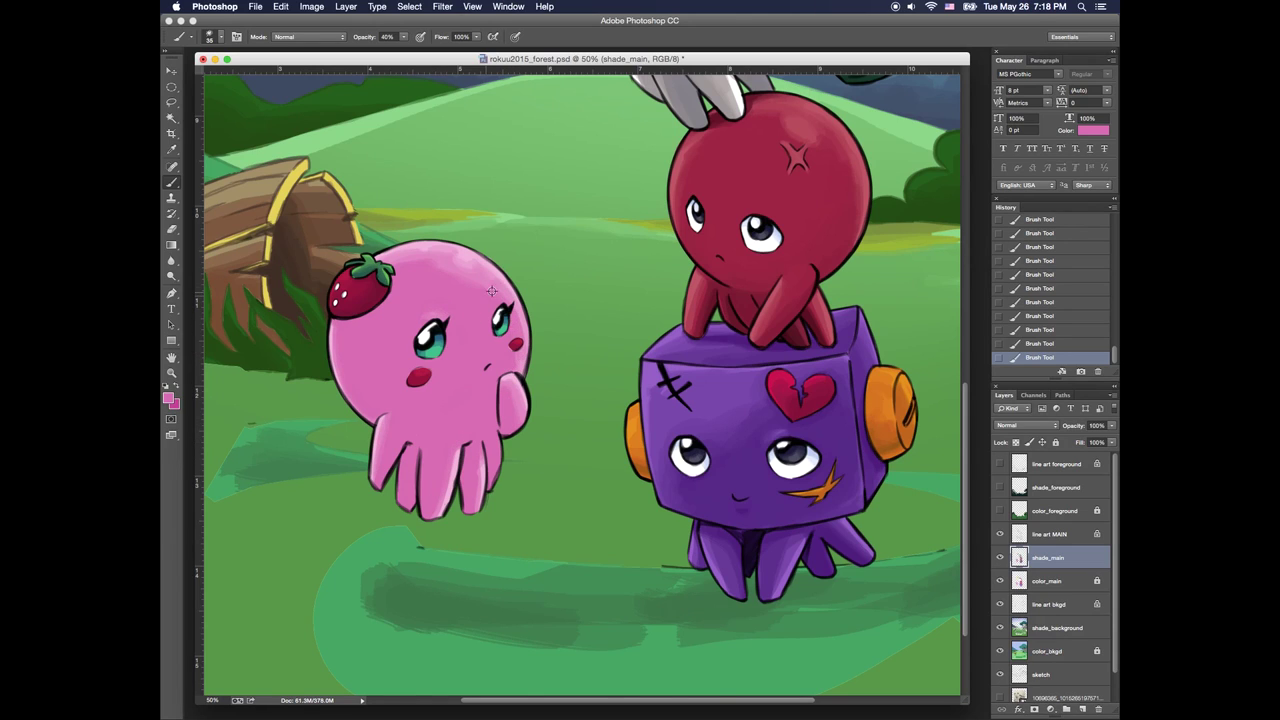
left_click(502, 346, "alt")
mouse_move(524, 318)
left_mouse_down()
mouse_move(522, 370)
mouse_move(526, 336)
left_mouse_up()
left_click_drag(525, 308, 526, 338)
left_click_drag(525, 312, 526, 338)
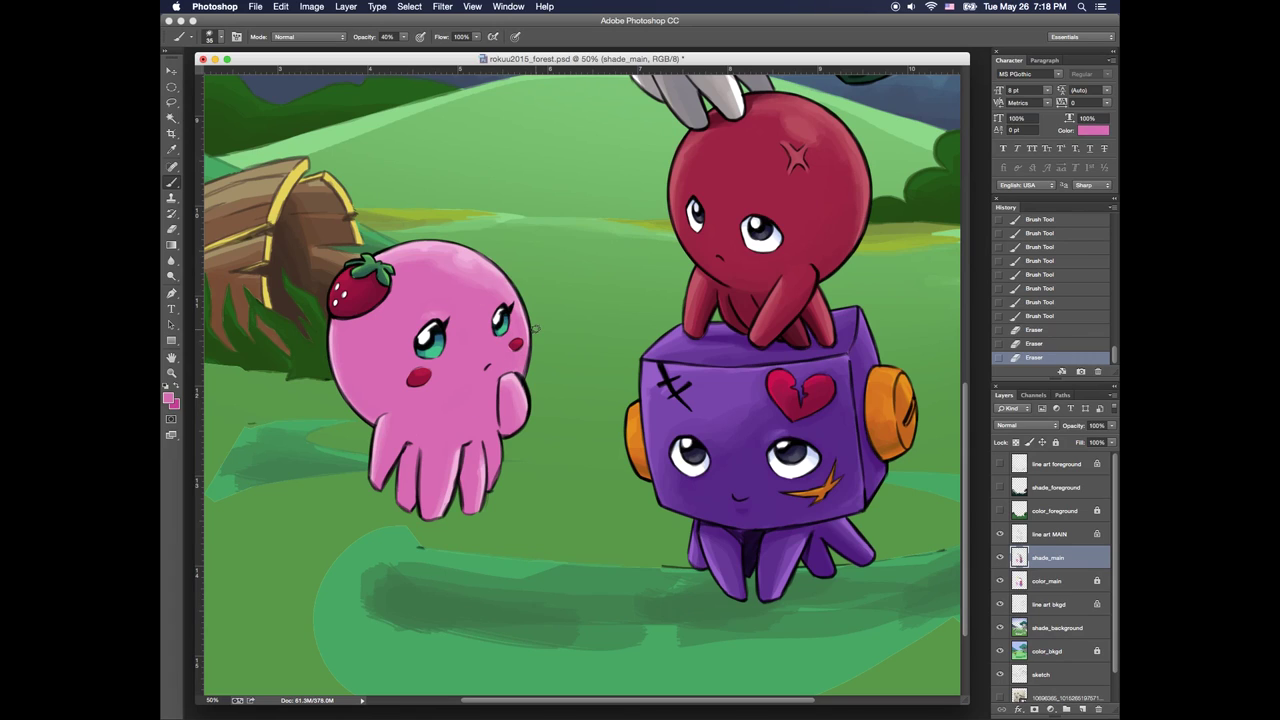
Swap to the darker magenta and shade along the sides of the pink octopus's tentacles
key("x")
mouse_move(411, 458)
left_mouse_down()
mouse_move(423, 451)
mouse_move(406, 462)
left_mouse_up()
left_click_drag(410, 450, 405, 490)
left_click_drag(411, 456, 408, 503)
left_click_drag(469, 446, 464, 486)
left_click_drag(470, 446, 464, 500)
left_click_drag(472, 448, 465, 506)
Enlarge the brush, darken the pink octopus's lower body edge with magenta and blend it using a sampled pink
key("]")
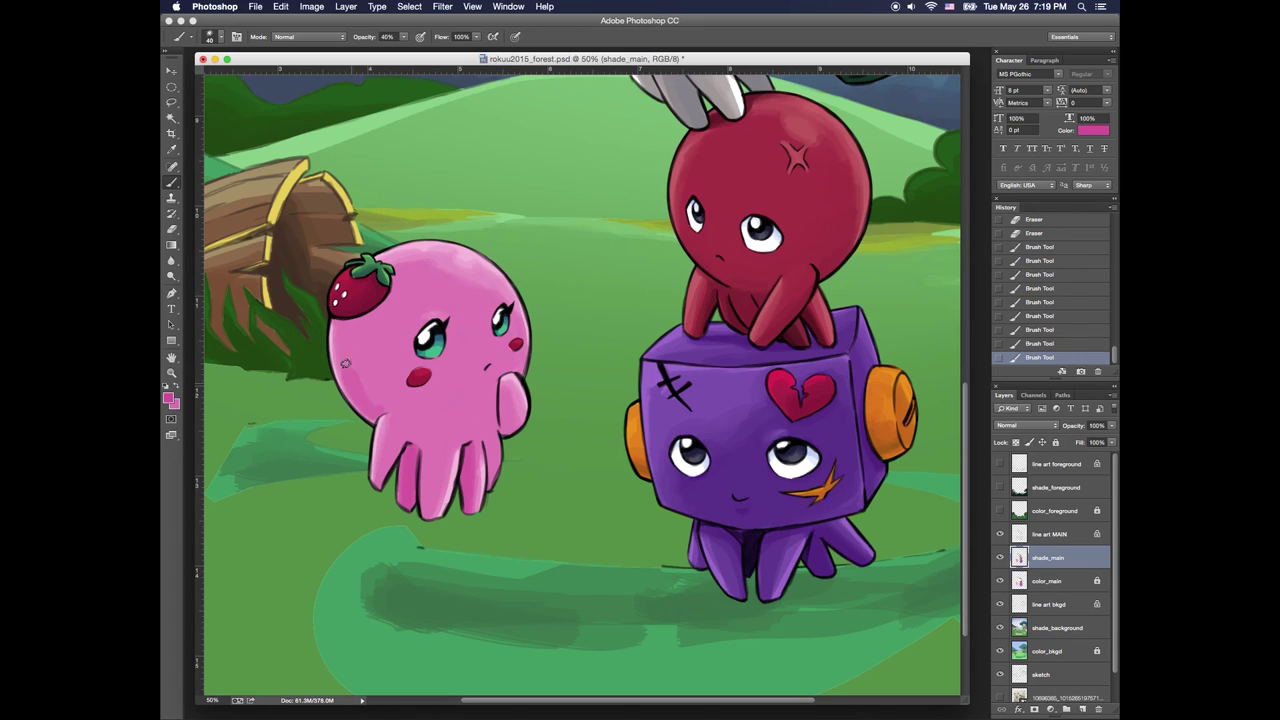
mouse_move(346, 364)
left_mouse_down()
mouse_move(408, 429)
mouse_move(370, 389)
mouse_move(465, 431)
mouse_move(474, 421)
left_mouse_up()
mouse_move(494, 404)
left_mouse_down()
mouse_move(482, 411)
mouse_move(491, 426)
left_mouse_up()
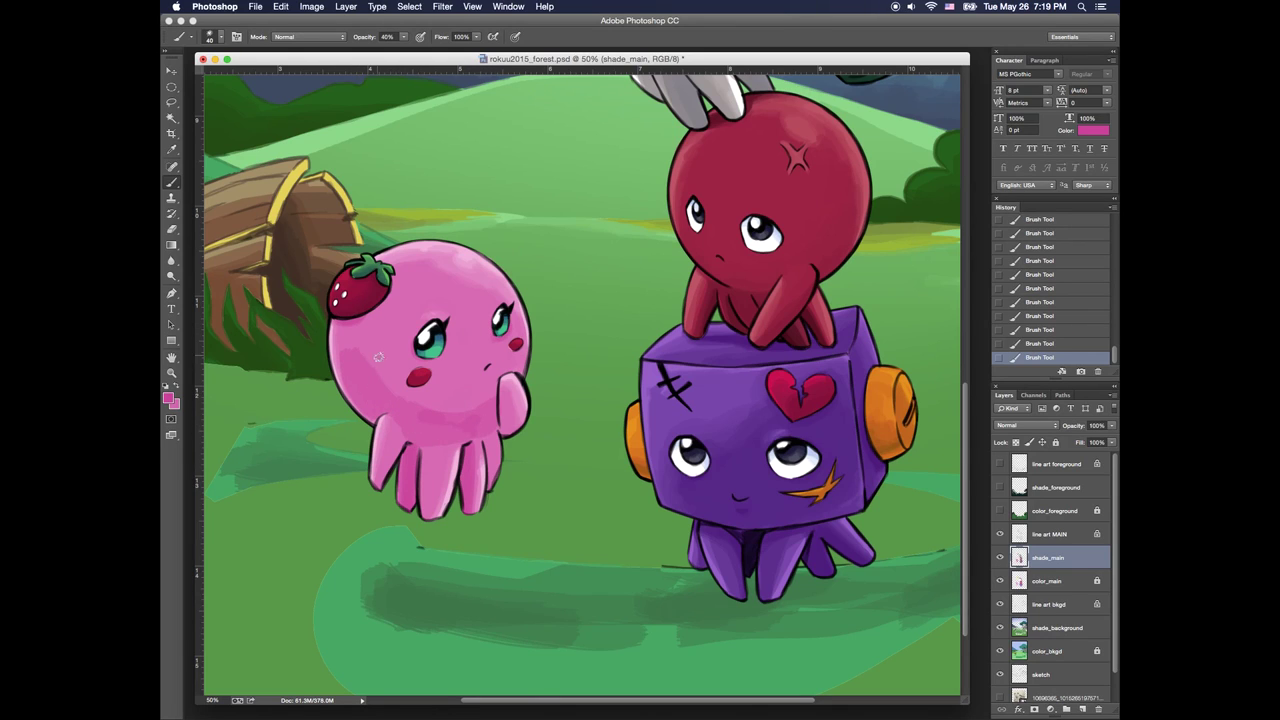
left_click(378, 357, "alt")
mouse_move(372, 354)
left_mouse_down()
mouse_move(398, 395)
mouse_move(358, 374)
mouse_move(348, 356)
mouse_move(448, 426)
left_mouse_up()
Sample pinks from the octopus's body and blend the shading down its front and rear tentacles
left_click(344, 366, "alt")
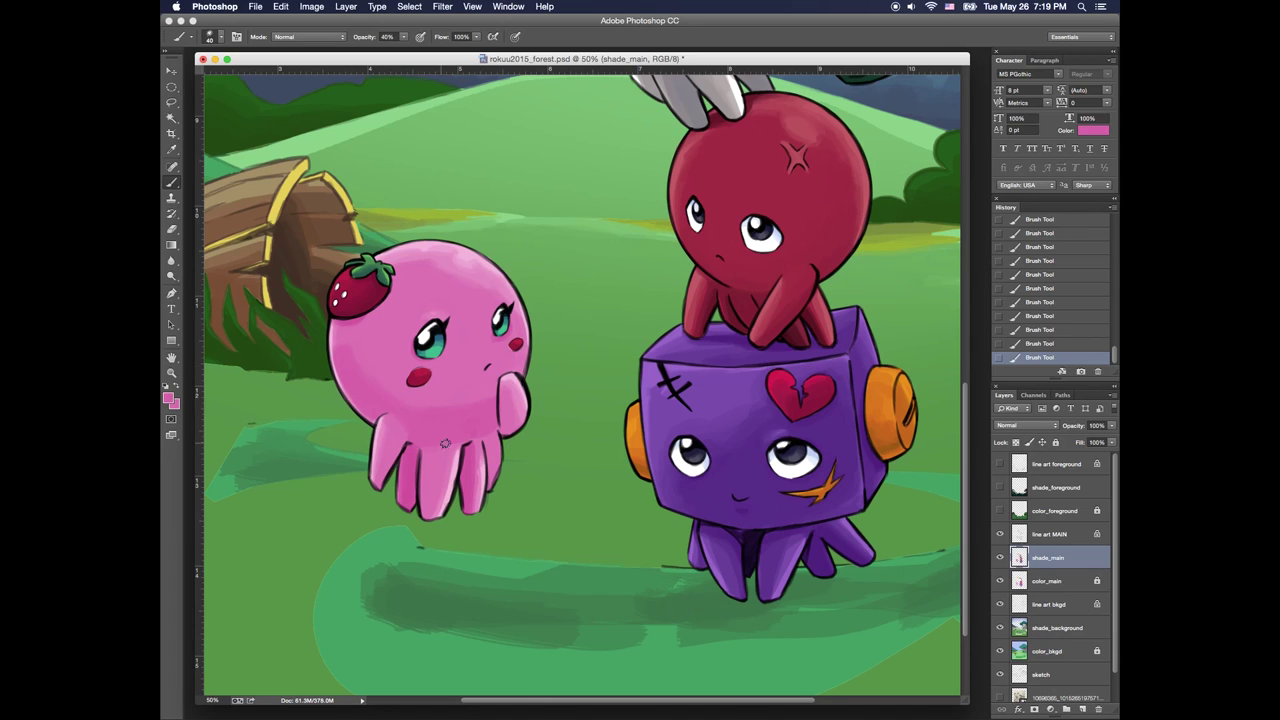
left_click(470, 406, "alt")
left_click(468, 447, "alt")
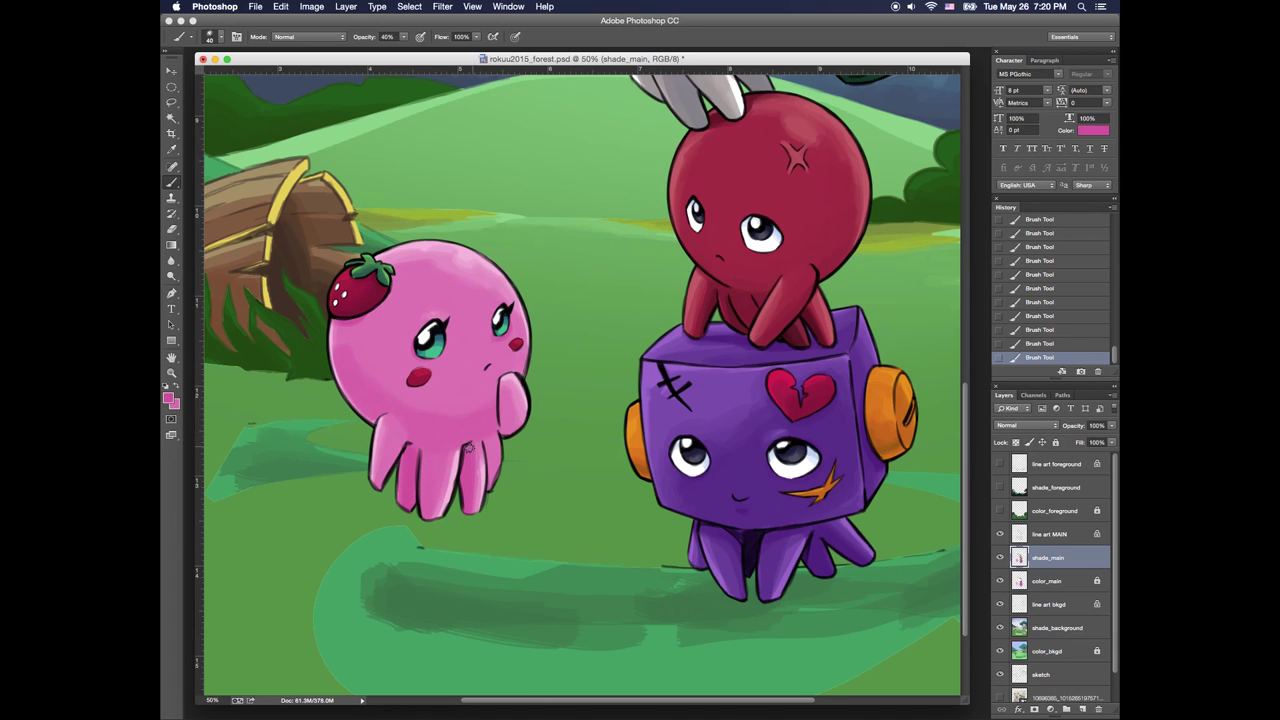
left_click(492, 438, "alt")
mouse_move(491, 459)
left_mouse_down()
mouse_move(490, 490)
mouse_move(443, 504)
left_mouse_up()
left_click(426, 478, "alt")
left_click(440, 509, "alt")
left_click_drag(449, 480, 445, 504)
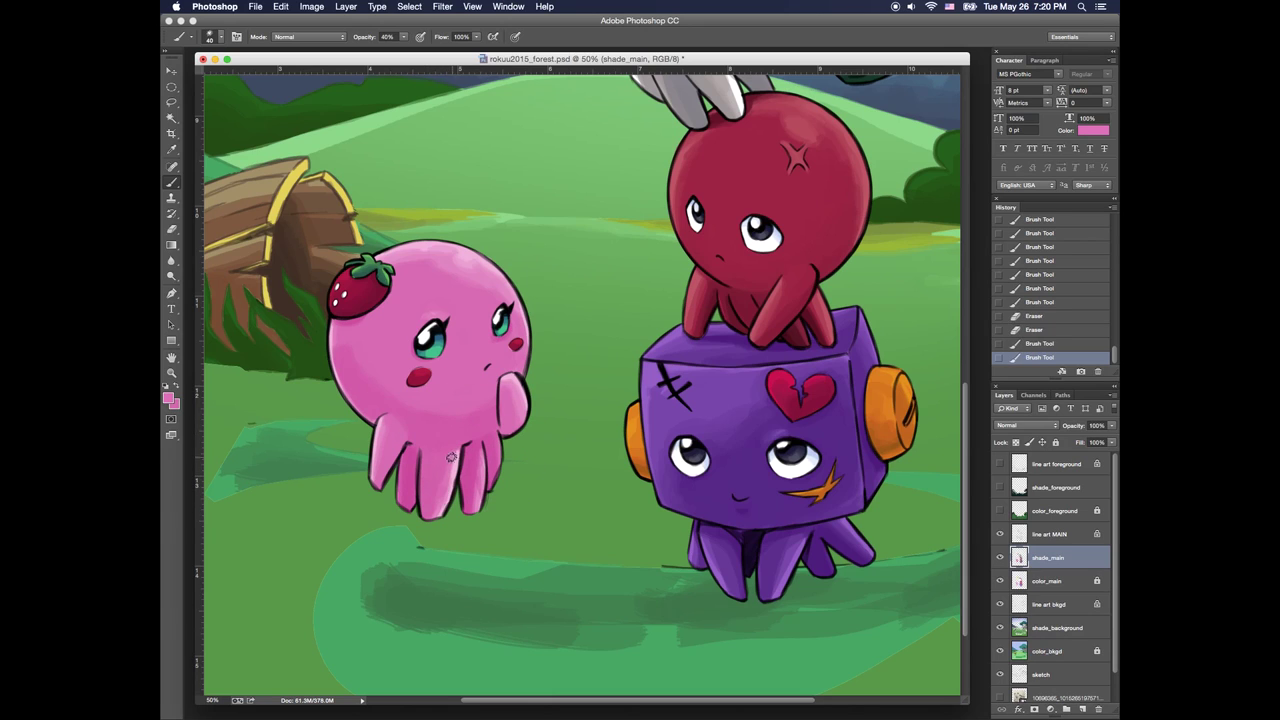
left_click_drag(451, 458, 447, 496)
left_click_drag(446, 490, 439, 508)
key("super+z")
key("super+z")
Blend the tops of the tentacles into the pink octopus's lower body using pinks sampled from the surrounding shading
left_click(436, 452, "alt")
left_click_drag(440, 448, 434, 470)
left_click_drag(420, 432, 414, 452)
mouse_move(418, 430)
left_mouse_down()
mouse_move(404, 446)
mouse_move(460, 435)
left_mouse_up()
left_click(394, 407, "alt")
left_click(421, 441, "alt")
left_click(432, 454, "alt")
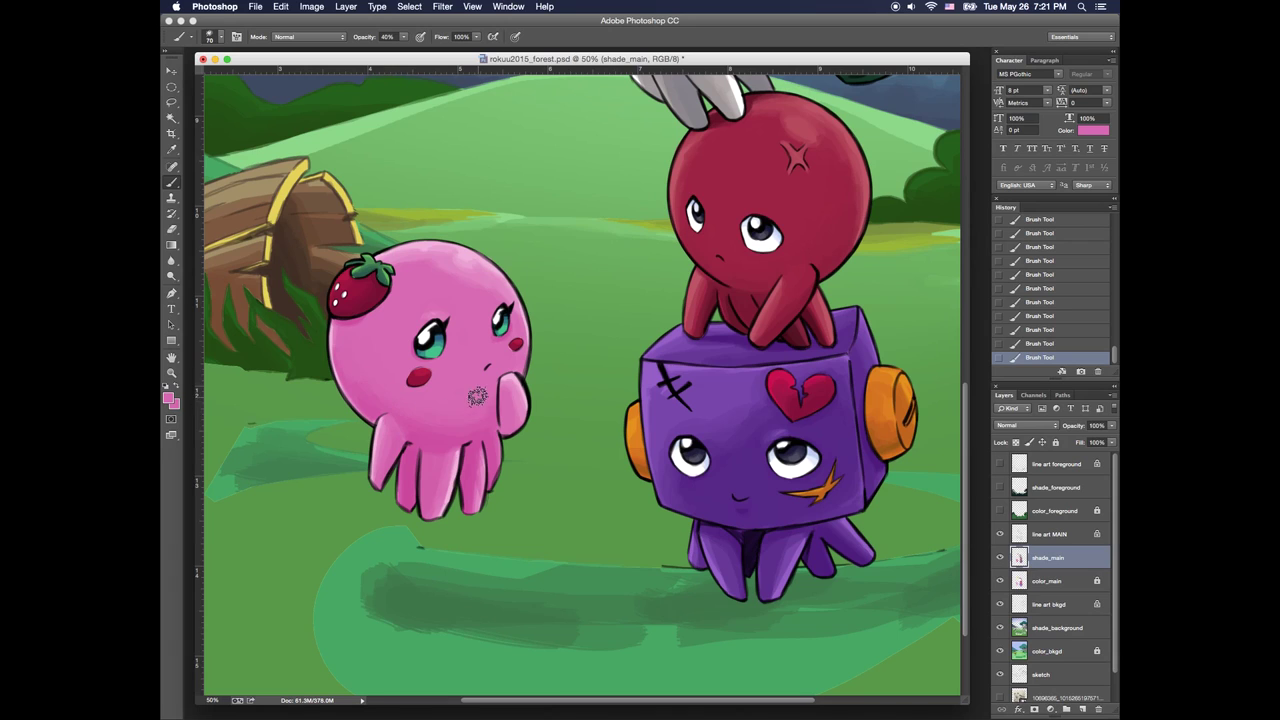
key("alt+bracketleft")
key("alt+bracketright")
left_click(435, 363, "alt")
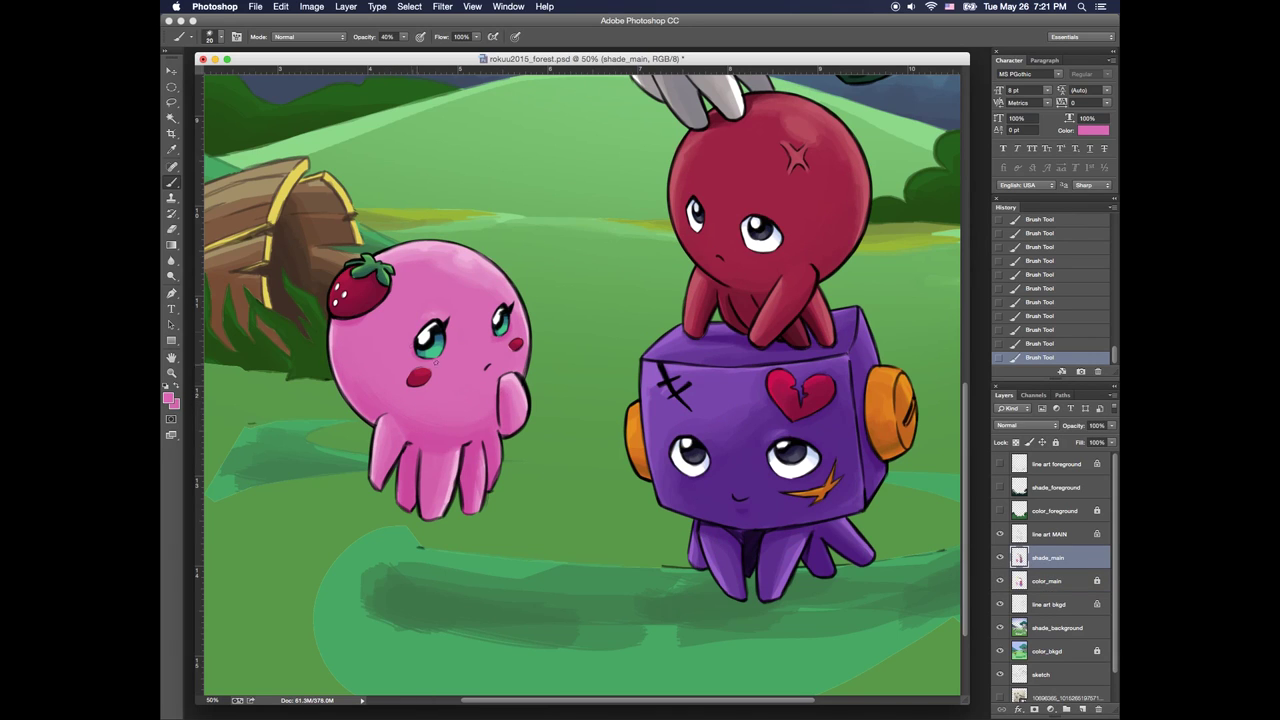
left_click(369, 408, "alt")
Deselect the body, shrink the brush and touch up the blush mark below the pink octopus's larger eye
key("super+d")
key("bracketleft")
key("bracketleft")
key("bracketleft")
left_click_drag(430, 379, 427, 382)
left_click_drag(428, 382, 422, 386)
left_click_drag(424, 385, 412, 370)
left_click(410, 369, "alt")
Enlarge the brush and blend sampled pinks along the pink octopus's head just beneath the strawberry
key("super+equal")
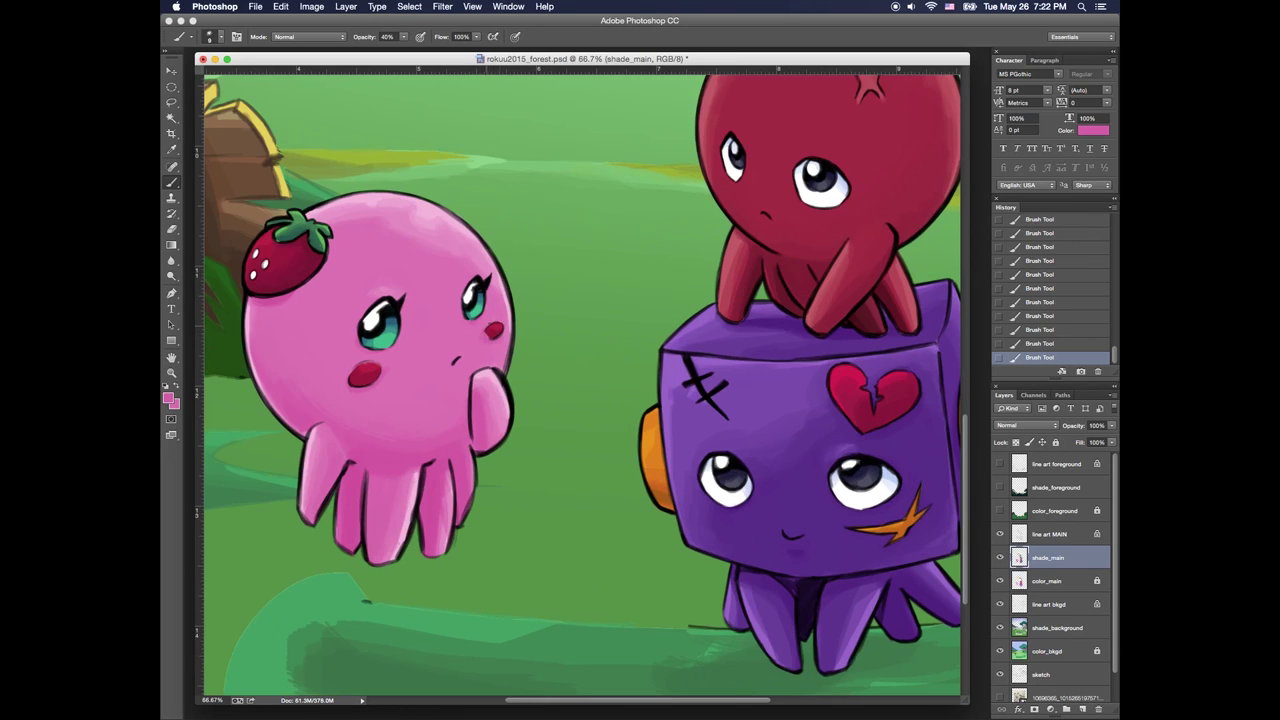
left_click(488, 319, "alt")
key("bracketright")
key("bracketright")
key("bracketright")
left_click(266, 303, "alt")
left_click_drag(267, 303, 290, 304)
left_click(288, 308, "alt")
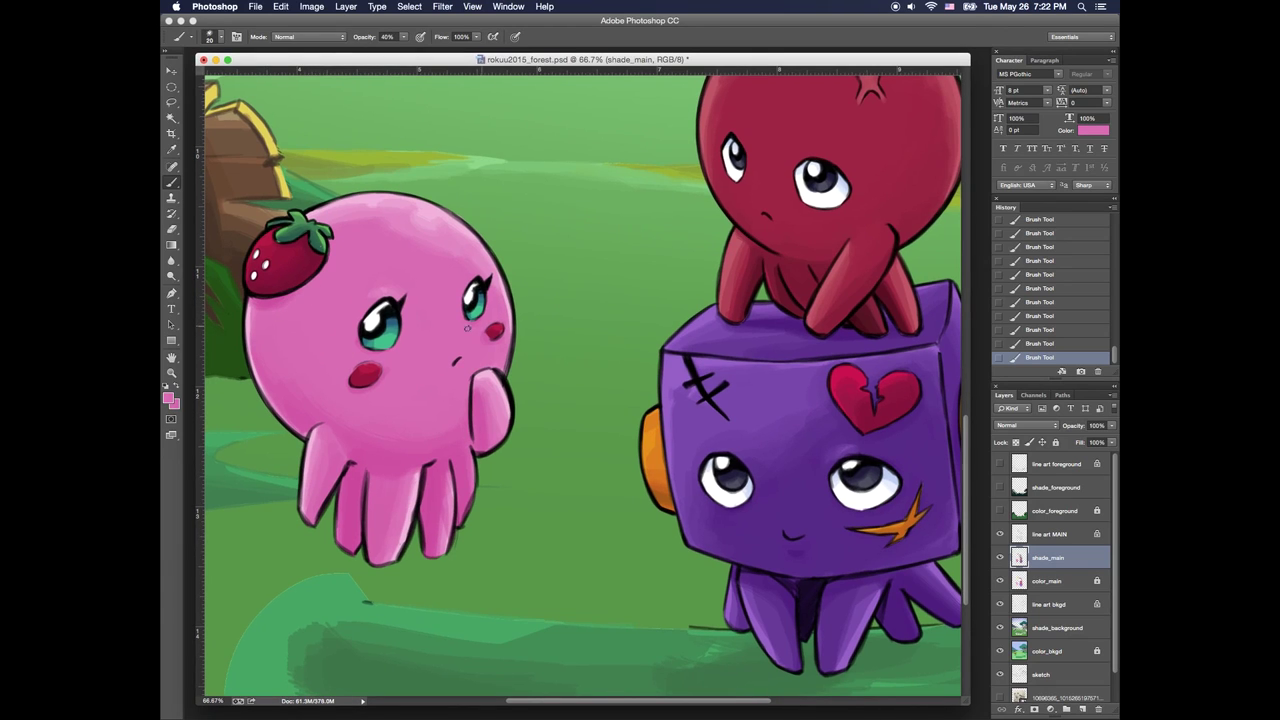
left_click(383, 475, "alt")
Show the line art foreground, shade_foreground and color_foreground layers with the whole illustration in view
key("super+minus")
key("super+minus")
key("super+minus")
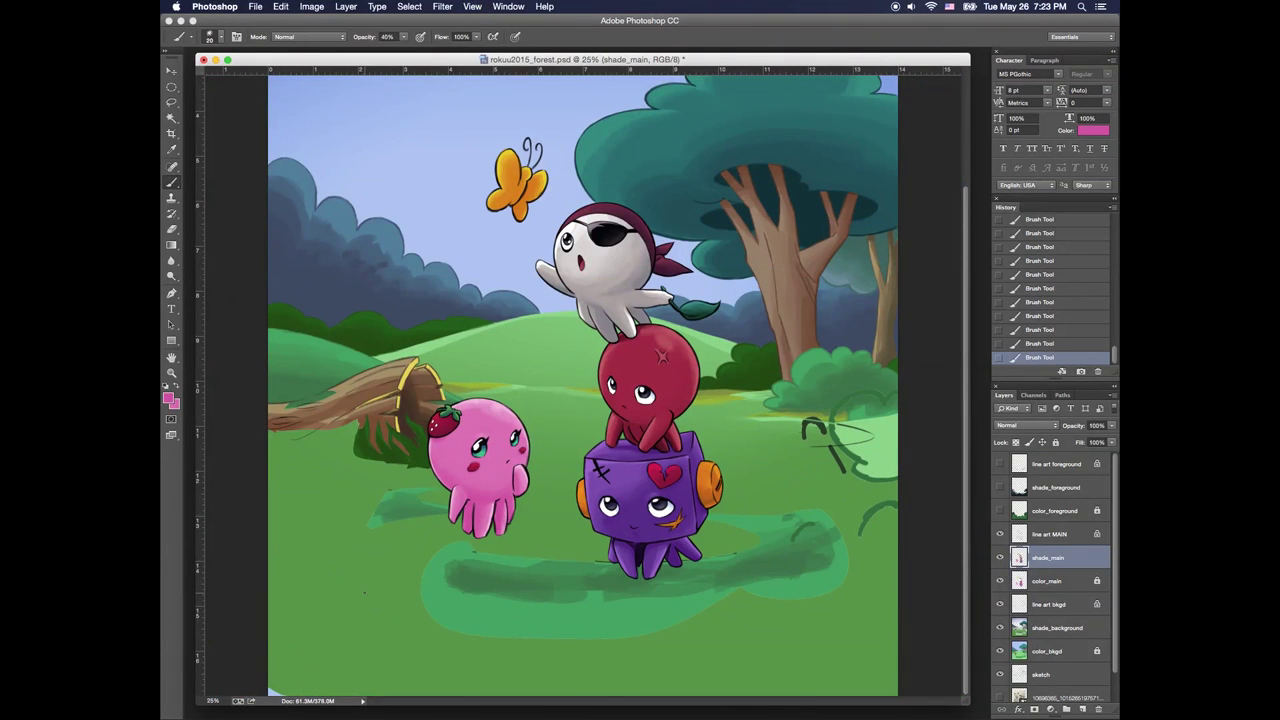
left_click_drag(1000, 511, 1004, 467)
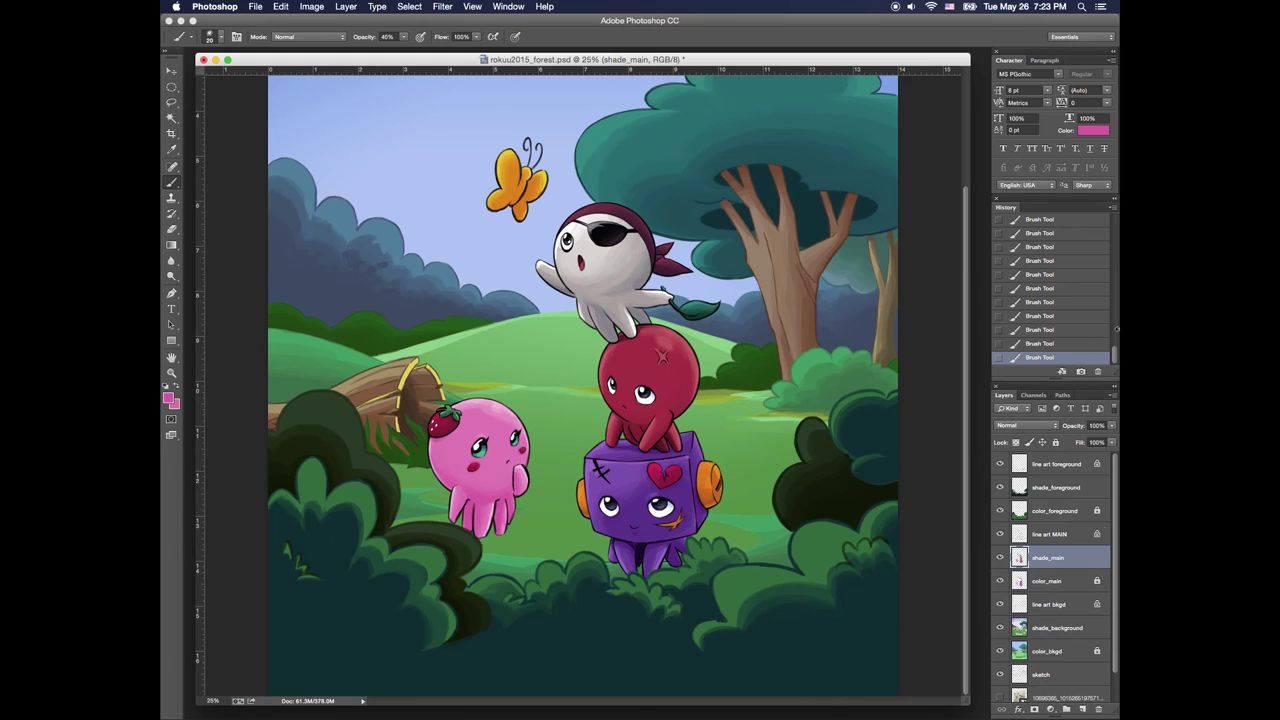
key("shift+Tab")
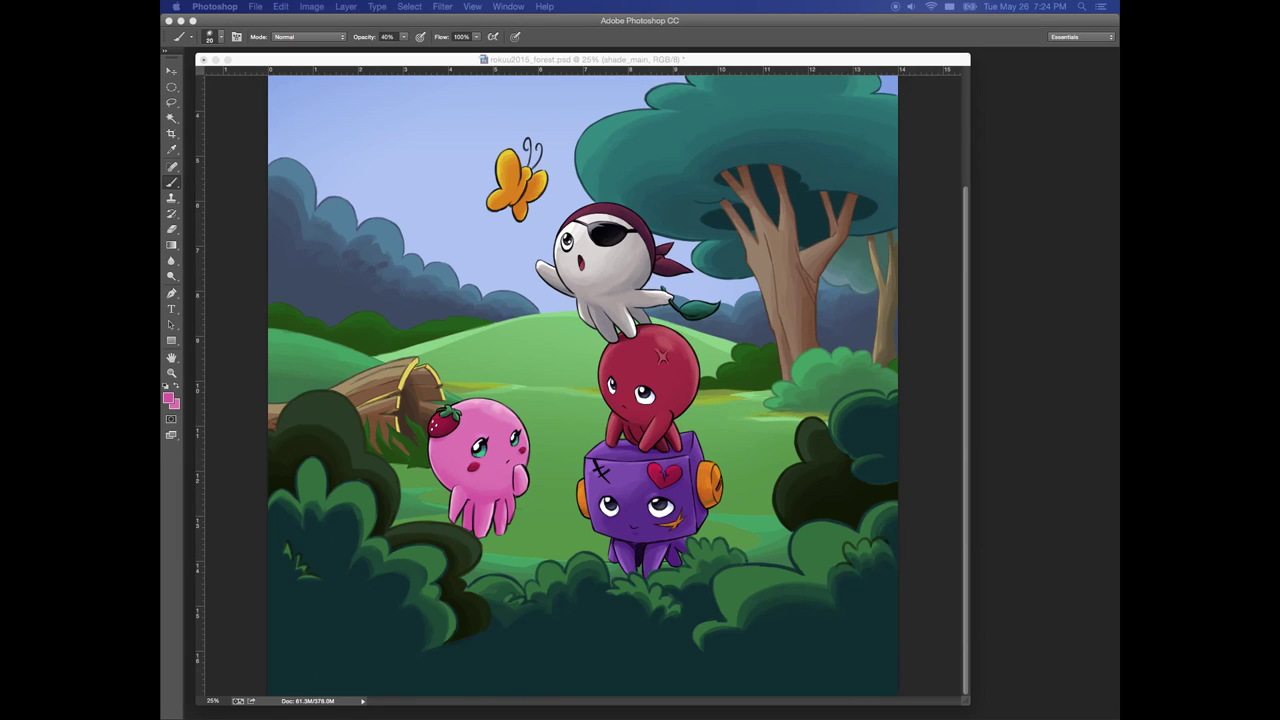
left_click(172, 182)
left_click(172, 182)
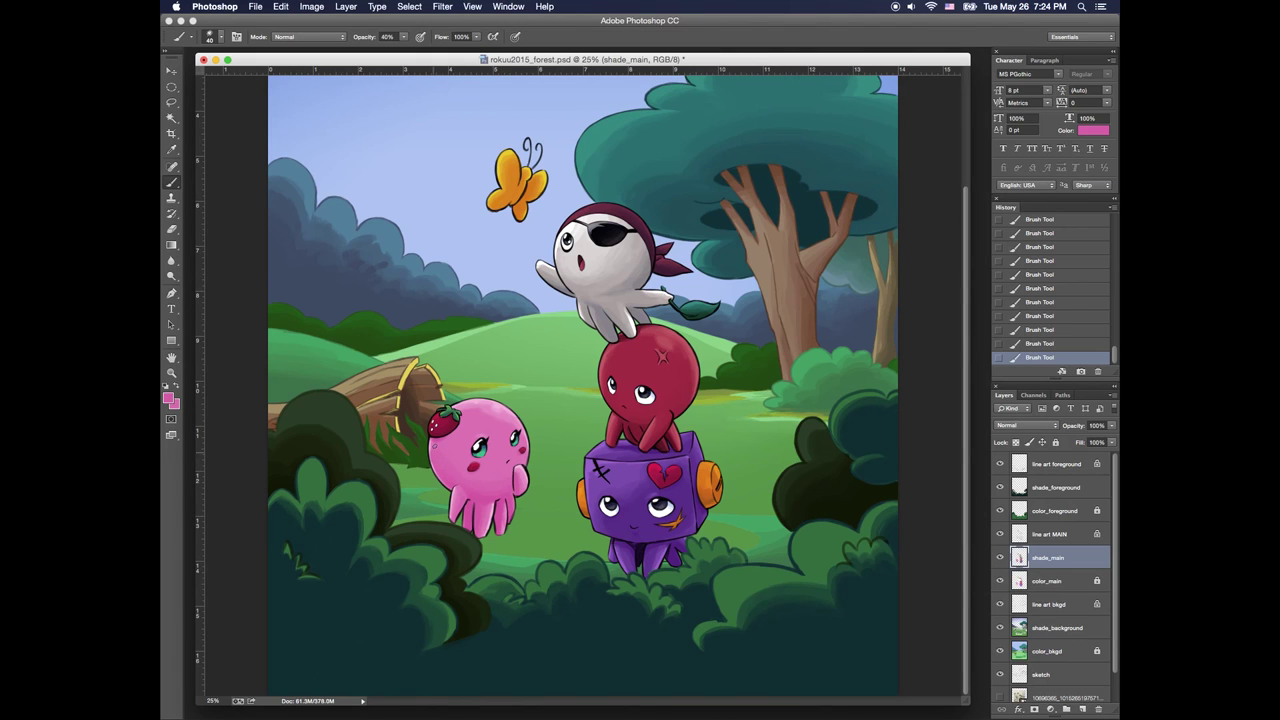
Make shade_background the active layer and set the foreground to an olive green based on the sampled grass colour
key("z")
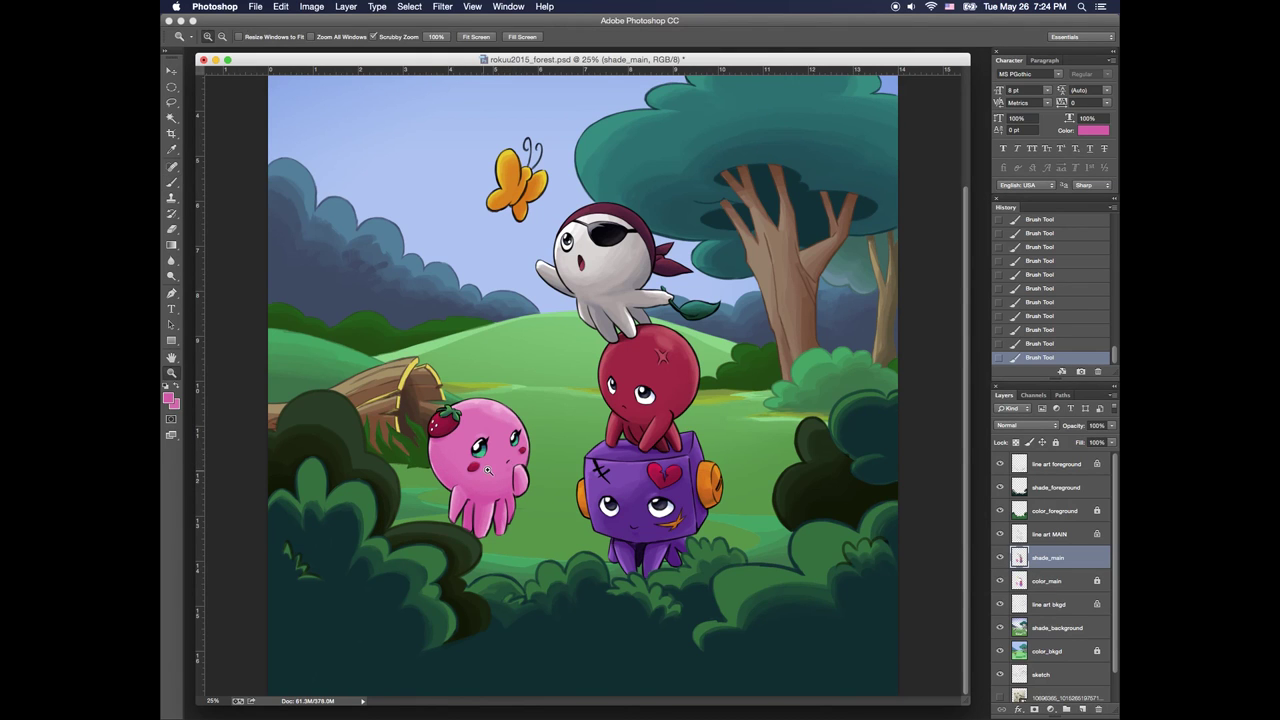
left_click(516, 486)
left_click(516, 486)
key("b")
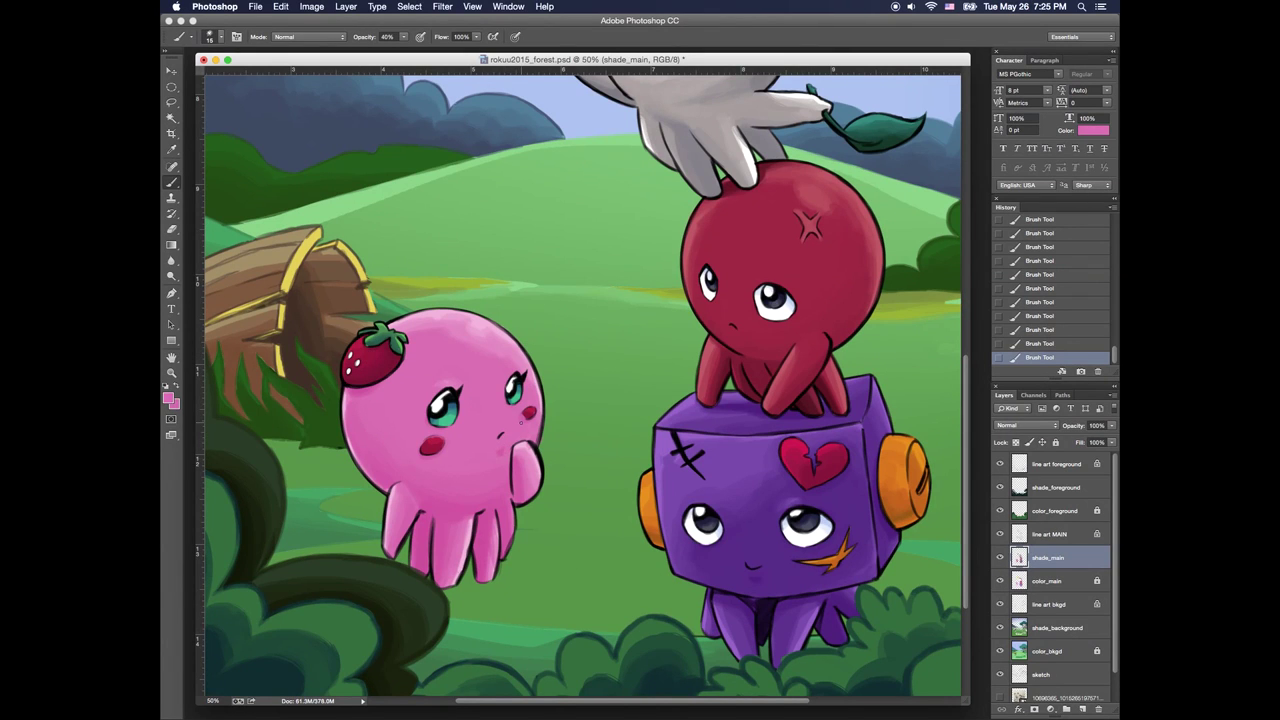
left_click(1036, 631)
left_click_drag(563, 544, 592, 431)
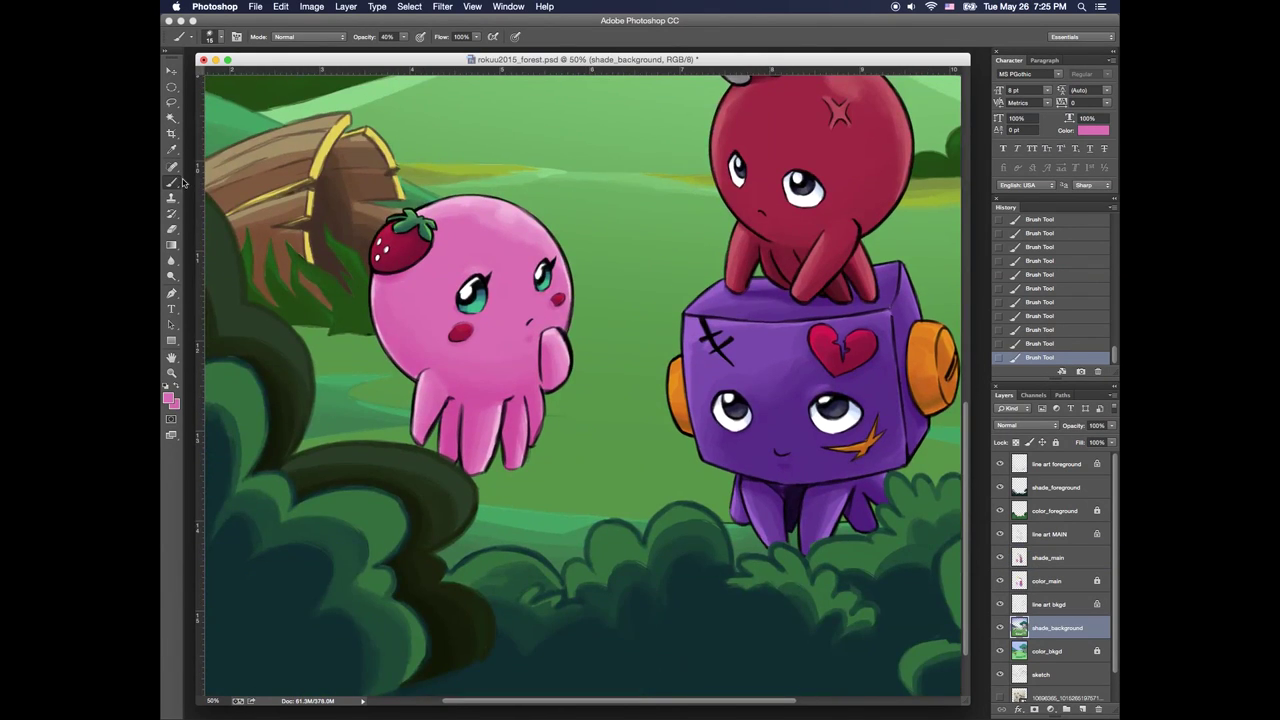
left_click(610, 430, "alt")
left_click(168, 398)
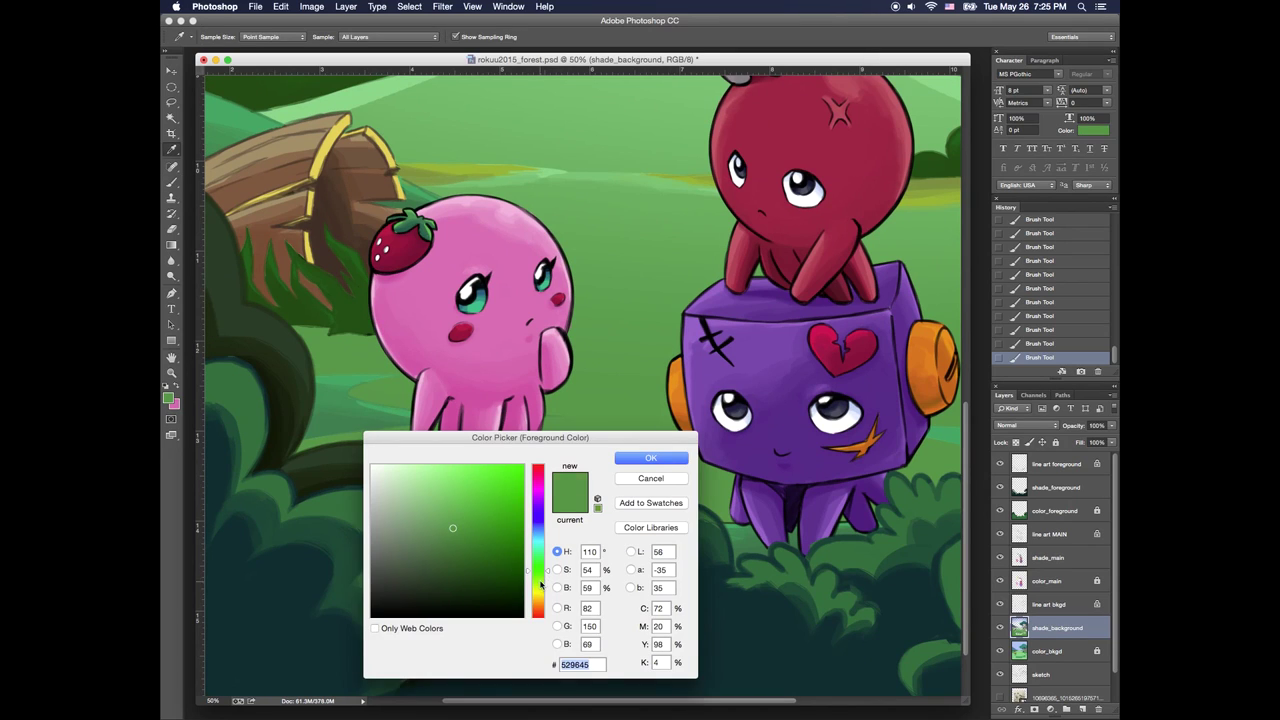
left_click(541, 586)
left_click_drag(457, 540, 467, 546)
left_click(651, 458)
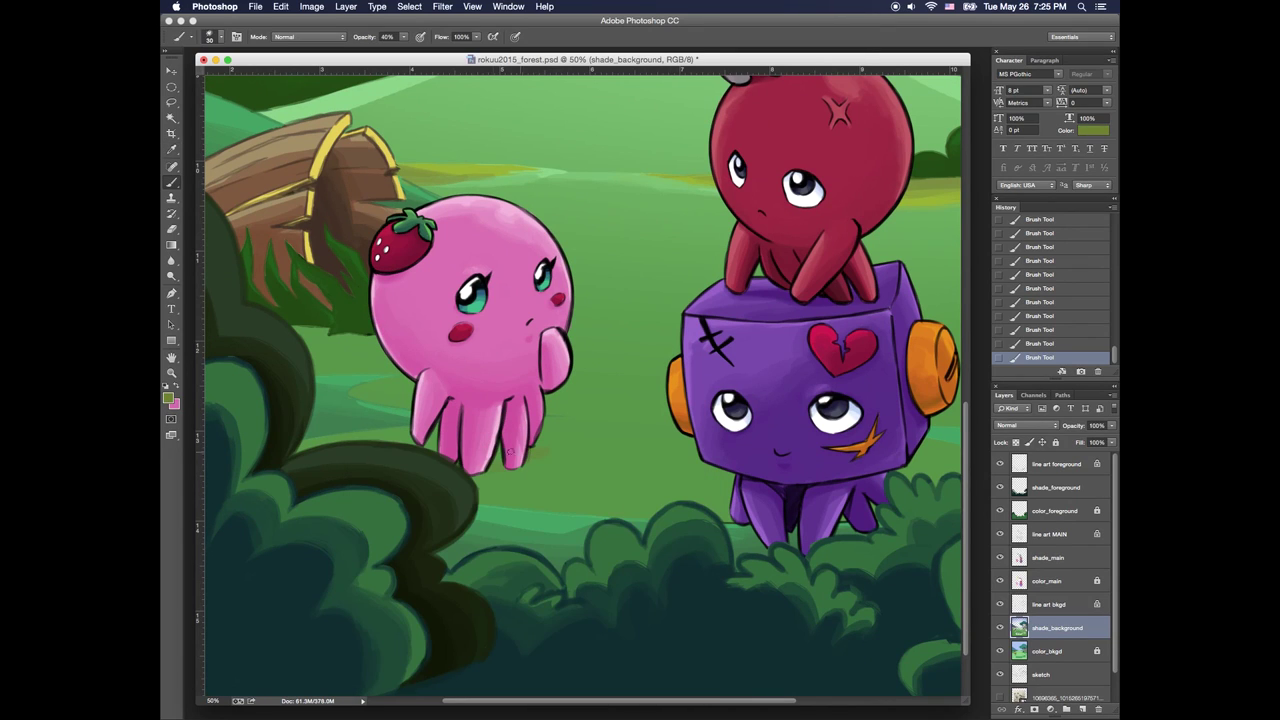
Darken the olive green, undo the misplaced stroke and paint a ground shadow beside the pink octopus's tentacles
left_click(168, 398)
left_click(471, 549)
left_click(636, 458)
key("super+z")
mouse_move(545, 440)
left_mouse_down()
mouse_move(566, 442)
mouse_move(536, 451)
mouse_move(548, 456)
left_mouse_up()
left_click(561, 444, "alt")
left_click(541, 450, "alt")
Set the foreground to a dark green and hide the shade_foreground and color_foreground layers
left_click_drag(786, 510, 712, 504)
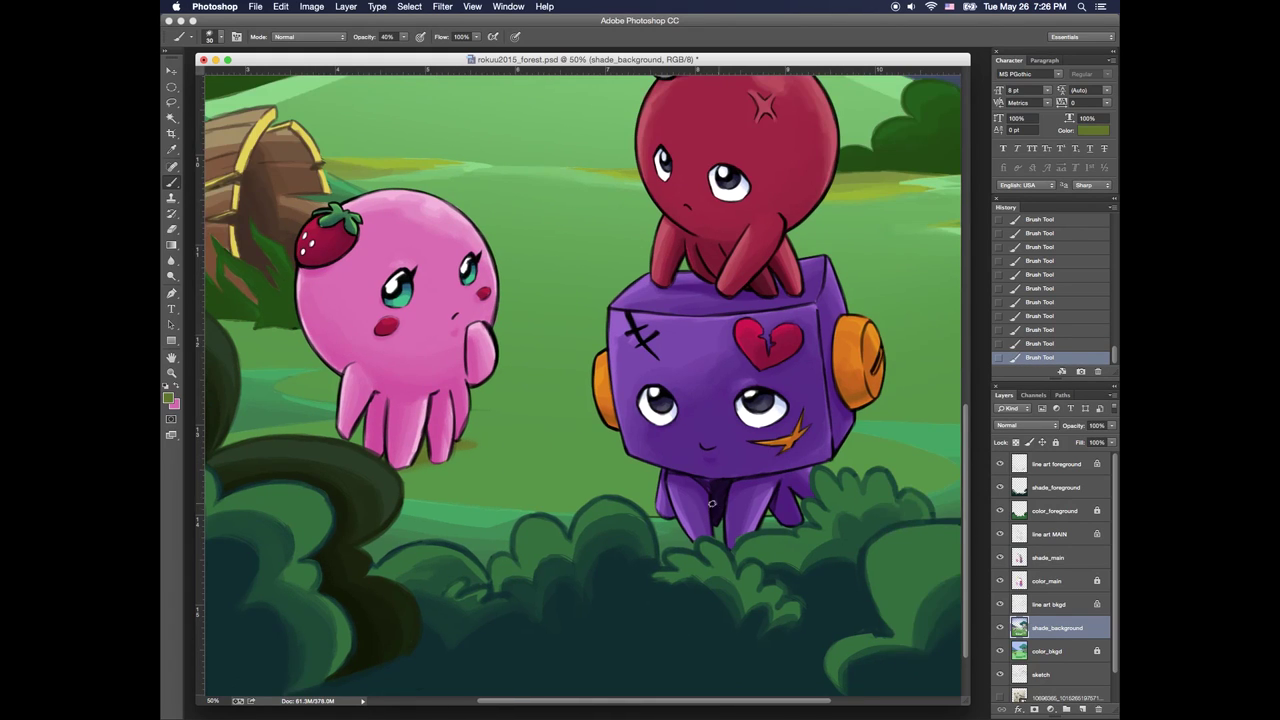
left_click(168, 400)
left_click(451, 558)
left_click(542, 571)
left_click(648, 458)
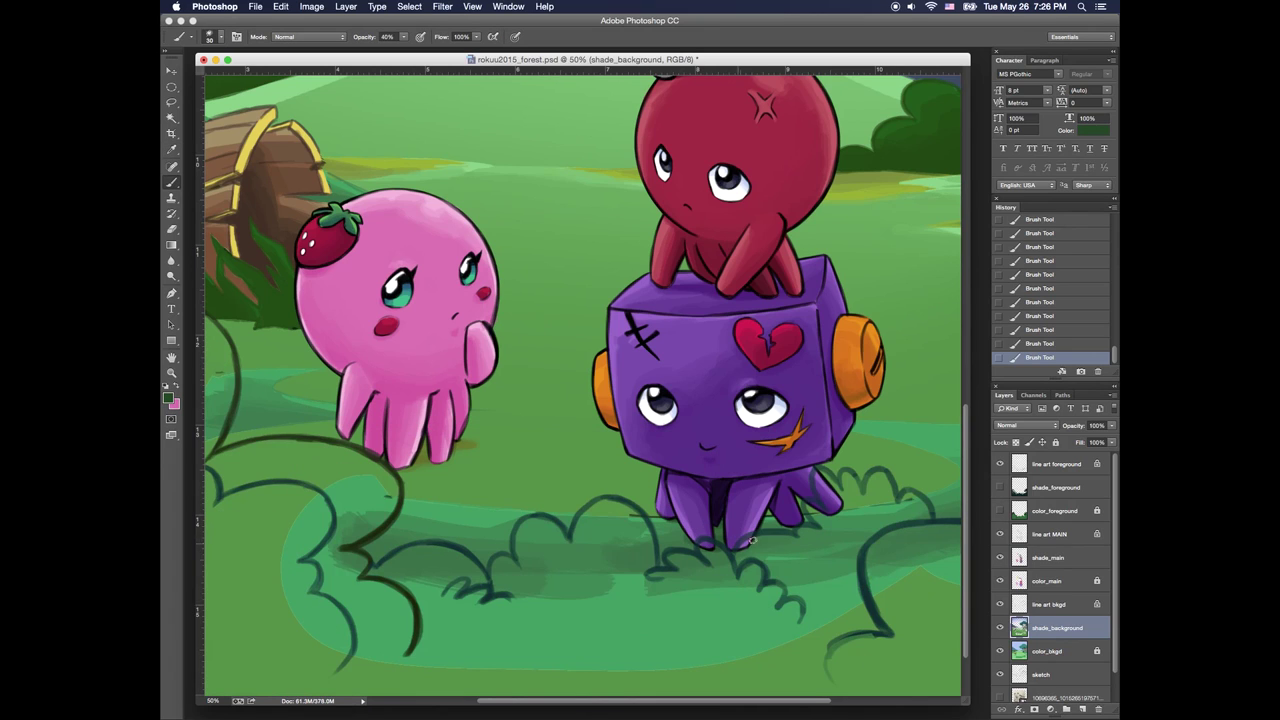
Paint a dark green ground shadow under the purple cube octopus's tentacles and blend it with sampled grass greens
mouse_move(753, 540)
left_mouse_down()
mouse_move(820, 515)
mouse_move(812, 508)
mouse_move(790, 524)
mouse_move(864, 511)
mouse_move(844, 516)
left_mouse_up()
left_click(858, 502, "alt")
left_click(866, 512, "alt")
left_click(846, 526, "alt")
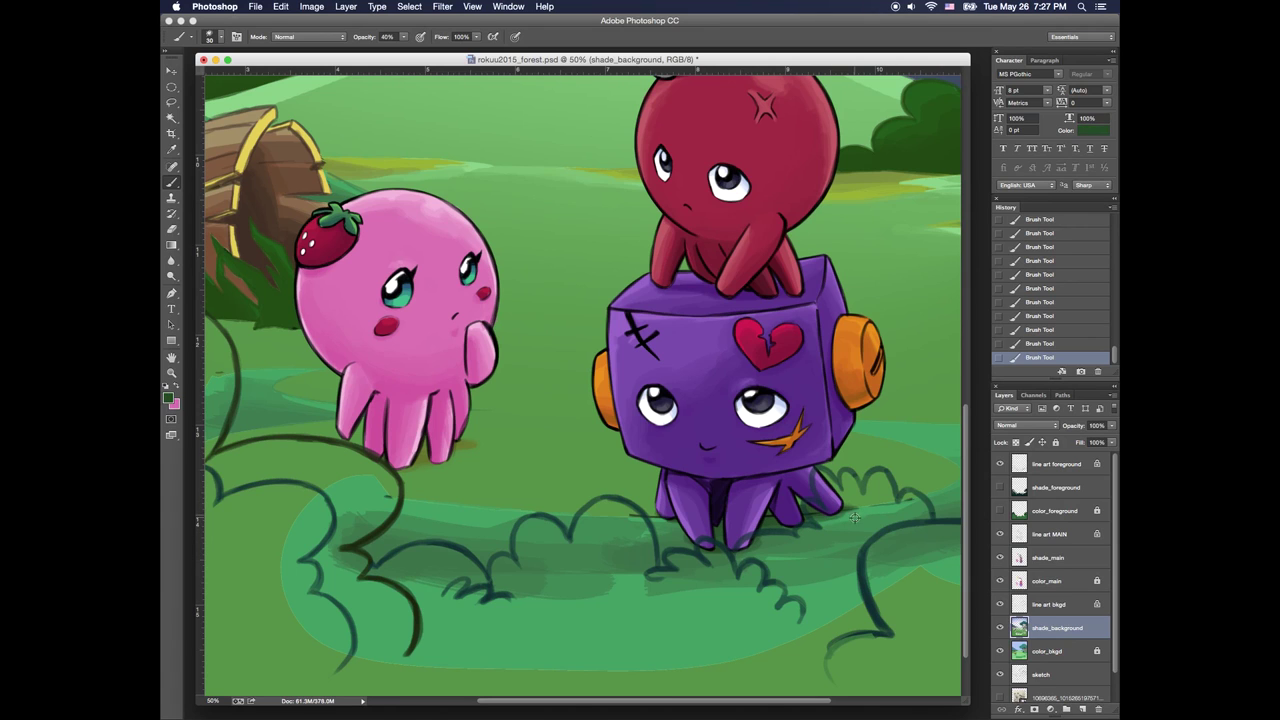
left_click(855, 517, "alt")
left_click(771, 543, "alt")
left_click(679, 536, "alt")
Show the shade_foreground and color_foreground layers again and view the whole illustration
left_click_drag(1000, 488, 1003, 511)
key("super+minus")
key("super+minus")
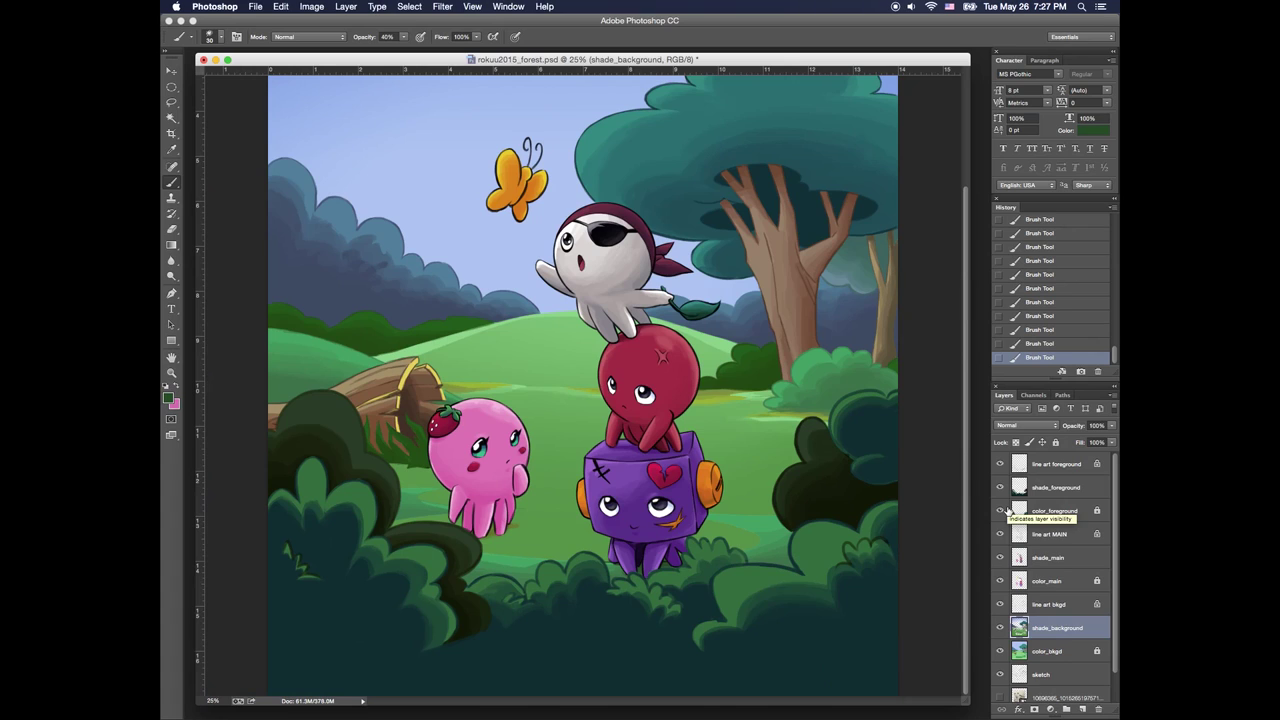
Group the line art bkgd, shade_background and color_bkgd layers and name the group bkgd
left_click(1056, 652)
left_click(1069, 580, "shift")
left_click(1069, 582)
left_click(1062, 605)
left_click(1065, 649, "shift")
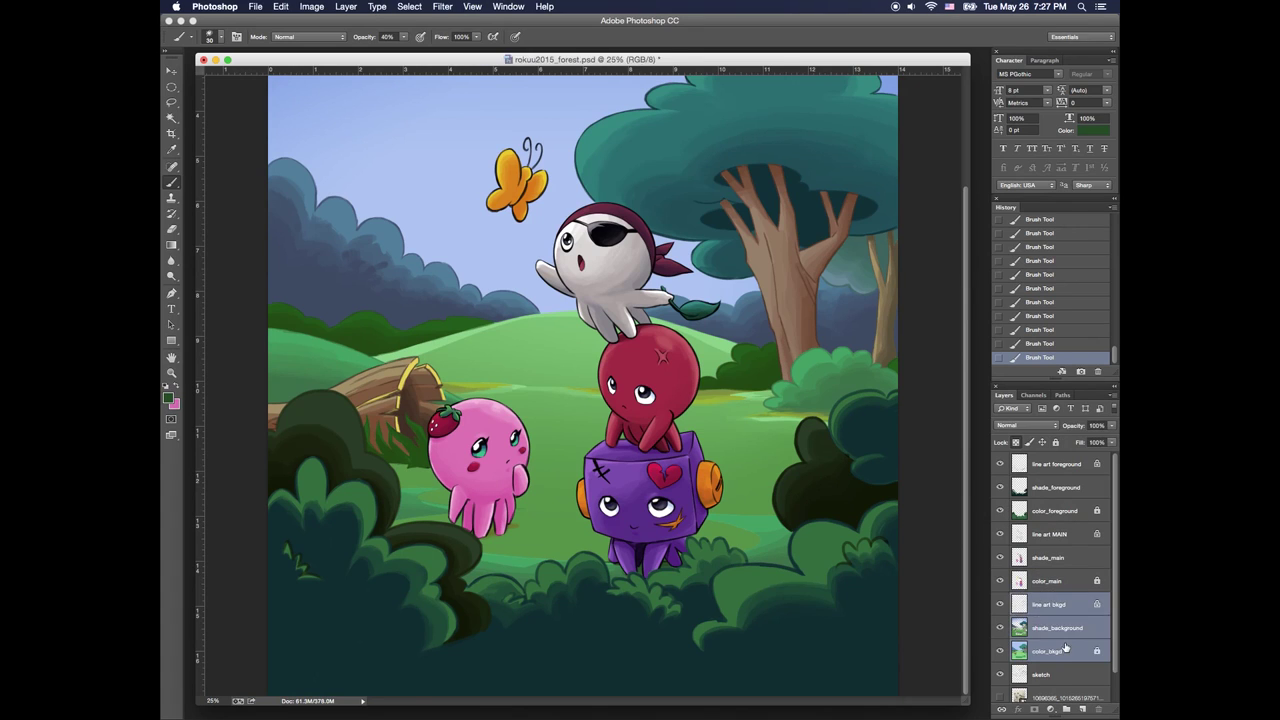
key("super+g")
double_click(1037, 604)
type("bkgd")
key("Return")
Group the line art foreground, shade_foreground and color_foreground layers and name the group foreground
left_click(1052, 581)
left_click(1057, 515)
left_click(1057, 468, "shift")
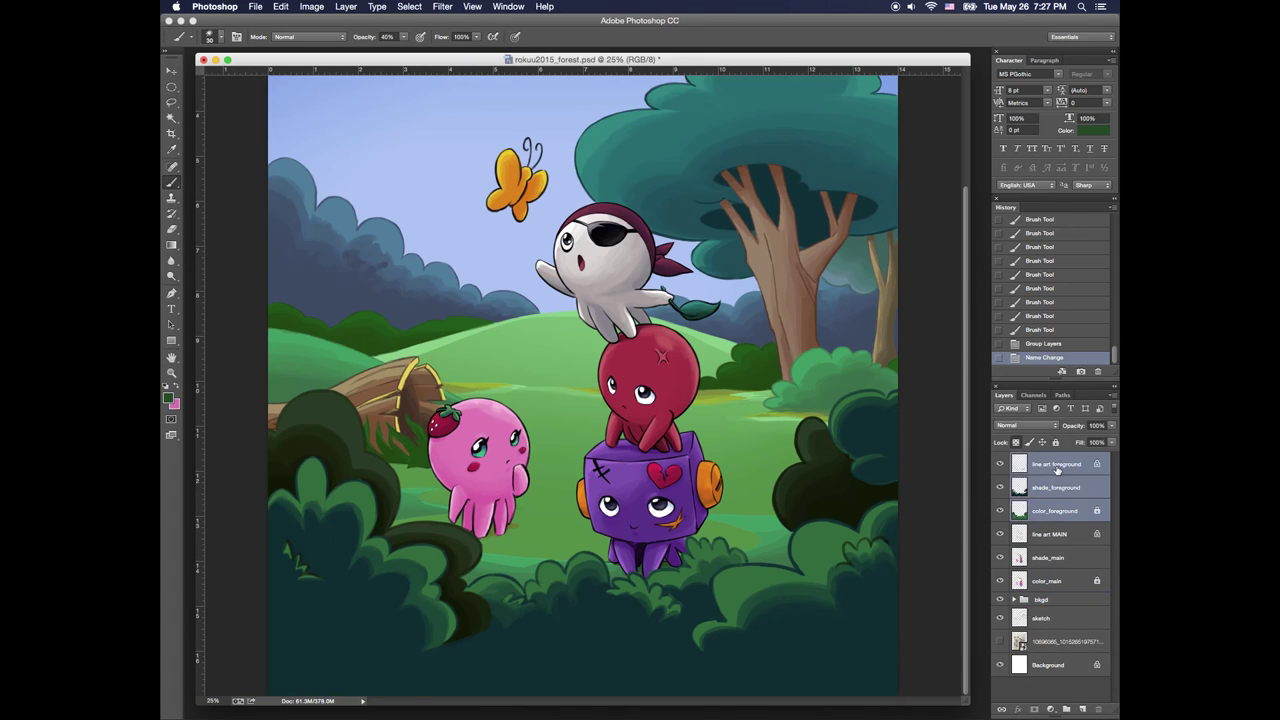
key("super+g")
double_click(1042, 459)
type("foreground")
key("Return")
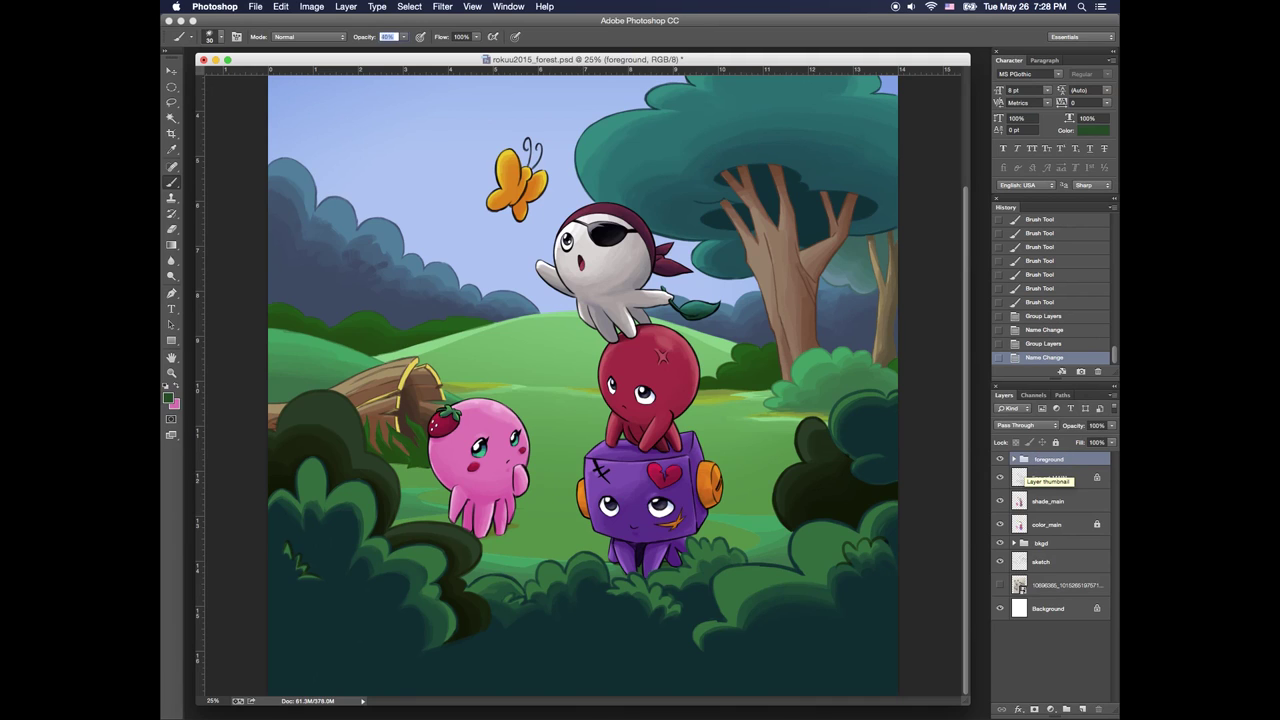
Add a layer named highlight directly above line art MAIN and set its blending mode to Lighten
left_click(1045, 481)
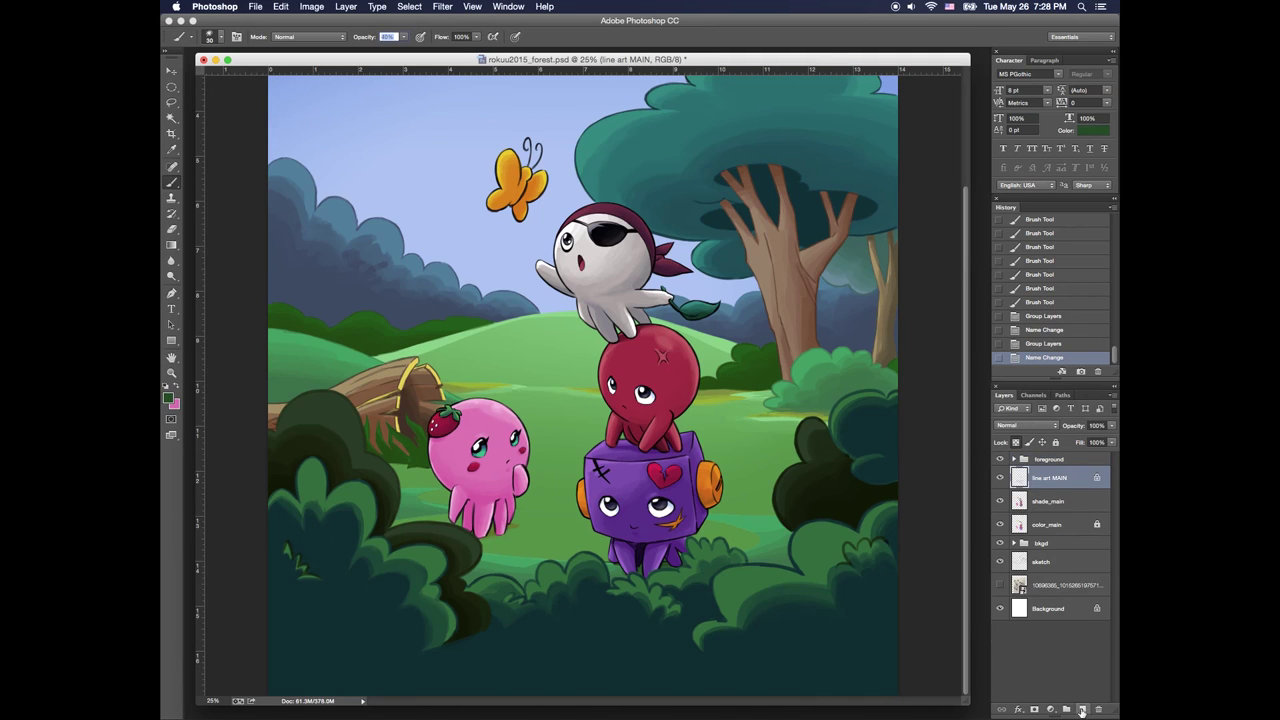
key("super+alt+shift+n")
type("highlight")
key("Return")
left_click(1025, 425)
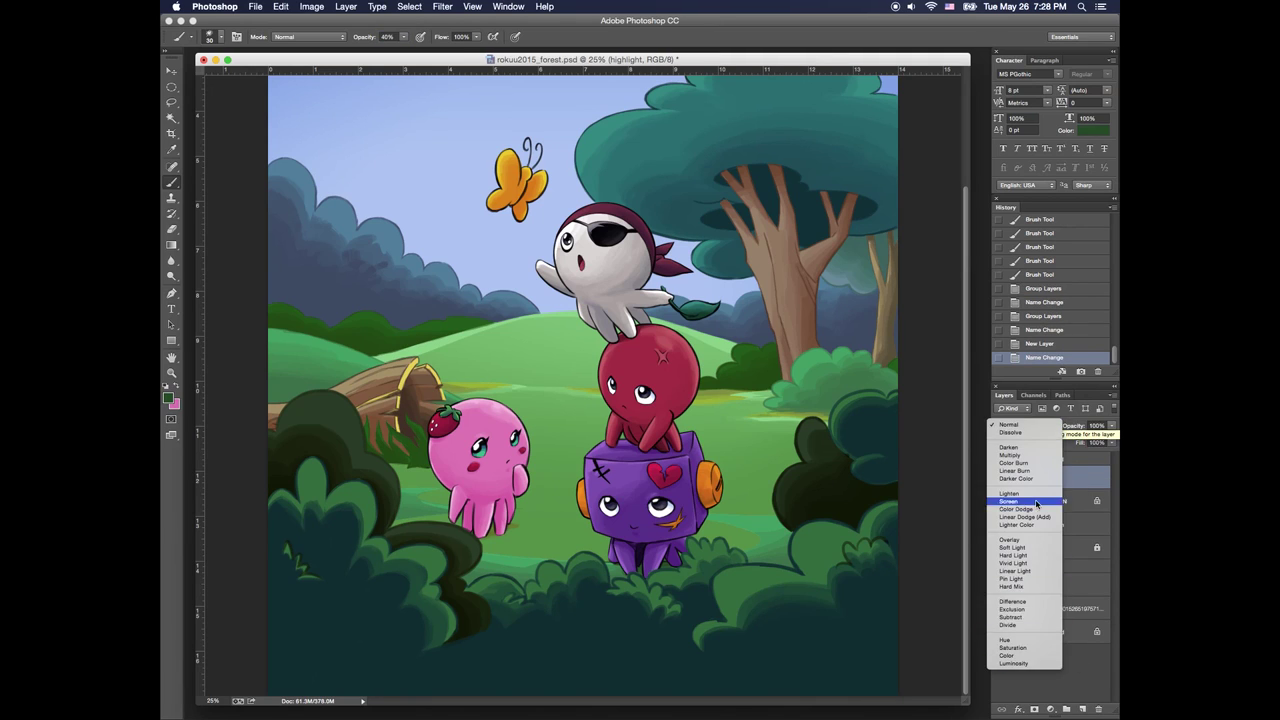
left_click(1020, 494)
Set the brush opacity to 10% and the painting colour to white for the pink octopus's highlights
left_click_drag(404, 37, 393, 55)
left_click(502, 446, "super")
left_click_drag(493, 370, 496, 366)
key("d")
key("x")
left_click_drag(484, 364, 494, 368)
left_click_drag(483, 363, 496, 371)
key("super+a")
key("Delete")
key("super+d")
Paint soft white highlights on the crown and upper rim of the pink octopus's head
left_click_drag(484, 367, 500, 374)
left_click_drag(483, 368, 500, 376)
key("e")
key("b")
left_click_drag(526, 380, 550, 412)
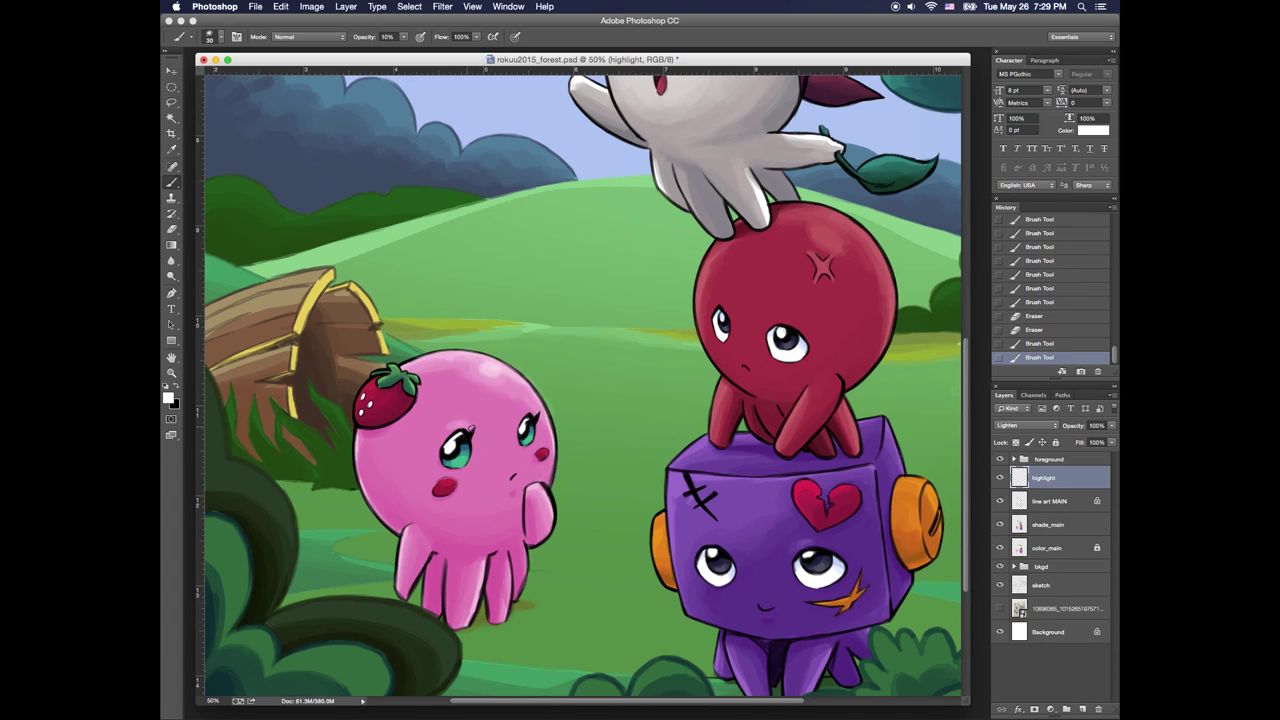
Brush faint white highlights above and around both of the pink octopus's eyes
left_click_drag(472, 428, 458, 434)
left_click_drag(470, 430, 456, 436)
left_click_drag(474, 428, 462, 428)
mouse_move(472, 432)
left_mouse_down()
mouse_move(458, 430)
mouse_move(474, 434)
left_mouse_up()
mouse_move(452, 434)
left_mouse_down()
mouse_move(474, 436)
mouse_move(452, 436)
mouse_move(457, 412)
mouse_move(476, 420)
left_mouse_up()
key("bracketright")
left_click_drag(480, 424, 510, 424)
left_click_drag(520, 422, 524, 430)
left_click_drag(524, 424, 518, 440)
left_click_drag(530, 417, 522, 430)
left_click_drag(528, 419, 519, 434)
Highlight the upper edge of the pink octopus's raised tentacle
left_click_drag(537, 488, 549, 498)
left_click_drag(538, 487, 550, 502)
left_click_drag(540, 488, 551, 506)
left_click_drag(541, 489, 547, 518)
Paint white highlights on the strawberry and its green leaves, using a smaller brush for the leaves
left_click_drag(371, 390, 378, 384)
left_click_drag(369, 392, 380, 383)
left_click_drag(371, 391, 378, 384)
left_click_drag(372, 389, 394, 372)
key("bracketleft")
key("bracketleft")
left_click_drag(392, 376, 403, 371)
left_click_drag(402, 377, 414, 379)
Highlight the broken heart and the left orange bolt on the purple cube octopus
left_click_drag(808, 485, 798, 500)
left_click_drag(806, 484, 797, 504)
mouse_move(836, 491)
left_mouse_down()
mouse_move(858, 490)
mouse_move(803, 488)
mouse_move(800, 505)
left_mouse_up()
mouse_move(838, 493)
left_mouse_down()
mouse_move(847, 504)
mouse_move(855, 494)
left_mouse_up()
mouse_move(658, 519)
left_mouse_down()
mouse_move(656, 570)
mouse_move(653, 558)
left_mouse_up()
left_click_drag(656, 520, 660, 559)
Add faint white highlights along the stitched scar on the purple cube's front face
left_click_drag(681, 472, 714, 520)
mouse_move(682, 462)
left_mouse_down()
mouse_move(670, 500)
mouse_move(670, 474)
left_mouse_up()
left_click_drag(686, 474, 714, 518)
left_click_drag(713, 487, 699, 500)
mouse_move(1063, 488)
left_mouse_down()
mouse_move(1058, 512)
mouse_move(1047, 467)
left_mouse_up()
left_click_drag(686, 476, 704, 506)
left_click_drag(714, 488, 696, 504)
left_click_drag(734, 475, 720, 482)
Highlight the top face and side edge of the purple cube and touch up its right bolt
left_click_drag(706, 437, 682, 454)
left_click_drag(706, 436, 676, 460)
left_click_drag(700, 445, 678, 460)
left_click_drag(718, 423, 711, 457)
left_click_drag(885, 421, 902, 472)
left_click(908, 485)
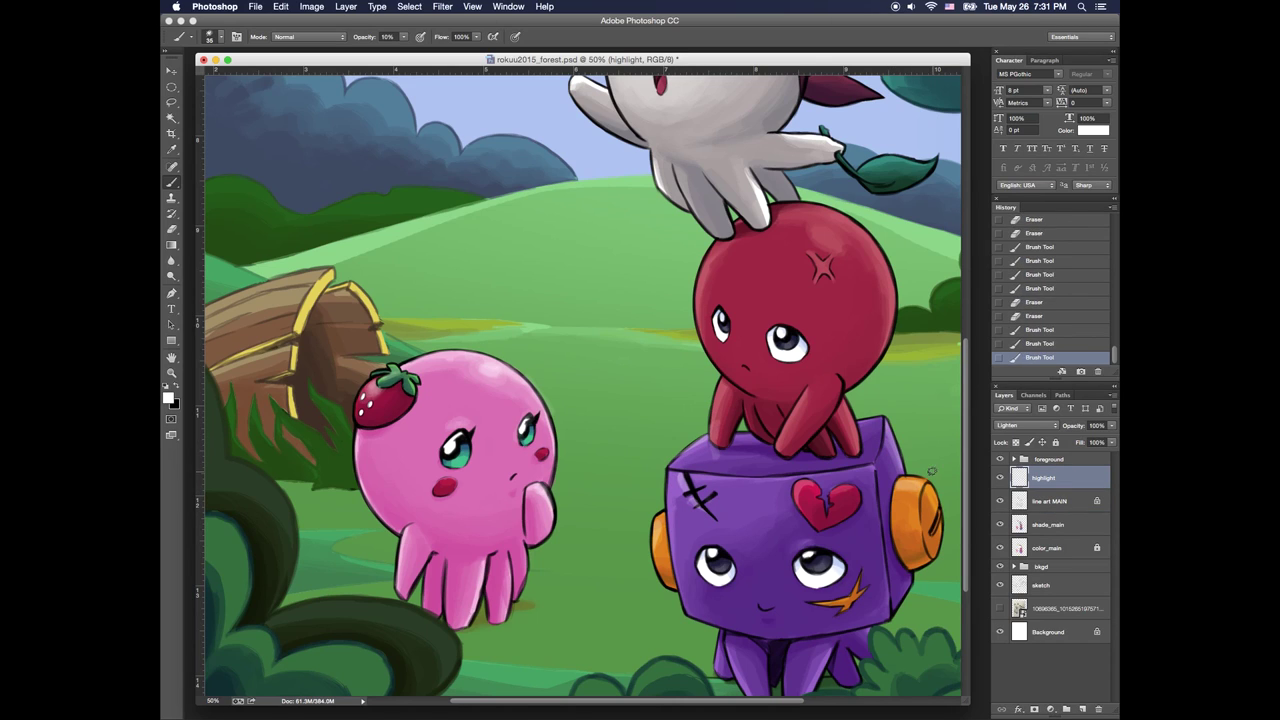
Paint a soft highlight above the purple cube's right eye and touch up the cube's upper left corner
left_click_drag(765, 560, 749, 470)
left_click_drag(776, 463, 808, 455)
left_click_drag(792, 462, 804, 464)
mouse_move(782, 458)
left_mouse_down()
mouse_move(800, 460)
mouse_move(780, 464)
left_mouse_up()
mouse_move(798, 453)
left_mouse_down()
mouse_move(774, 461)
mouse_move(808, 460)
left_mouse_up()
left_click_drag(781, 443, 796, 451)
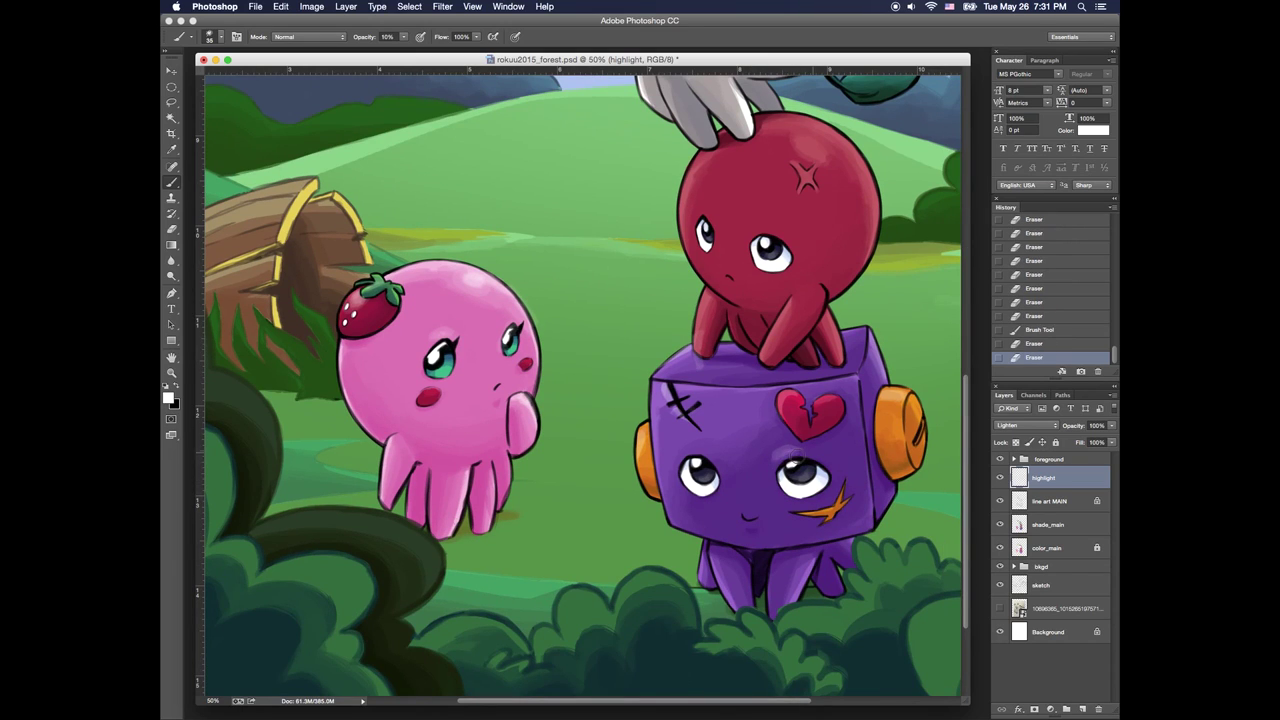
mouse_move(655, 385)
left_mouse_down()
mouse_move(673, 514)
mouse_move(657, 388)
left_mouse_up()
Highlight the purple cube octopus's front tentacle and the red octopus's left tentacle
mouse_move(714, 562)
left_mouse_down()
mouse_move(734, 606)
mouse_move(727, 592)
left_mouse_up()
left_click_drag(716, 588, 729, 608)
left_click_drag(707, 296, 699, 344)
mouse_move(701, 342)
left_mouse_down()
mouse_move(714, 296)
mouse_move(696, 358)
left_mouse_up()
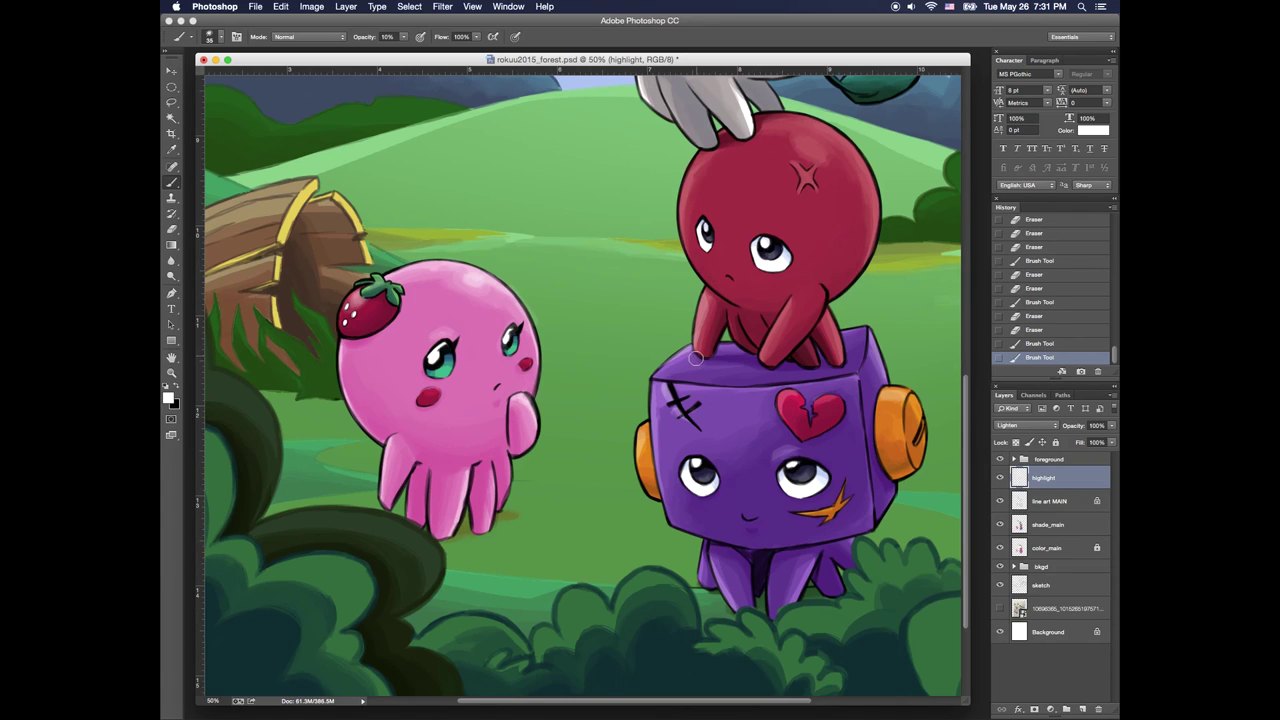
Paint a white shine on the red octopus's forehead and highlight the left rim of its head
left_click_drag(815, 152, 814, 188)
mouse_move(818, 182)
left_mouse_down()
mouse_move(811, 191)
mouse_move(795, 130)
left_mouse_up()
left_click_drag(793, 125, 796, 131)
left_click_drag(698, 156, 684, 240)
mouse_move(692, 163)
left_mouse_down()
mouse_move(686, 244)
mouse_move(691, 212)
left_mouse_up()
left_click_drag(701, 155, 692, 195)
left_click_drag(692, 208, 698, 162)
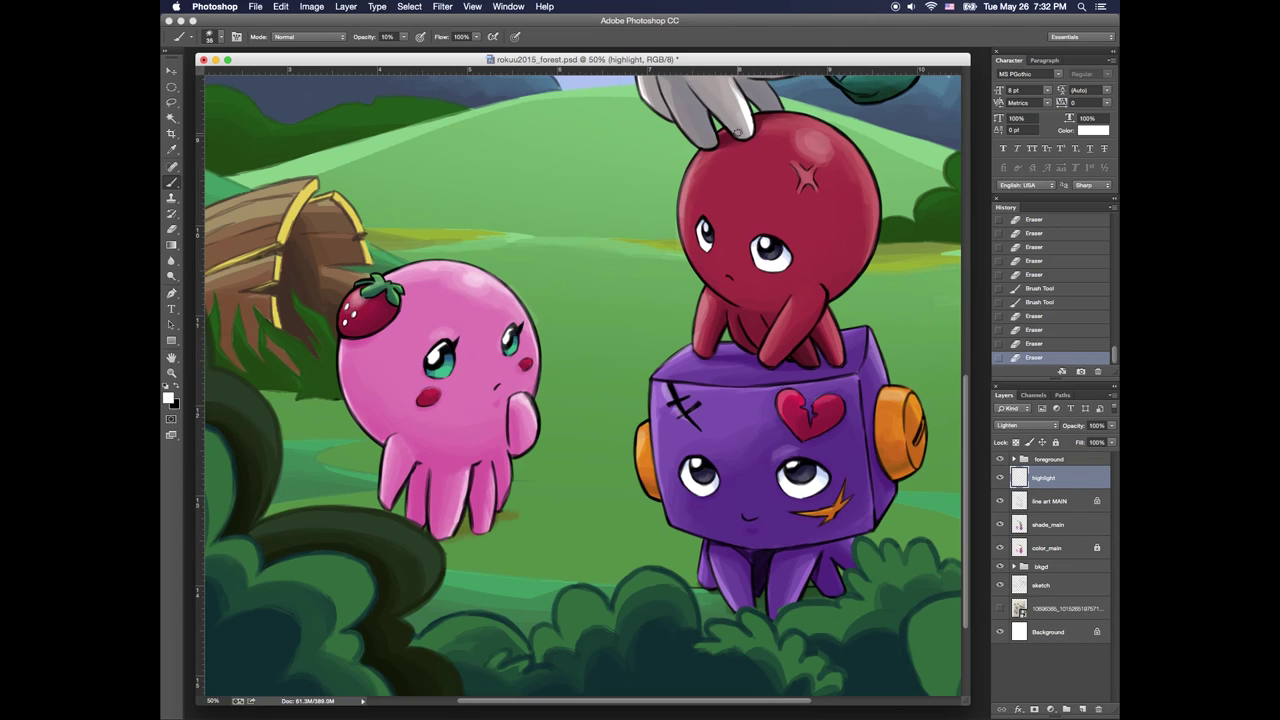
Brush rim highlights along the upper right edge of the red octopus's head and refine the left edge
mouse_move(806, 119)
left_mouse_down()
mouse_move(860, 154)
mouse_move(868, 190)
left_mouse_up()
left_click_drag(860, 170, 867, 205)
left_click_drag(862, 185, 858, 212)
left_click_drag(685, 206, 684, 246)
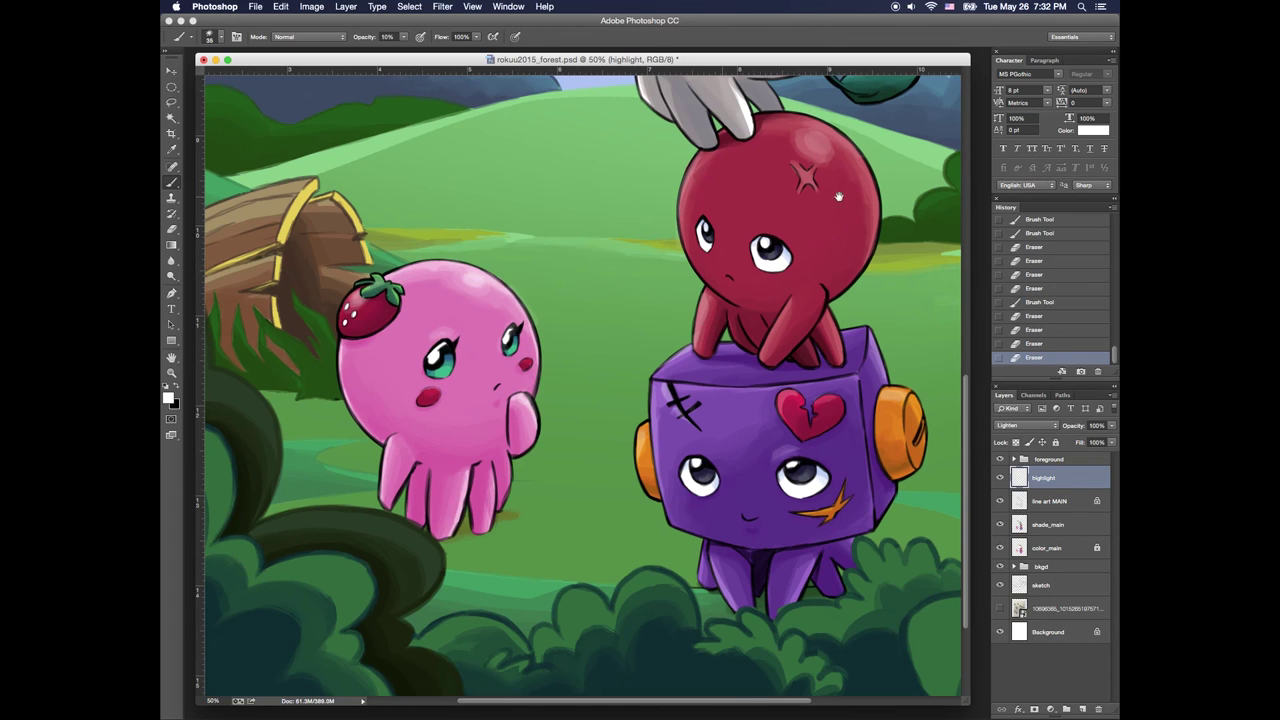
Paint highlights on the leaf held by the white octopus and undo the last stroke
left_click_drag(760, 160, 661, 340)
left_click_drag(746, 260, 812, 250)
left_click_drag(747, 261, 800, 249)
left_click_drag(745, 262, 776, 247)
mouse_move(746, 260)
left_mouse_down()
mouse_move(799, 243)
mouse_move(793, 252)
mouse_move(814, 252)
left_mouse_up()
key("super+z")
Paint a glossy white highlight on the white octopus's black eye patch with a larger brush
mouse_move(808, 250)
left_mouse_down()
mouse_move(778, 265)
mouse_move(784, 398)
left_mouse_up()
left_click_drag(577, 213, 606, 205)
left_click_drag(579, 212, 612, 208)
left_click_drag(614, 210, 580, 222)
mouse_move(578, 225)
left_mouse_down()
mouse_move(602, 210)
mouse_move(634, 220)
mouse_move(602, 208)
mouse_move(577, 222)
left_mouse_up()
key("e")
key("b")
key("bracketright")
left_click_drag(578, 214, 604, 207)
mouse_move(610, 207)
left_mouse_down()
mouse_move(640, 215)
mouse_move(583, 222)
left_mouse_up()
mouse_move(594, 230)
left_mouse_down()
mouse_move(612, 246)
mouse_move(642, 222)
left_mouse_up()
Highlight the front of the white octopus's bandana and its knotted ends
left_click_drag(533, 195, 580, 170)
left_click_drag(538, 190, 600, 168)
left_click_drag(546, 186, 570, 173)
mouse_move(546, 186)
left_mouse_down()
mouse_move(602, 171)
mouse_move(540, 196)
mouse_move(555, 198)
left_mouse_up()
left_click(1036, 346)
left_click_drag(713, 256, 740, 246)
mouse_move(730, 280)
left_mouse_down()
mouse_move(770, 296)
mouse_move(735, 272)
left_mouse_up()
mouse_move(720, 265)
left_mouse_down()
mouse_move(708, 260)
mouse_move(726, 278)
left_mouse_up()
left_click_drag(722, 272, 703, 287)
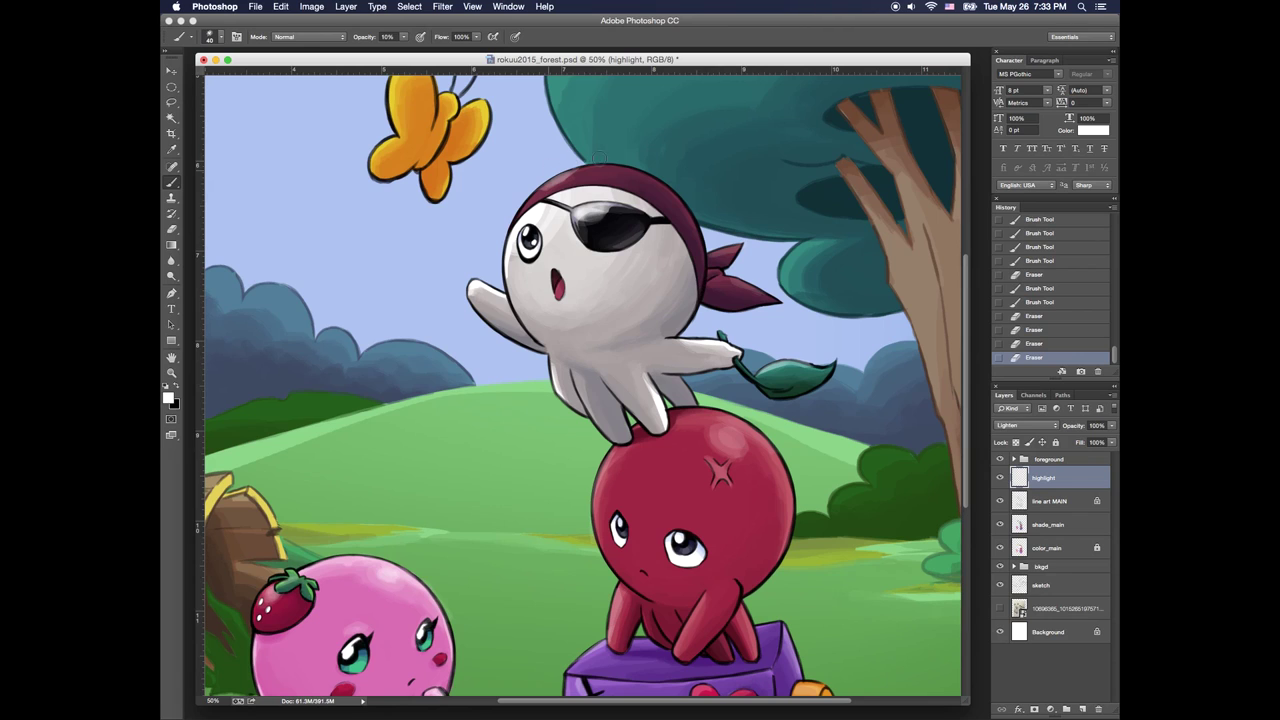
left_click(513, 201)
Paint soft white highlights on the orange butterfly's wings
key("super+minus")
left_click_drag(464, 175, 472, 172)
left_click_drag(462, 174, 473, 184)
left_click_drag(461, 188, 471, 172)
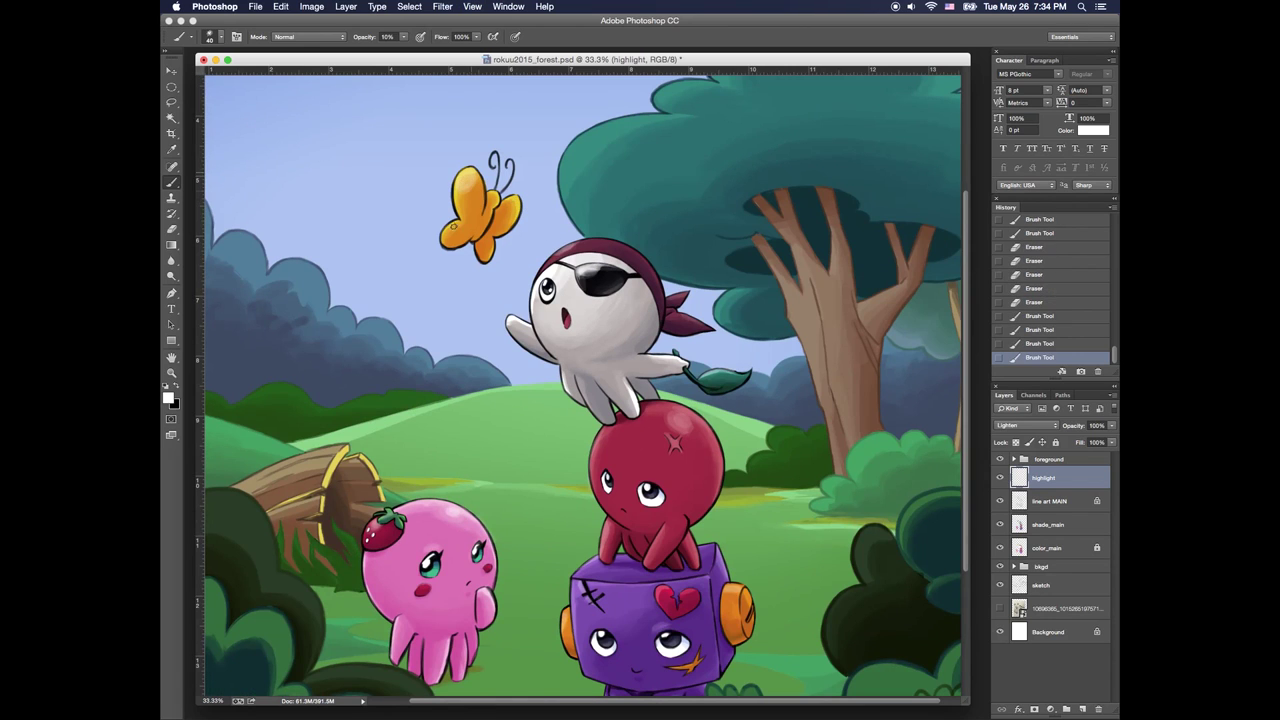
left_click_drag(446, 232, 472, 174)
left_click_drag(518, 198, 508, 208)
left_click_drag(447, 236, 456, 228)
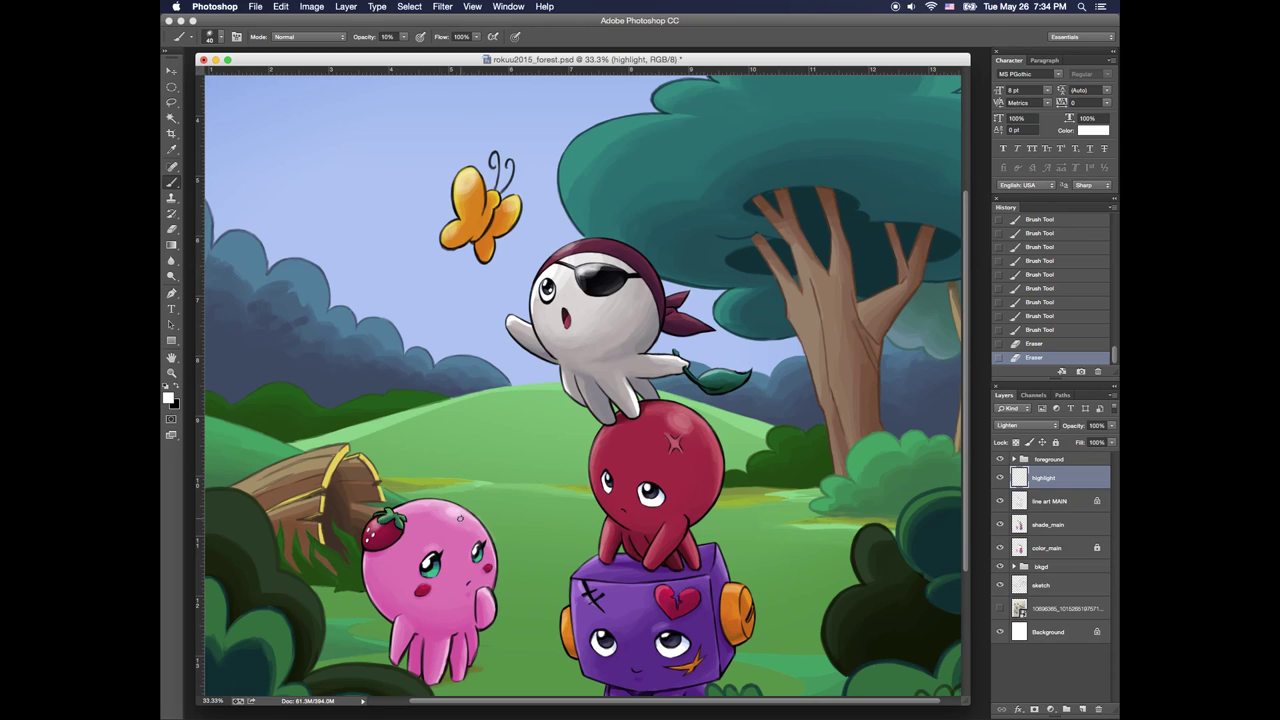
Soften and extend the white shine on top of the pink octopus's head
left_click_drag(460, 518, 448, 519)
left_click_drag(450, 516, 481, 523)
left_click_drag(466, 525, 478, 529)
left_click_drag(480, 527, 476, 536)
Brush a faint white highlight above the red octopus's right eye
left_click_drag(637, 475, 652, 474)
mouse_move(638, 477)
left_mouse_down()
mouse_move(653, 476)
mouse_move(640, 481)
left_mouse_up()
left_click_drag(638, 480, 652, 482)
mouse_move(655, 482)
left_mouse_down()
mouse_move(641, 483)
mouse_move(652, 480)
left_mouse_up()
left_click_drag(637, 474, 656, 474)
left_click_drag(641, 479, 657, 478)
left_click_drag(643, 482, 656, 481)
left_click_drag(641, 474, 658, 479)
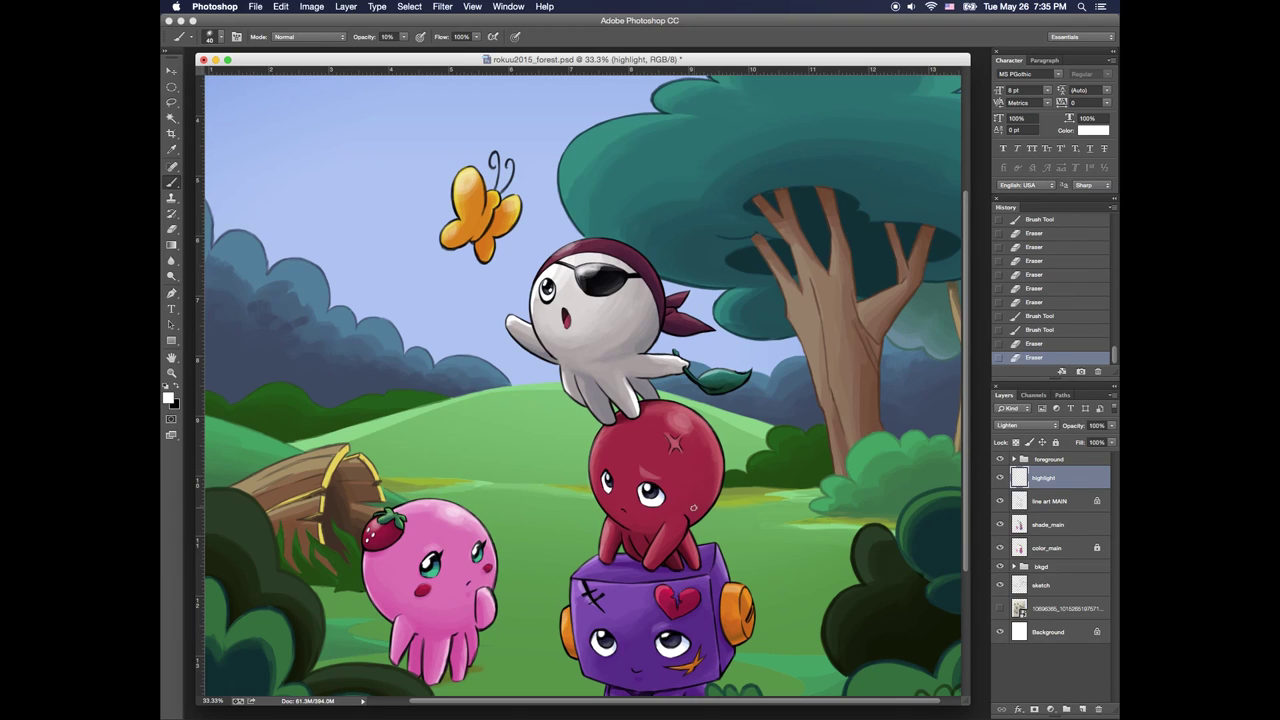
Select the line art MAIN layer and tint the butterfly's lower wing outline with its sampled orange
key("alt+bracketleft")
left_click(178, 388)
left_click(485, 249, "alt")
left_click_drag(475, 244, 479, 258)
left_click_drag(477, 252, 484, 263)
mouse_move(475, 244)
left_mouse_down()
mouse_move(483, 262)
mouse_move(493, 252)
left_mouse_up()
Choose a muted brick red and recolour the butterfly's wing outlines and antennae with it
left_click(168, 398)
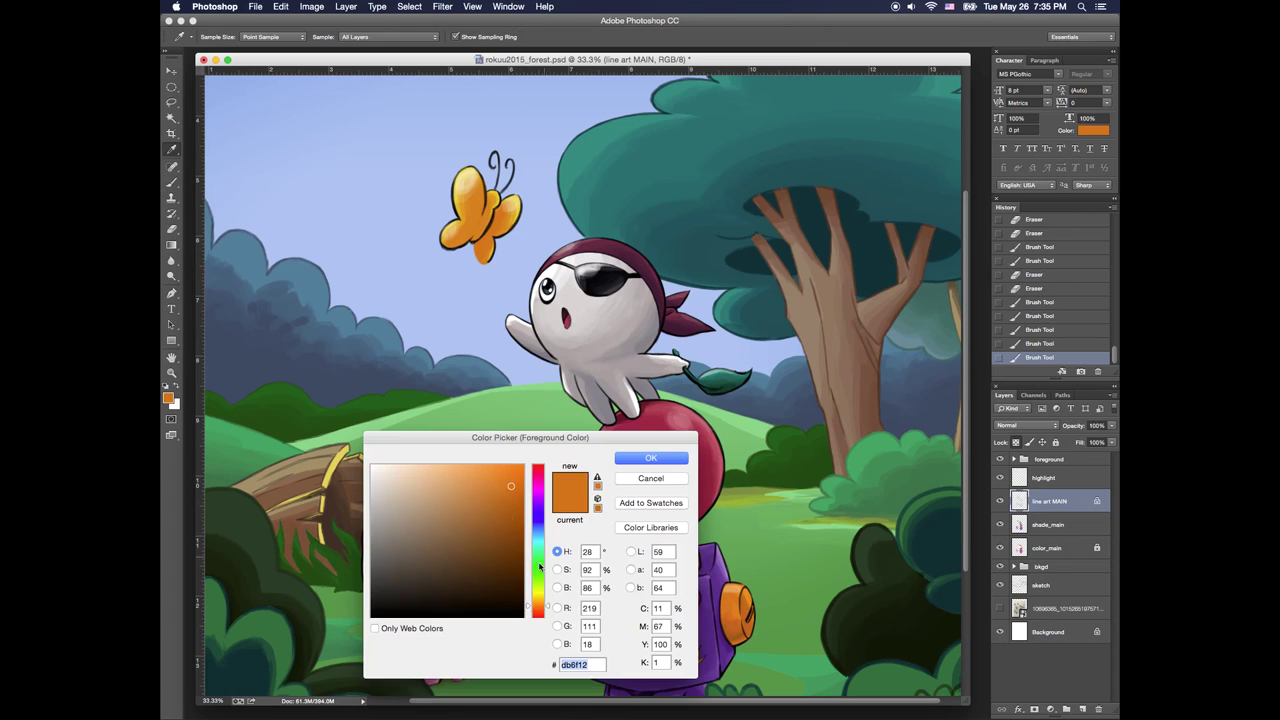
left_click(487, 243)
left_click(488, 245)
left_click(487, 251)
left_click(538, 613)
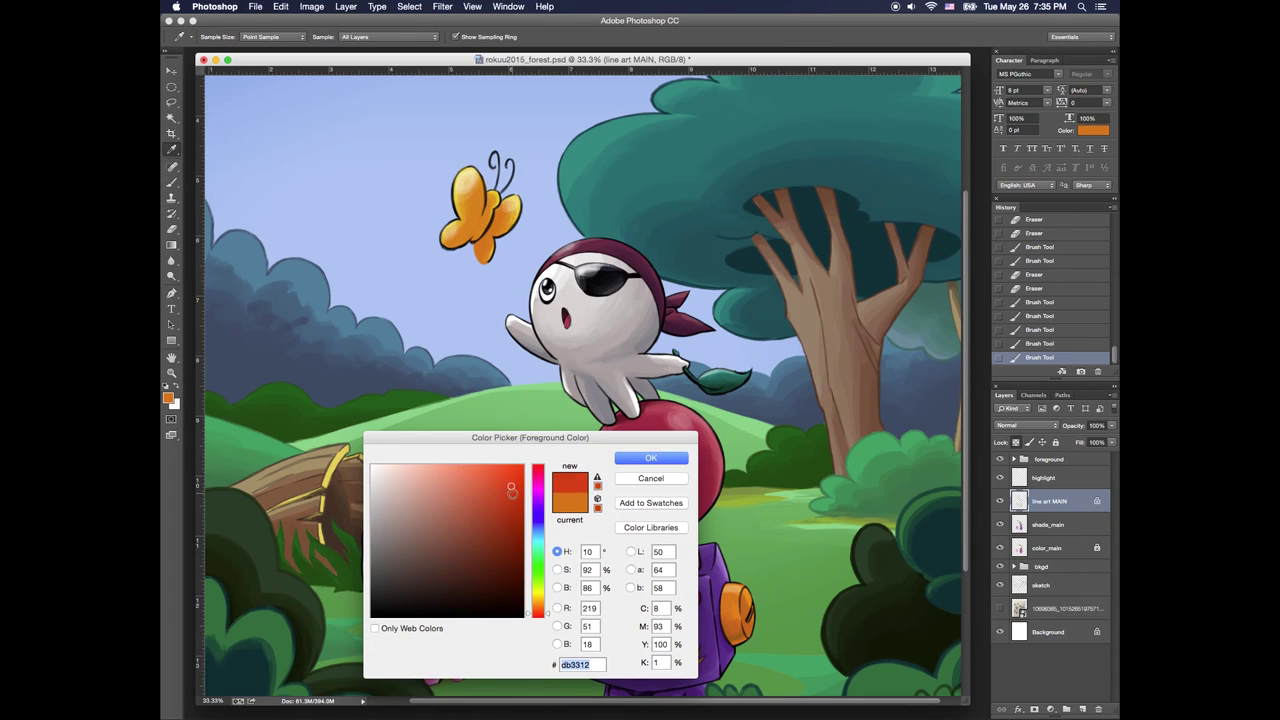
left_click(494, 508)
left_click(651, 458)
mouse_move(476, 245)
left_mouse_down()
mouse_move(490, 252)
mouse_move(521, 210)
left_mouse_up()
mouse_move(468, 240)
left_mouse_down()
mouse_move(444, 234)
mouse_move(456, 173)
left_mouse_up()
left_click_drag(466, 167, 499, 208)
left_click_drag(494, 213, 473, 242)
left_click_drag(502, 190, 507, 160)
left_click_drag(498, 165, 490, 166)
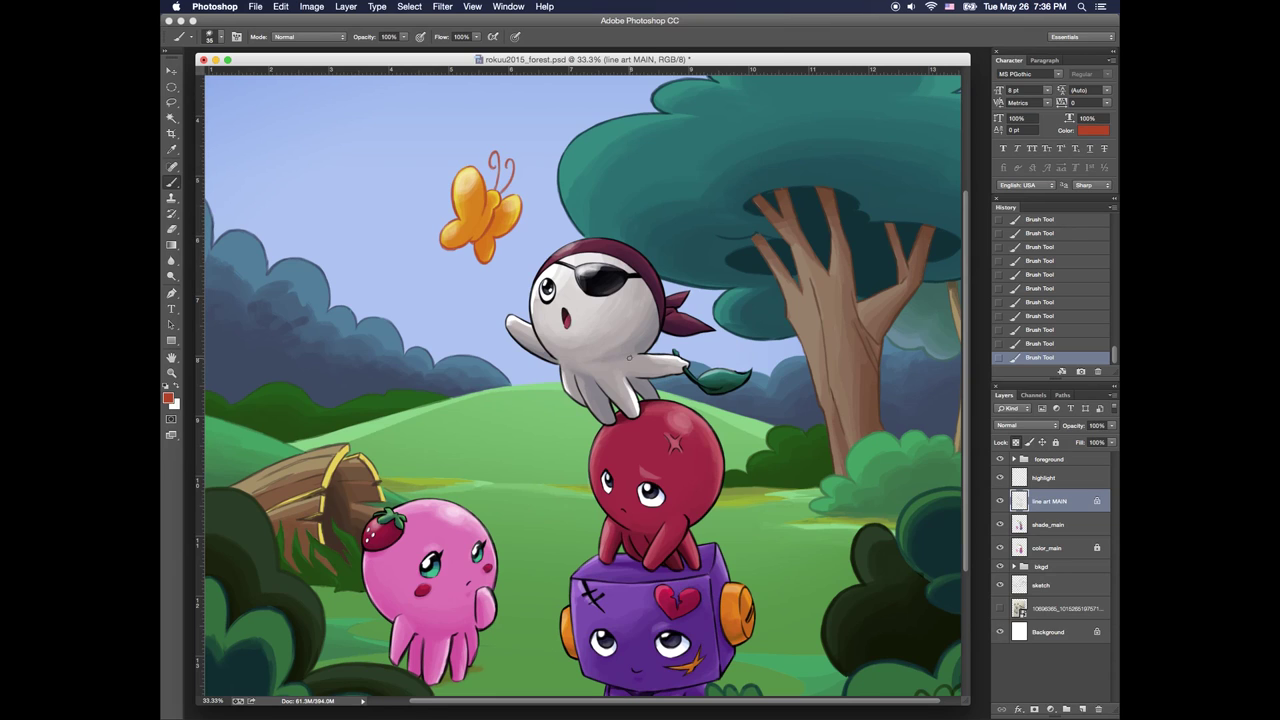
Sample the white octopus's grey shading and darken it to 393941 for recolouring its outline
left_click(628, 356, "alt")
left_click(168, 398)
left_click(388, 580)
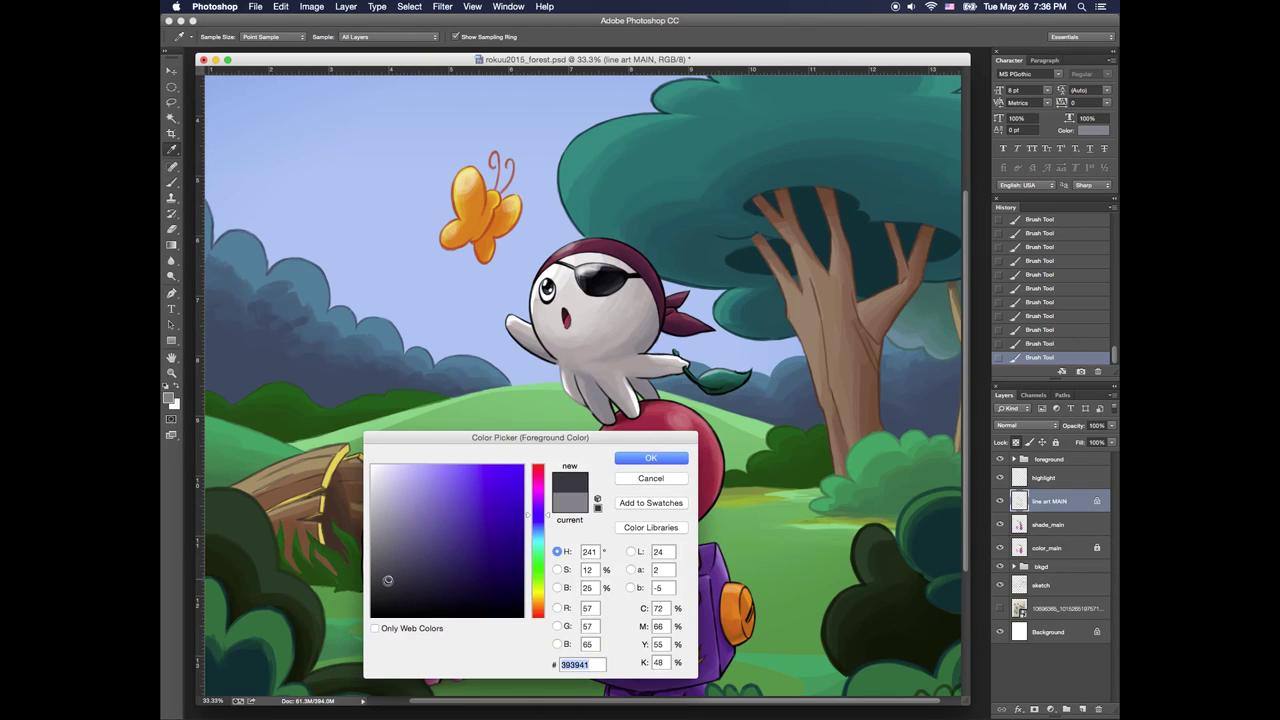
left_click(632, 460)
key("b")
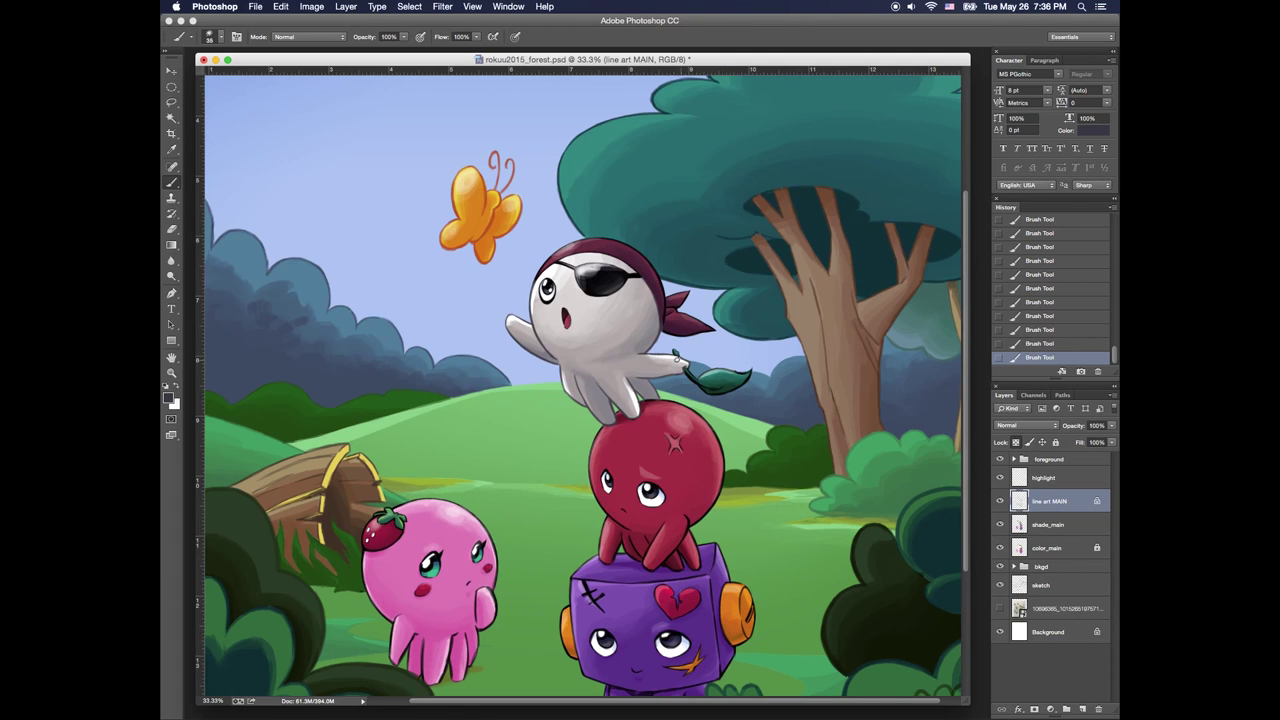
Sample the bandana's maroon, darken it and recolour the white octopus's bandana outline with it
left_click(645, 277, "alt")
left_click_drag(661, 332, 666, 299)
left_click(168, 398)
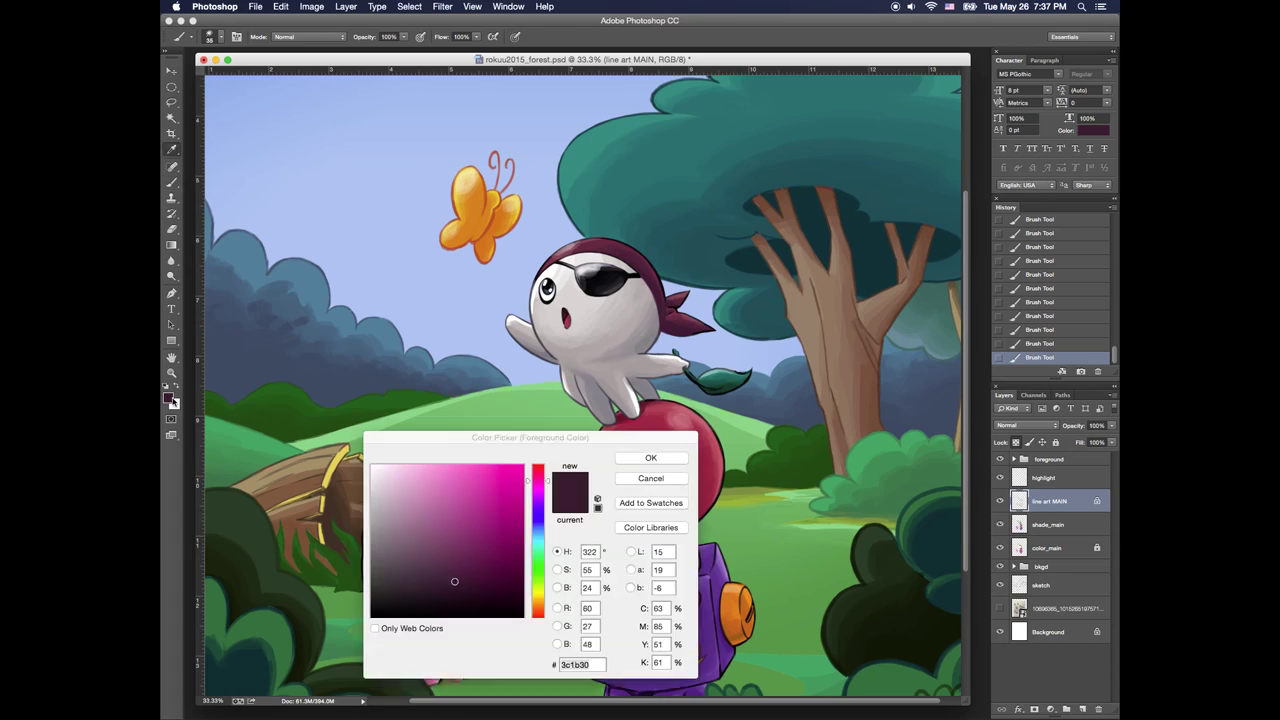
left_click(500, 594)
left_click(650, 457)
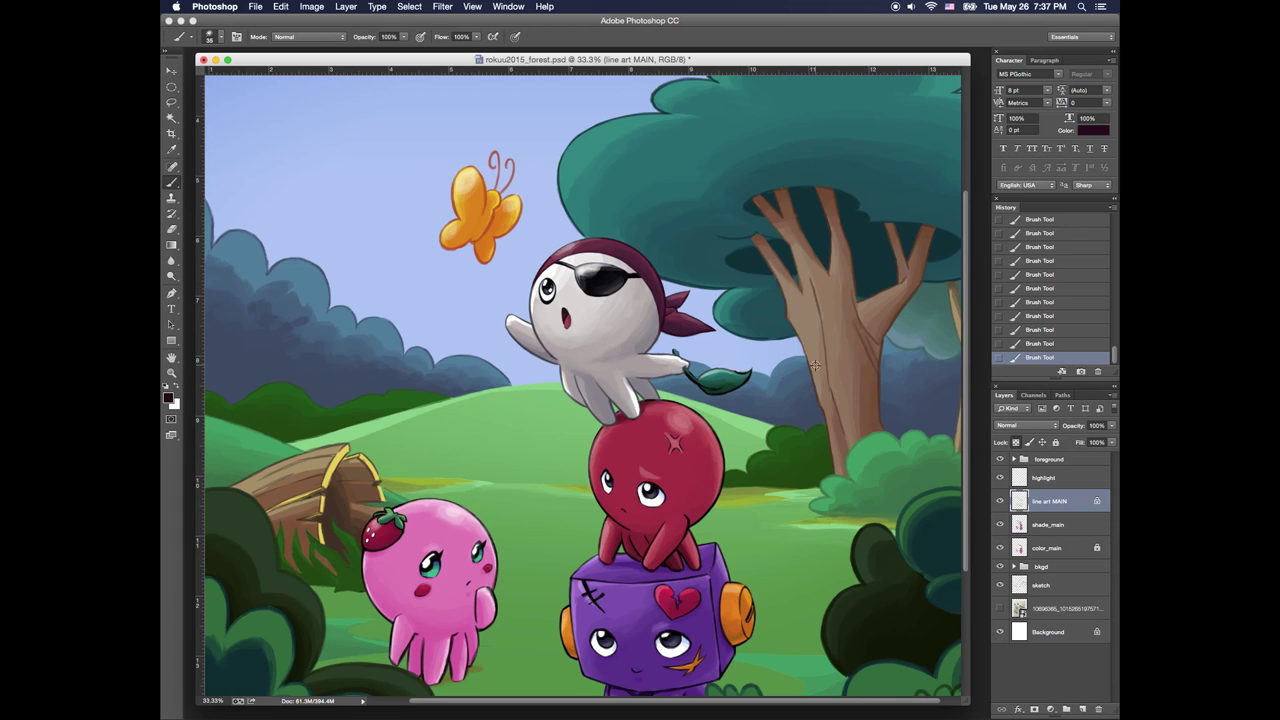
Choose a medium green and tint the outline of the leaf's stem beside the white octopus's tentacle
left_click(168, 398)
left_click(538, 610)
left_click(497, 503)
left_click(538, 570)
left_click(514, 517)
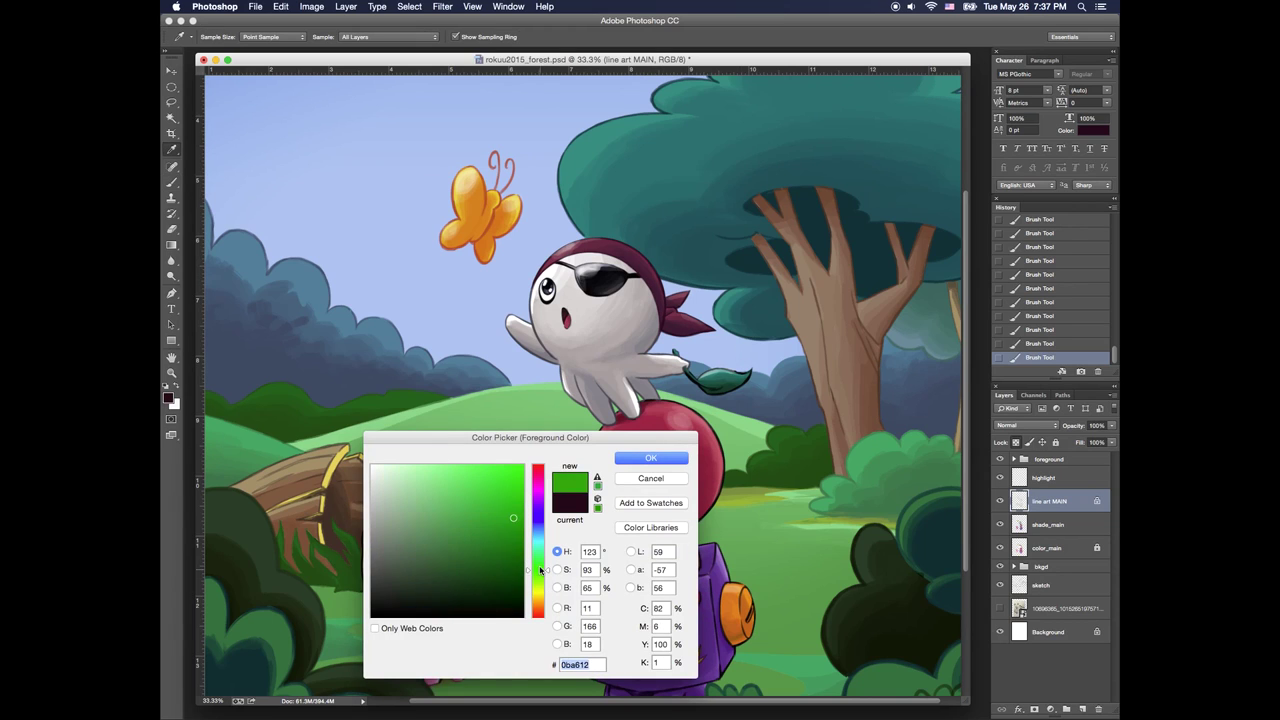
left_click_drag(514, 517, 456, 515)
key("Return")
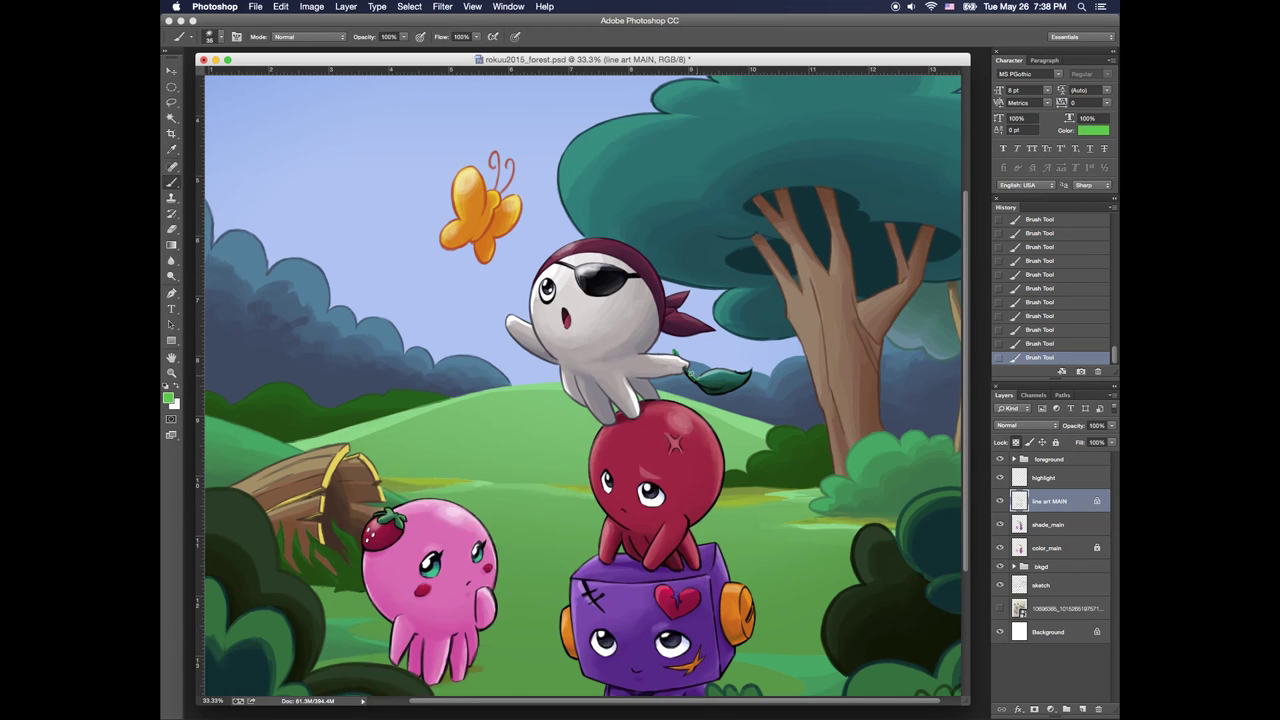
mouse_move(690, 373)
left_mouse_down()
mouse_move(749, 372)
mouse_move(701, 380)
left_mouse_up()
Sample the leaf's own green and darken it for the leaf's outline
left_click(728, 390, "alt")
left_click(168, 398)
left_click(500, 591)
key("Return")
Sample the red octopus's body colour, darken it to deep maroon and recolour the left side of its outline
left_click(626, 540, "alt")
left_click(168, 398)
left_click(500, 577)
key("Return")
left_click_drag(598, 430, 593, 482)
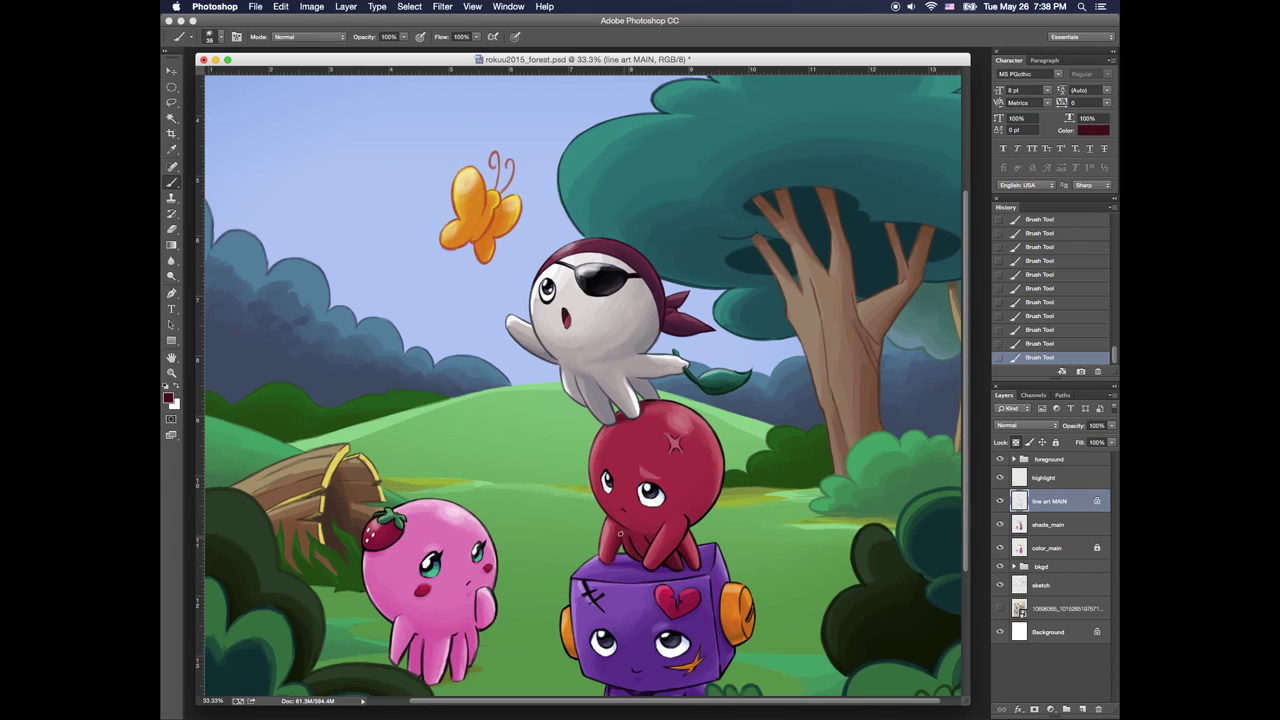
Shift the sampled outline colour to the darker purplish maroon 32061a for the rest of the red octopus's outline
left_click(667, 566, "alt")
left_click(170, 398)
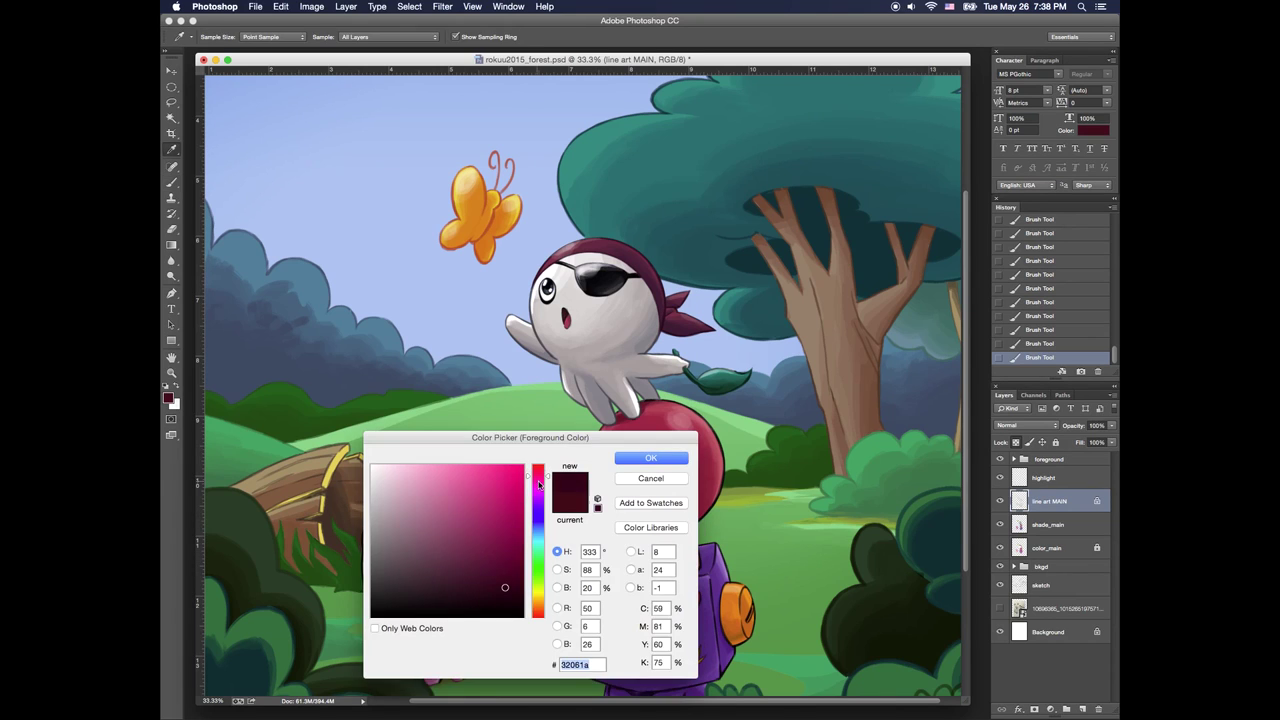
key("Return")
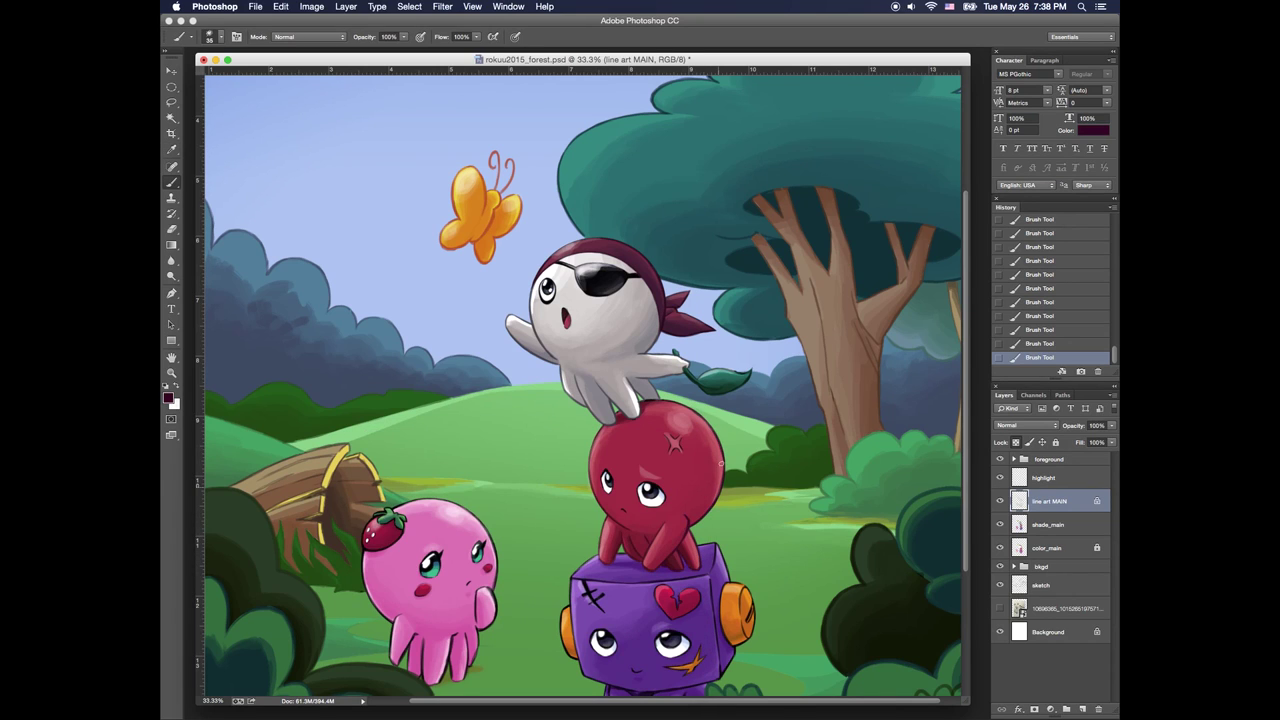
Select the highlight layer and erase stray highlight along the red octopus's lower left tentacle
left_click(670, 457, "super")
left_click(670, 457, "super")
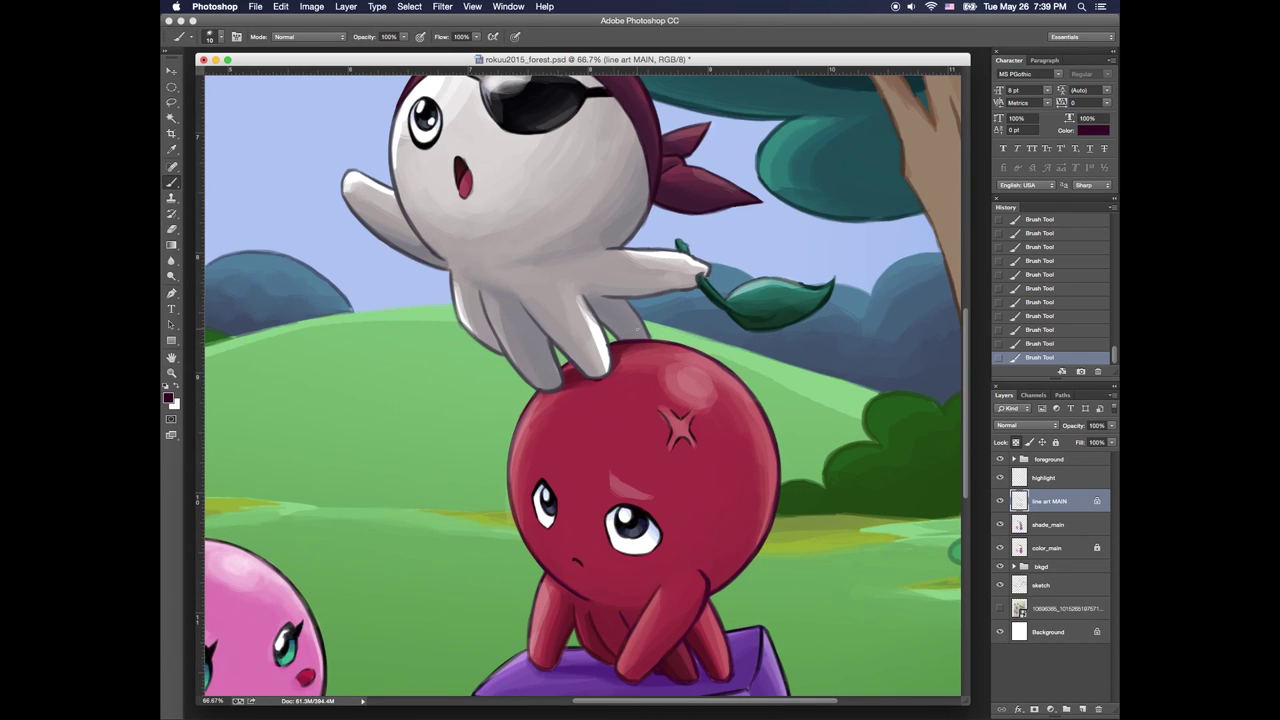
key("x")
left_click(1020, 474)
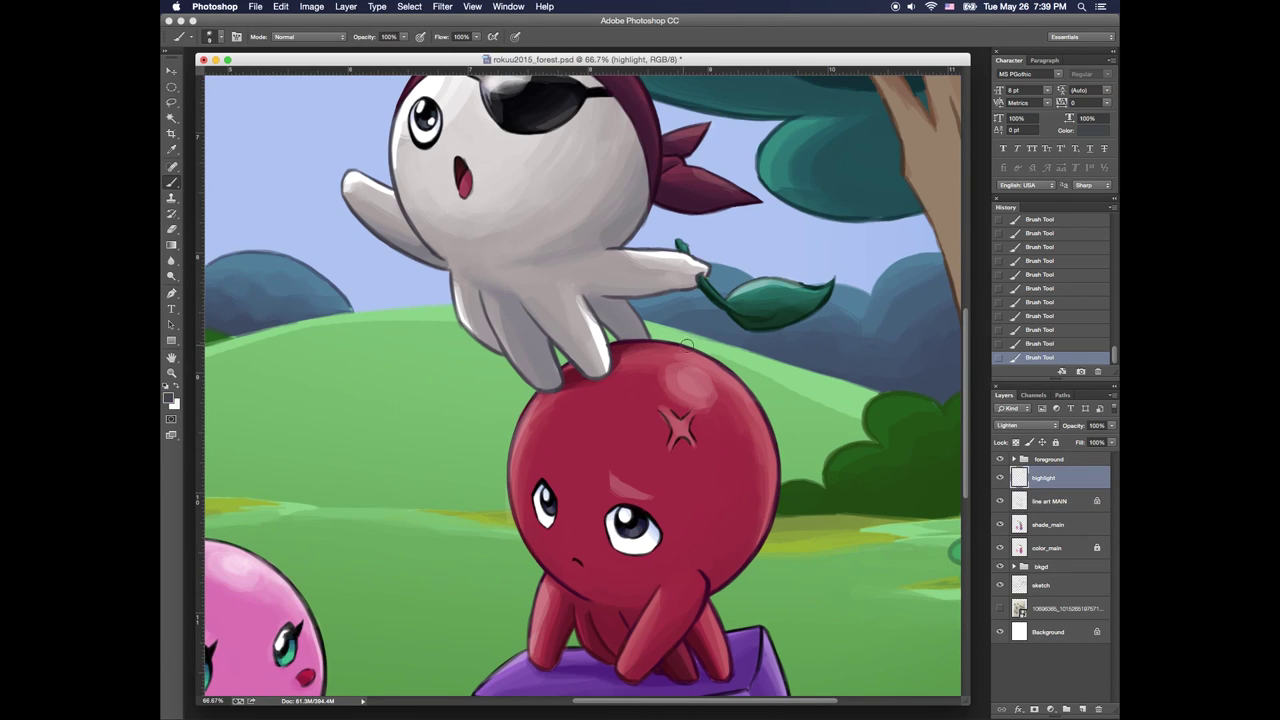
left_click_drag(527, 619, 530, 604)
Choose a very dark purple for the purple cube's outline and enlarge the brush to 25
left_click_drag(708, 490, 617, 117)
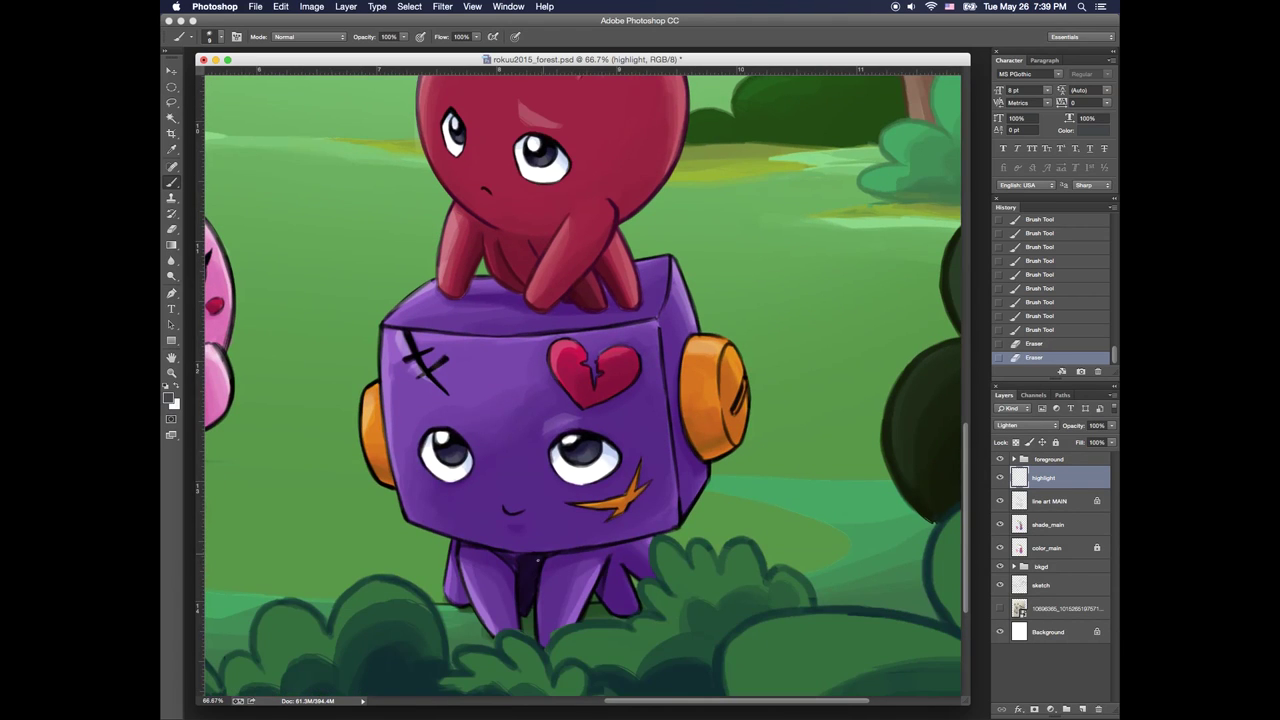
left_click(168, 399)
left_click(651, 457)
key("bracketright")
key("bracketright")
key("bracketright")
key("bracketright")
key("bracketright")
left_click_drag(382, 326, 384, 352)
left_click_drag(383, 332, 387, 378)
left_click(1048, 332)
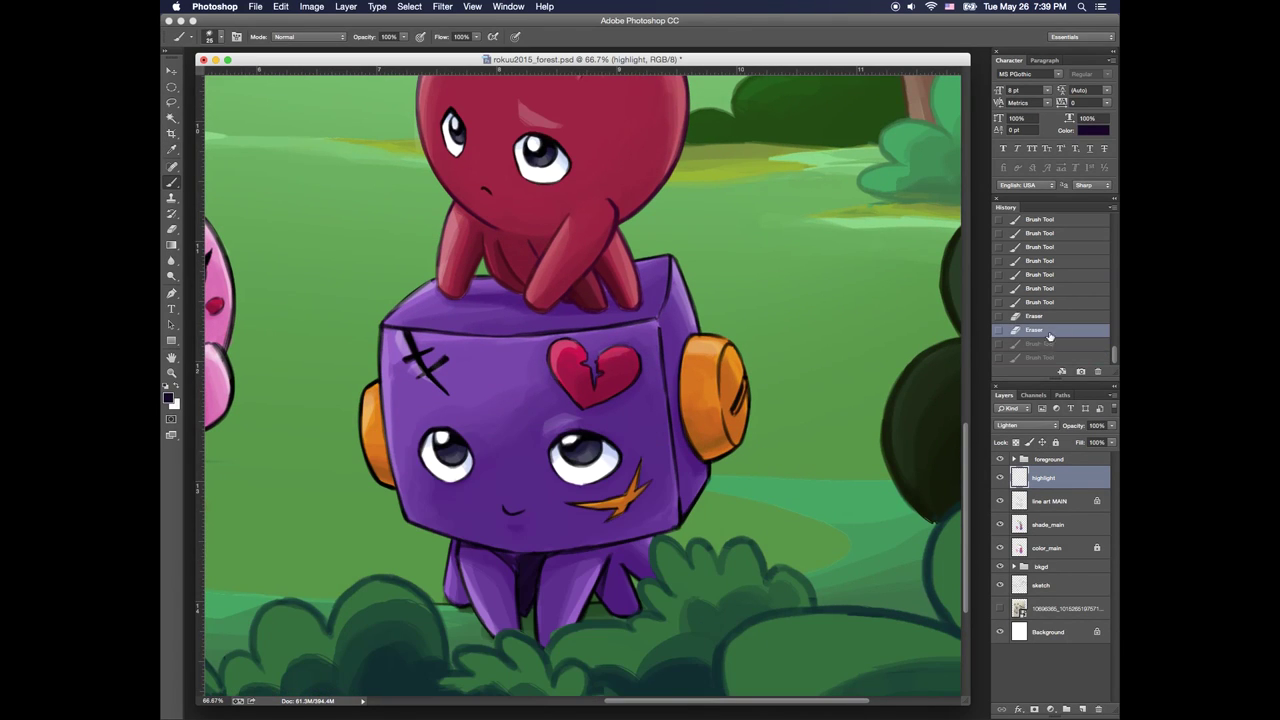
left_click(1048, 497)
left_click(1048, 304)
left_click(1044, 331)
left_click(1043, 346)
left_click(1048, 332)
Select the line art MAIN layer and recolour the upper left edge of the purple cube with dark purple
left_click(1023, 503)
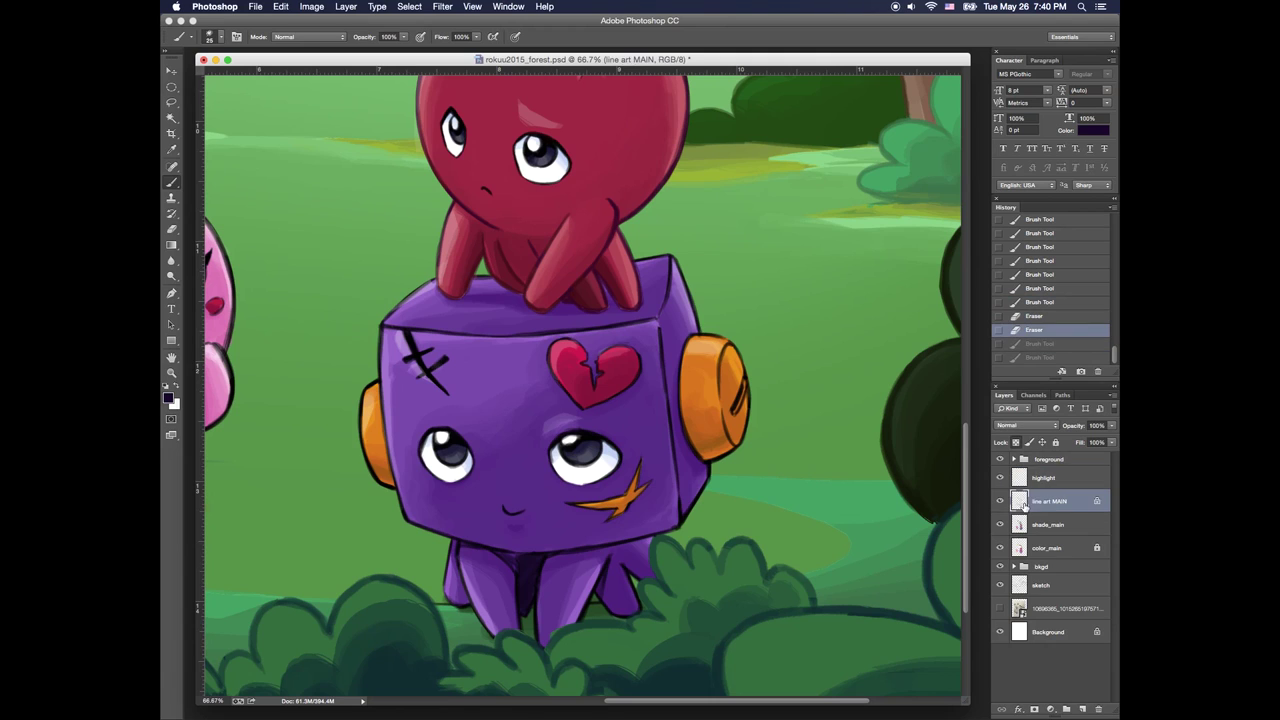
left_click_drag(381, 323, 386, 378)
left_click(168, 399)
left_click(657, 451)
left_click_drag(383, 345, 391, 440)
Shift the colour to a dark indigo and recolour the cube's lower left edge and bottom corner
left_click(168, 399)
left_click(534, 510)
left_click(509, 587)
left_click(651, 457)
left_click_drag(390, 435, 399, 490)
left_click_drag(398, 485, 407, 520)
left_click_drag(406, 519, 440, 534)
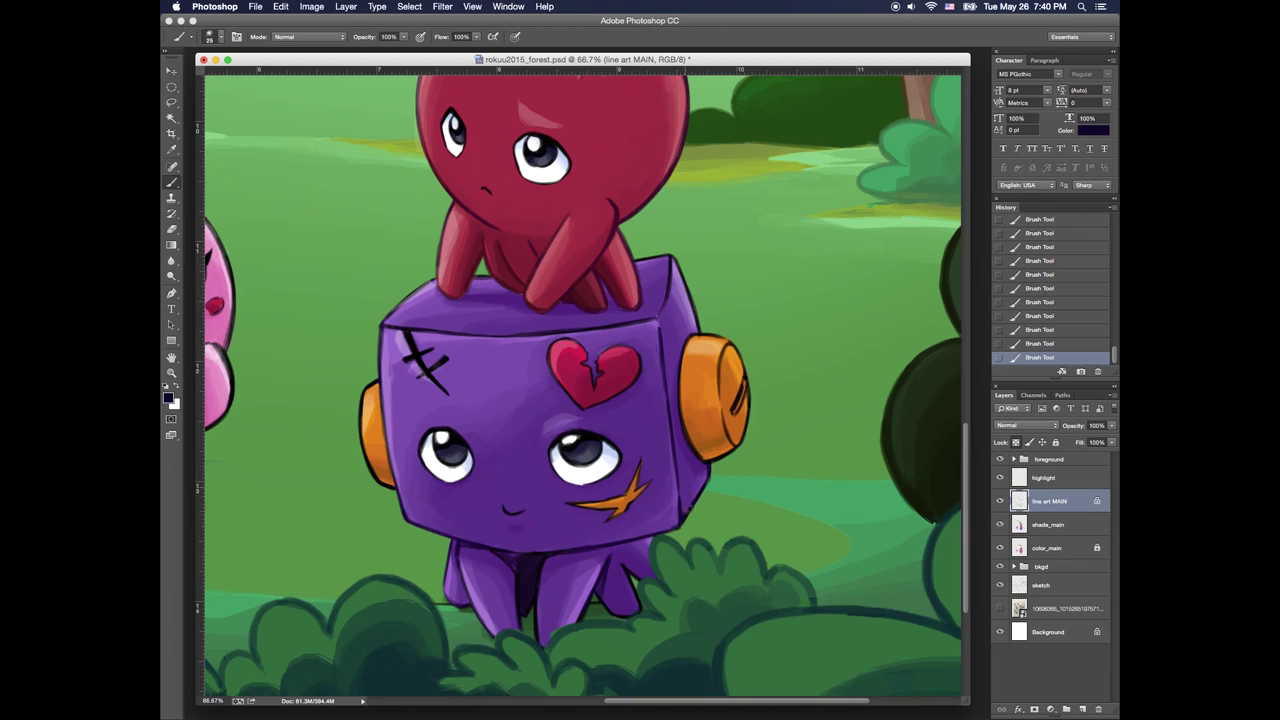
Adjust the dark indigo, hide the foreground group and recolour the outlines of the cube's legs
left_click(171, 398)
left_click(509, 582)
left_click(654, 457)
left_click(999, 459)
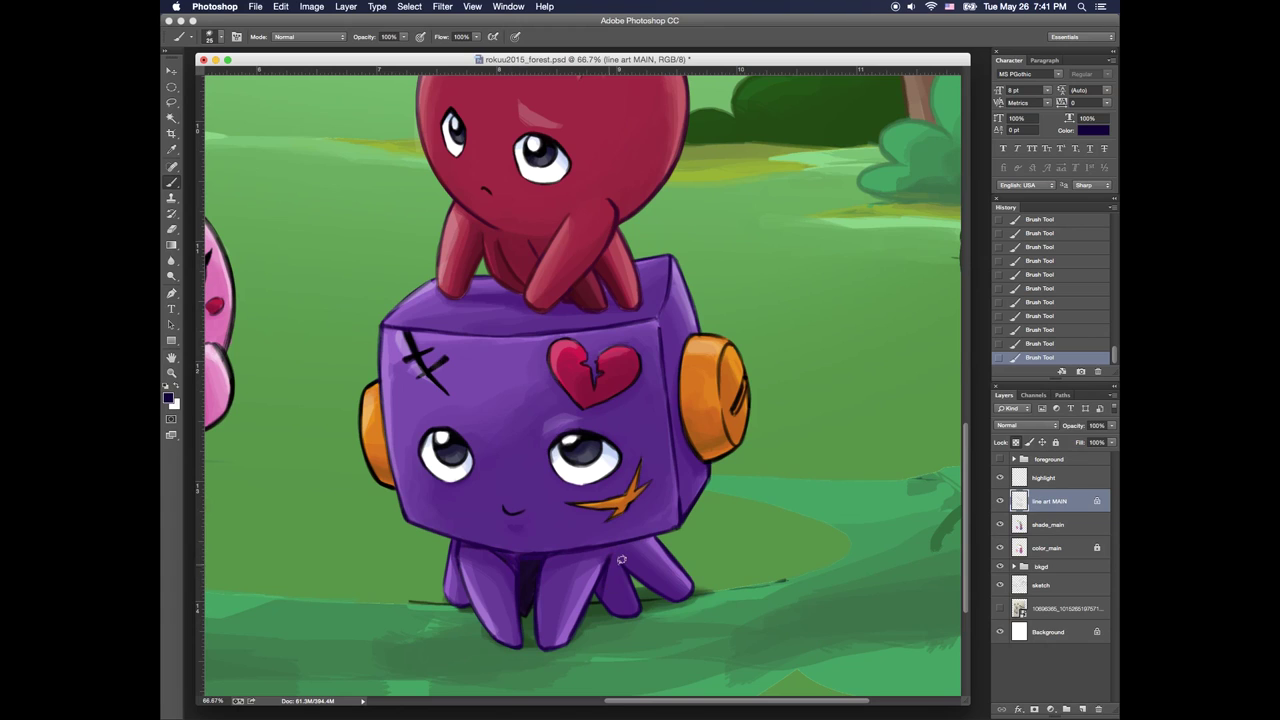
left_click(525, 581, "alt")
Step back through the recent brush strokes and forward again to compare the cube's outline before and after recolouring
key("super+alt+z")
key("super+alt+z")
key("super+alt+z")
key("super+alt+z")
key("super+alt+z")
key("super+alt+z")
key("super+alt+z")
key("super+alt+z")
key("super+alt+z")
key("super+alt+z")
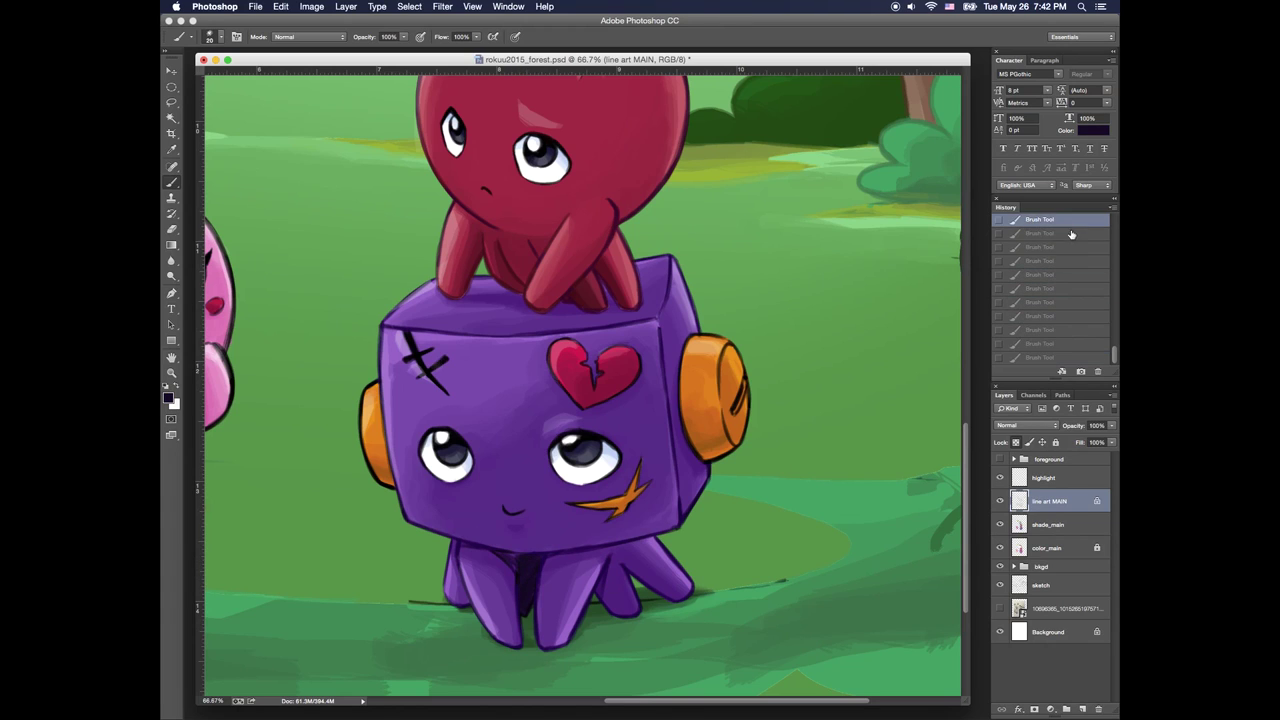
key("super+shift+z")
key("super+shift+z")
key("super+shift+z")
key("super+shift+z")
key("super+shift+z")
key("super+shift+z")
key("super+shift+z")
key("super+shift+z")
key("super+shift+z")
key("super+shift+z")
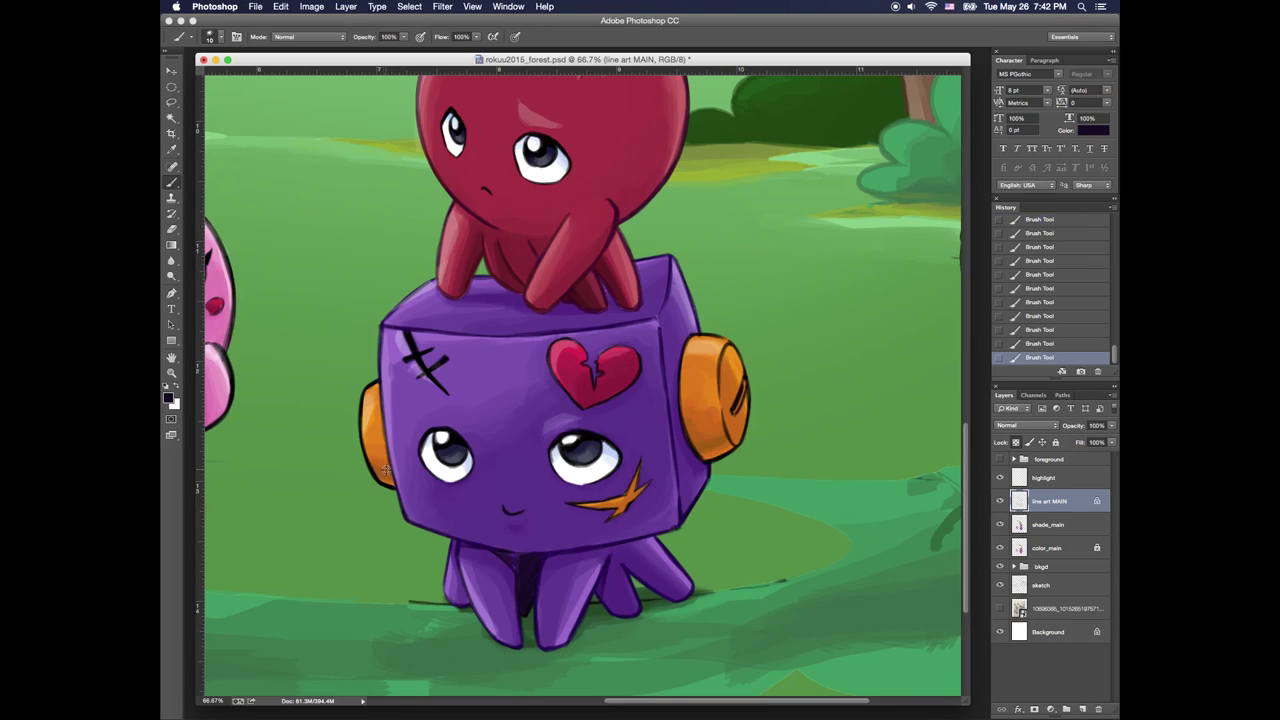
Recolour the black outline and inner lines of the cube's right knob with its sampled orange tones
left_click(714, 429, "alt")
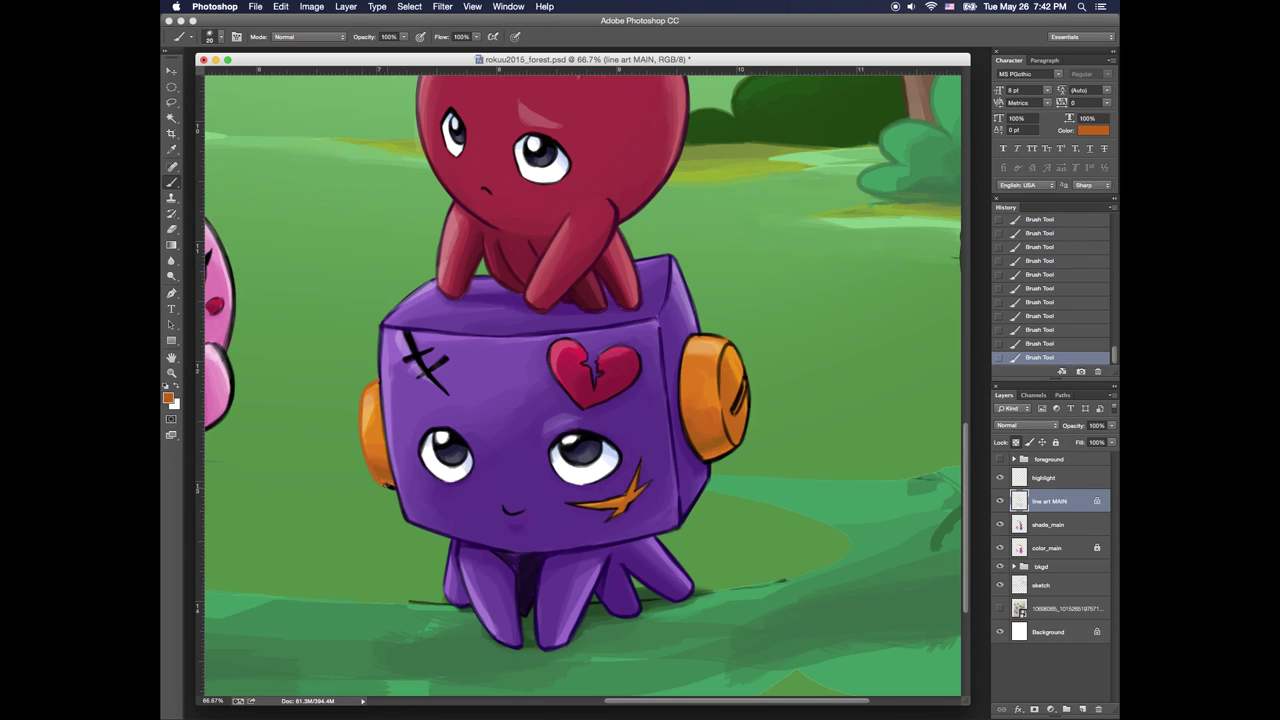
mouse_move(690, 340)
left_mouse_down()
mouse_move(692, 444)
mouse_move(744, 438)
mouse_move(732, 343)
mouse_move(727, 442)
left_mouse_up()
left_click_drag(744, 386, 732, 414)
left_click(714, 346, "alt")
left_click_drag(726, 345, 727, 440)
mouse_move(733, 412)
left_mouse_down()
mouse_move(742, 364)
mouse_move(734, 414)
left_mouse_up()
Sample the left knob's orange and darken it to brown for the shaded parts of the knob outlines
left_click(741, 360, "alt")
key("d")
left_click(369, 449, "alt")
left_click(168, 398)
left_click(508, 540)
left_click(651, 457)
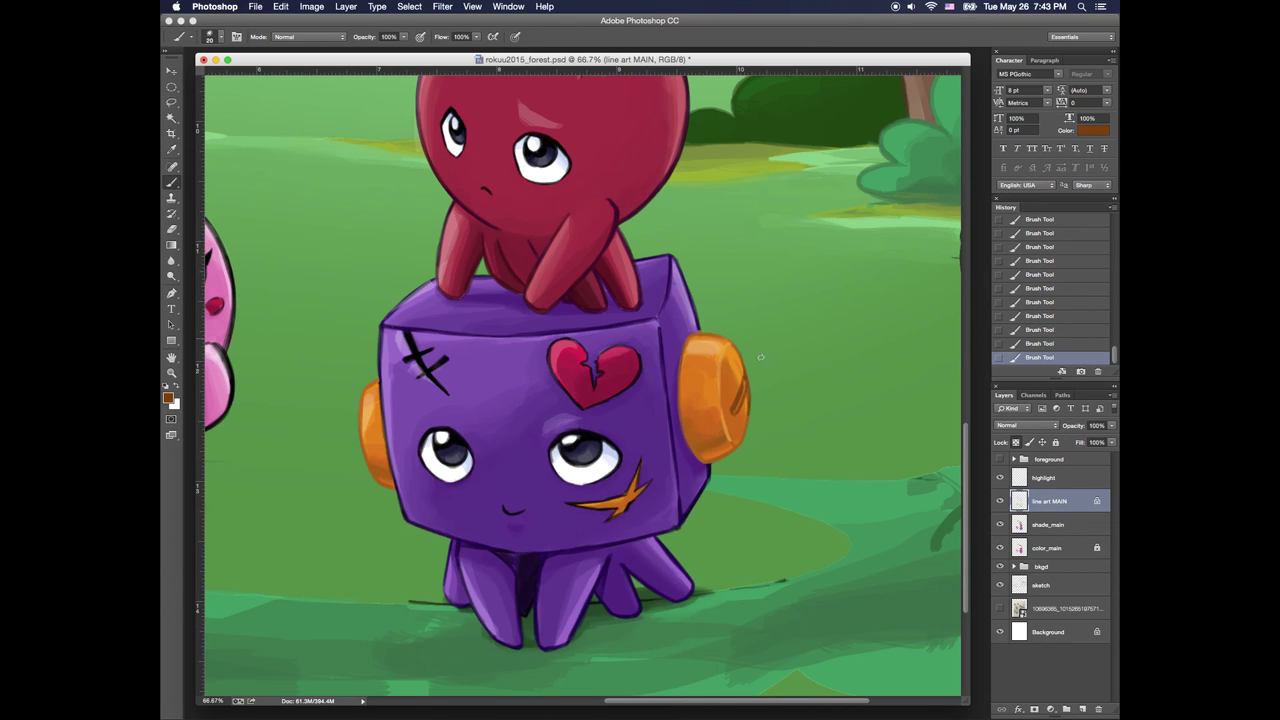
Sample the knob's orange and brown tones and recolour the outline of the cube's orange scar
left_click(717, 462, "alt")
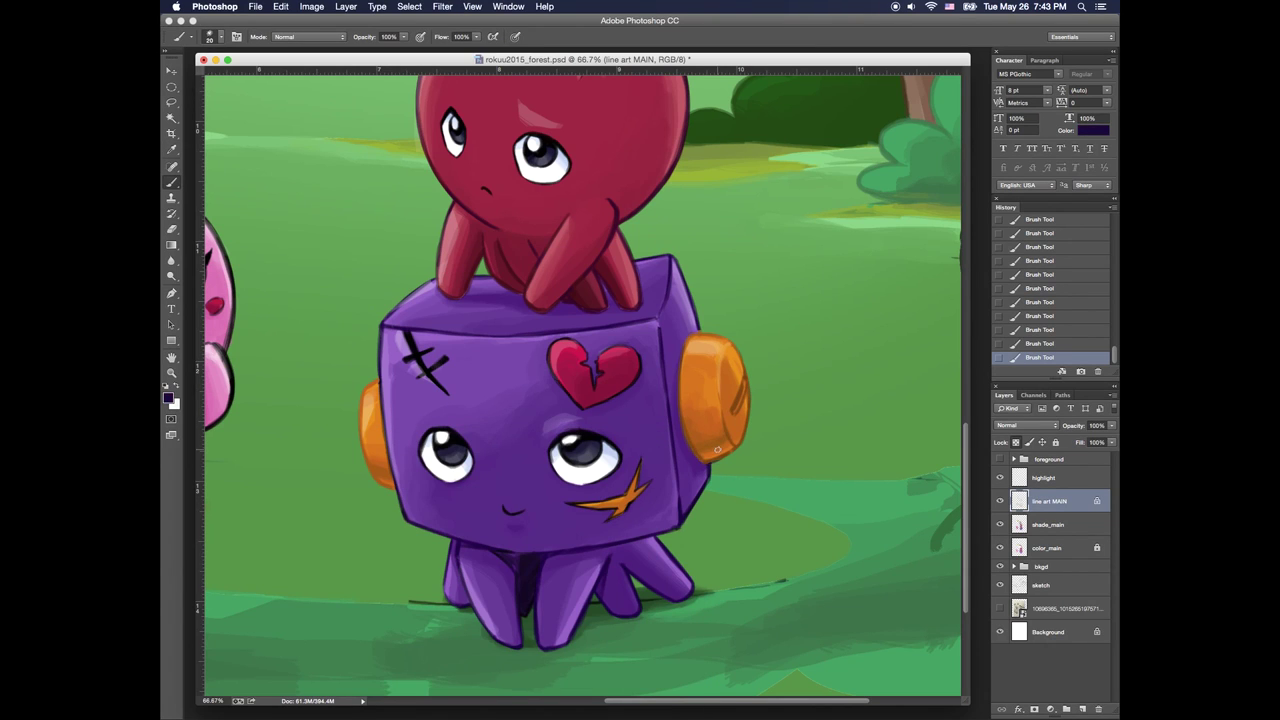
left_click(717, 449, "alt")
left_click(738, 402, "alt")
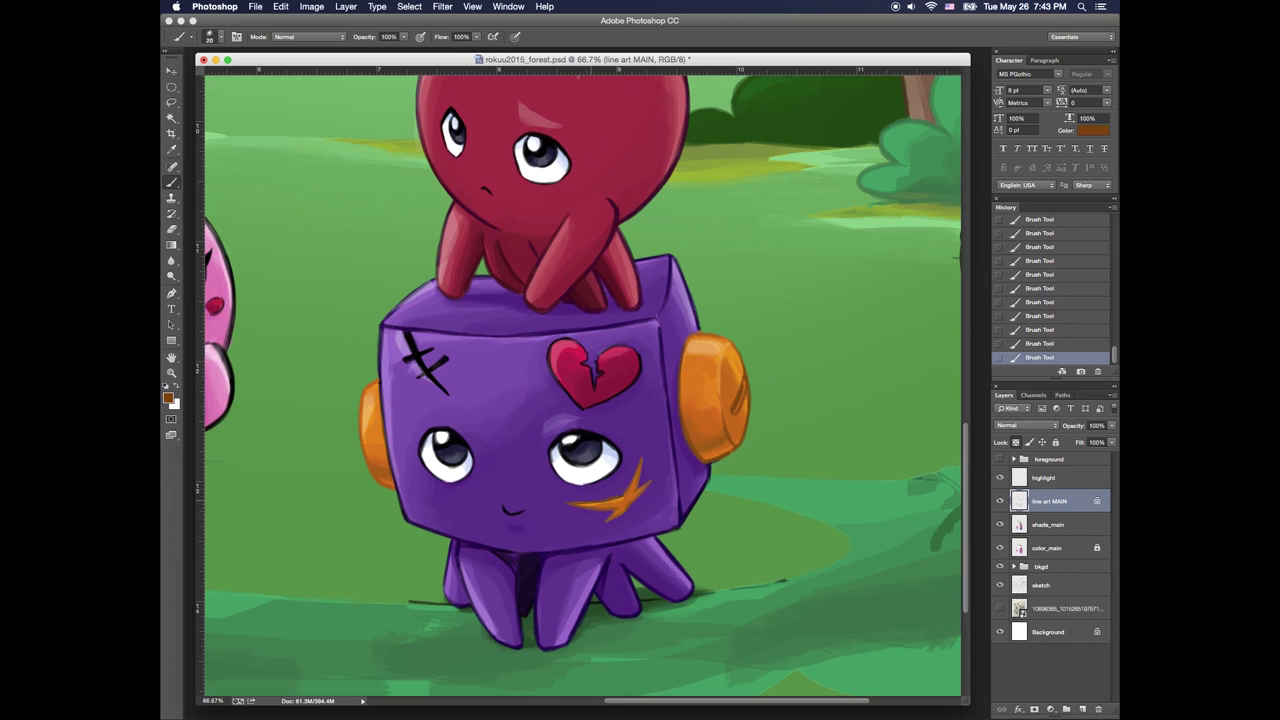
left_click(640, 466, "alt")
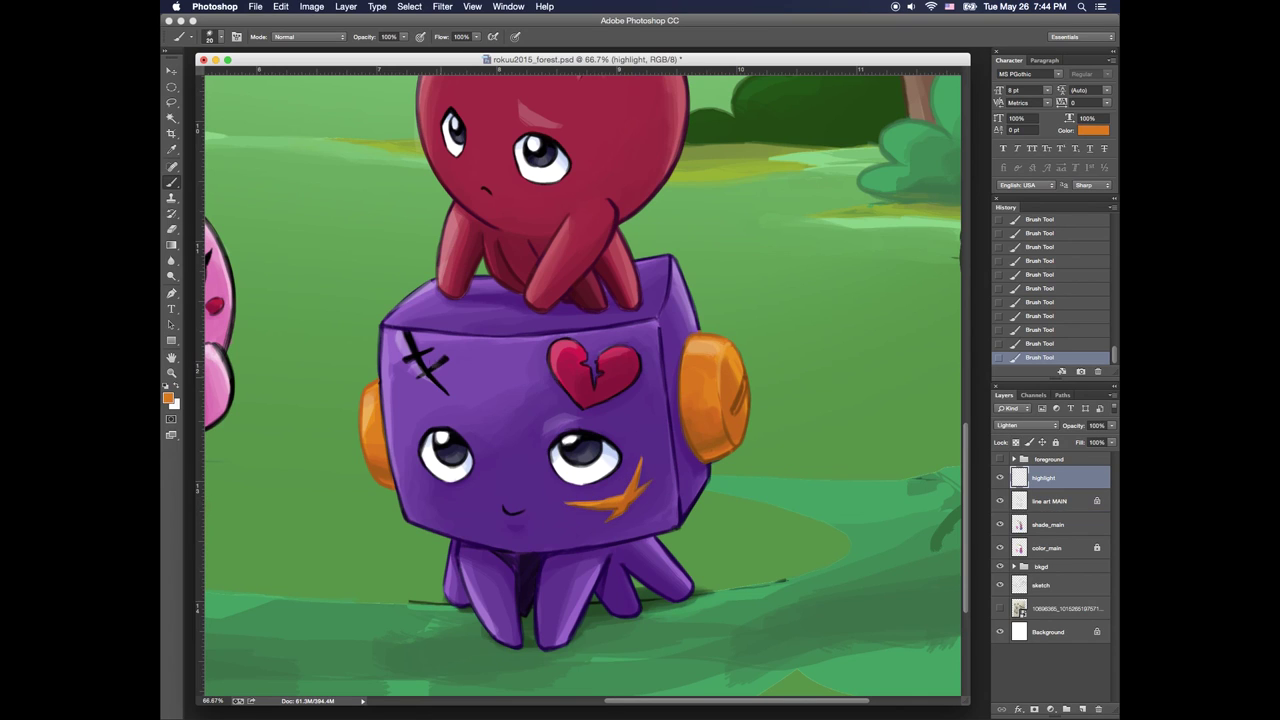
Sample the heart's crimson, darken it to 700d2c and recolour the broken heart's outline on the line art MAIN layer
left_click(607, 395, "alt")
left_click(169, 399)
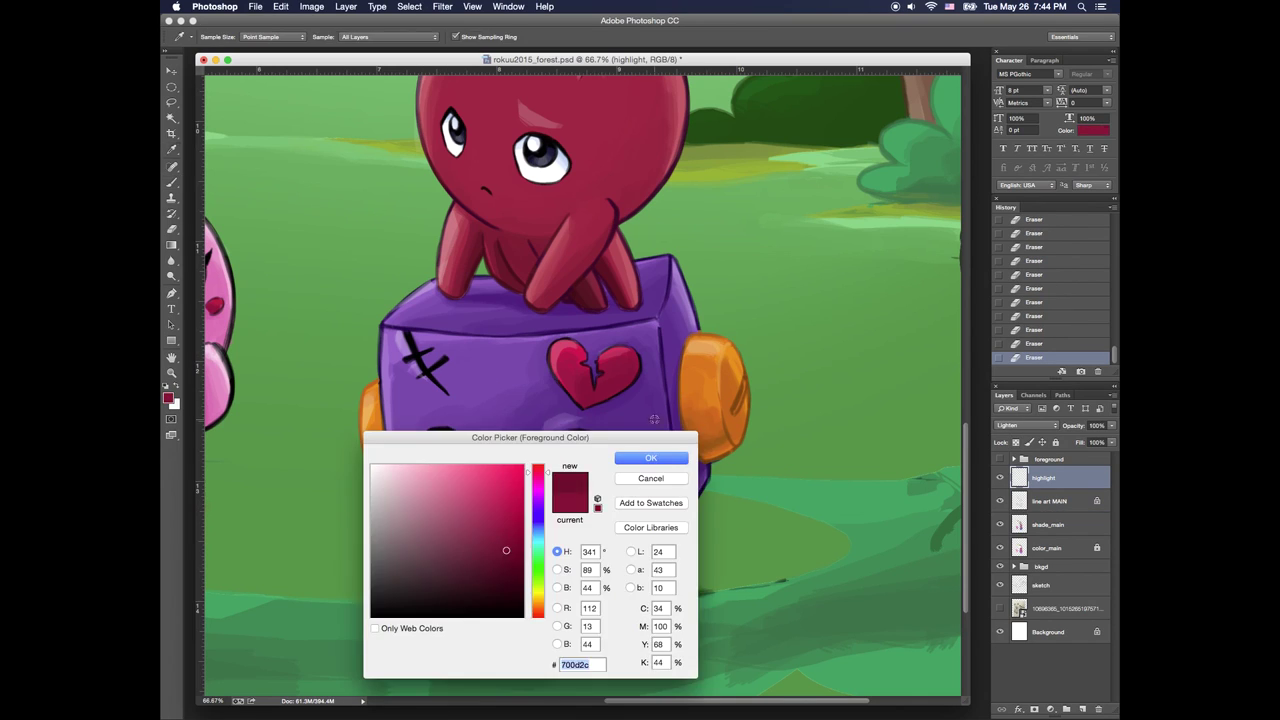
key("Return")
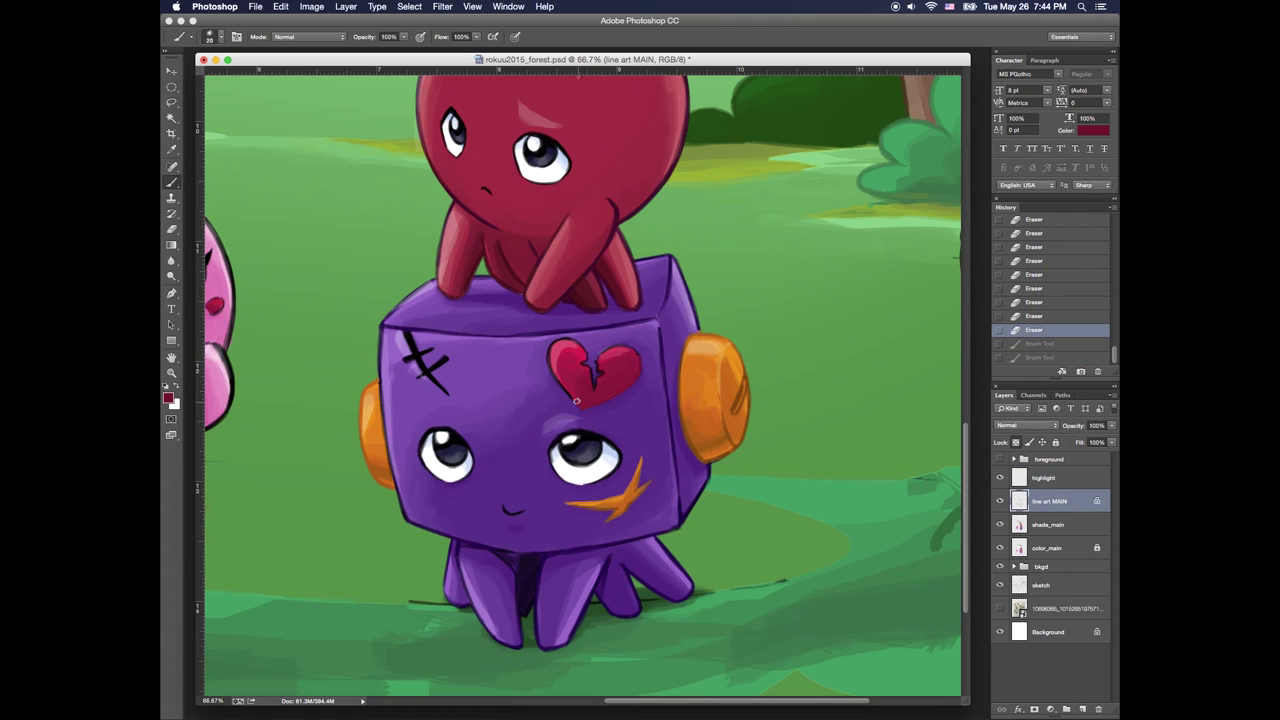
left_click_drag(576, 401, 566, 341)
mouse_move(584, 350)
left_mouse_down()
mouse_move(597, 376)
mouse_move(639, 358)
left_mouse_up()
Show the foreground group again, check the whole illustration and save the file
key("super+minus")
key("super+minus")
key("super+minus")
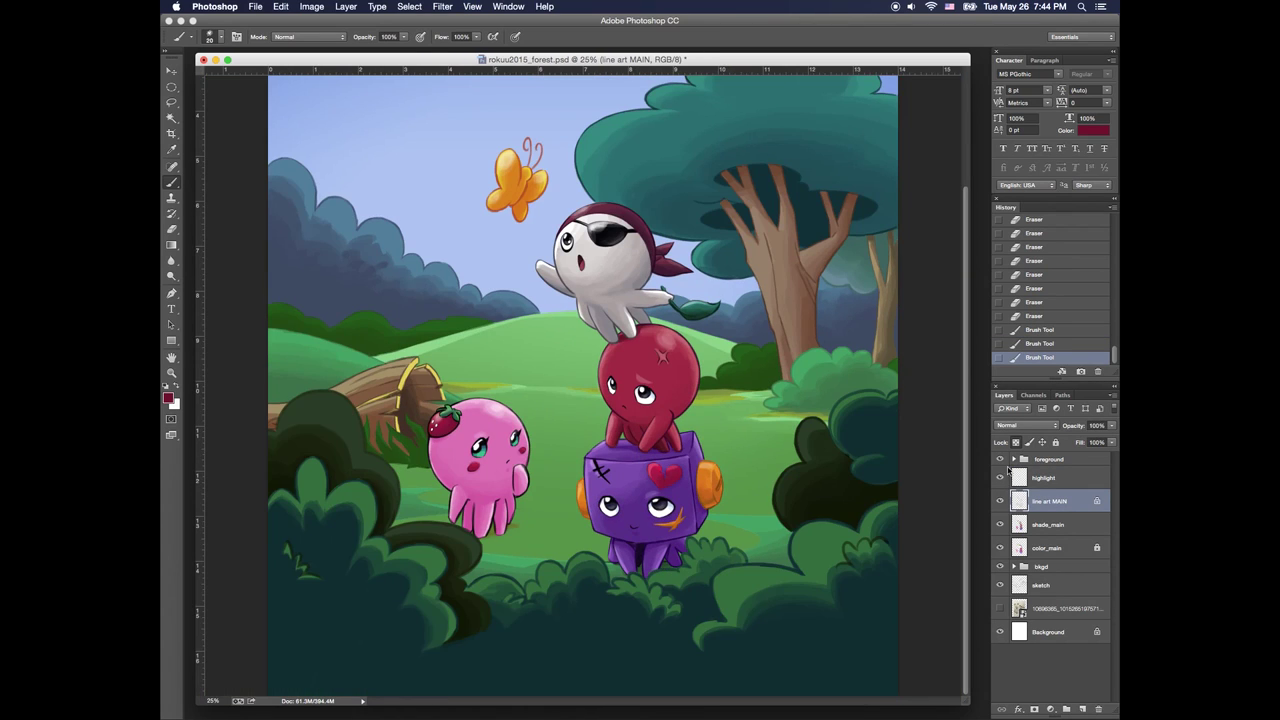
key("super+minus")
key("super+minus")
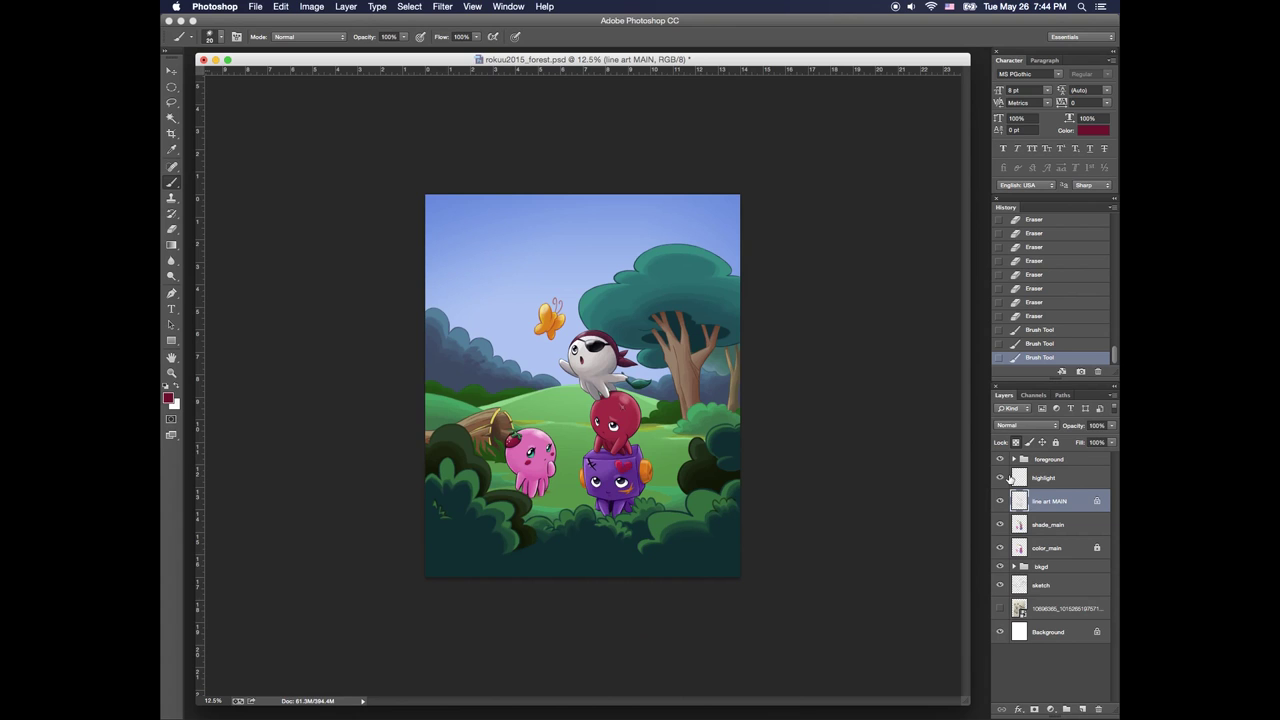
key("super+s")
Sample the pink octopus's shading and darken it to about 73174f for its outline
key("z")
left_click(505, 511)
left_click(505, 511)
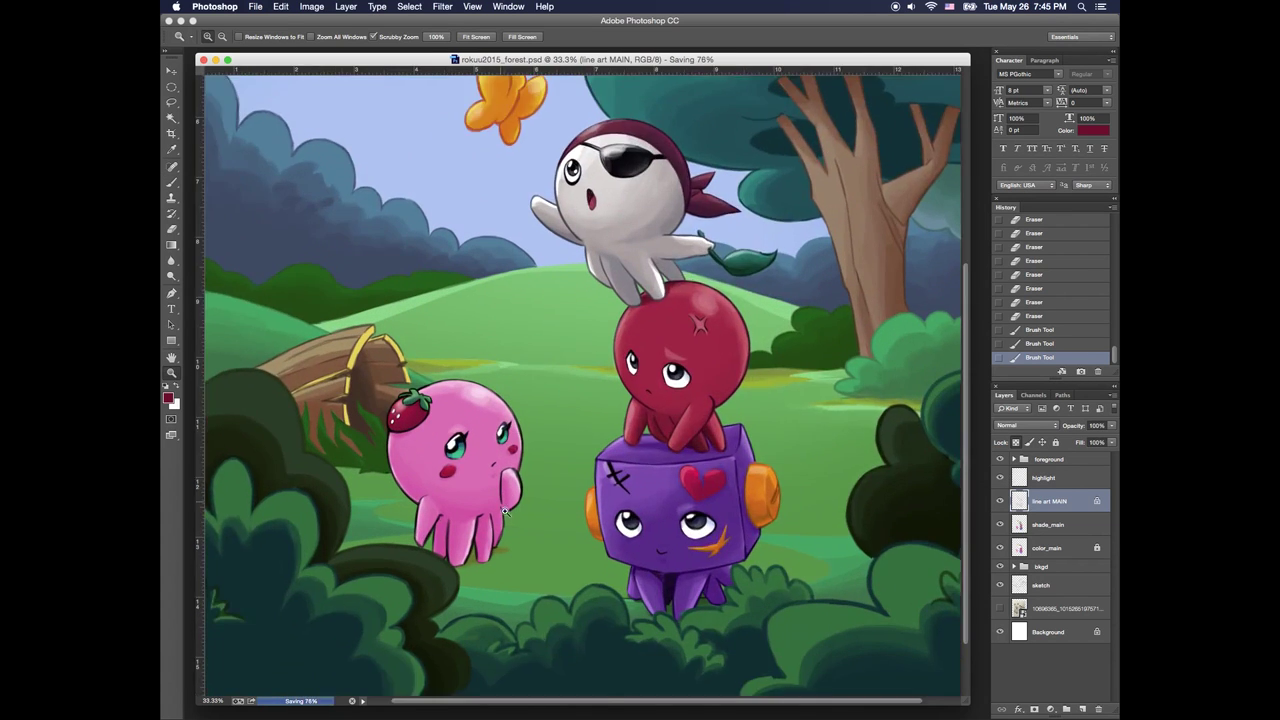
left_click(505, 511)
key("b")
left_click(513, 491, "alt")
left_click(168, 398)
left_click_drag(466, 518, 490, 552)
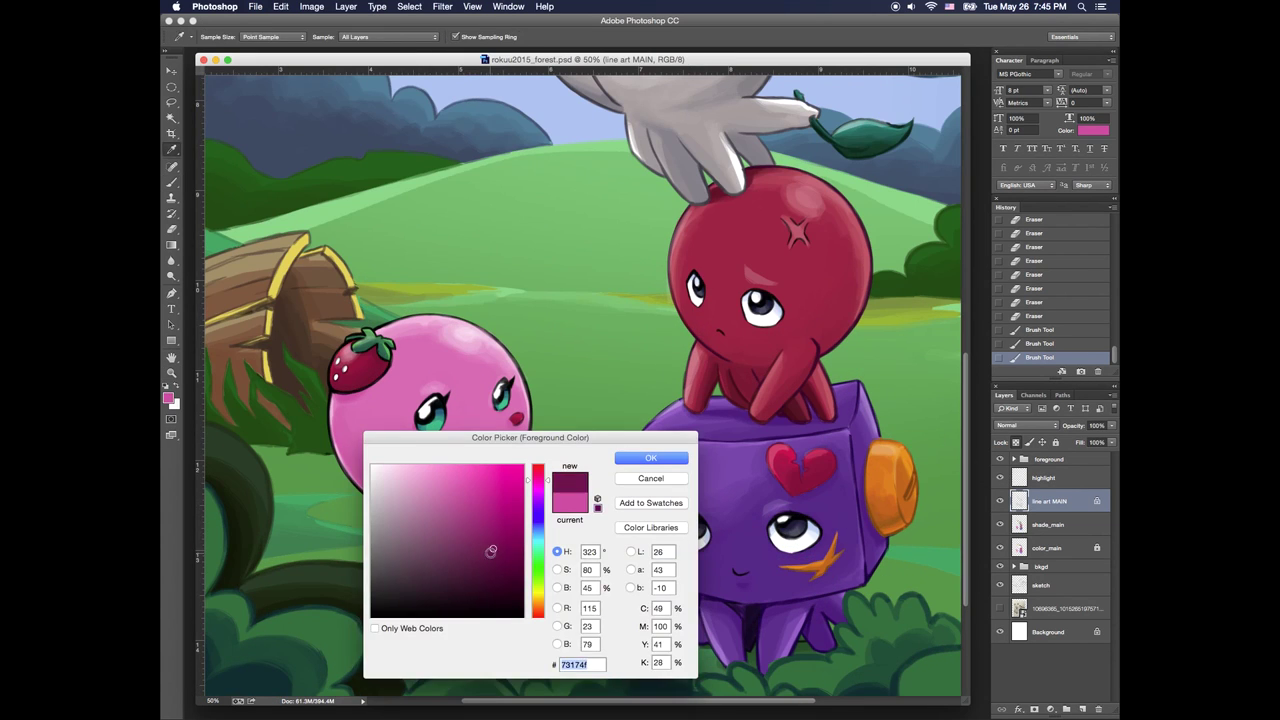
key("Return")
Brush the dark magenta over the black outlines of the pink octopus's body and tentacles
mouse_move(330, 390)
left_mouse_down()
mouse_move(330, 426)
mouse_move(374, 498)
left_mouse_up()
left_click_drag(370, 556, 385, 488)
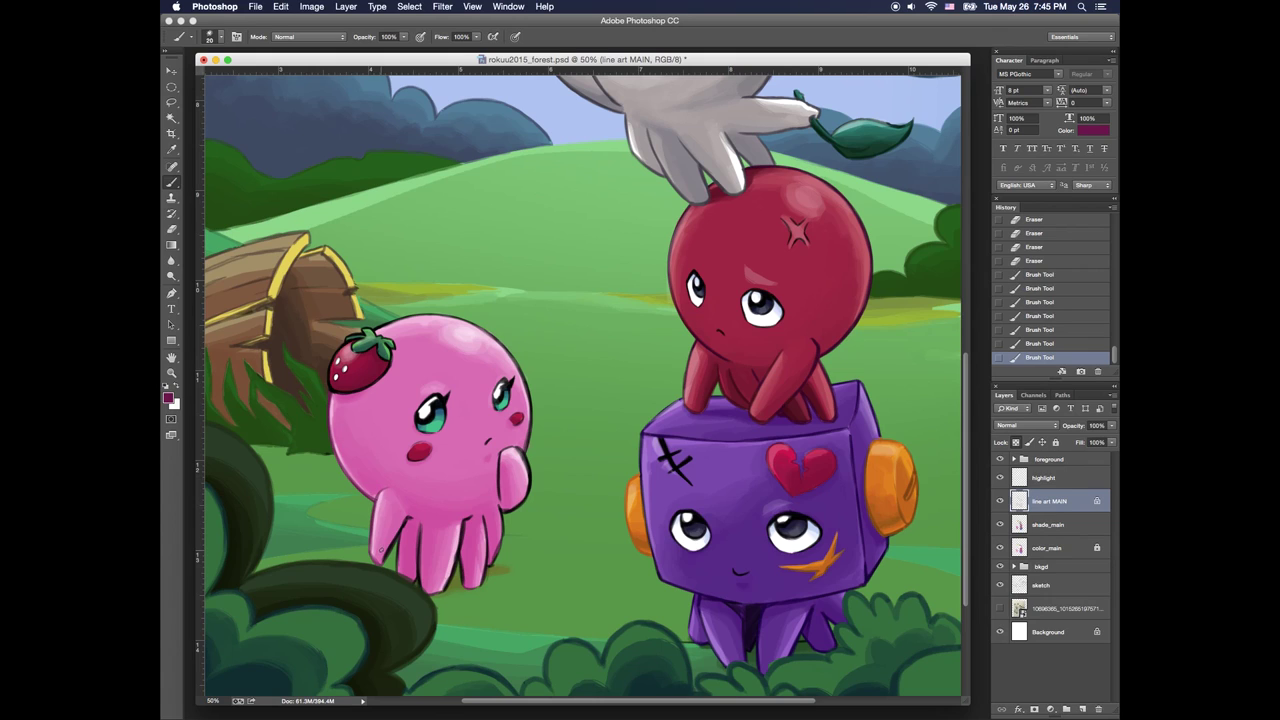
left_click_drag(381, 550, 409, 517)
mouse_move(408, 519)
left_mouse_down()
mouse_move(398, 572)
mouse_move(467, 521)
left_mouse_up()
mouse_move(466, 566)
left_mouse_down()
mouse_move(460, 588)
mouse_move(502, 512)
left_mouse_up()
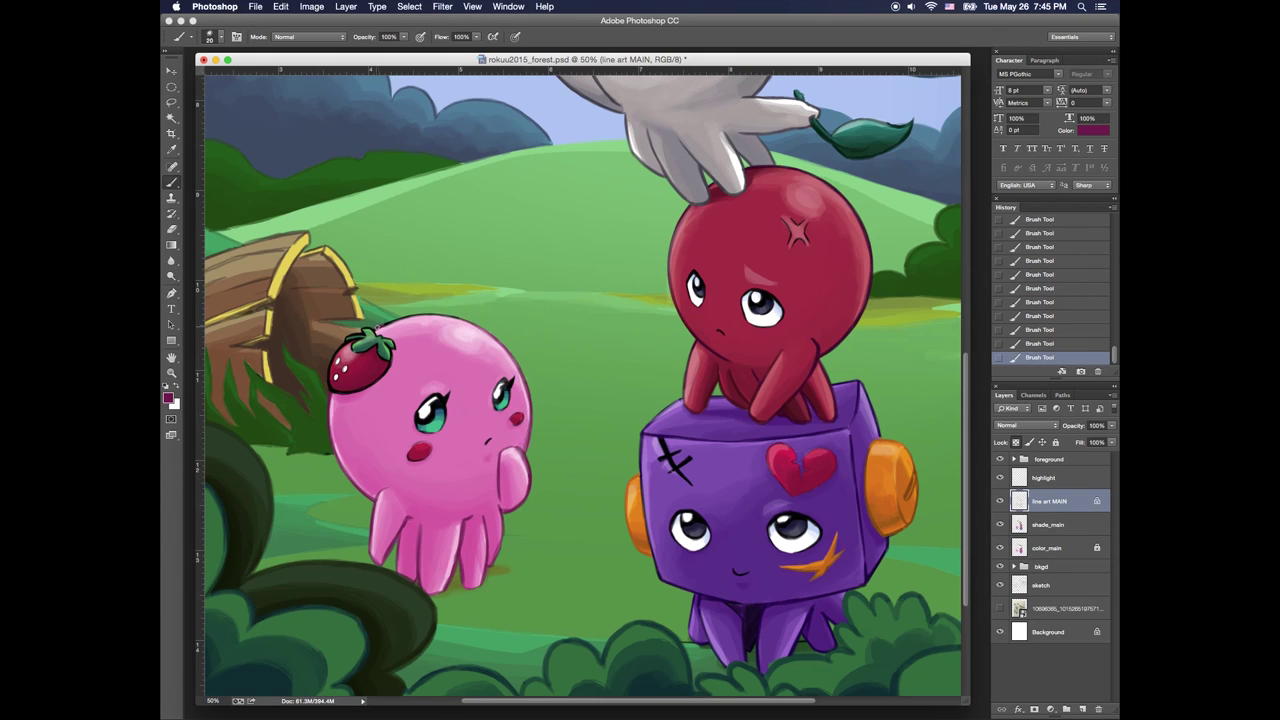
Recolour the strawberry's black outline with darkened and sampled shades of its red
left_click(377, 352, "alt")
left_click(168, 398)
left_click_drag(388, 369, 330, 389)
left_click(503, 550)
left_click(651, 457)
left_click(346, 362, "alt")
left_click_drag(349, 344, 343, 347)
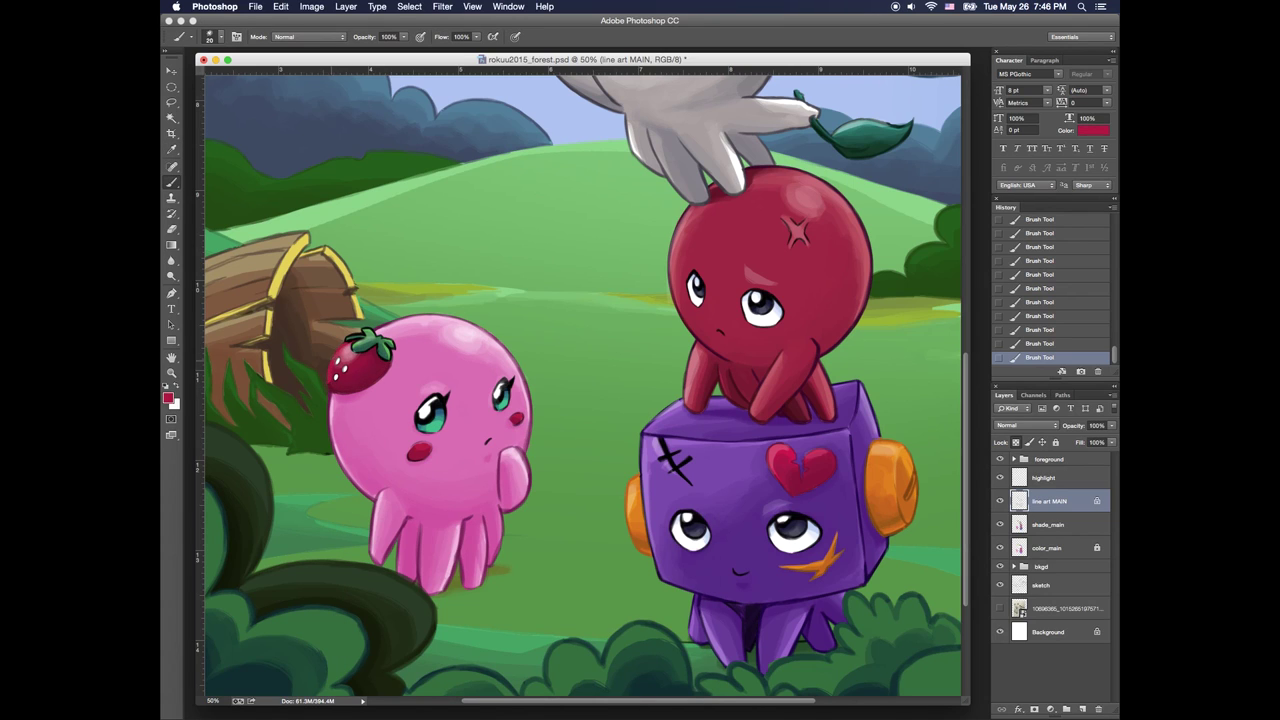
left_click(346, 389, "alt")
left_click(335, 354, "alt")
left_click(347, 380, "alt")
Recolour the outline of the strawberry's leaves with sampled green and sample dark red for the fruit's edge
left_click(379, 350, "alt")
left_click_drag(389, 358, 364, 348)
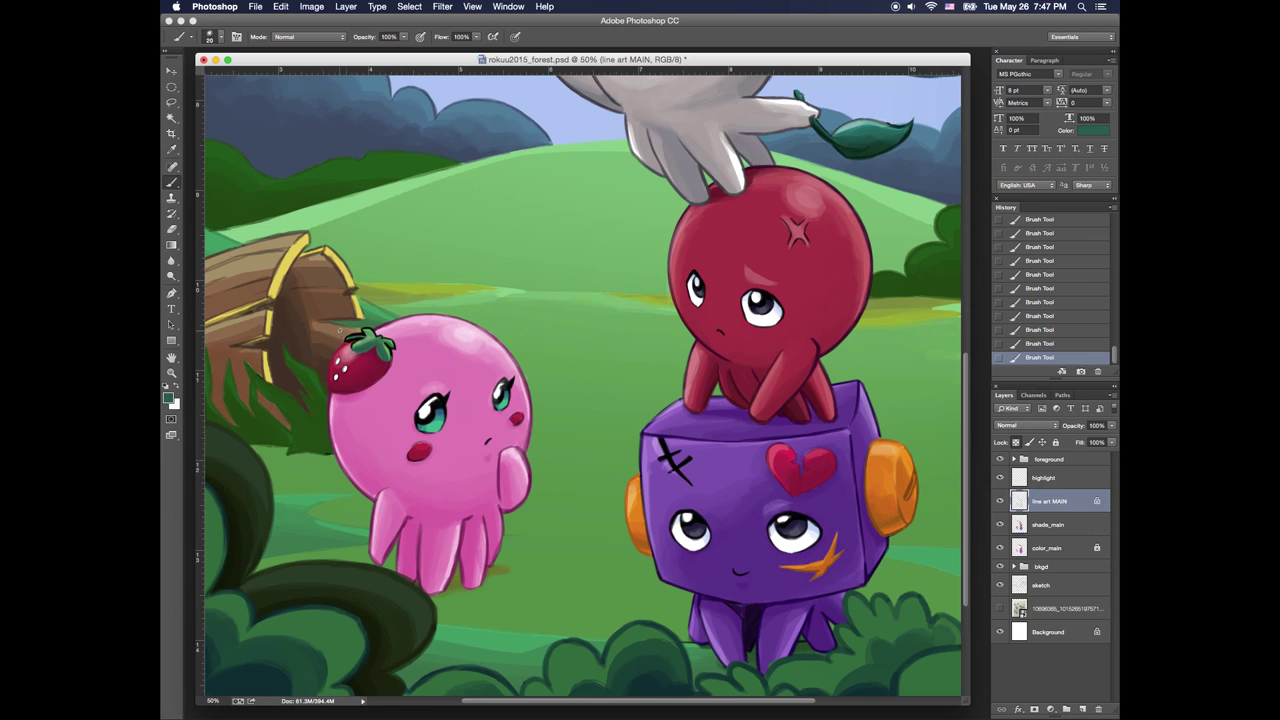
left_click(370, 332, "alt")
left_click(390, 346, "alt")
left_click(388, 370, "alt")
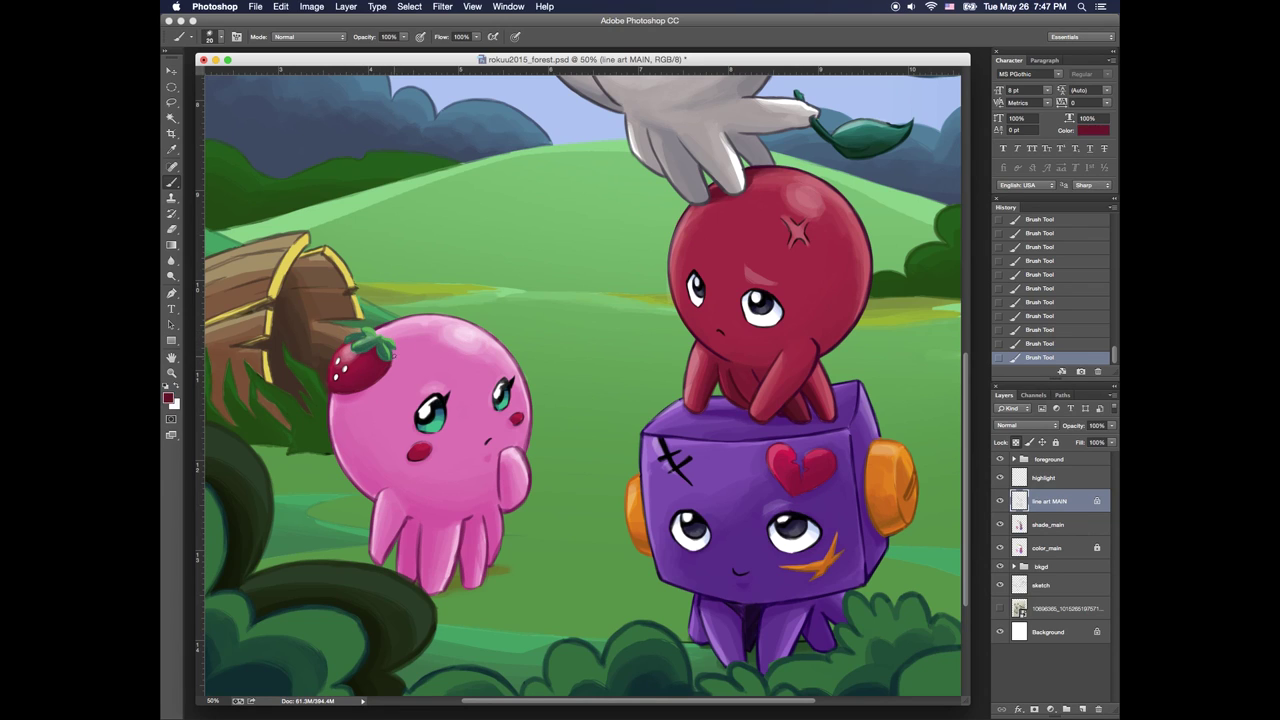
Touch up the remaining dark lines around the strawberry's leaves with colours sampled from the leaves and nearby areas
left_click(366, 332, "alt")
left_click(384, 326, "alt")
left_click(398, 322, "alt")
mouse_move(380, 328)
left_mouse_down()
mouse_move(432, 316)
mouse_move(378, 328)
left_mouse_up()
left_click(364, 346, "alt")
left_click(384, 328, "alt")
left_click(380, 342, "alt")
left_click(392, 318, "alt")
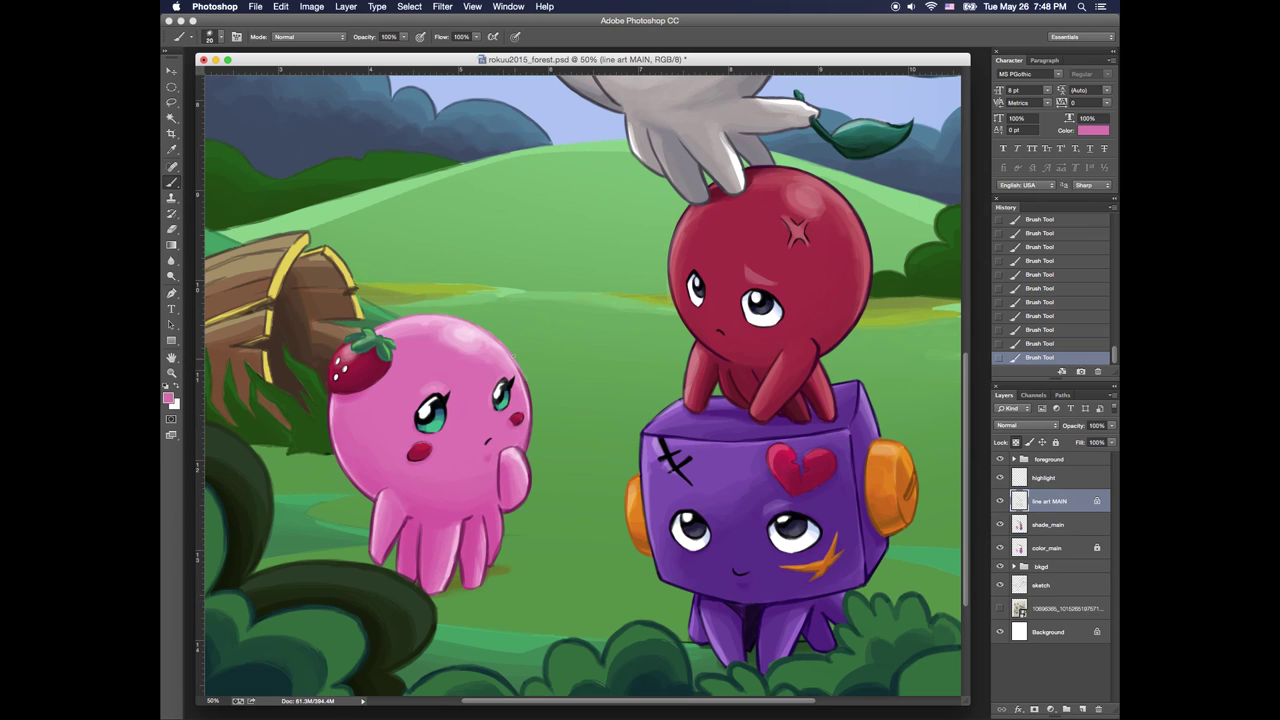
Recolour the pink octopus's left body edge and raised tentacle outline with sampled pinks and magentas
left_click(338, 424, "alt")
left_click_drag(330, 394, 332, 454)
mouse_move(511, 447)
left_mouse_down()
mouse_move(530, 482)
mouse_move(526, 465)
mouse_move(515, 506)
left_mouse_up()
left_click(515, 459, "alt")
left_click(523, 493, "alt")
left_click(523, 484, "alt")
left_click(522, 493, "alt")
left_click(498, 467, "alt")
left_click_drag(529, 454, 529, 494)
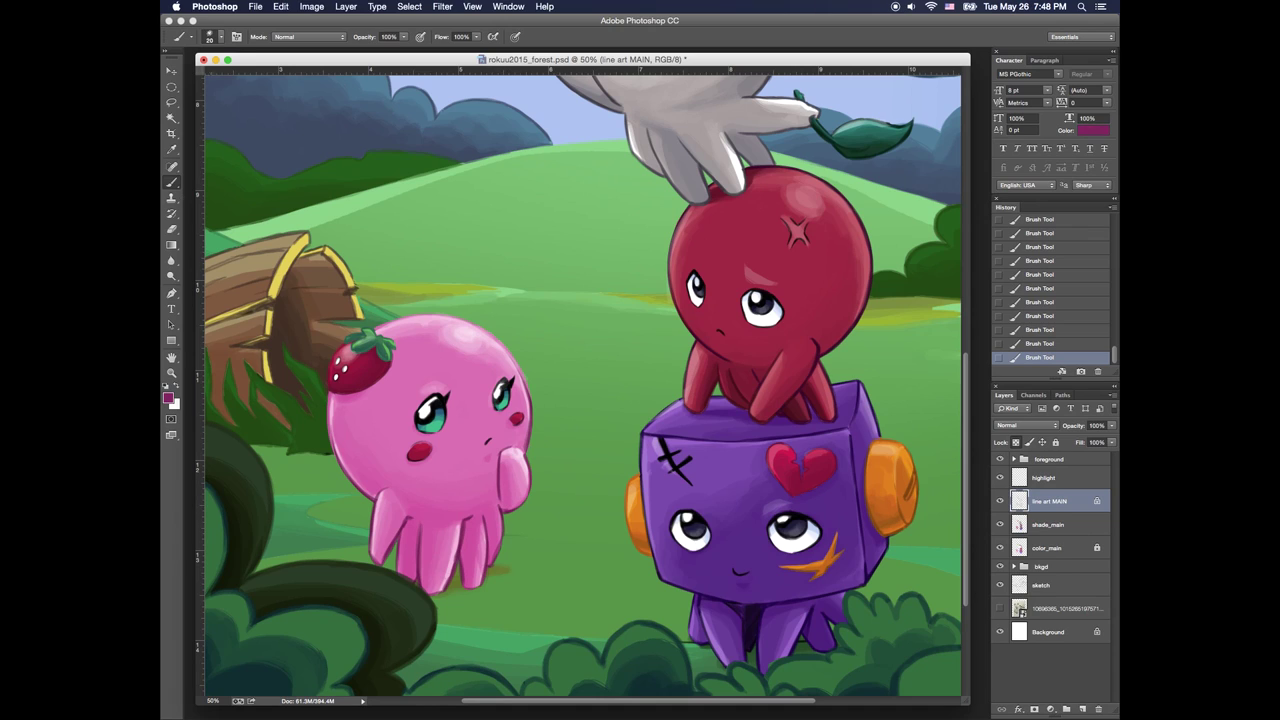
Soften the right edge of the pink octopus's head and raised tentacle with a sampled lighter magenta
left_click(503, 434, "alt")
left_click_drag(512, 356, 532, 421)
left_click_drag(531, 407, 527, 482)
left_click(500, 468, "alt")
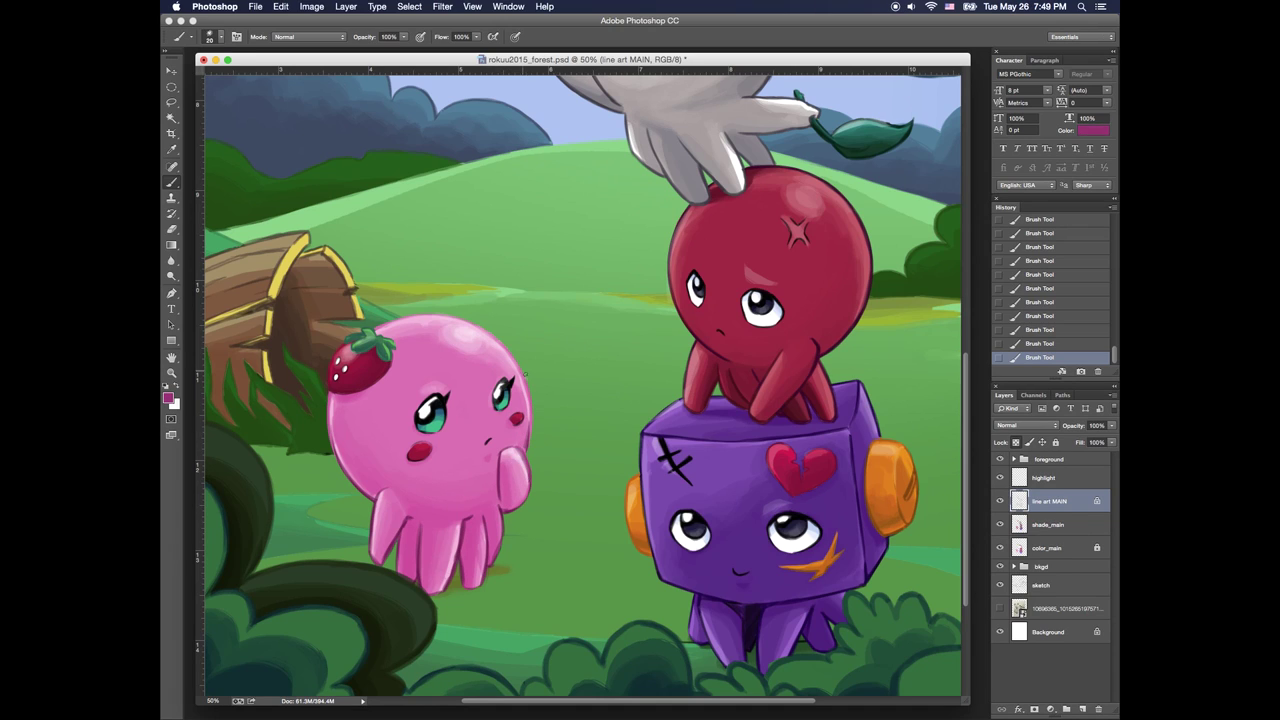
Recolour the pink octopus's right edge above the raised tentacle and erase small stray spots on the color_foreground layer
left_click_drag(527, 382, 531, 434)
left_click(1013, 459)
left_click(1015, 526)
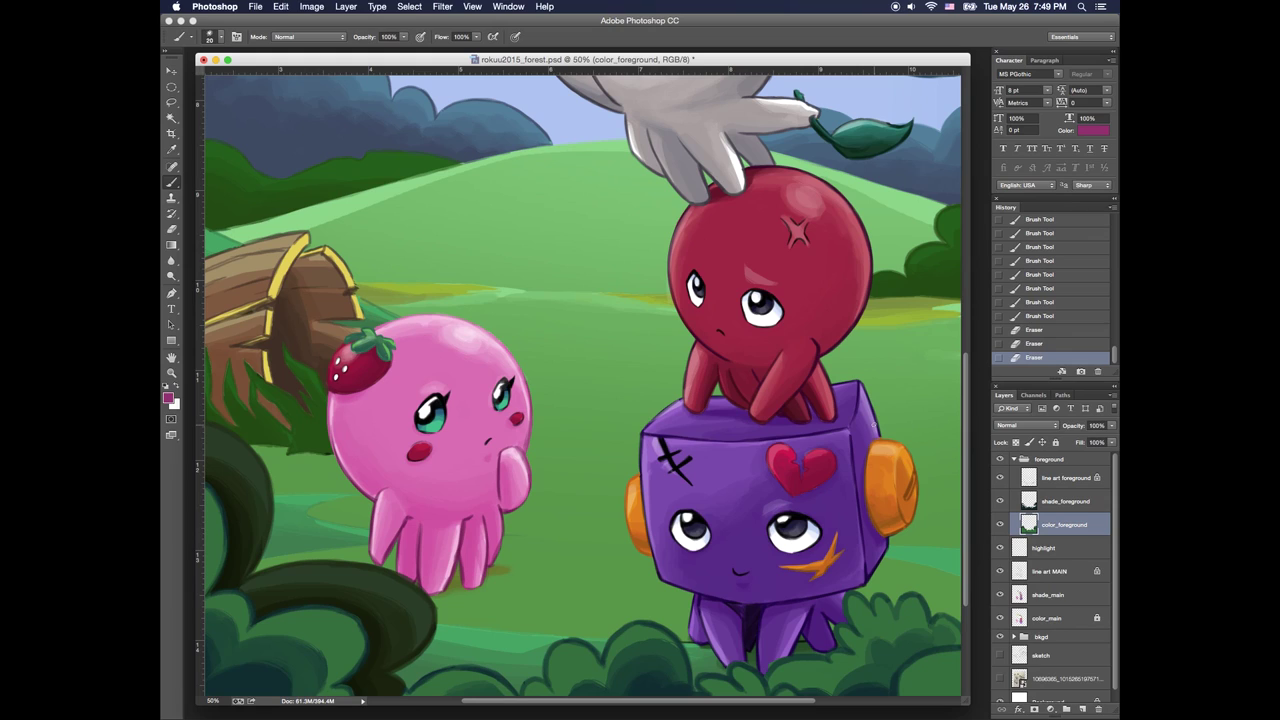
left_click(1013, 459)
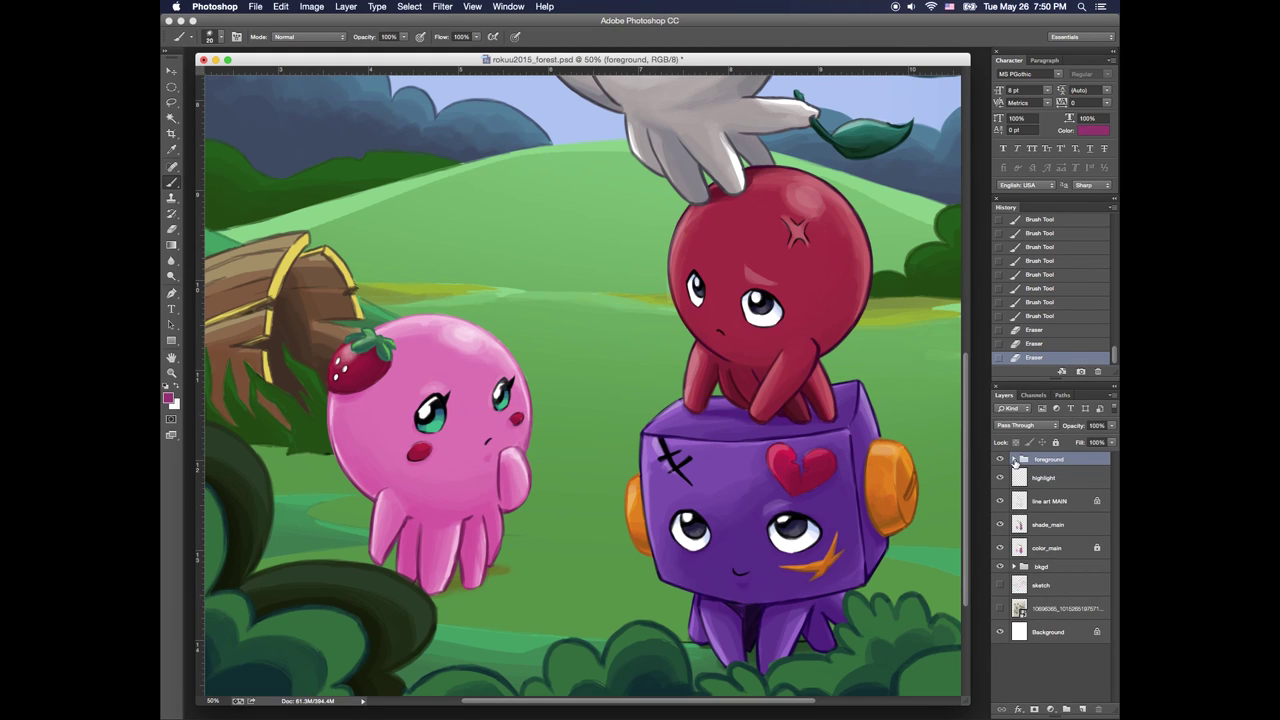
On the line art MAIN layer, recolour the left, top and right outline of the red octopus's head with sampled reds
left_click_drag(592, 63, 593, 64)
left_click(1049, 501)
left_click(739, 207, "alt")
mouse_move(690, 208)
left_mouse_down()
mouse_move(672, 247)
mouse_move(684, 216)
left_mouse_up()
mouse_move(772, 167)
left_mouse_down()
mouse_move(856, 213)
mouse_move(871, 257)
mouse_move(812, 174)
left_mouse_up()
left_click(813, 194, "alt")
left_click(705, 224, "alt")
mouse_move(832, 188)
left_mouse_down()
mouse_move(871, 246)
mouse_move(865, 298)
mouse_move(849, 335)
left_mouse_up()
Blend the top and upper-right edge of the red octopus's head with further reds sampled from its outline and body
left_click(767, 169, "alt")
left_click_drag(789, 168, 803, 170)
left_click_drag(860, 213, 870, 225)
left_click(800, 178, "alt")
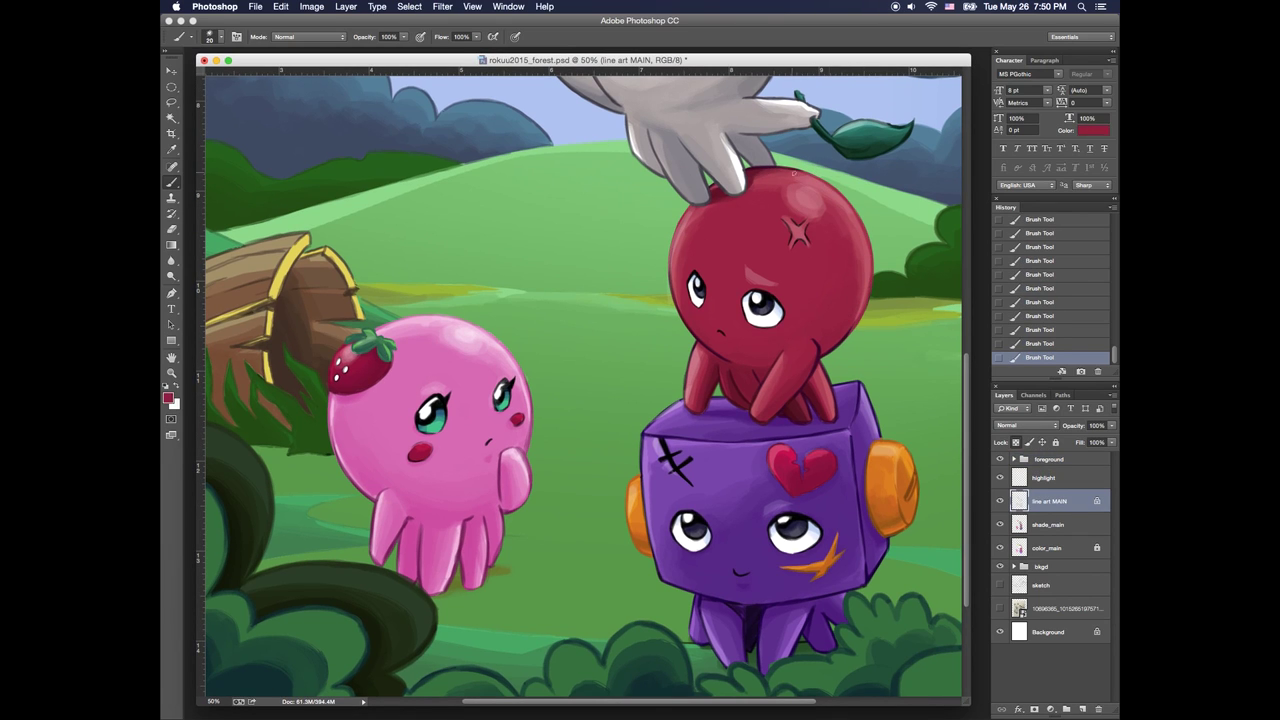
left_click_drag(784, 168, 803, 174)
left_click(767, 168, "alt")
Recolour the red octopus's lower head outline and tentacle lines with sampled dark reds
left_click(690, 320, "alt")
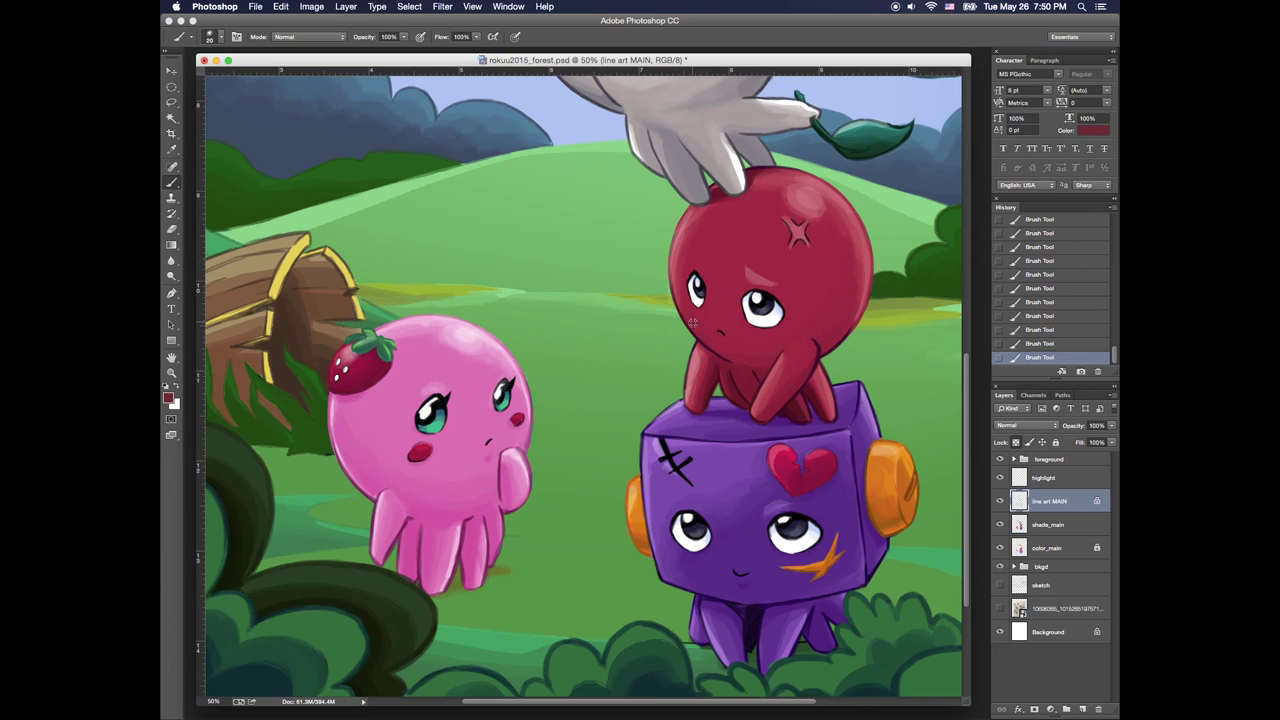
left_click(808, 360, "alt")
left_click(708, 356, "alt")
left_click(669, 270, "alt")
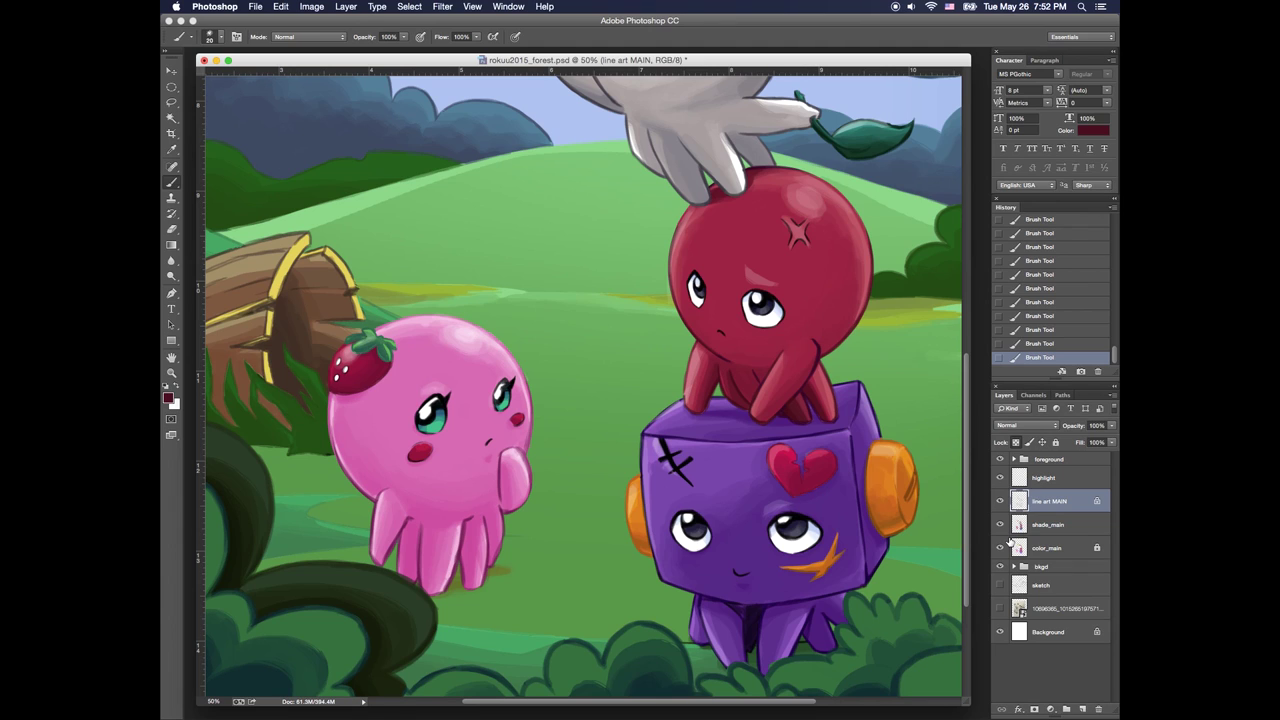
On the line art bkgd layer, recolour the grass outlines beside the log with an adjusted green based on a sampled one
left_click(1014, 566)
left_click(1050, 585)
left_click(323, 452, "alt")
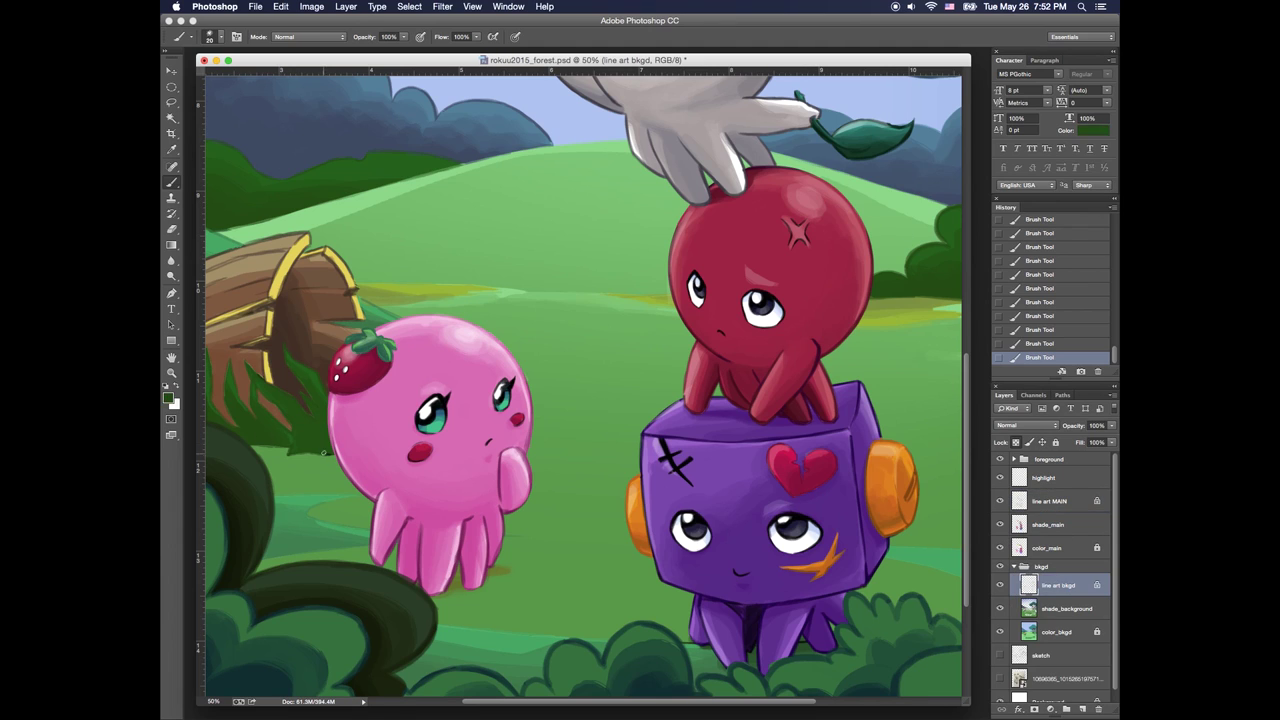
left_click(168, 398)
left_click(485, 604)
left_click(651, 457)
left_click_drag(277, 388, 298, 404)
On the line art MAIN layer, recolour the purple cube character's left and bottom outline and top front edge with sampled purples
left_click(700, 553, "alt")
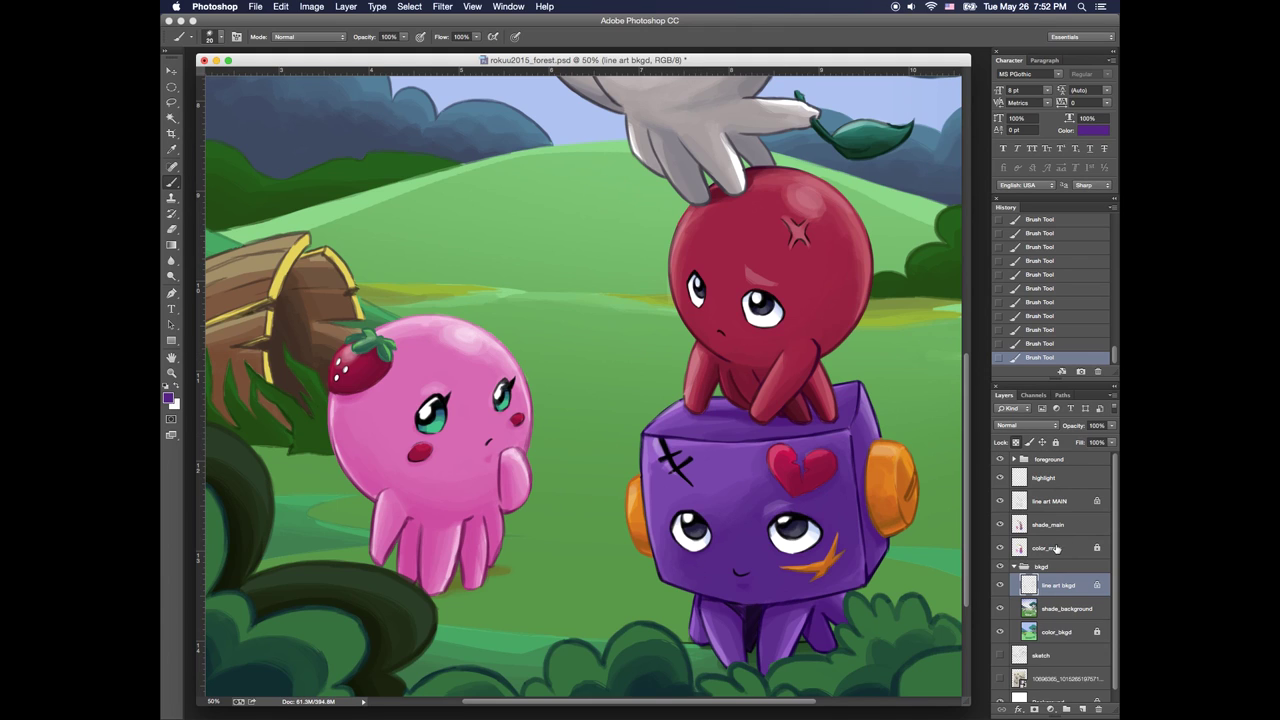
left_click(1052, 502)
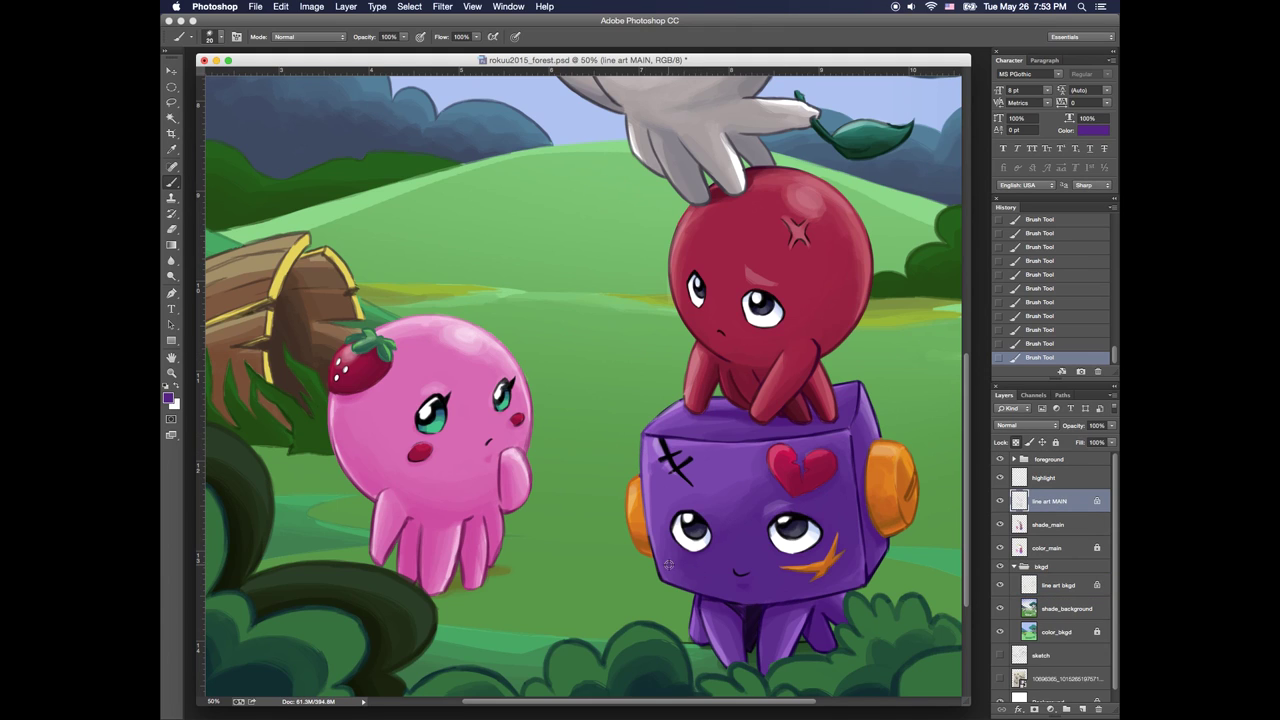
left_click(640, 530, "alt")
left_click(680, 586, "alt")
left_click(692, 586, "alt")
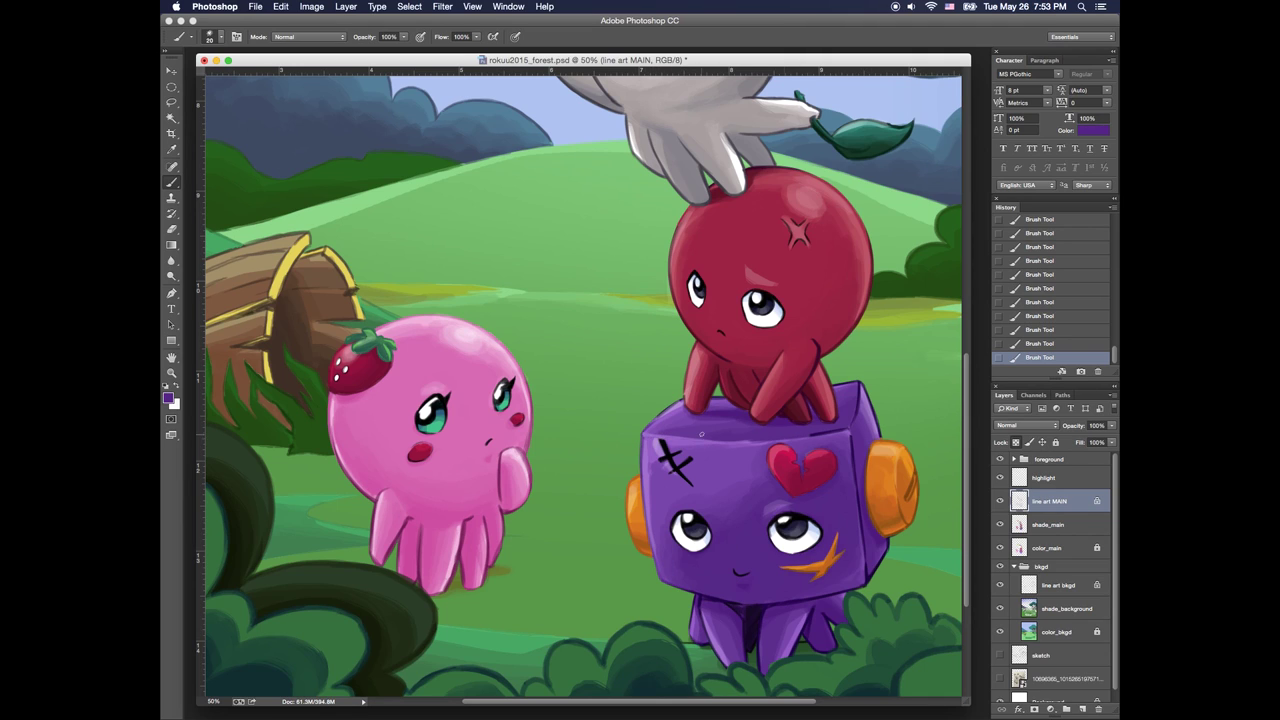
Refine the purple cube's top front edge with a sampled dark purple and recolour its top-right outline with a lighter one
left_click(809, 625, "alt")
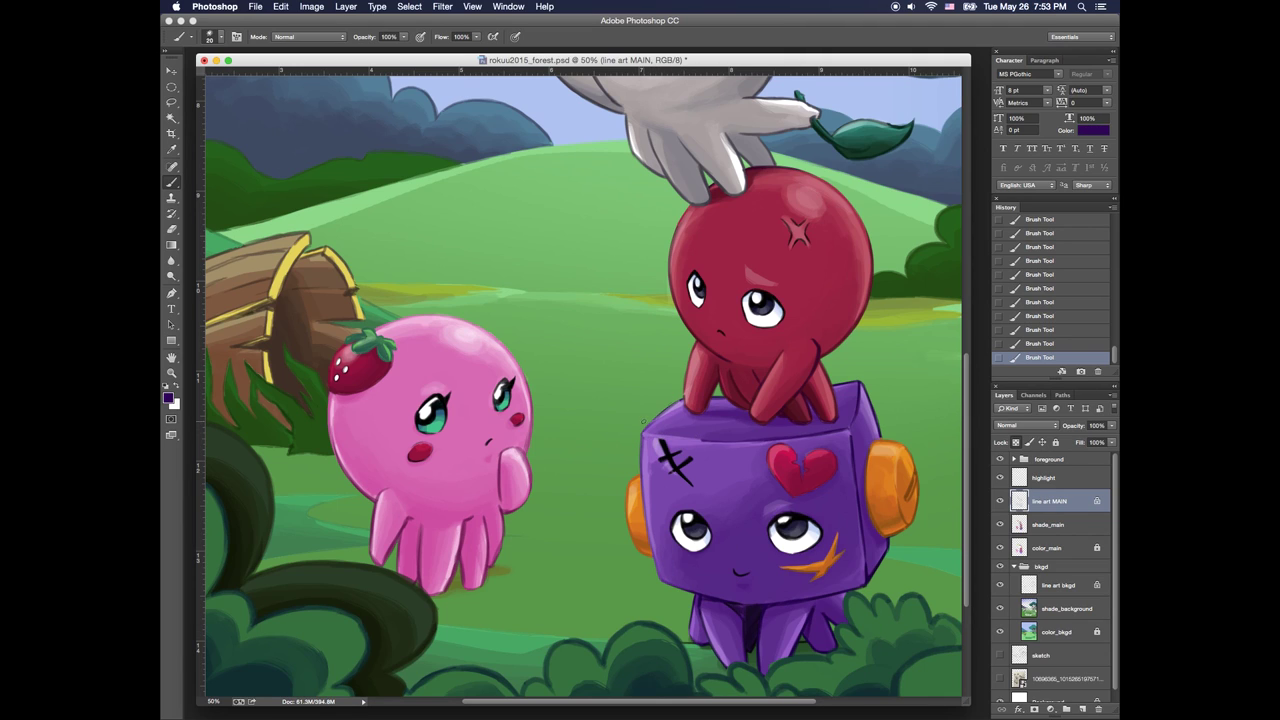
left_click_drag(643, 434, 687, 438)
left_click(680, 443, "alt")
mouse_move(834, 387)
left_mouse_down()
mouse_move(858, 382)
mouse_move(882, 438)
left_mouse_up()
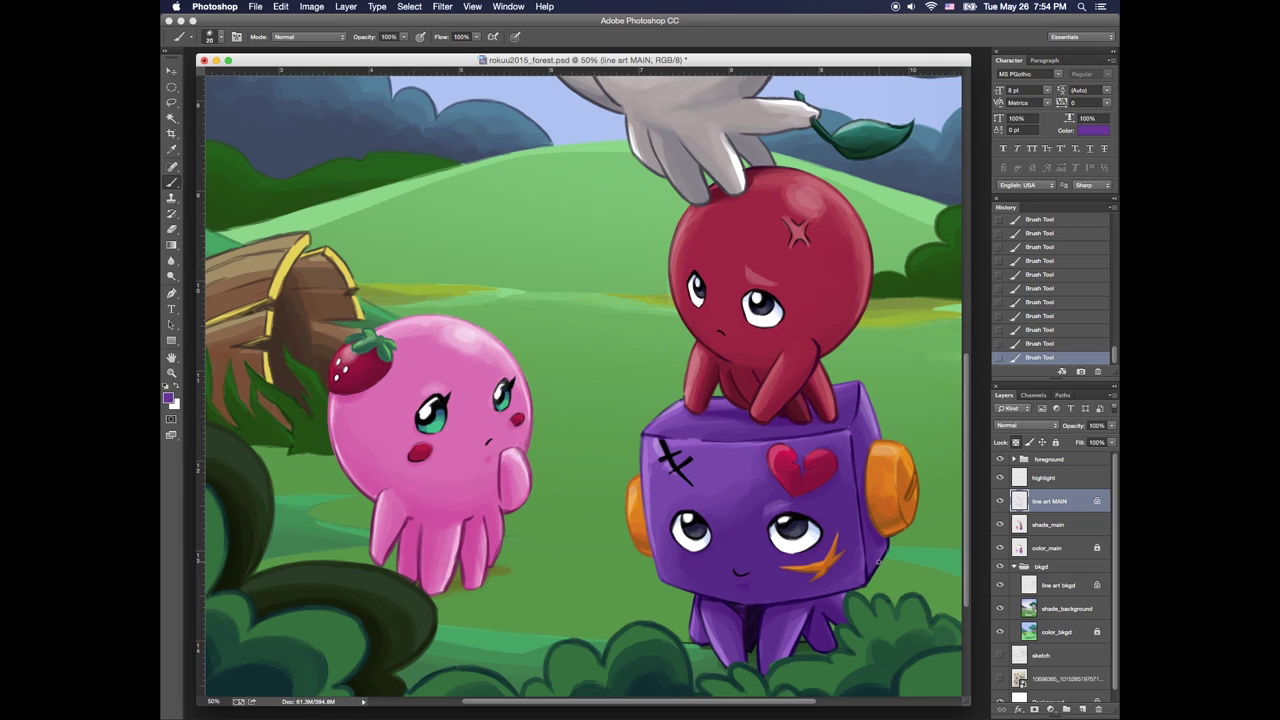
Recolour the purple cube's vertical front-right edge and lower-right outline with sampled purples
left_click(731, 608, "alt")
left_click_drag(851, 434, 858, 523)
left_click(818, 625, "alt")
left_click_drag(856, 470, 867, 583)
left_click_drag(875, 568, 889, 547)
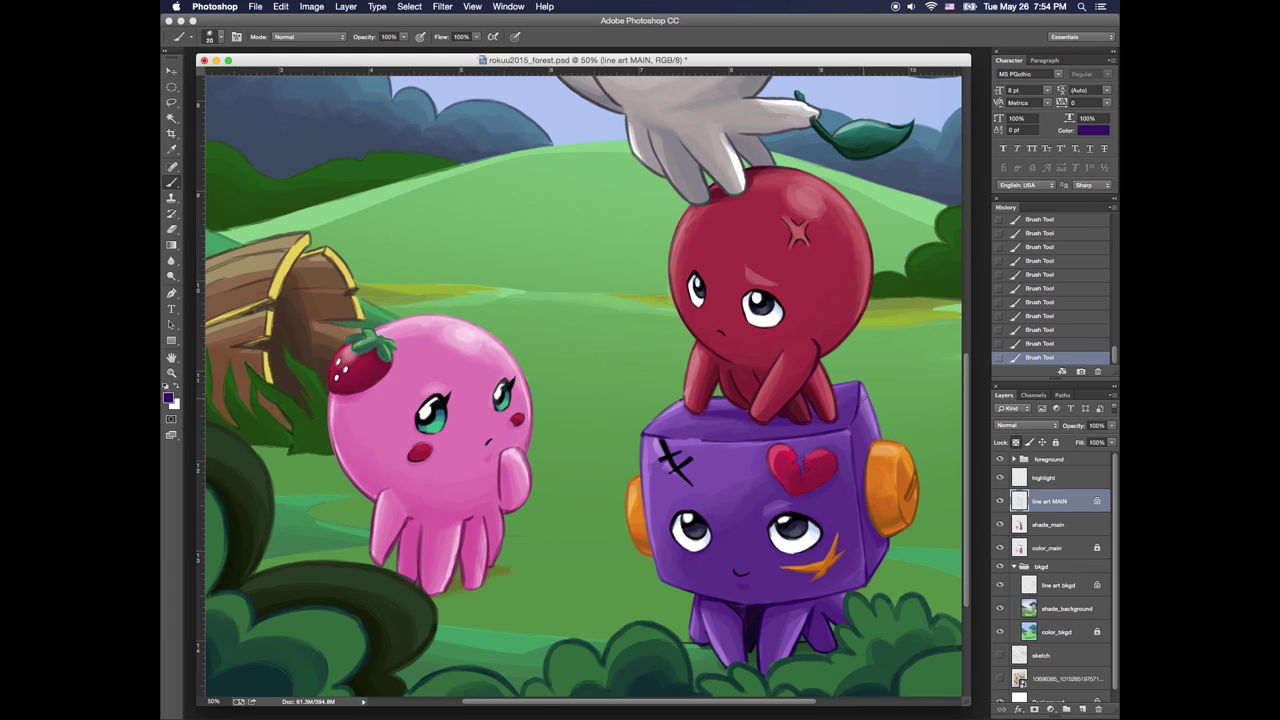
Recolour the anger mark on the red octopus's forehead and the line above its right tentacle with sampled reds
left_click(792, 227, "alt")
left_click(833, 341, "alt")
key("Tab")
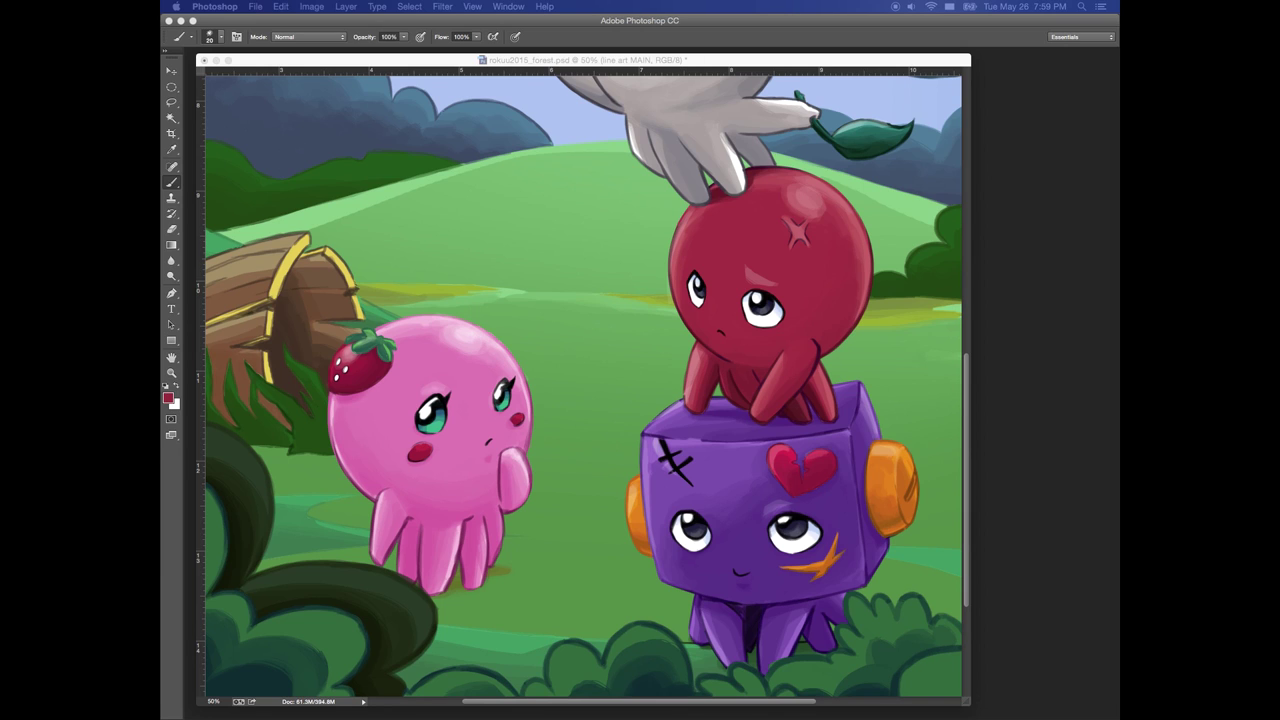
Save the illustration, view the whole picture at 25%, and collapse the bkgd layer group
left_click(660, 62)
key("super+s")
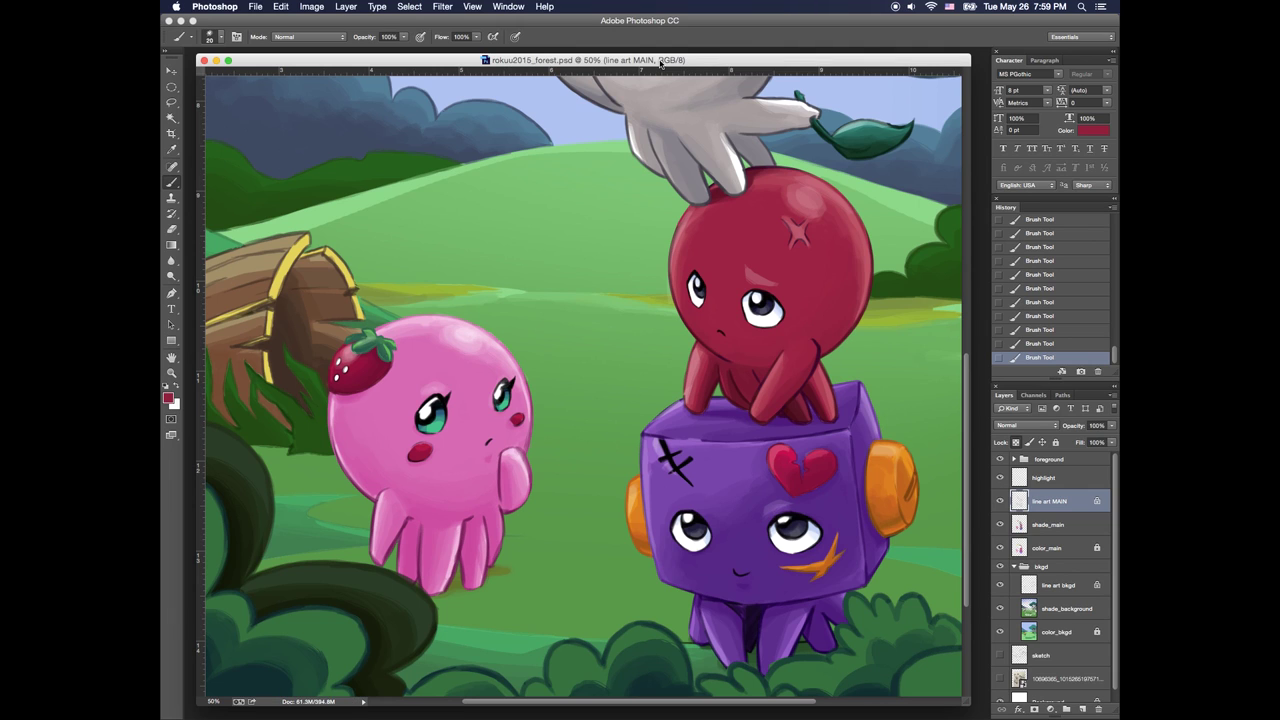
key("super+minus")
key("super+minus")
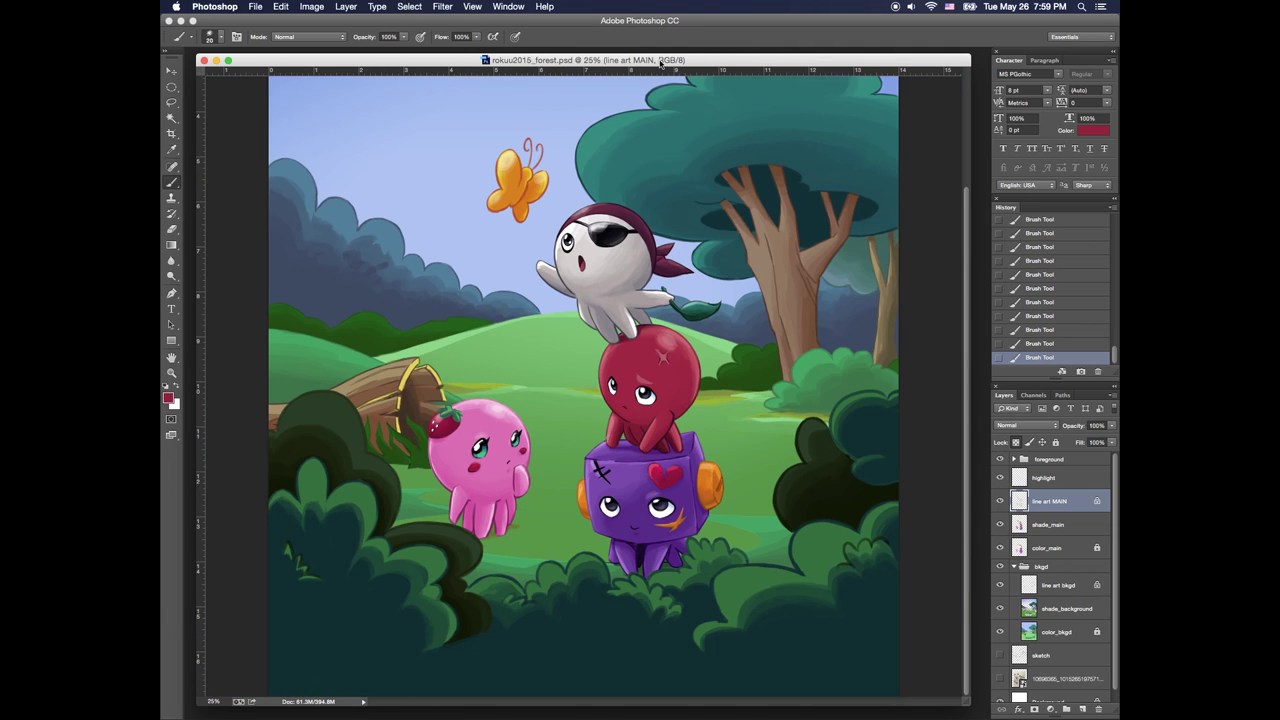
left_click(1015, 566)
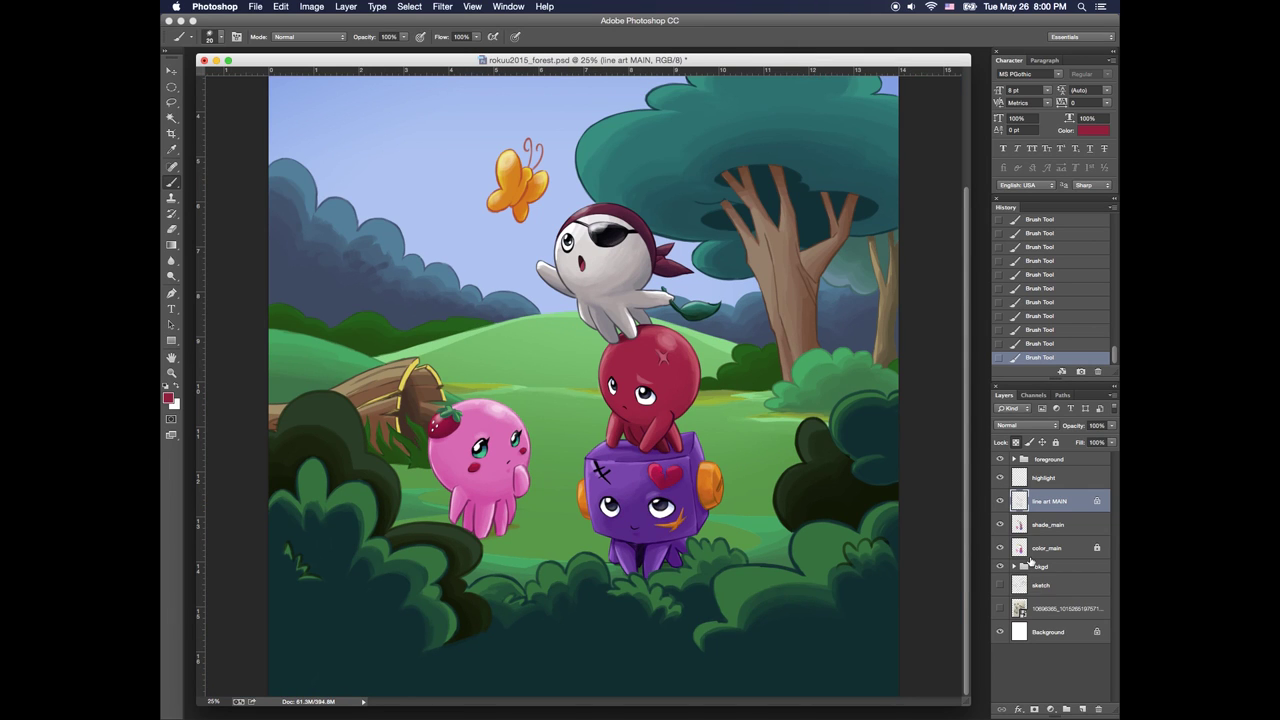